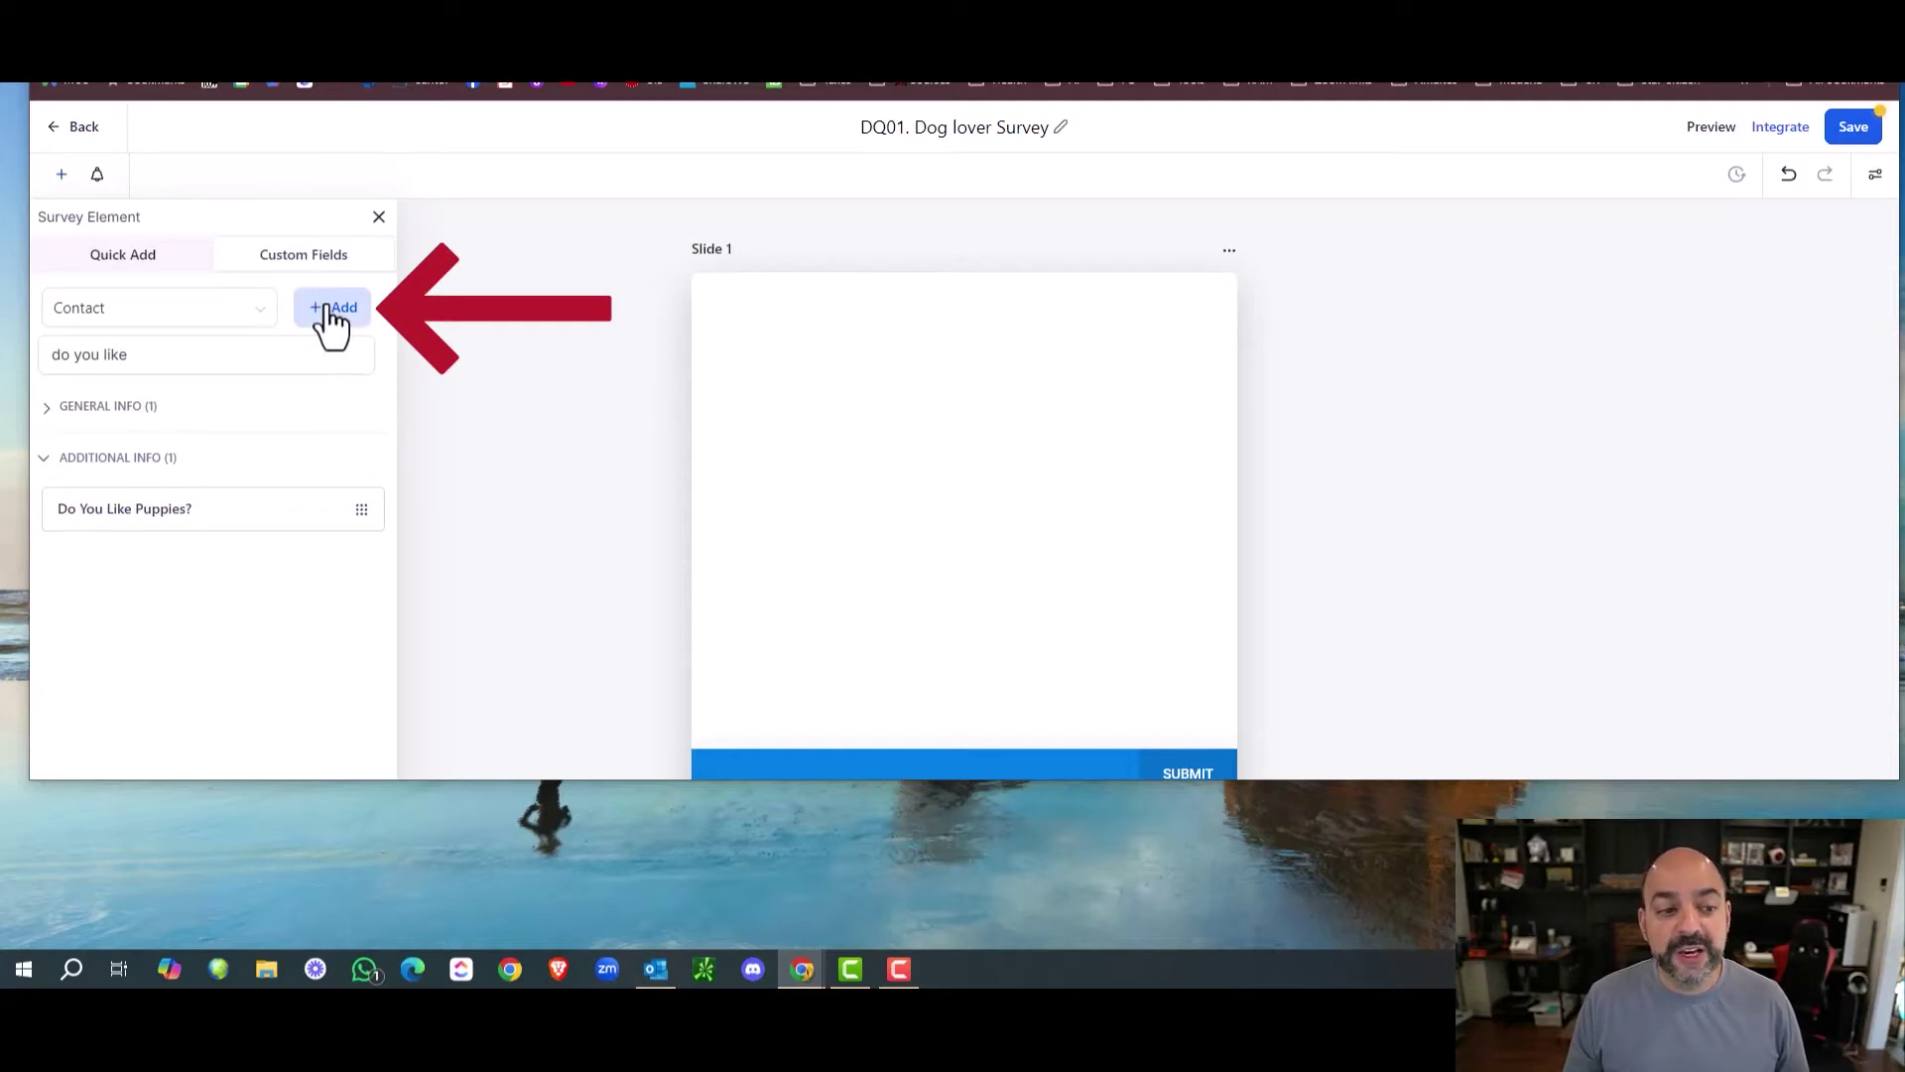
Start a new contact custom field for the survey, using the Radio Select type.
click(127, 263)
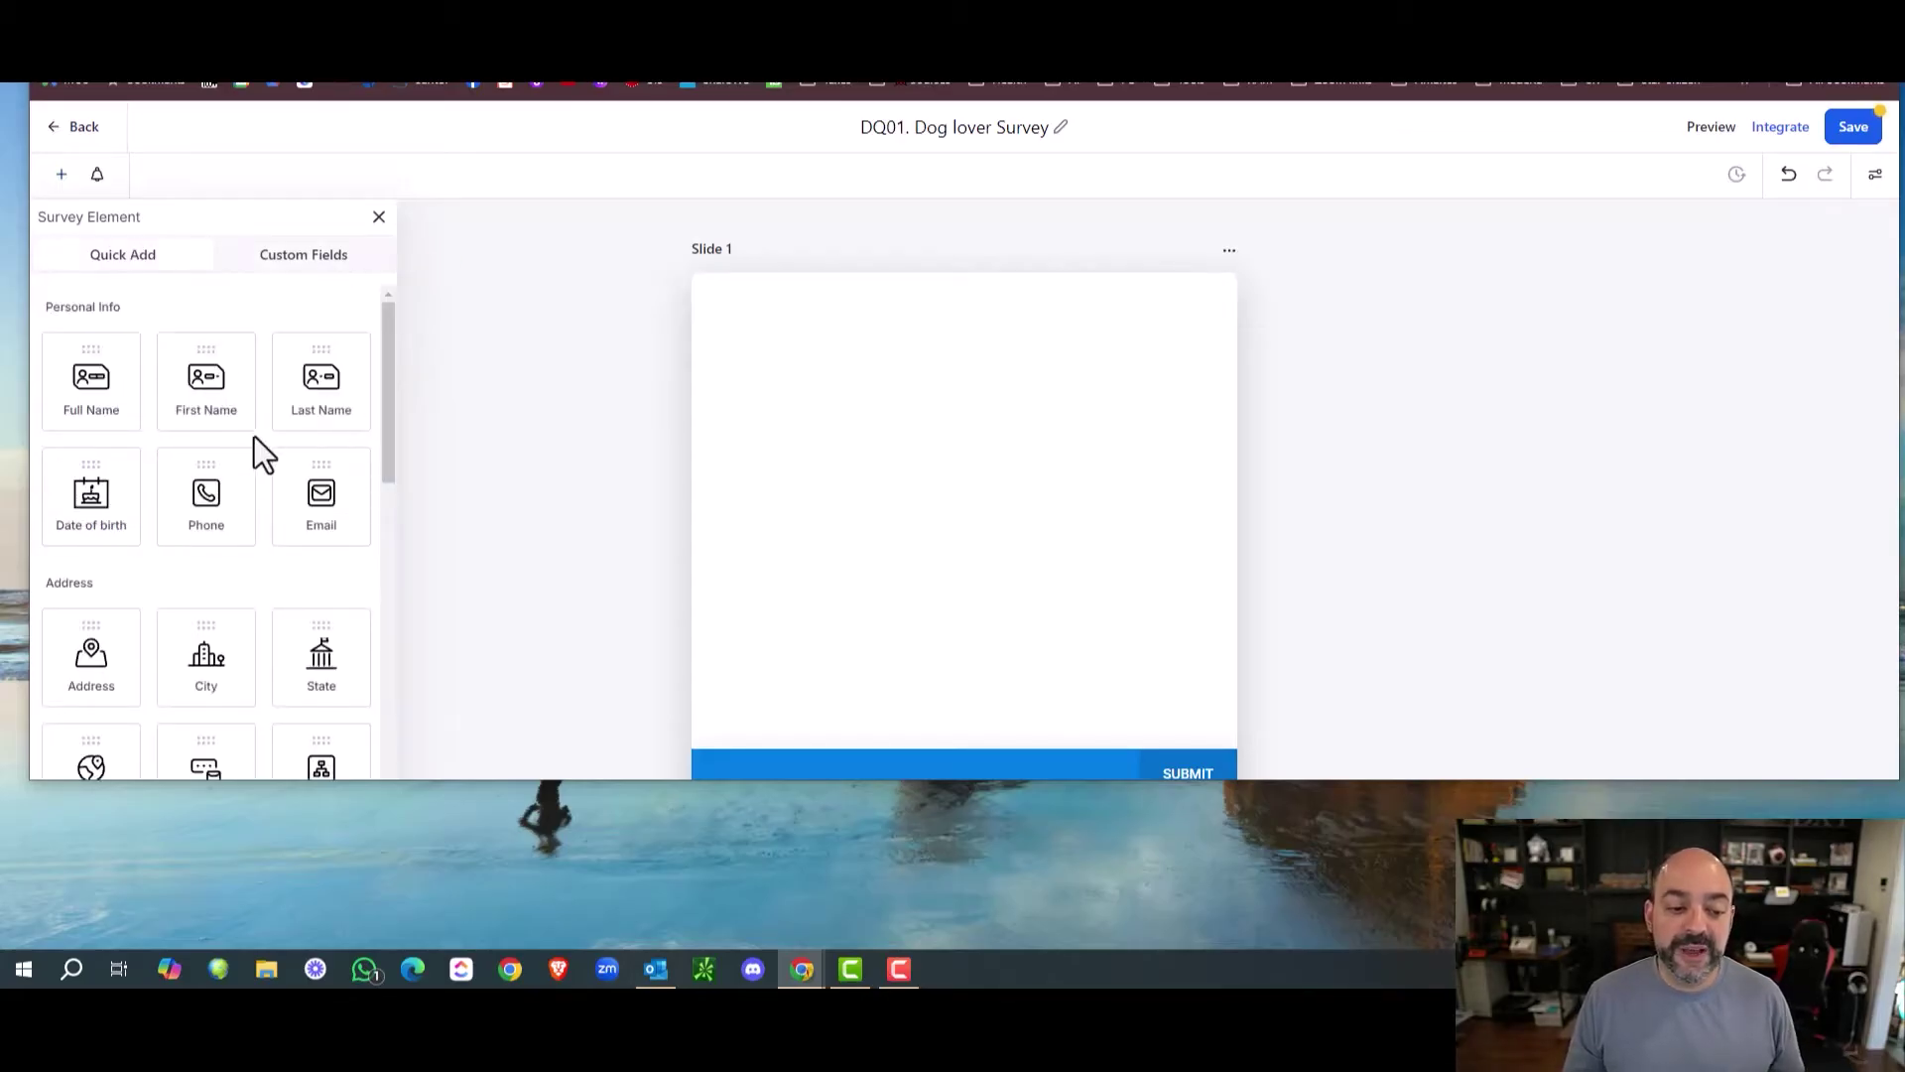
scroll(256, 435, down, 1)
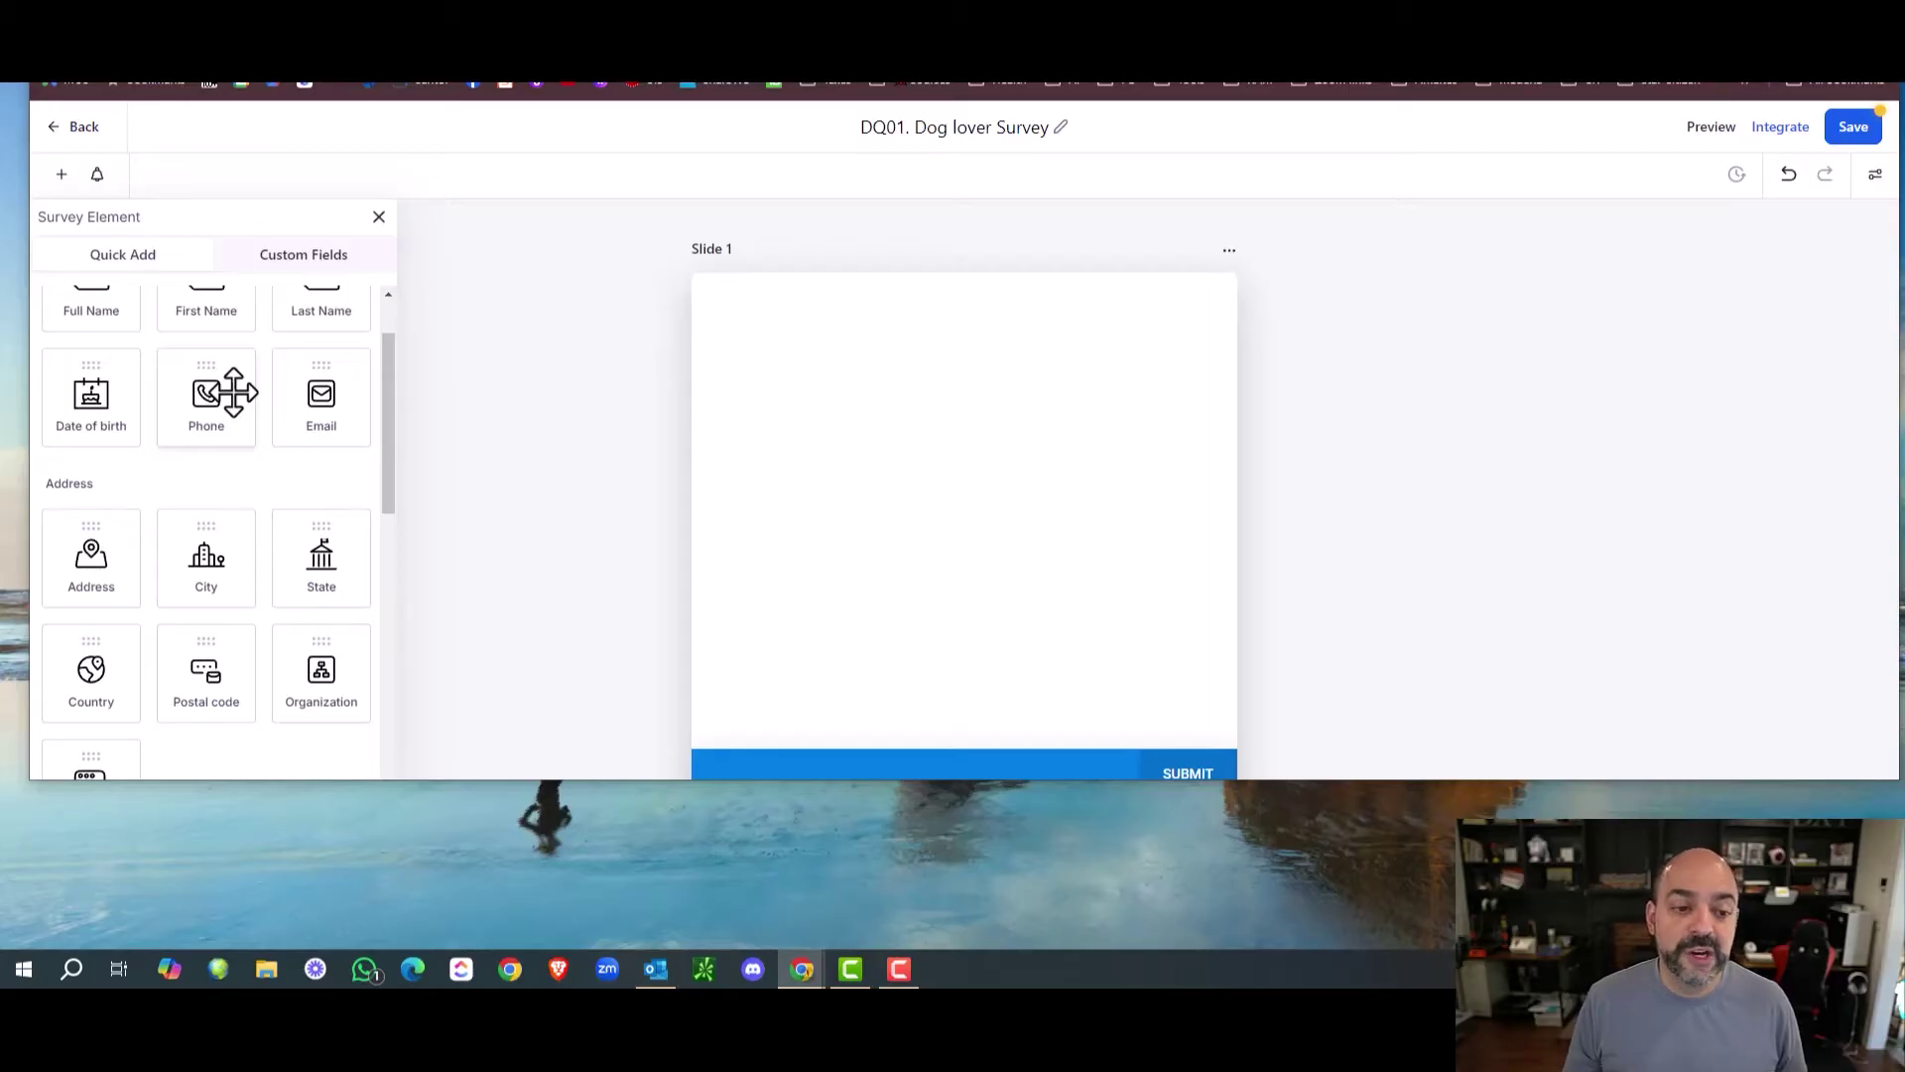
click(294, 259)
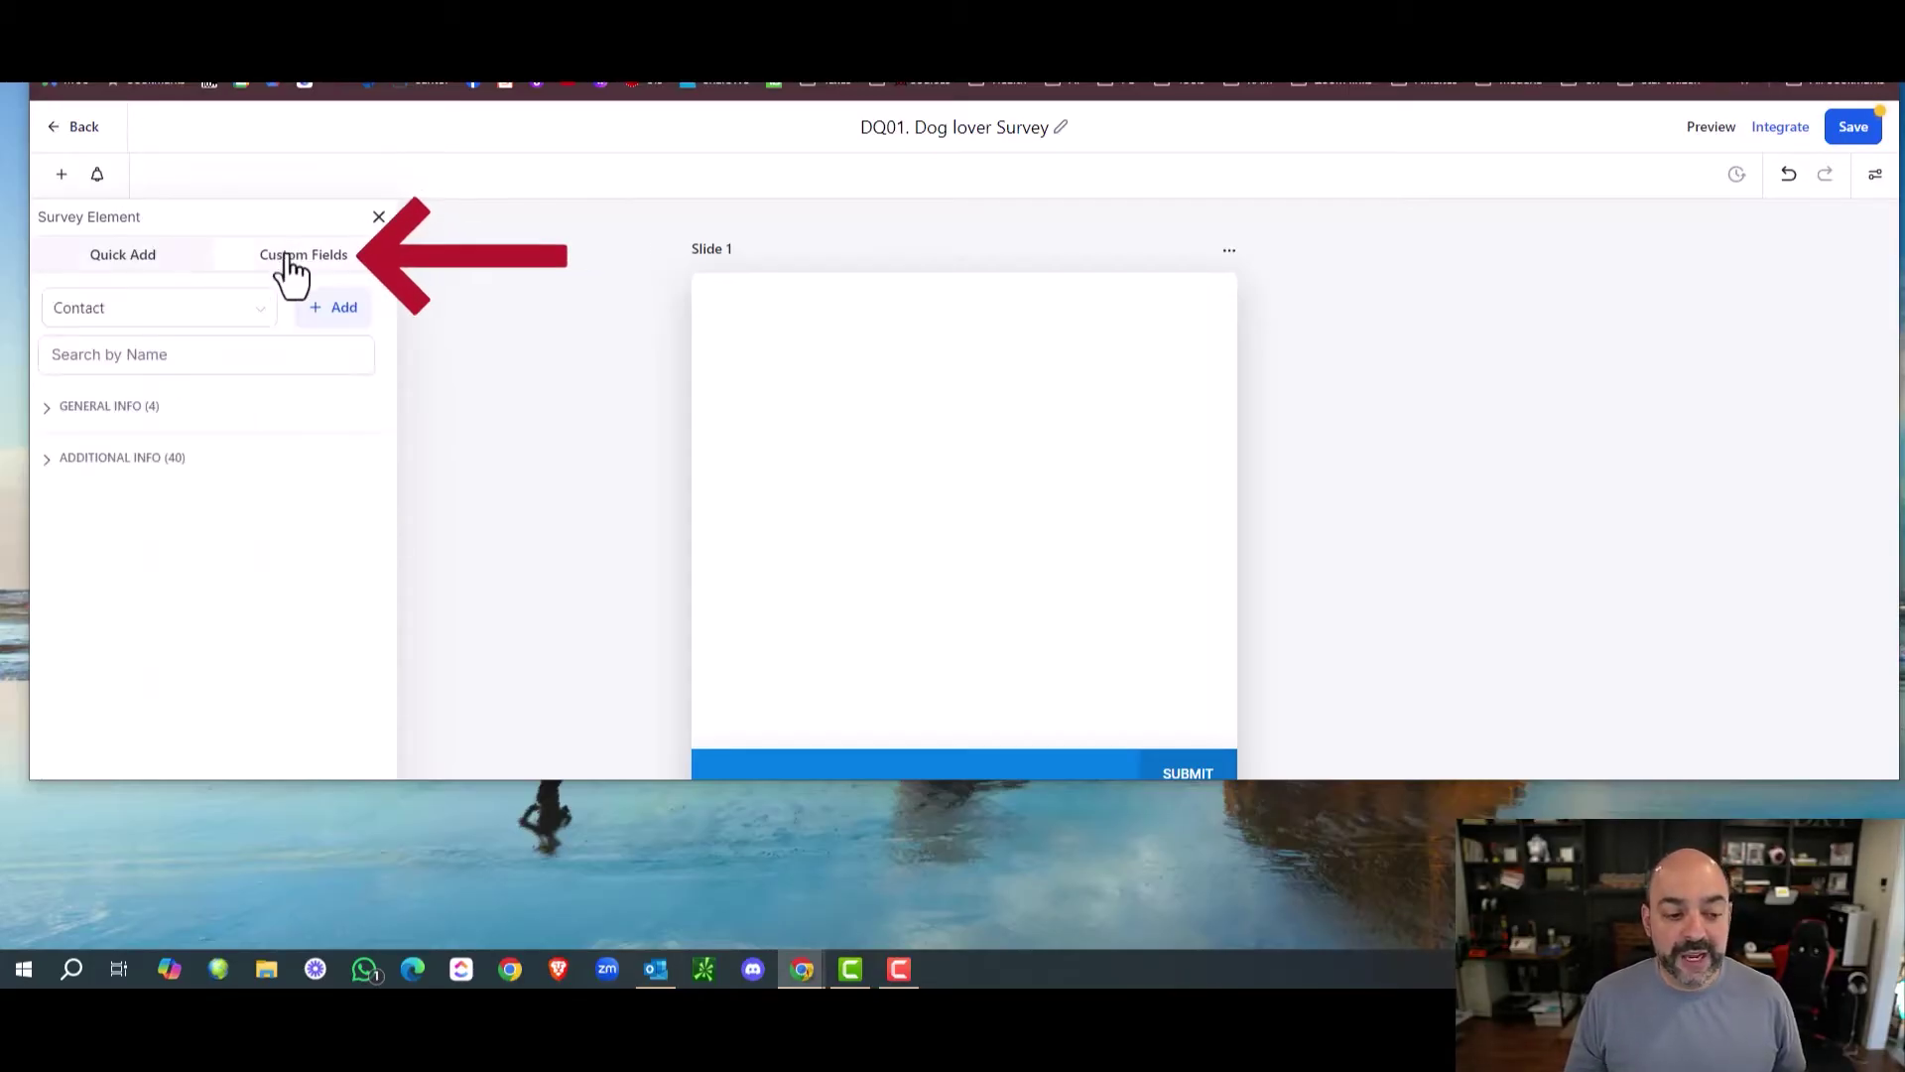
click(333, 304)
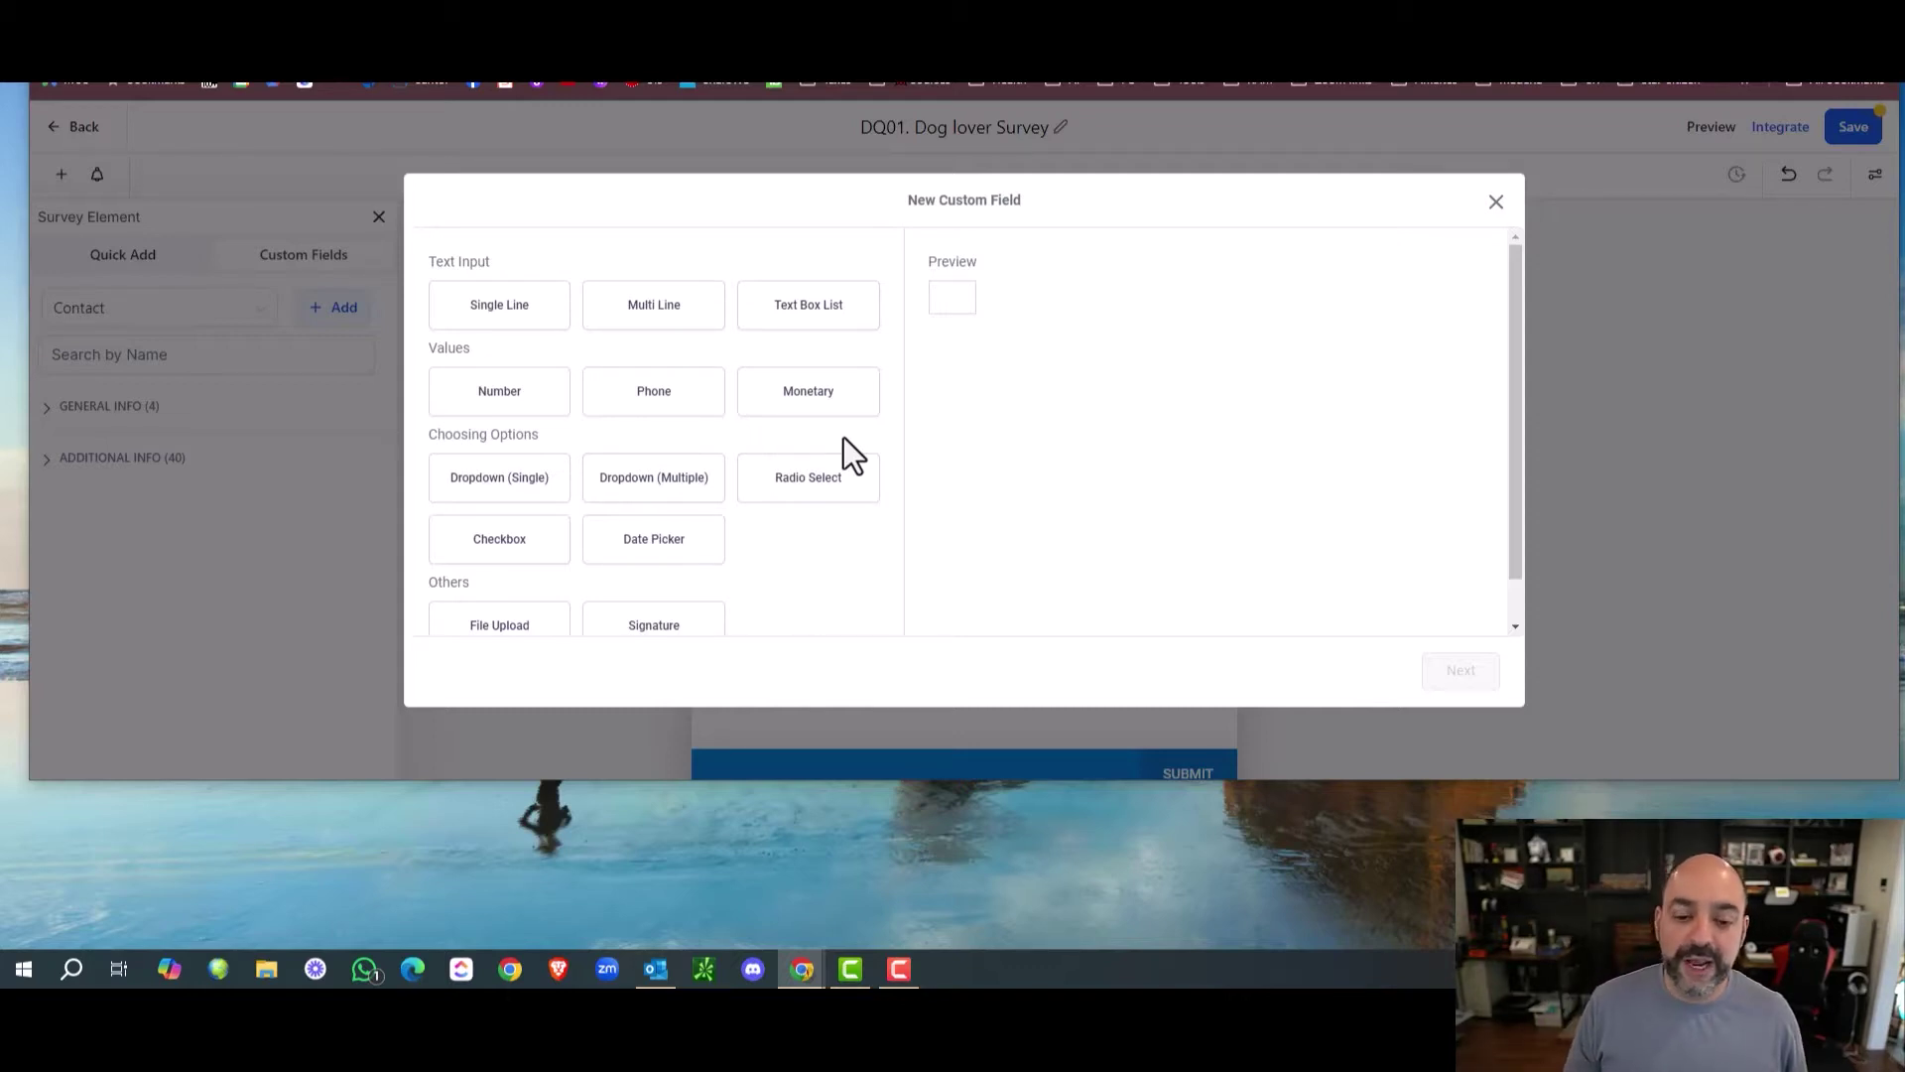
click(823, 486)
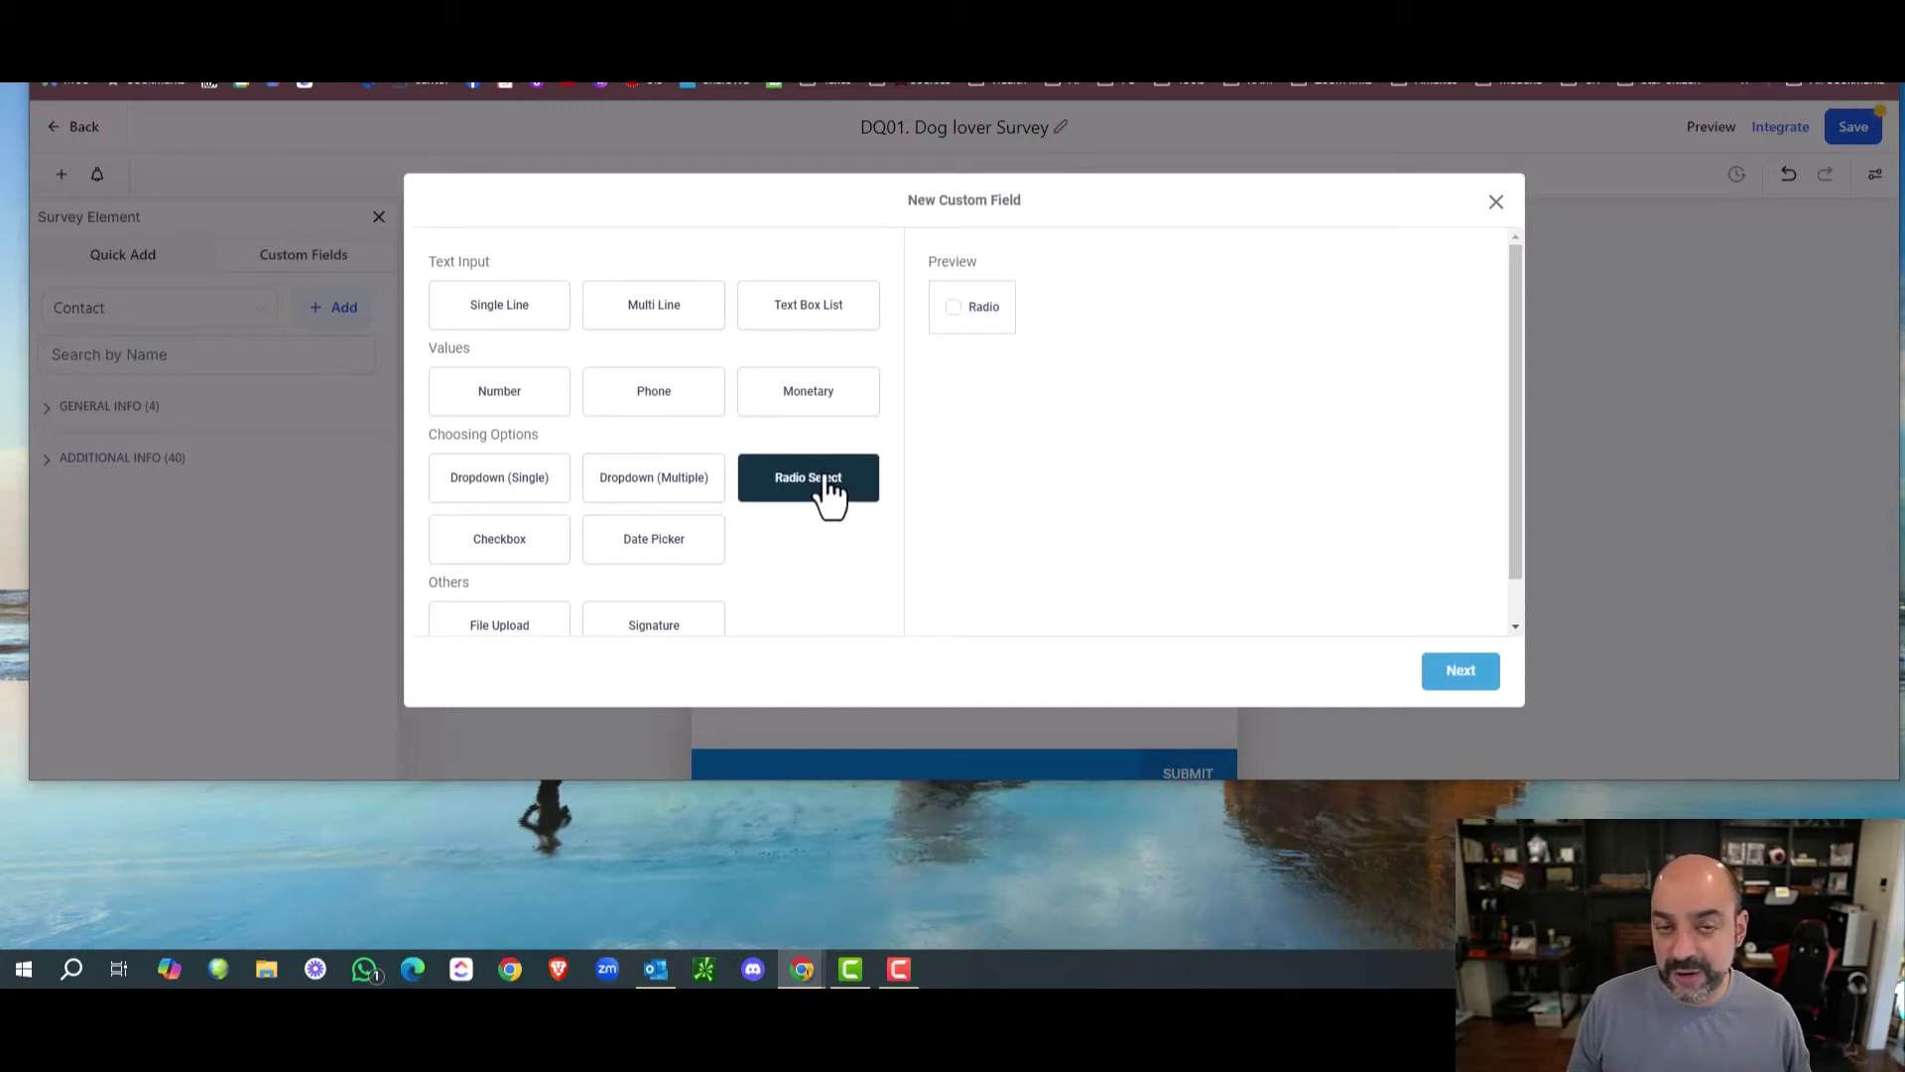
click(1452, 674)
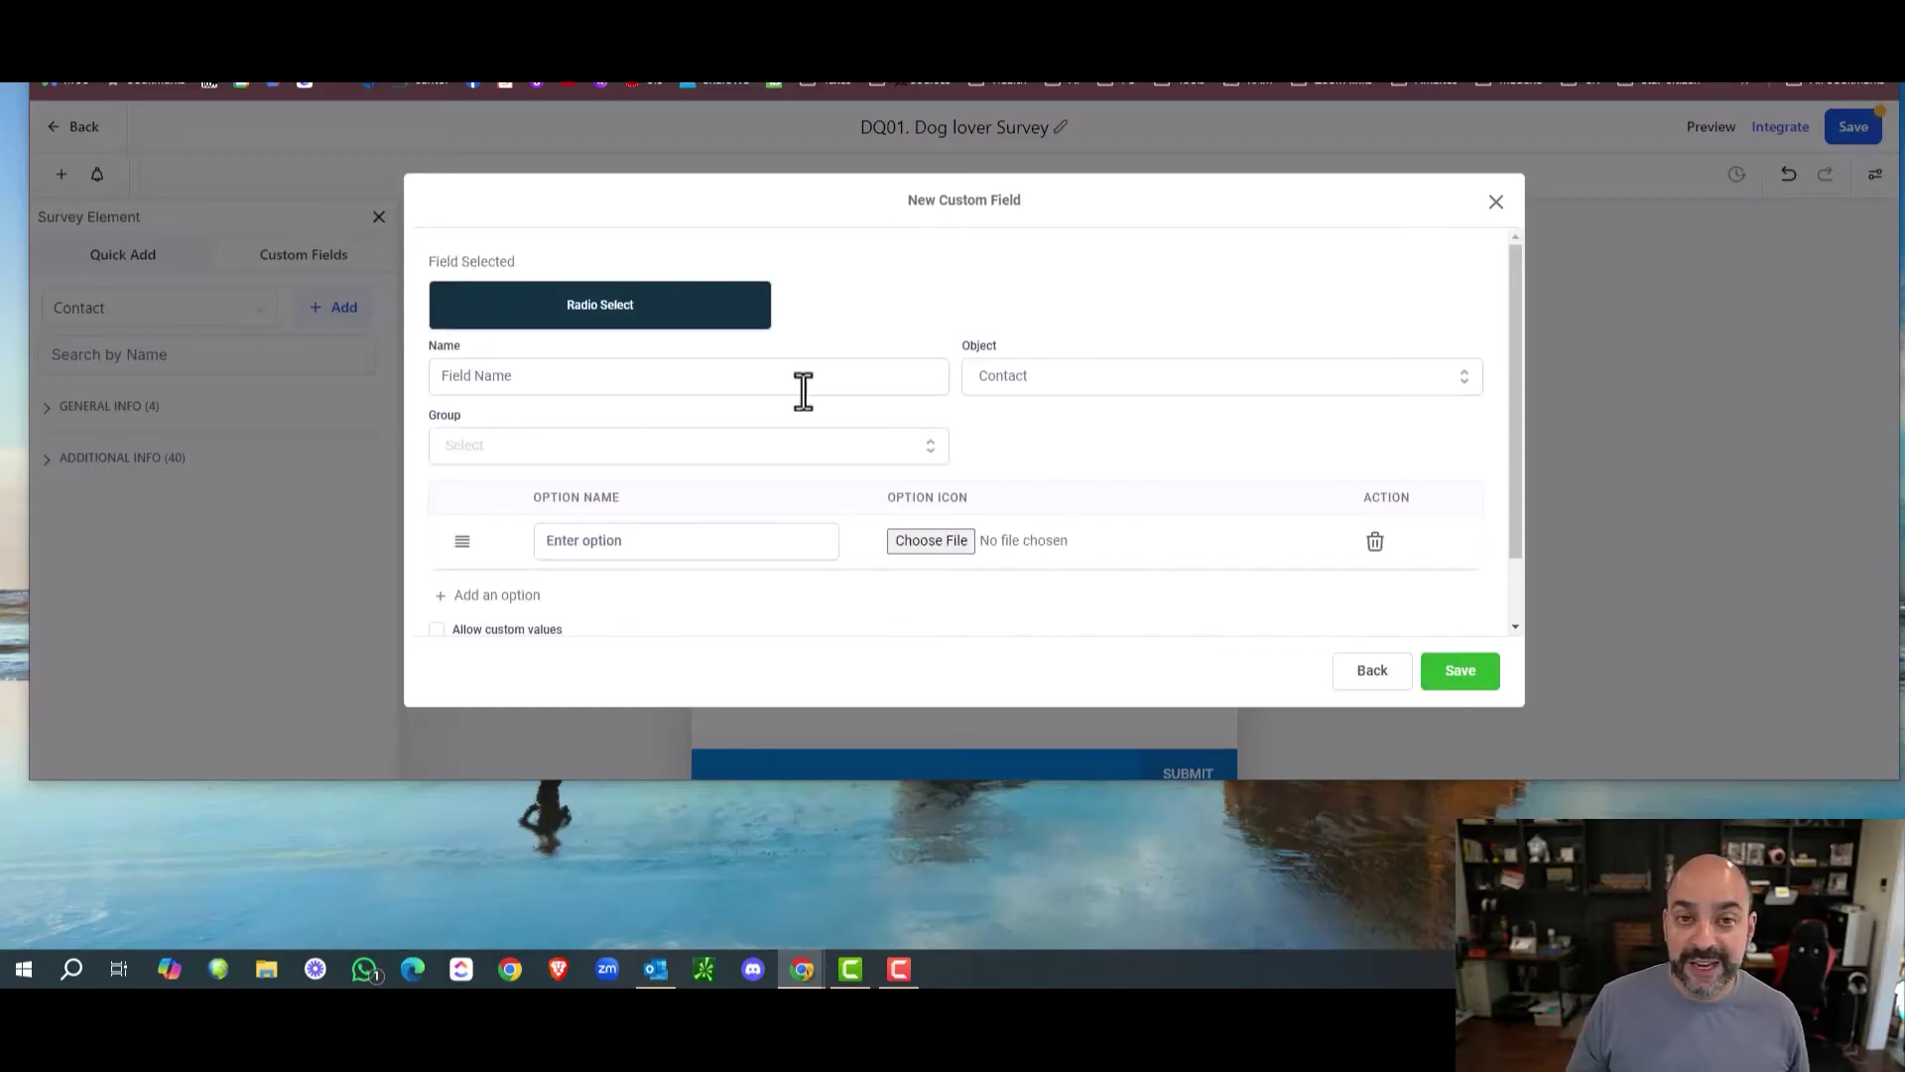
Name the custom field "Do you like Dogs or Cats? Be honest!" and assign it to the Additional Info group.
click(804, 377)
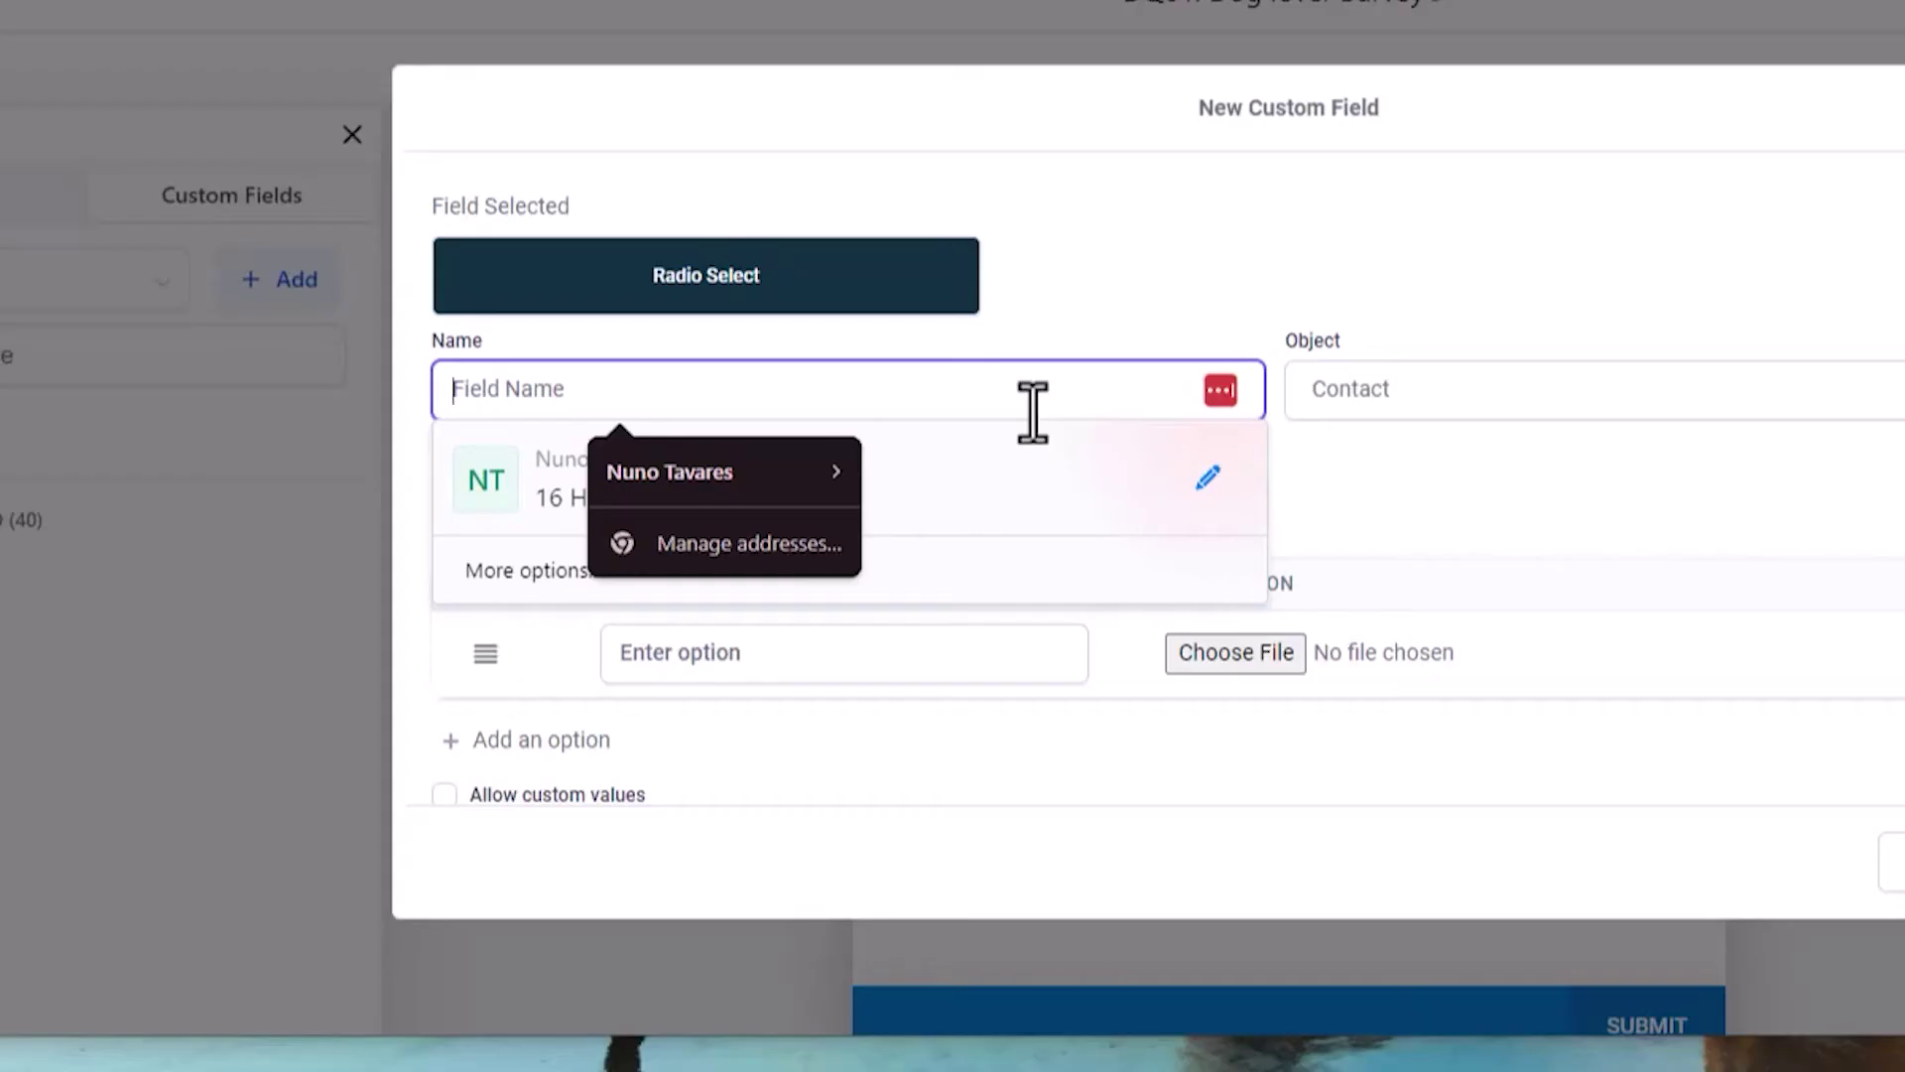
text(Do you like)
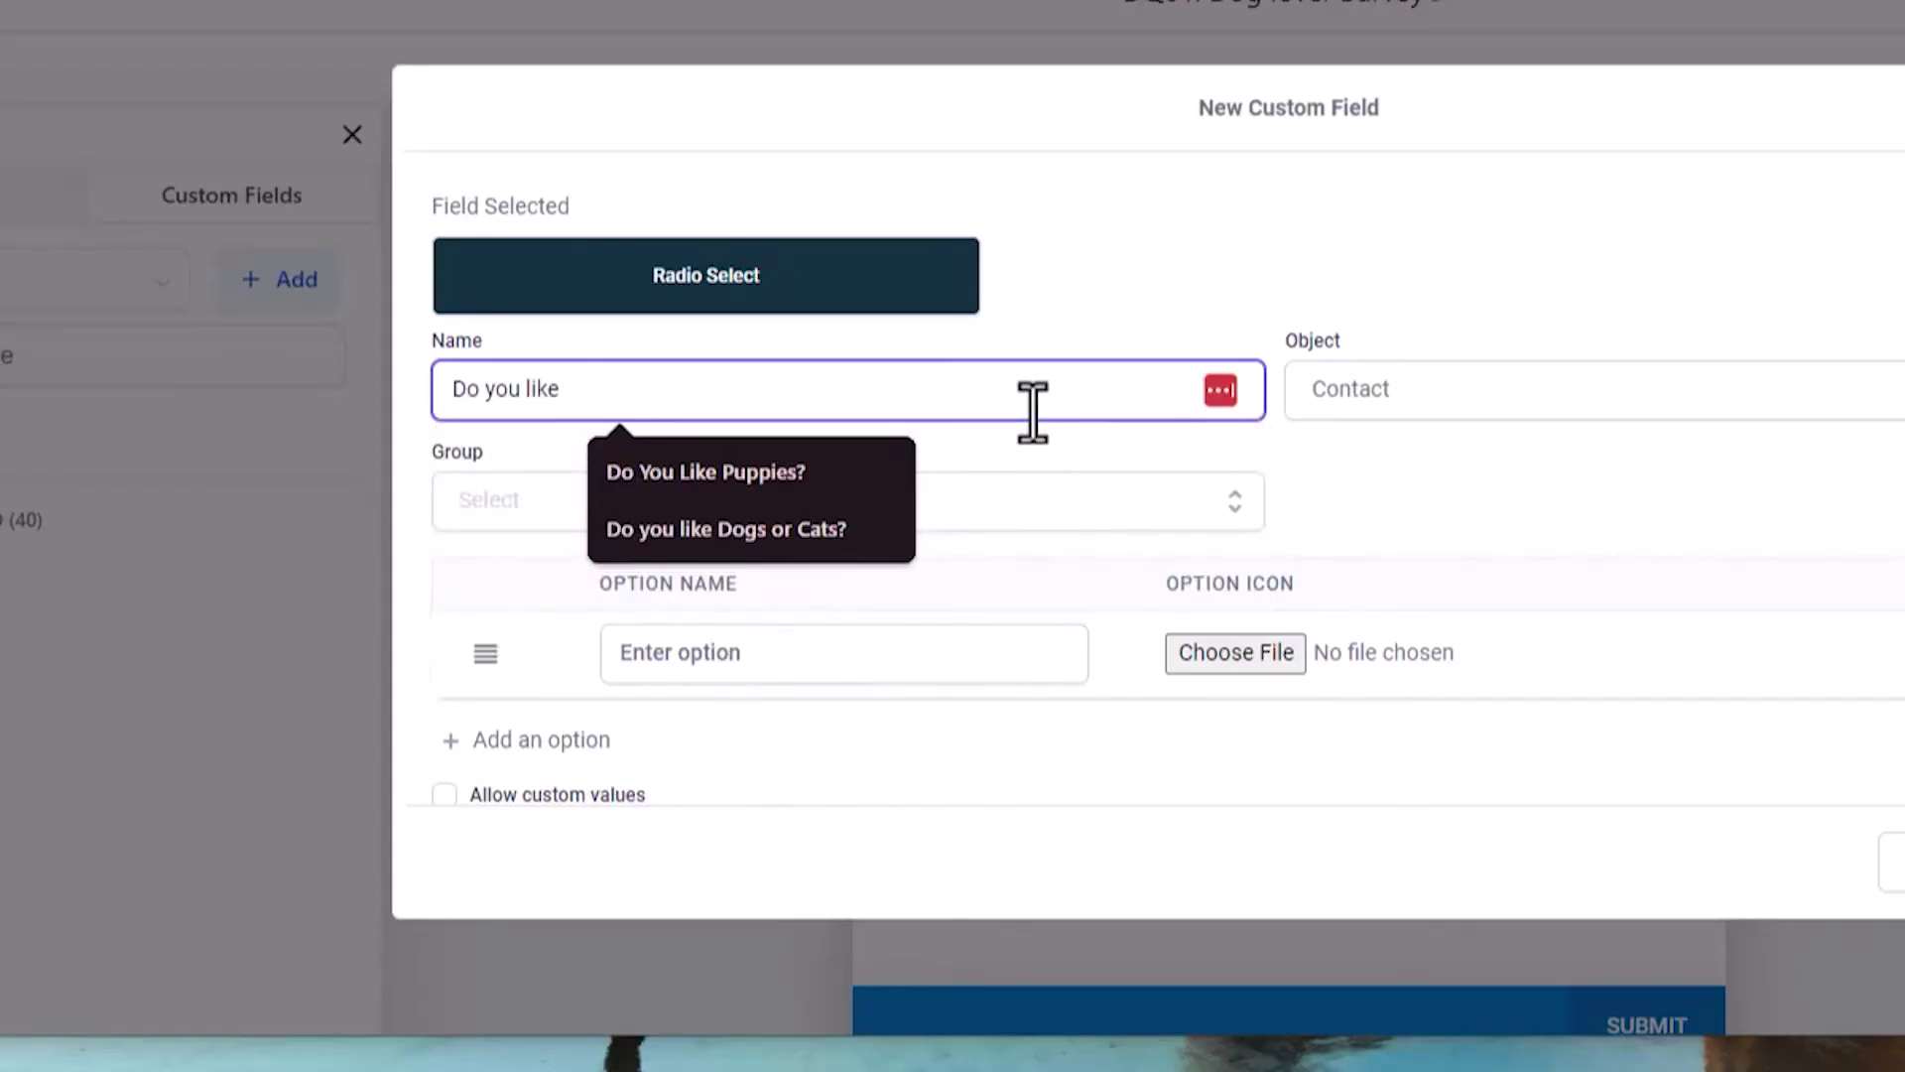
click(809, 529)
text(Be honest!)
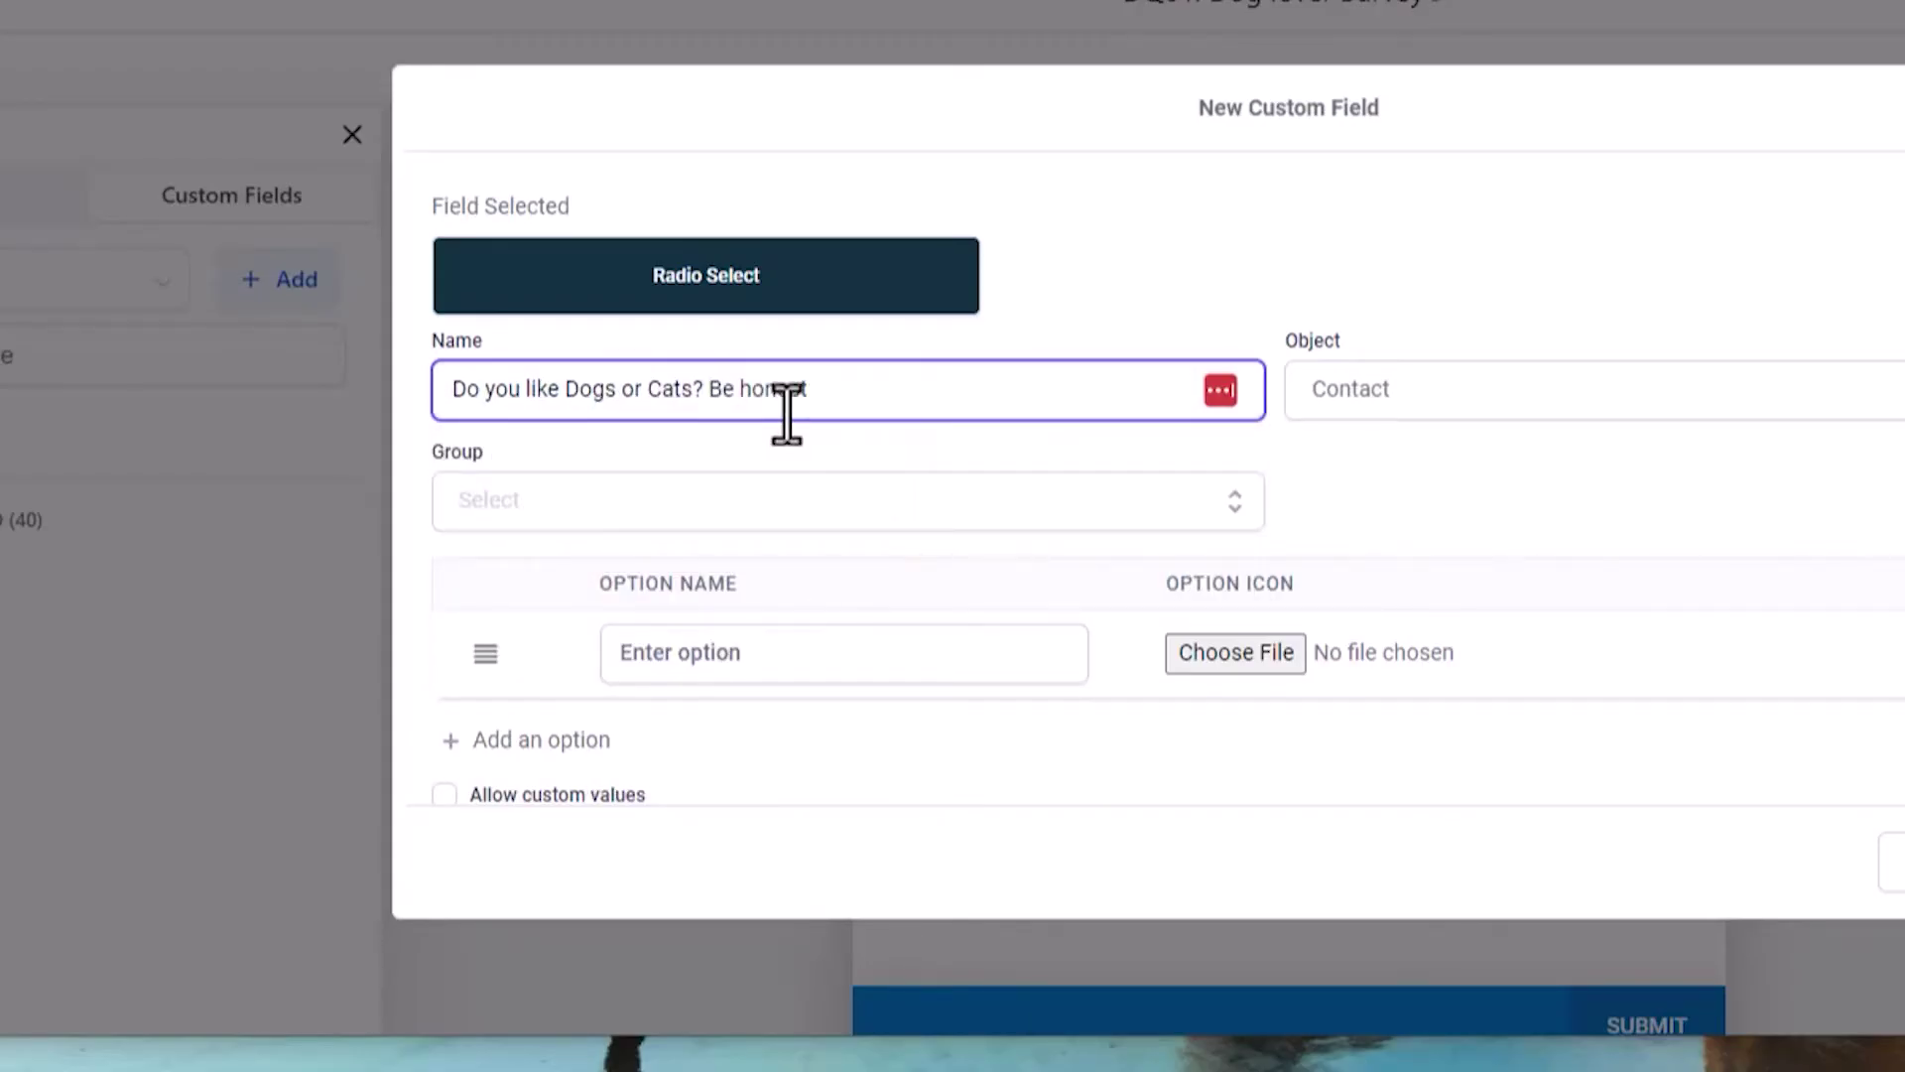
click(908, 499)
click(920, 560)
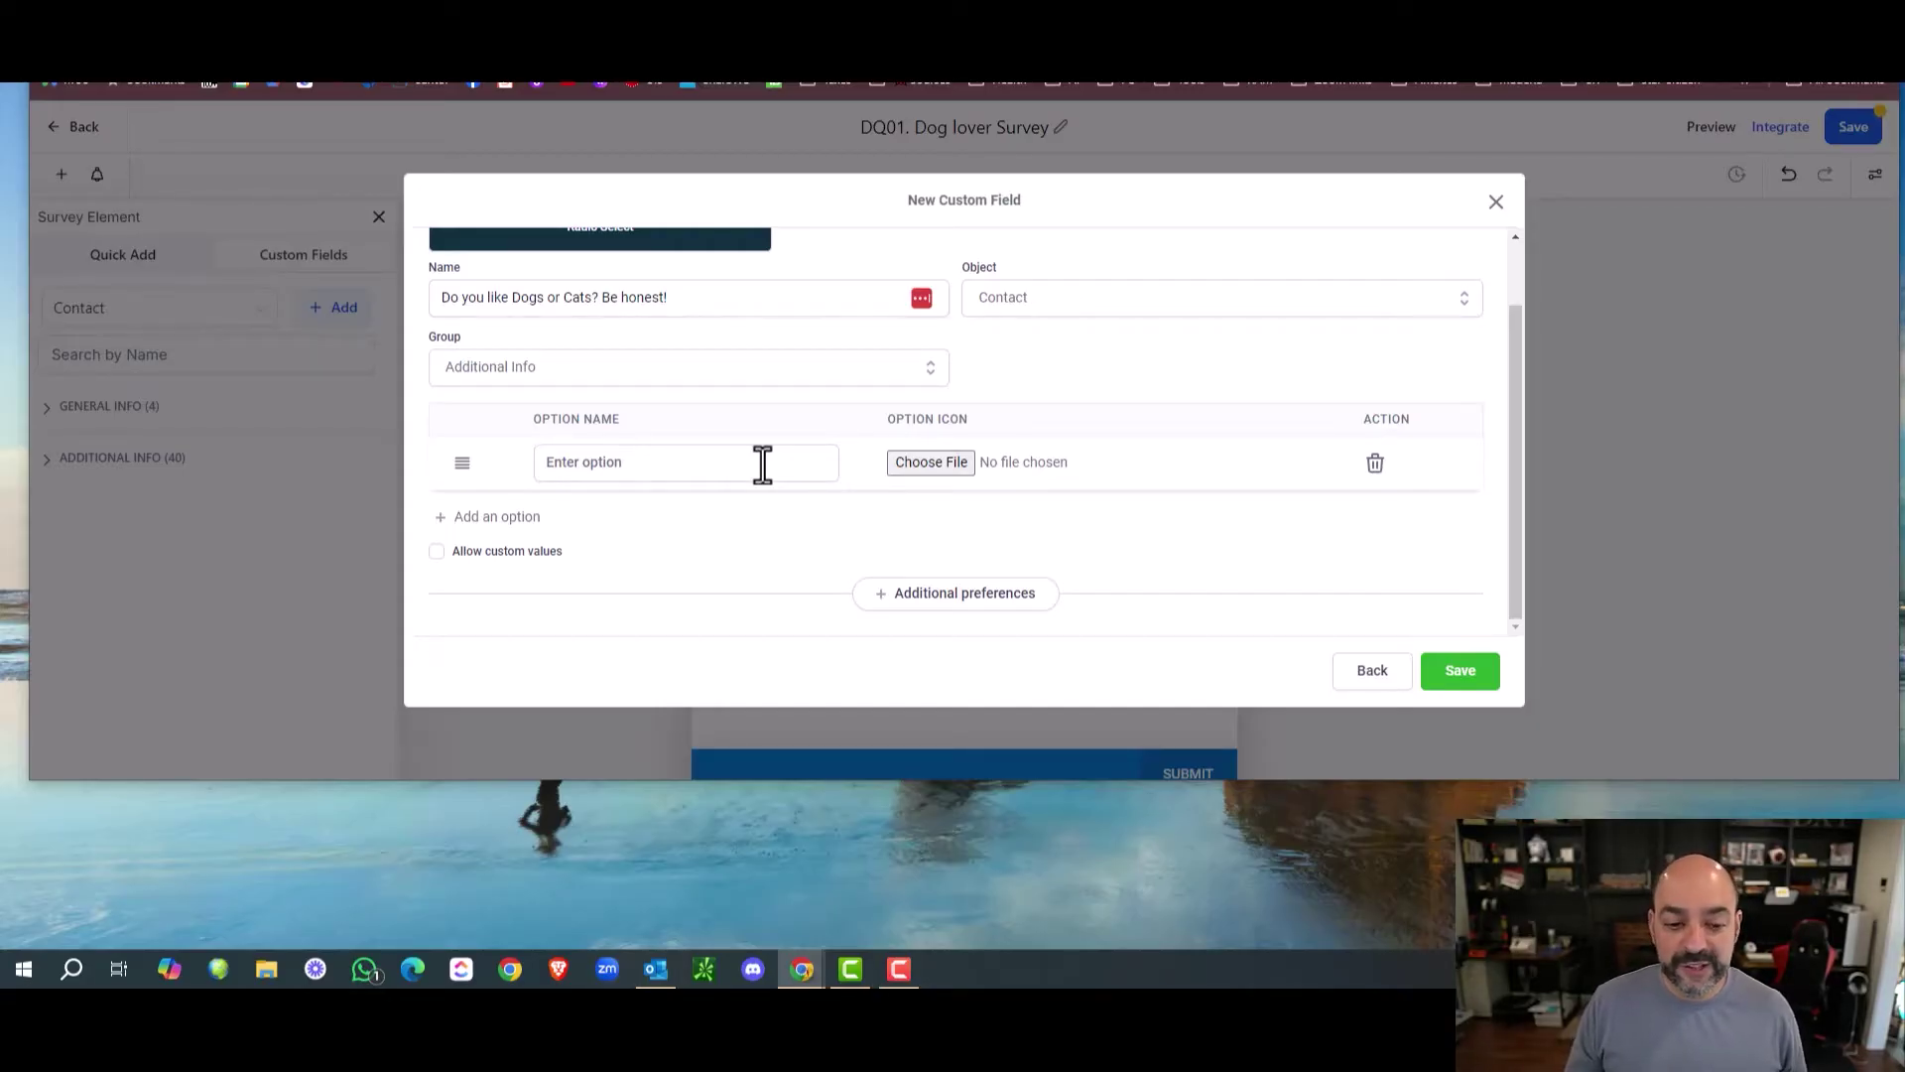
Give the radio field two answer options named Dogs and Cats.
click(762, 463)
text(DOgs)
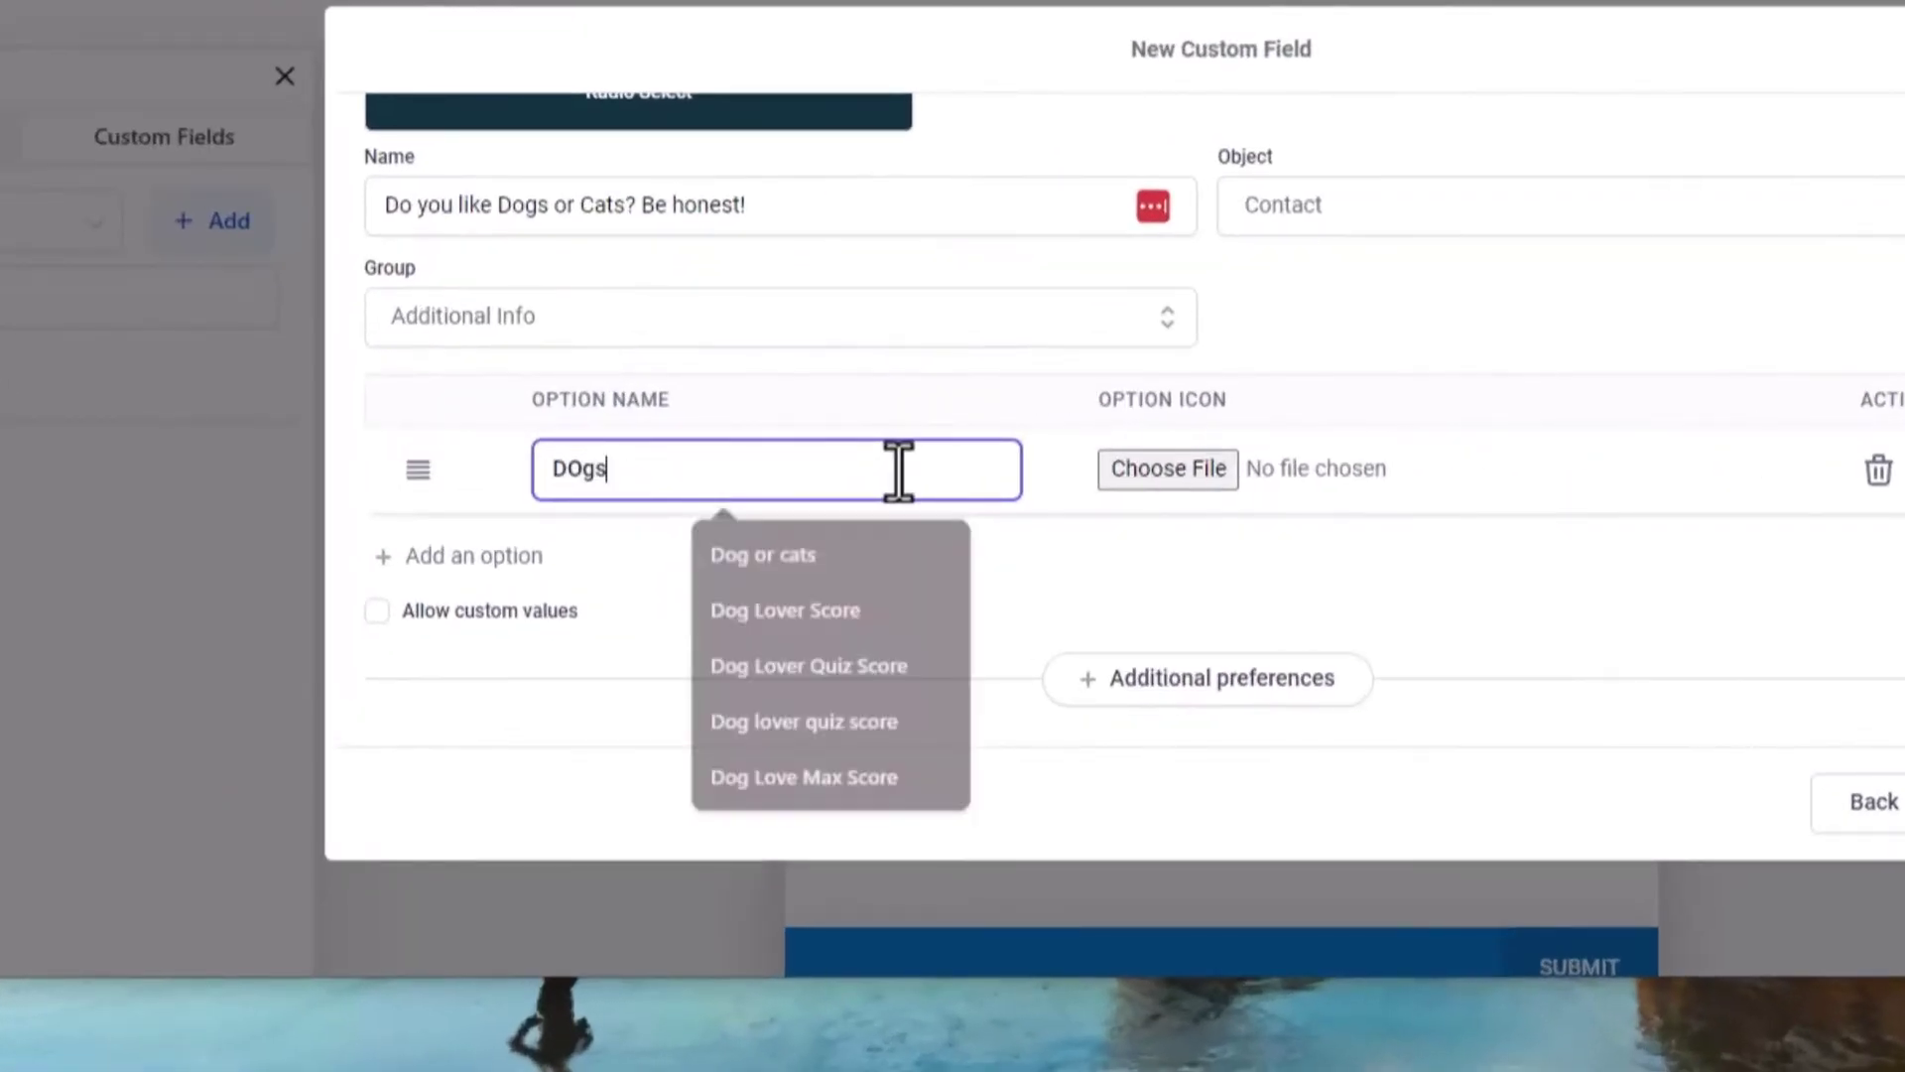
click(573, 467)
key(BackSpace)
text(o)
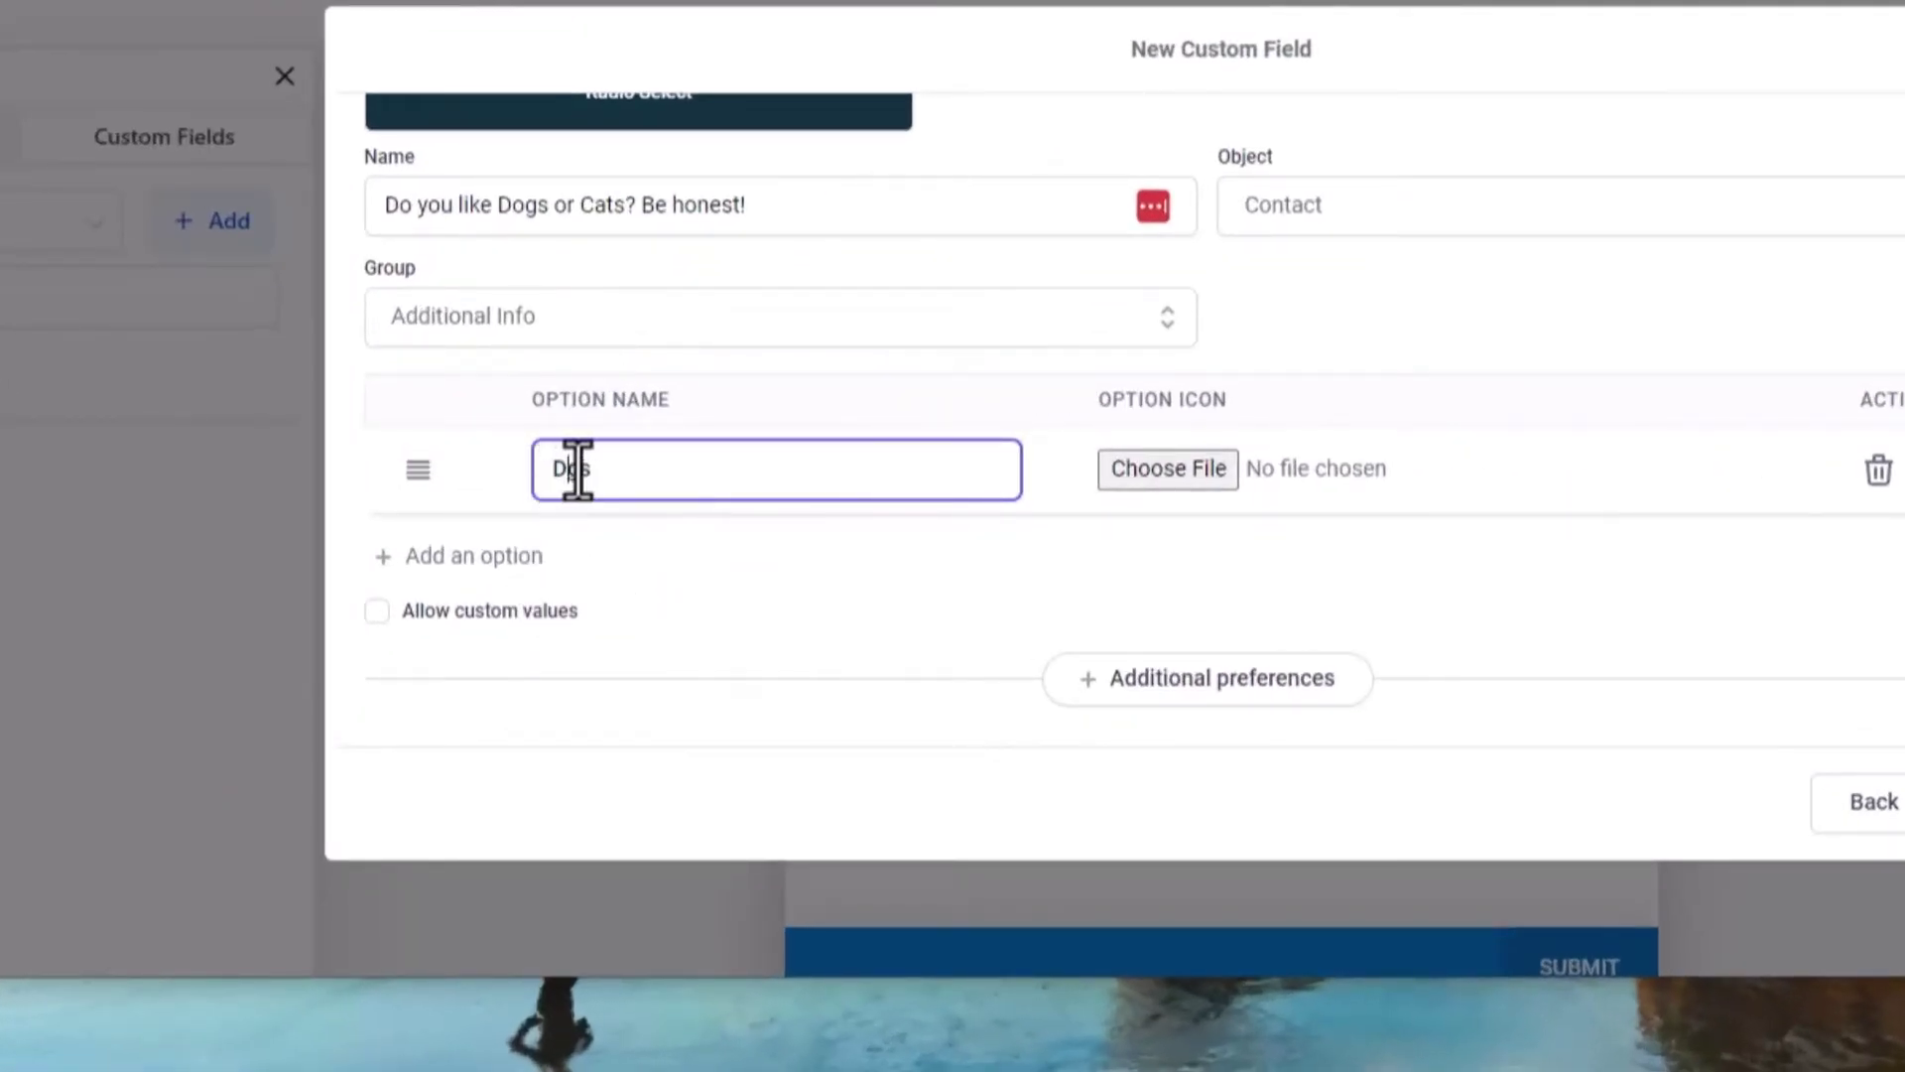
click(526, 555)
click(629, 541)
text(Ca)
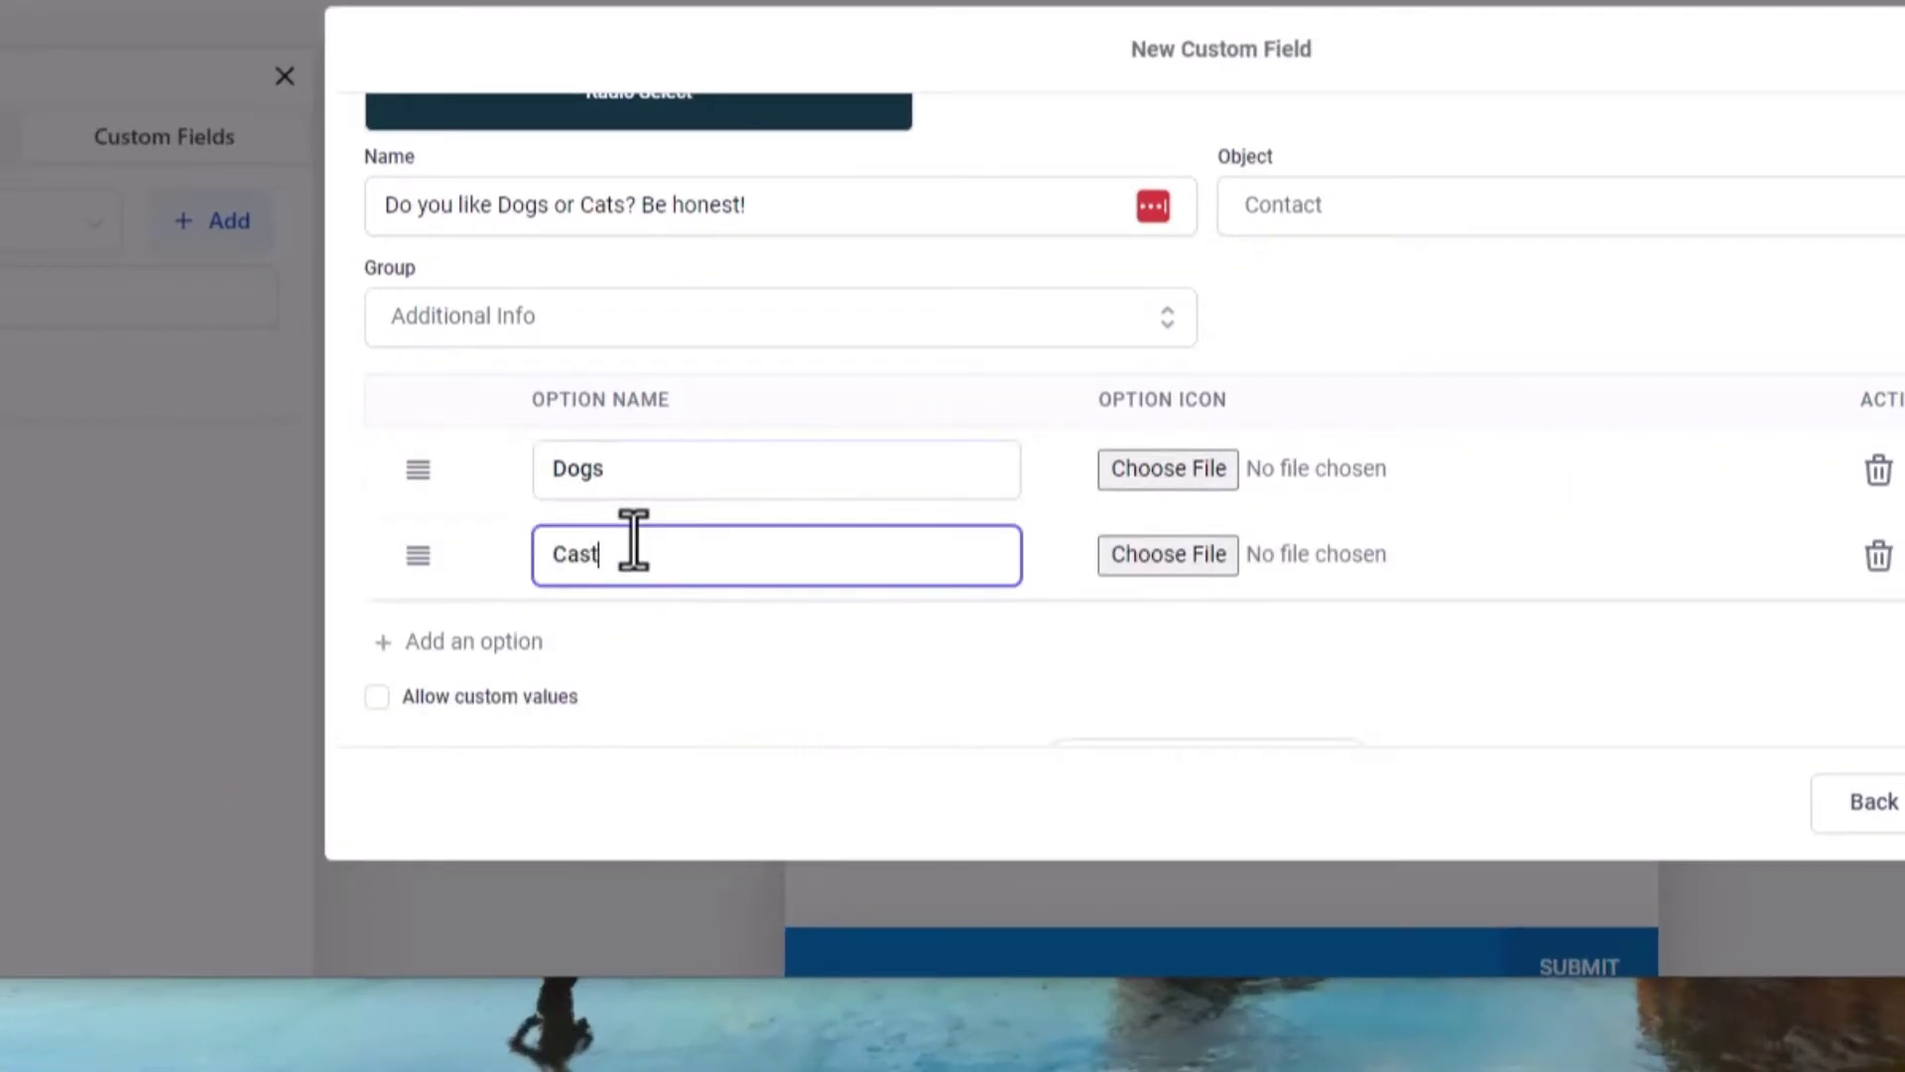
text(ts)
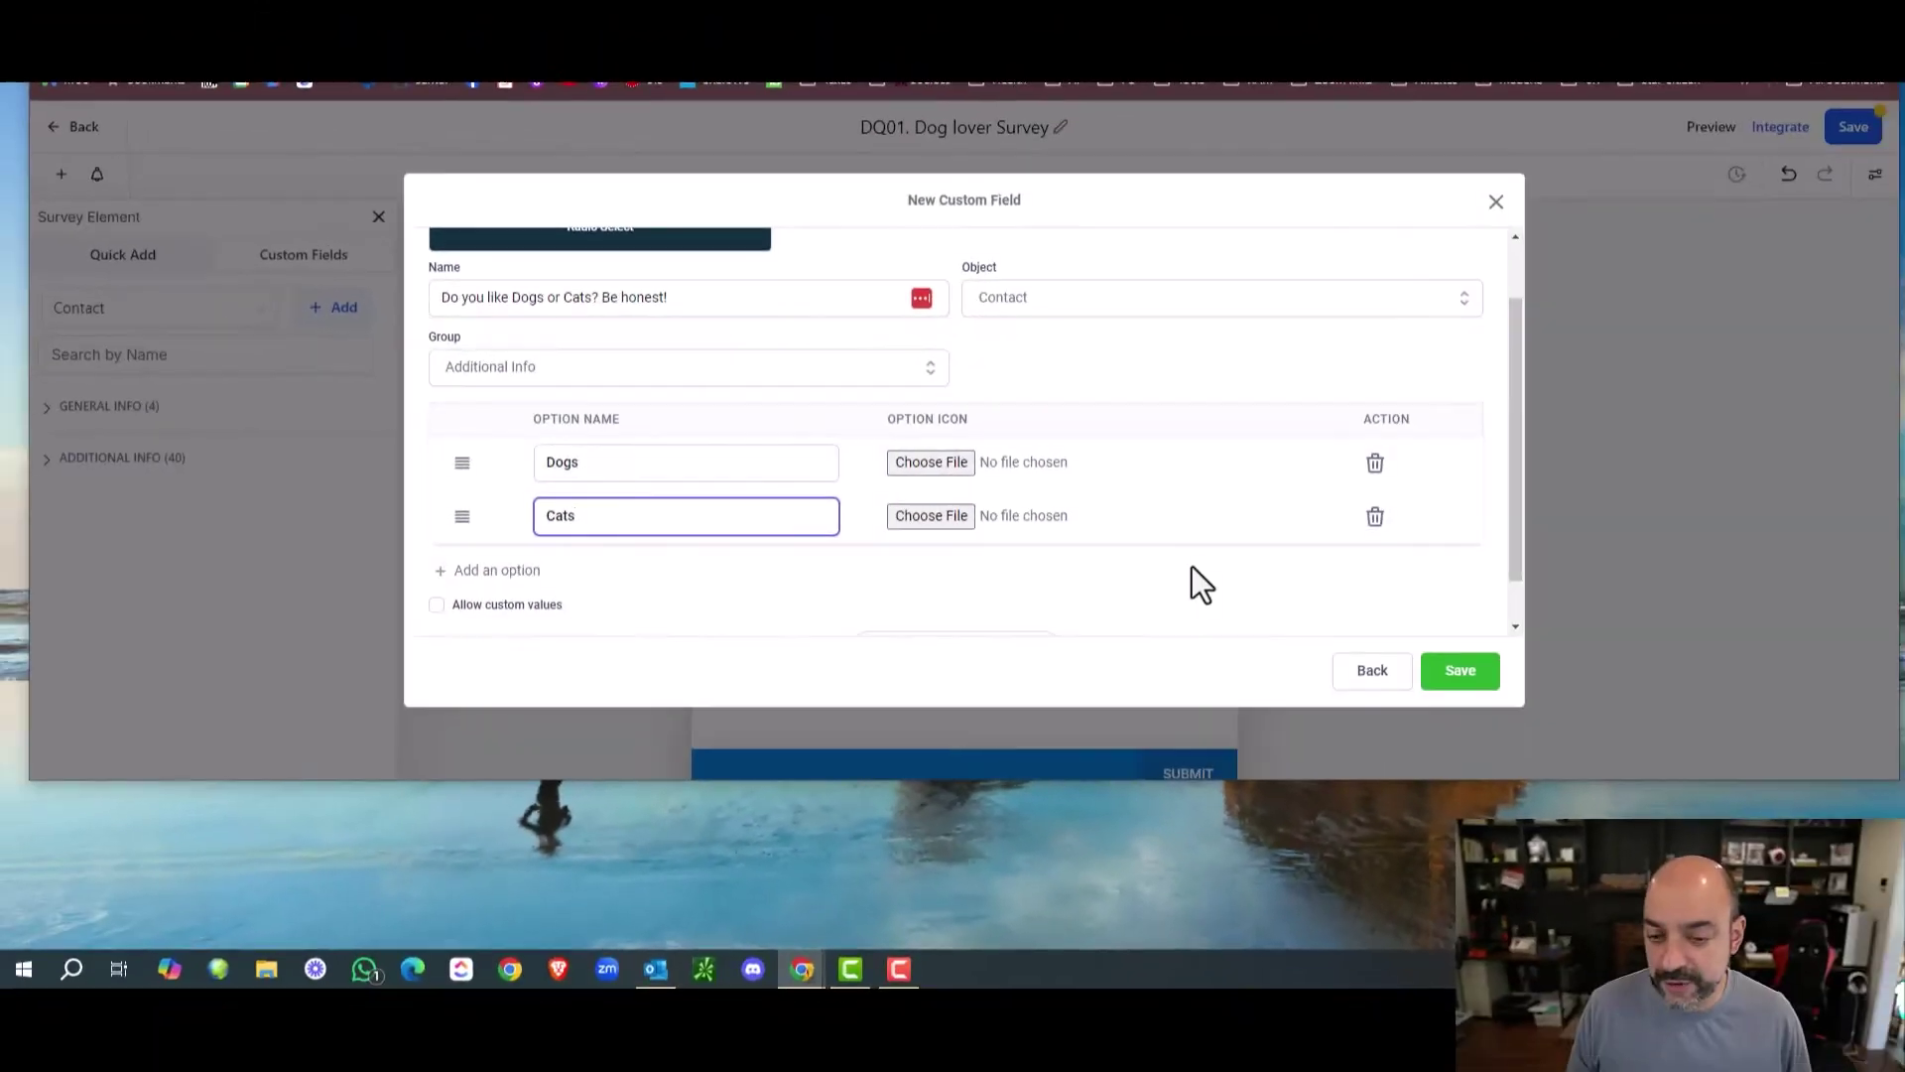
Save the new radio custom field.
click(1459, 681)
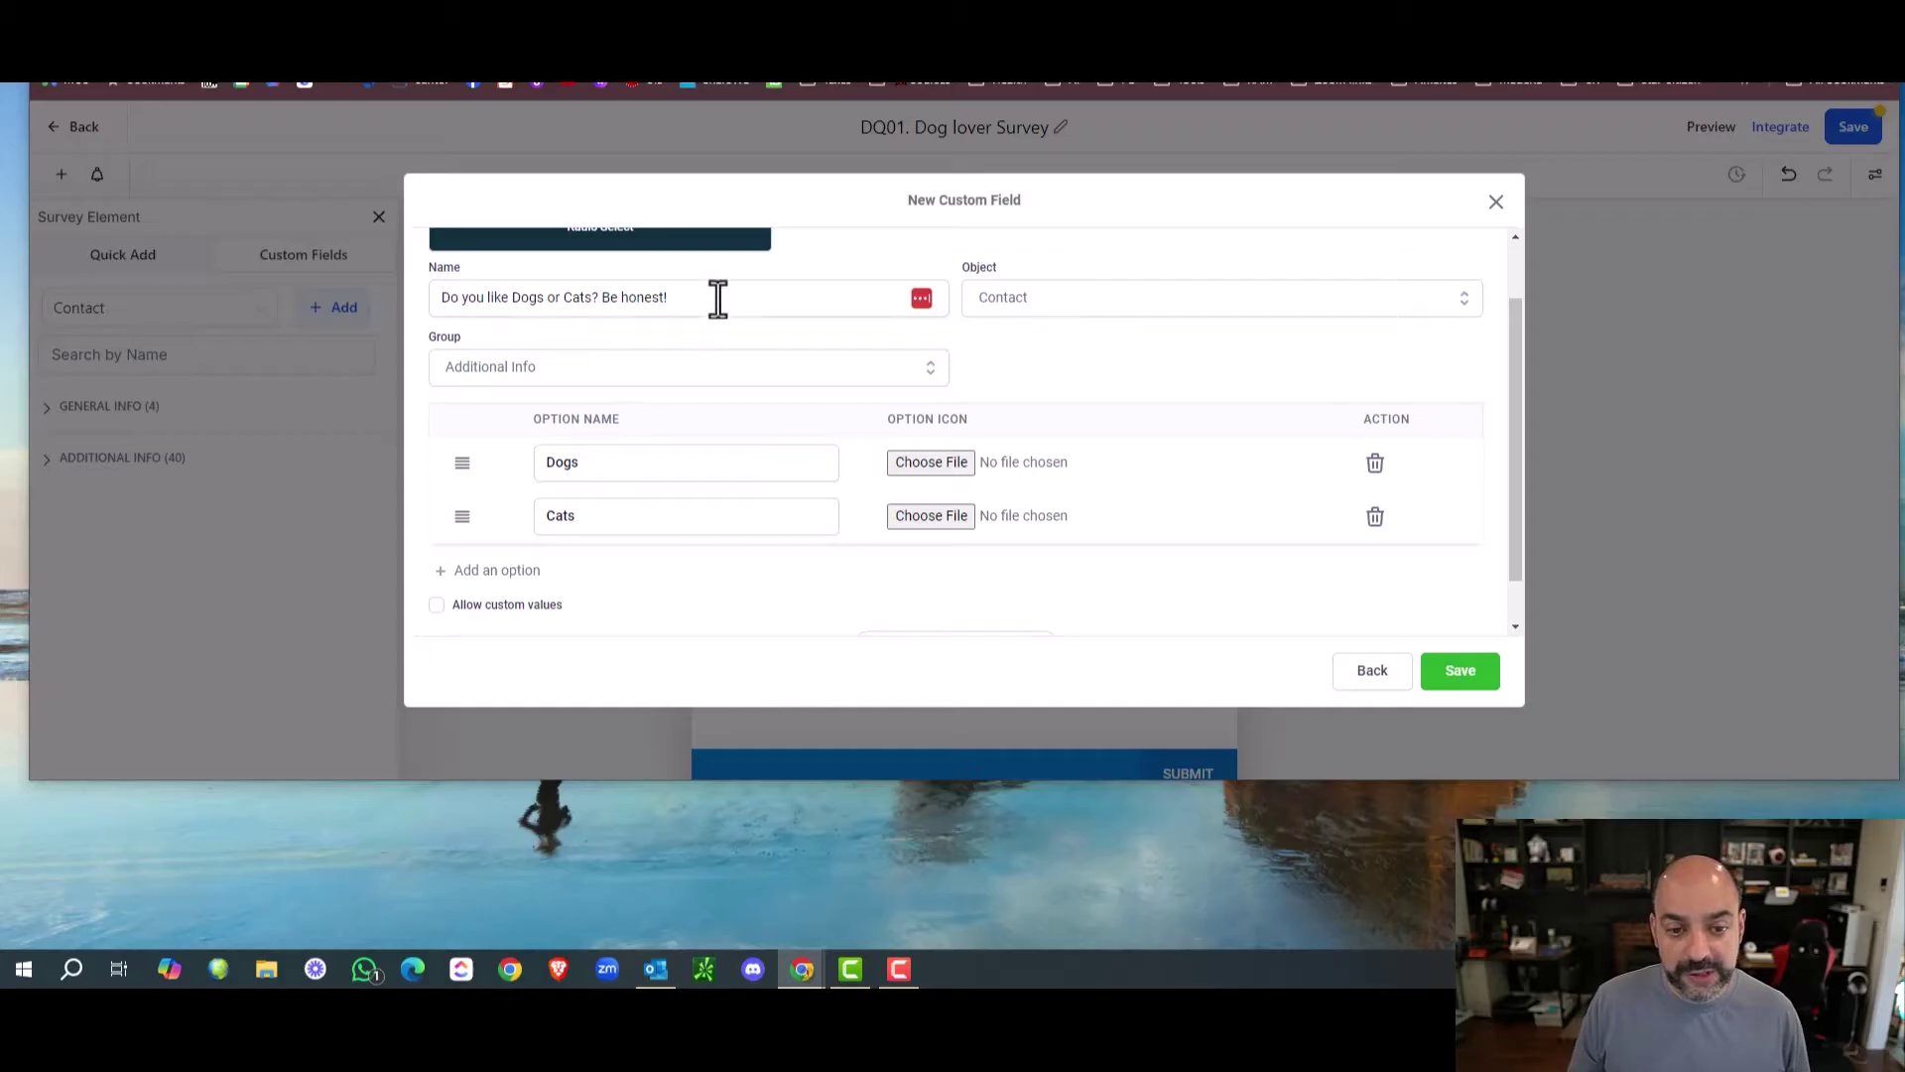
drag(714, 298, 418, 298)
click(740, 262)
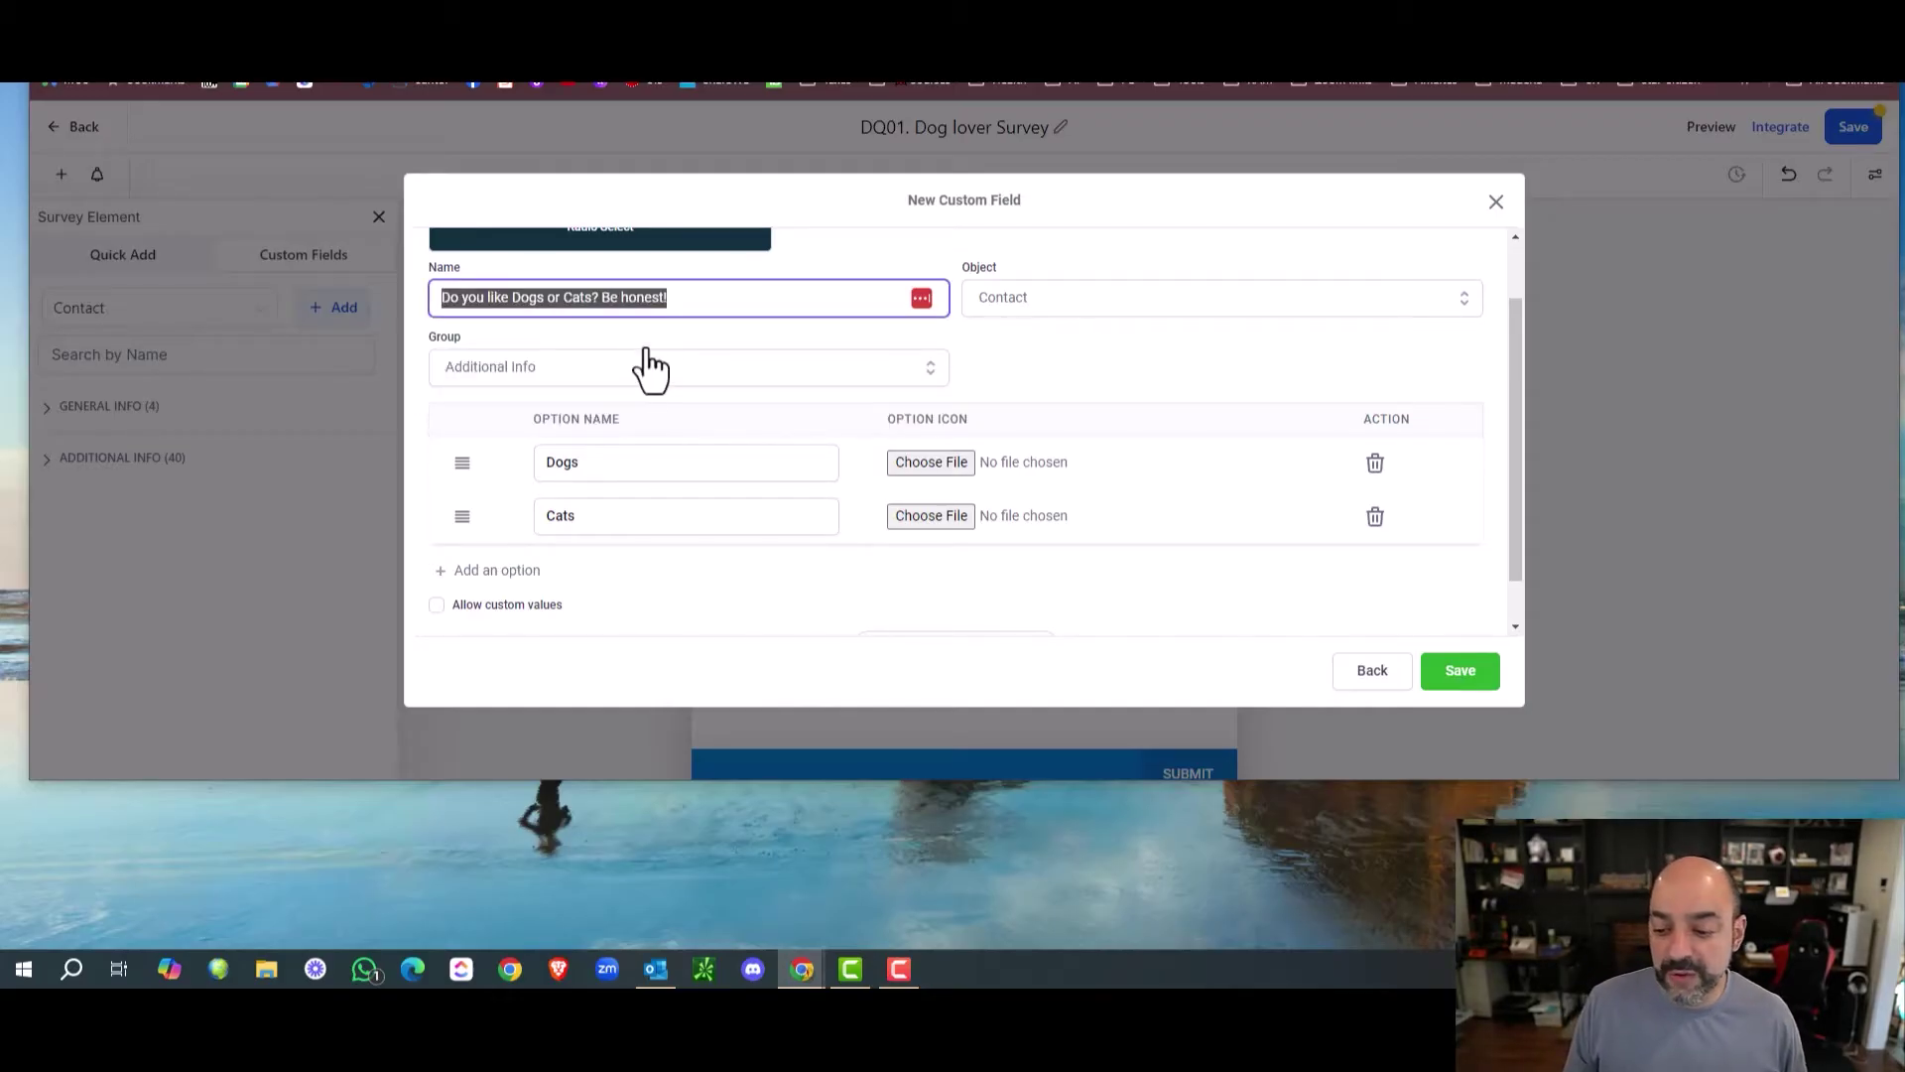
click(1460, 670)
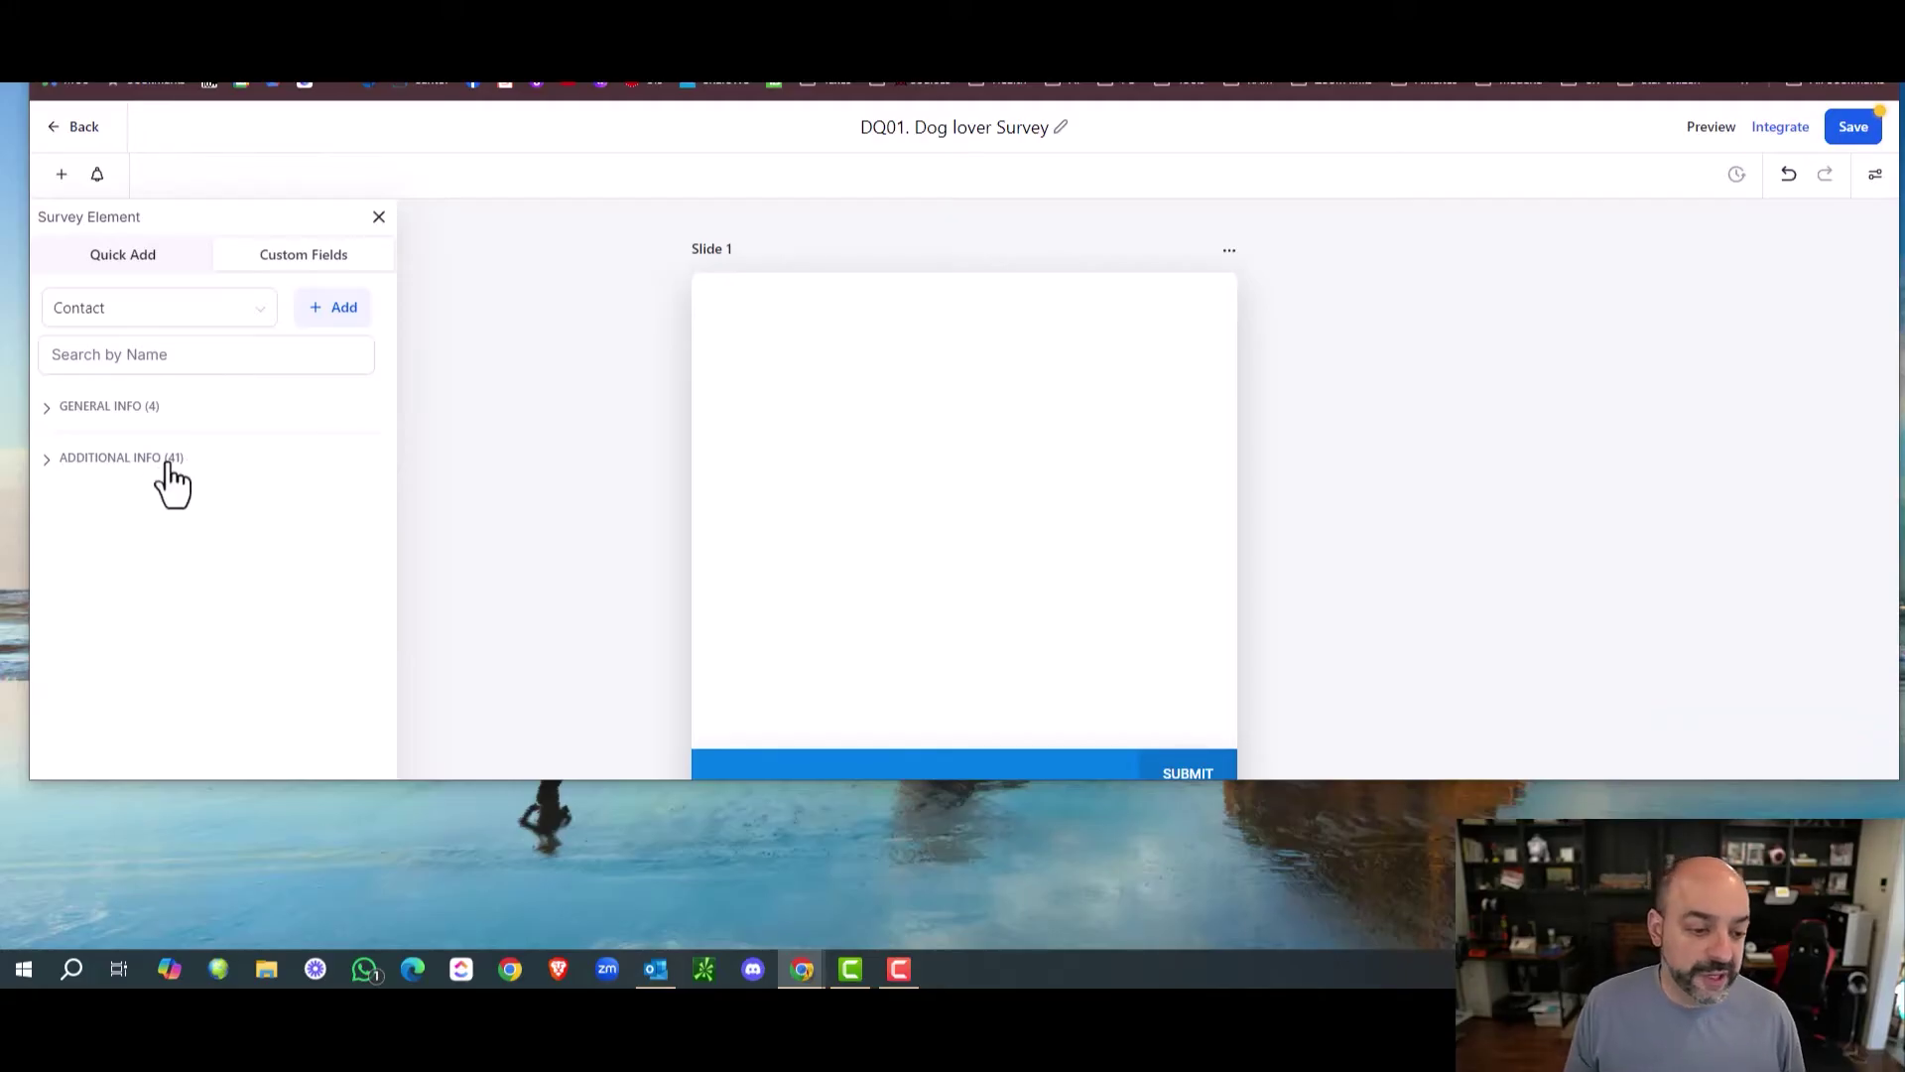
Find "Do you like Dogs or Cats? Be honest!" among the Additional Info custom fields and place it on Slide 1.
click(169, 464)
scroll(246, 573, down, 3)
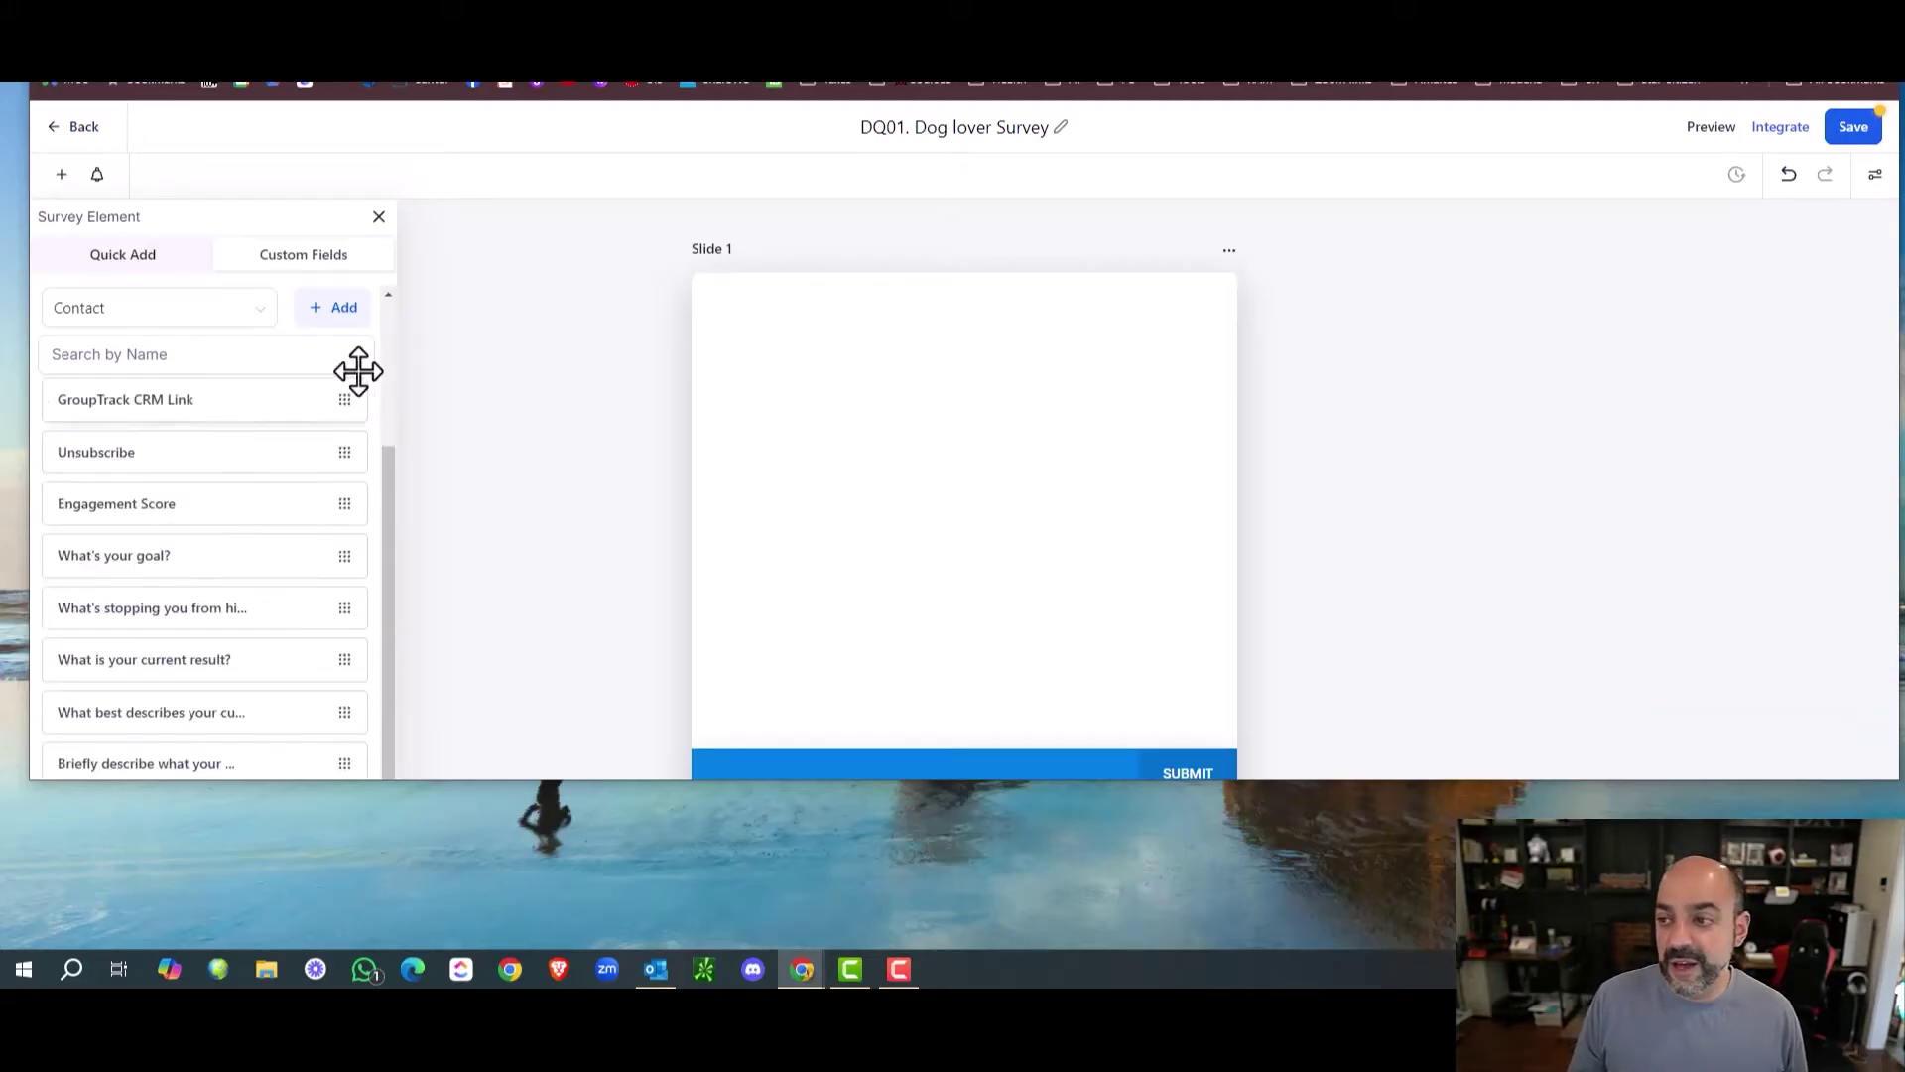
click(1790, 179)
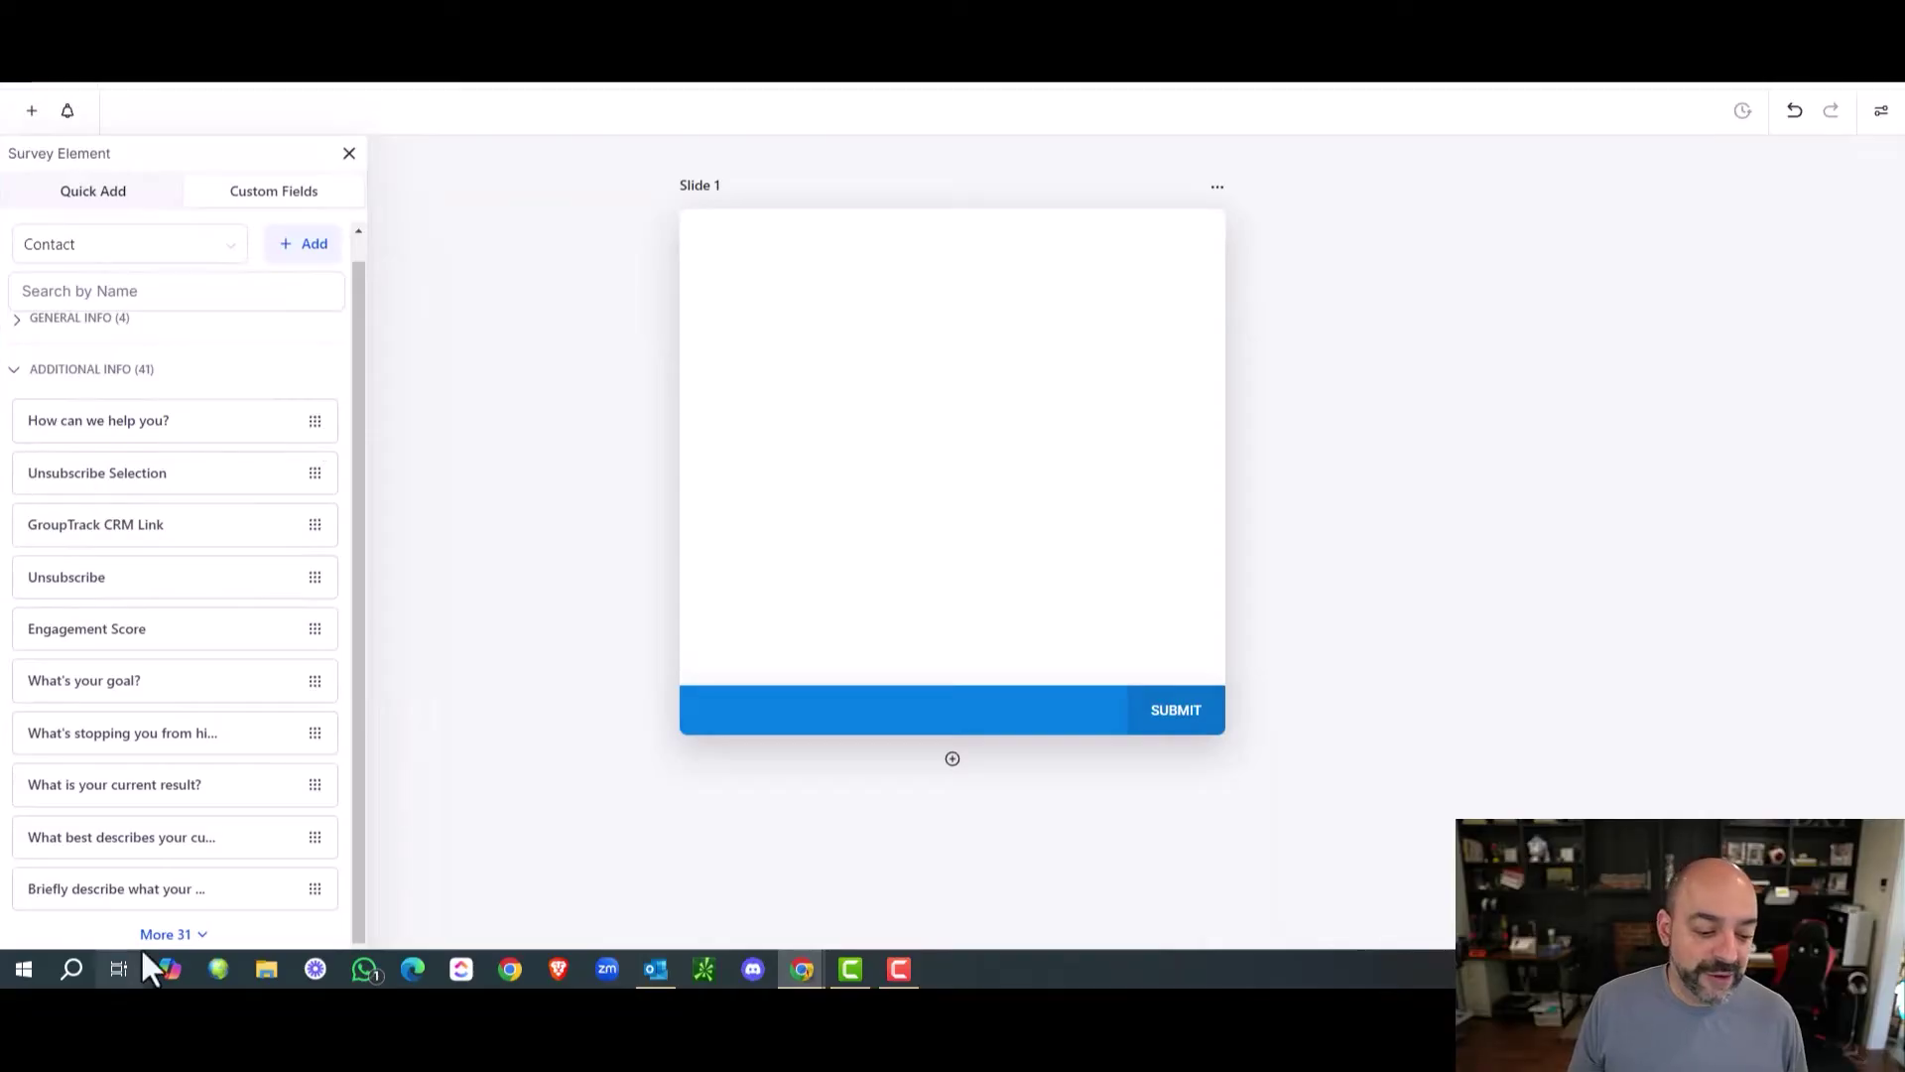
scroll(246, 519, down, 5)
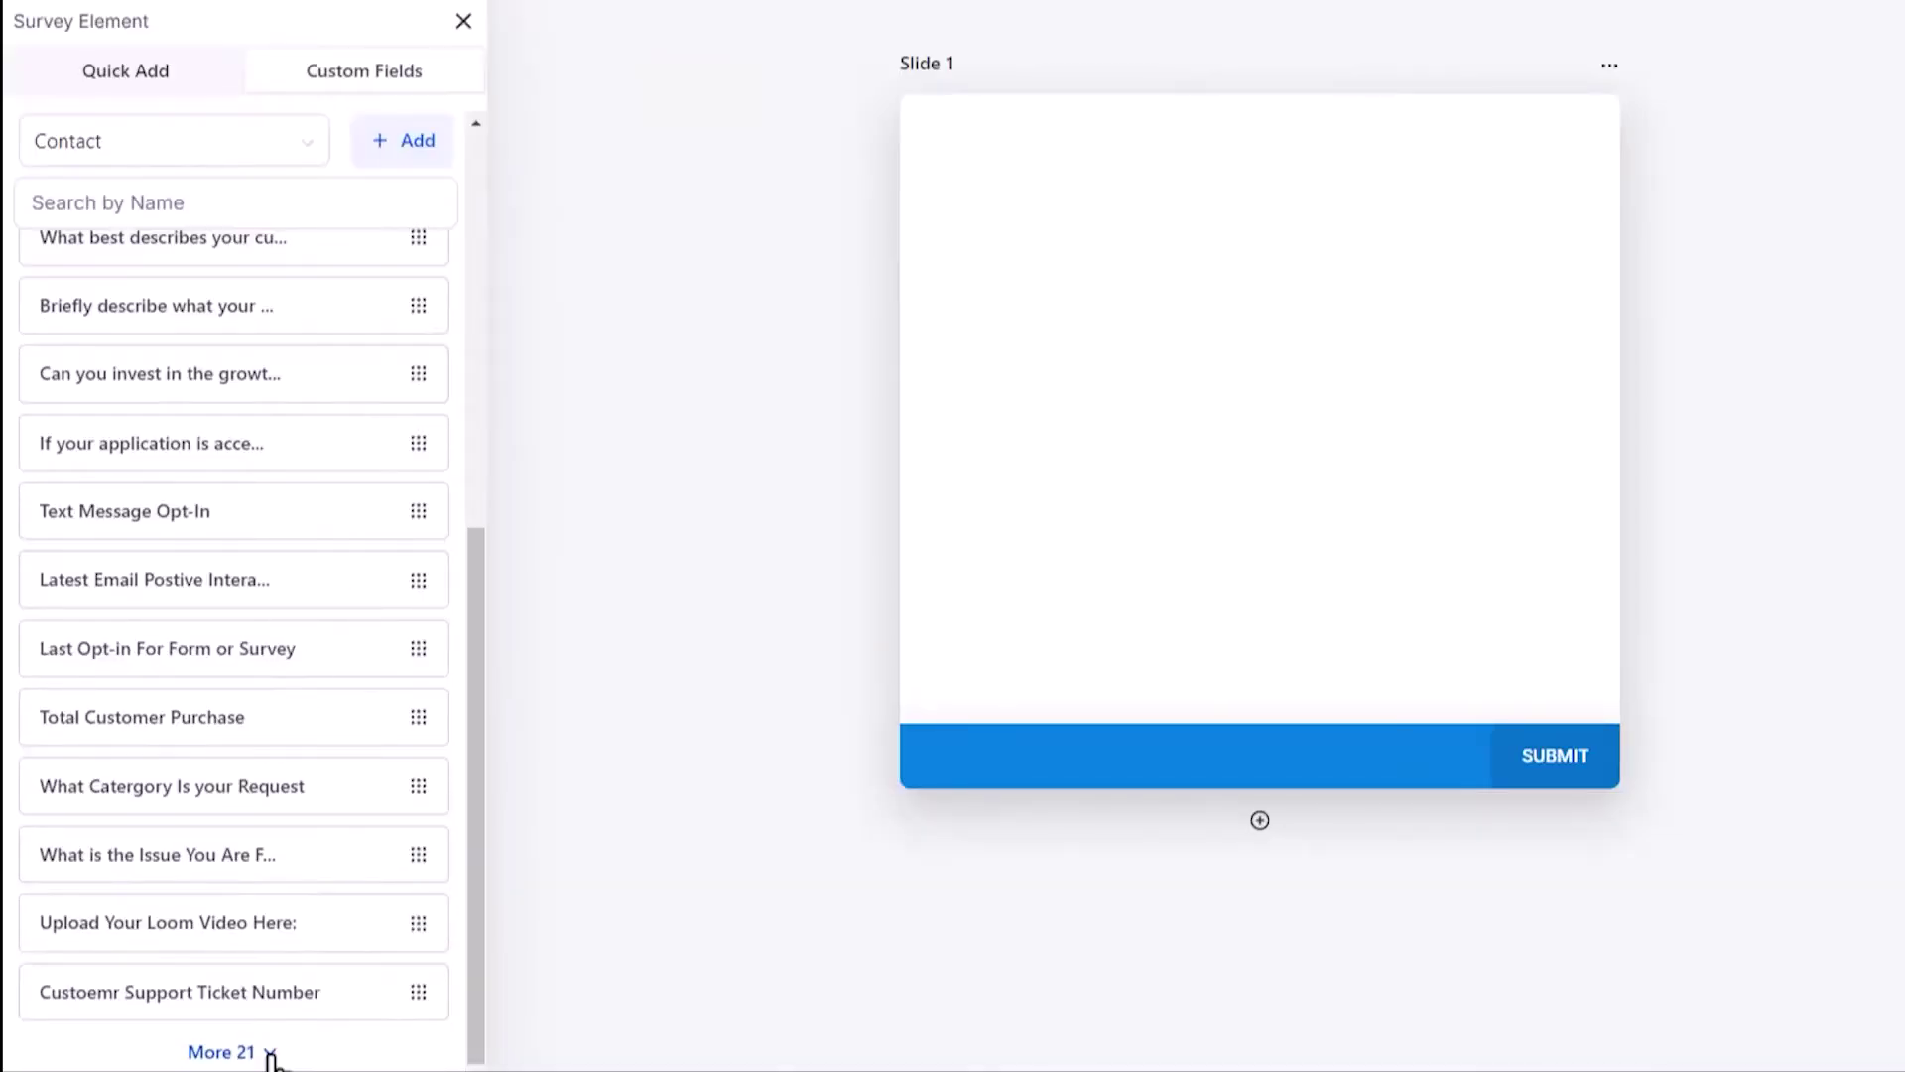
click(198, 937)
scroll(298, 843, down, 5)
click(238, 1037)
scroll(307, 711, down, 5)
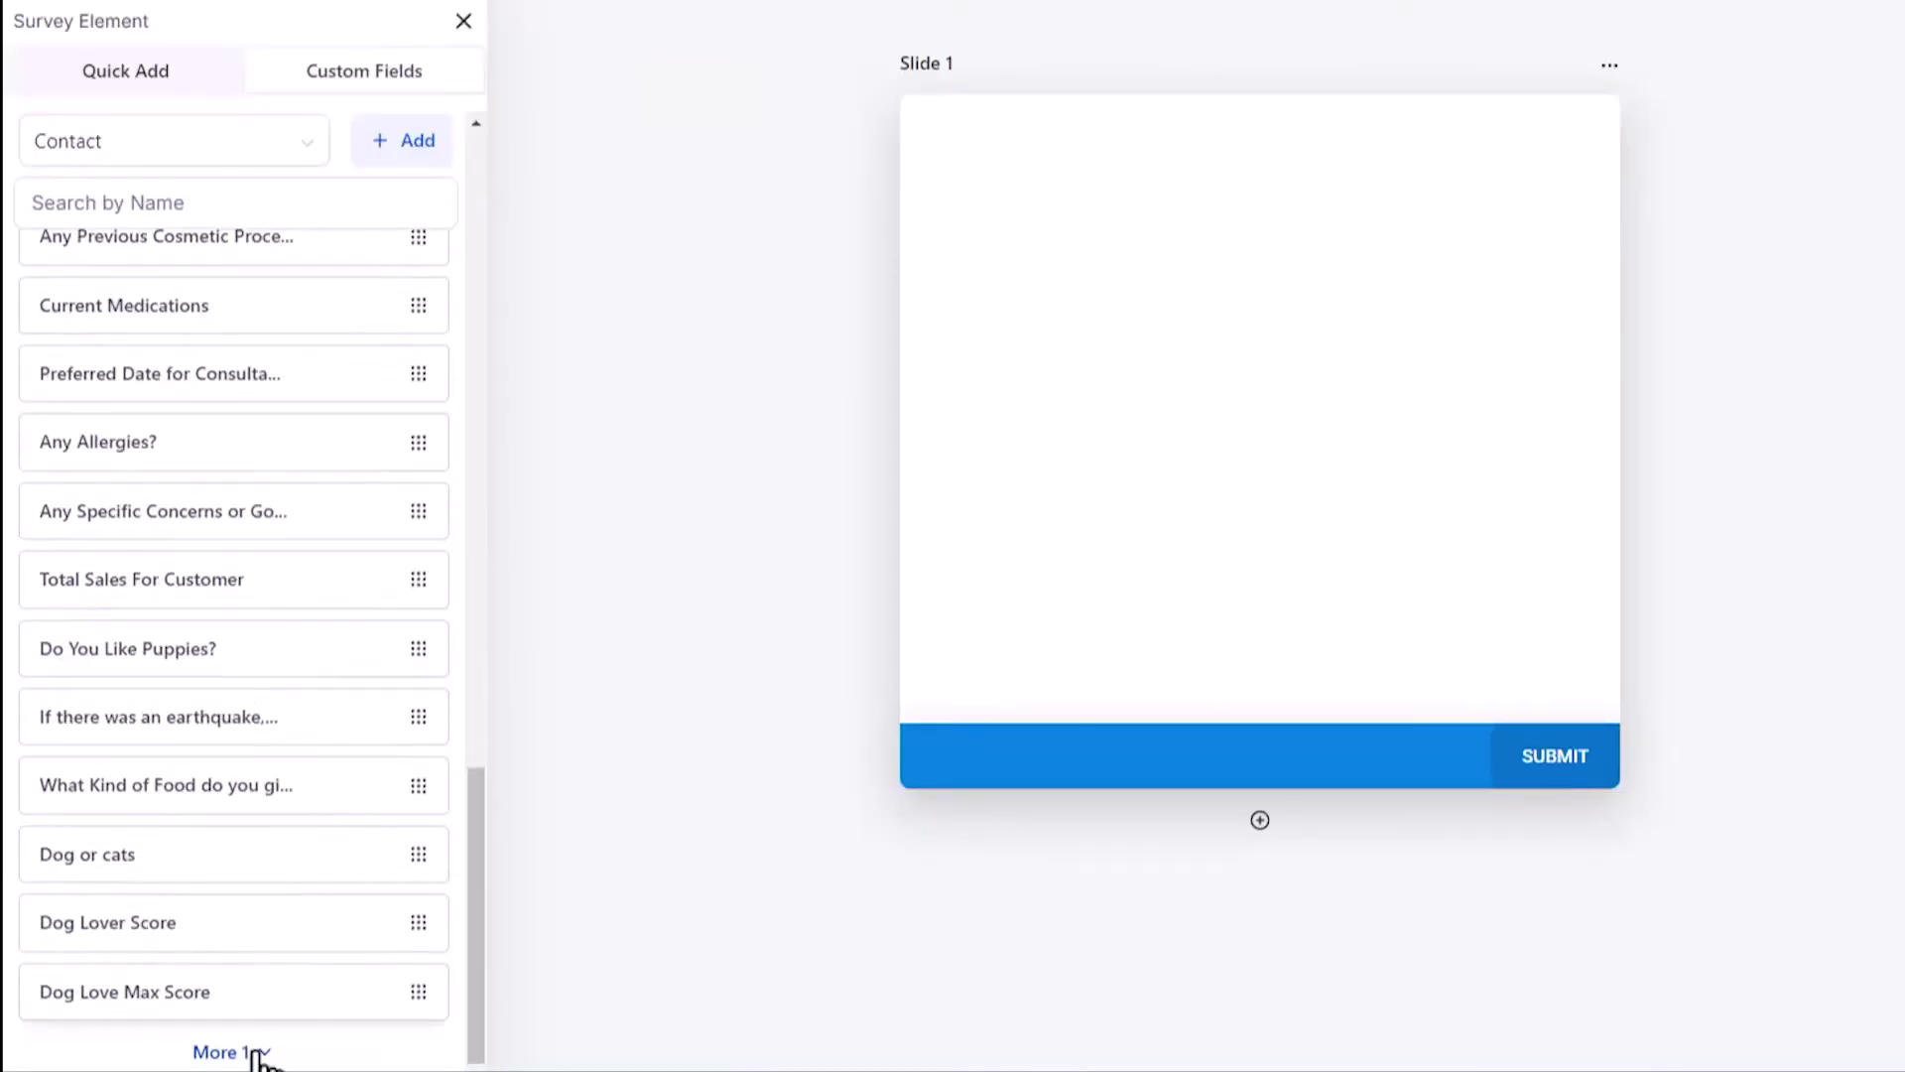
click(253, 1052)
drag(242, 1021, 1349, 210)
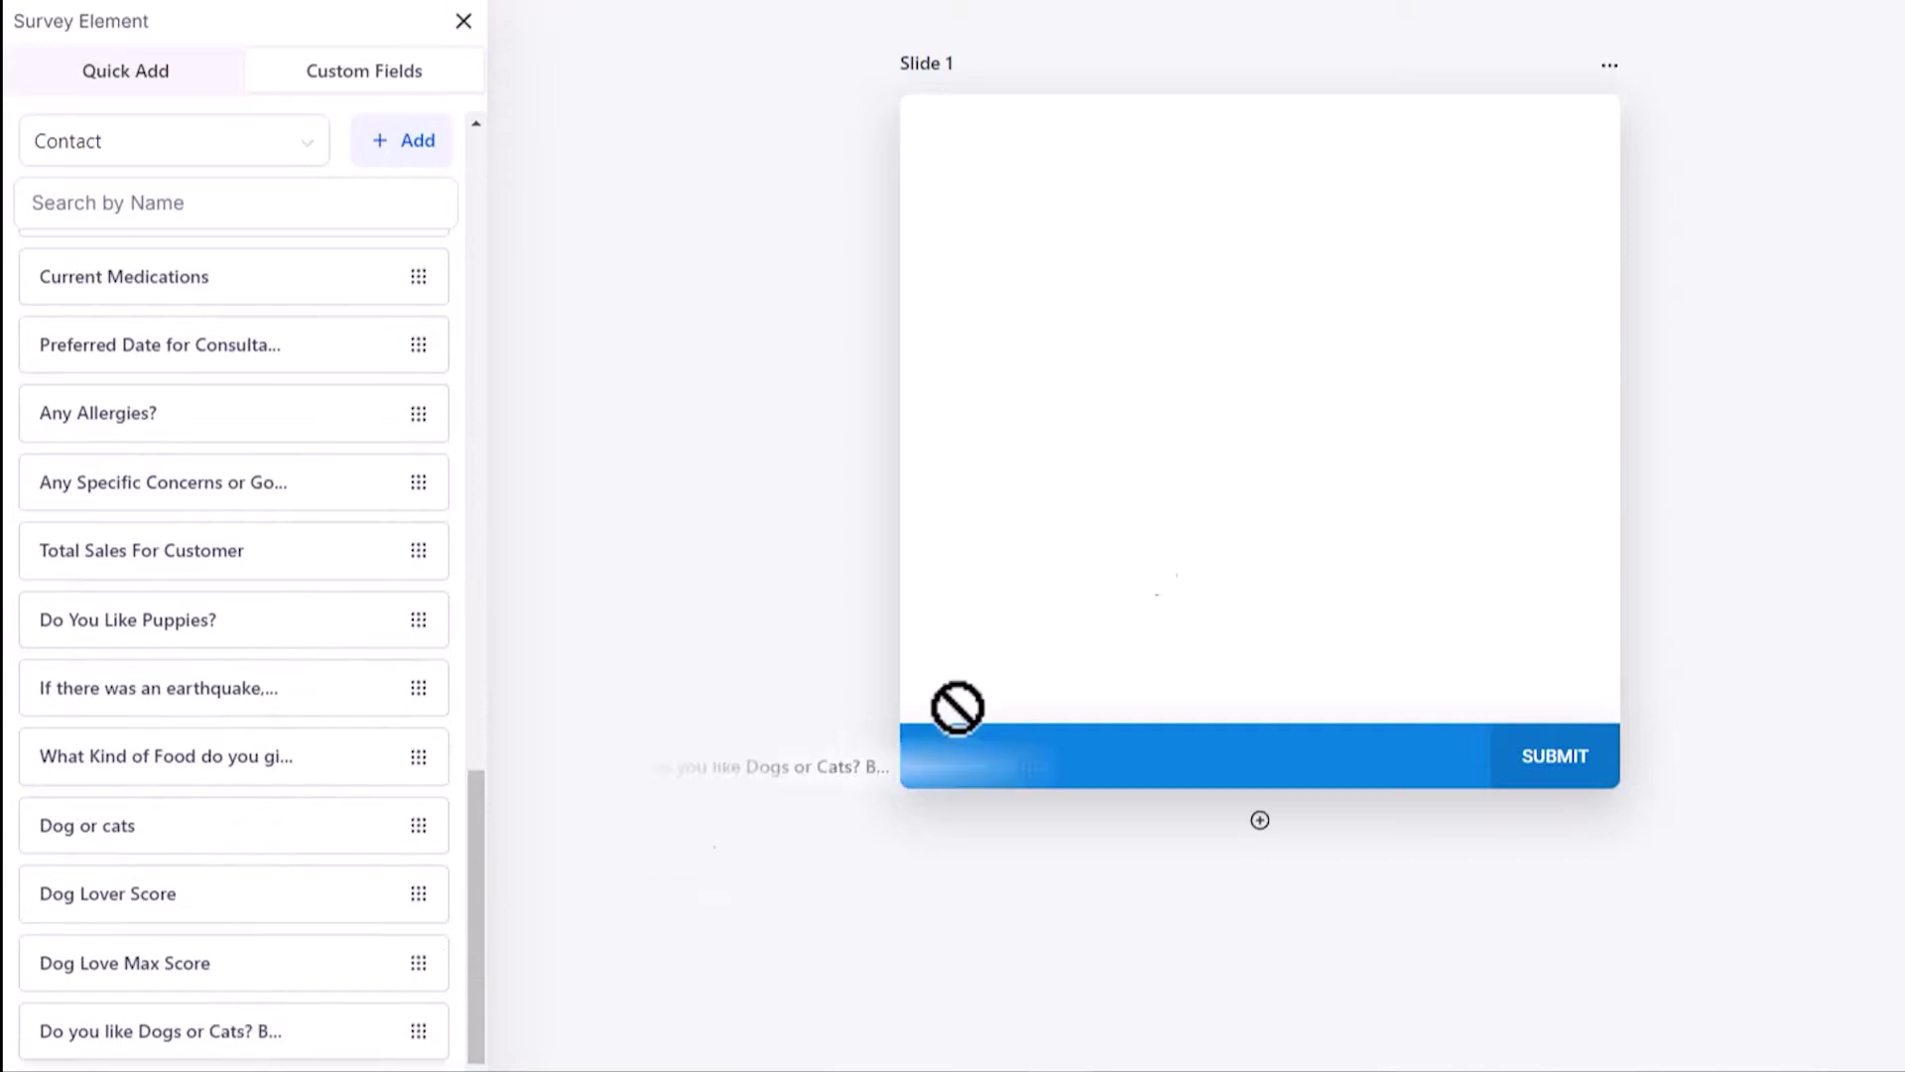
drag(1020, 296, 1020, 298)
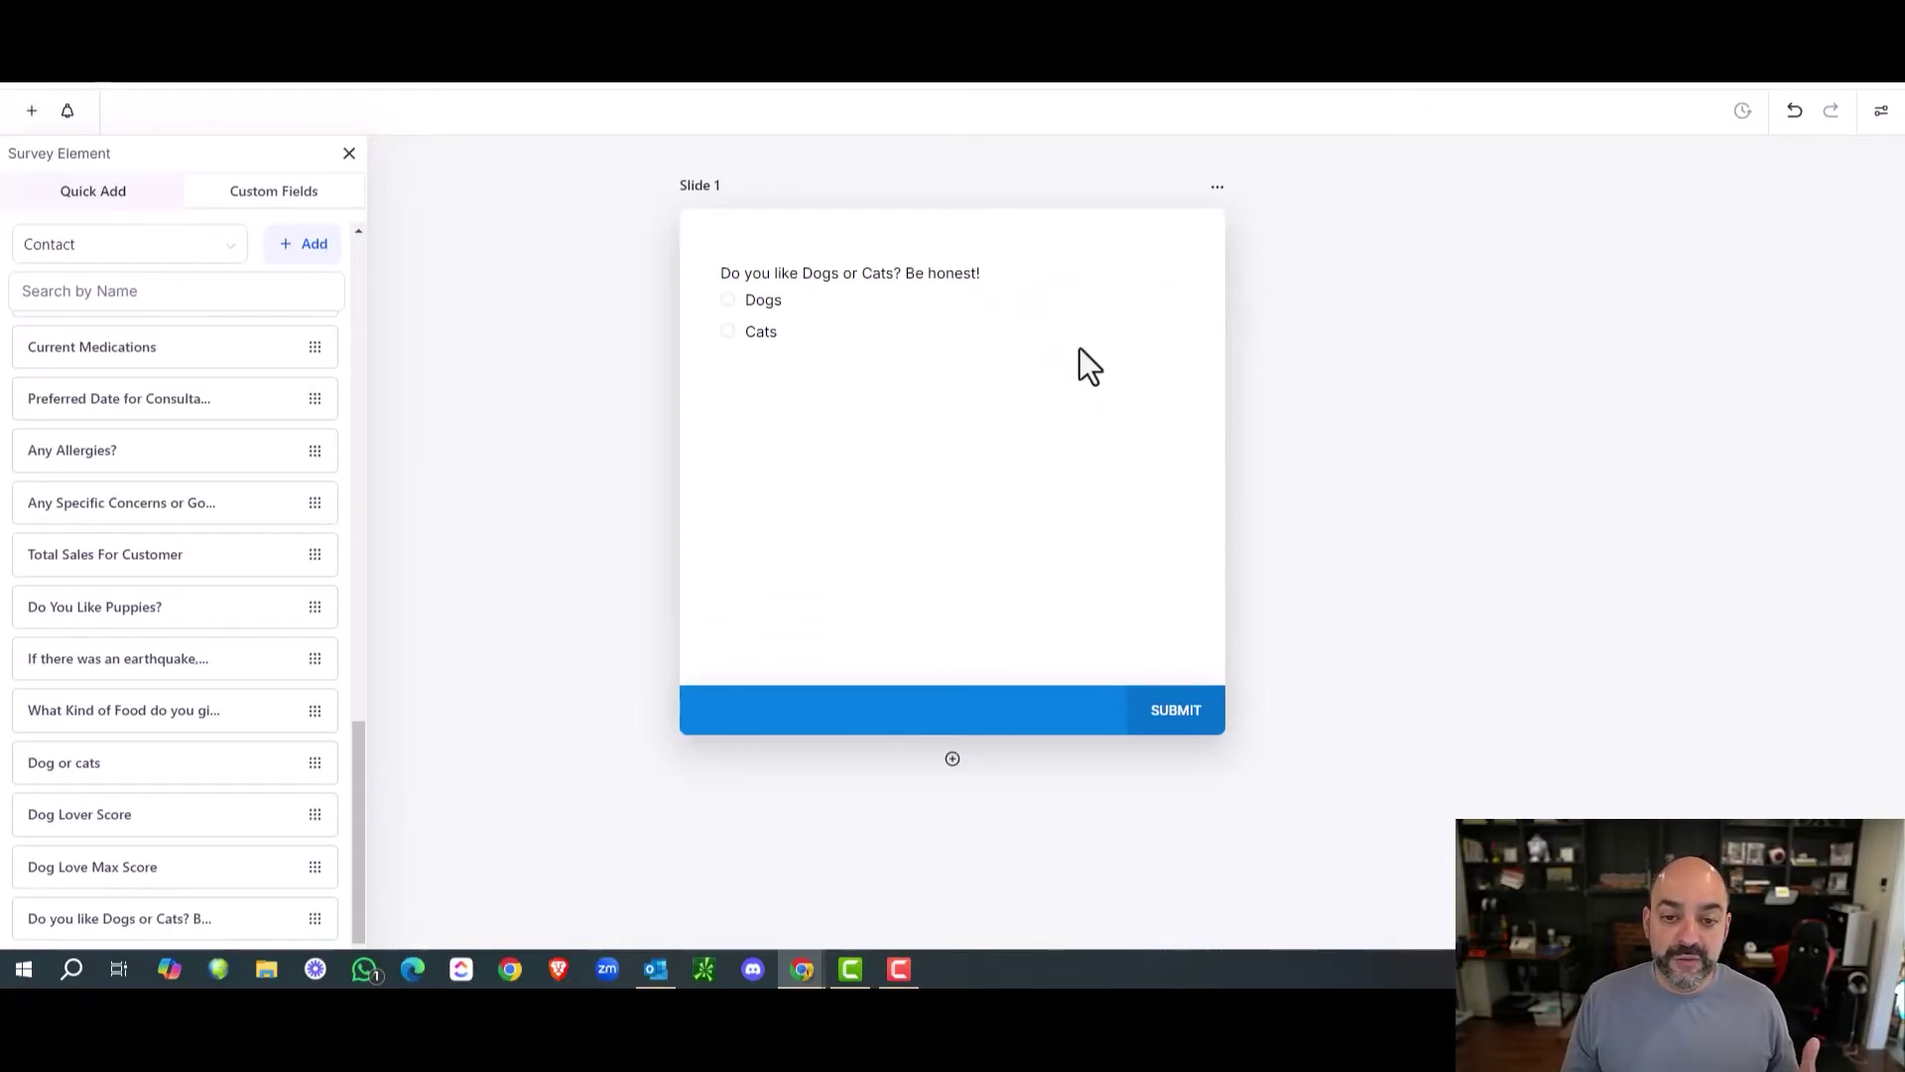
Add another slide below Slide 1 and save the survey.
click(952, 754)
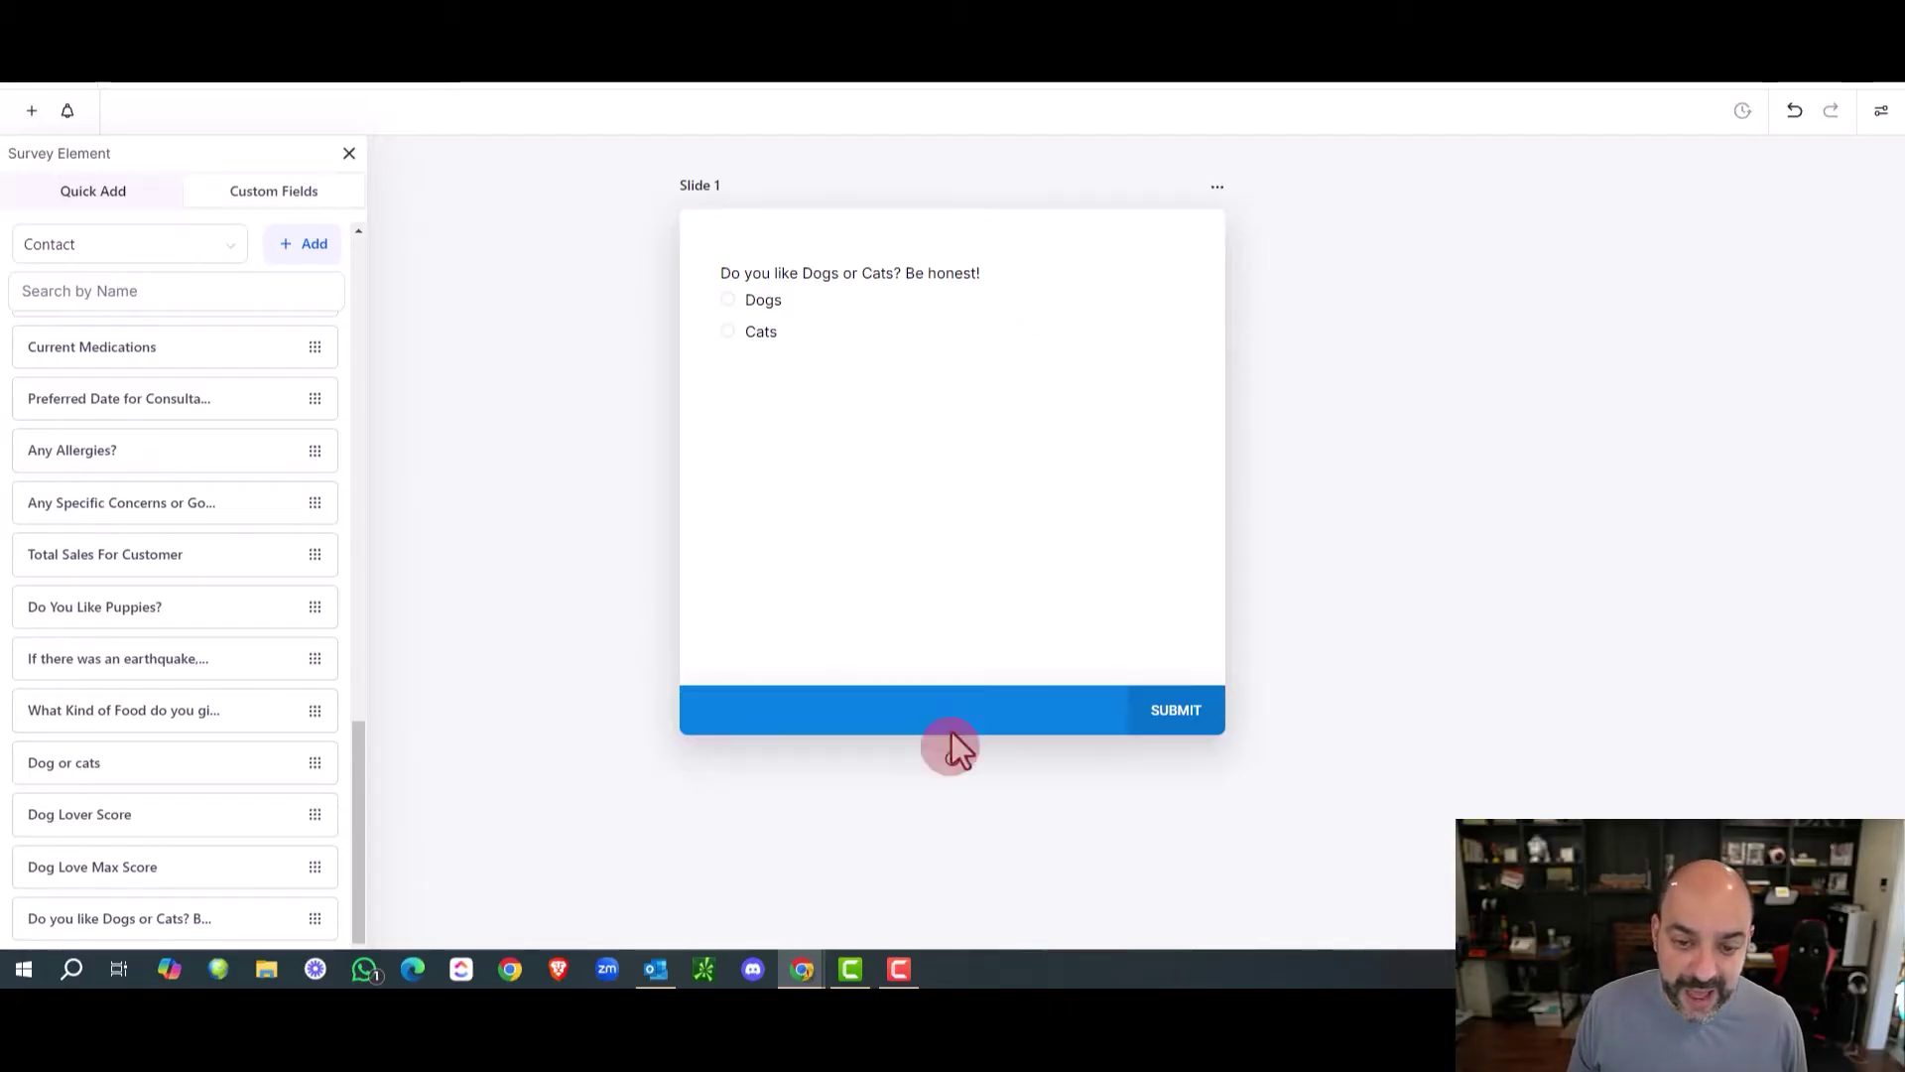
click(952, 758)
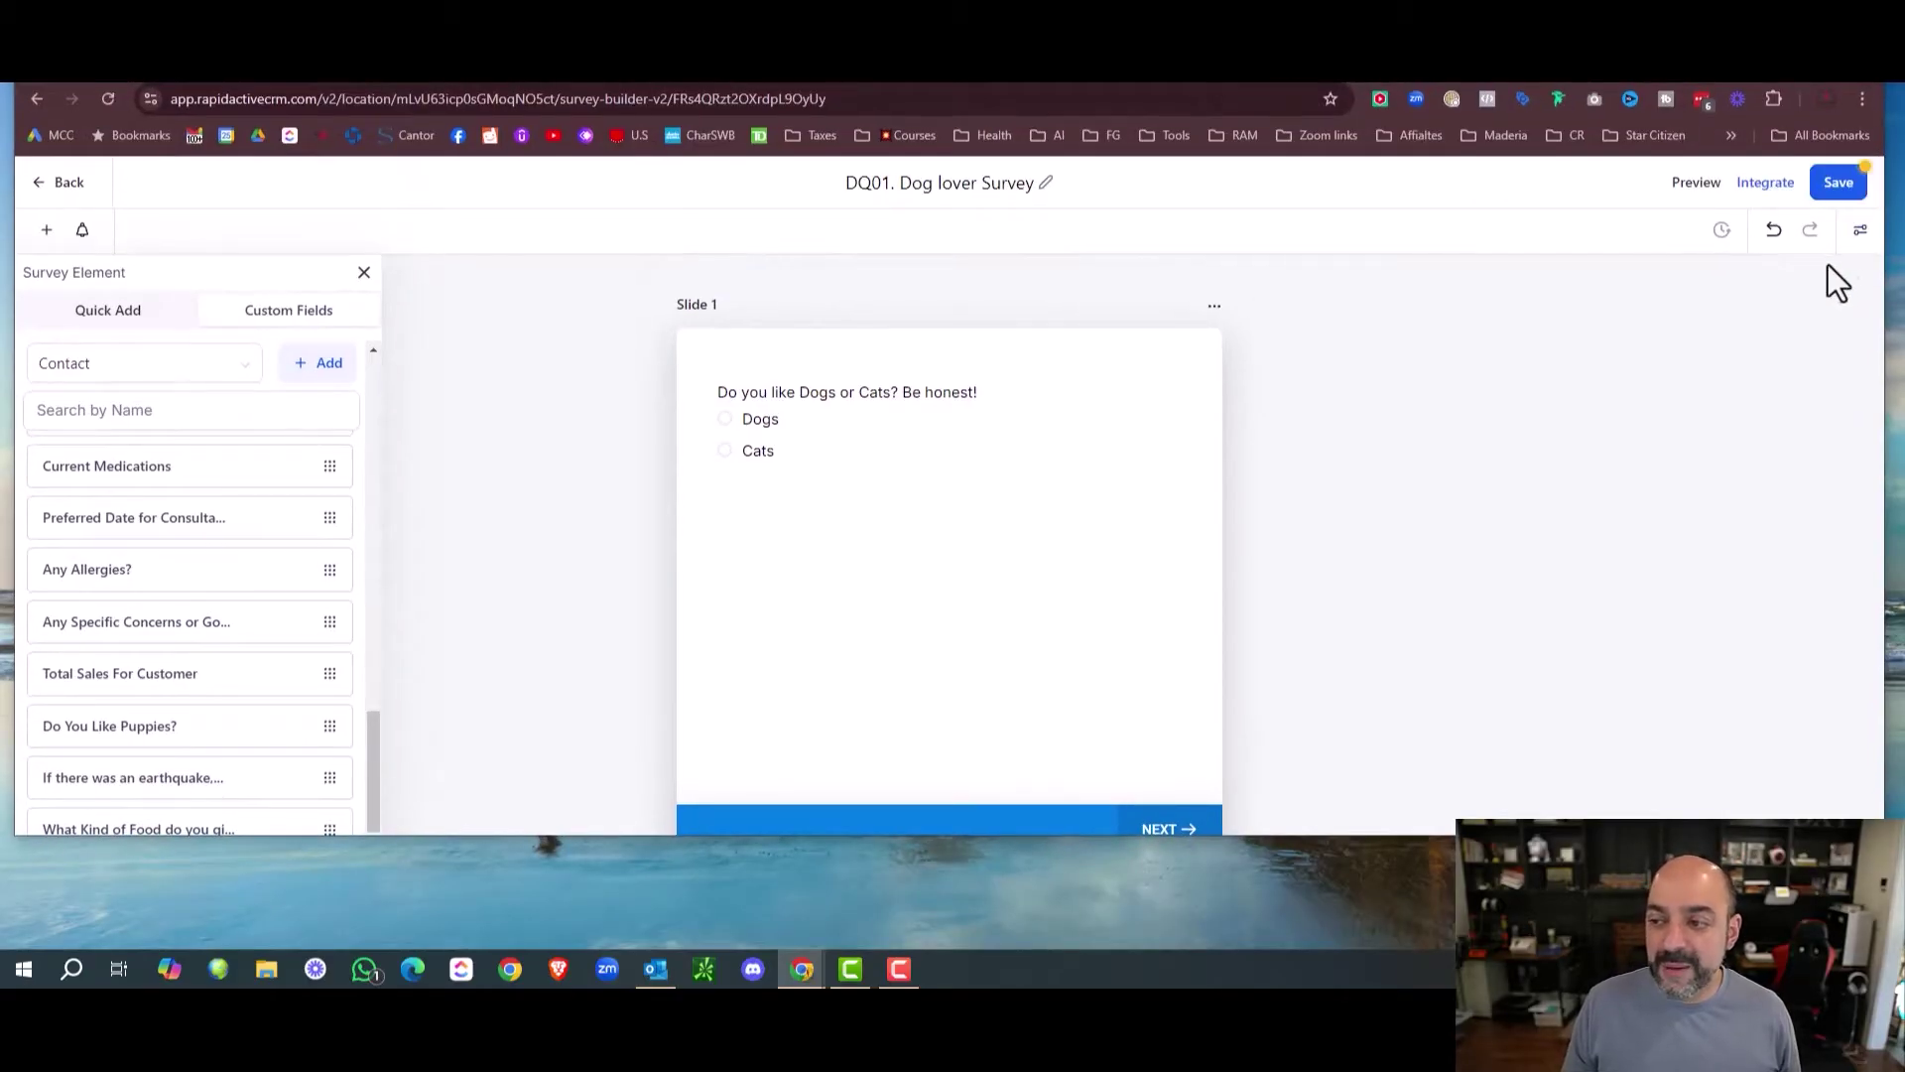
click(1837, 182)
click(1215, 306)
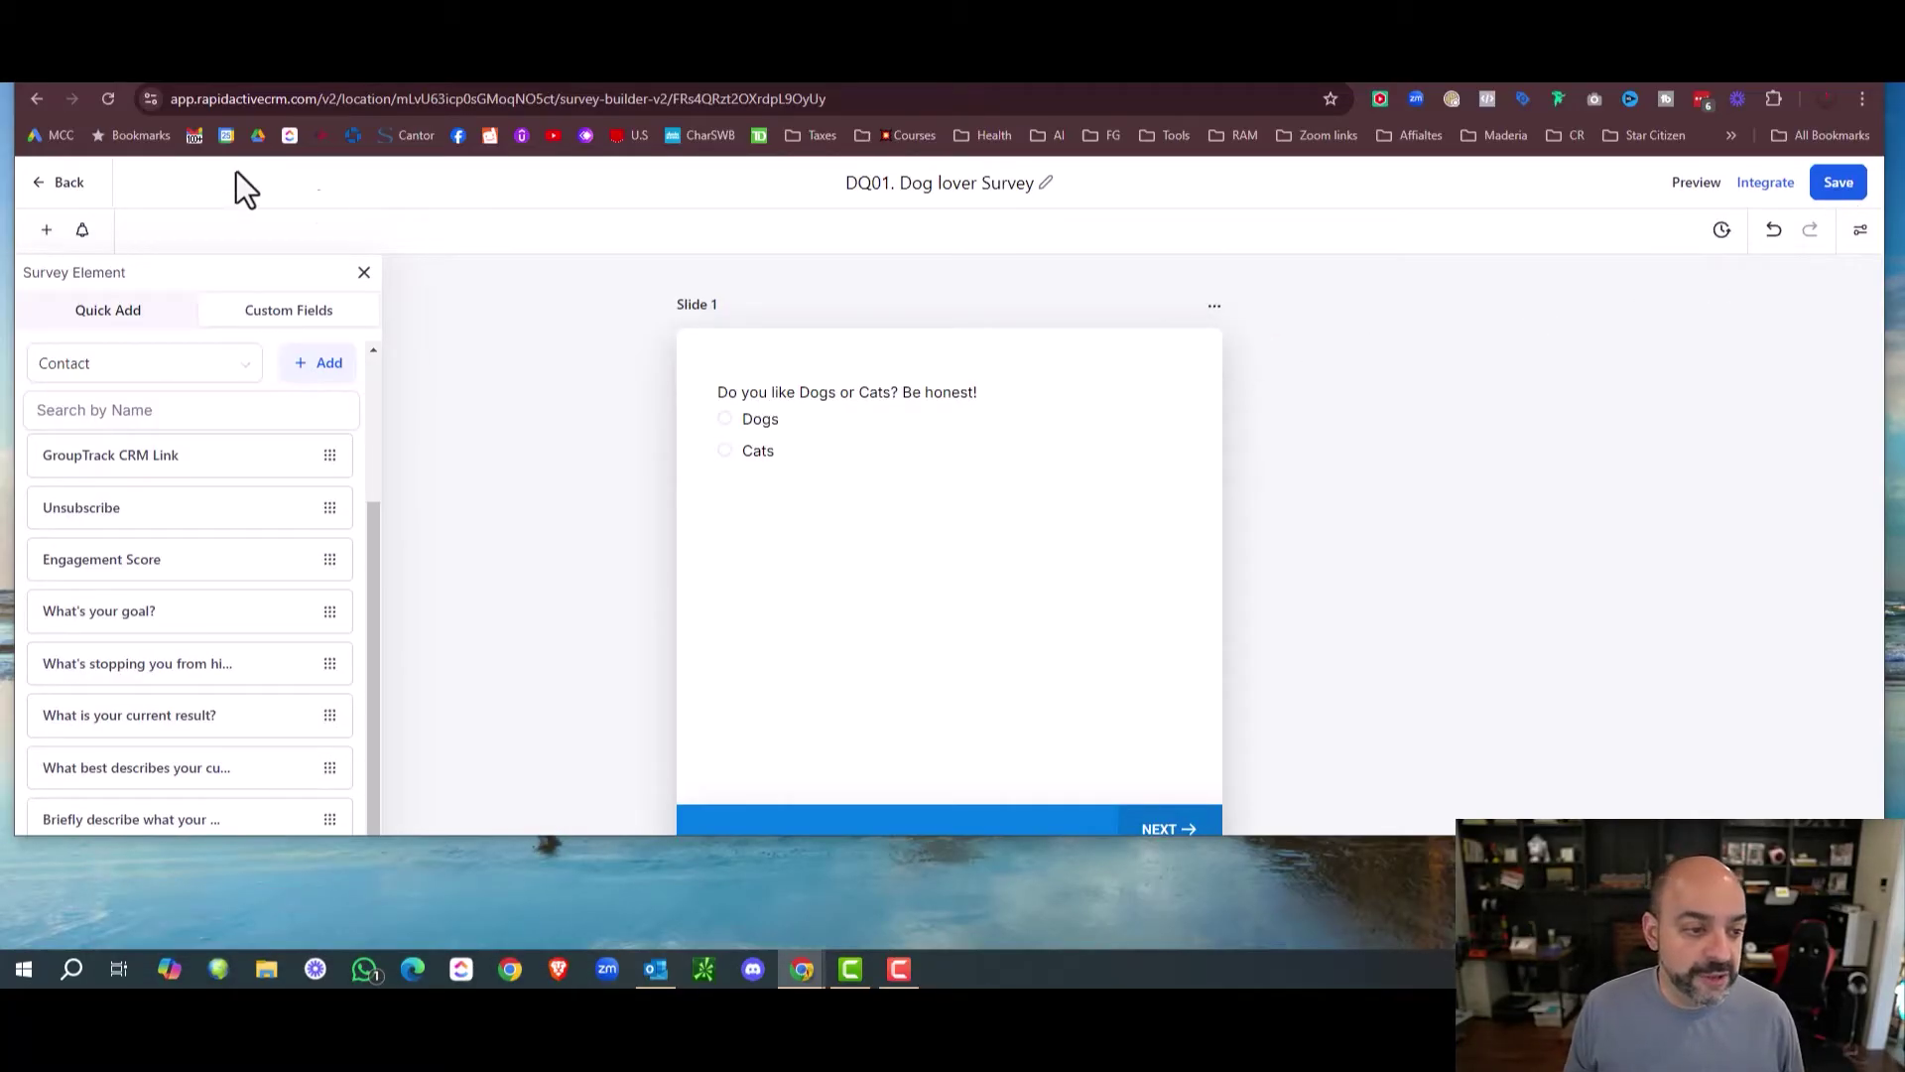
Leave the survey builder and open the Custom Fields page in the account settings.
click(62, 183)
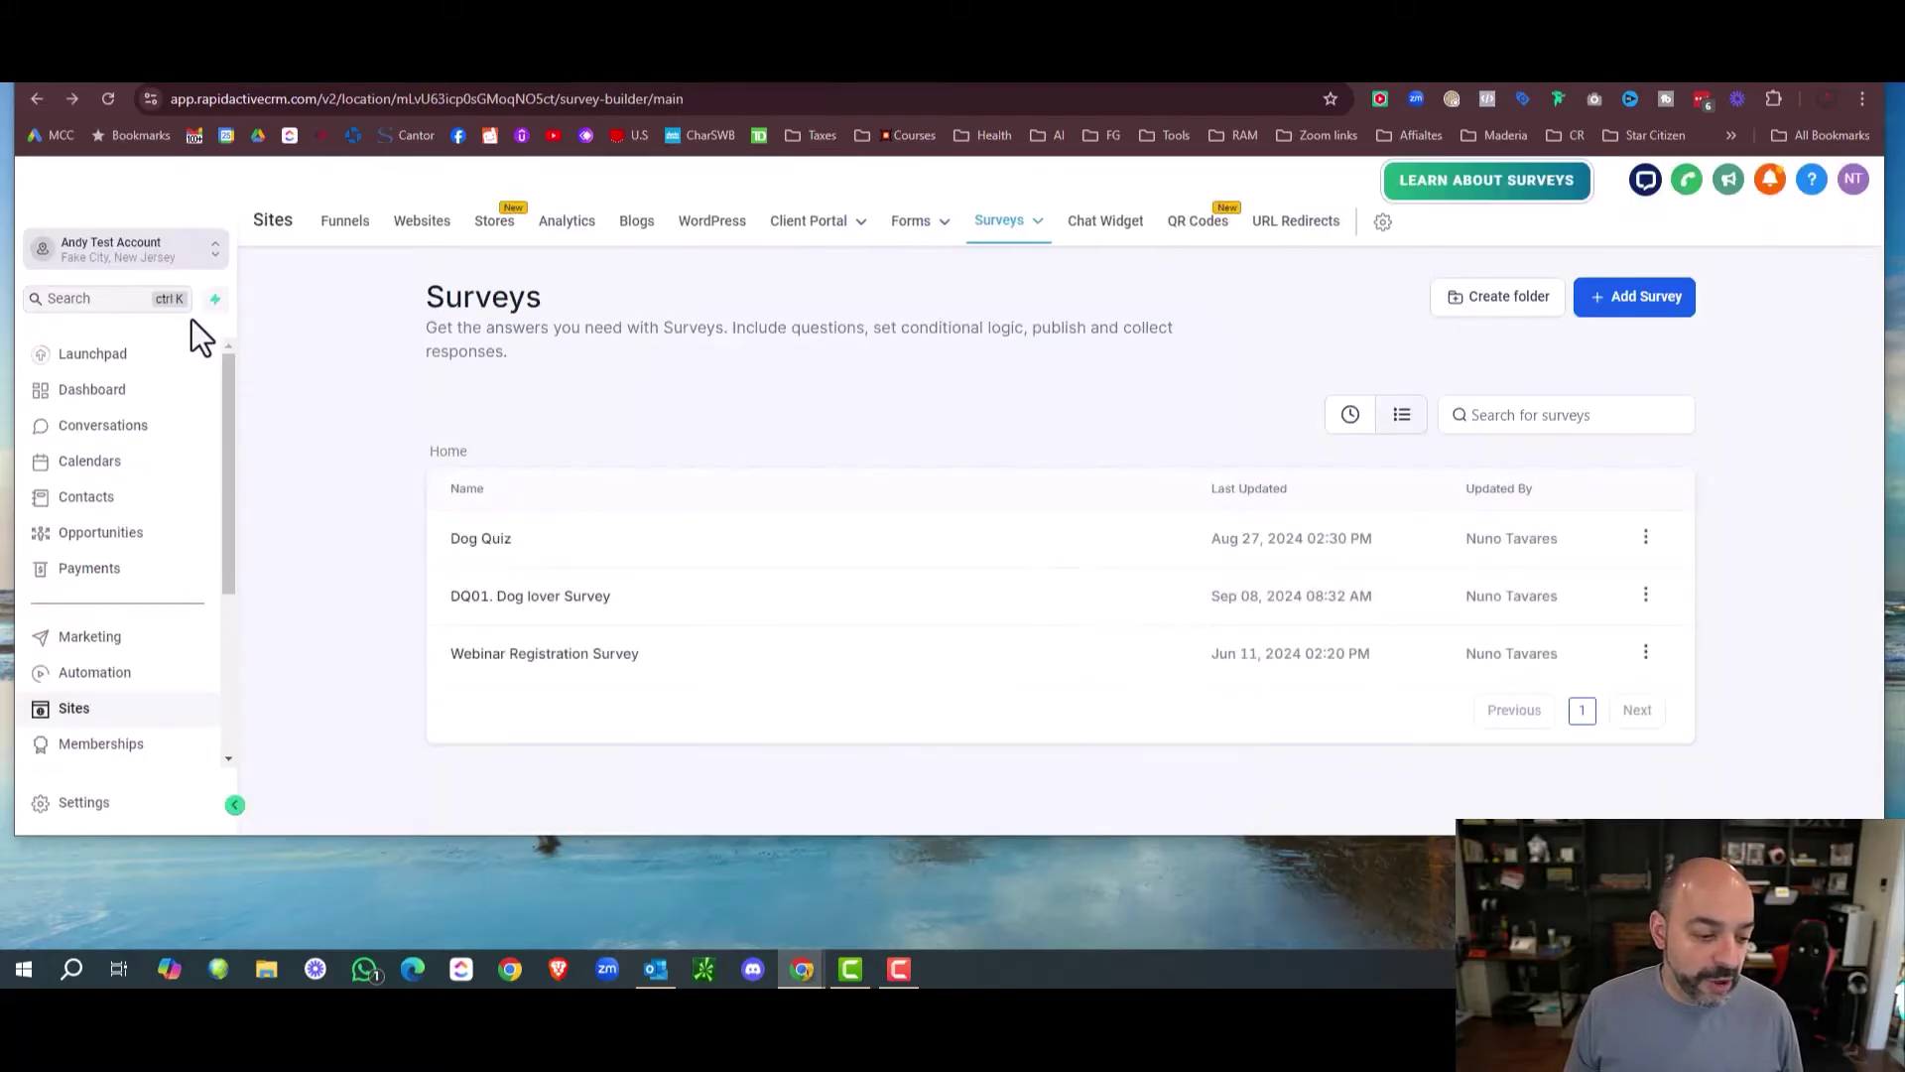
scroll(140, 544, down, 3)
click(95, 804)
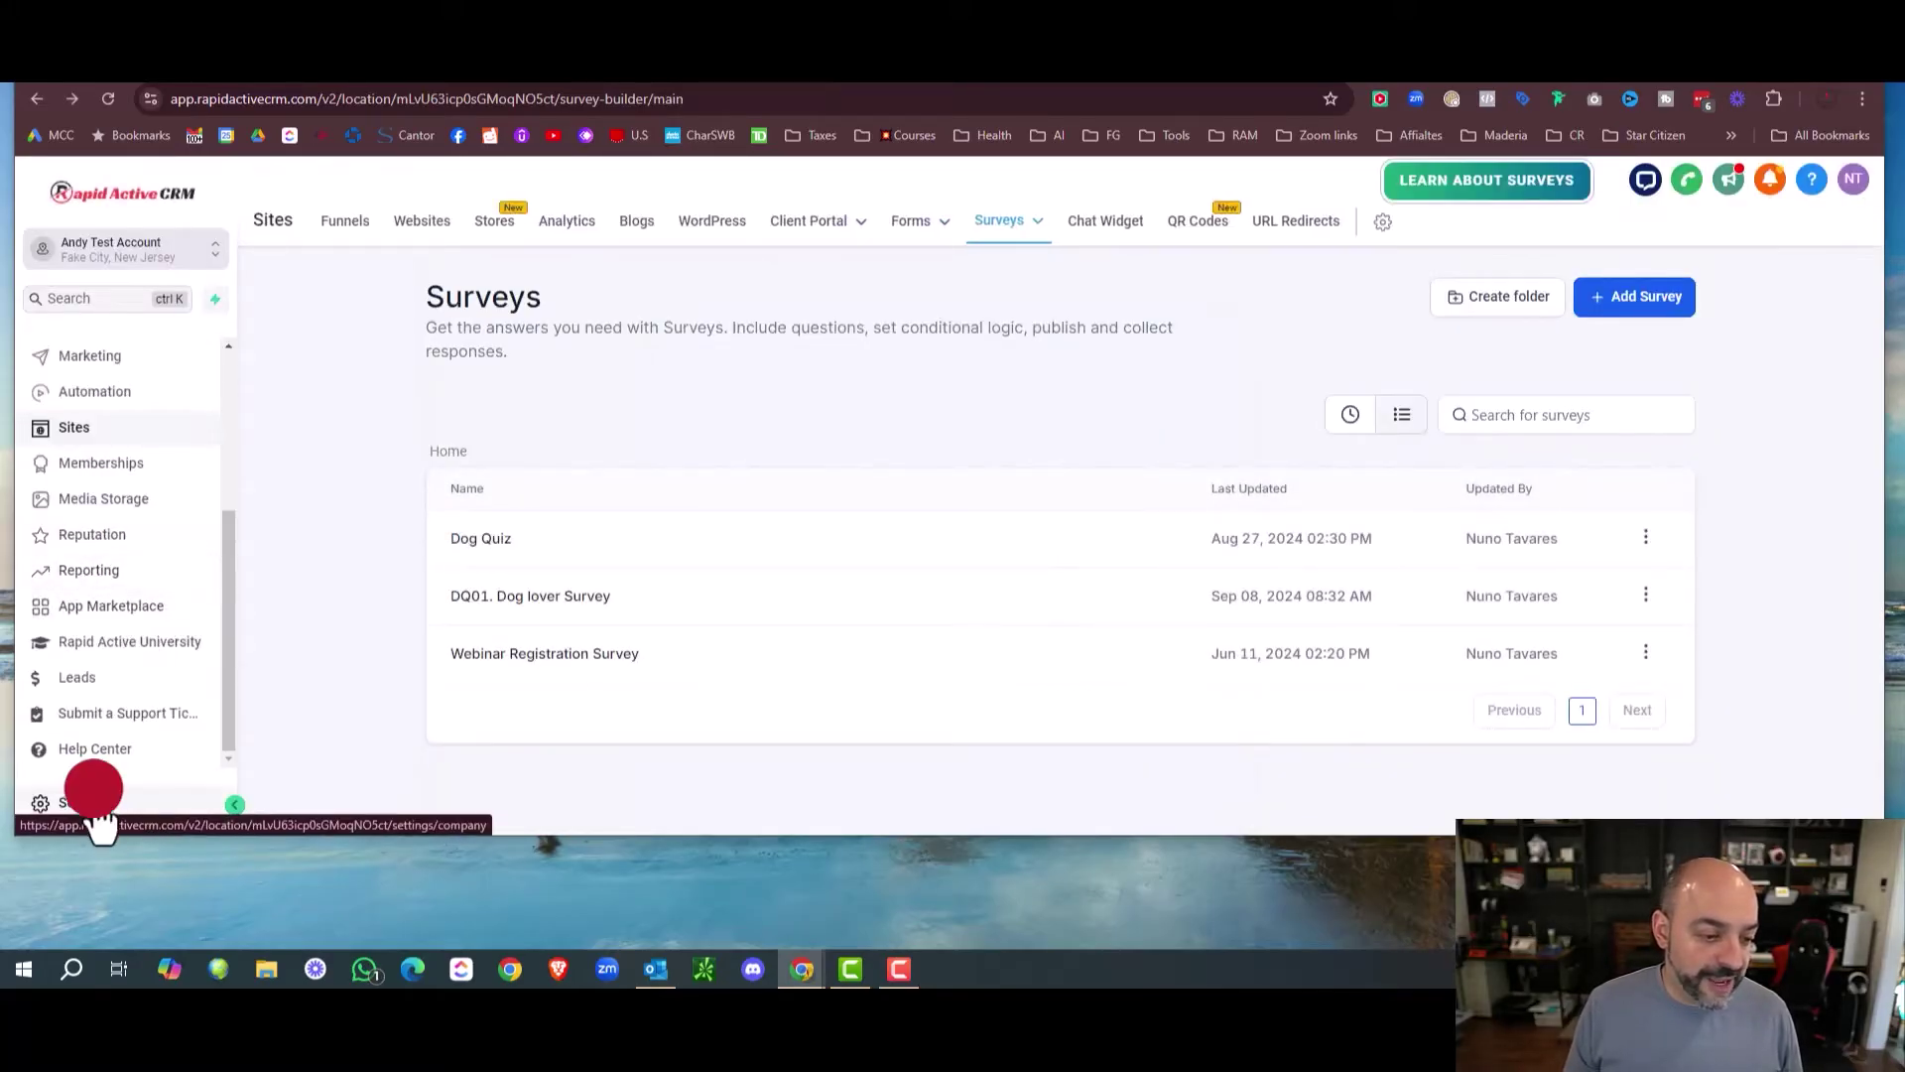
scroll(115, 519, down, 5)
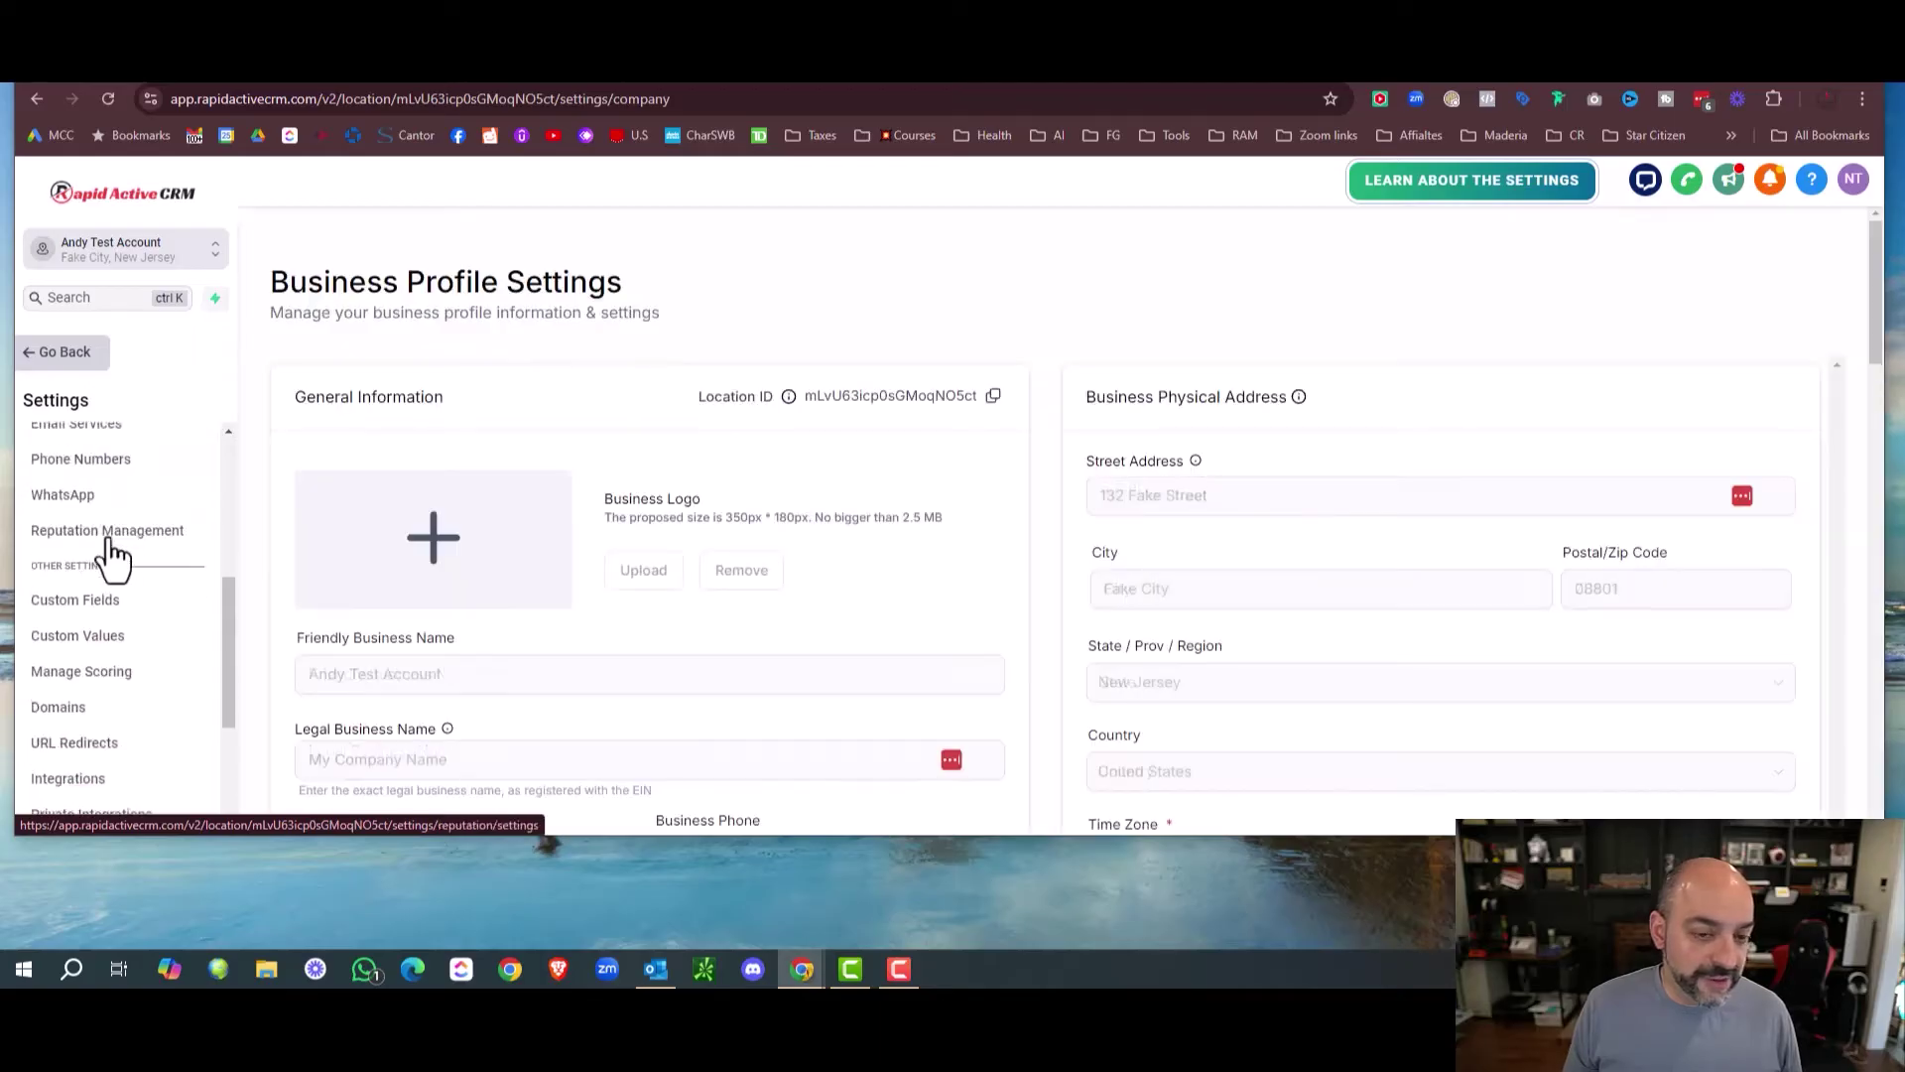
scroll(111, 555, down, 1)
click(100, 573)
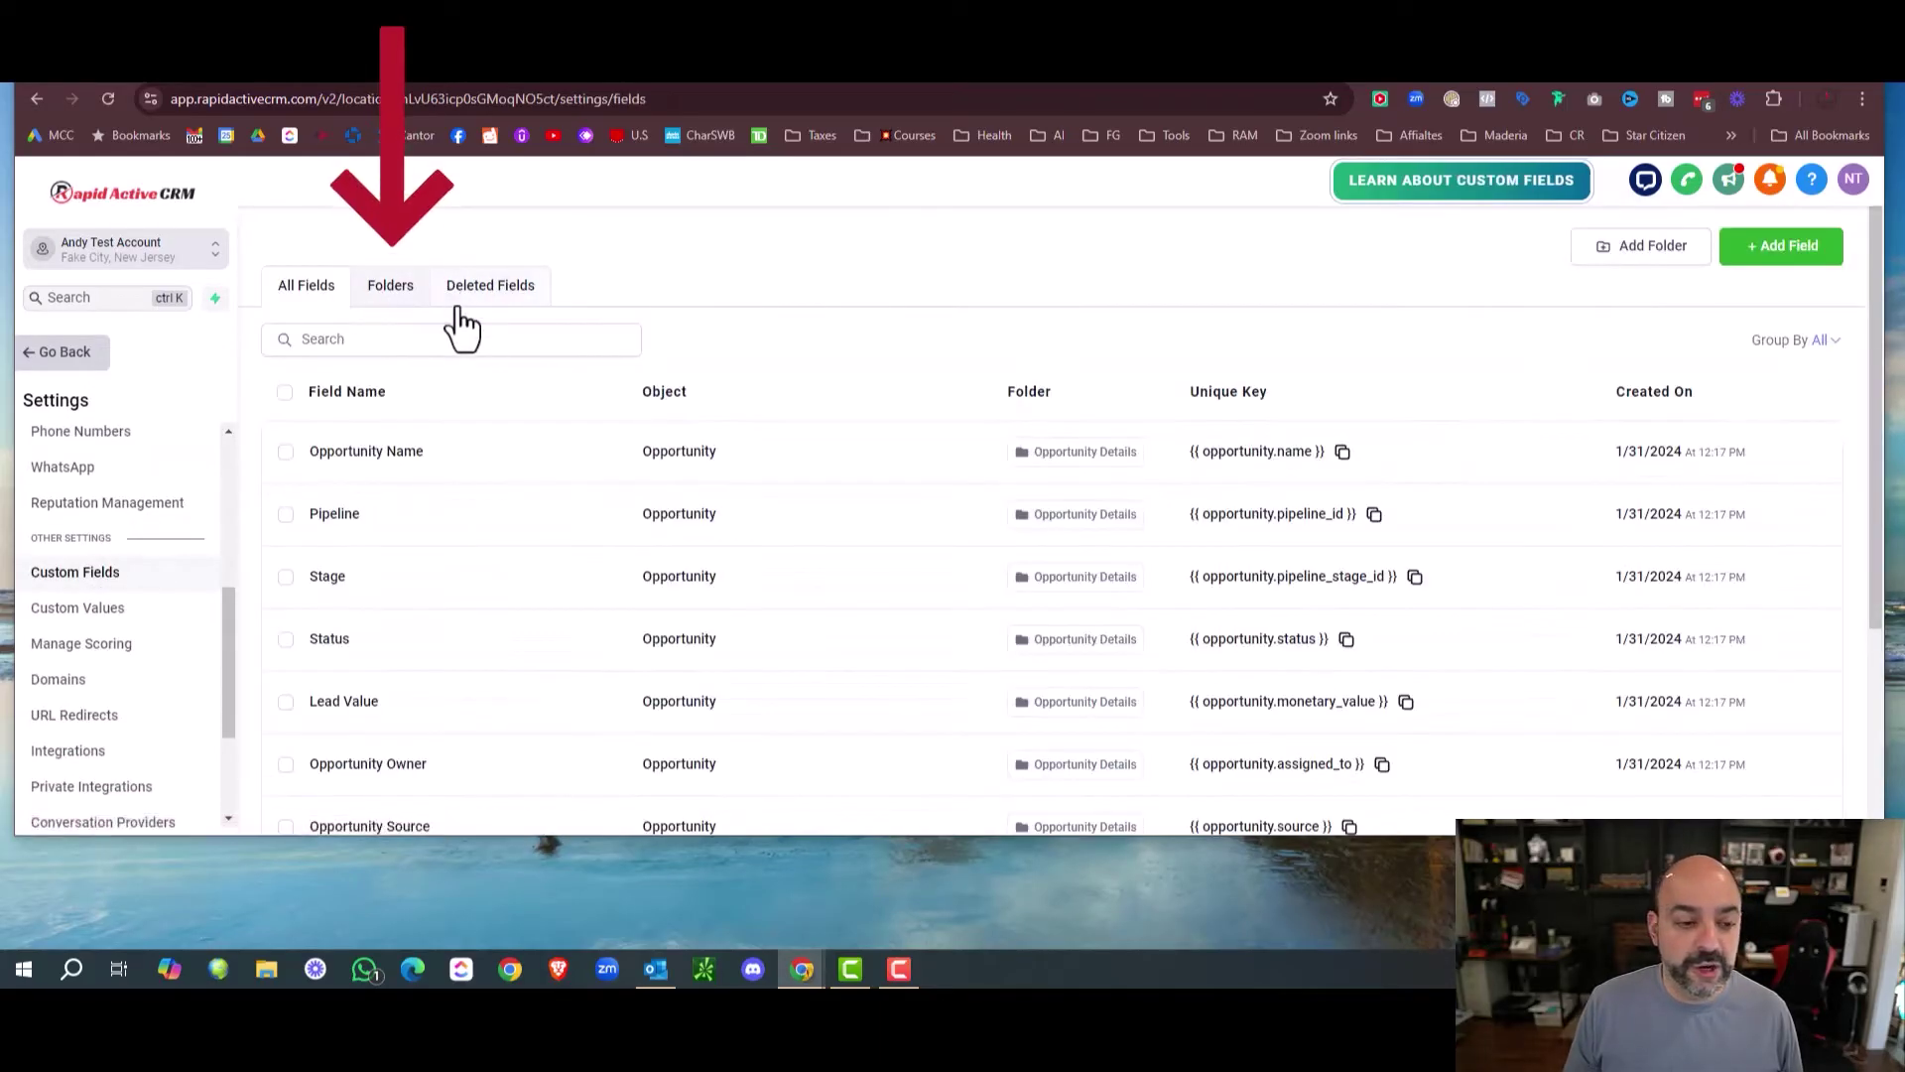
Create a custom field folder named "Dog Lover Quiz" for the Contact object.
click(1655, 250)
click(957, 462)
text(Dog)
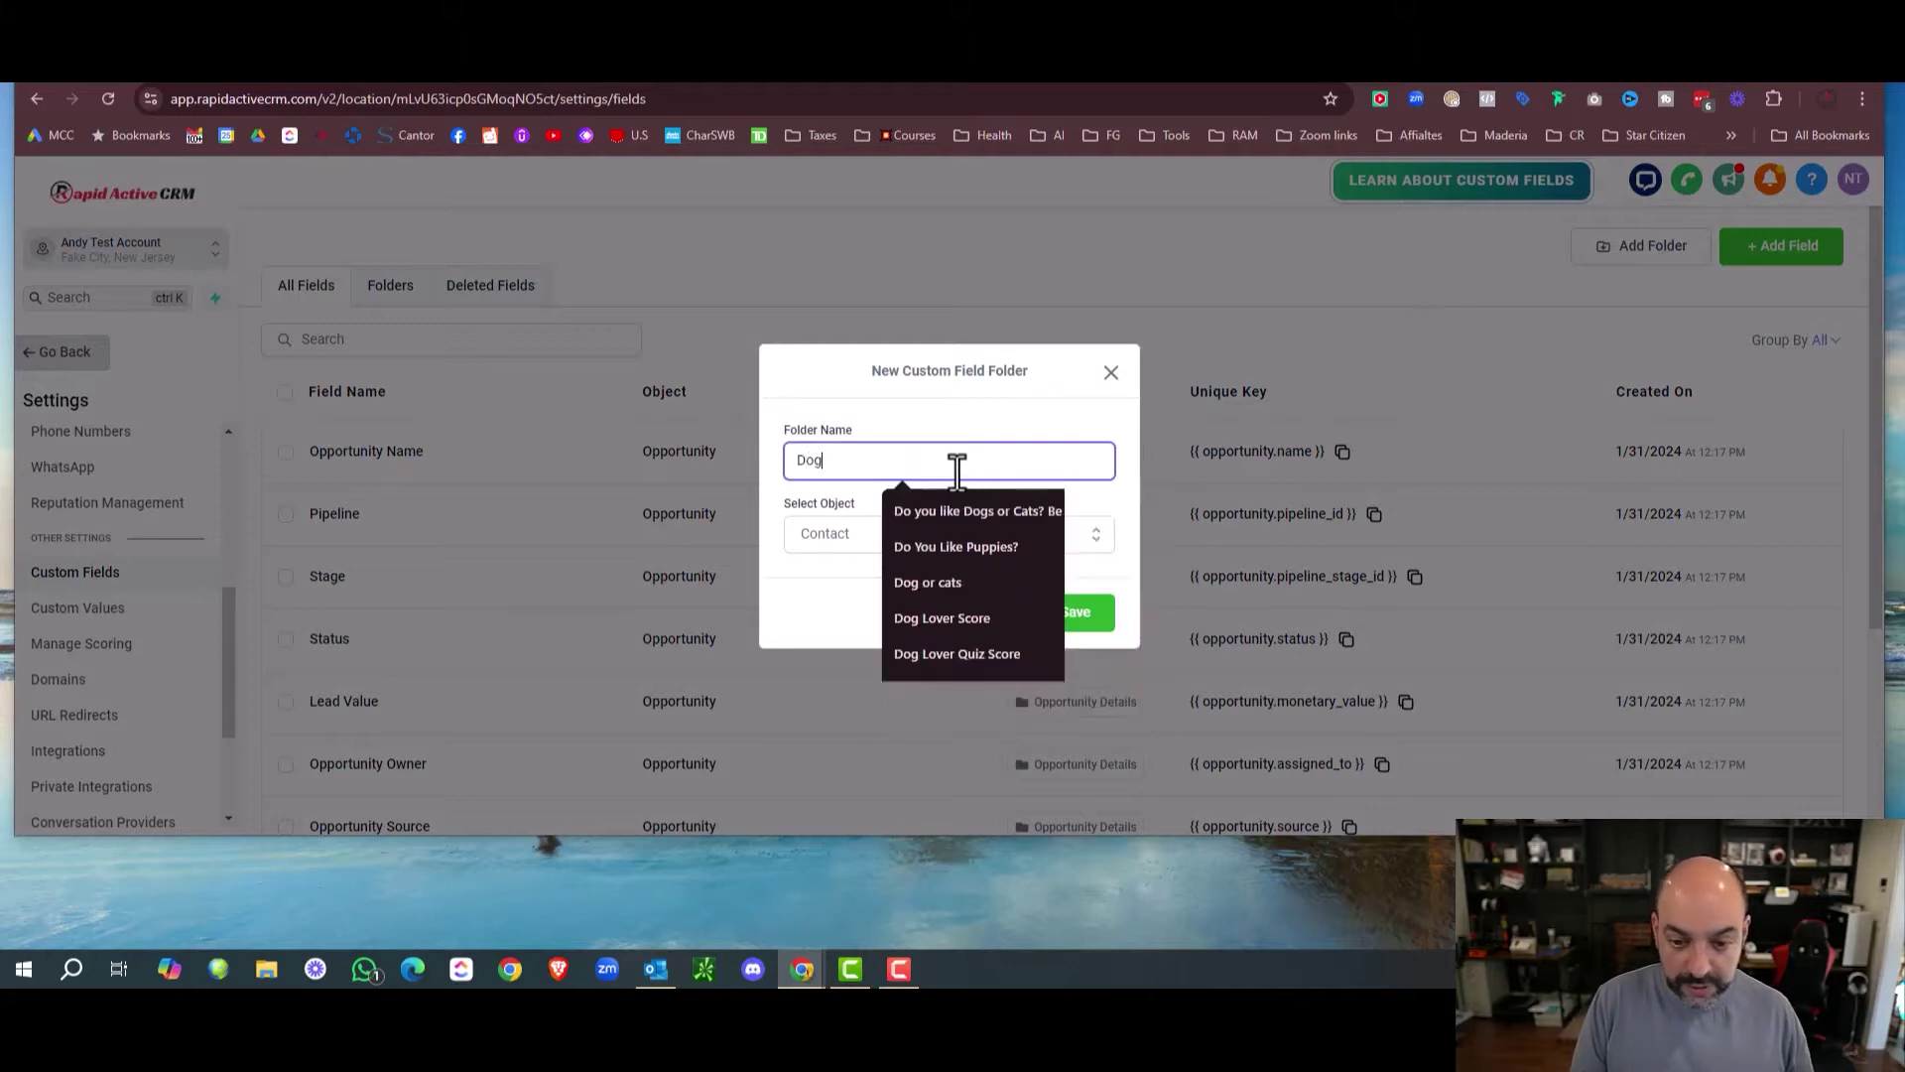
text( Lover Quiz)
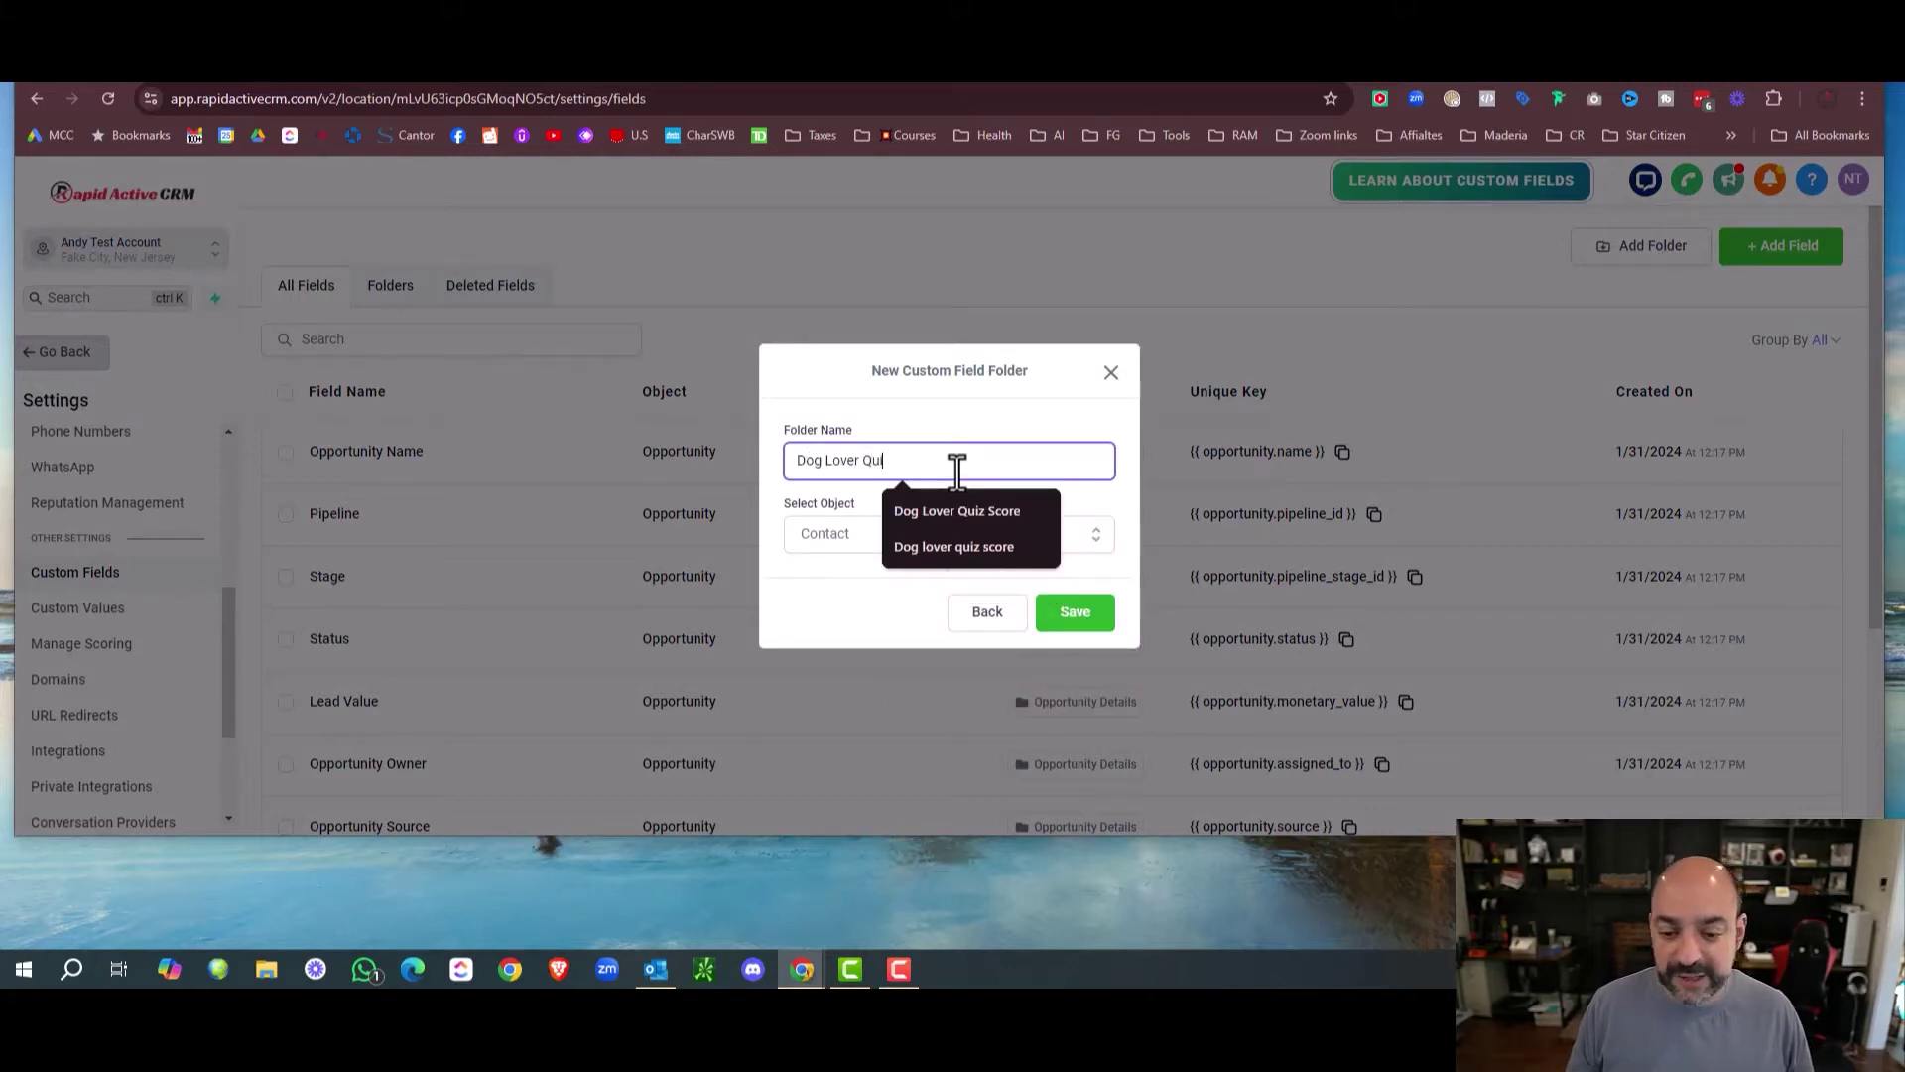
click(1098, 625)
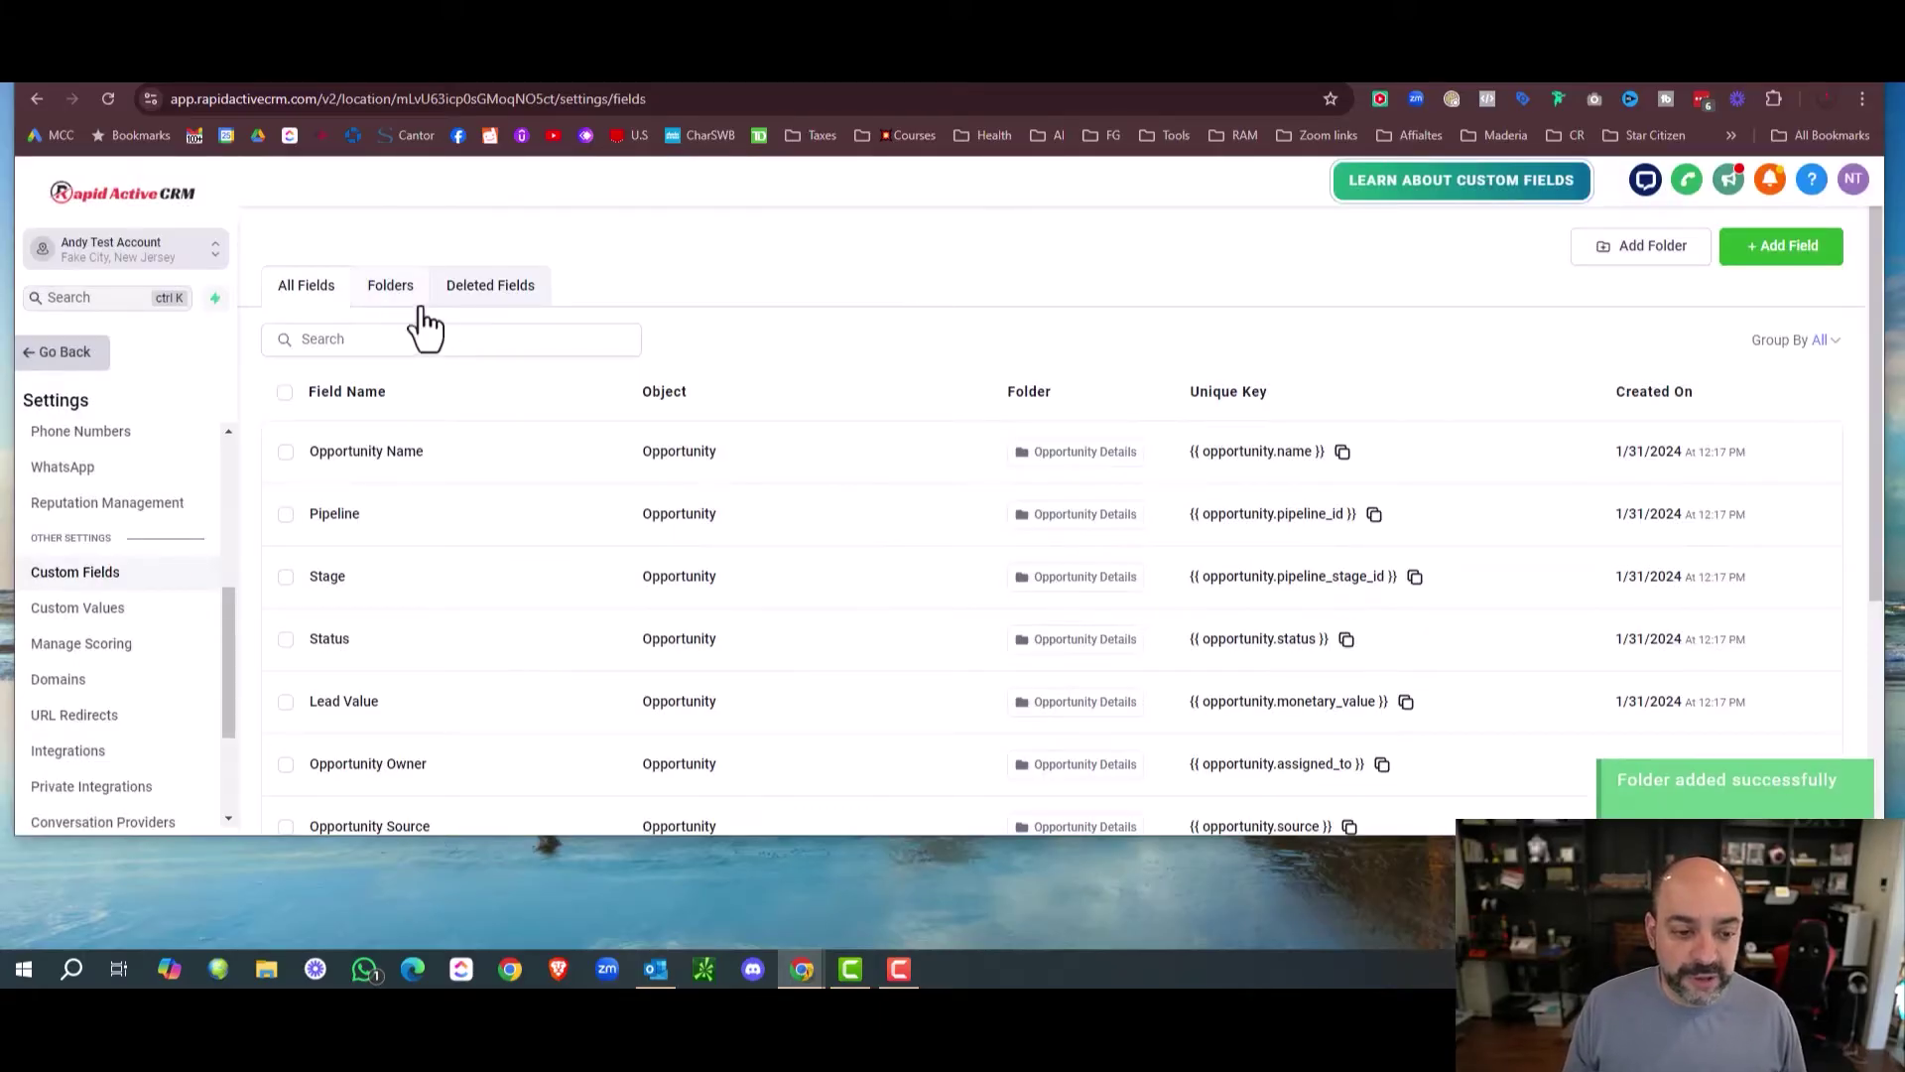
Move the custom field "Do You Like Dogs Or Cats? Be Honest!" into the Dog Lover Quiz folder and open that folder.
click(482, 337)
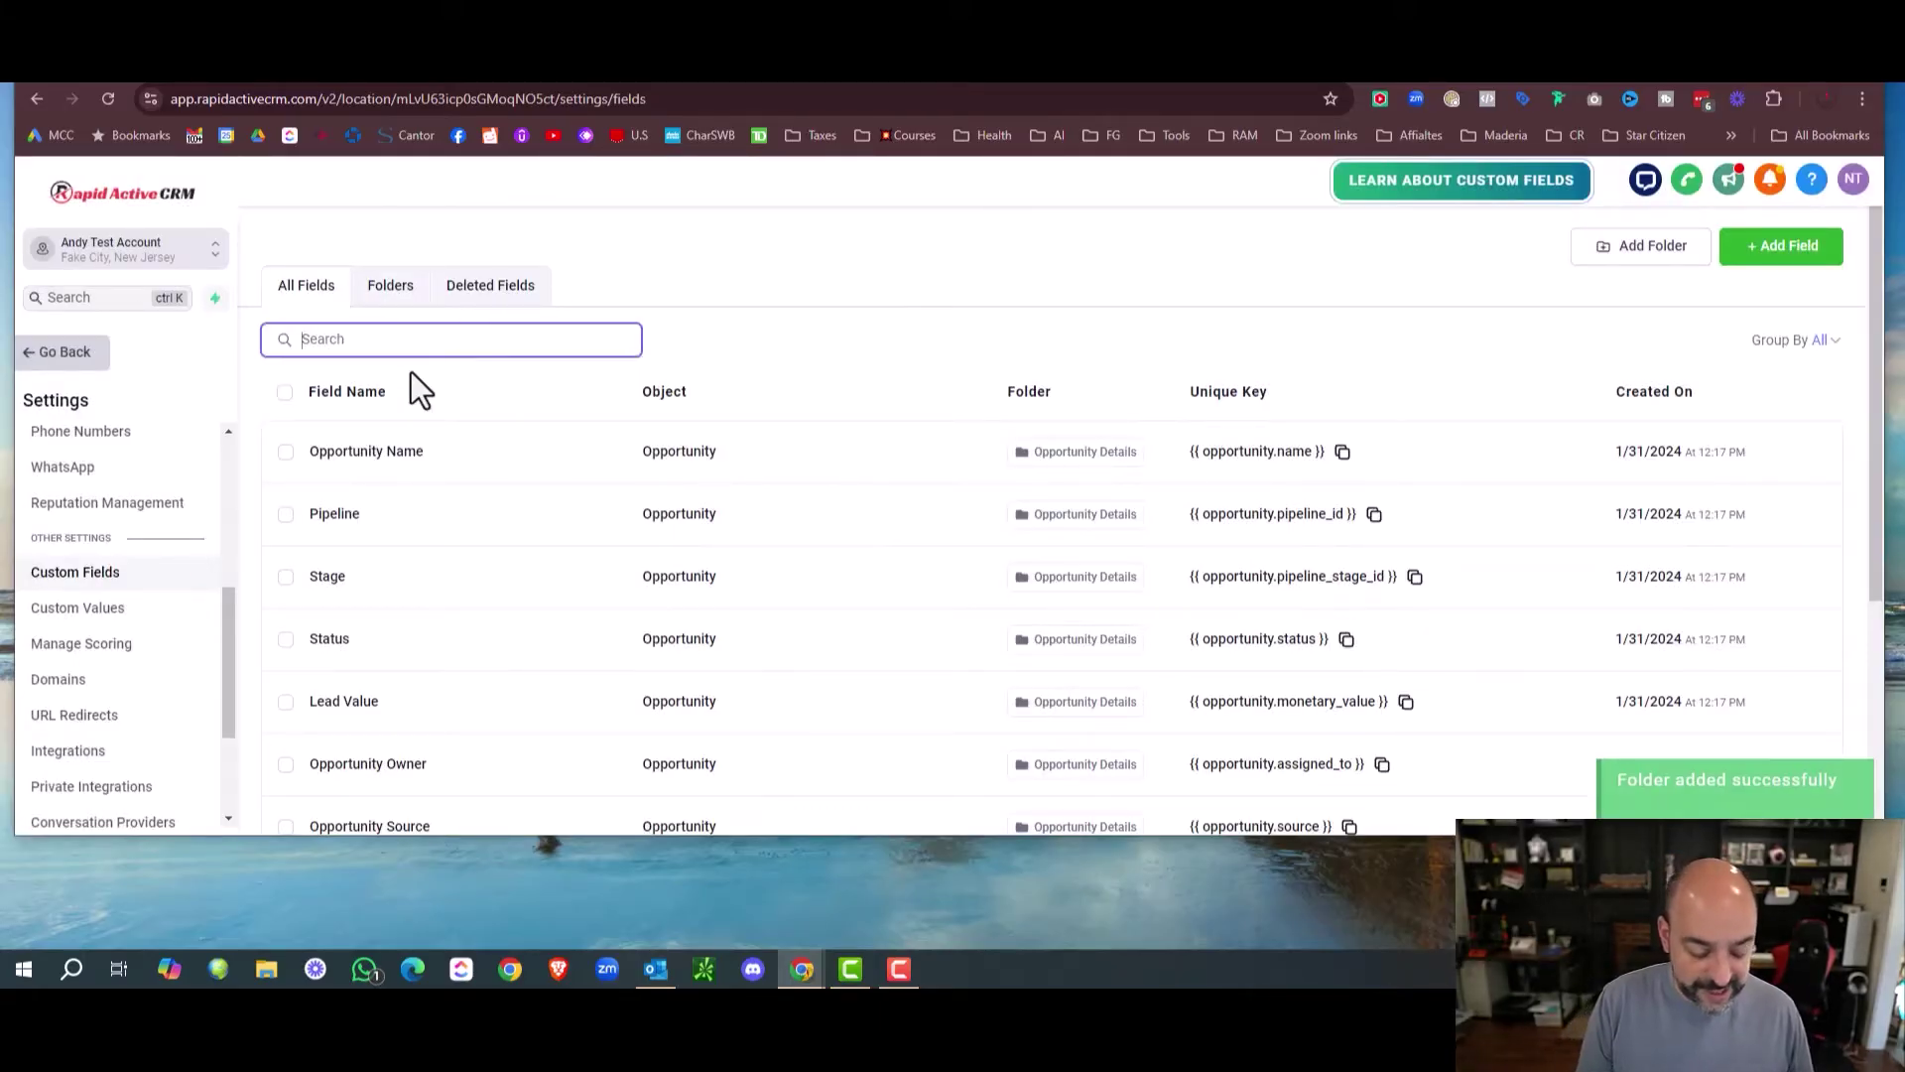
text(Do you like)
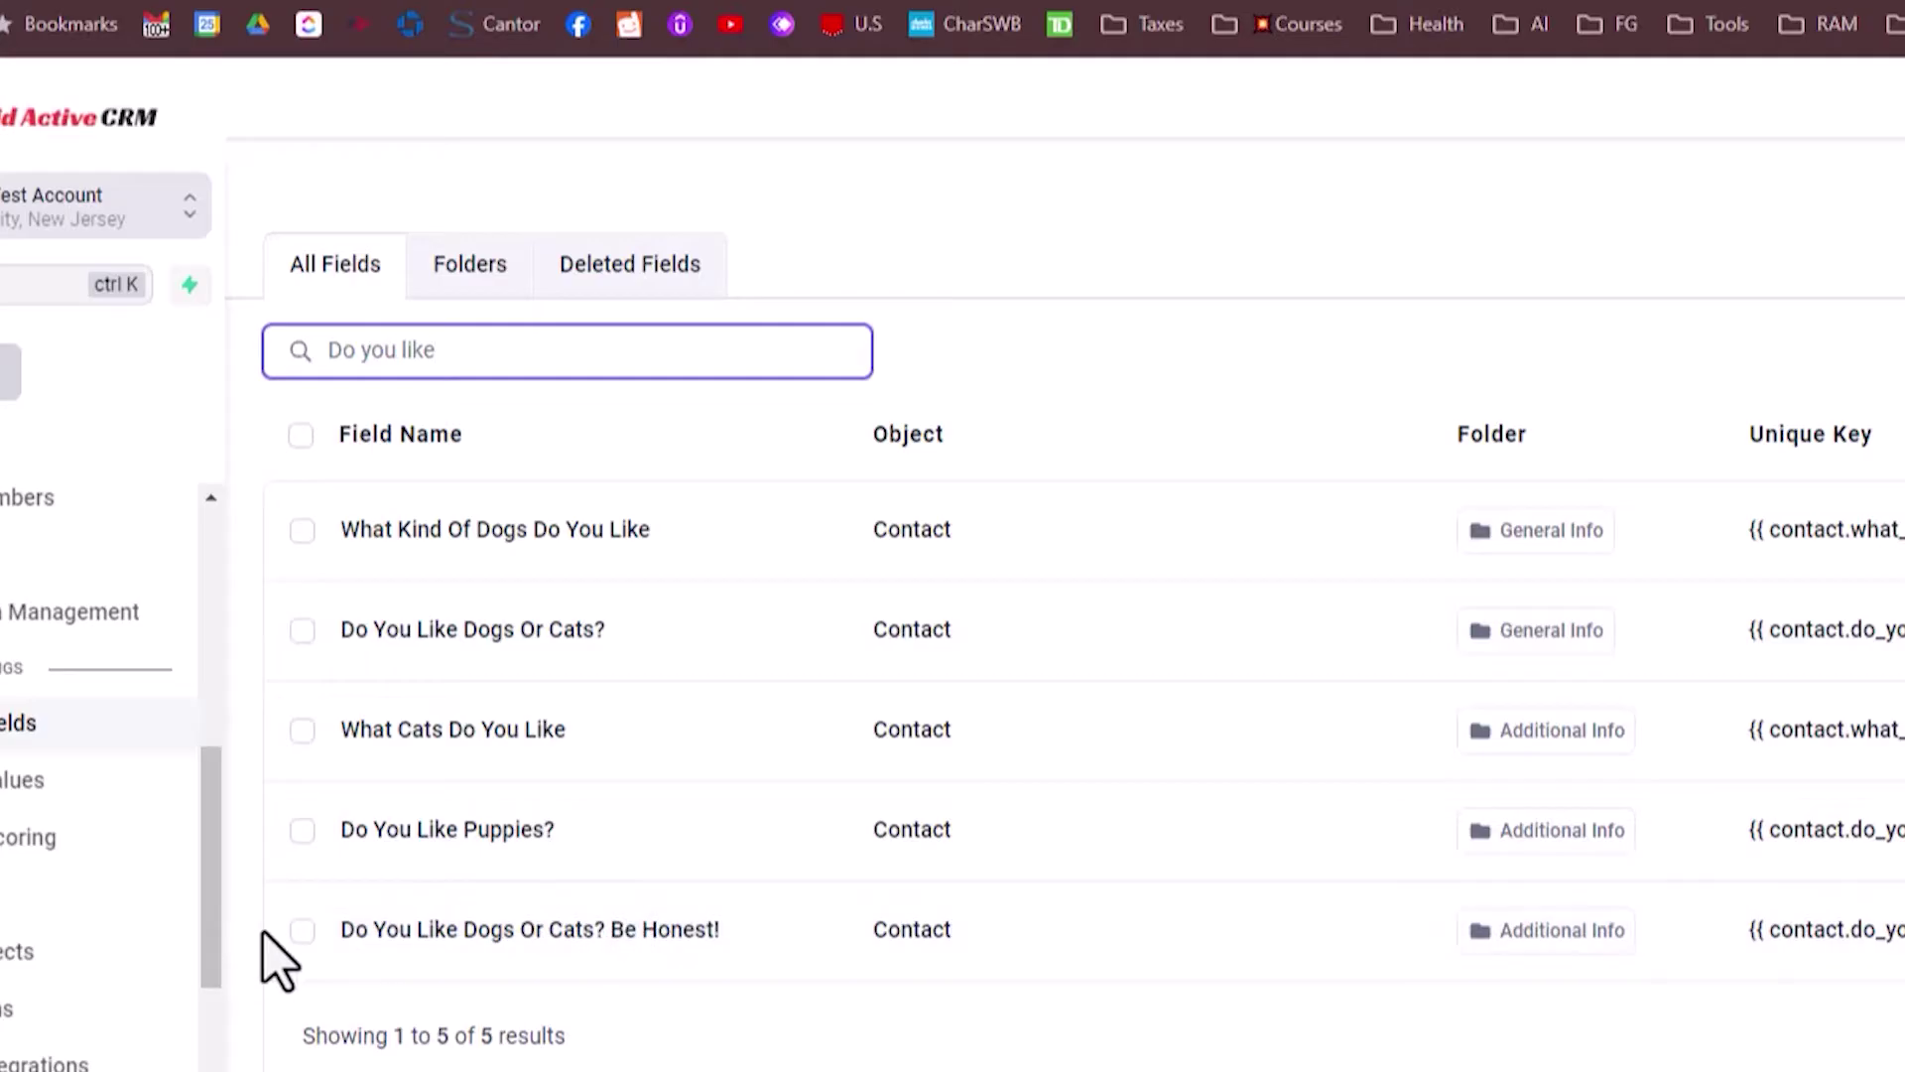
click(300, 932)
click(411, 444)
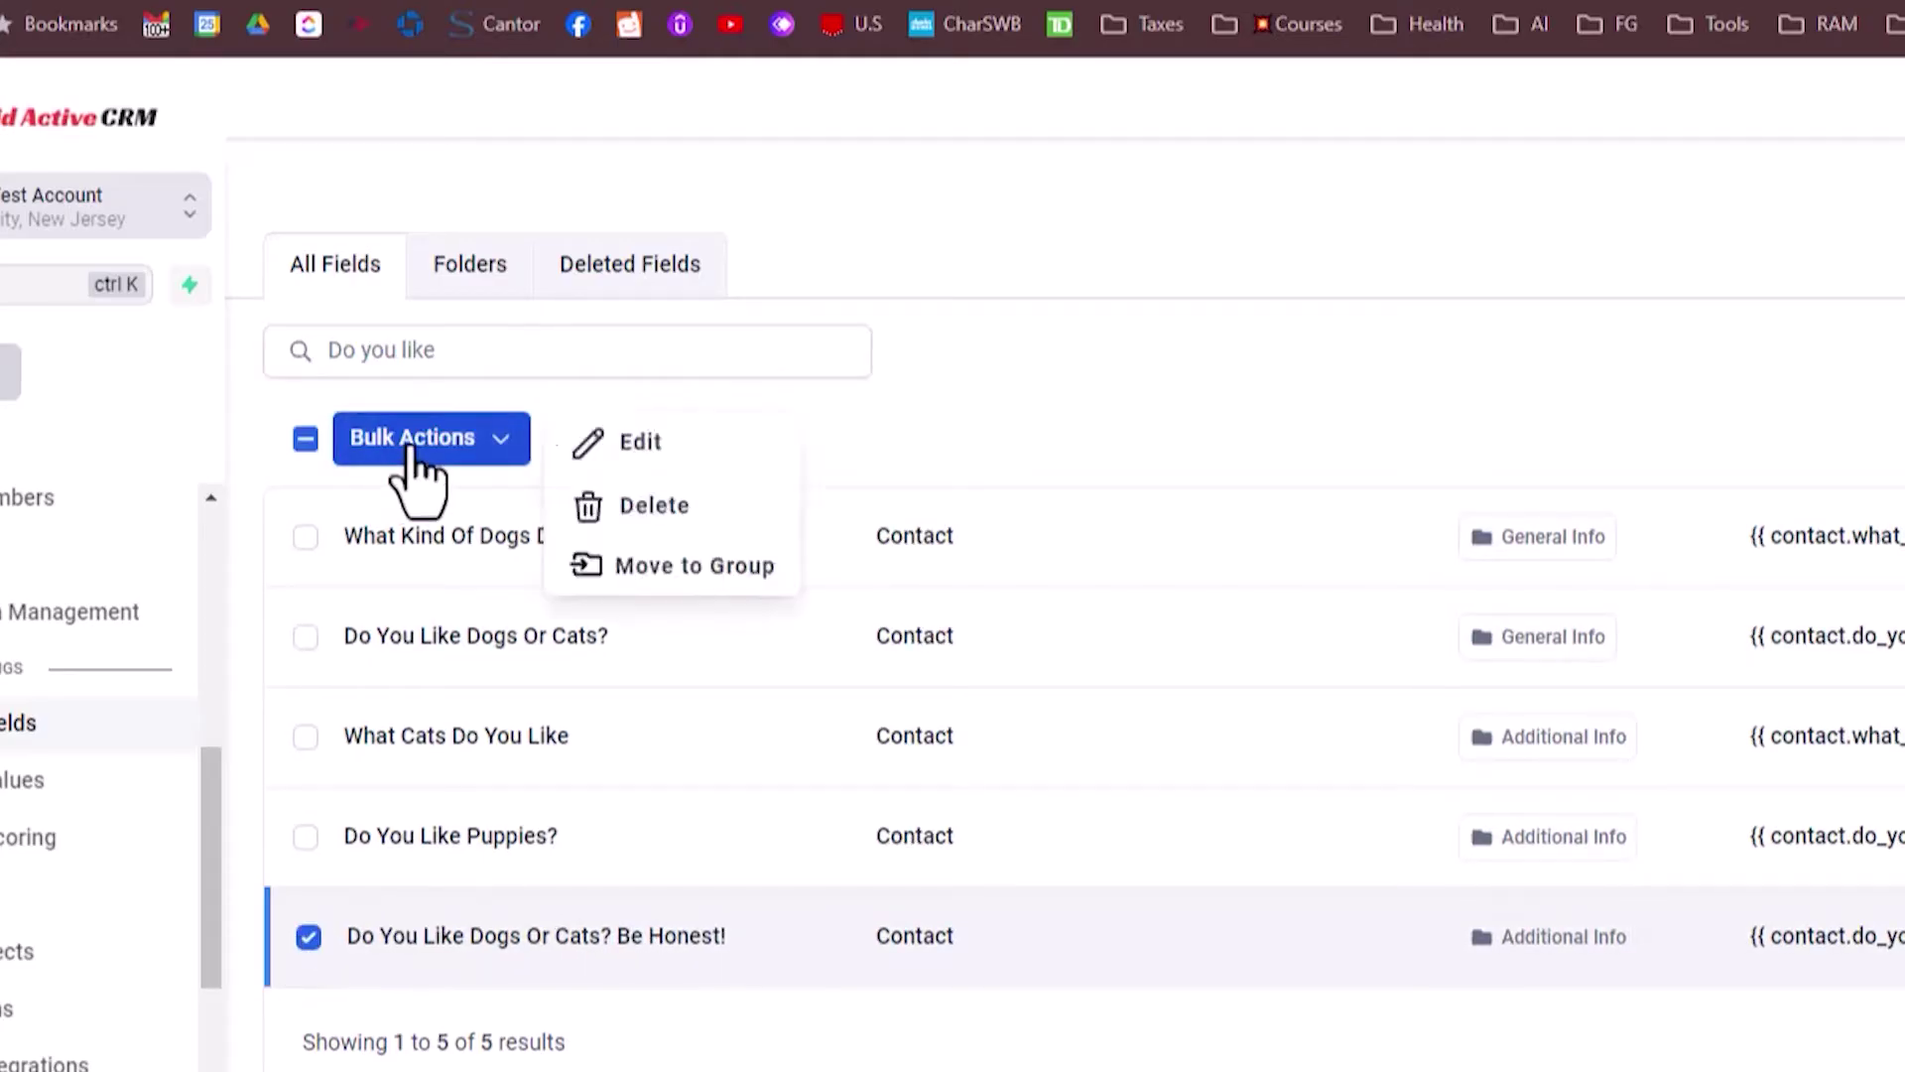
click(694, 566)
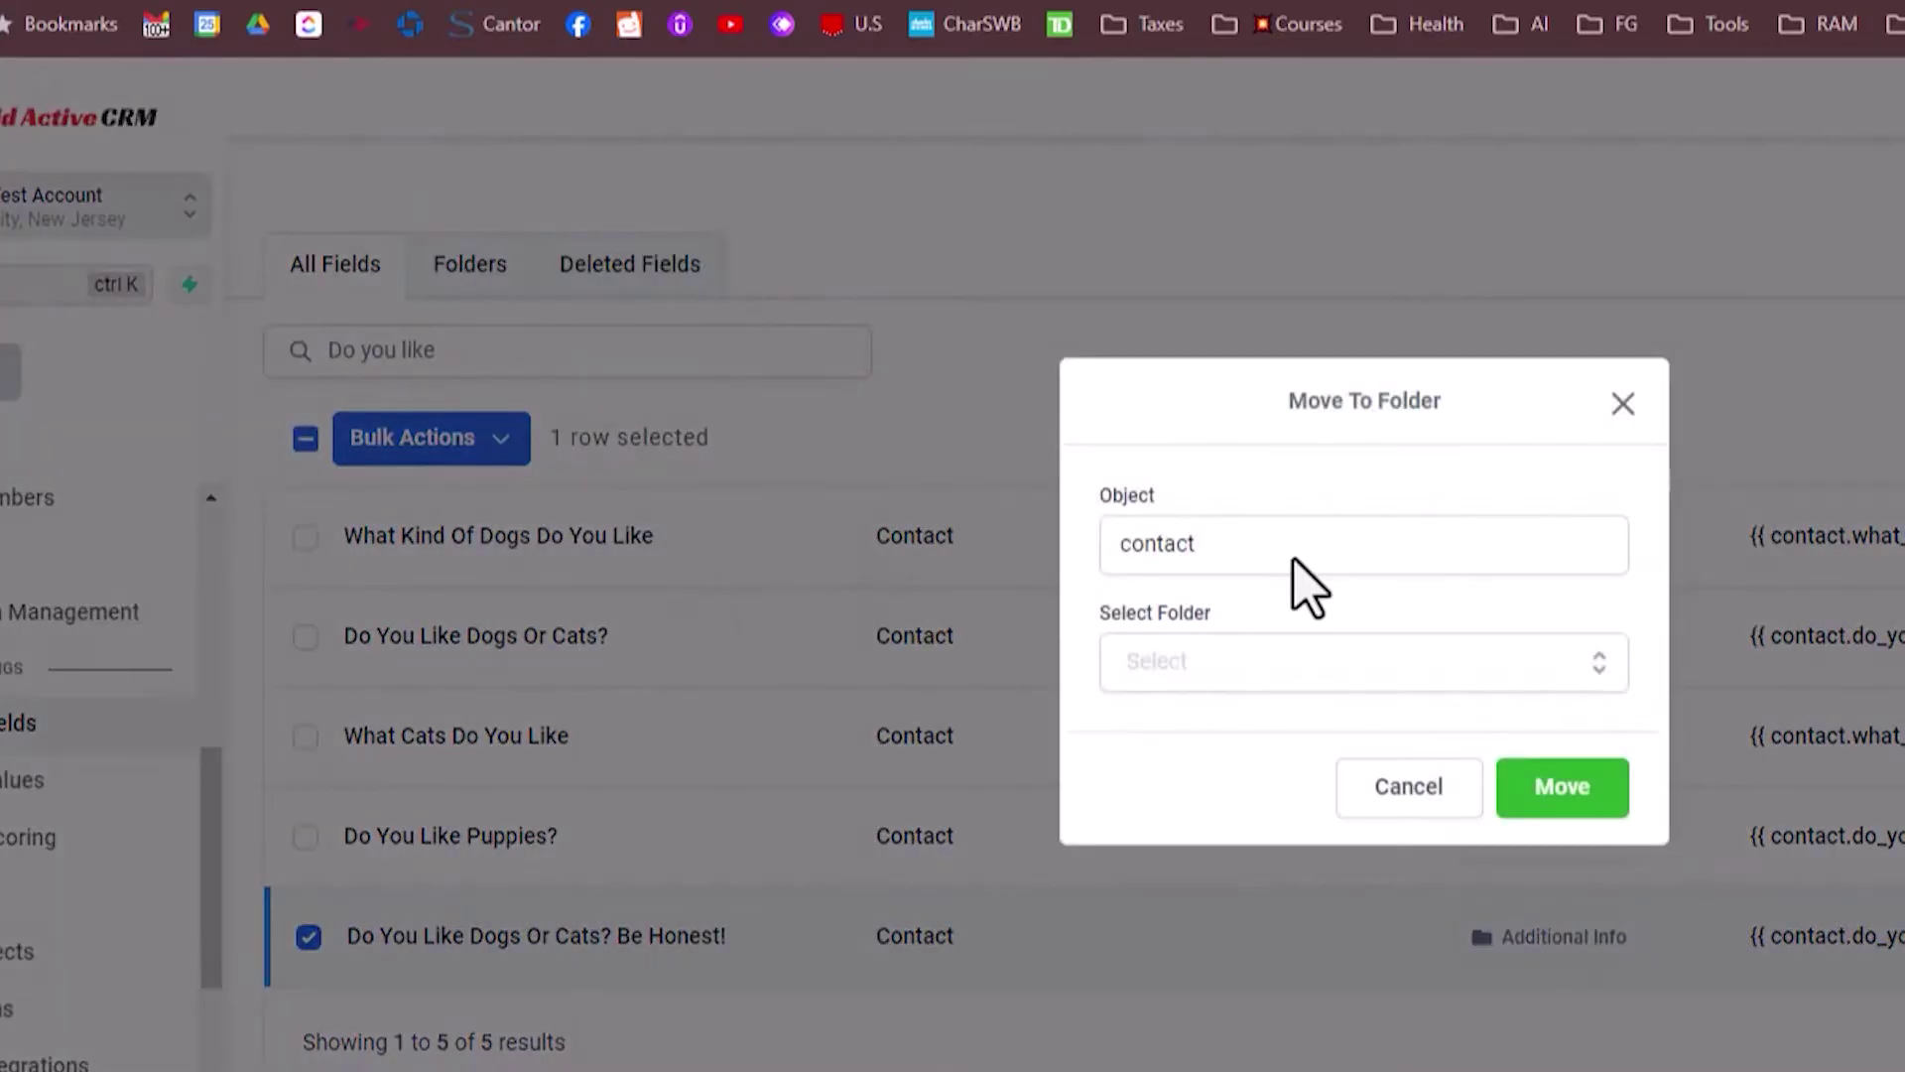
click(1310, 663)
scroll(1369, 853, down, 2)
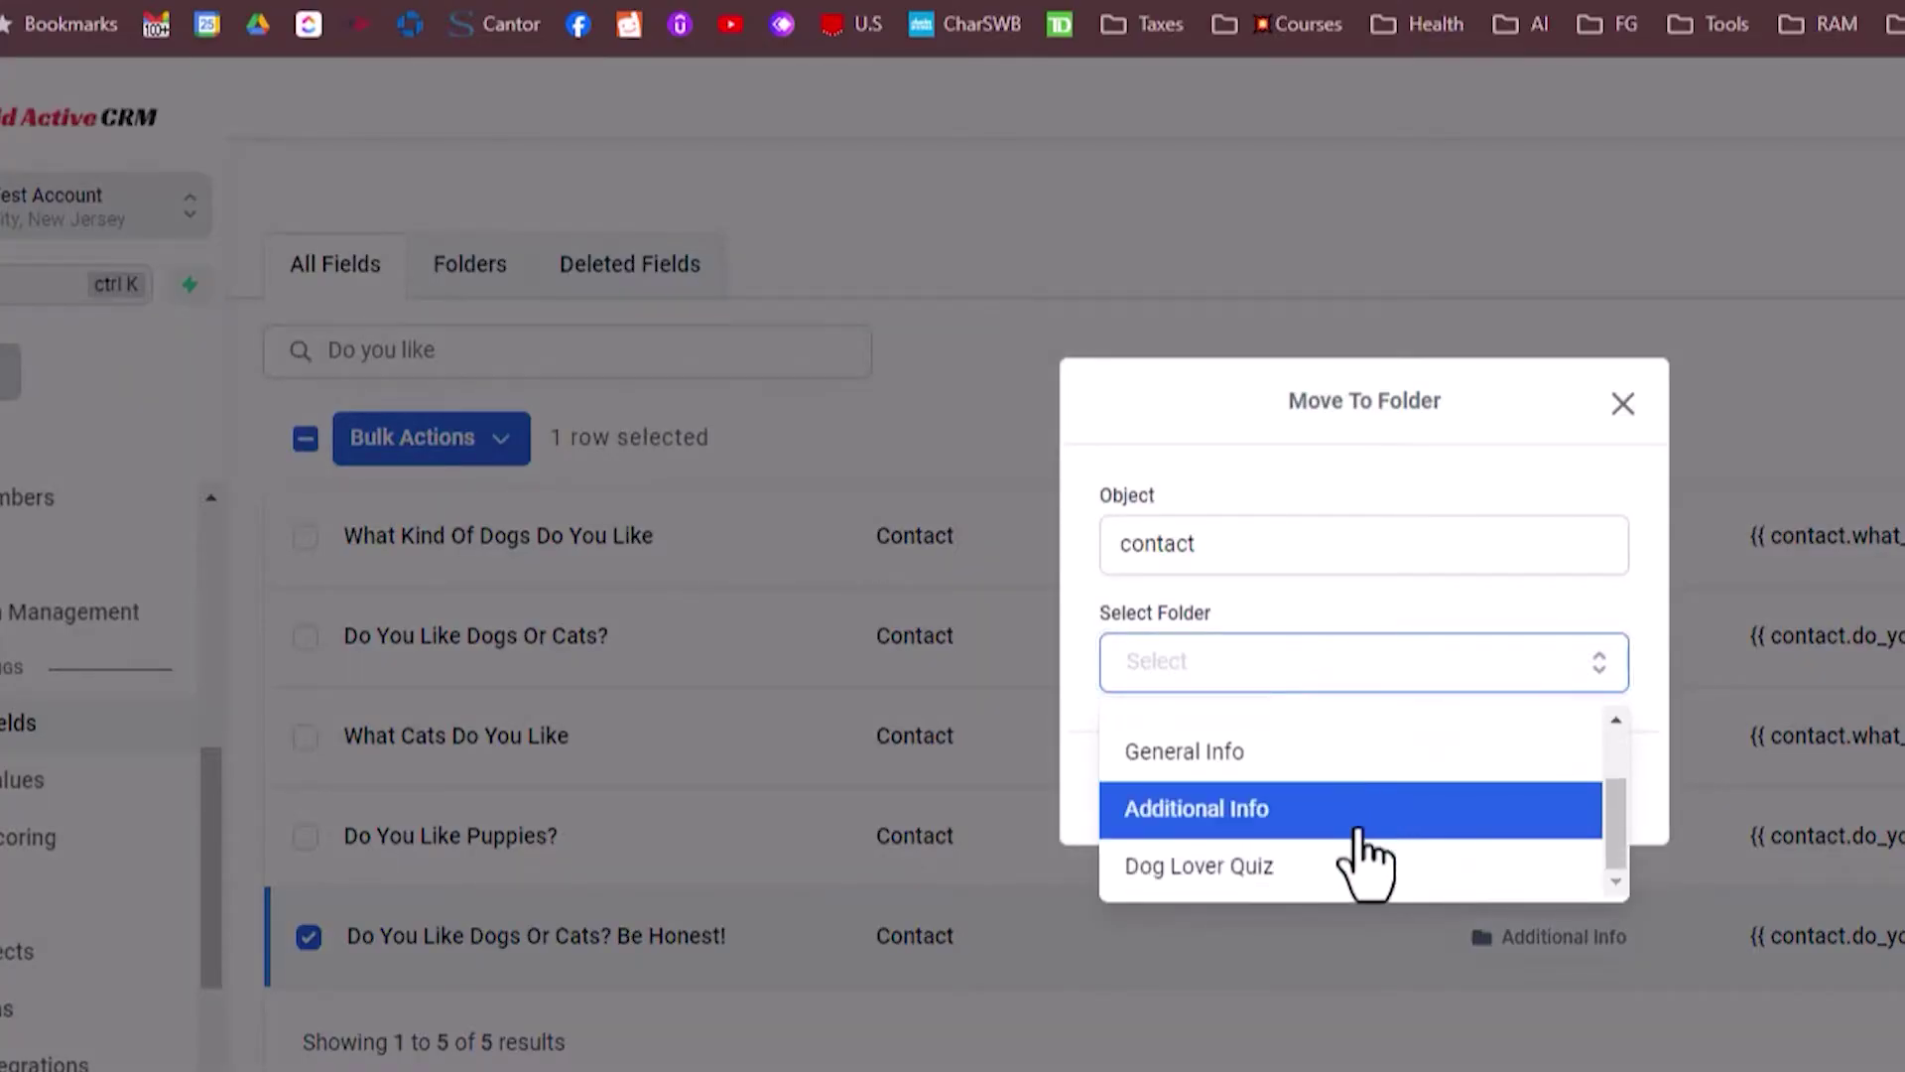
click(1359, 866)
click(1568, 806)
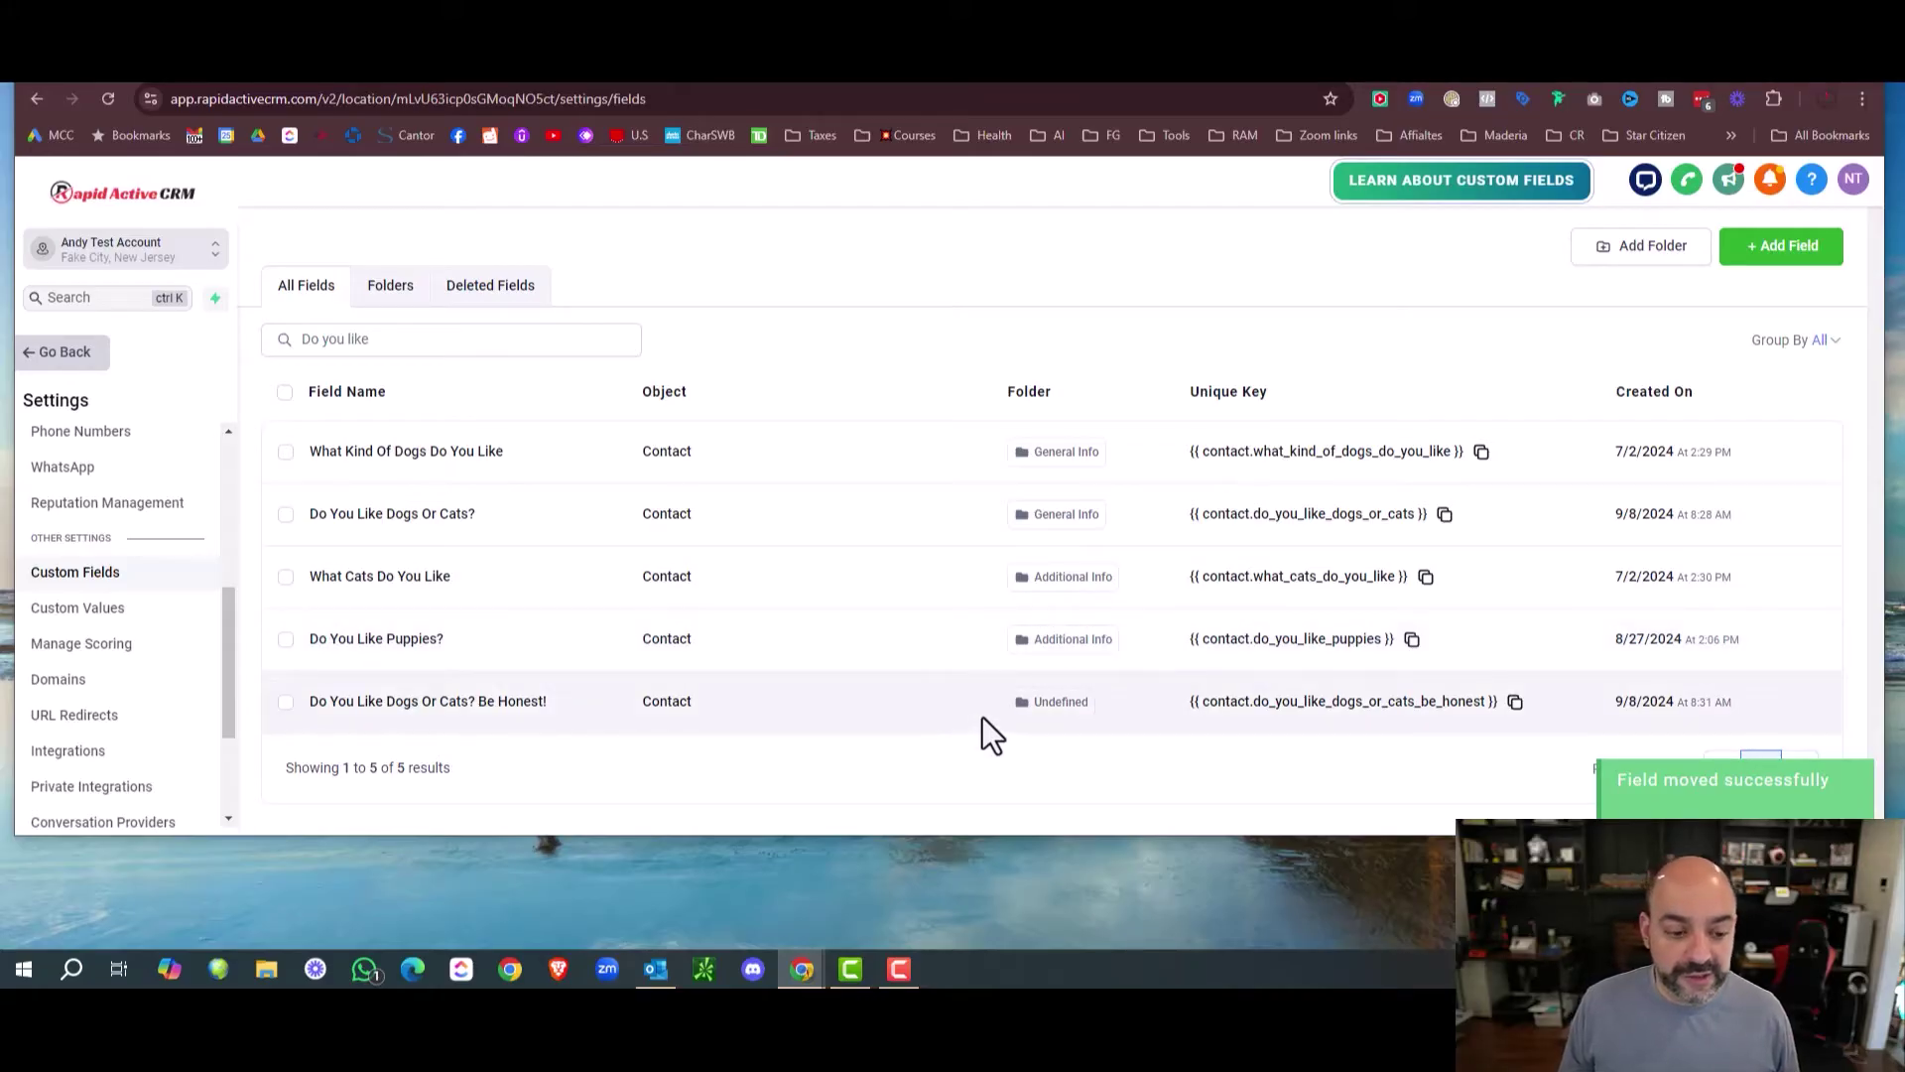
click(402, 288)
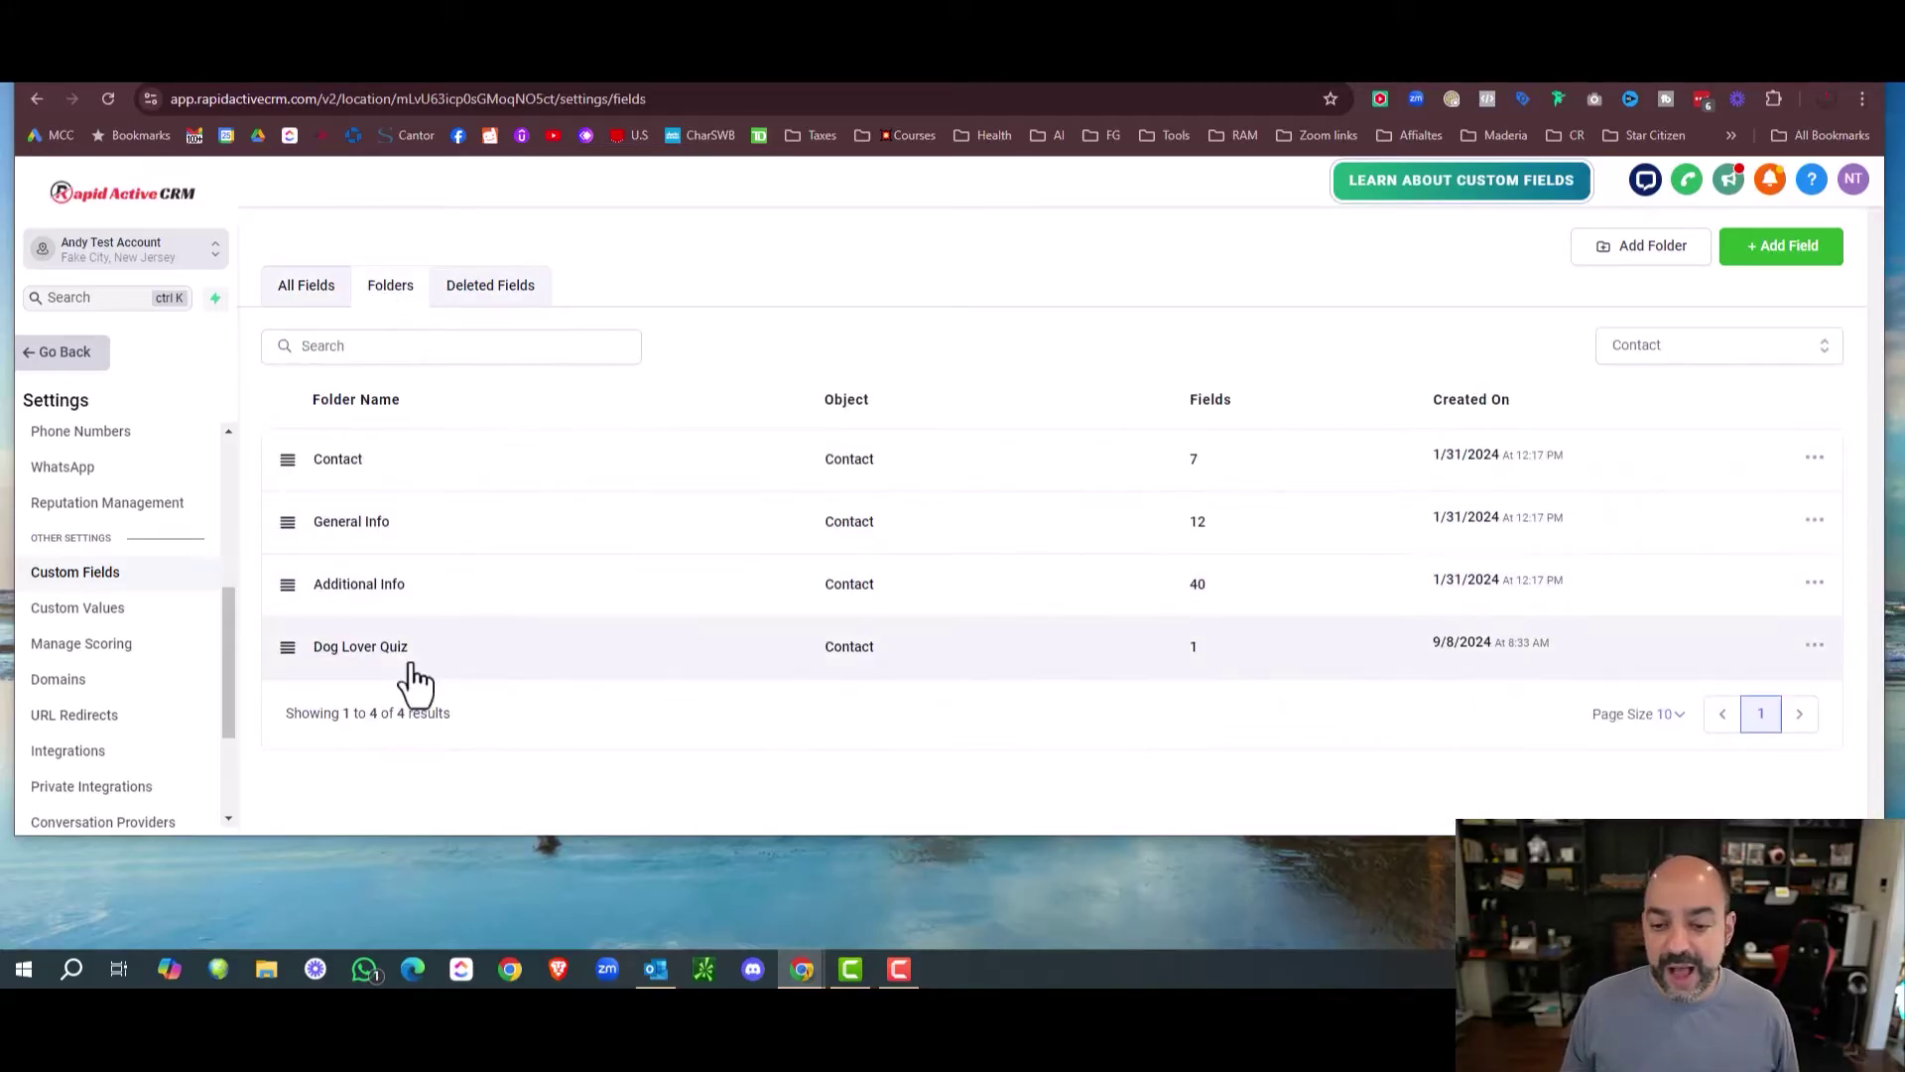
click(417, 650)
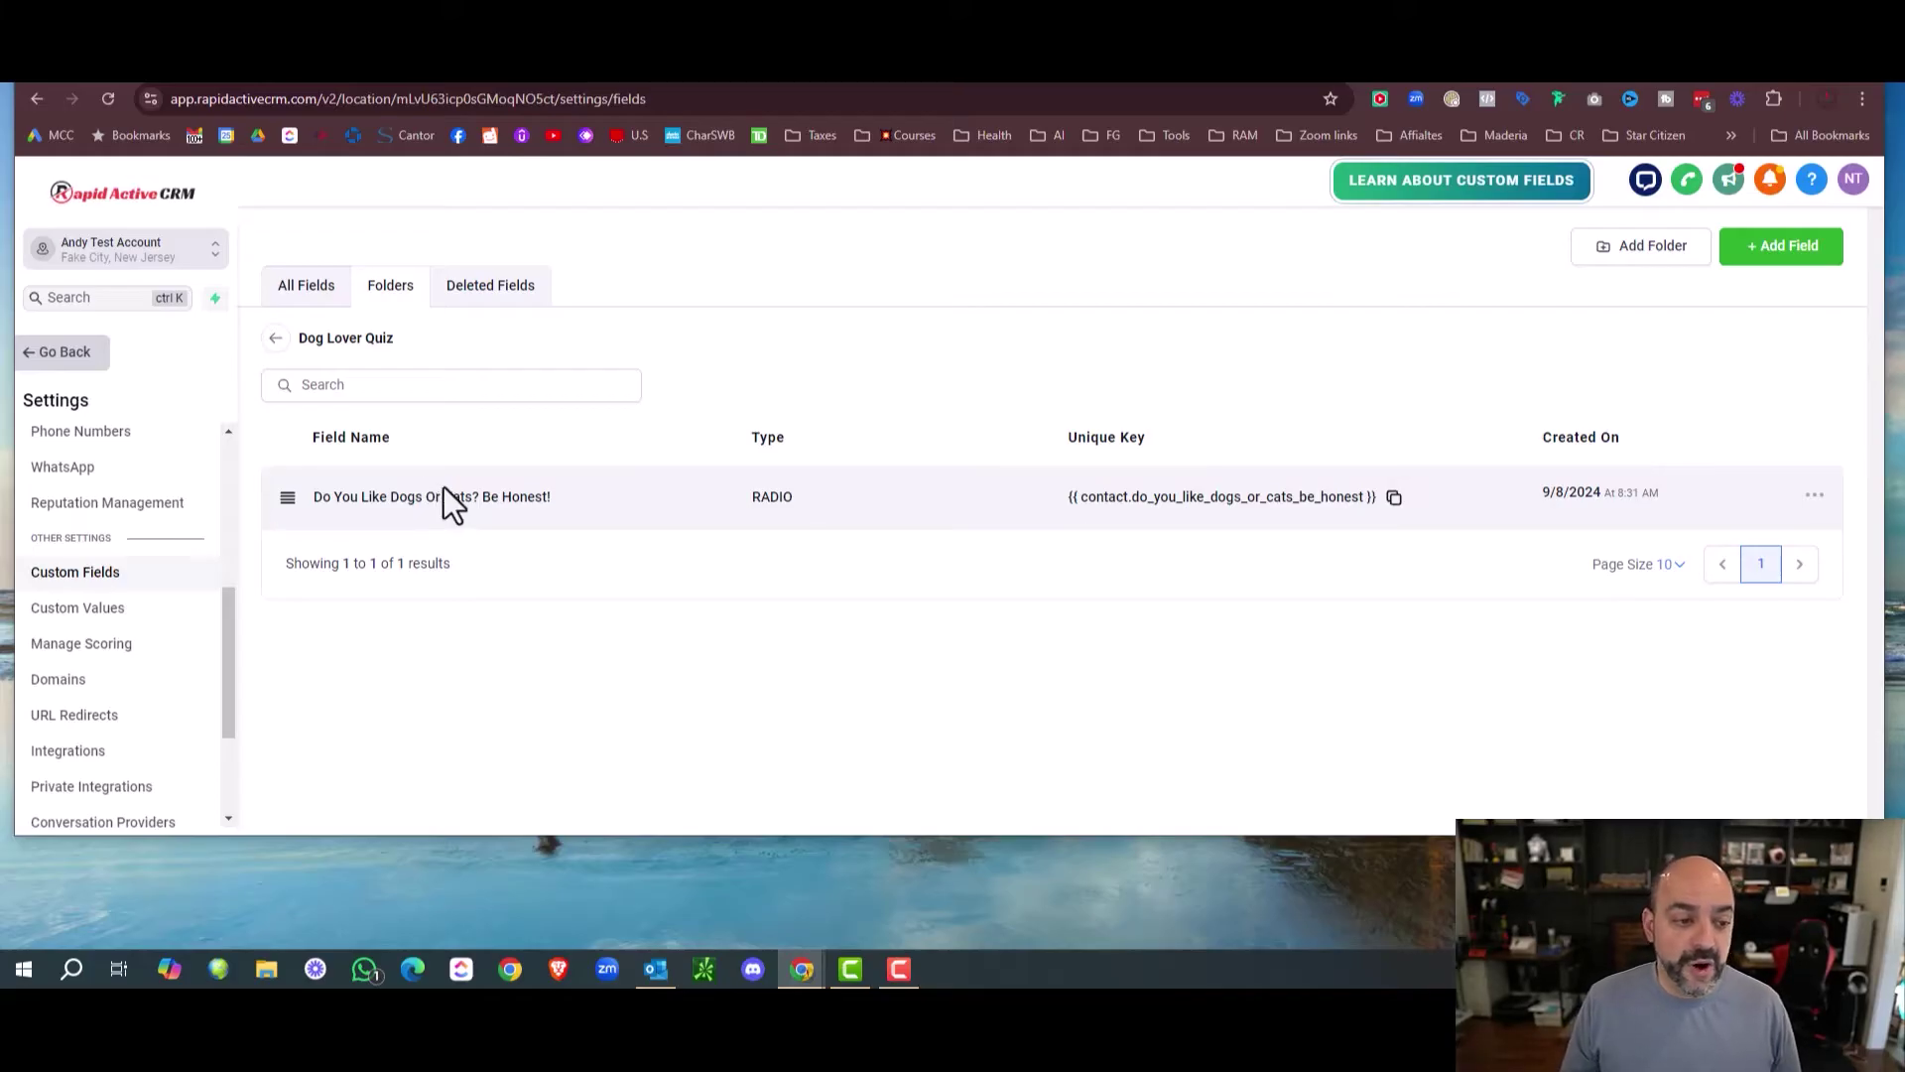
Leave the account settings and open "DQ01. Dog lover Survey" in the survey builder.
click(55, 359)
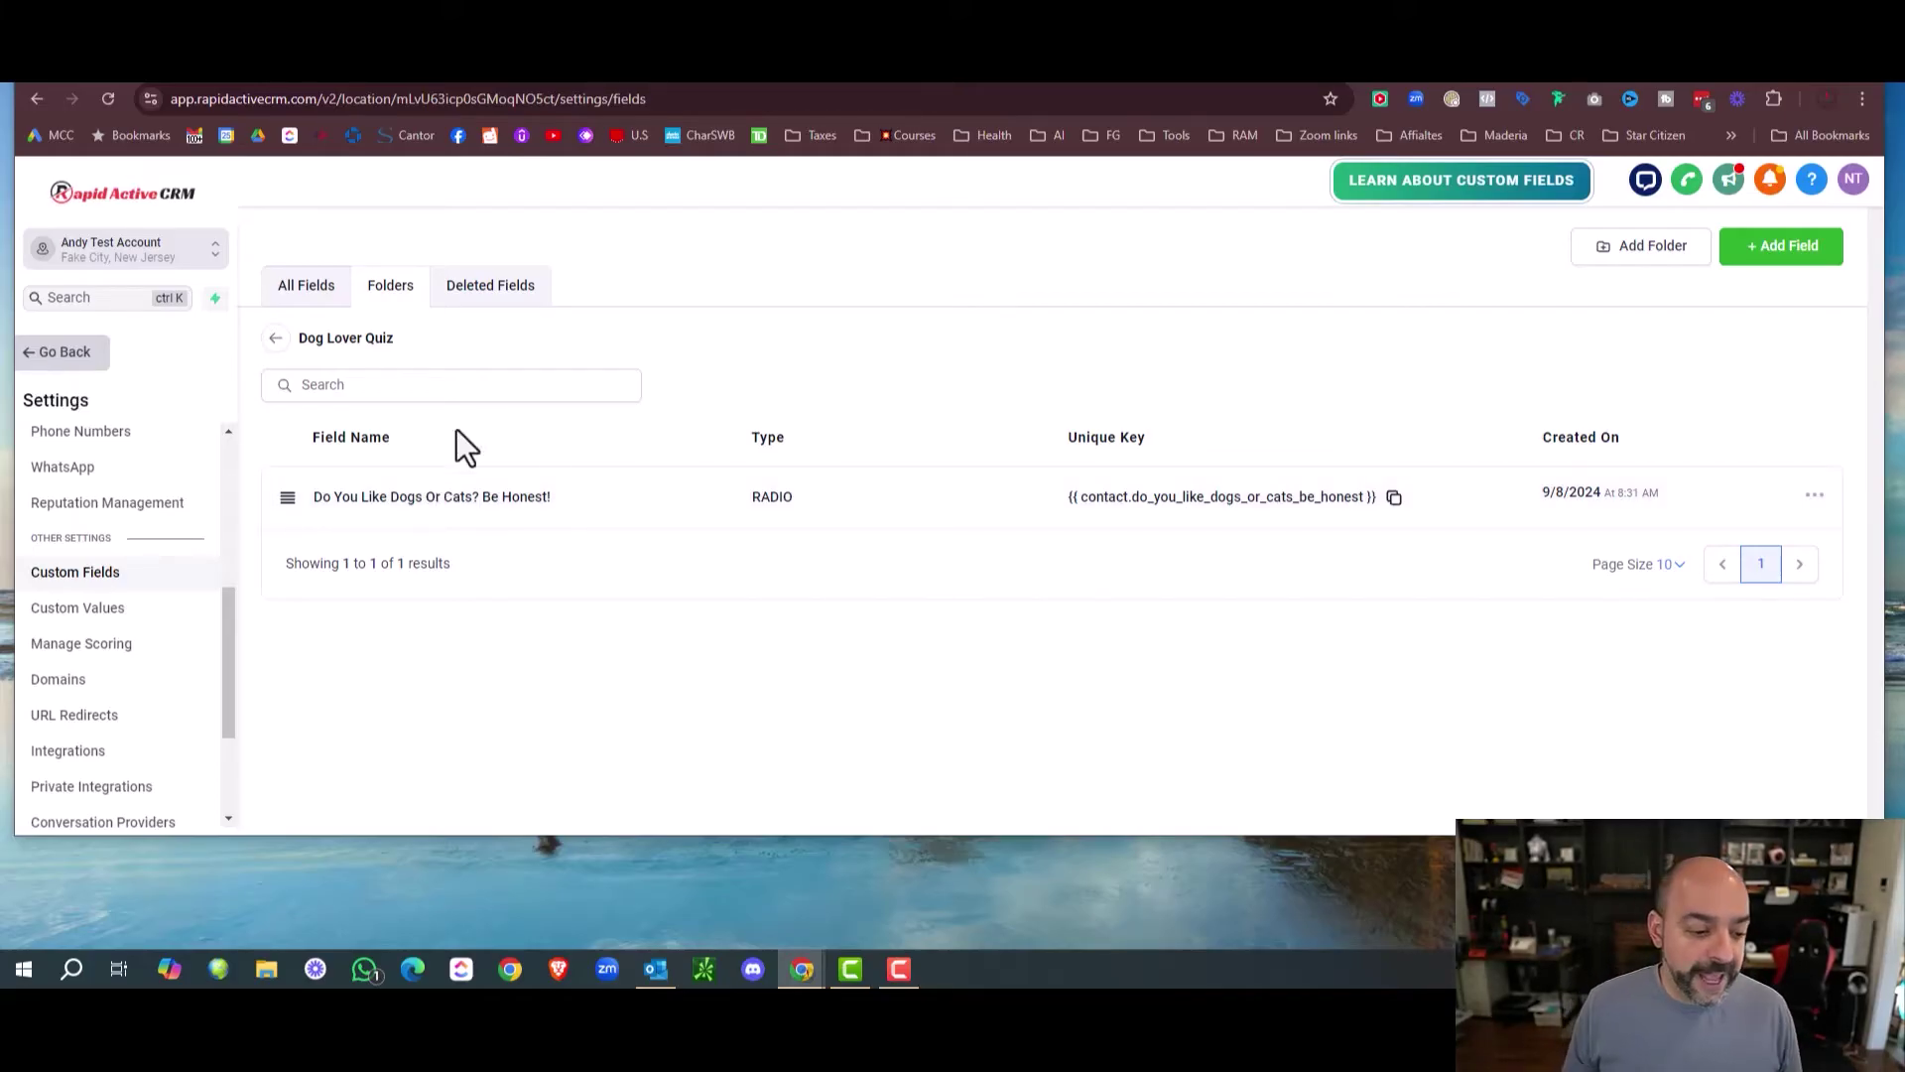
scroll(148, 497, down, 2)
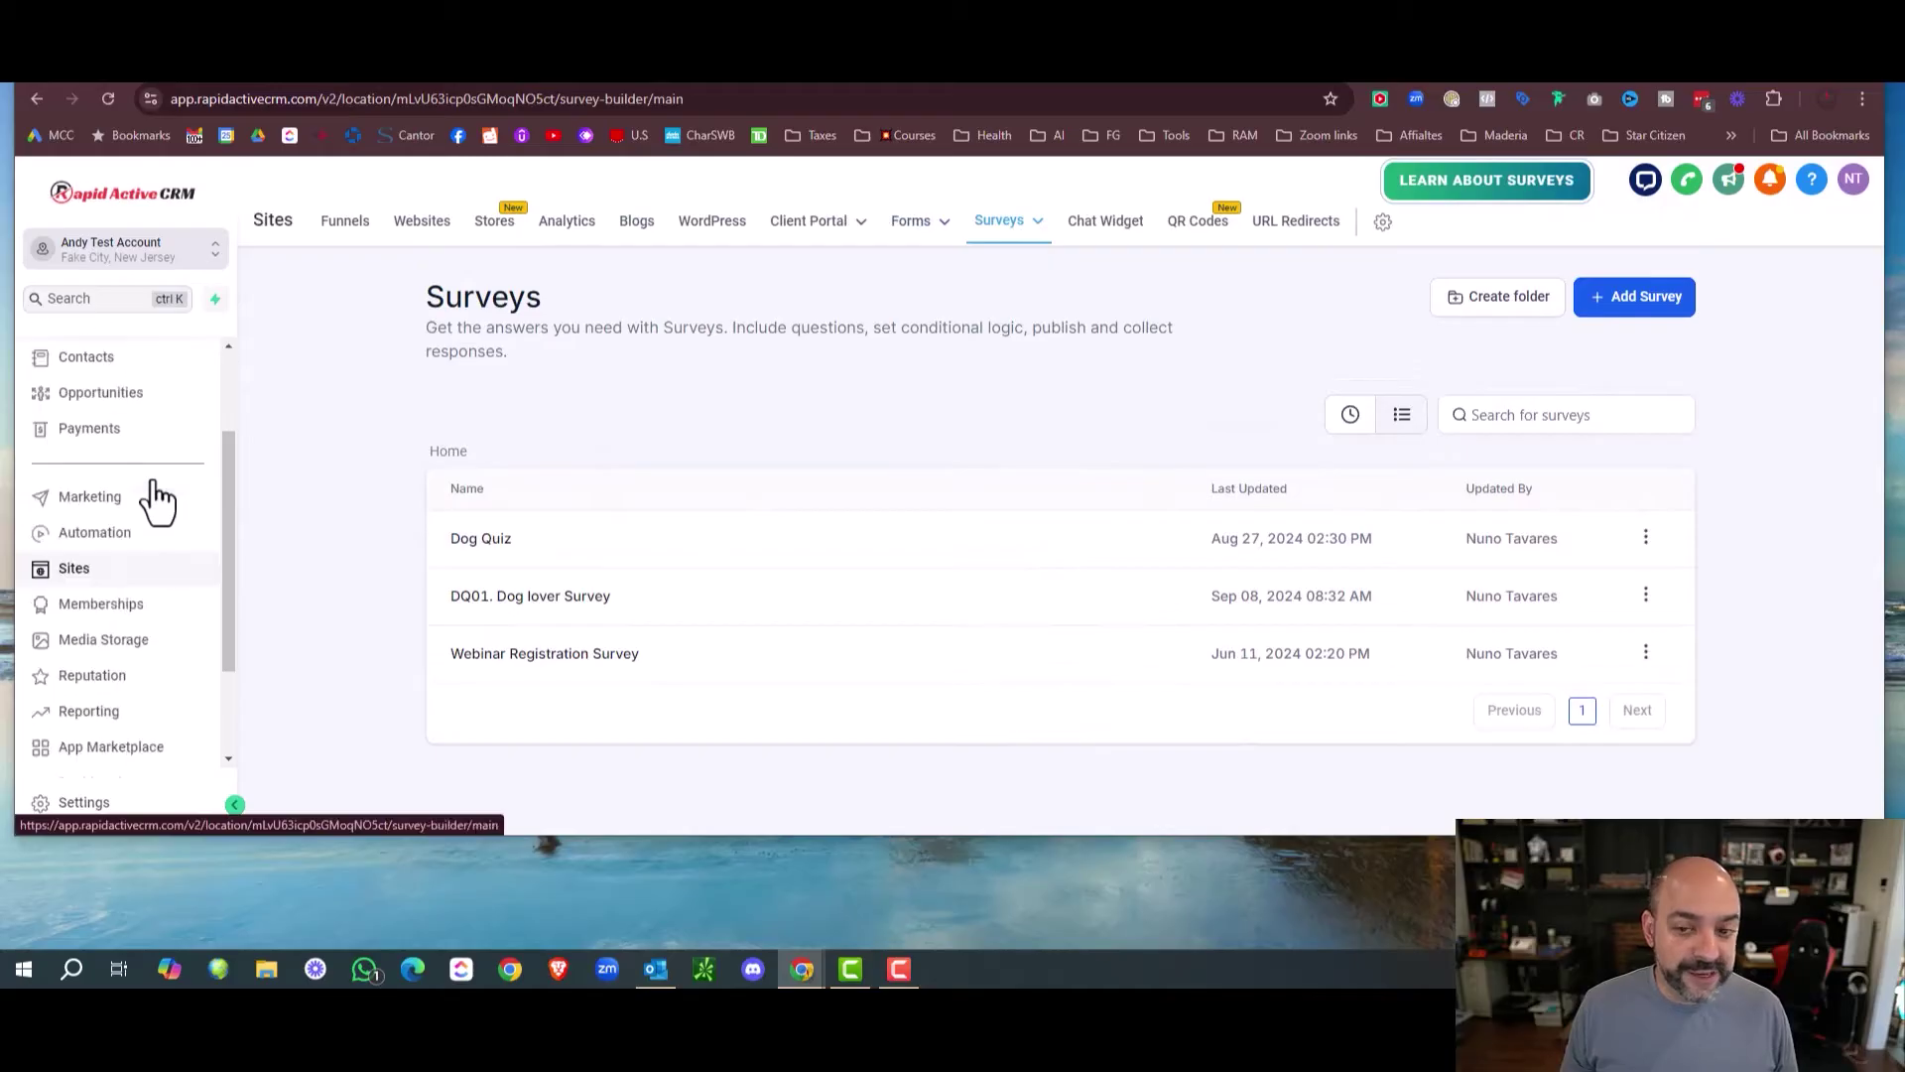
click(1020, 233)
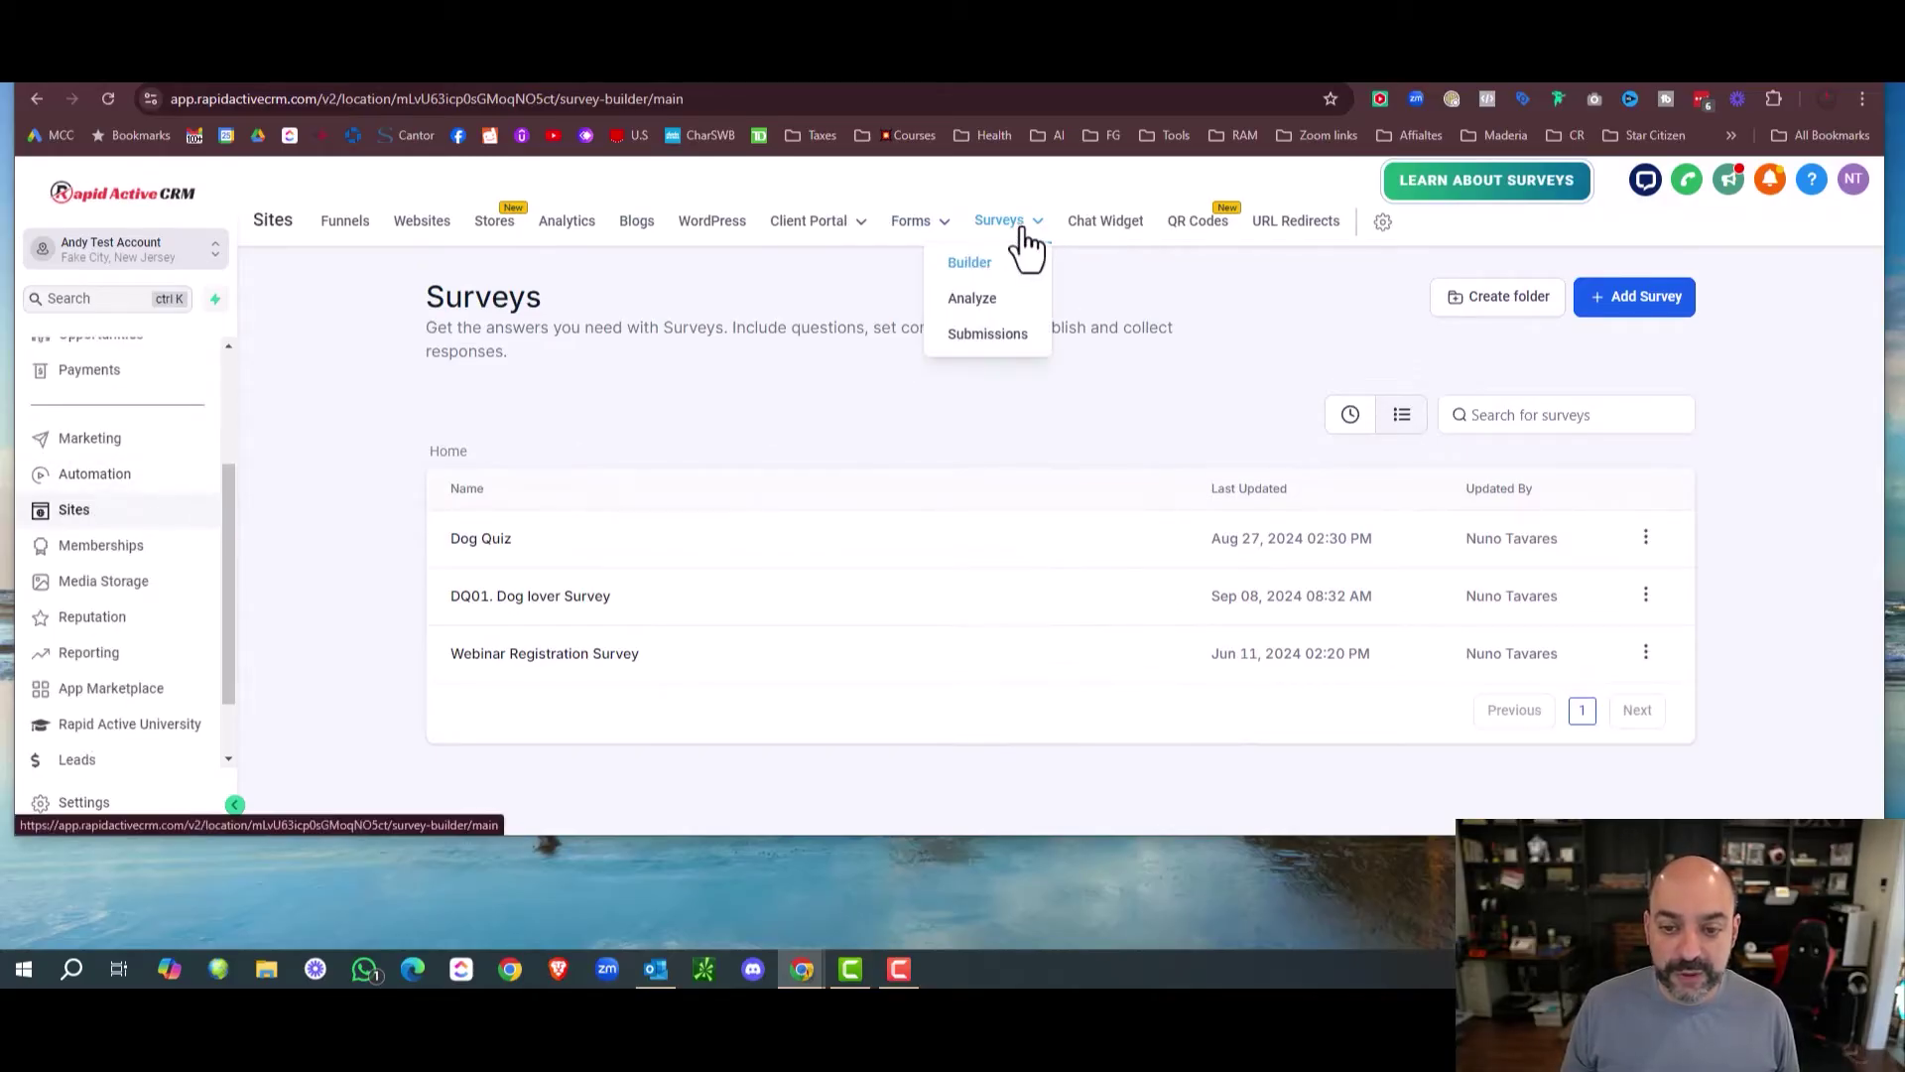
click(988, 282)
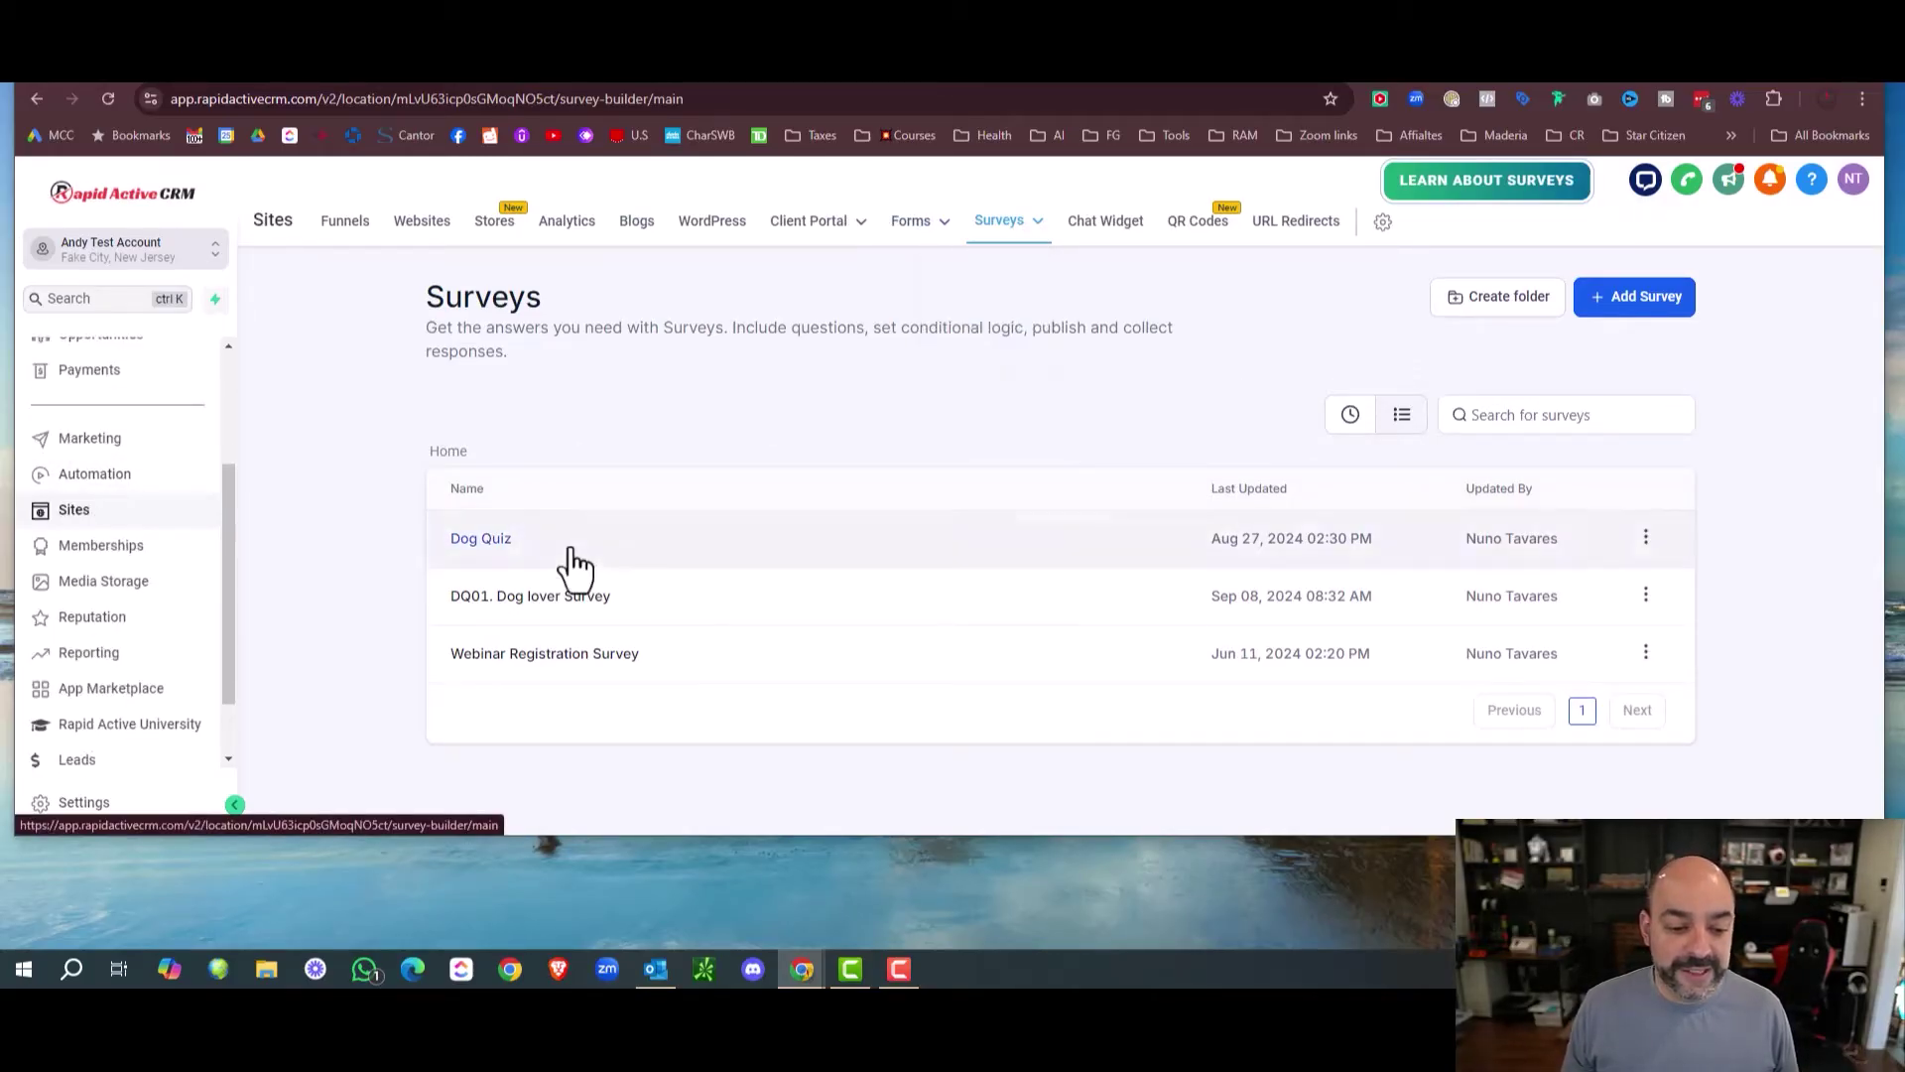
click(558, 596)
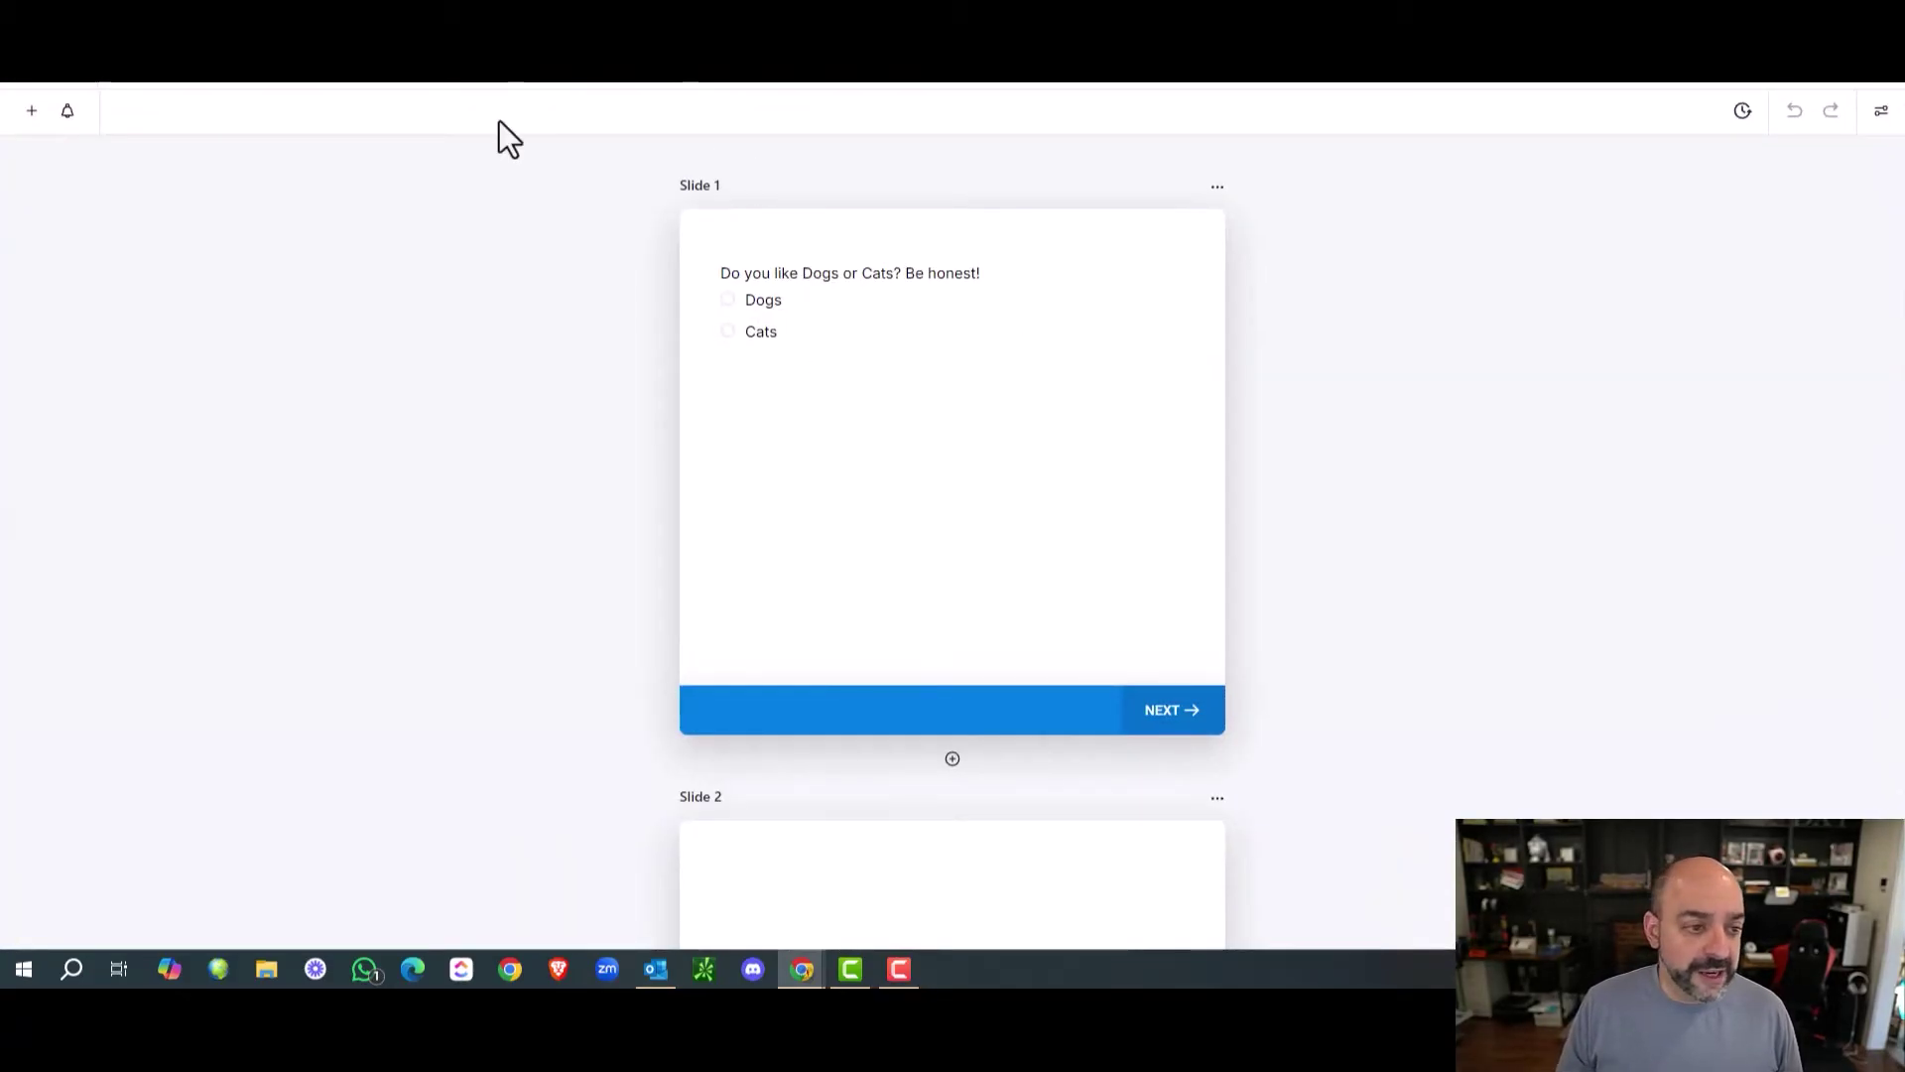
Set up a new Radio Select custom field named "What do you feed your dog?" in the Dog Lover Quiz group.
click(31, 112)
click(294, 210)
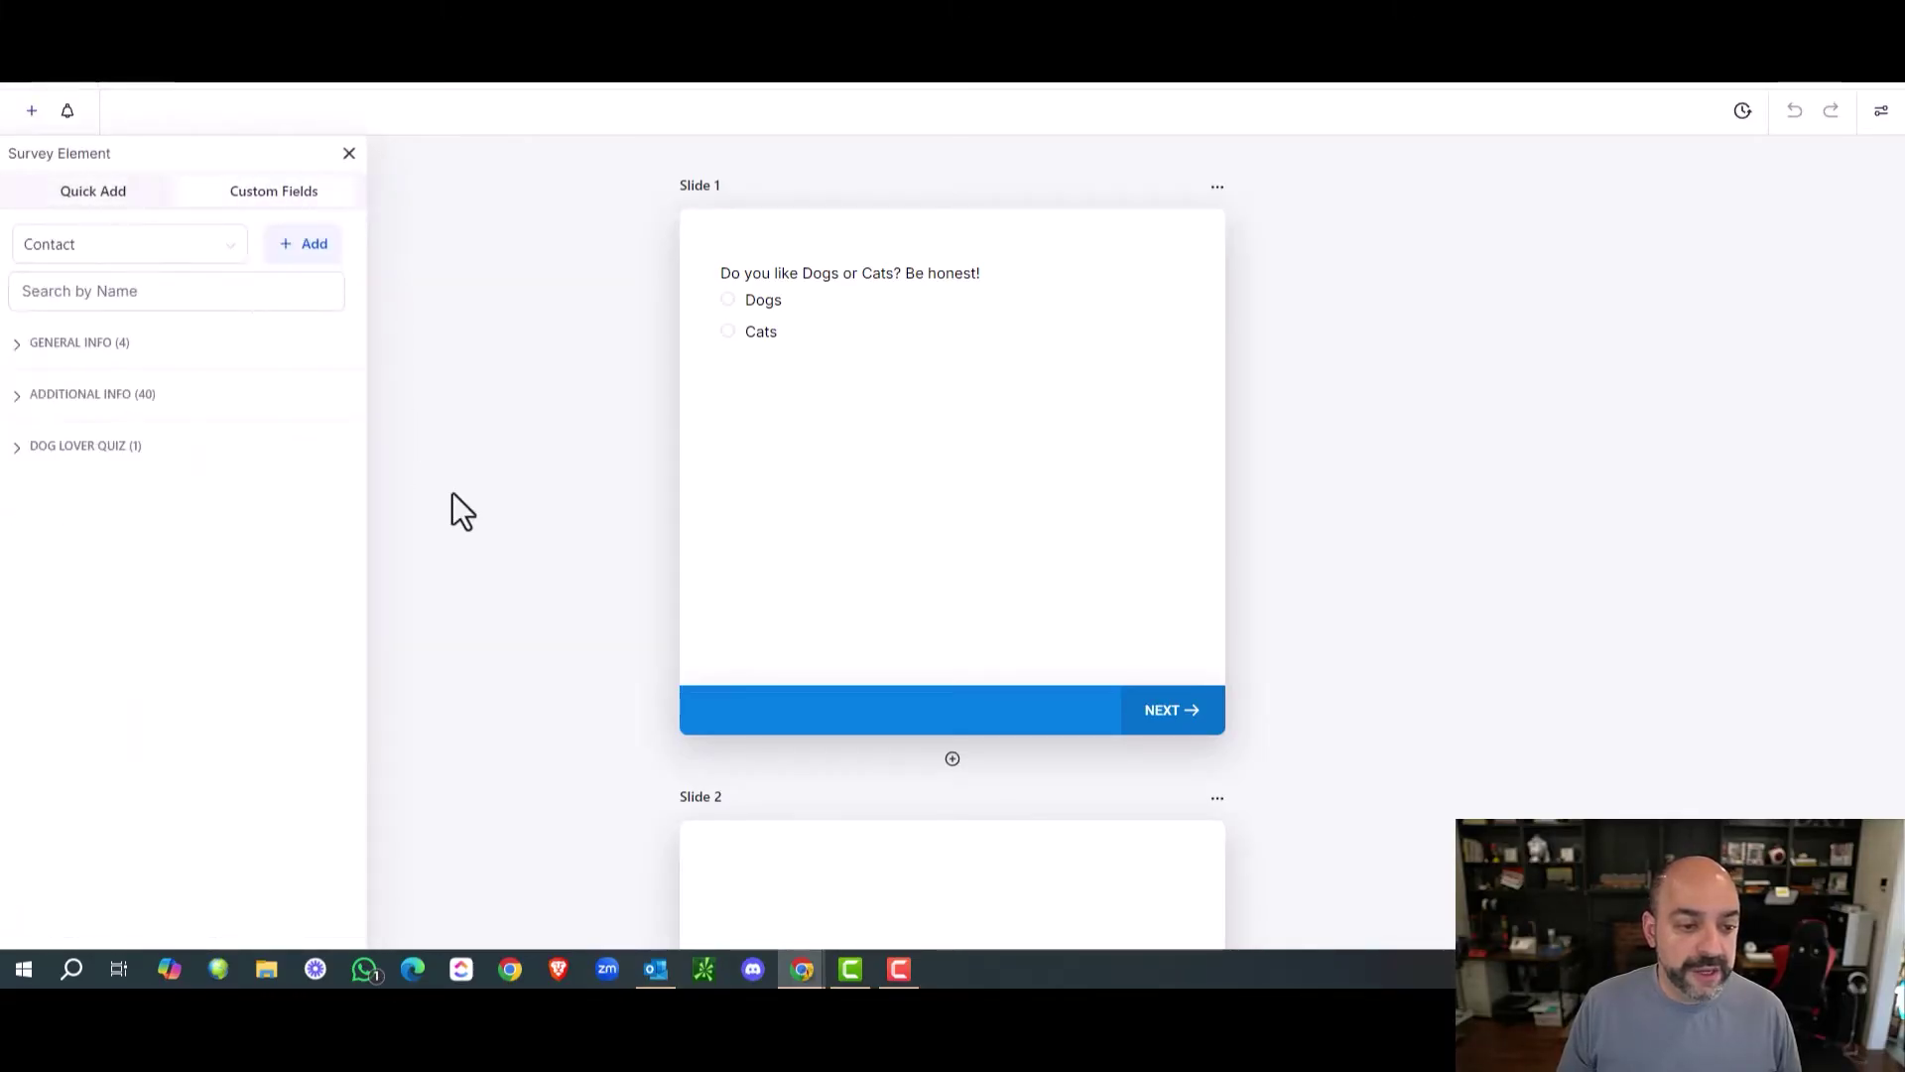
click(297, 260)
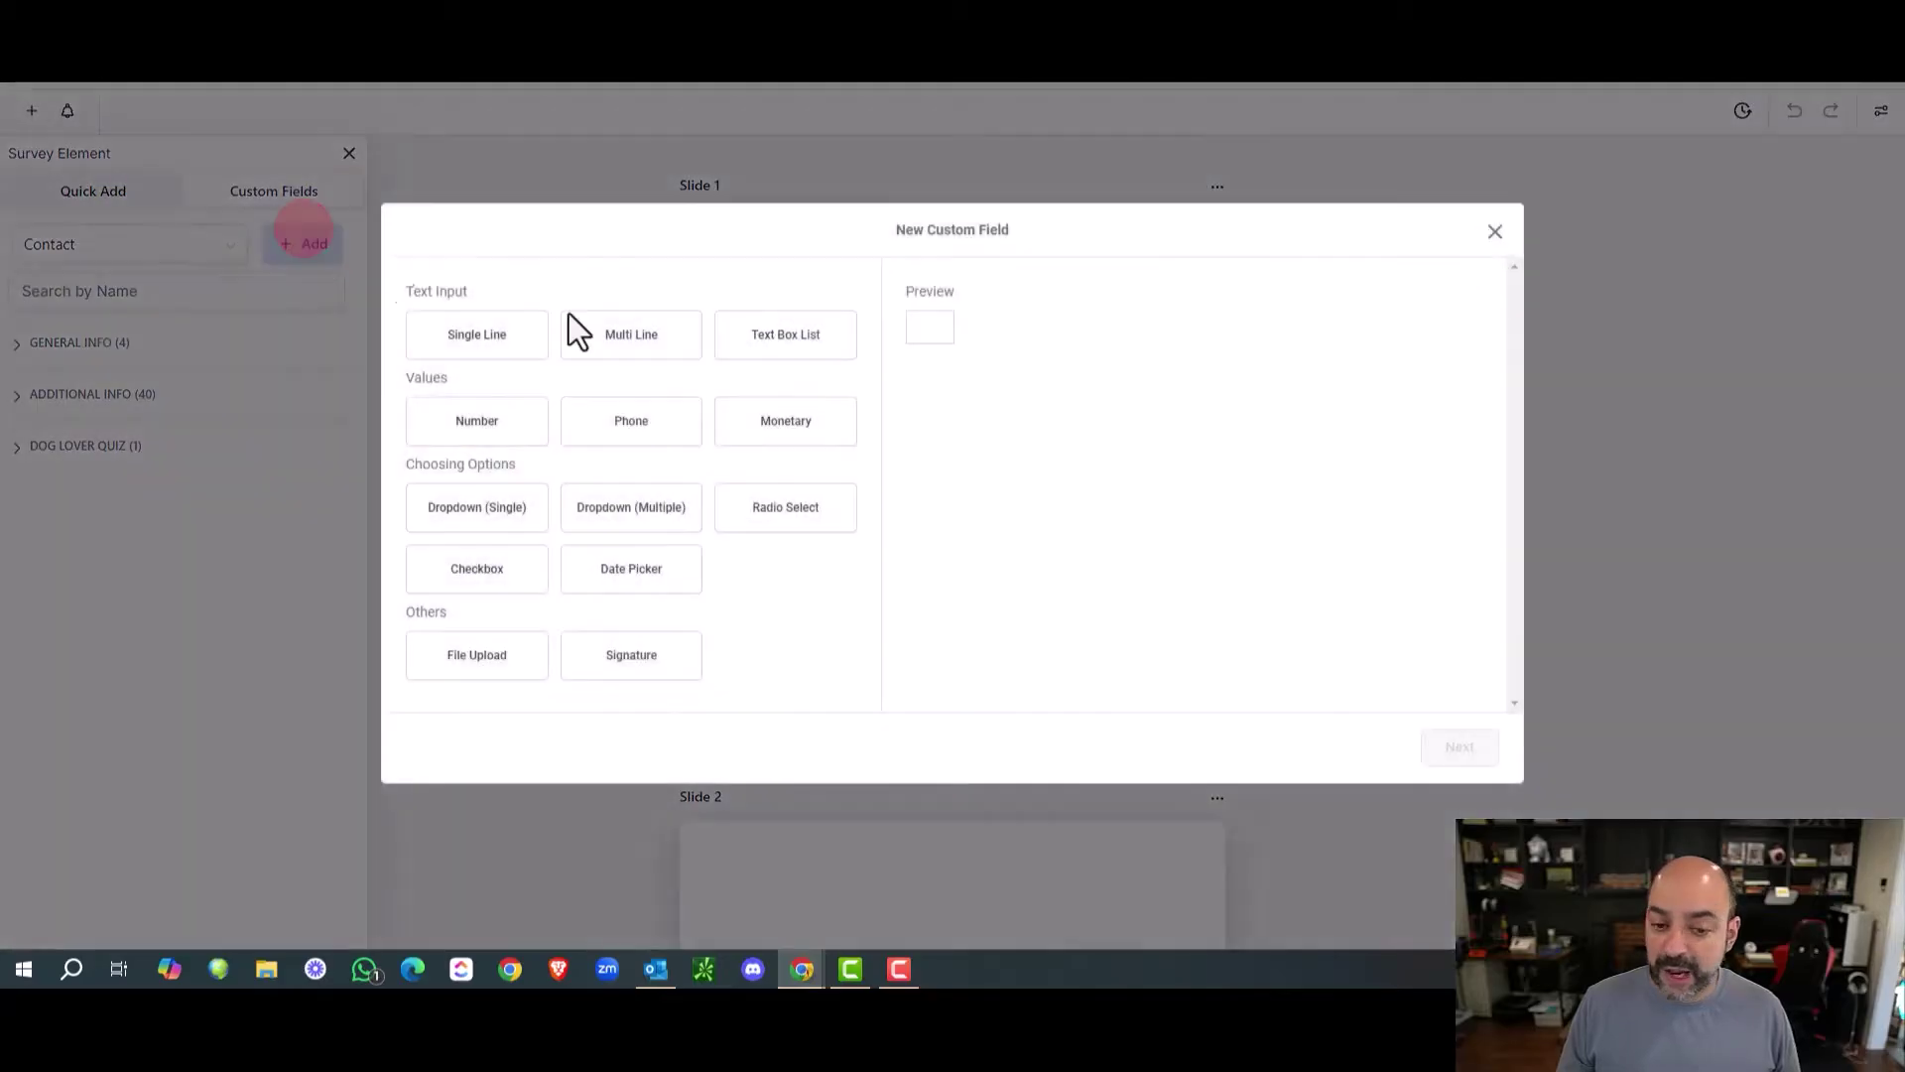
click(803, 518)
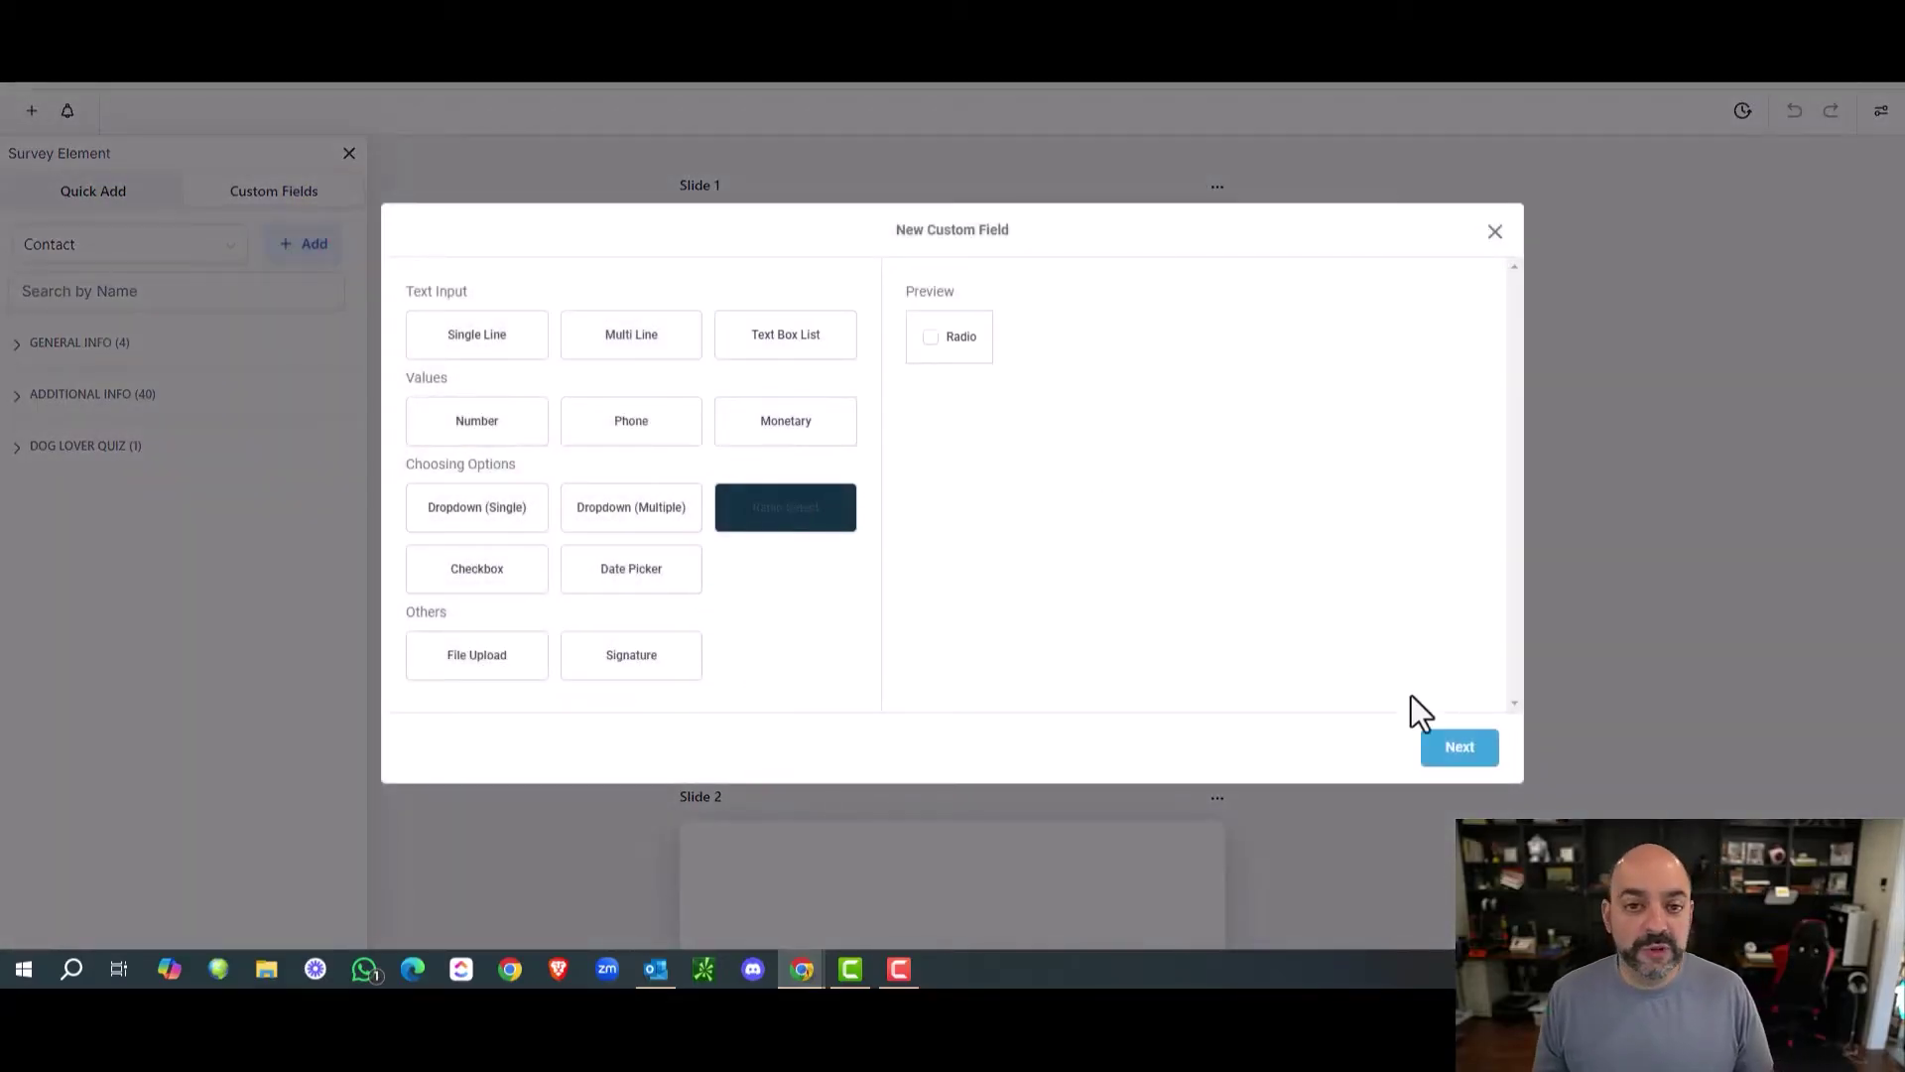
click(1451, 754)
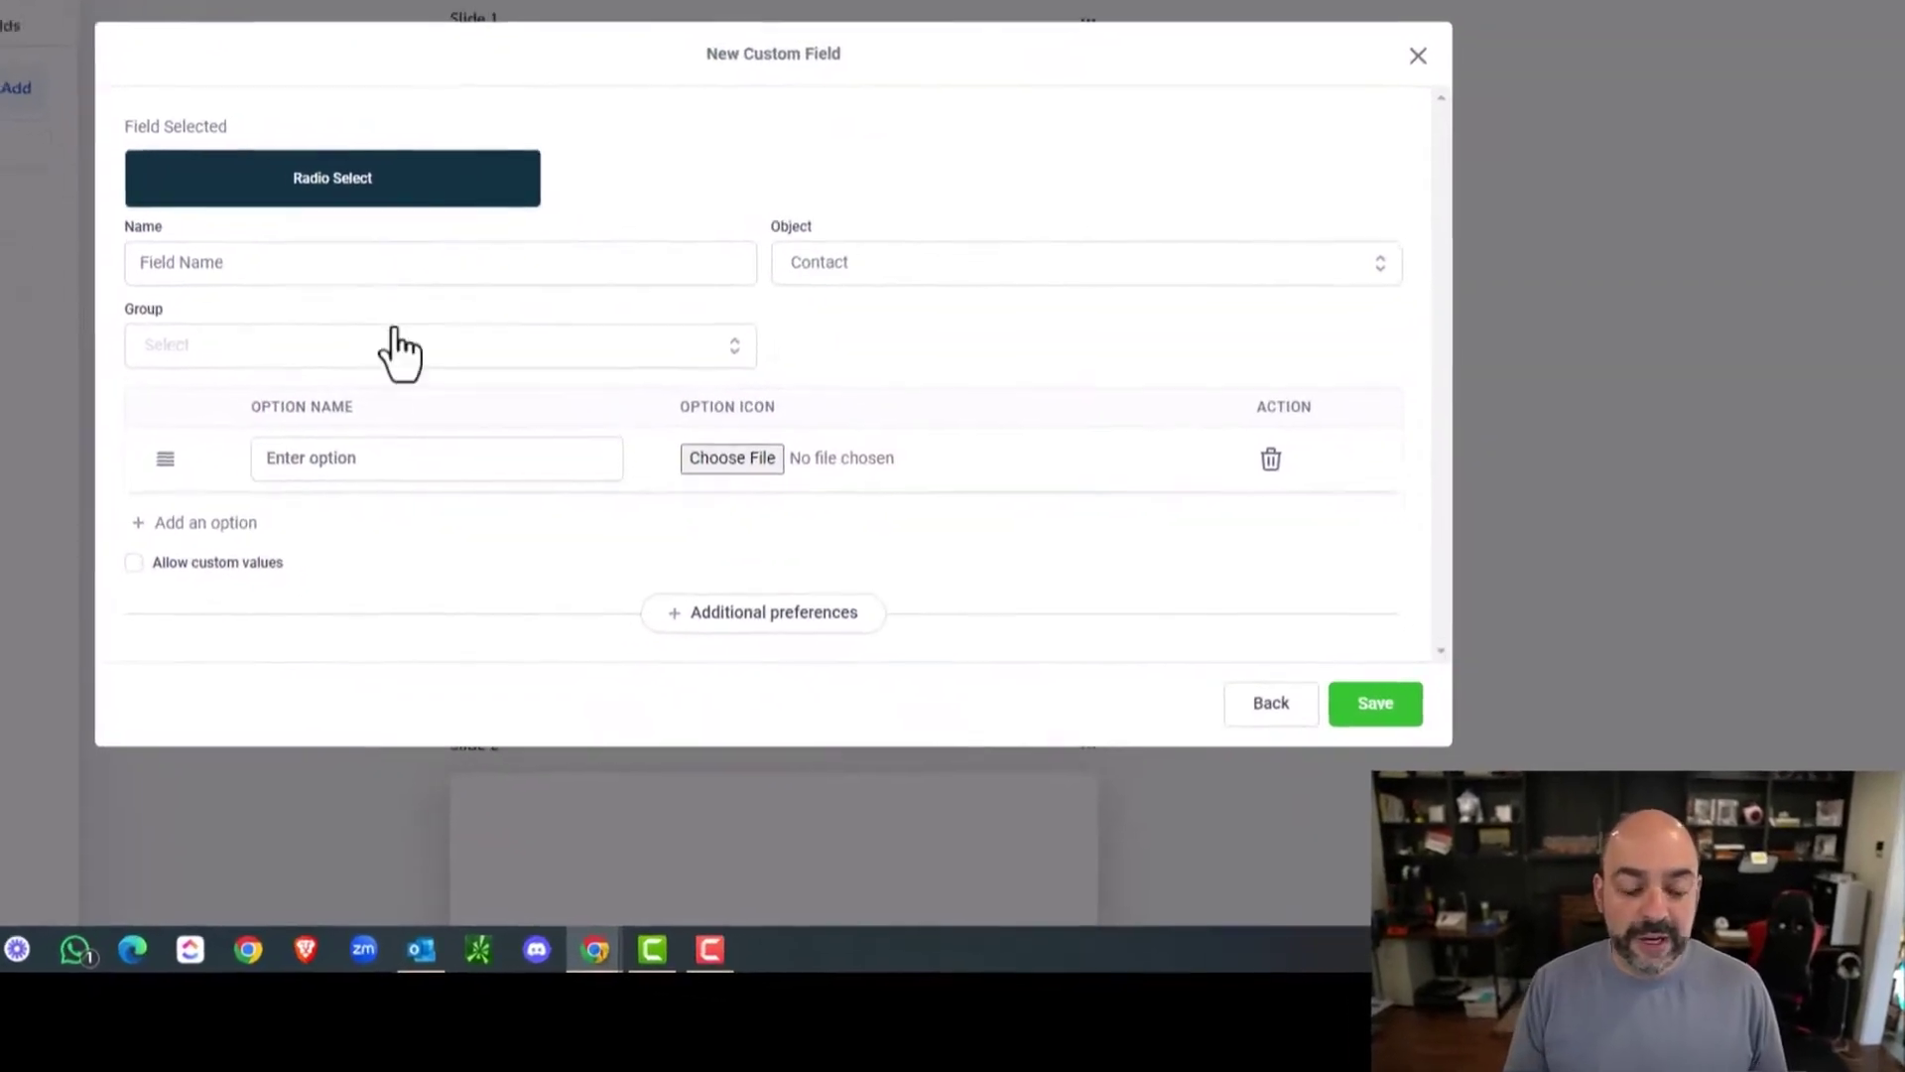
click(636, 391)
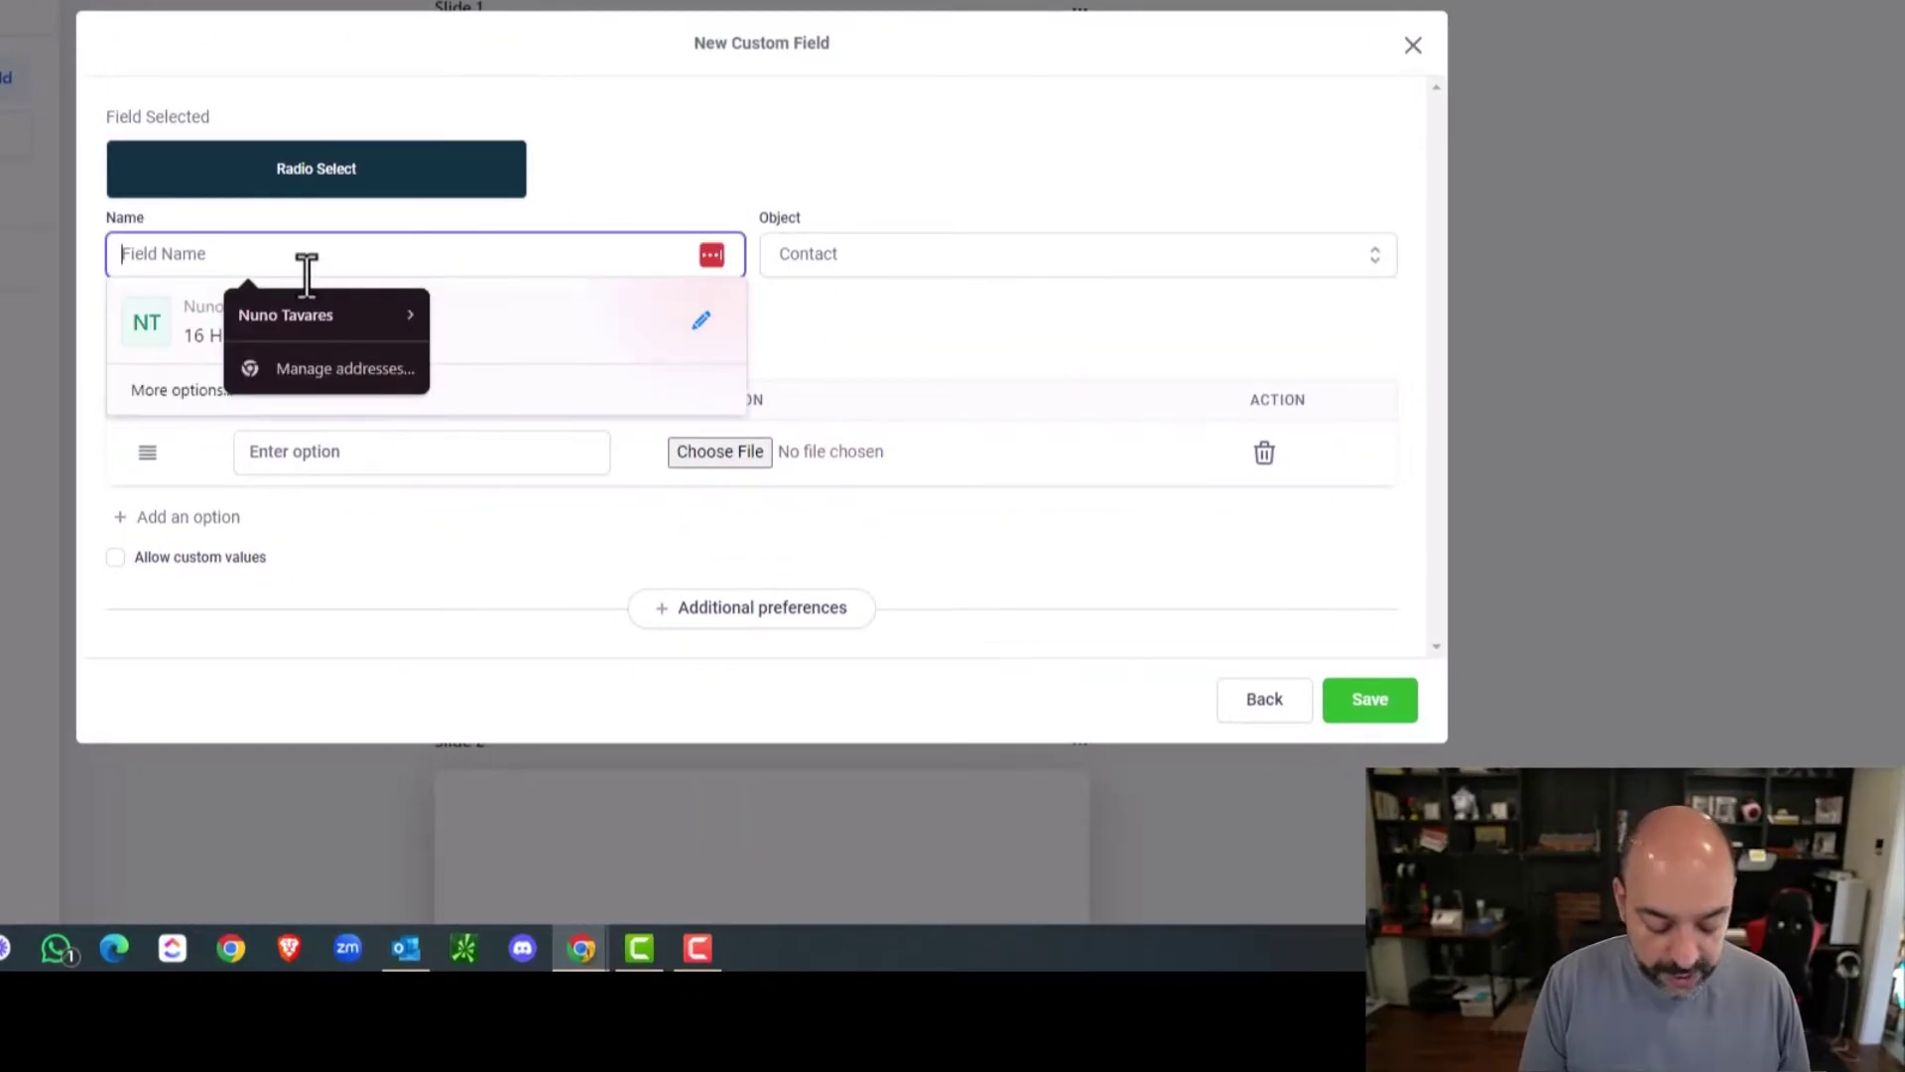
text(What do you f)
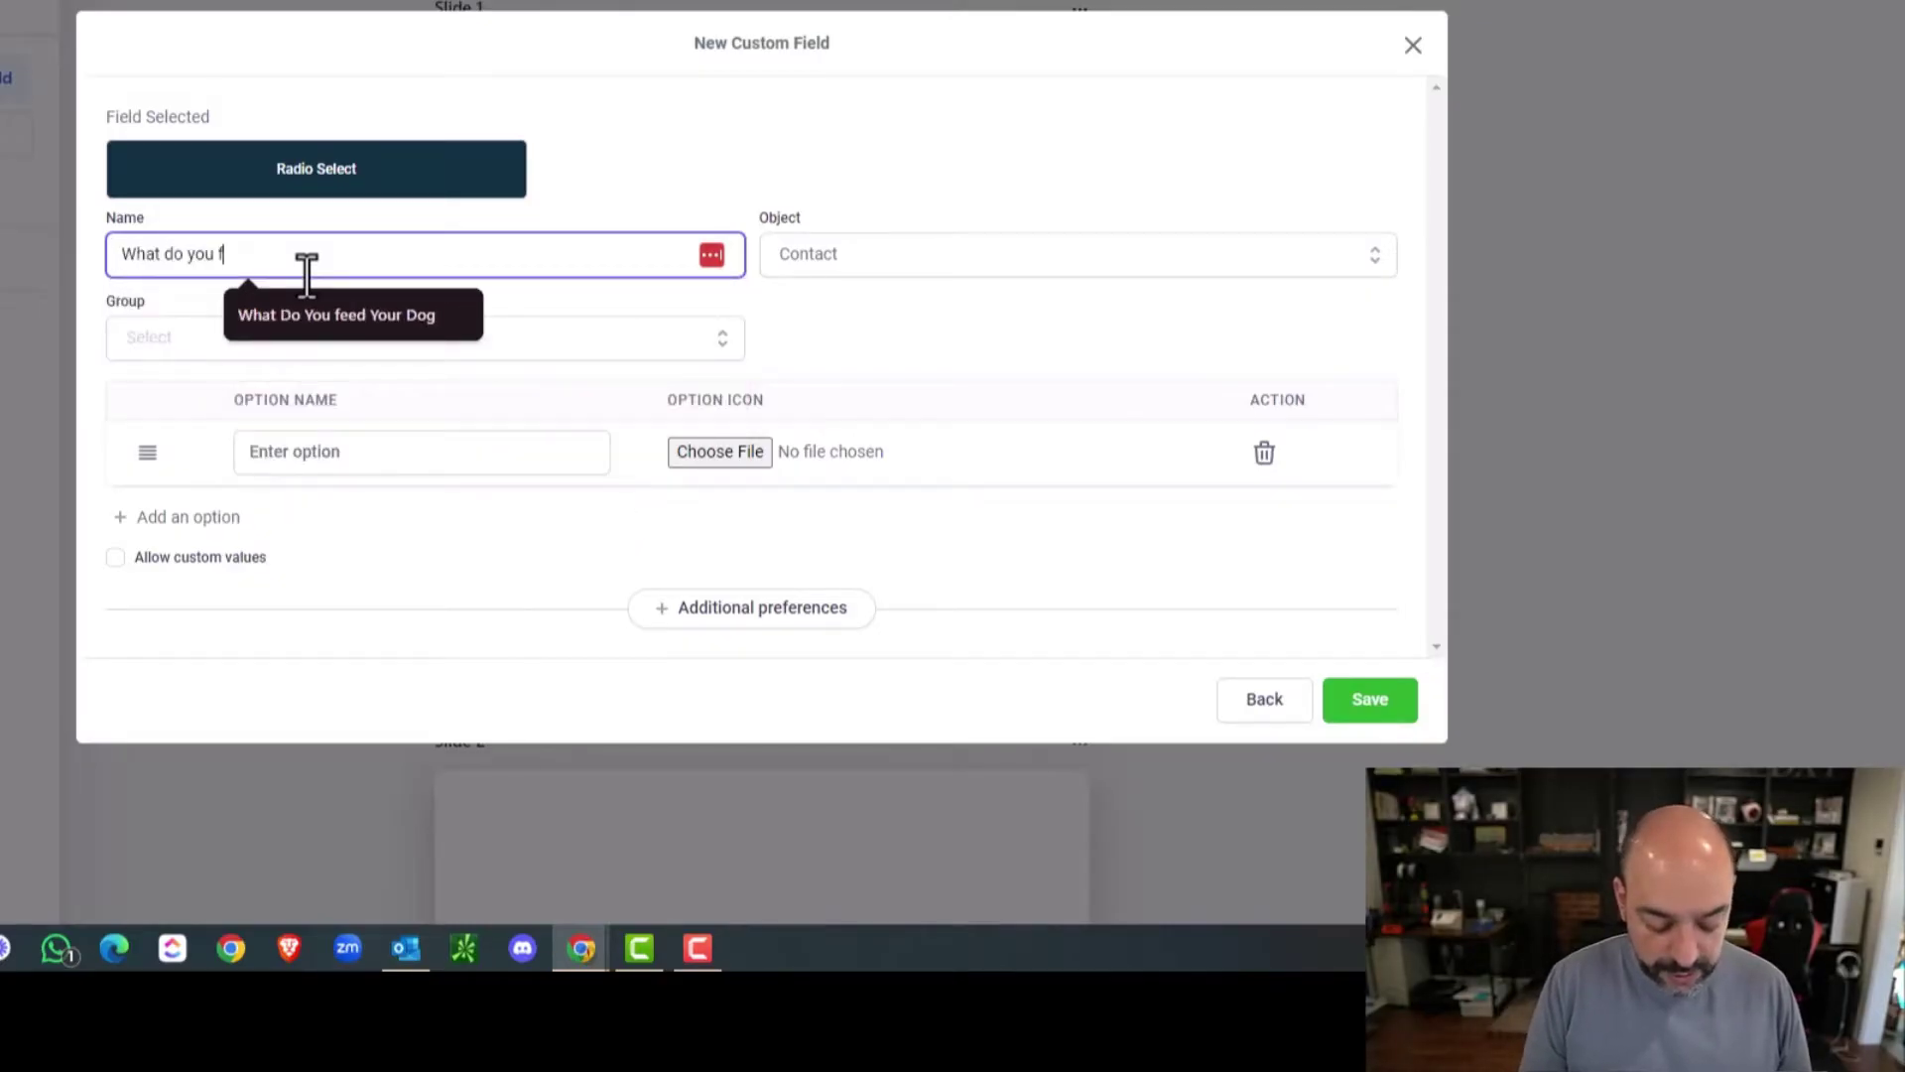
text(eed your dog?)
click(303, 345)
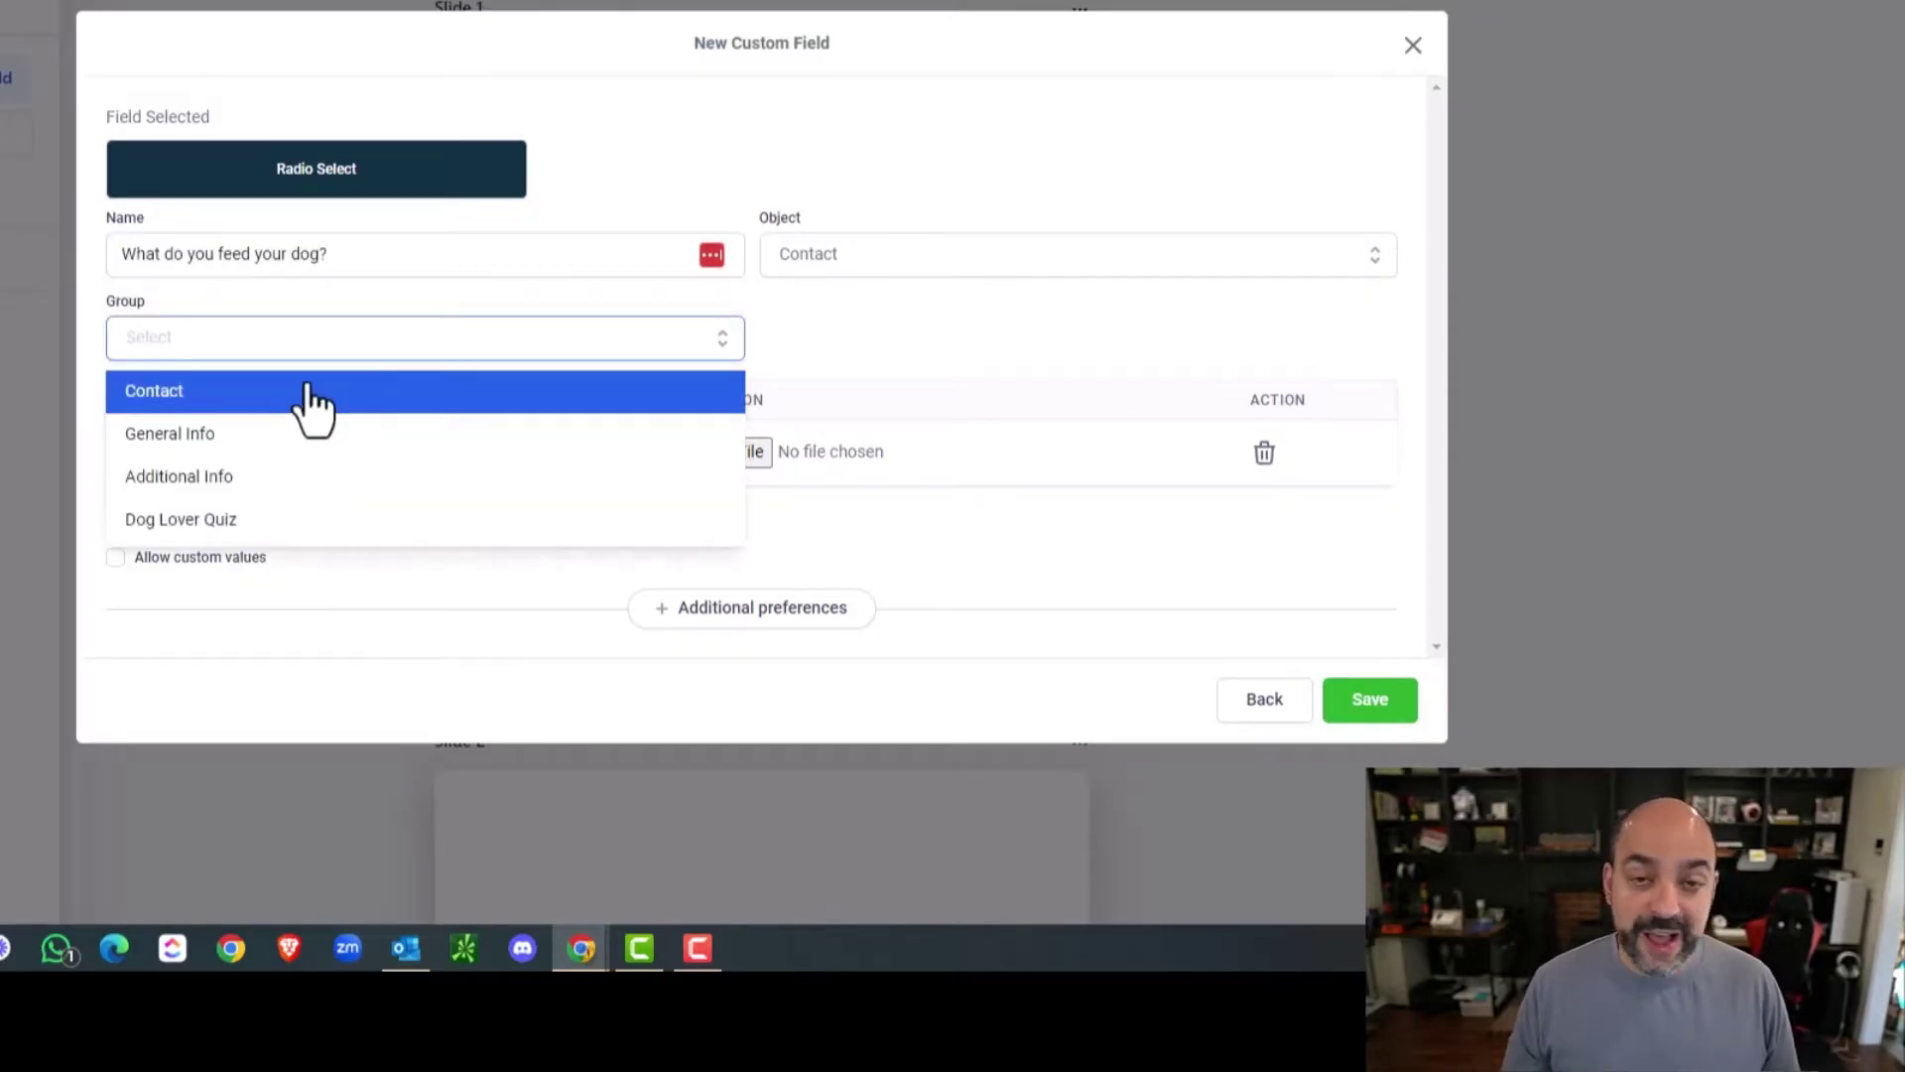
click(355, 532)
Enter "Scraps" and "What ever is on sale" as the first two options of the dog food question.
click(365, 445)
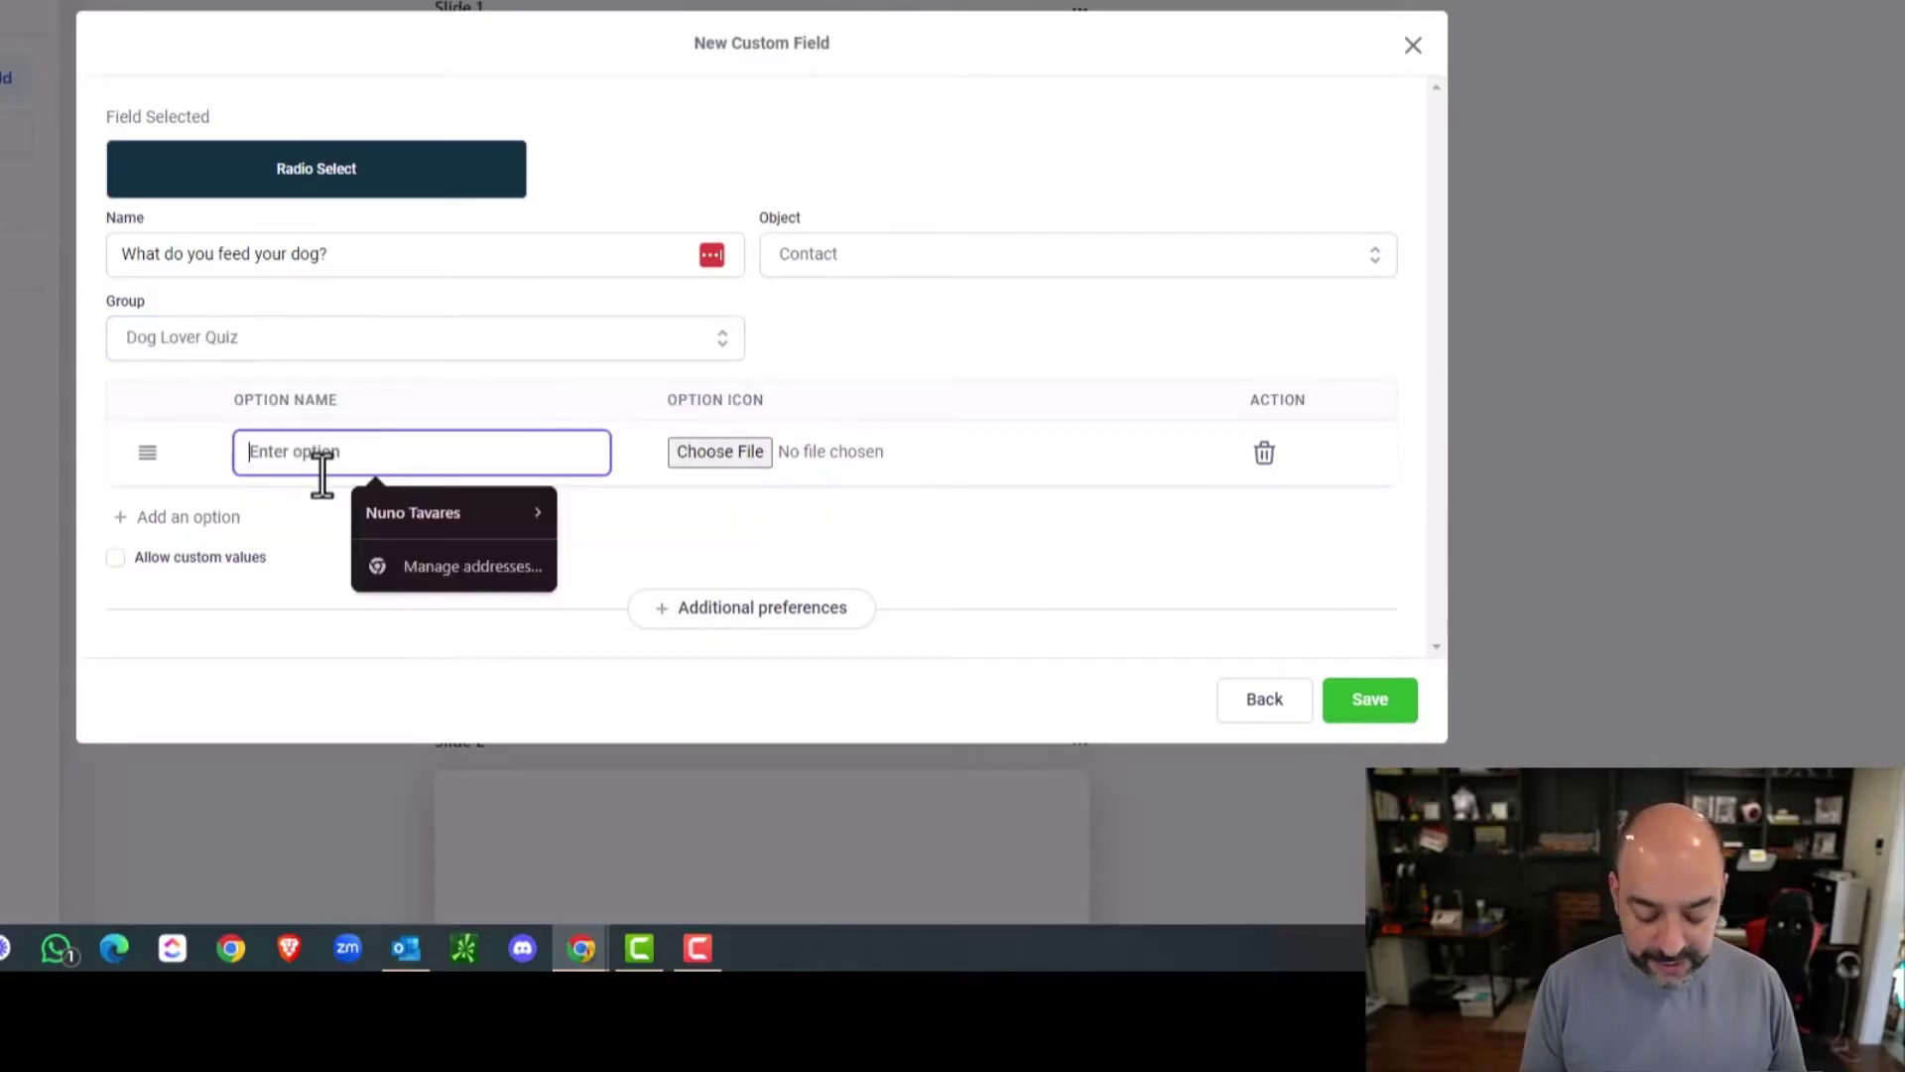
text(Scraps)
click(216, 524)
click(297, 496)
text(Wh)
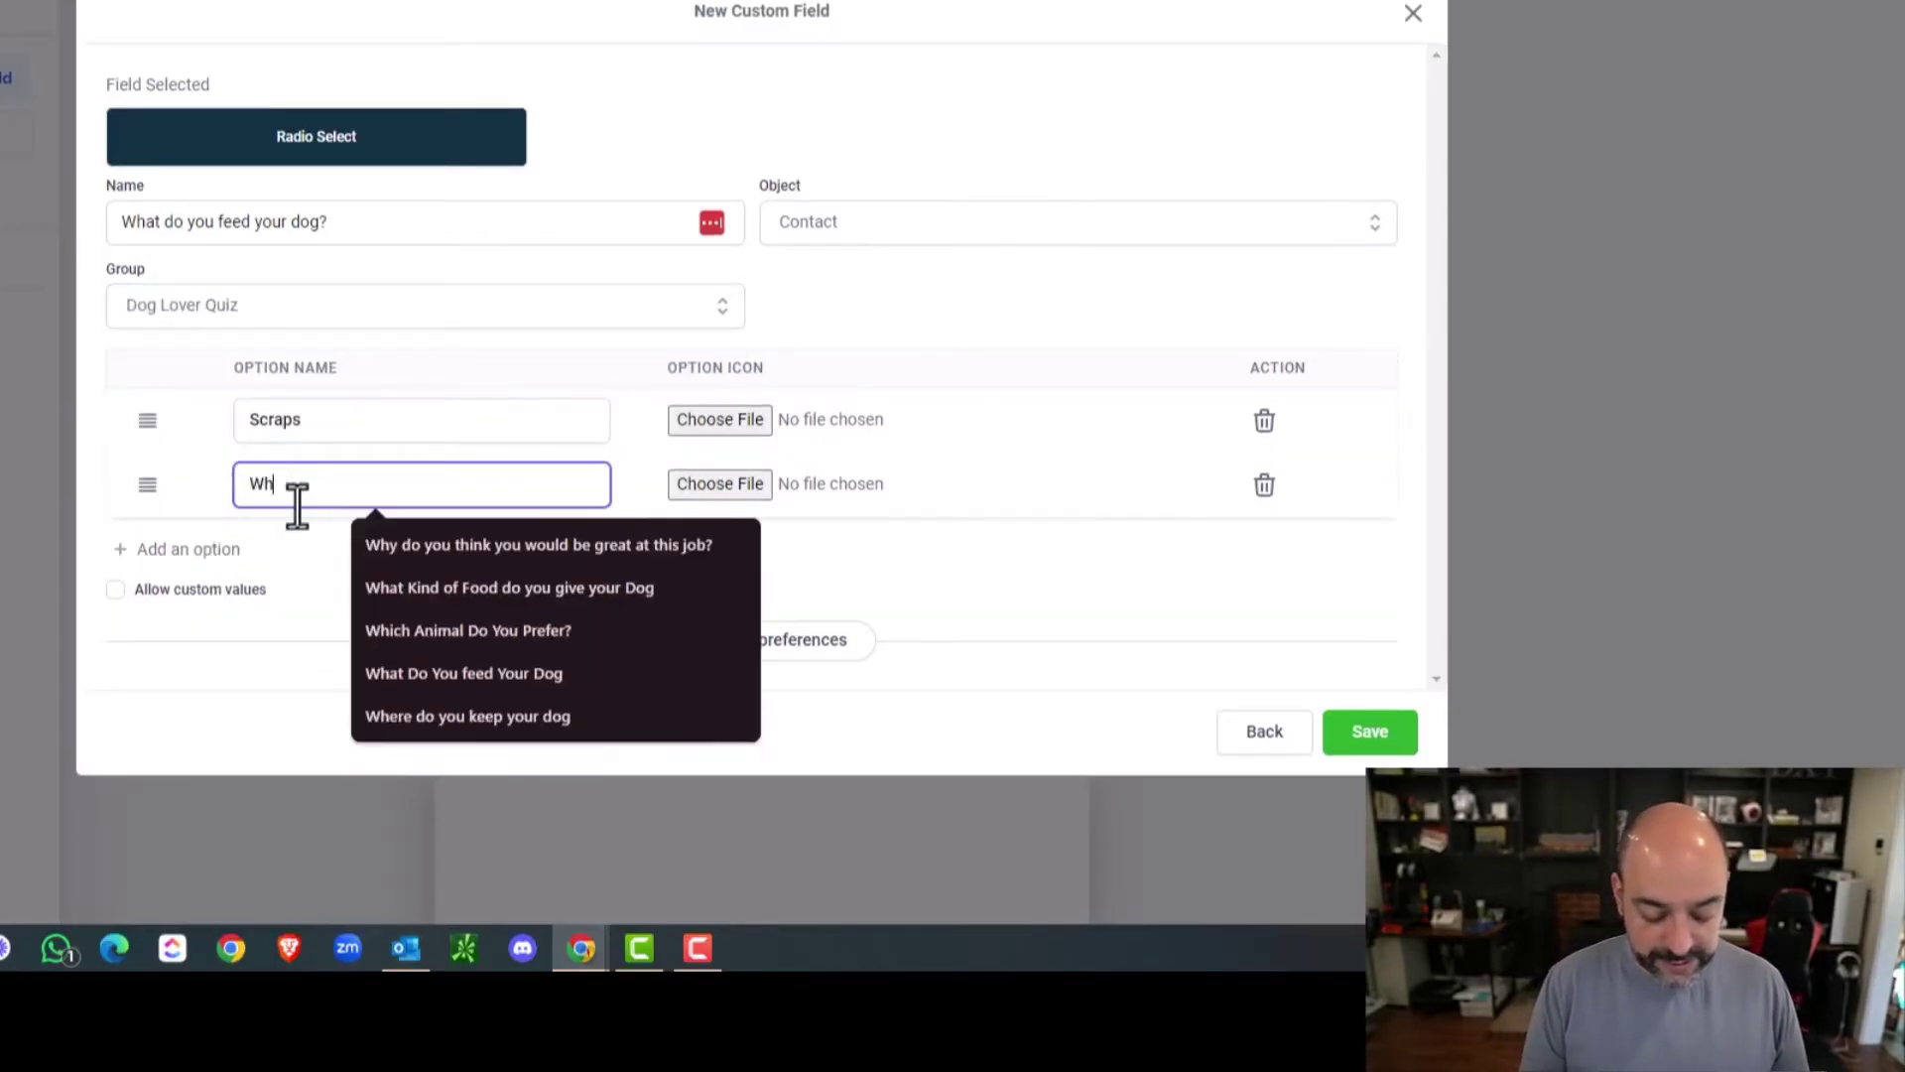
text(at ever is on sale)
Add the options "Wait, you have to feed it" and "Only best for pup", and save the custom field.
click(234, 552)
click(284, 546)
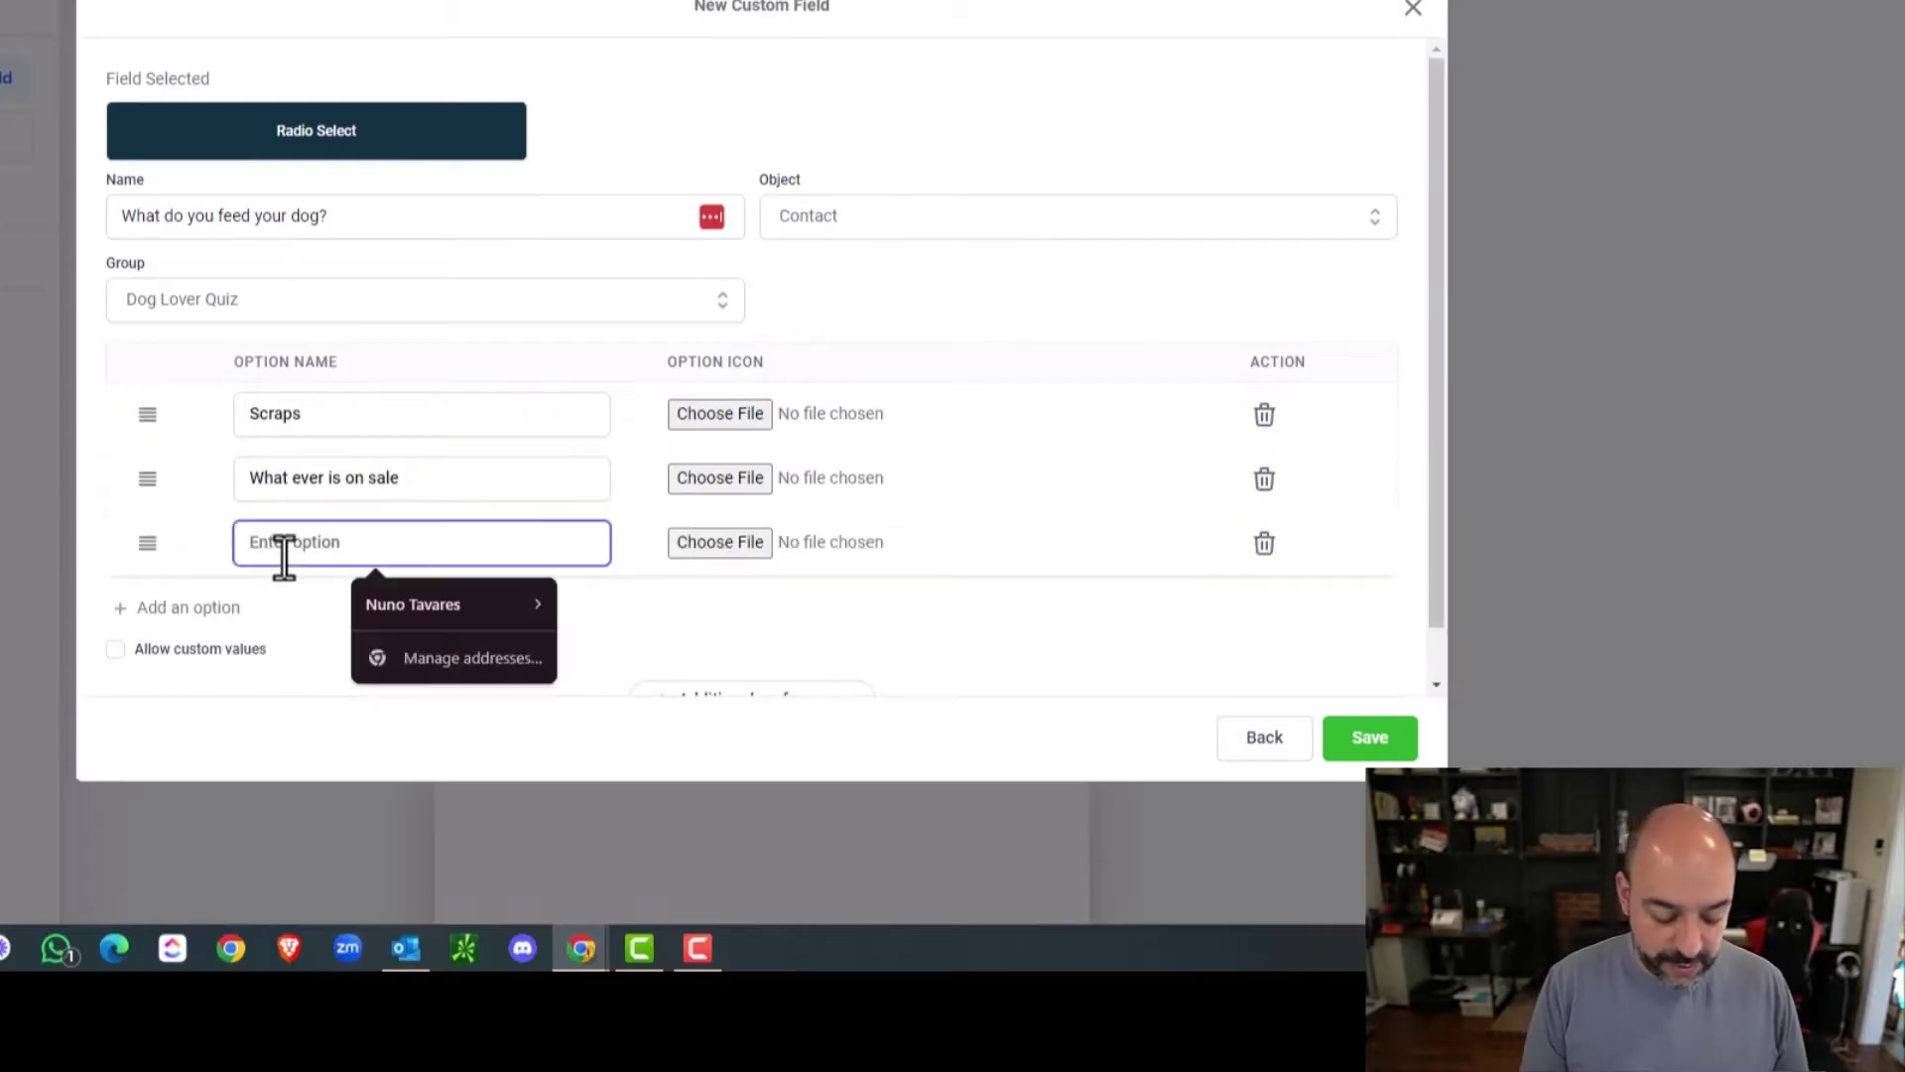
text(Wat you have to feed it)
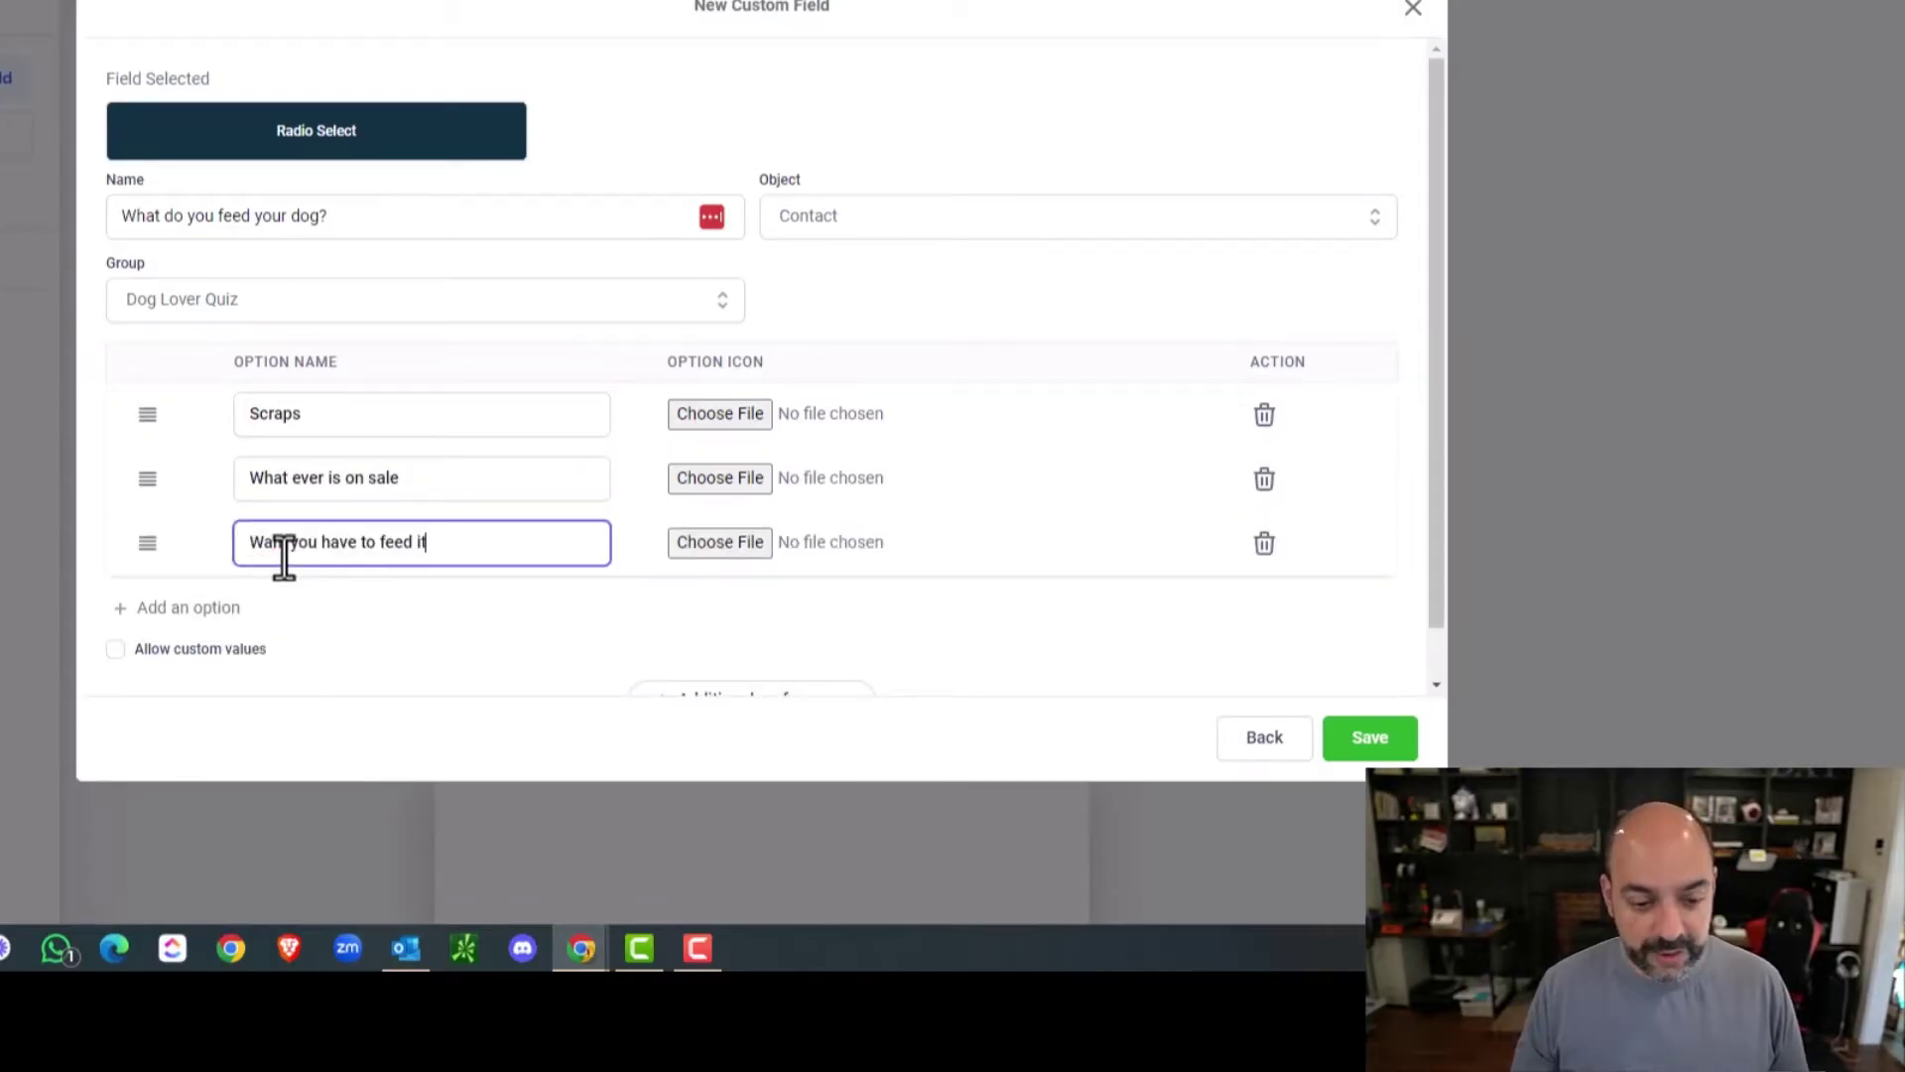
click(129, 608)
click(268, 608)
text(Only)
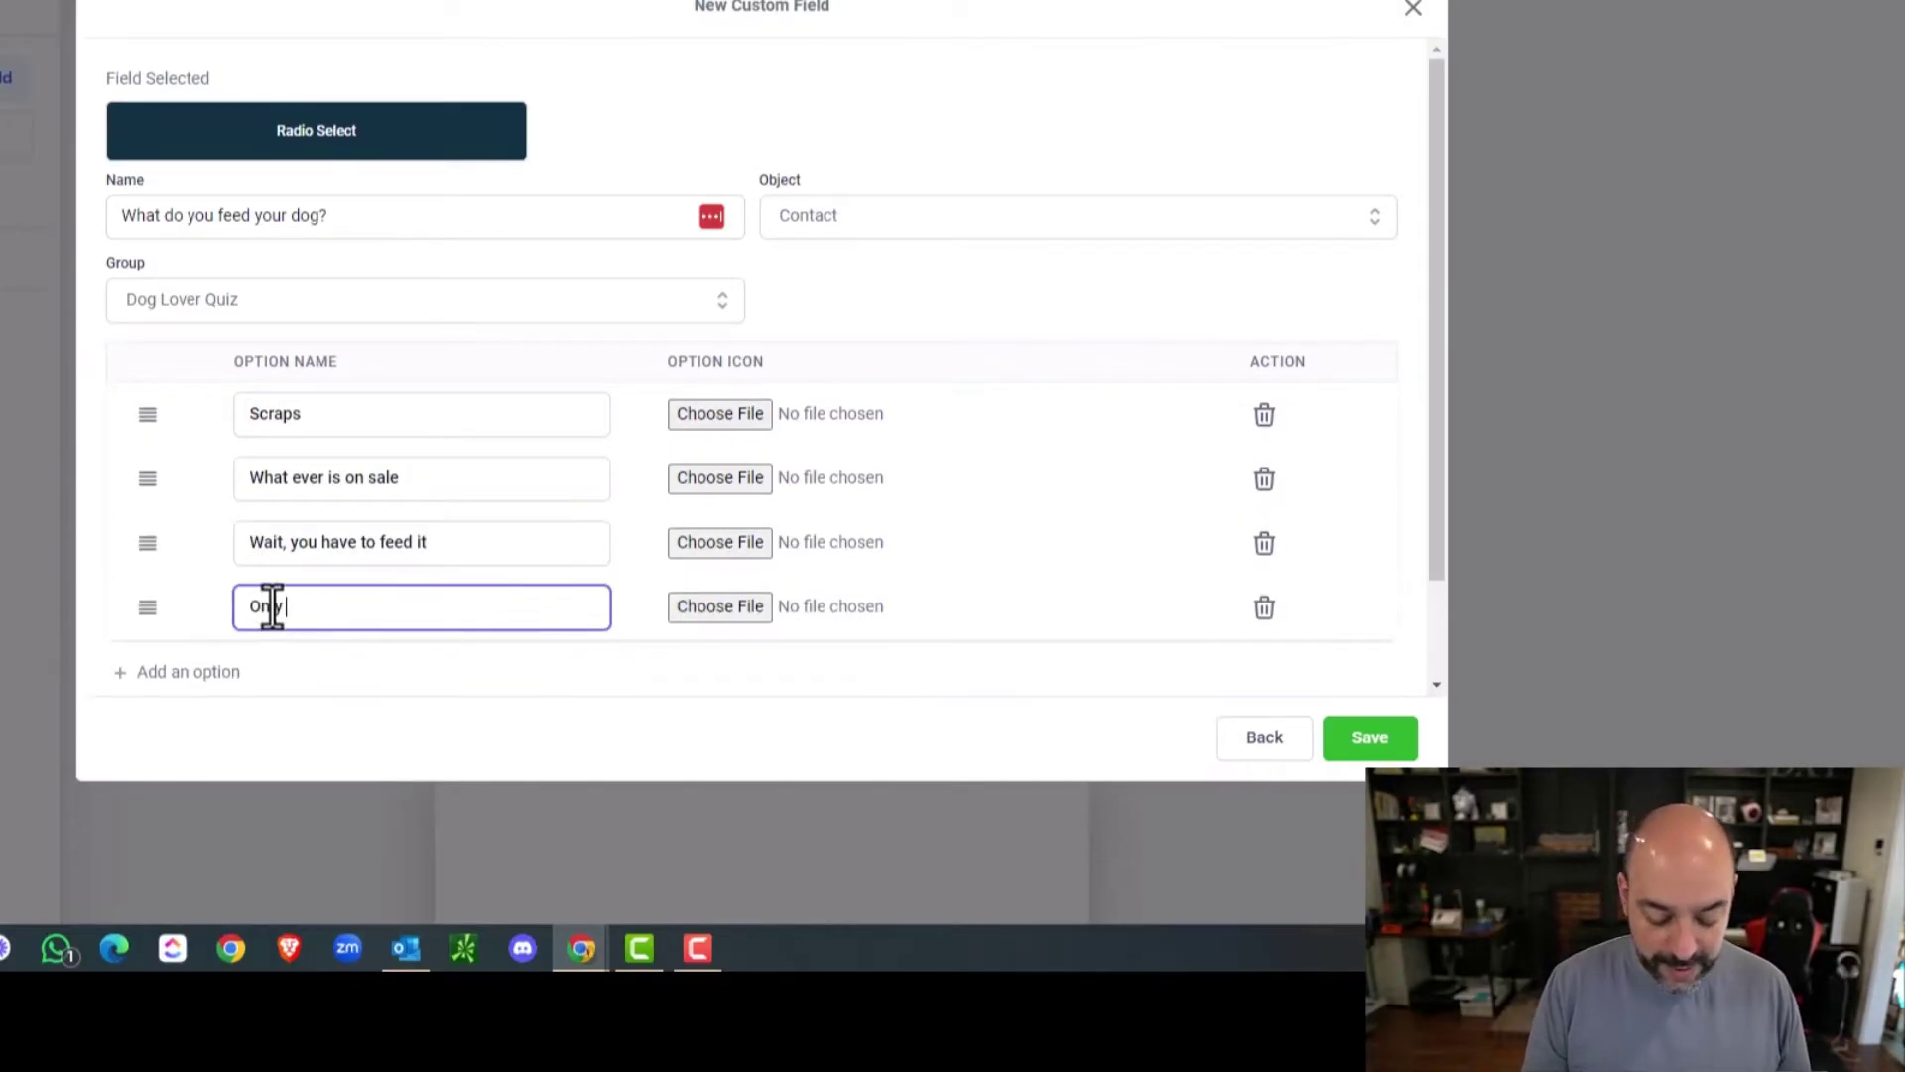
text( best for pup)
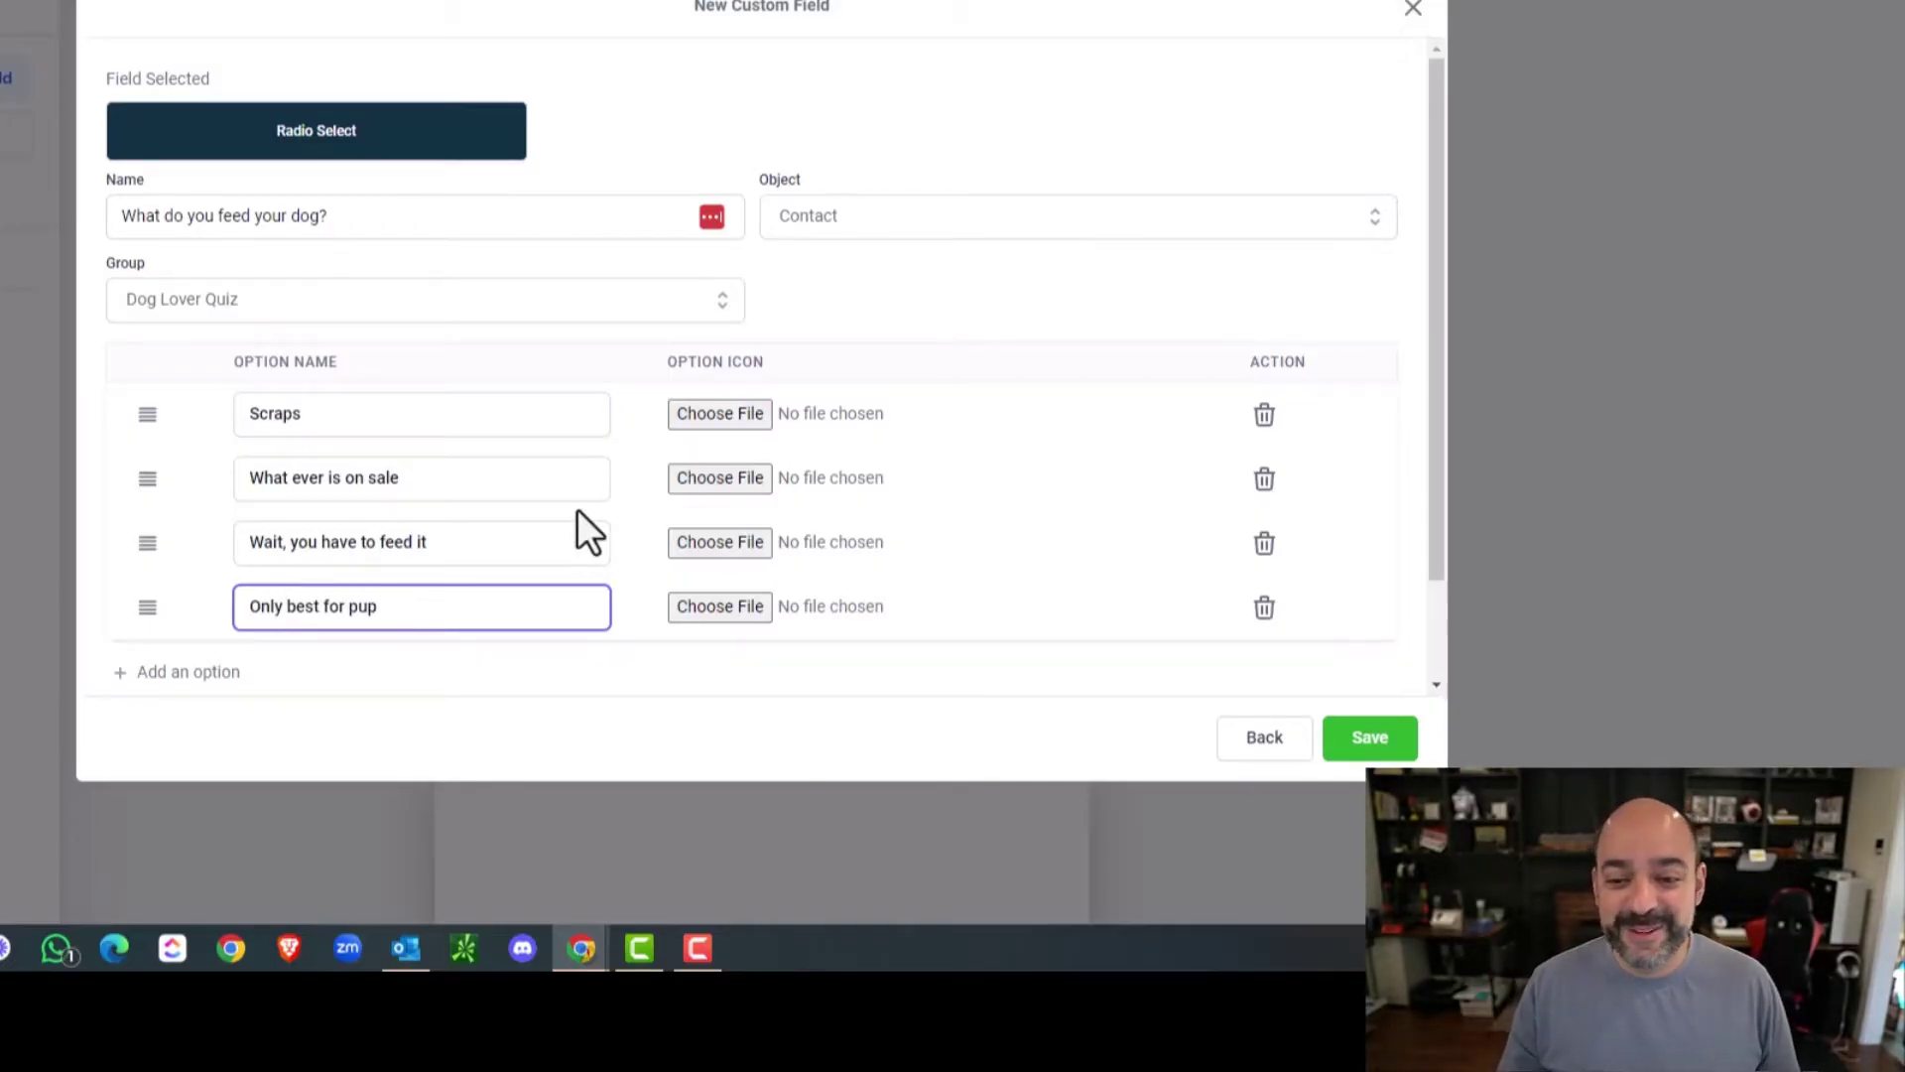
click(1384, 737)
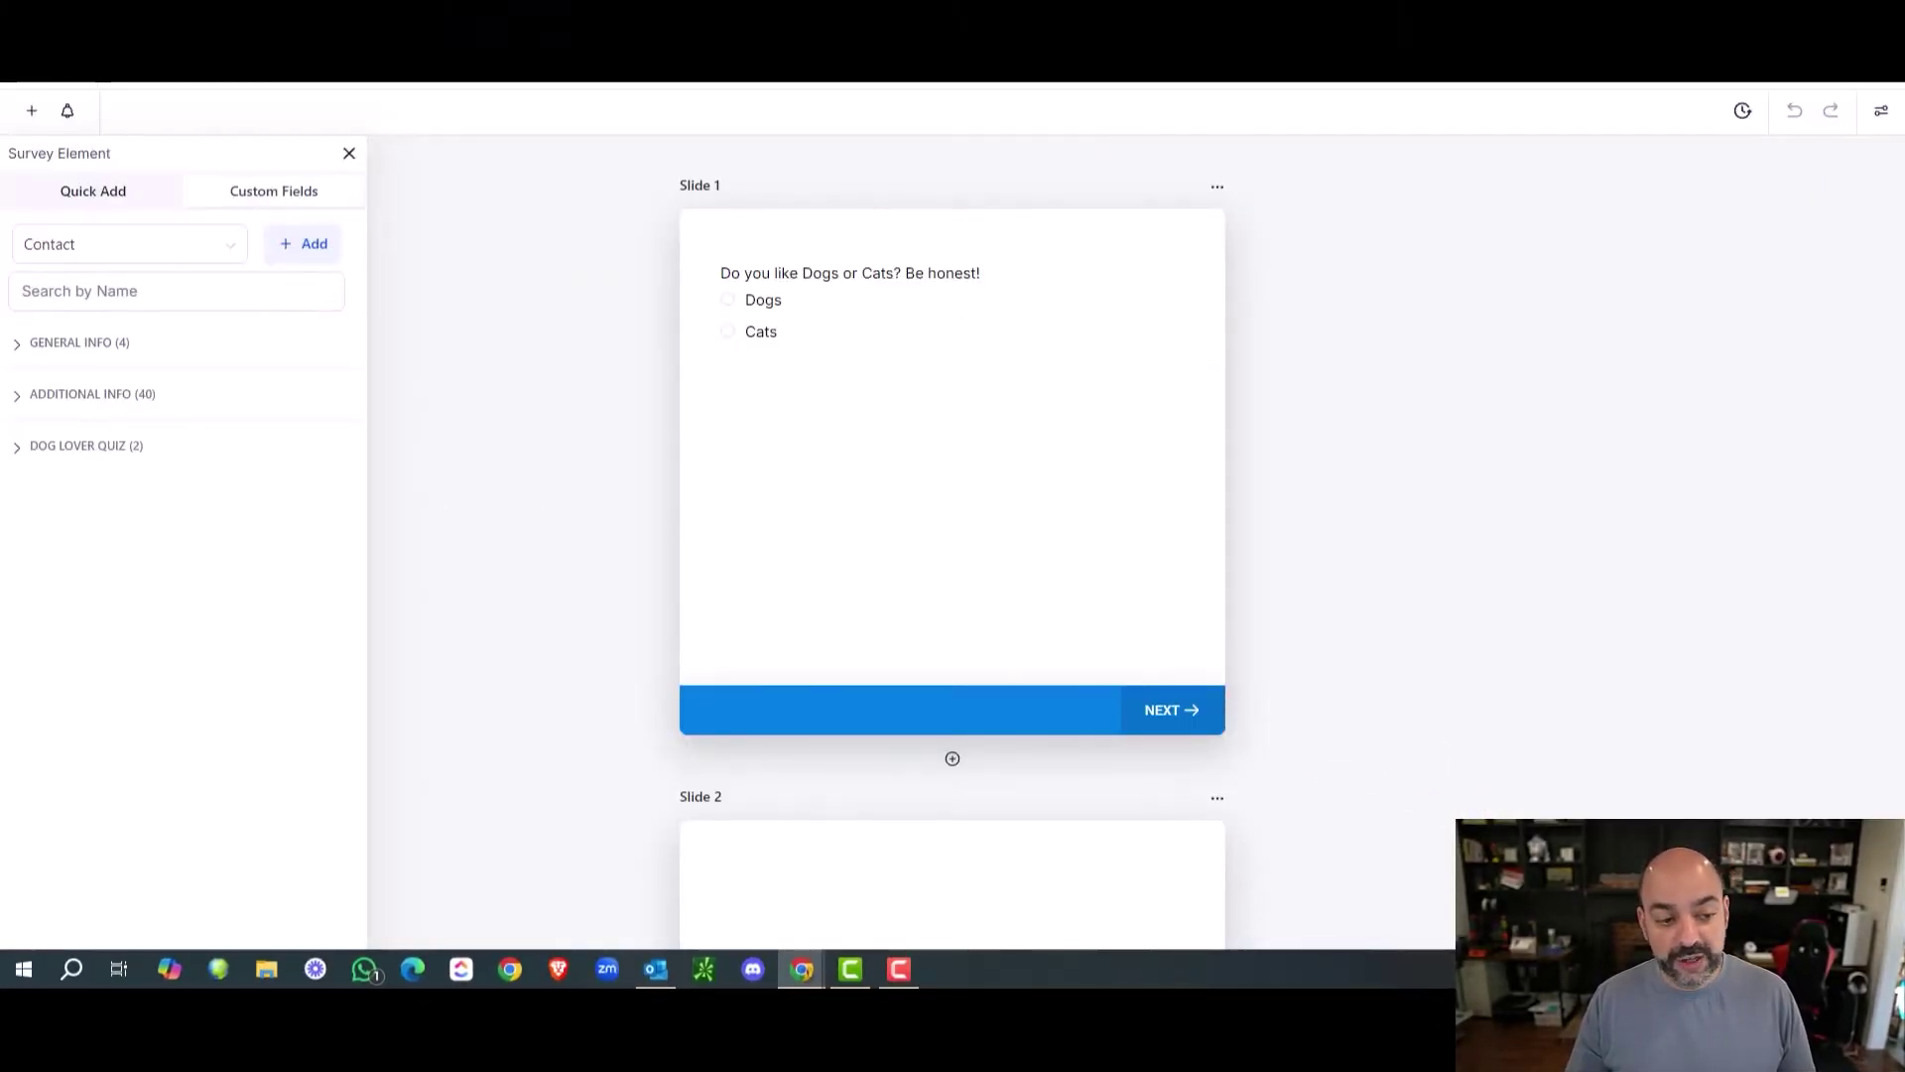
Place "What do you feed your dog?" from the Dog Lover Quiz fields on Slide 2 and add another slide below it.
click(121, 456)
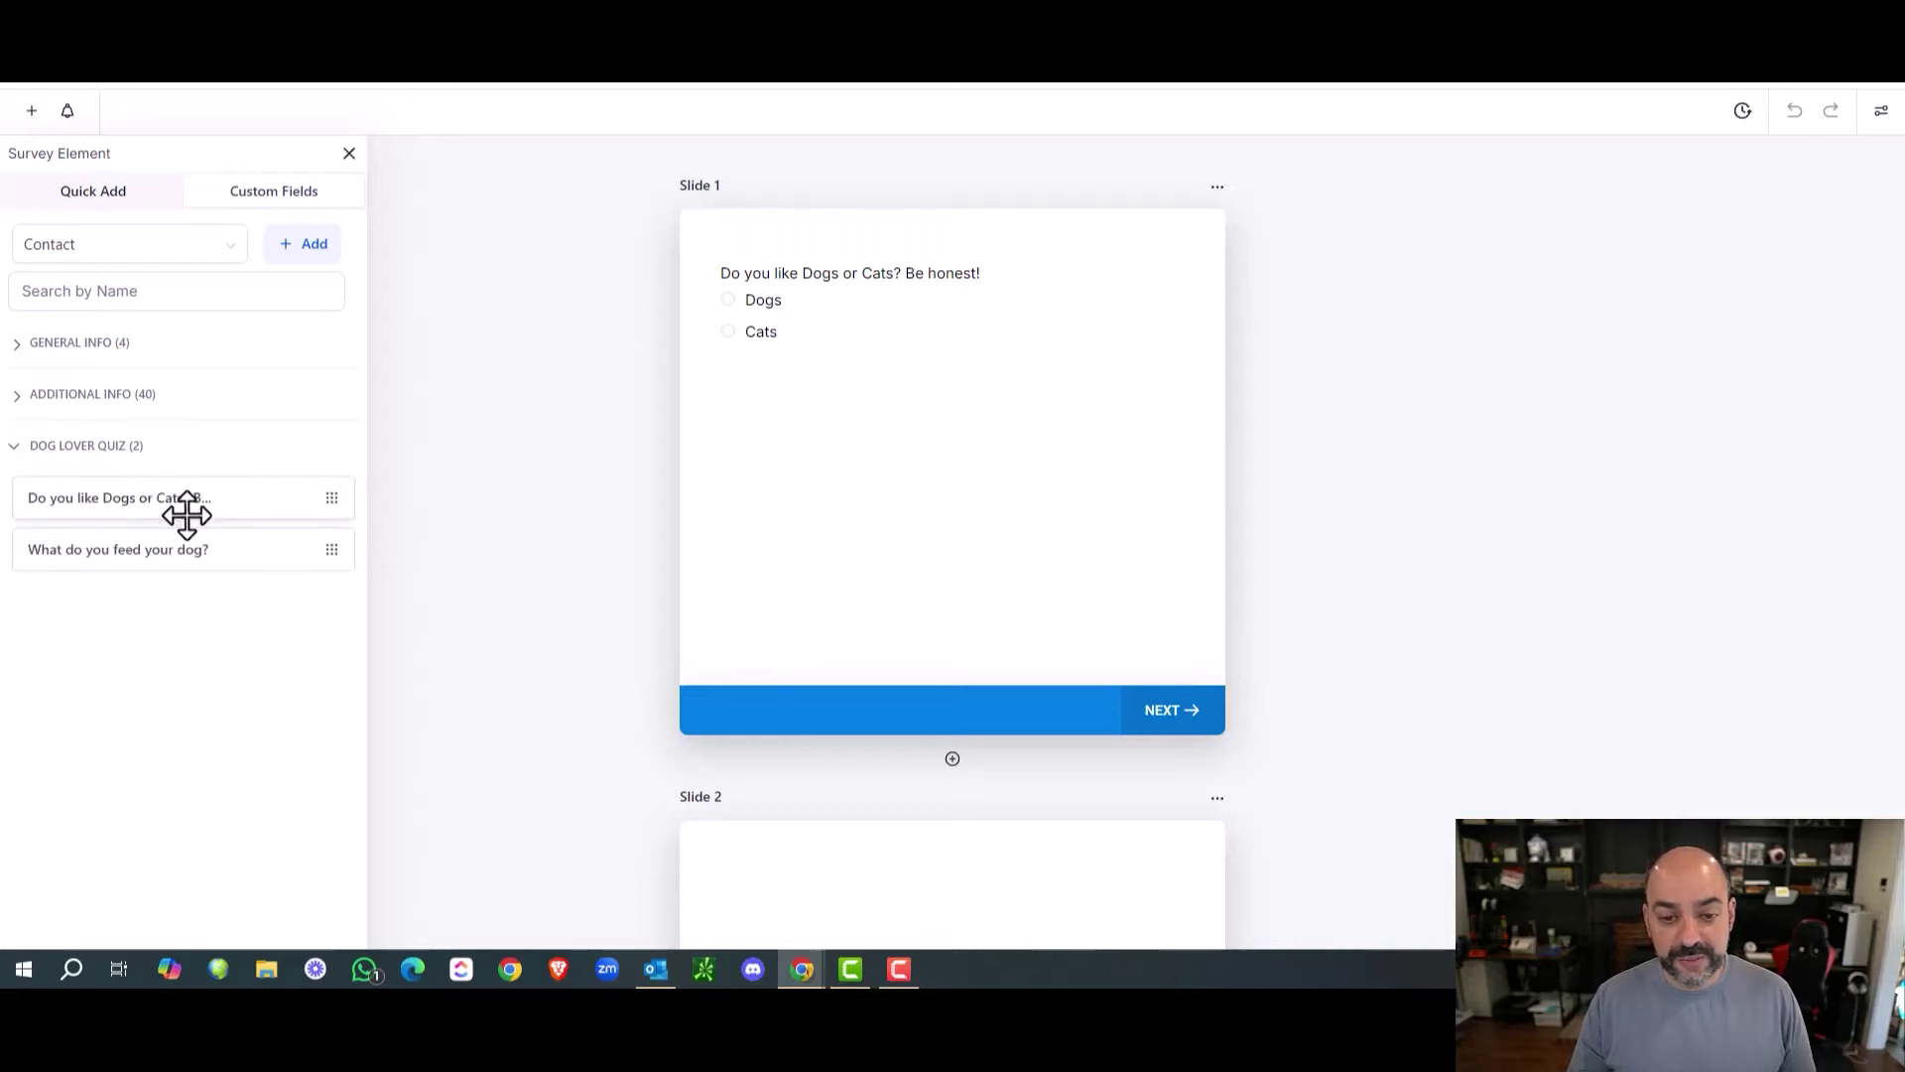
scroll(610, 627, down, 5)
drag(191, 552, 1004, 452)
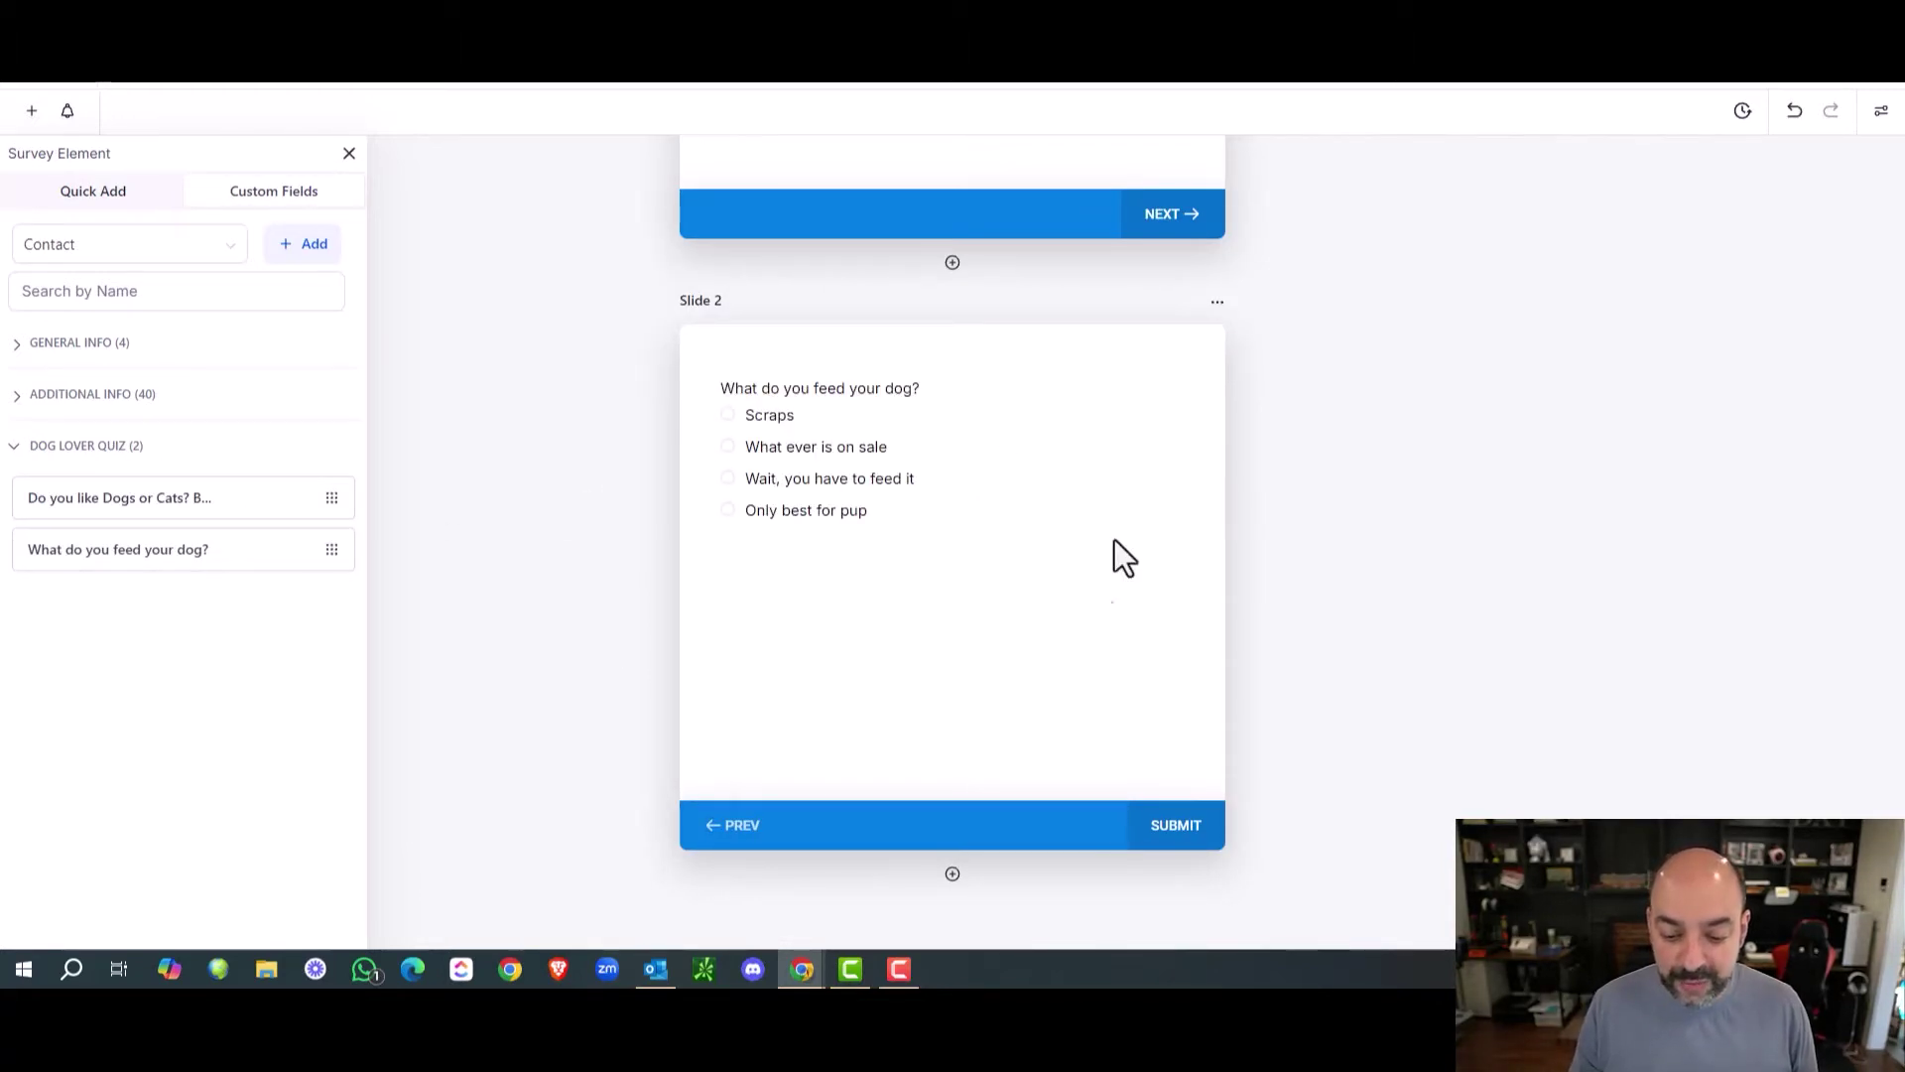
click(954, 874)
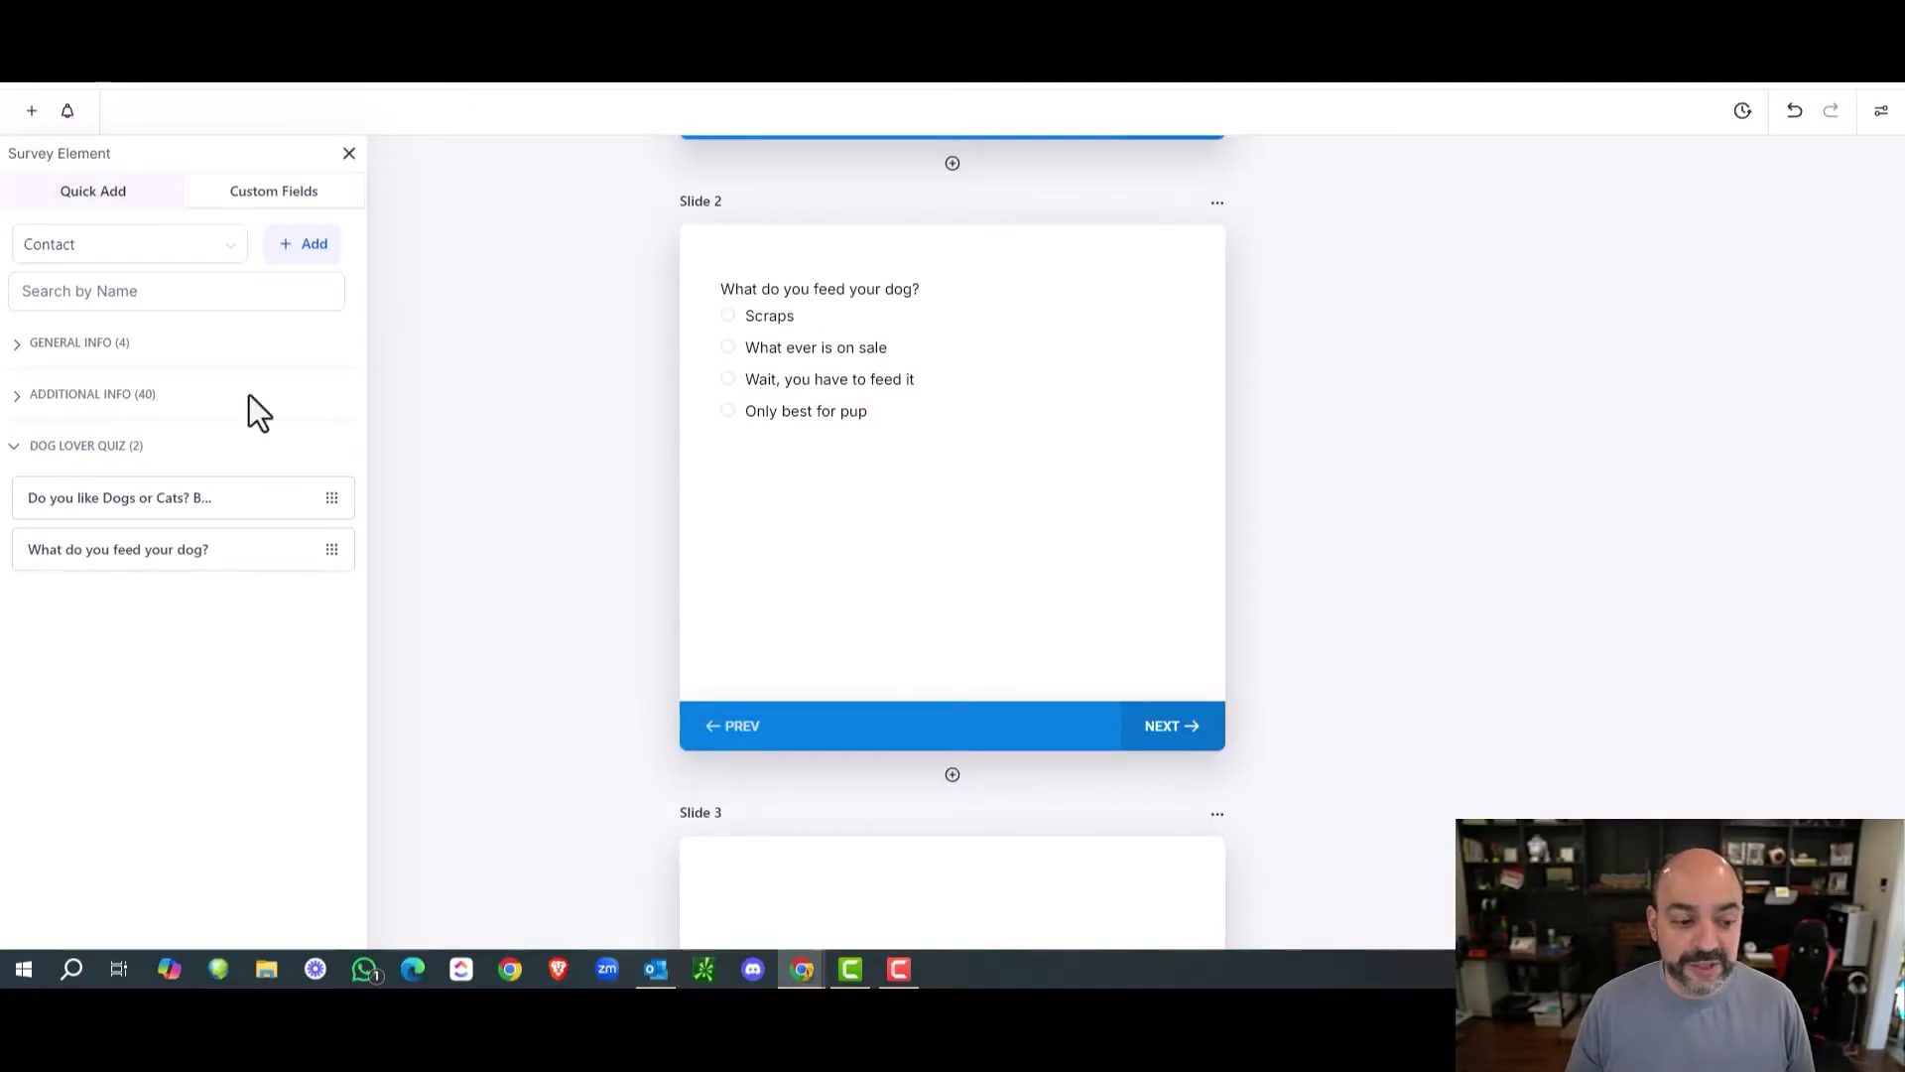
Set up another Radio Select custom field named "Do you let your dog have toys" in the Dog Lover Quiz group.
click(310, 248)
click(776, 521)
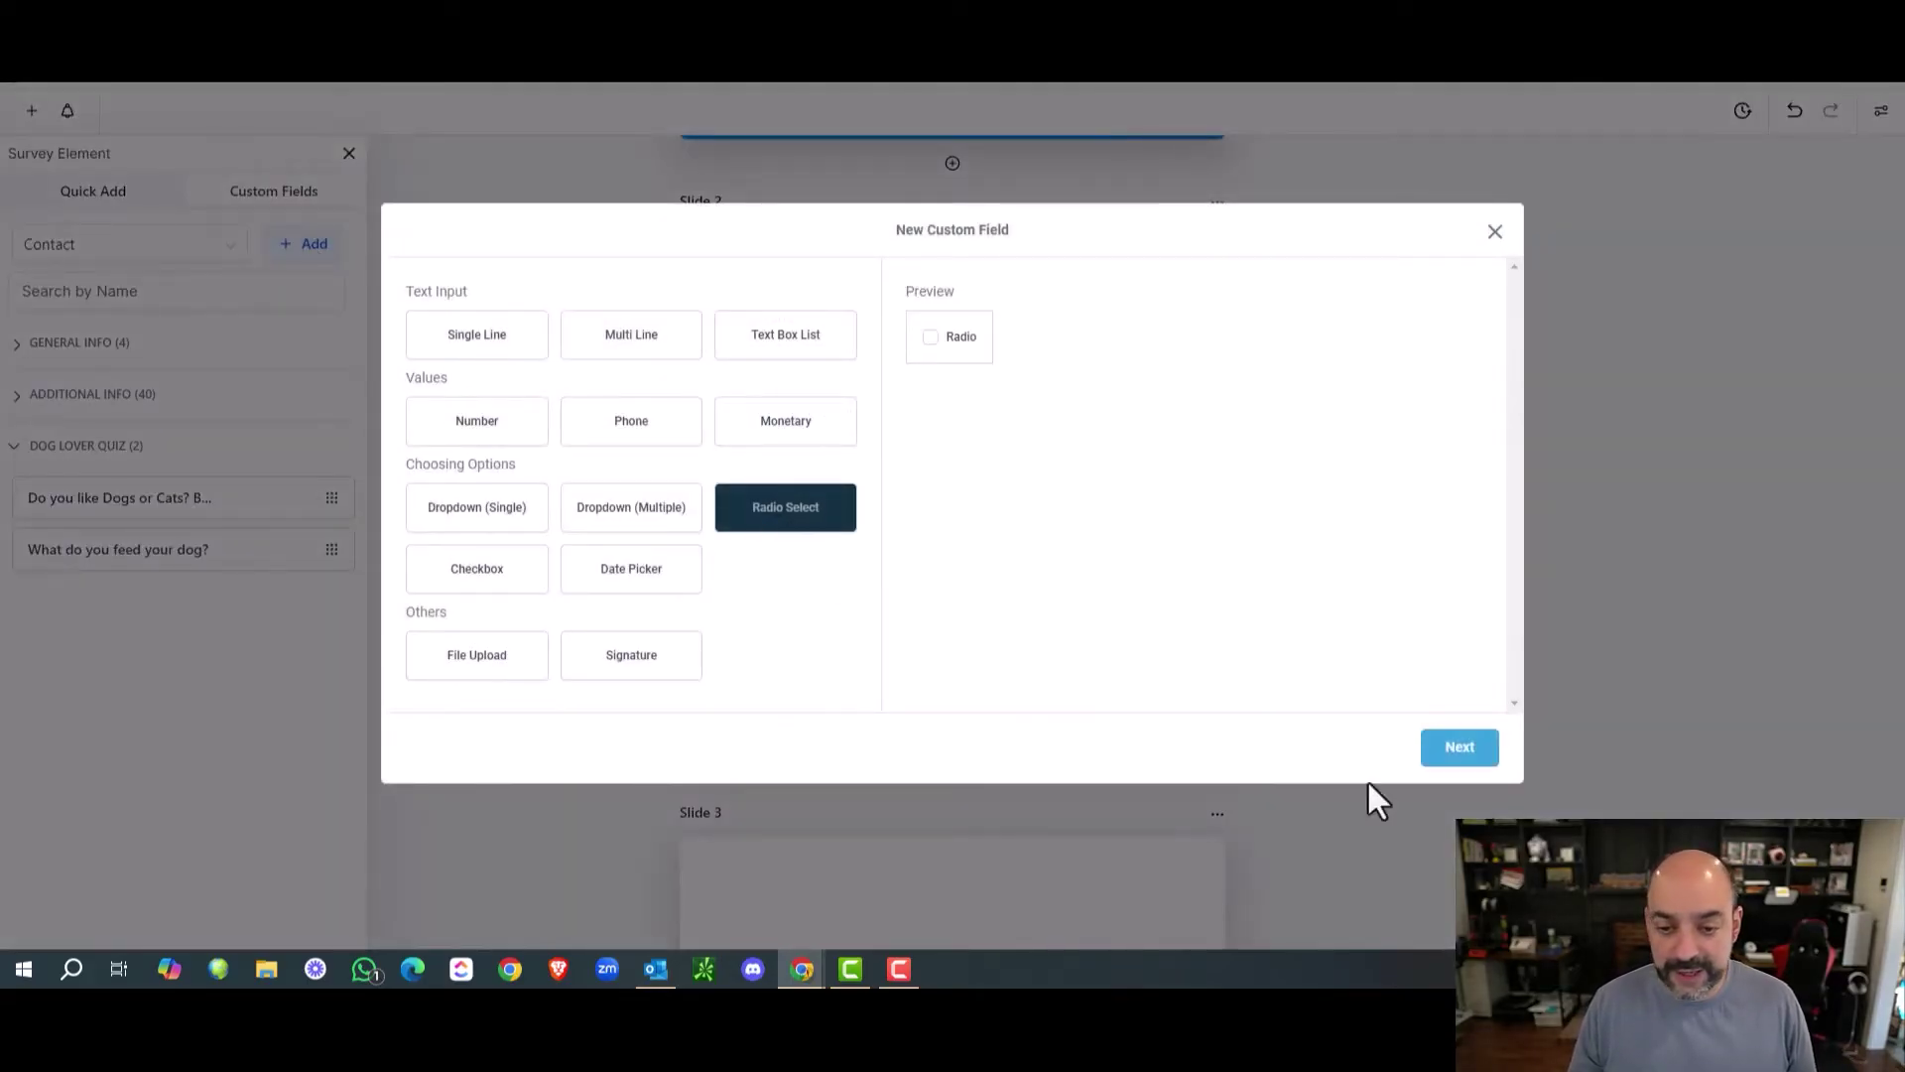
click(1478, 764)
click(646, 389)
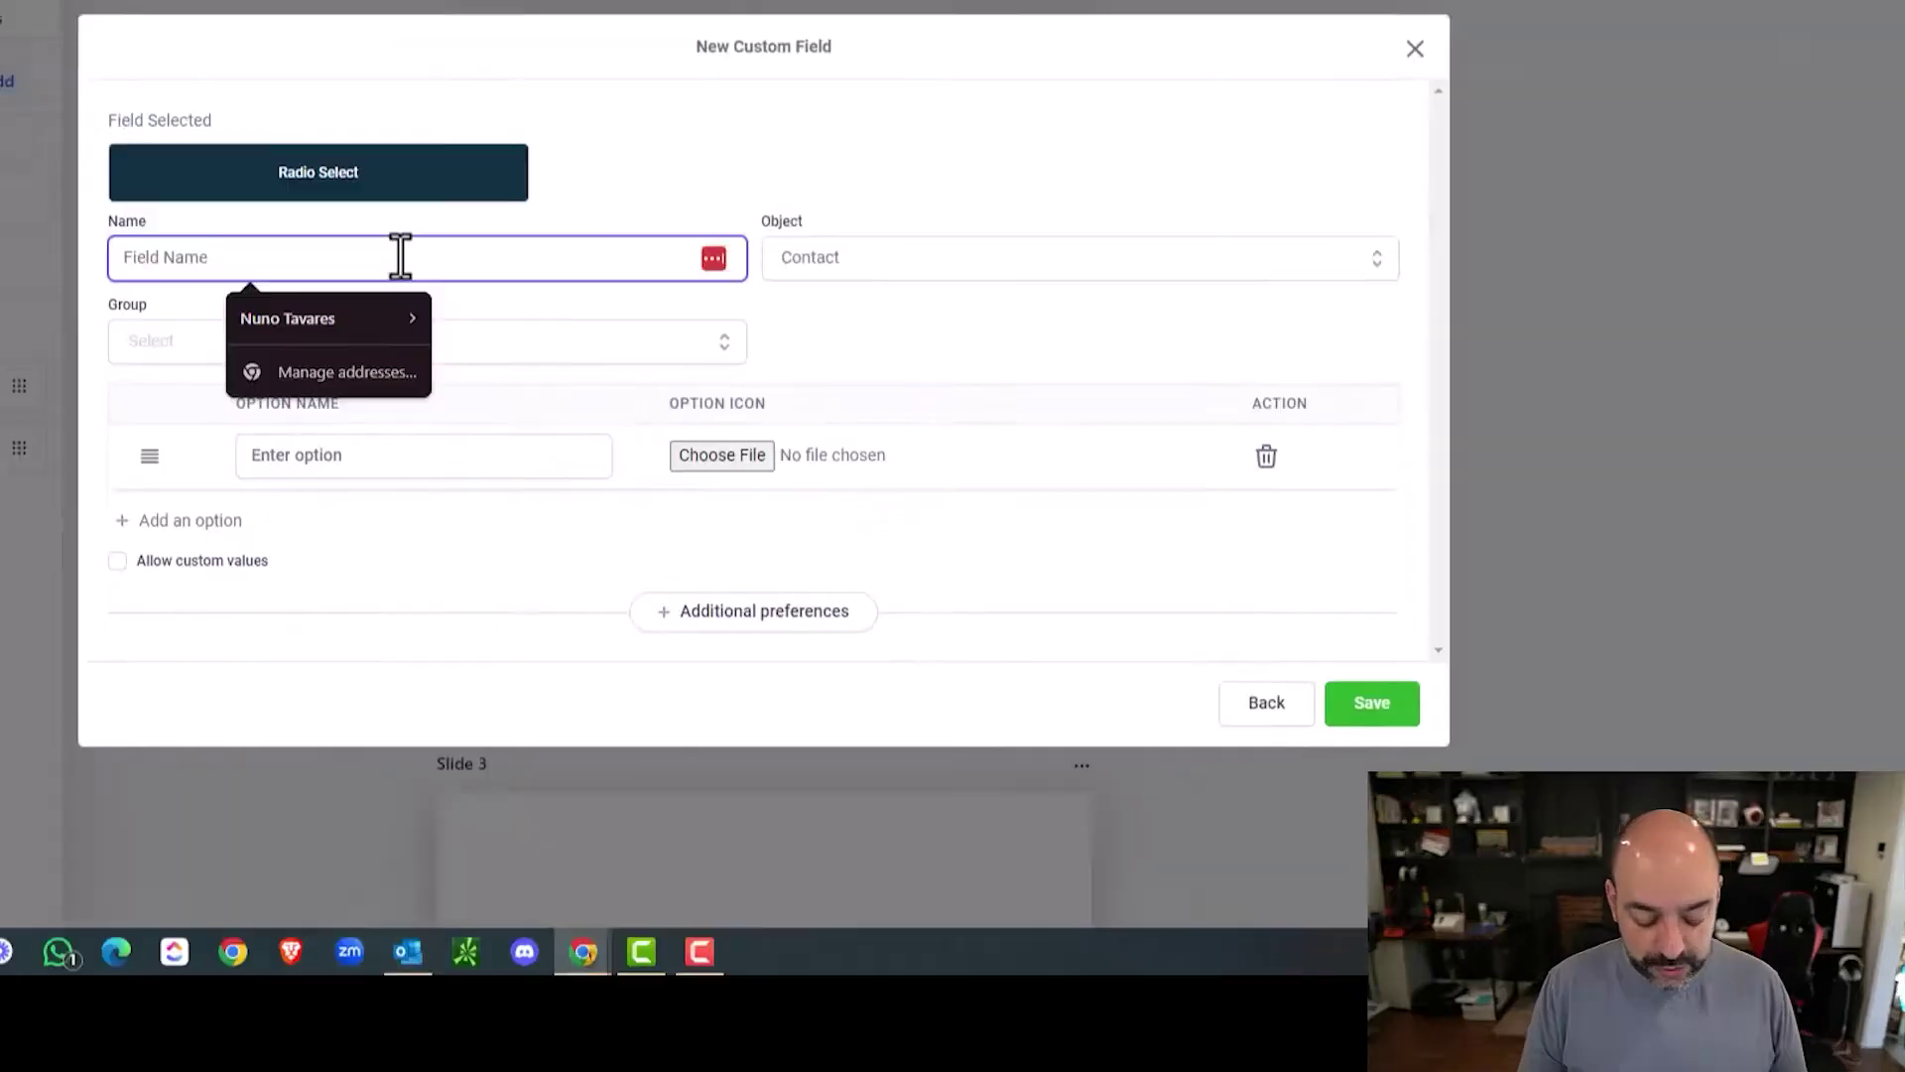
text(Do you)
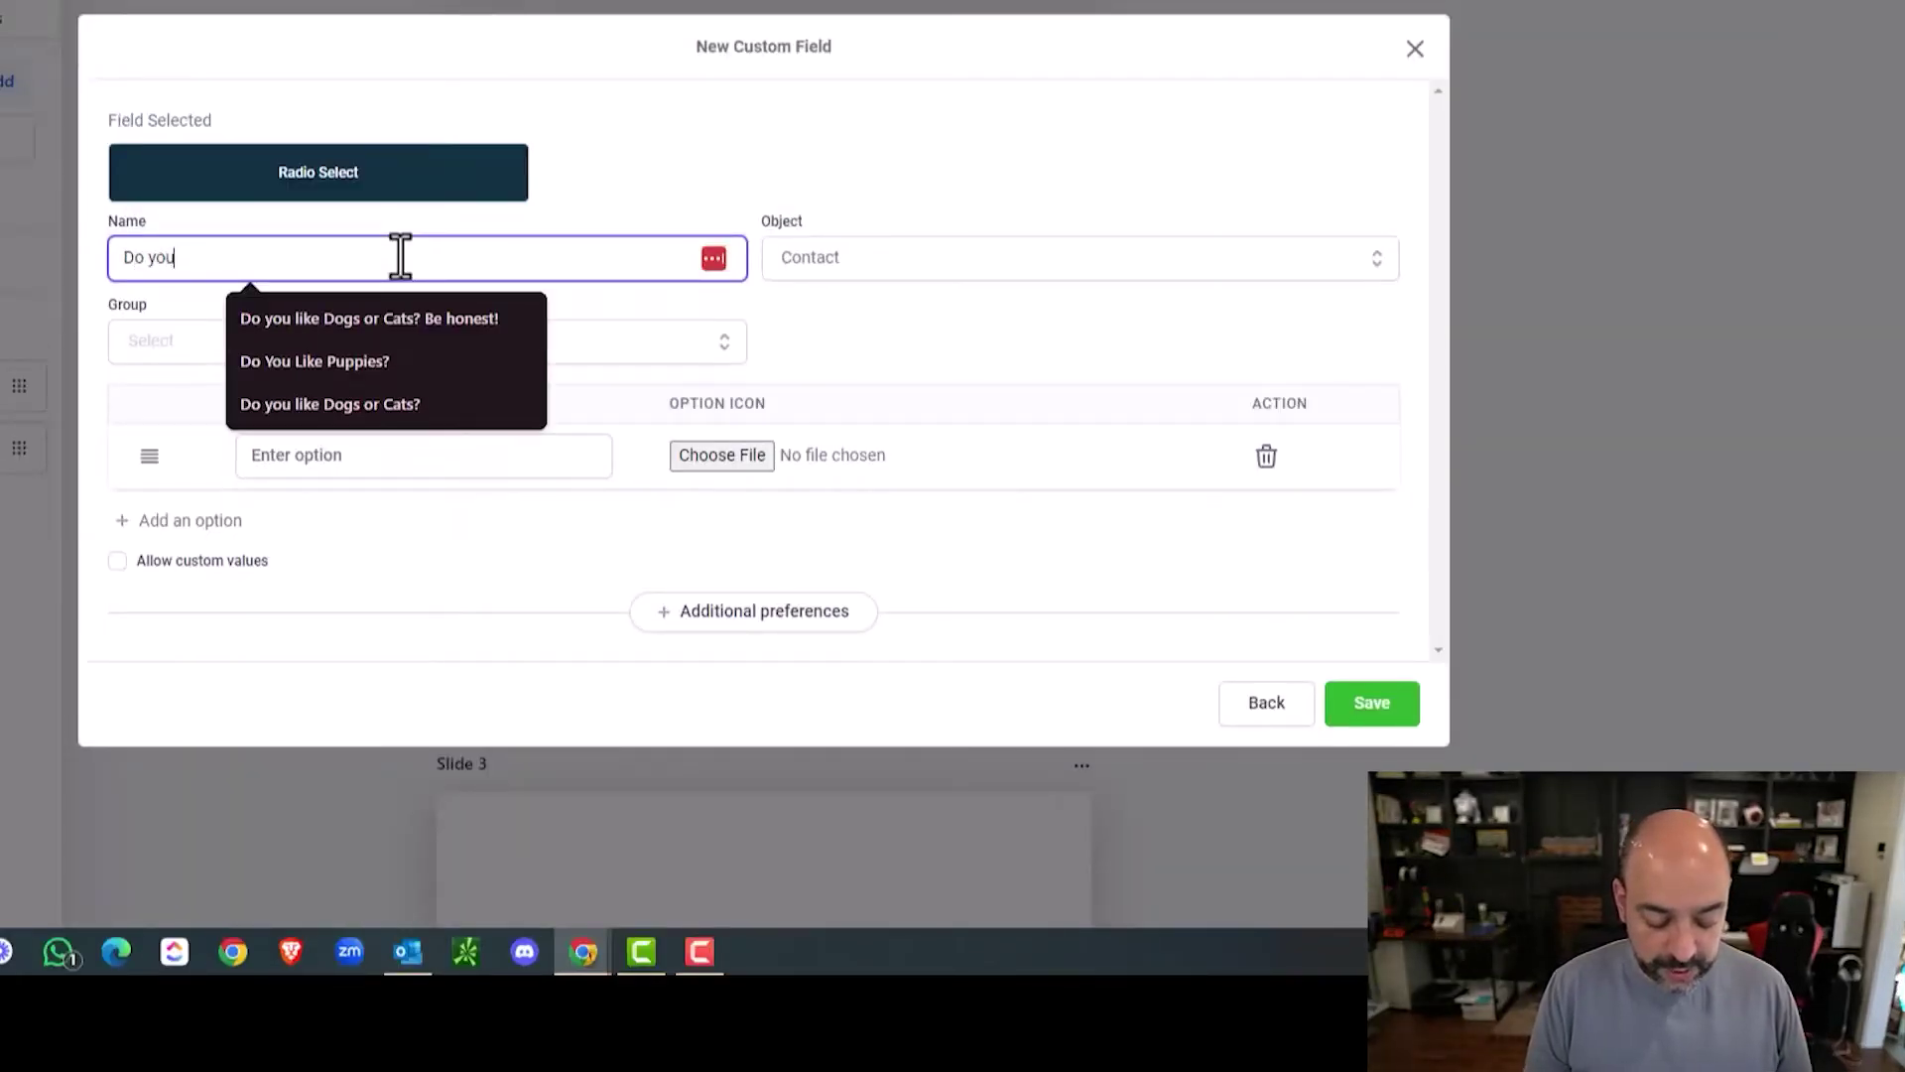
text( let your dog have toys)
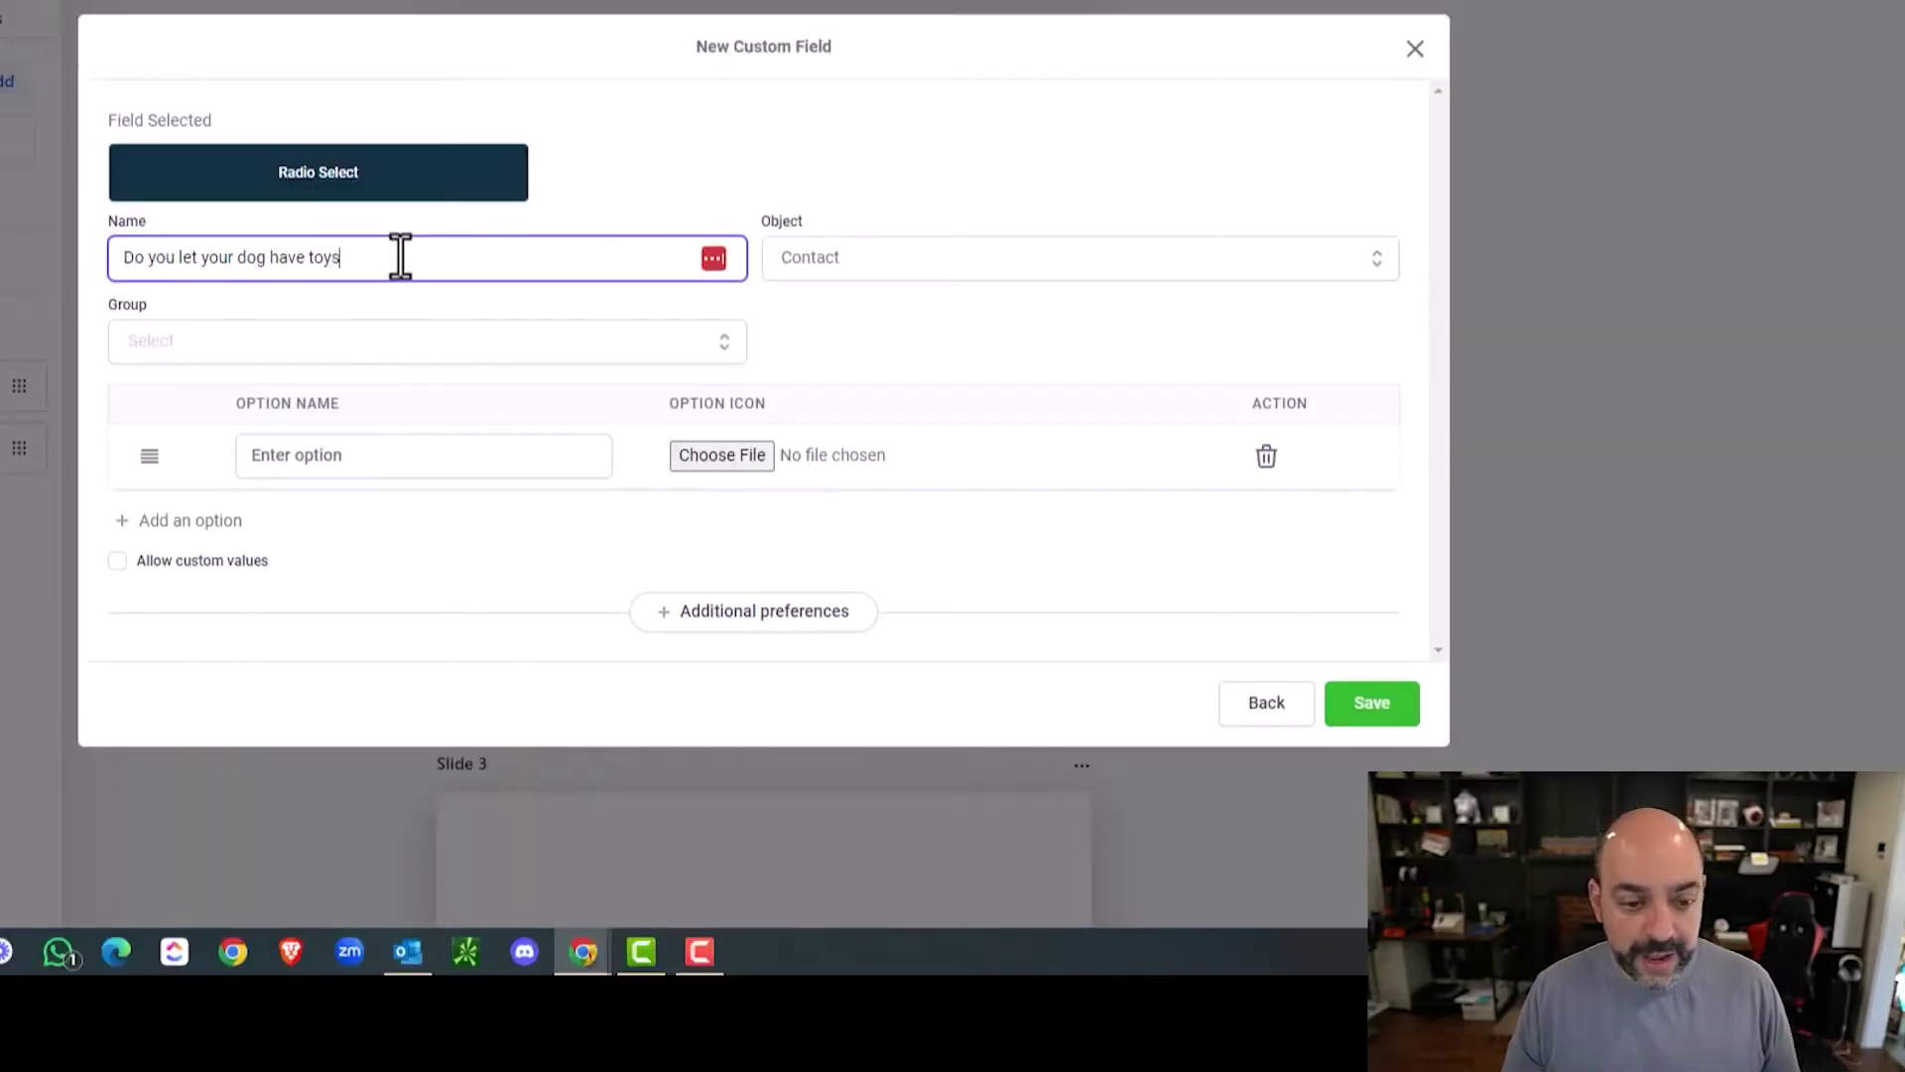
click(322, 356)
click(332, 523)
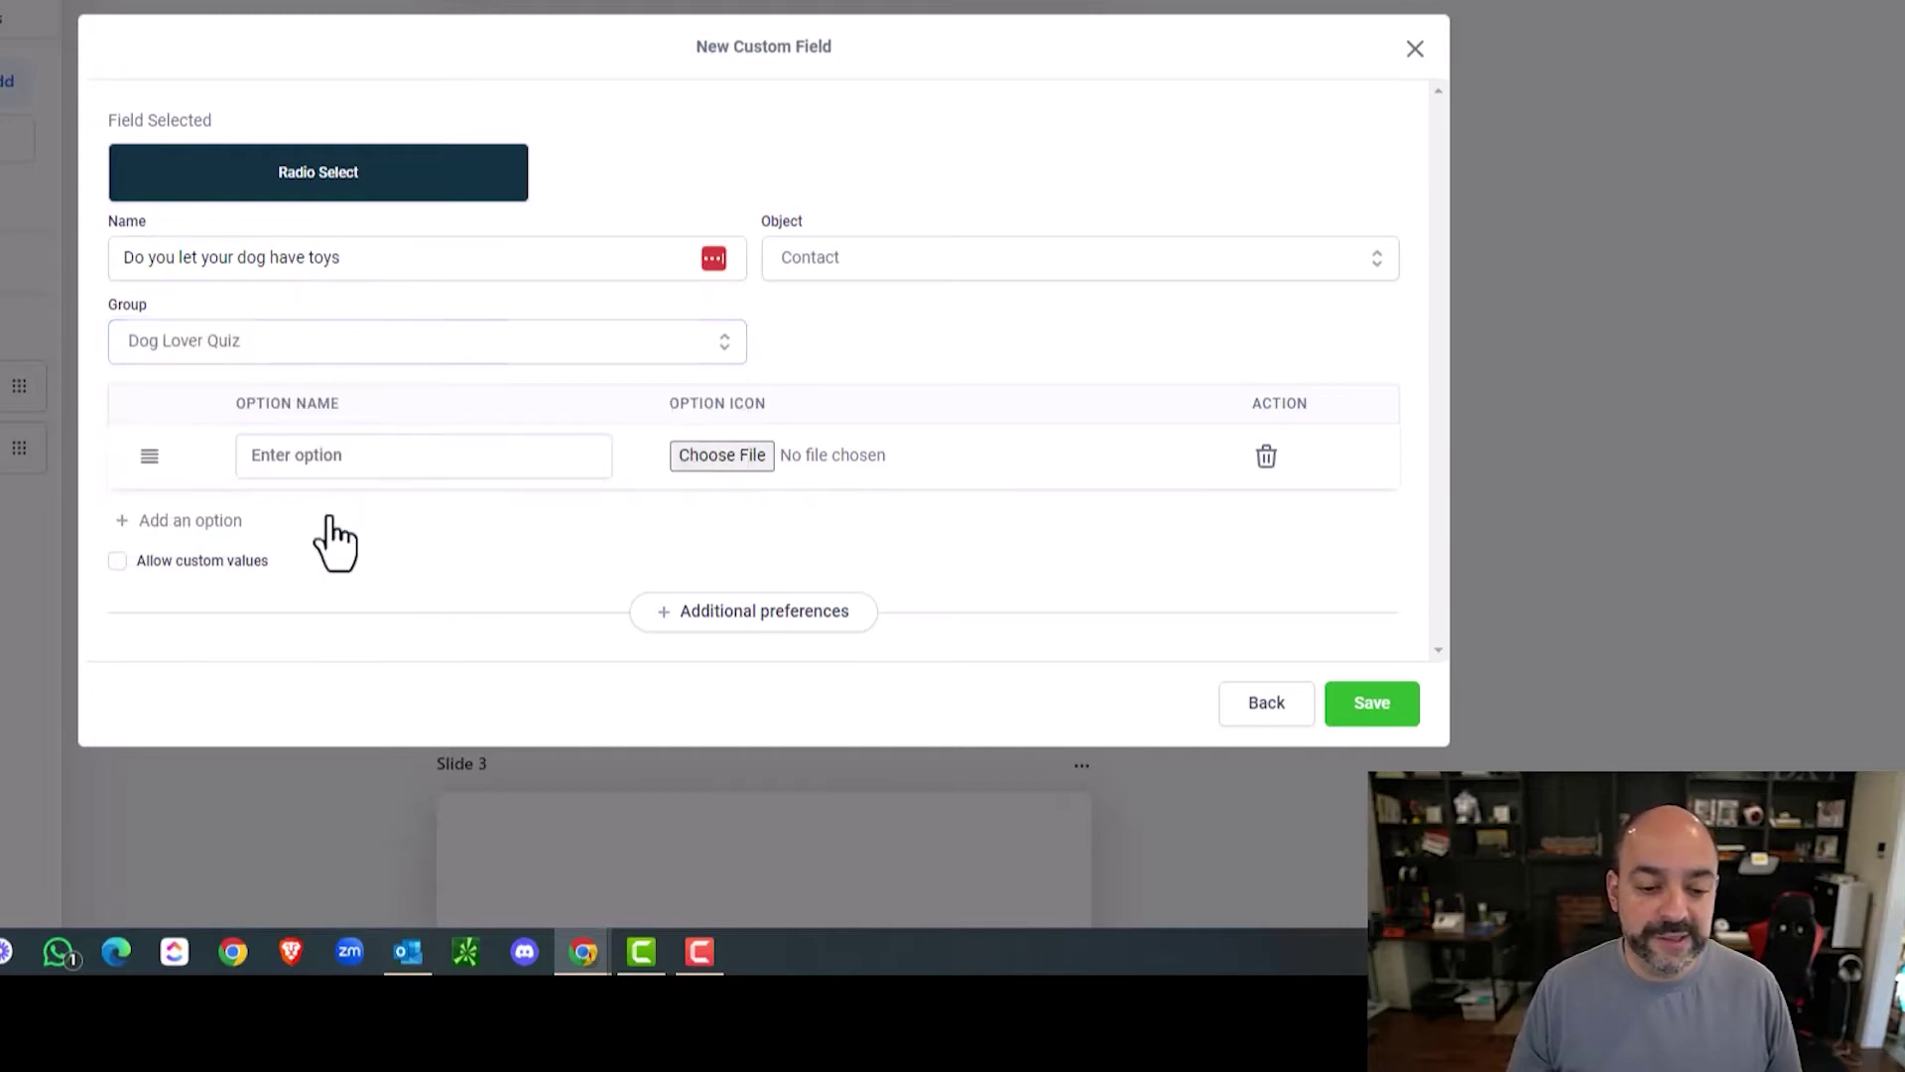
Enter "Yes" and "No" as the two options of the "Do you let your dog have toys" field.
click(443, 454)
text(yes)
click(211, 530)
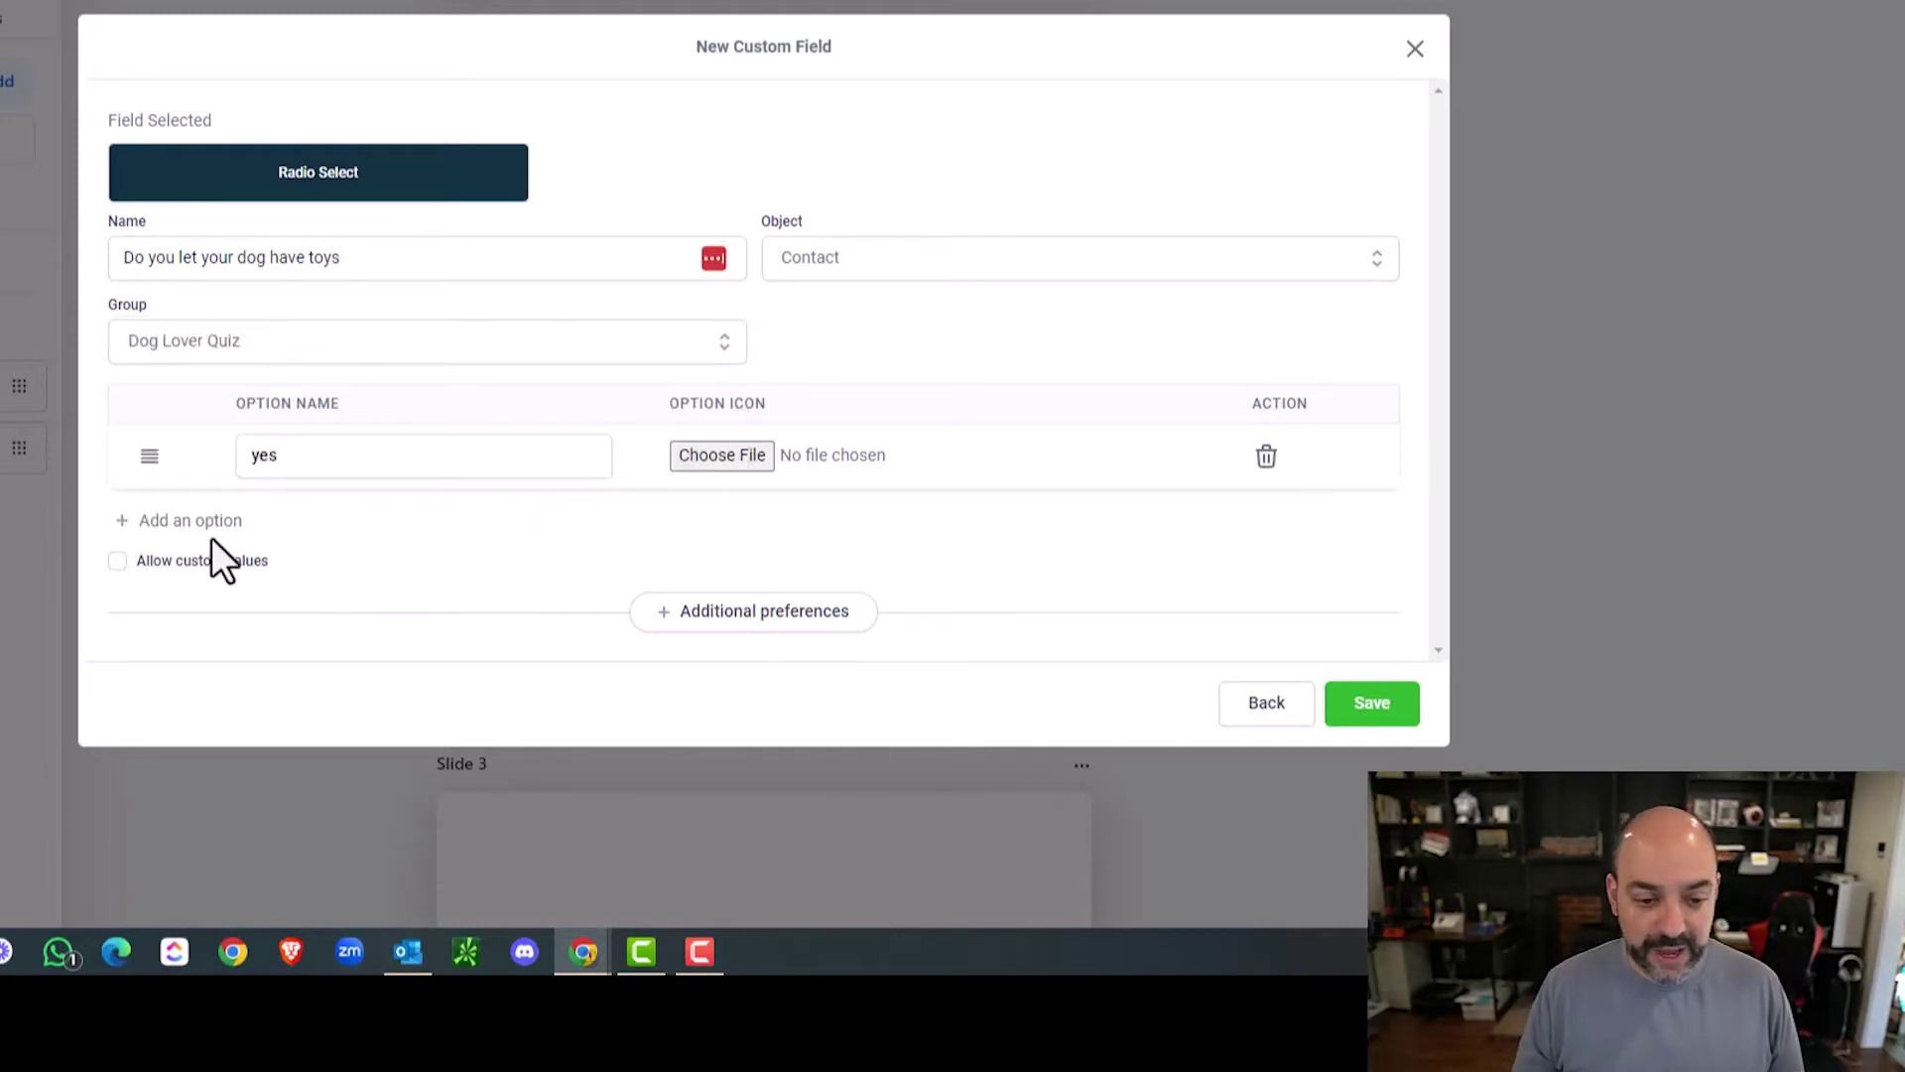
click(306, 487)
text(N)
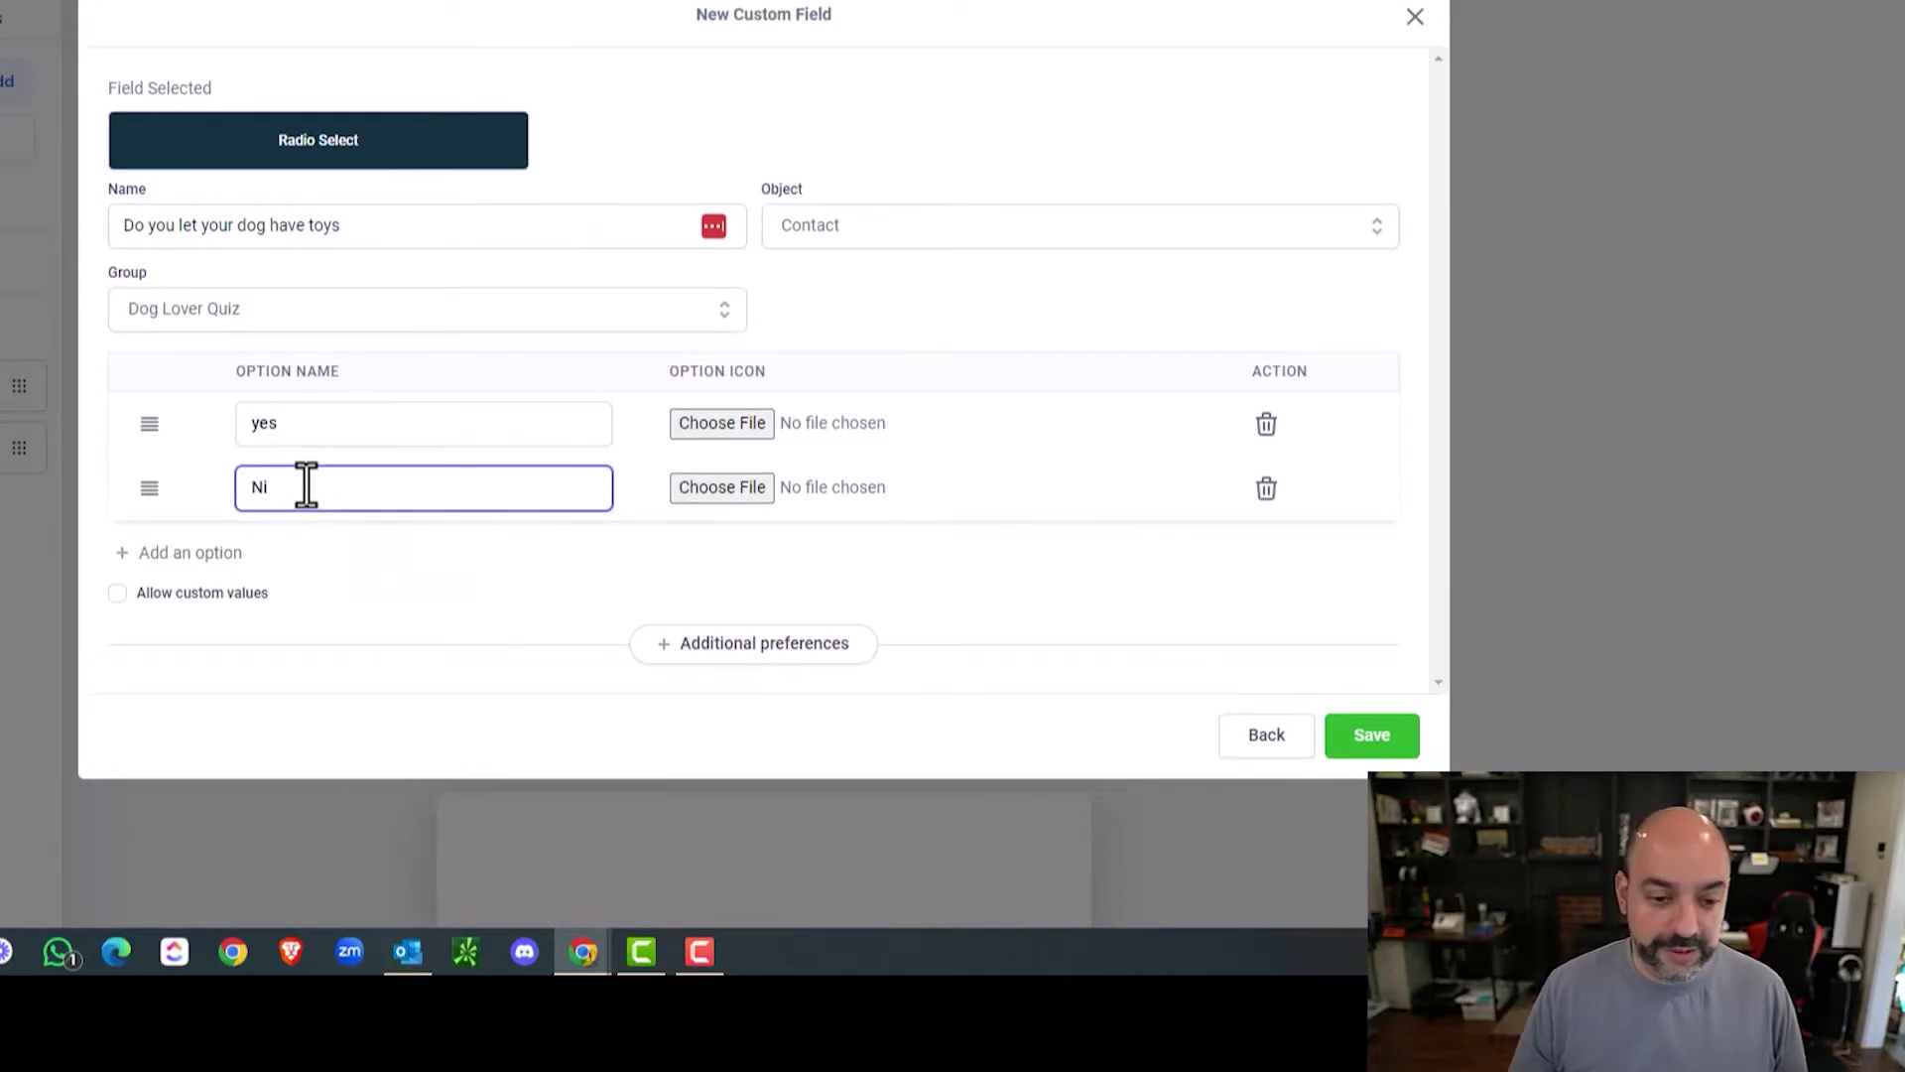
text(o)
click(255, 426)
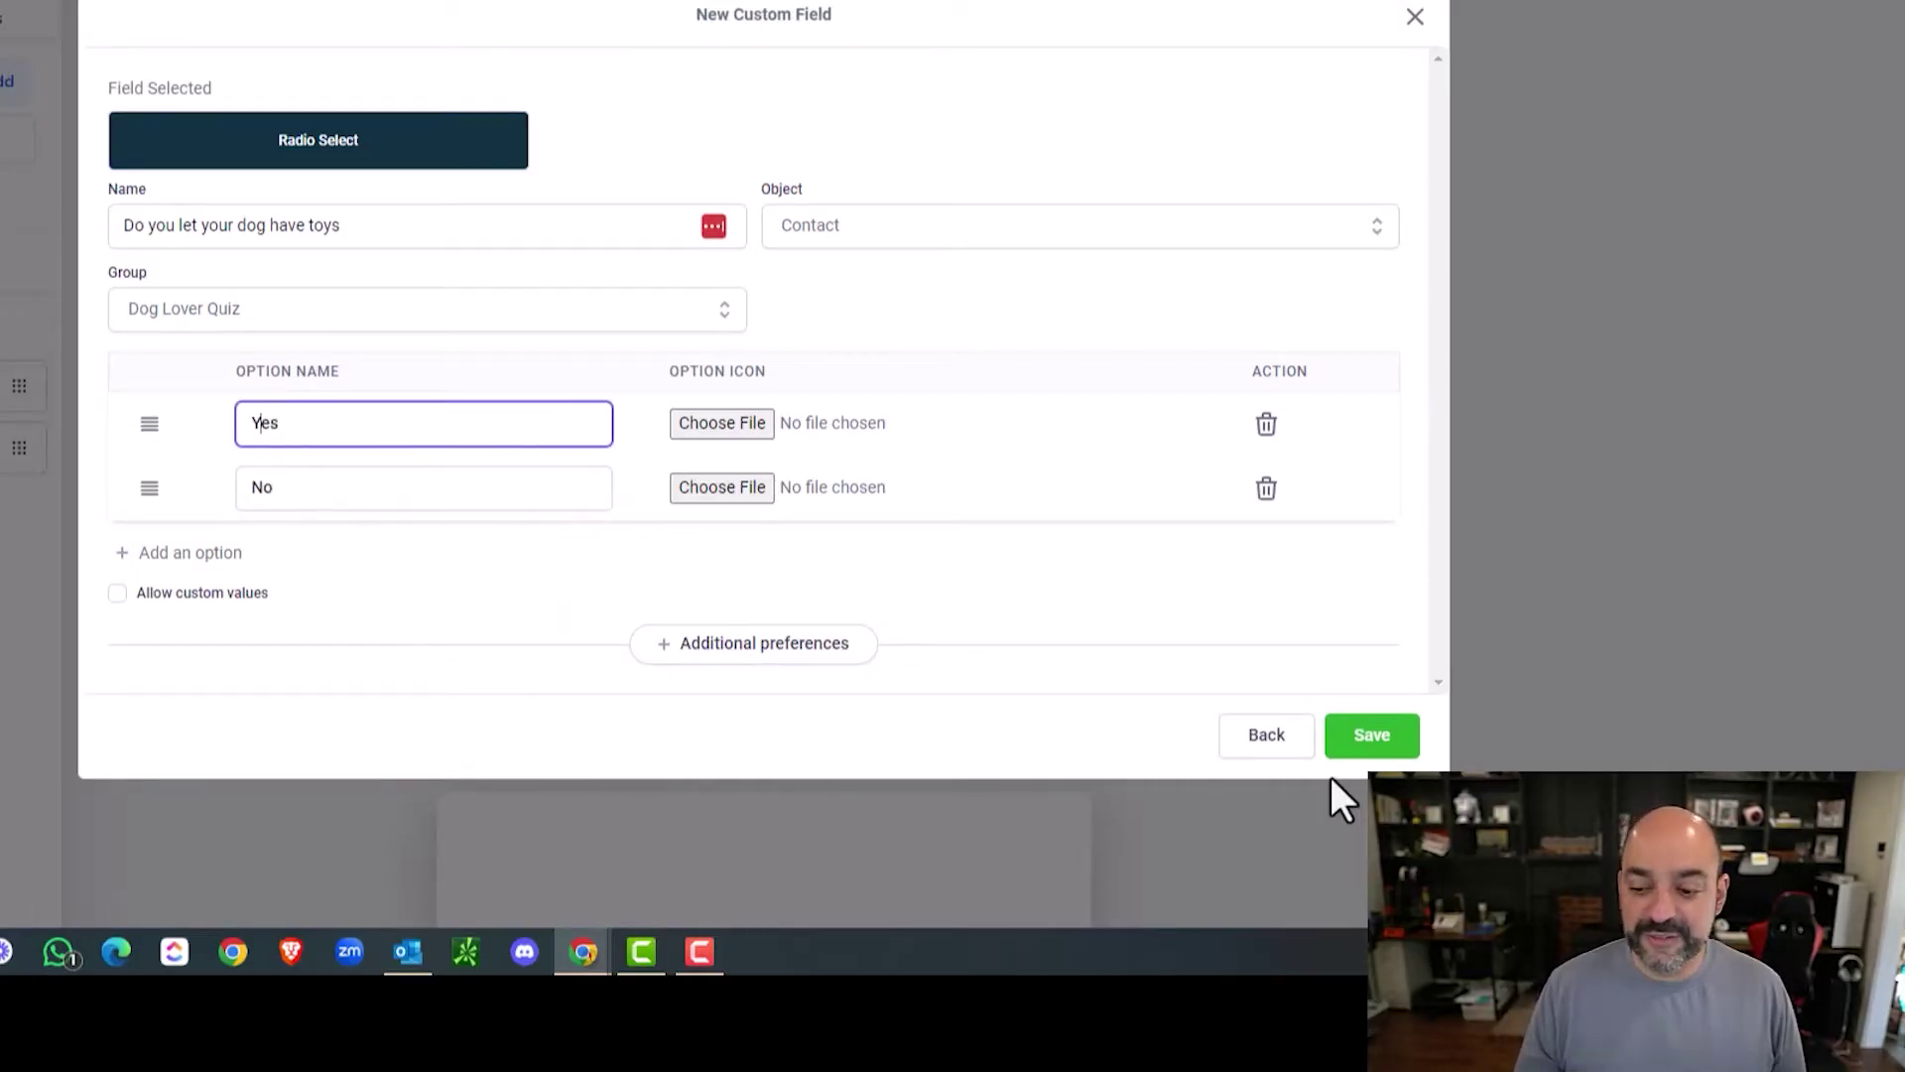
Save the custom field and place "Do you let your dog have toys" from the Dog Lover Quiz fields on Slide 3.
click(1371, 734)
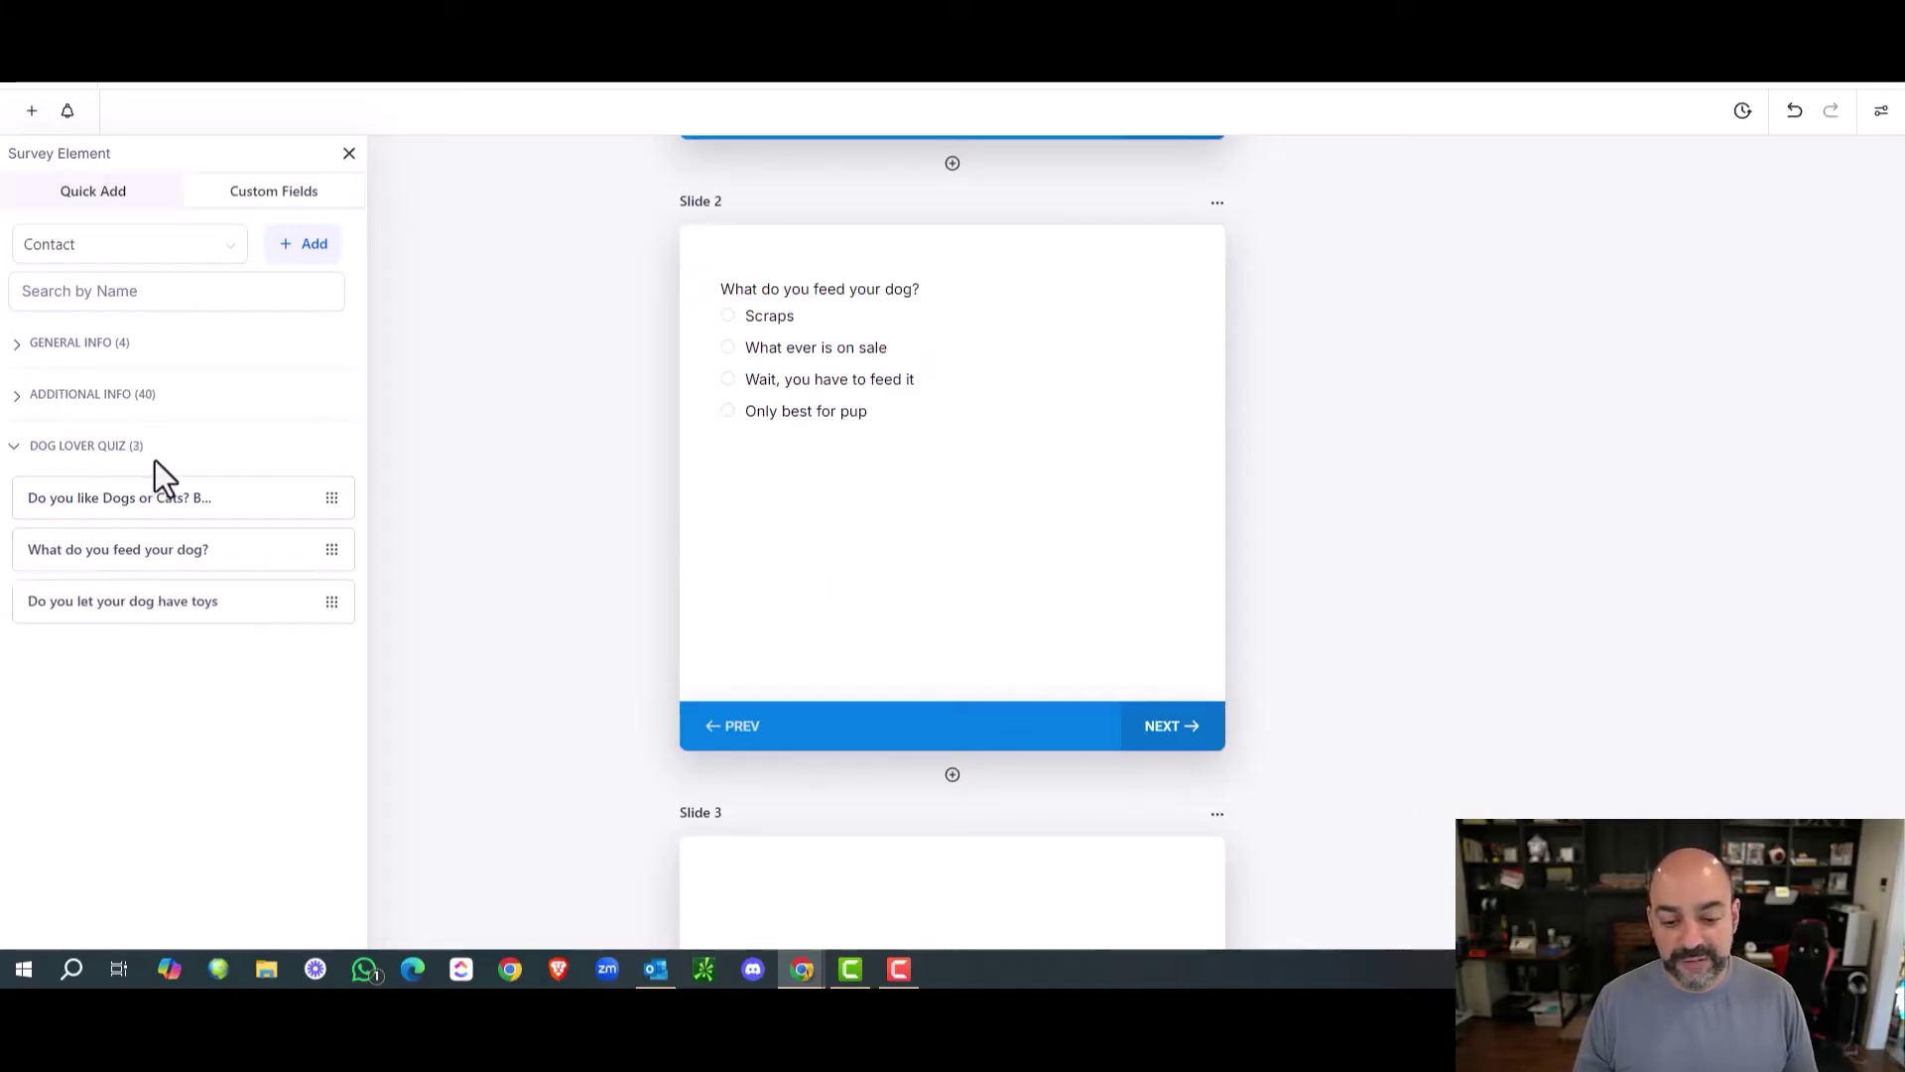
scroll(956, 538, down, 4)
drag(199, 607, 997, 806)
Review the logic choices for the Dogs answer on Slide 1 and mark the "Do you like Dogs or Cats? Be honest!" question as required.
scroll(996, 803, up, 10)
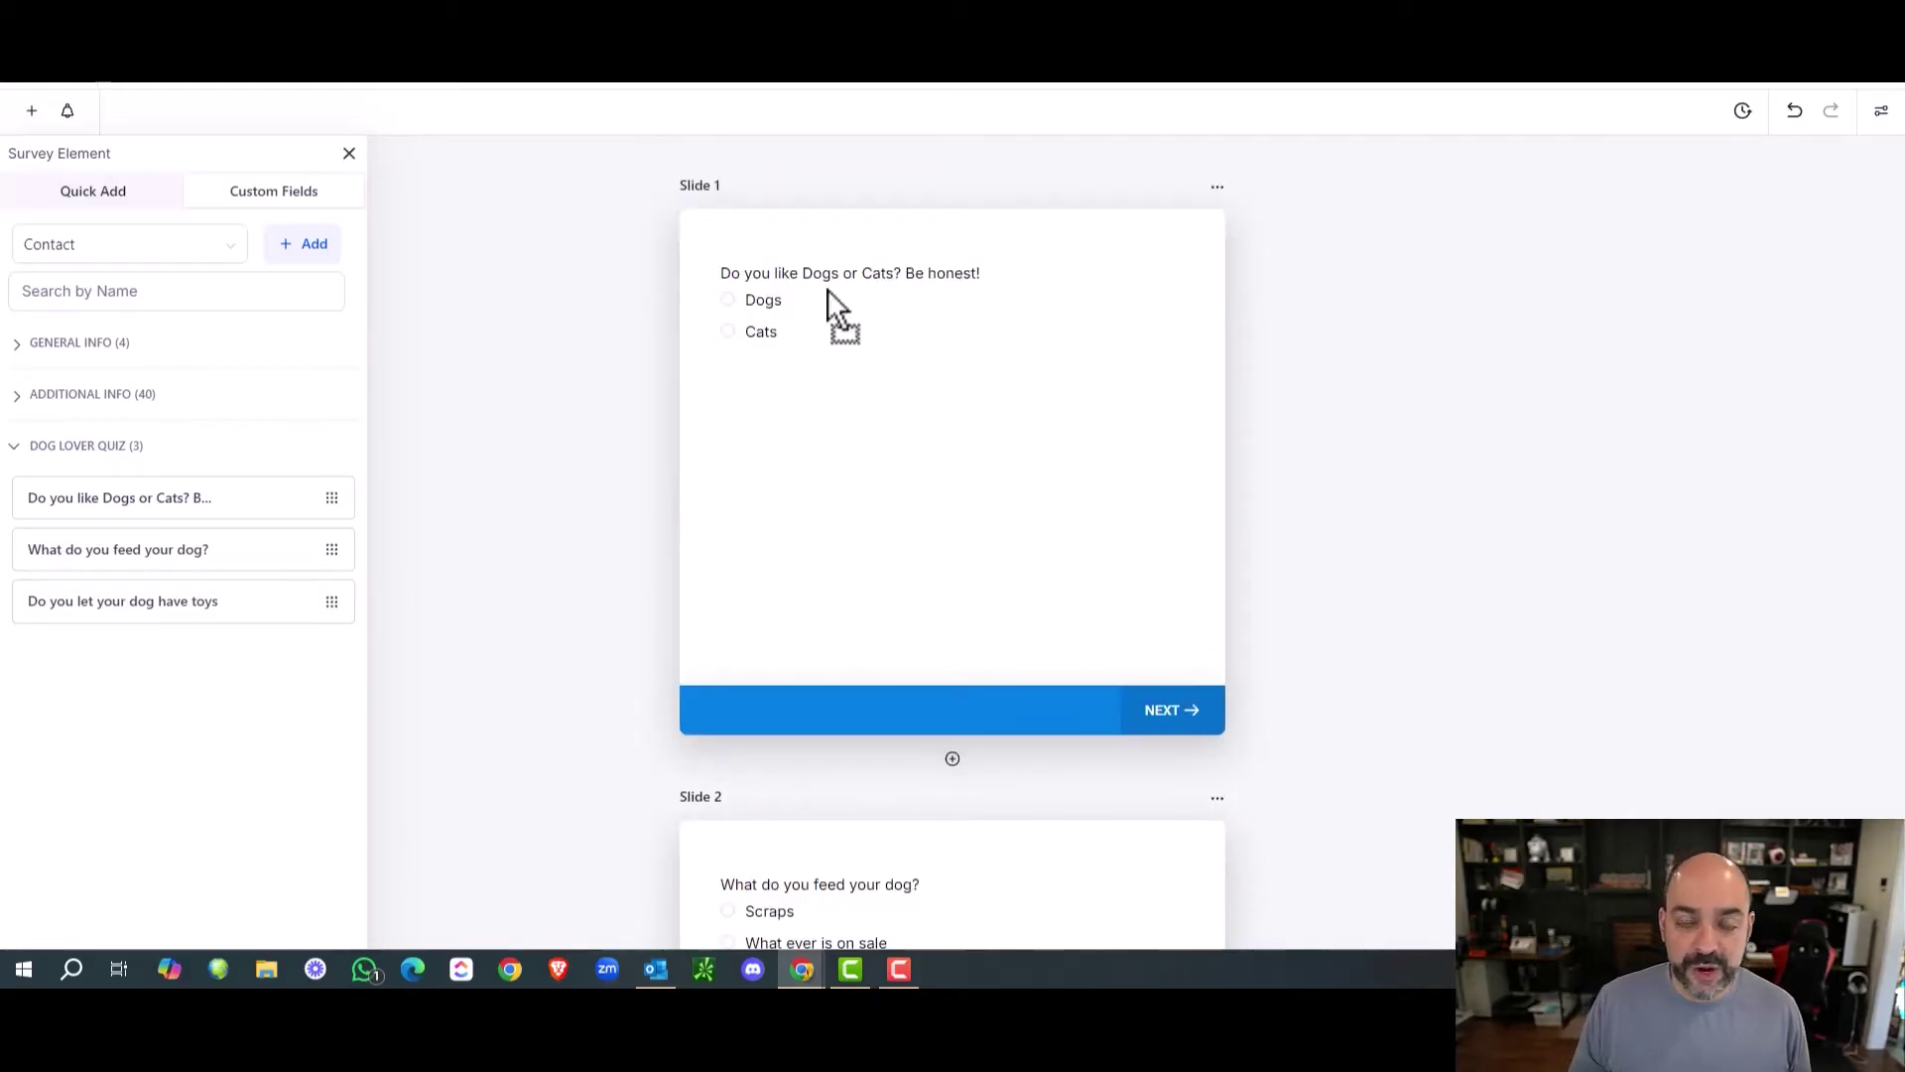
click(841, 317)
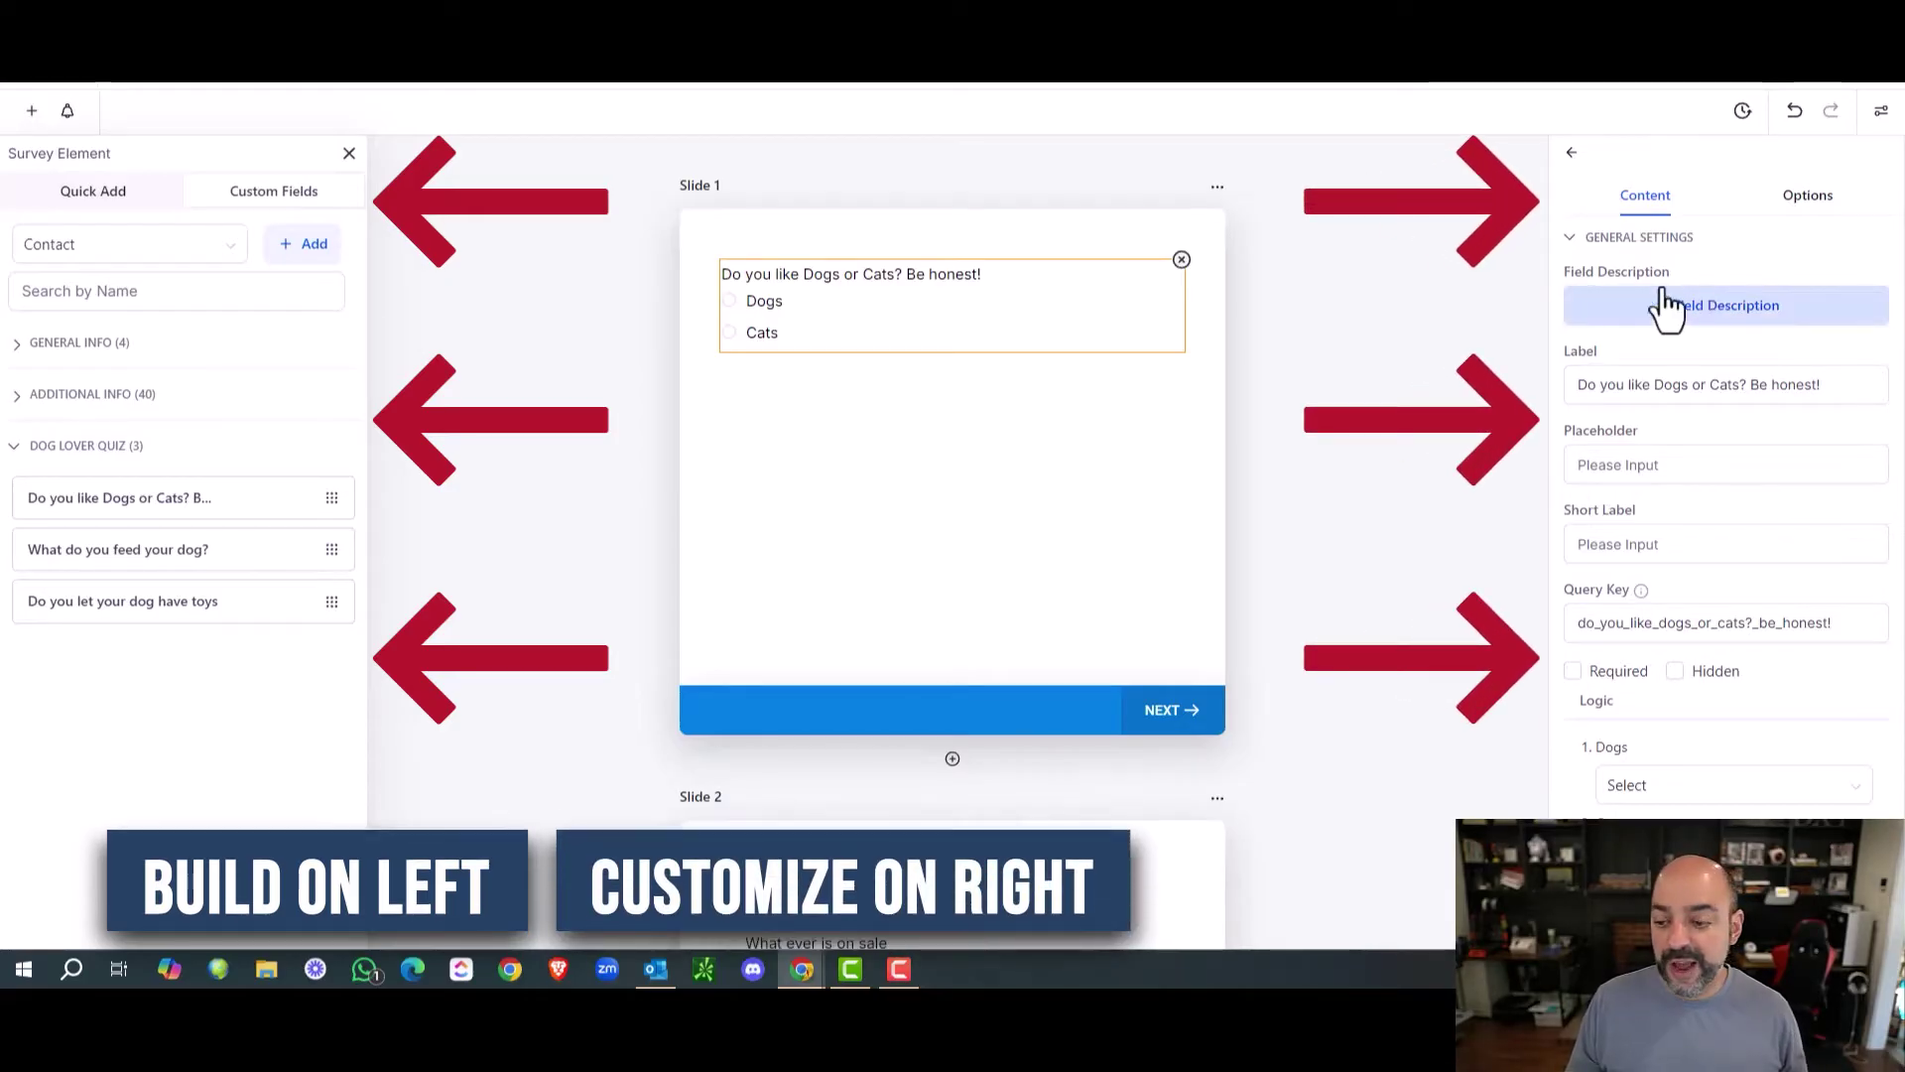
scroll(1701, 381, down, 1)
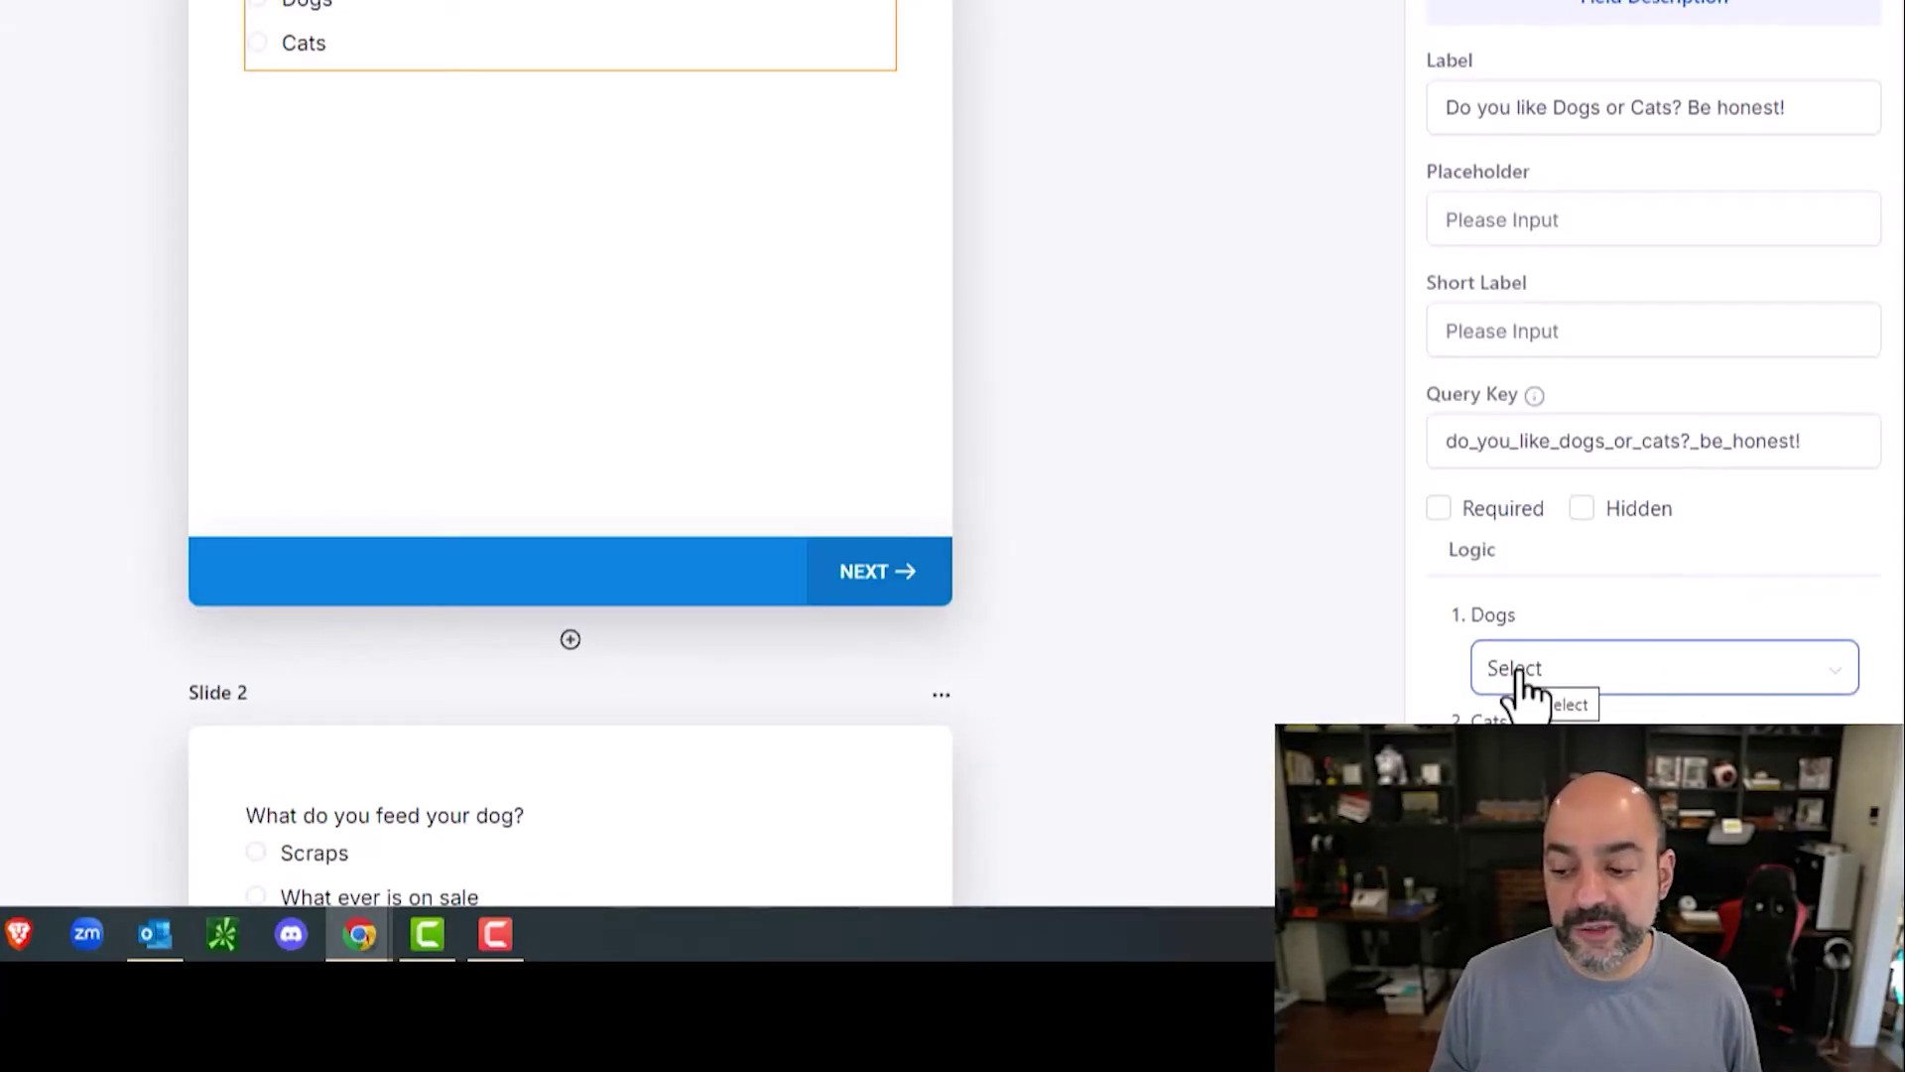
click(1597, 668)
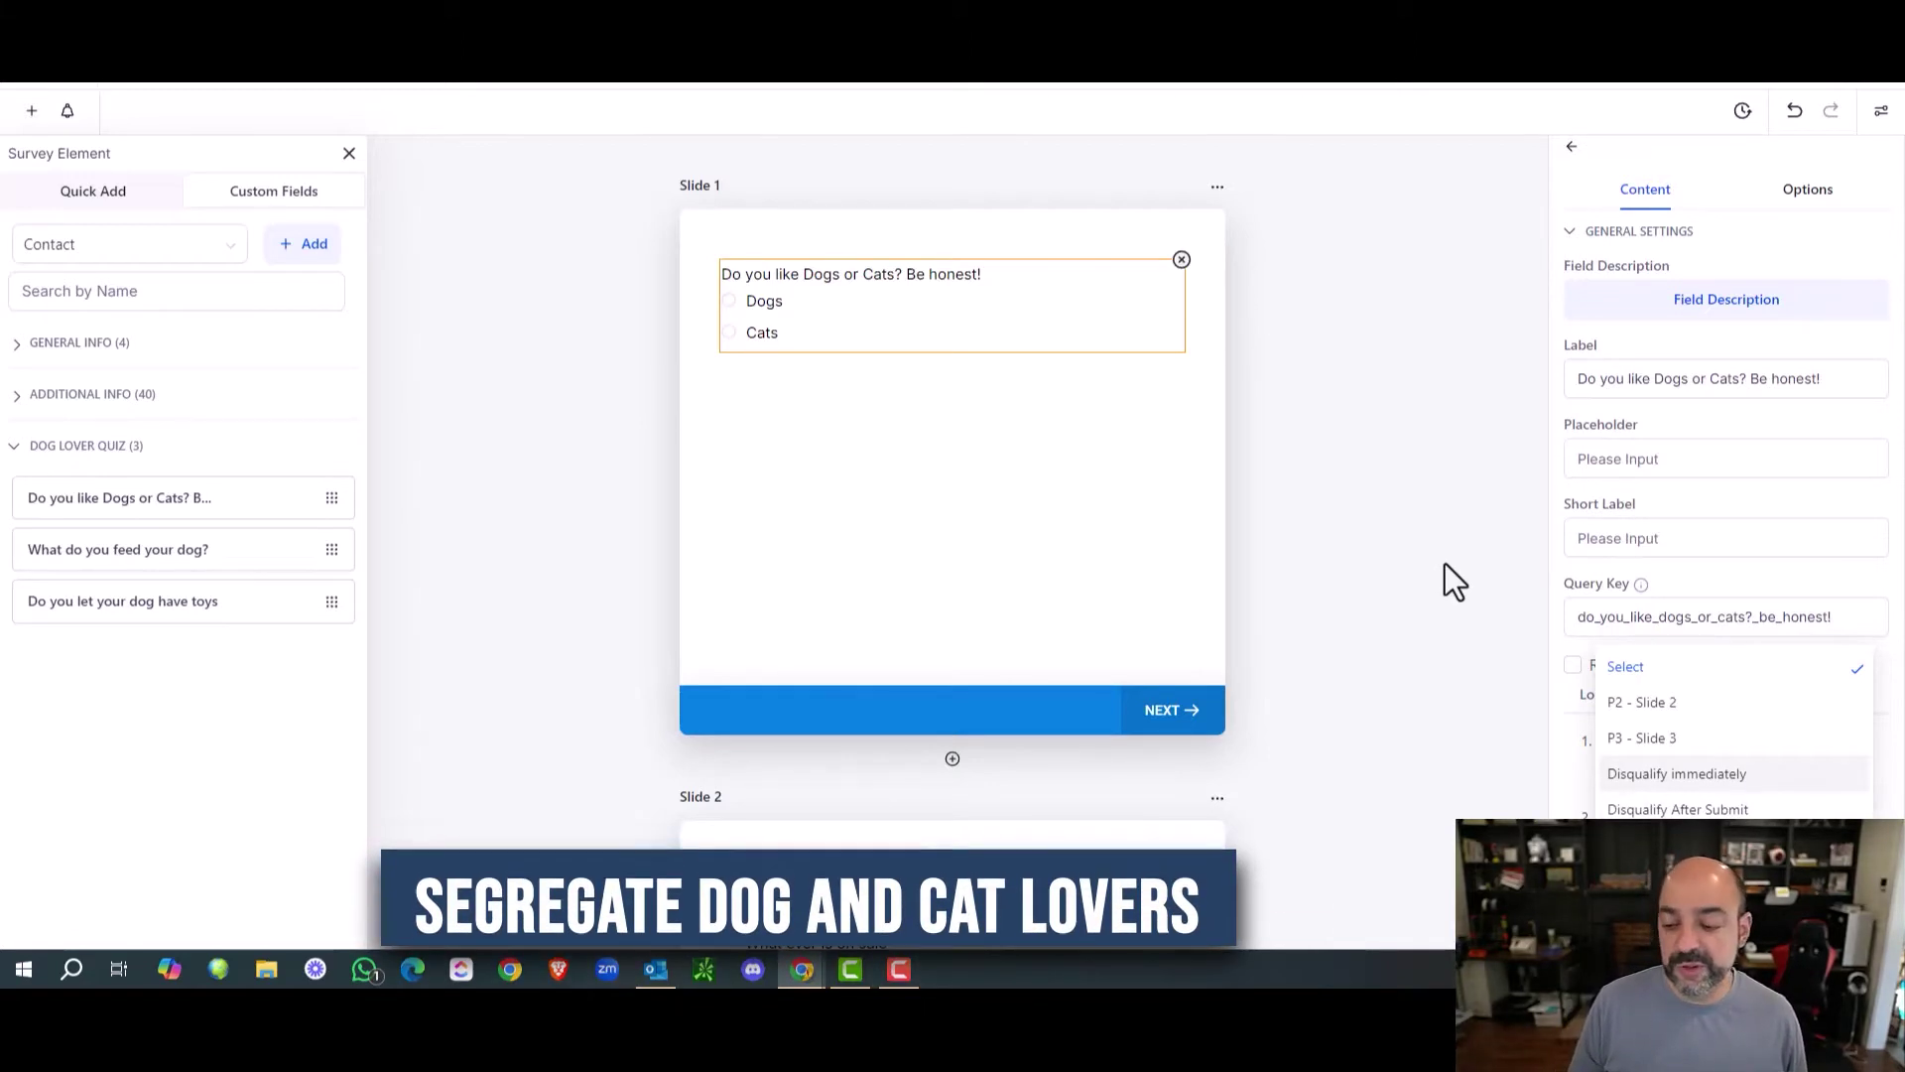
click(1473, 530)
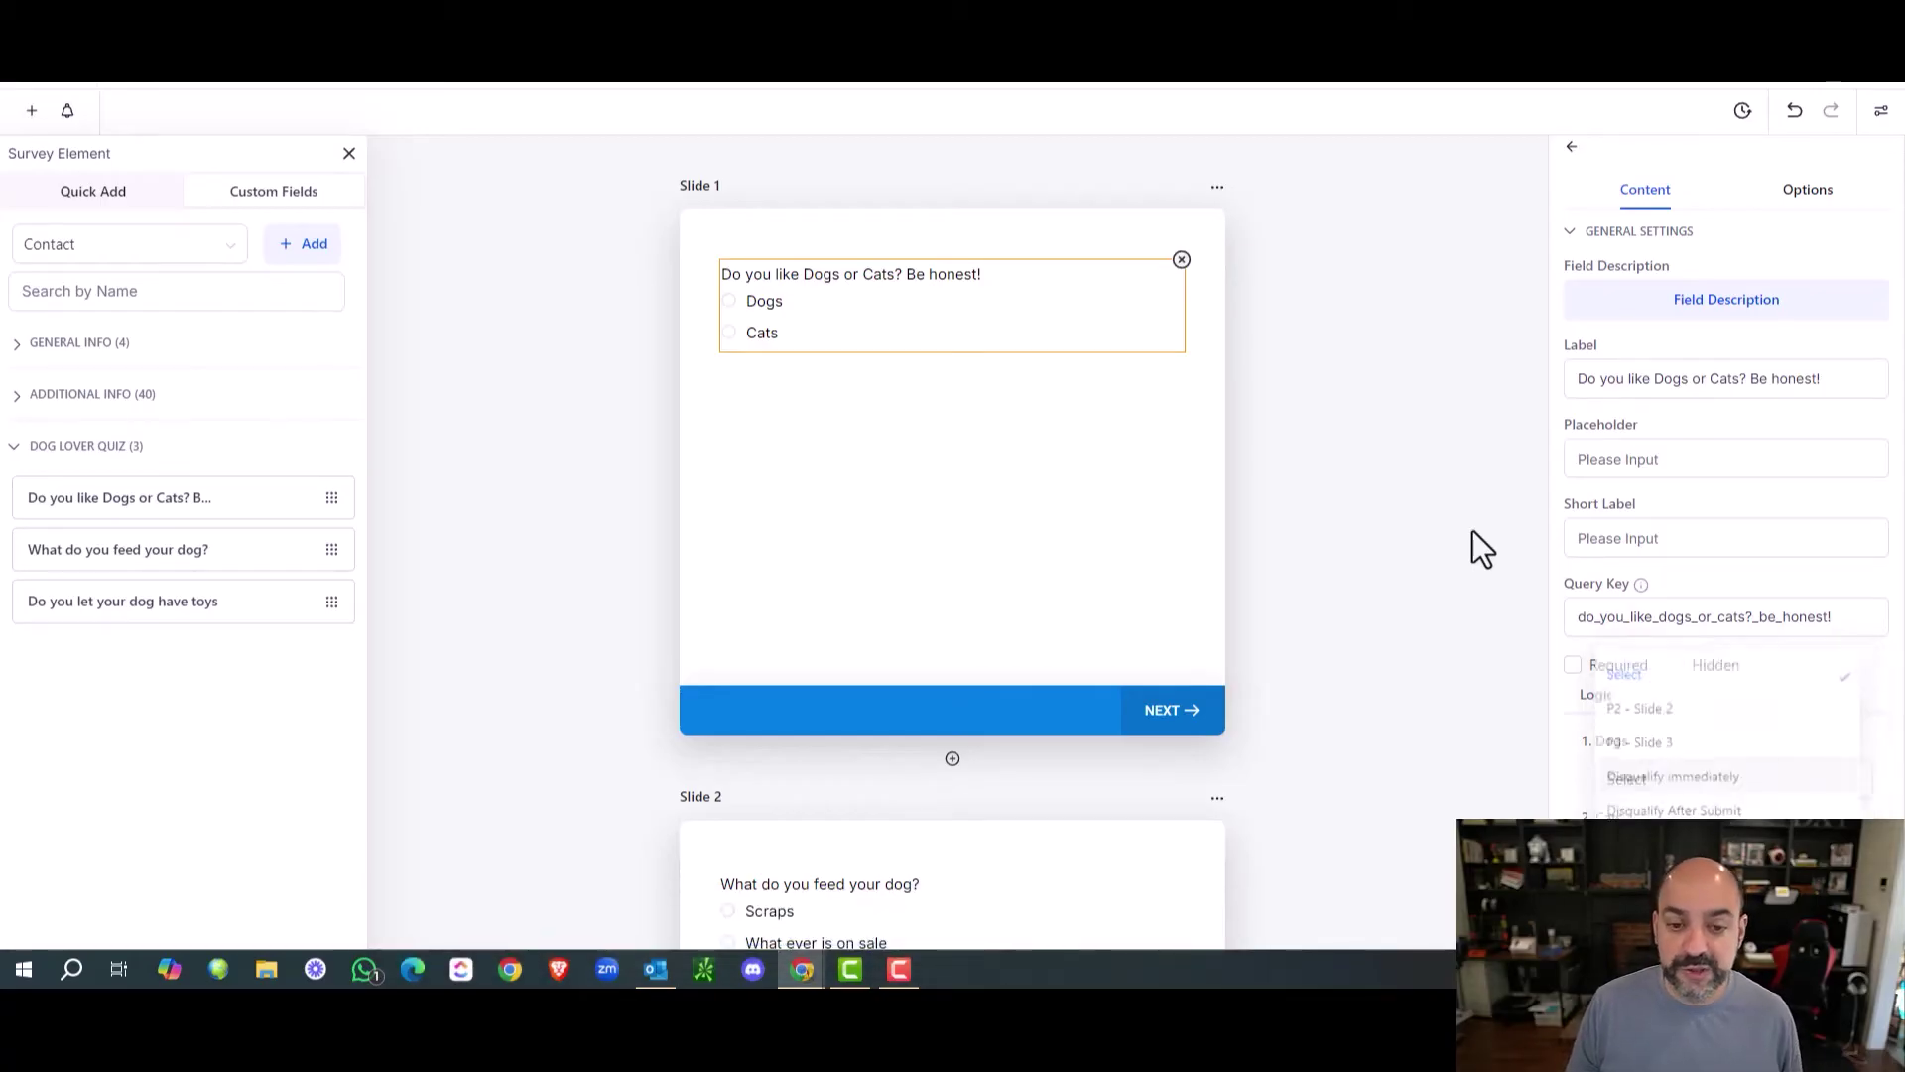
click(938, 316)
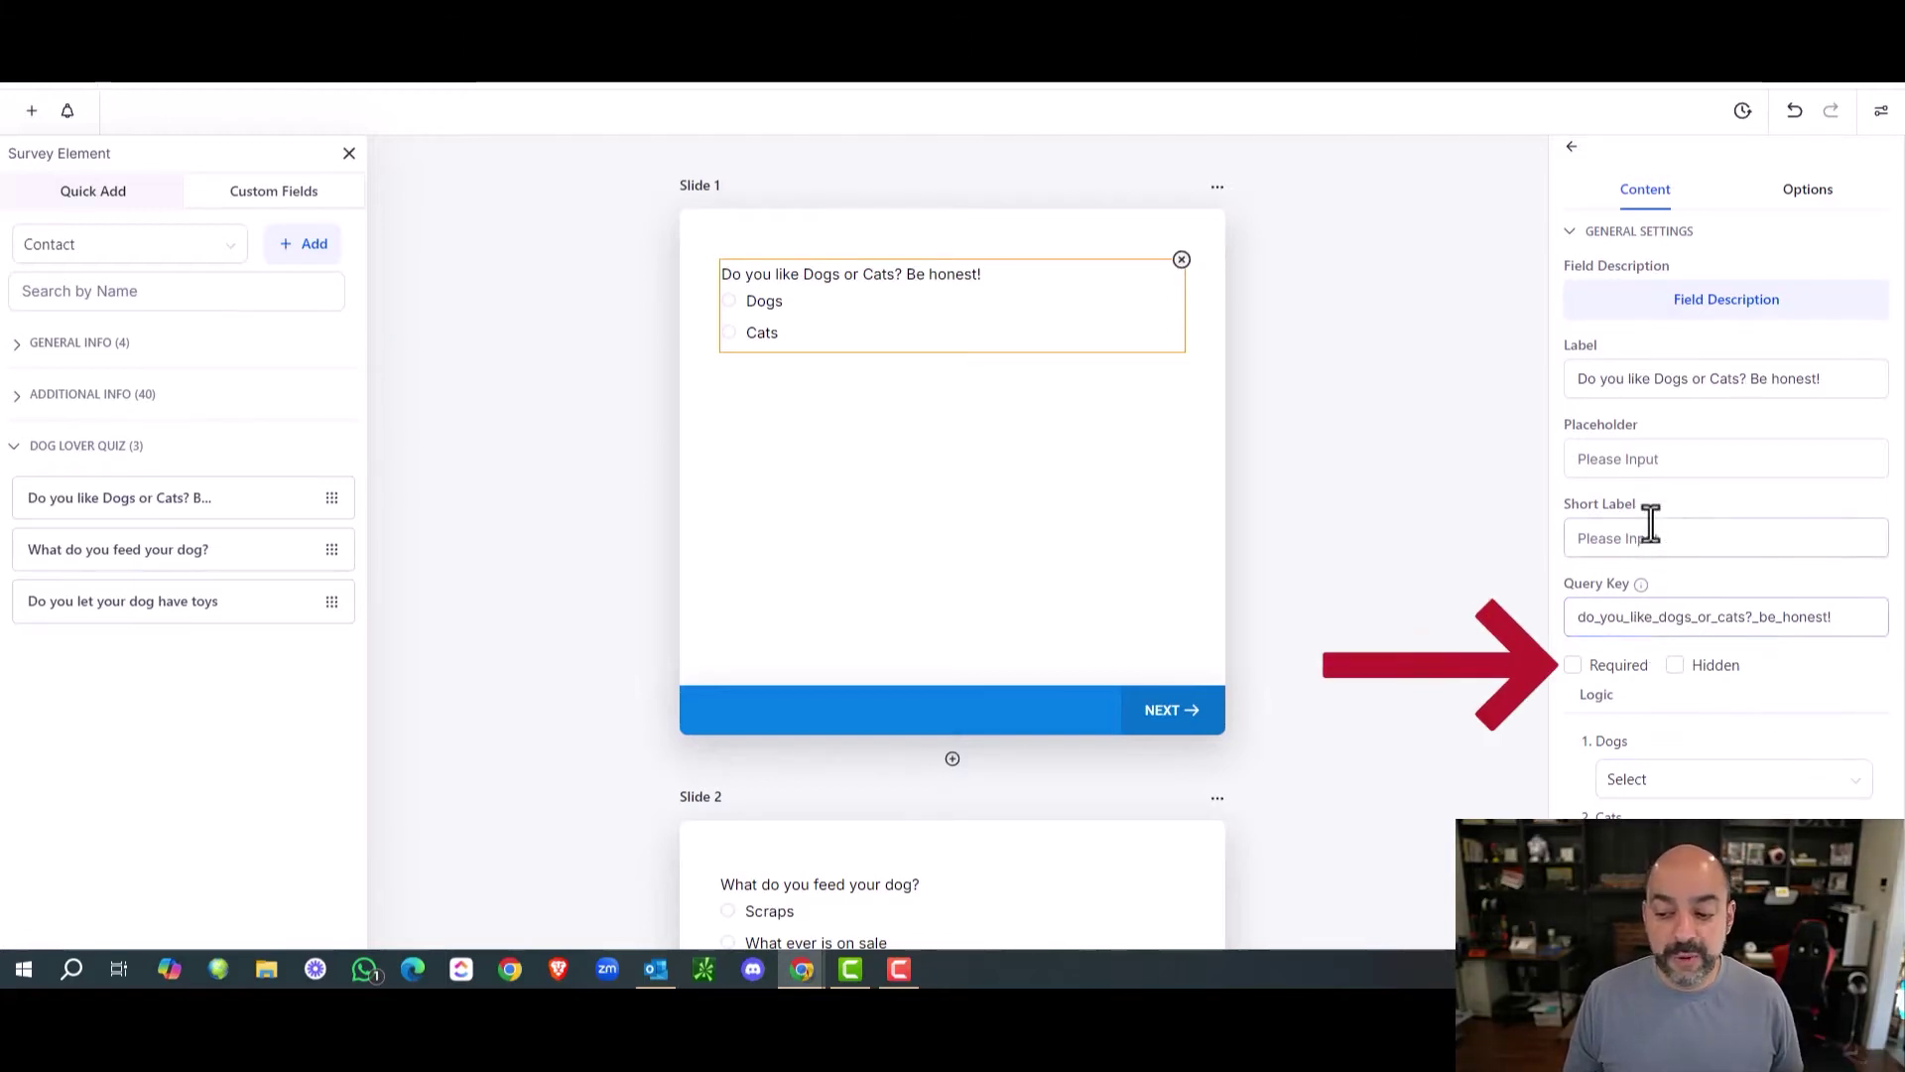
click(1572, 666)
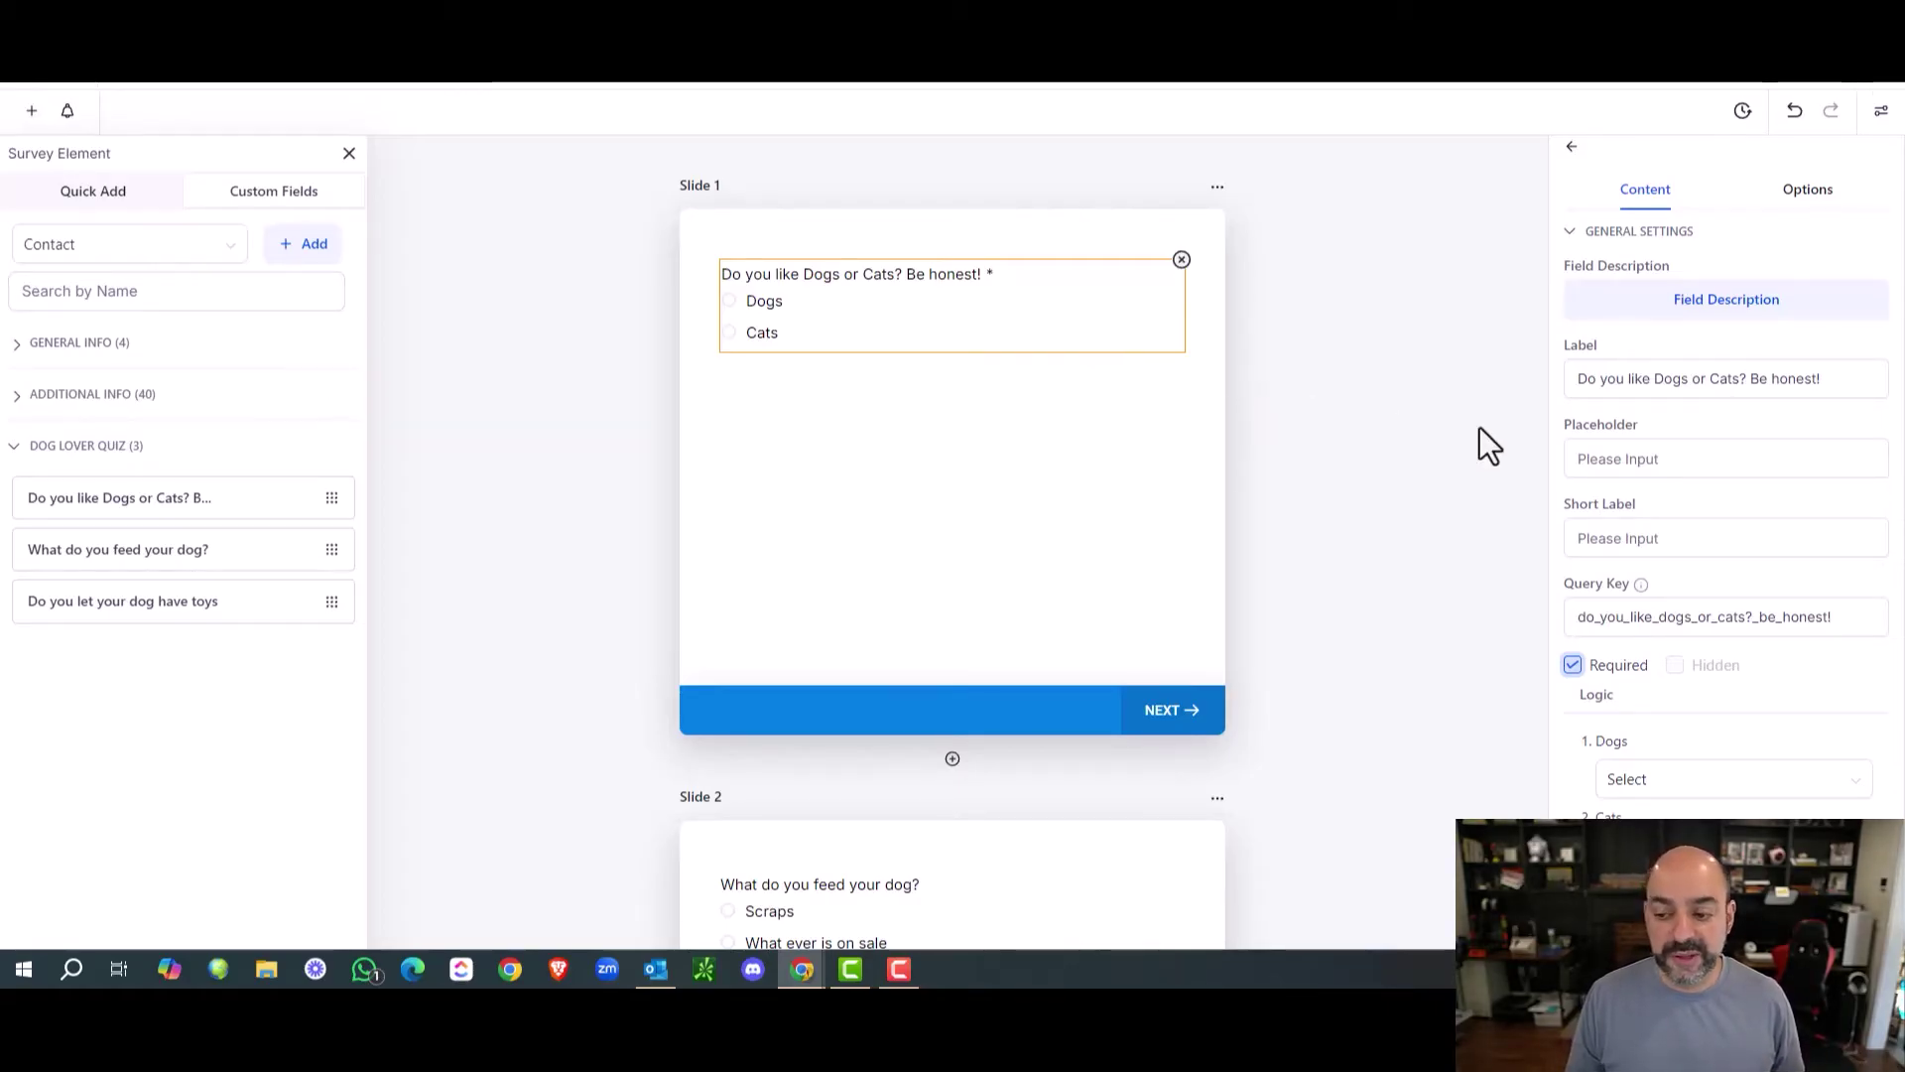
Examine the Slide 1 question's query key, logic and answer options, and try the Spread to Columns setting.
click(1726, 618)
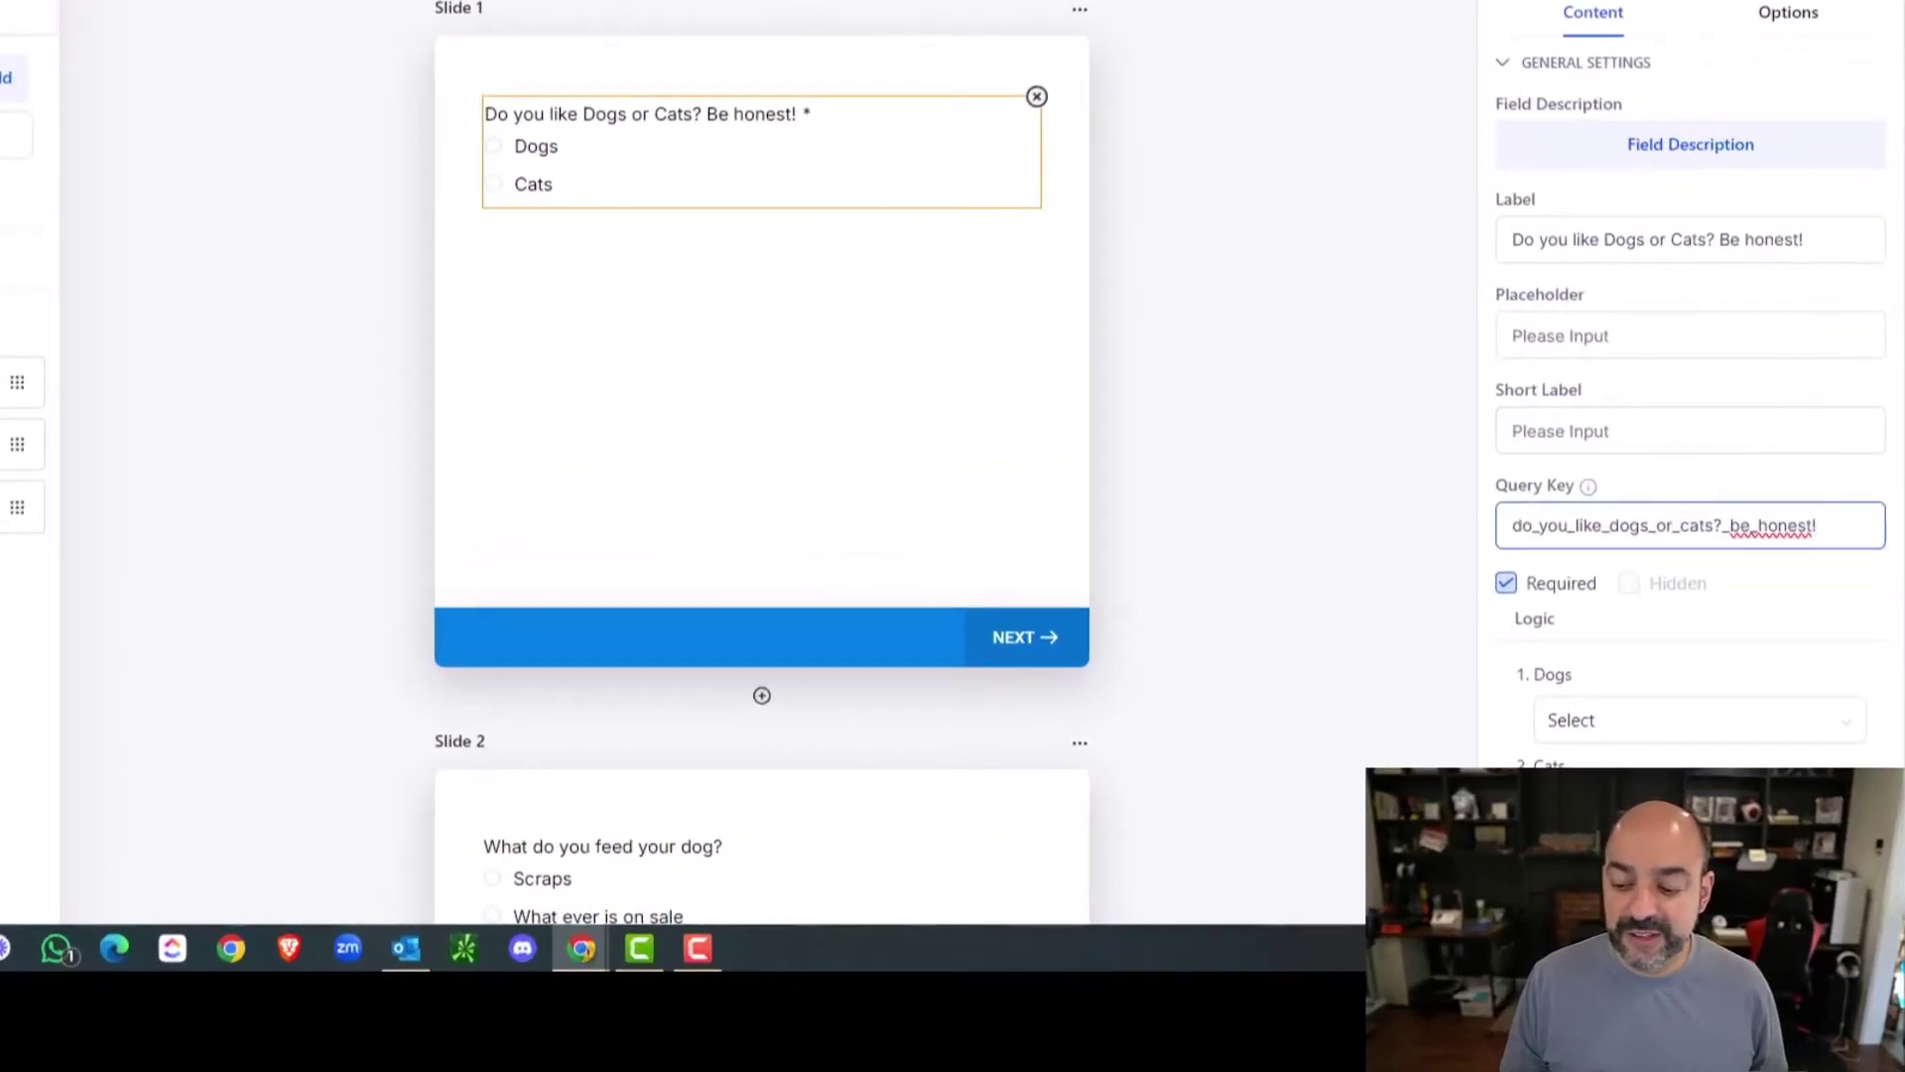
click(1748, 563)
scroll(1761, 546, down, 2)
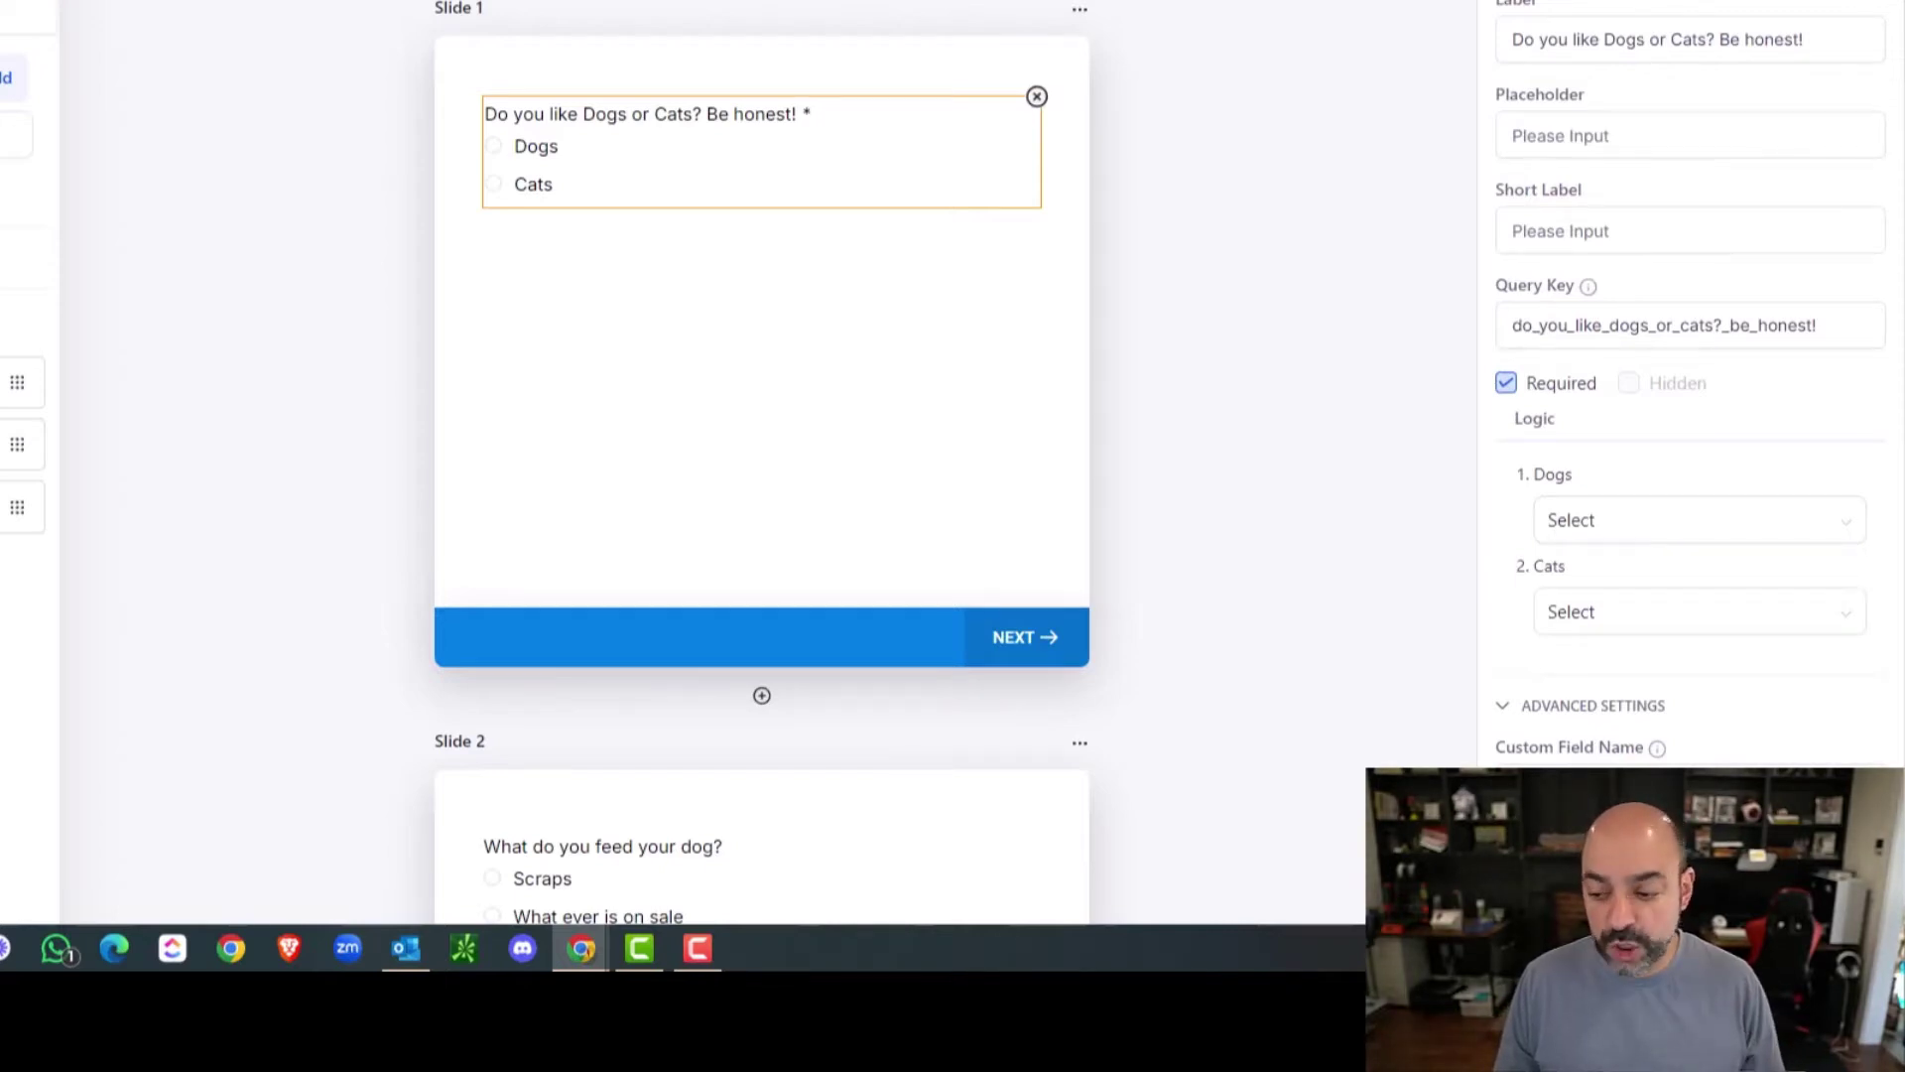
scroll(1709, 626, up, 2)
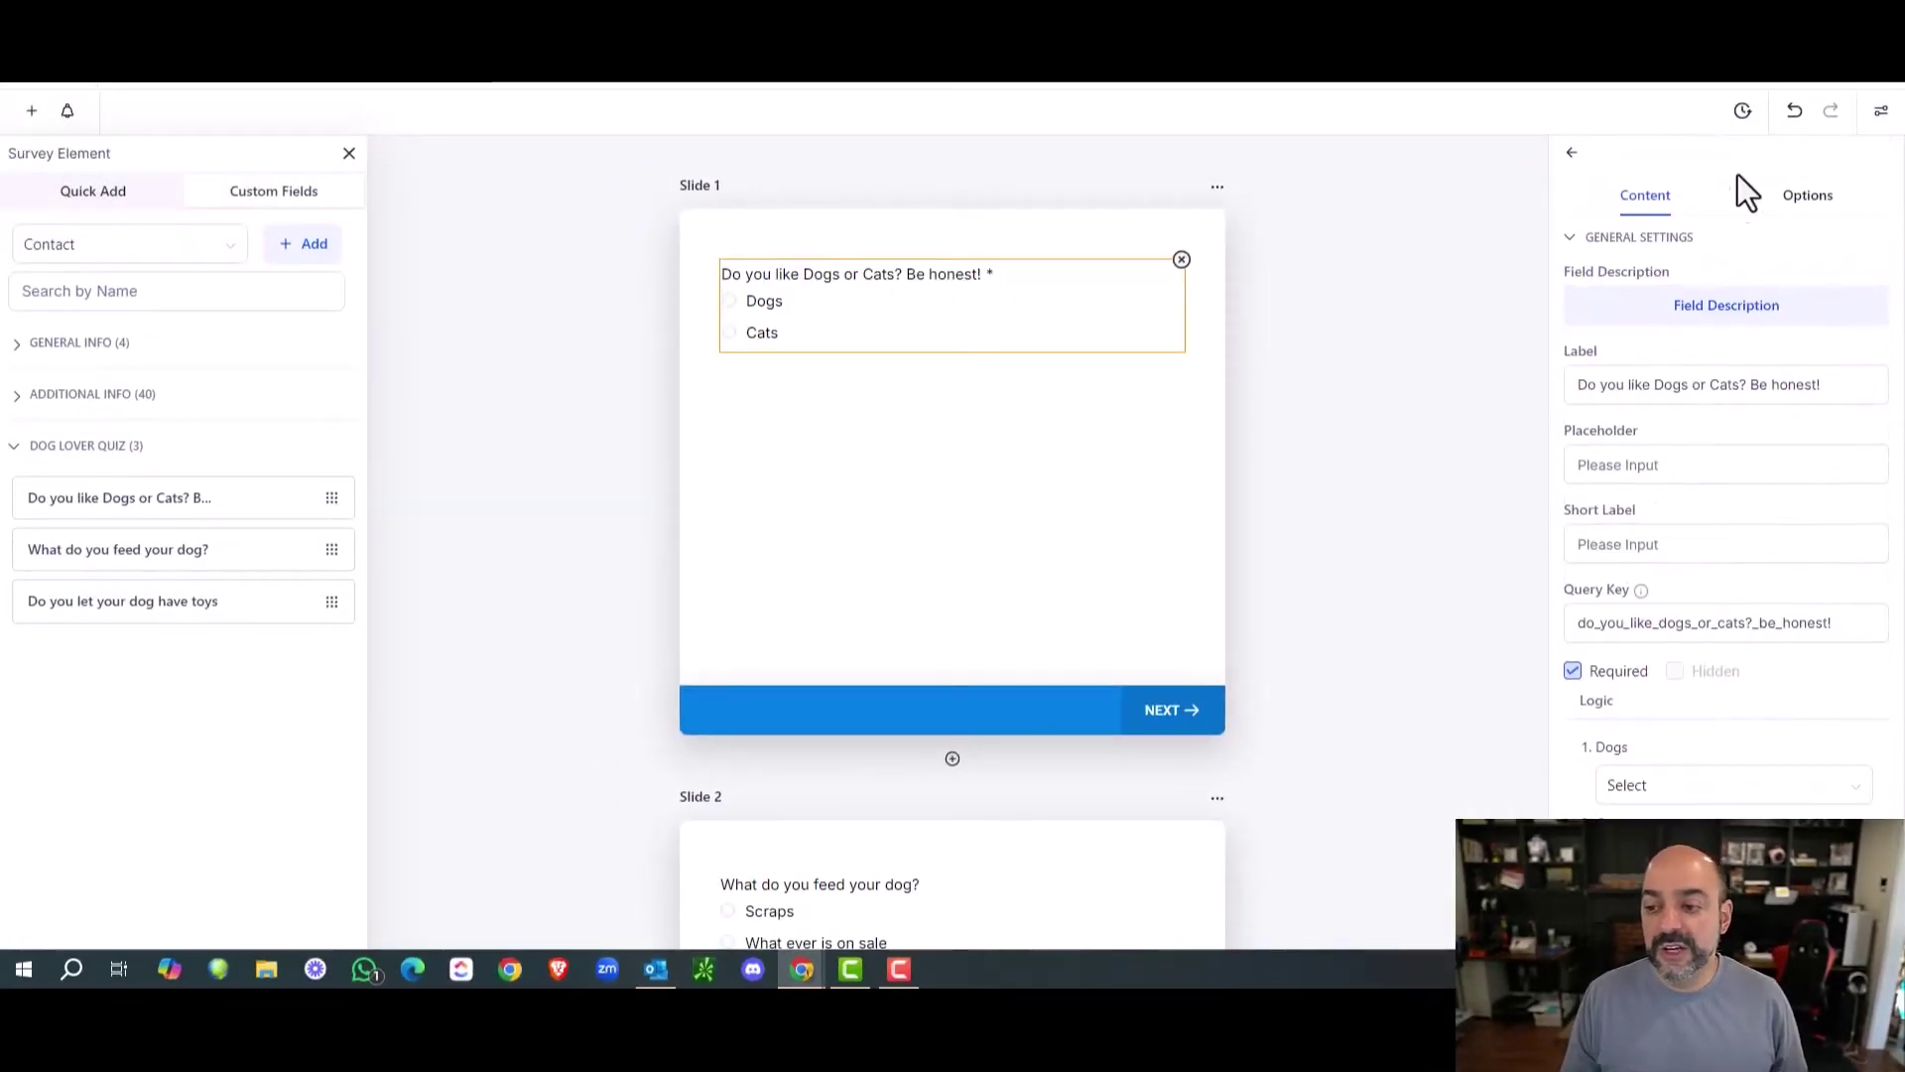
click(1801, 196)
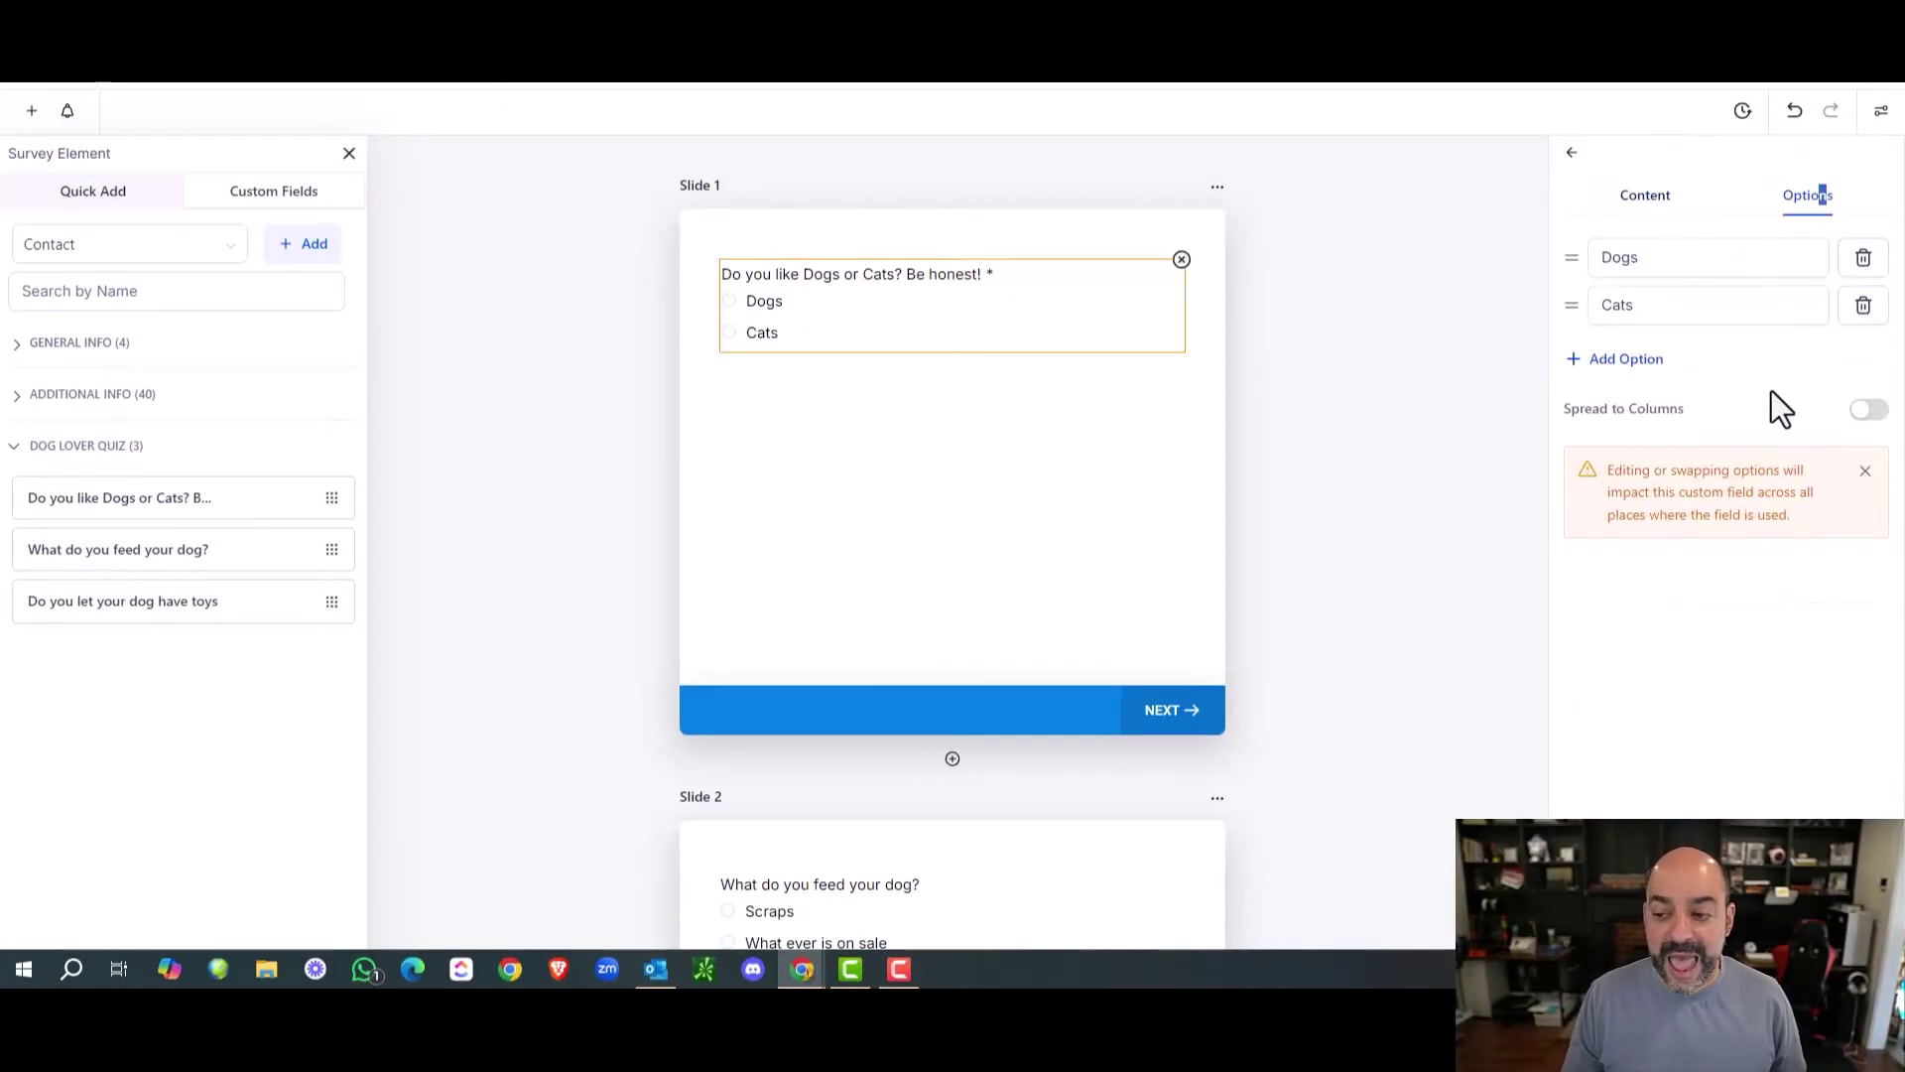
click(1868, 413)
click(1867, 413)
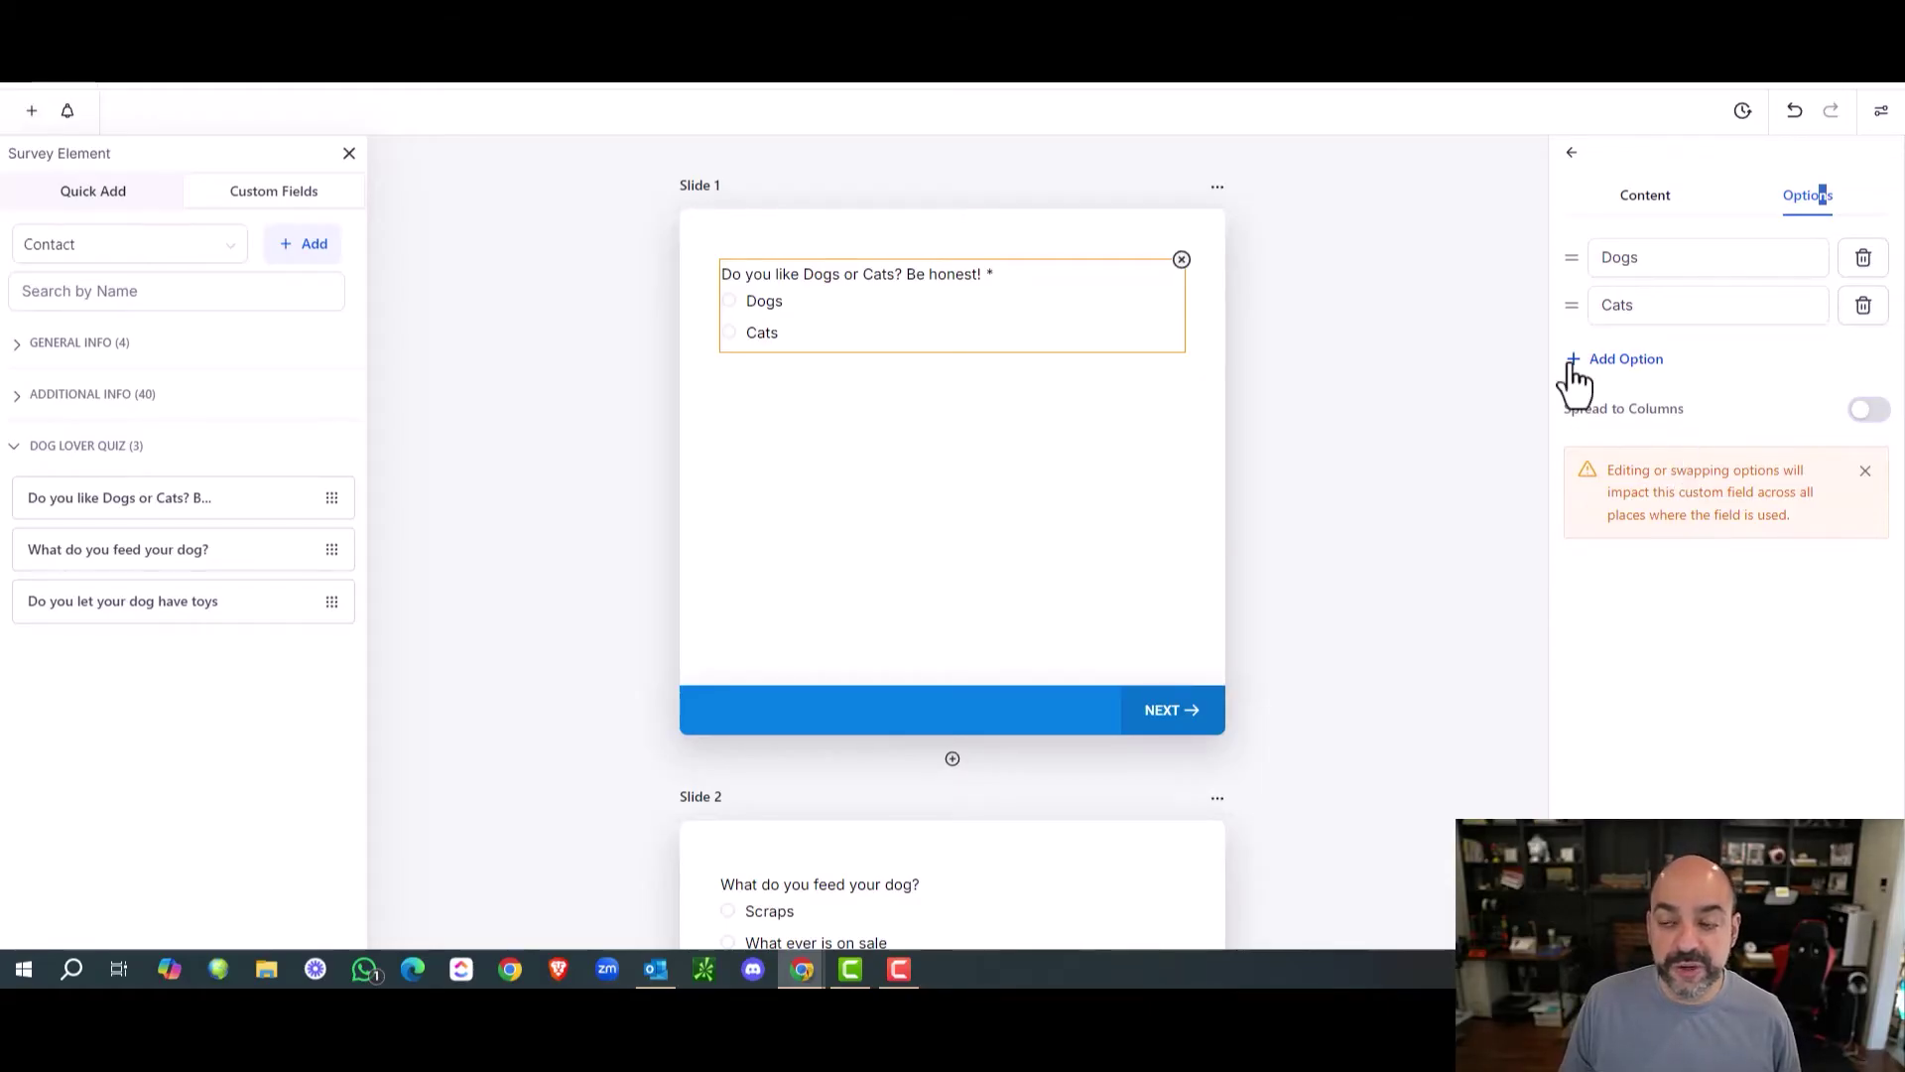
click(1655, 202)
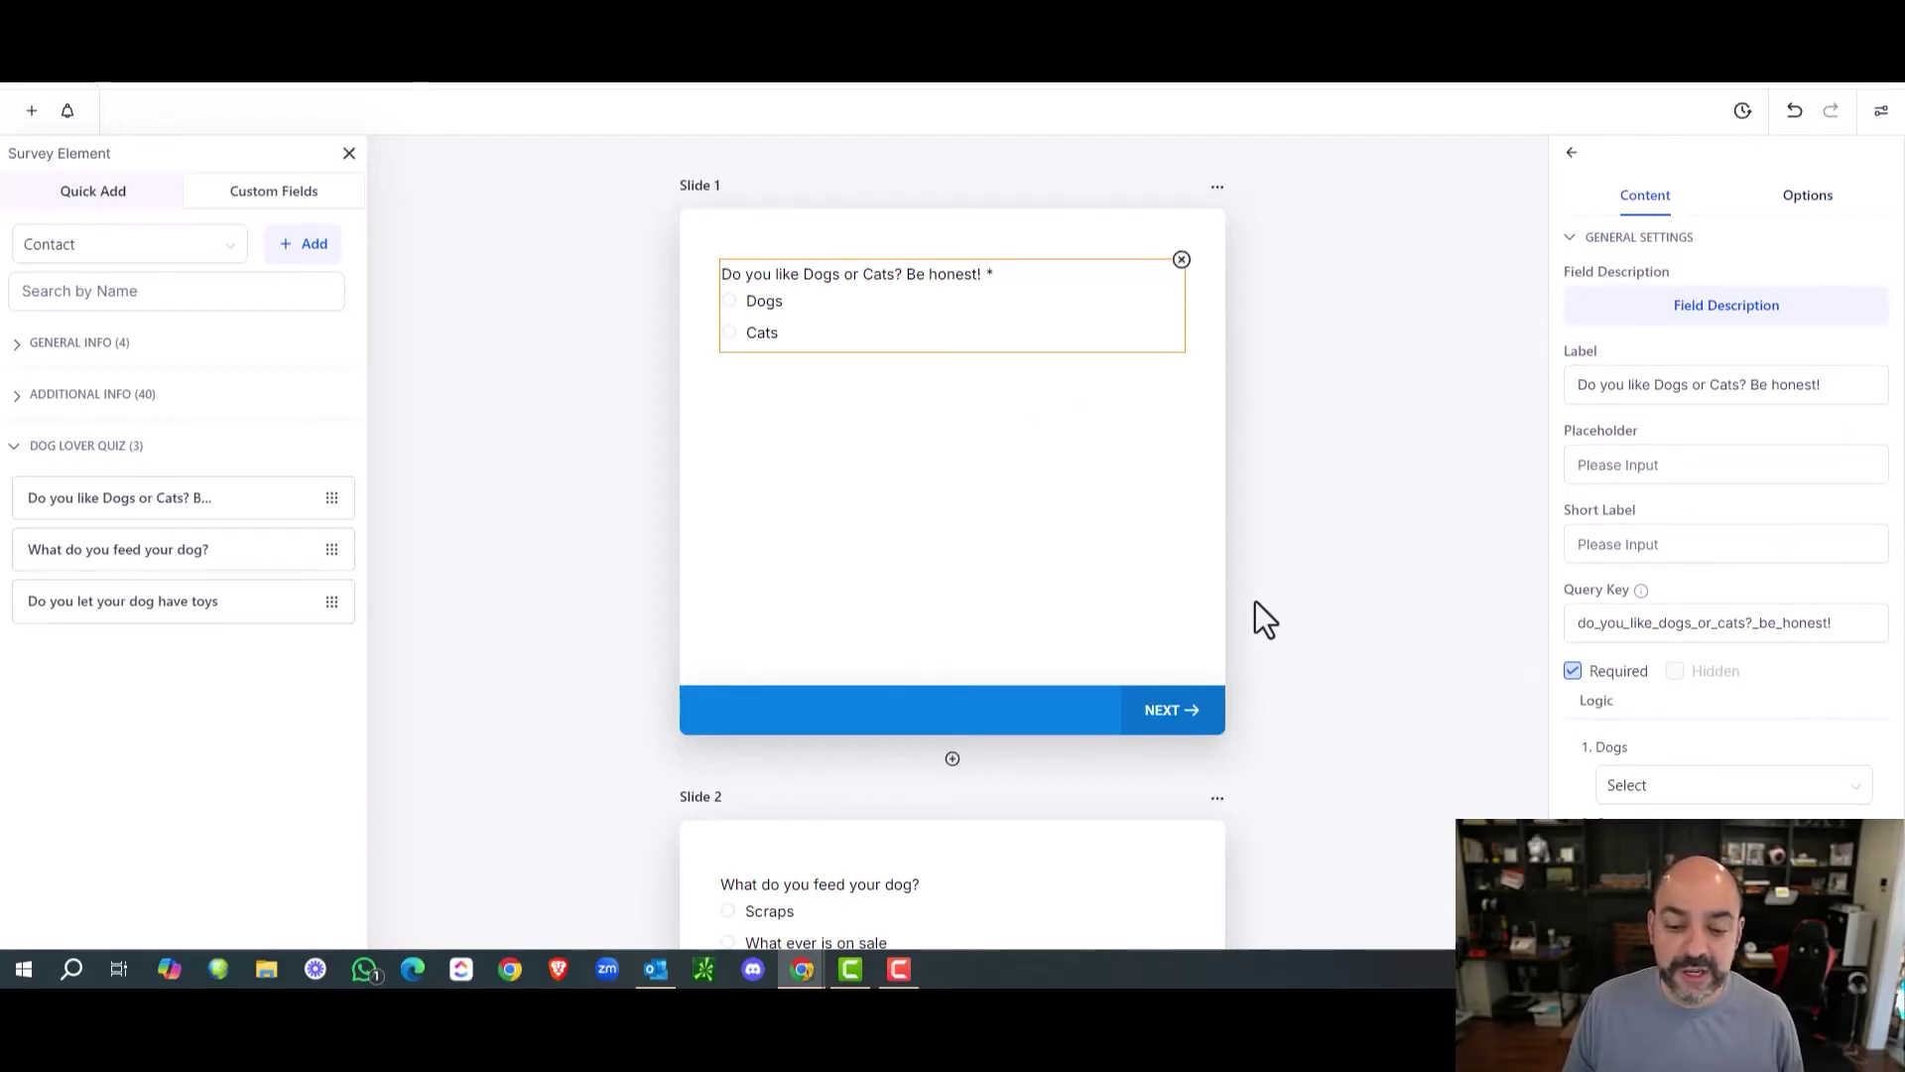
Mark "What do you feed your dog?" on Slide 2 as required and view the logic choices for "Wait, you have to feed it".
scroll(1254, 610, down, 3)
click(1037, 629)
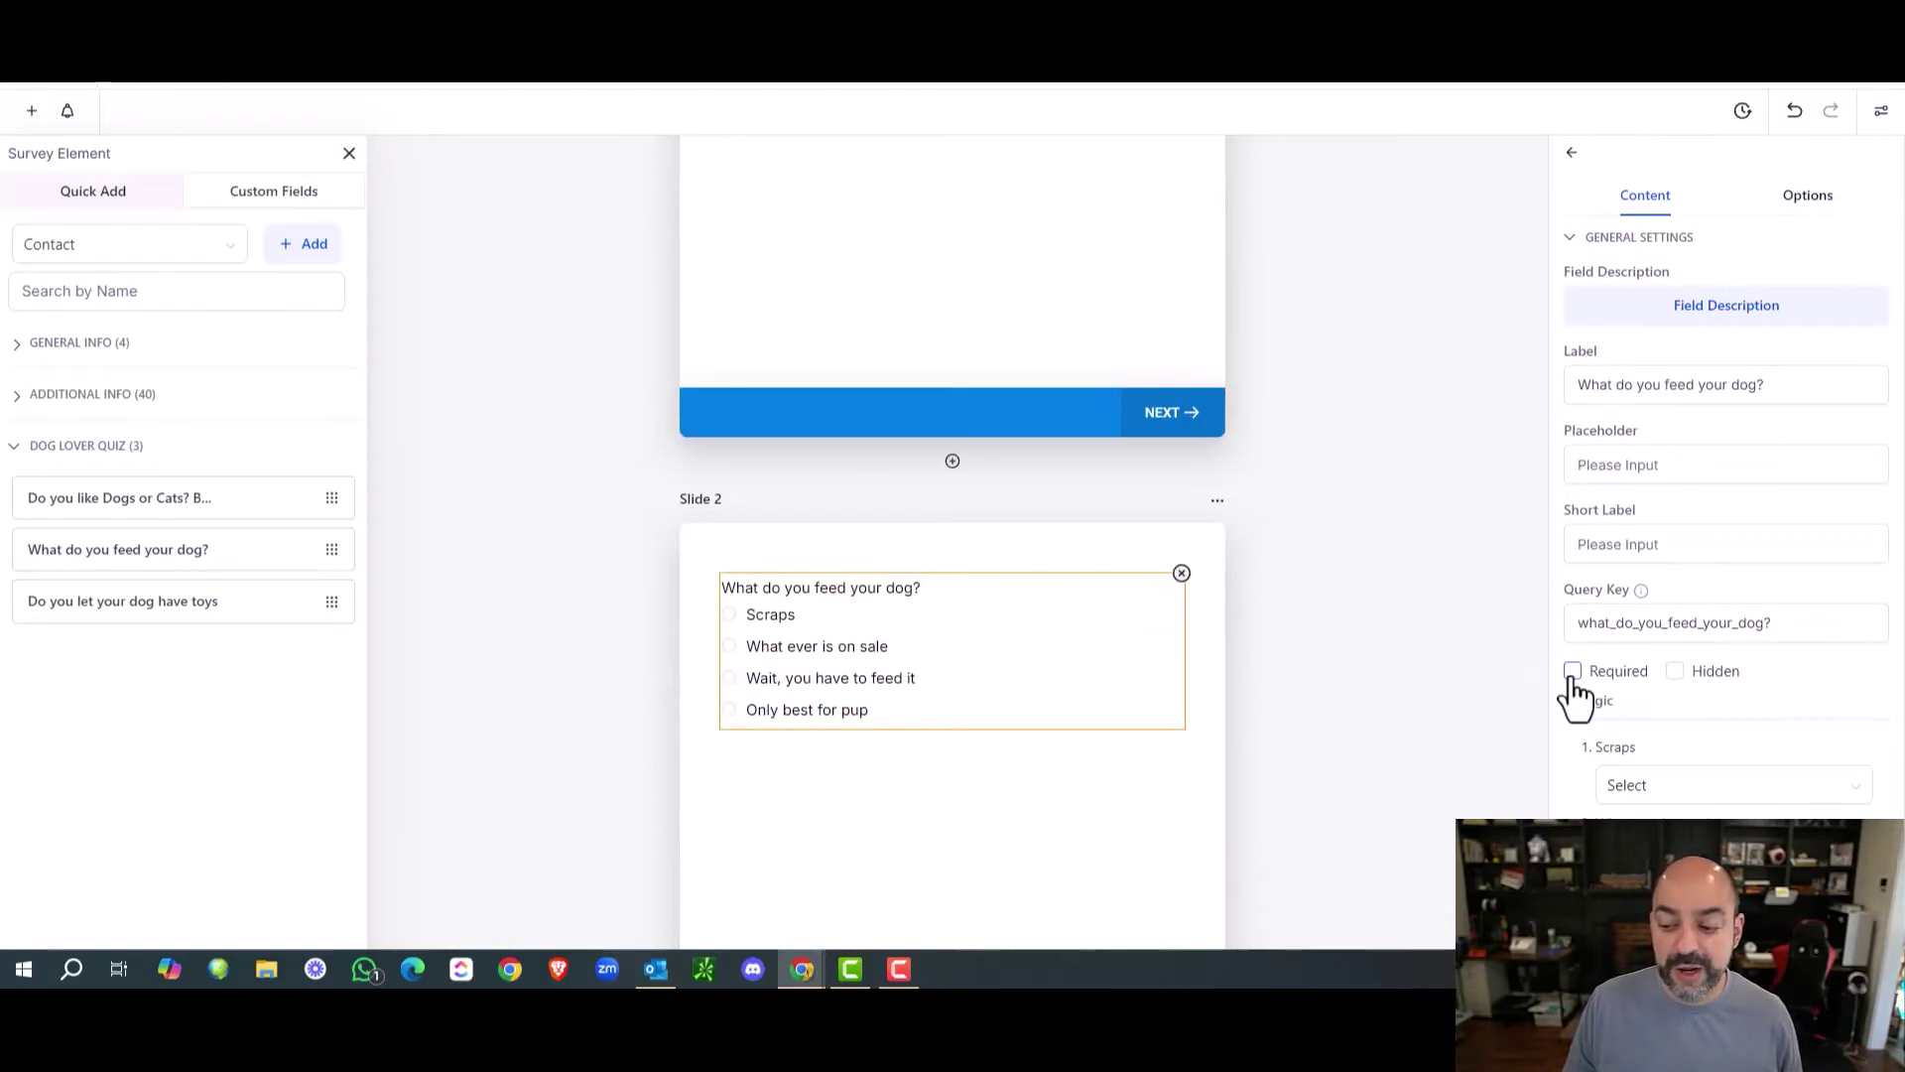
click(1572, 677)
scroll(1687, 655, down, 2)
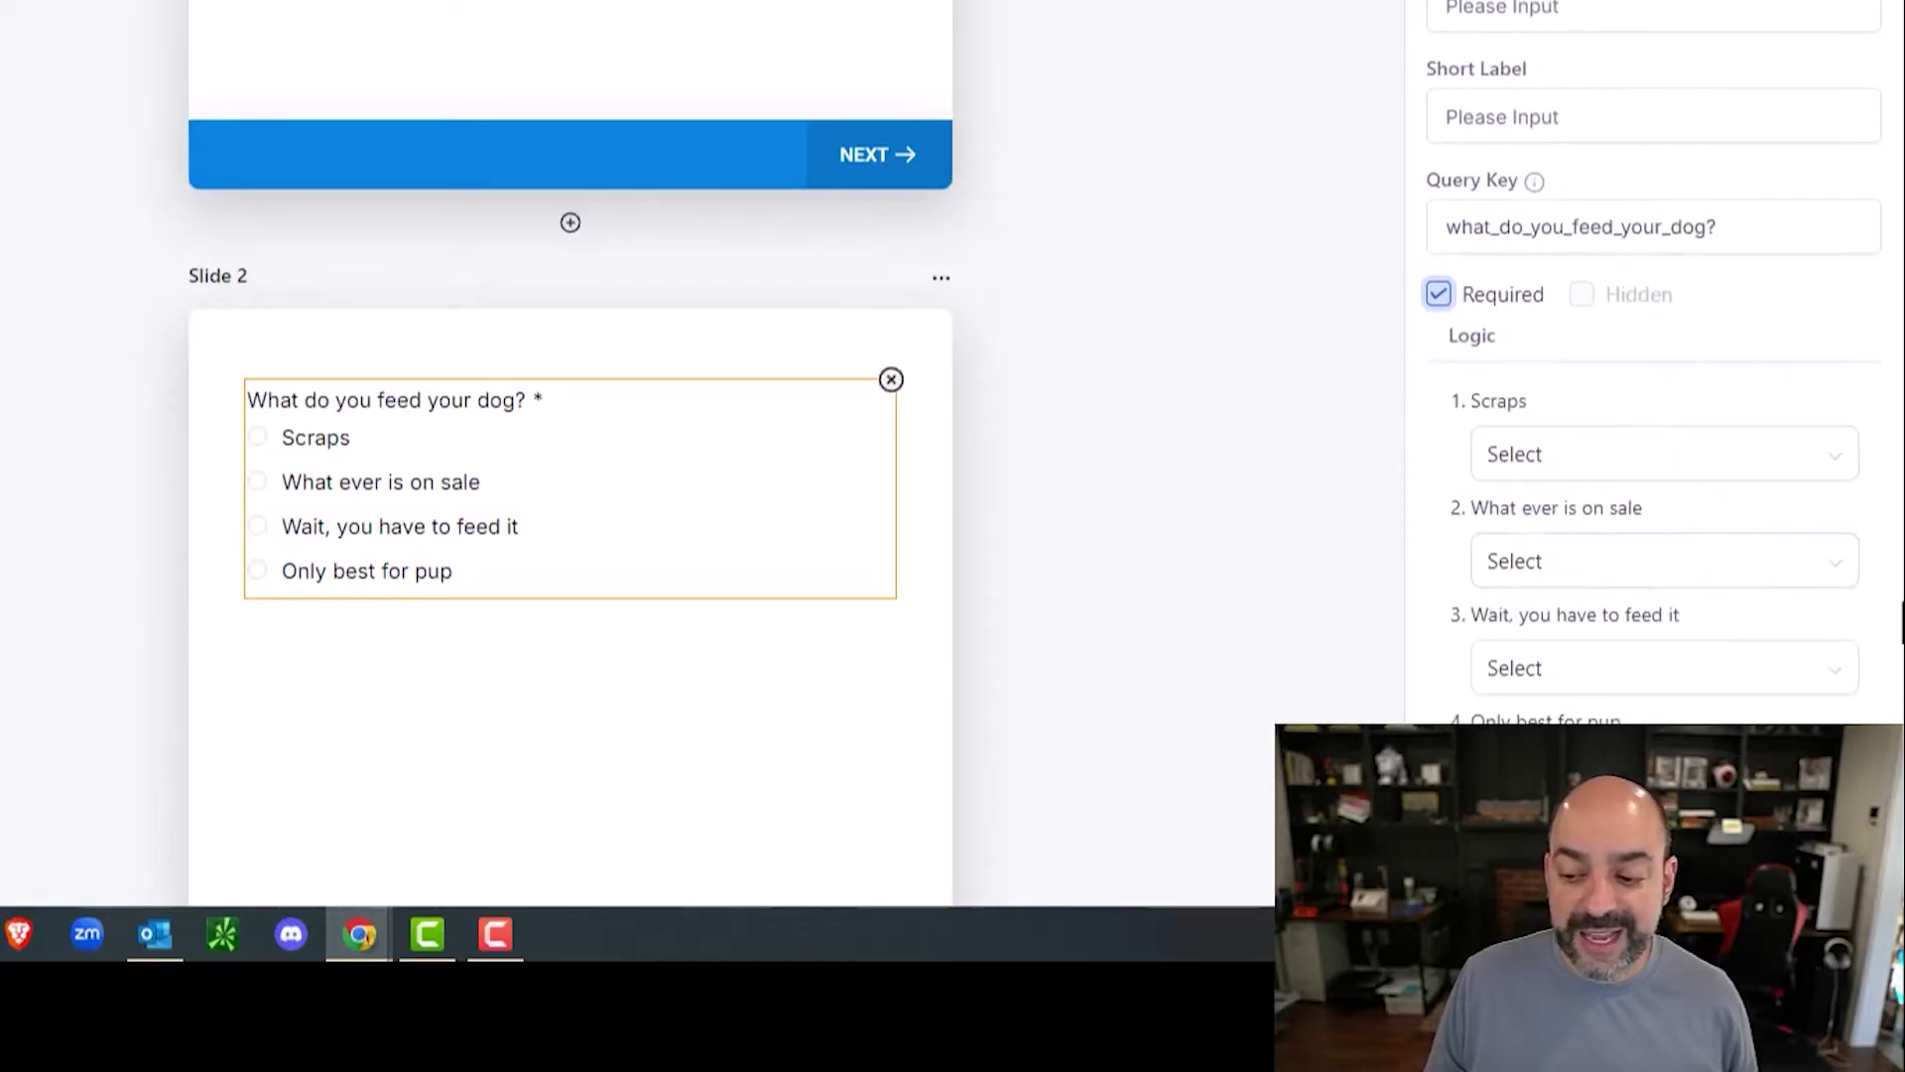
click(1724, 669)
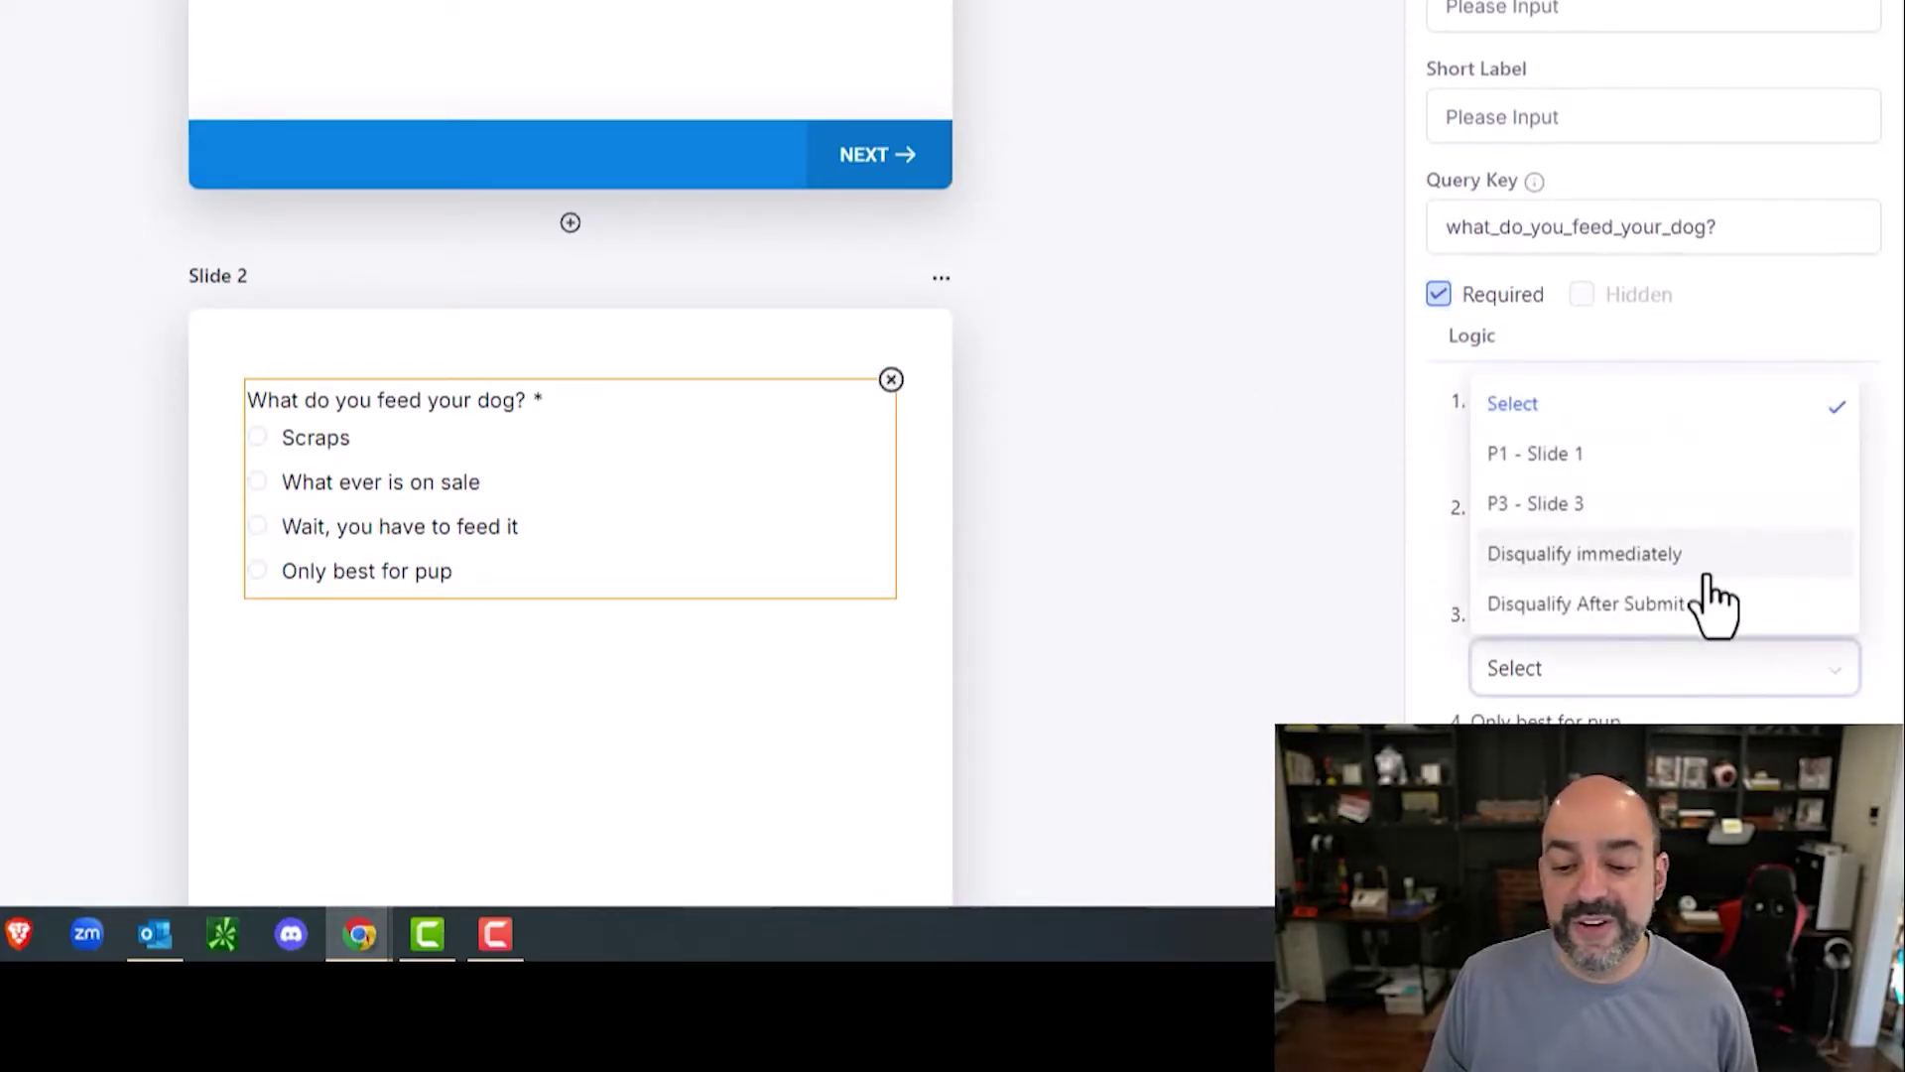
click(1184, 400)
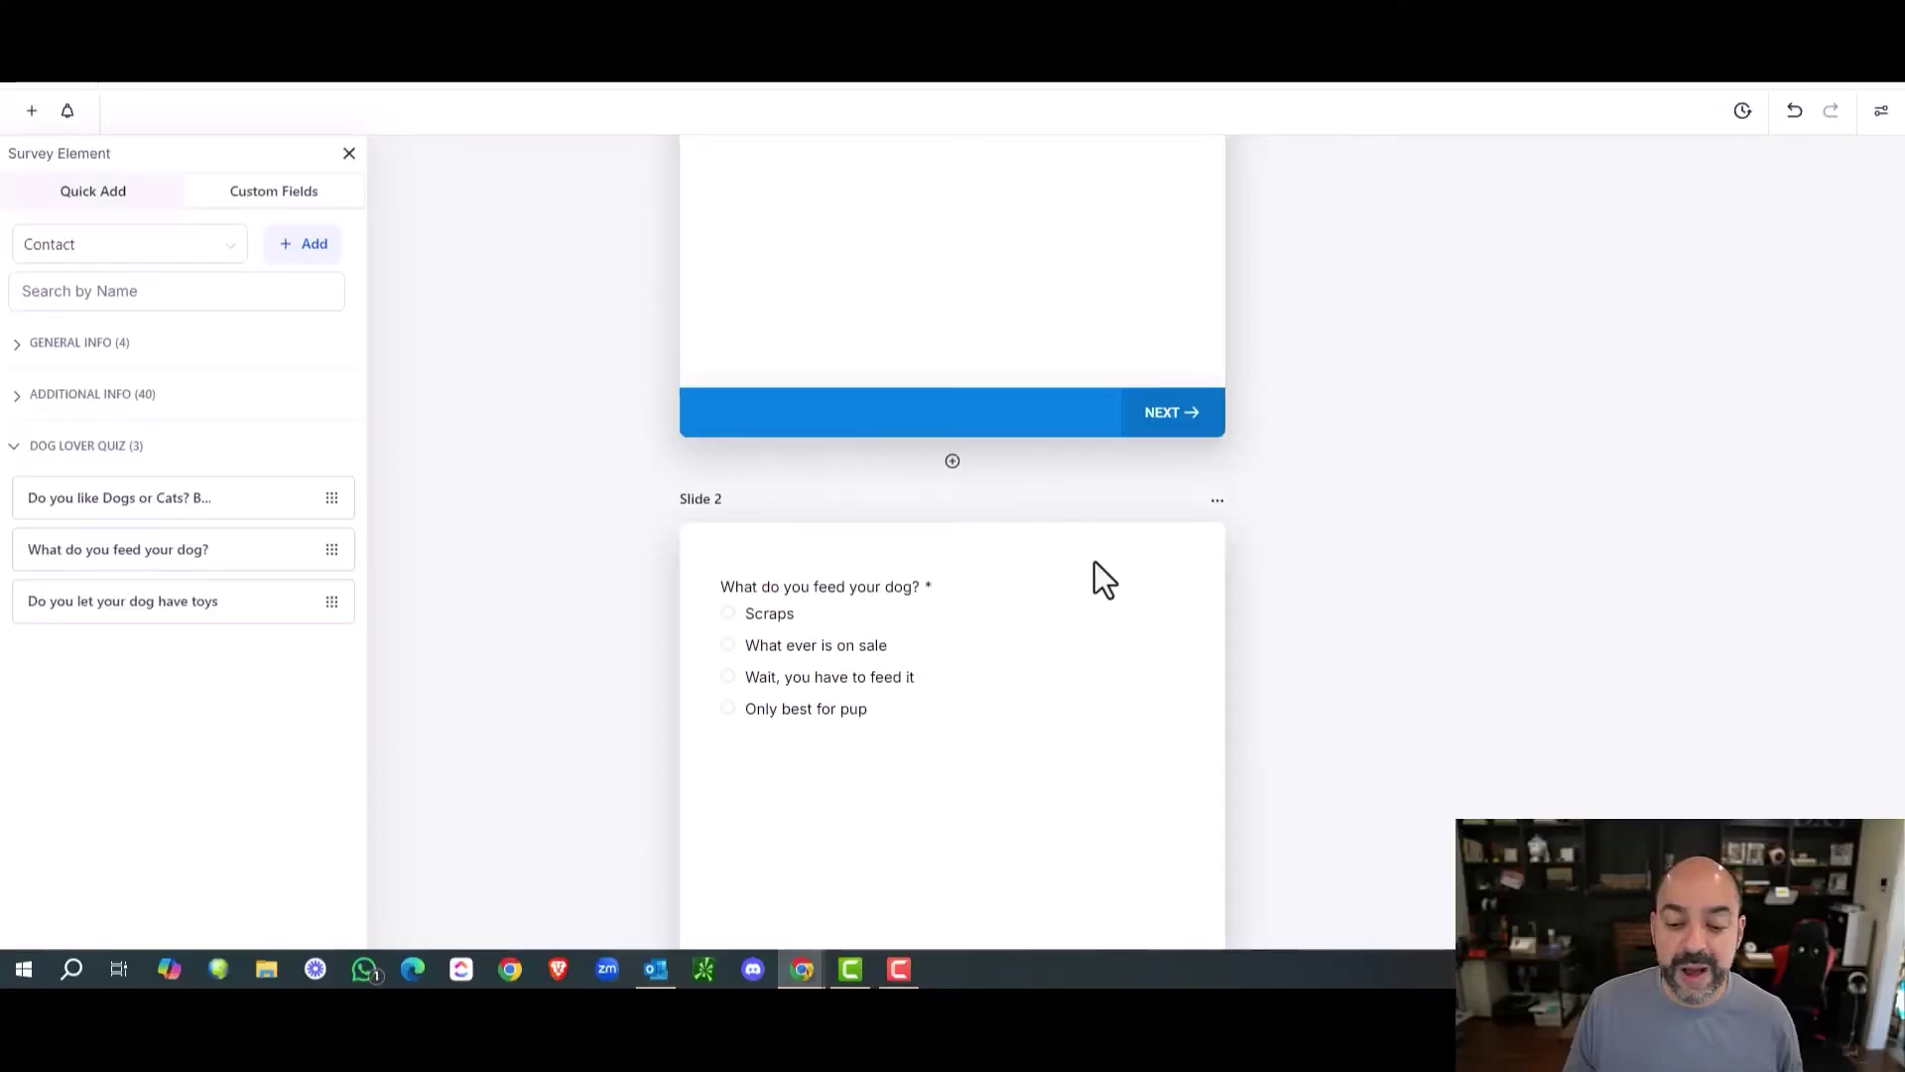
Mark the "Do you let your dog have toys" question on Slide 3 as required.
scroll(1093, 561, down, 5)
click(1004, 697)
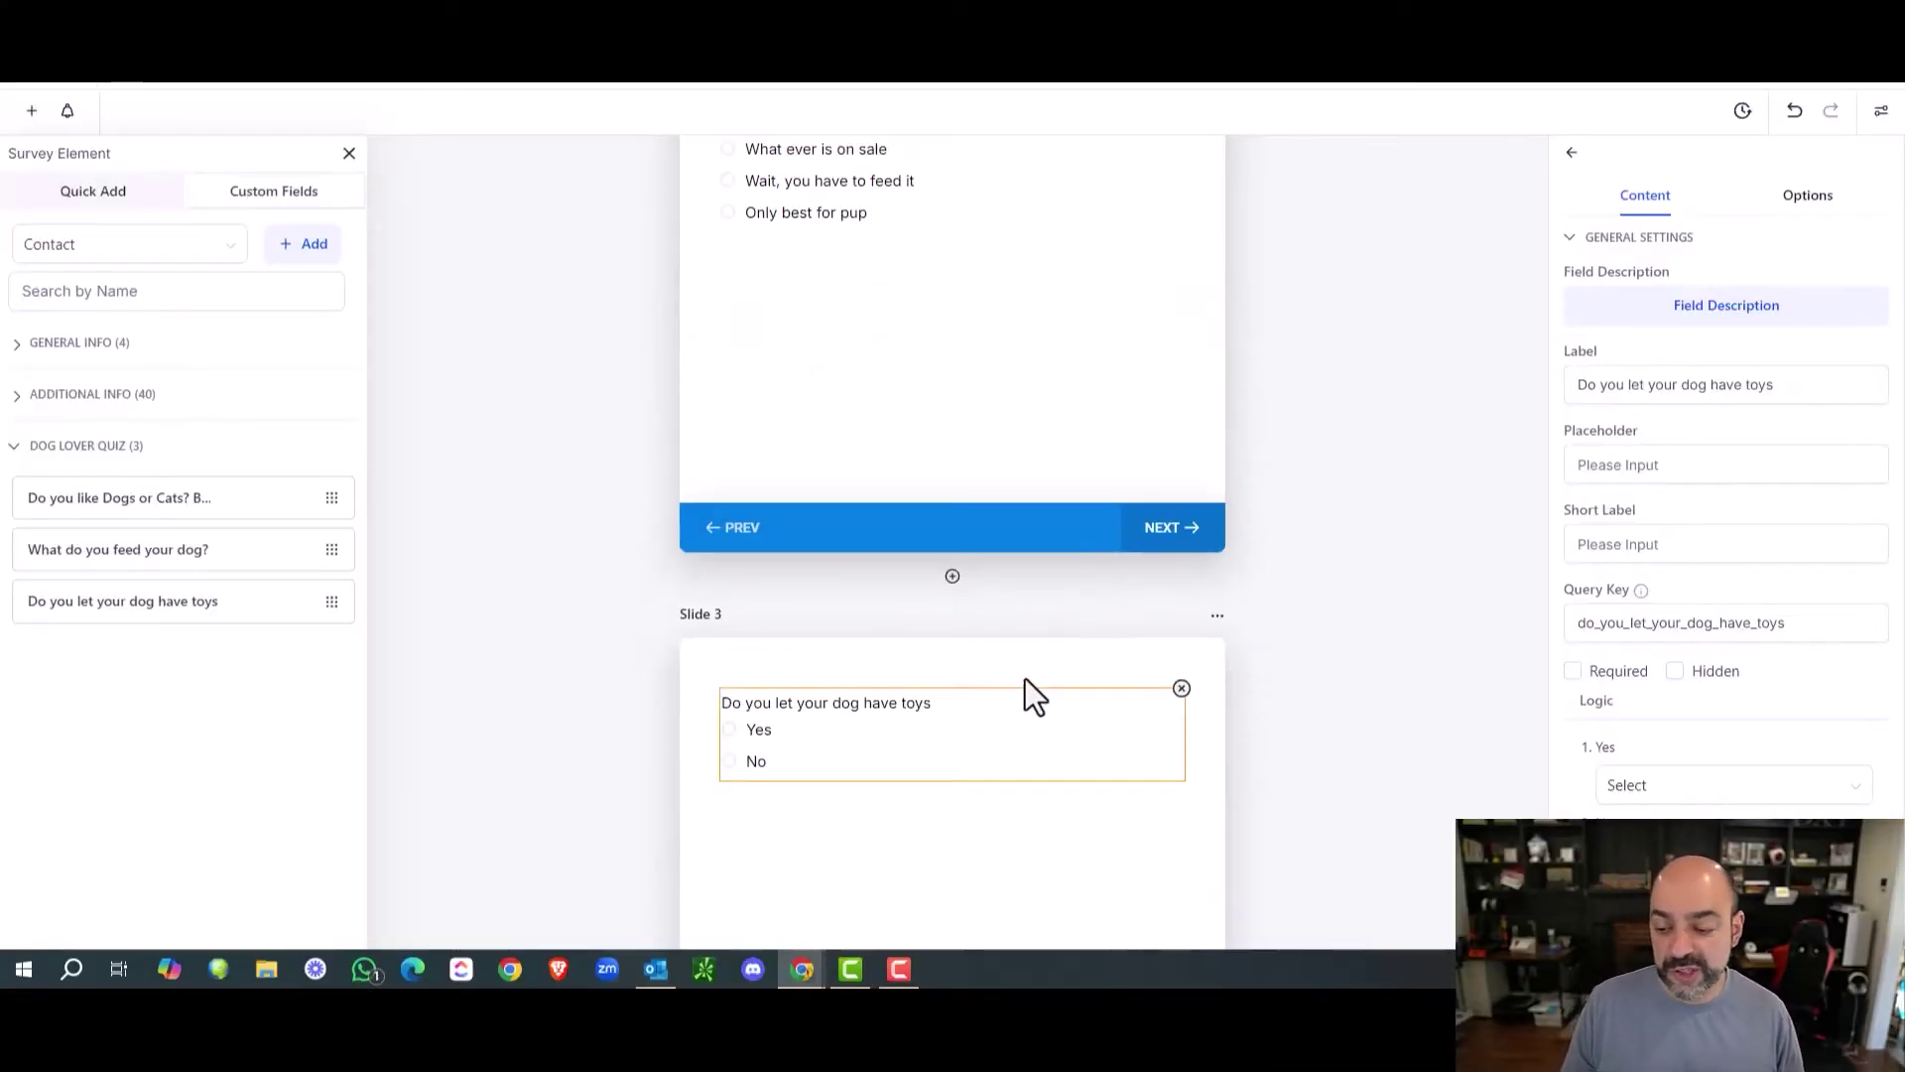
scroll(1455, 469, down, 2)
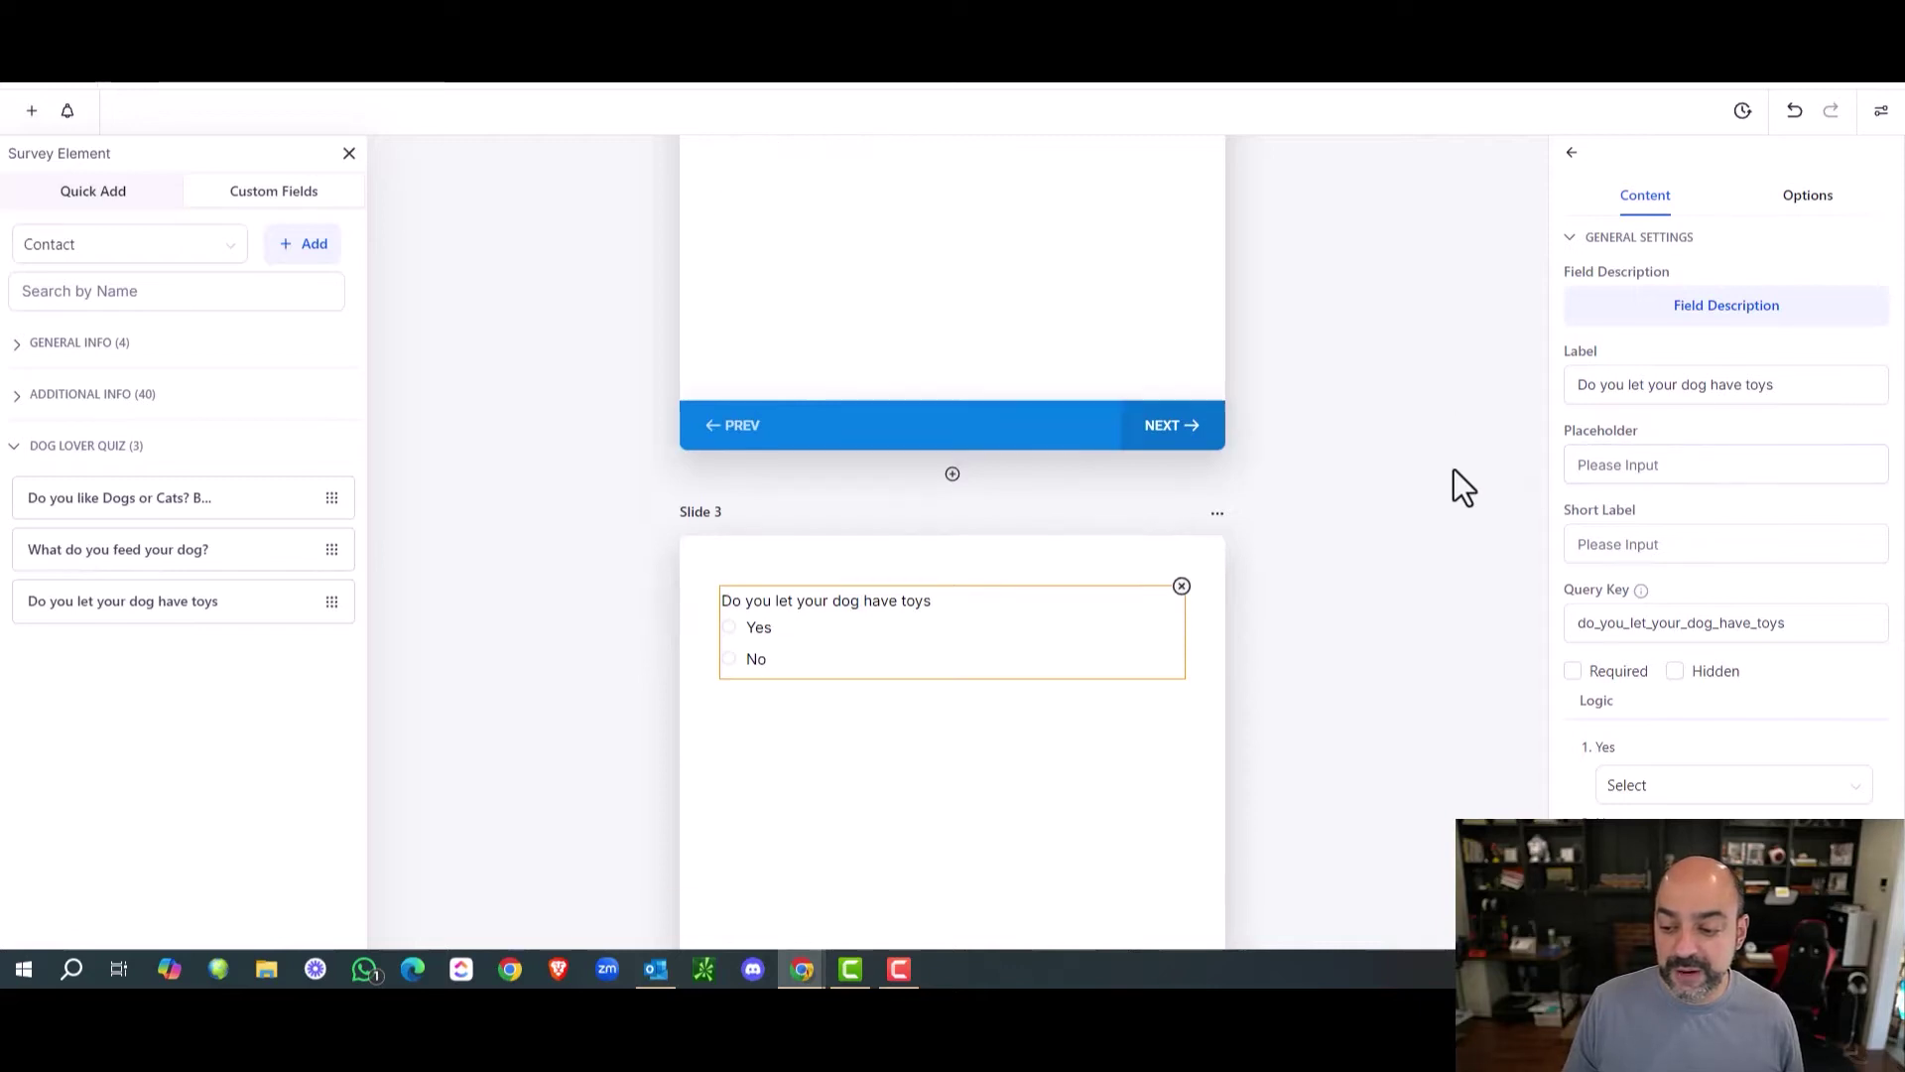
click(1573, 672)
scroll(1431, 514, down, 2)
scroll(1343, 601, up, 4)
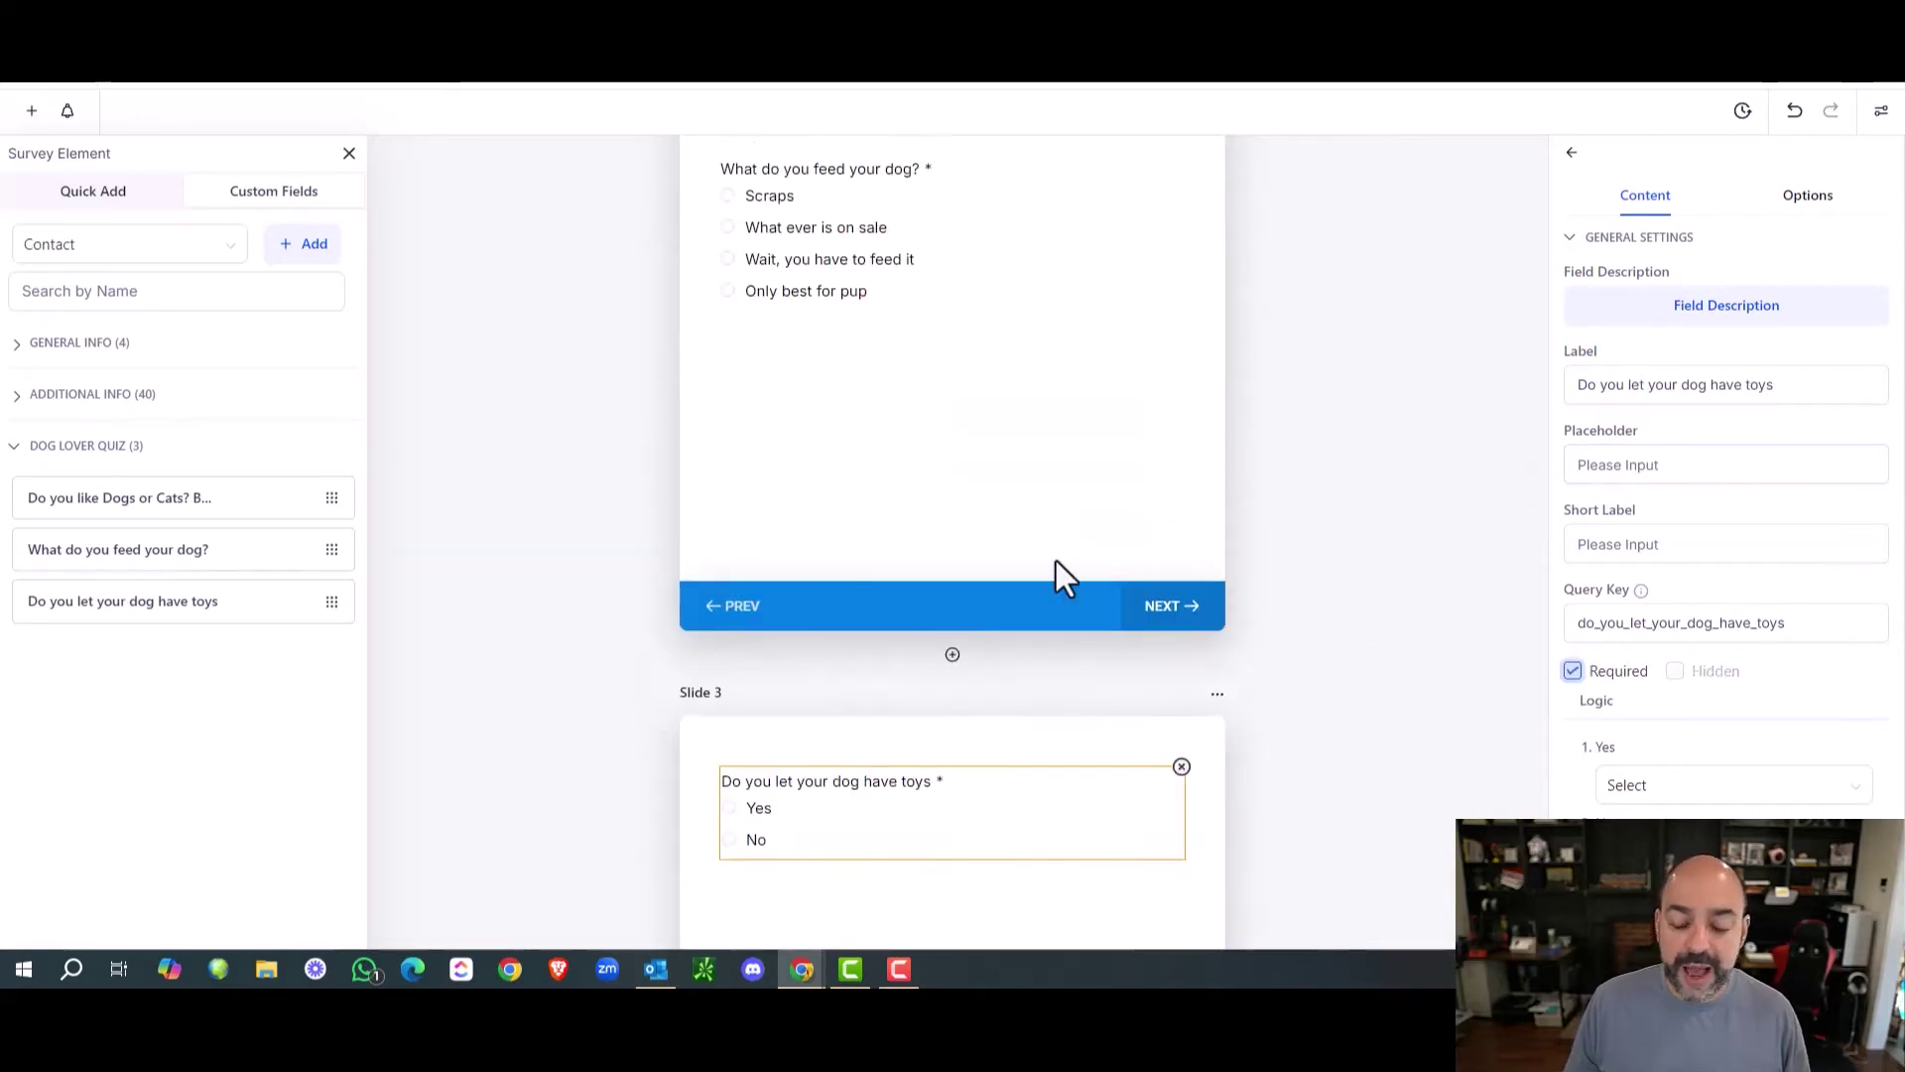
Add a slide below Slide 3 and place a First Name field from the quick-add personal info elements on it.
scroll(1056, 565, down, 4)
click(952, 771)
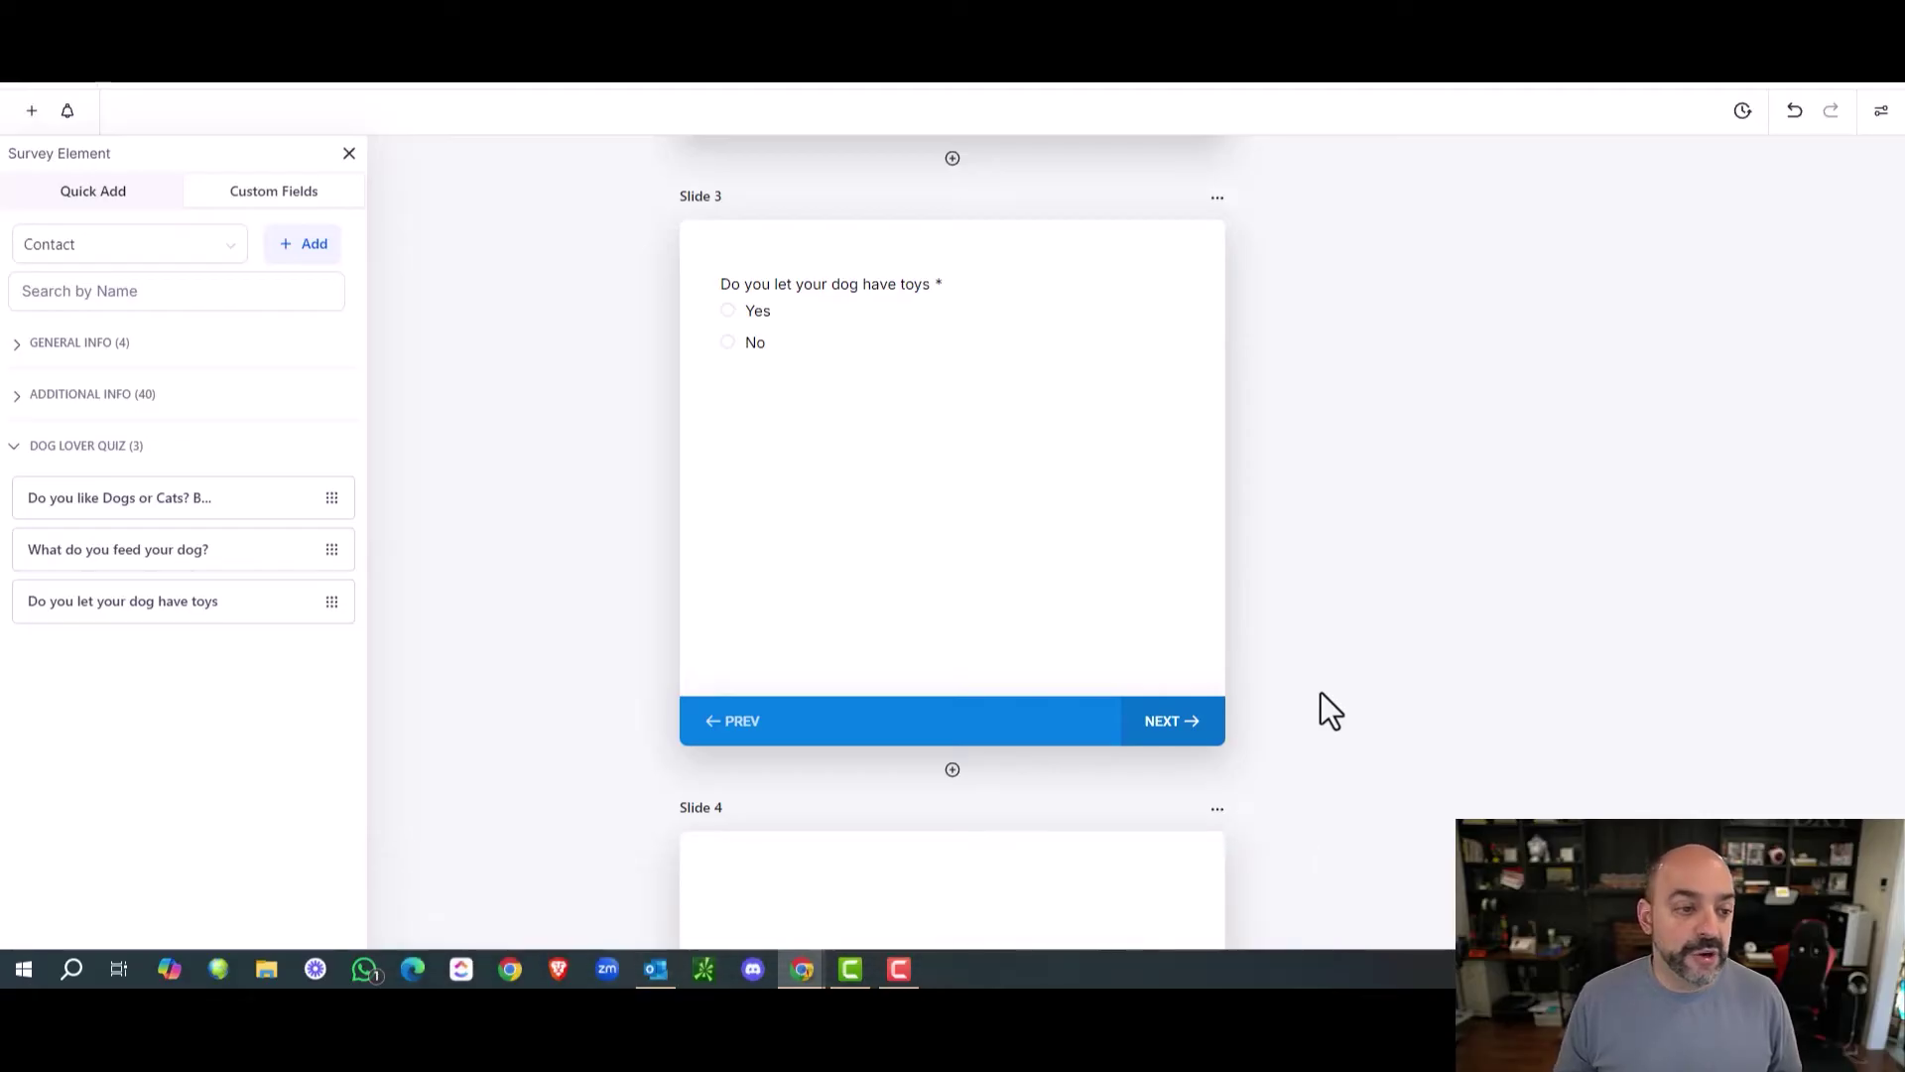
click(92, 190)
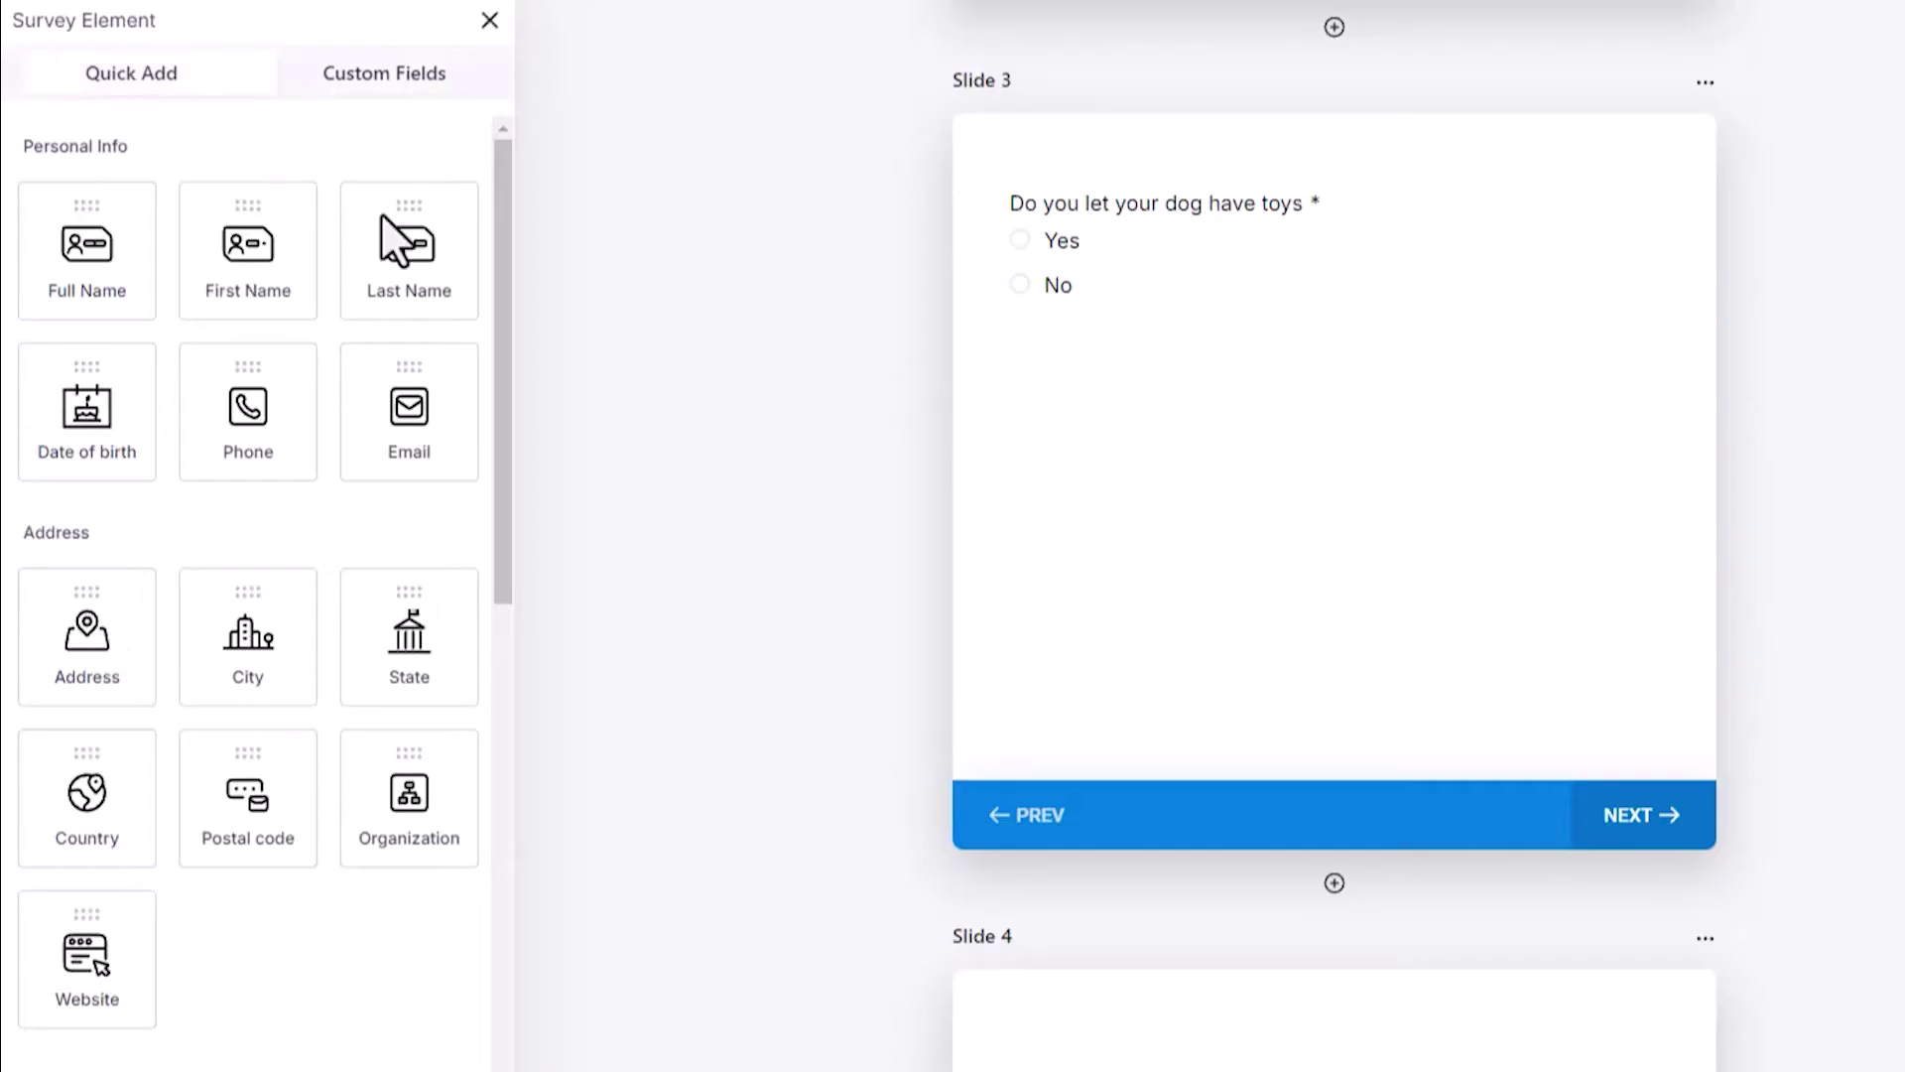
scroll(287, 355, down, 2)
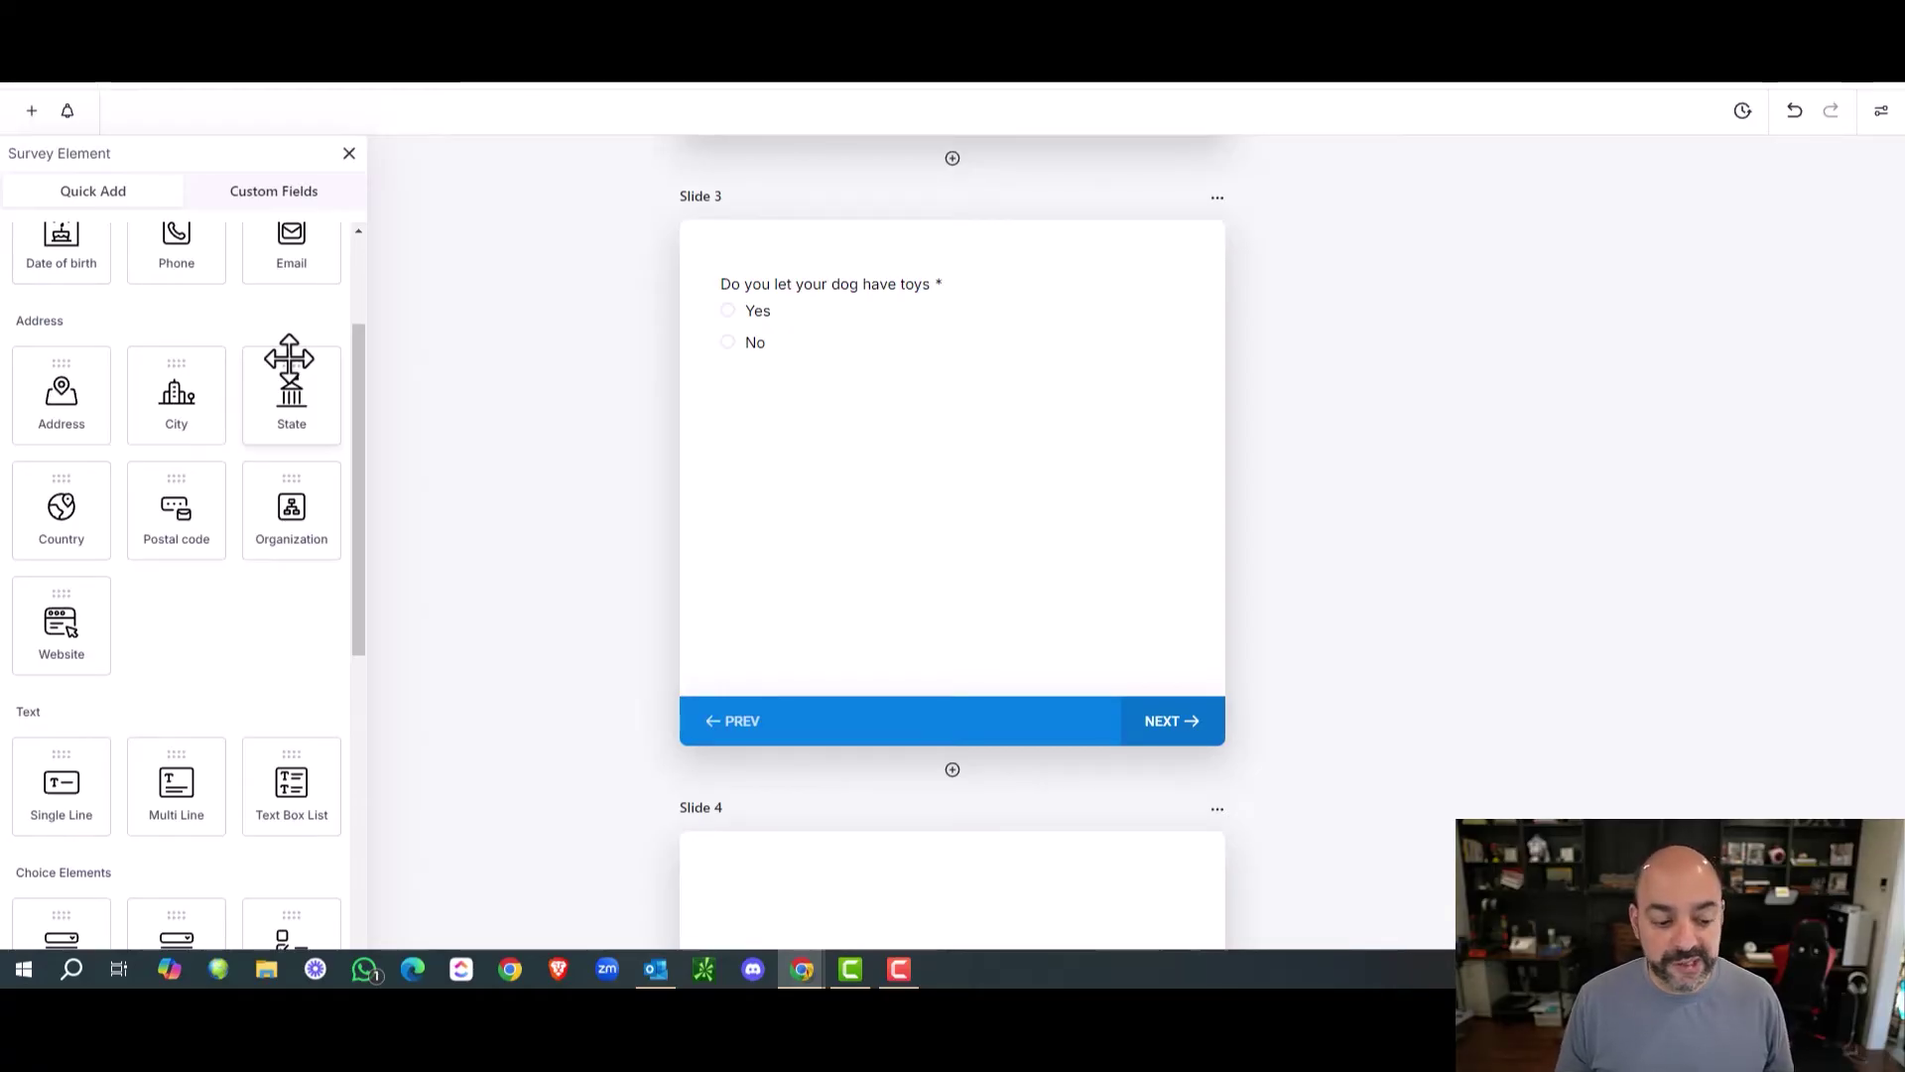
scroll(289, 360, down, 5)
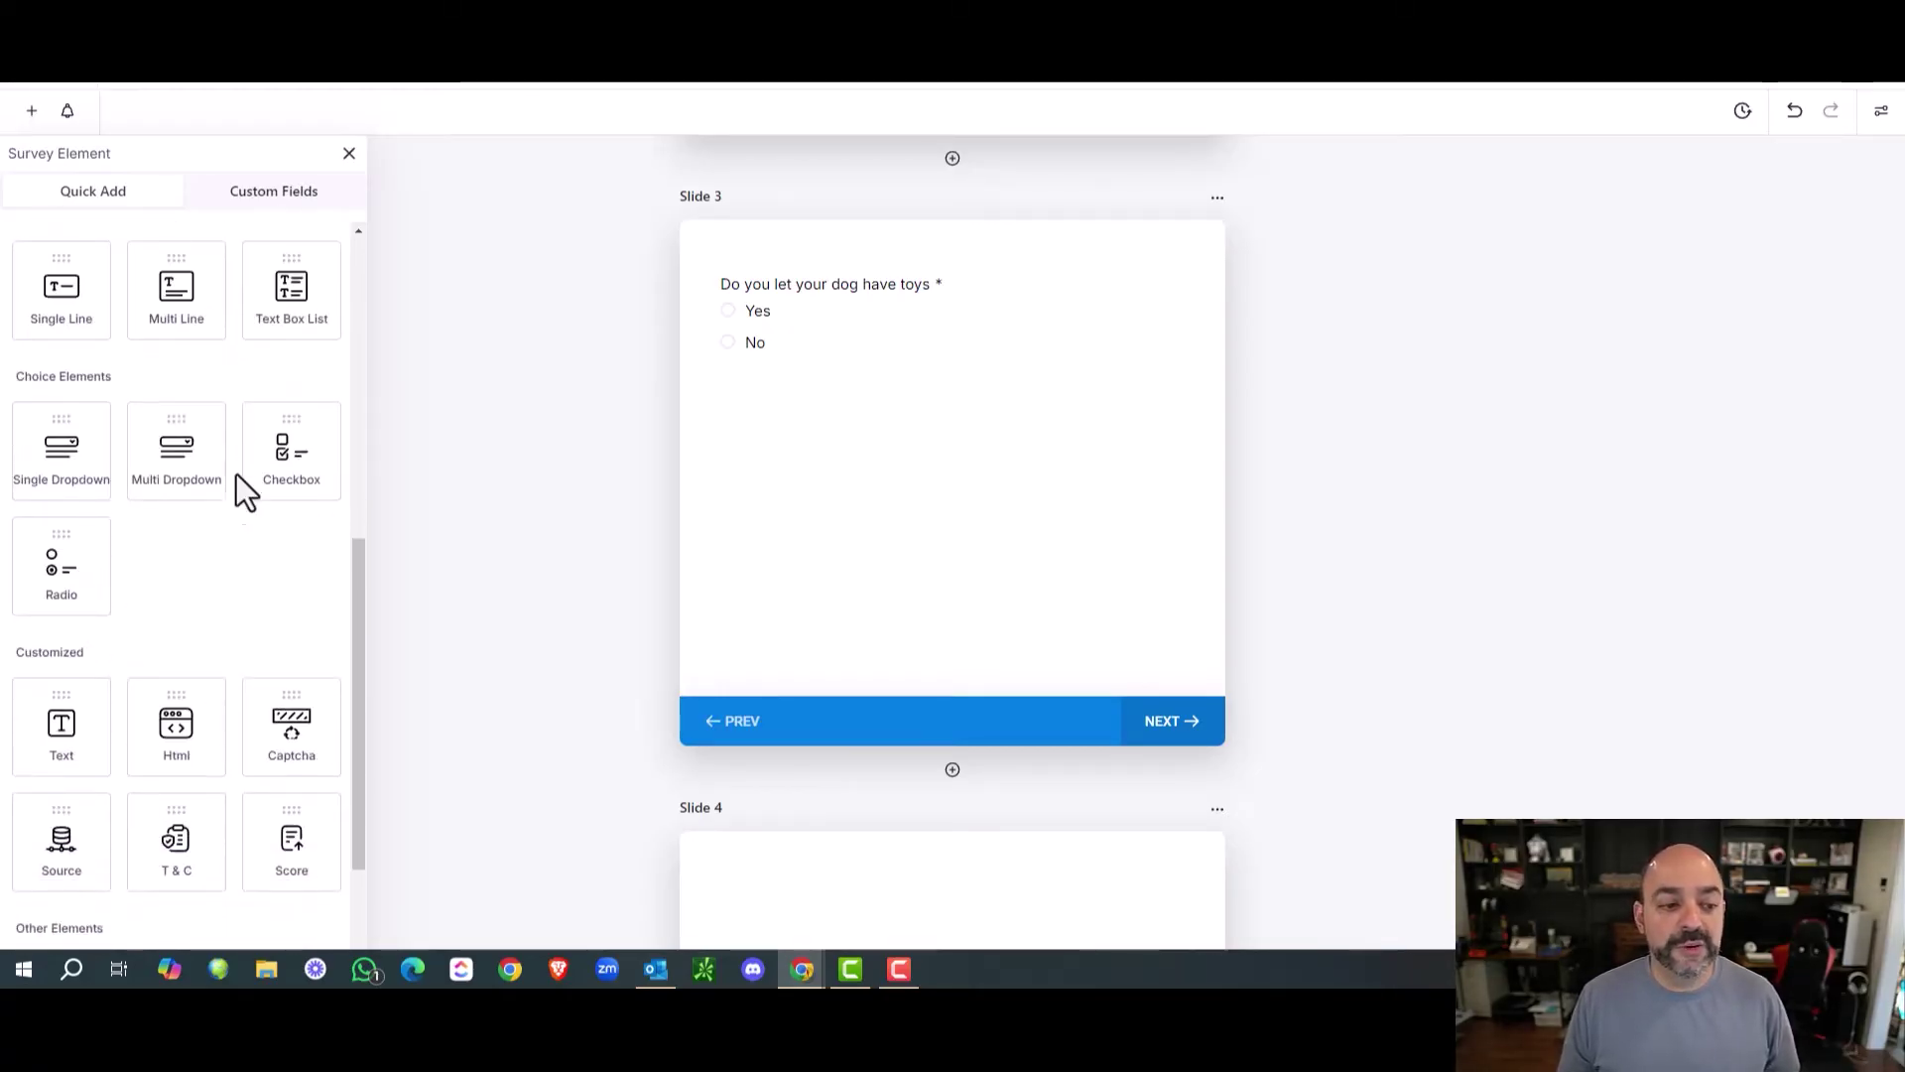
scroll(212, 556, up, 7)
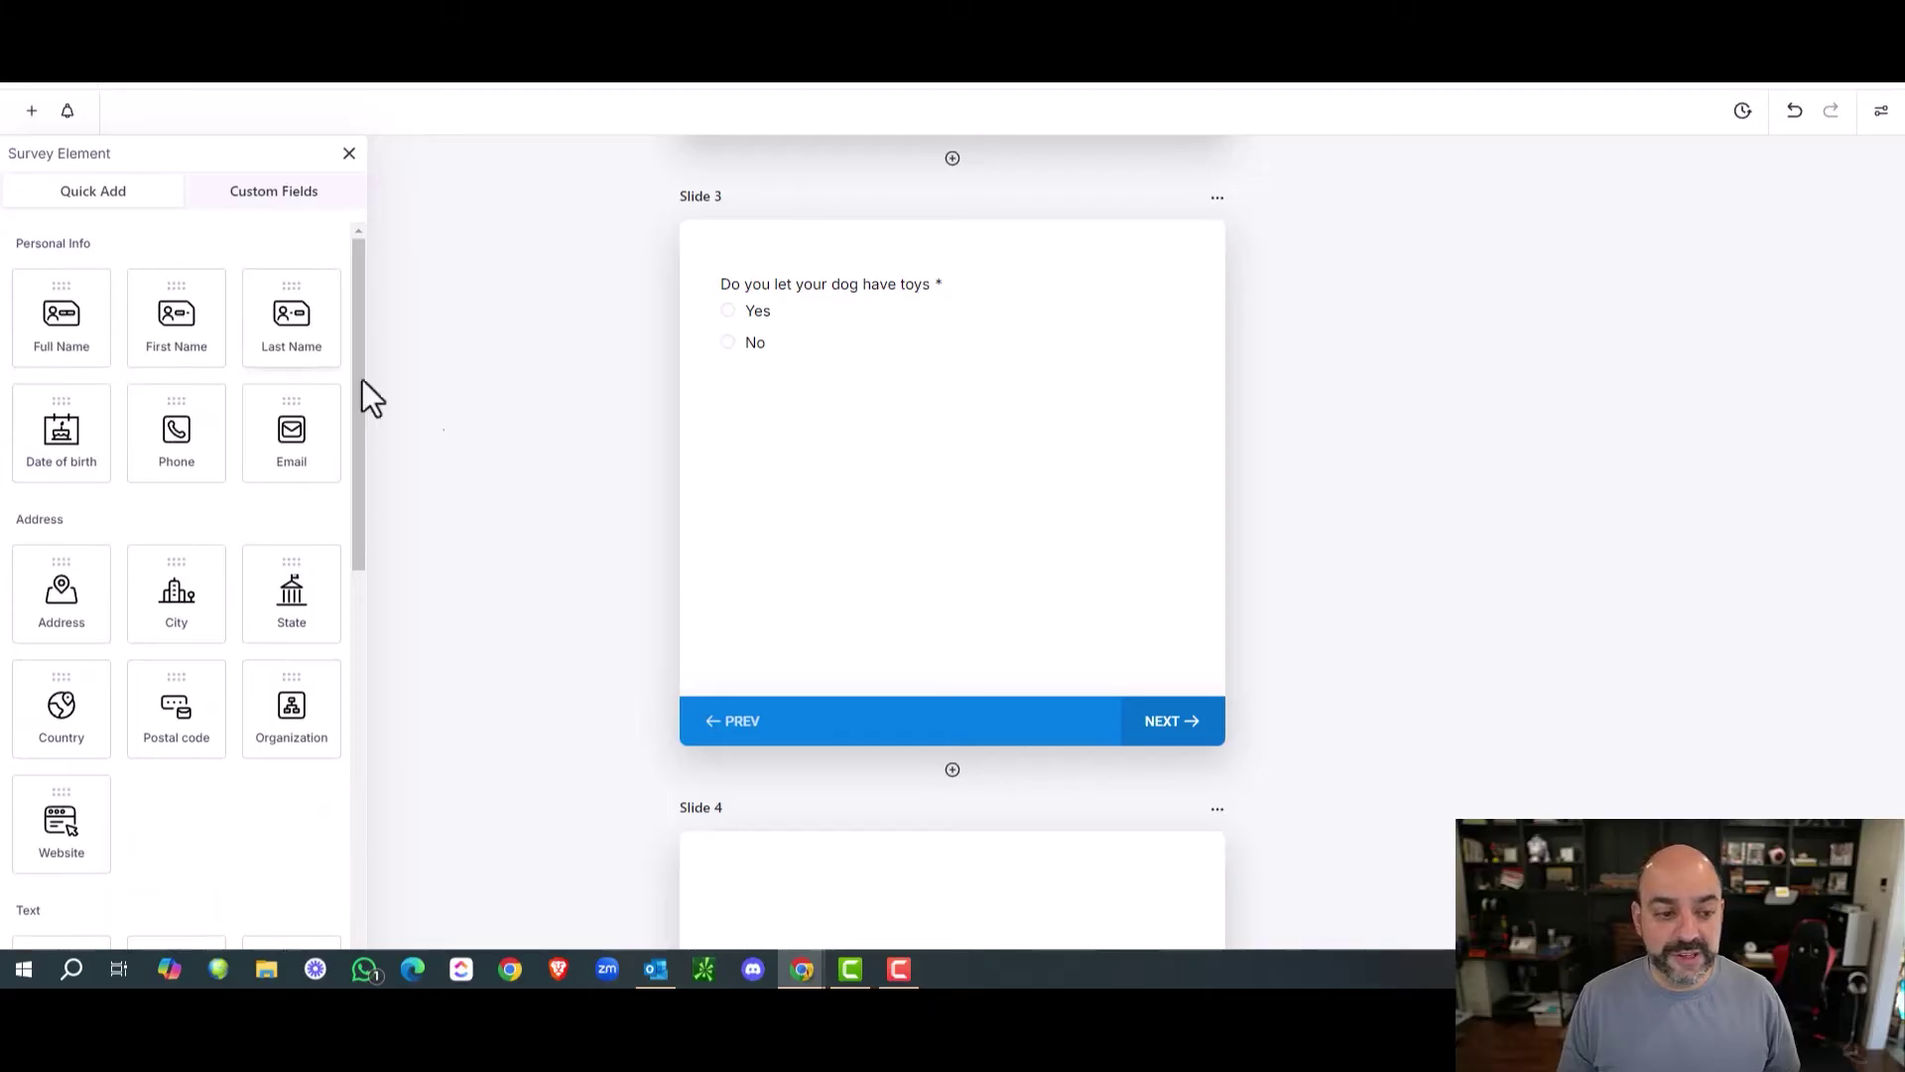
scroll(372, 382, down, 3)
drag(213, 332, 938, 627)
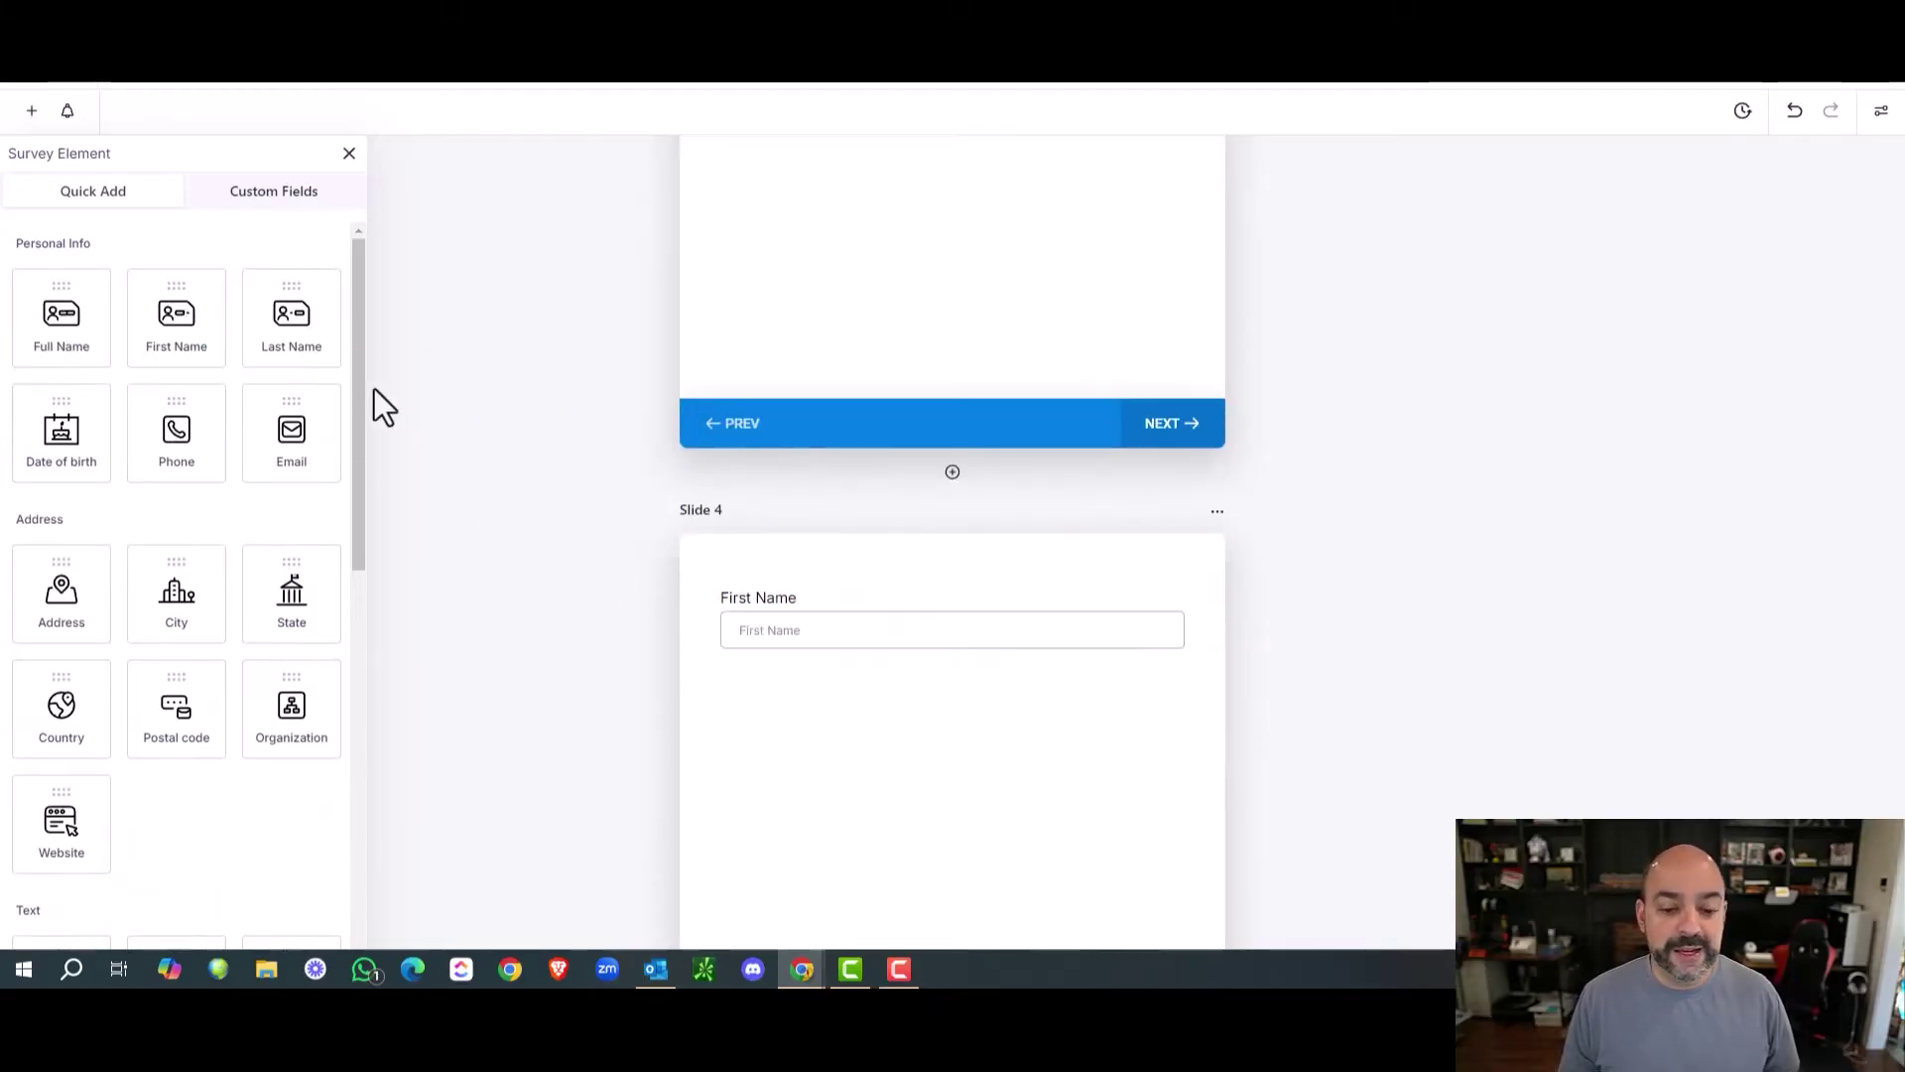
Make the First Name field on Slide 4 required.
click(799, 601)
click(1574, 627)
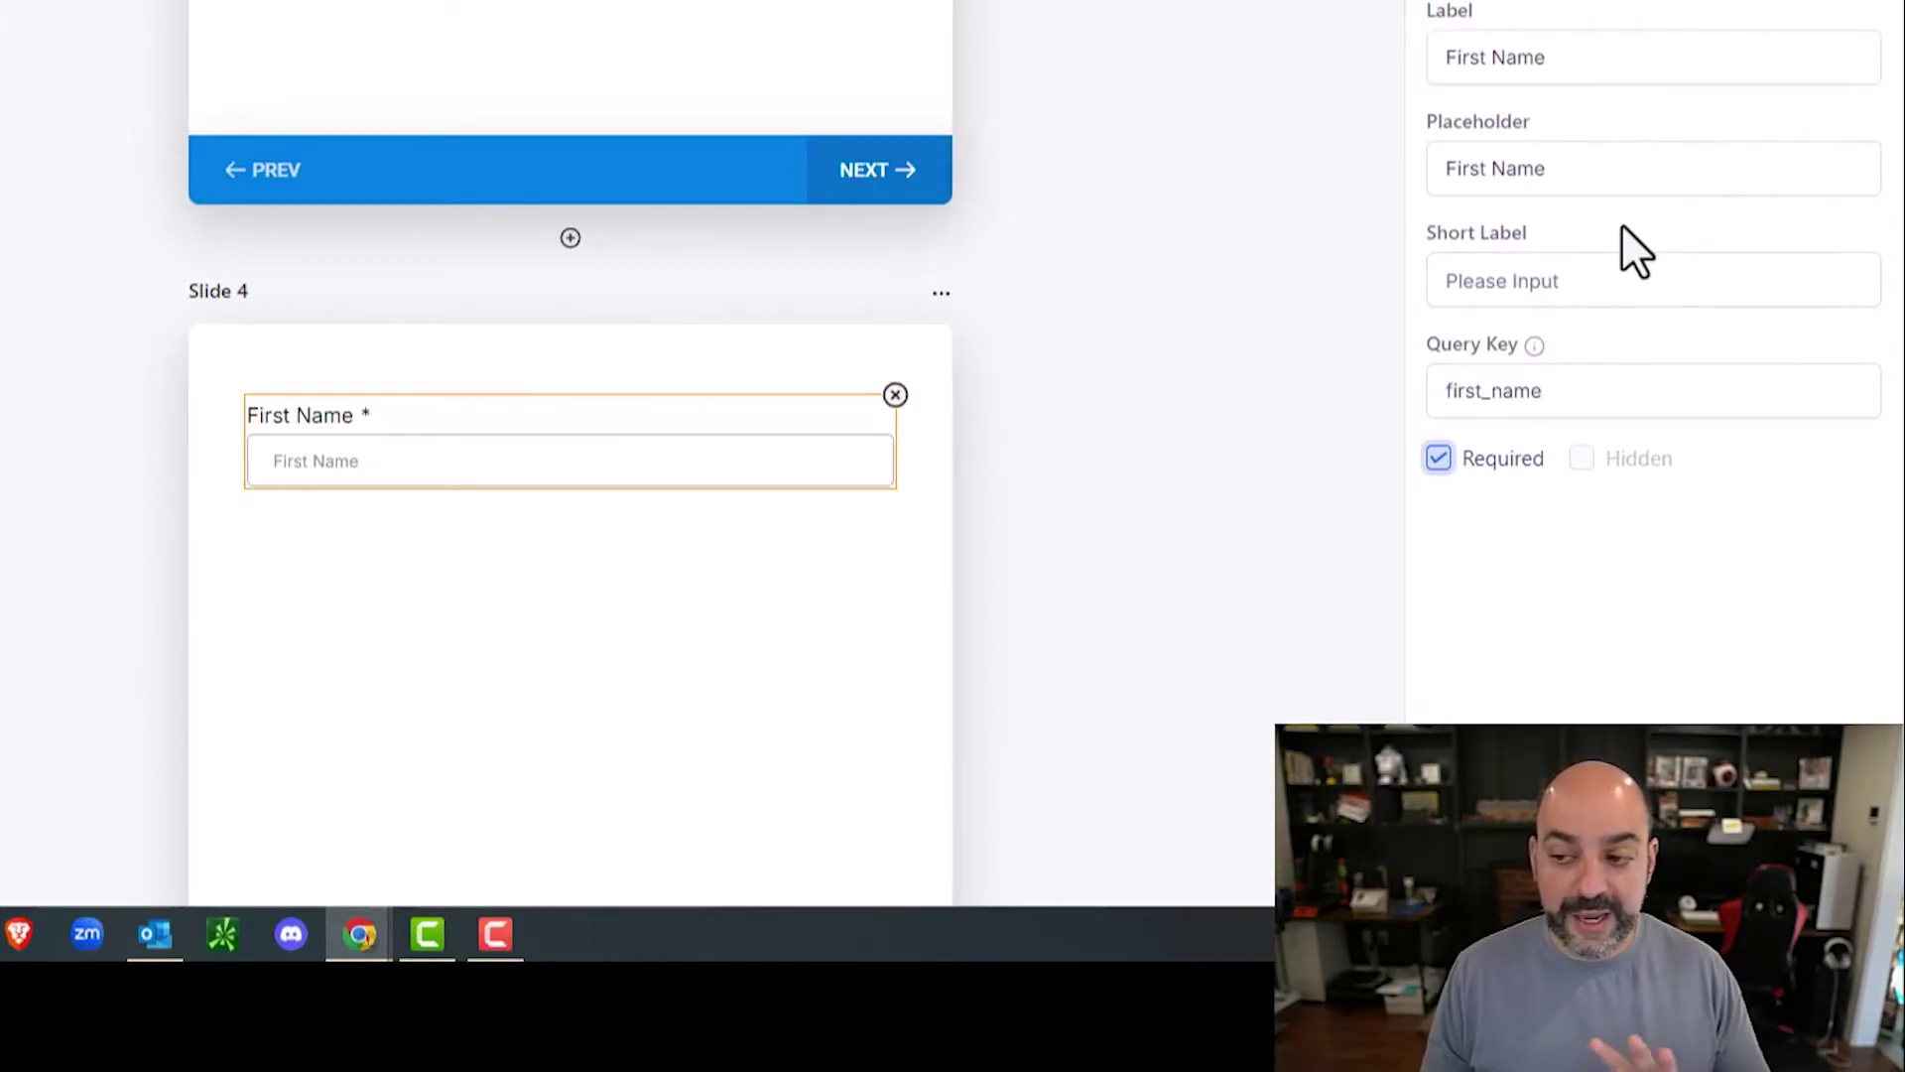
click(1616, 396)
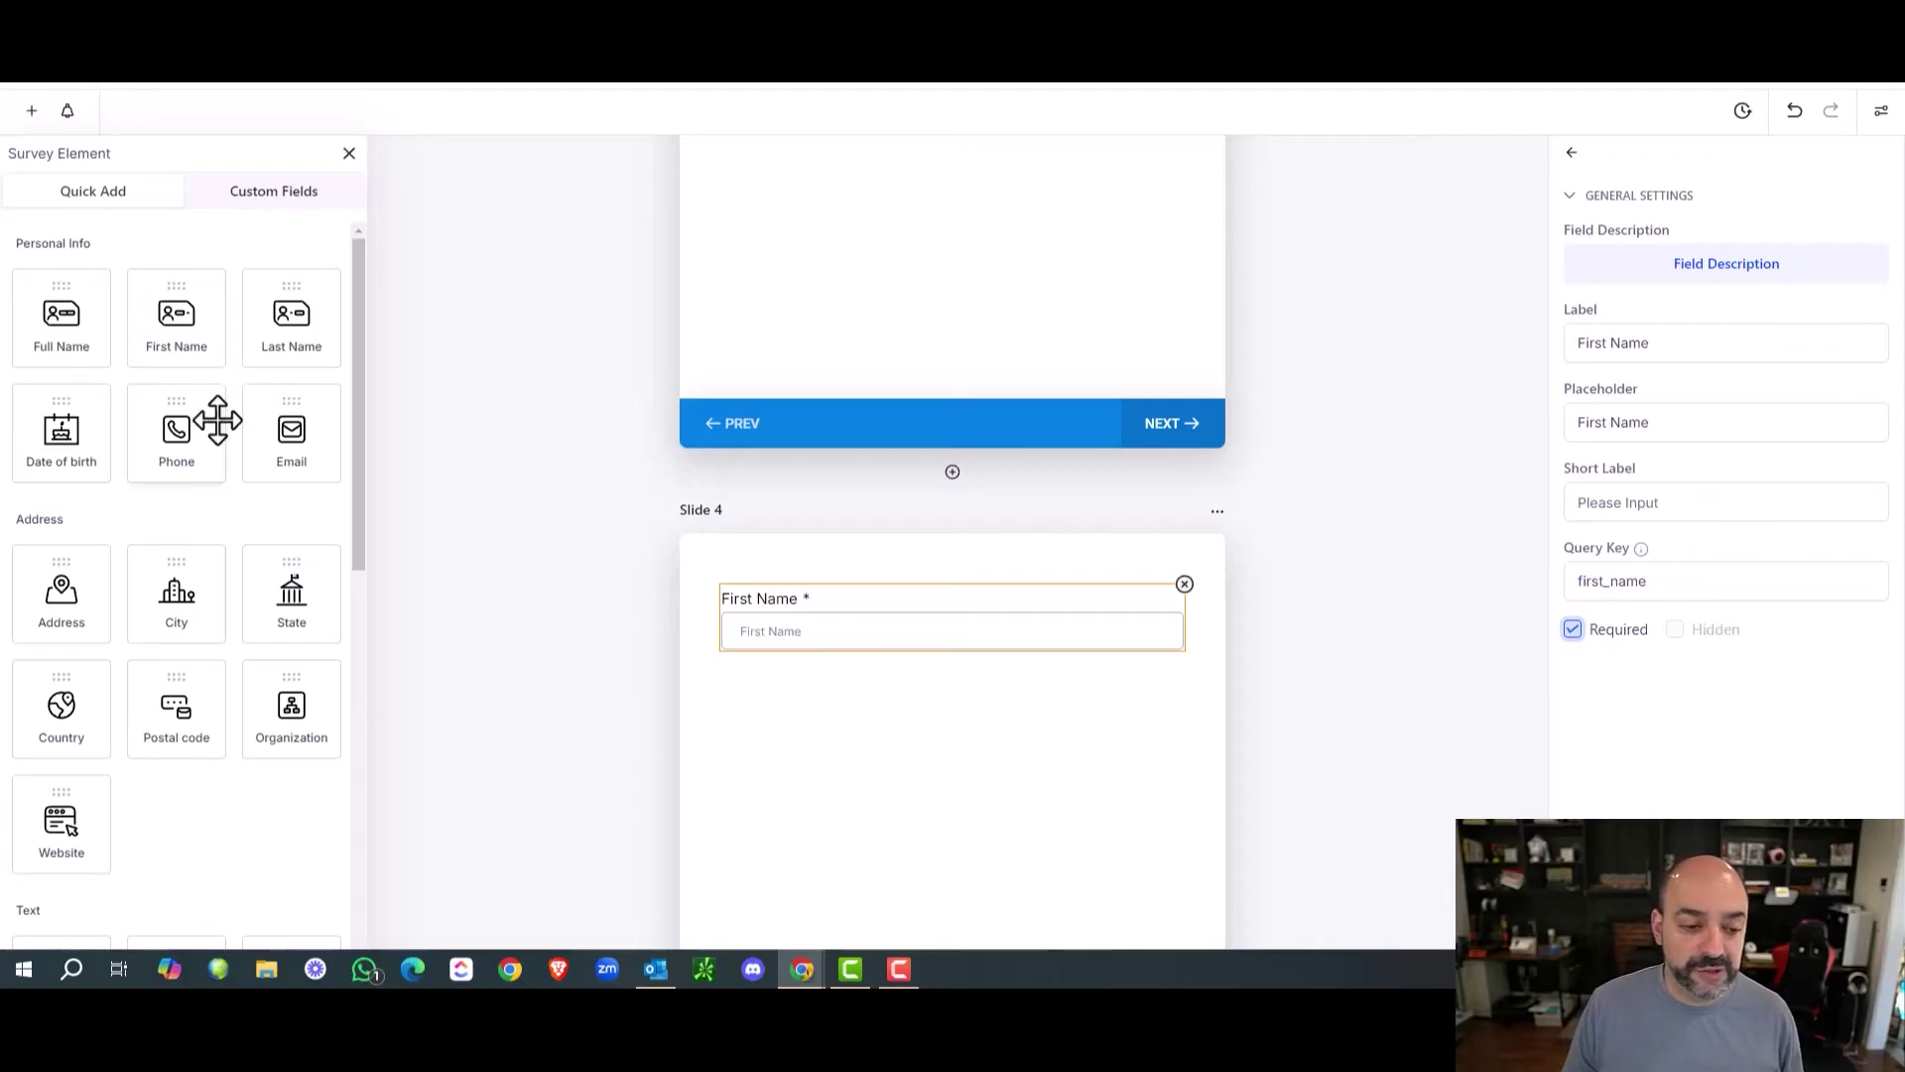
Place an Email field below First Name on Slide 4 and open its settings.
drag(290, 426, 830, 754)
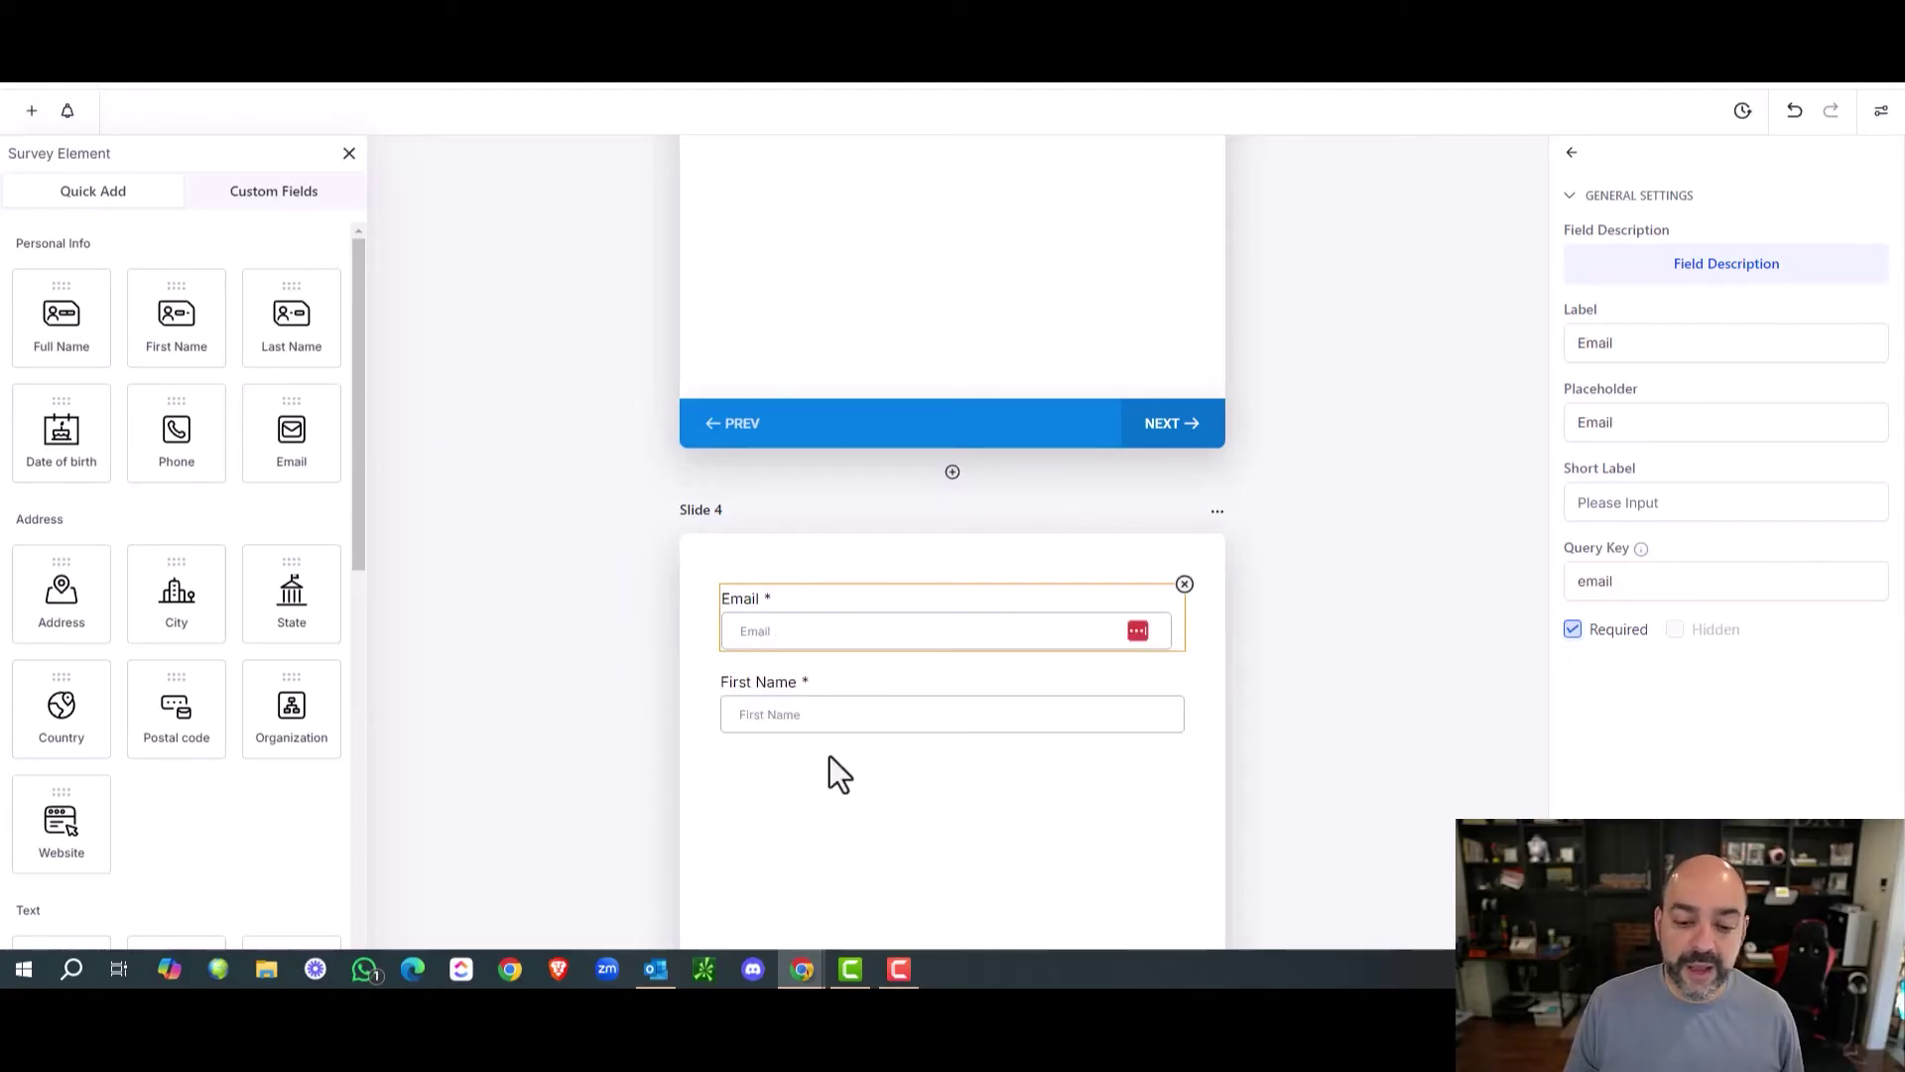
drag(842, 610, 850, 723)
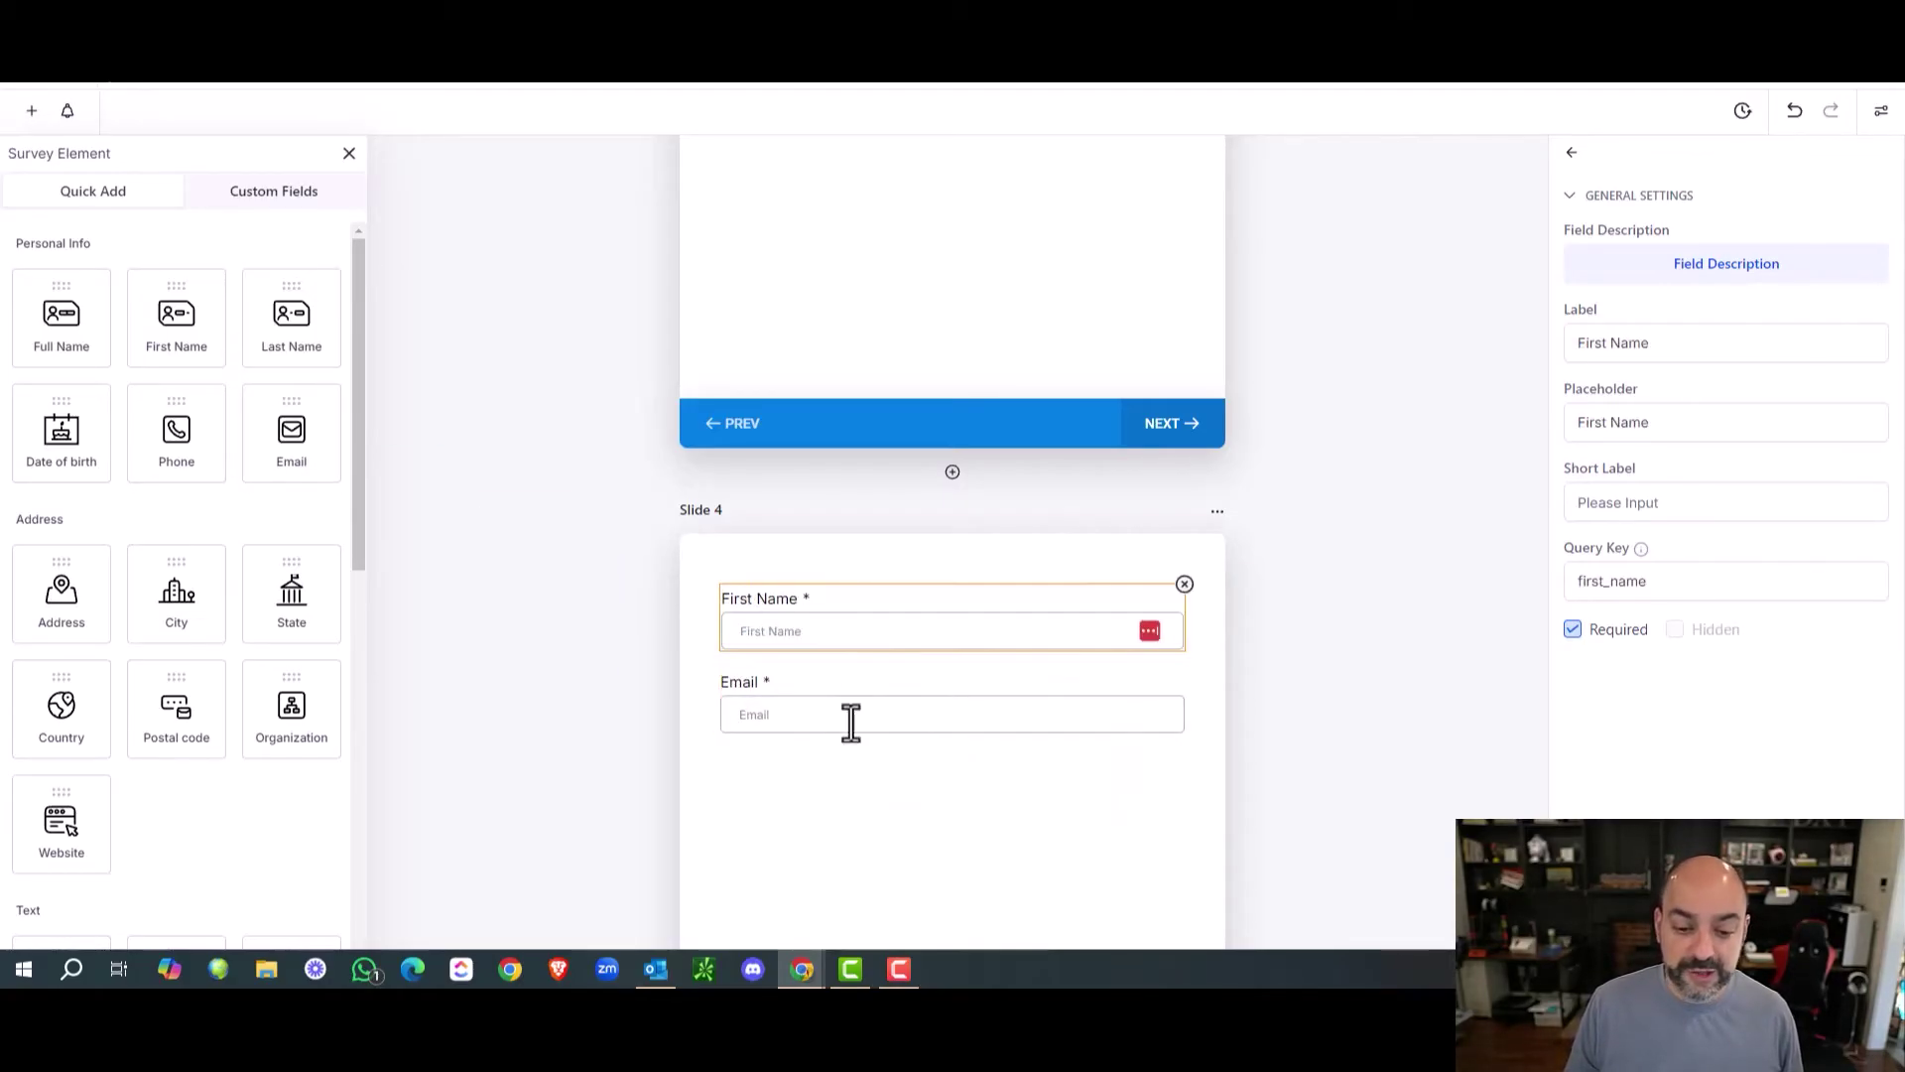
click(837, 717)
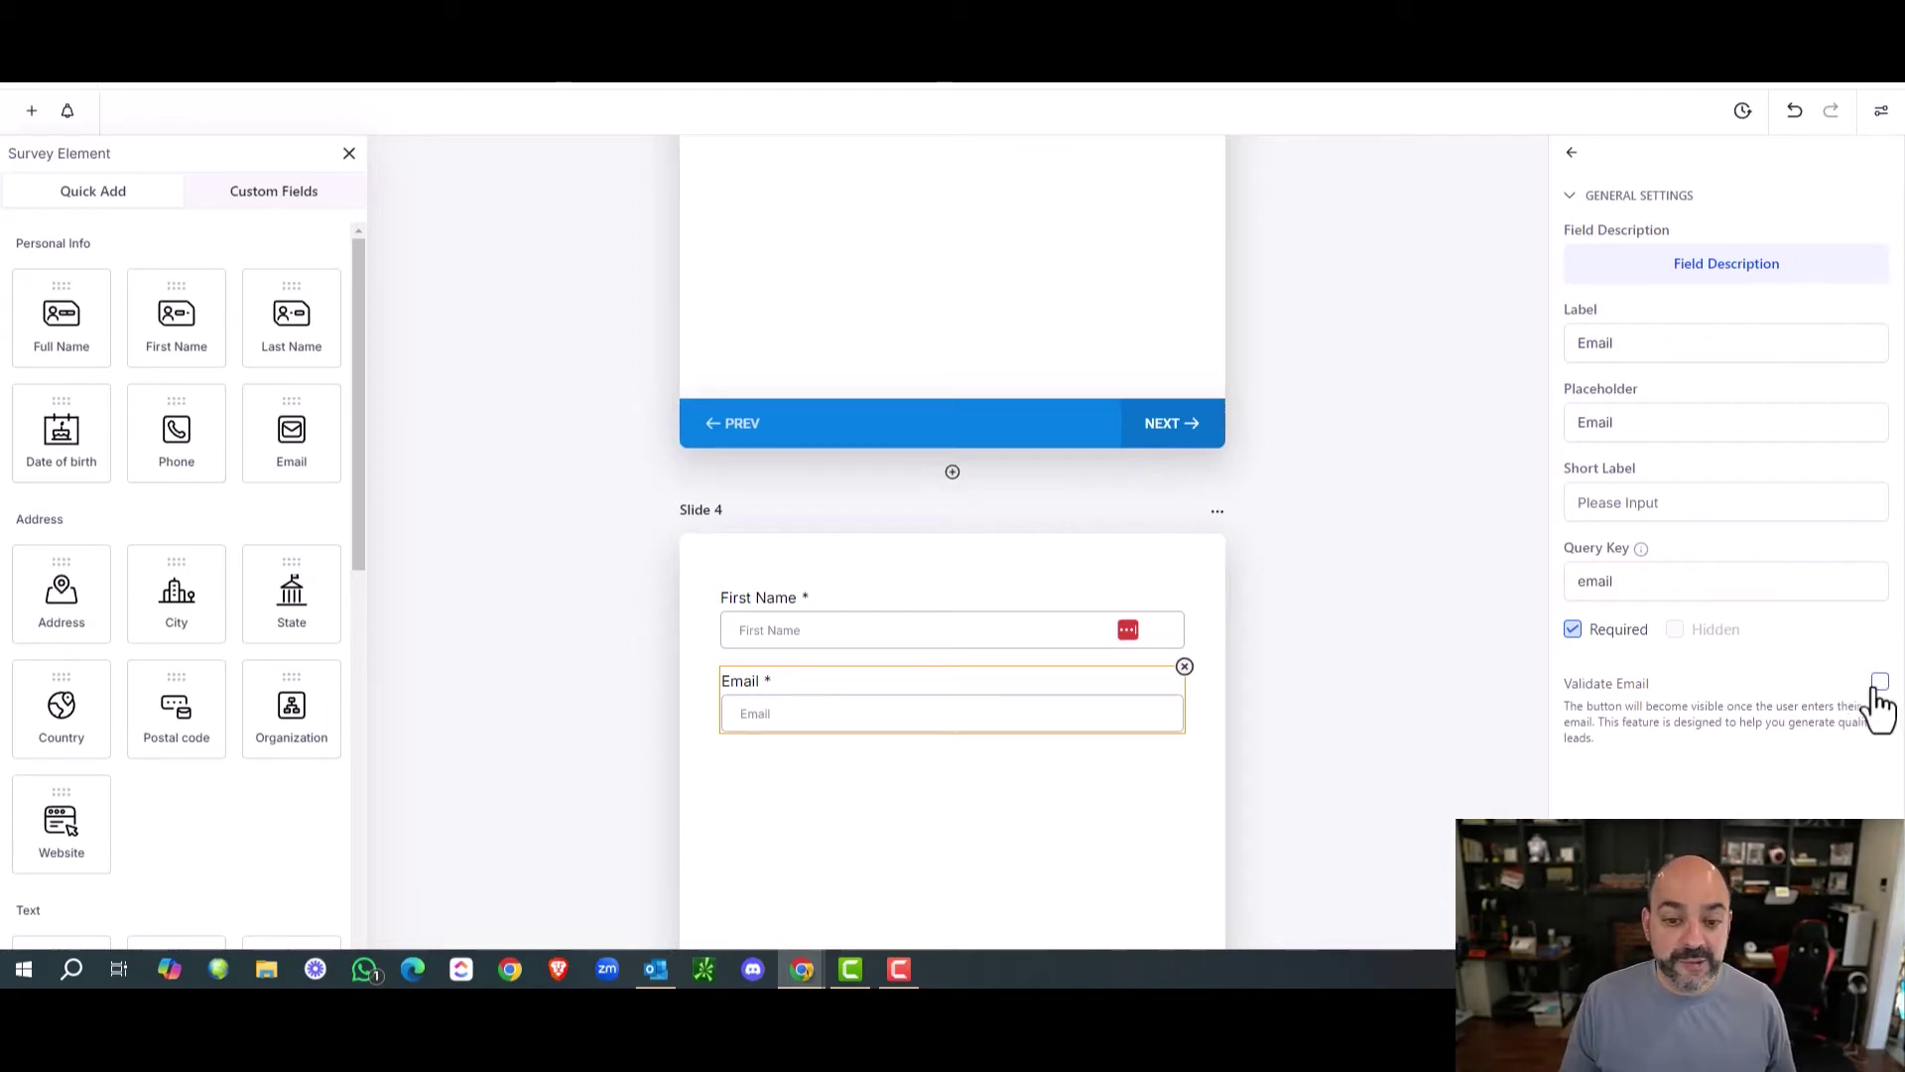
Review the survey's input style, miscellaneous, and colors and background options in the style settings.
scroll(998, 550, up, 15)
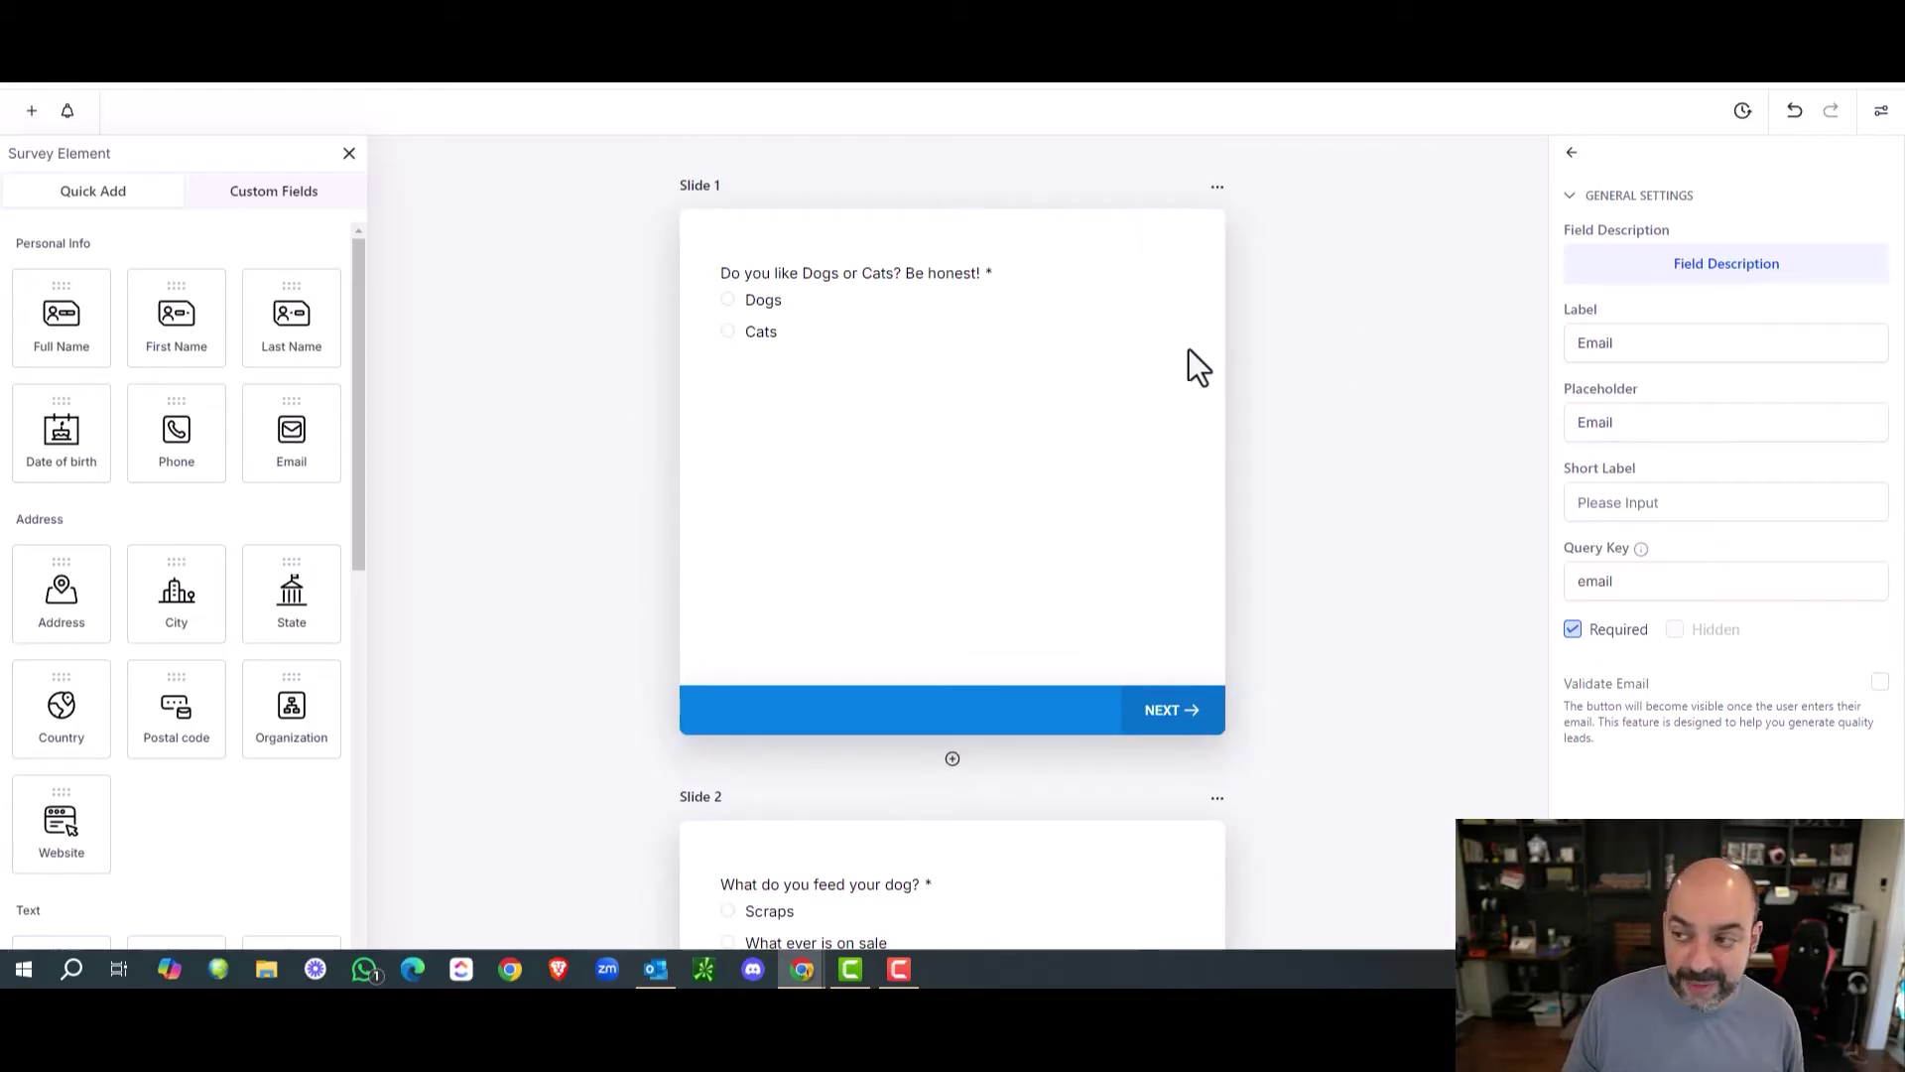
click(1880, 111)
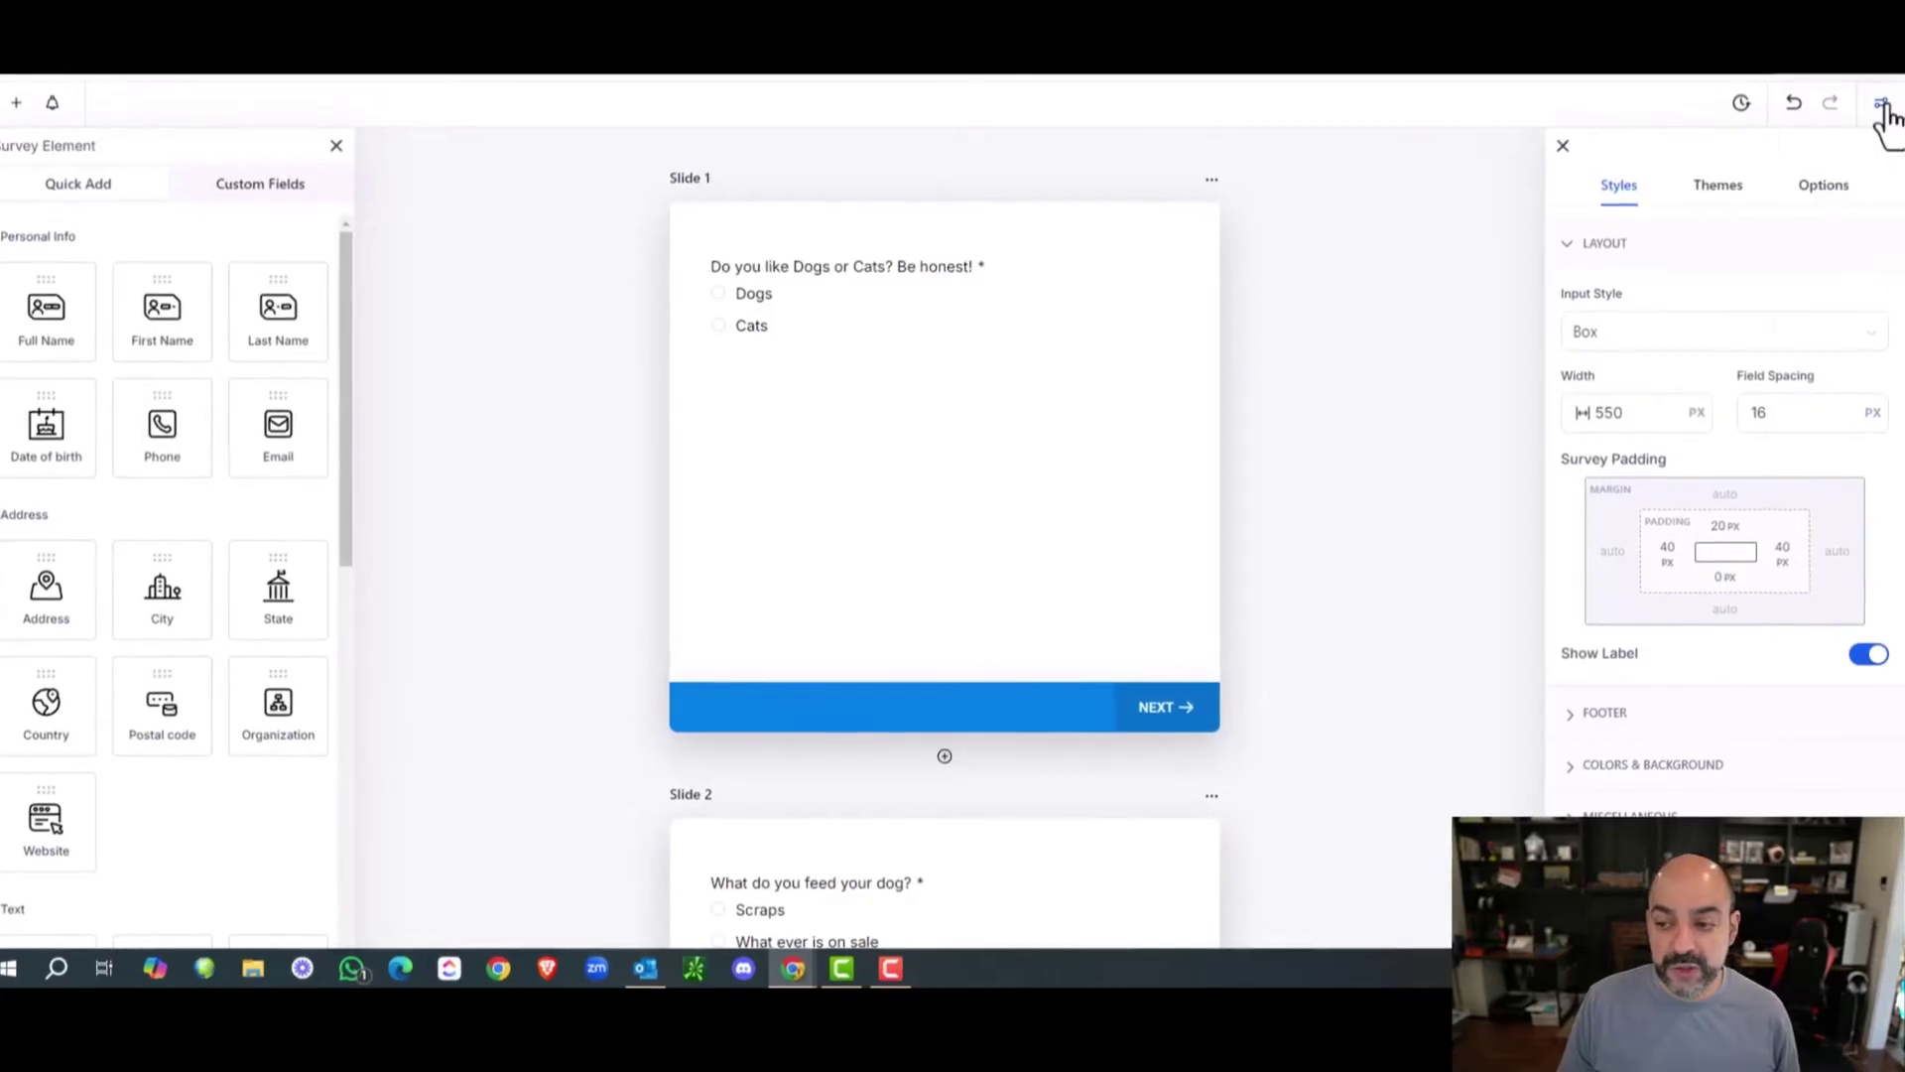
click(1722, 329)
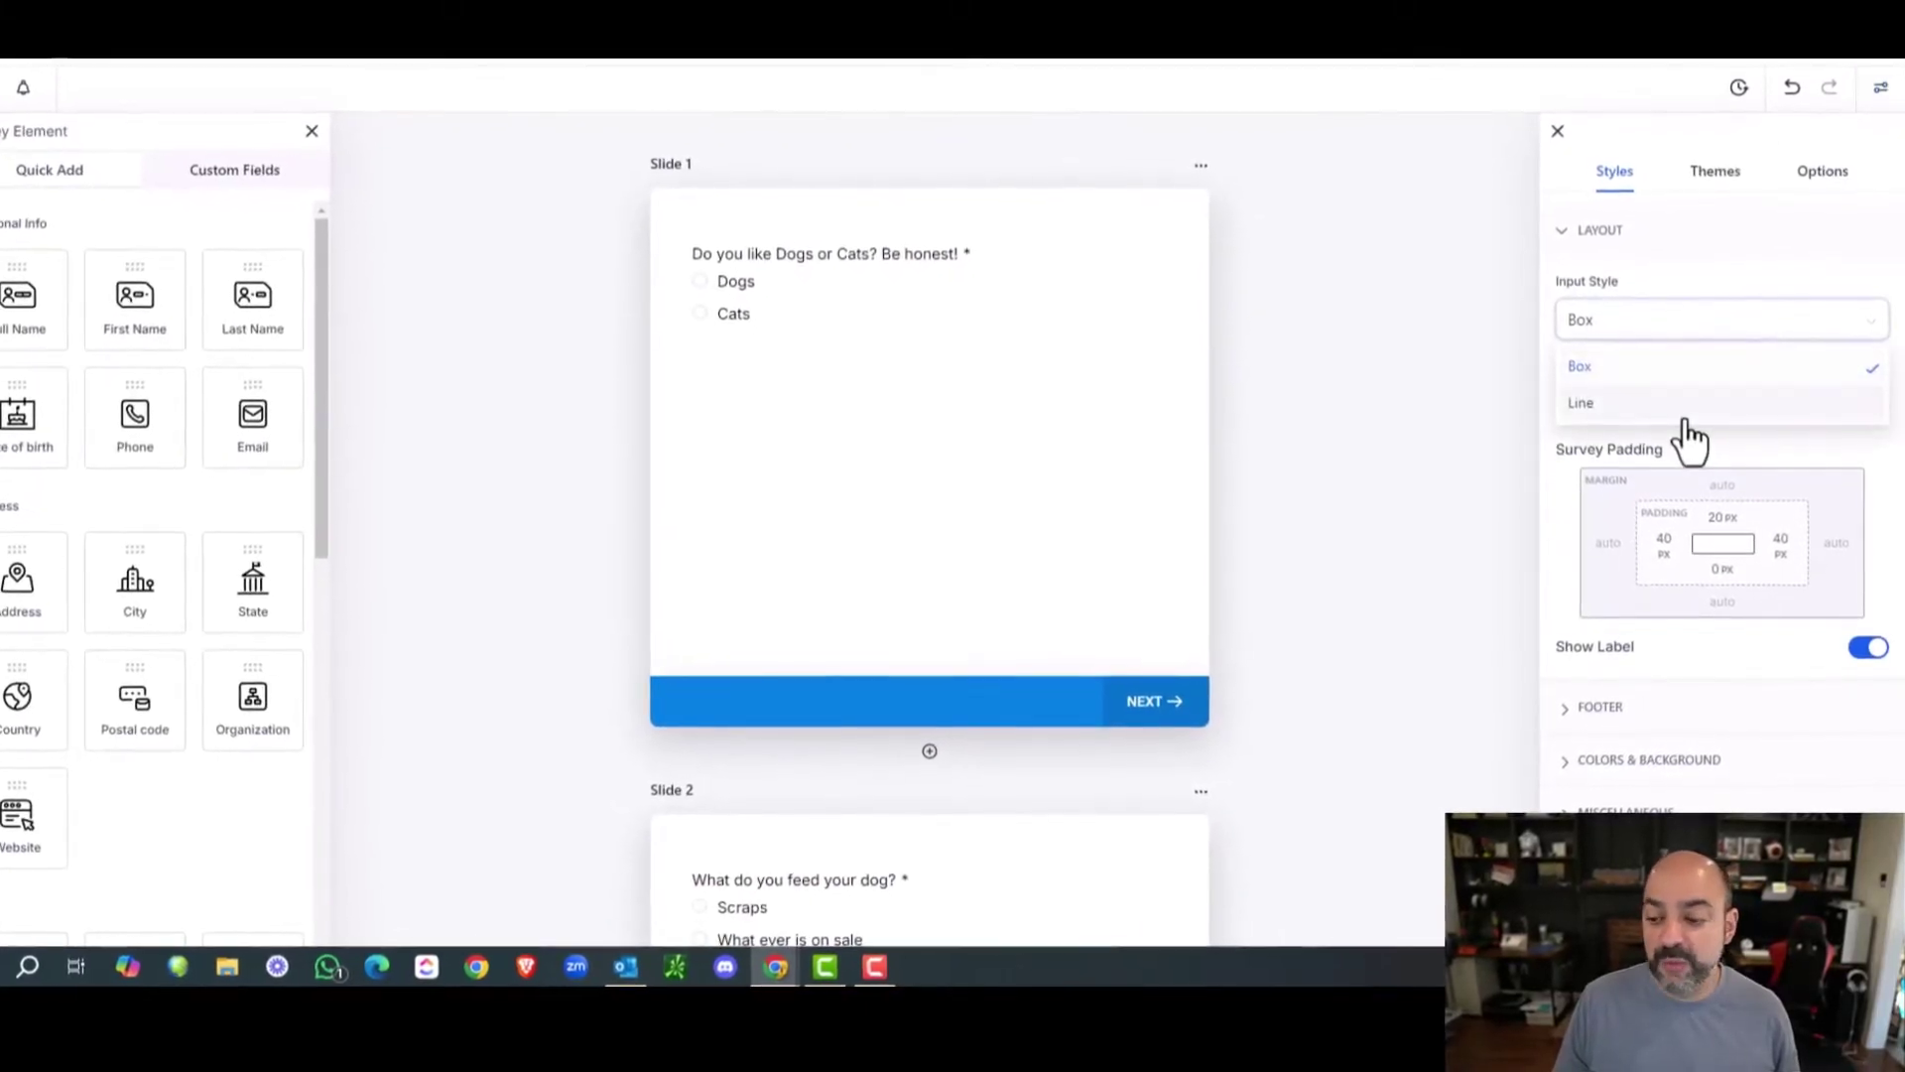
click(1734, 270)
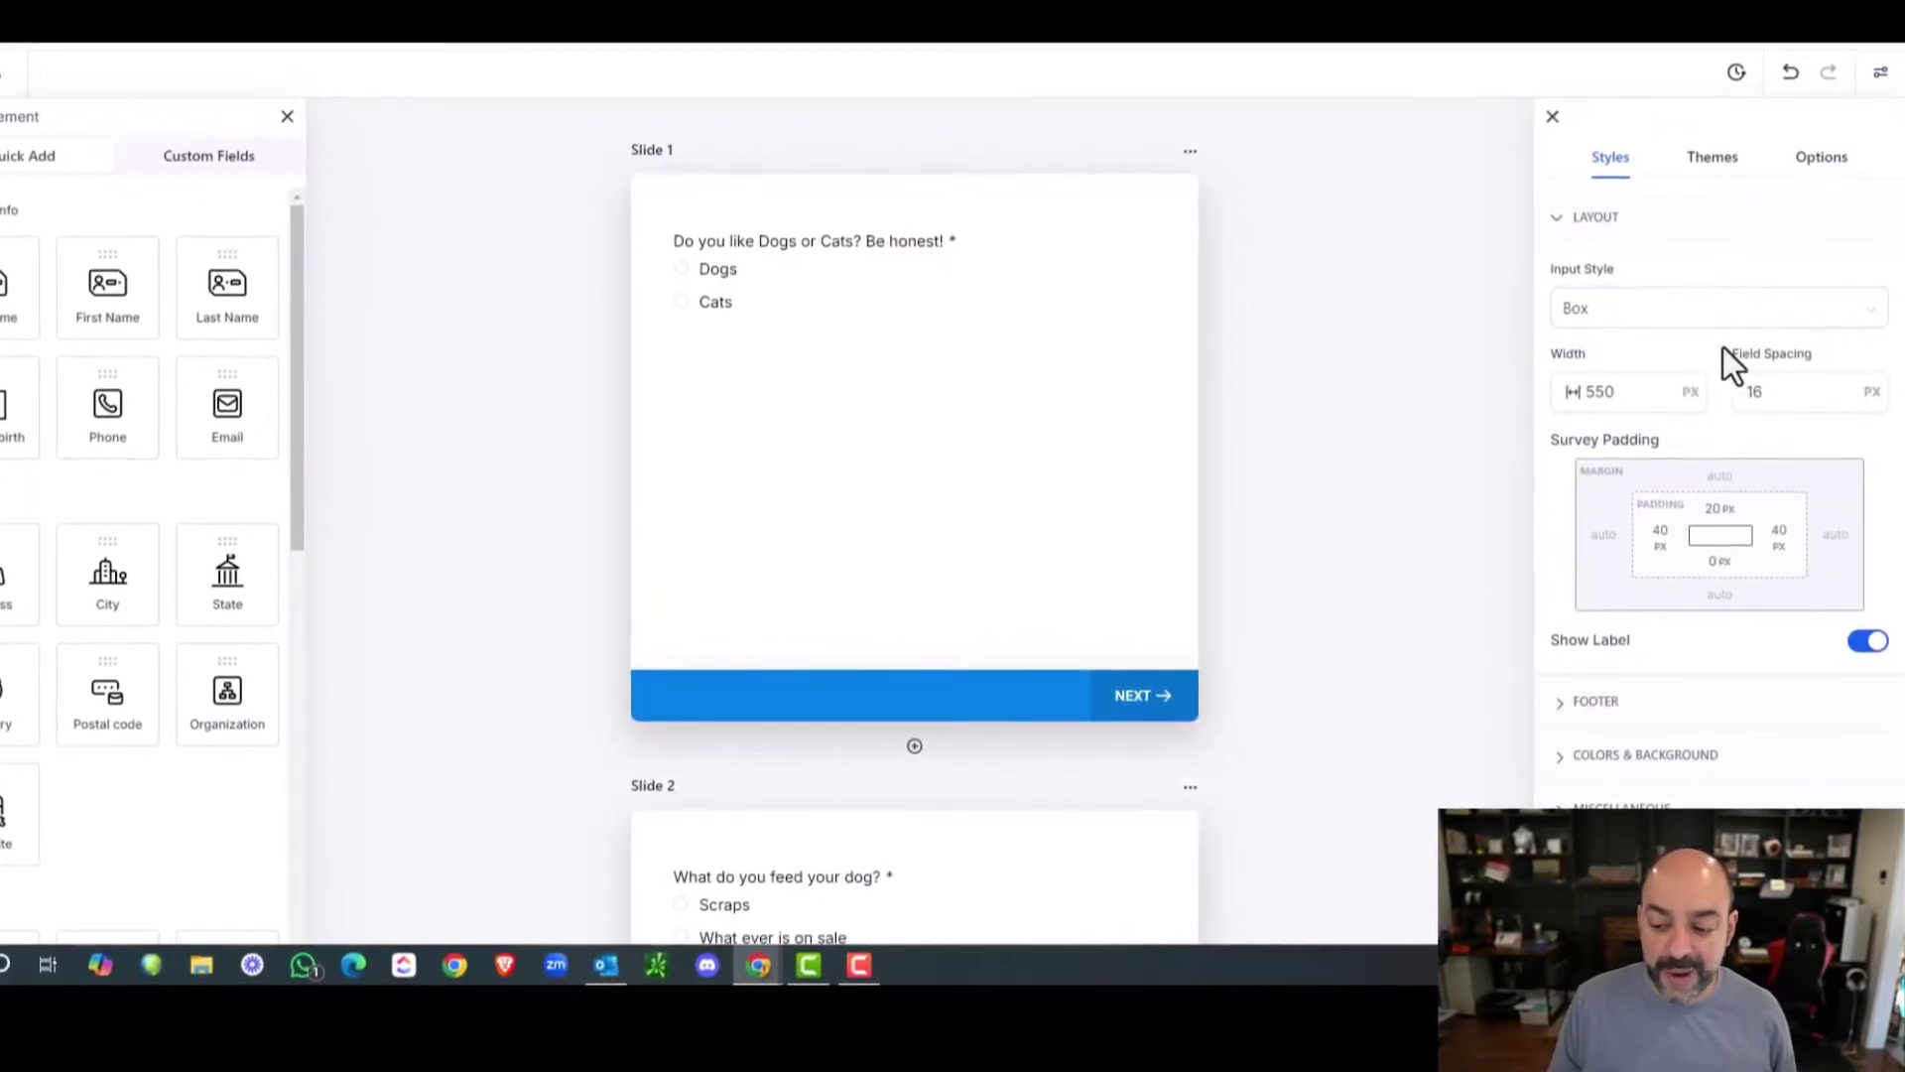
click(1705, 798)
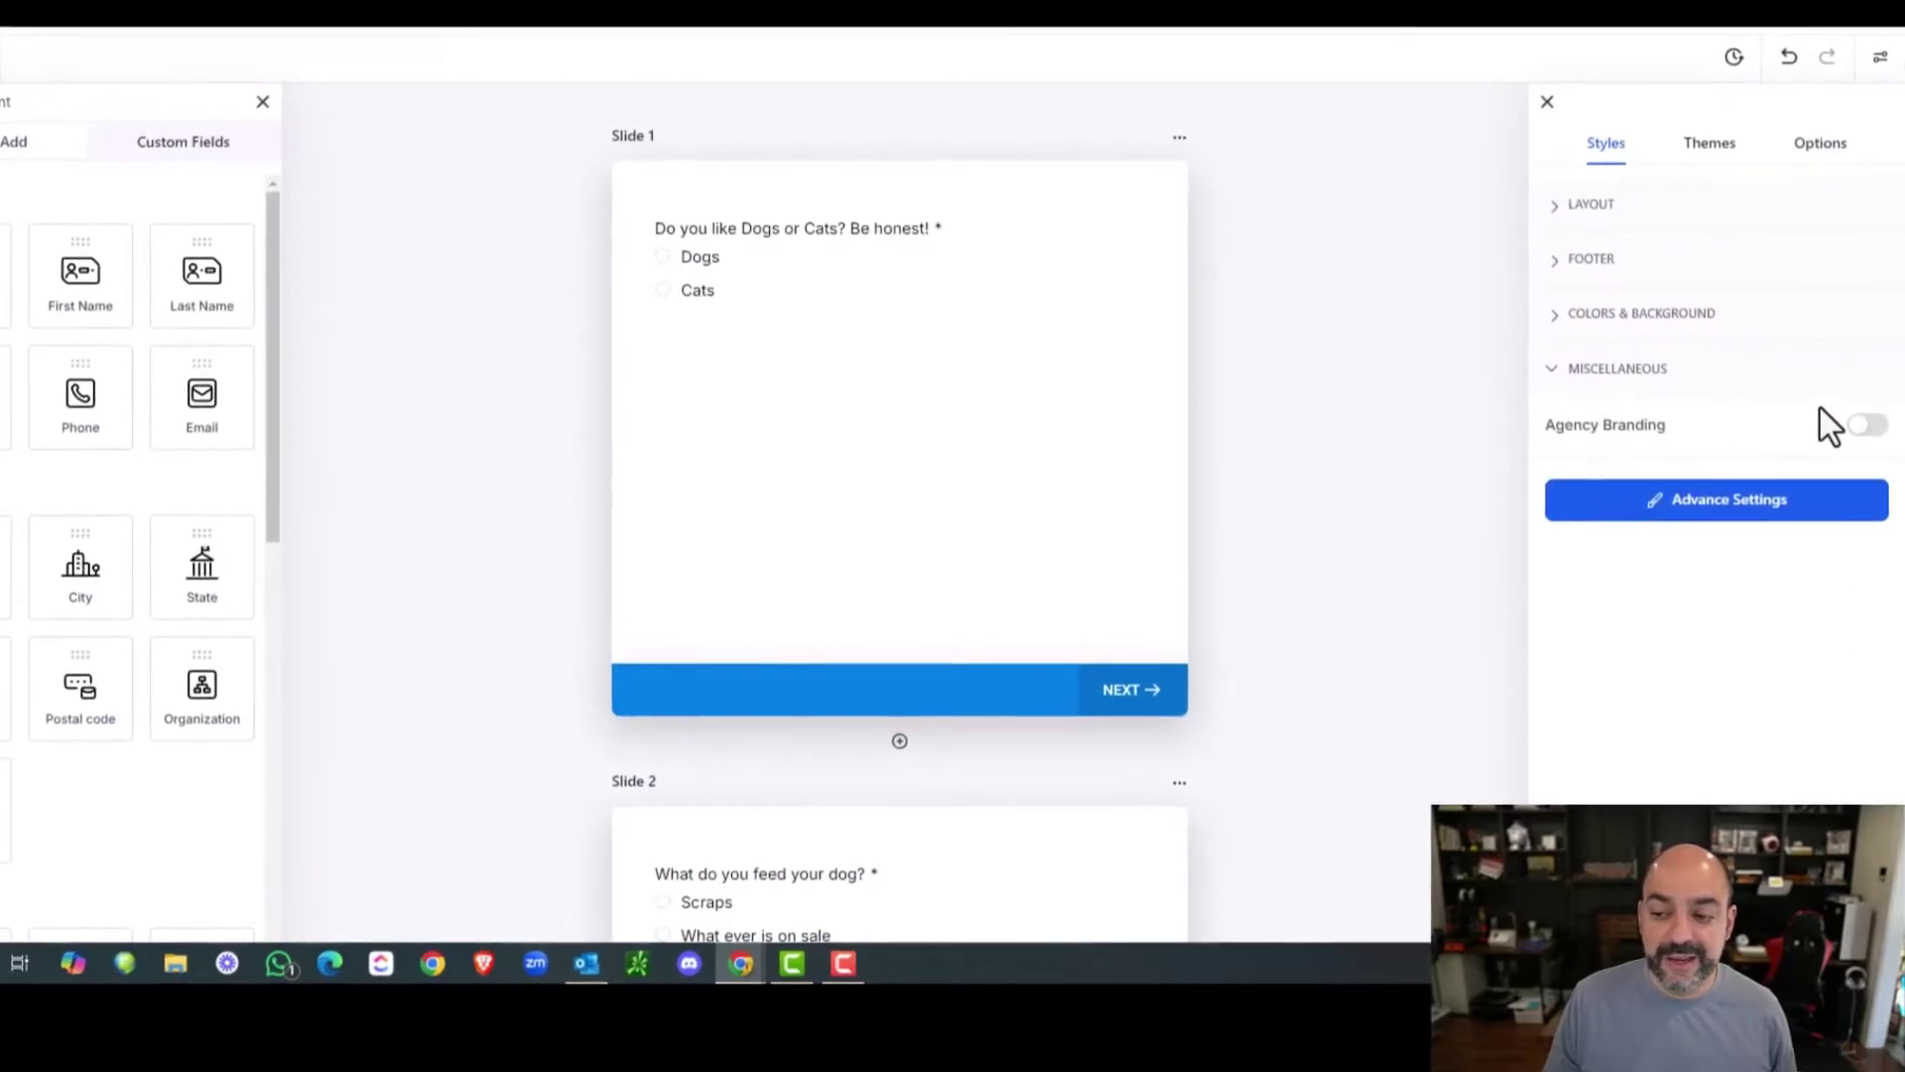
click(1699, 317)
scroll(1726, 377, down, 1)
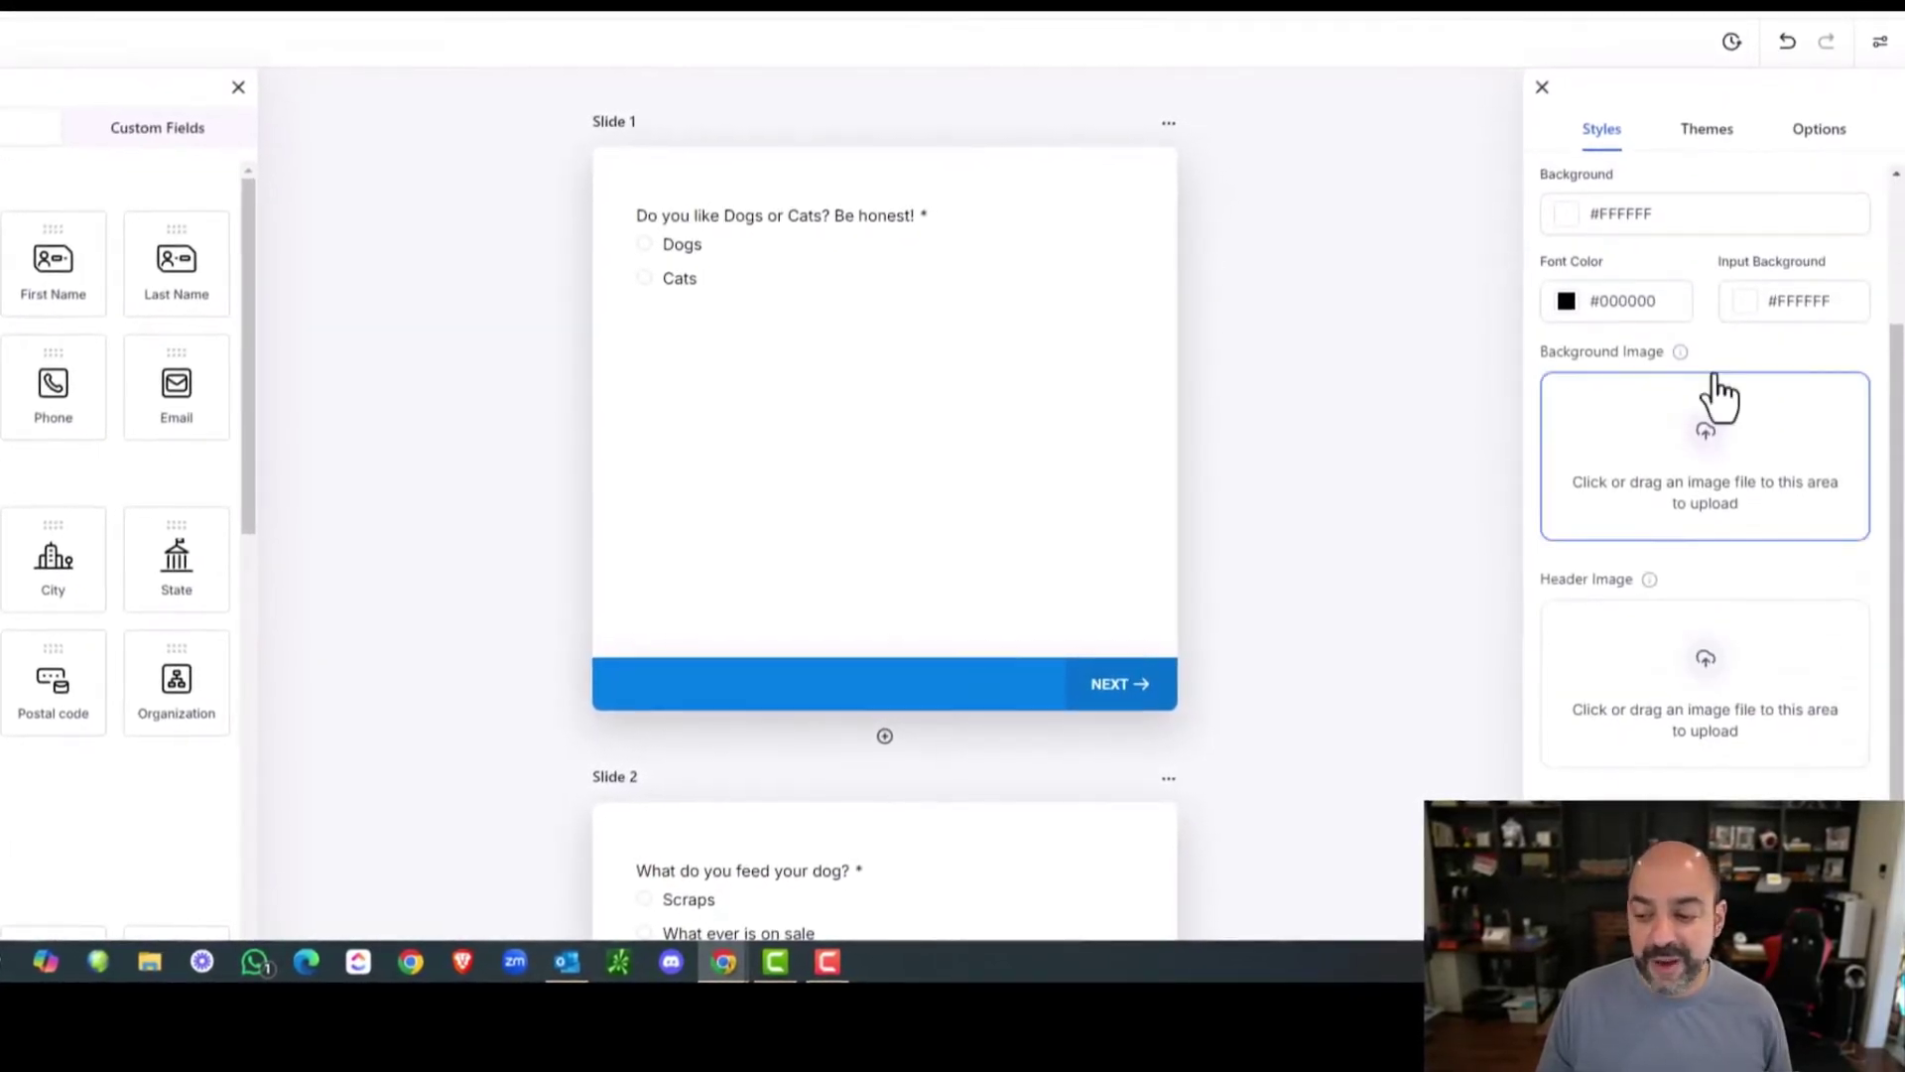
scroll(1690, 640, up, 2)
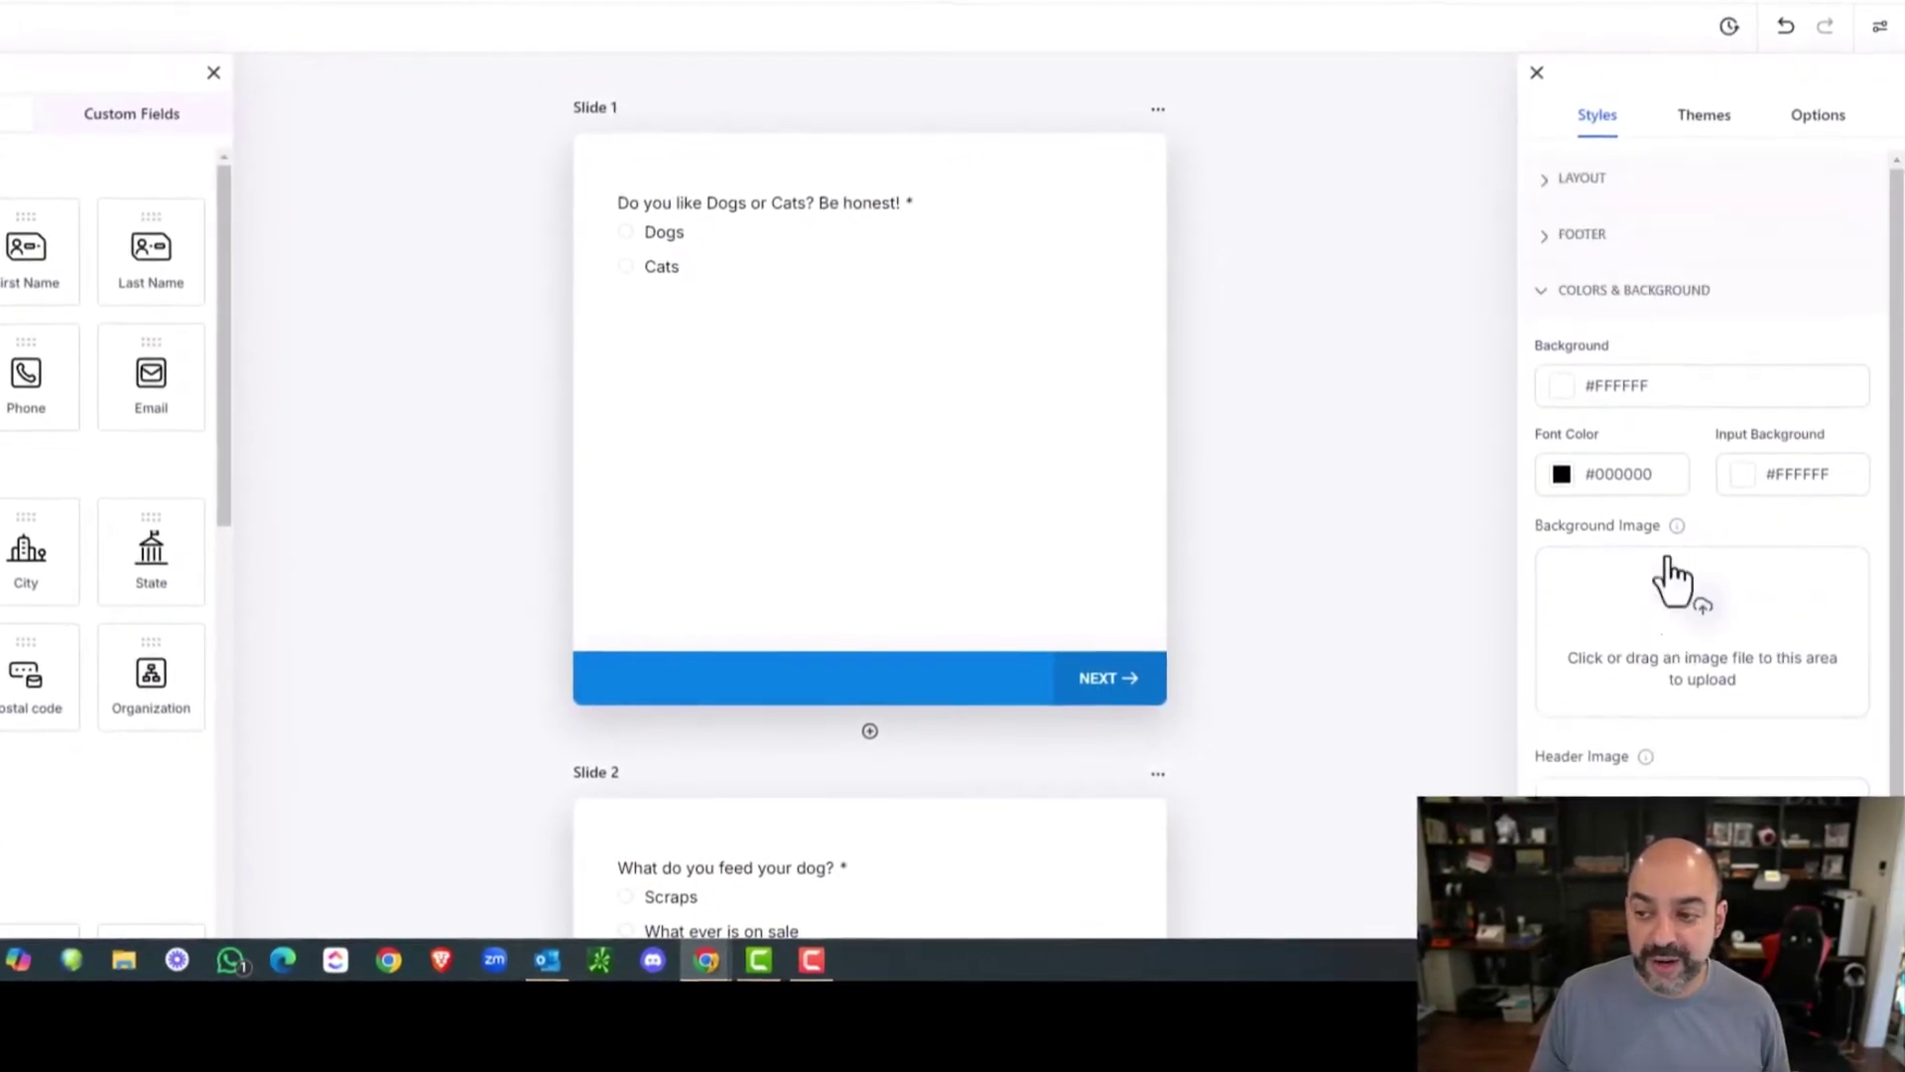
Set the survey footer type to Stick to page and enable its progress bar.
click(1642, 231)
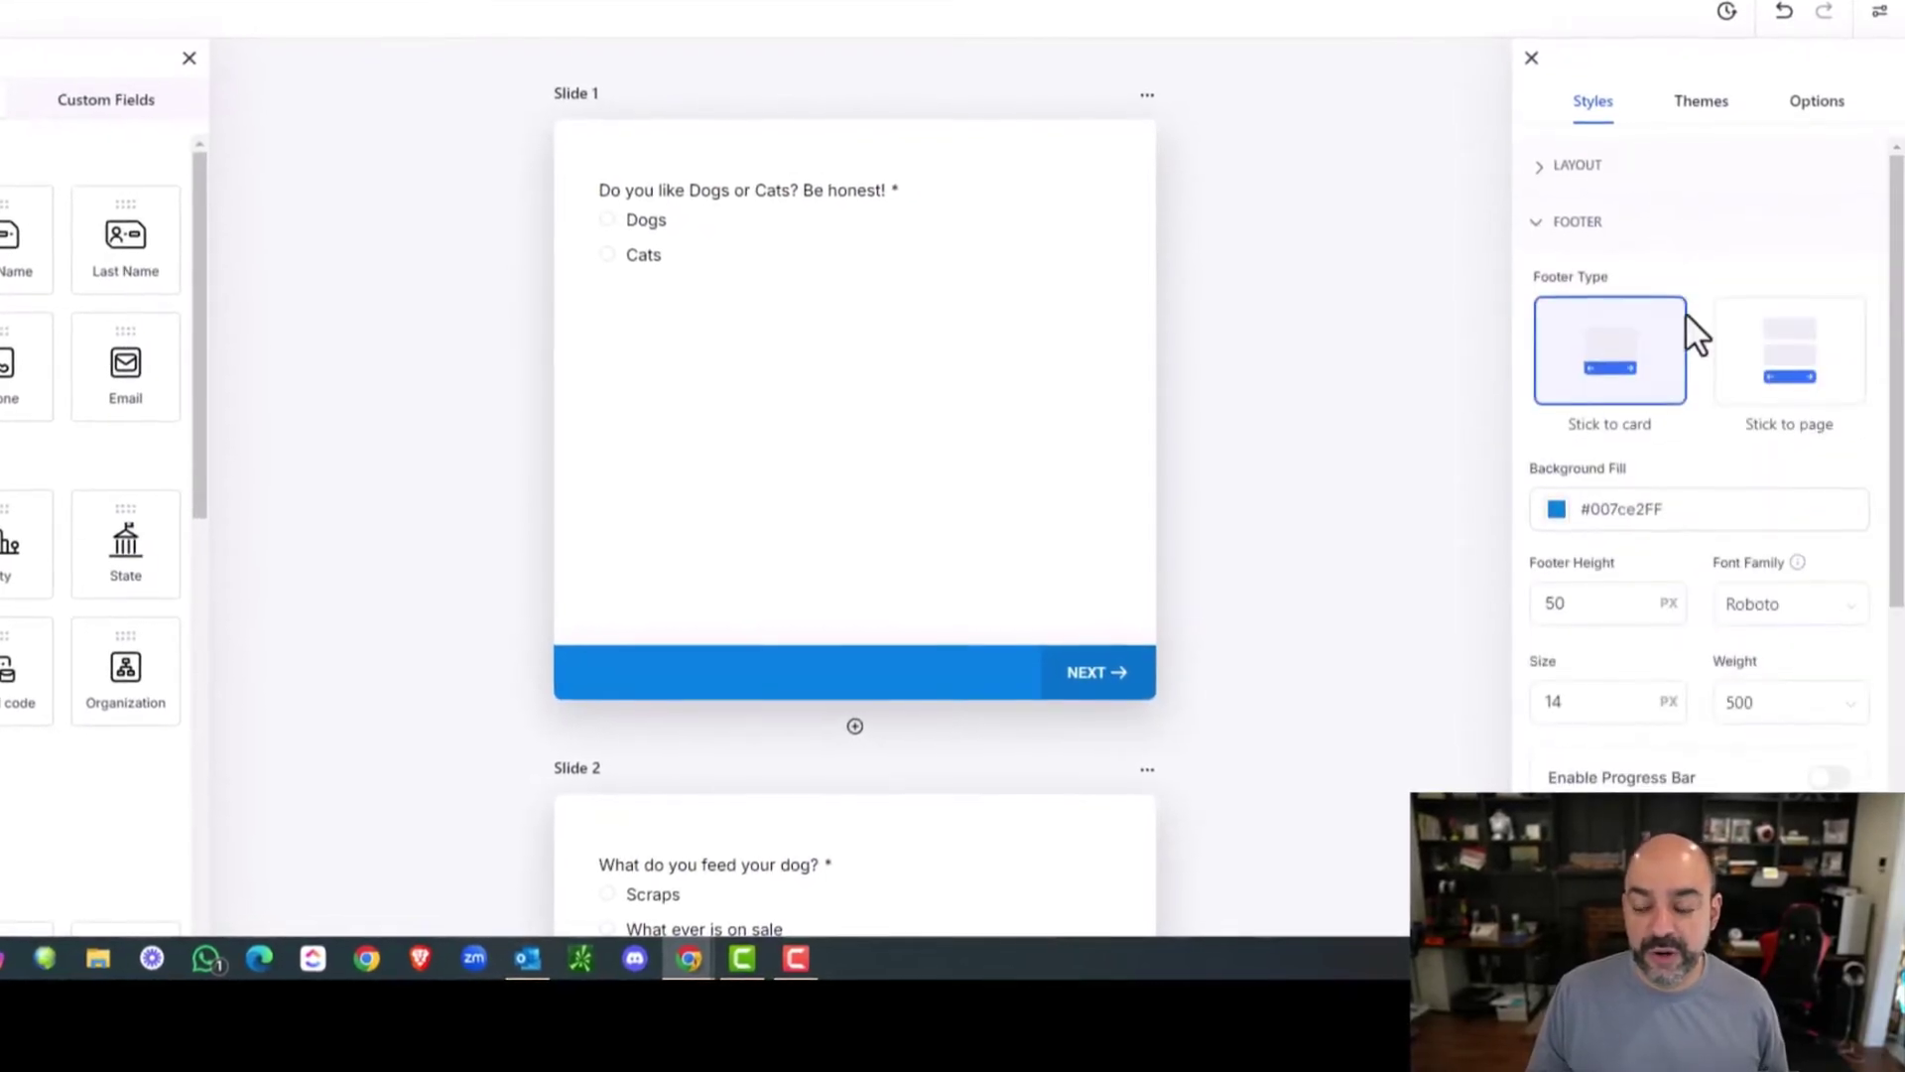
scroll(1687, 312, down, 4)
scroll(1687, 307, up, 5)
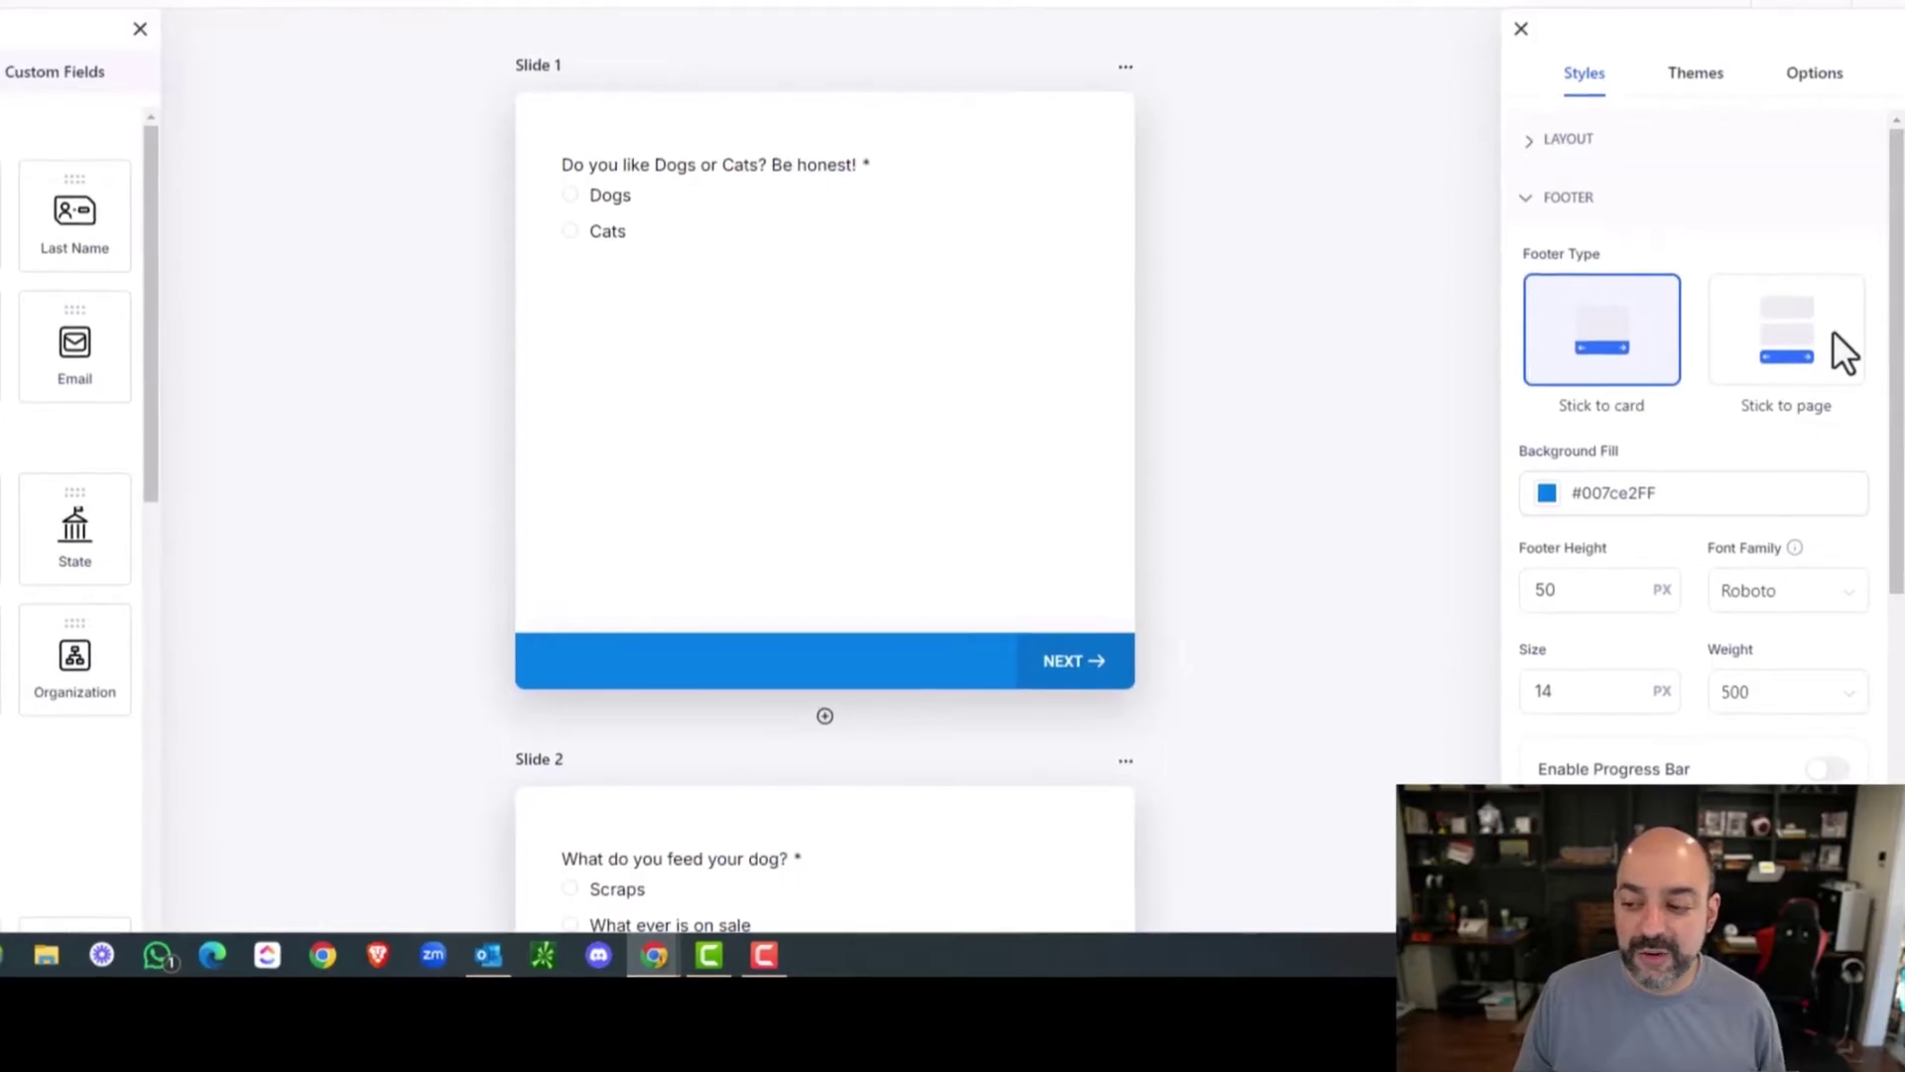
scroll(1831, 325, down, 3)
scroll(1828, 314, down, 3)
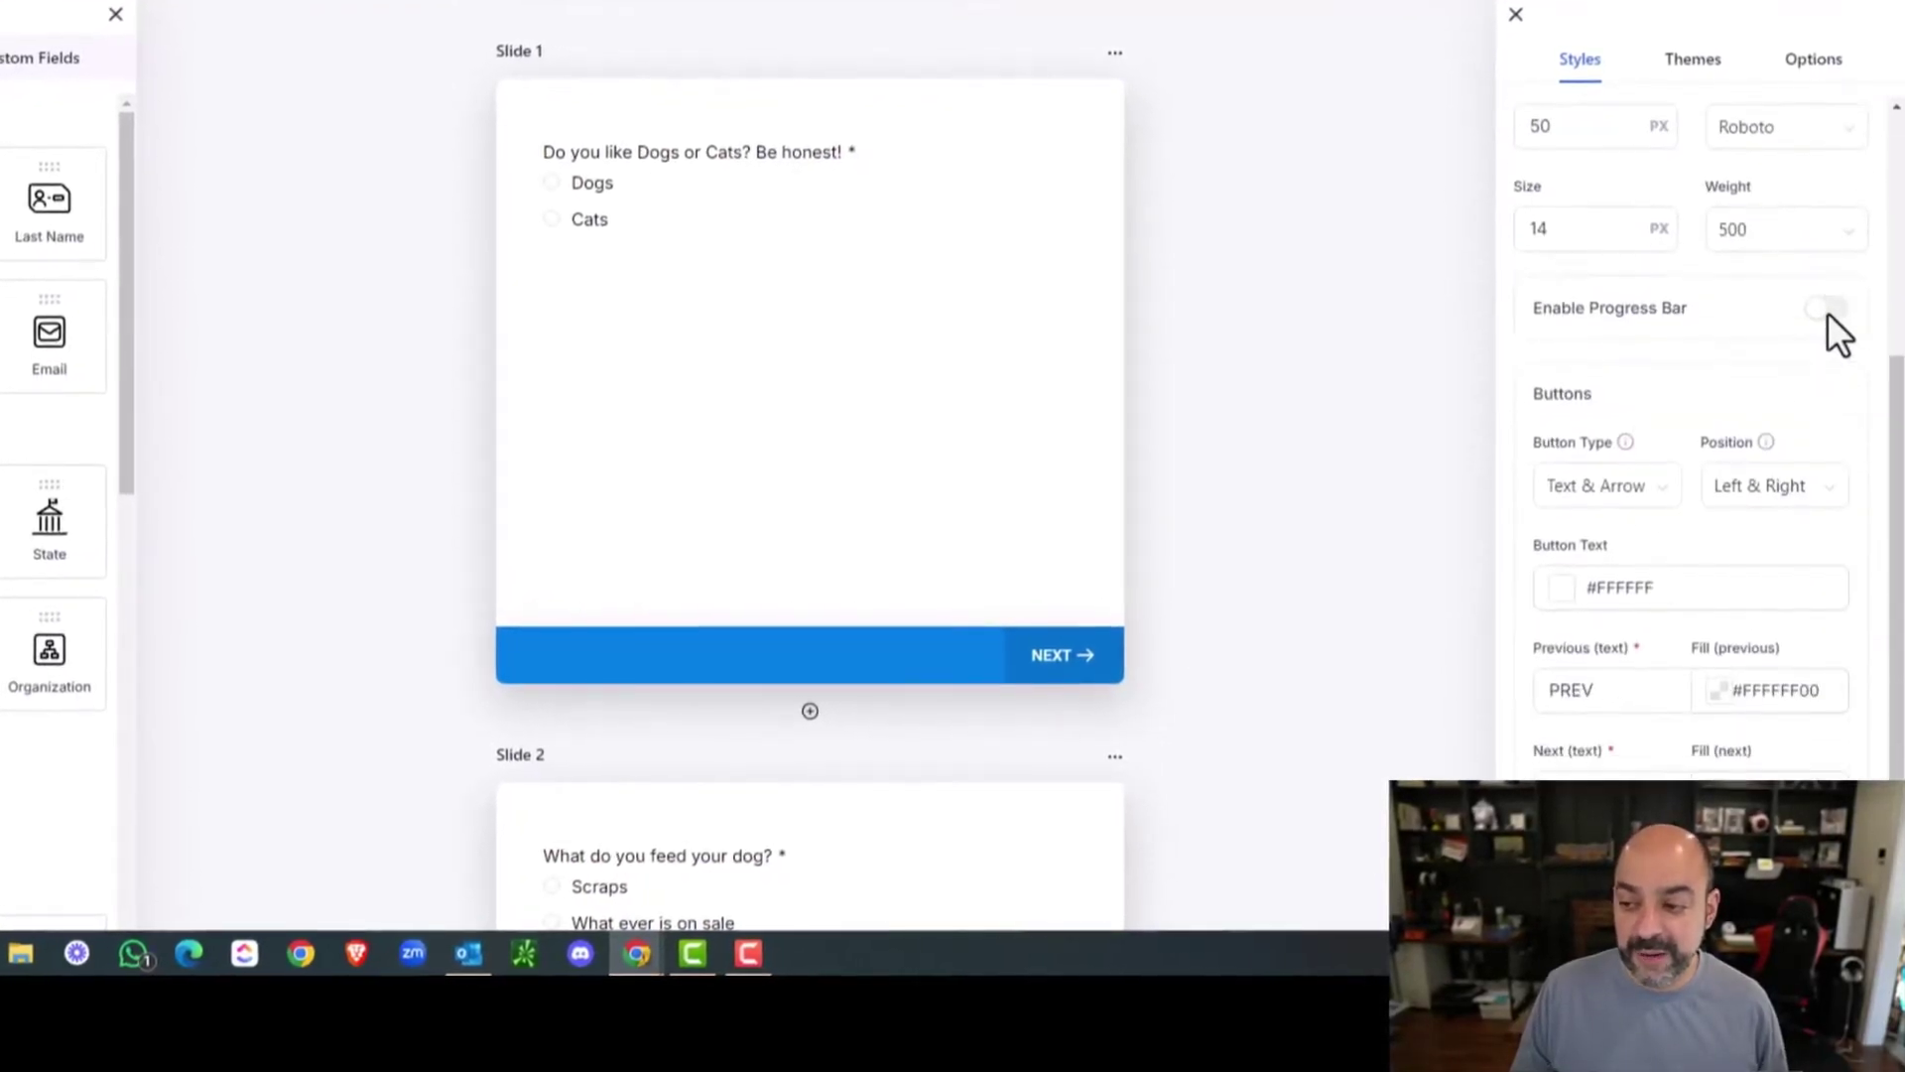
scroll(1766, 308, up, 5)
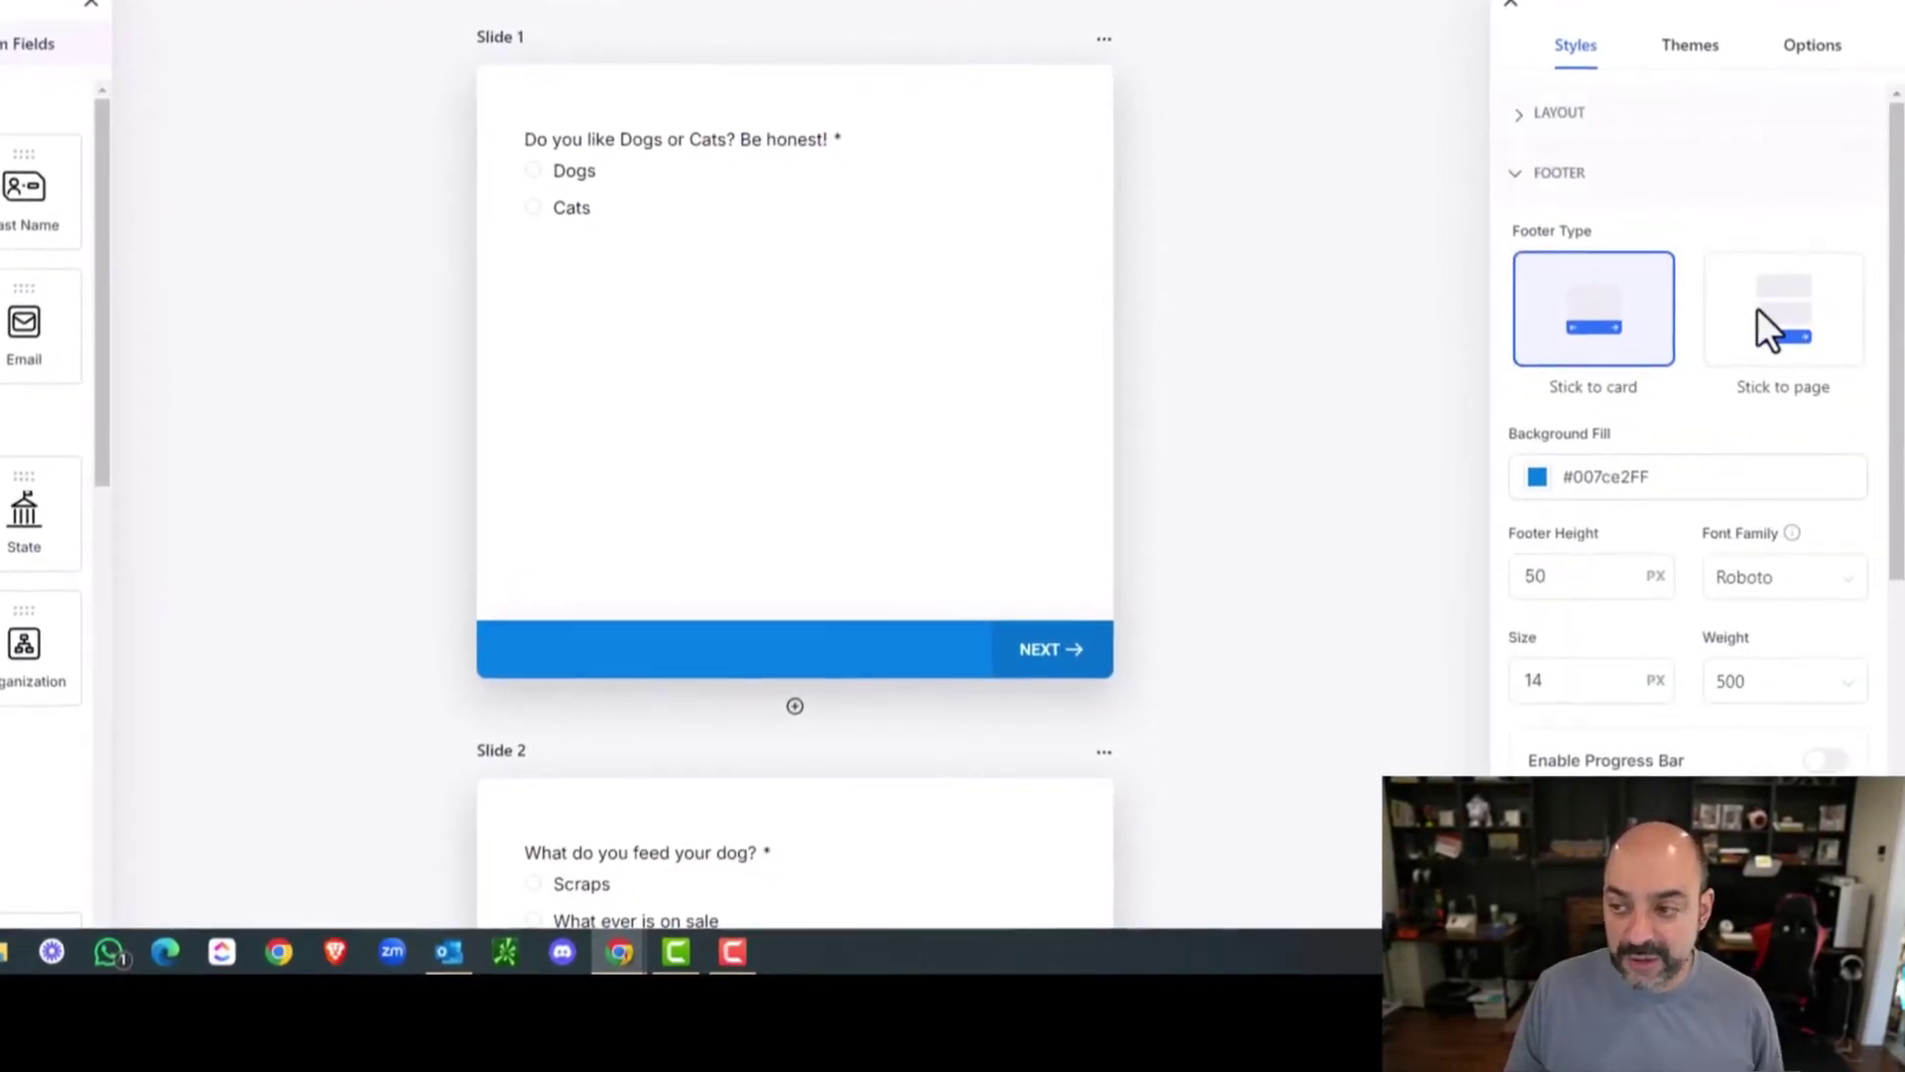
scroll(1757, 305, down, 5)
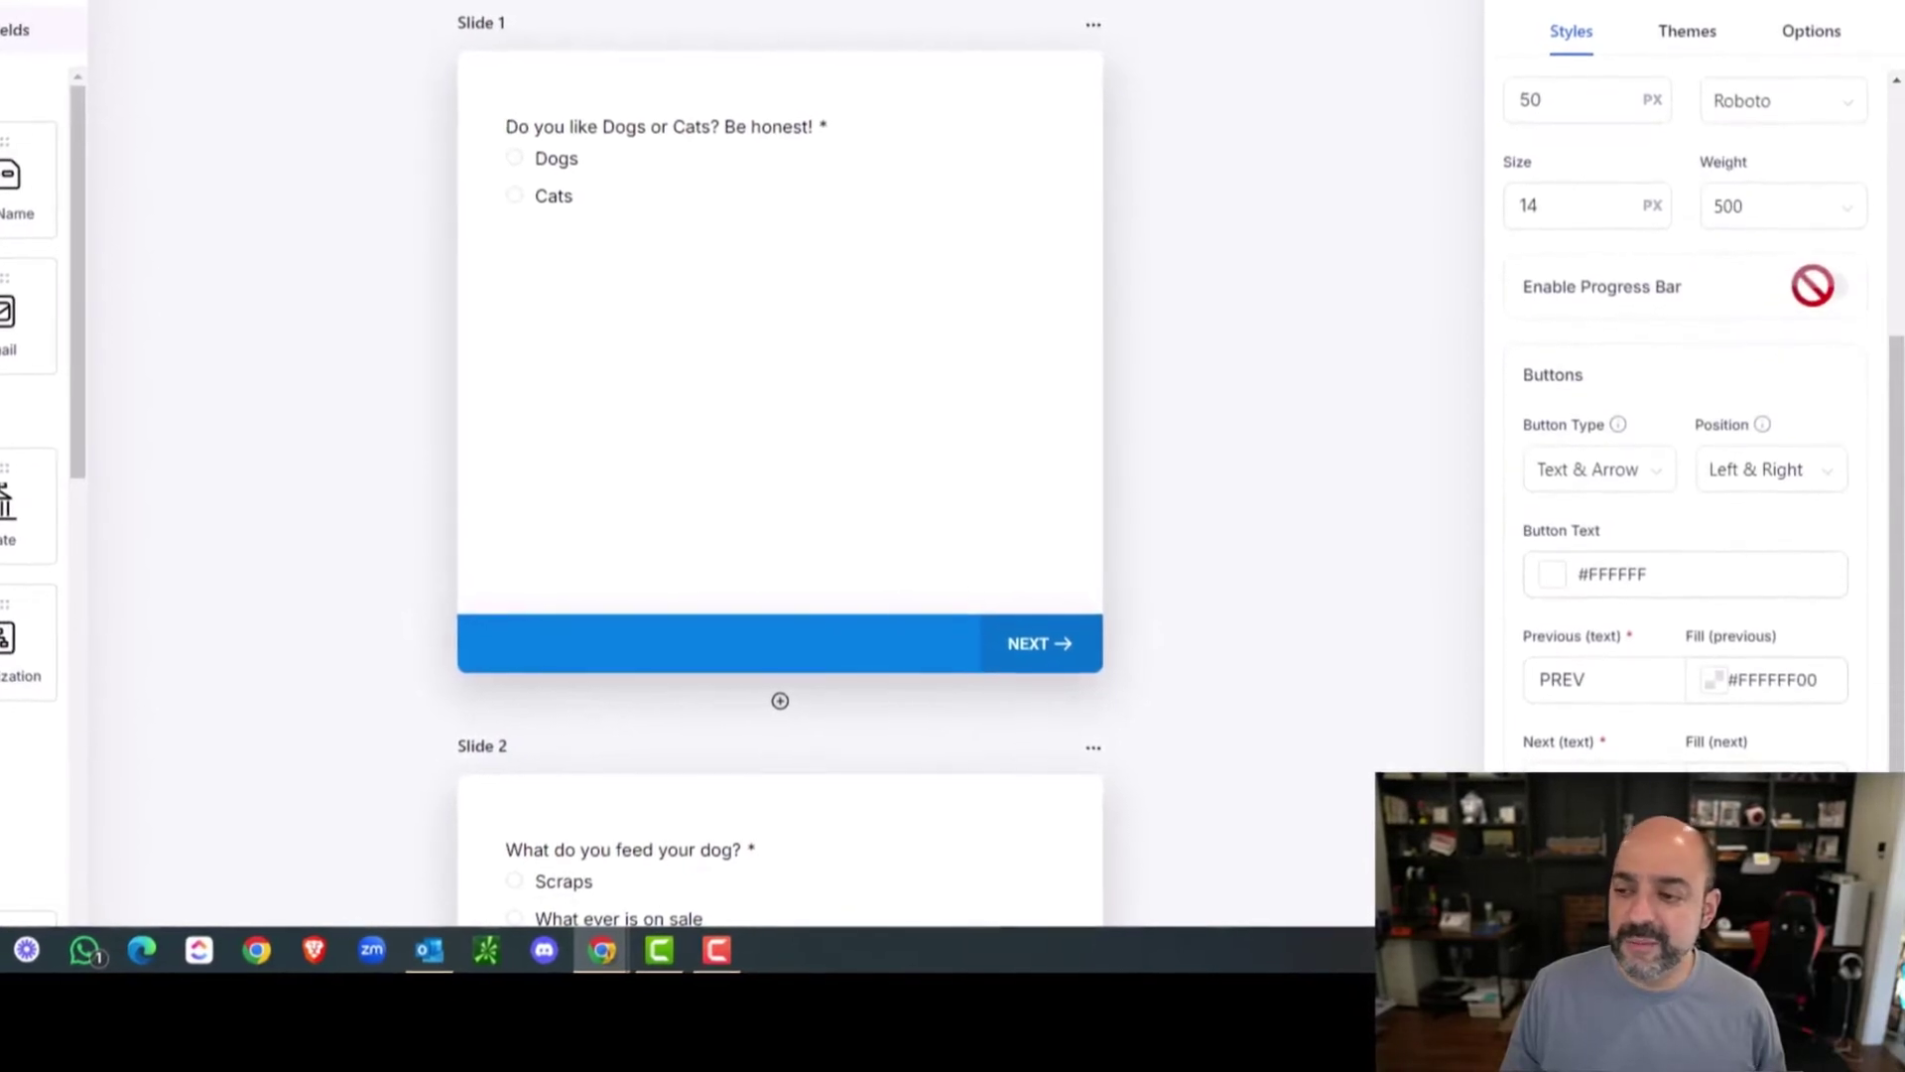
scroll(1770, 283, up, 4)
click(1794, 212)
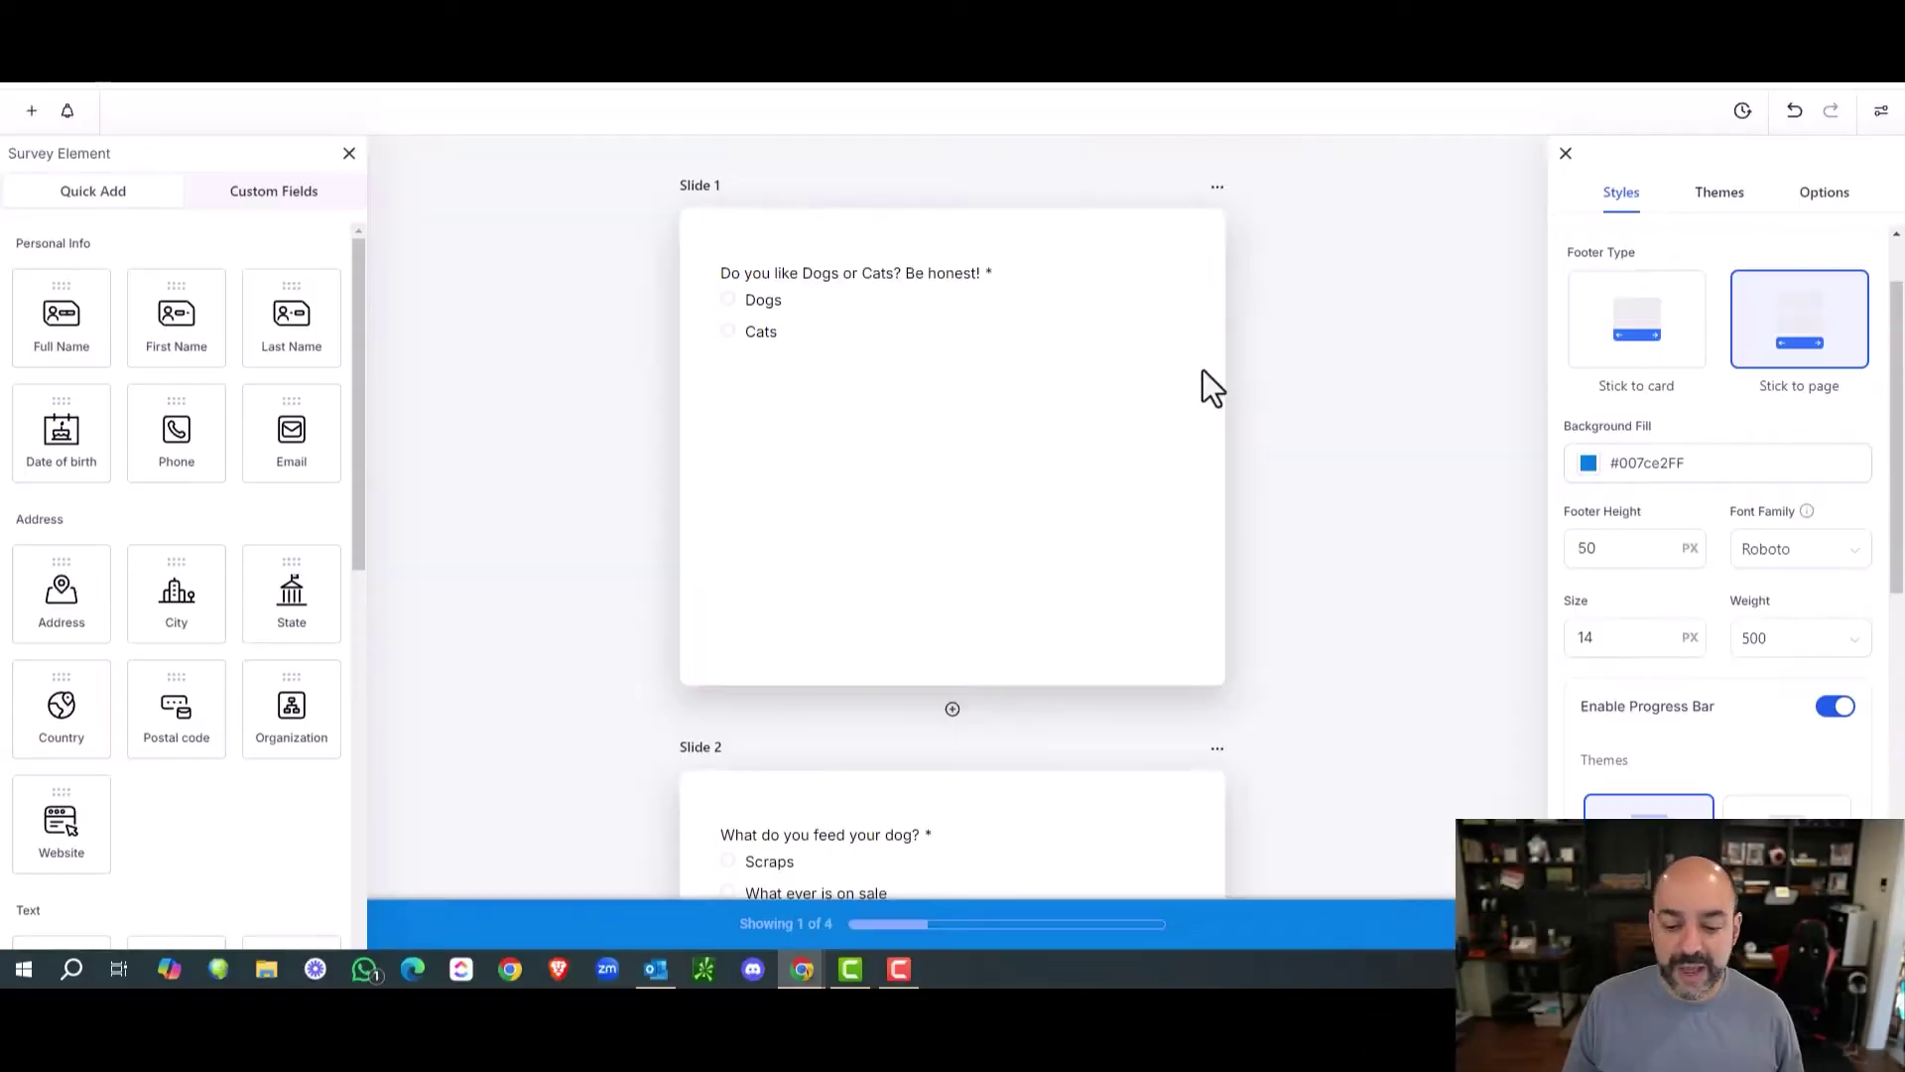
Switch the footer's progress bar to the percentage theme and check it across the slides.
scroll(1069, 248, down, 6)
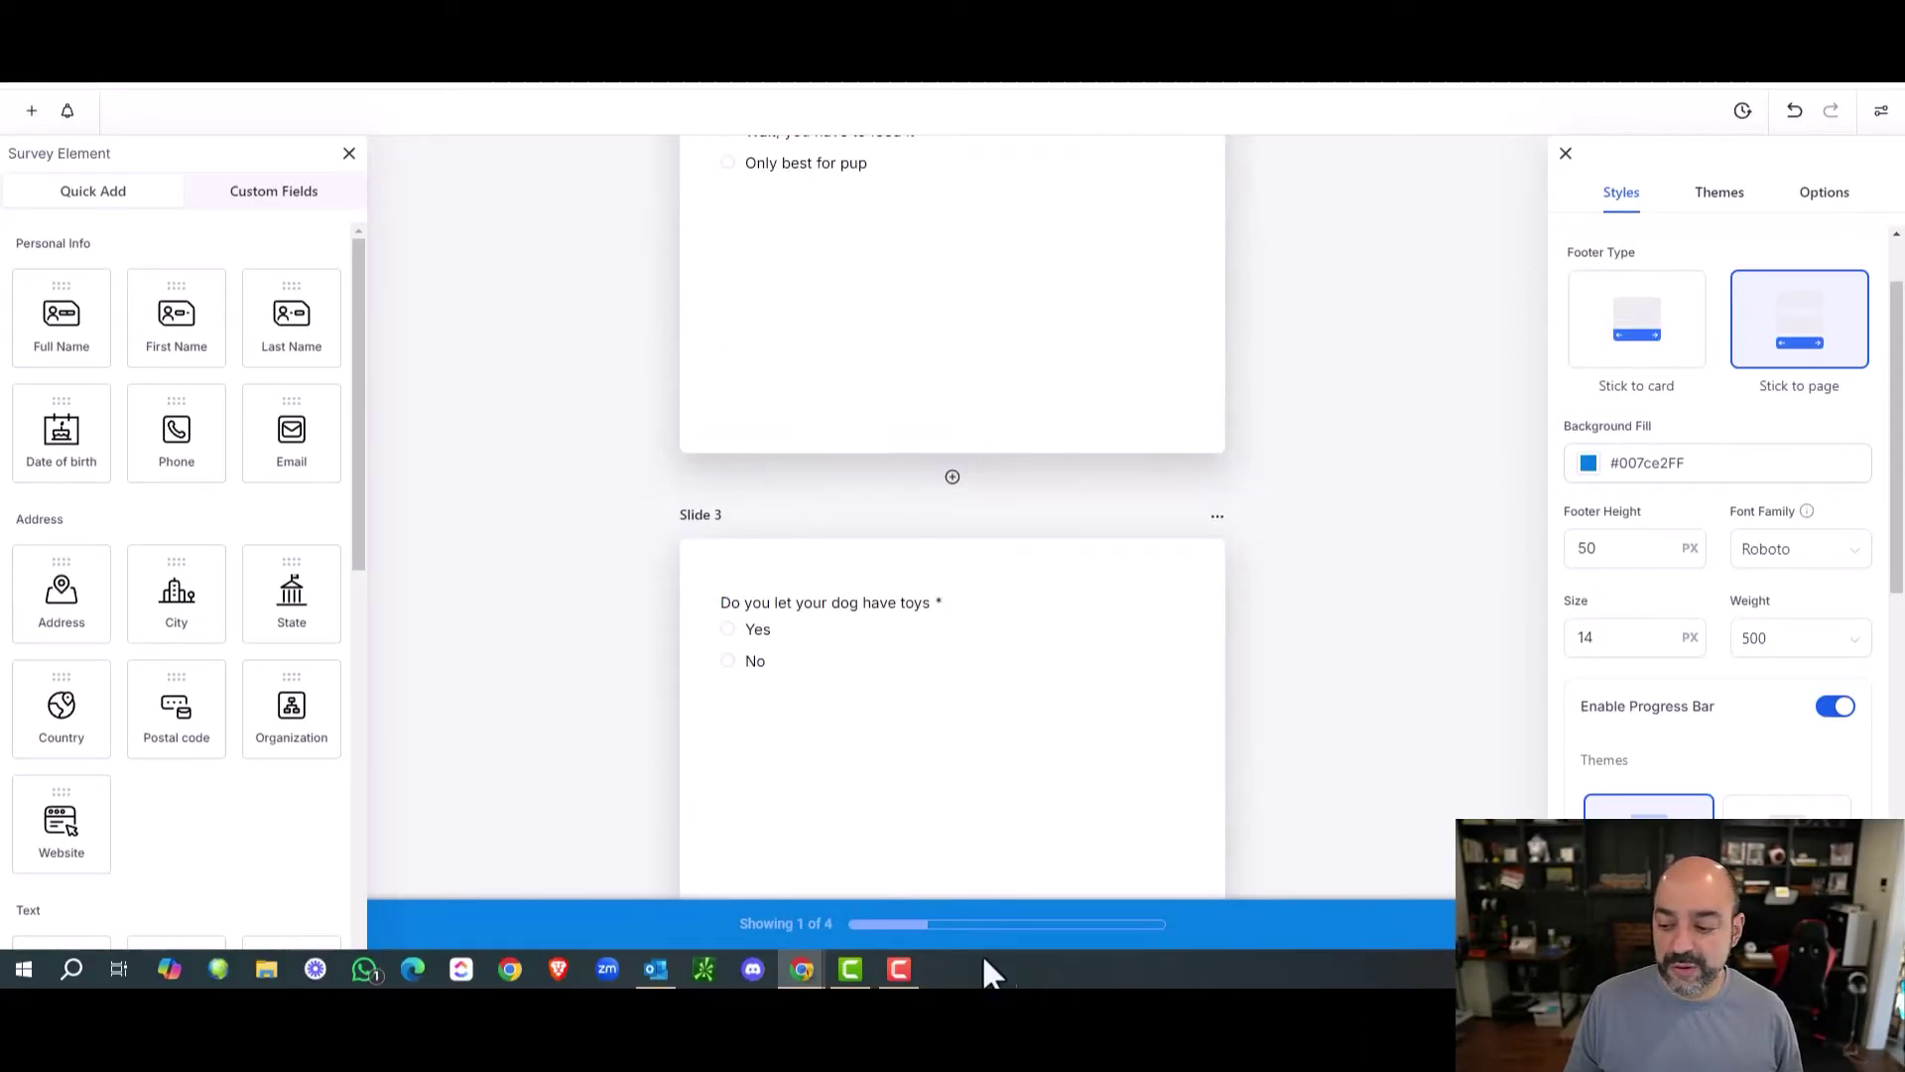
click(1786, 843)
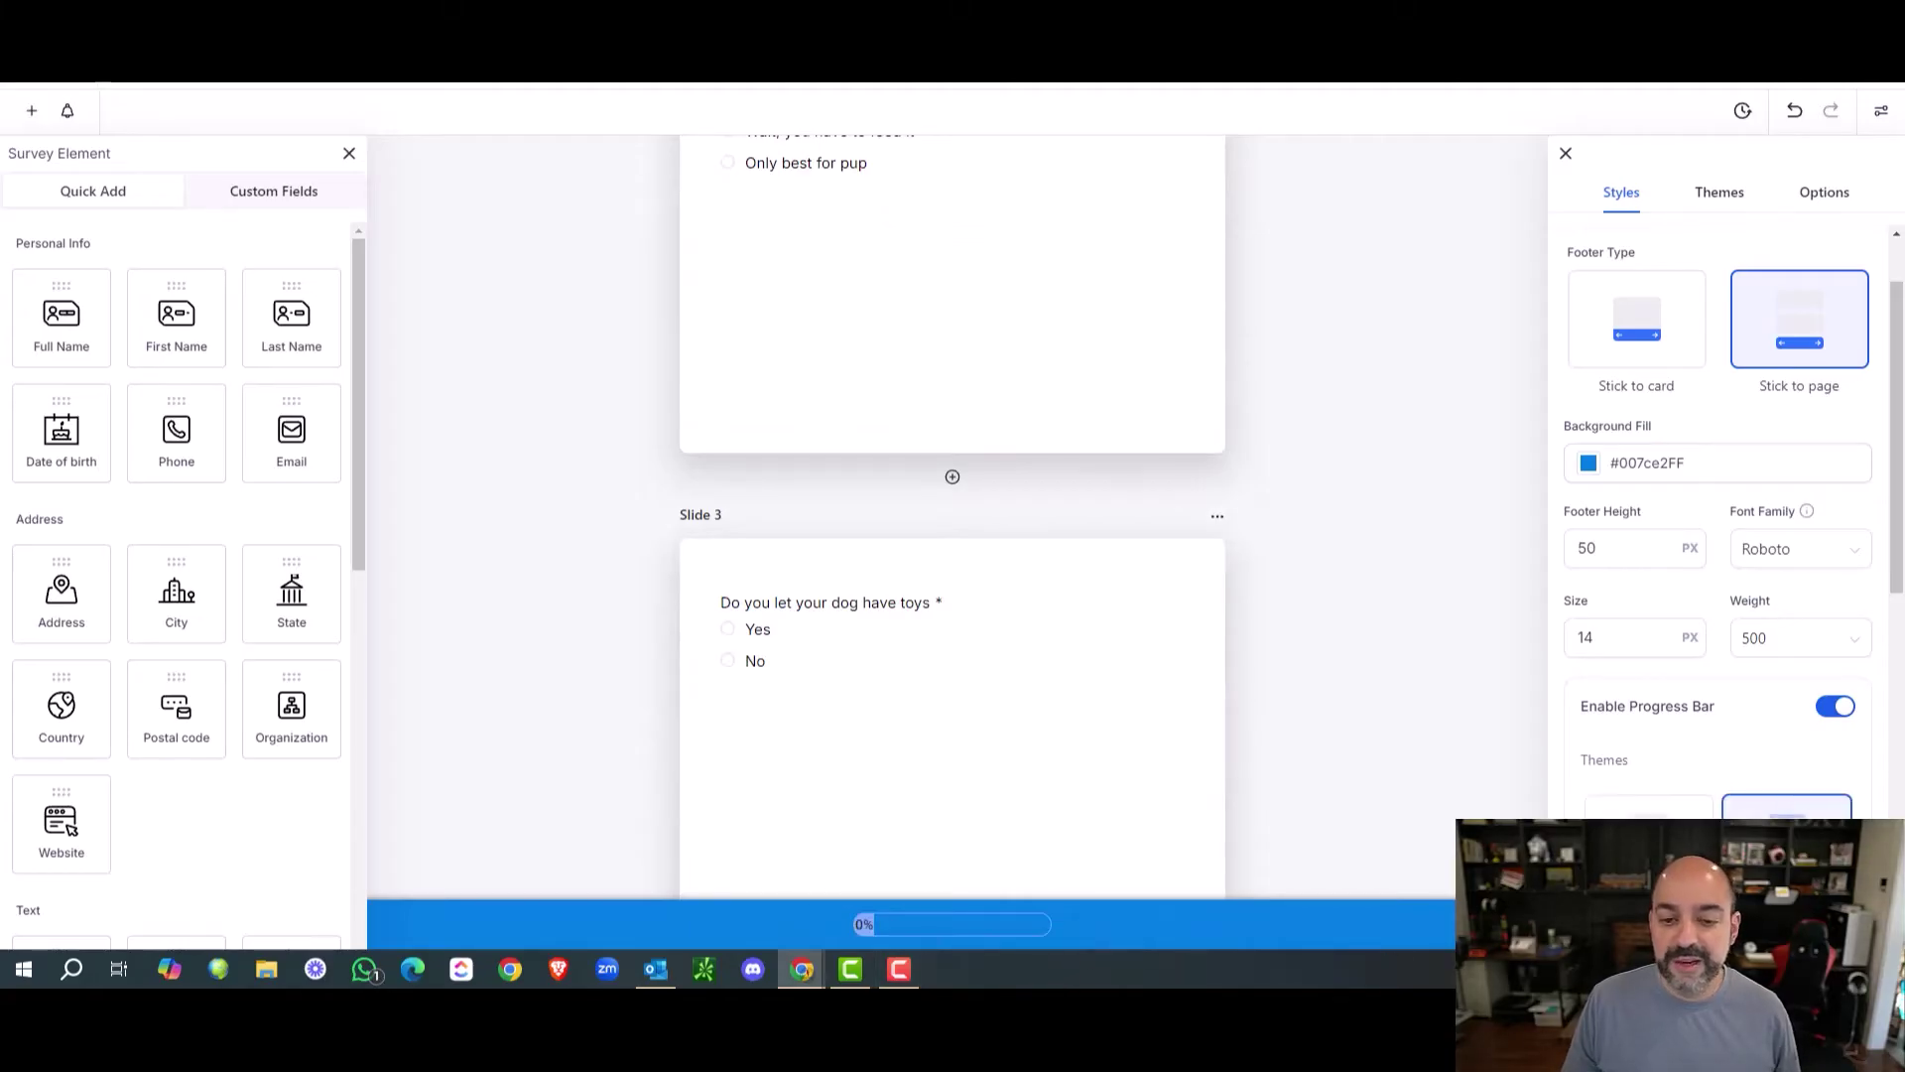
scroll(1294, 470, down, 8)
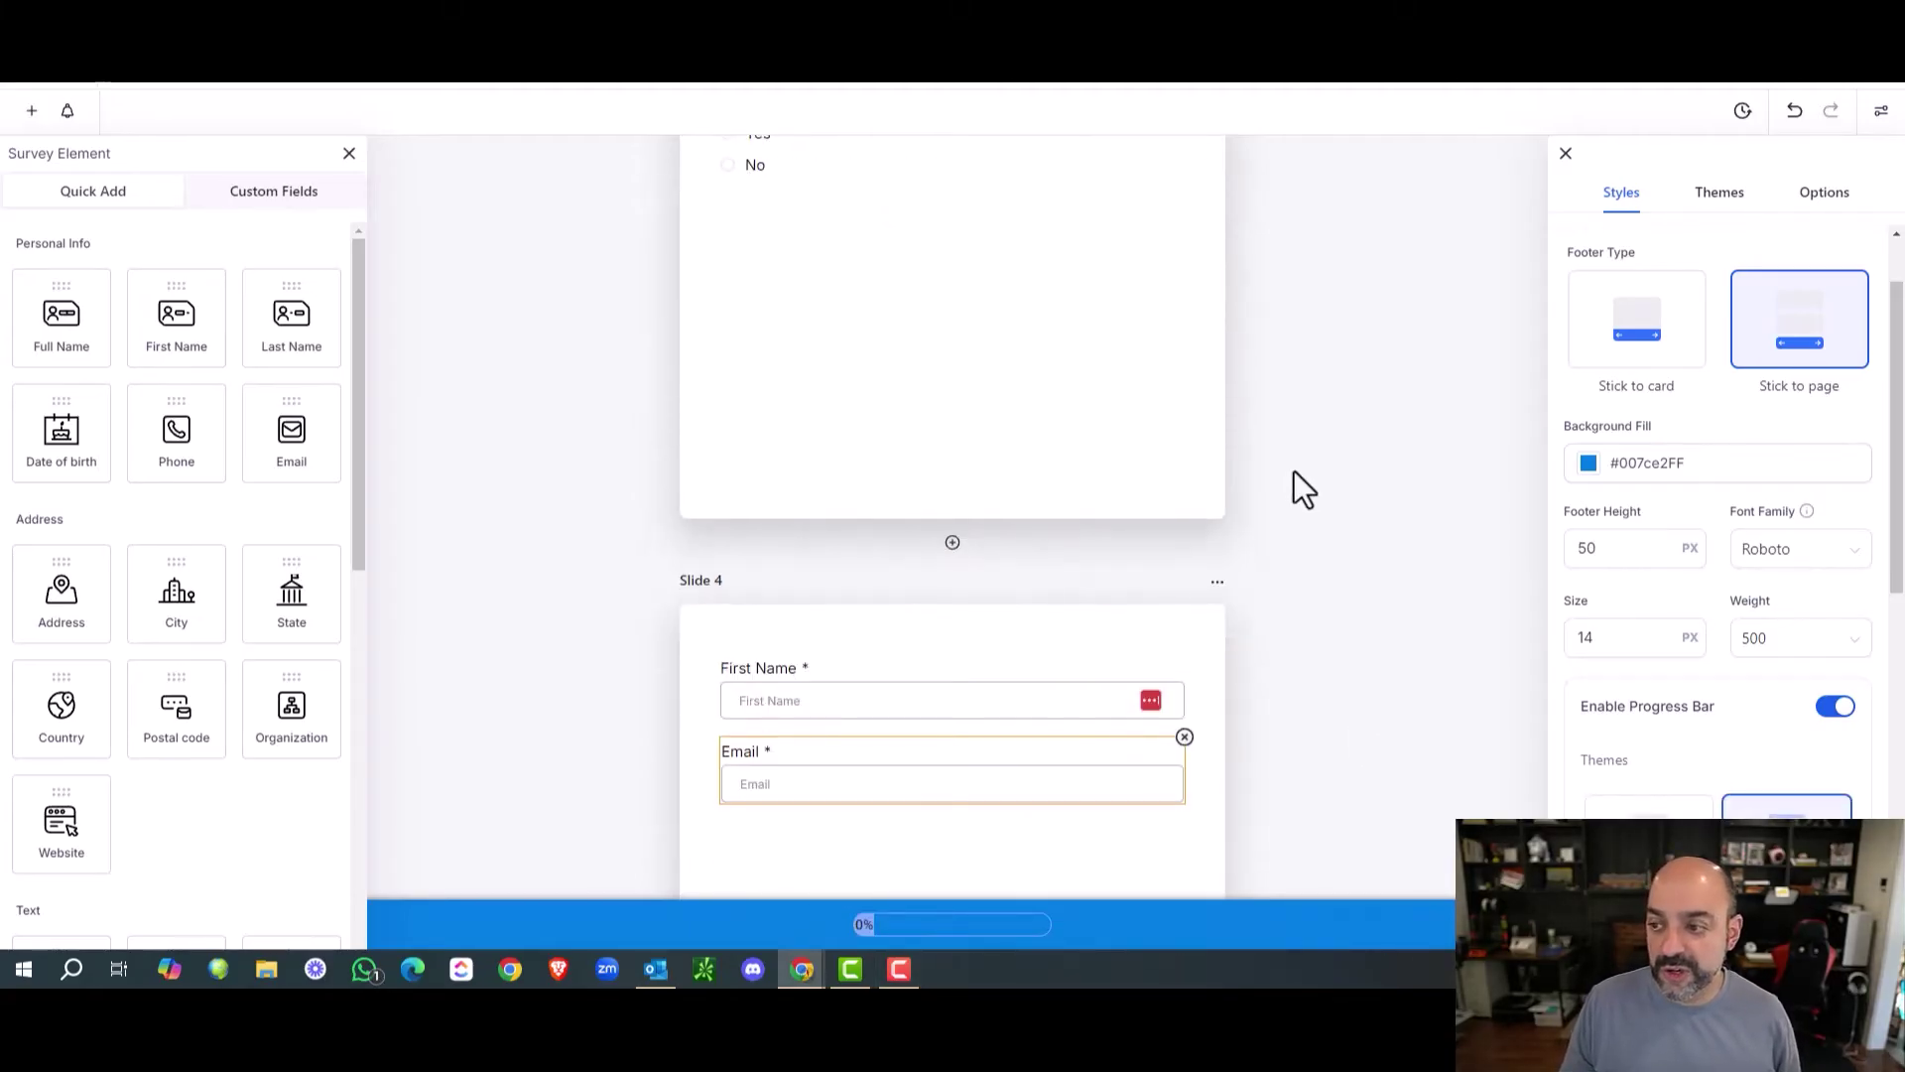
scroll(1294, 470, up, 16)
Apply the Animal Lover theme to the survey, accepting the loss of current style modifications, and check the slides.
click(1822, 197)
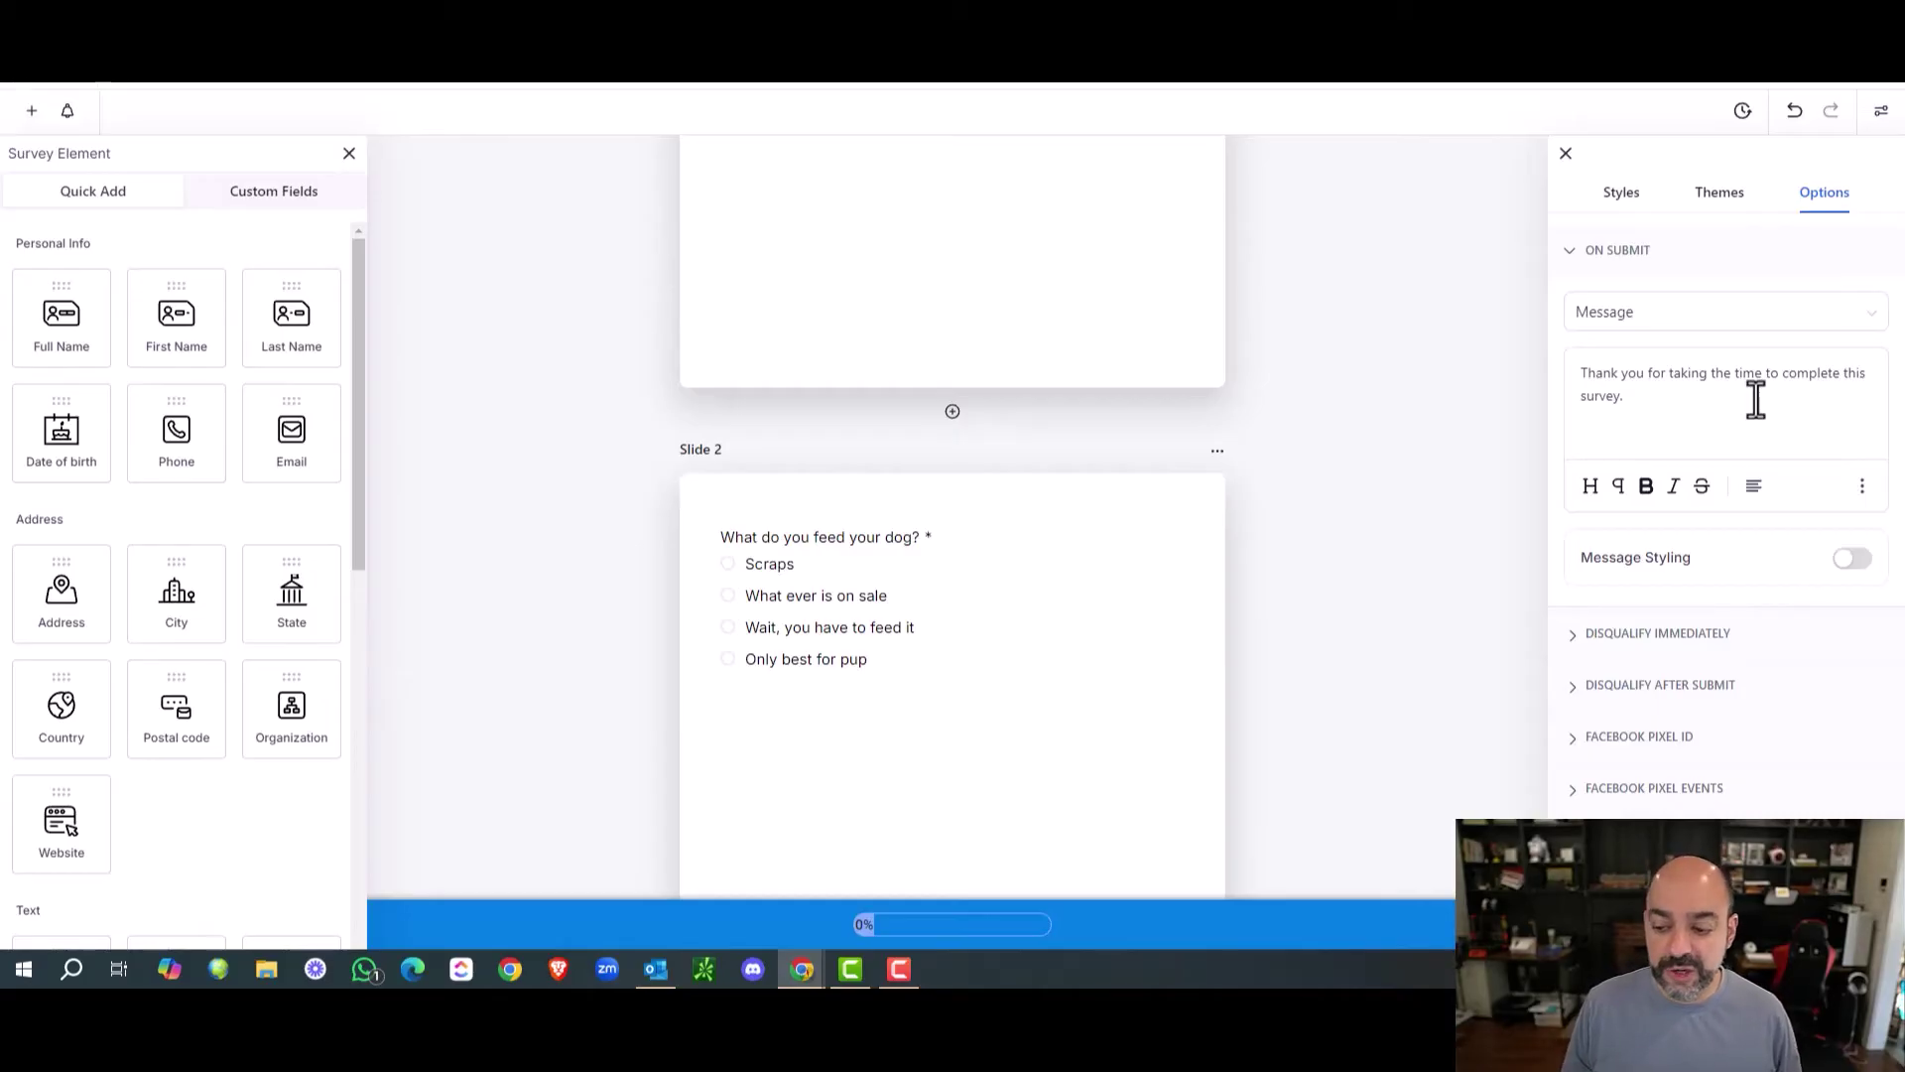
click(1698, 193)
scroll(1722, 336, down, 10)
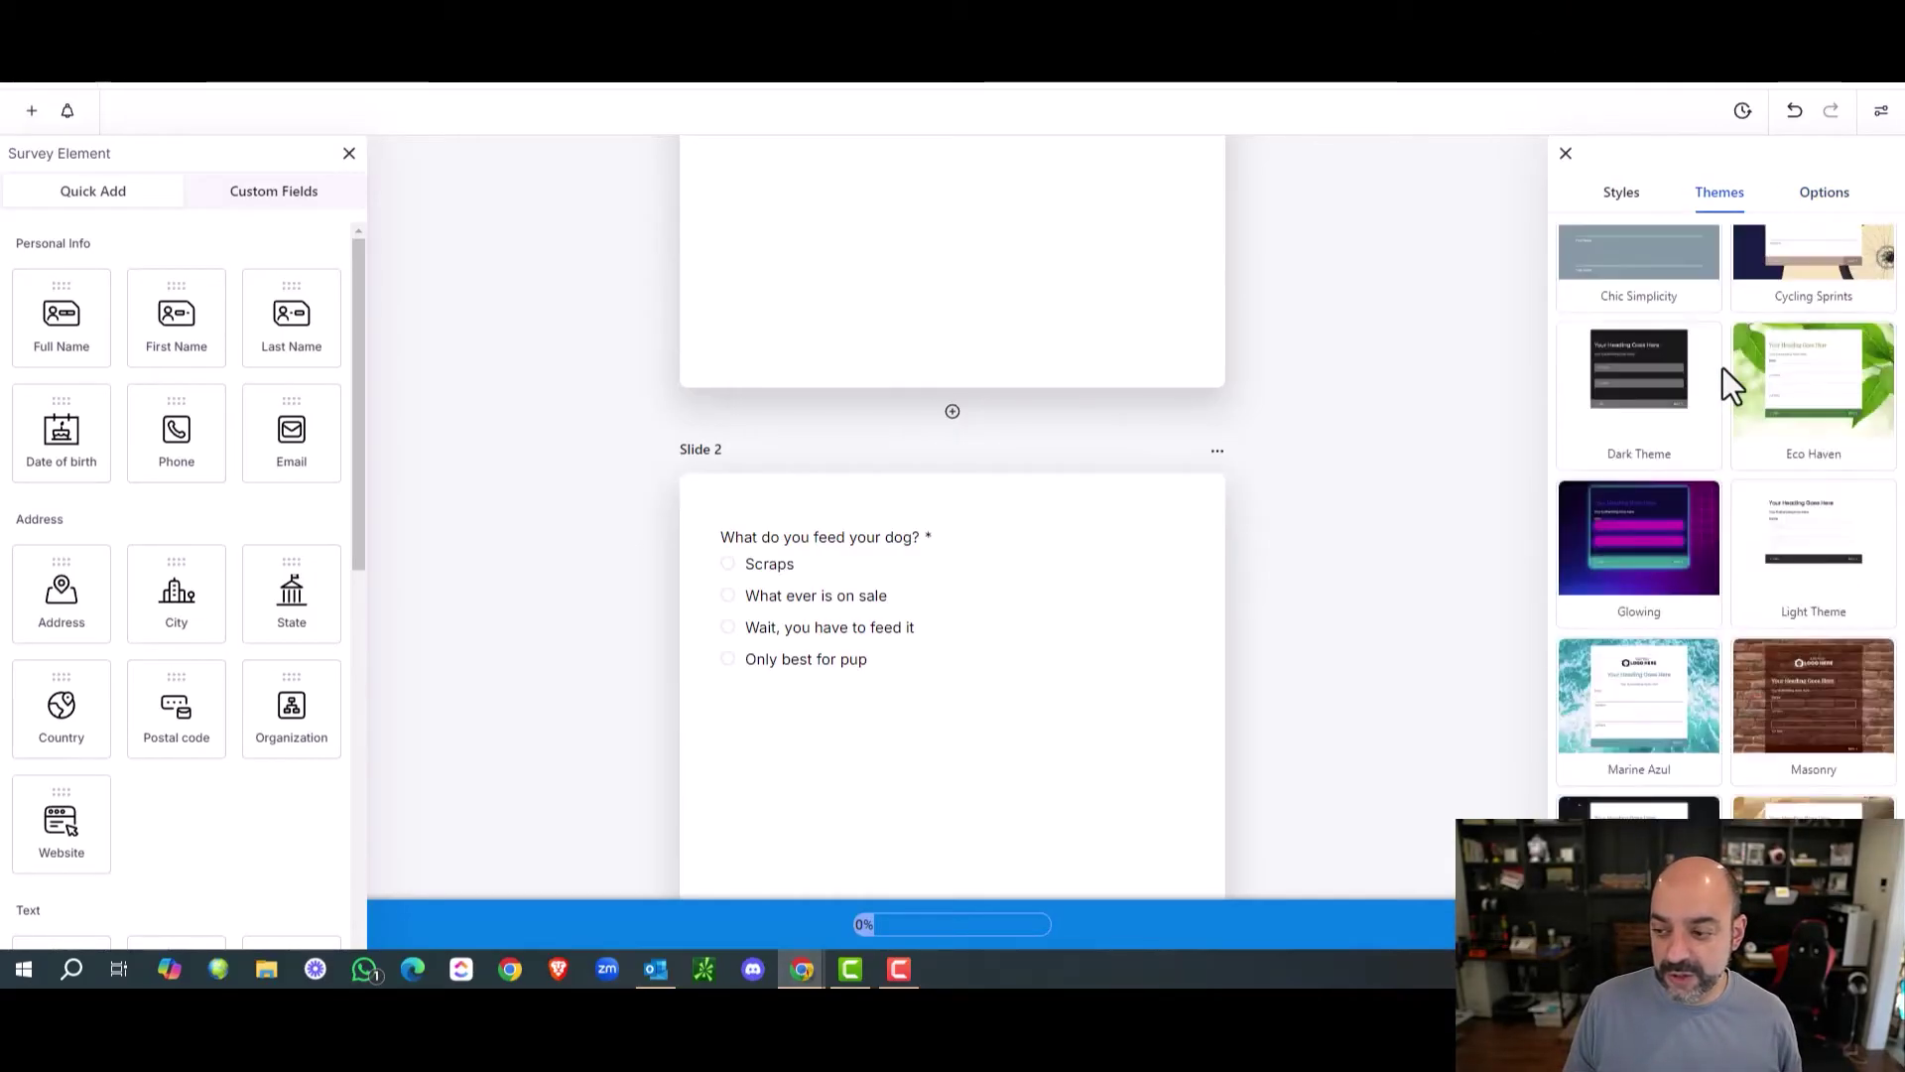
scroll(1741, 369, up, 10)
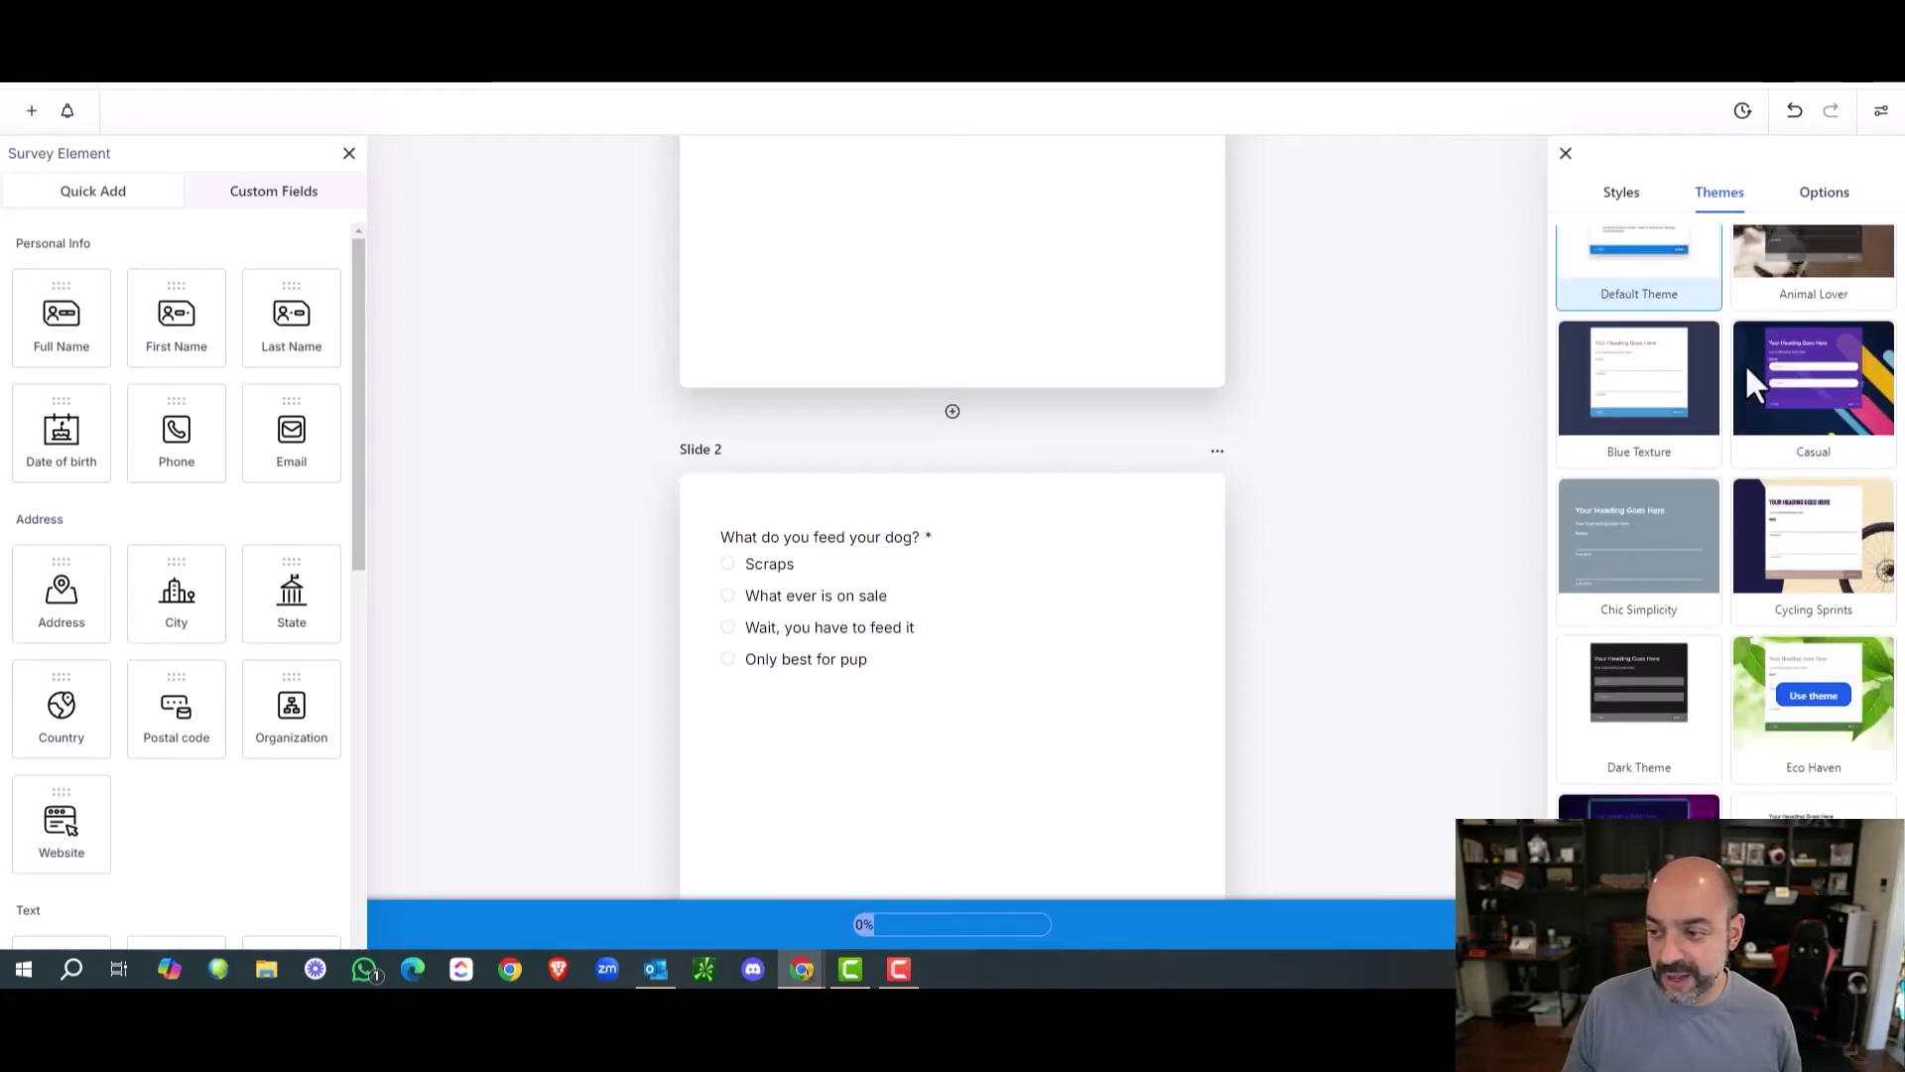
click(1816, 296)
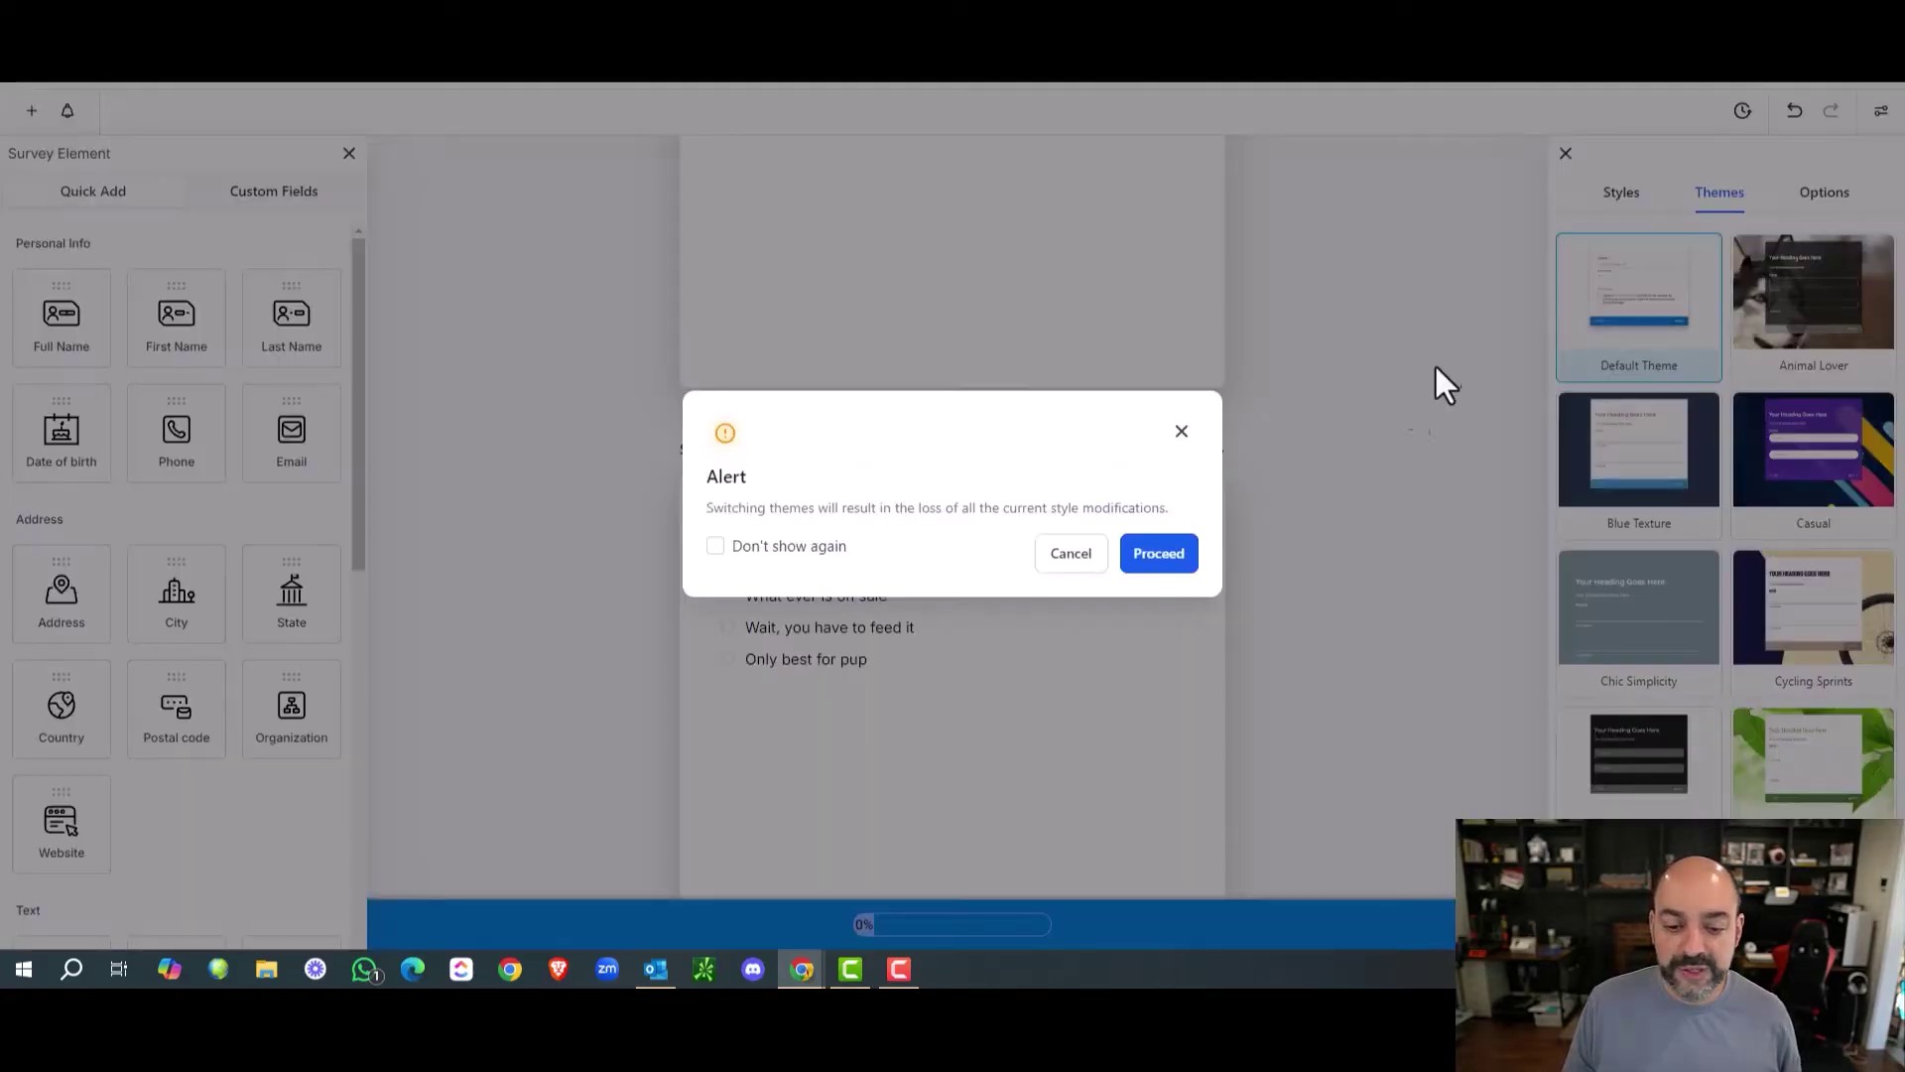
click(1159, 547)
scroll(1353, 400, up, 3)
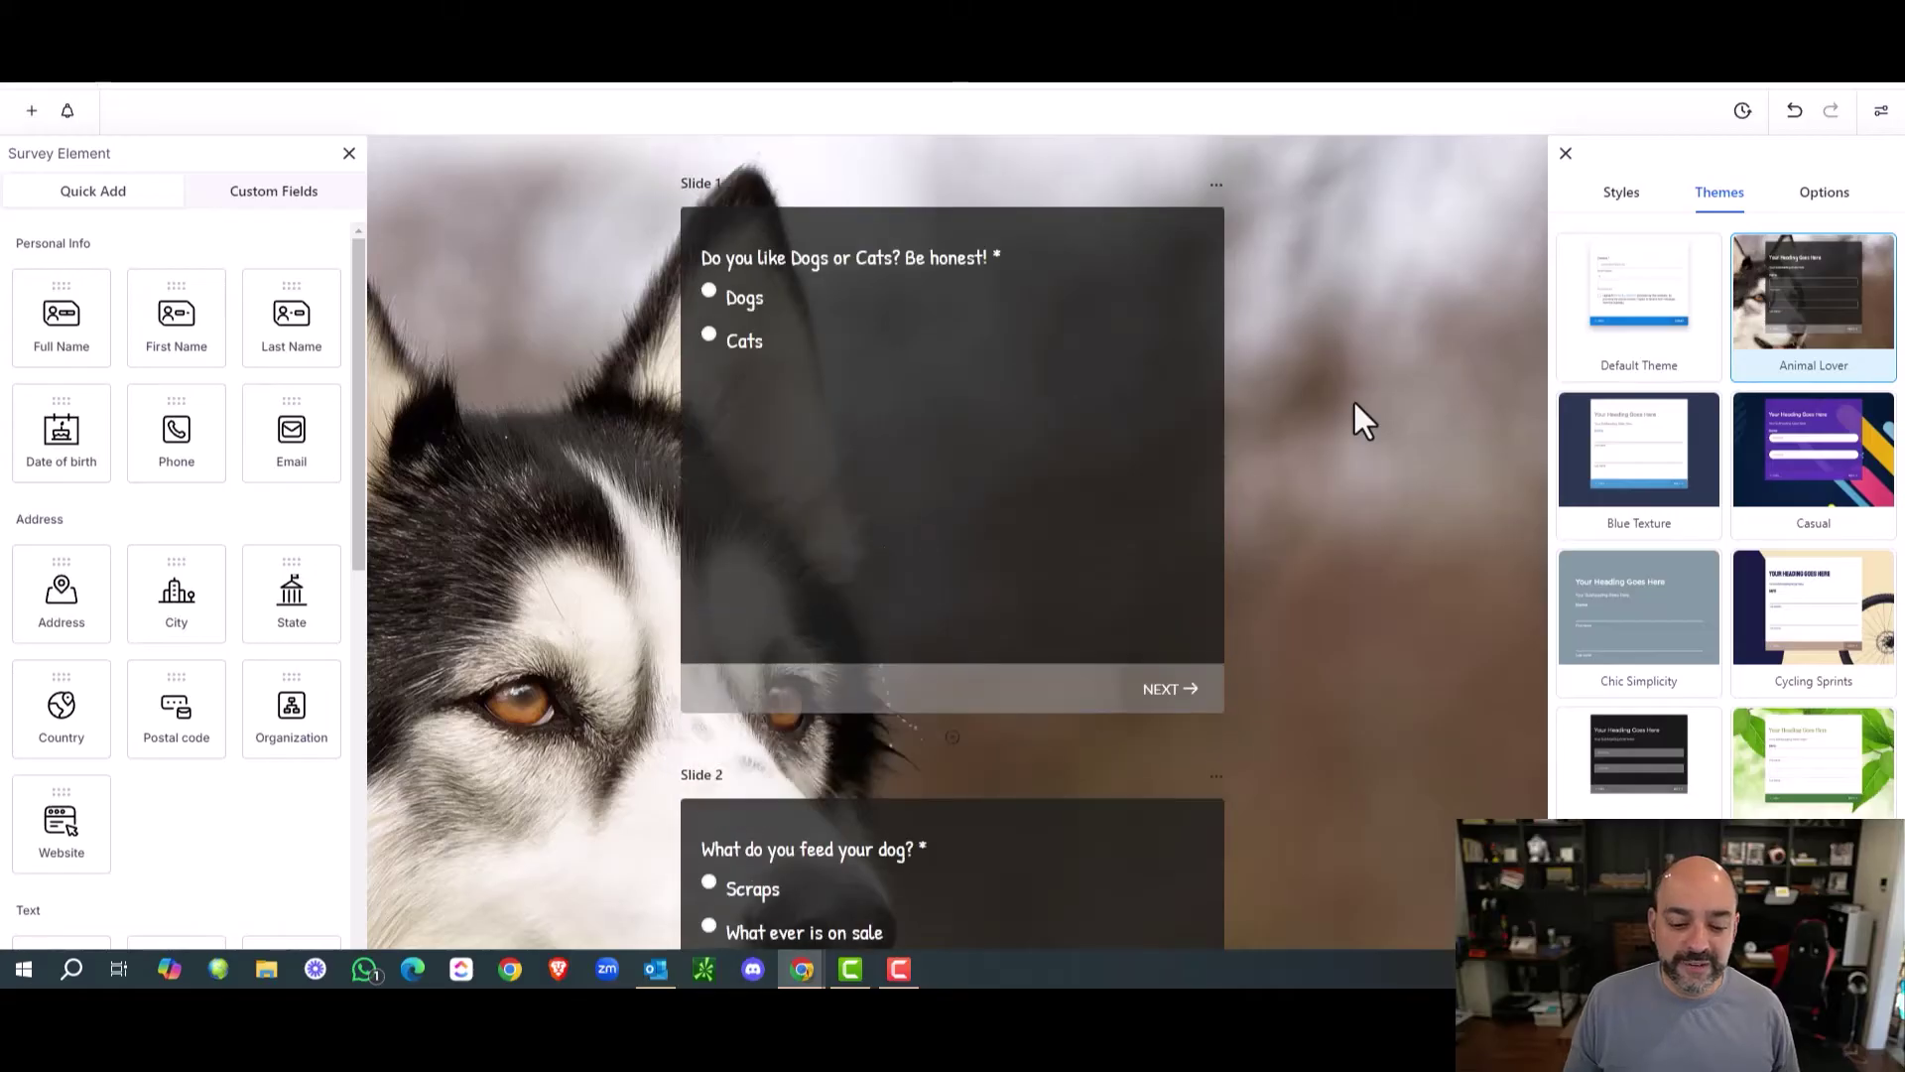
scroll(1356, 400, down, 12)
scroll(1361, 402, down, 3)
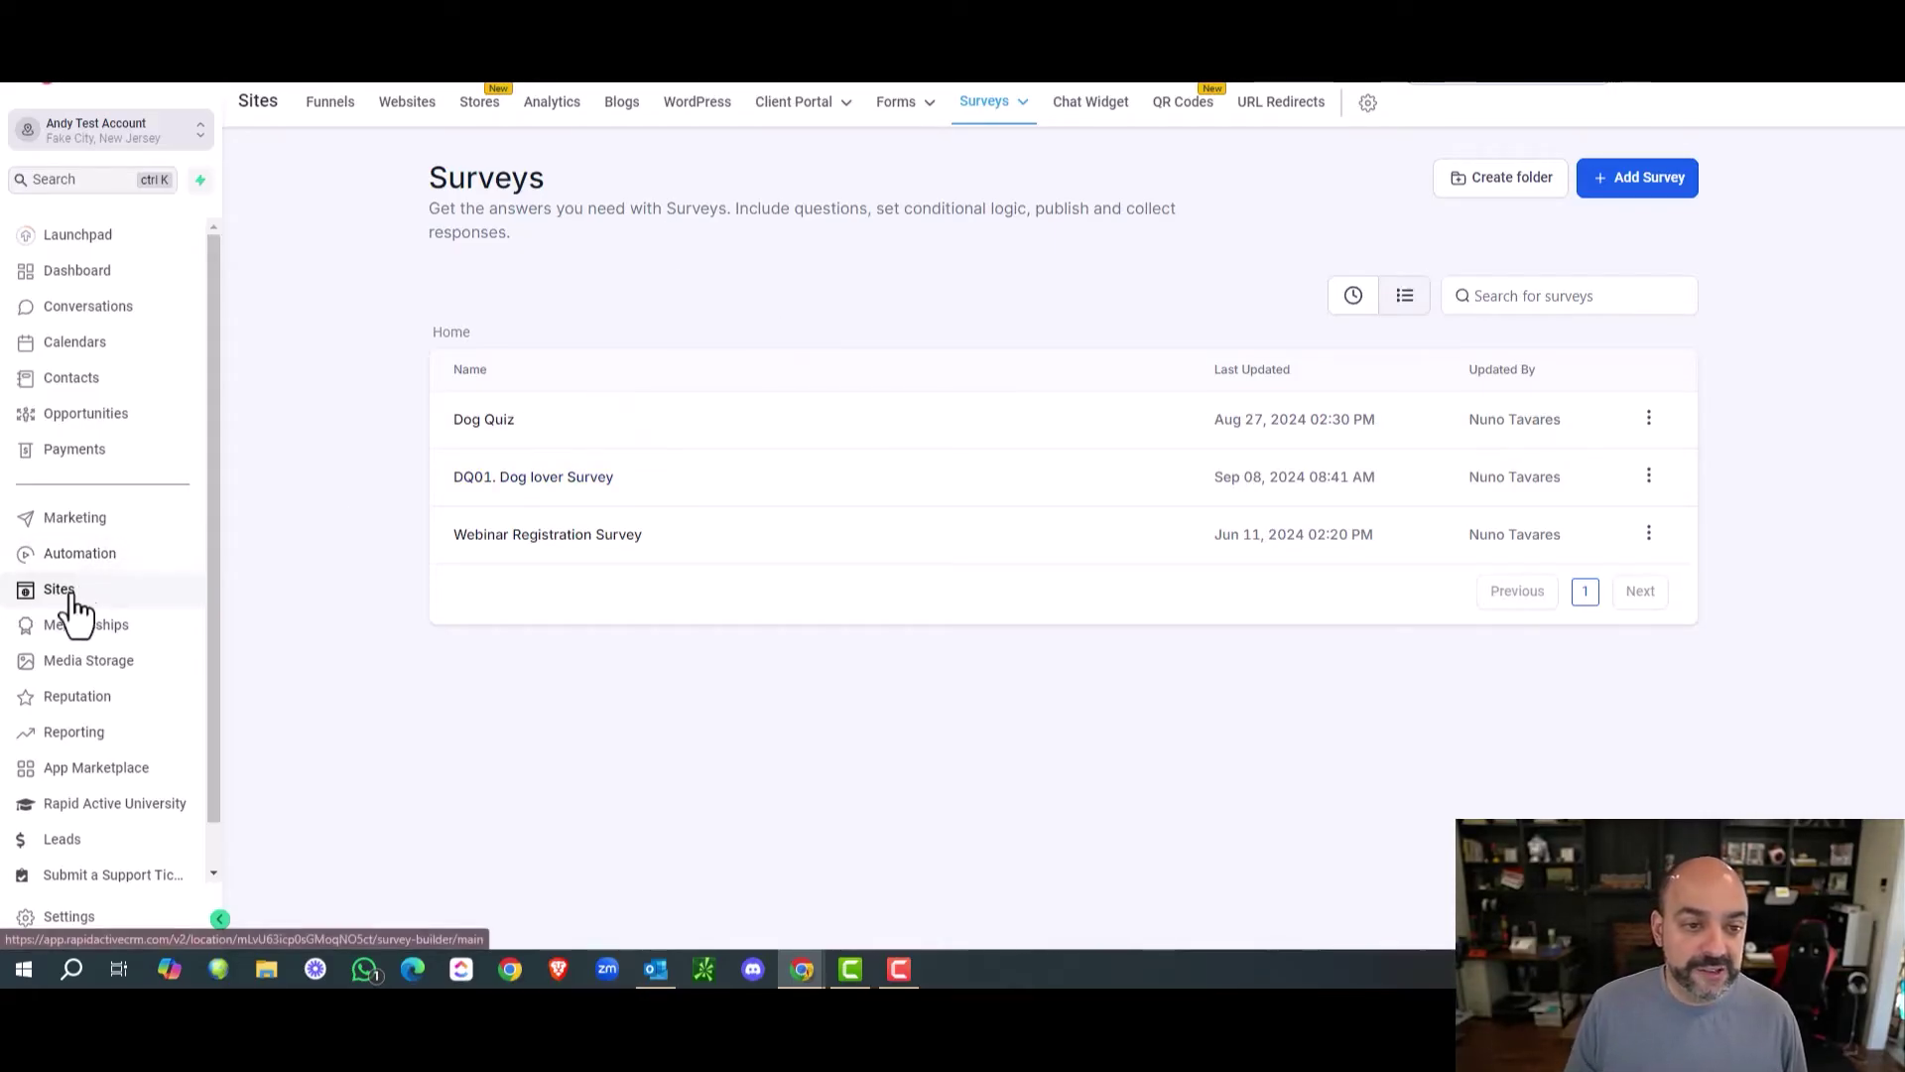
Create a funnel folder named Dog Lover Quiz Funnel.
click(342, 109)
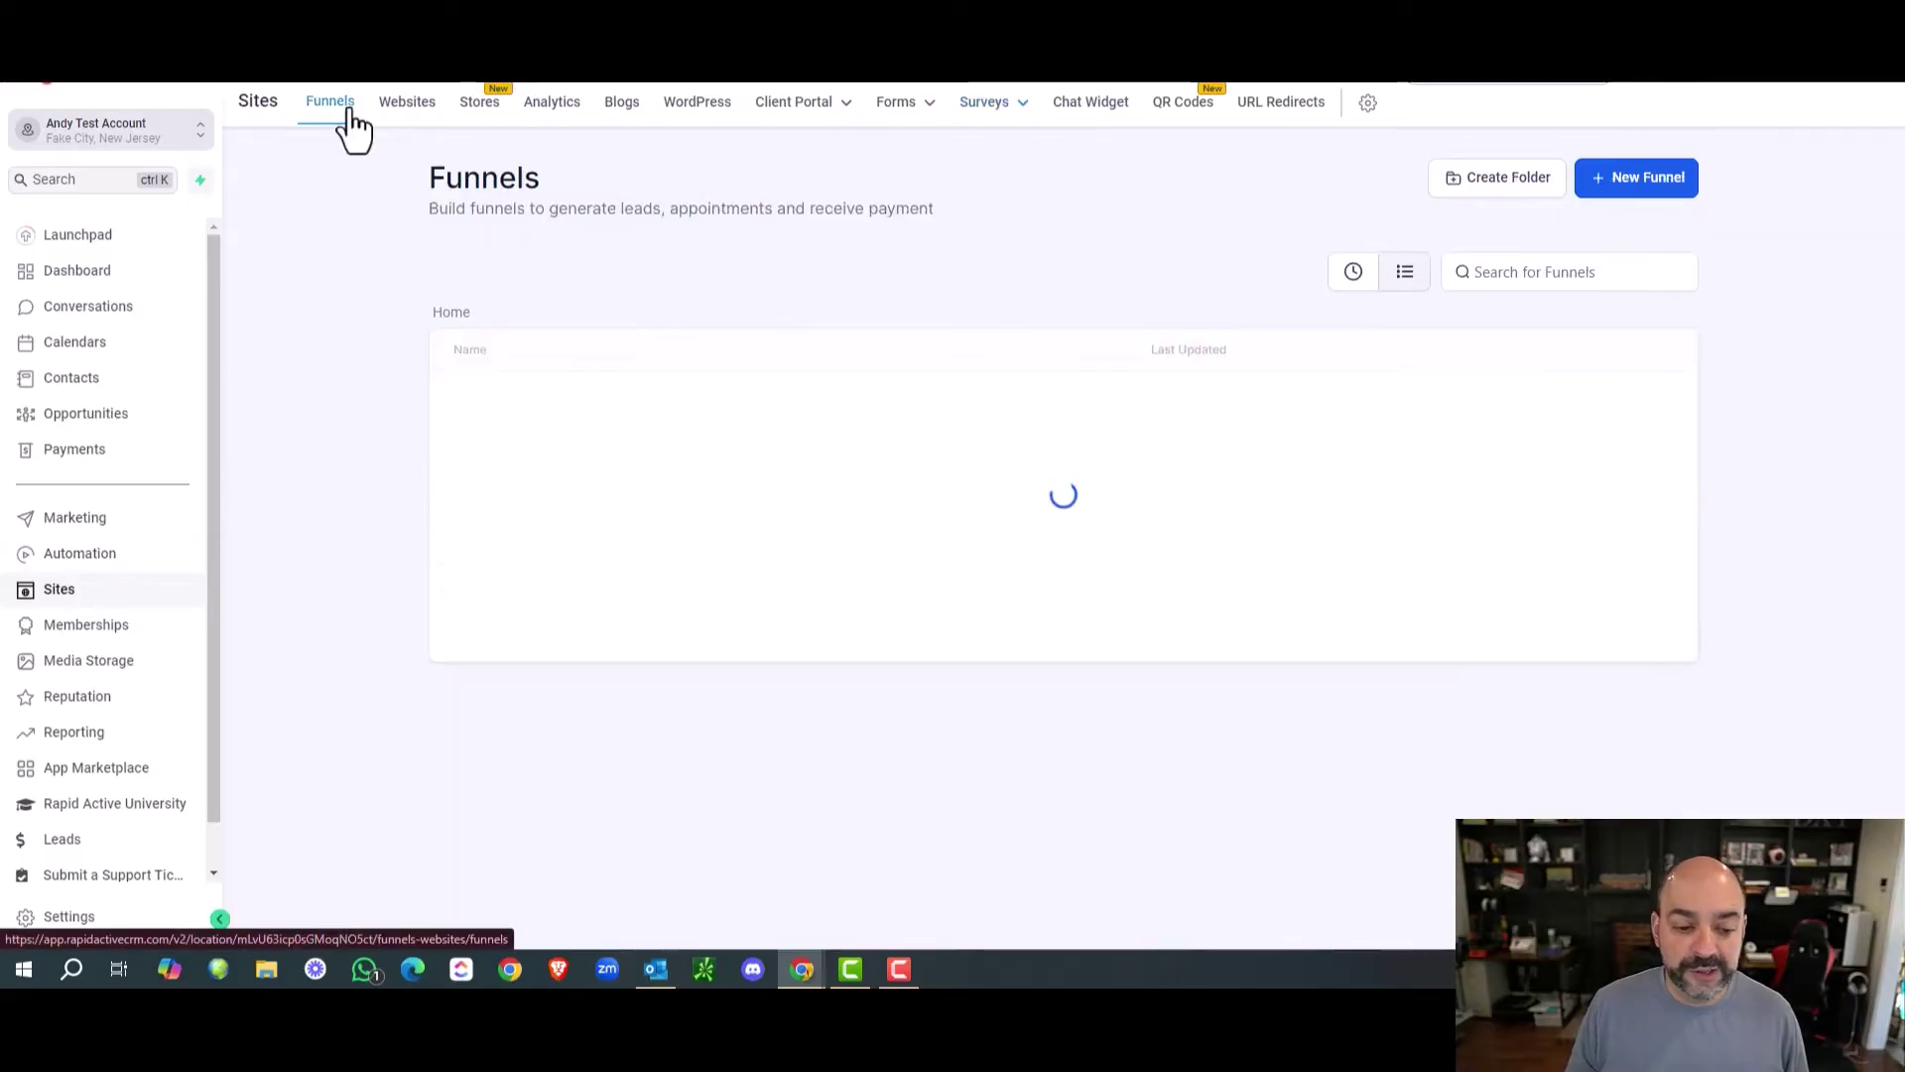
click(1498, 179)
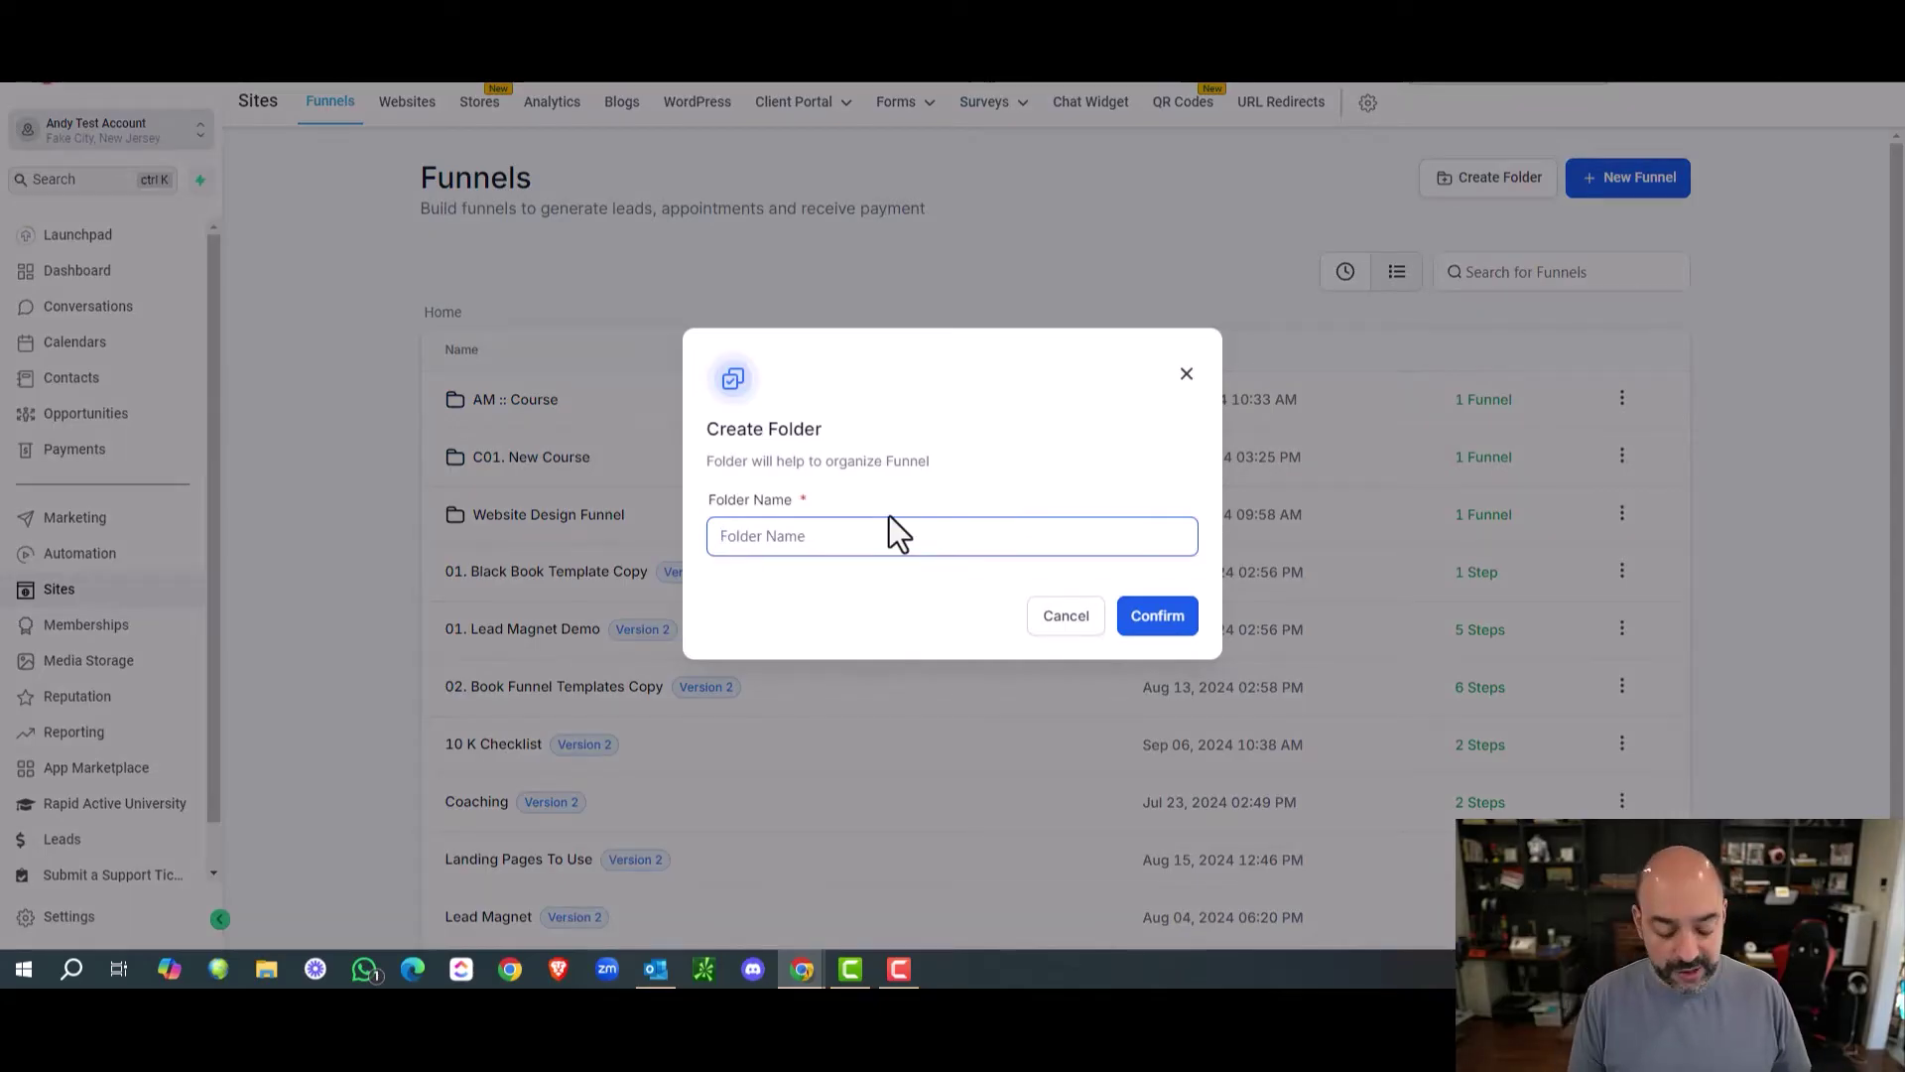
text(Dog Lover Quiz Funnel)
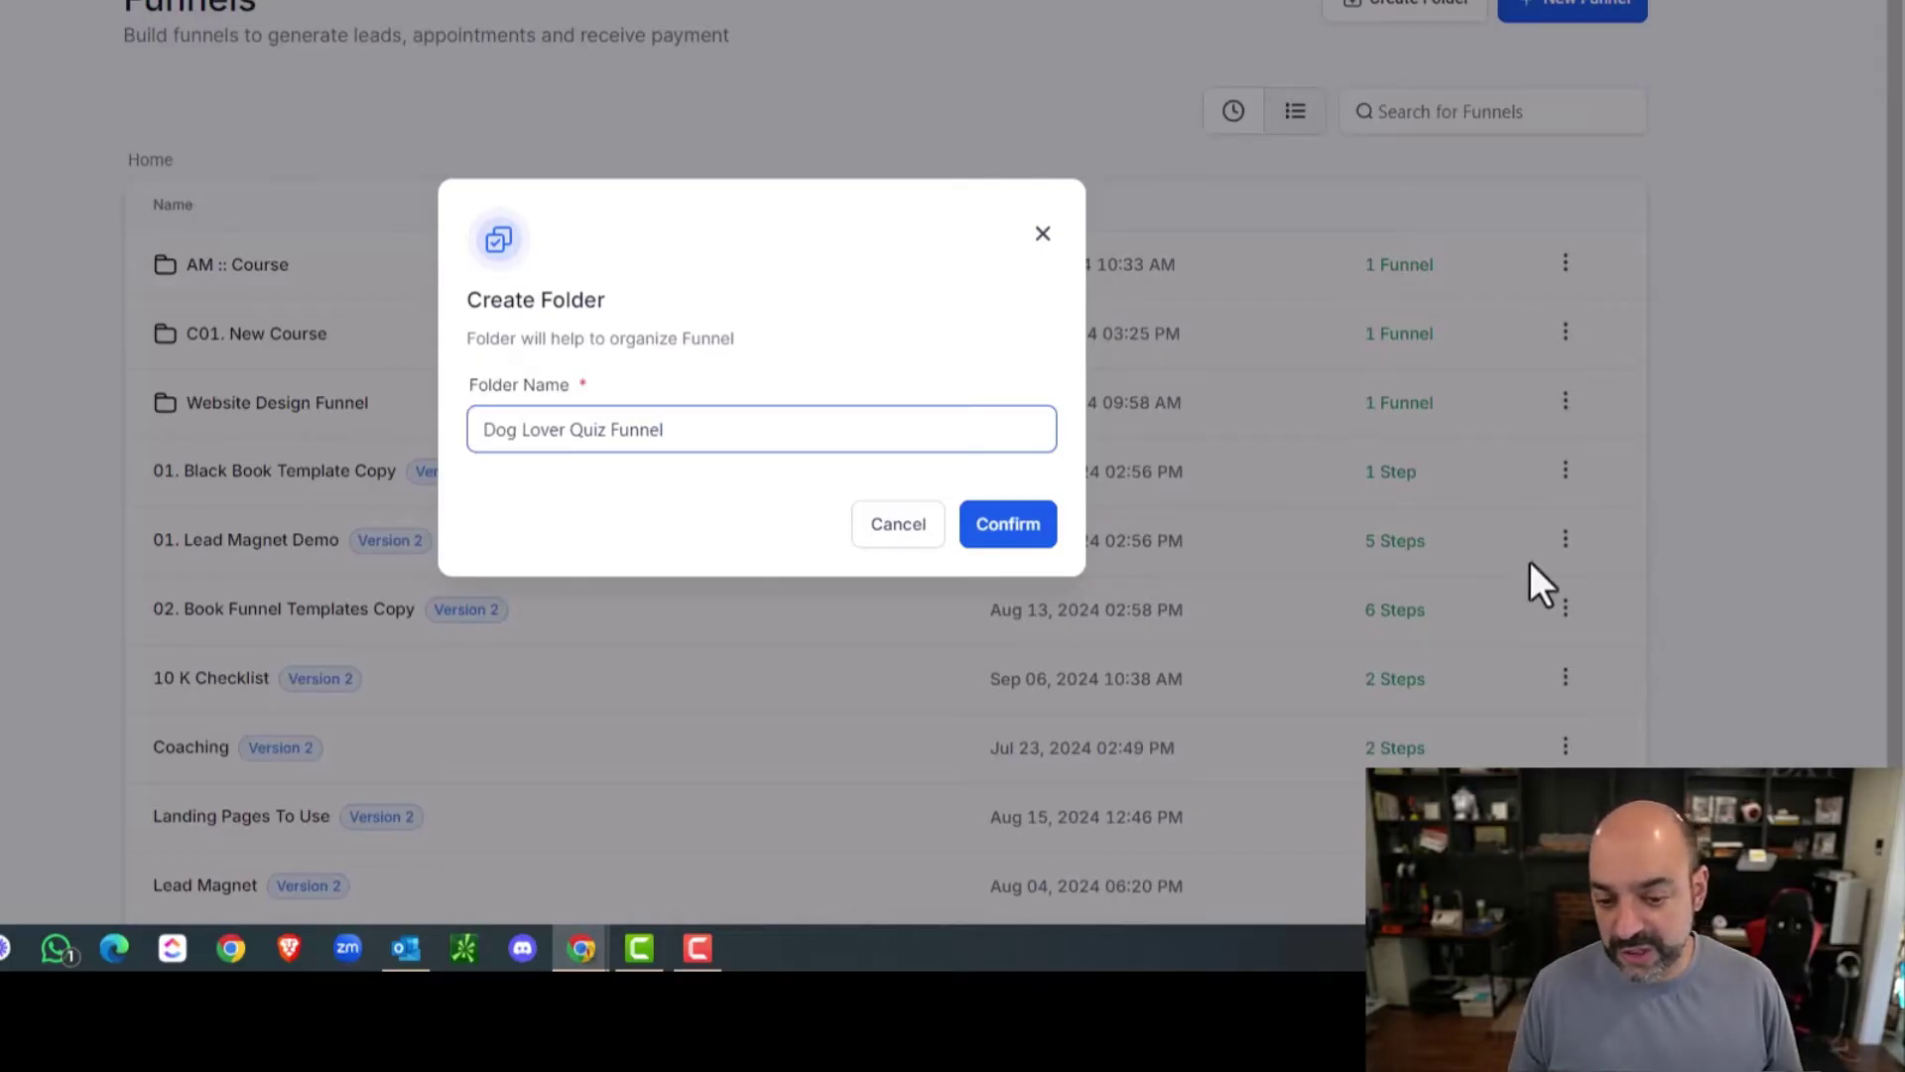
click(1032, 536)
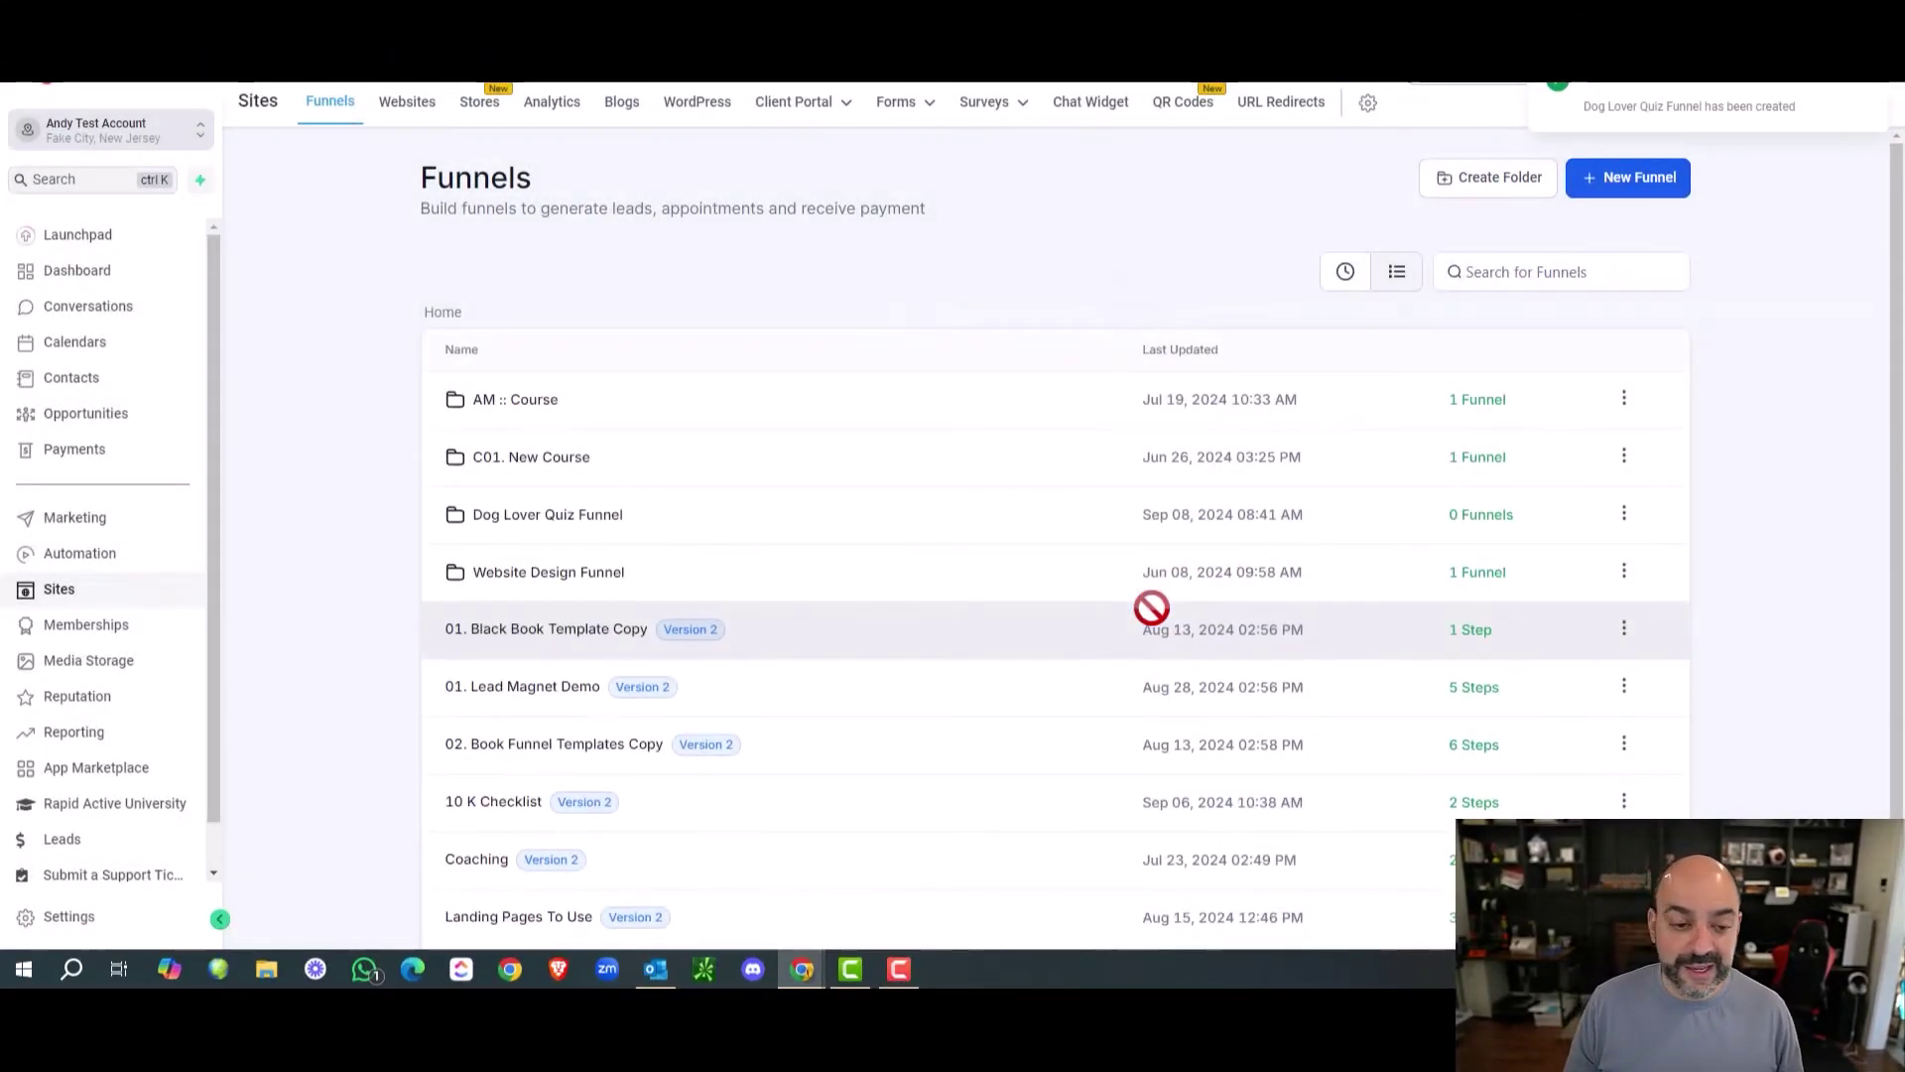
Create a blank funnel named Dog Lover Quiz inside the Dog Lover Quiz Funnel folder.
click(706, 510)
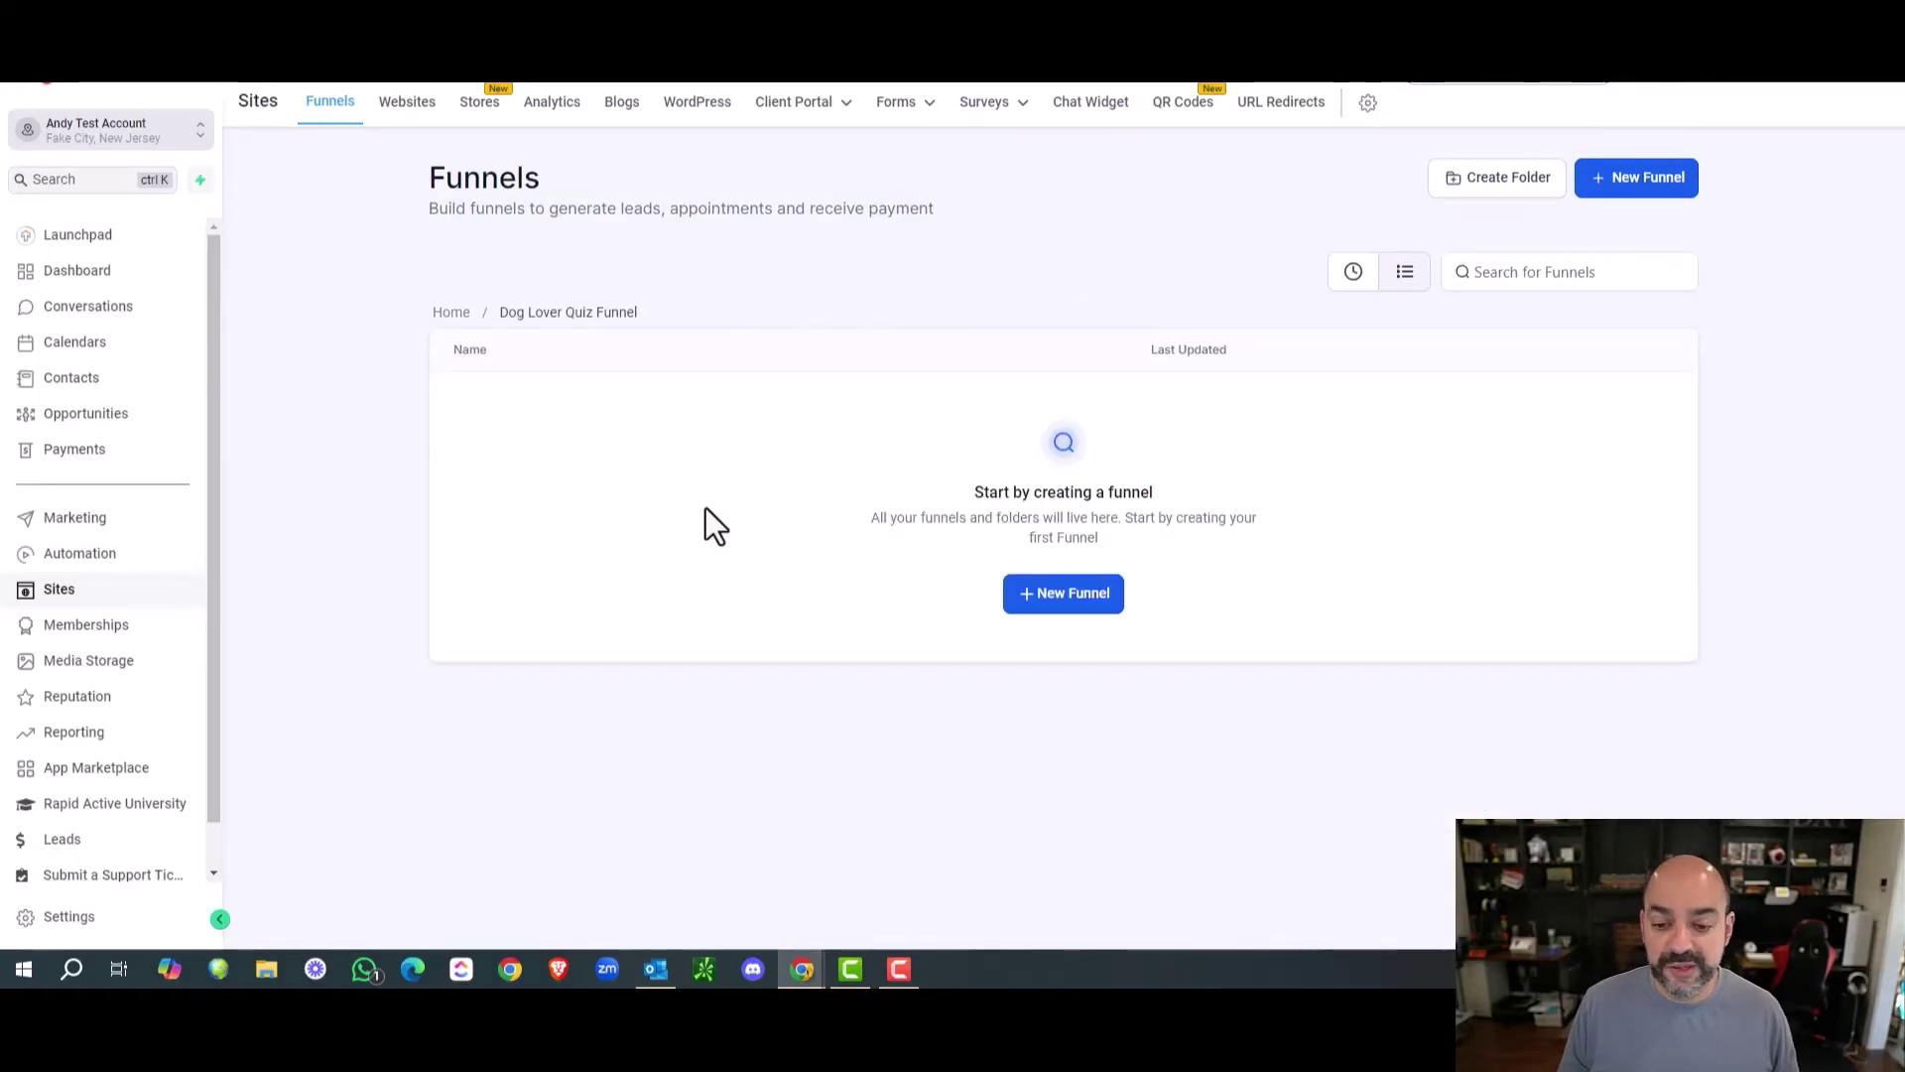
click(1042, 595)
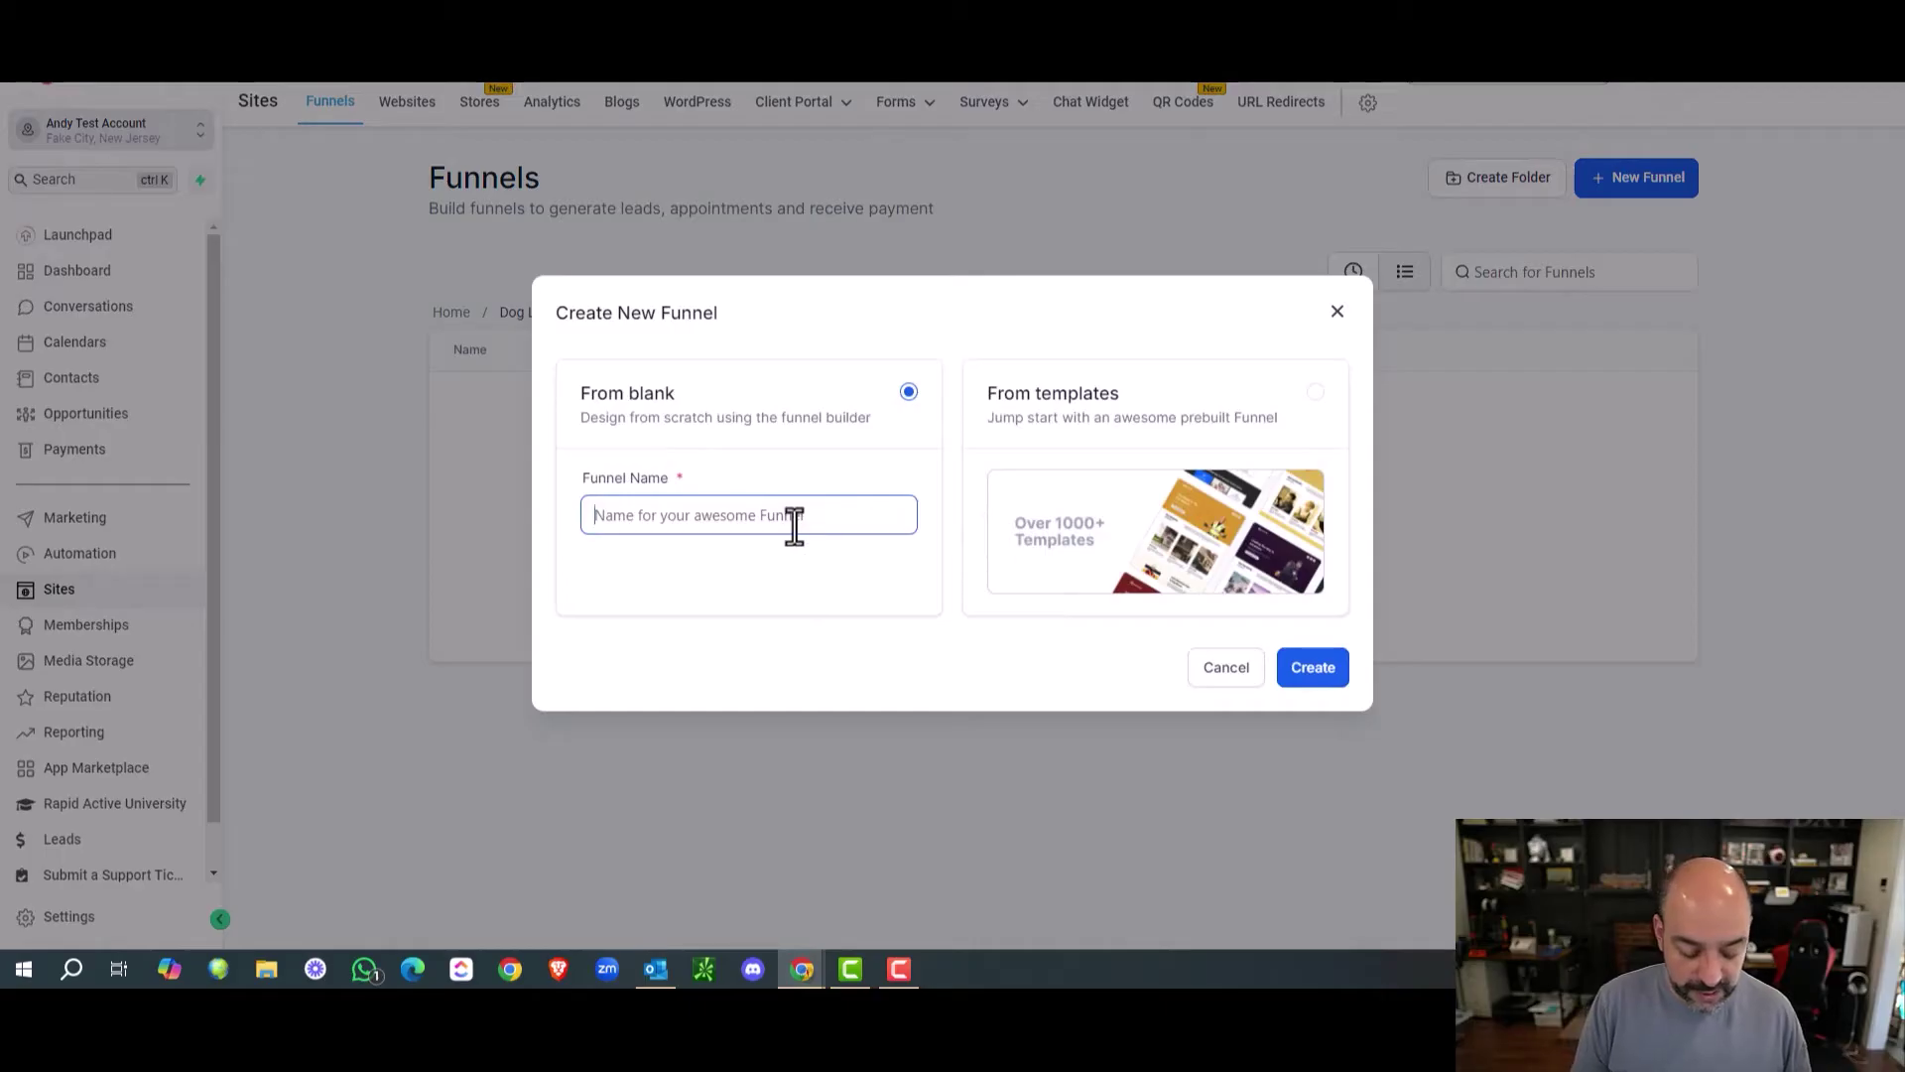
text(Dog Lover Quiz)
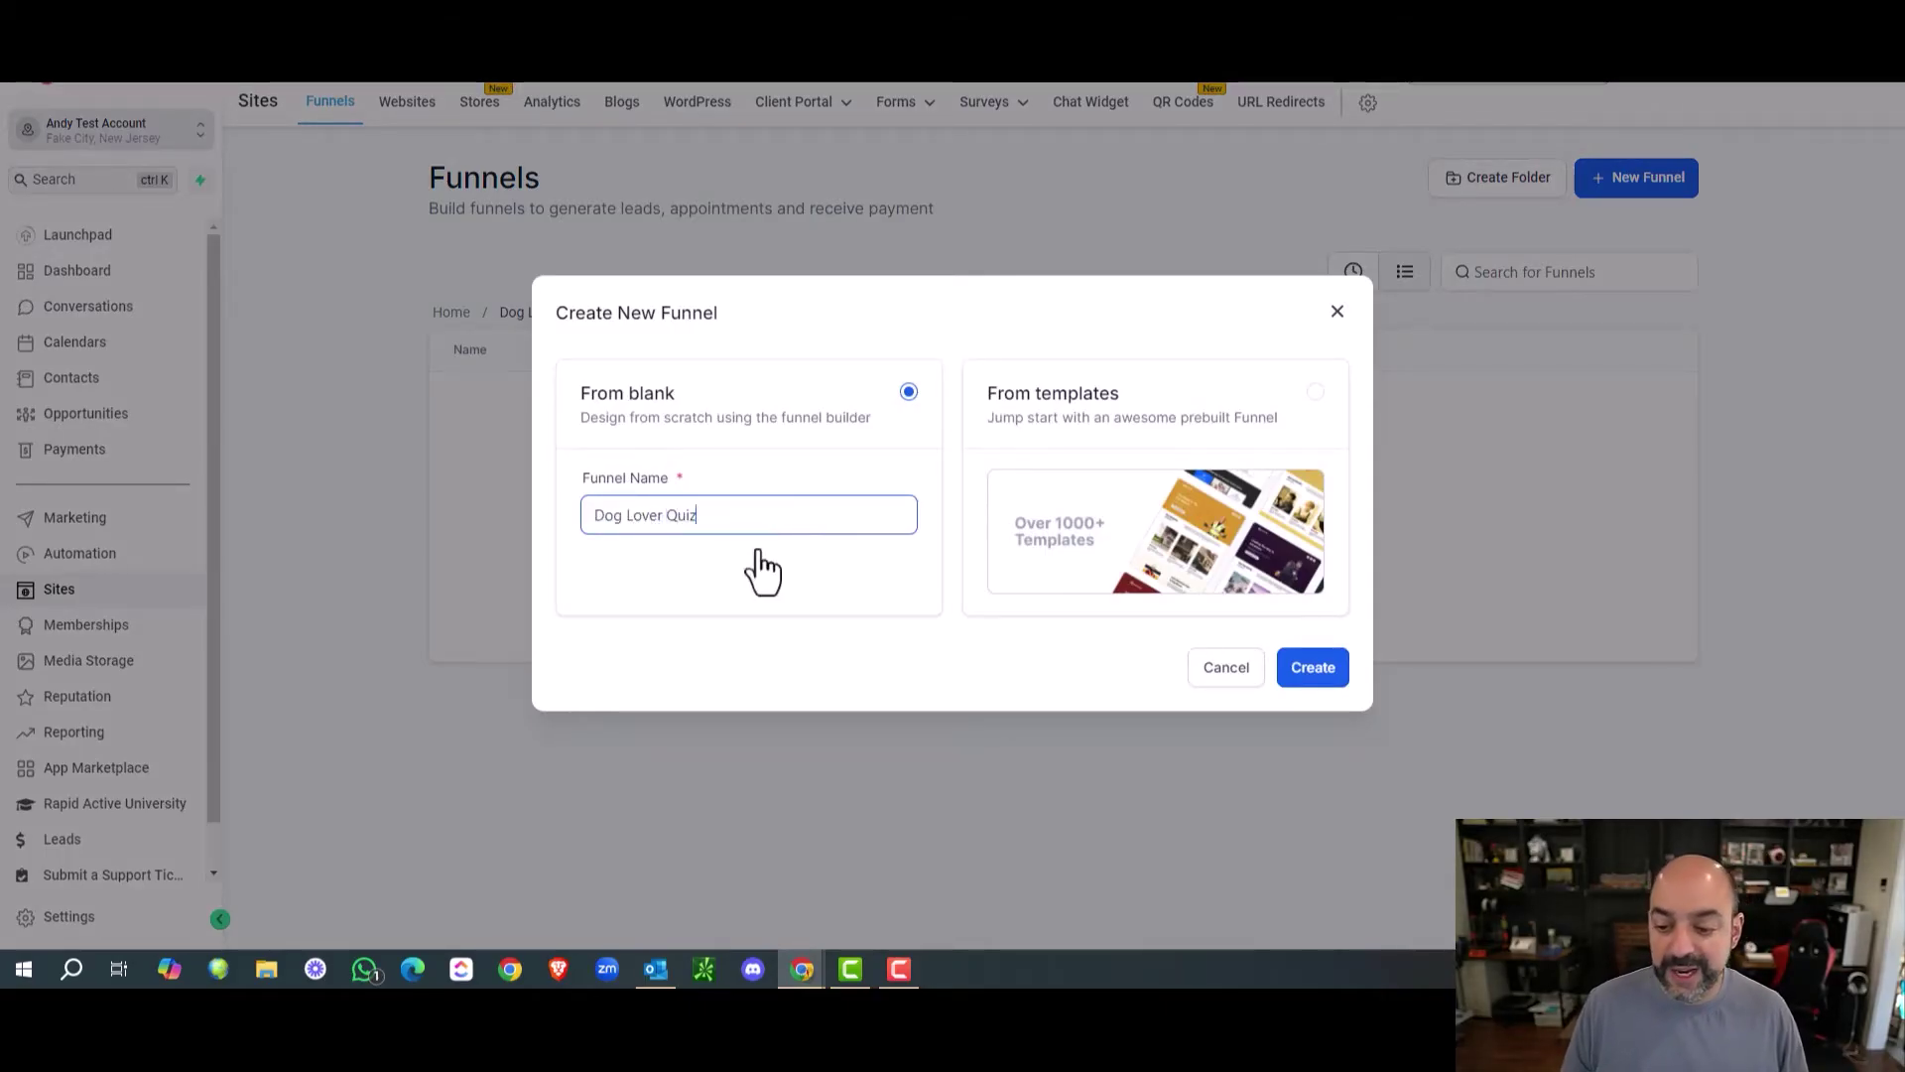
click(1315, 660)
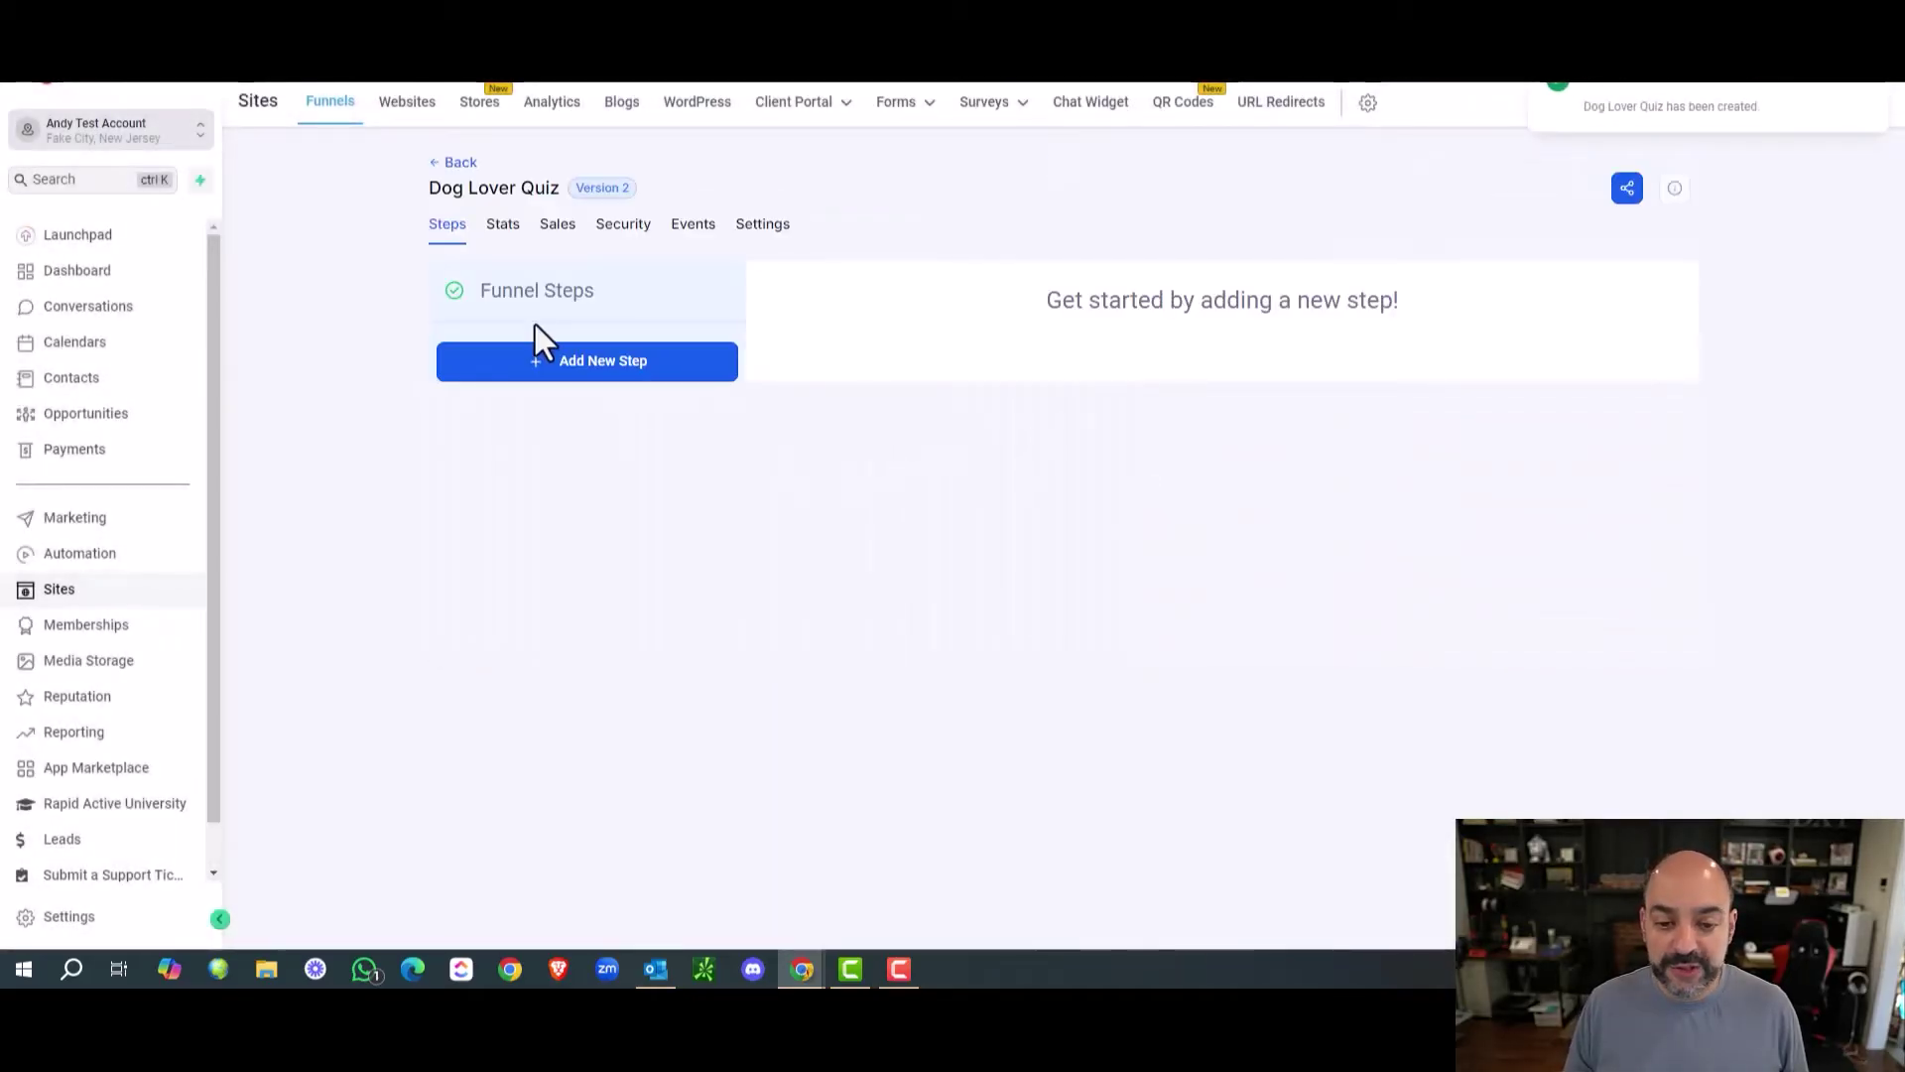
Add a funnel step named Dog Lover Quiz Page with a path beginning with /doglove.
click(591, 361)
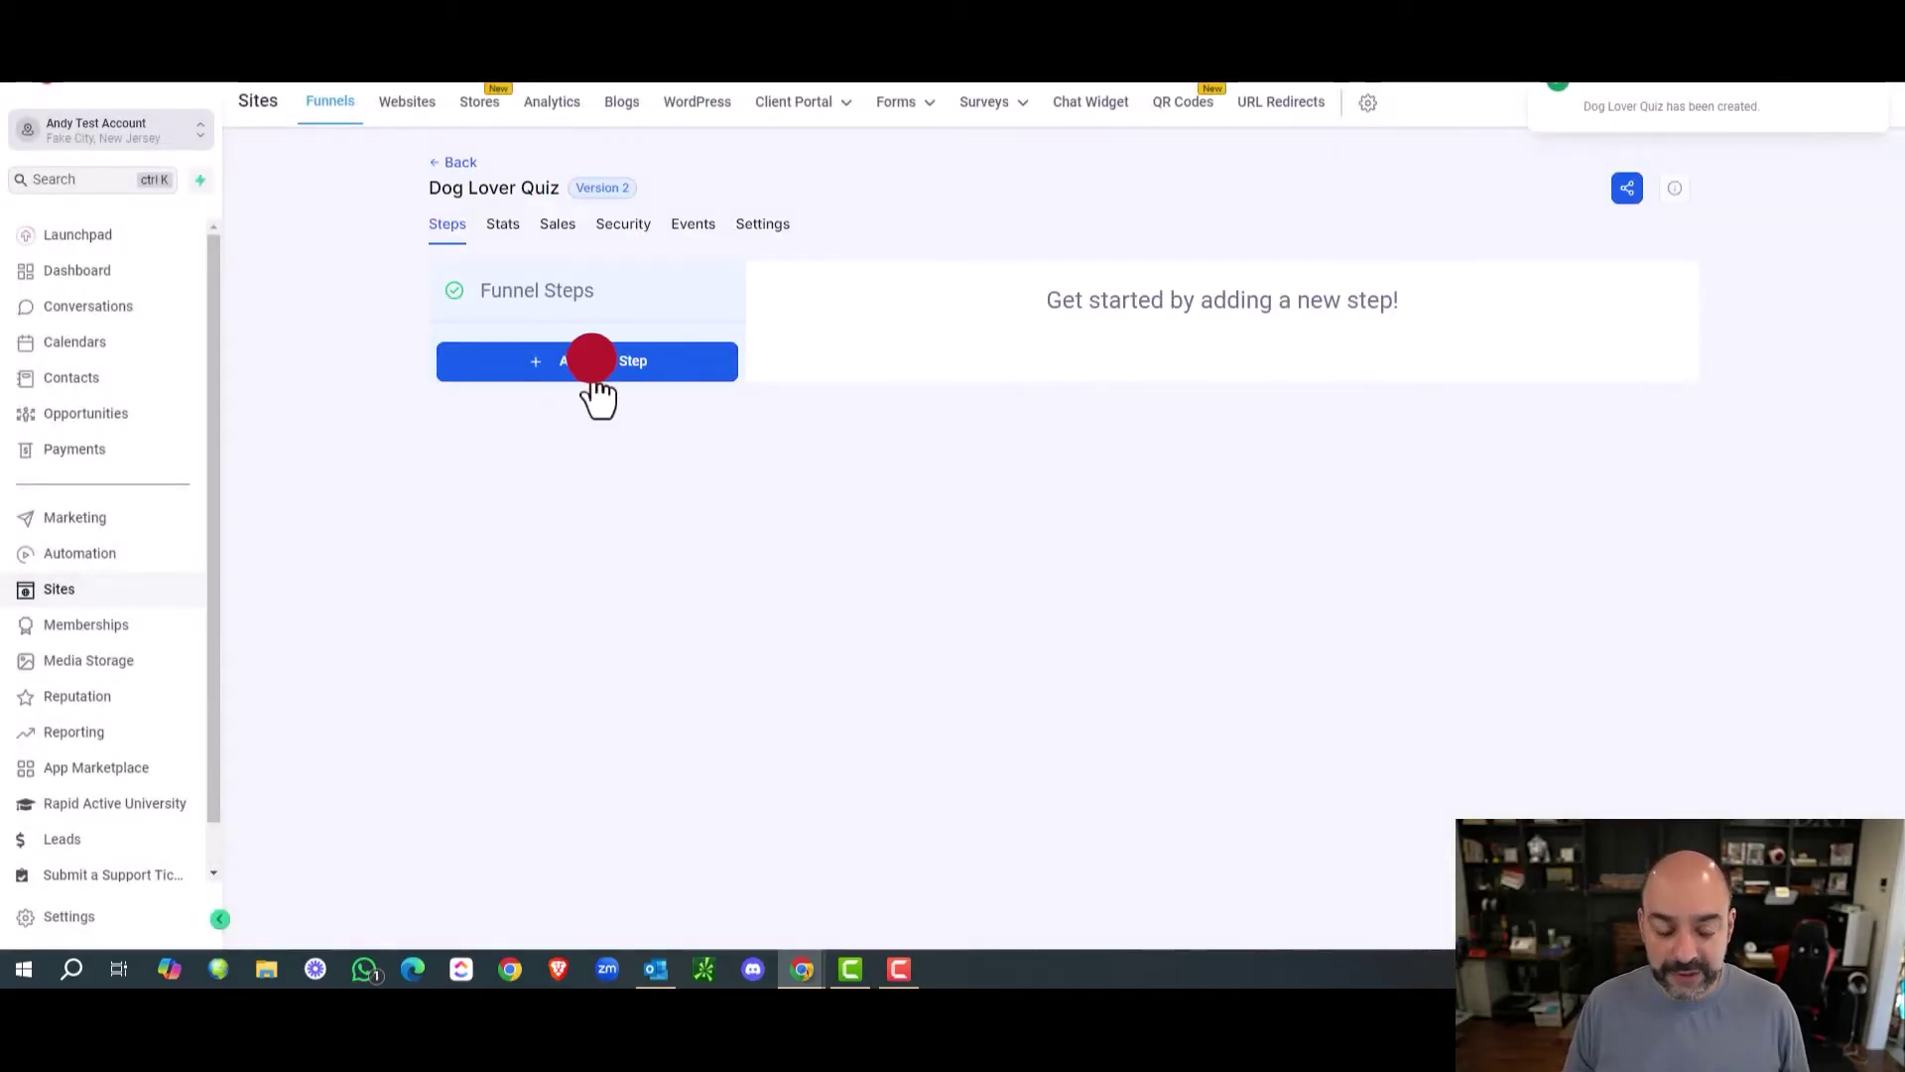
text(Dog Lov)
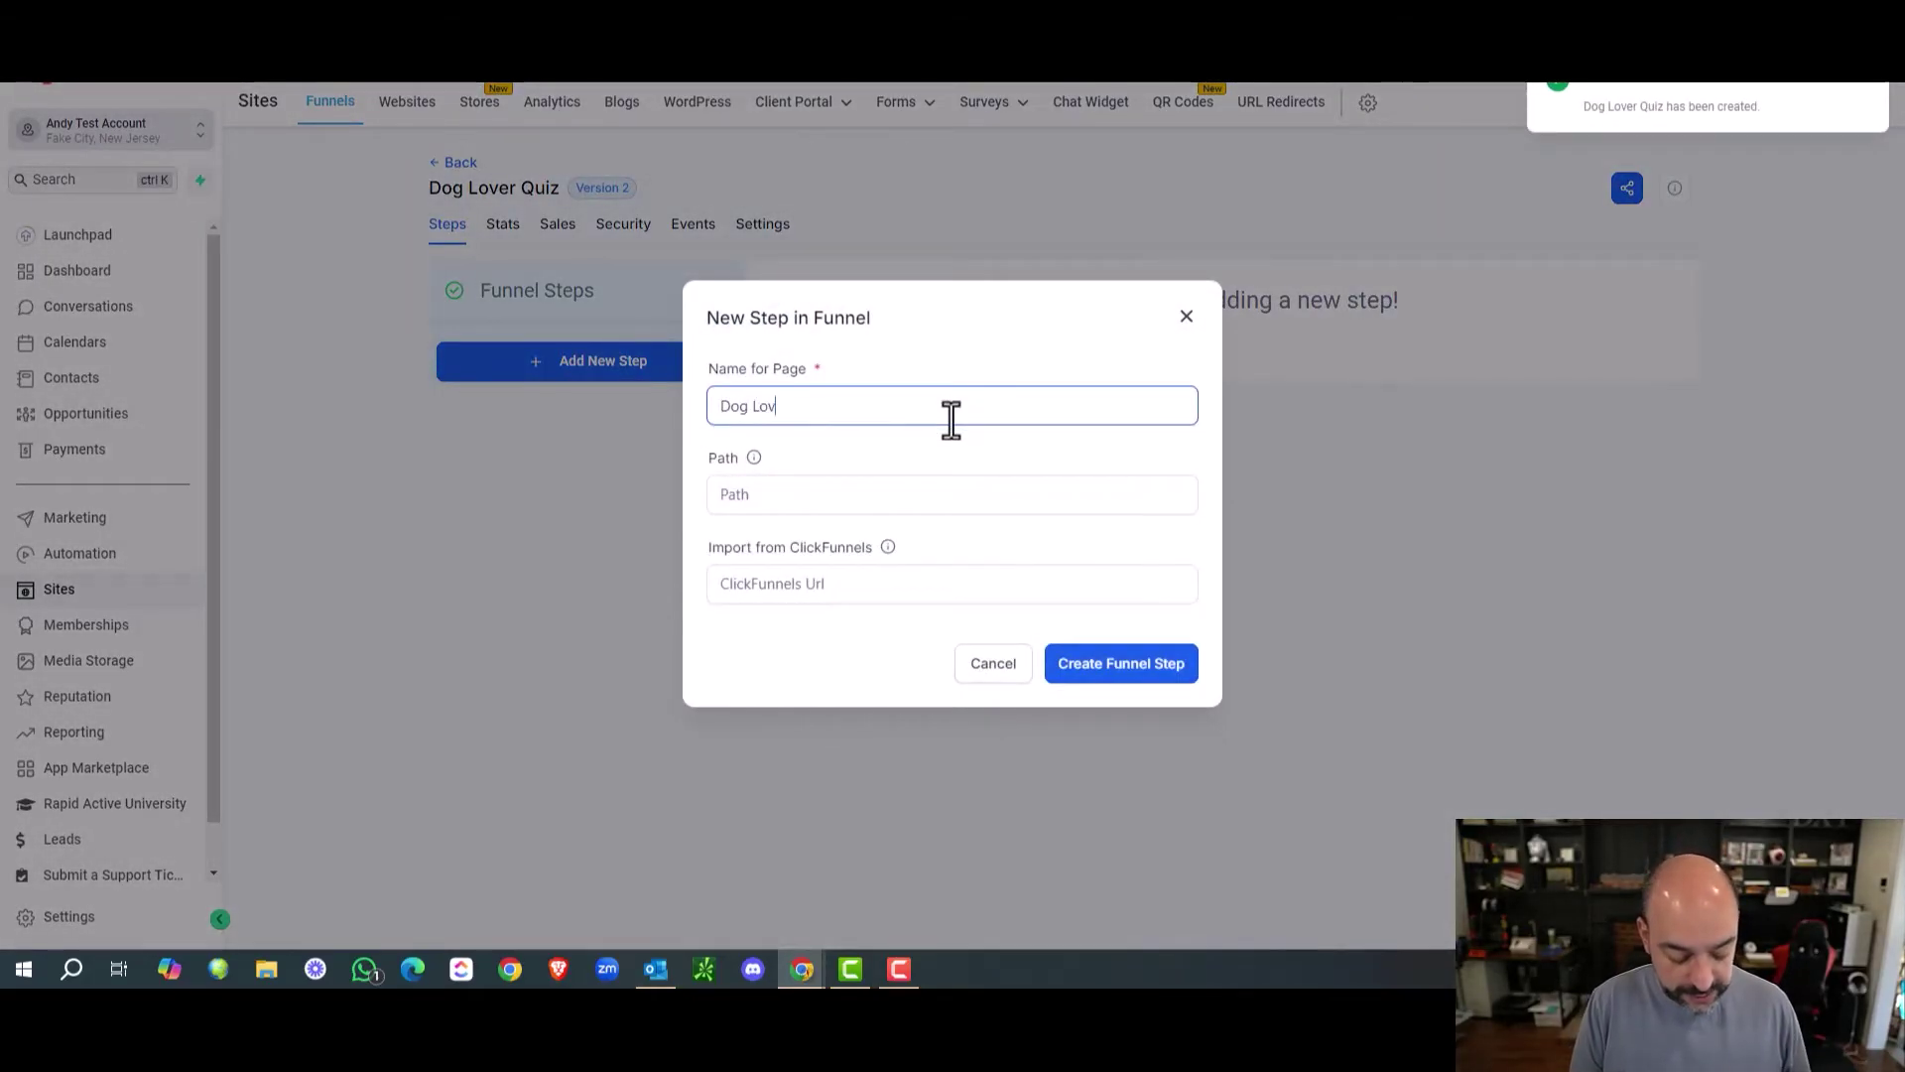
text(er Q)
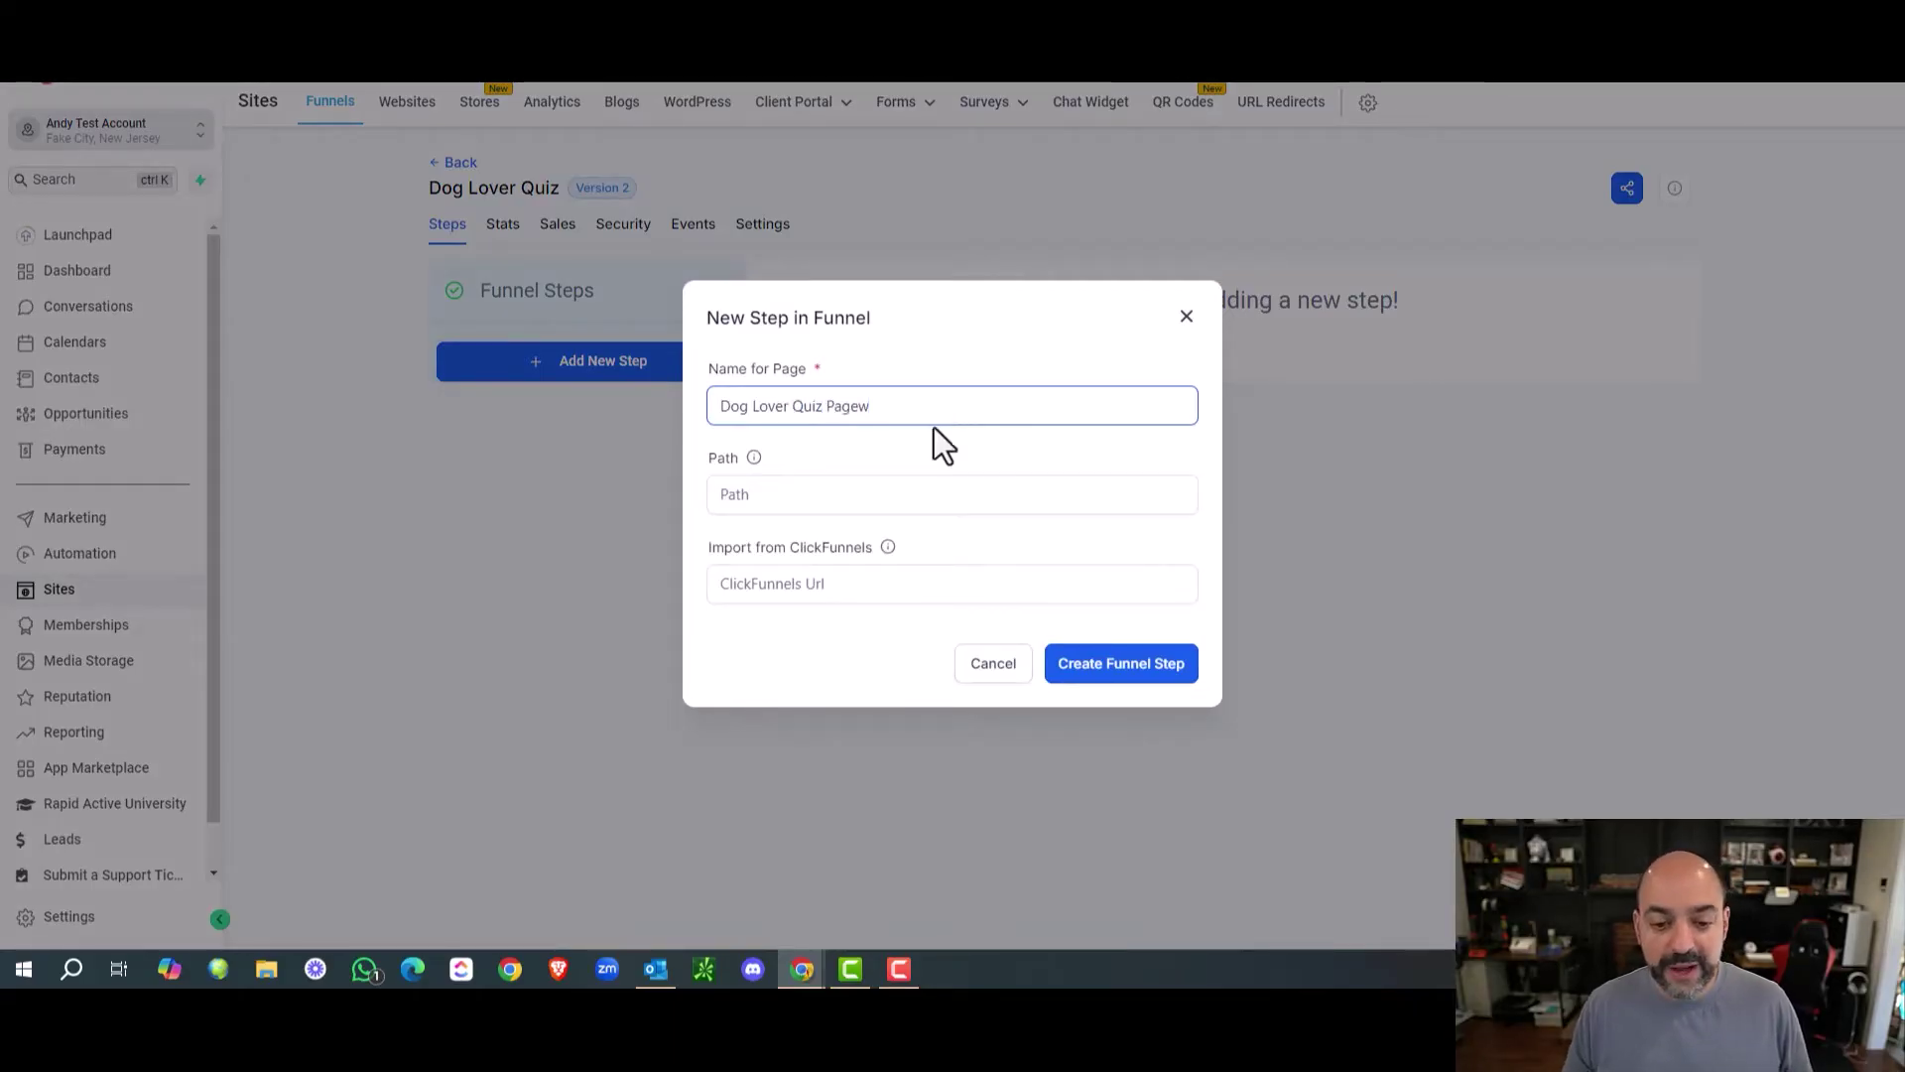
text(uiz Pagew)
key(BackSpace)
click(796, 488)
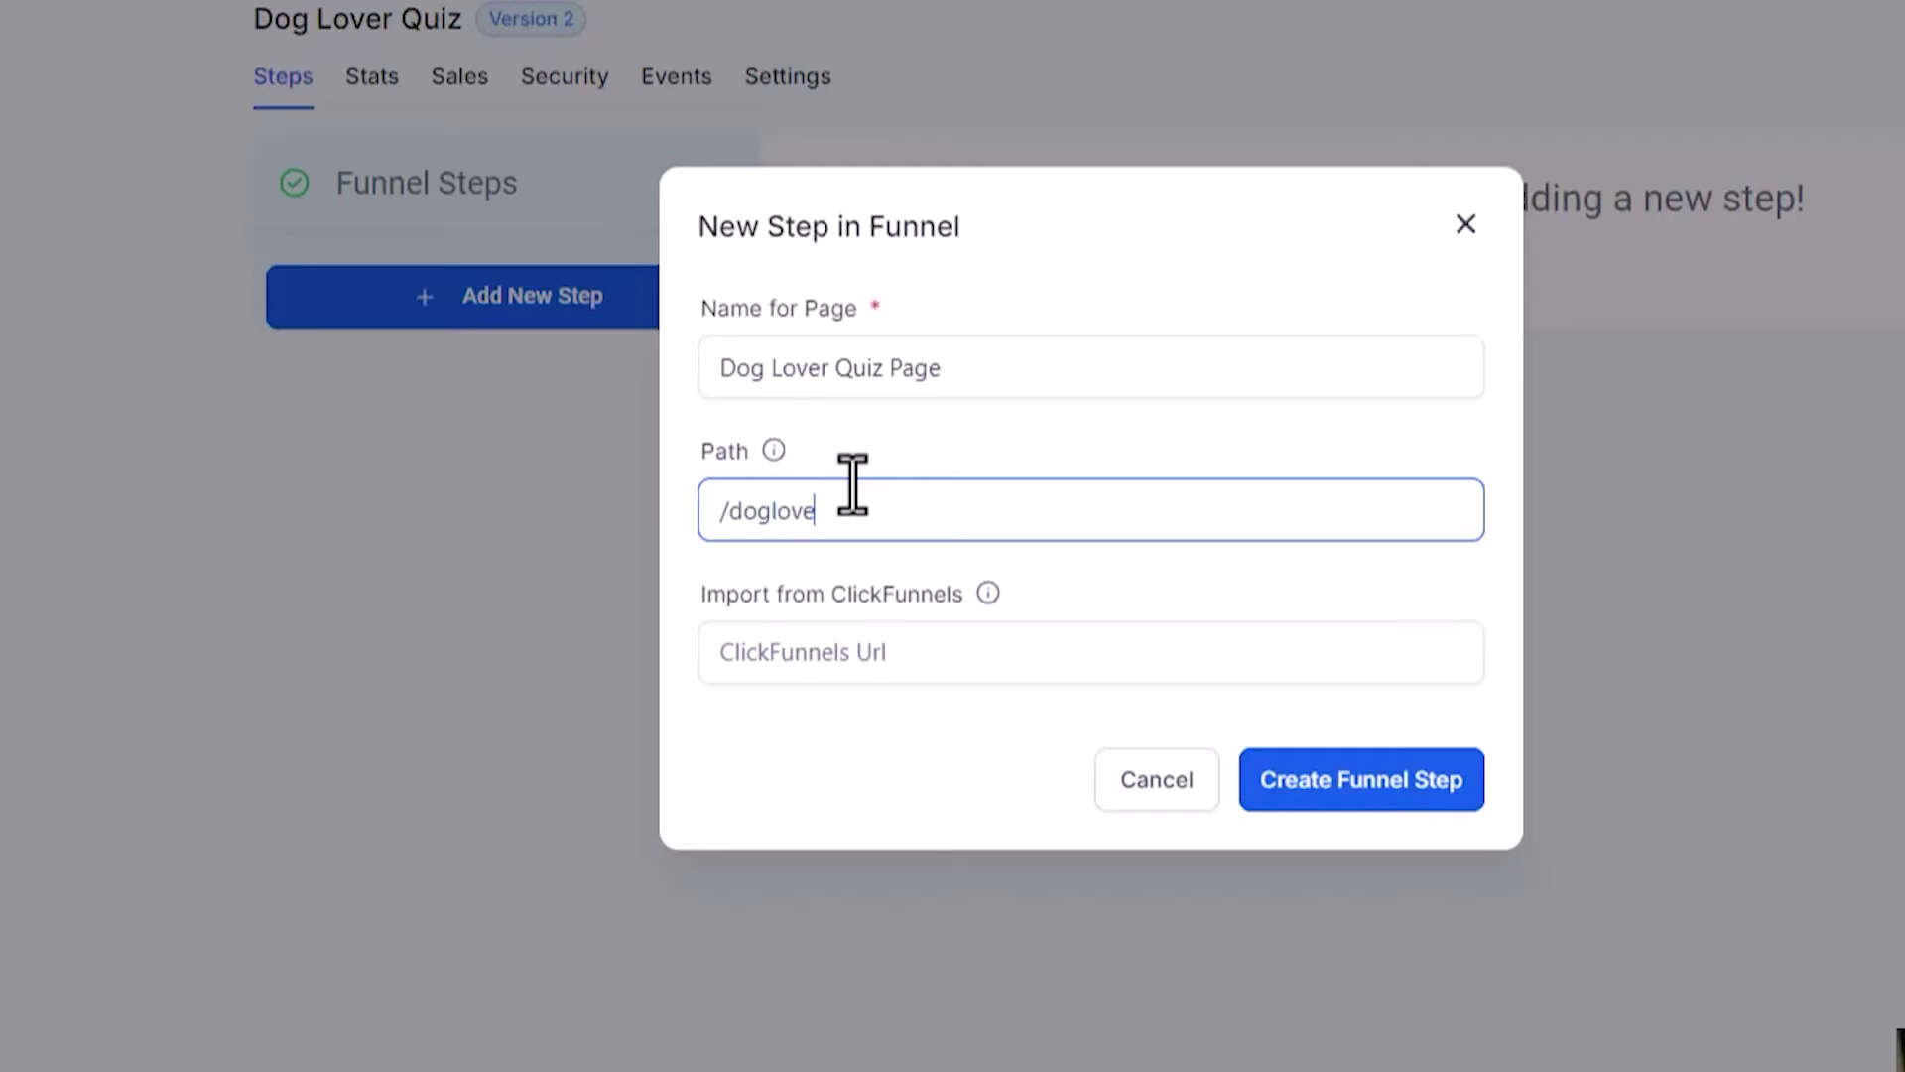
click(1444, 794)
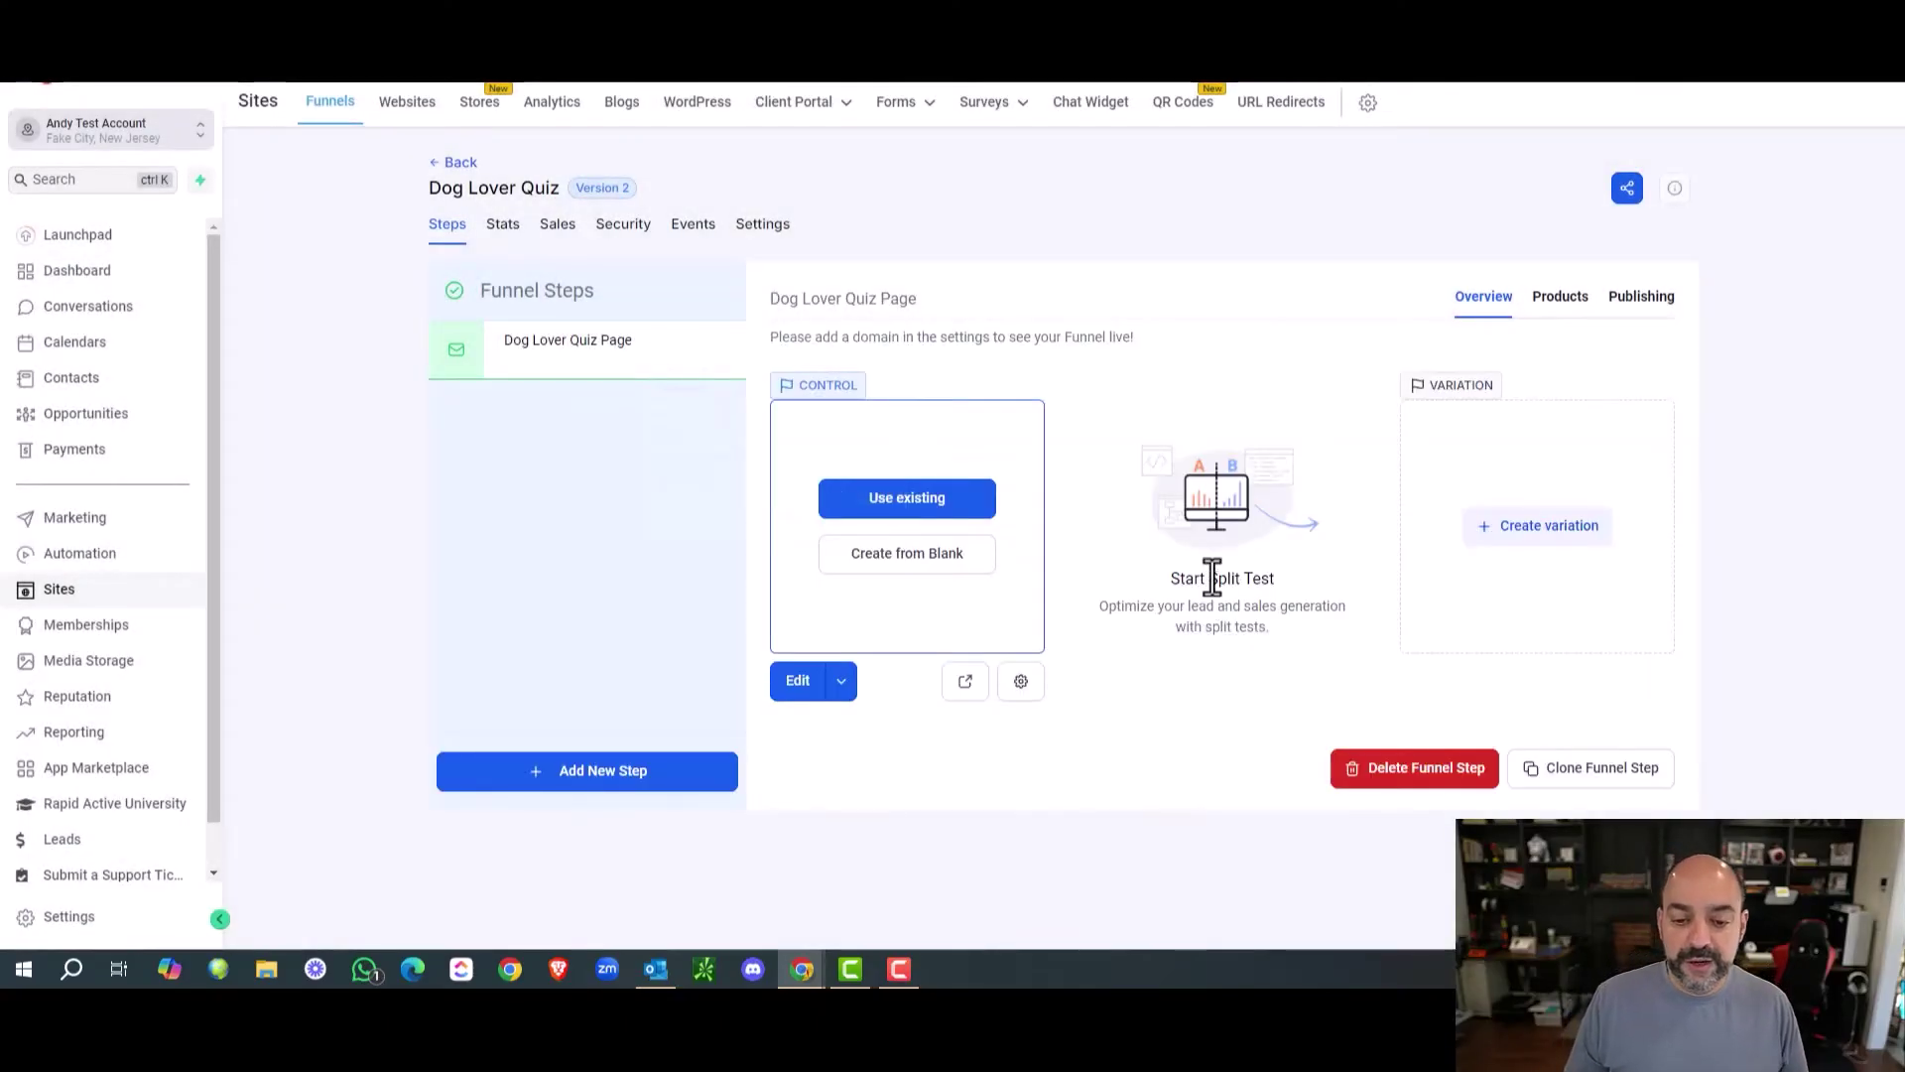
Dismiss the import of an existing page and create the Dog Lover Quiz Page from blank.
click(941, 499)
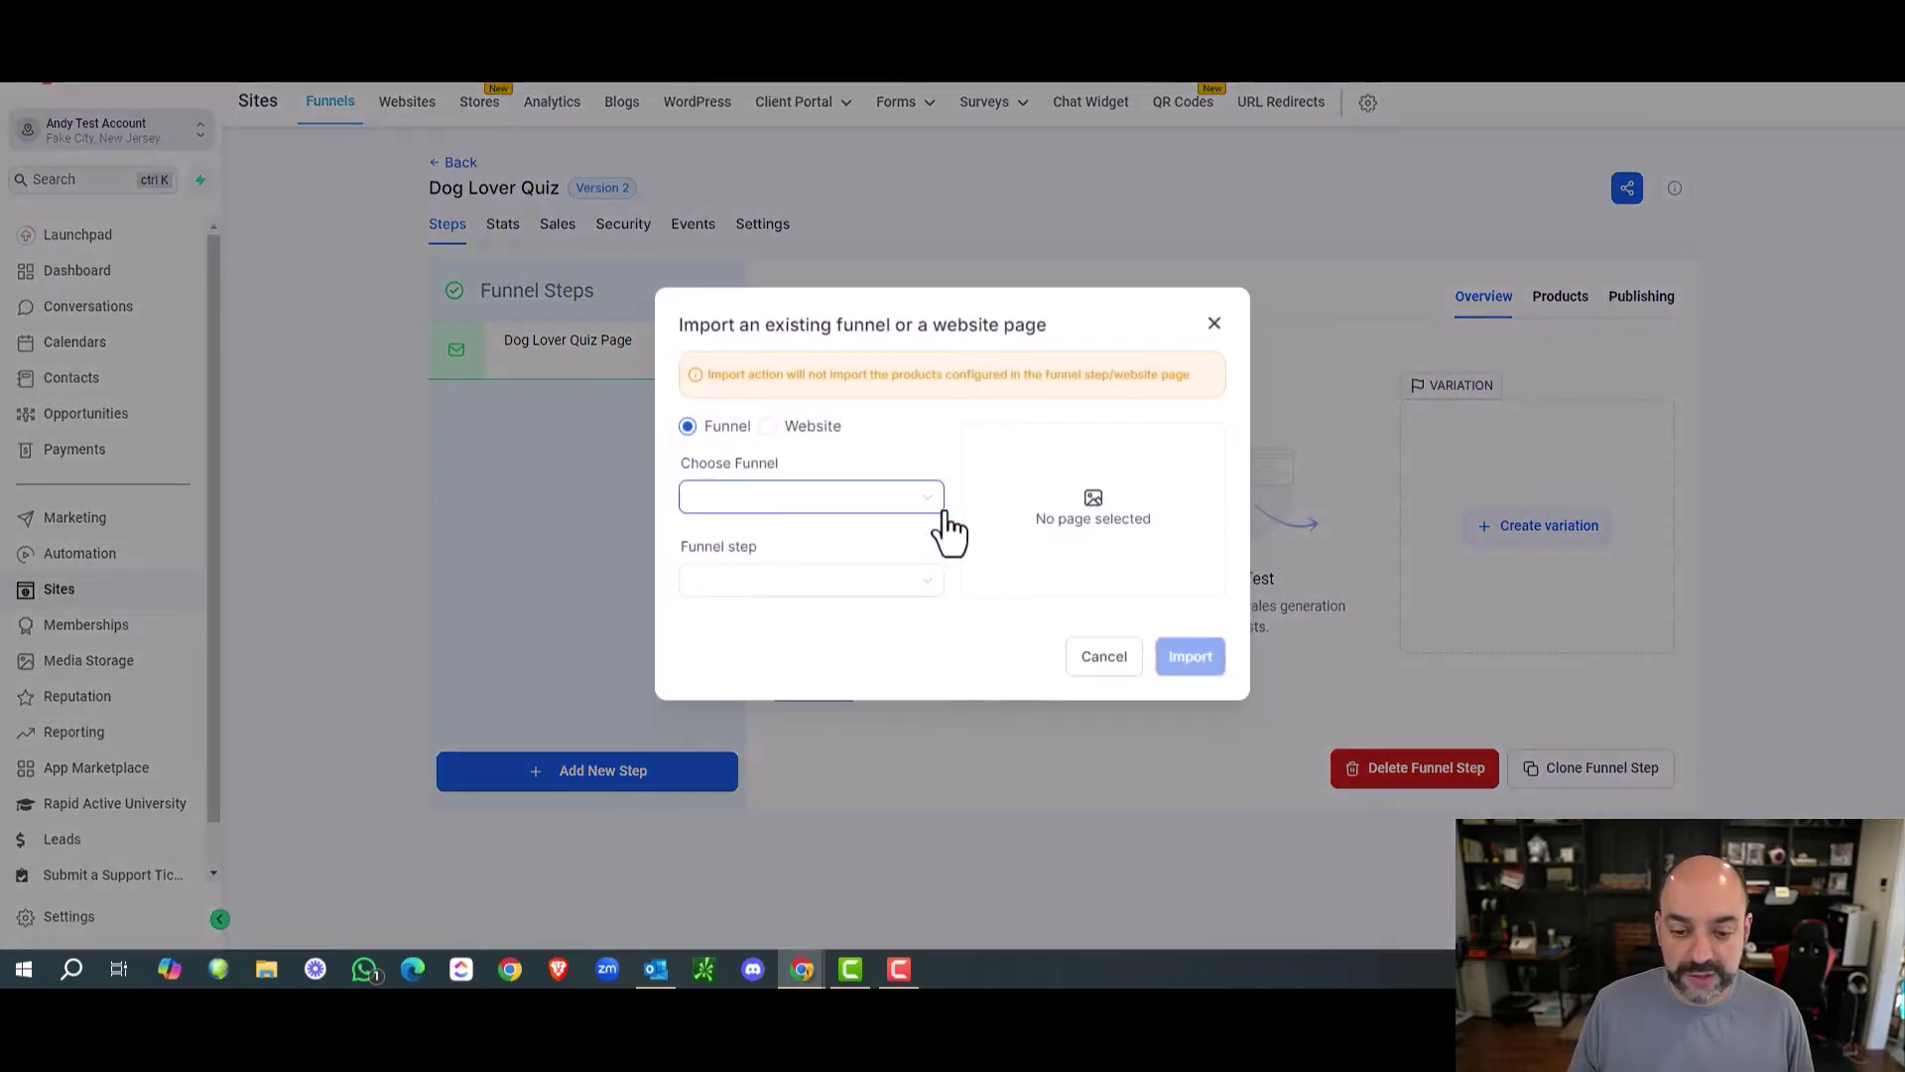
click(1217, 327)
click(874, 561)
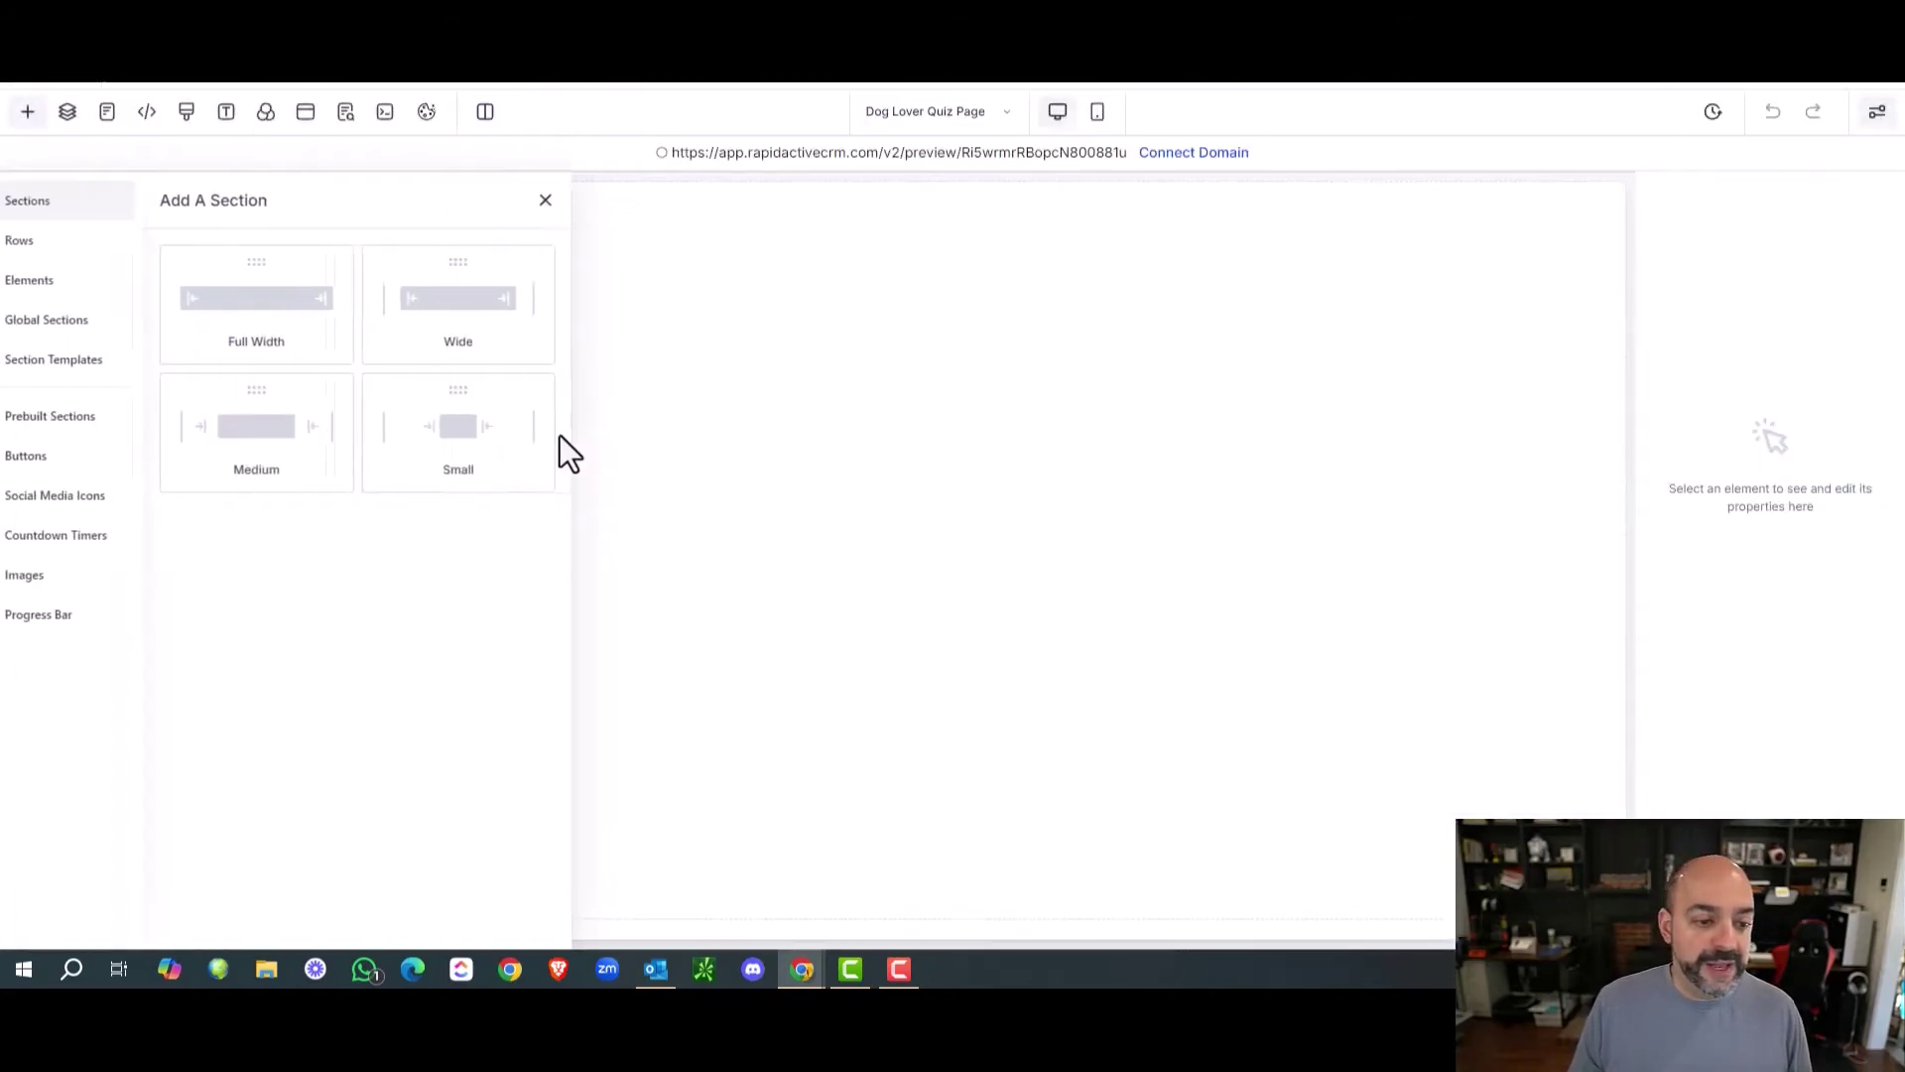
Browse the prebuilt section categories, including For Who, Product, Plan Selection, FAQs, Footer, Testimonials, Team and About.
click(72, 418)
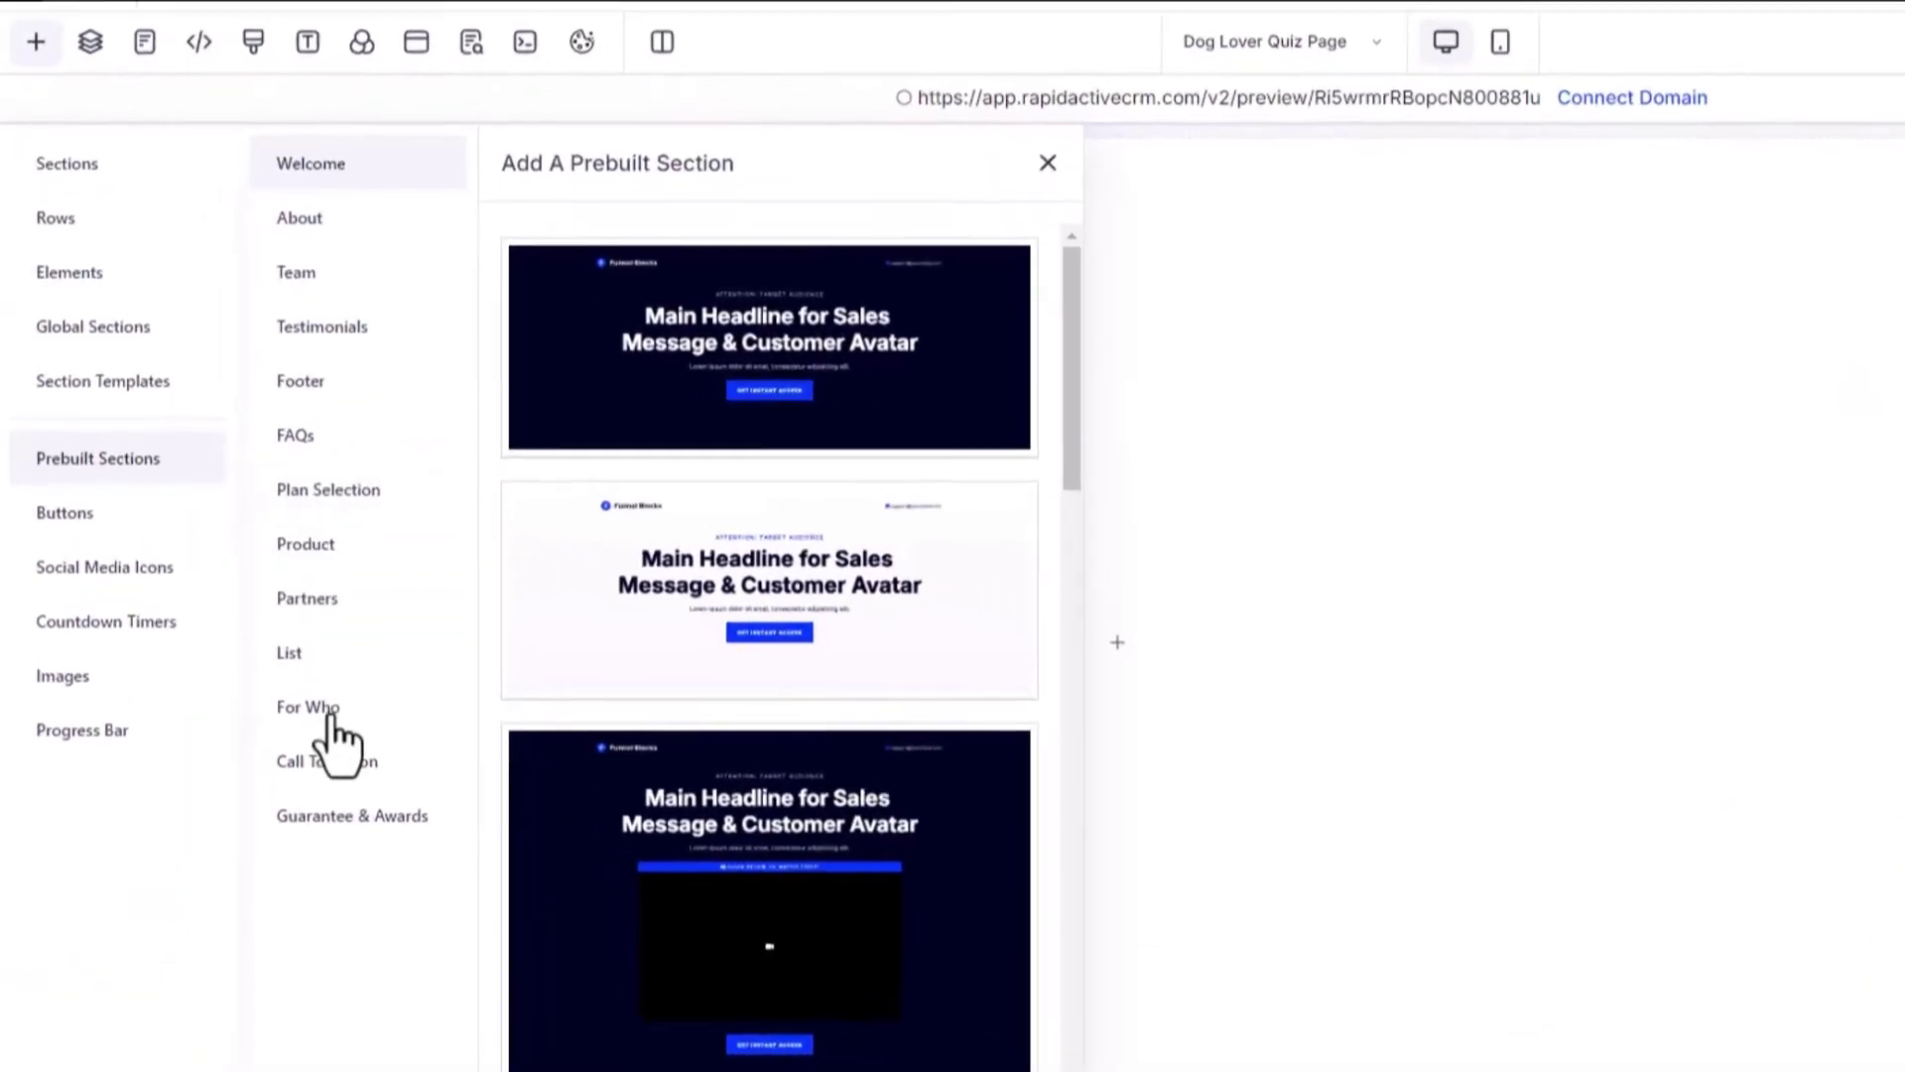
click(246, 595)
click(248, 553)
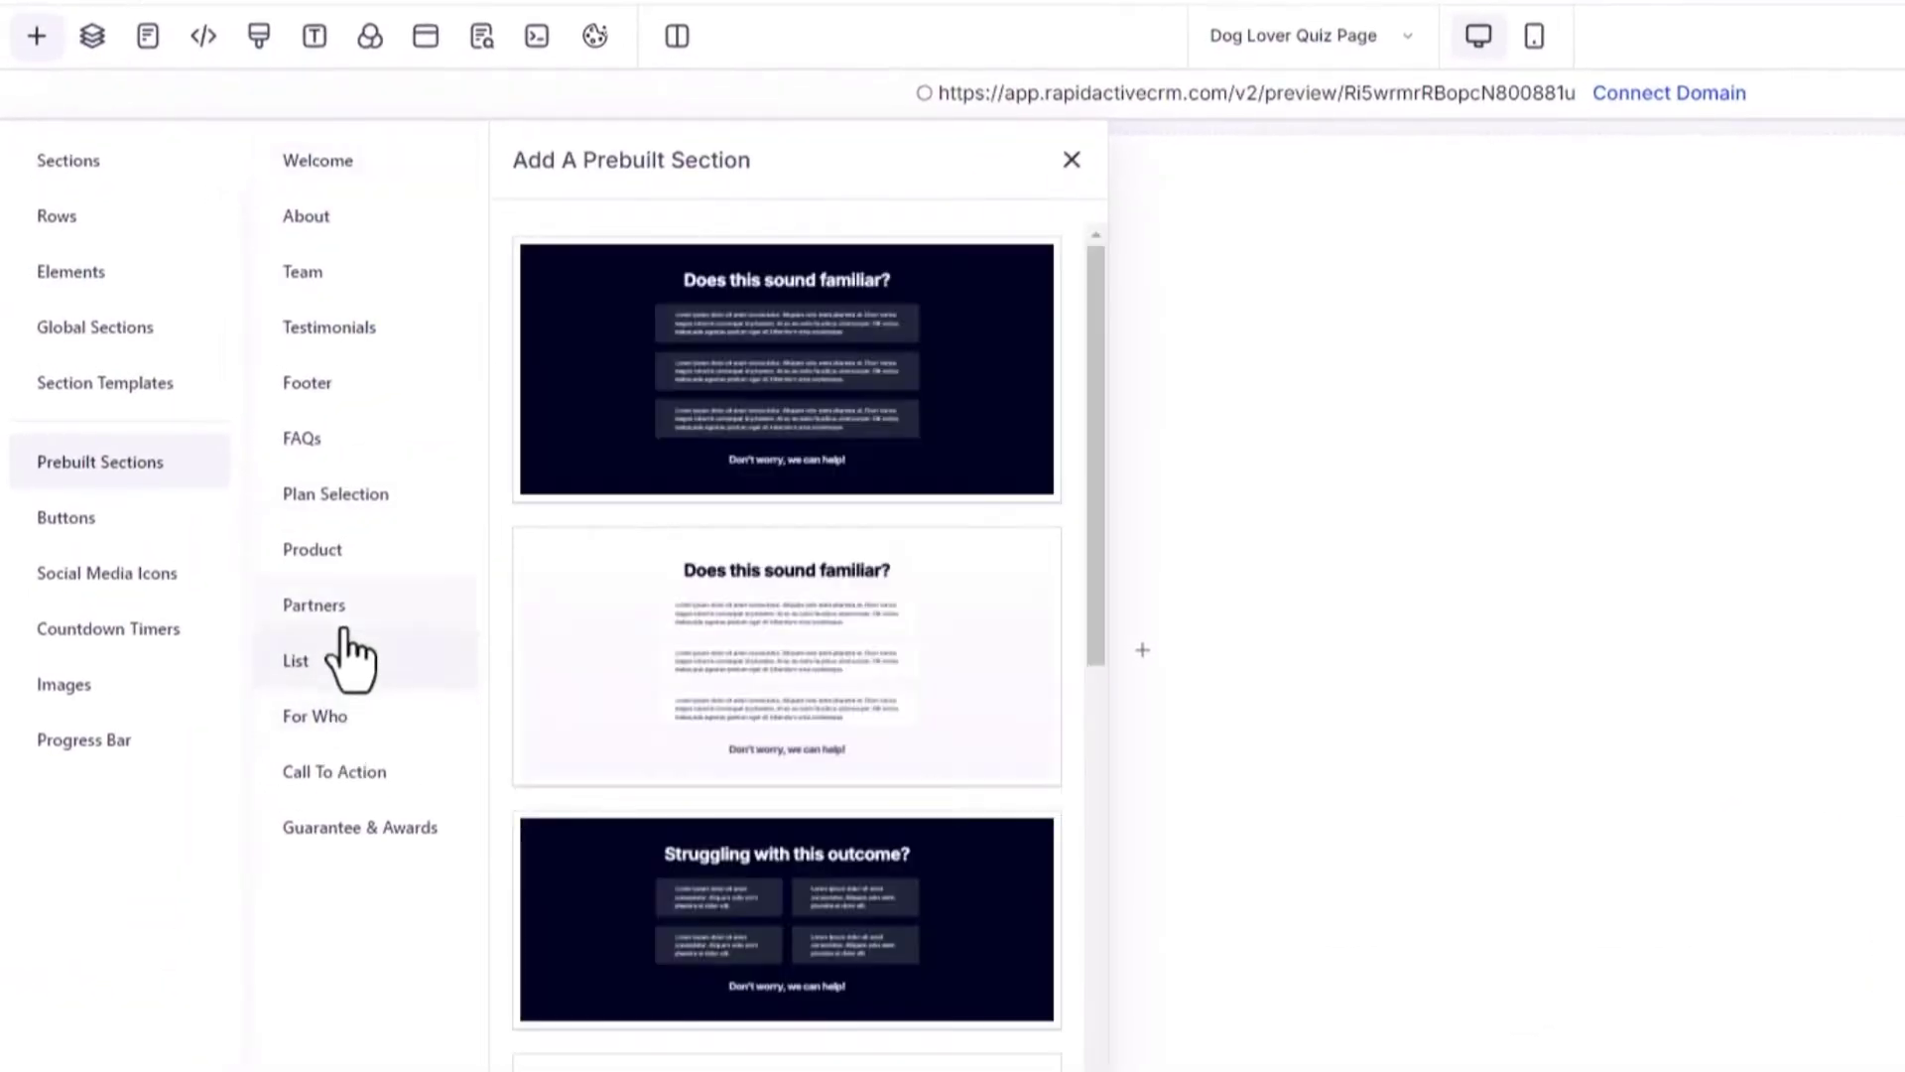
click(367, 549)
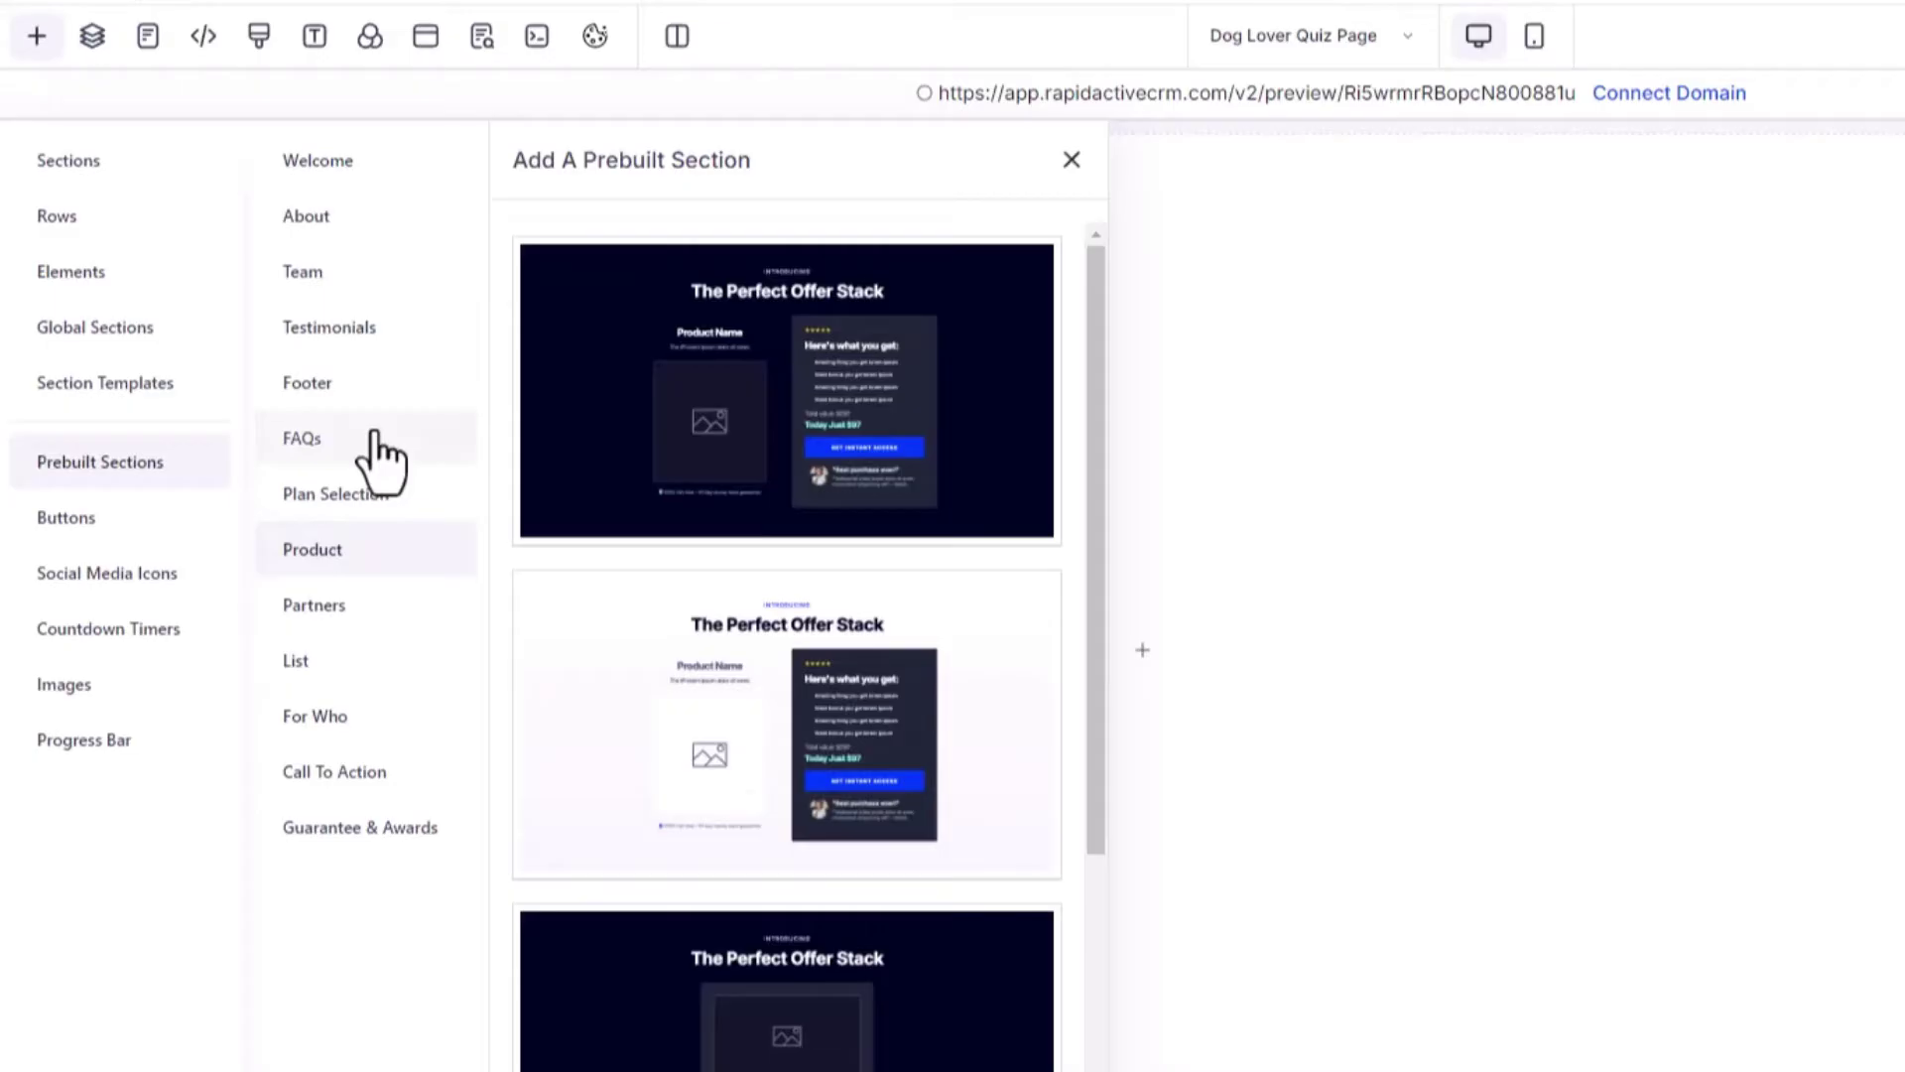
click(374, 436)
click(370, 481)
click(372, 437)
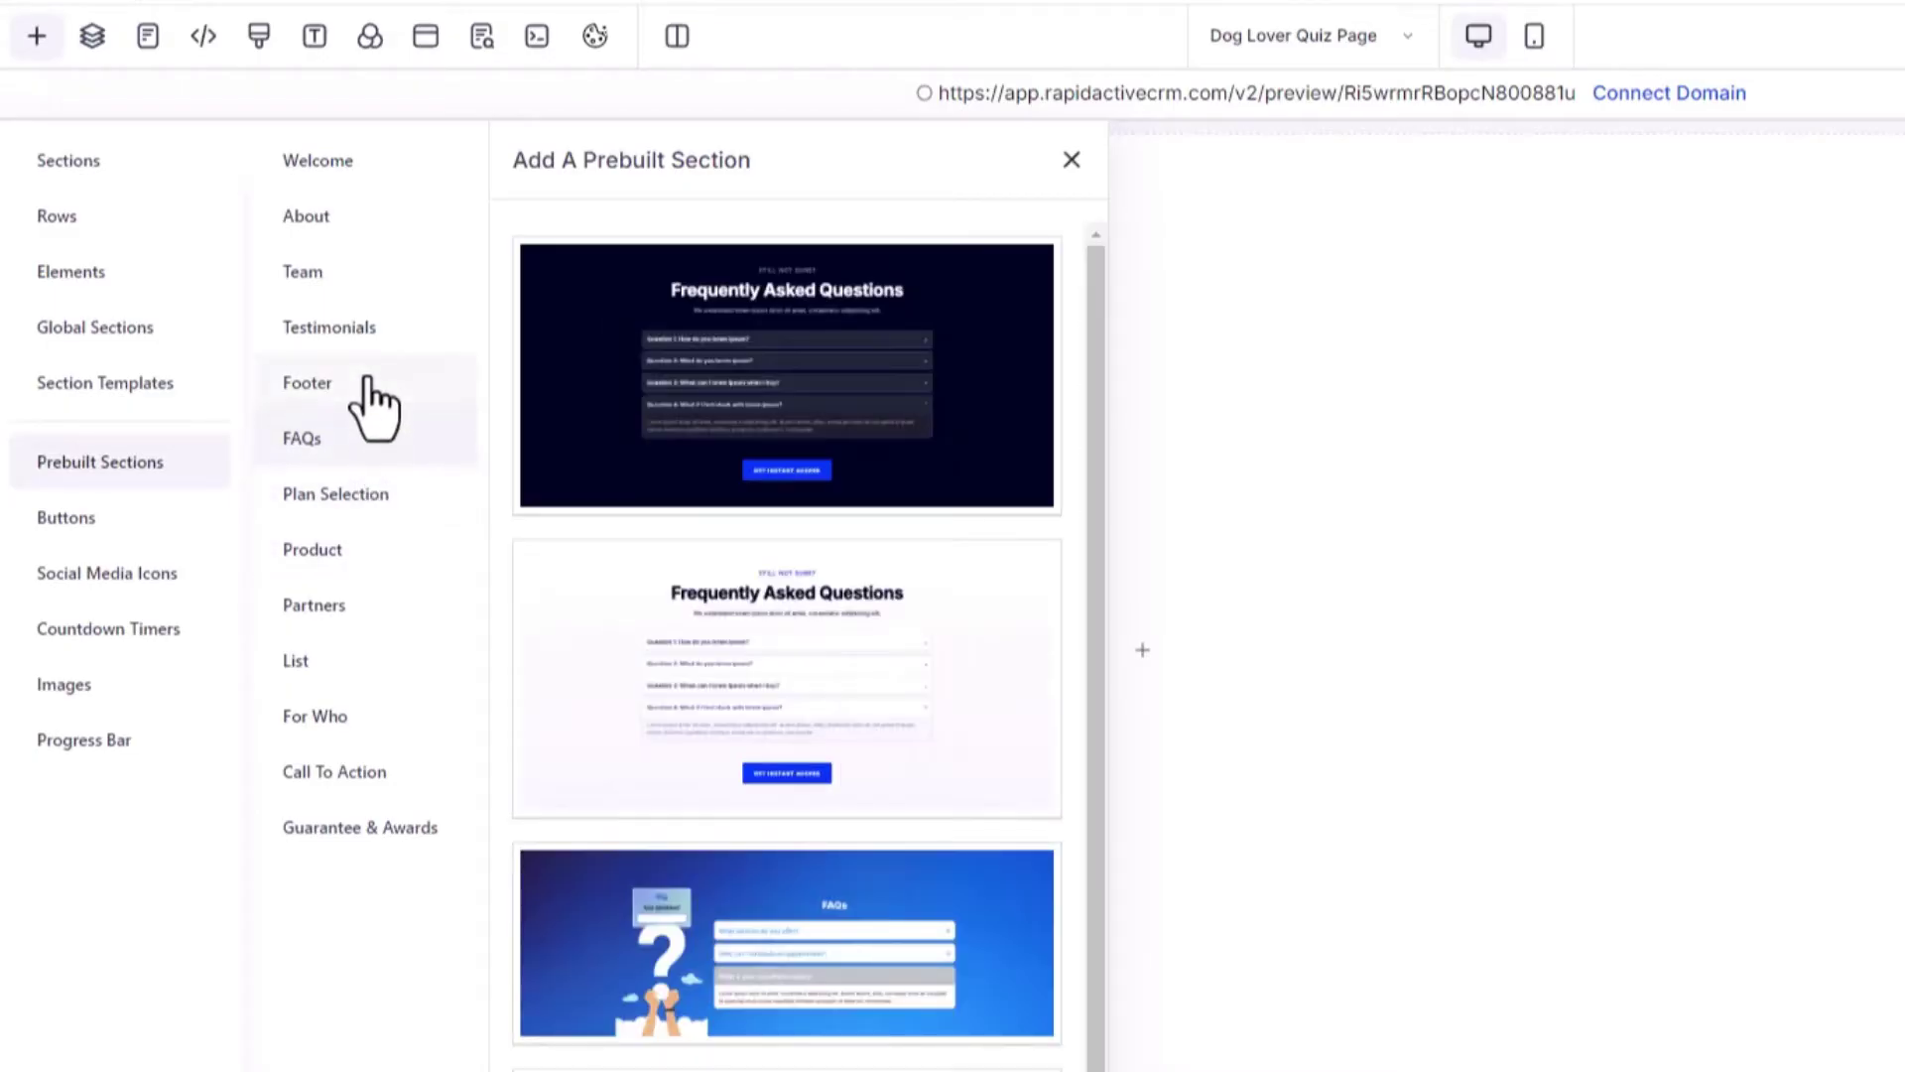
click(377, 385)
click(374, 325)
click(382, 272)
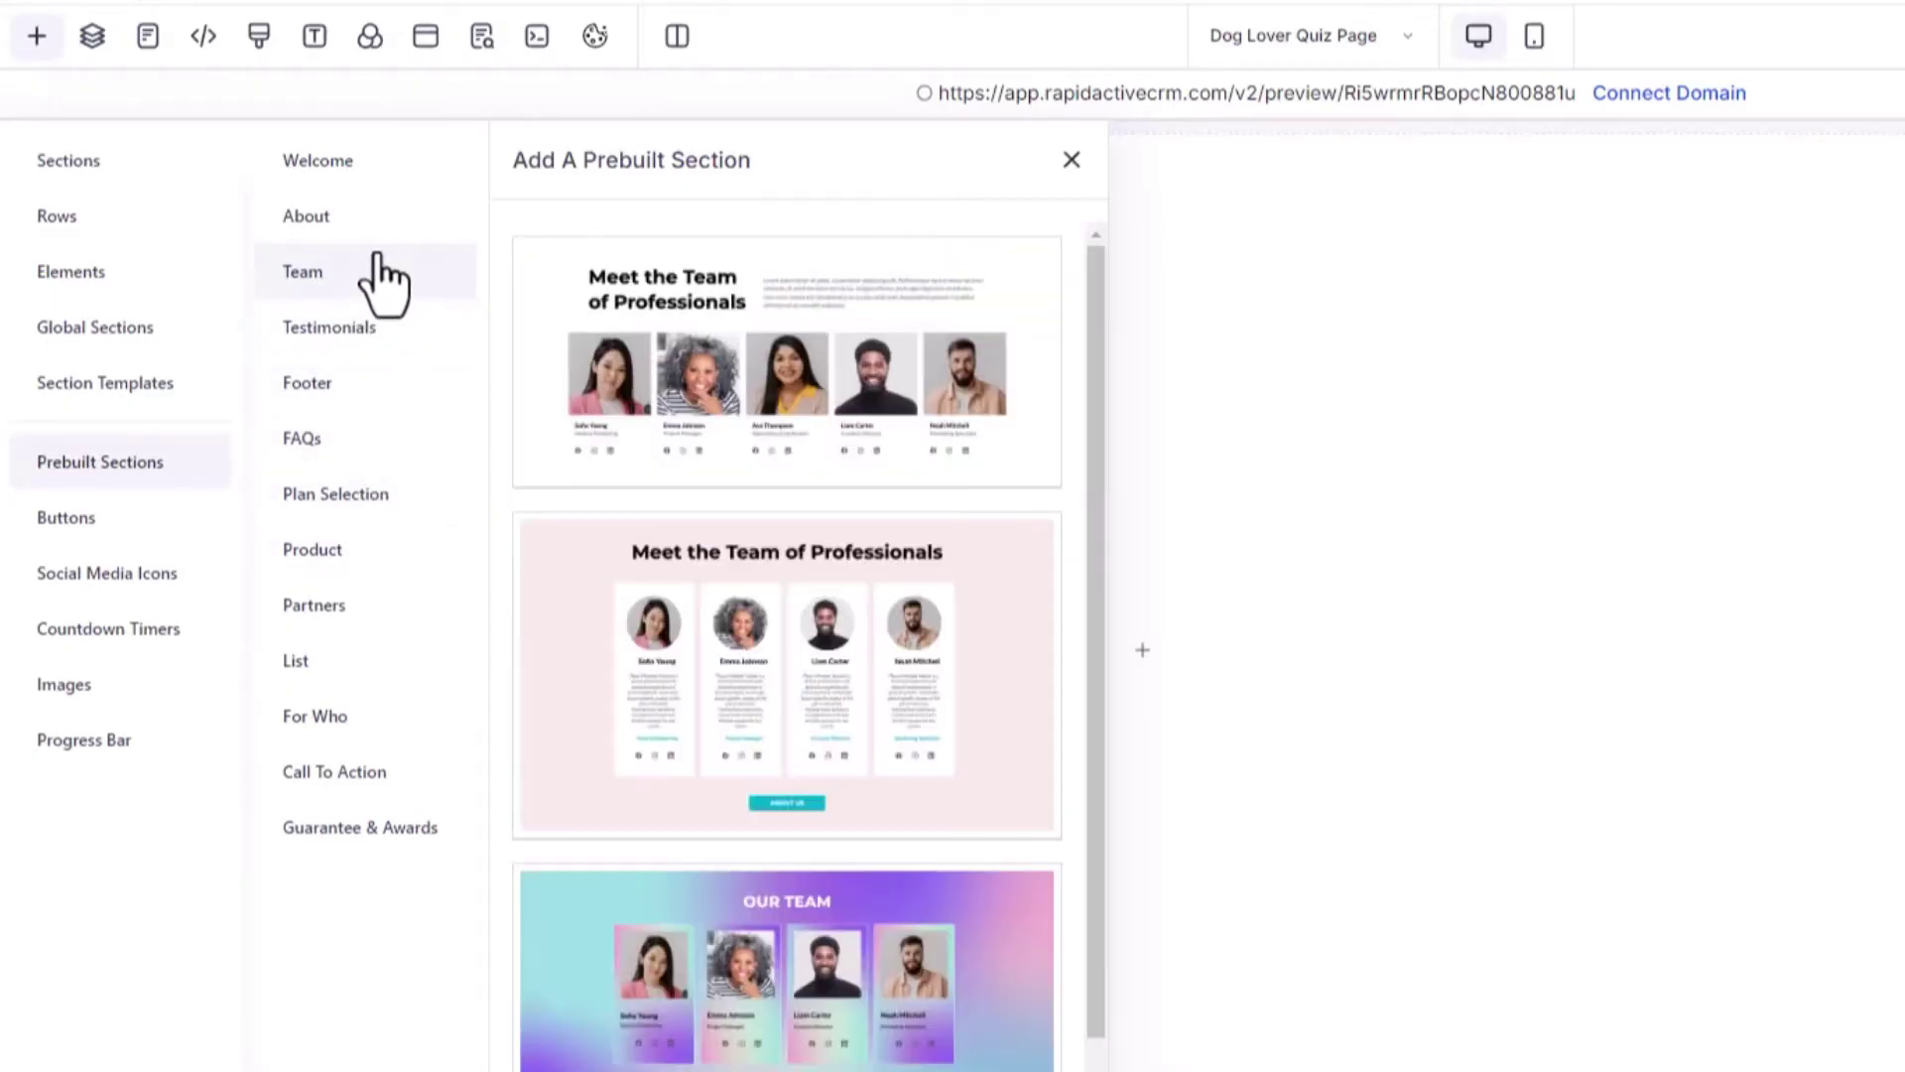
click(379, 218)
Add the dark prebuilt Welcome section with a main headline beside an image placeholder to the blank page.
click(385, 171)
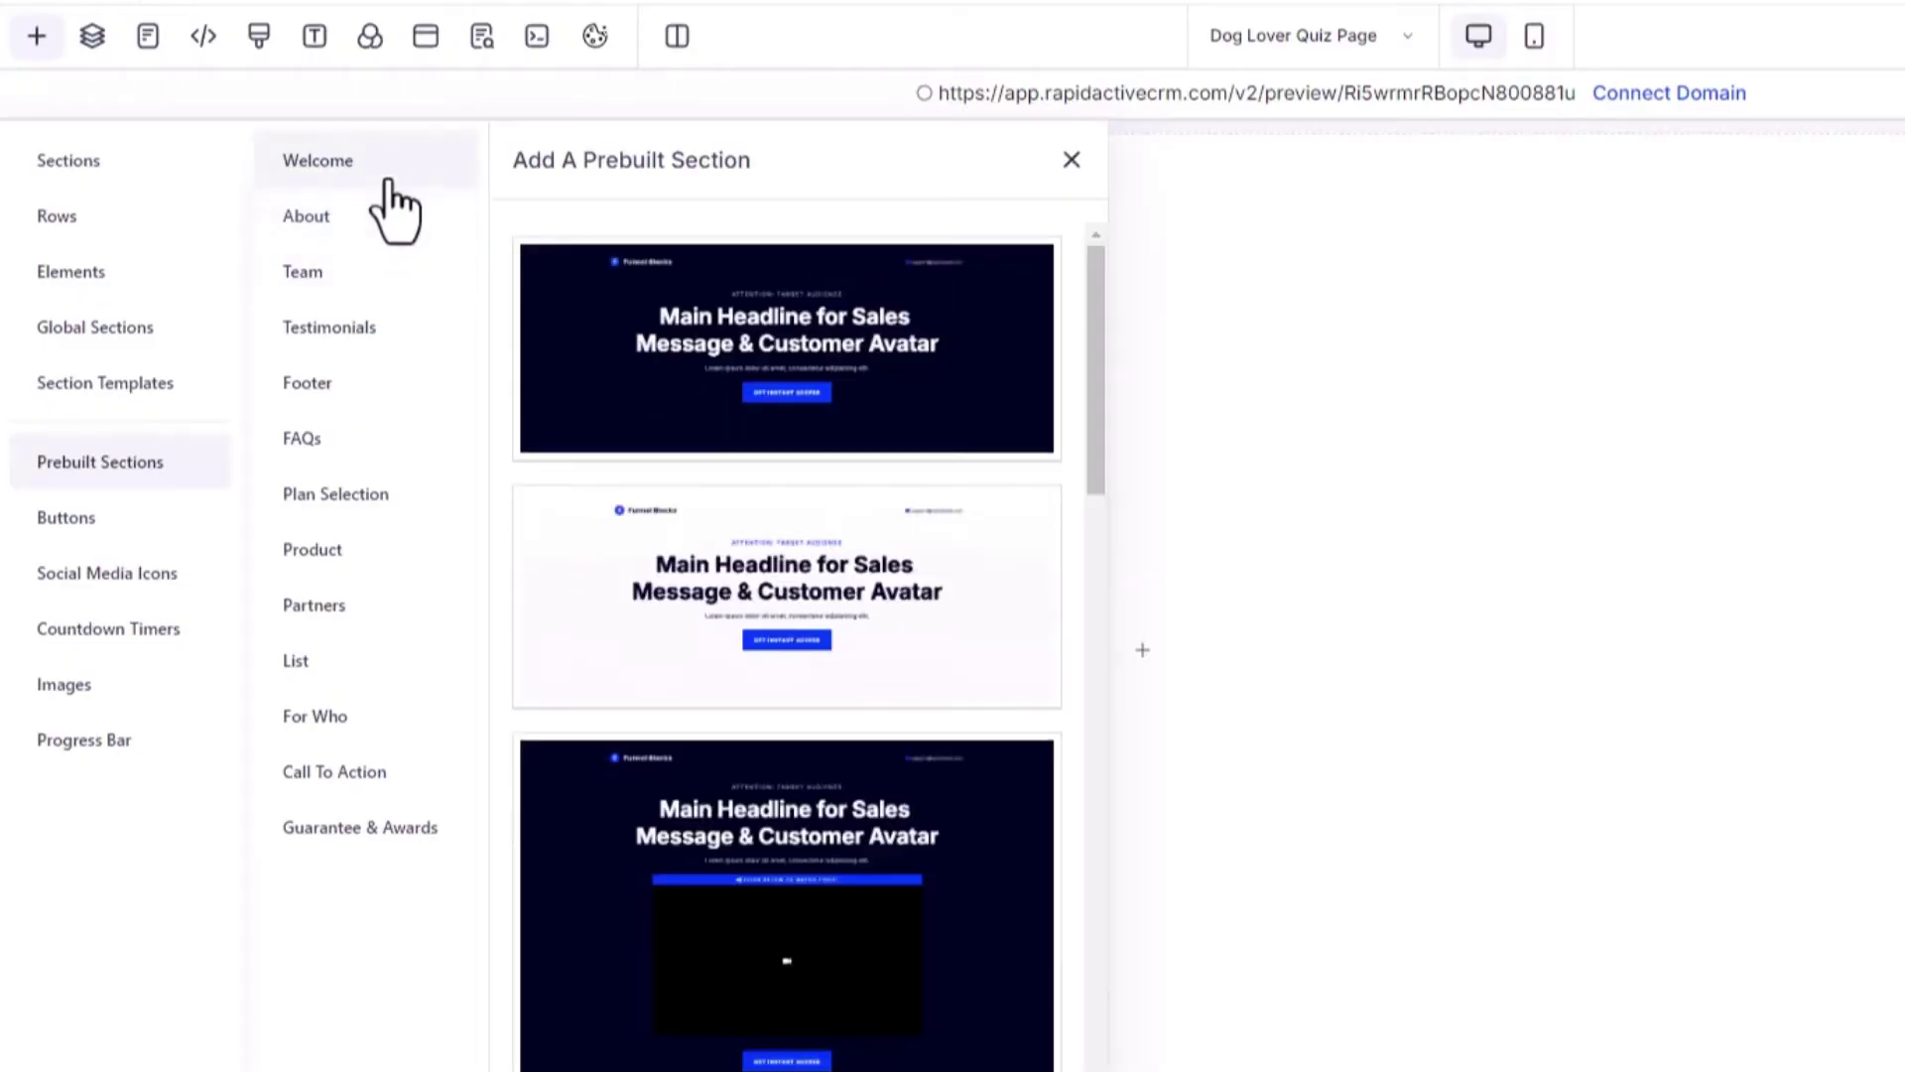
scroll(800, 390, down, 3)
scroll(800, 390, down, 10)
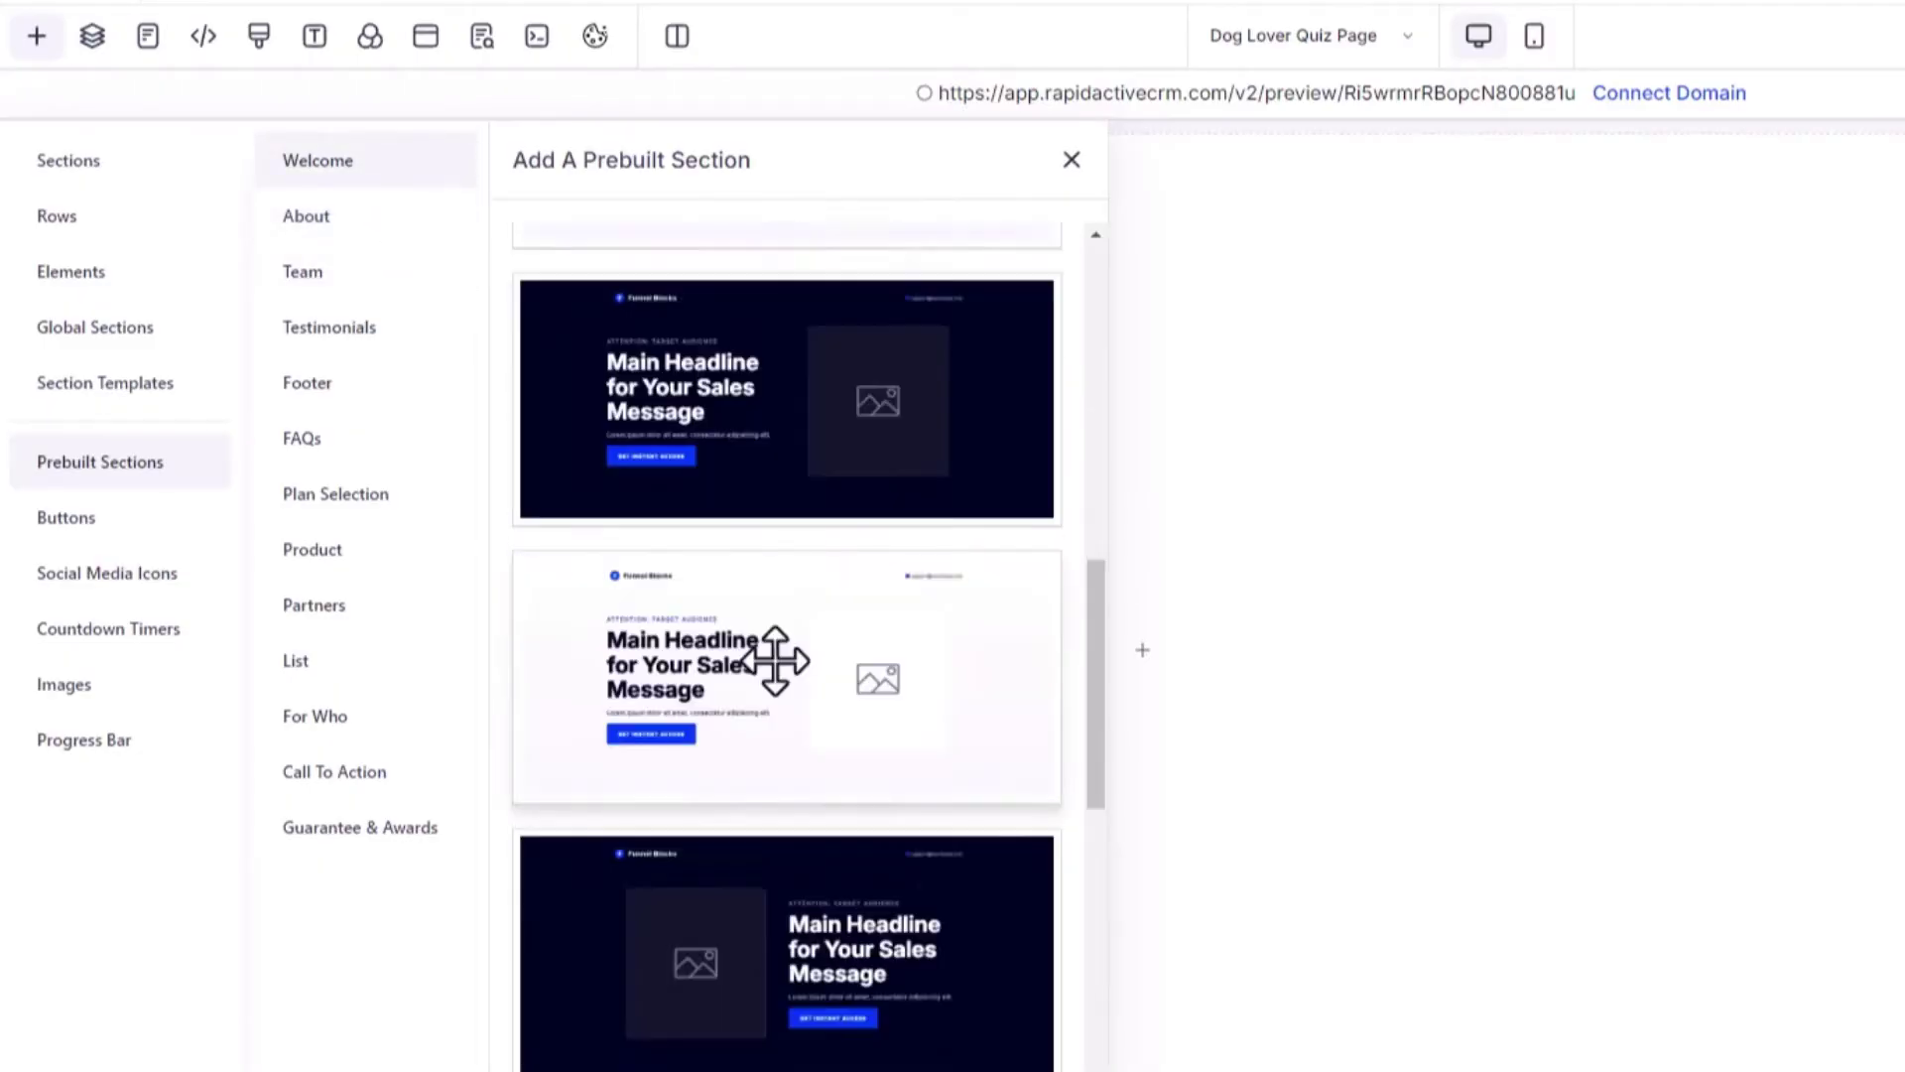
scroll(775, 661, up, 2)
click(779, 660)
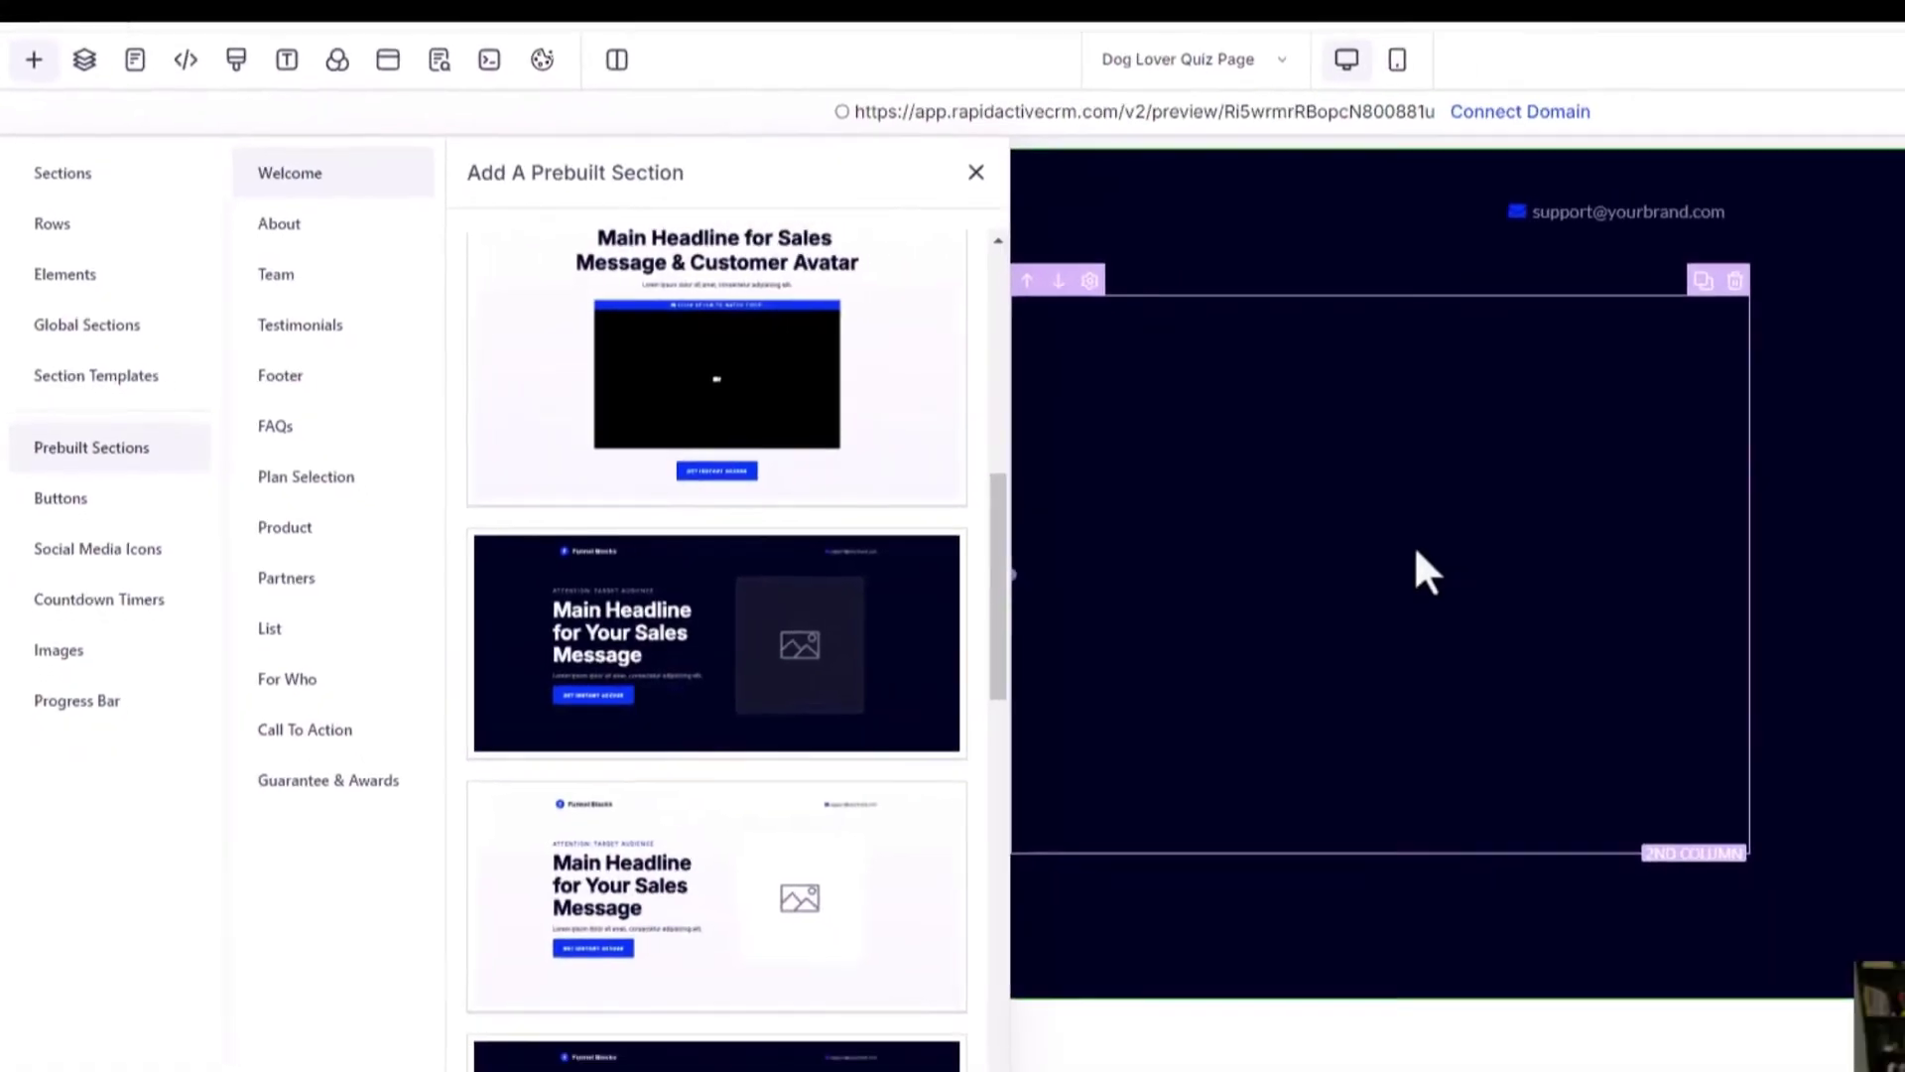
click(1556, 603)
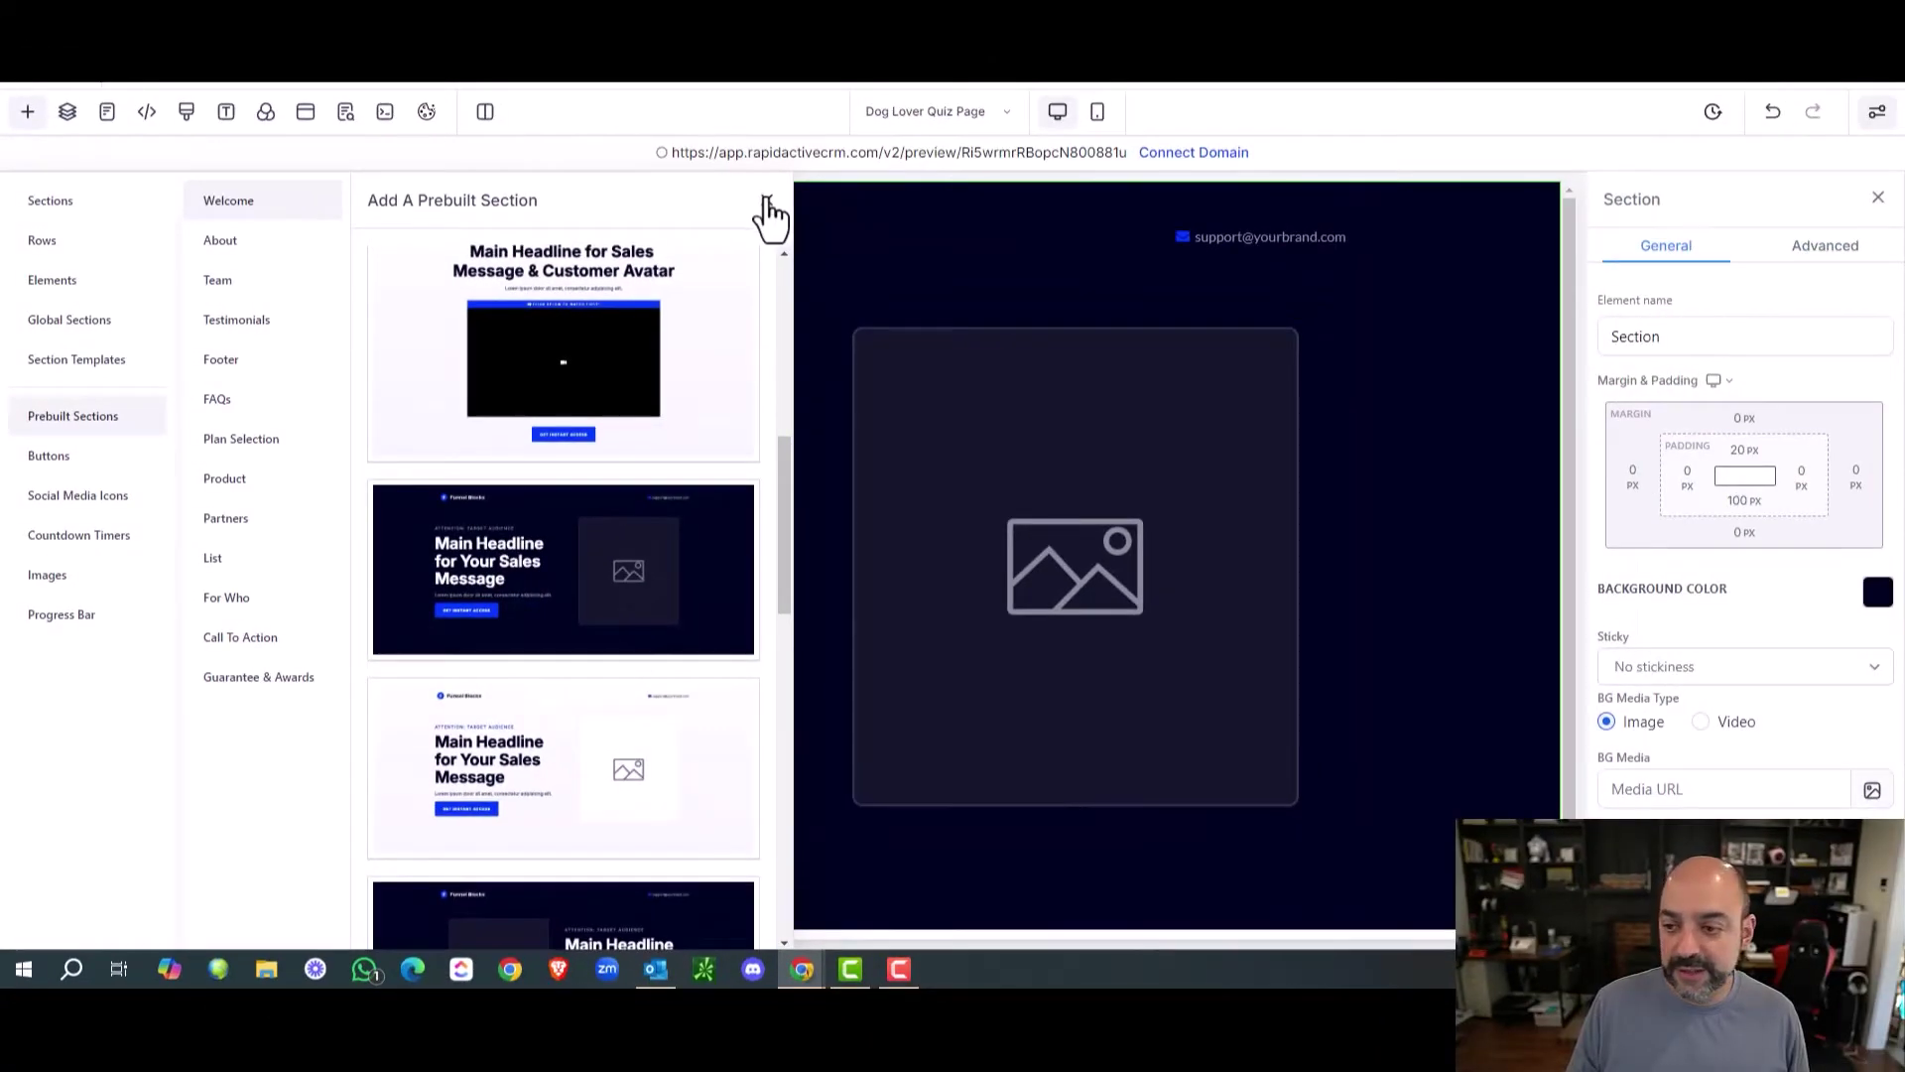
click(767, 205)
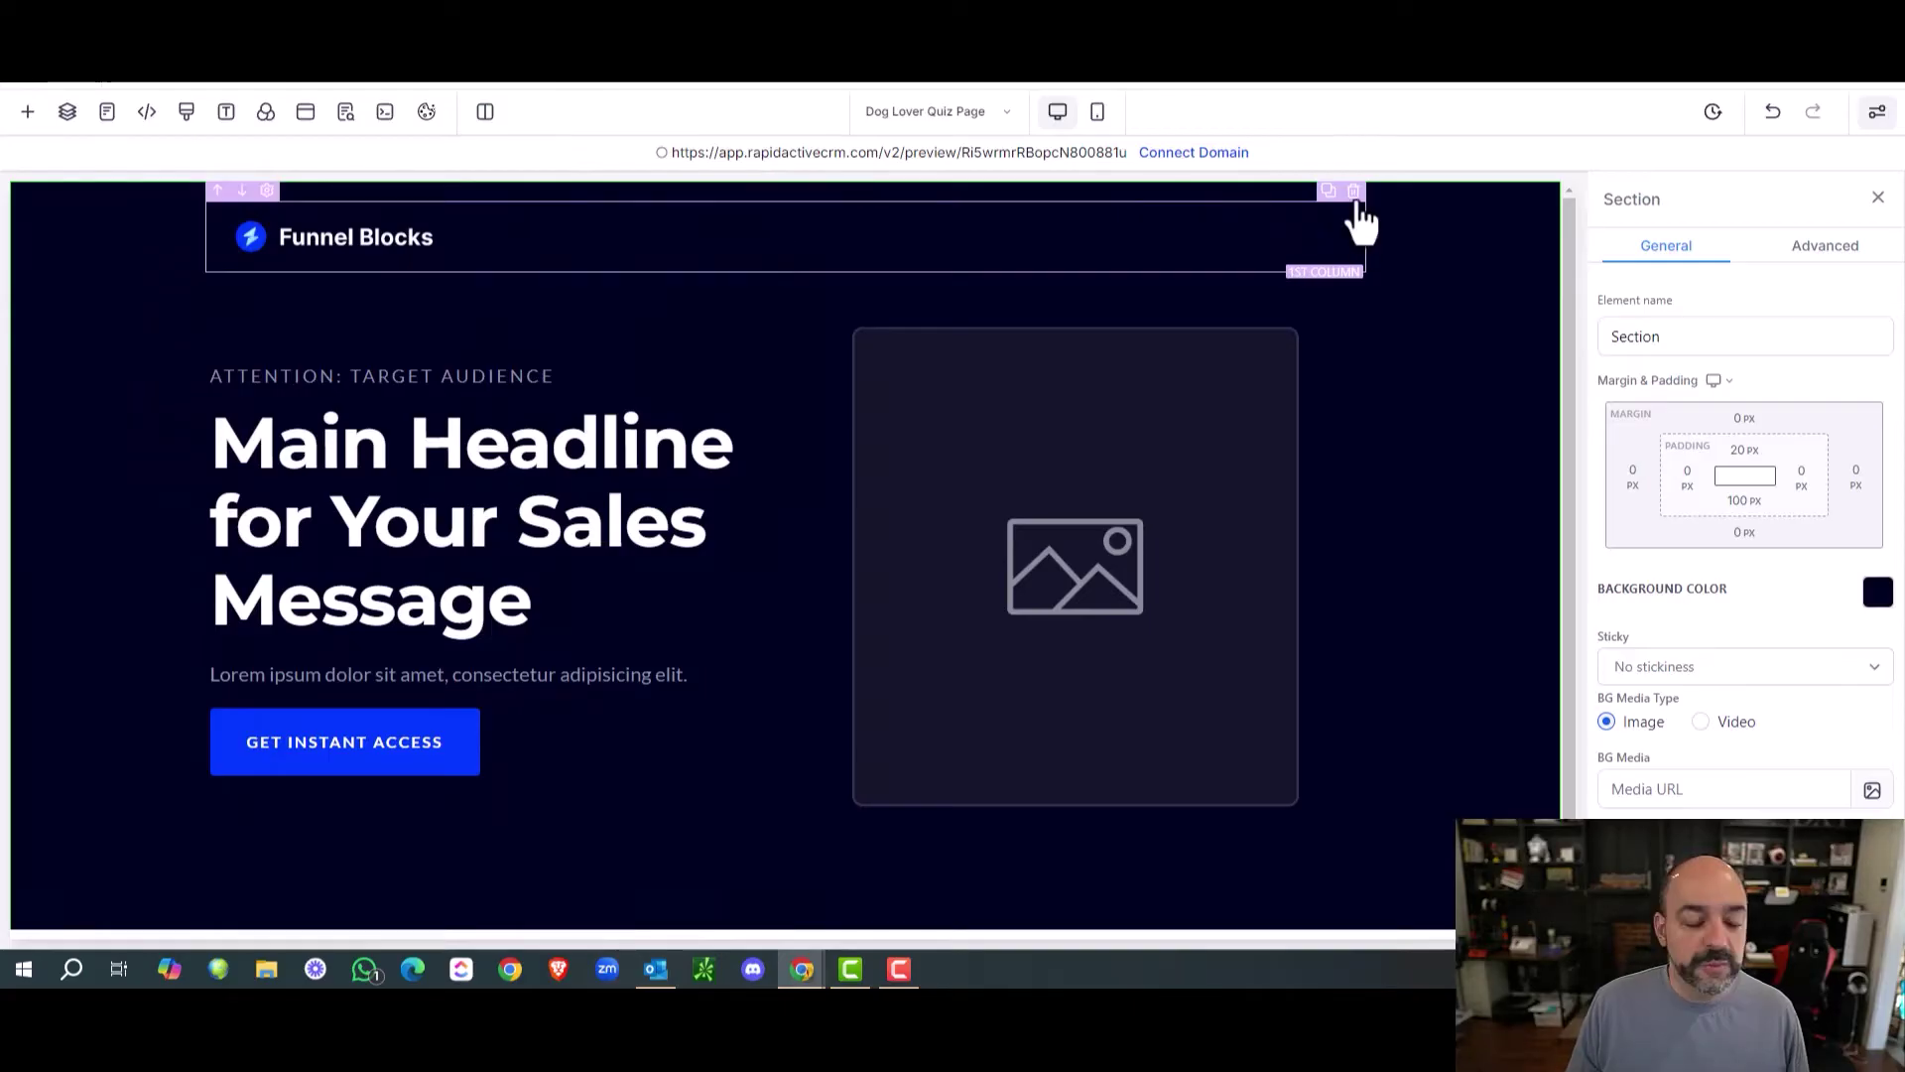
Delete the header row containing the Funnel Blocks logo and inspect the Get Instant Access button's settings.
click(1355, 191)
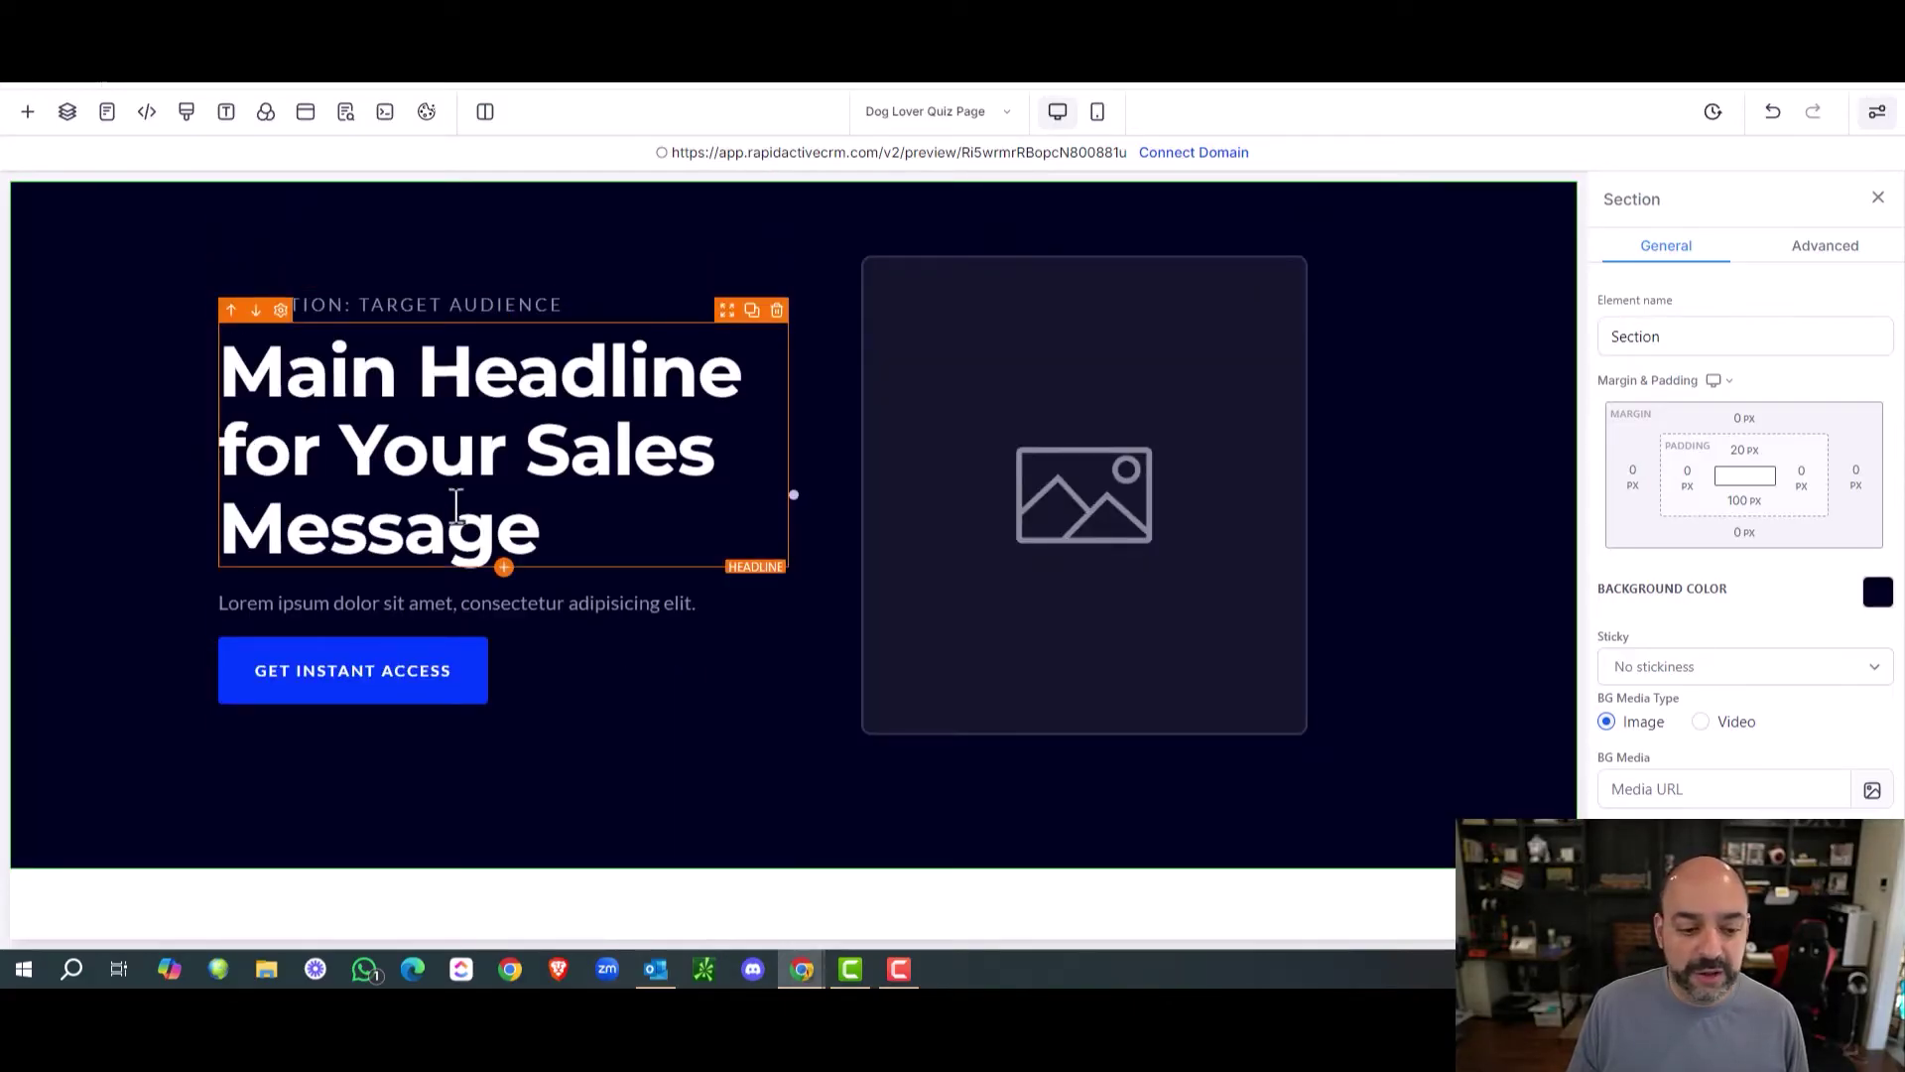
click(408, 694)
scroll(1710, 402, down, 5)
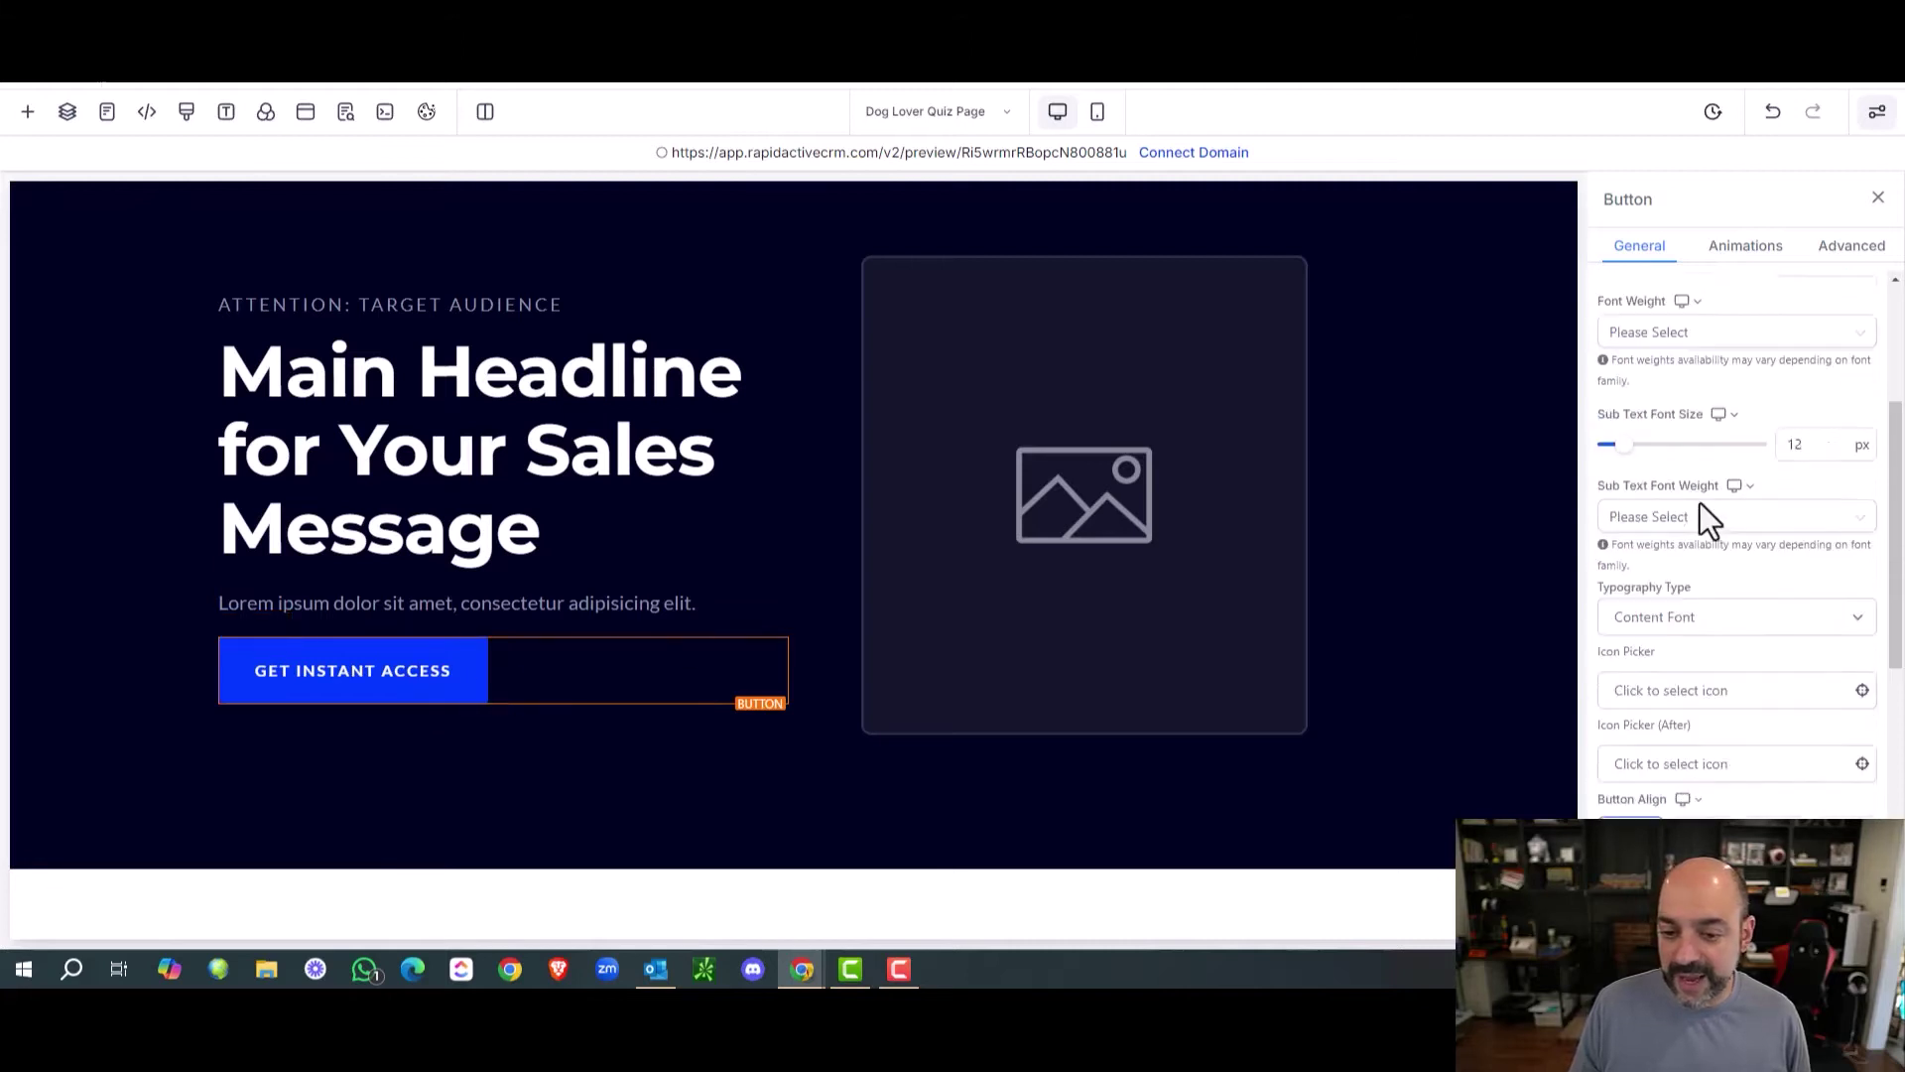
Replace the section's placeholder image with the Pixabay photo of a grey puppy looking up, searching the stock library for "dog".
click(1055, 454)
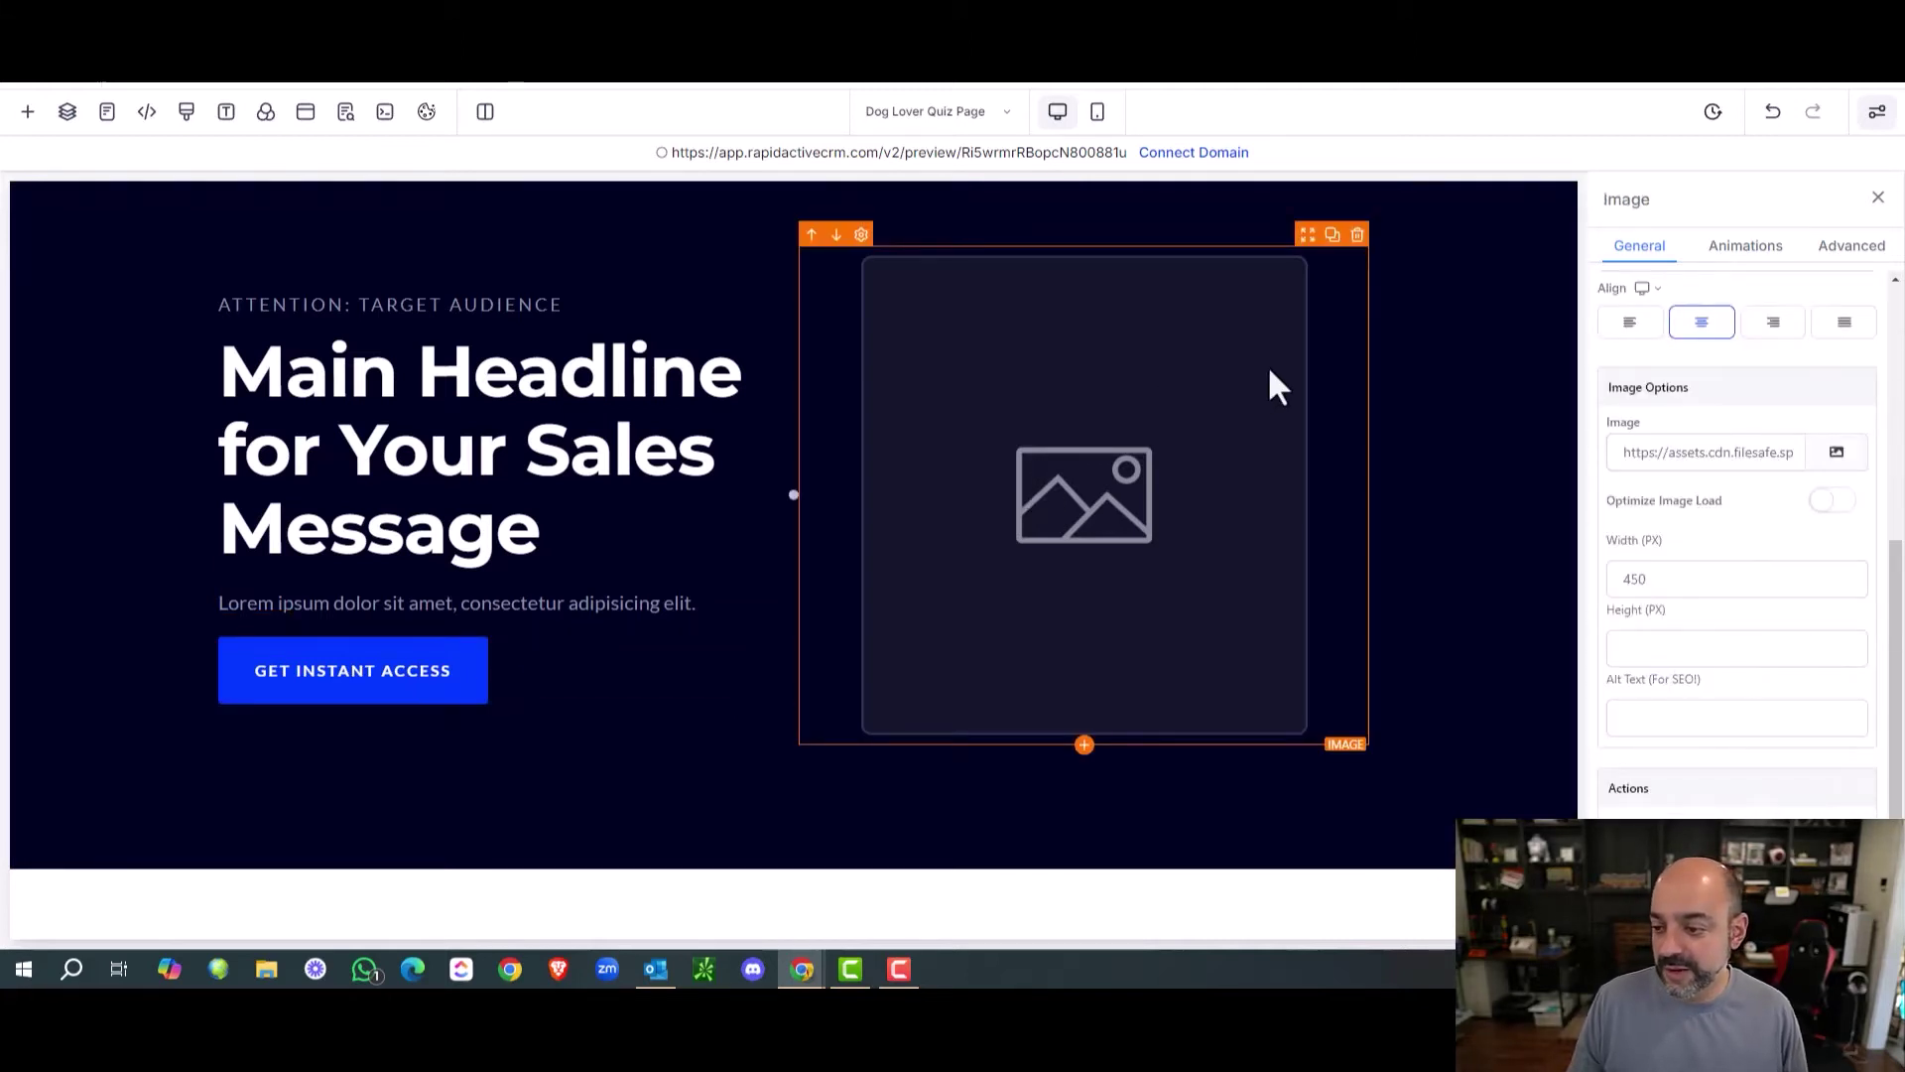
click(1837, 452)
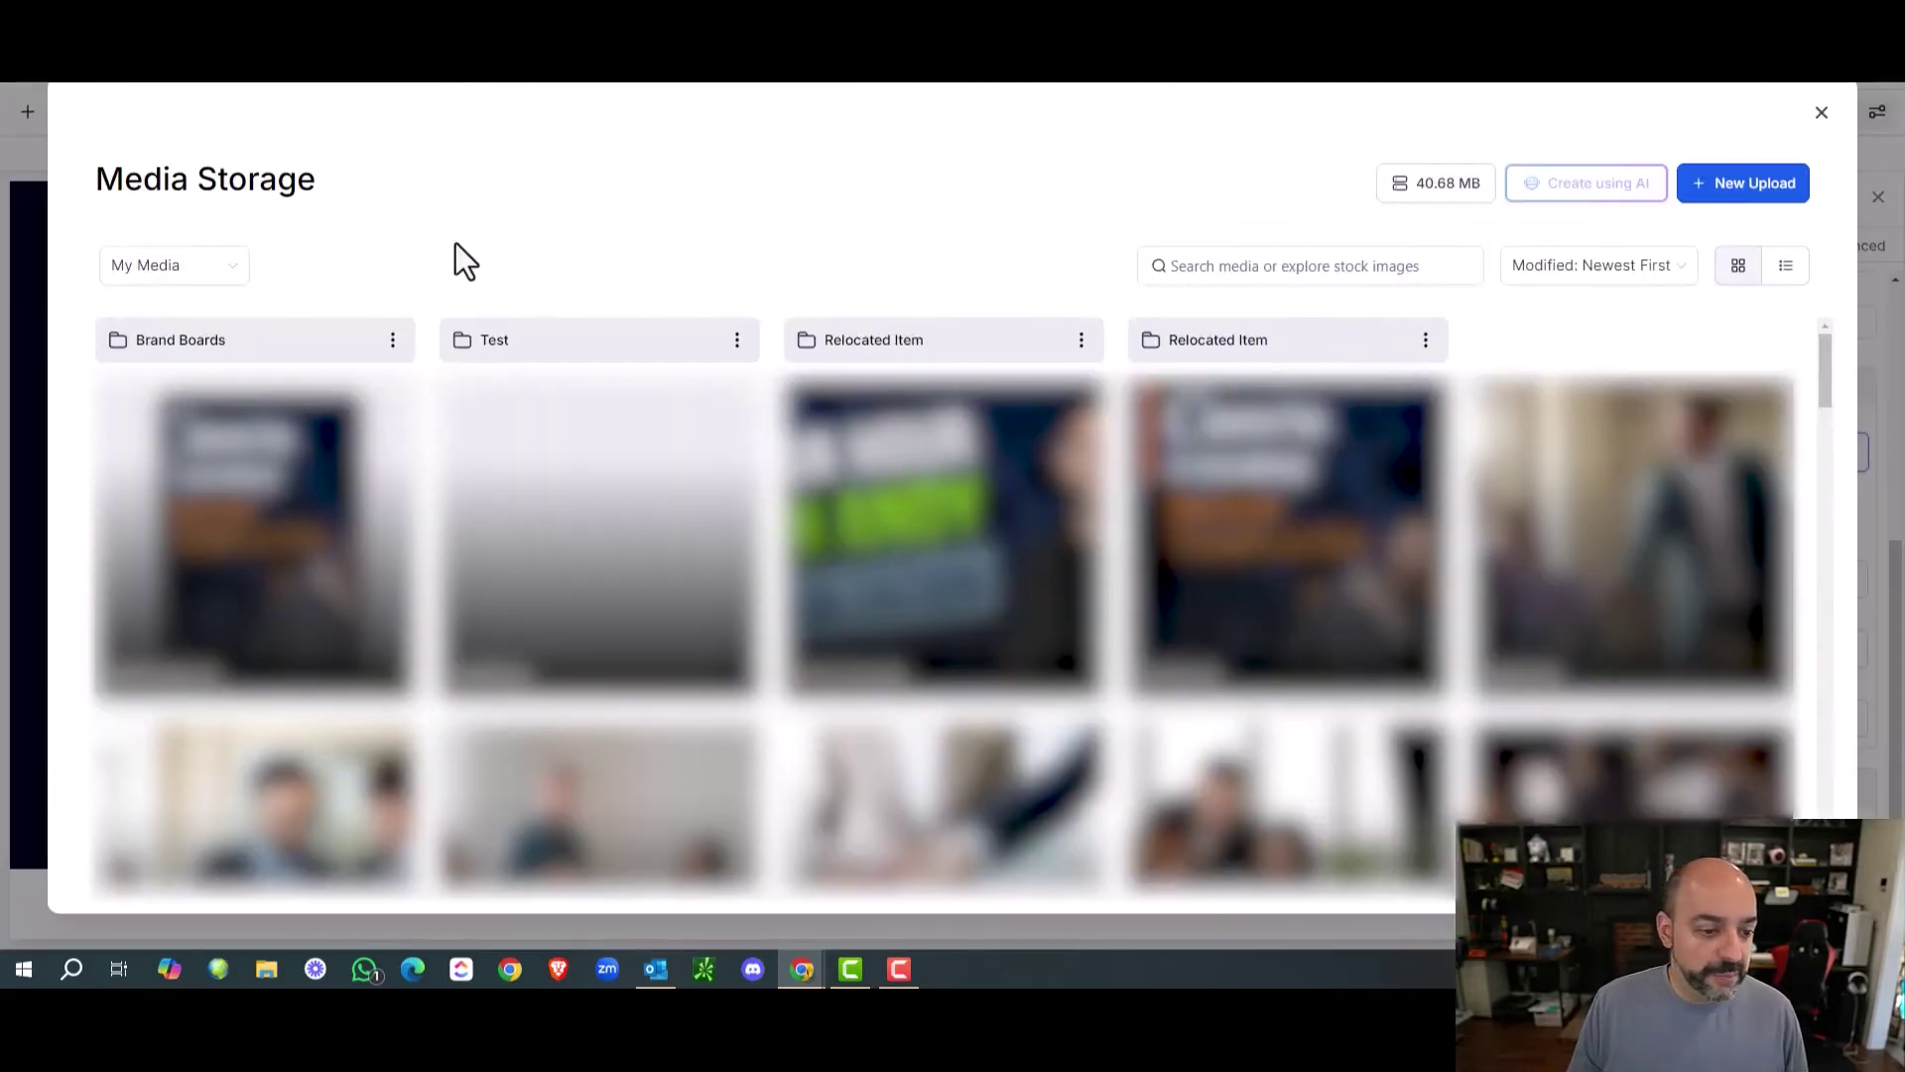
click(218, 288)
click(168, 383)
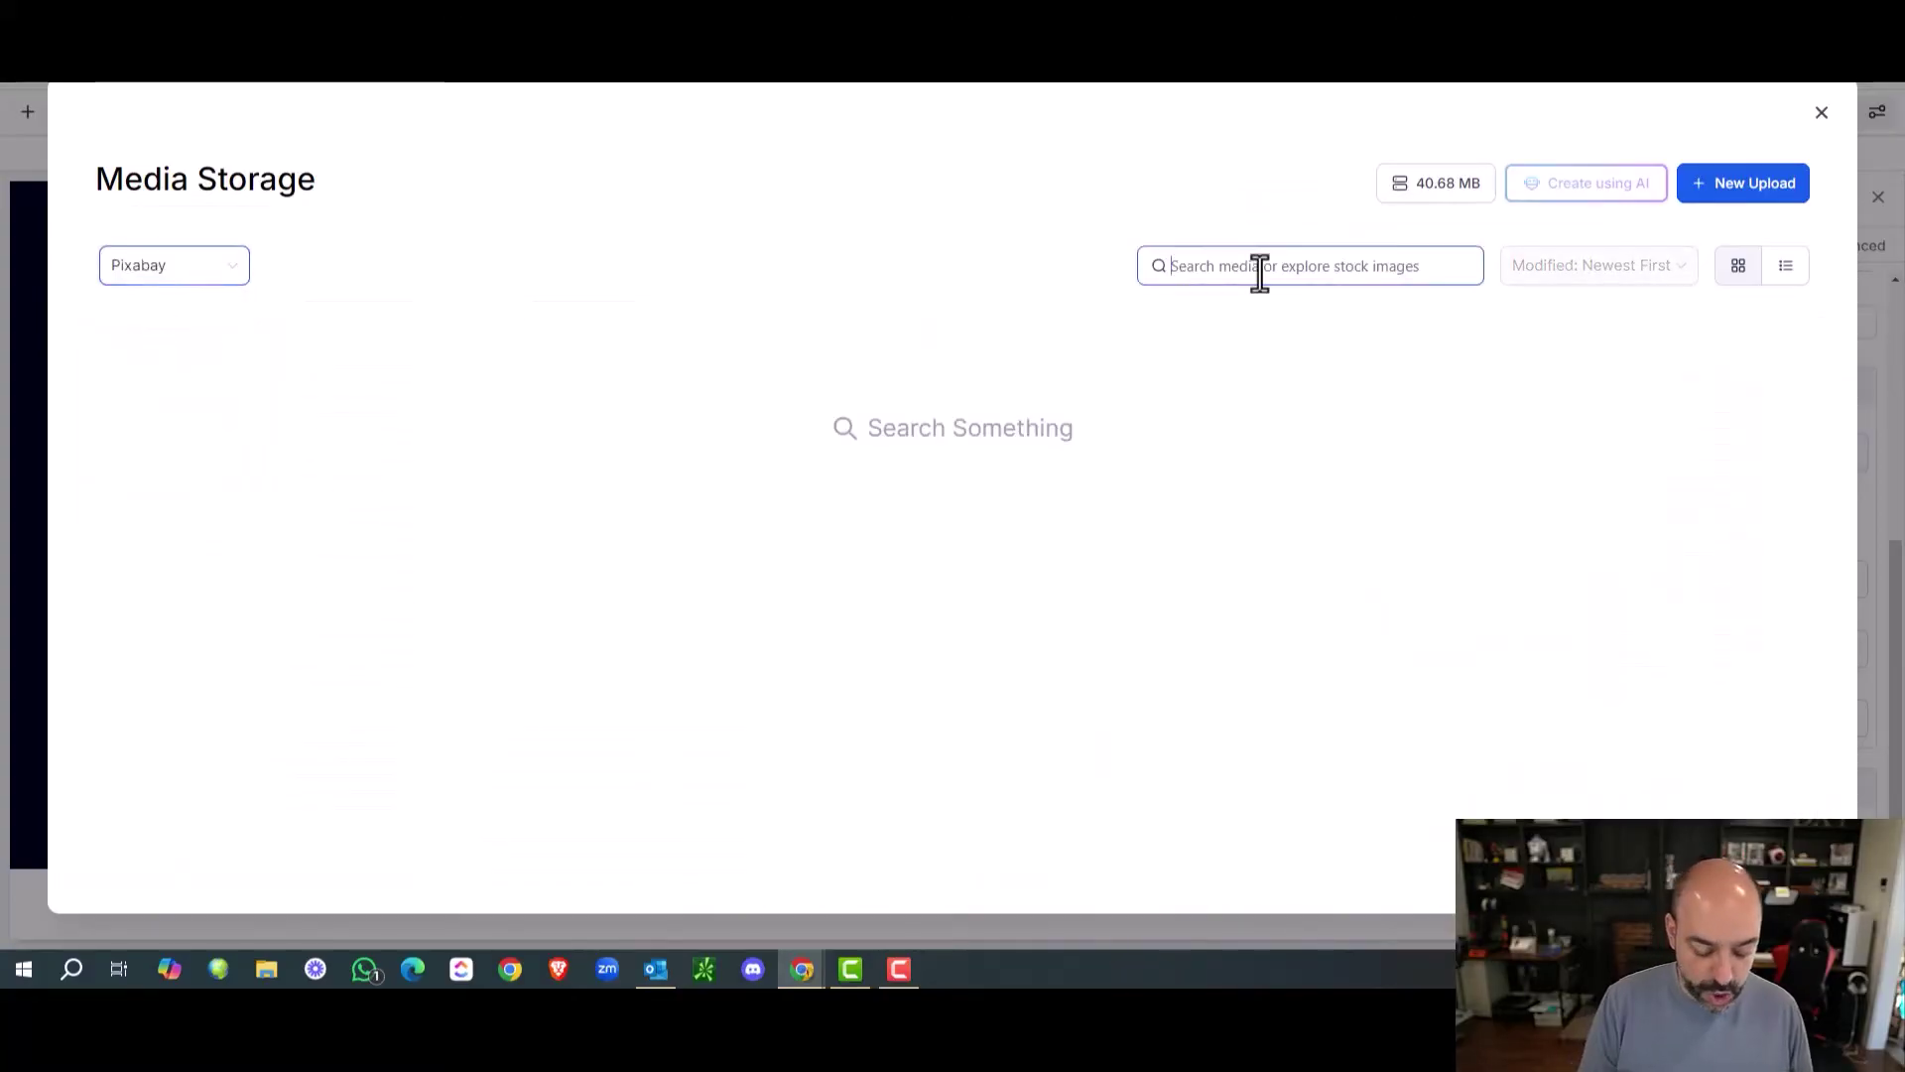
text(dog)
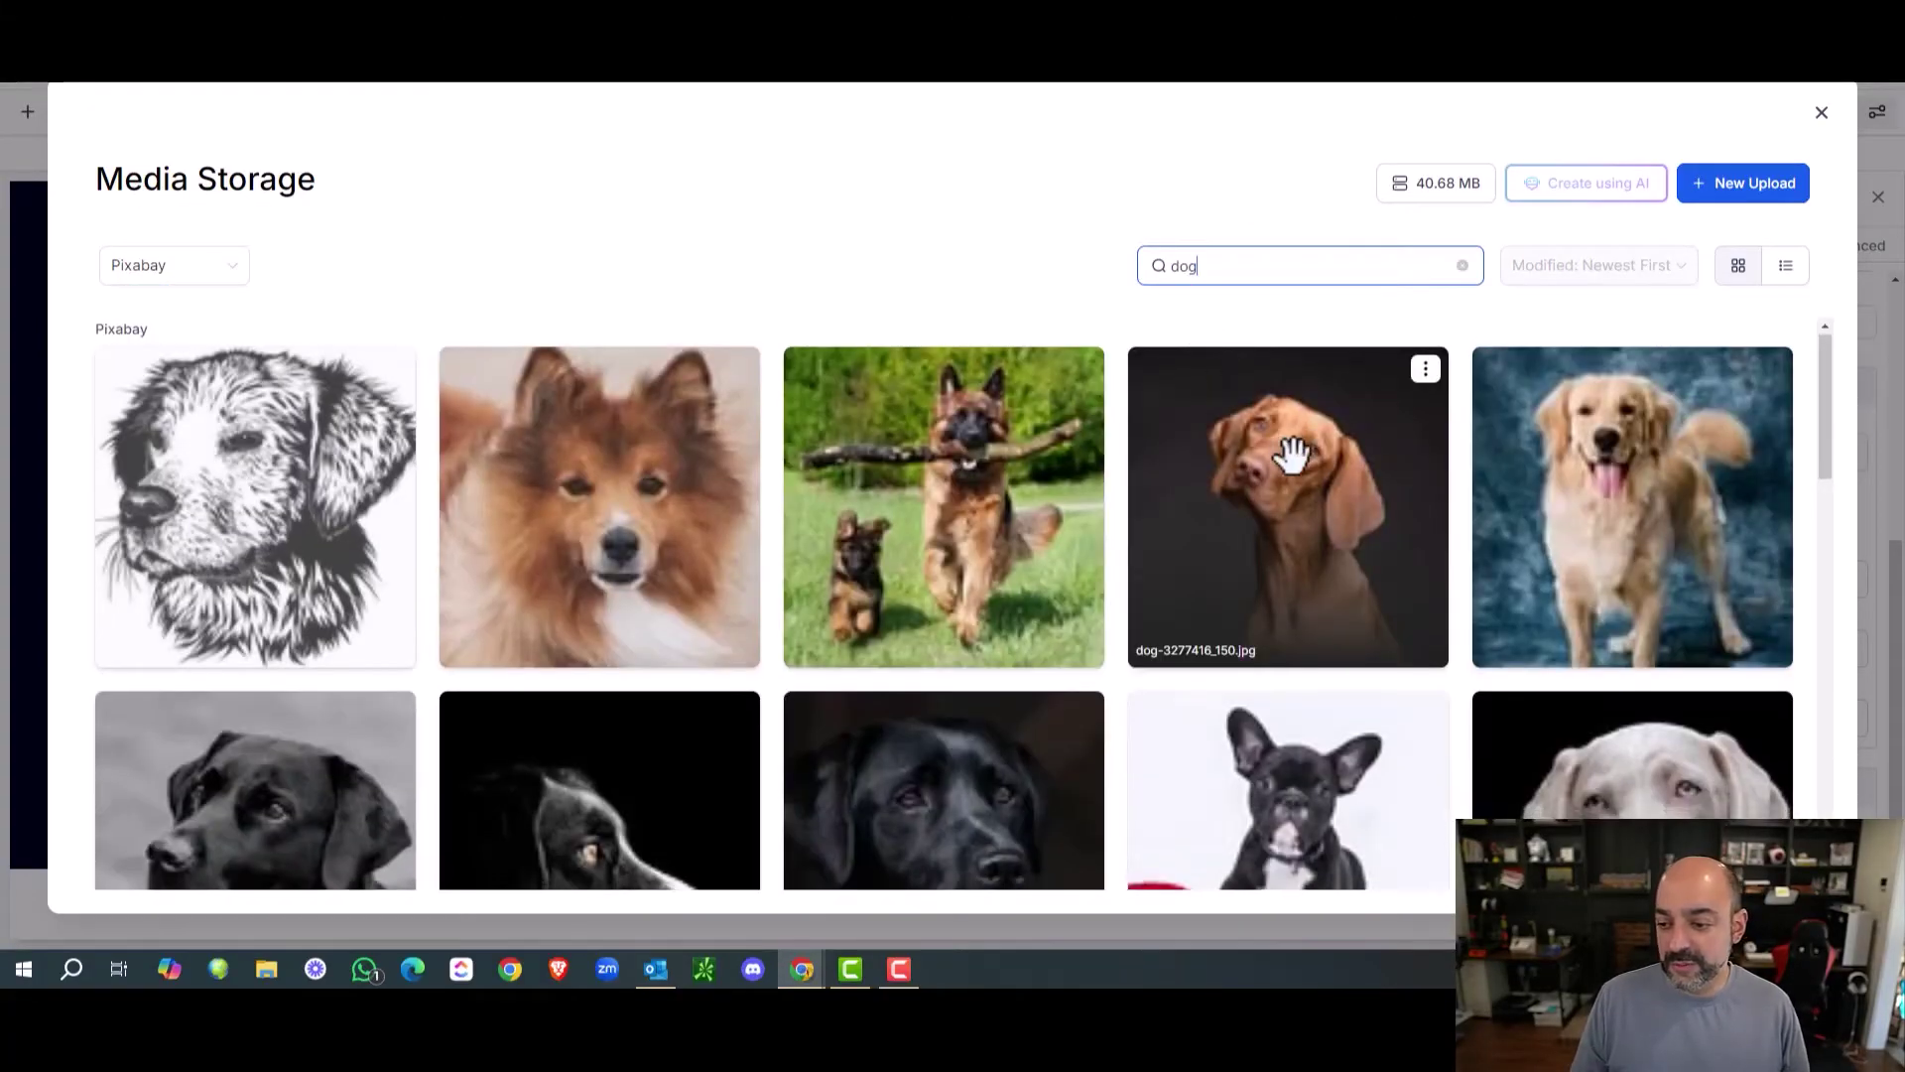
scroll(1311, 587, down, 2)
scroll(1315, 587, down, 3)
click(749, 625)
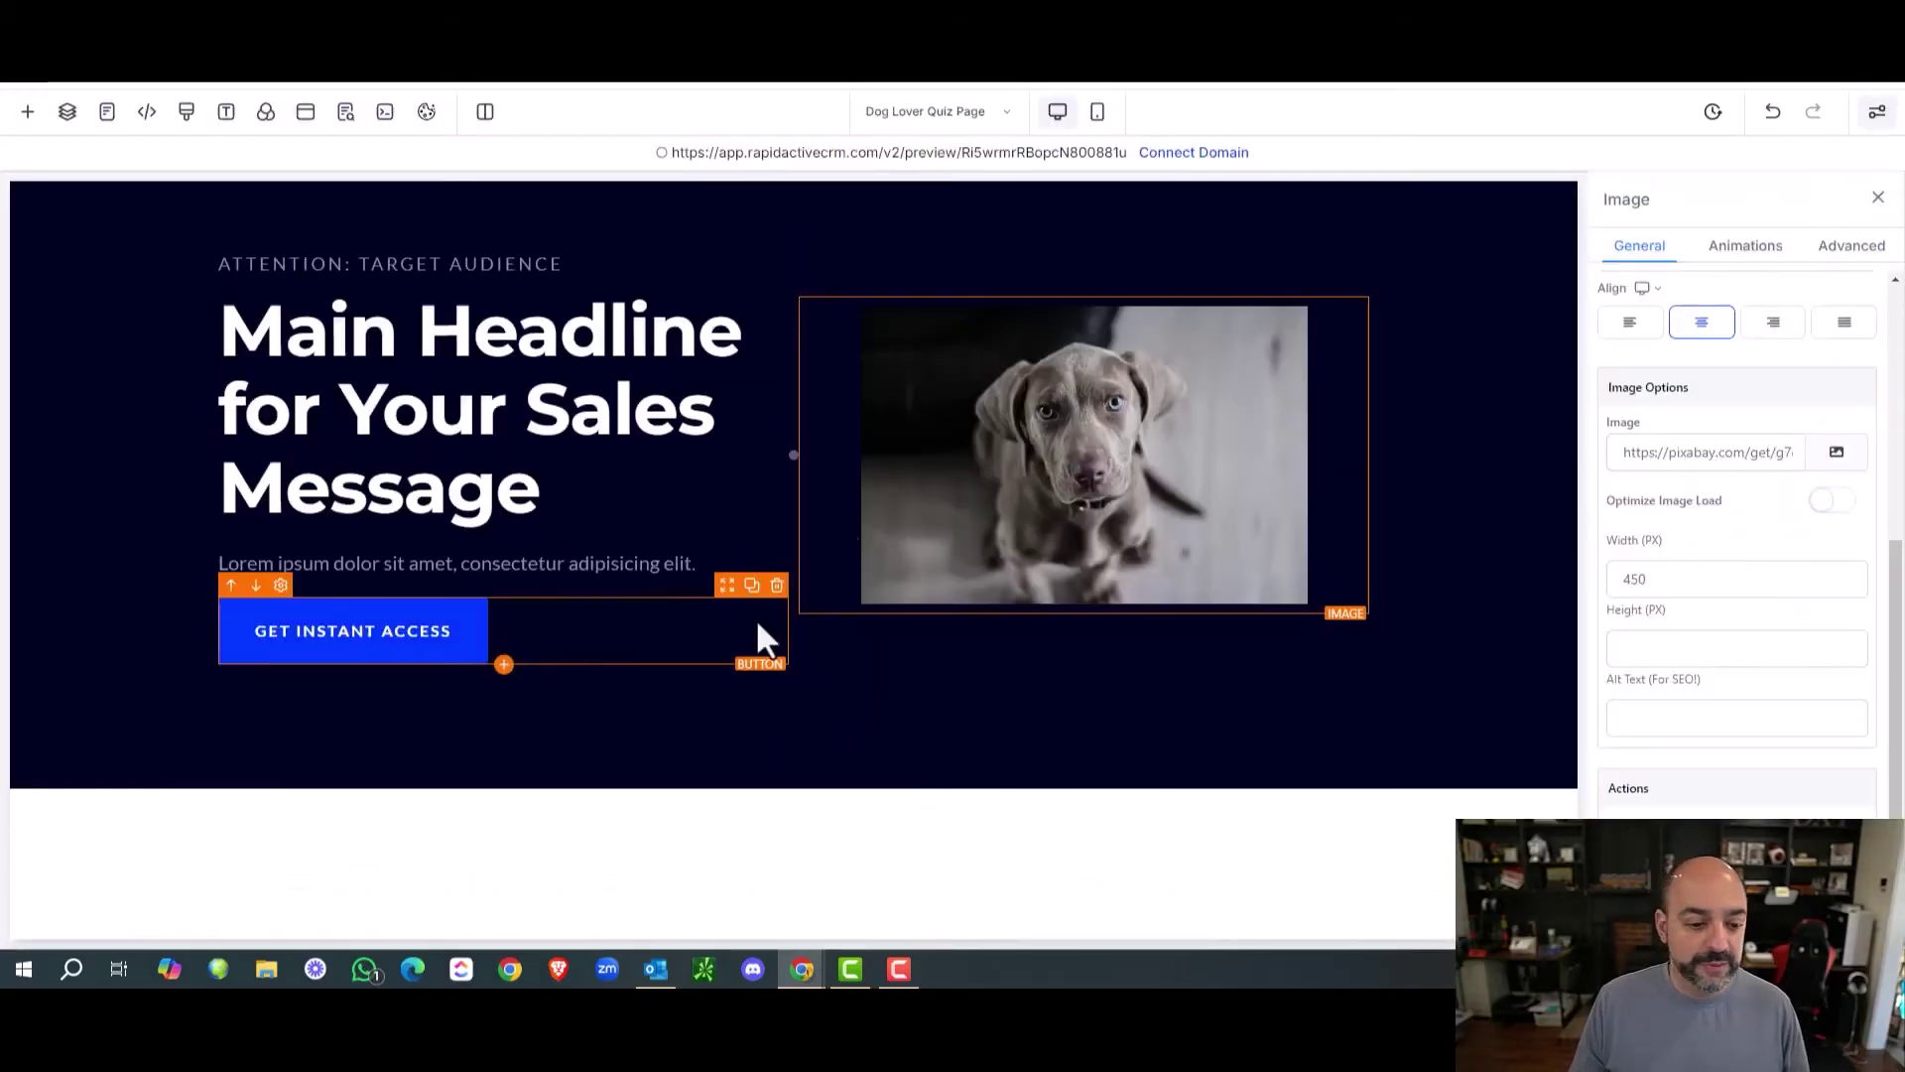
Change the main headline to "Are you are Real Dog Lover" and delete the Lorem ipsum paragraph below it.
triple_click(267, 326)
text(Are you are Real Dog Lover)
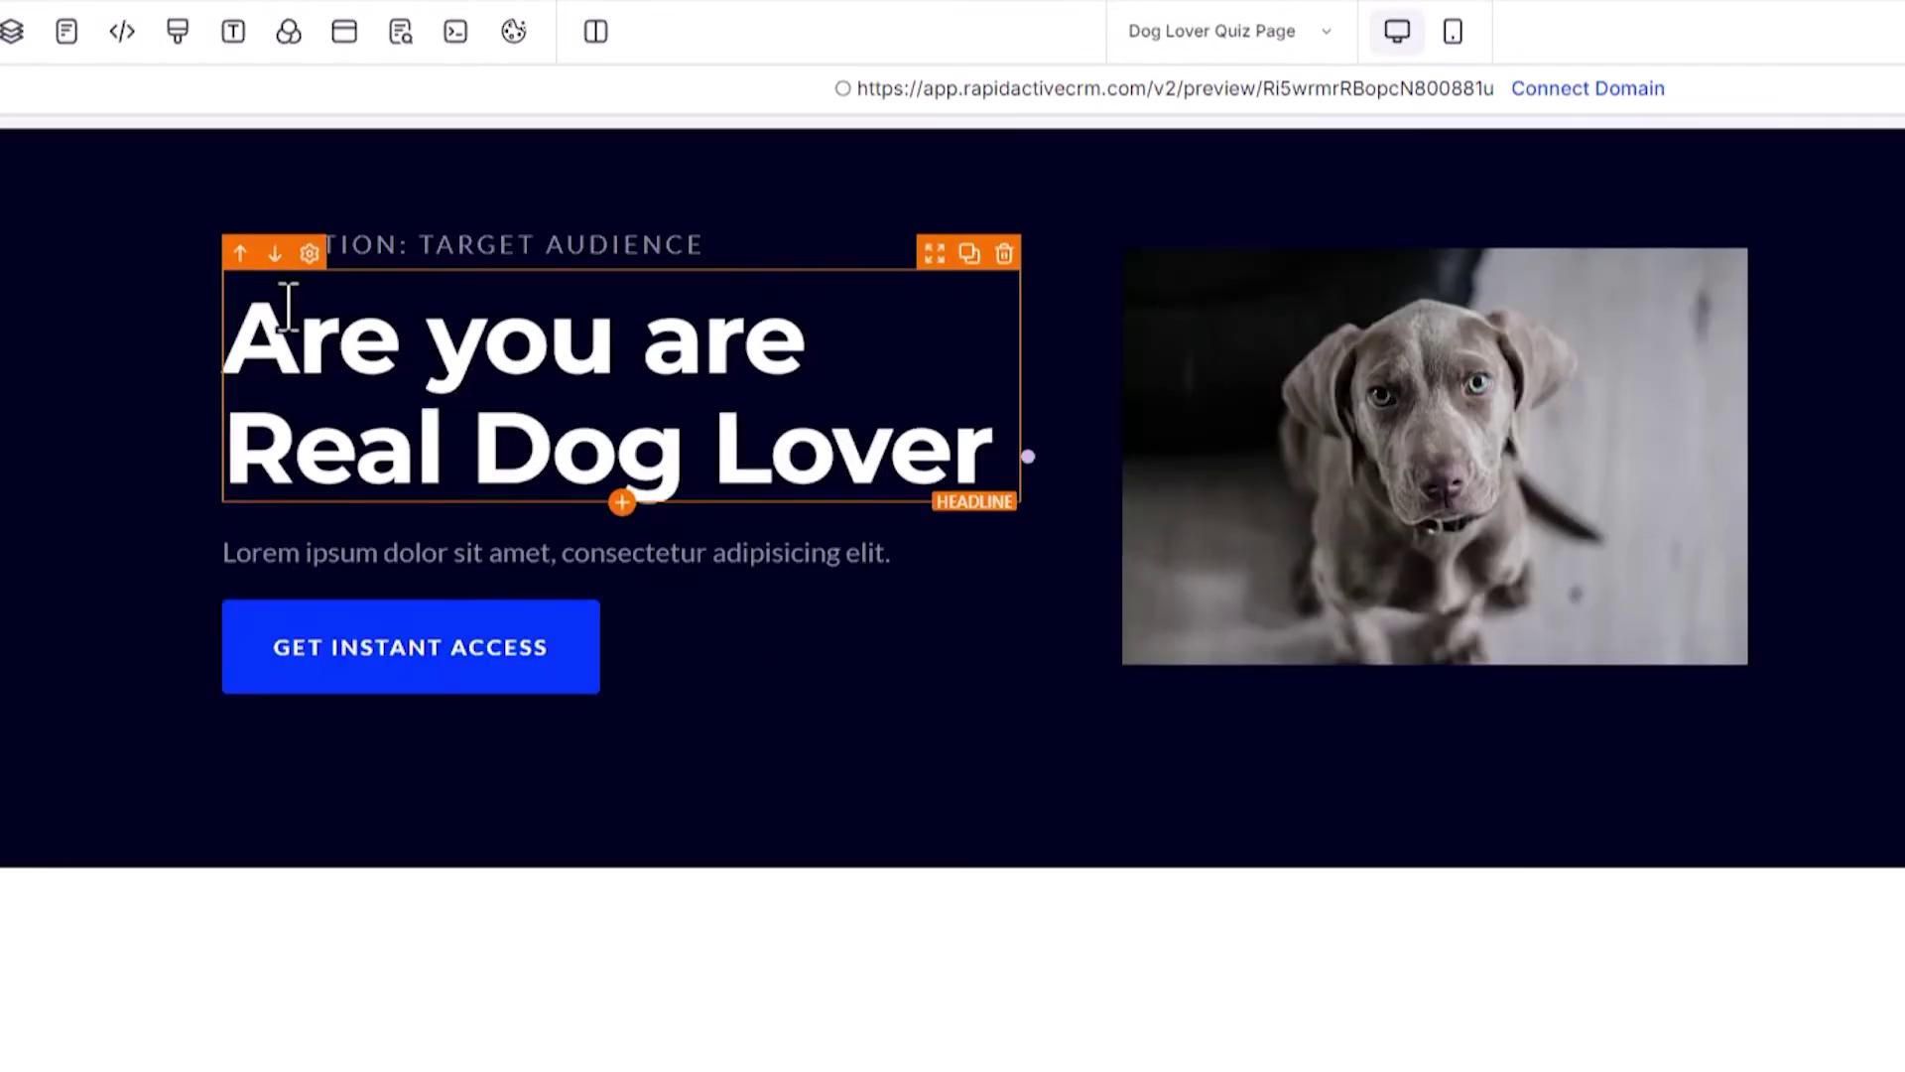
click(1004, 512)
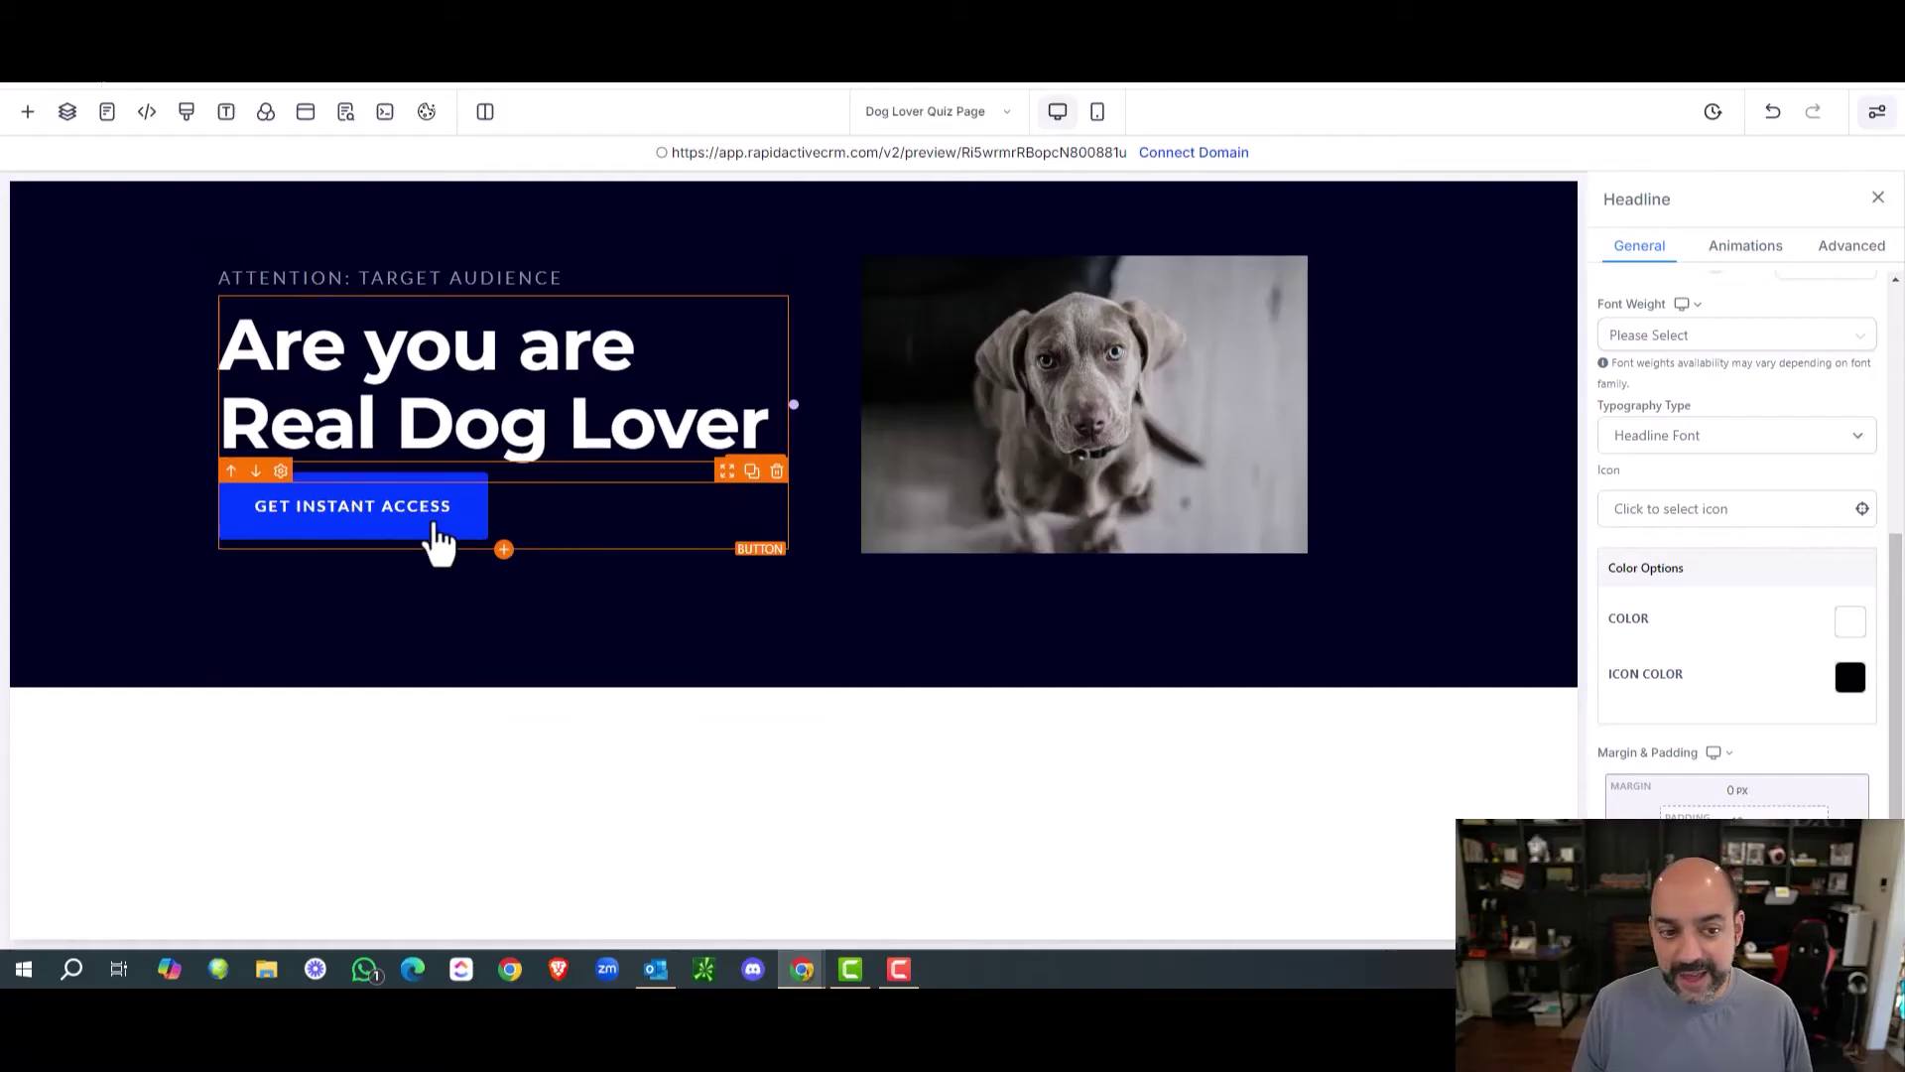
Change the sub-headline above the main headline to read "ATTENTION: WANNABE DOG LOVERS".
click(433, 526)
drag(563, 278, 357, 275)
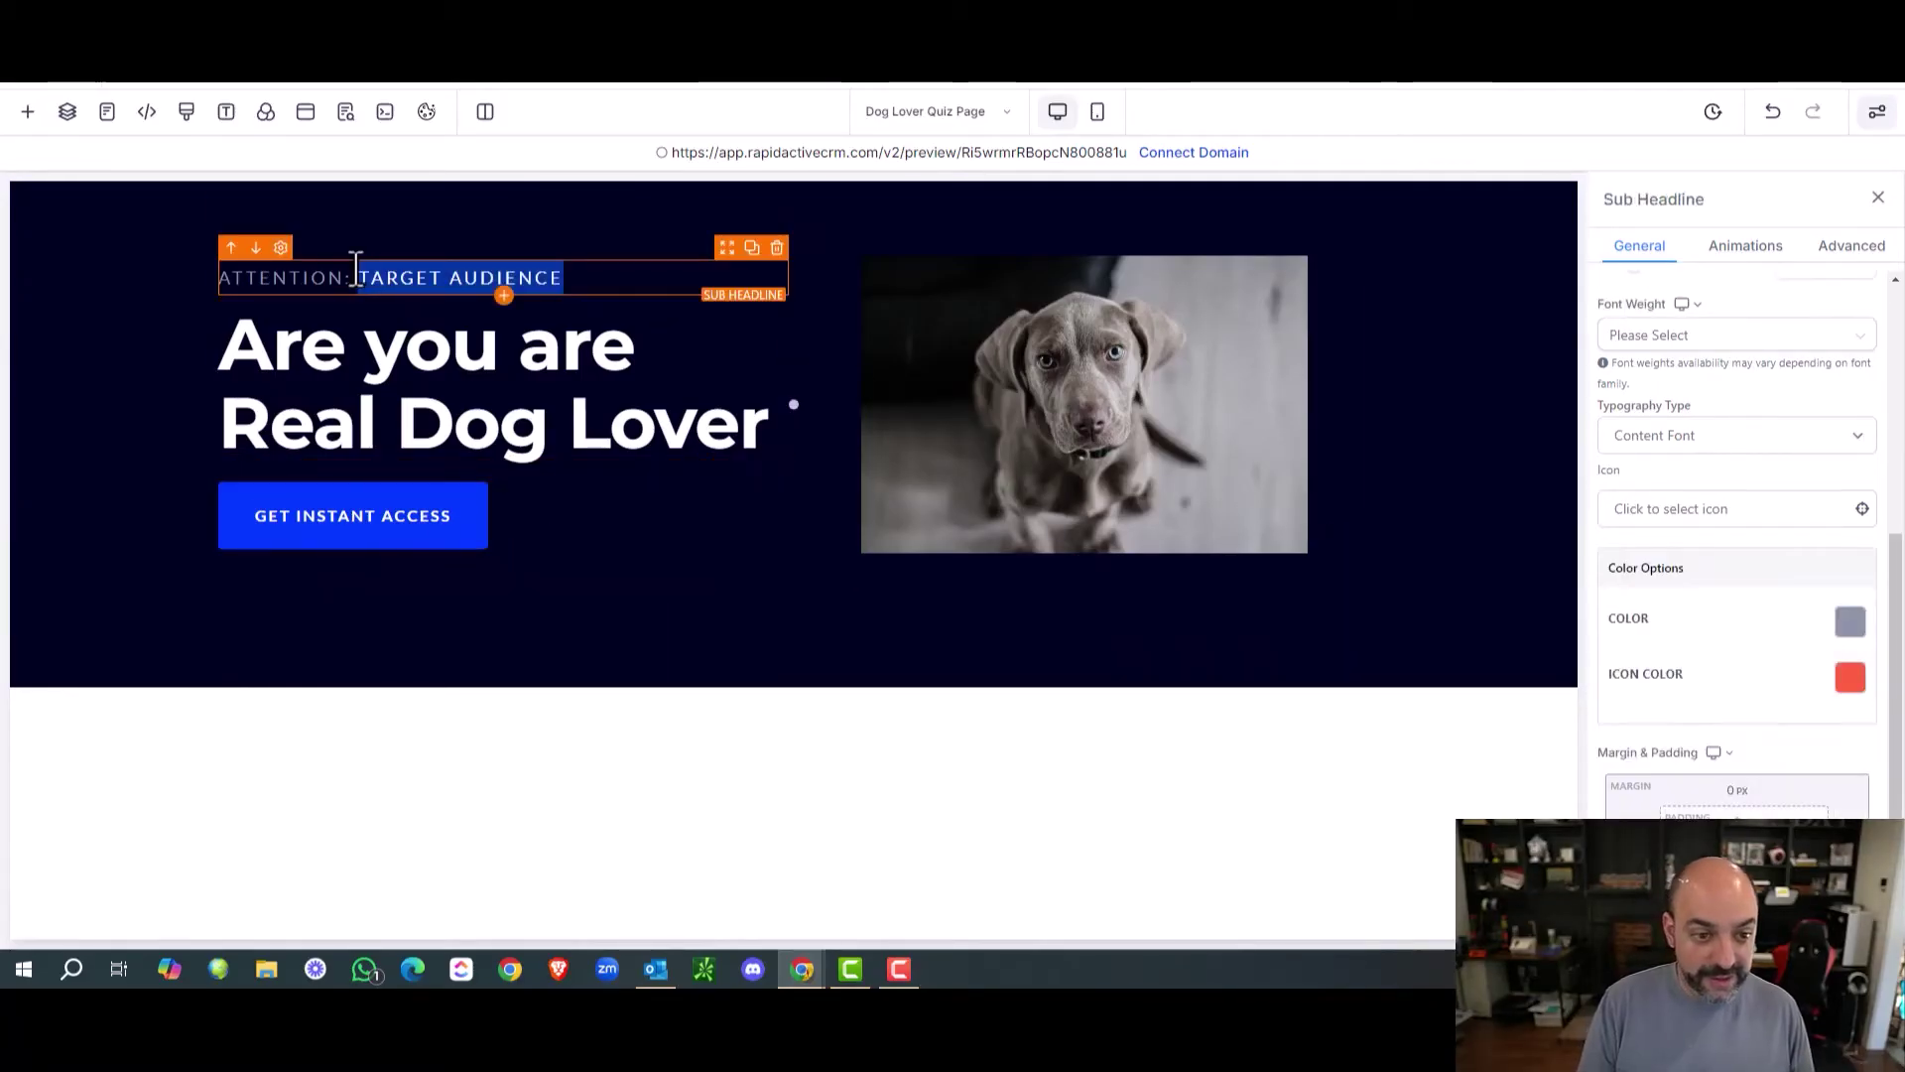
text(WANNABE DOG LOVERS)
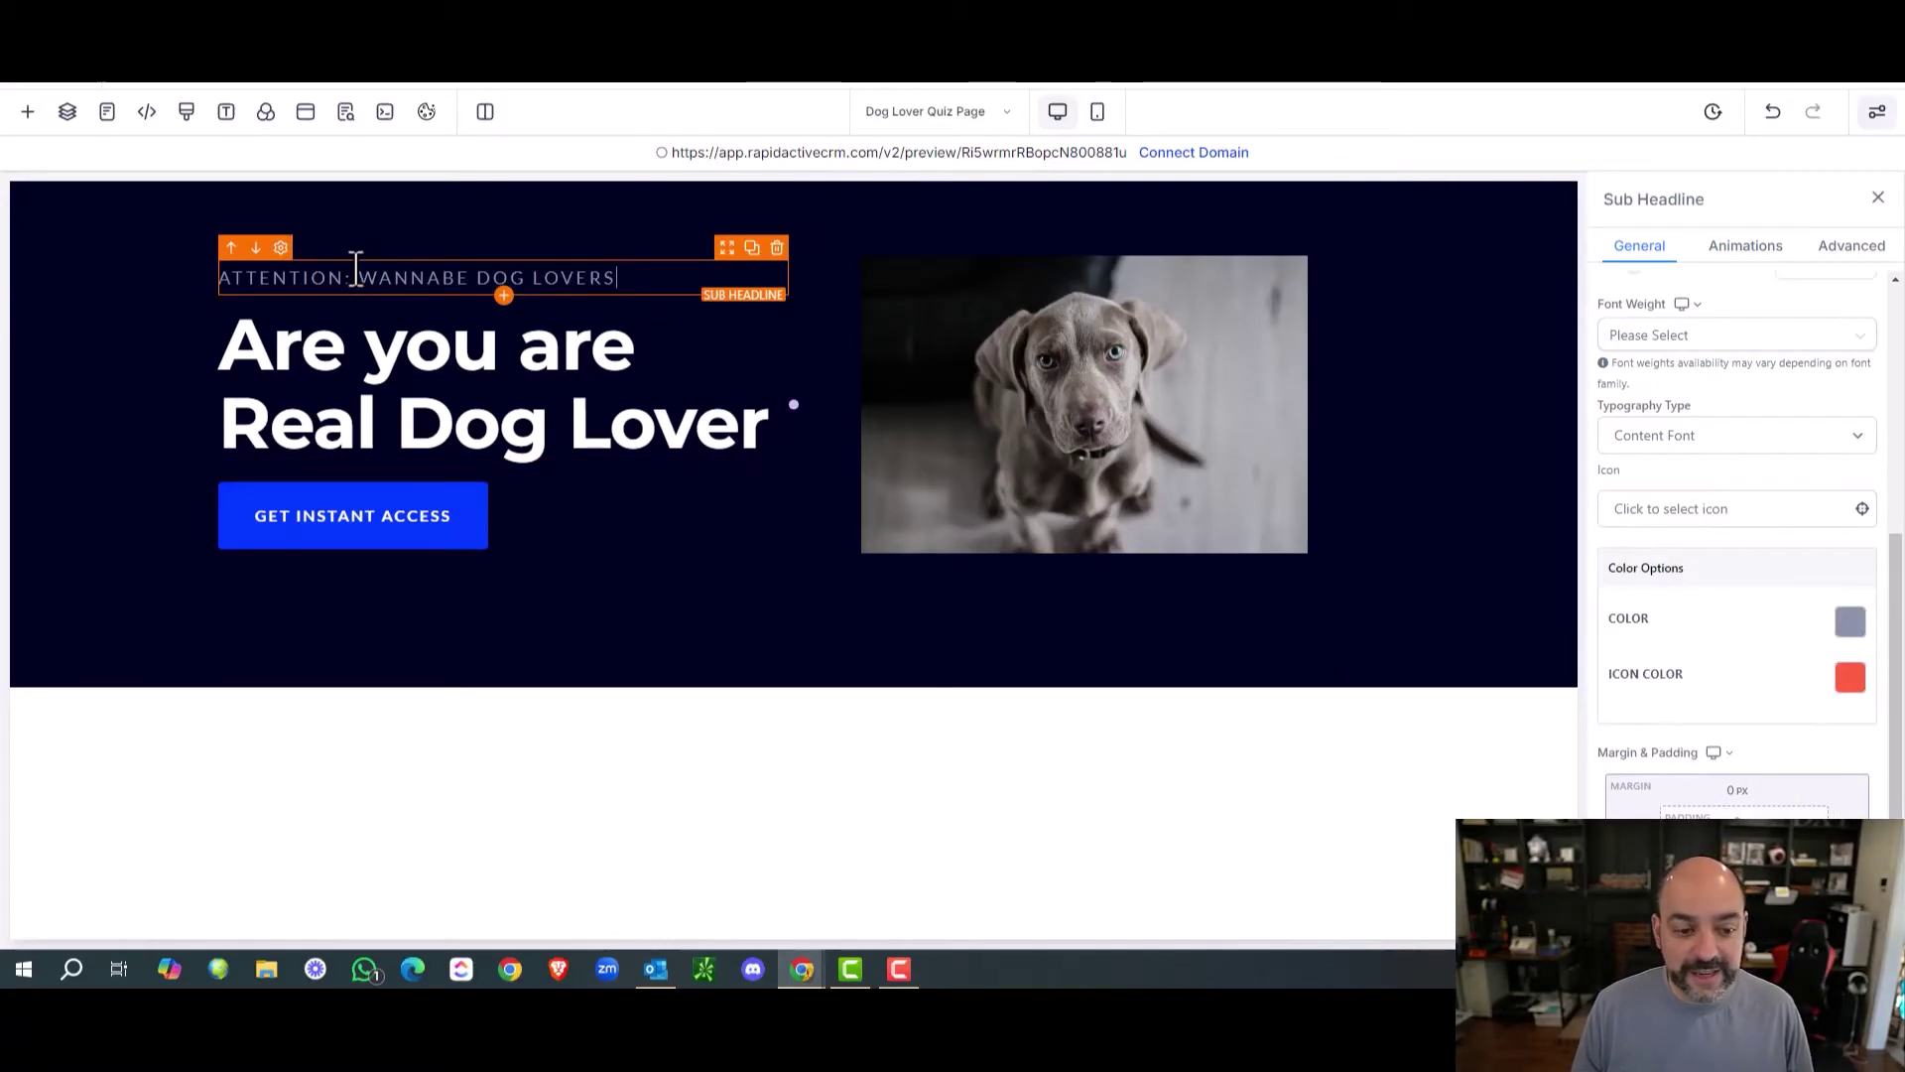
Review the Get Instant Access button's settings, open the page's popup and add a one-column row to it.
click(392, 540)
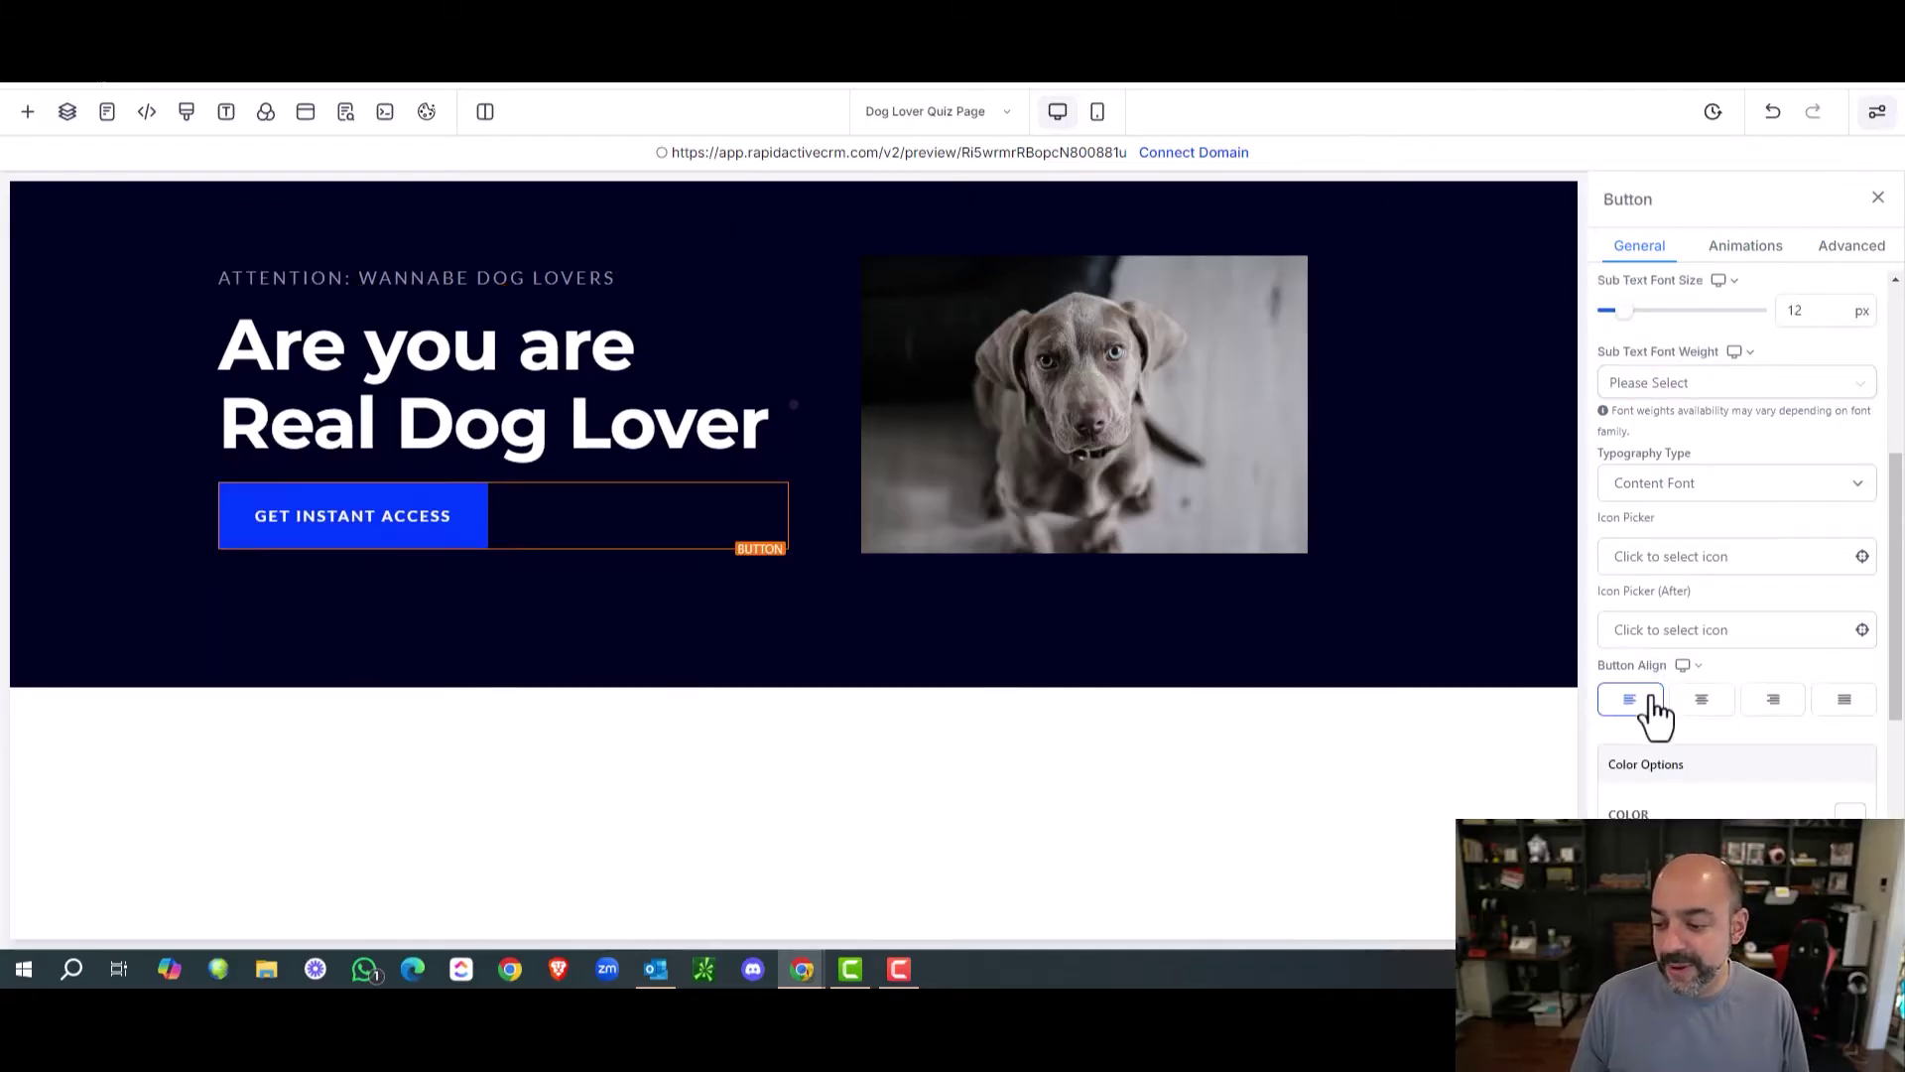
scroll(1731, 709, down, 5)
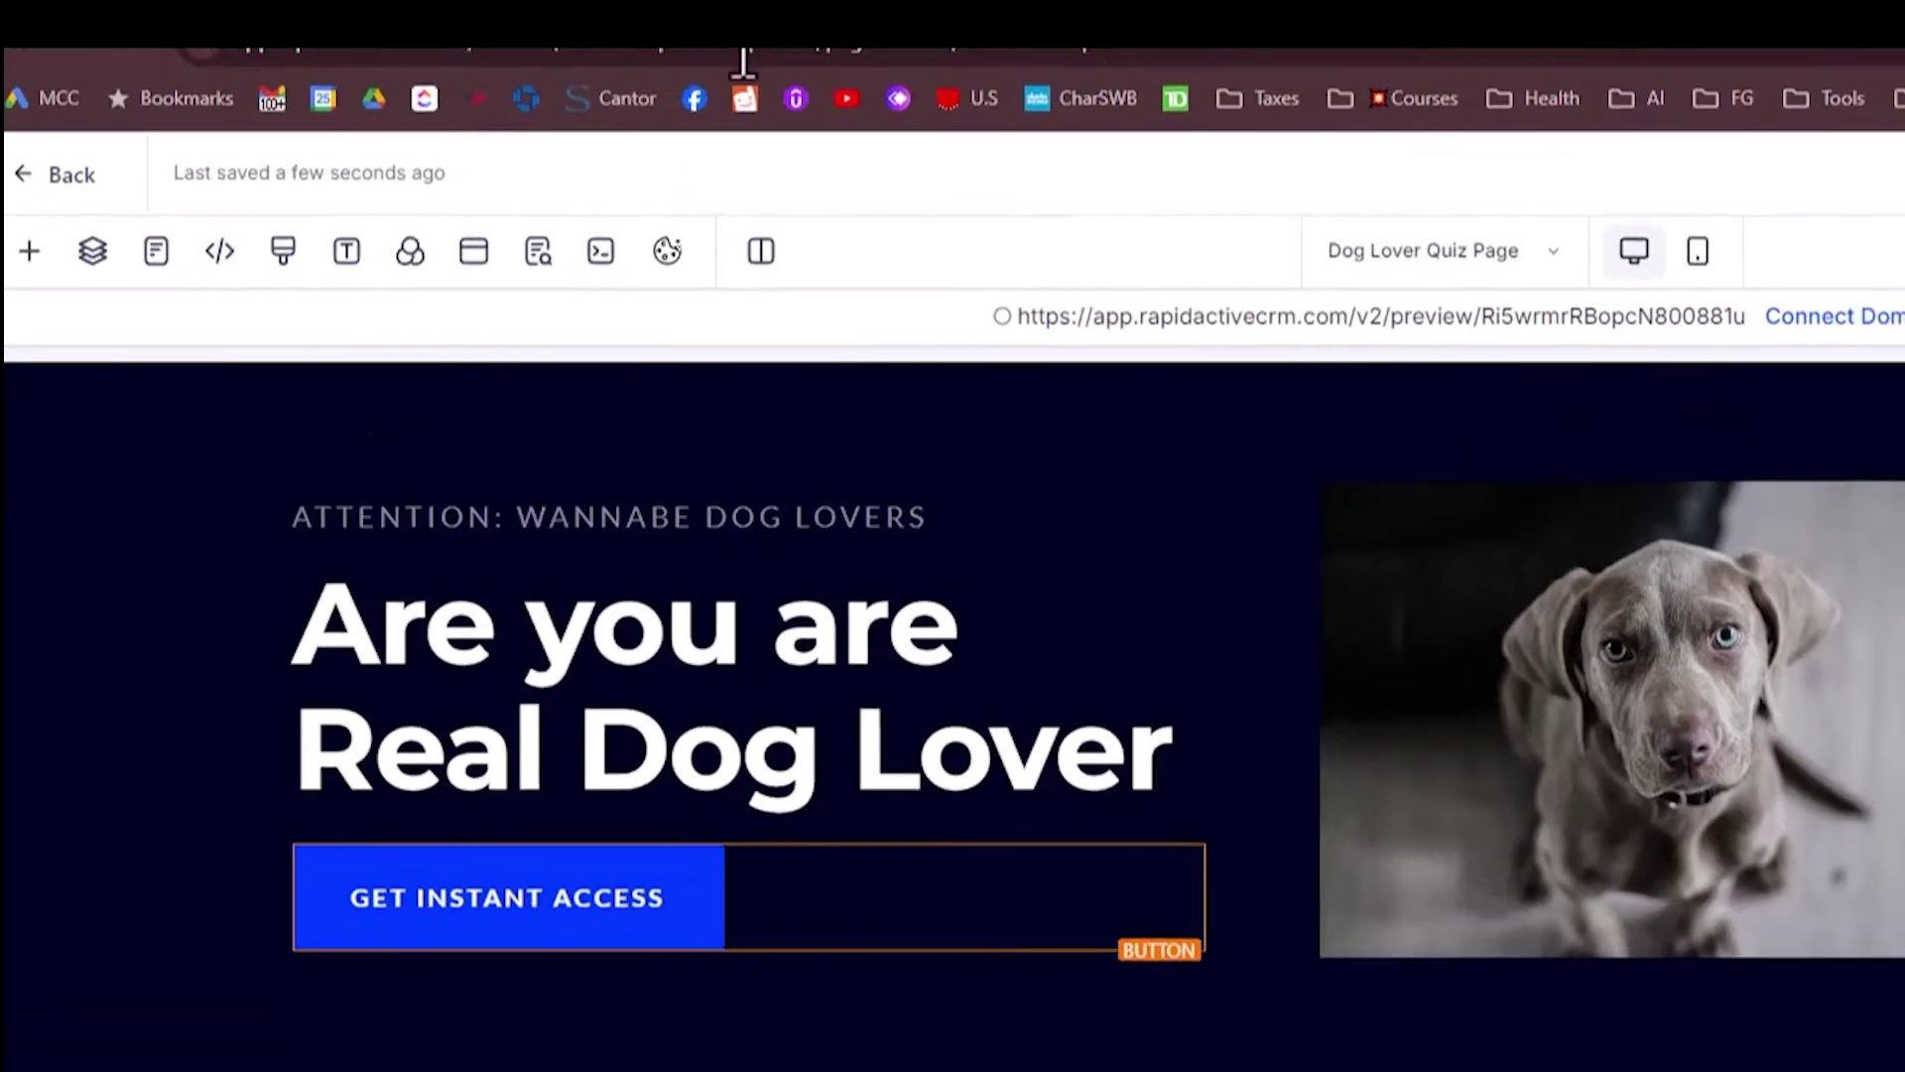
click(493, 95)
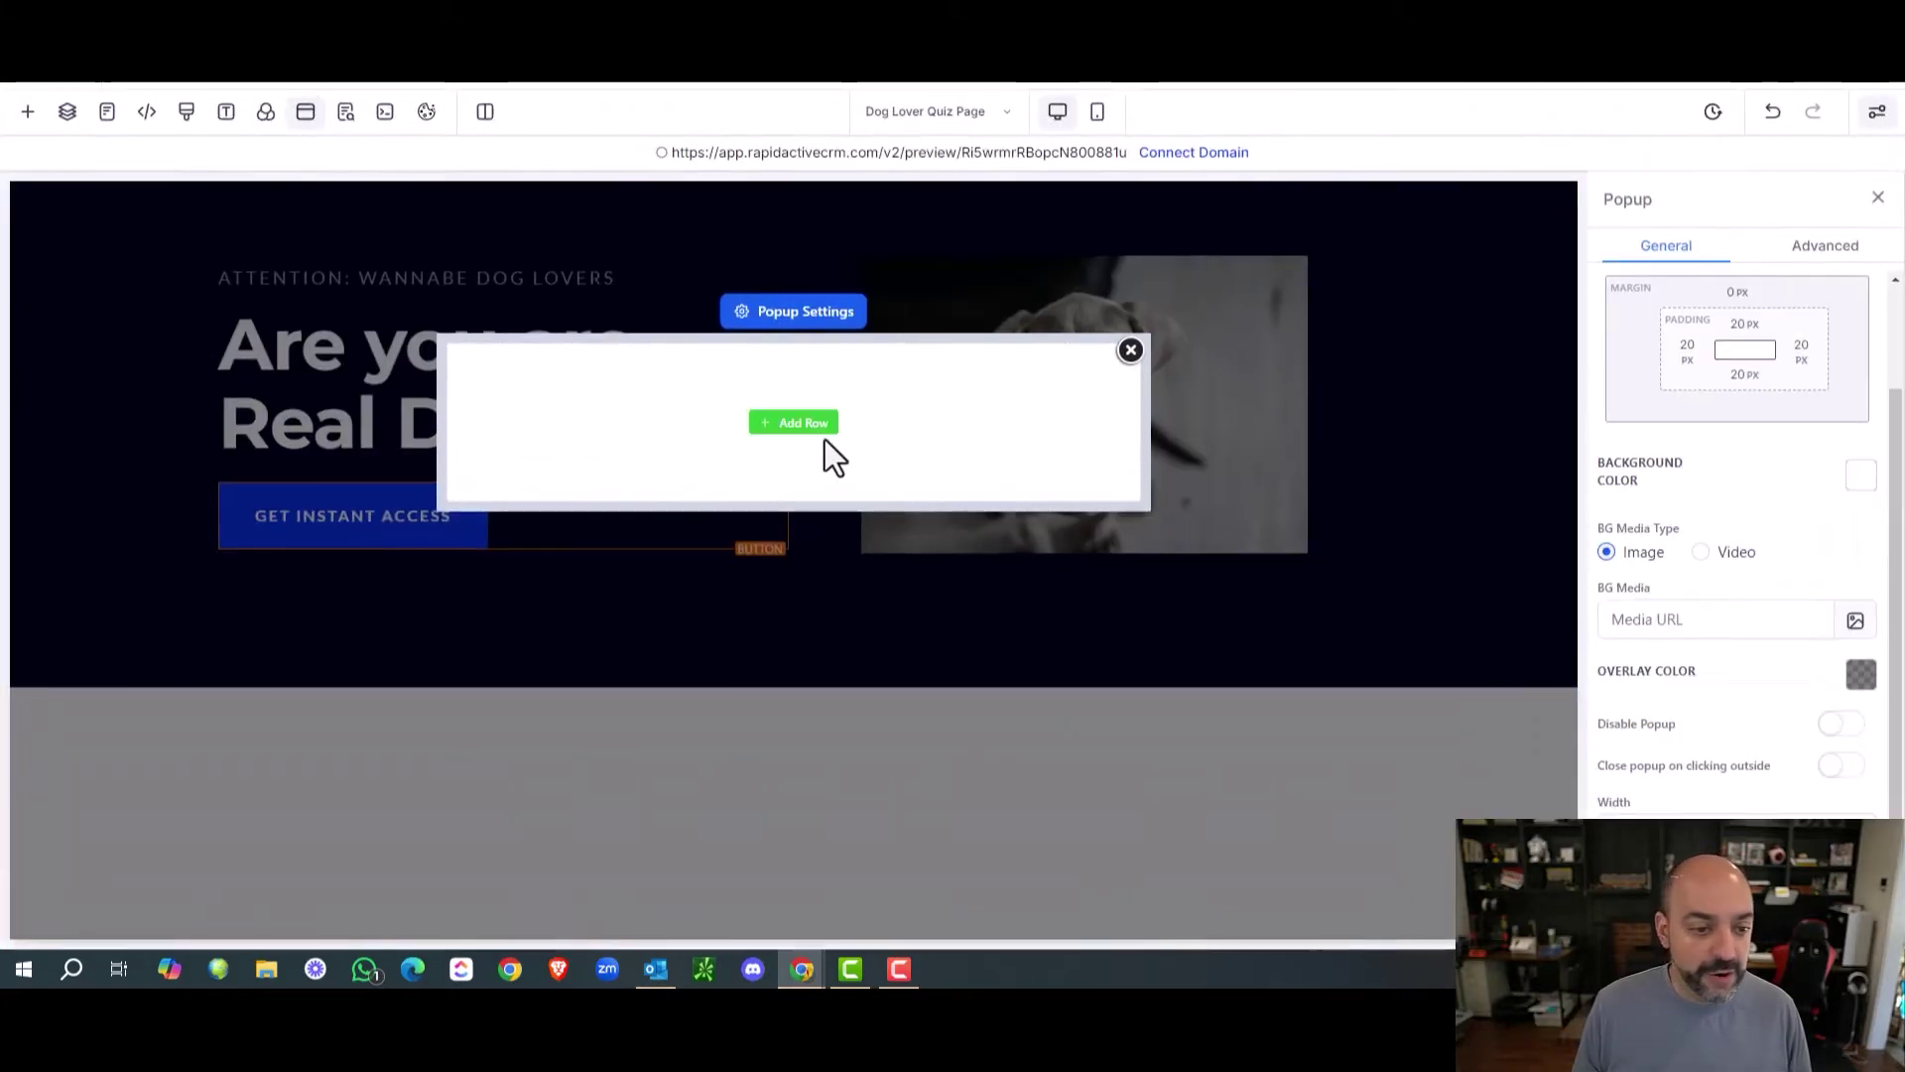
click(819, 431)
click(288, 316)
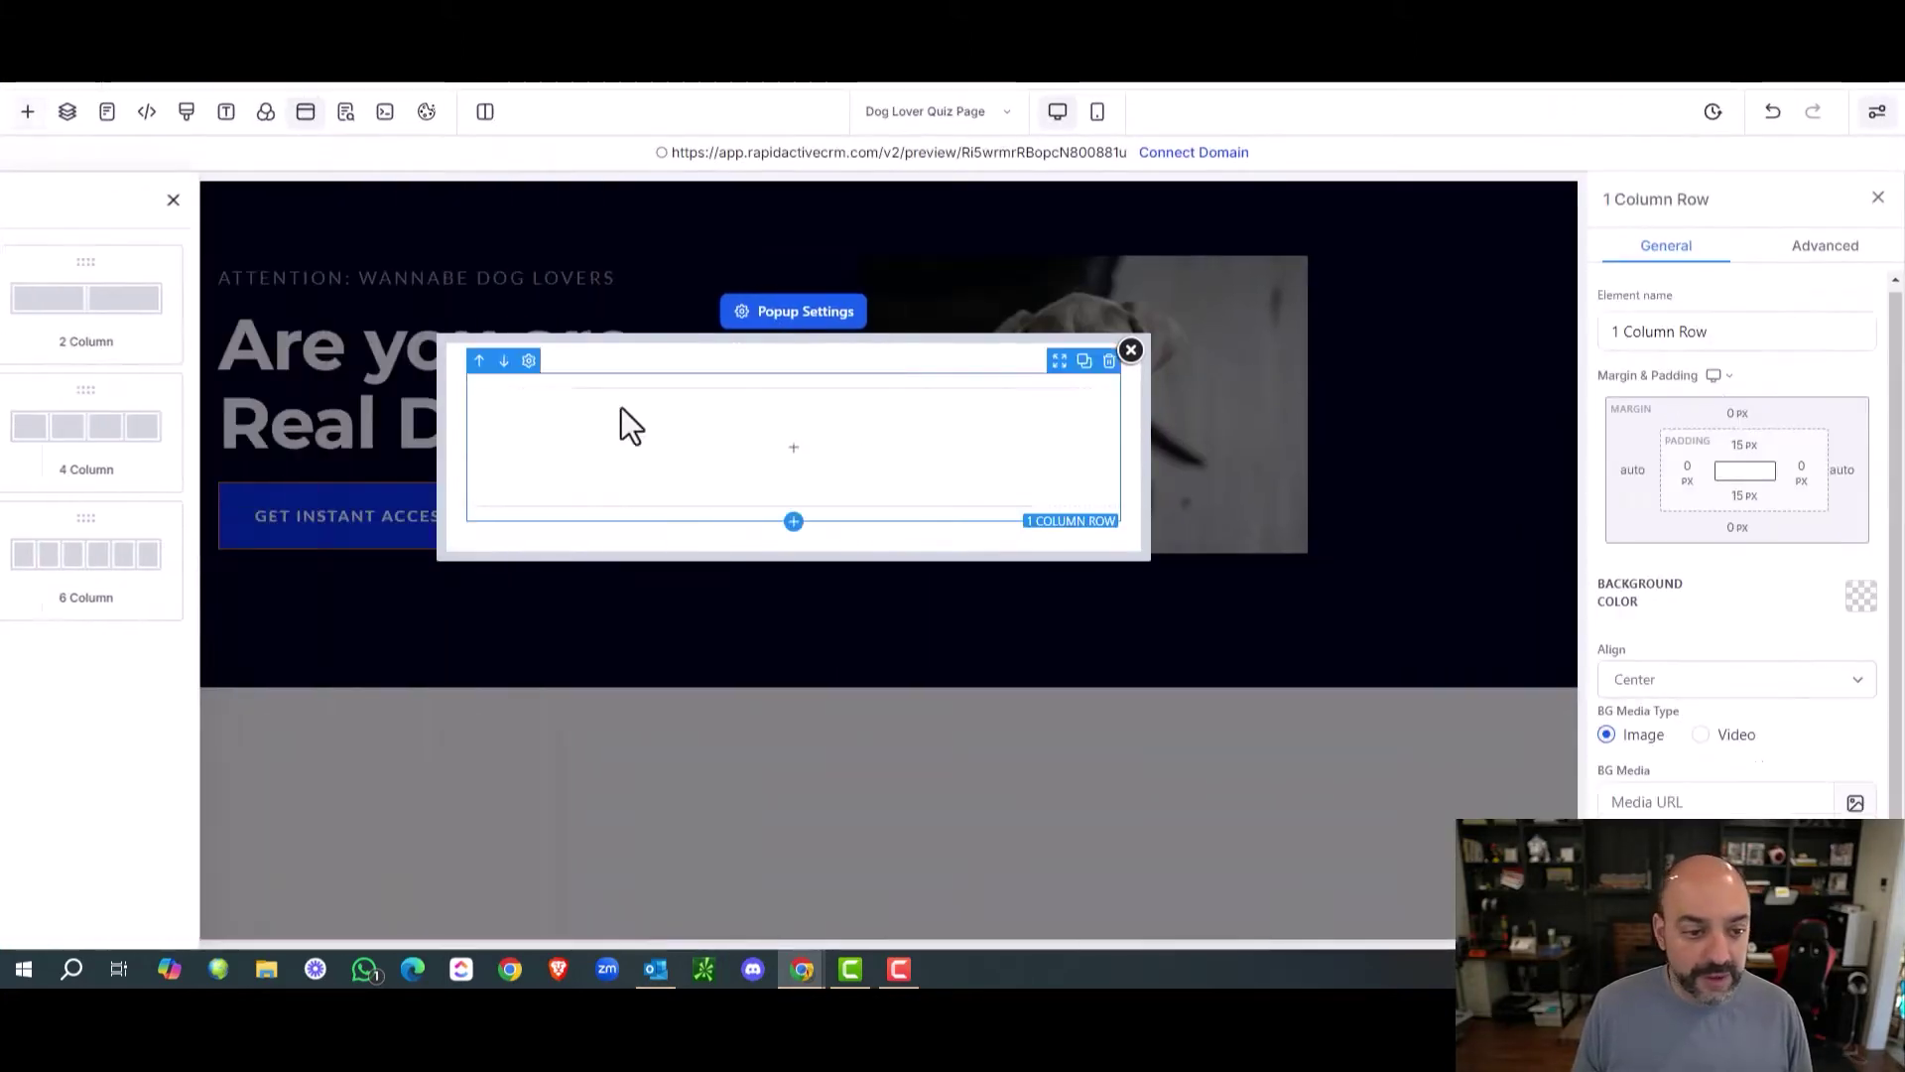
Add a sub-headline reading "Take The Quiz" to the popup's row.
click(816, 451)
click(408, 387)
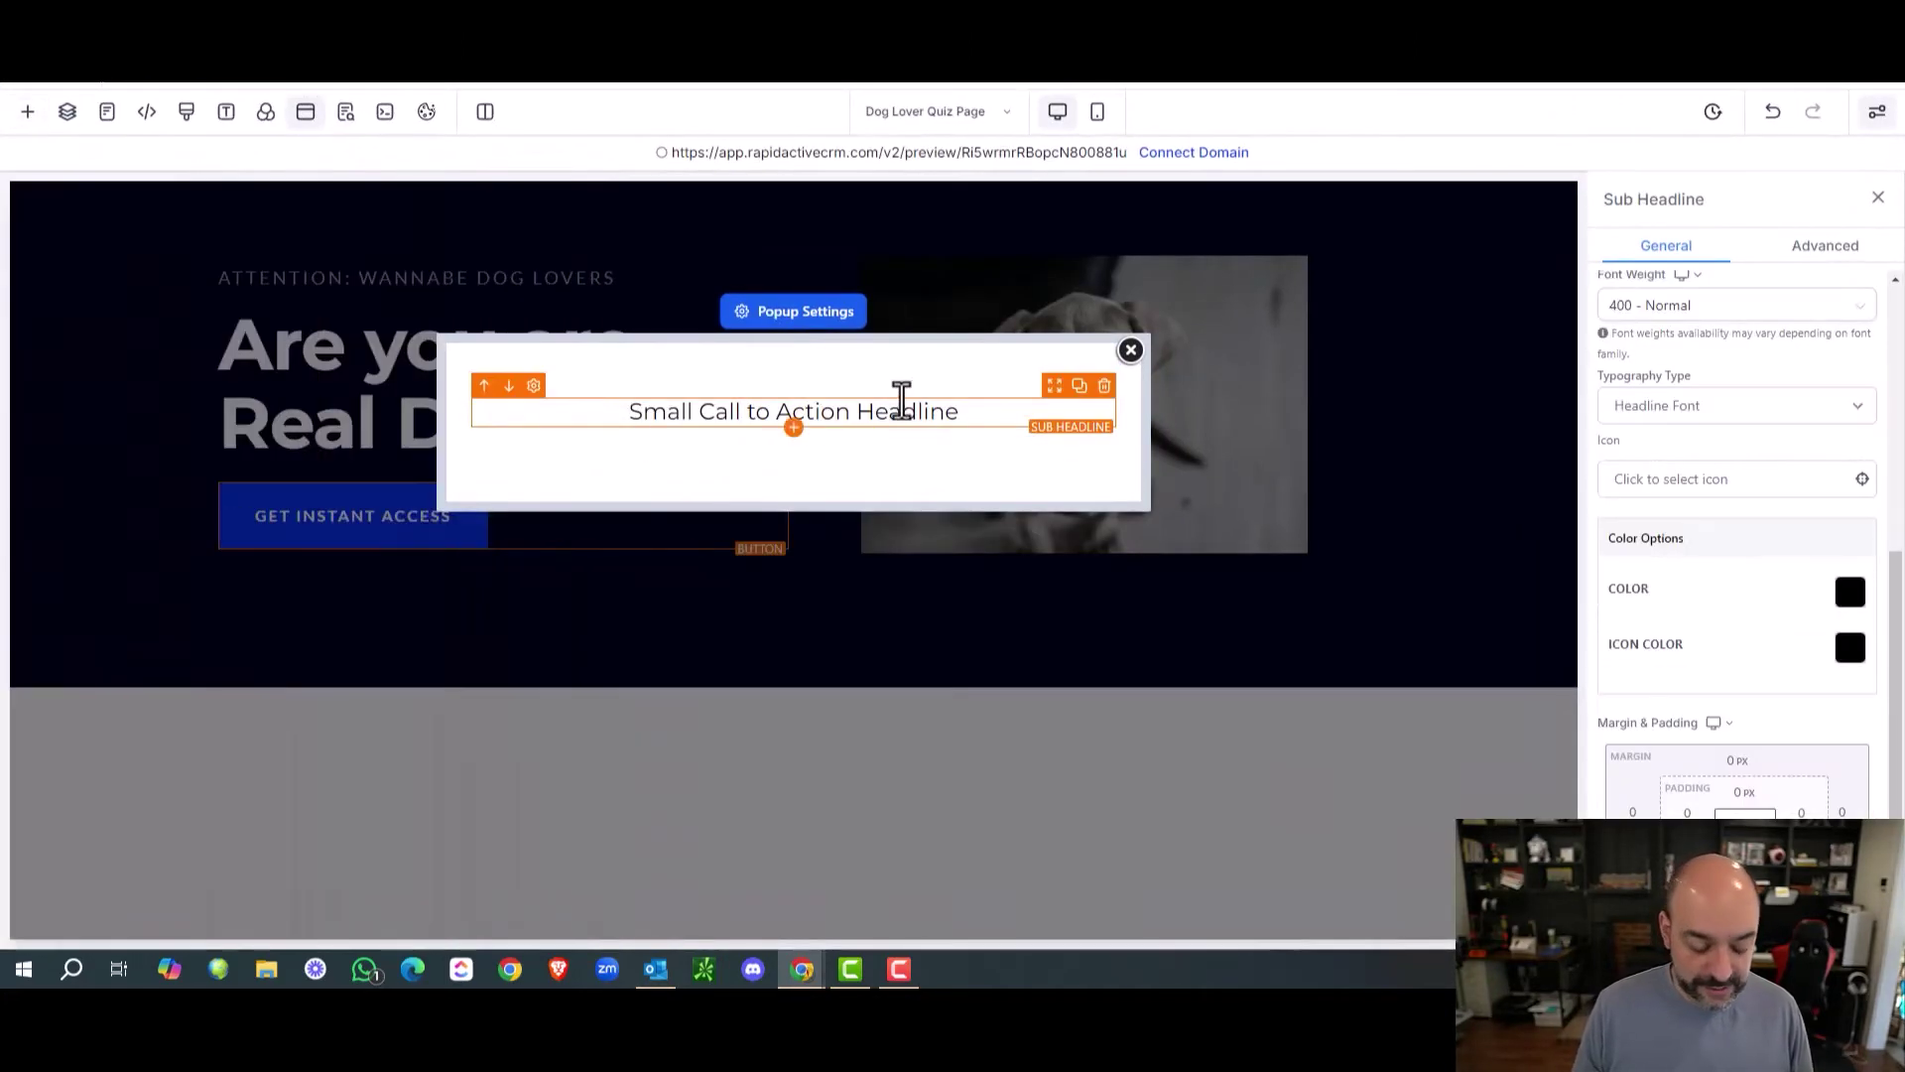
triple_click(901, 397)
text(Take The Quiz)
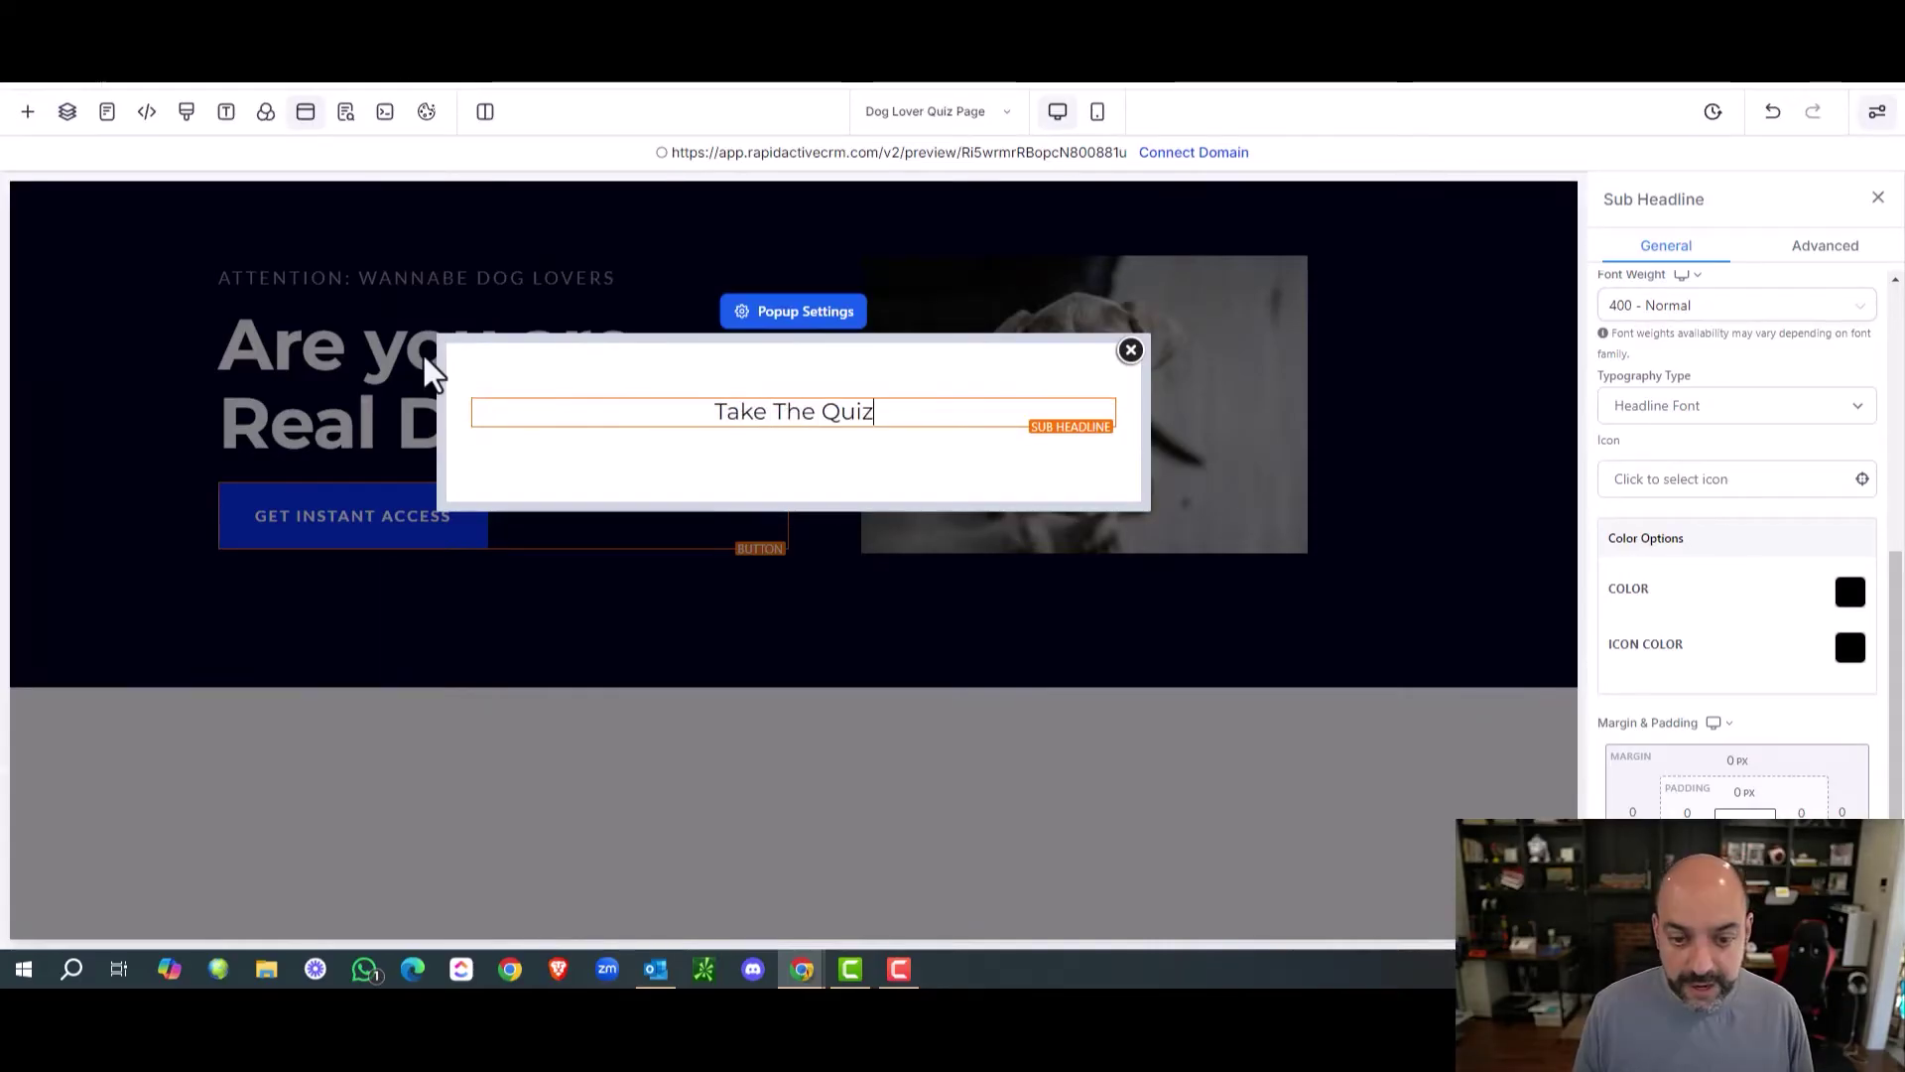
Place a Survey element below the popup's sub-headline and assign it the dq01. dog lover survey.
click(796, 418)
click(797, 418)
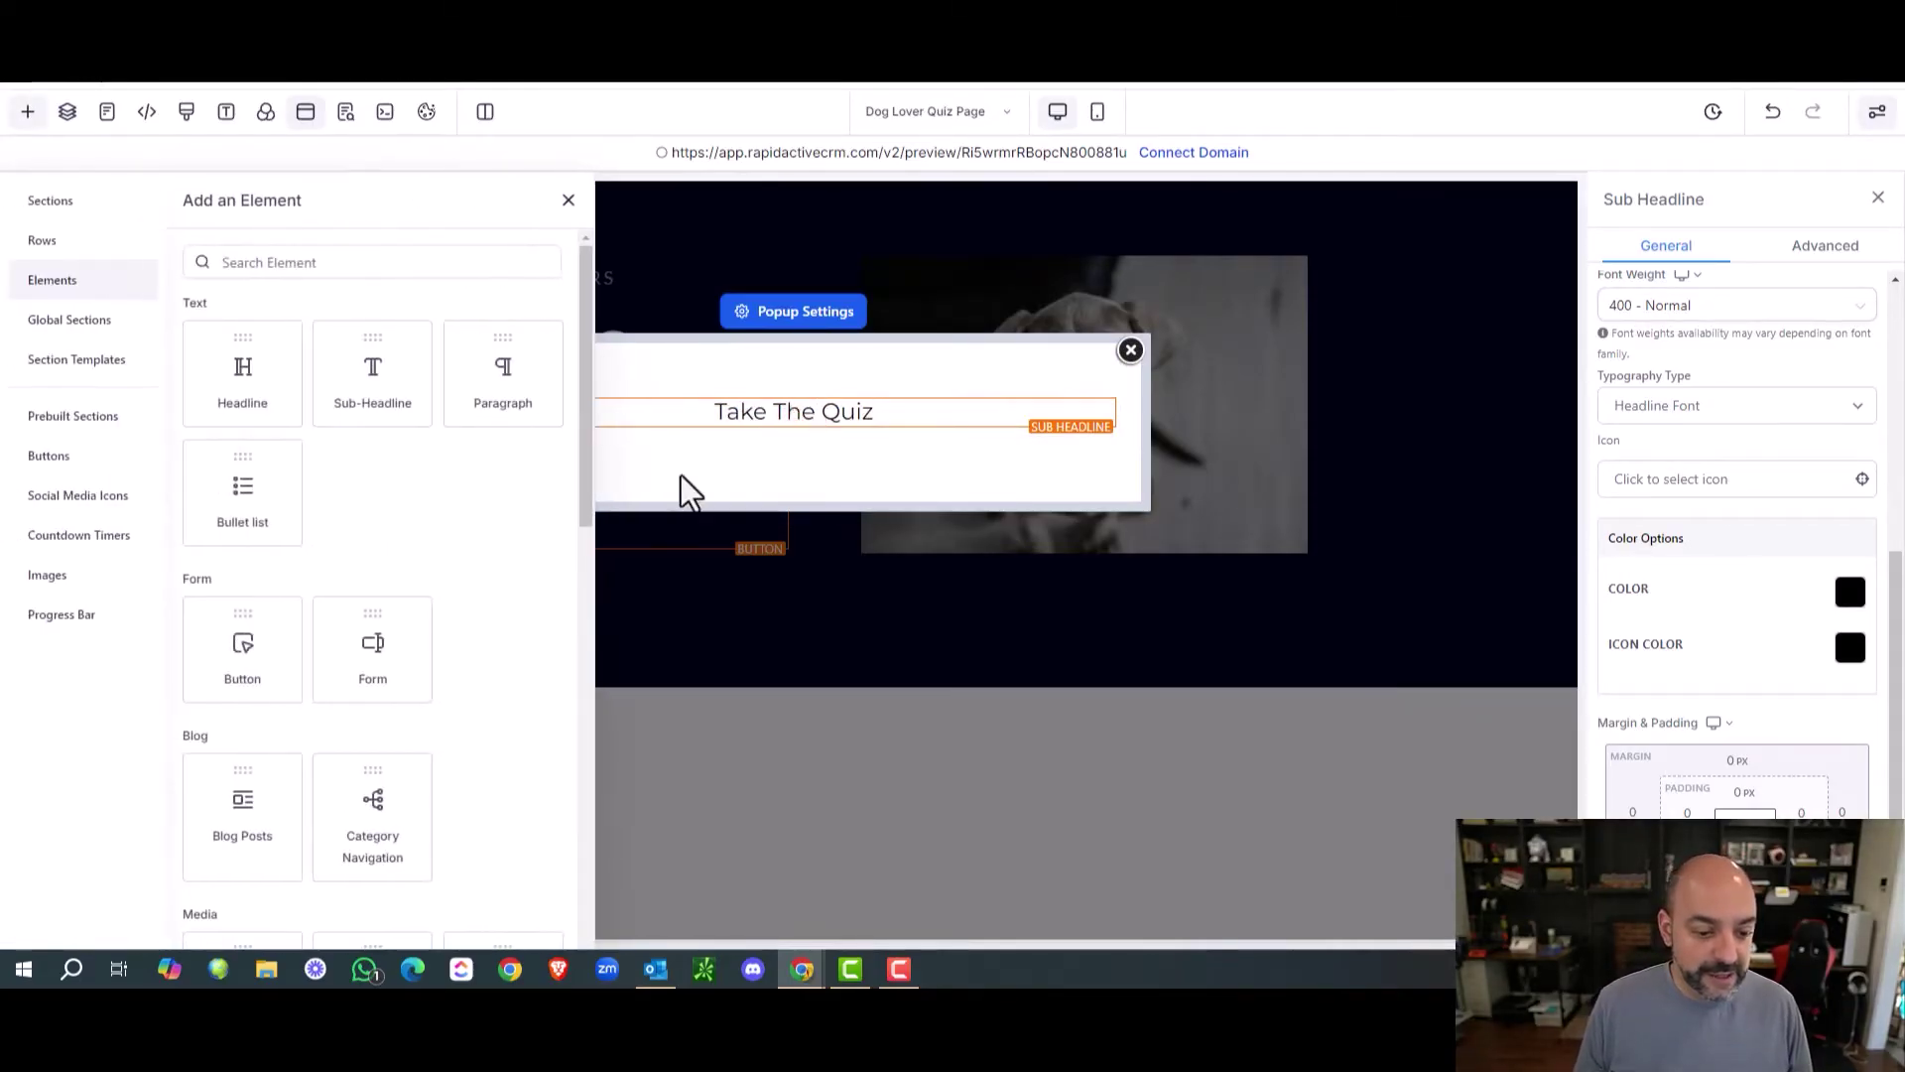
scroll(395, 565, down, 6)
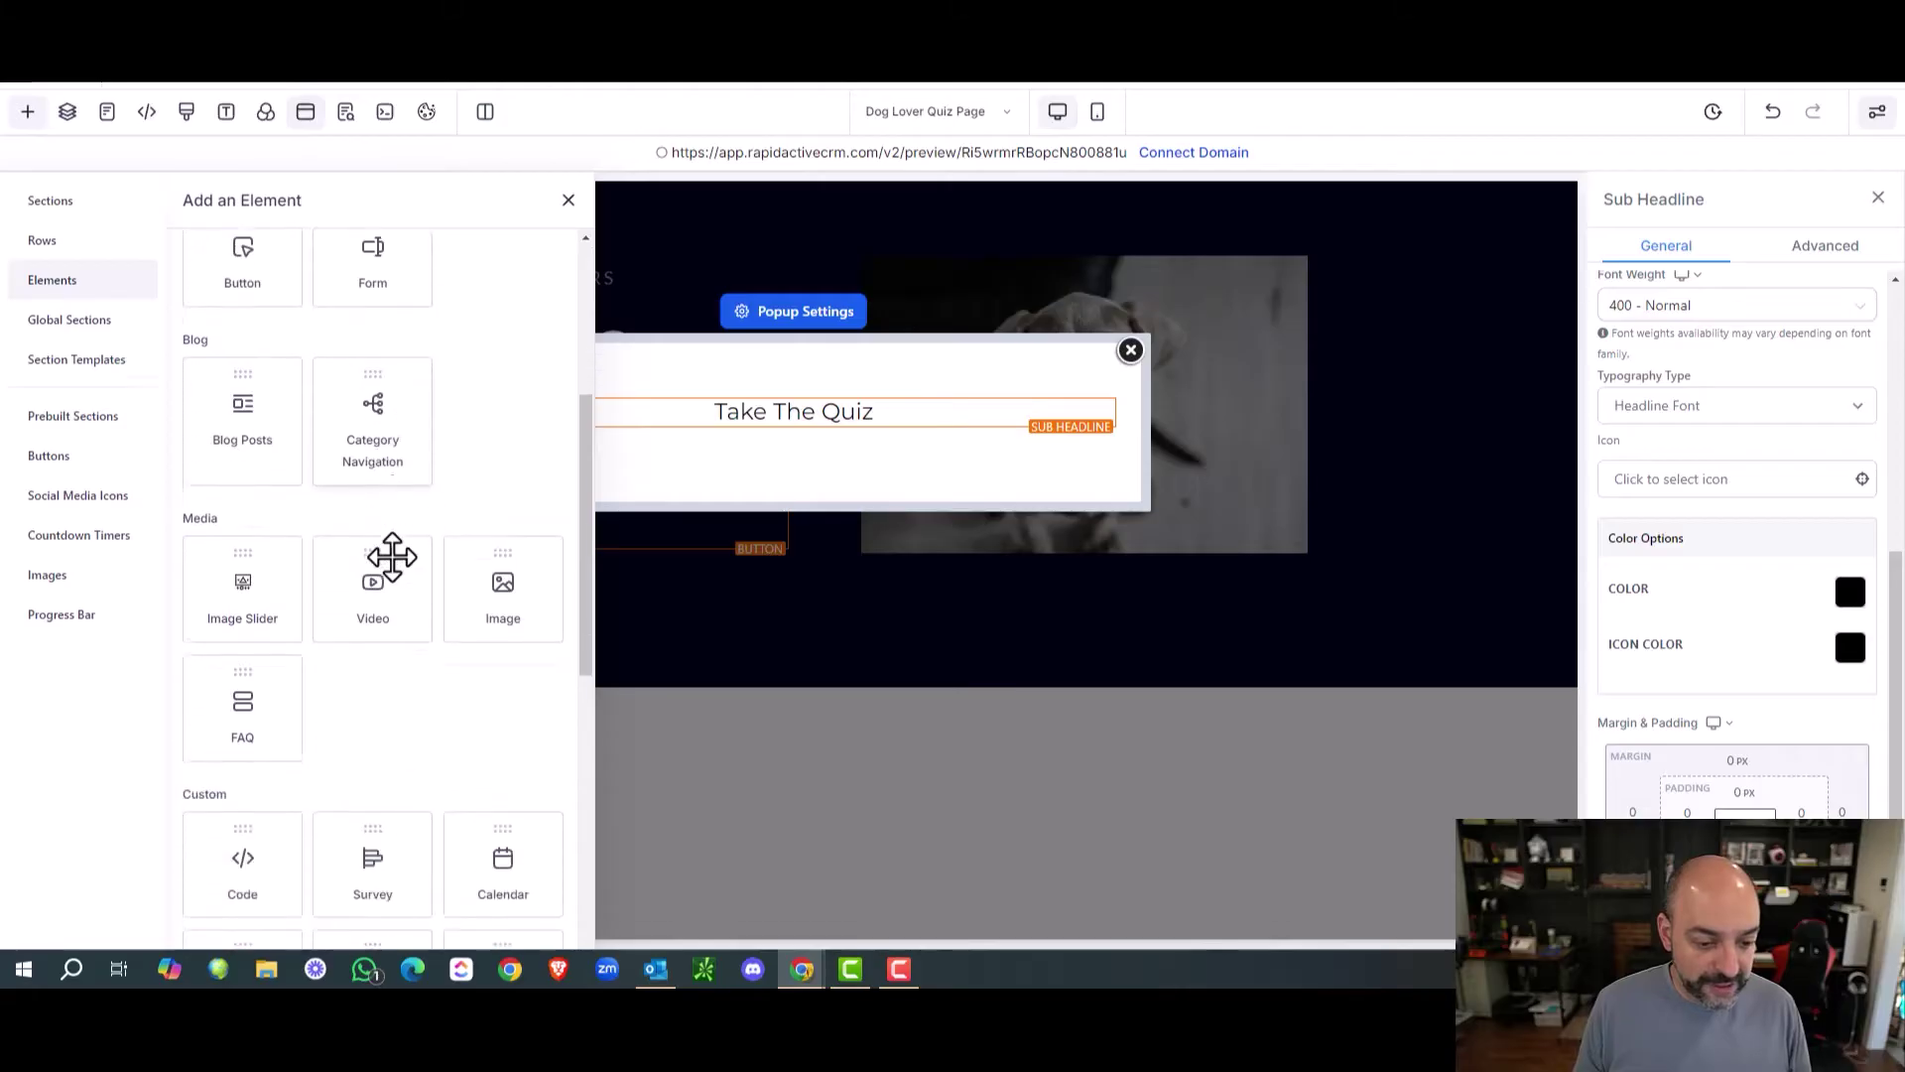
scroll(394, 565, down, 2)
drag(374, 477, 808, 447)
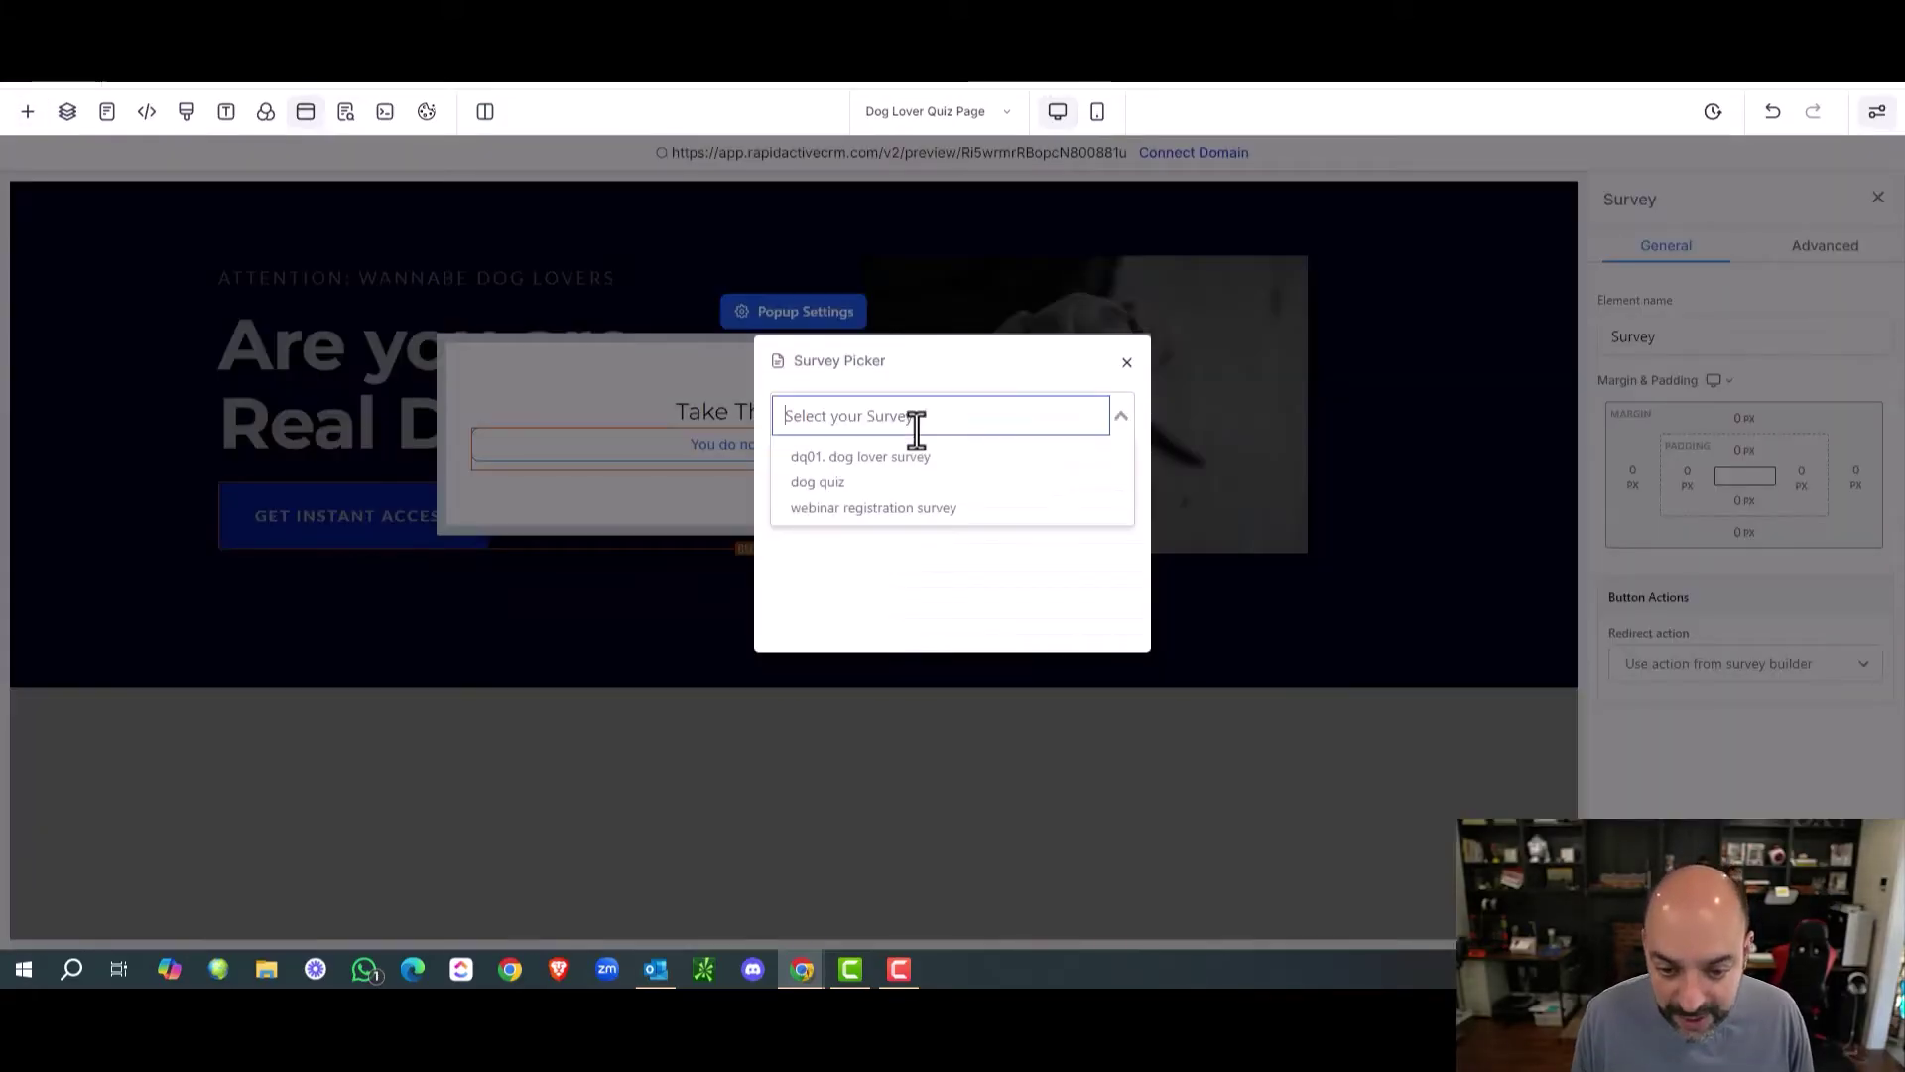
click(901, 458)
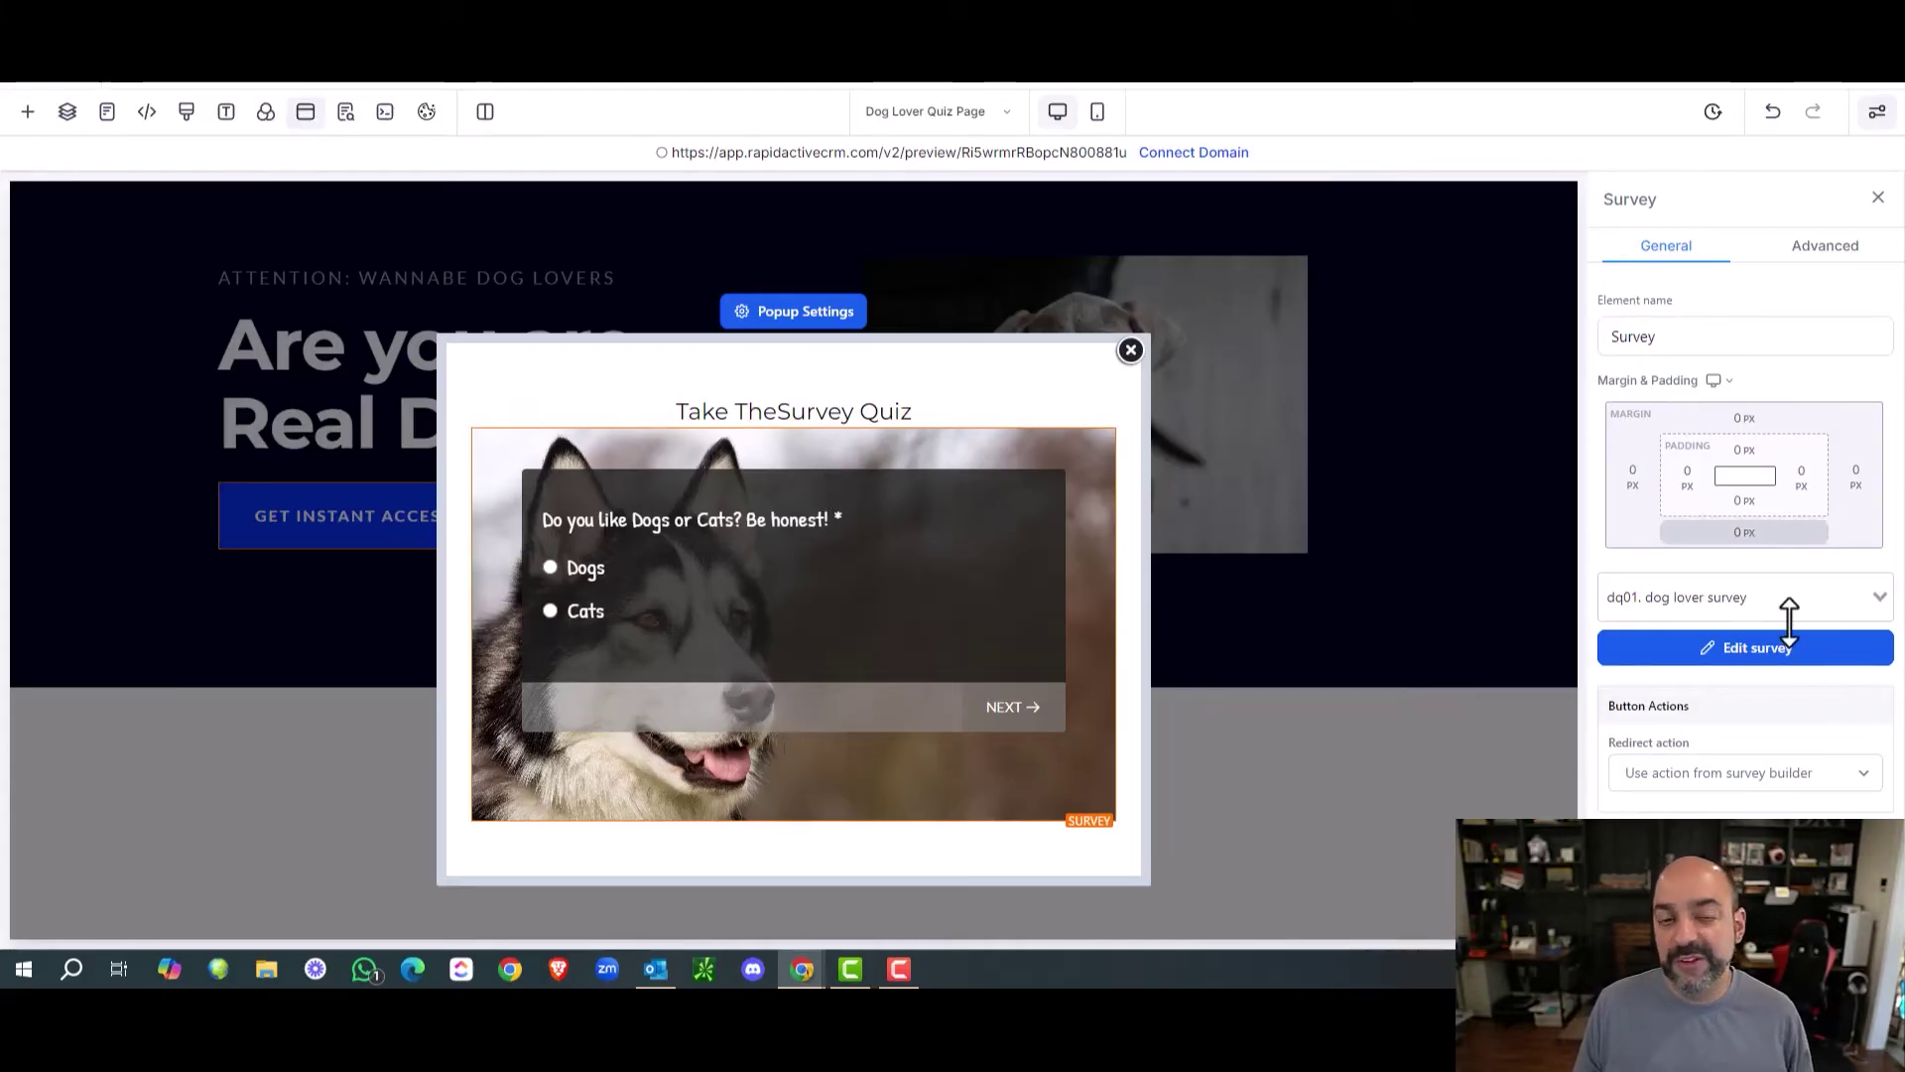
Check the survey element's redirect action options and close the page's SEO meta data without editing it.
click(1796, 781)
click(1707, 840)
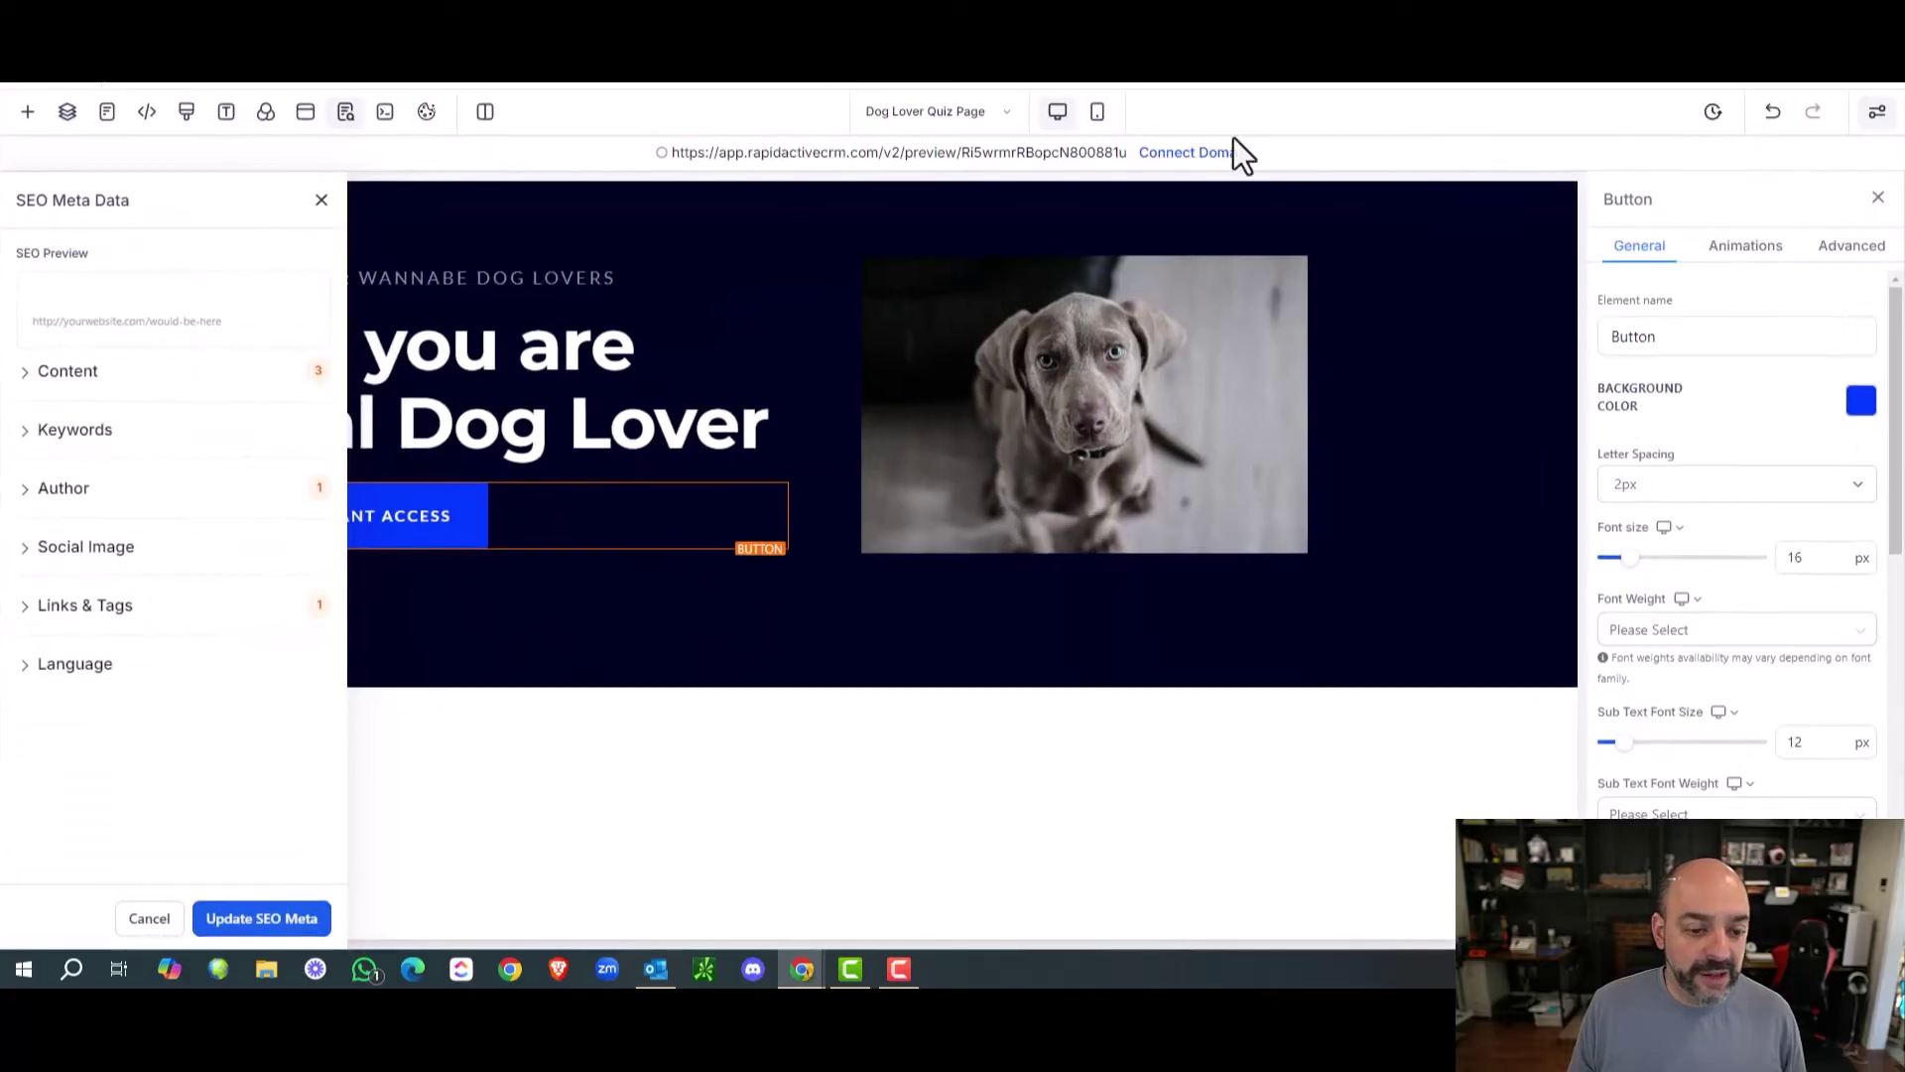
click(321, 199)
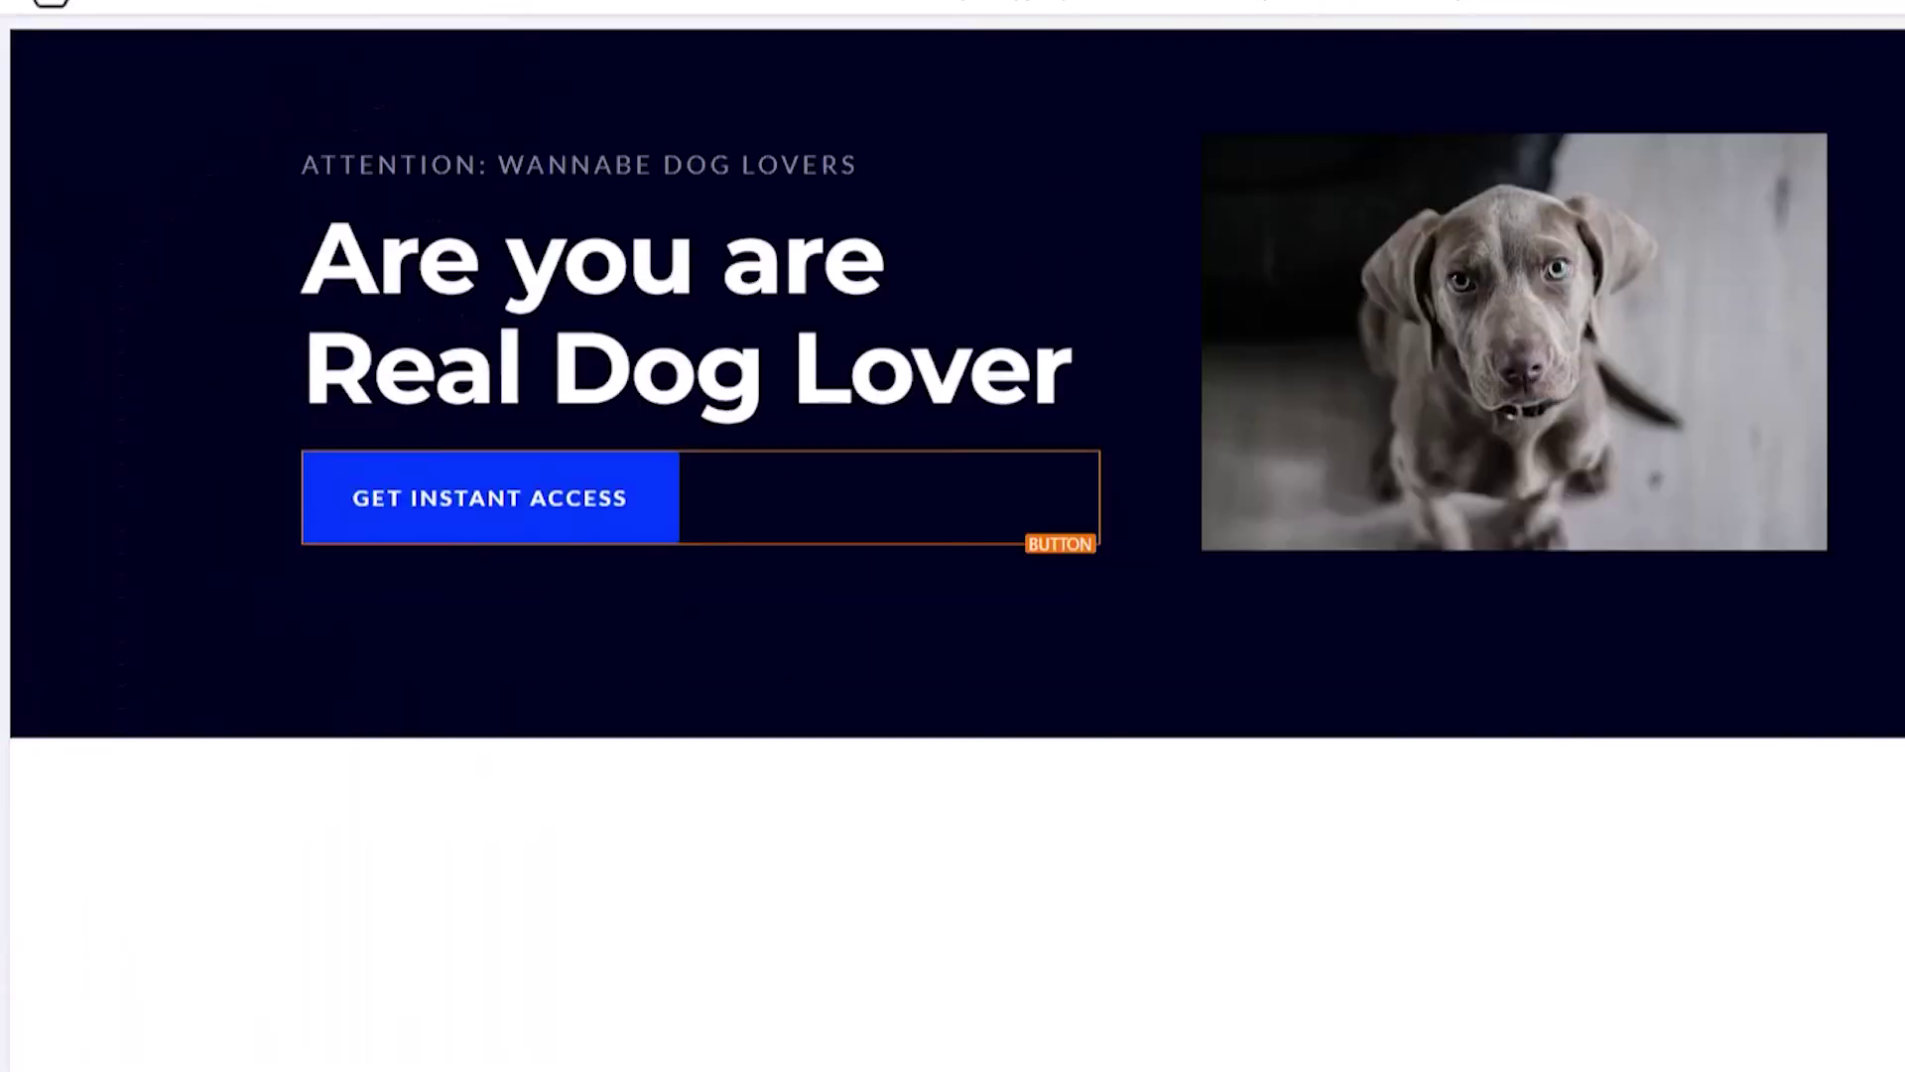
Add the light prebuilt About section with the woman's photo beneath the dog lover hero section.
click(49, 2)
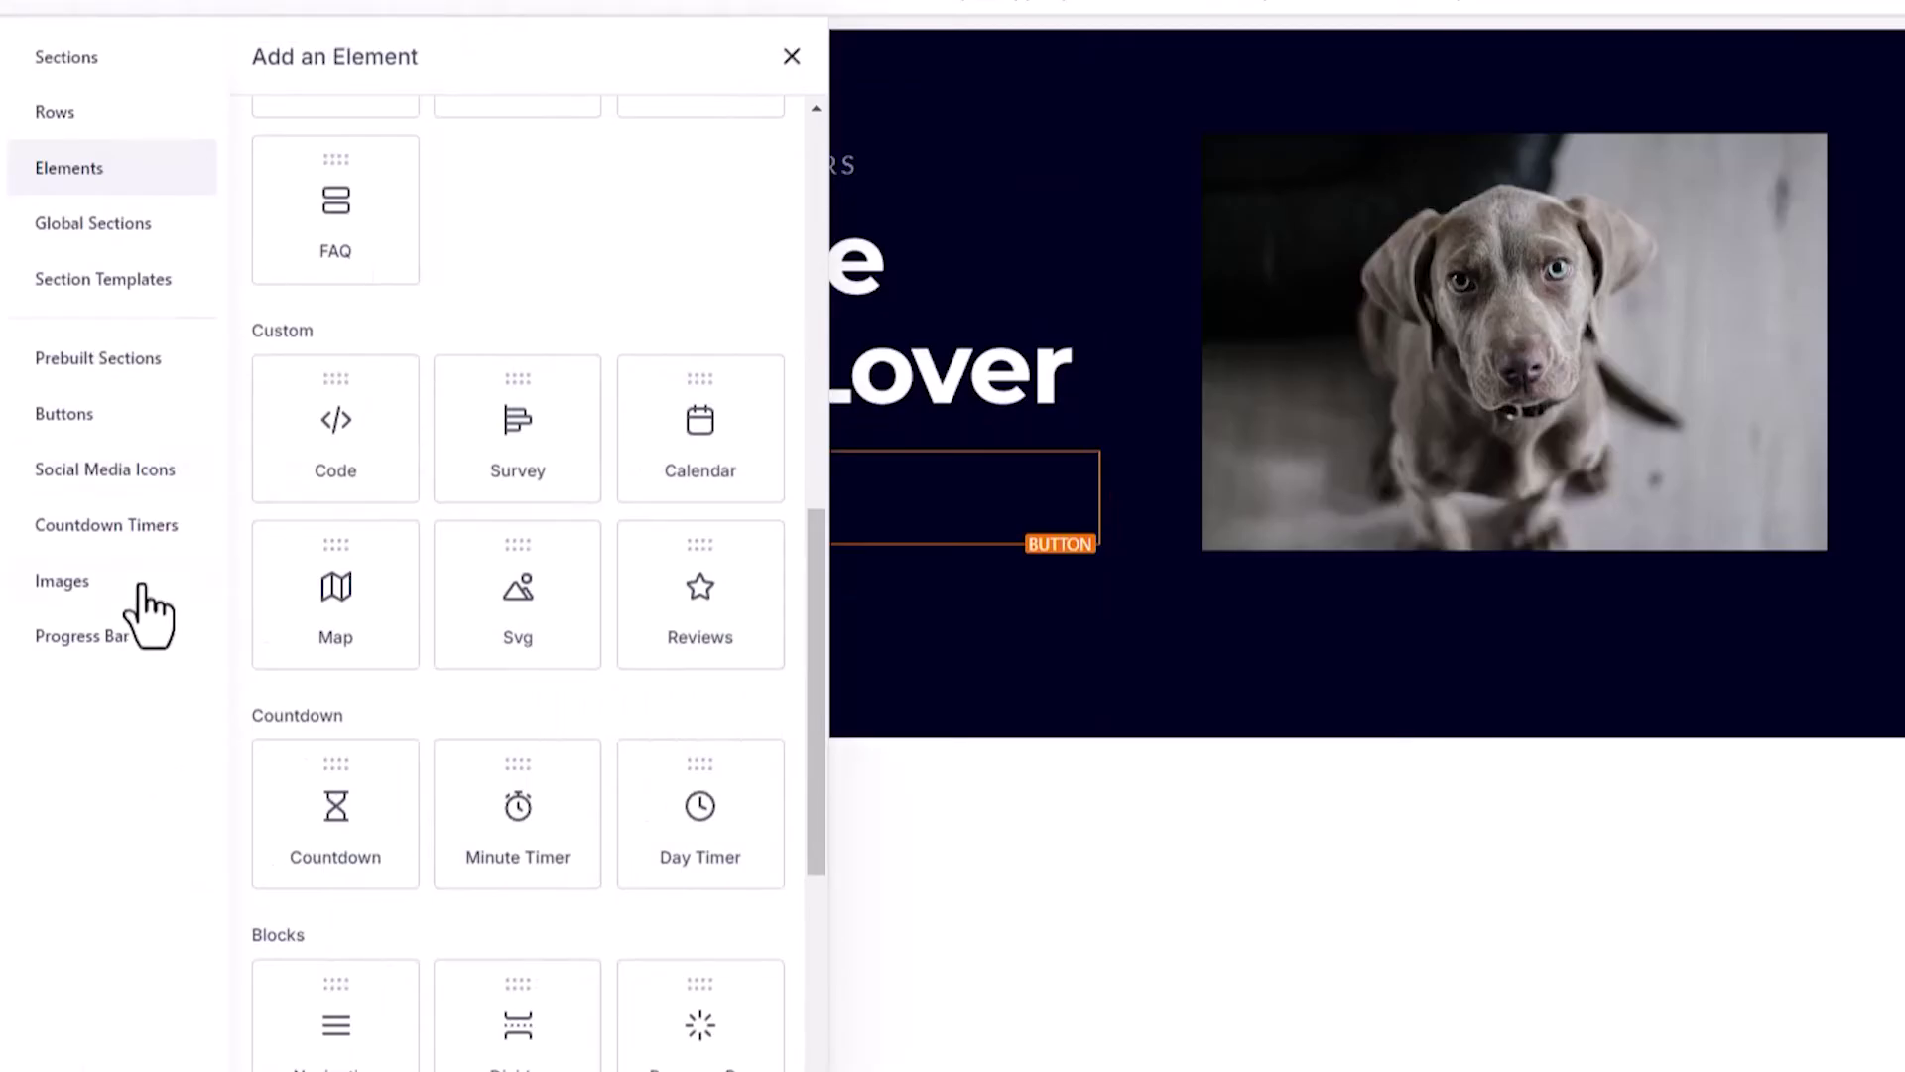
click(114, 359)
click(335, 119)
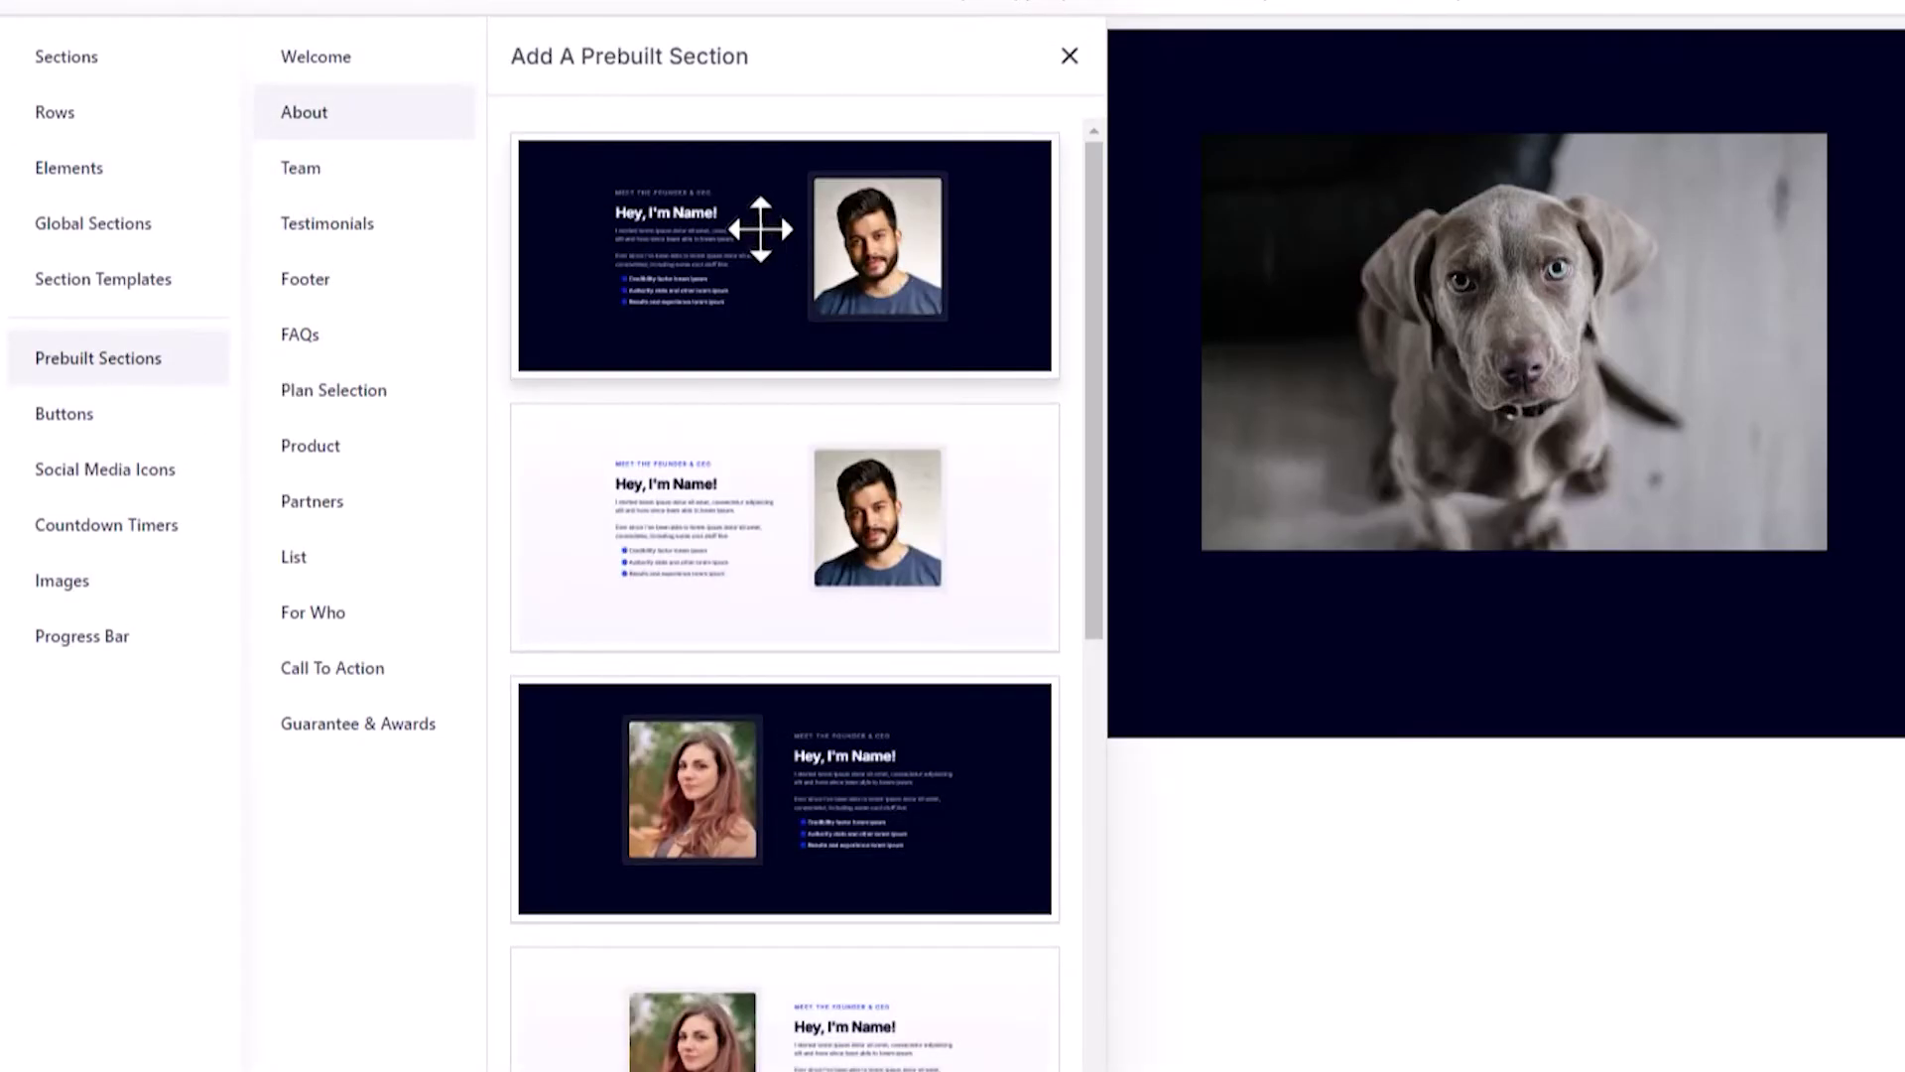
scroll(731, 629, down, 3)
drag(773, 556, 1587, 880)
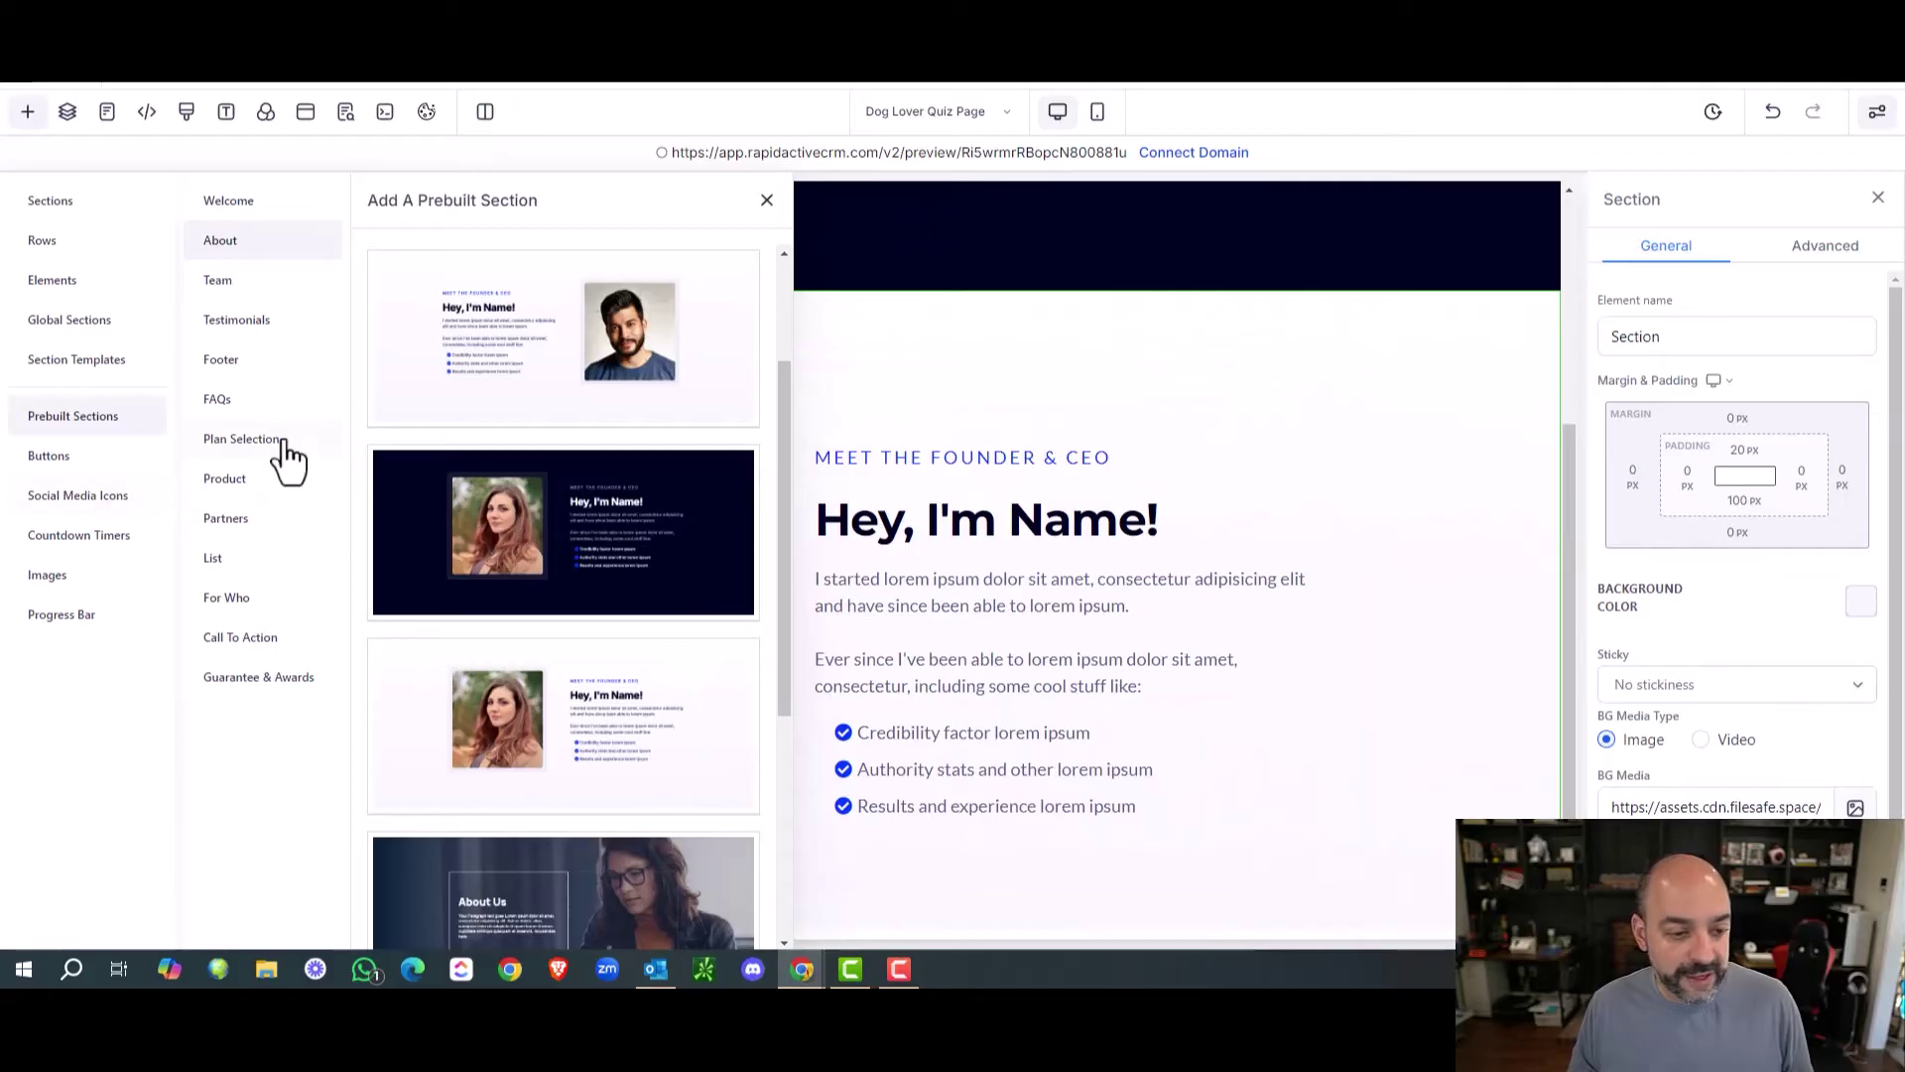
Add the dark prebuilt copyright footer below the About section and review the whole quiz page.
click(236, 367)
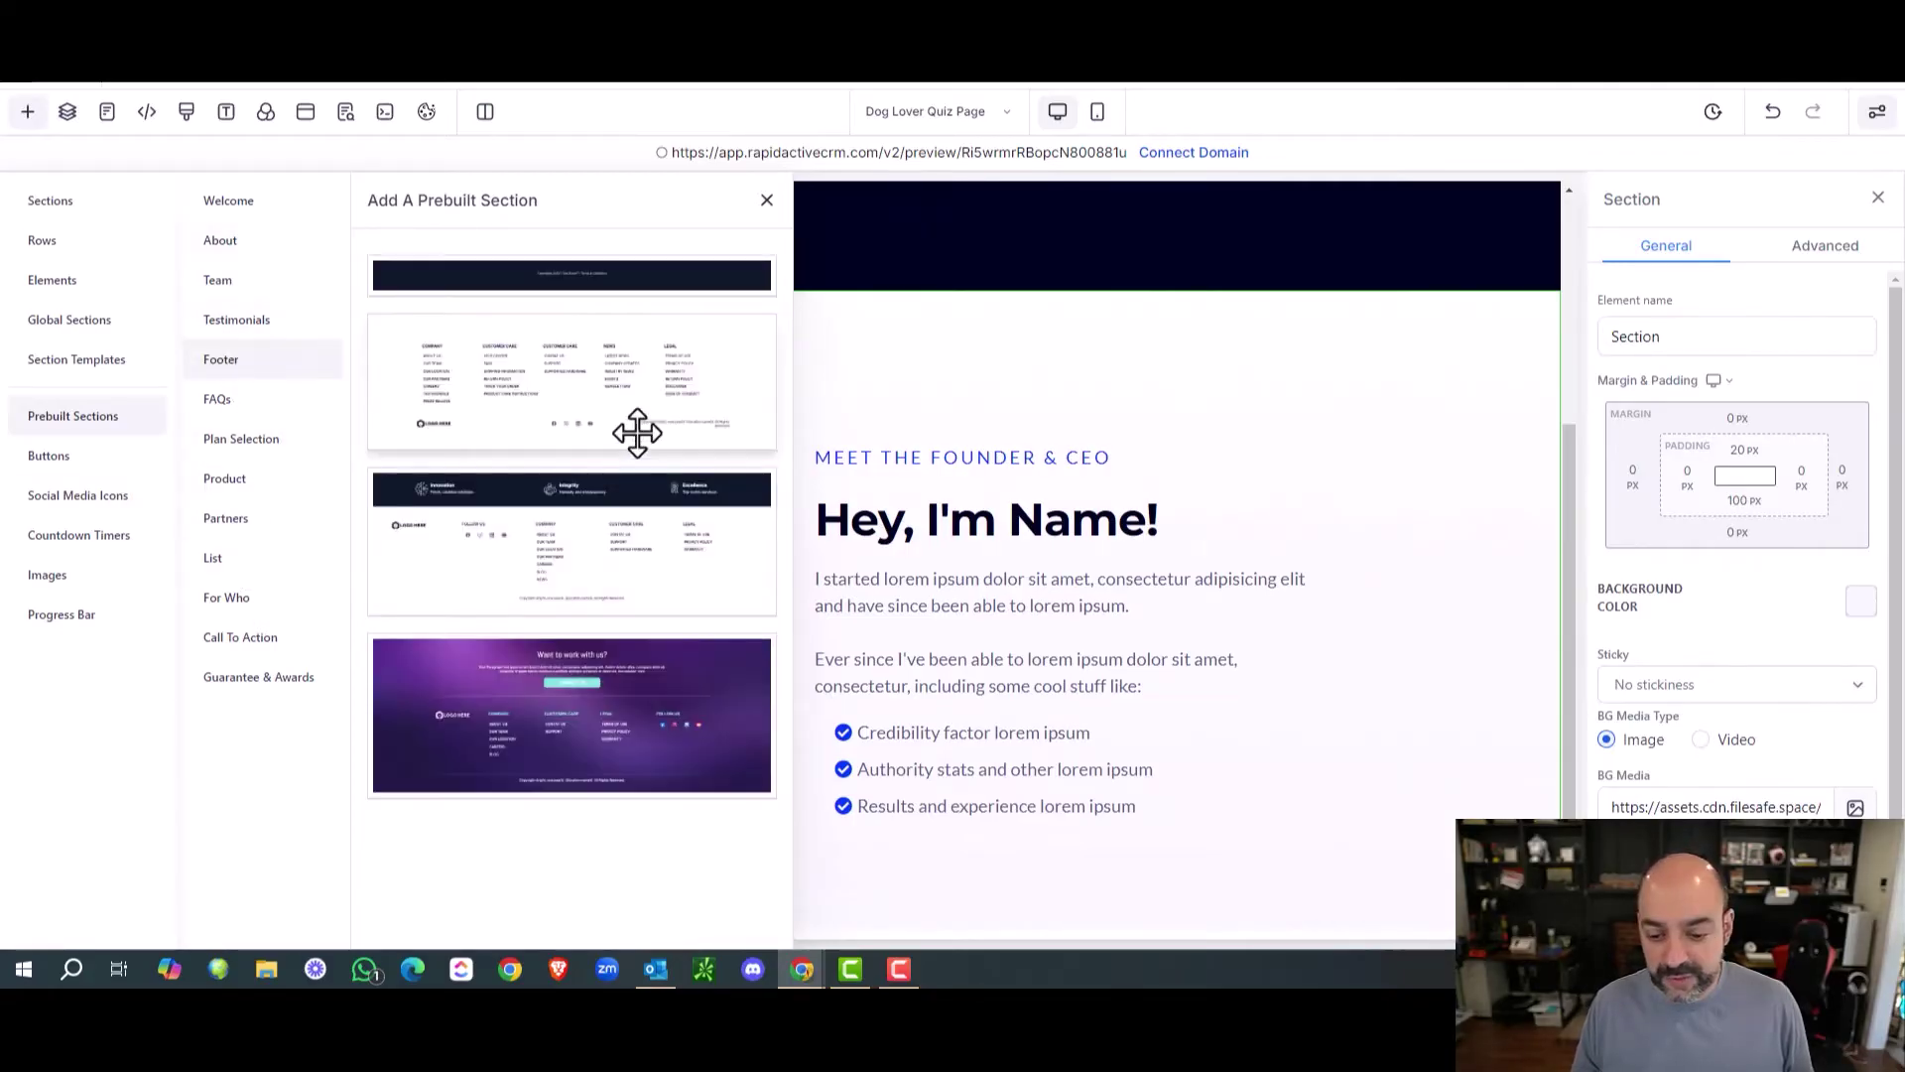
drag(586, 277, 1195, 706)
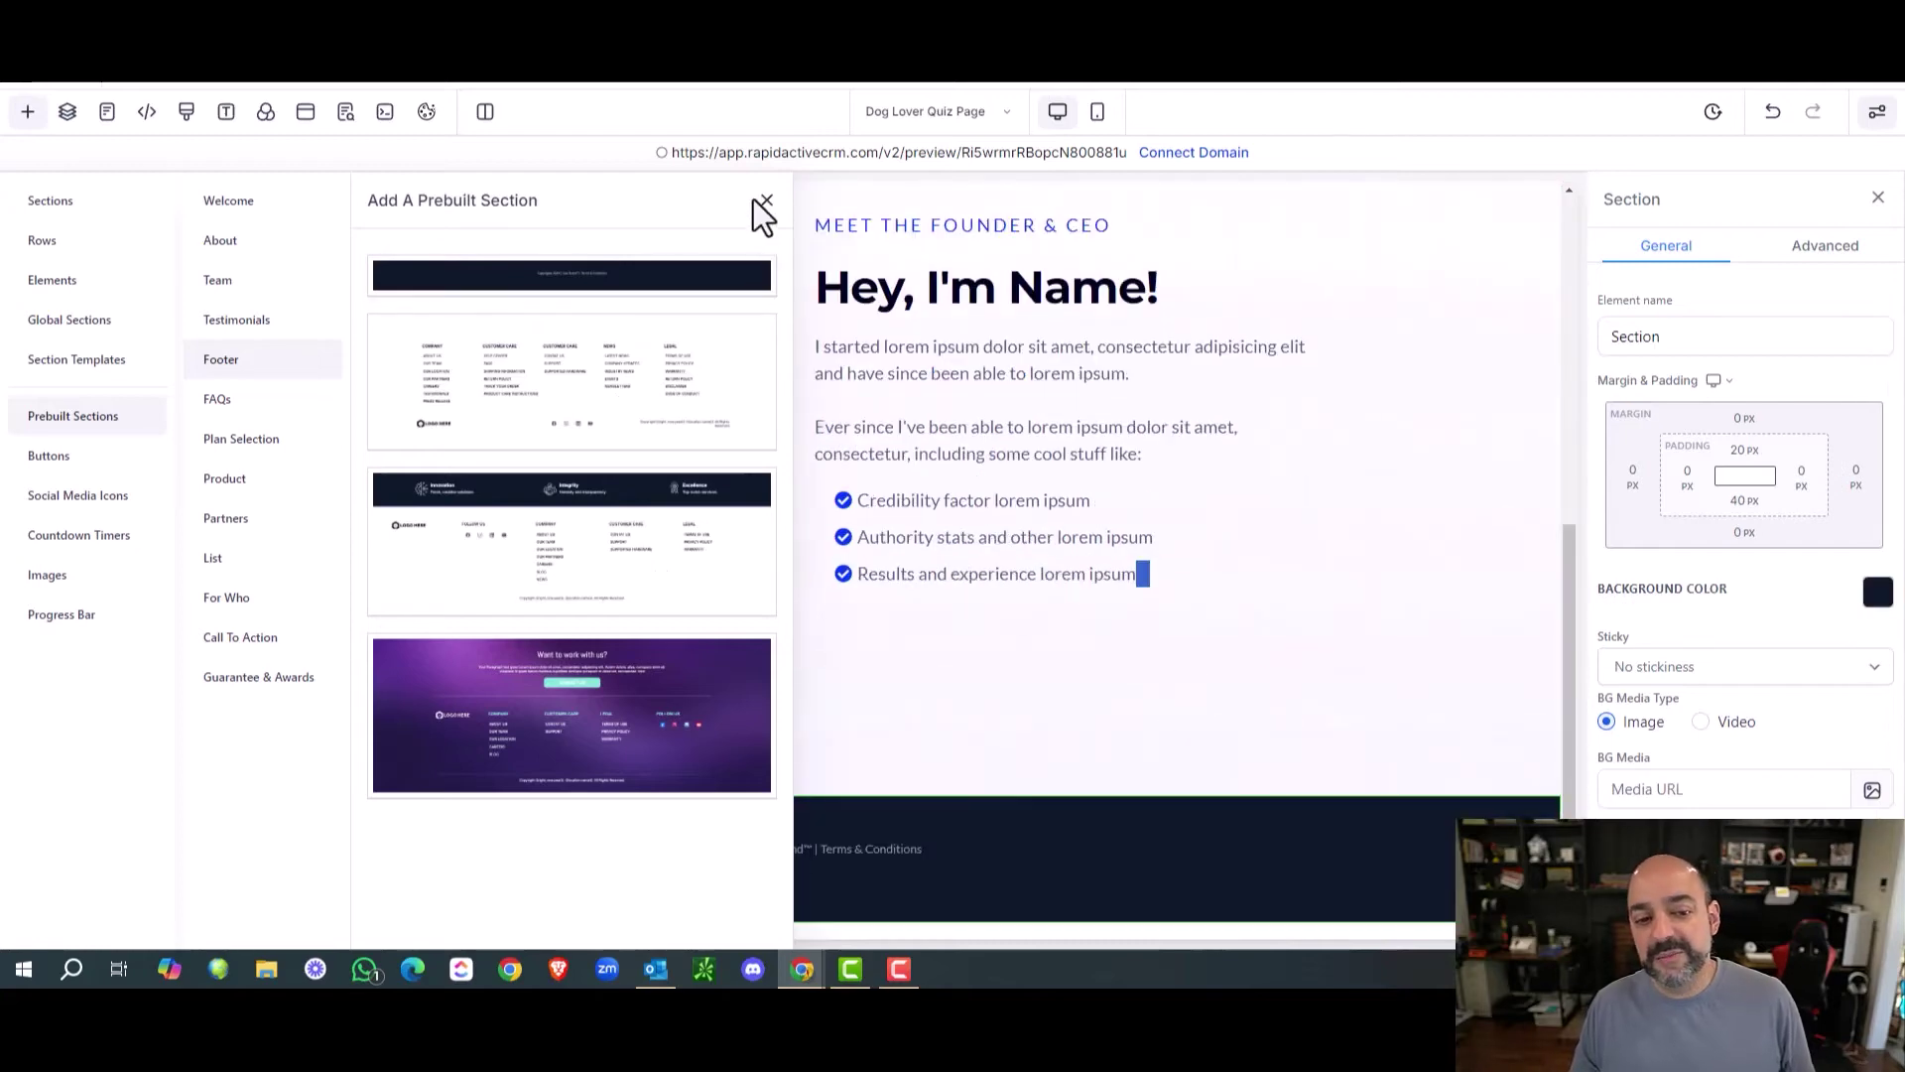
click(765, 202)
scroll(516, 695, up, 6)
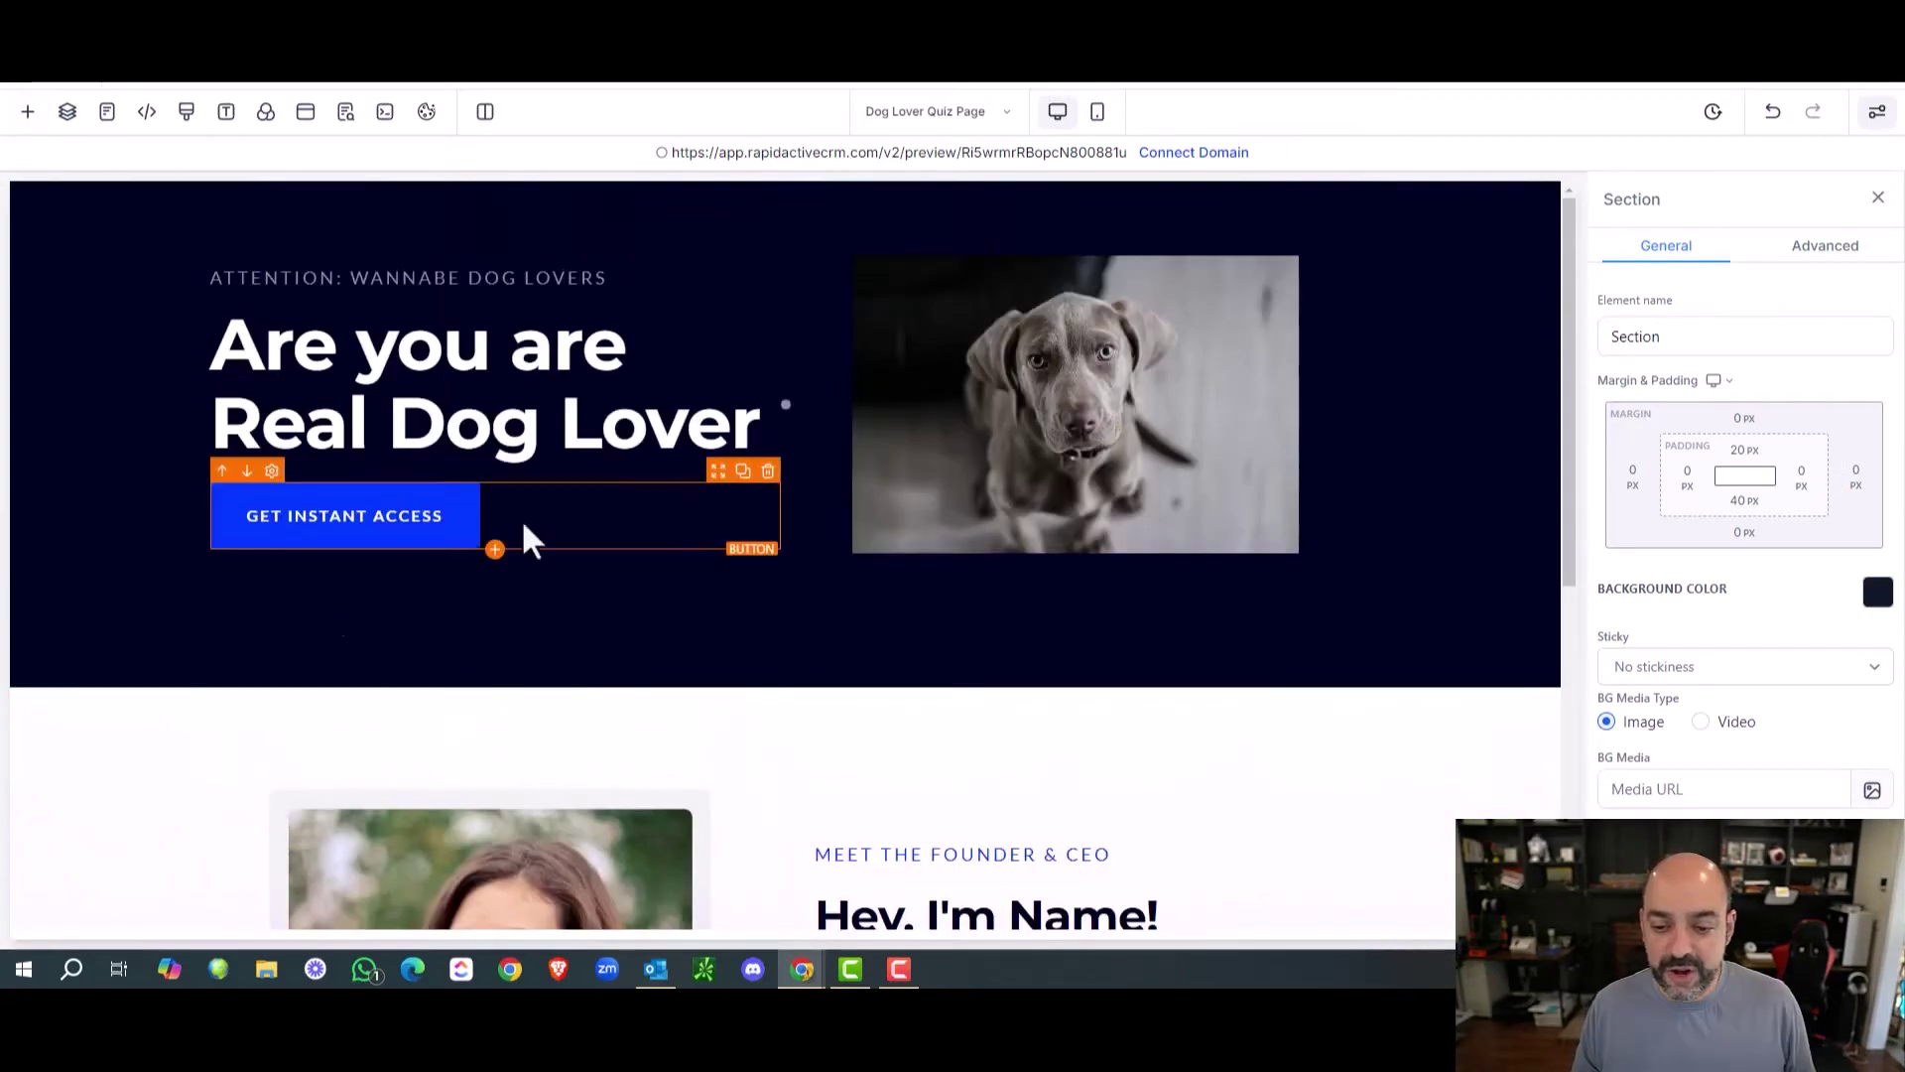
scroll(506, 615, down, 6)
scroll(794, 596, up, 6)
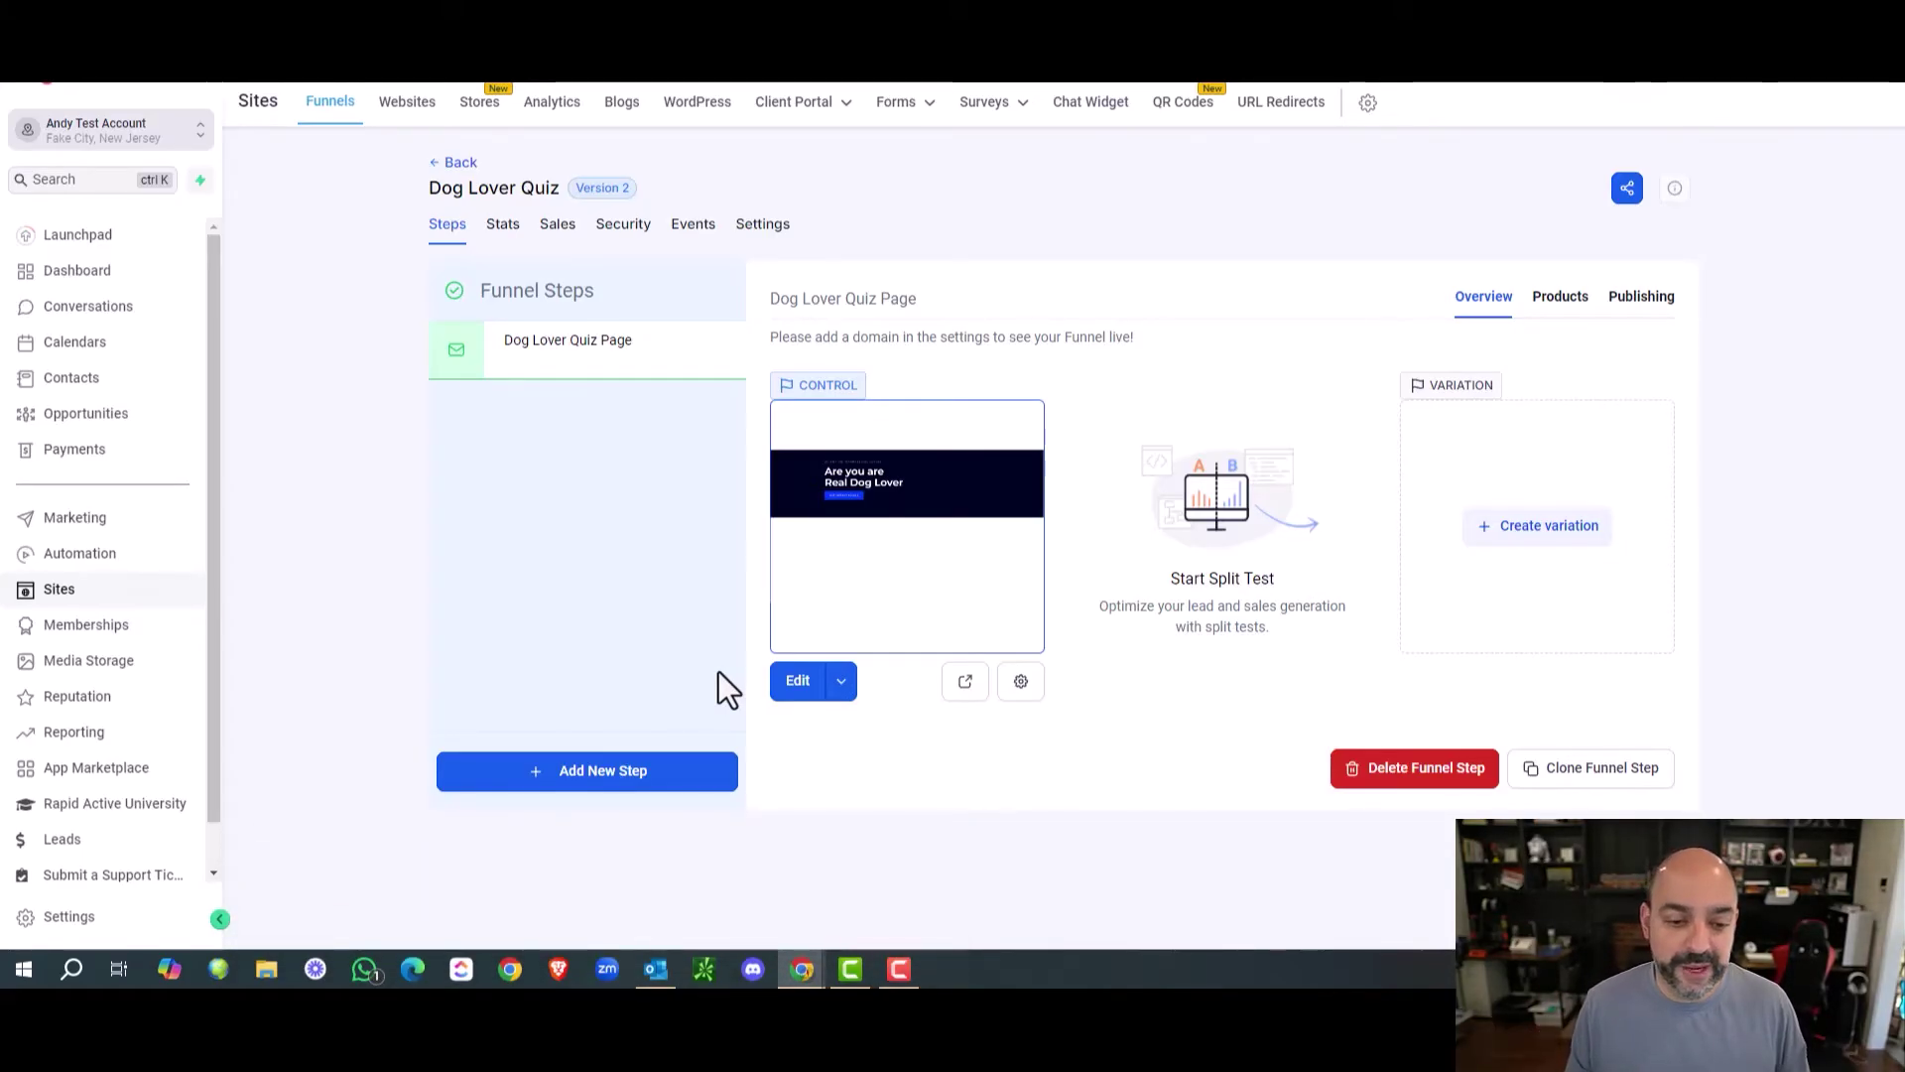
Add a new funnel step named Dog Lover Thank you Page with the path /dqty.
click(657, 772)
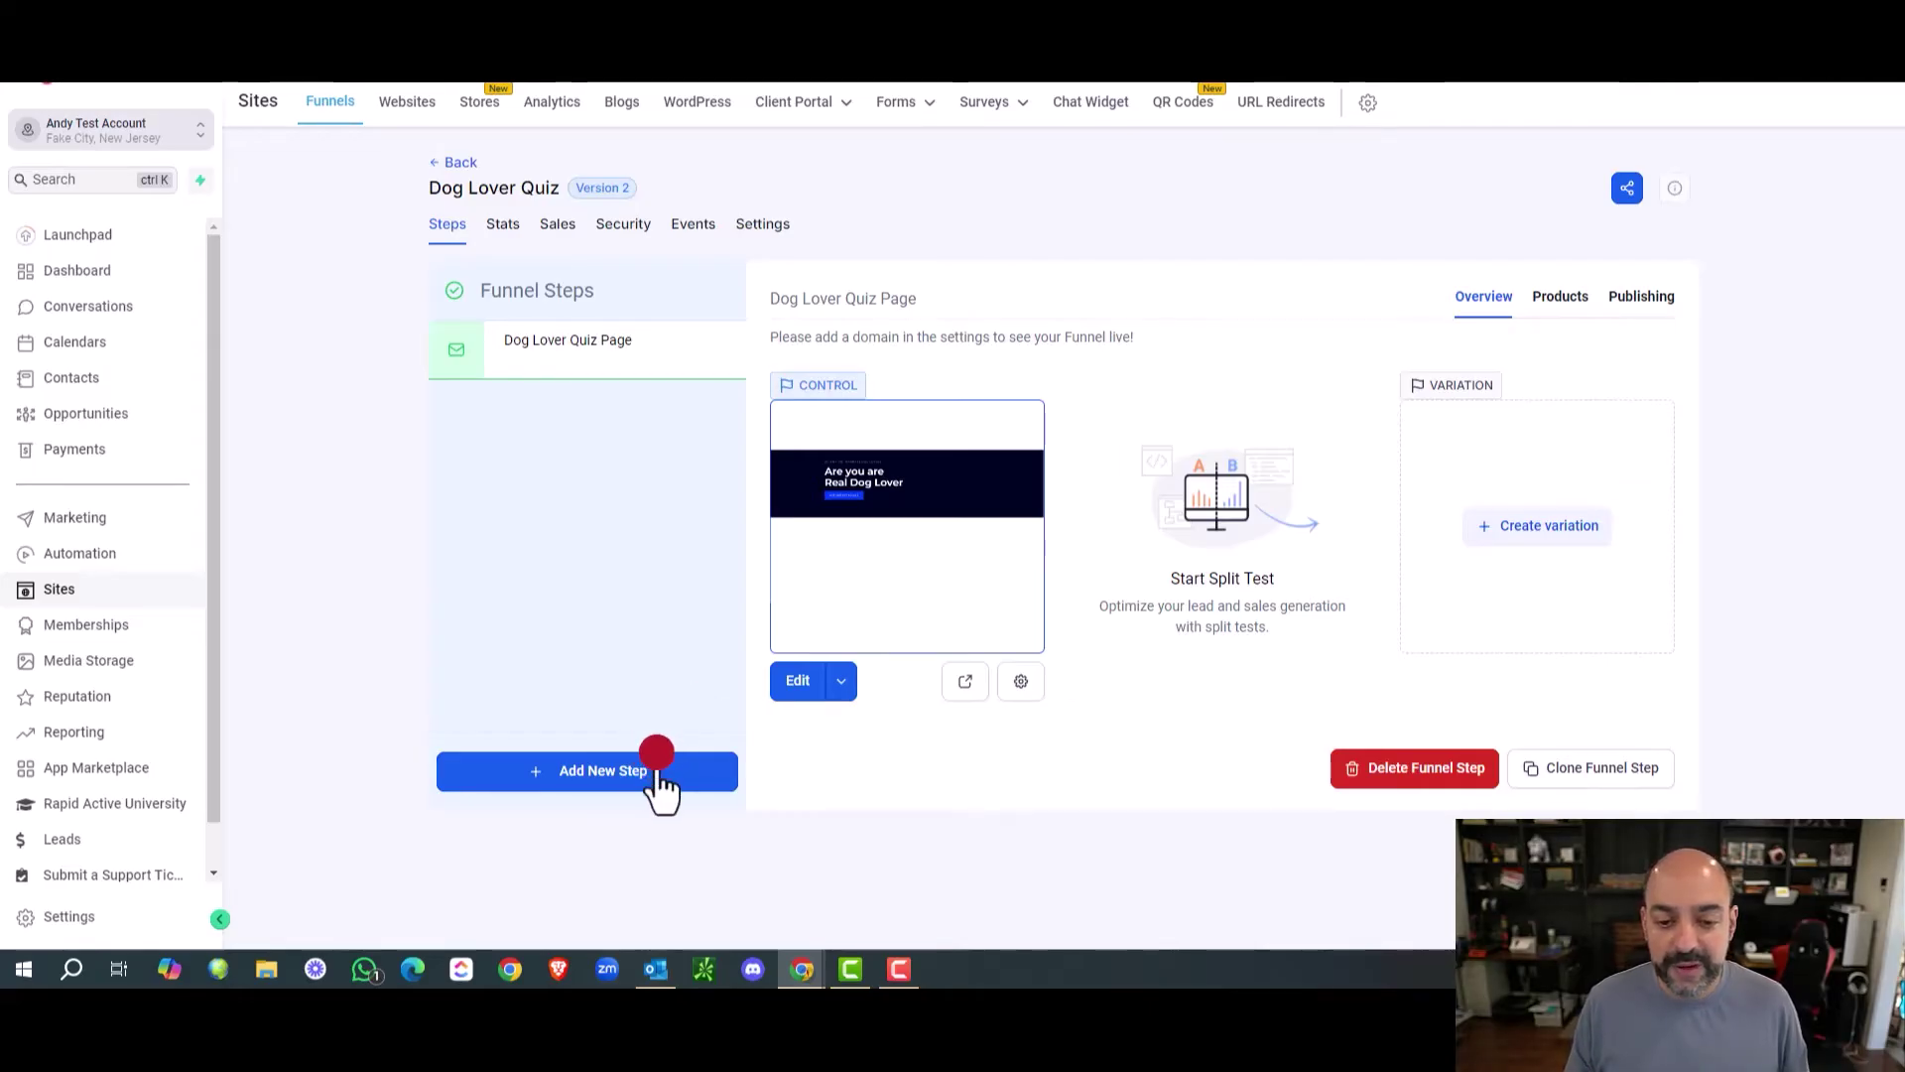
click(814, 397)
text(Dog Love)
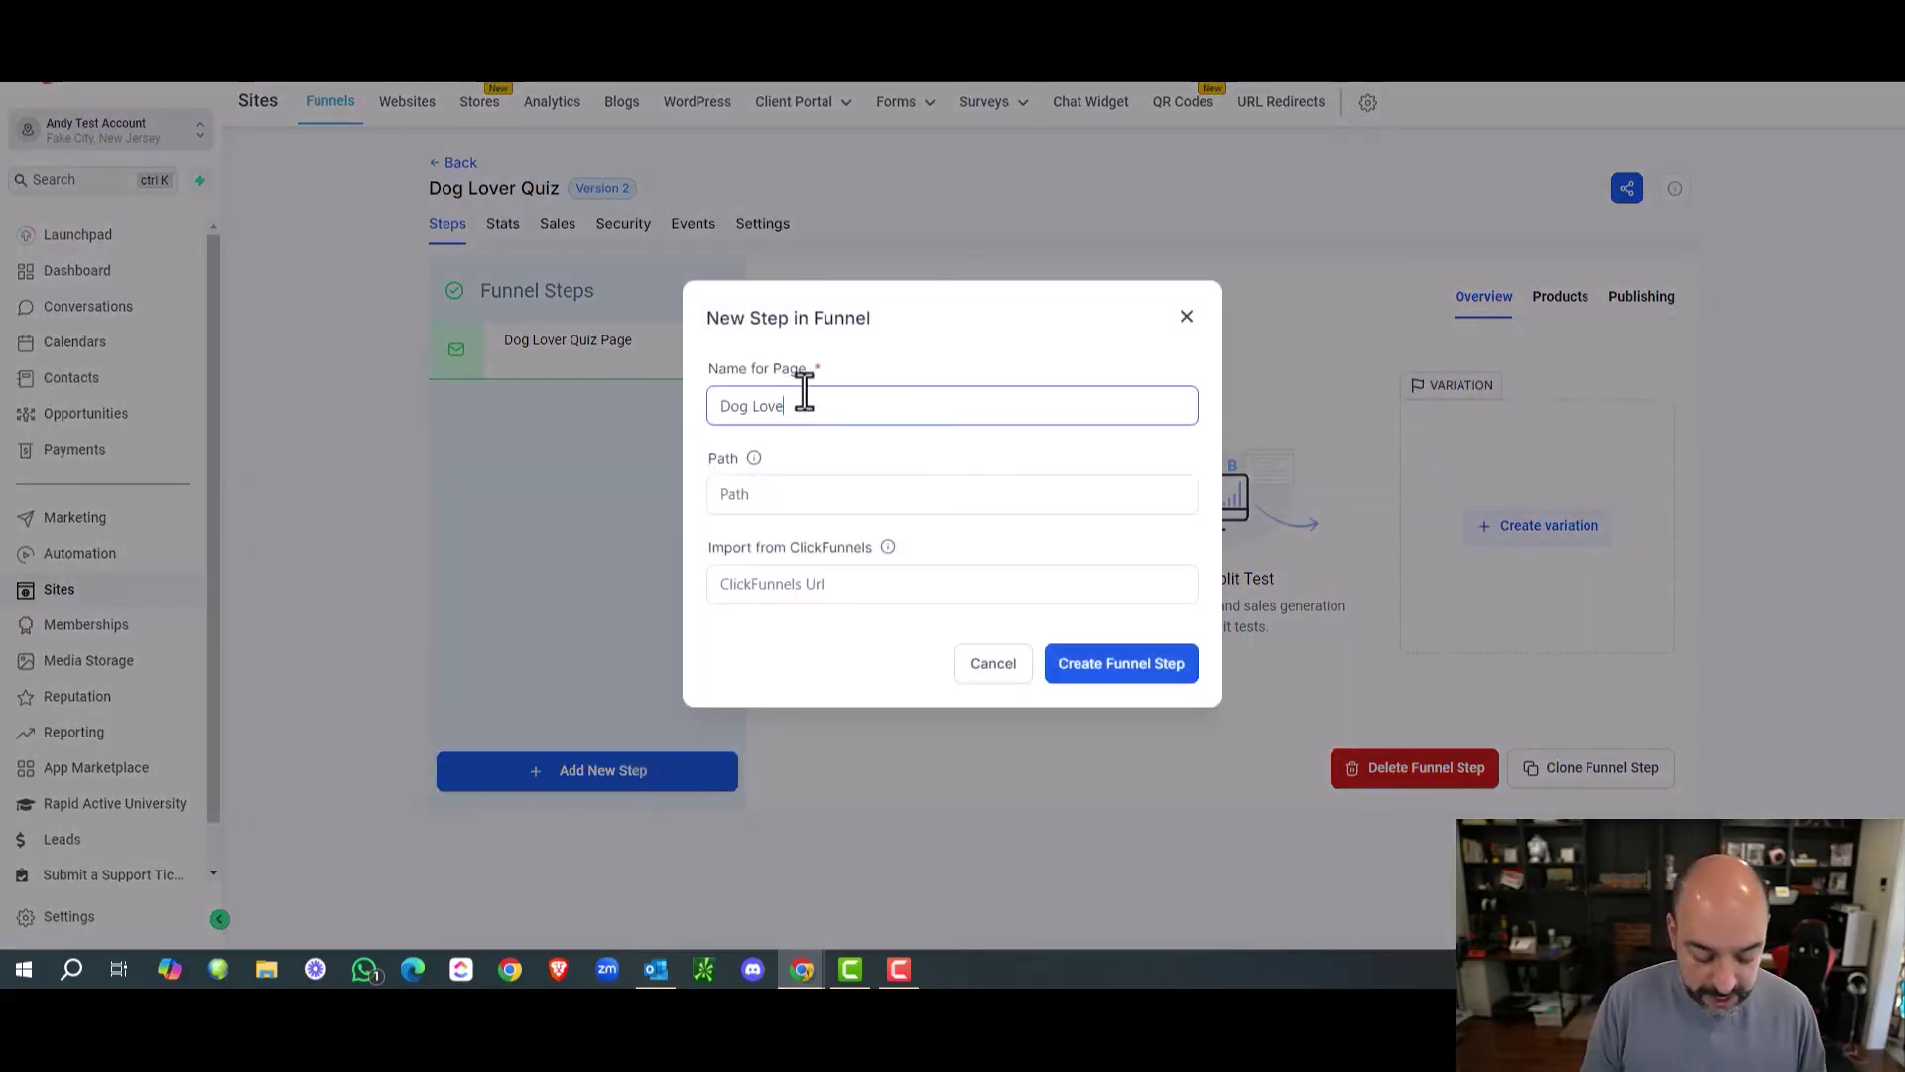
text(r Thank you P{Ag)
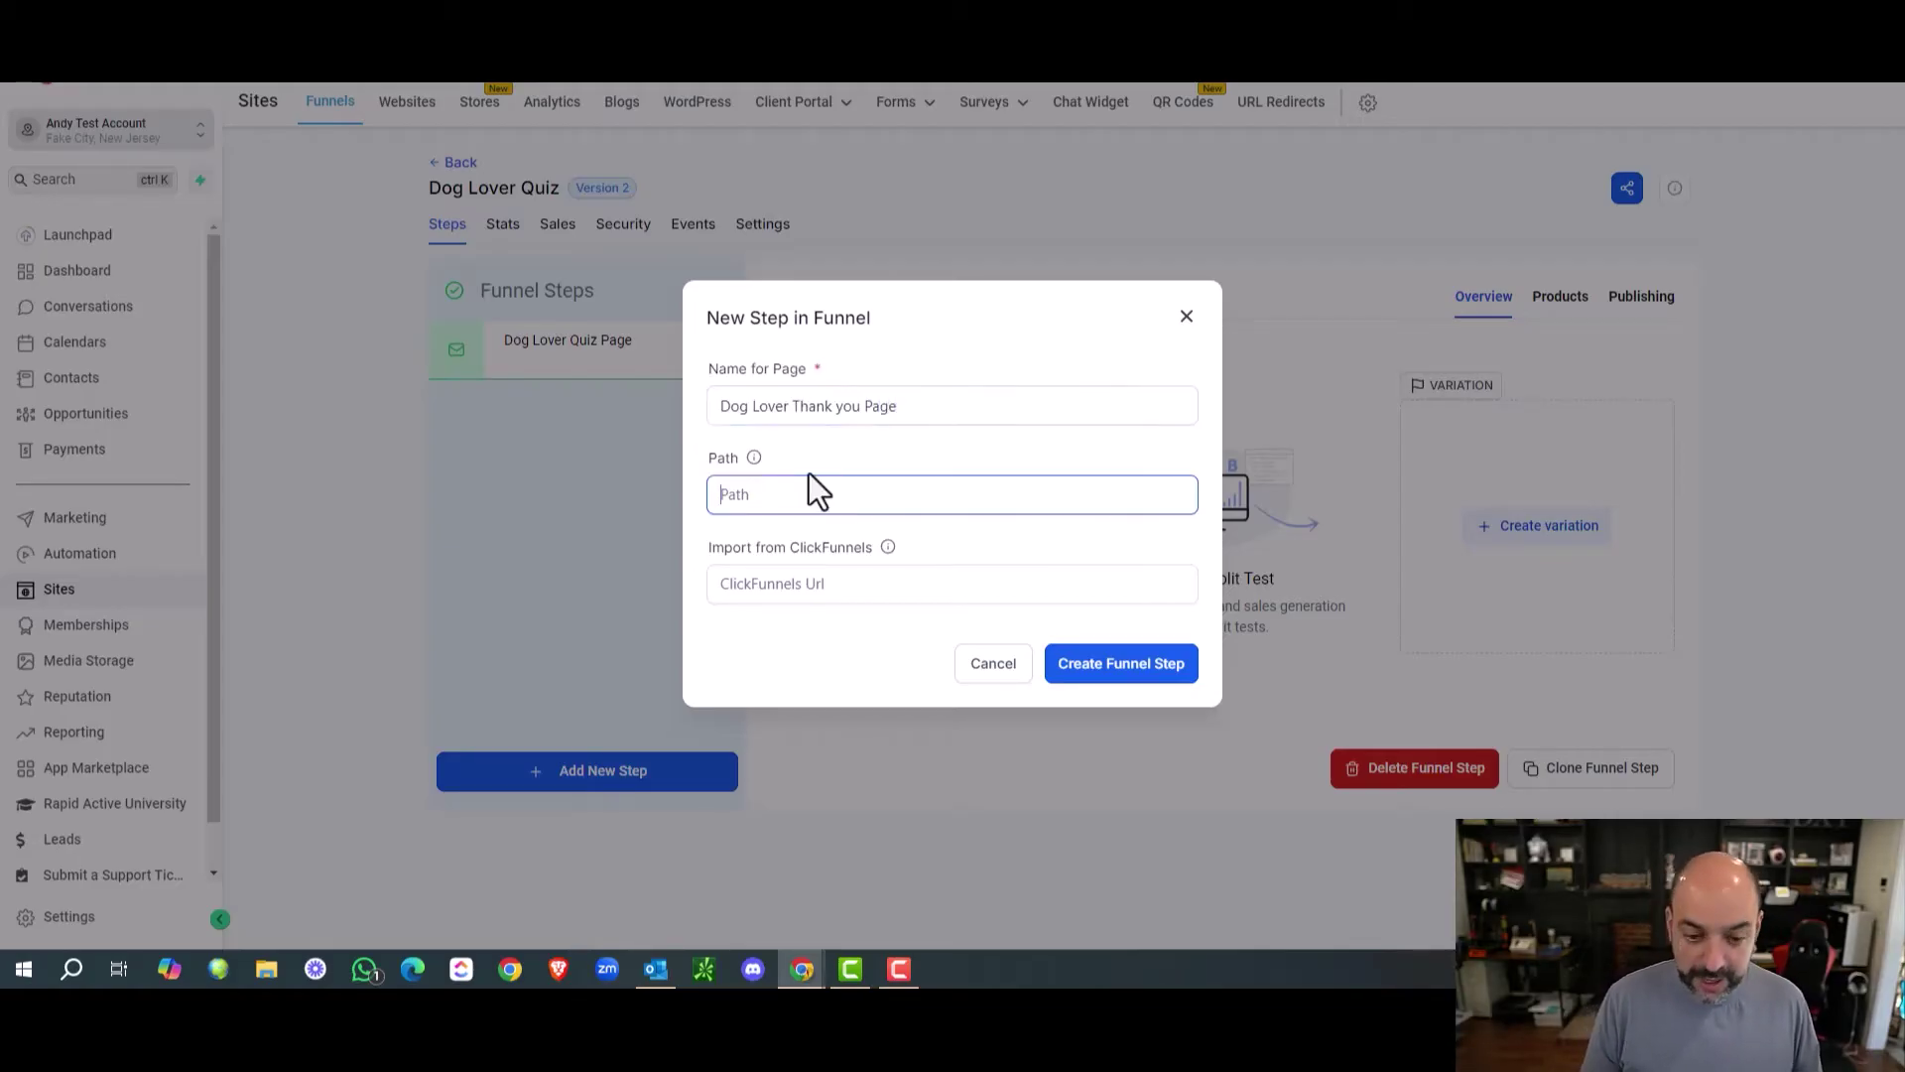
text(/)
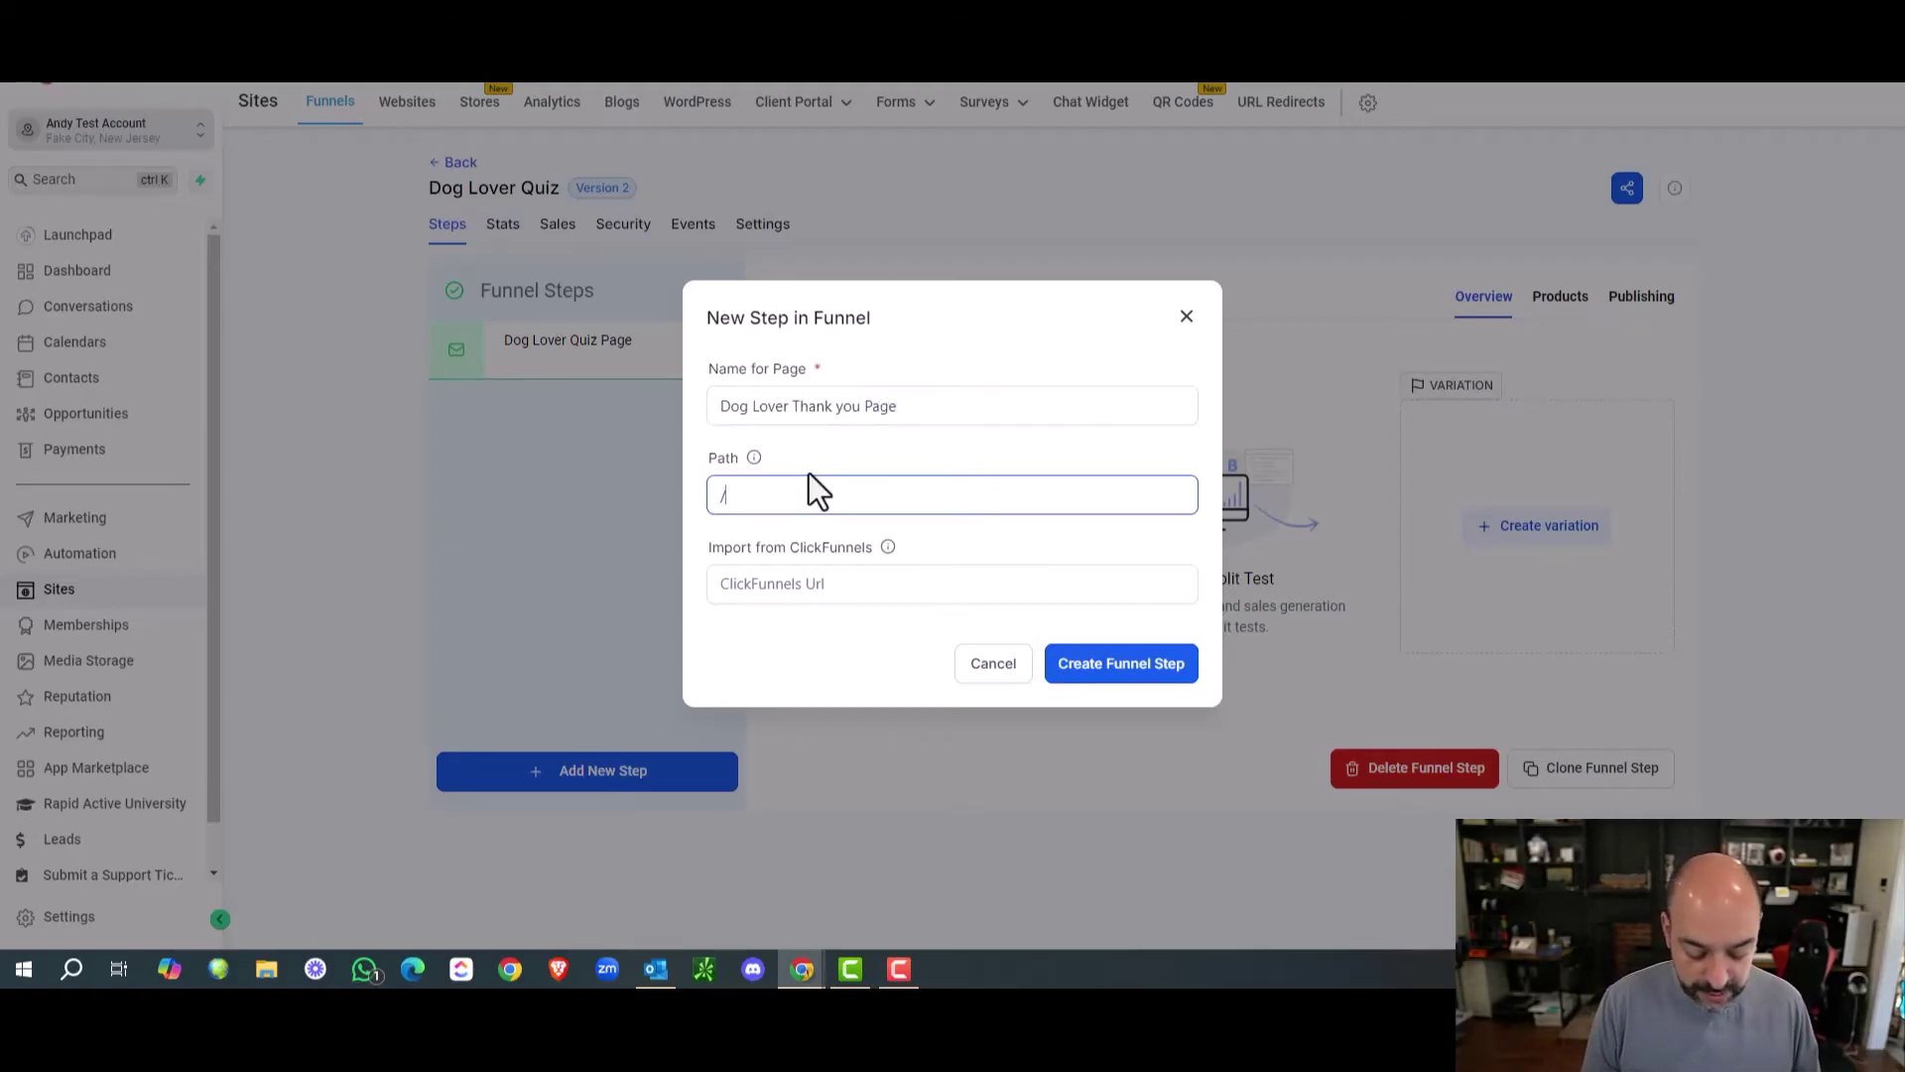
text(dqty)
key(Return)
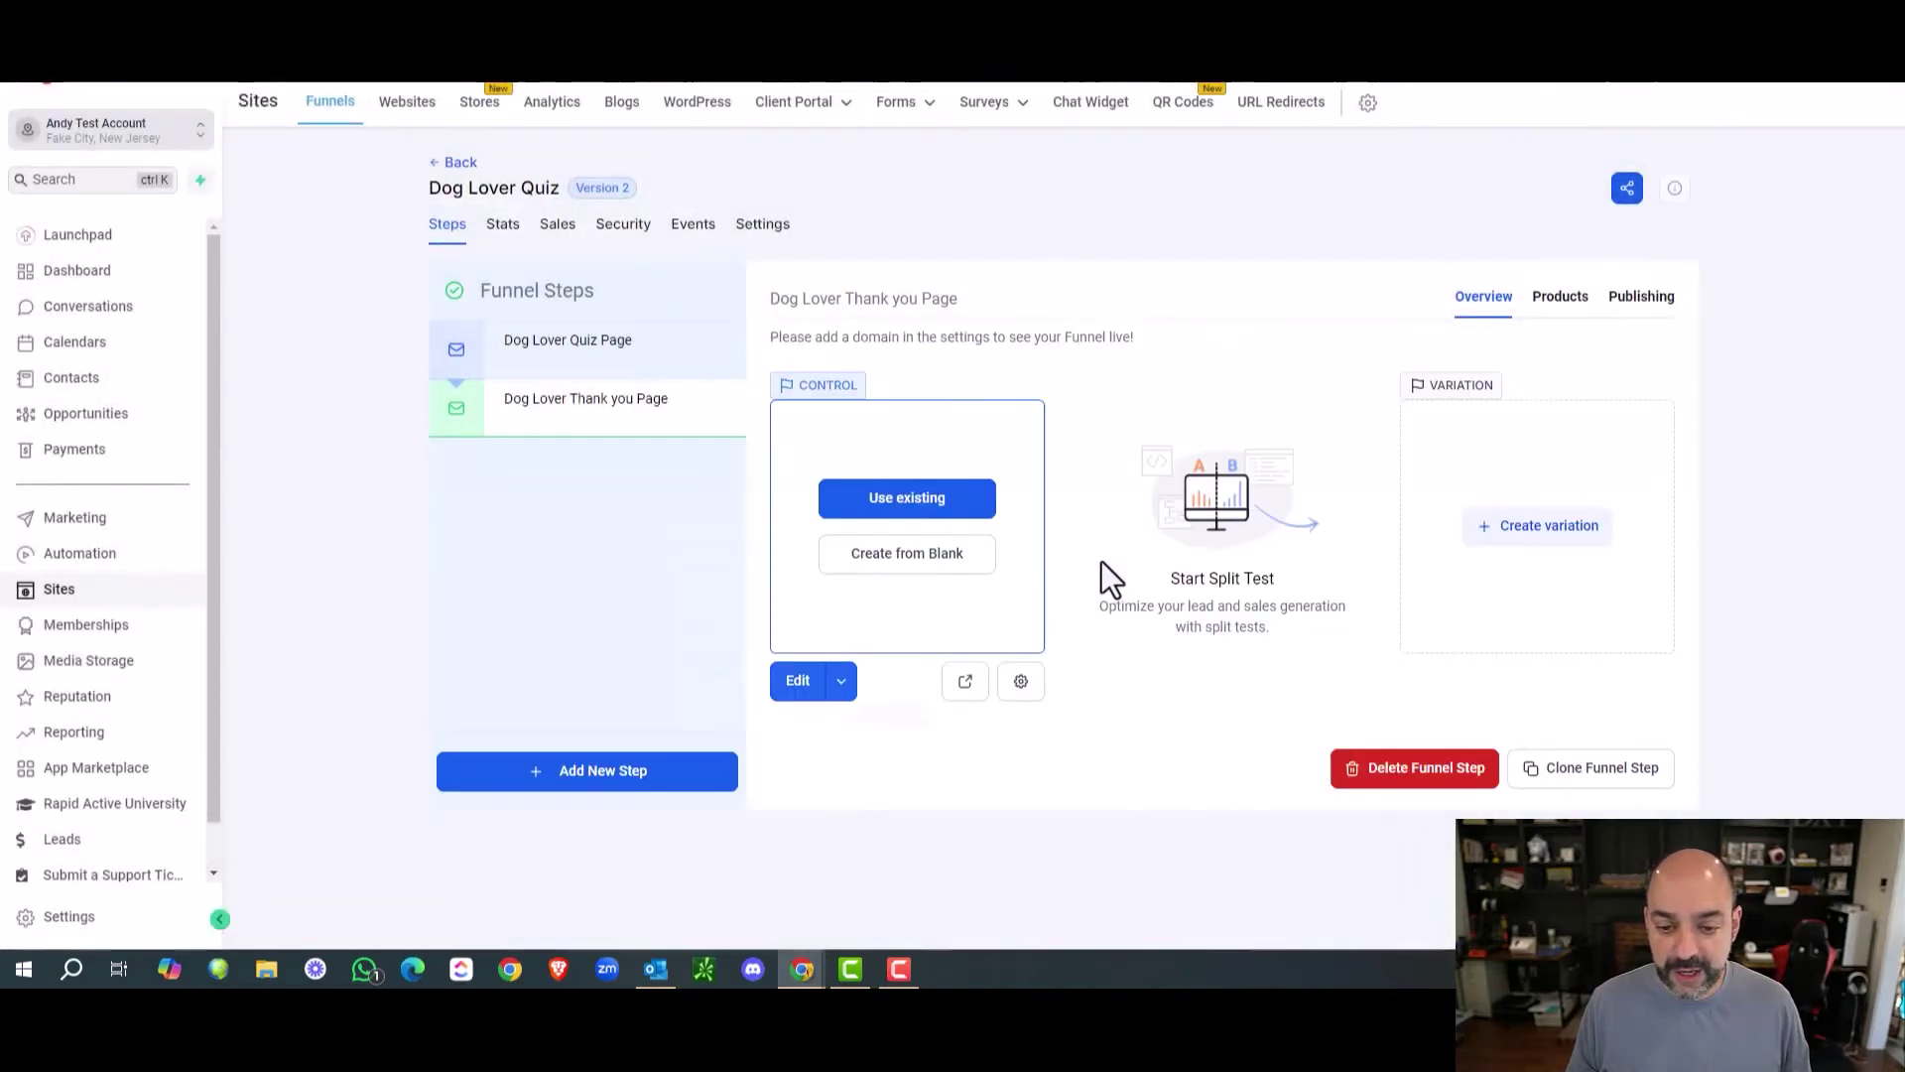
Create the thank-you page from blank and add the dark prebuilt Welcome section with the centered headline and no video.
click(905, 488)
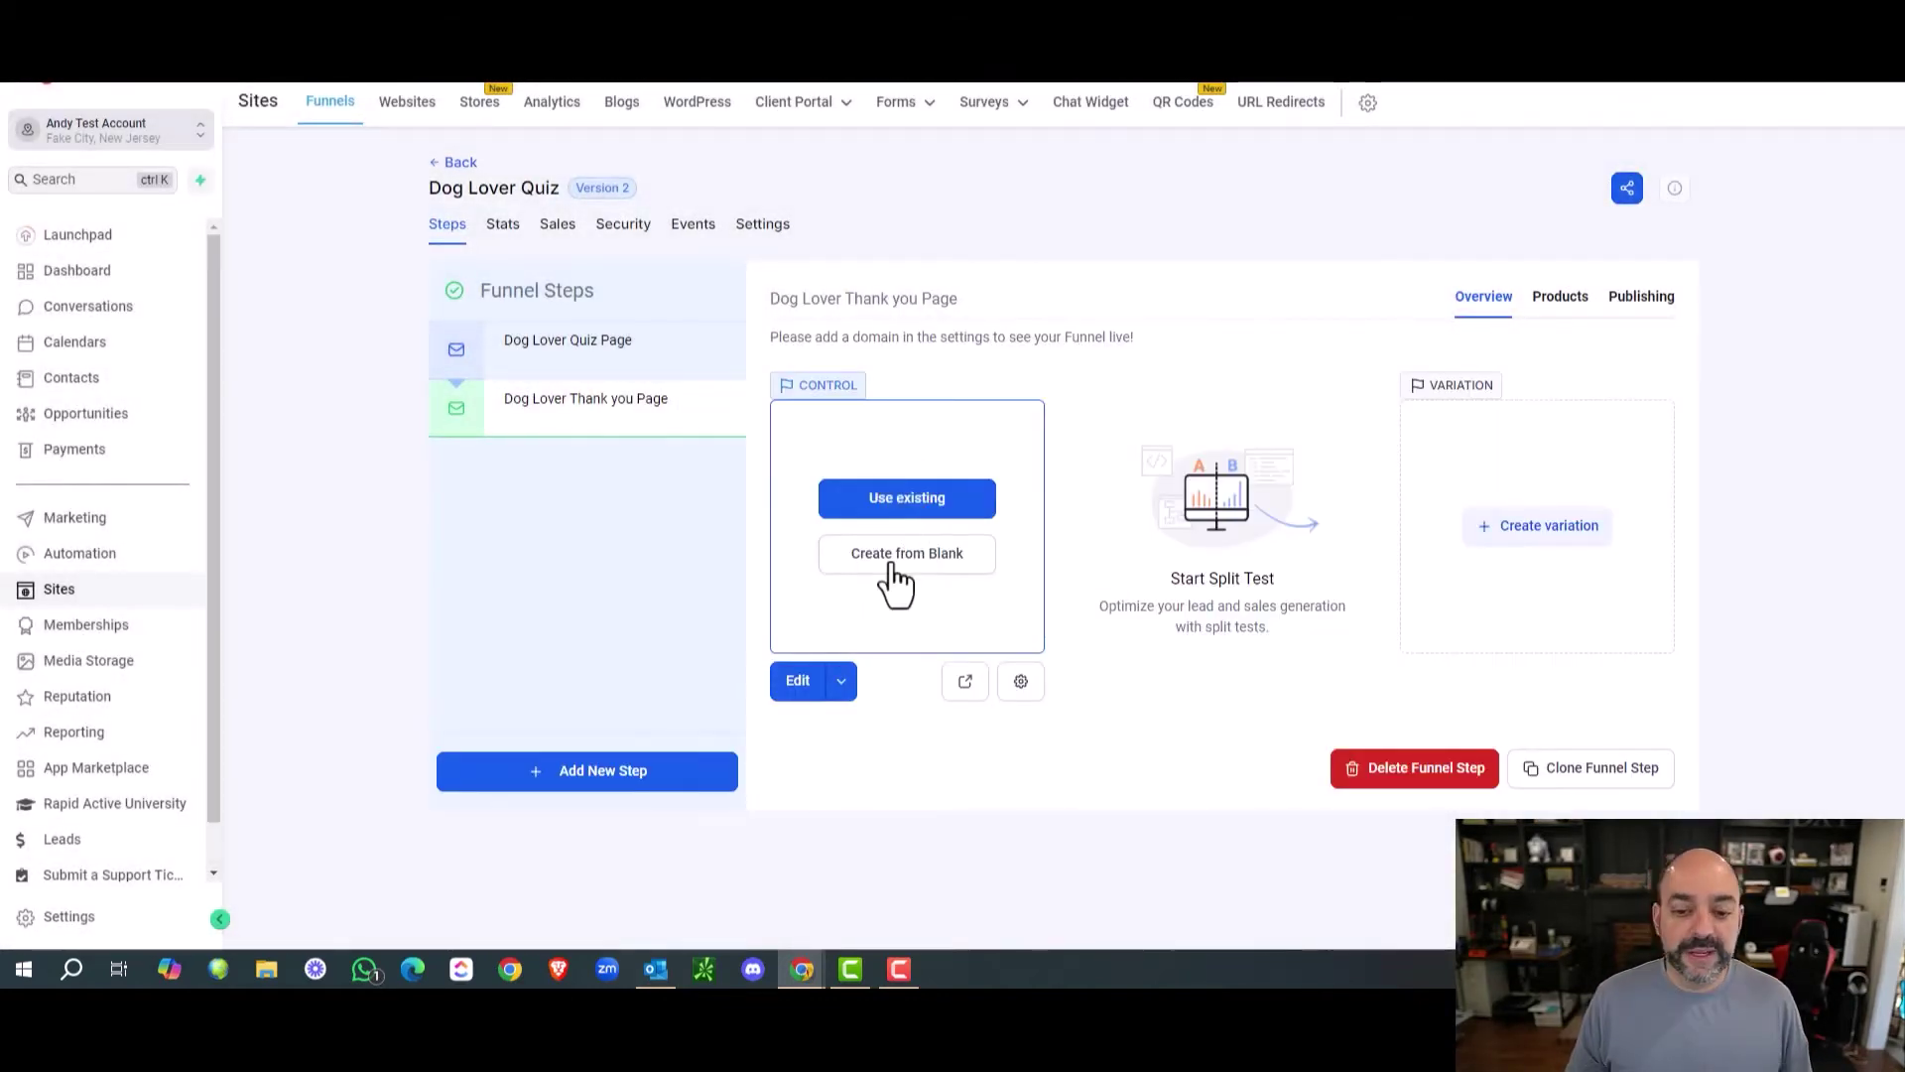
click(898, 558)
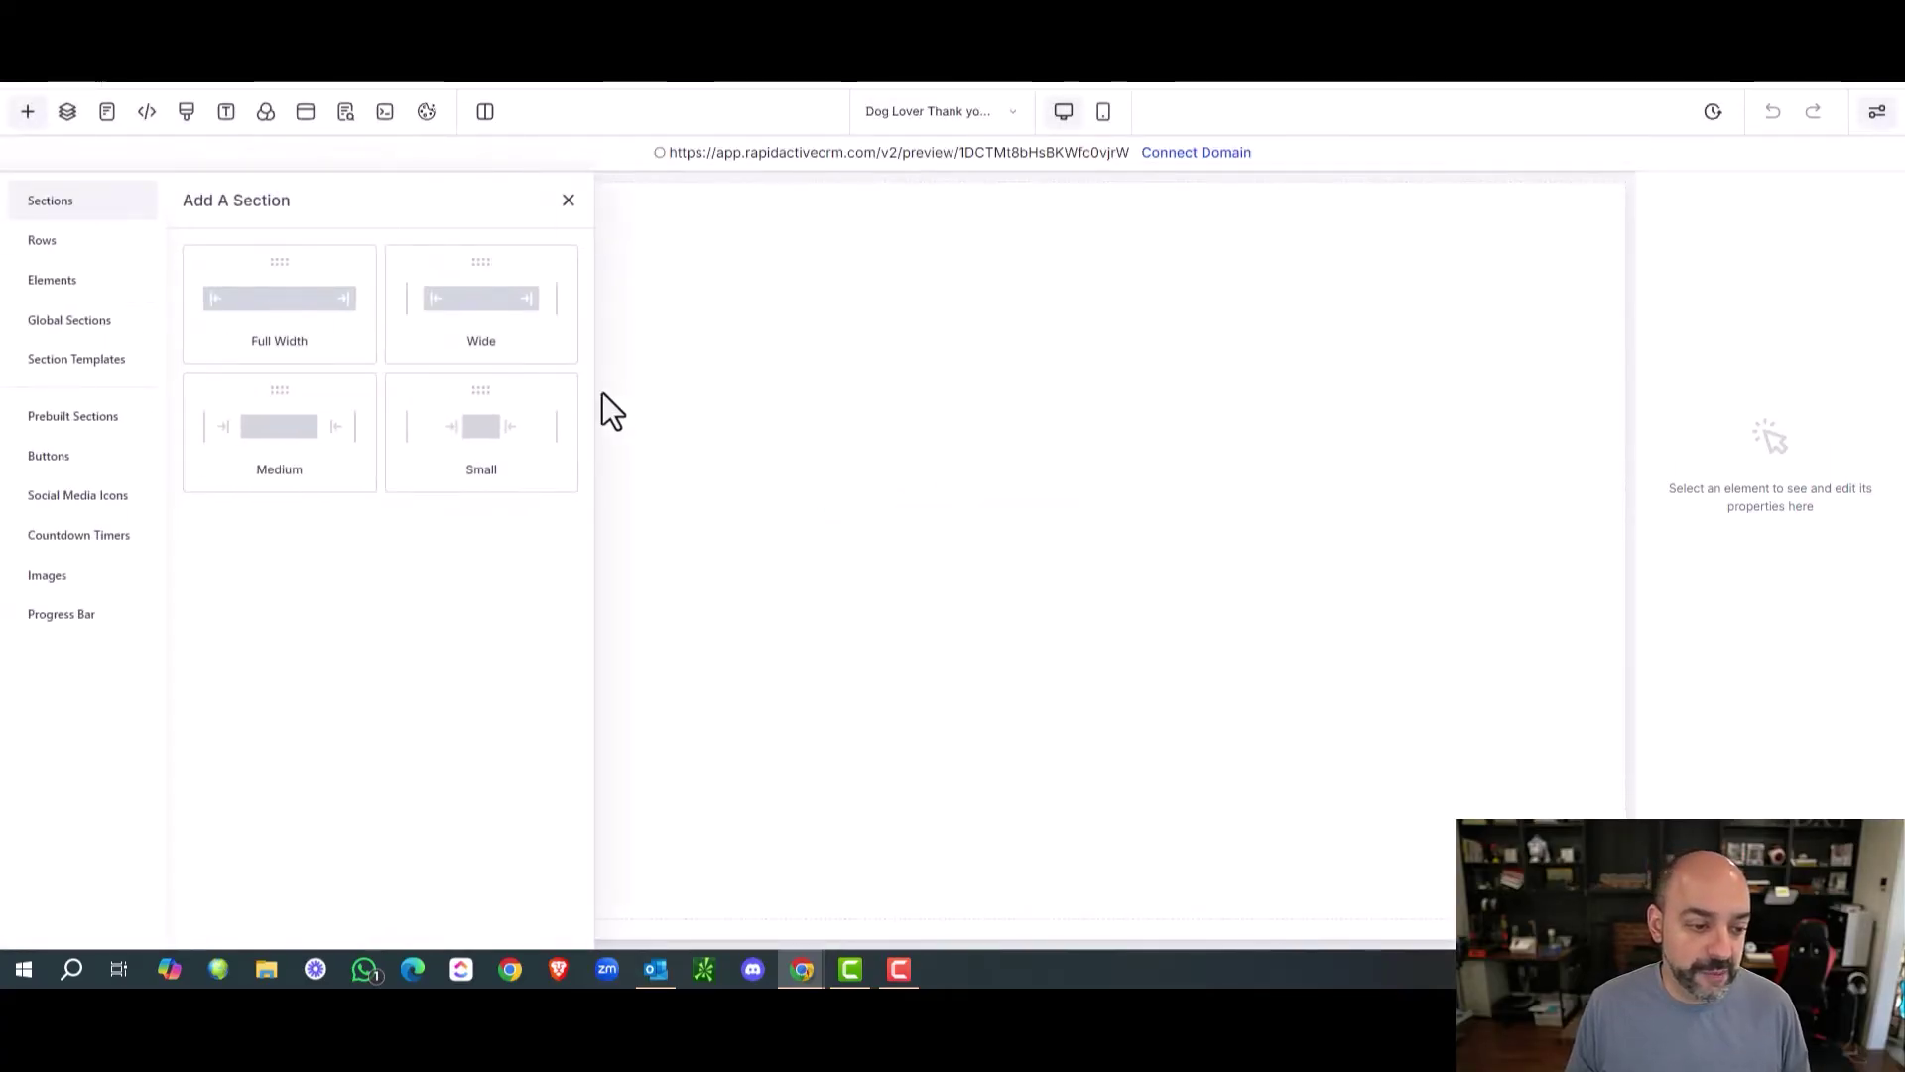
click(54, 419)
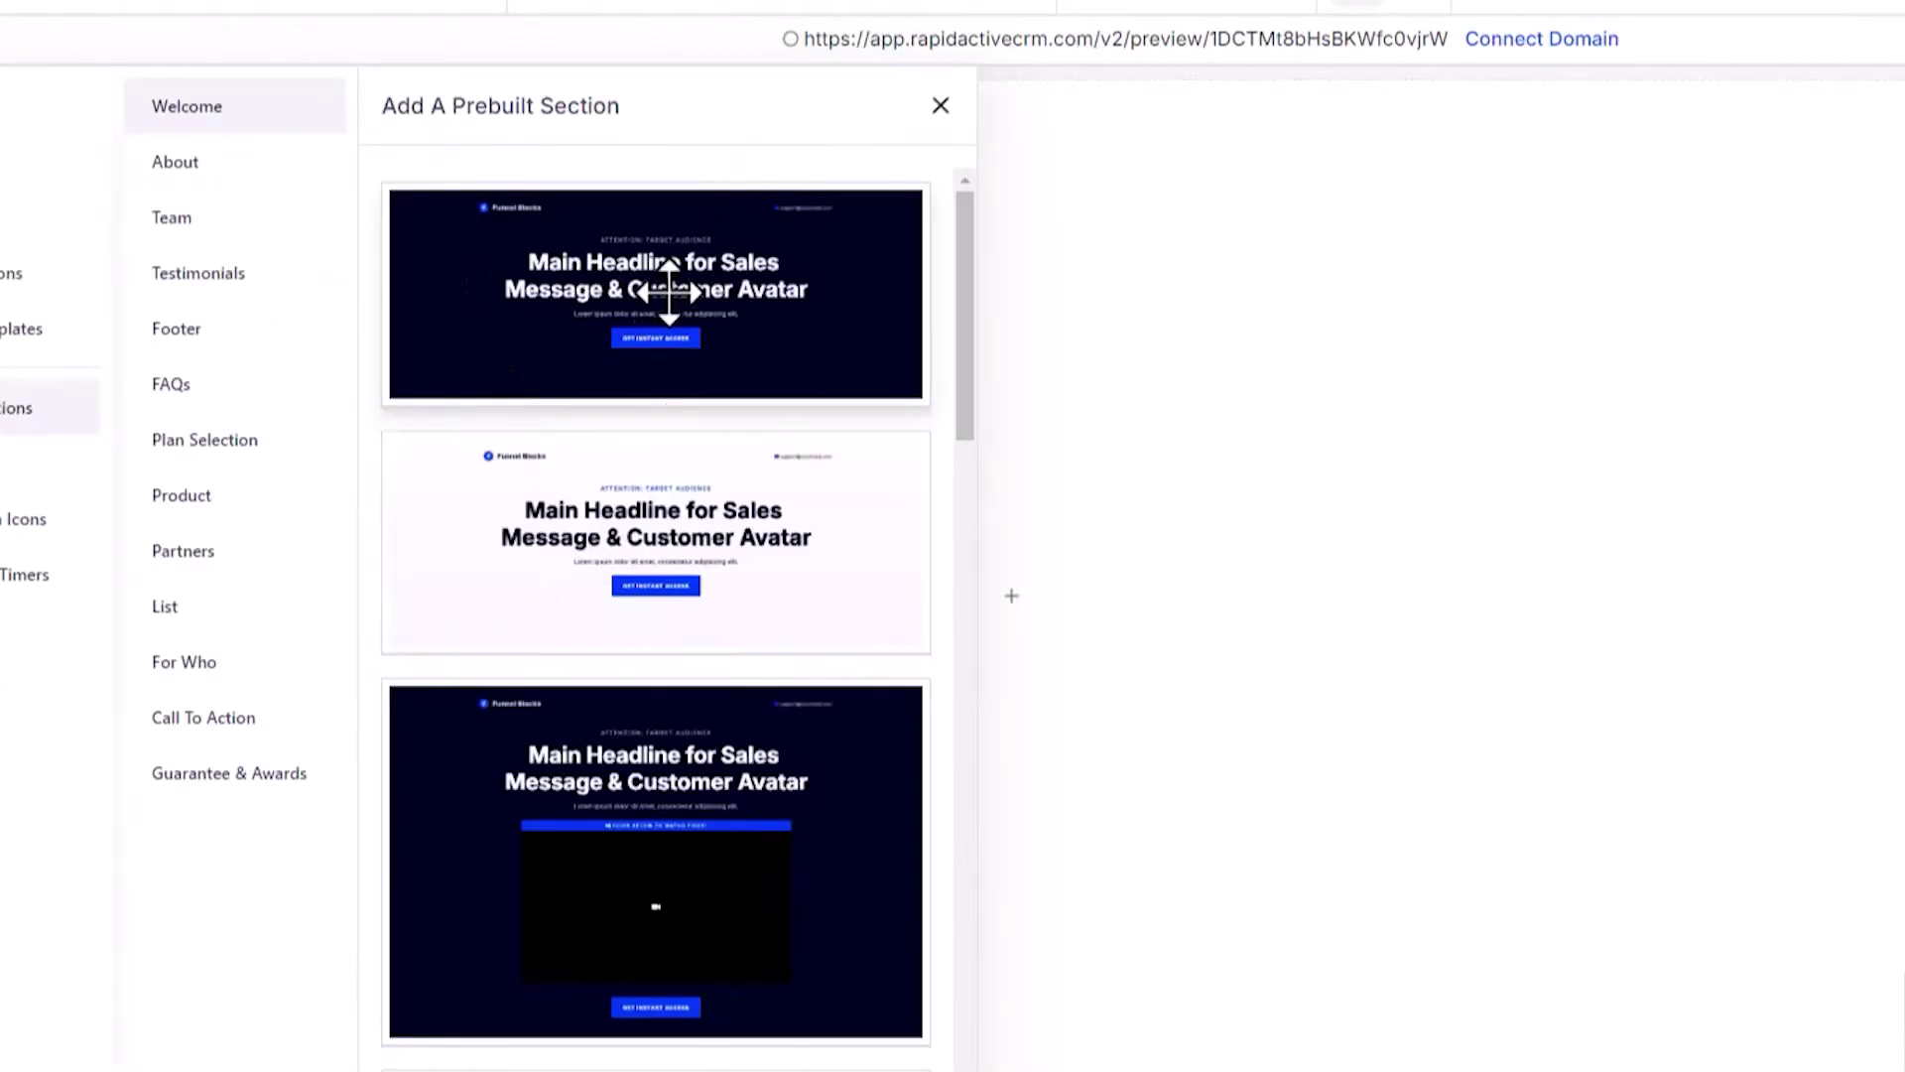
drag(698, 536, 1459, 374)
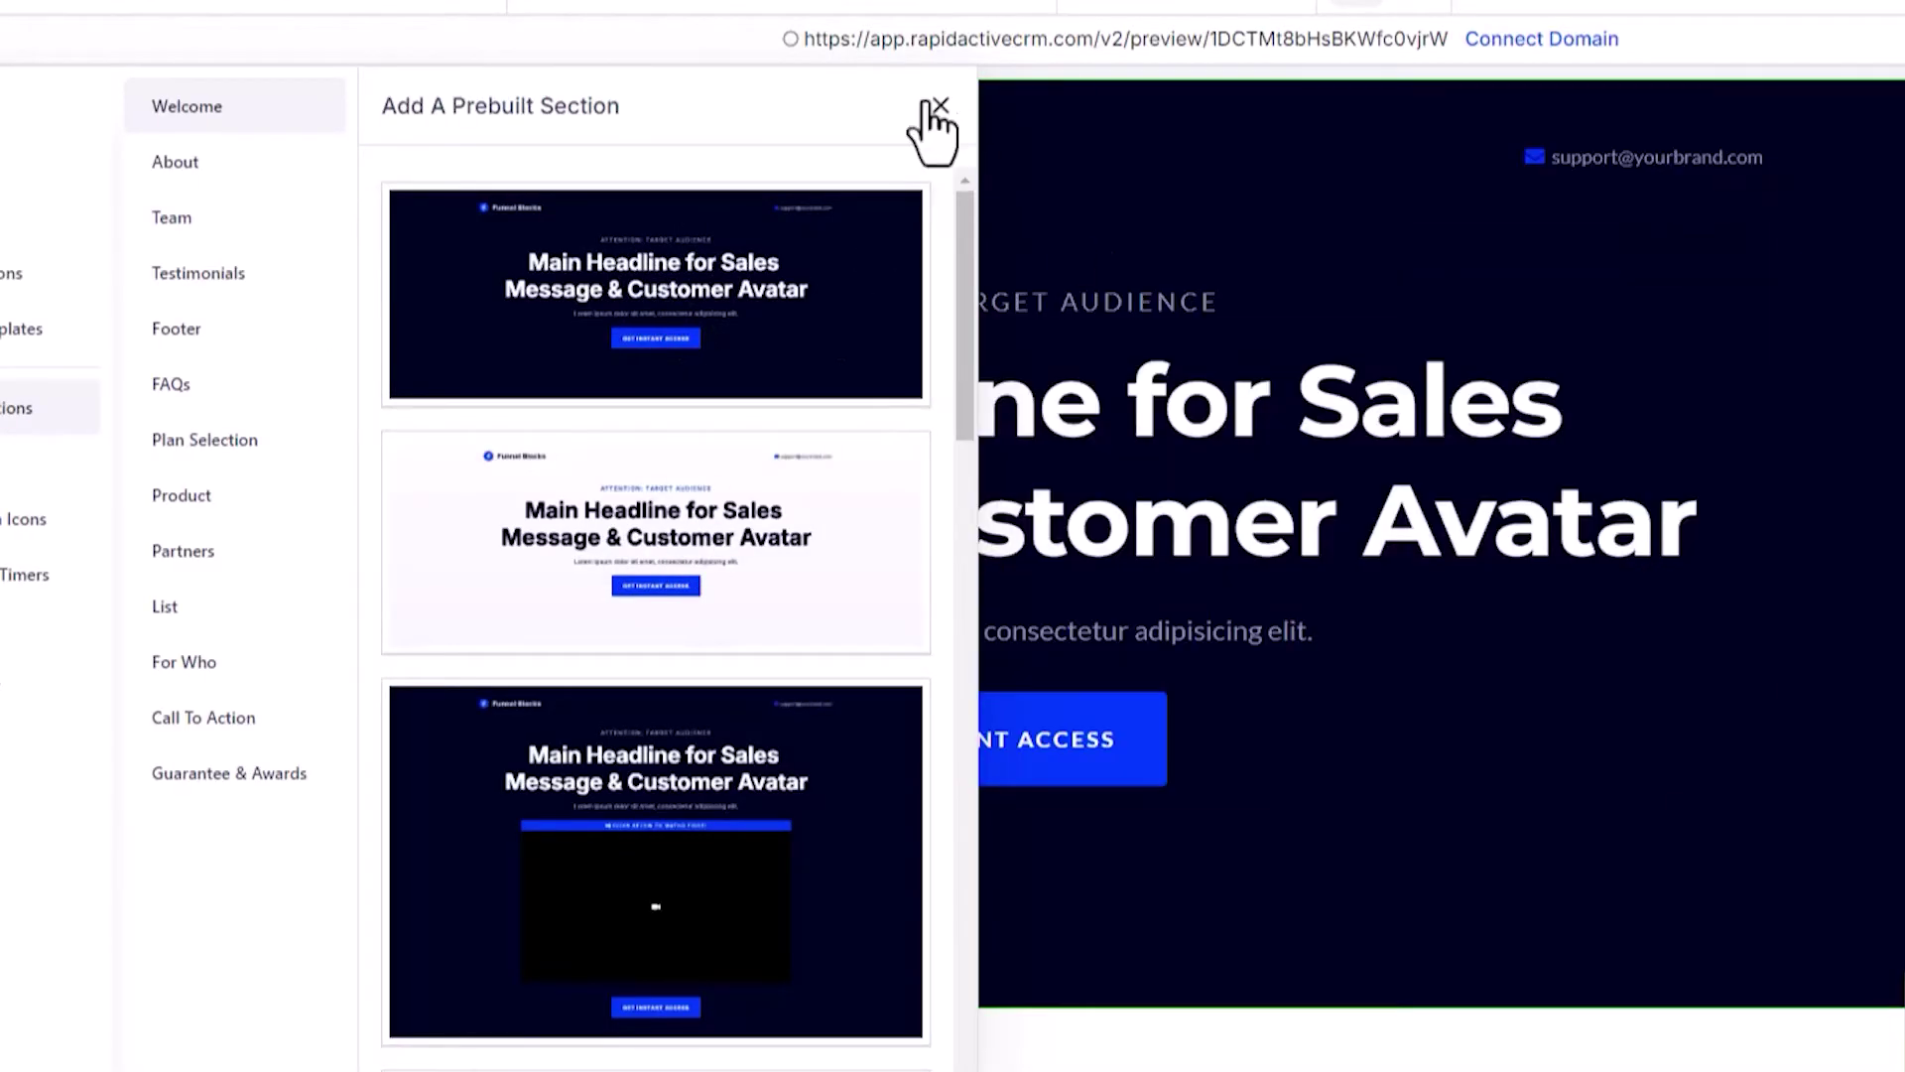
click(919, 106)
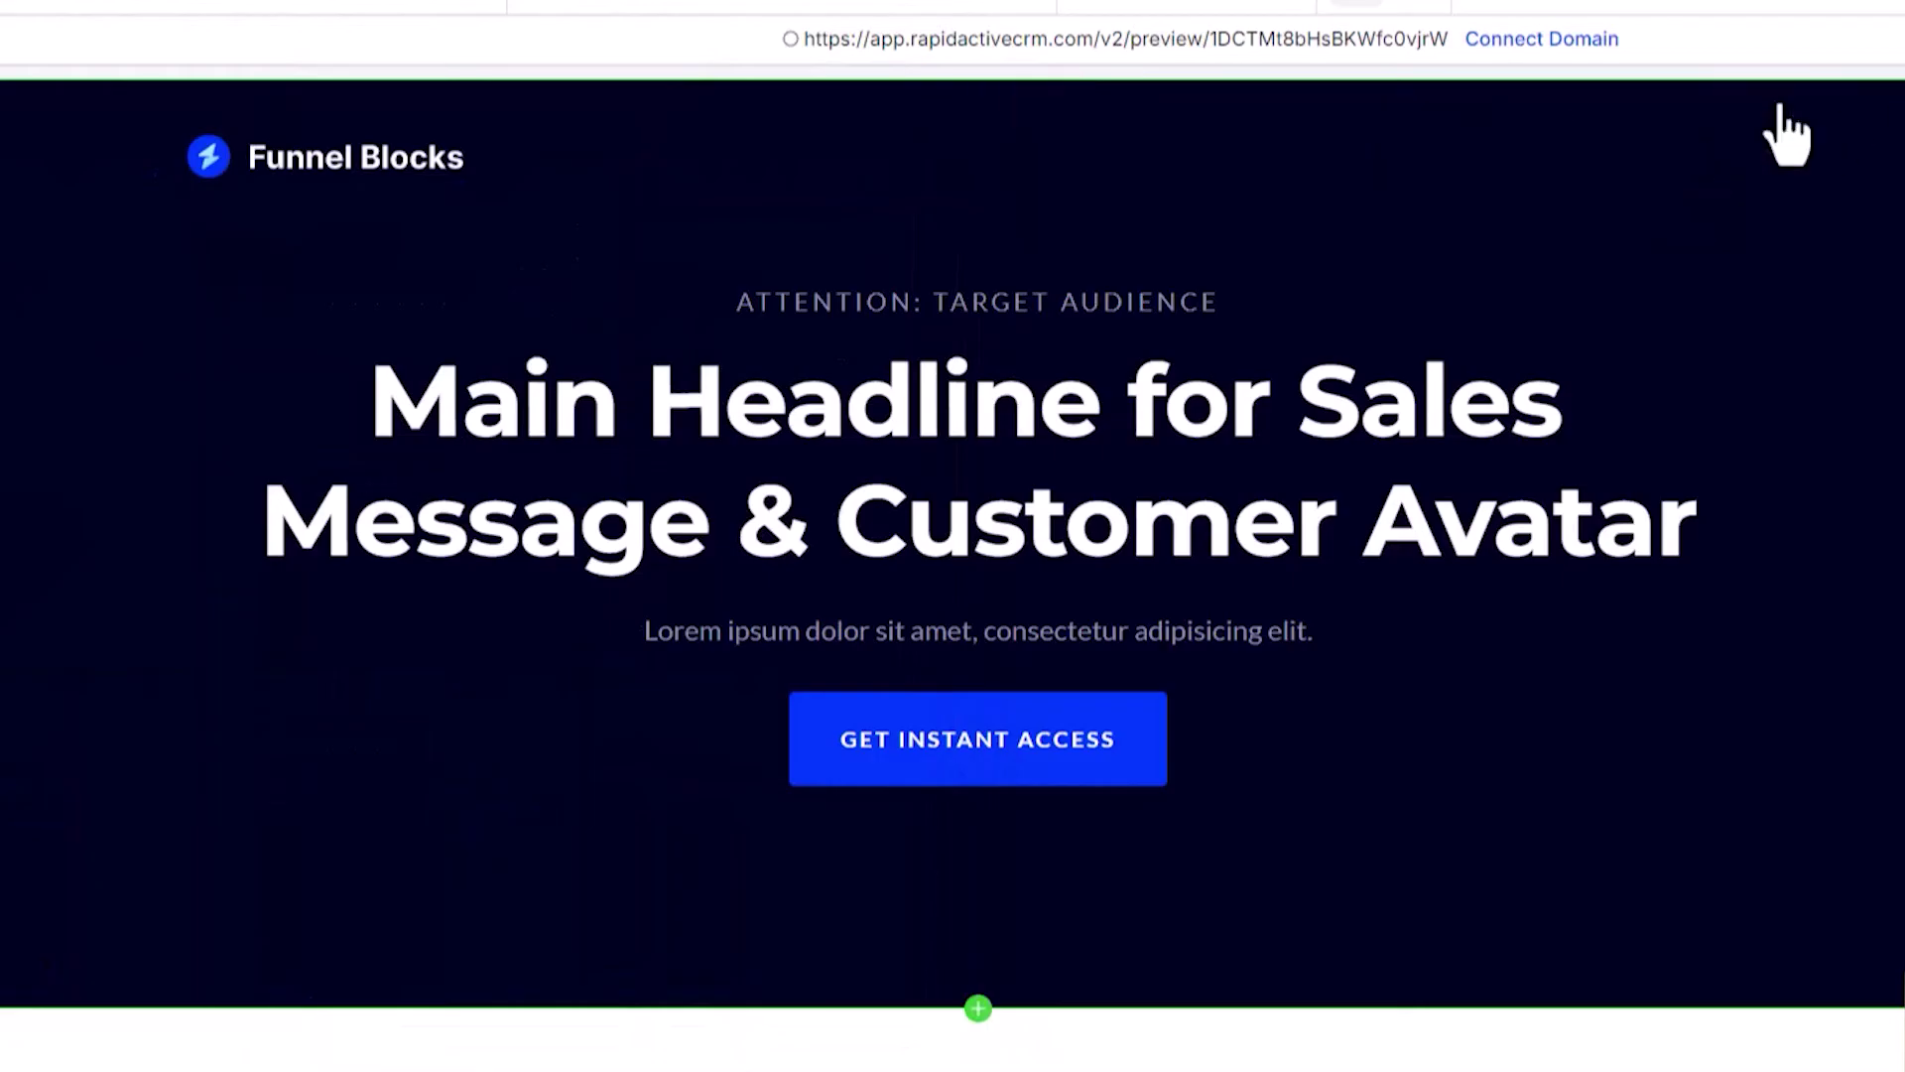
Replace the main headline with "Thank You, Check Your Email" and delete the lorem ipsum paragraph beneath it.
drag(1697, 441, 187, 287)
text(Thank You, Check Your emai)
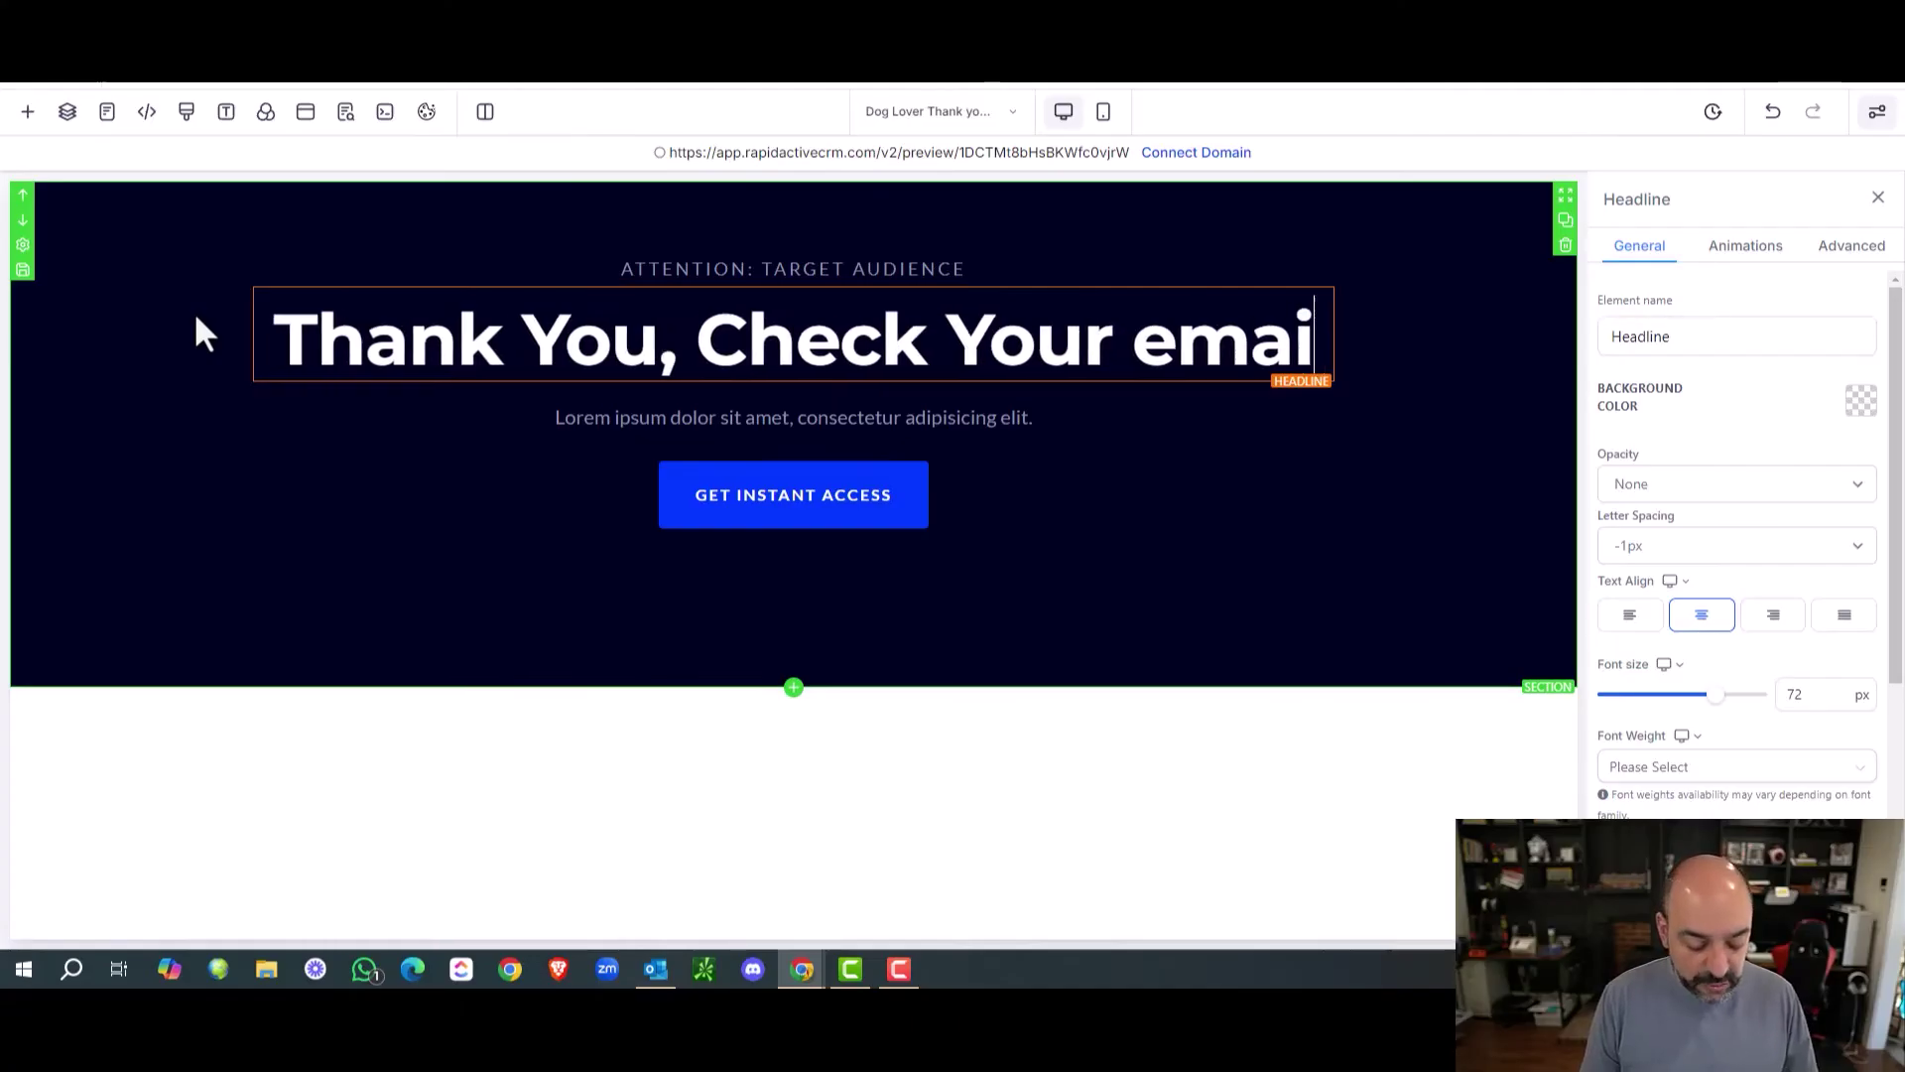
key(BackSpace)
key(BackSpace)
key(BackSpace)
key(BackSpace)
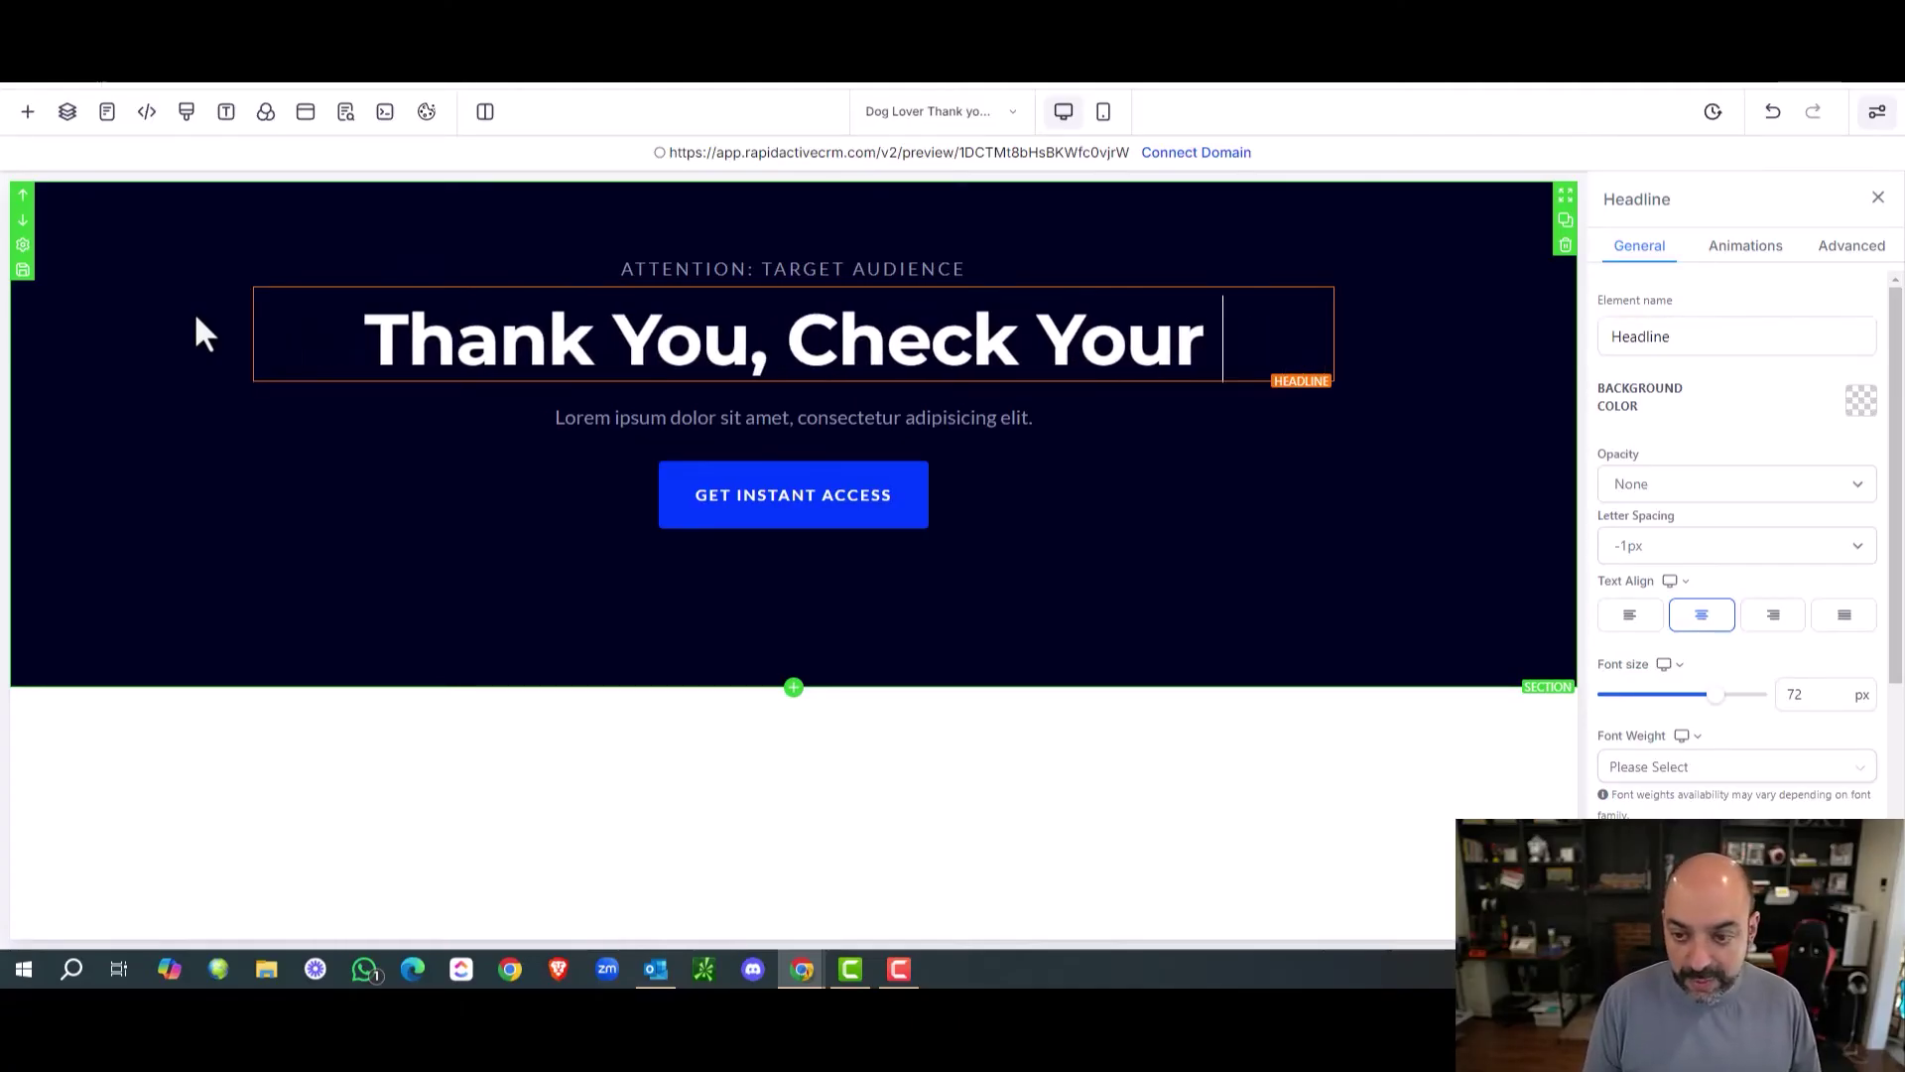
text(R)
key(BackSpace)
text(Email)
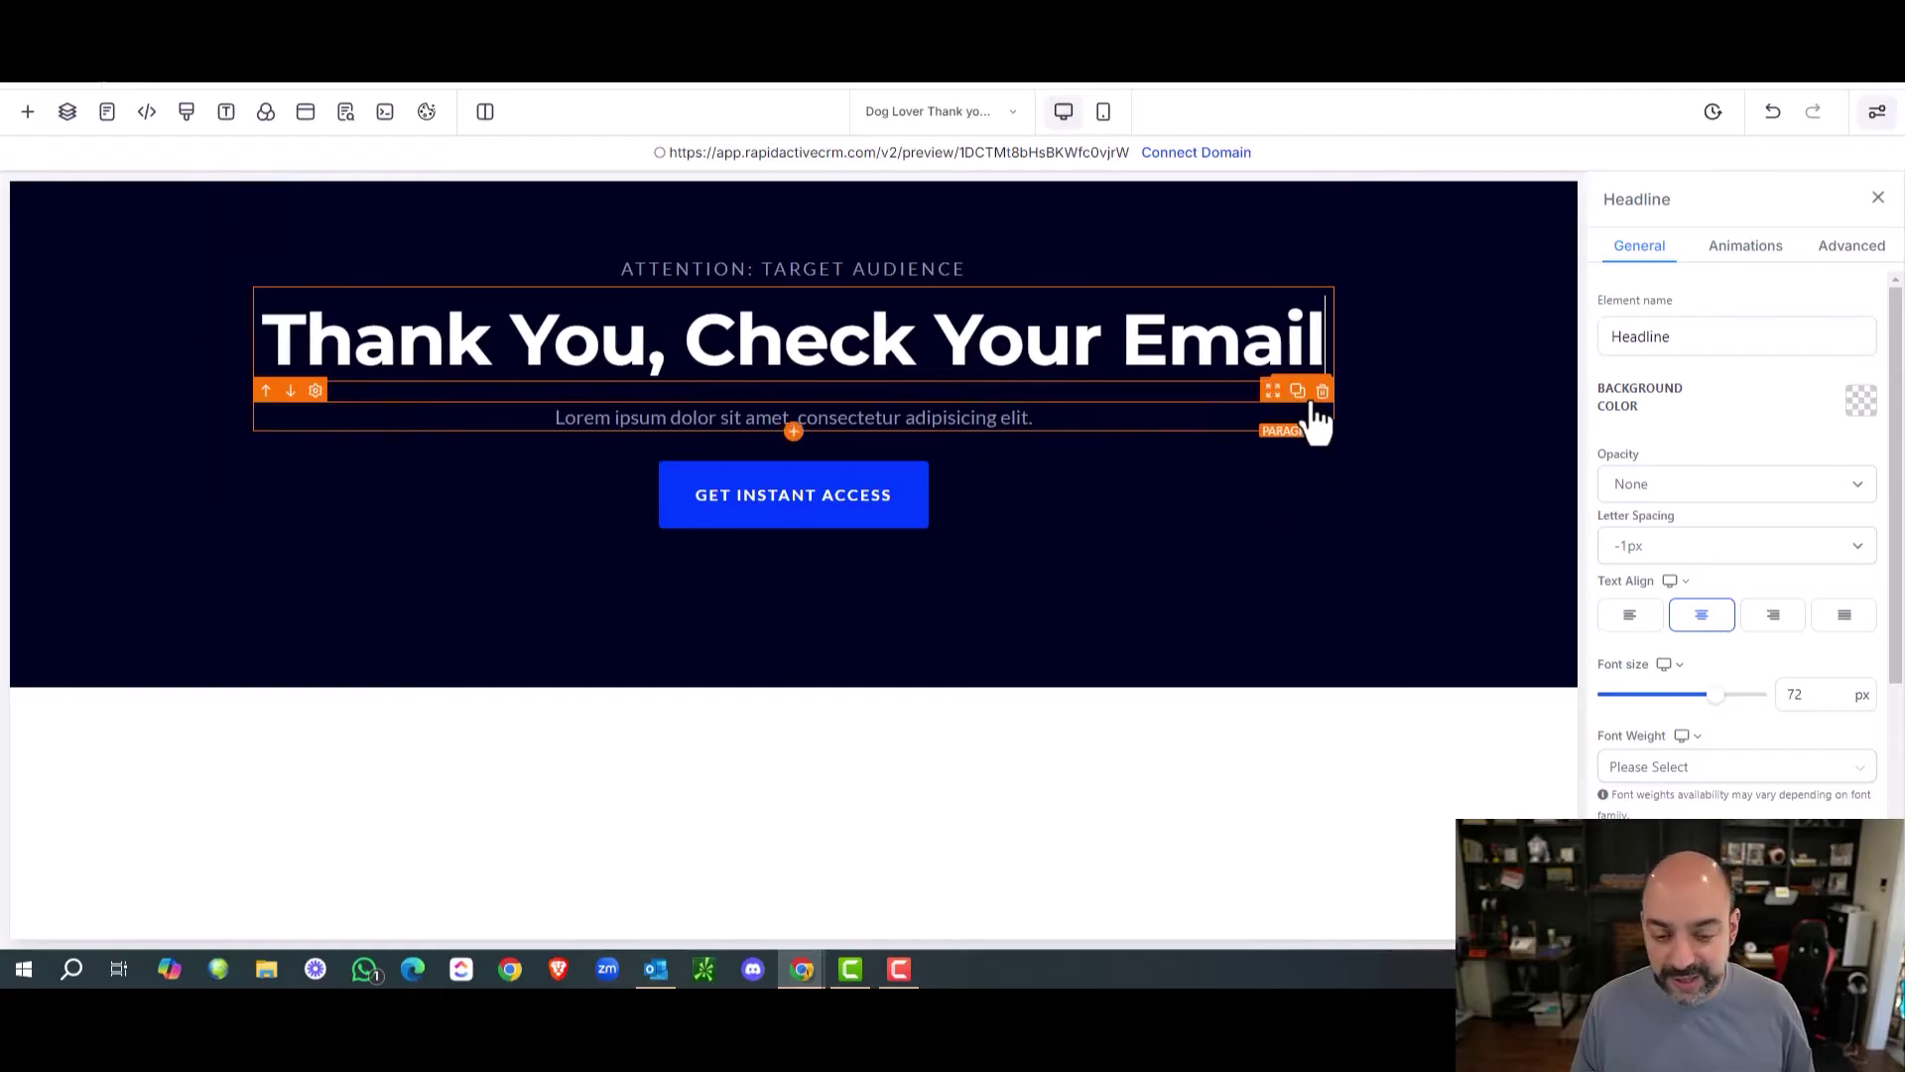
click(1319, 397)
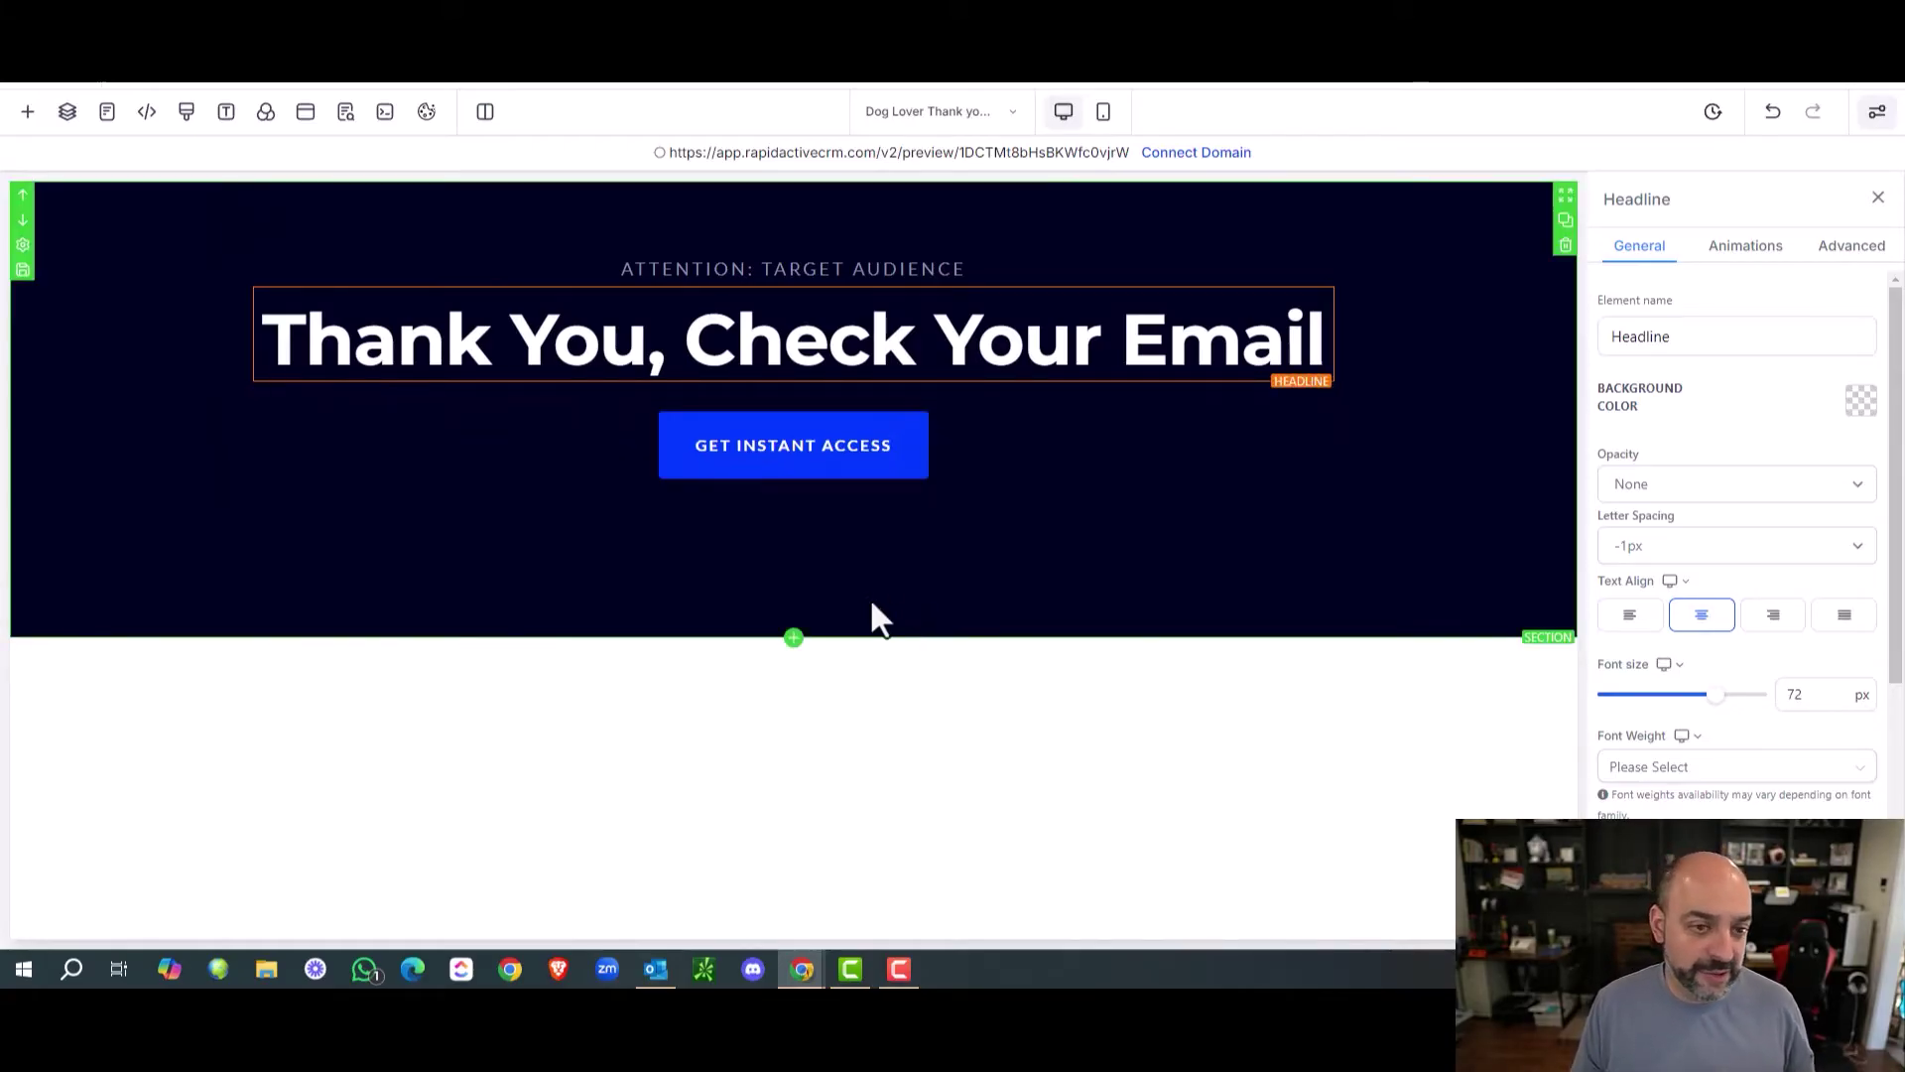
Add the dark prebuilt copyright footer below the thank-you headline section and save the page.
click(30, 118)
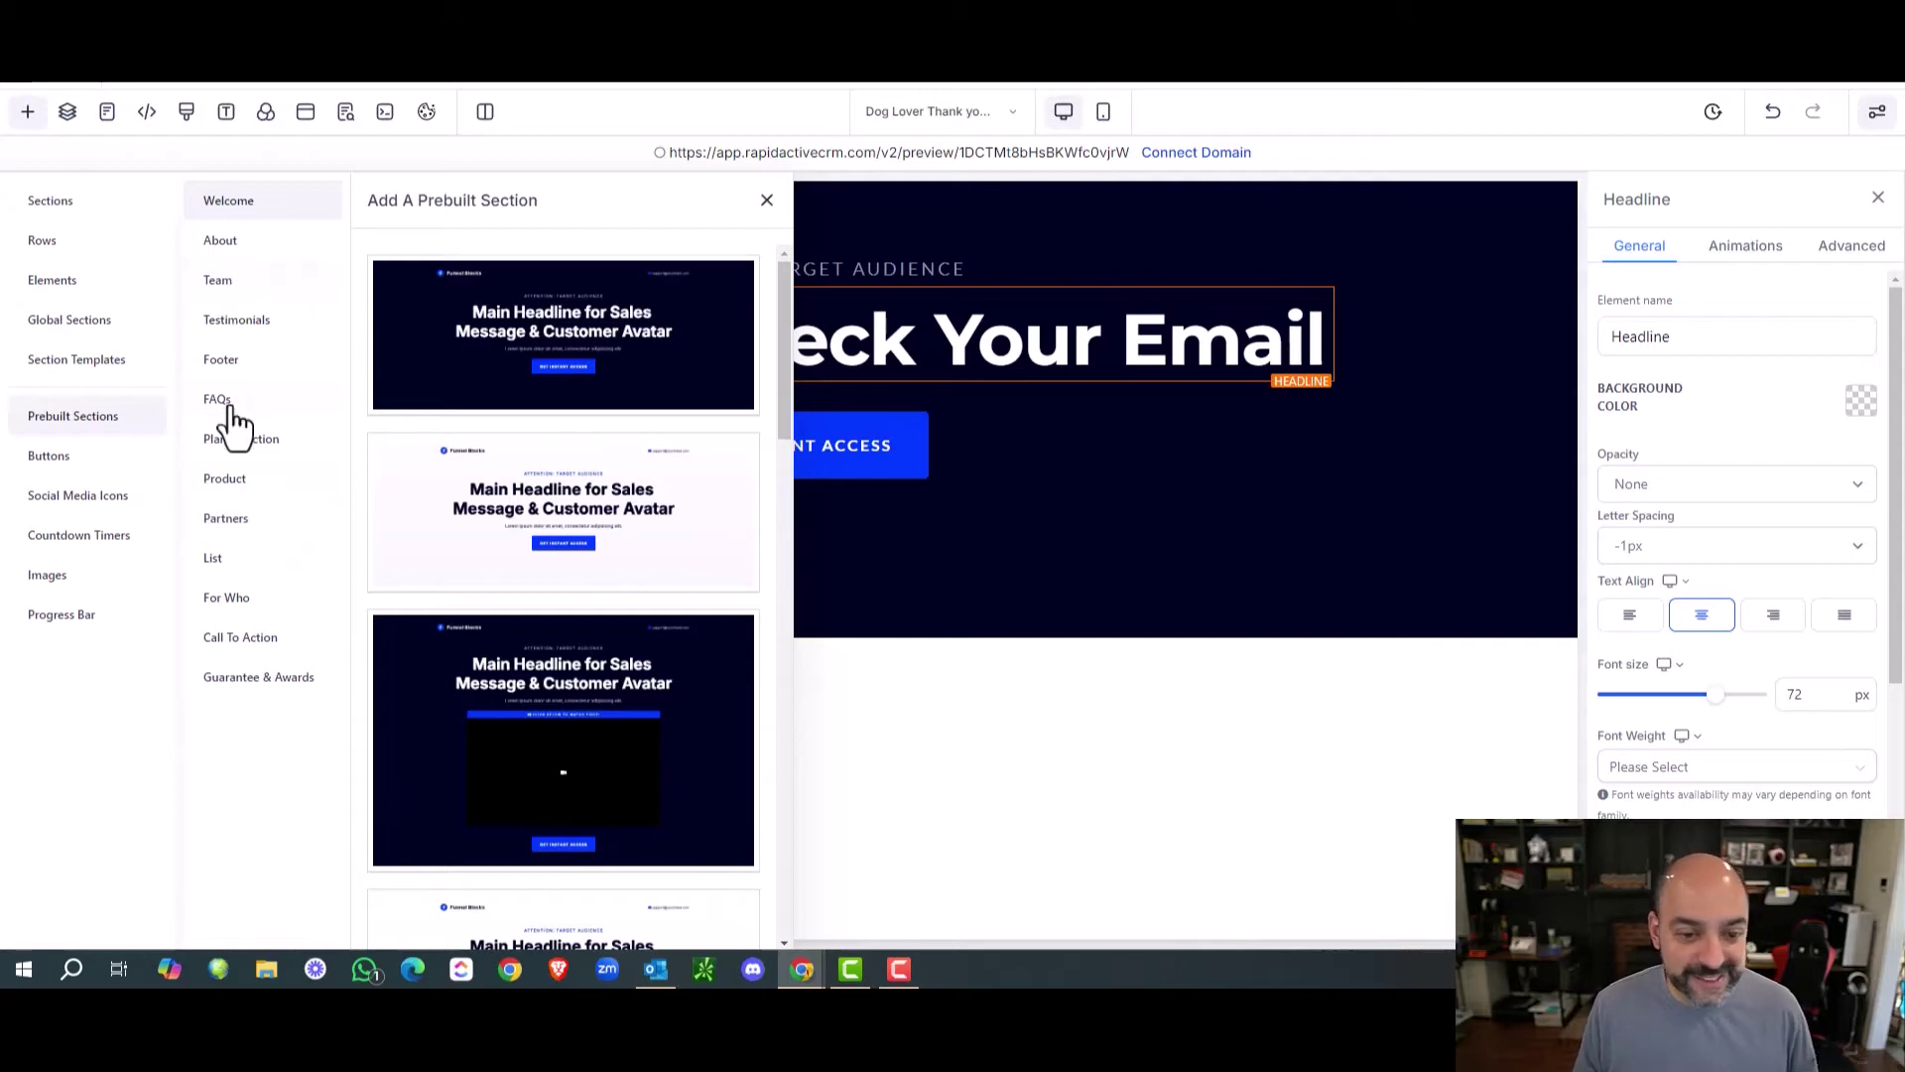
click(222, 360)
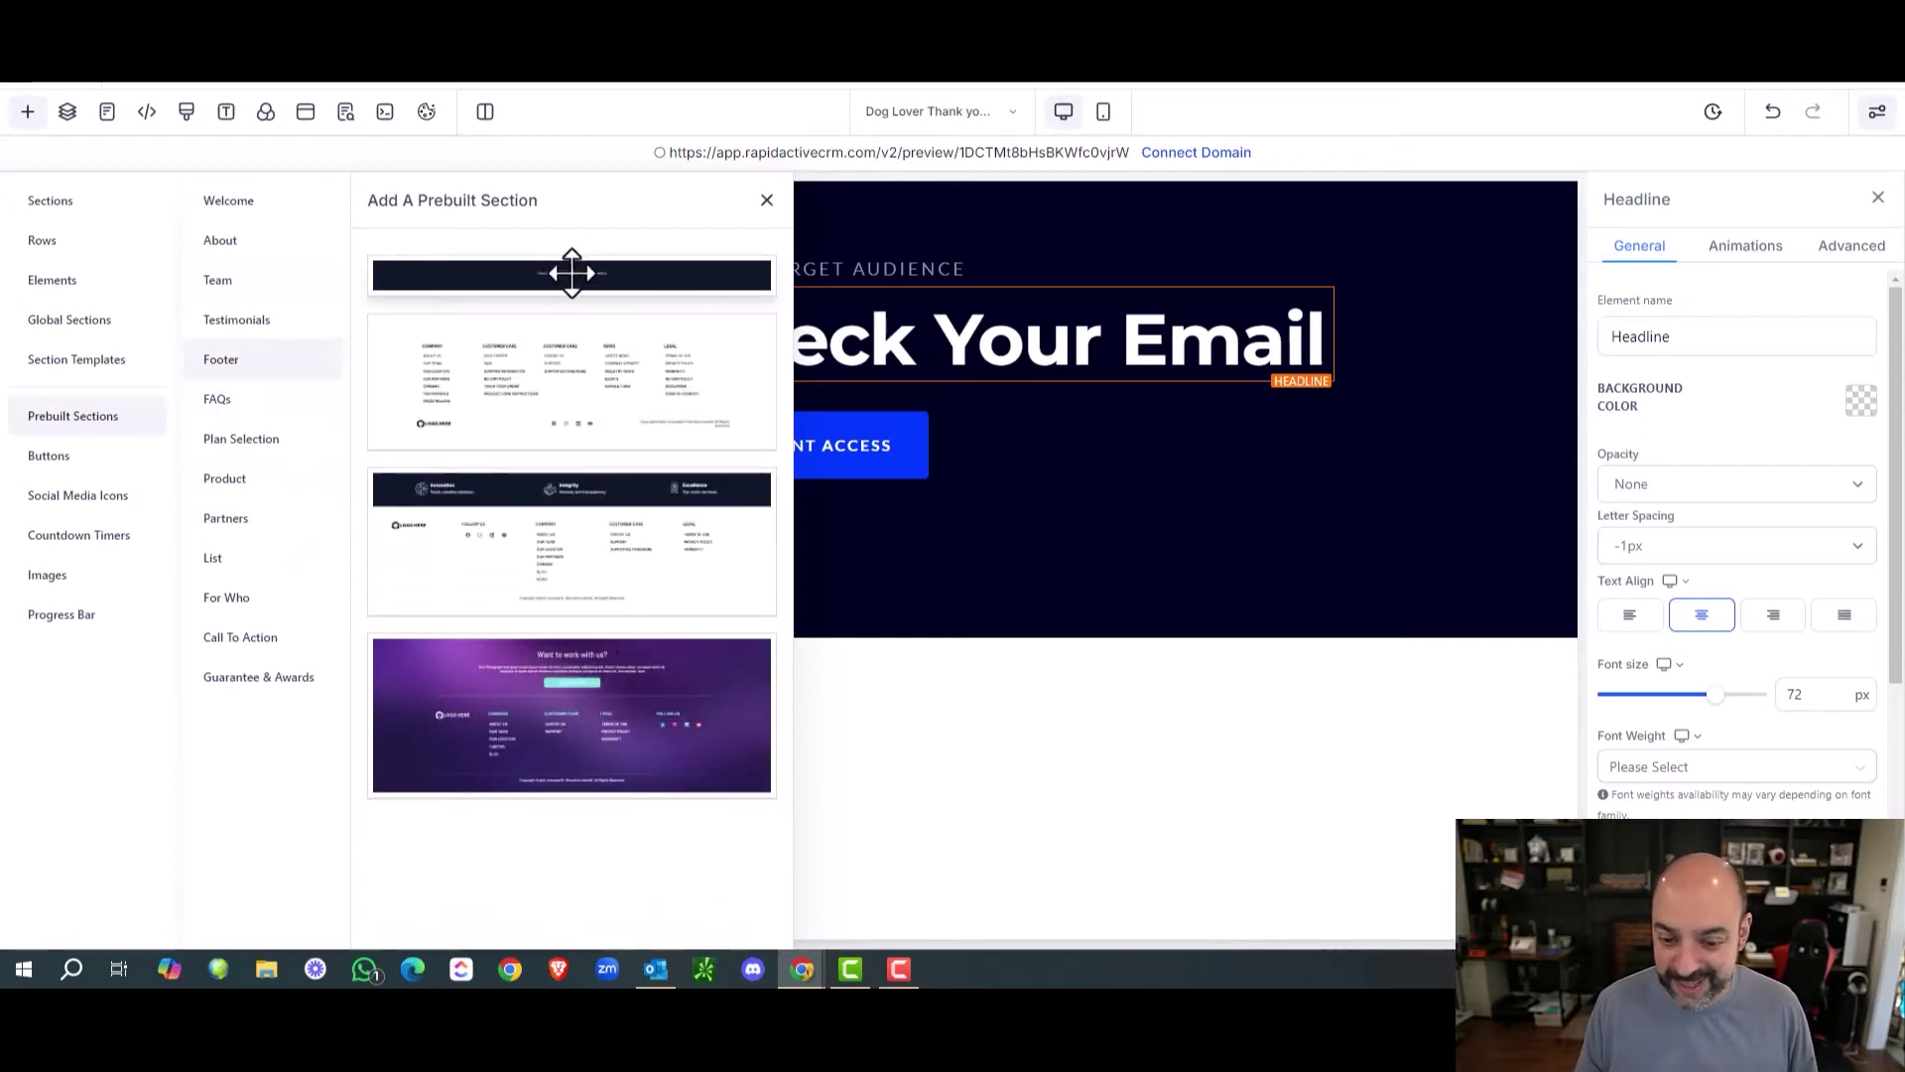
drag(571, 263, 1072, 657)
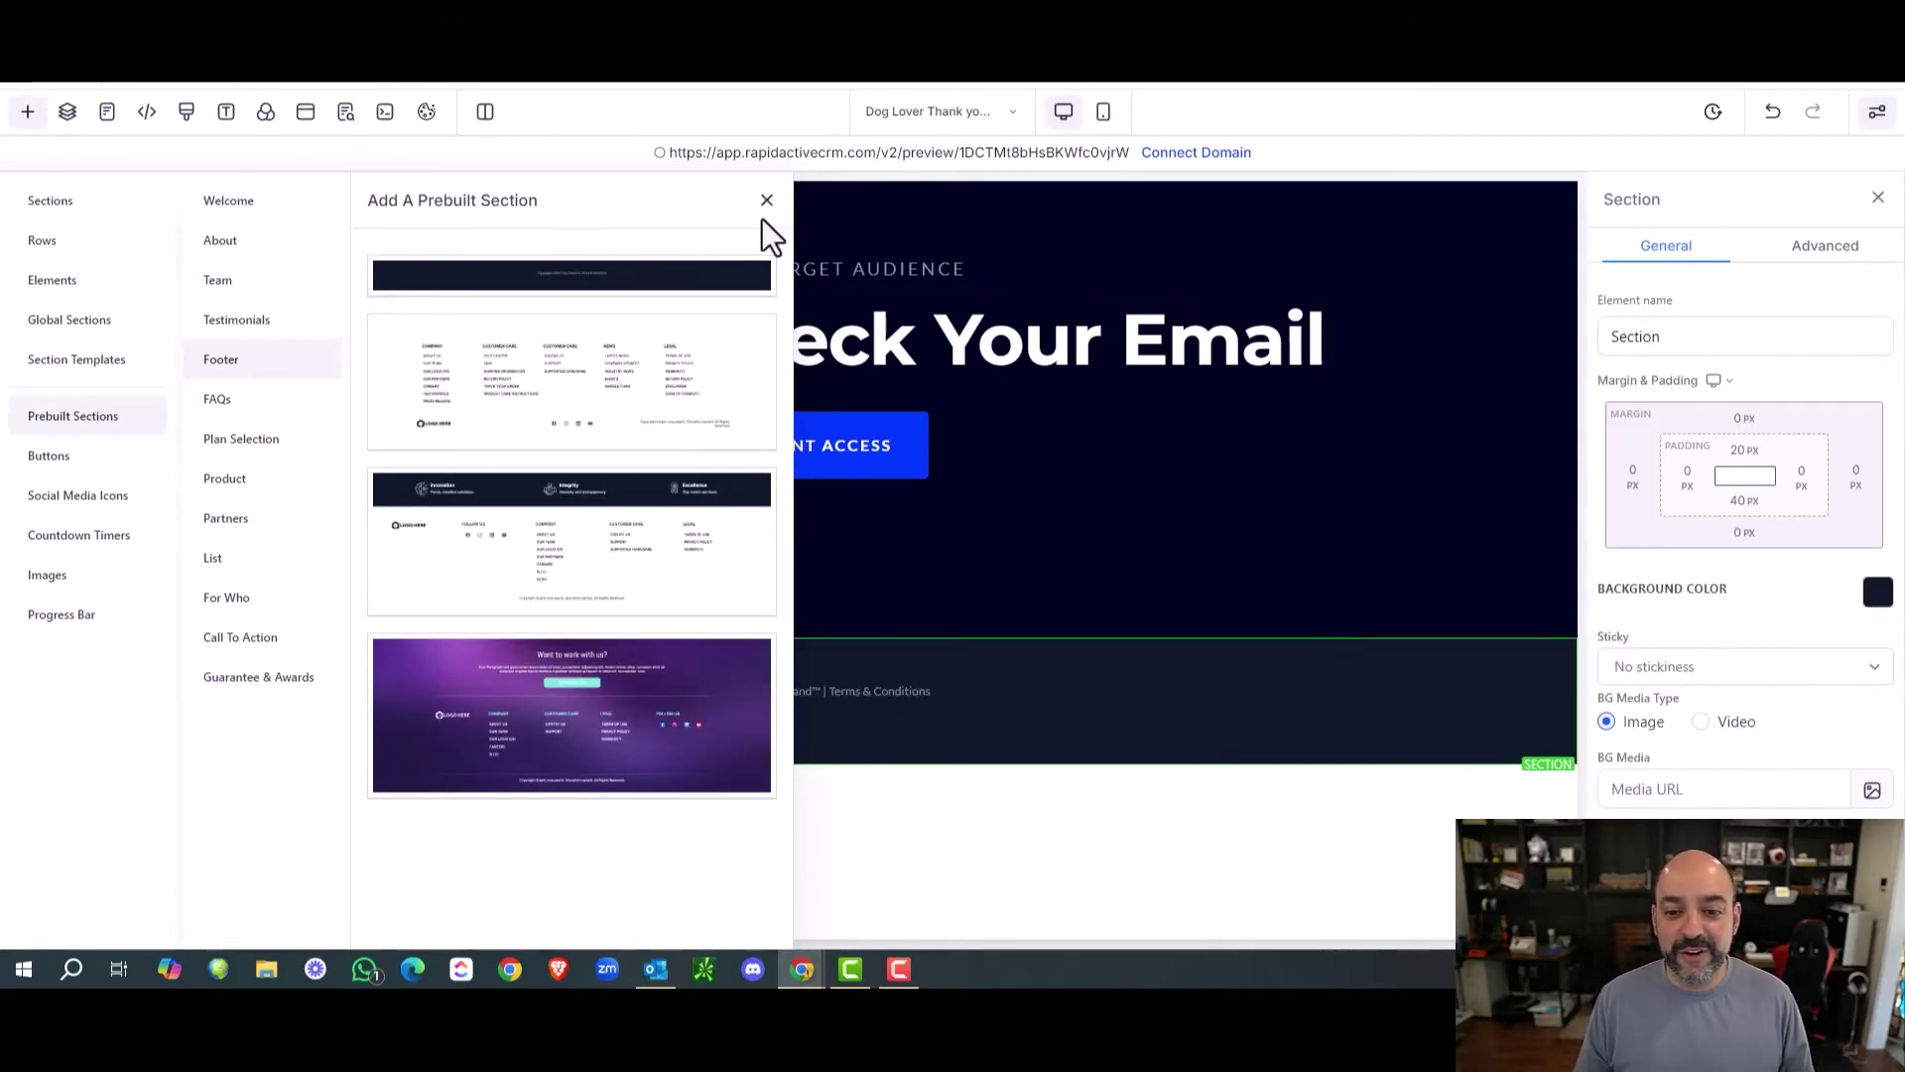
click(766, 201)
click(1734, 85)
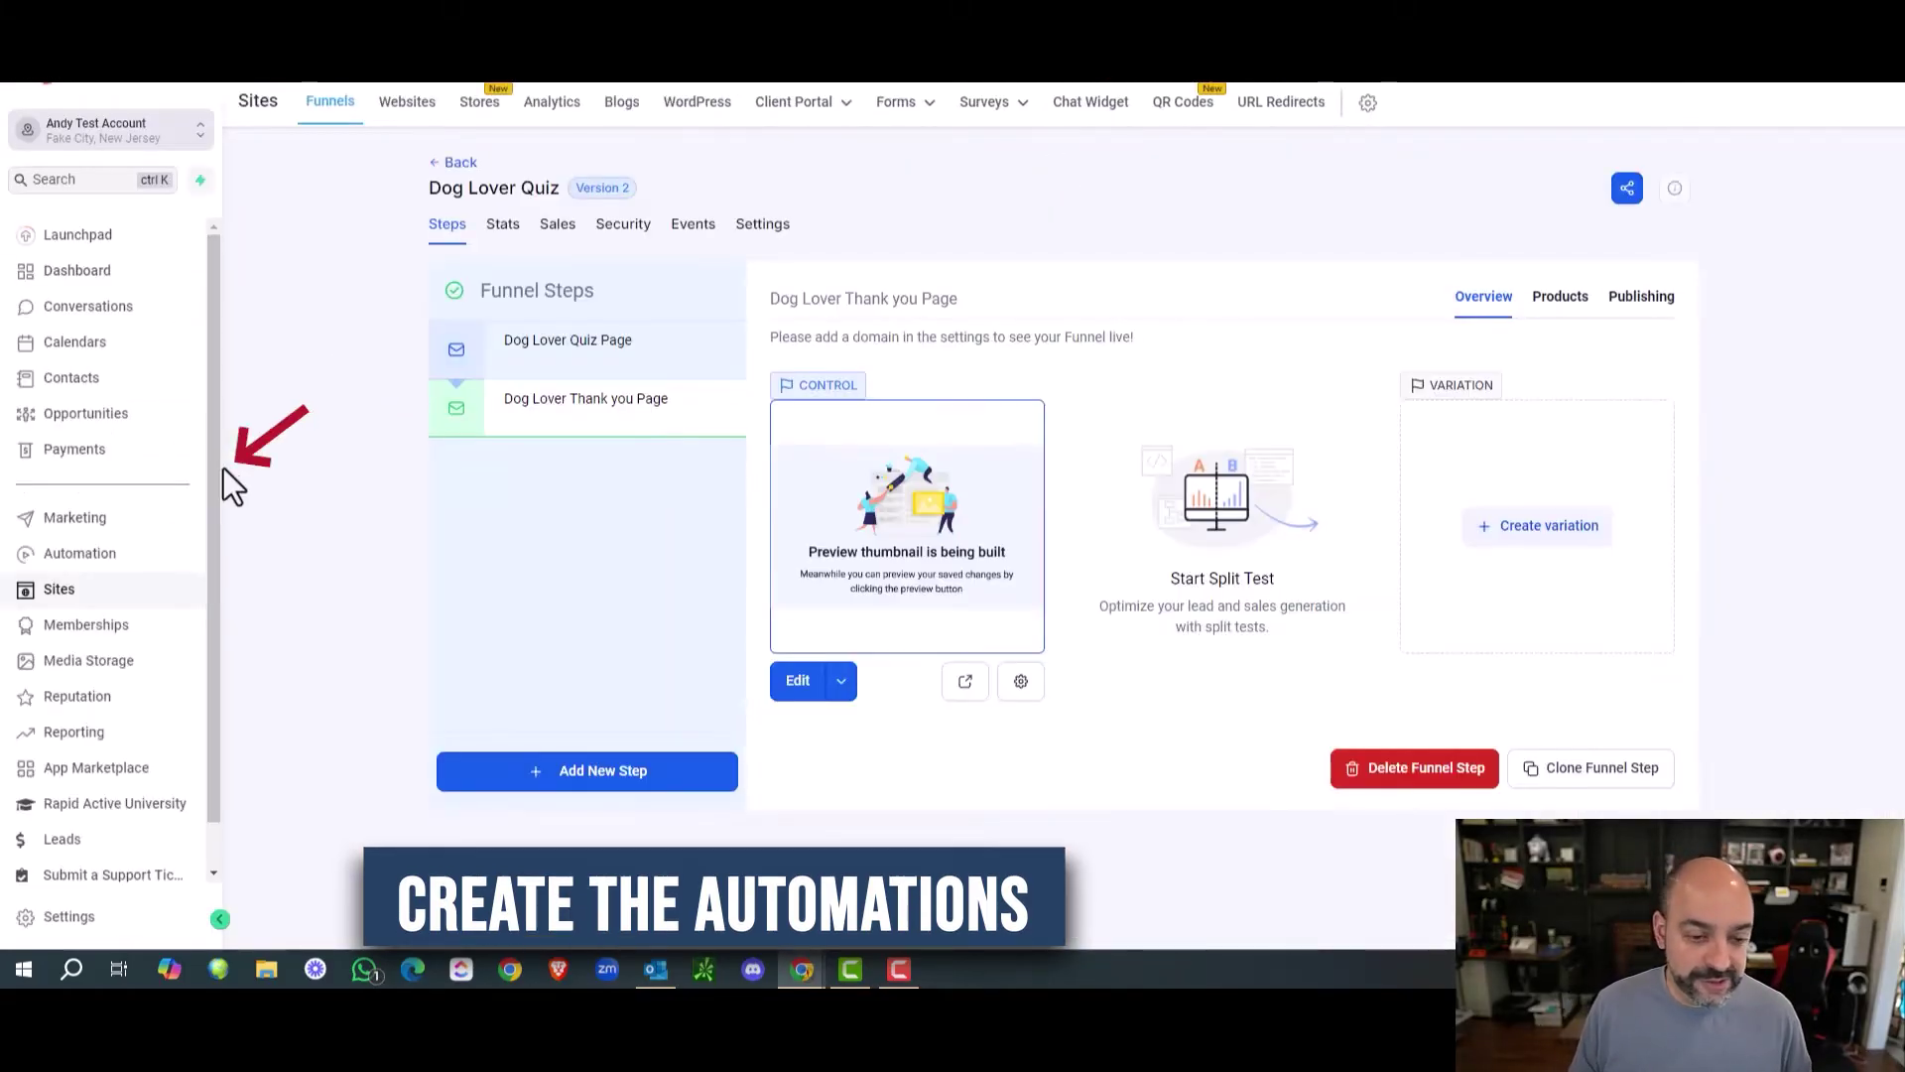
Create a workflow folder named "07. Dog Lover Quiz" in the Automation area.
click(100, 567)
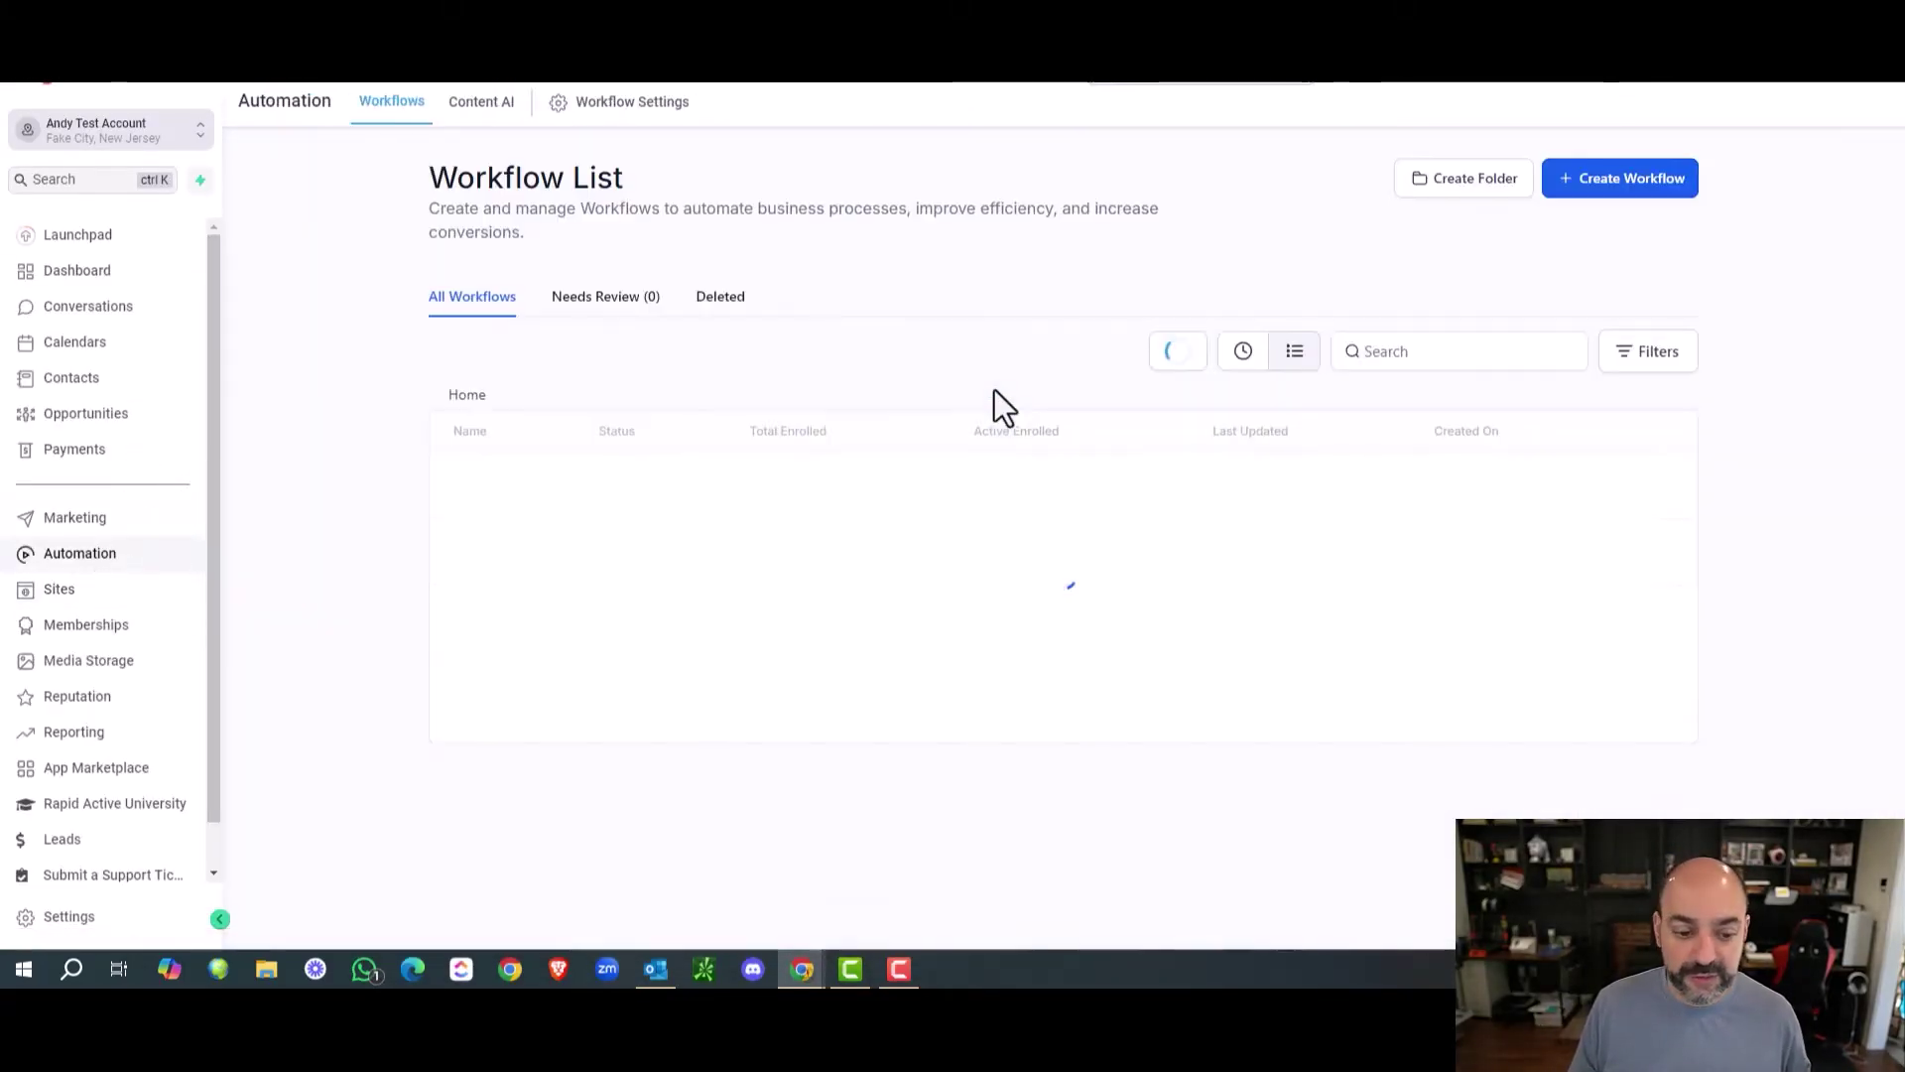
click(1481, 180)
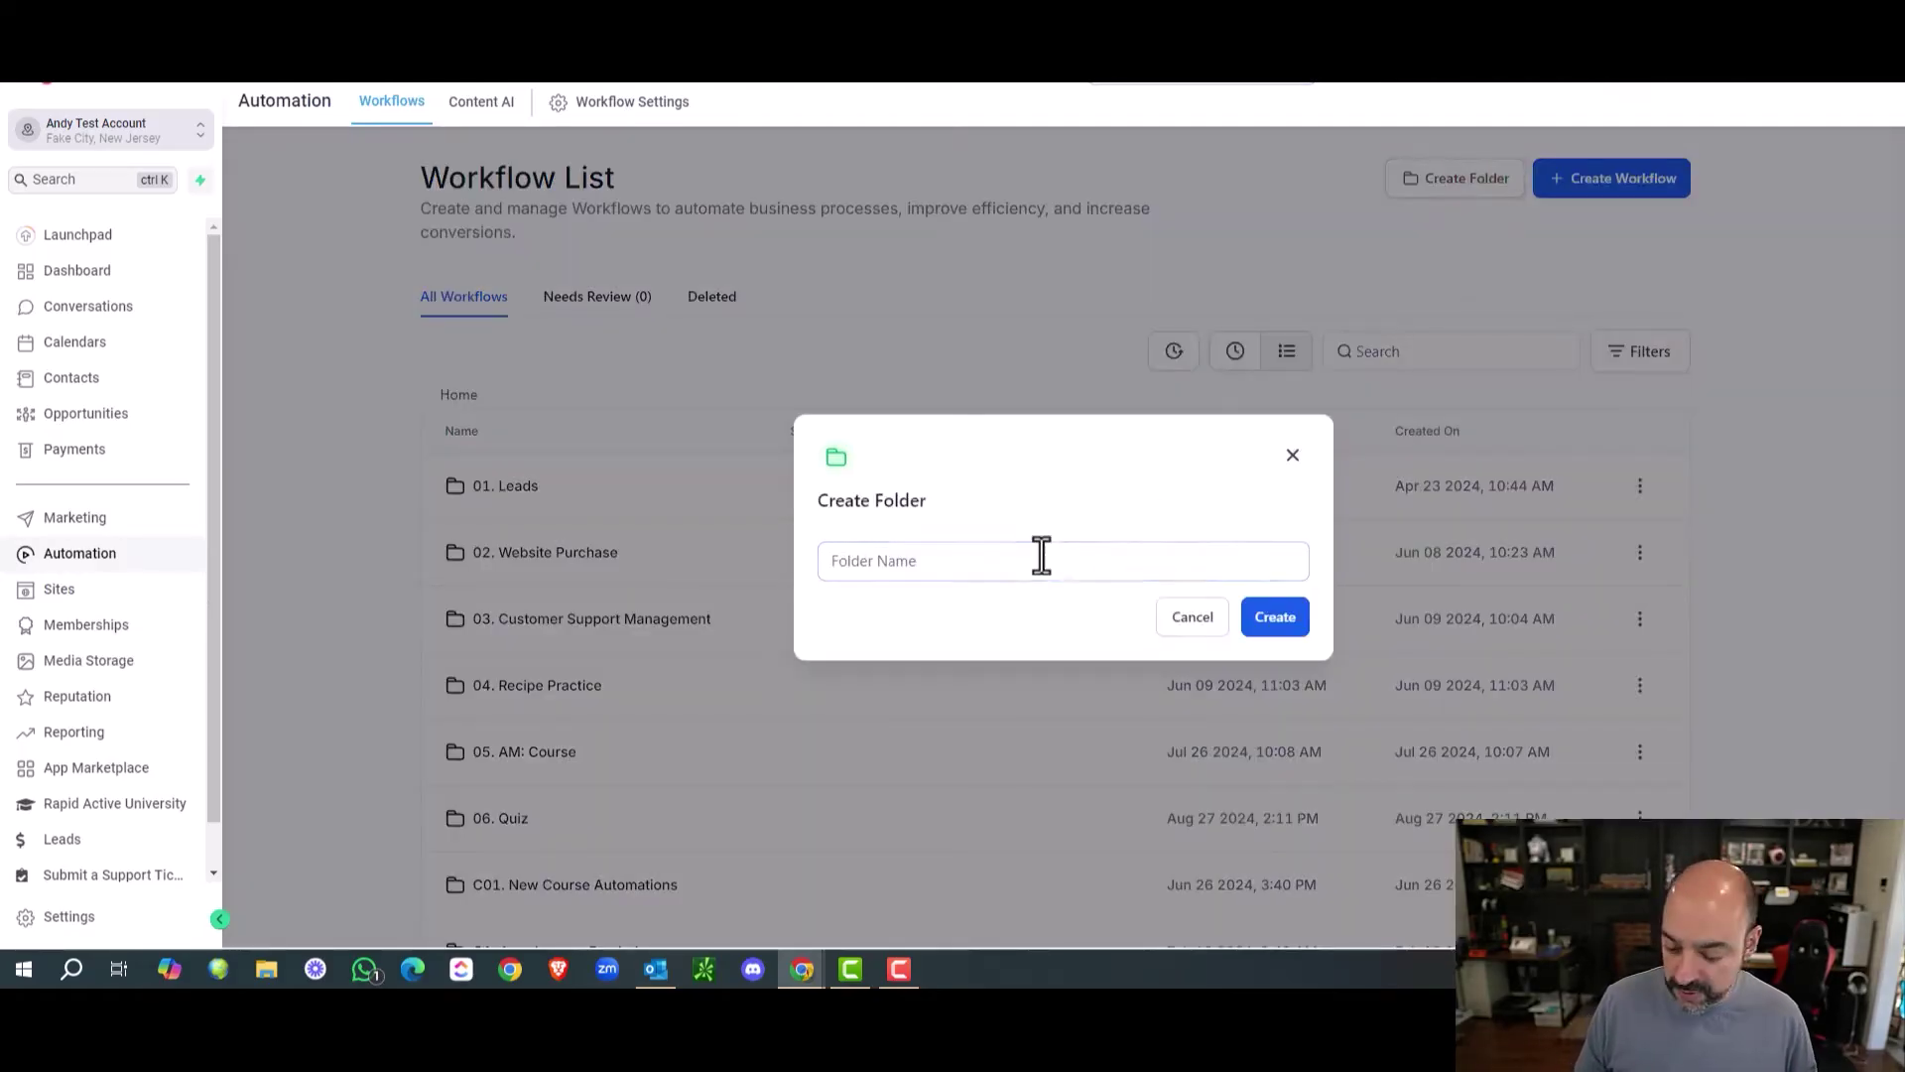
click(1041, 559)
text(07.)
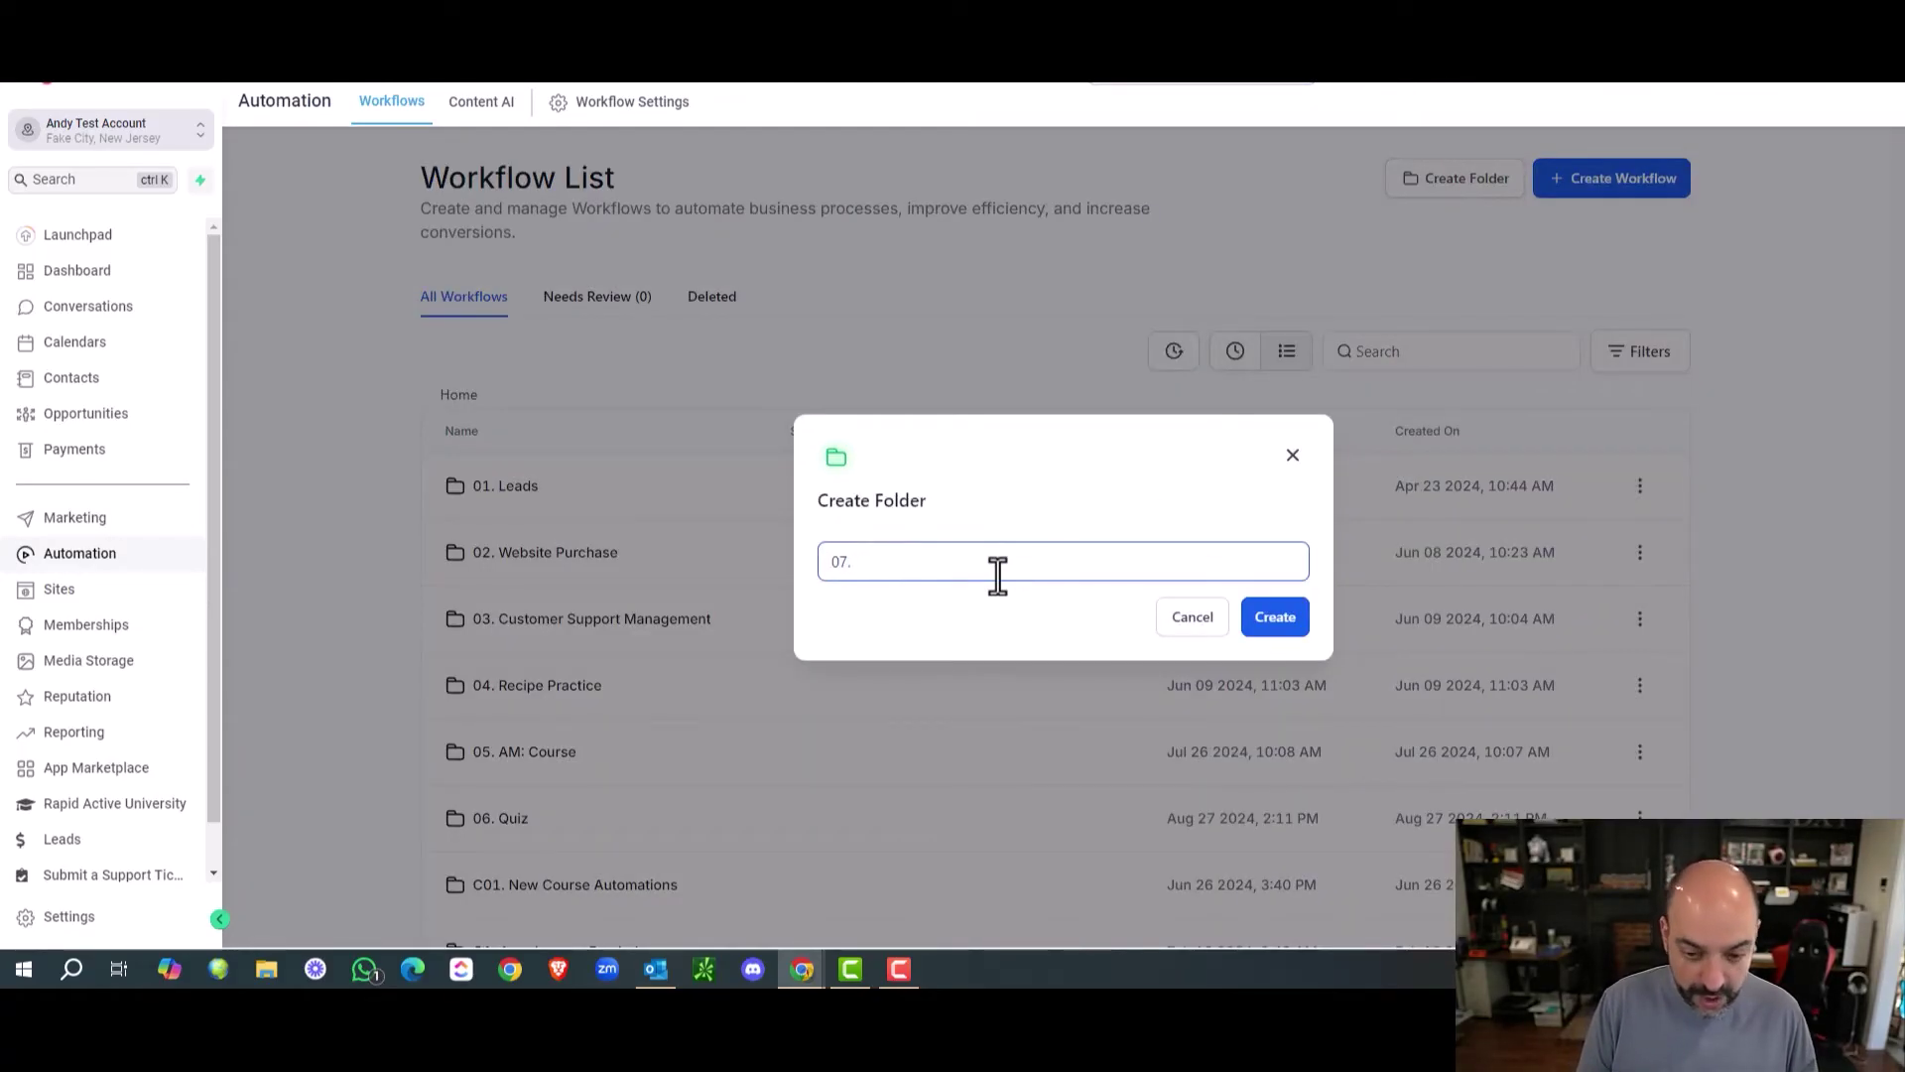
text( Dog Lover Quiz)
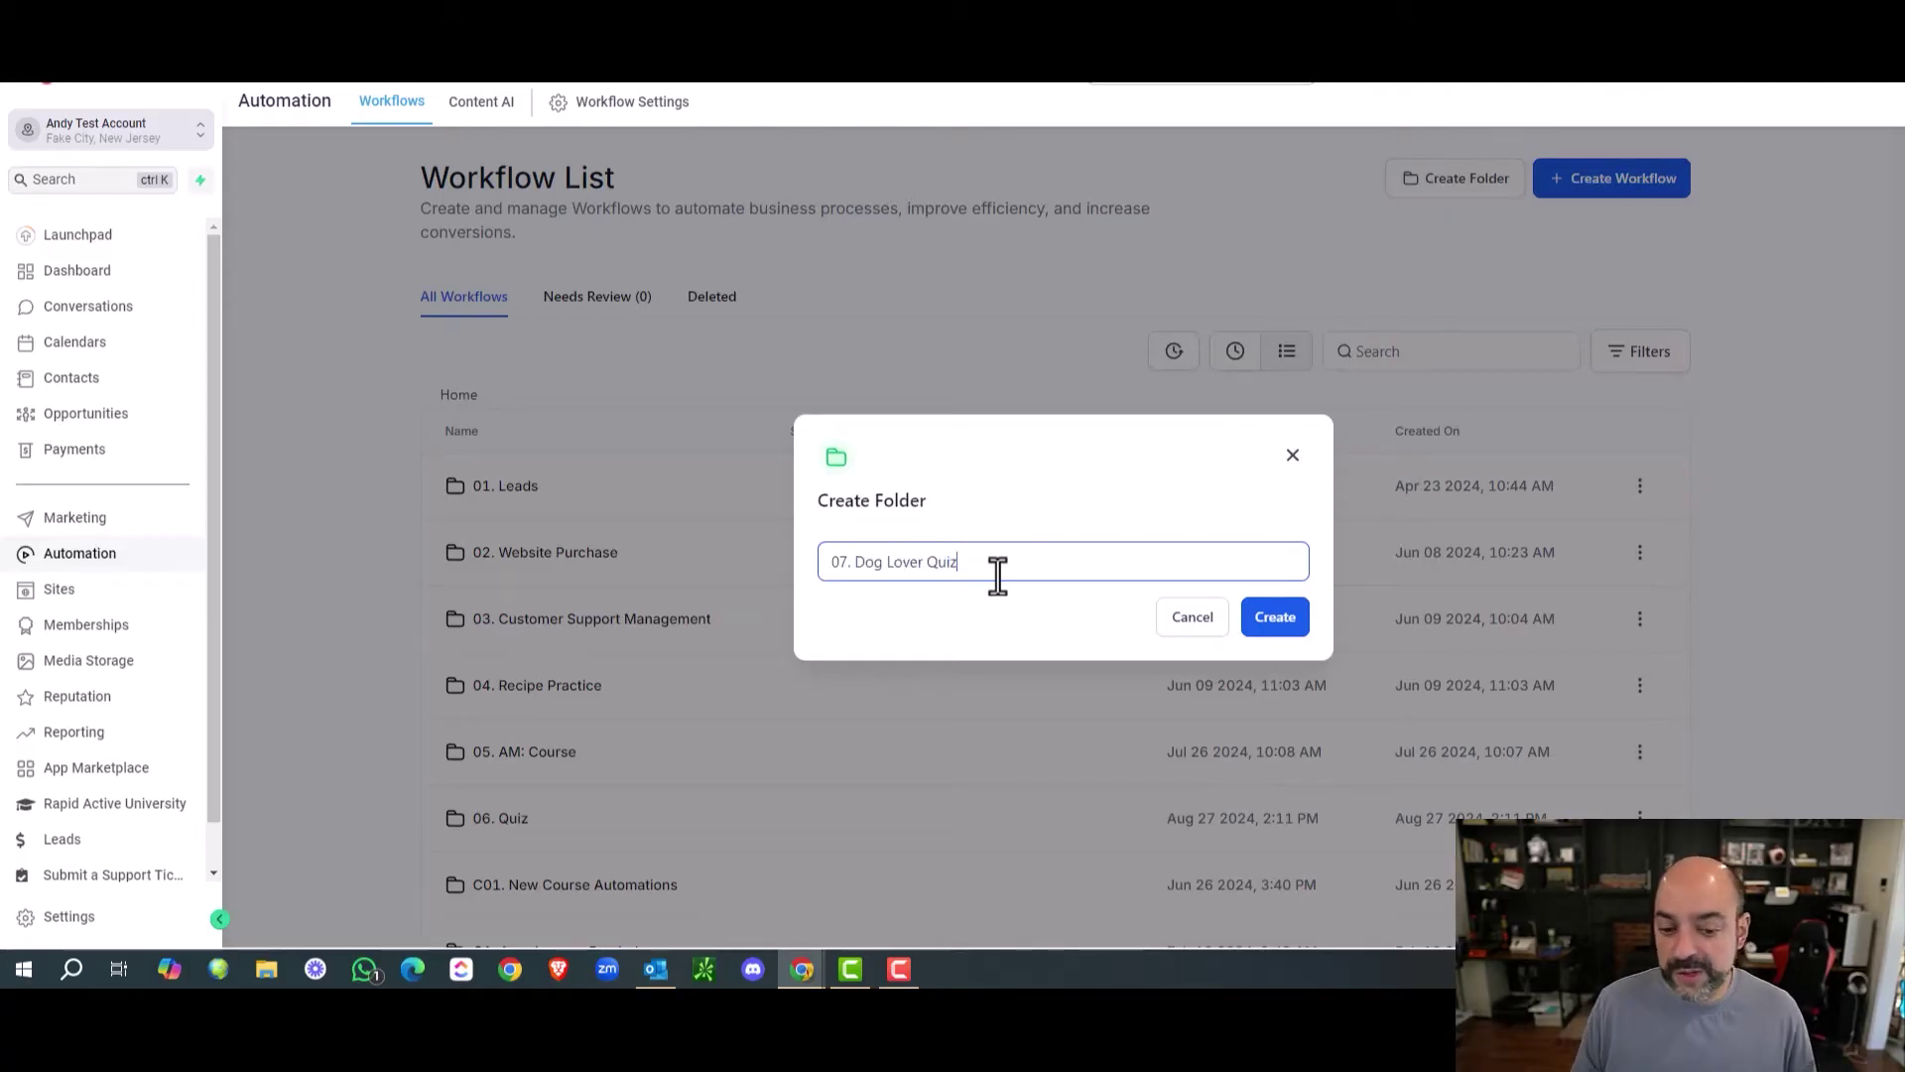
click(1275, 623)
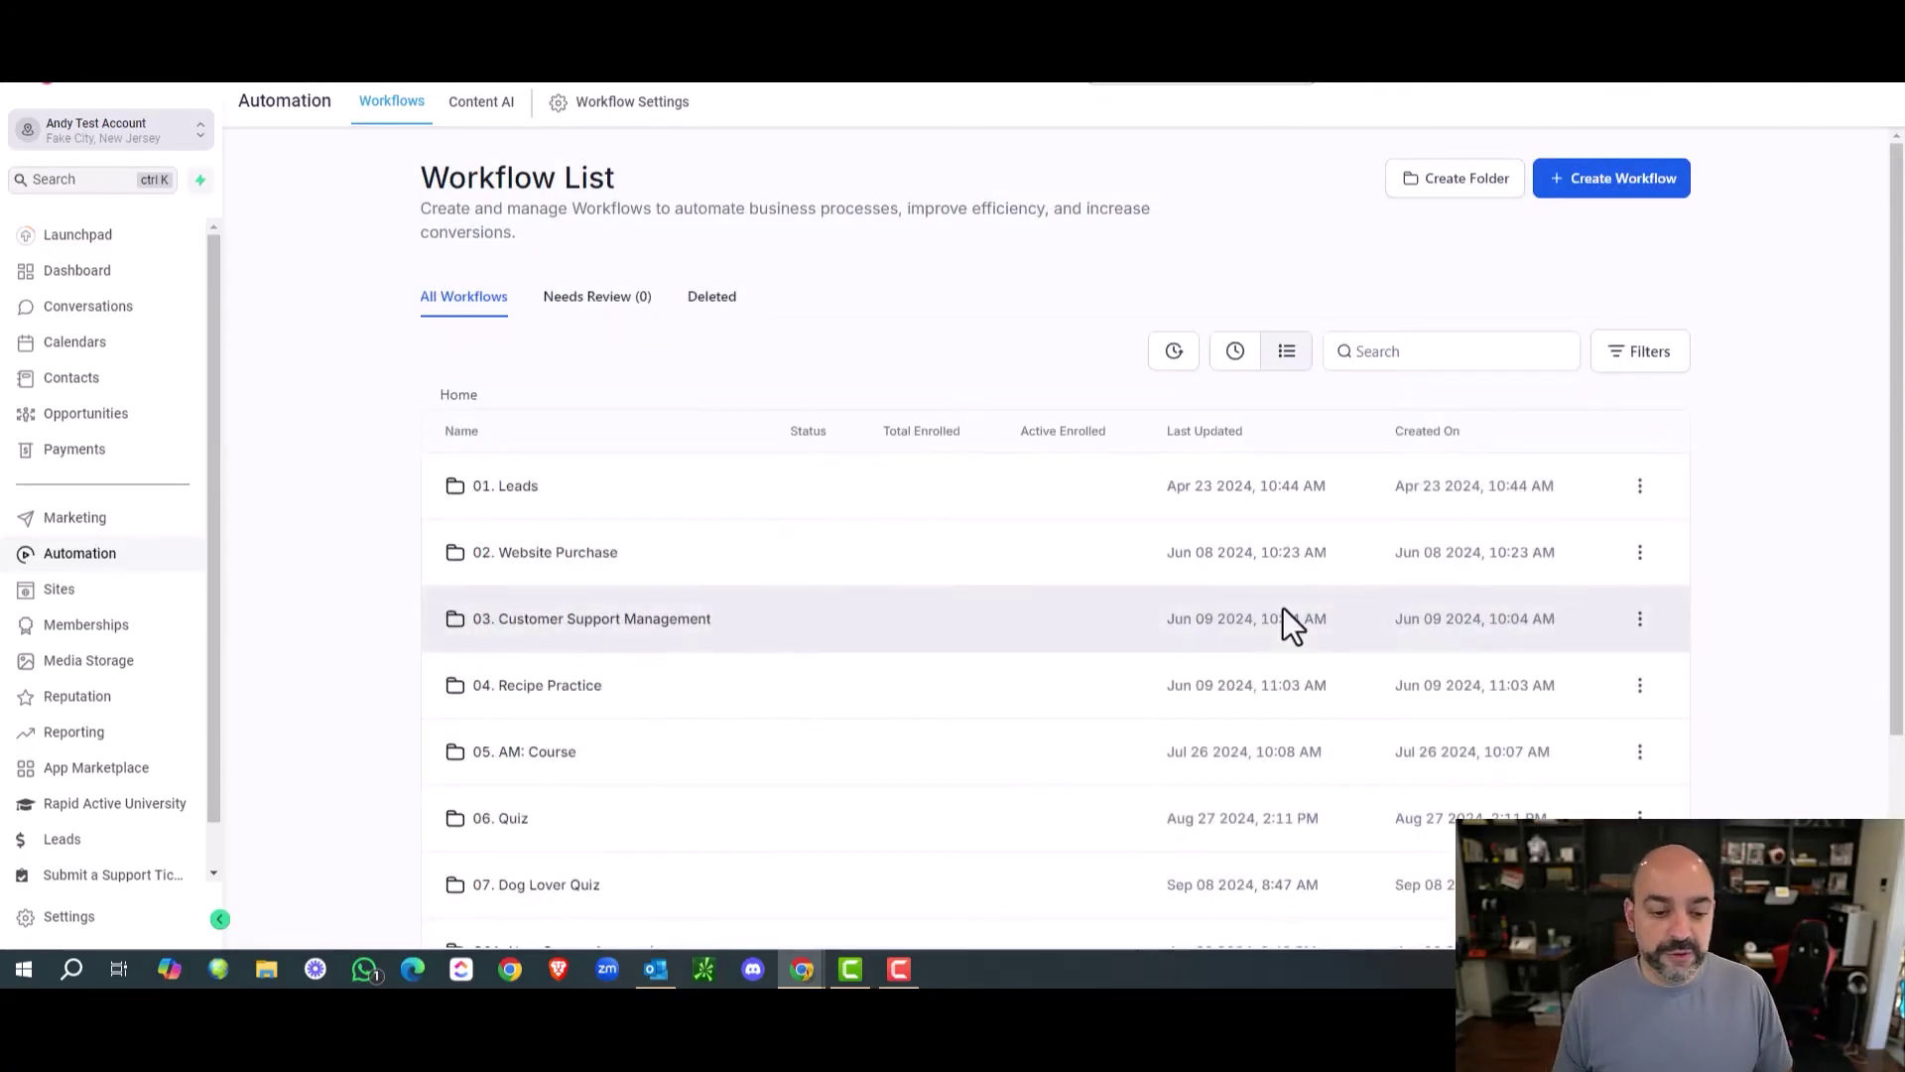
Create a workflow from scratch inside the "07. Dog Lover Quiz" folder.
scroll(646, 575, down, 3)
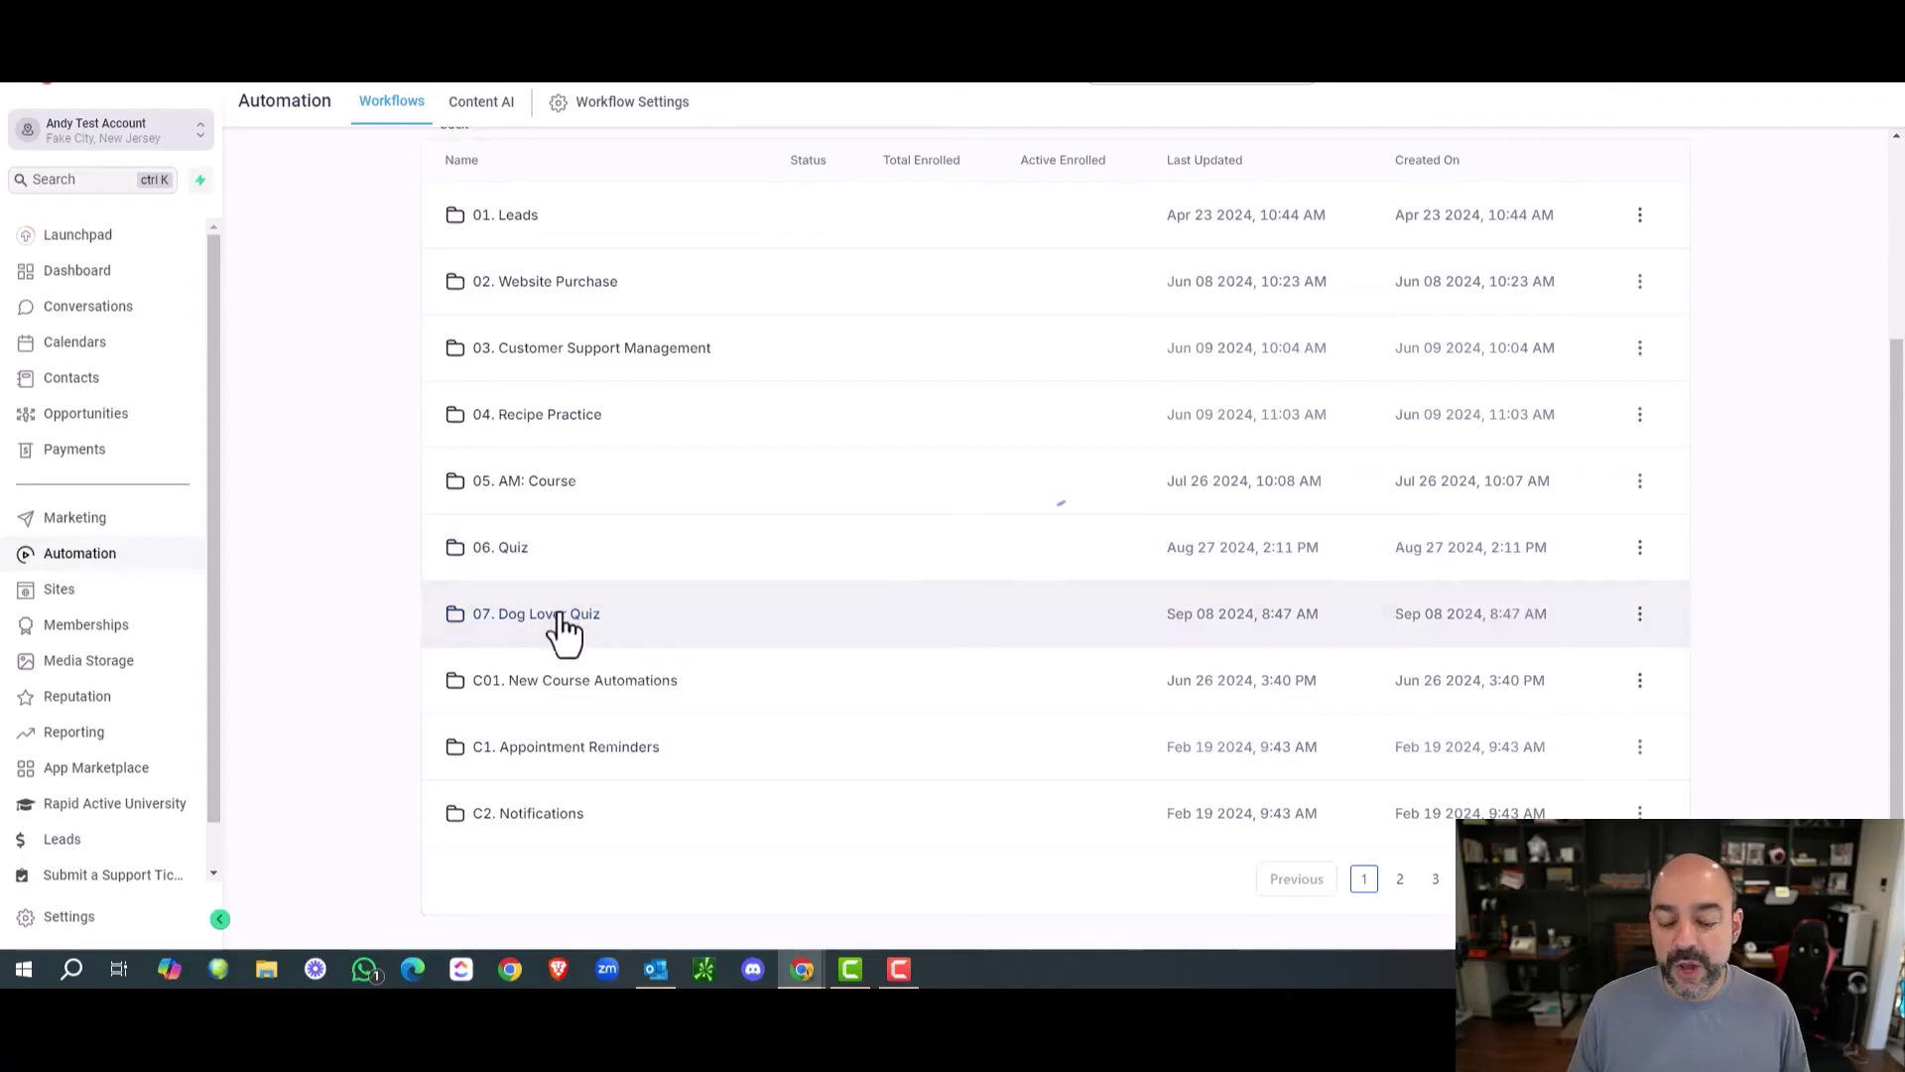
click(559, 617)
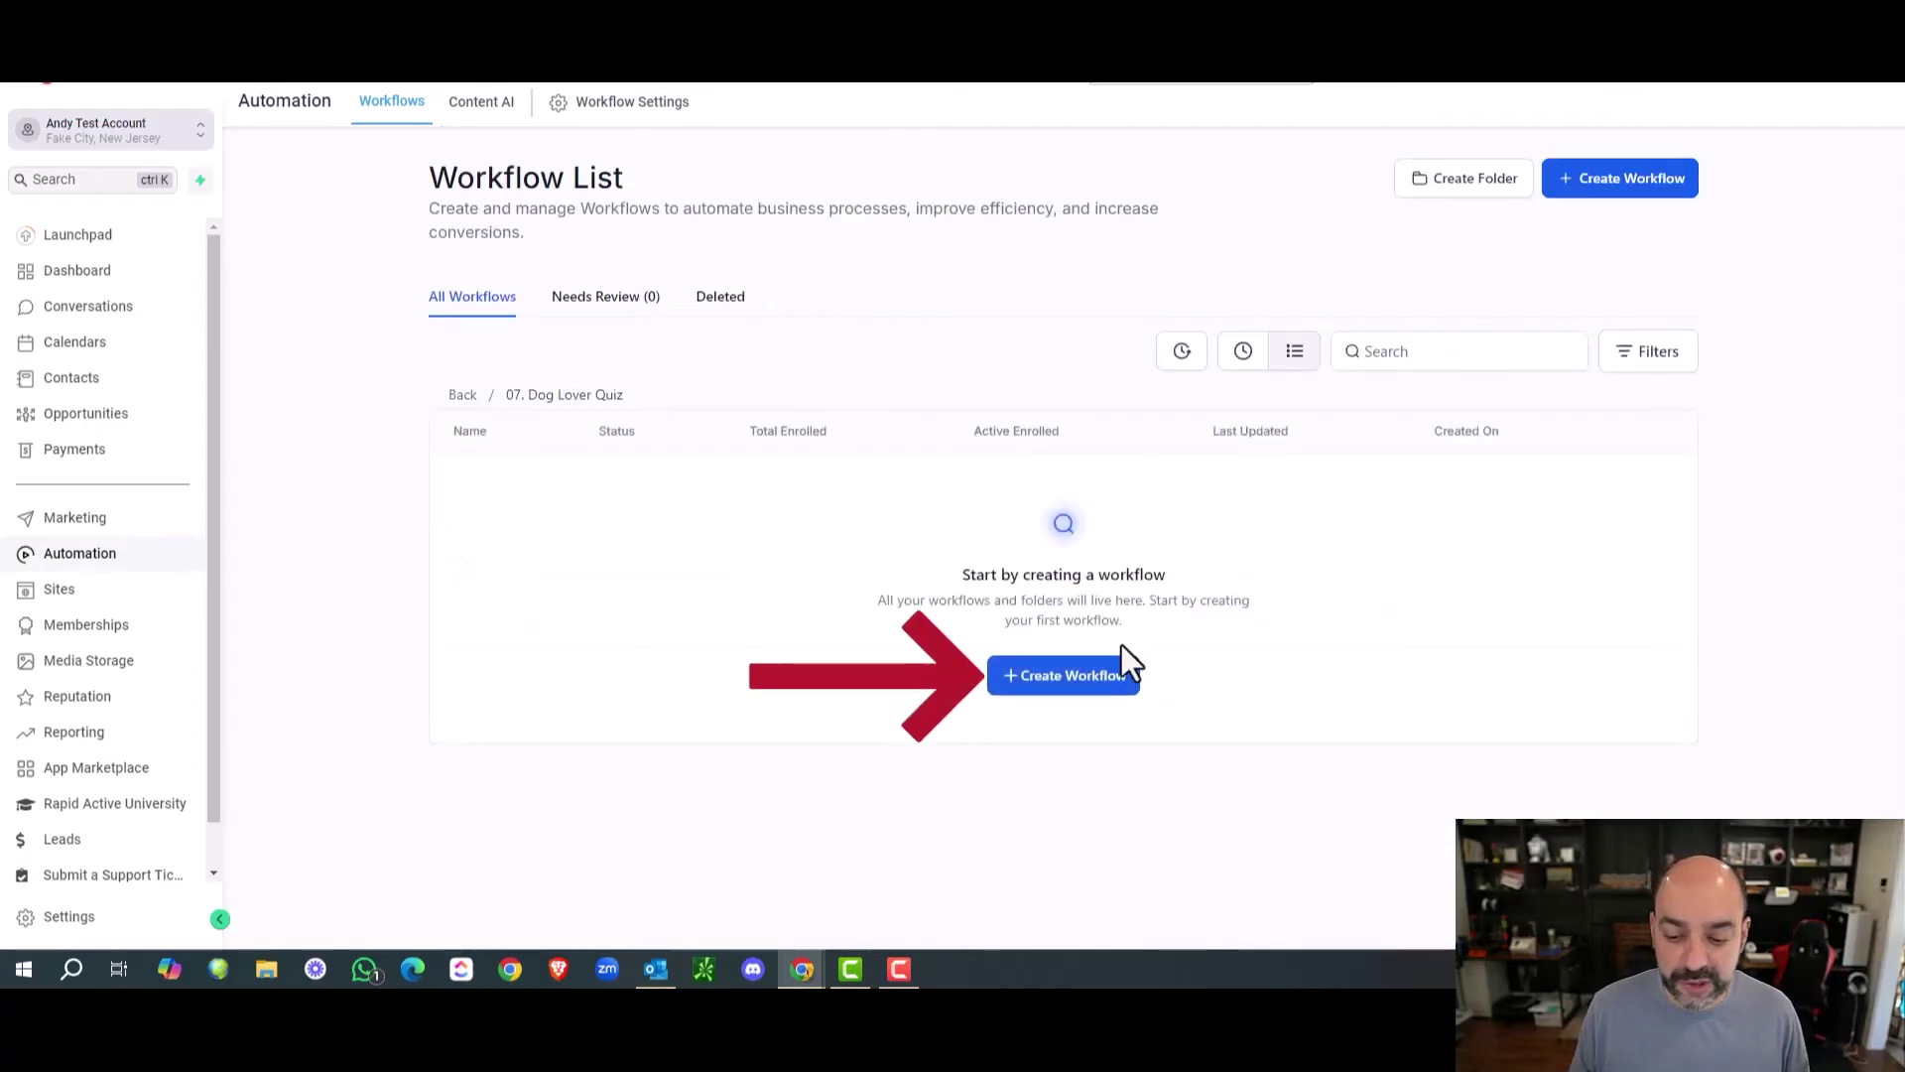
click(1121, 683)
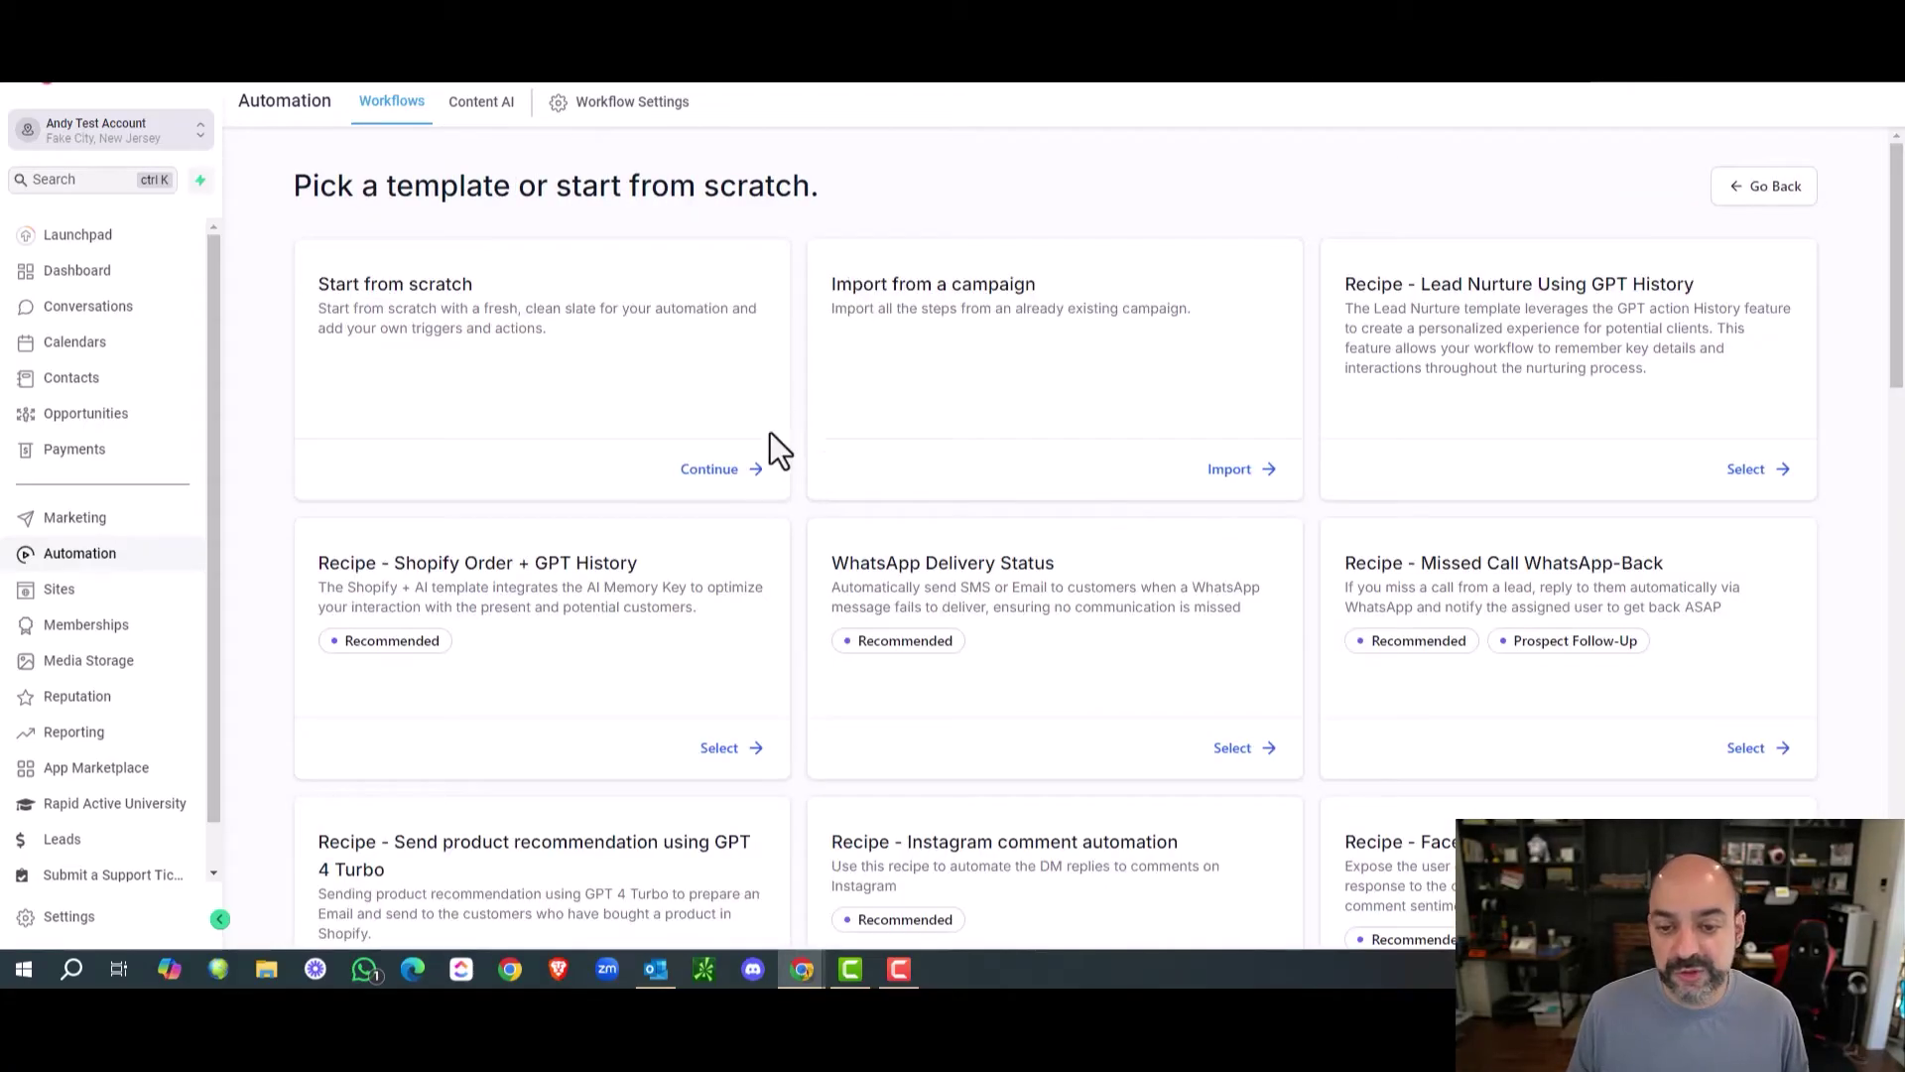
click(739, 471)
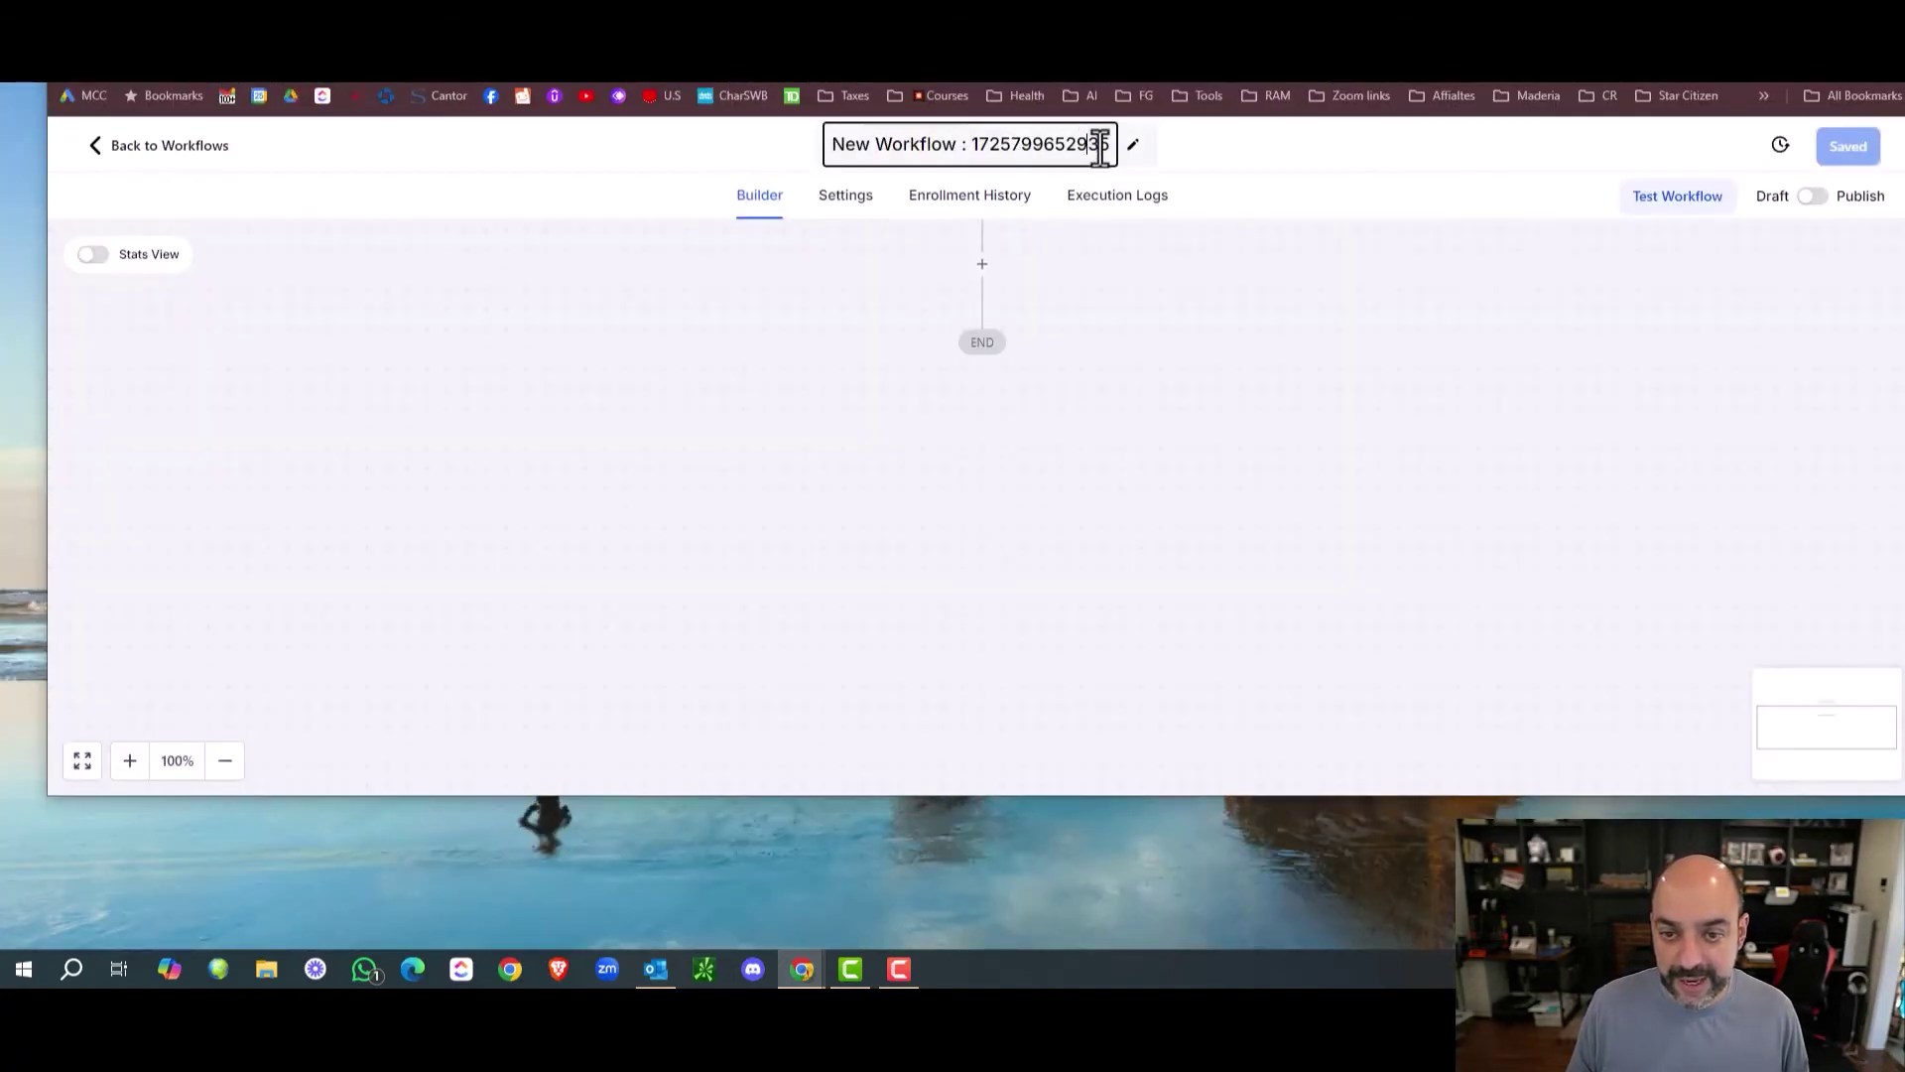
Rename the workflow as "DQ01: Survey Submitted (Calculate Score)".
drag(1113, 145, 896, 165)
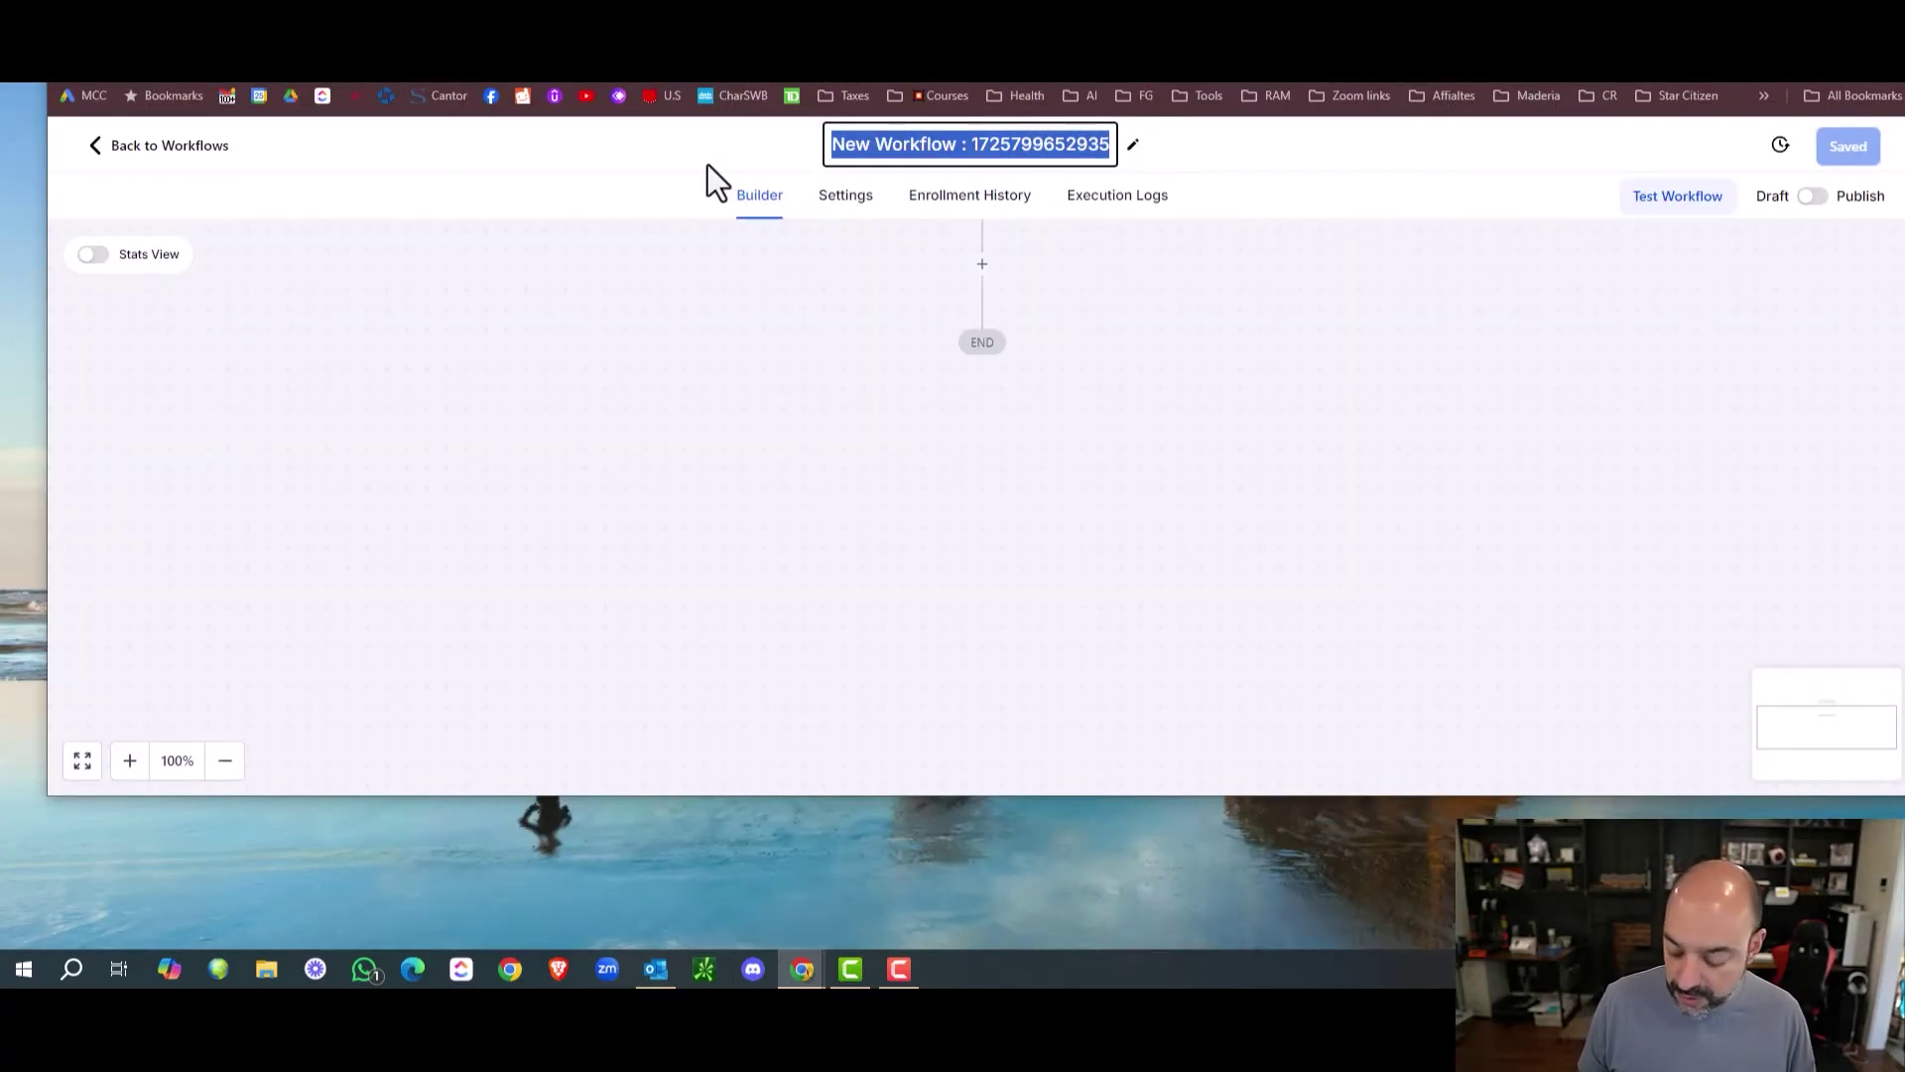
text(DQ01: Survey)
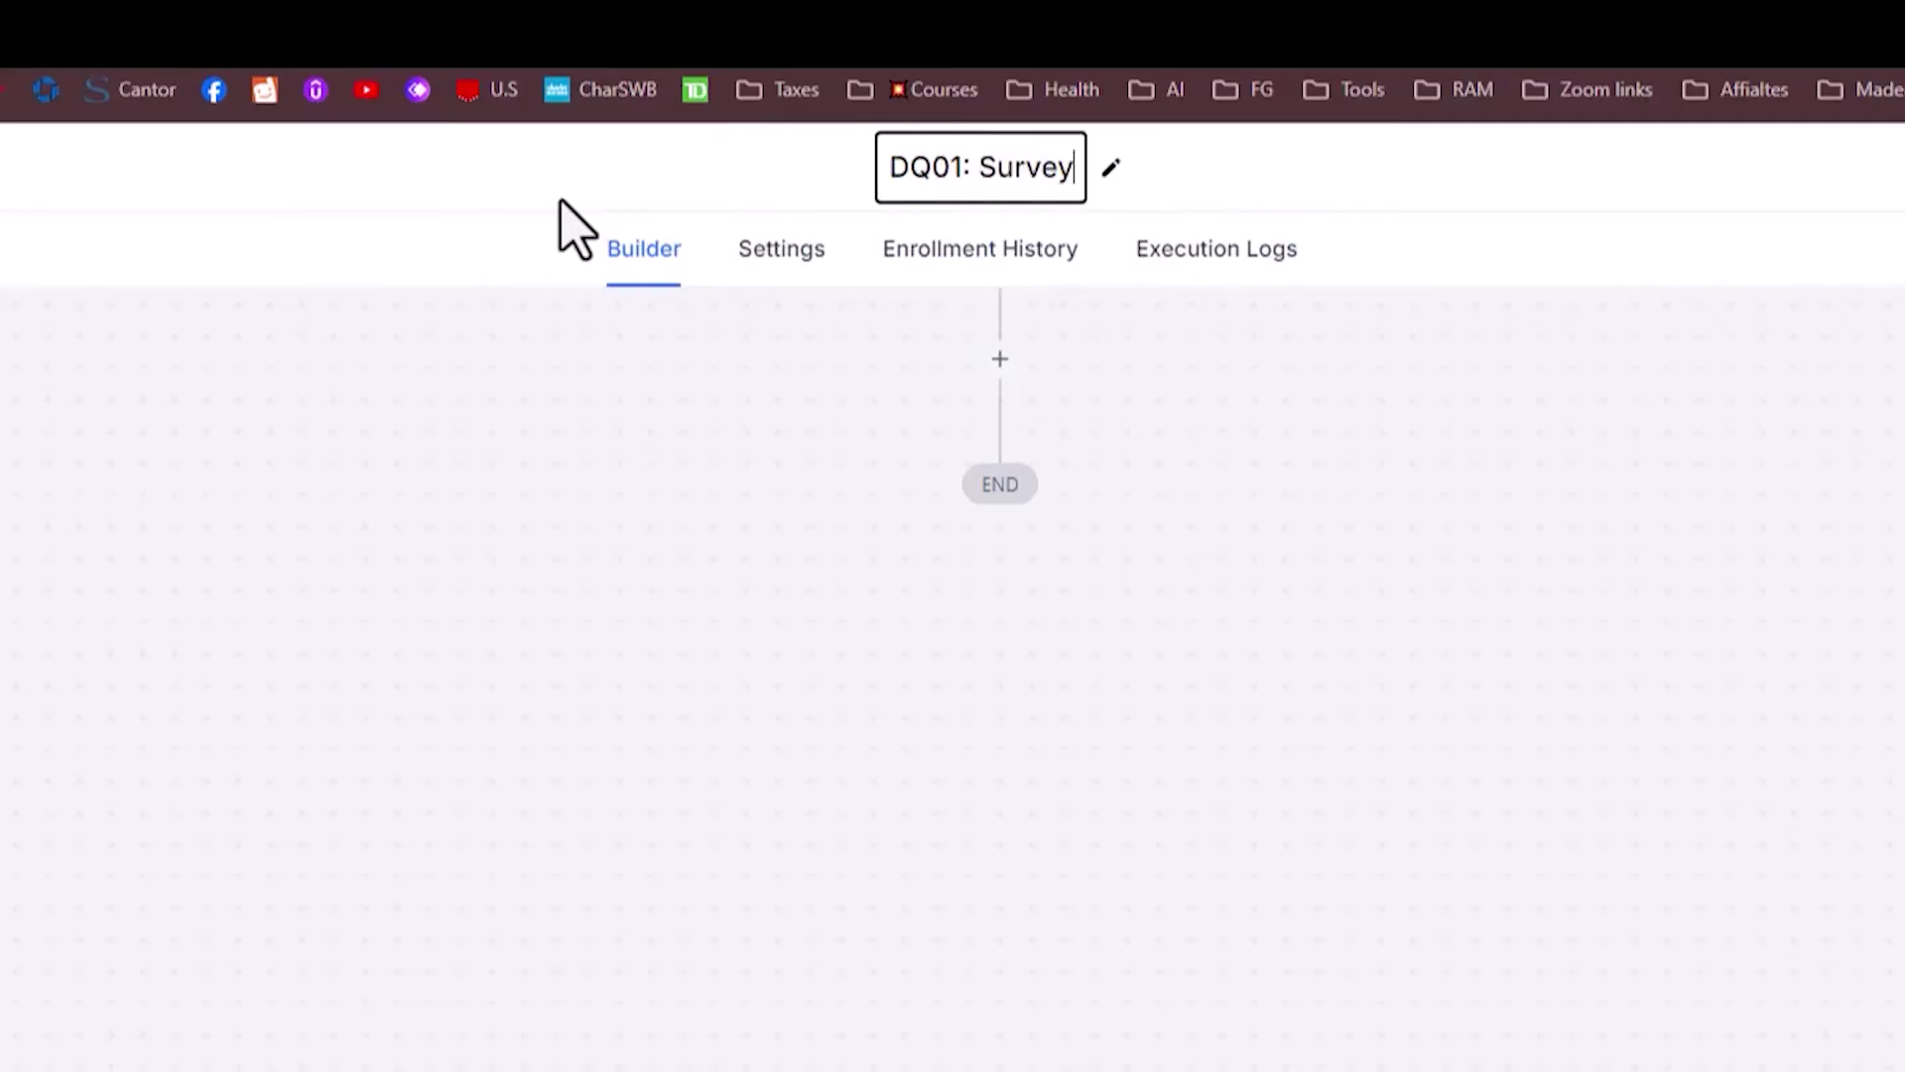
text( Submitted (Cal)
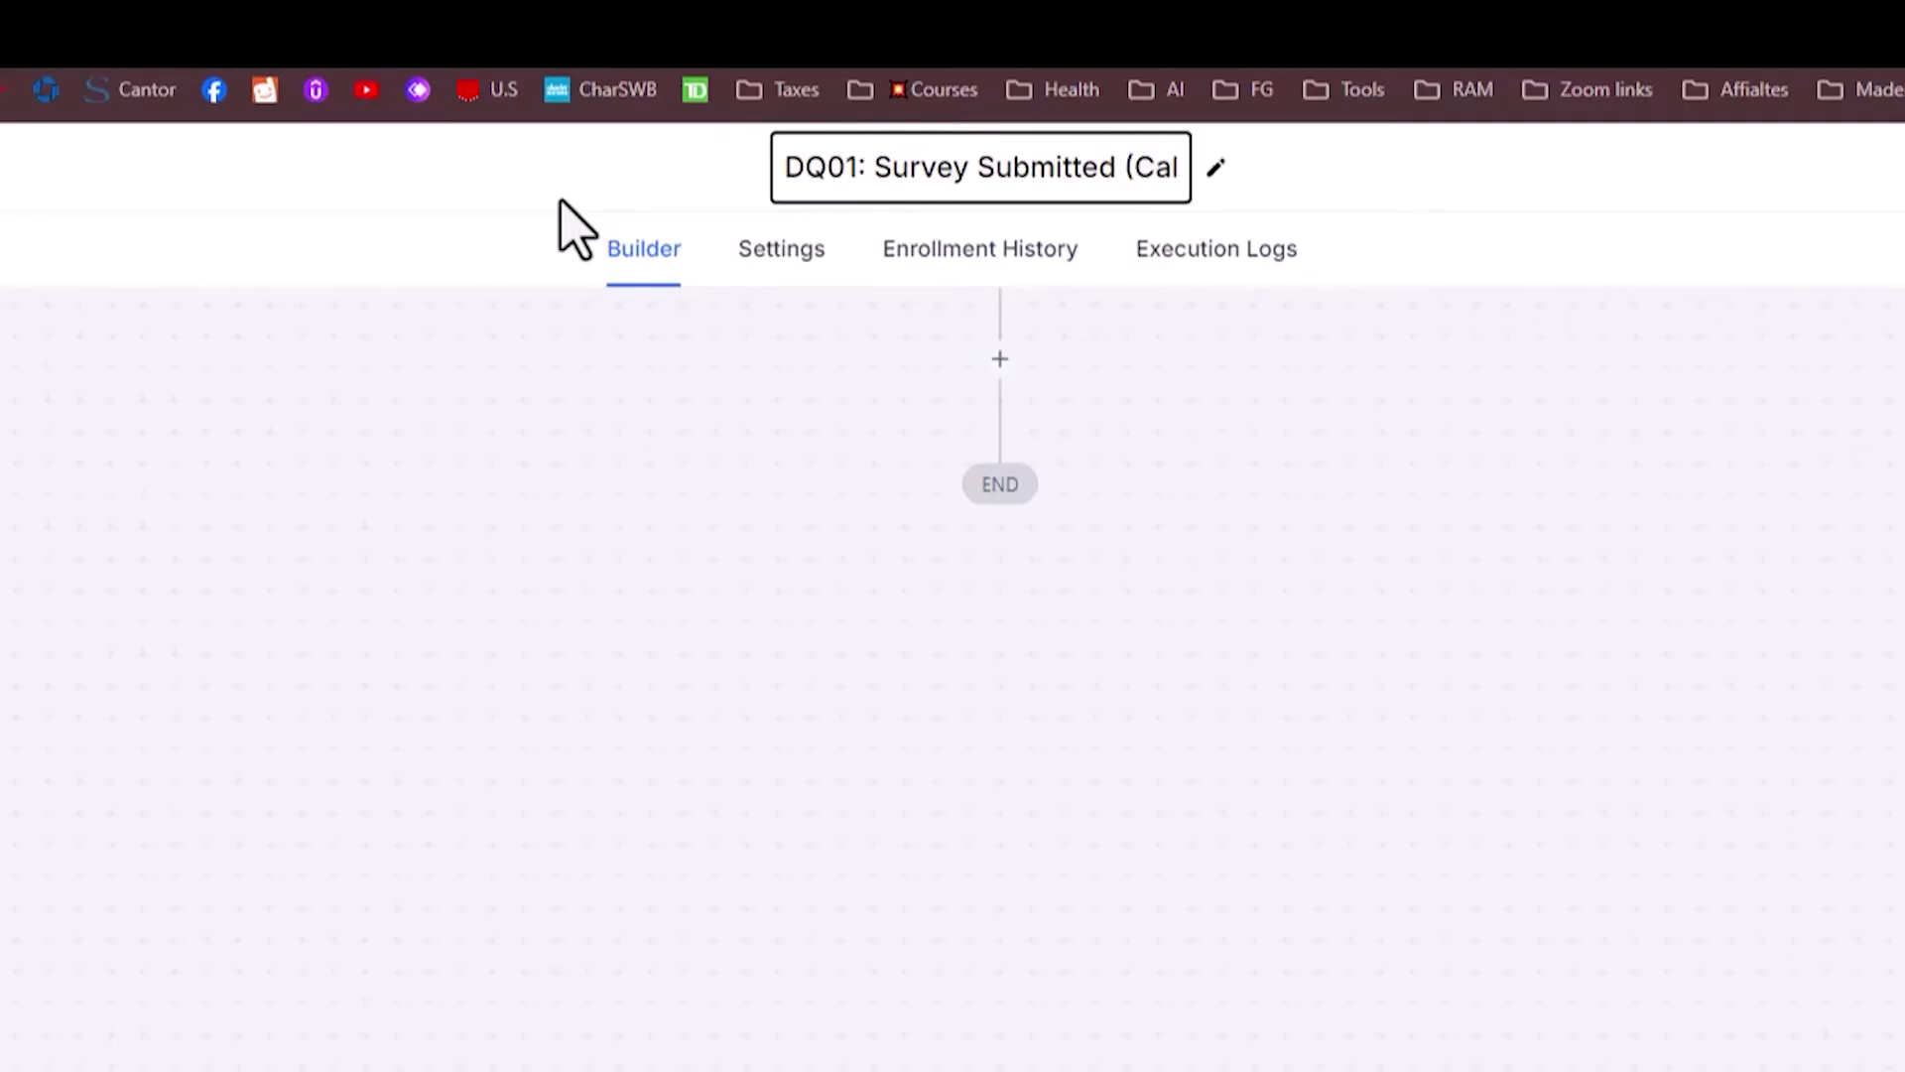
text(culate Score)
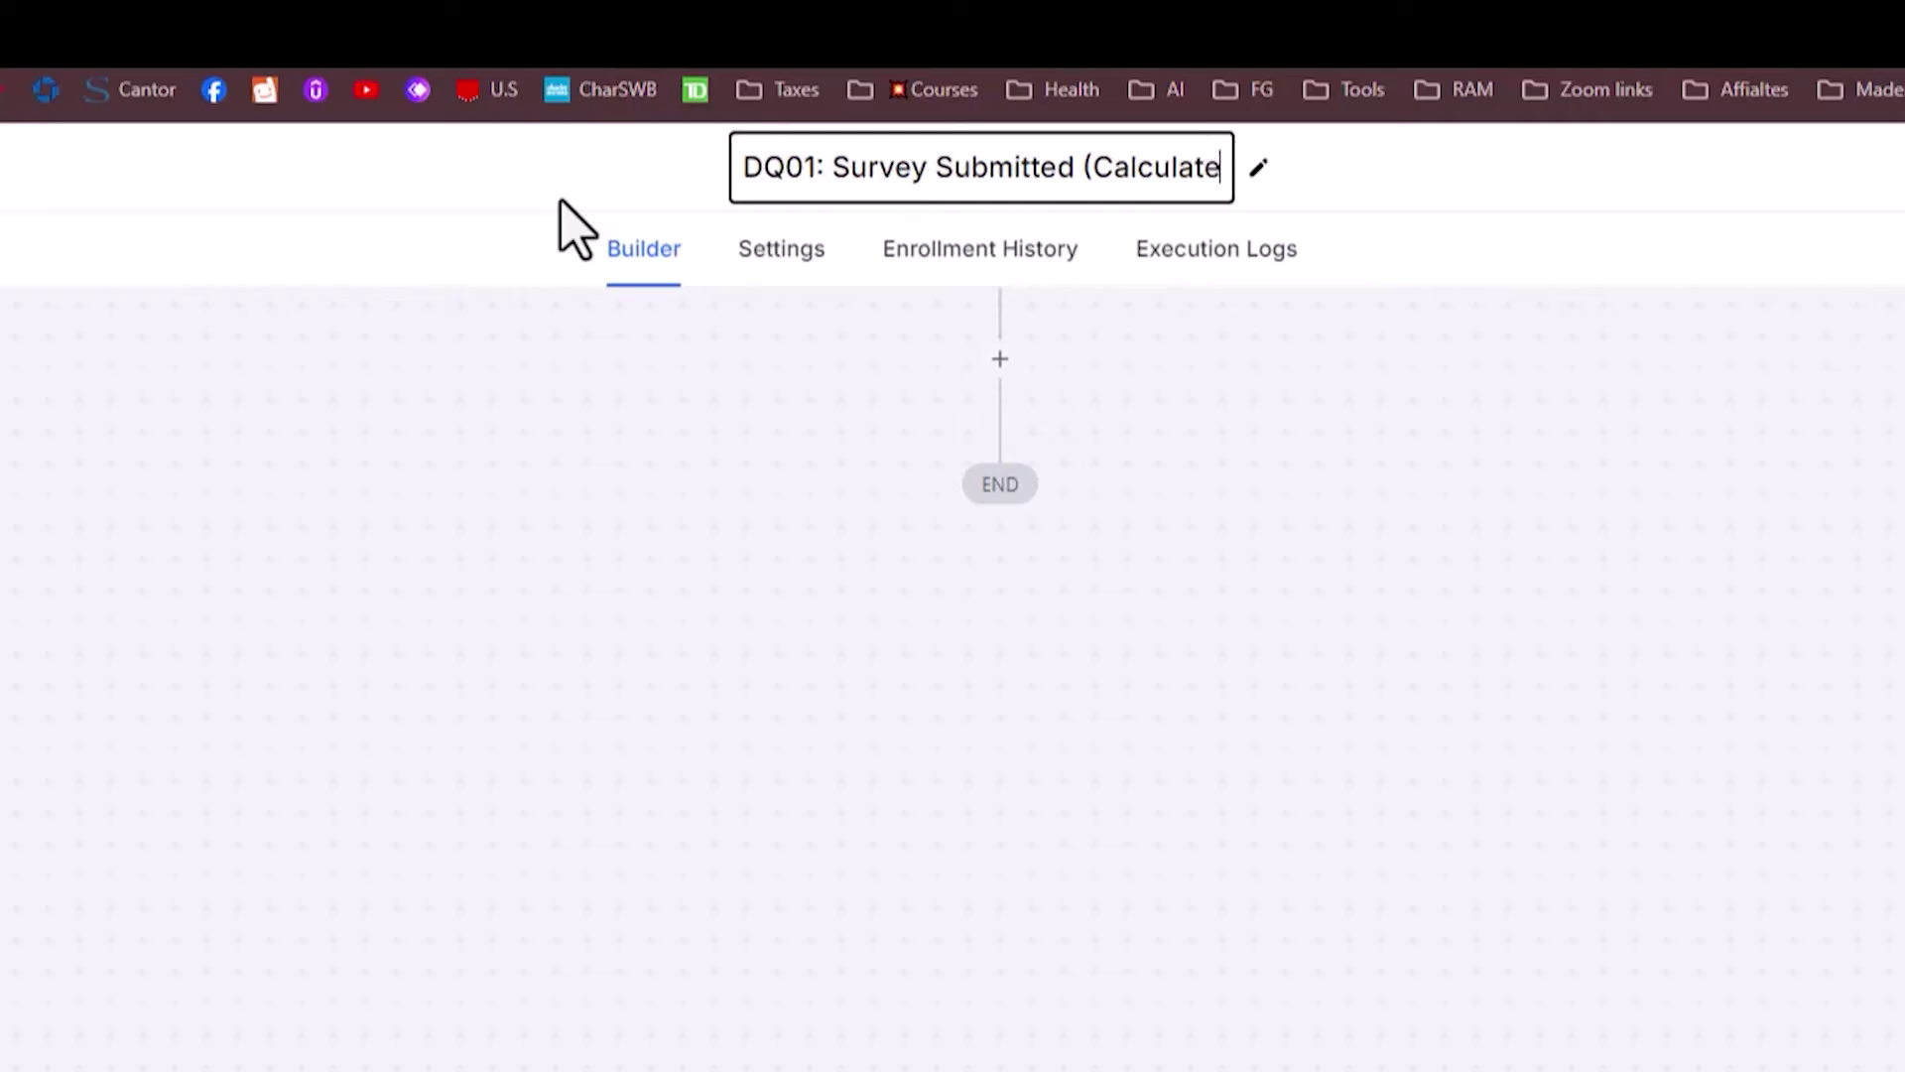
text())
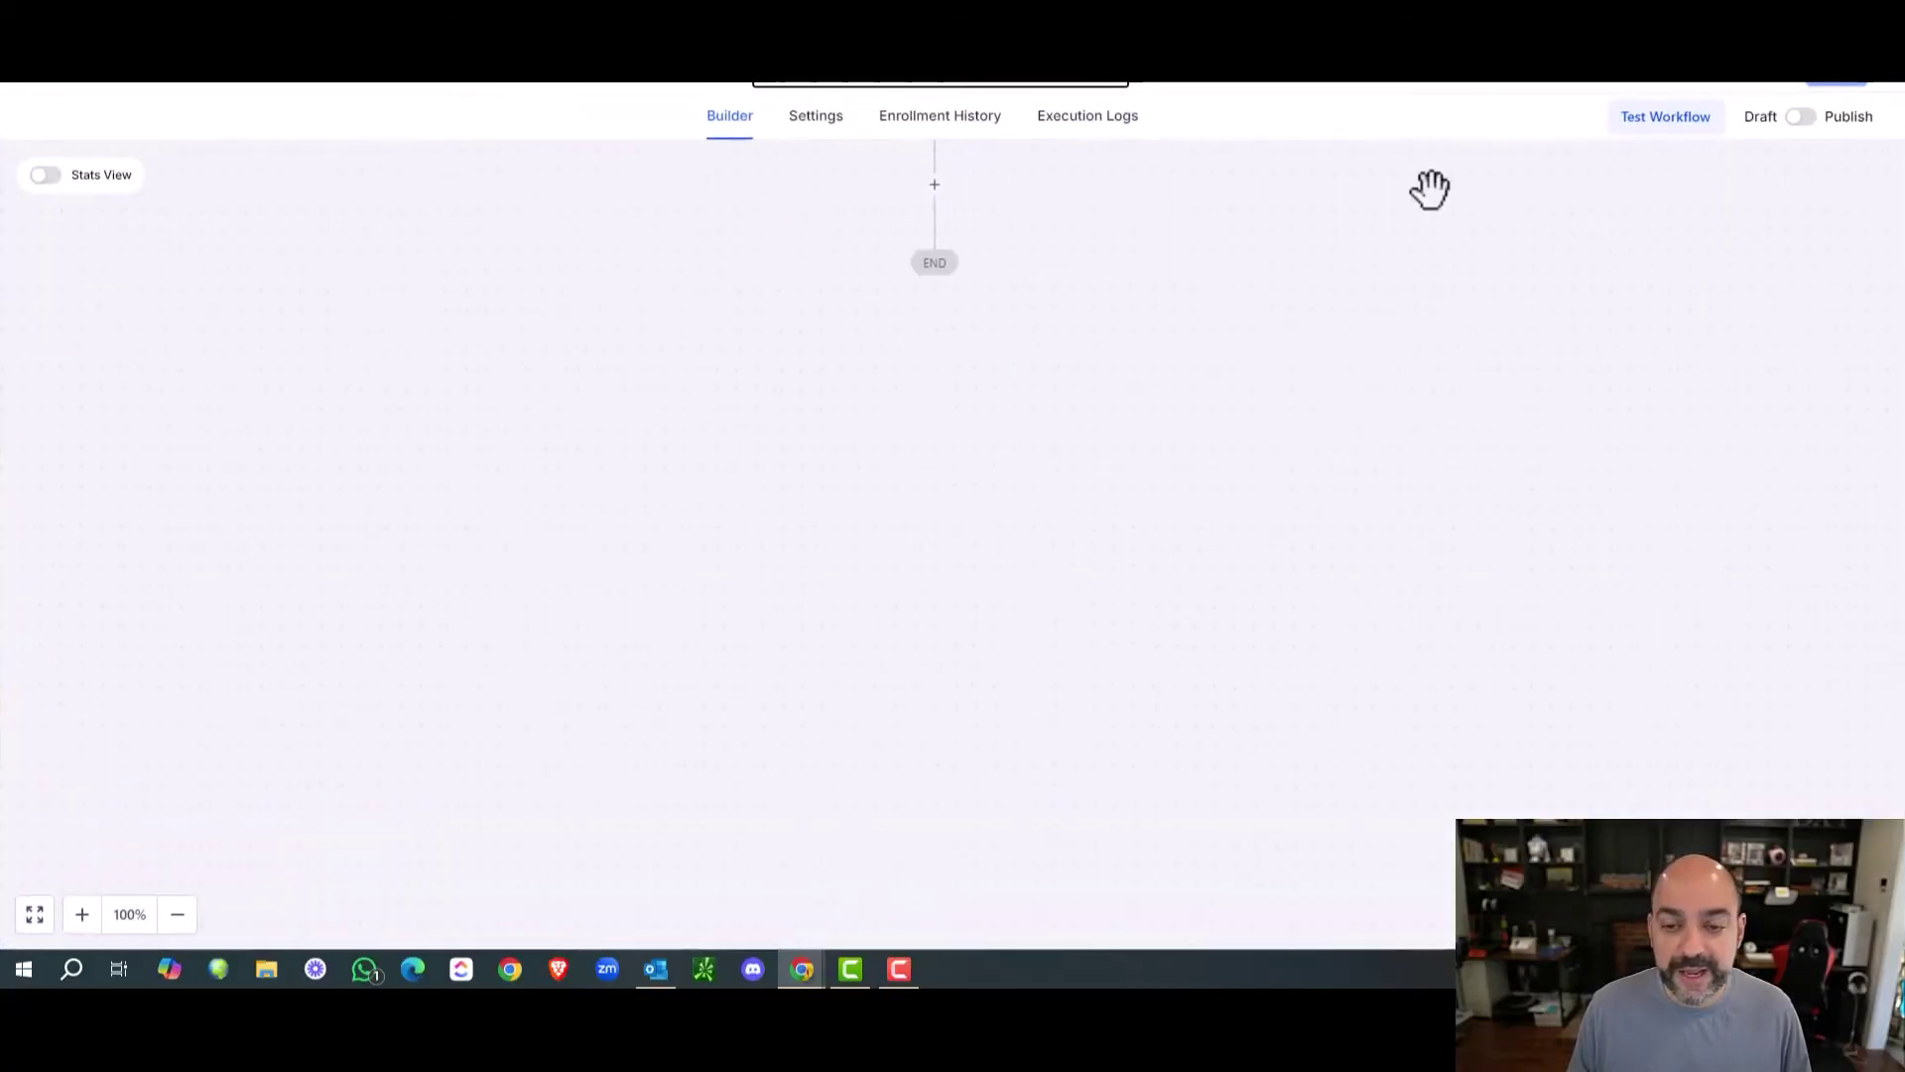
Add a Survey Submitted trigger to the workflow, searching the available triggers for "survey".
click(938, 188)
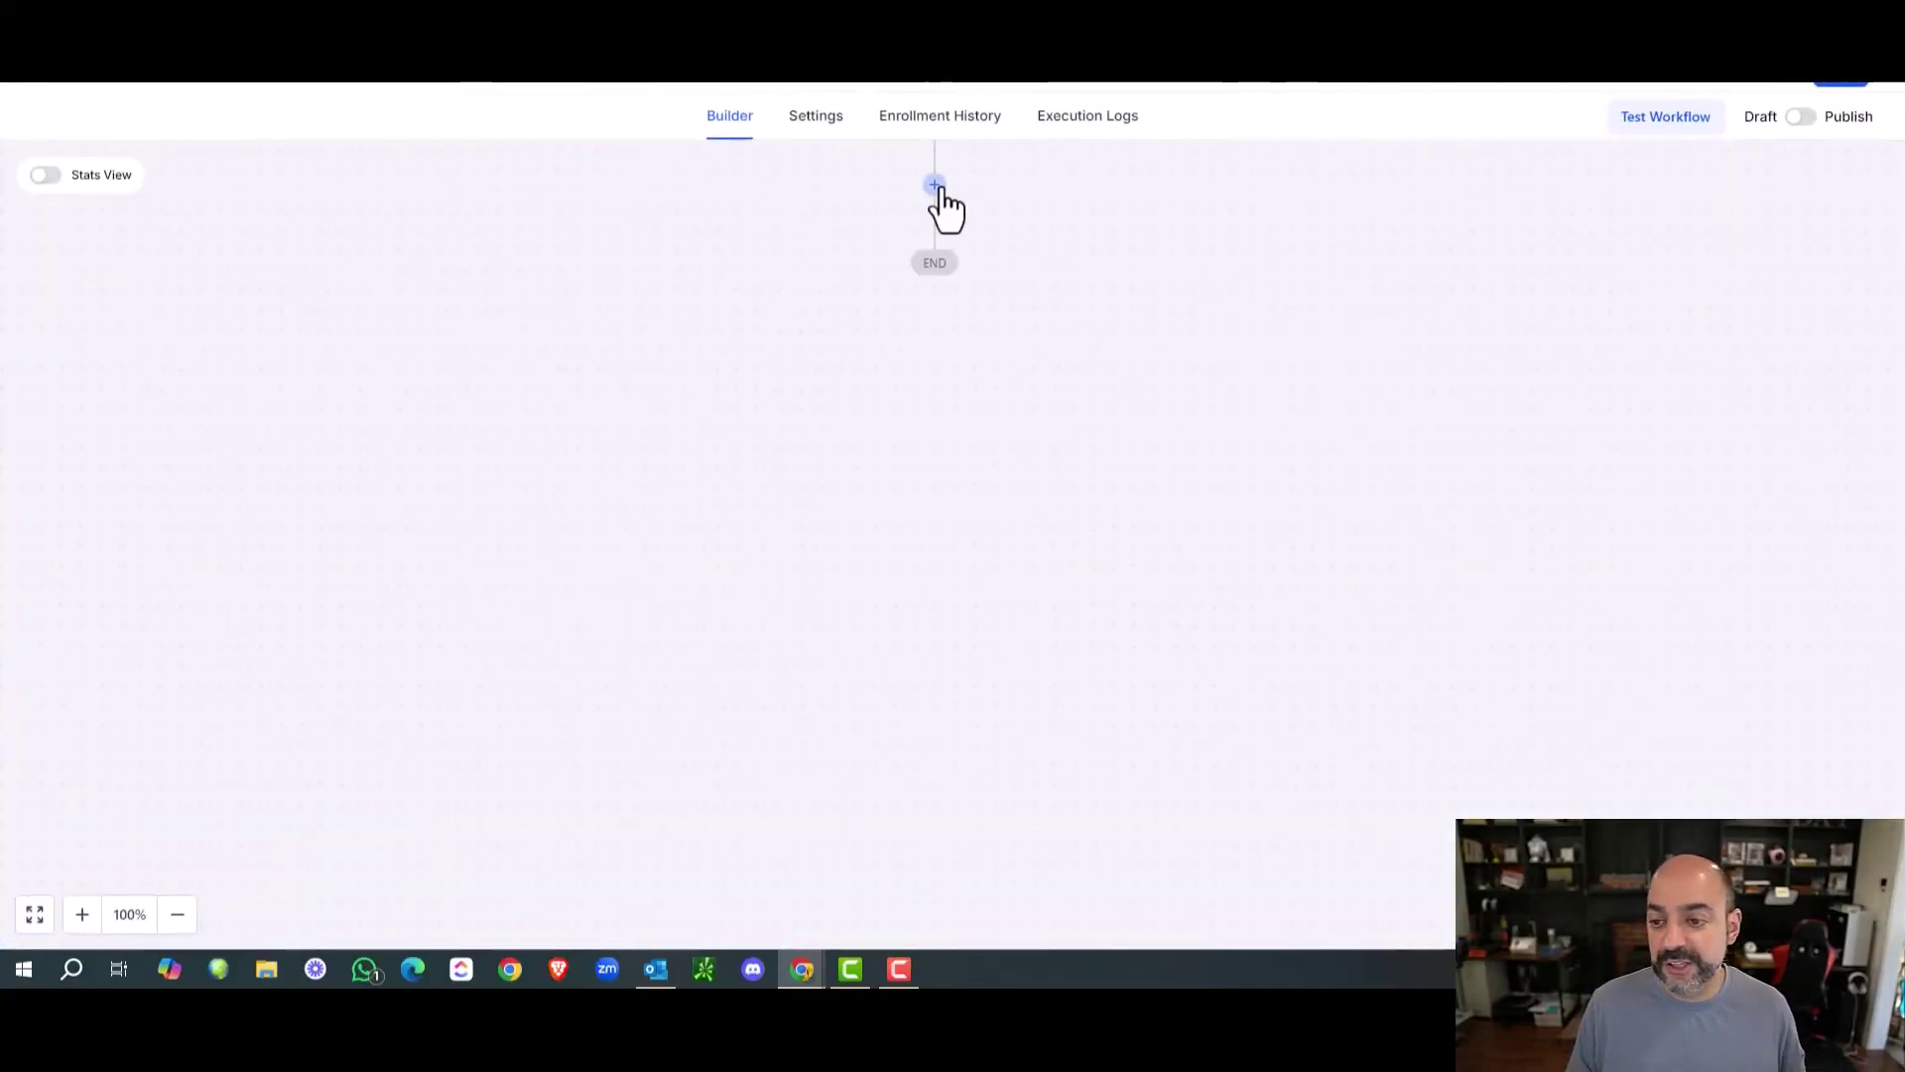
click(934, 185)
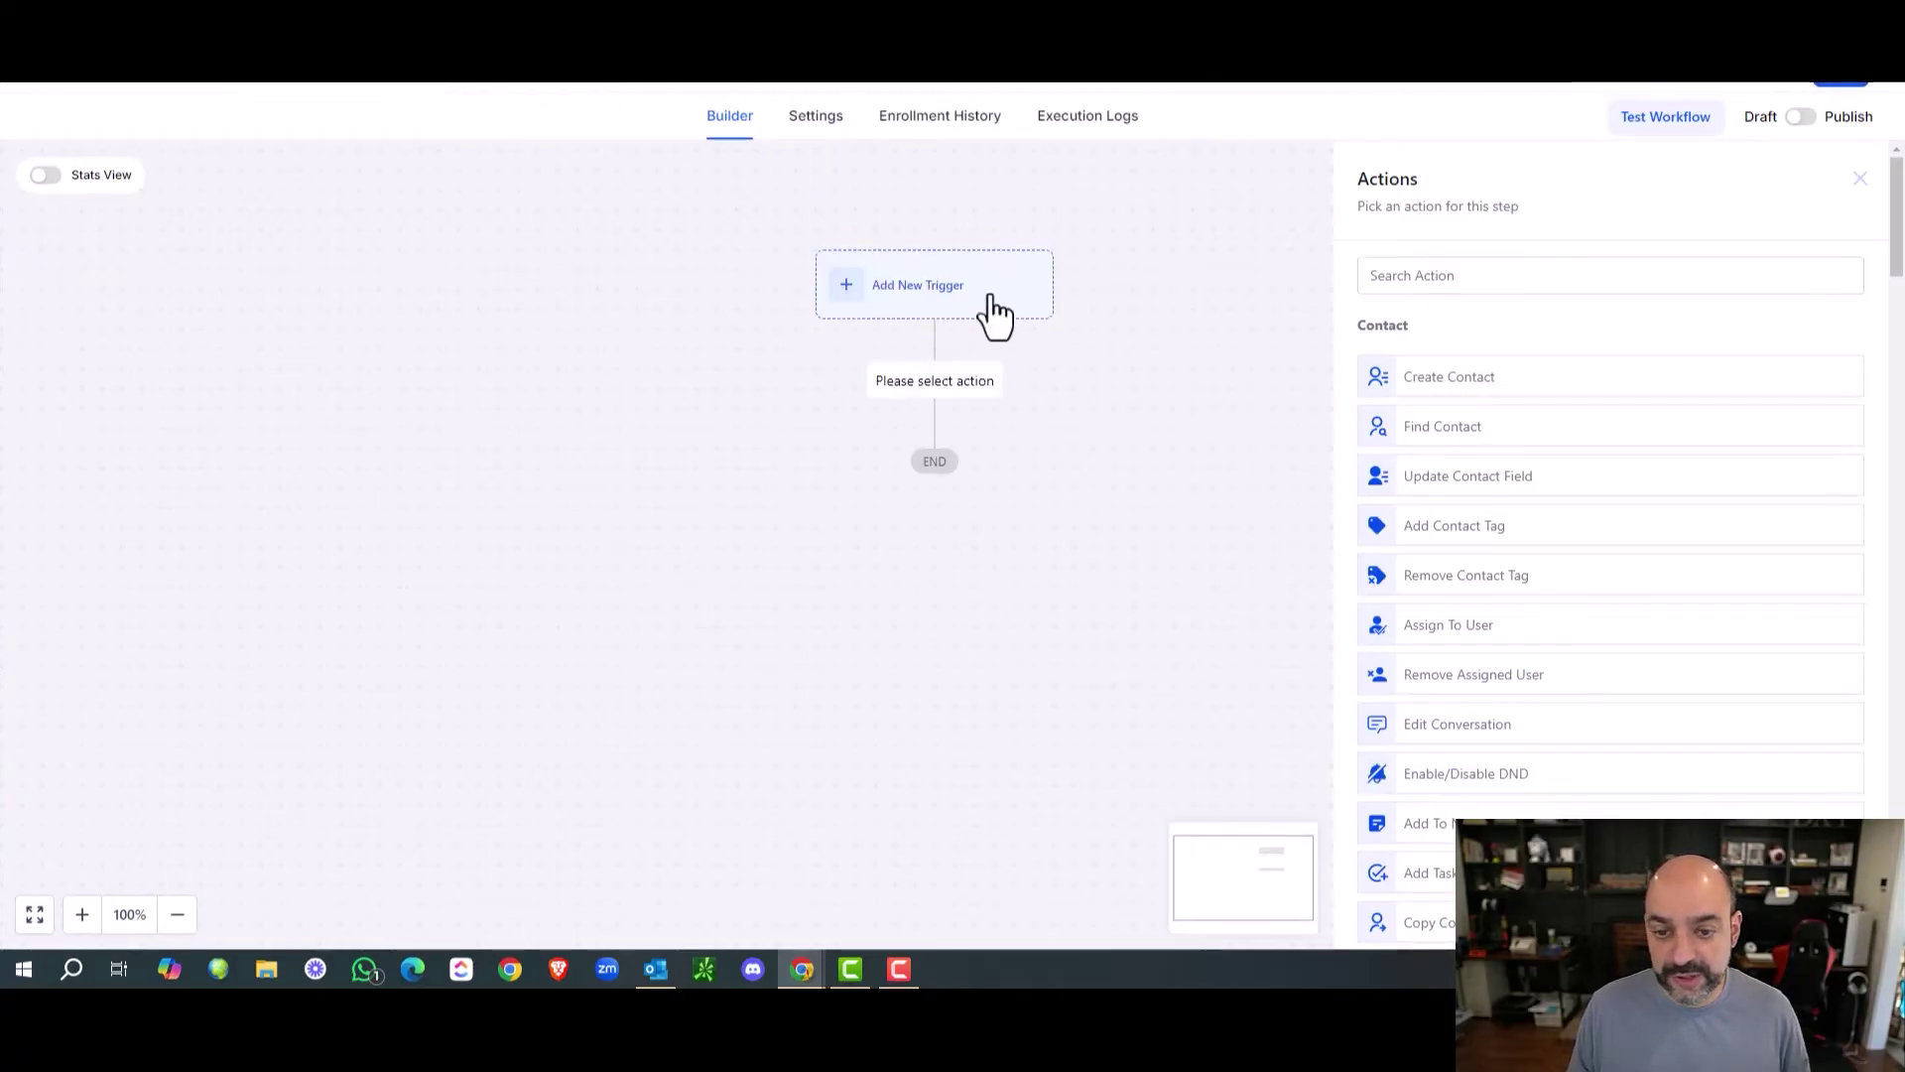
click(995, 316)
click(906, 318)
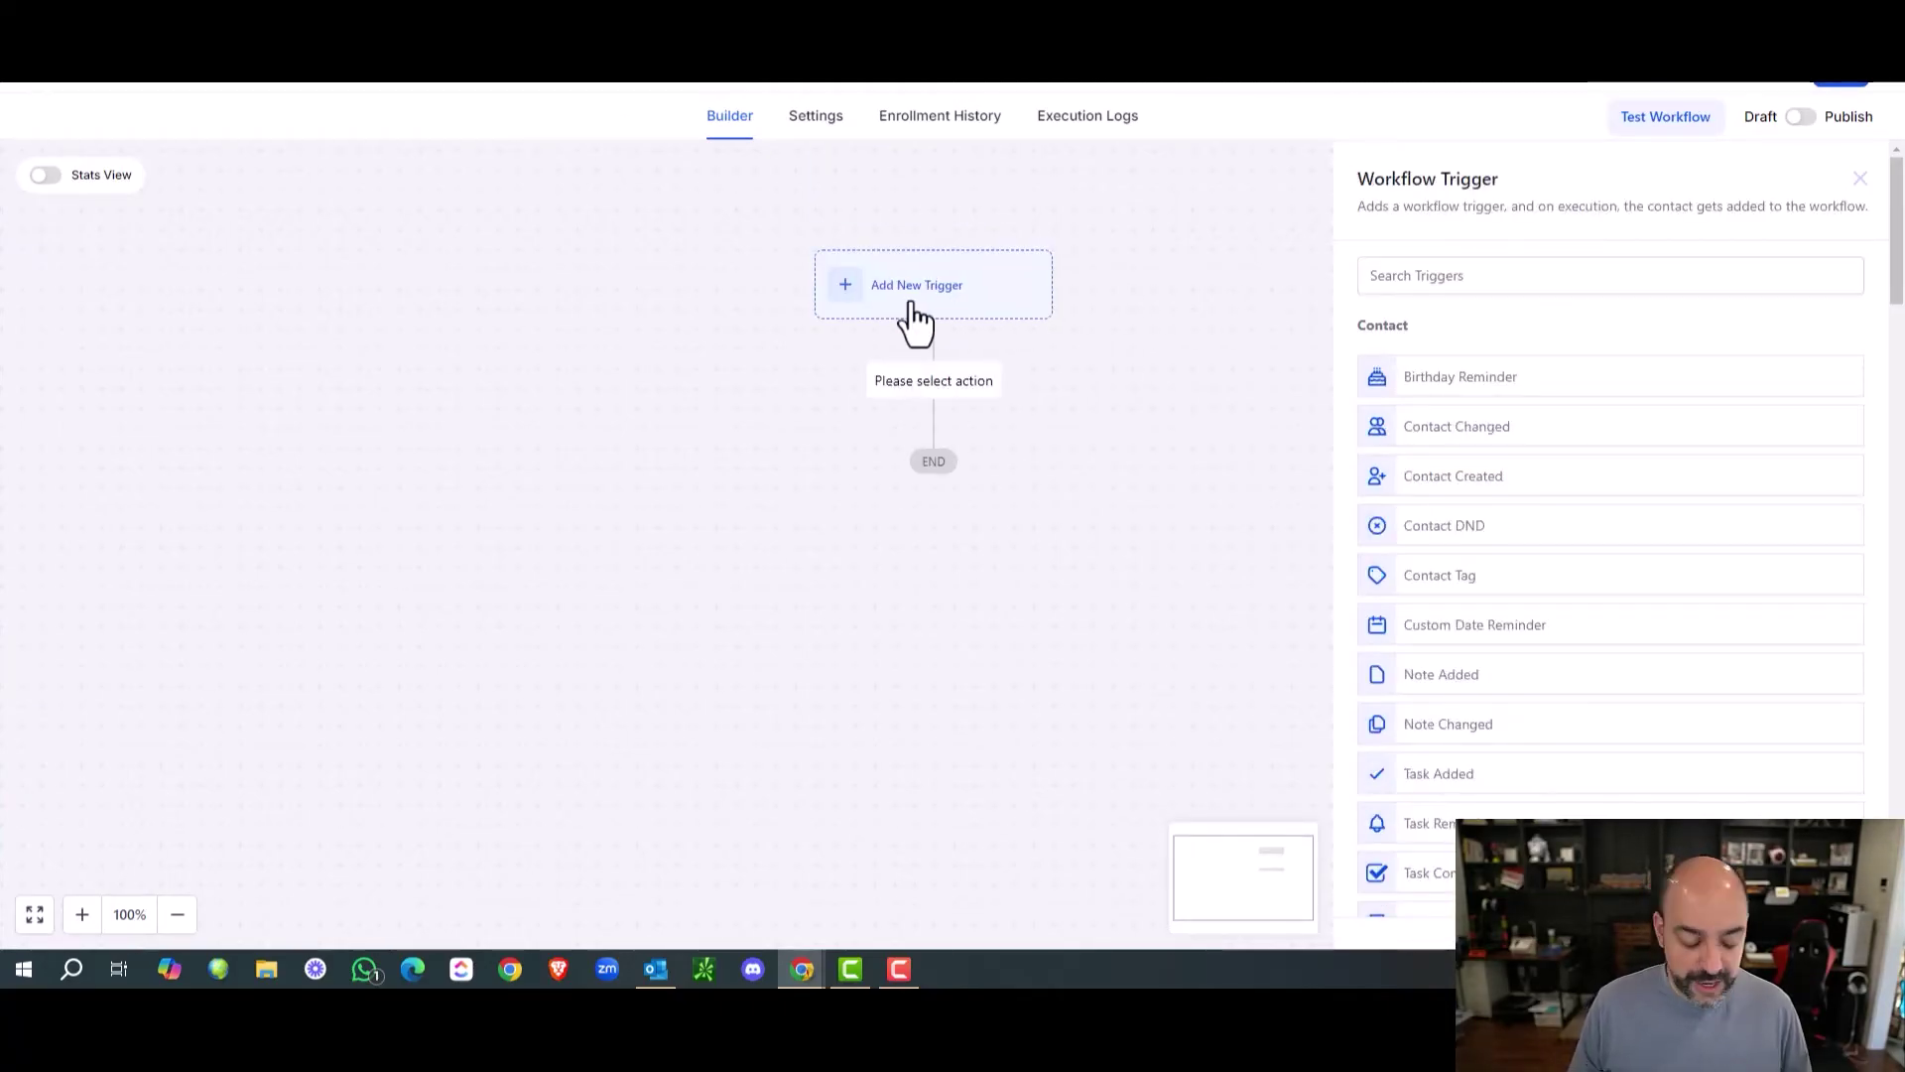
click(1426, 267)
text(survey)
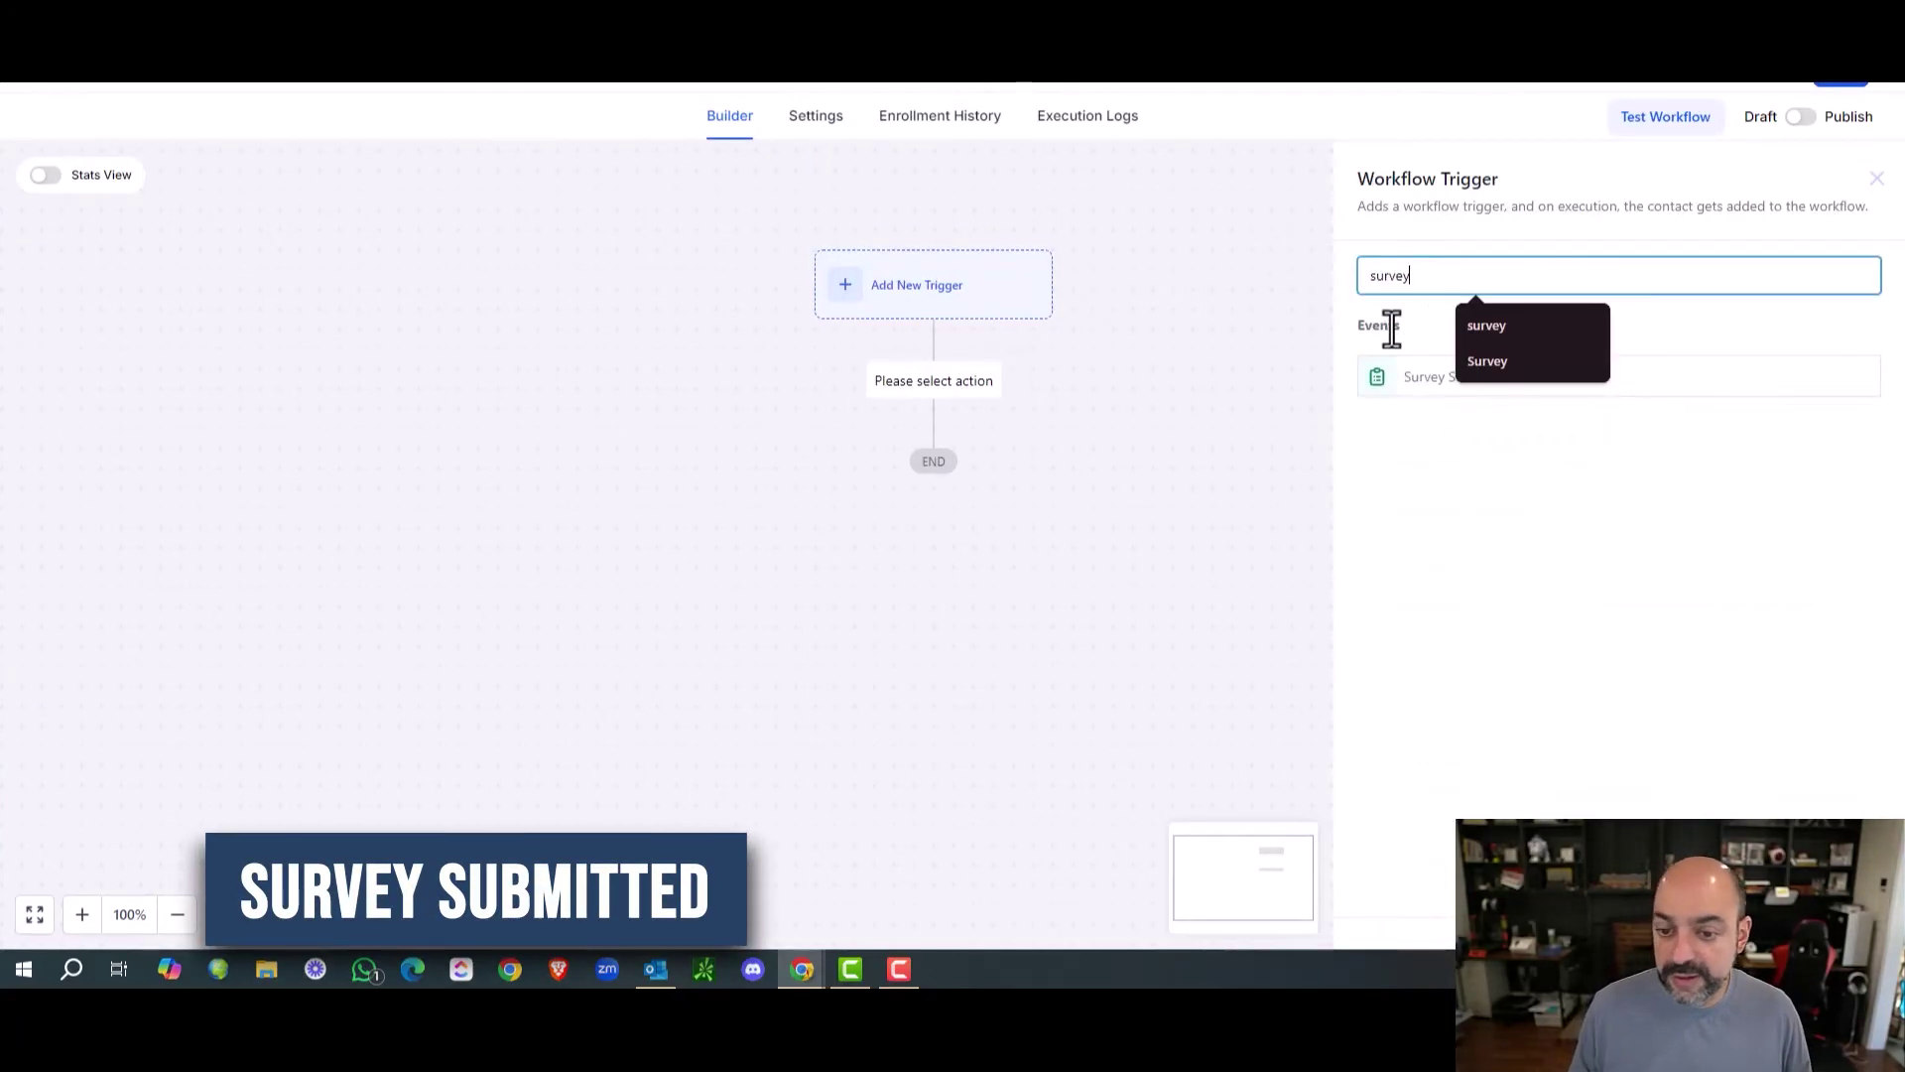
click(1426, 377)
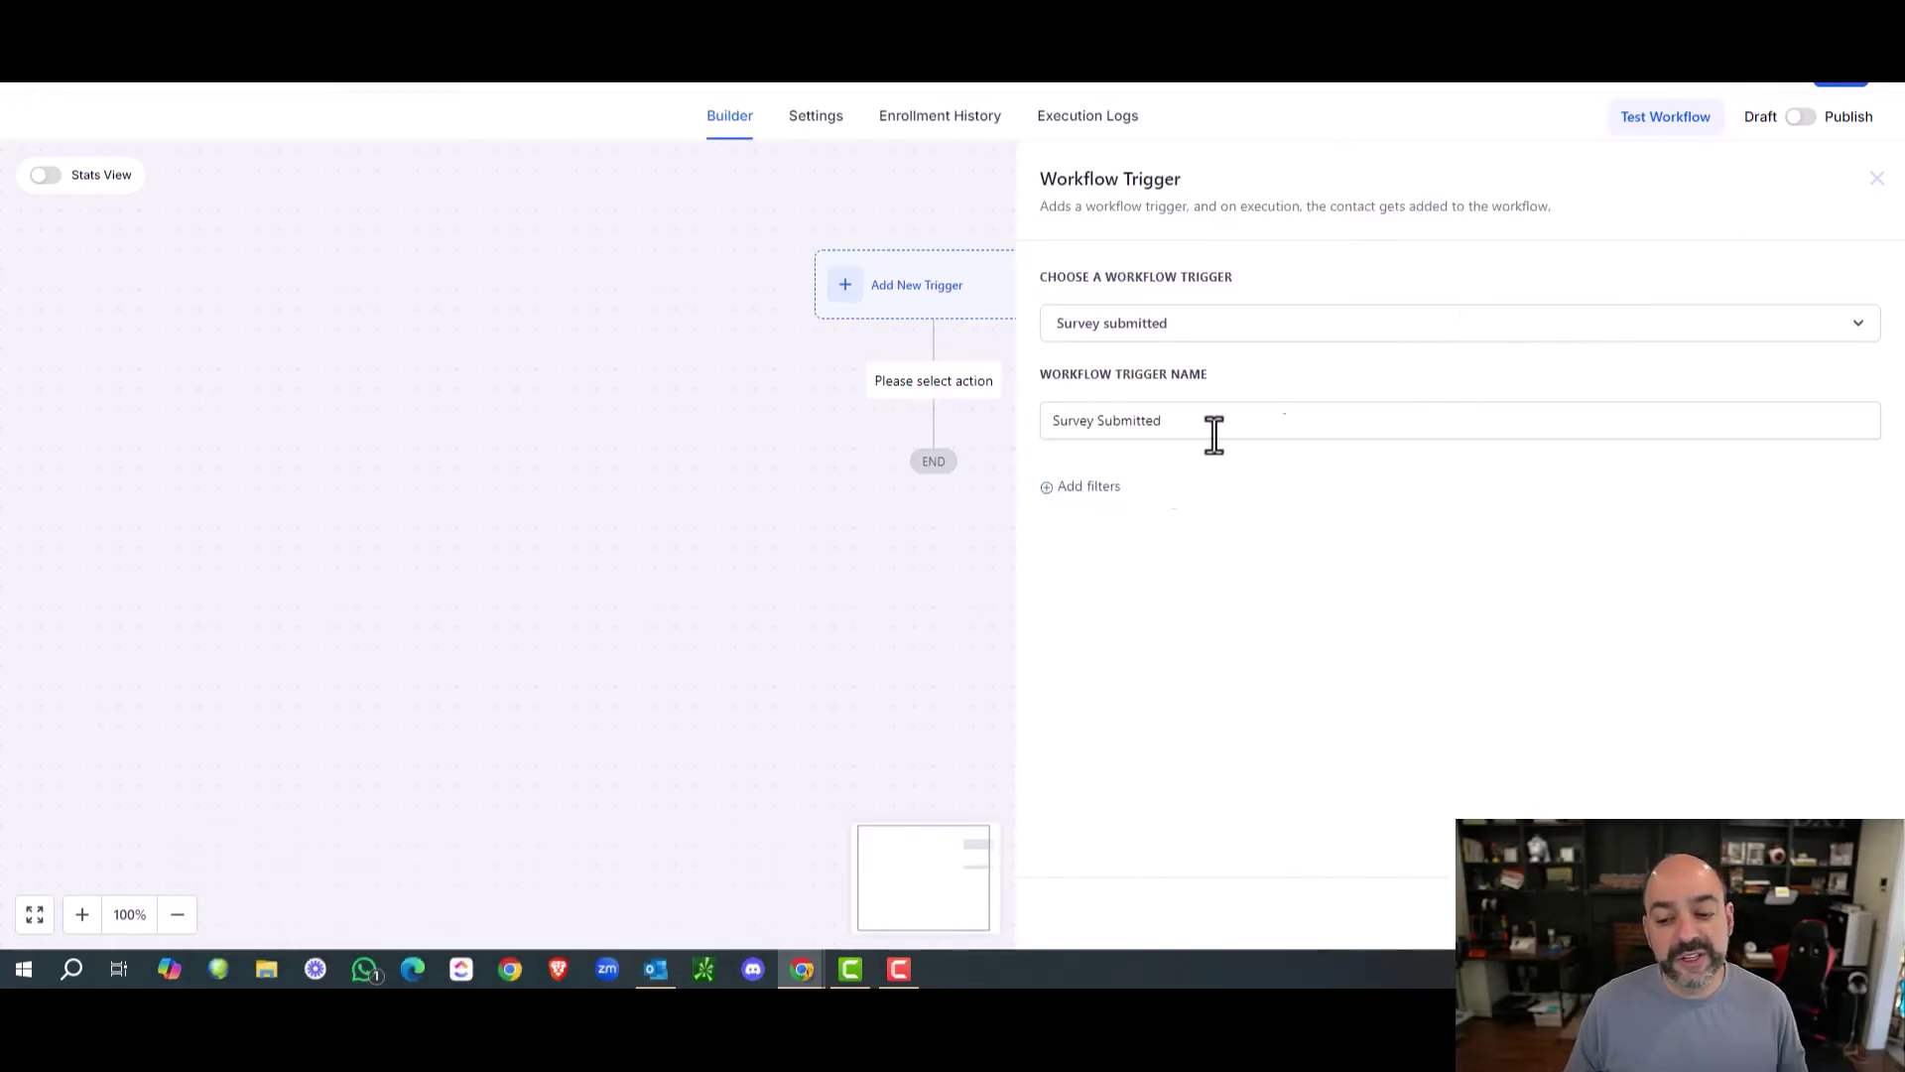
Filter the Survey Submitted trigger so that "Survey is" matches "DQ01. Dog lover Survey".
click(1085, 486)
click(1159, 511)
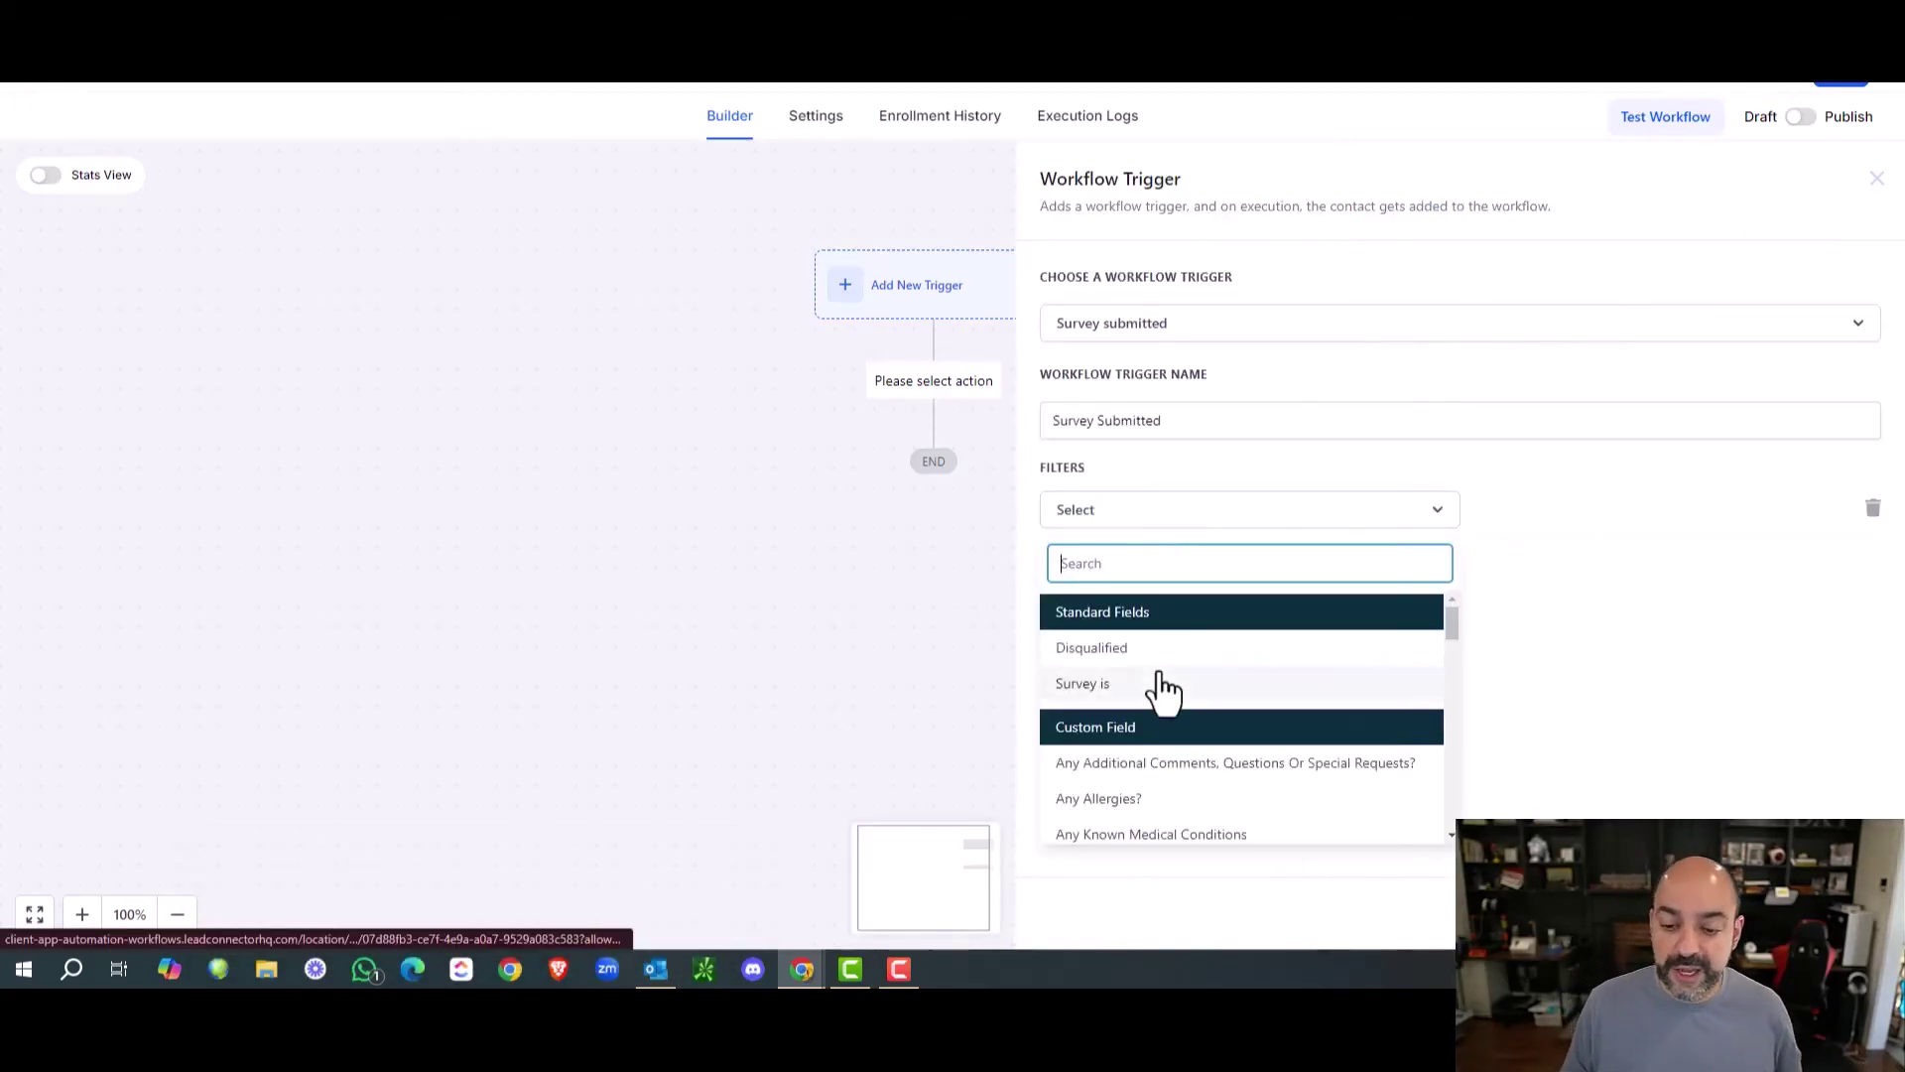
click(1166, 685)
click(1493, 514)
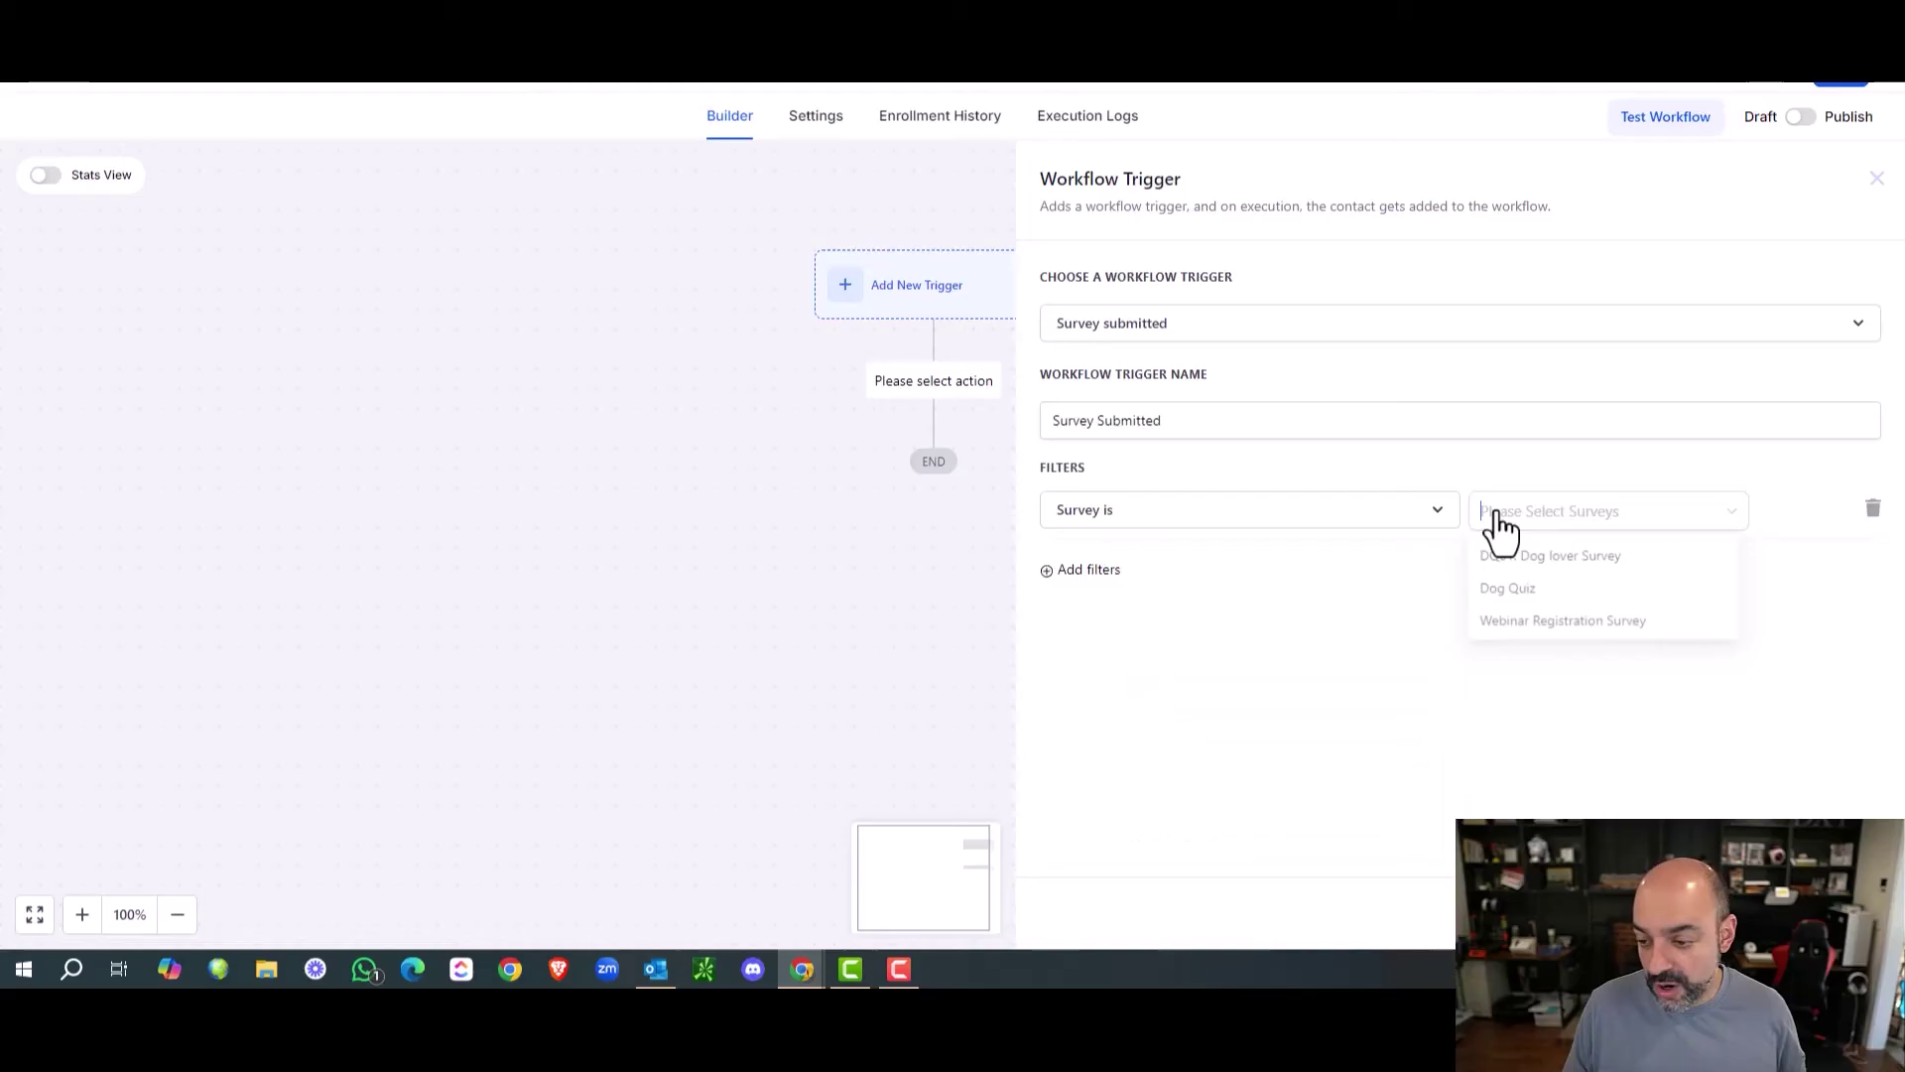
click(1537, 570)
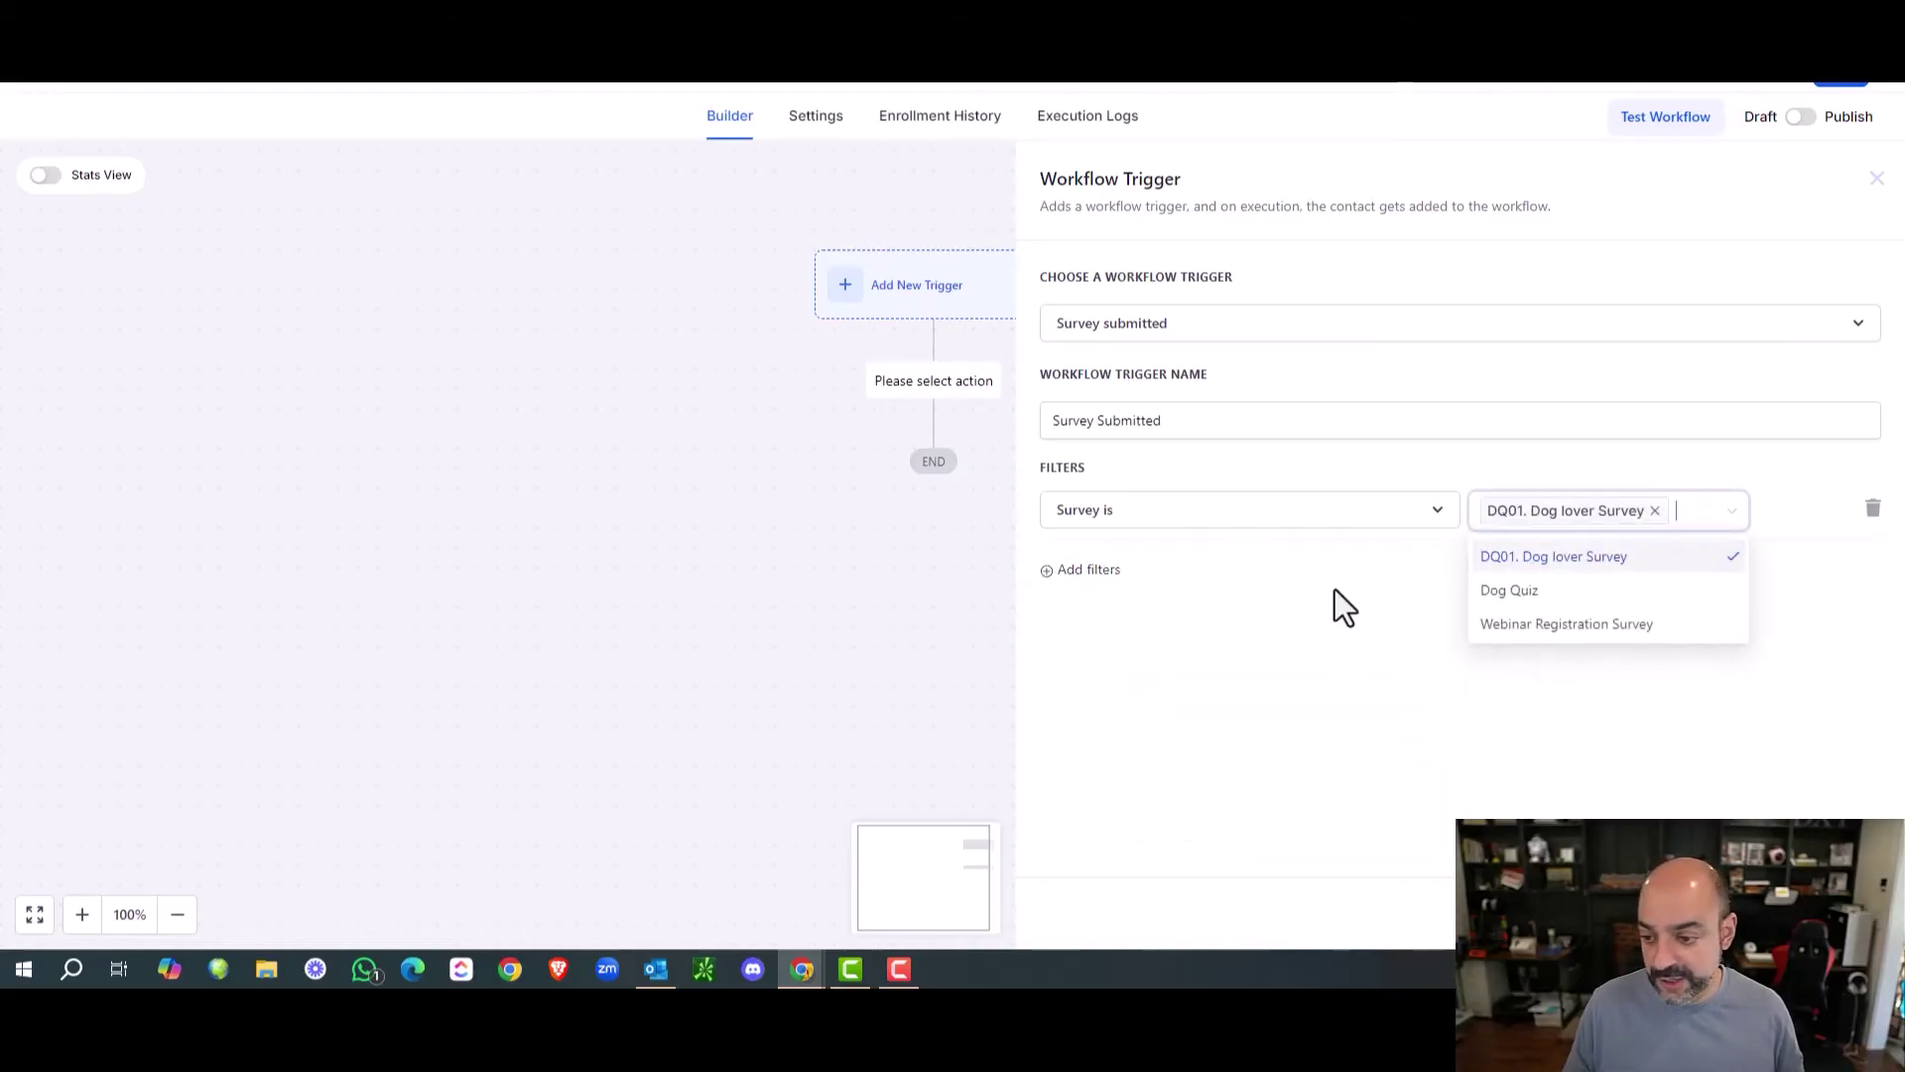
click(1286, 573)
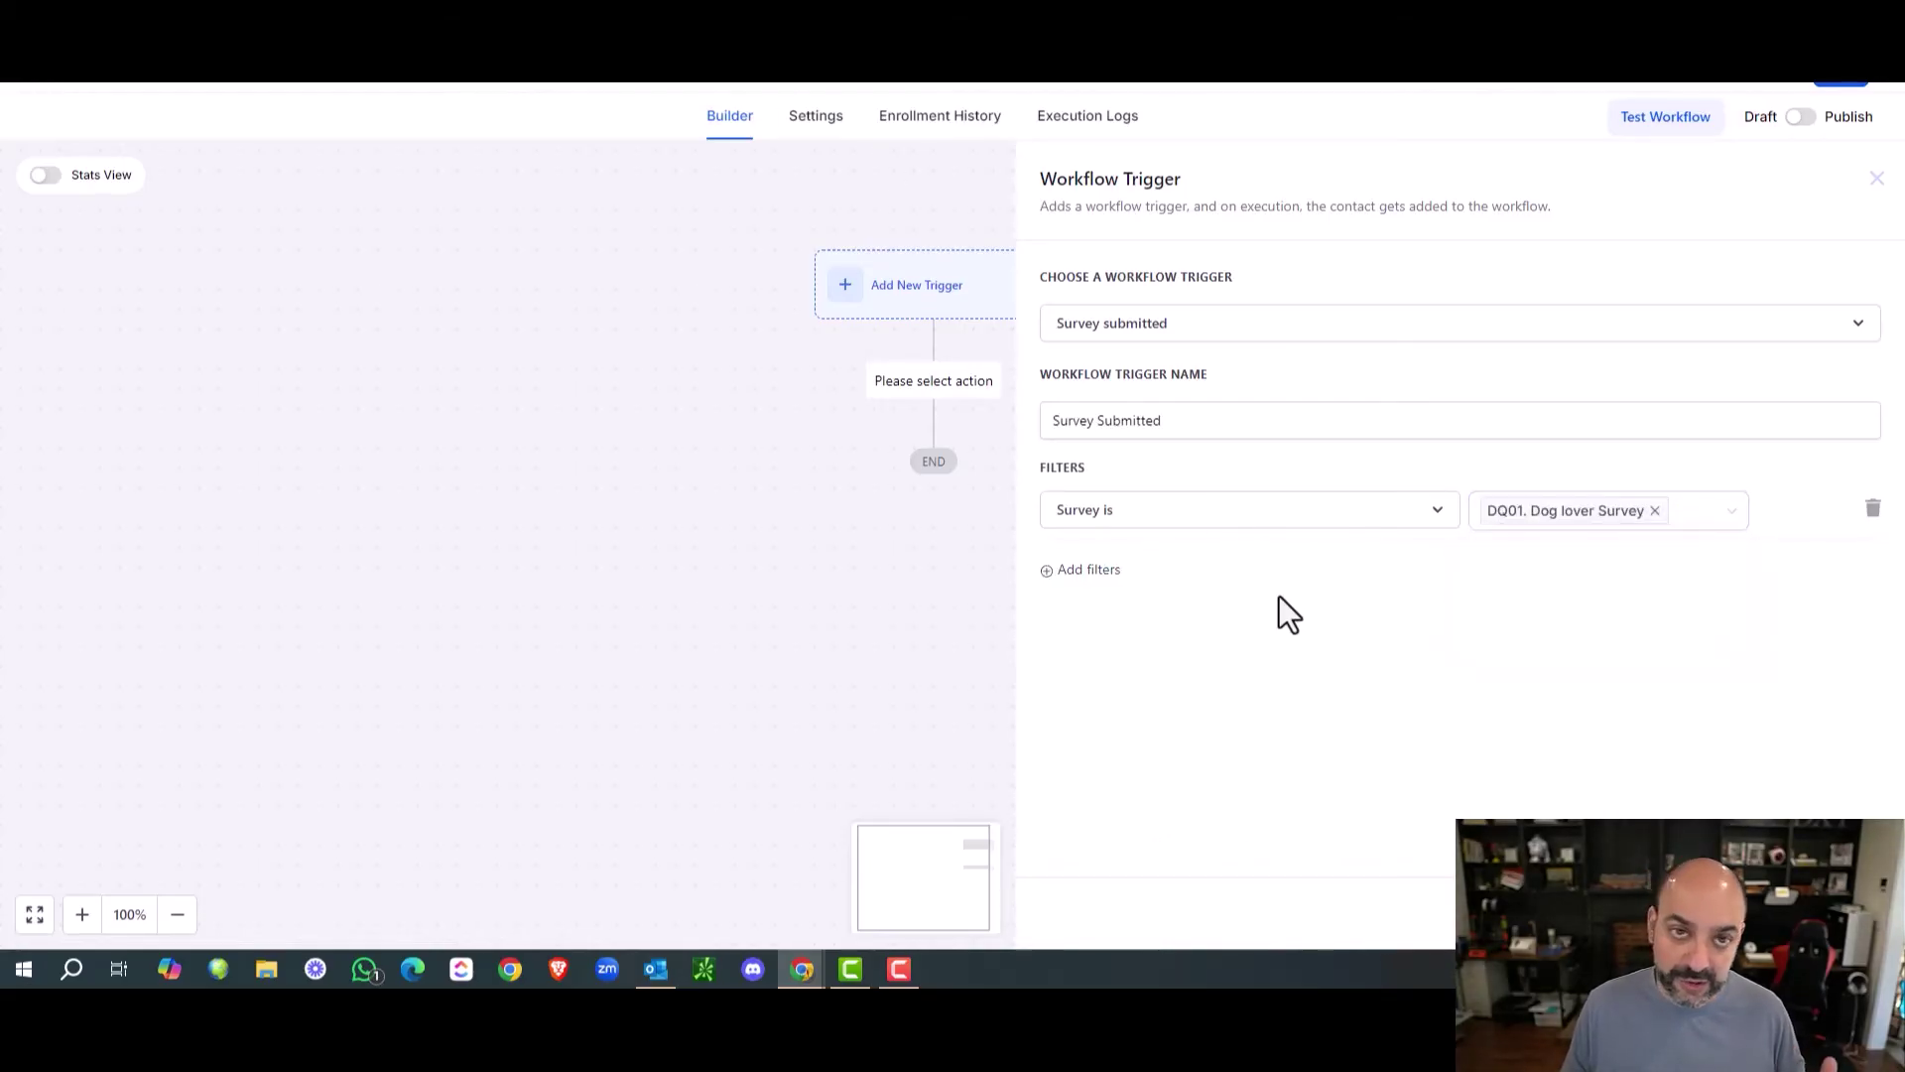
Try a second trigger filter with Disqualified set to "is false", and remove it again.
click(1102, 573)
click(1101, 573)
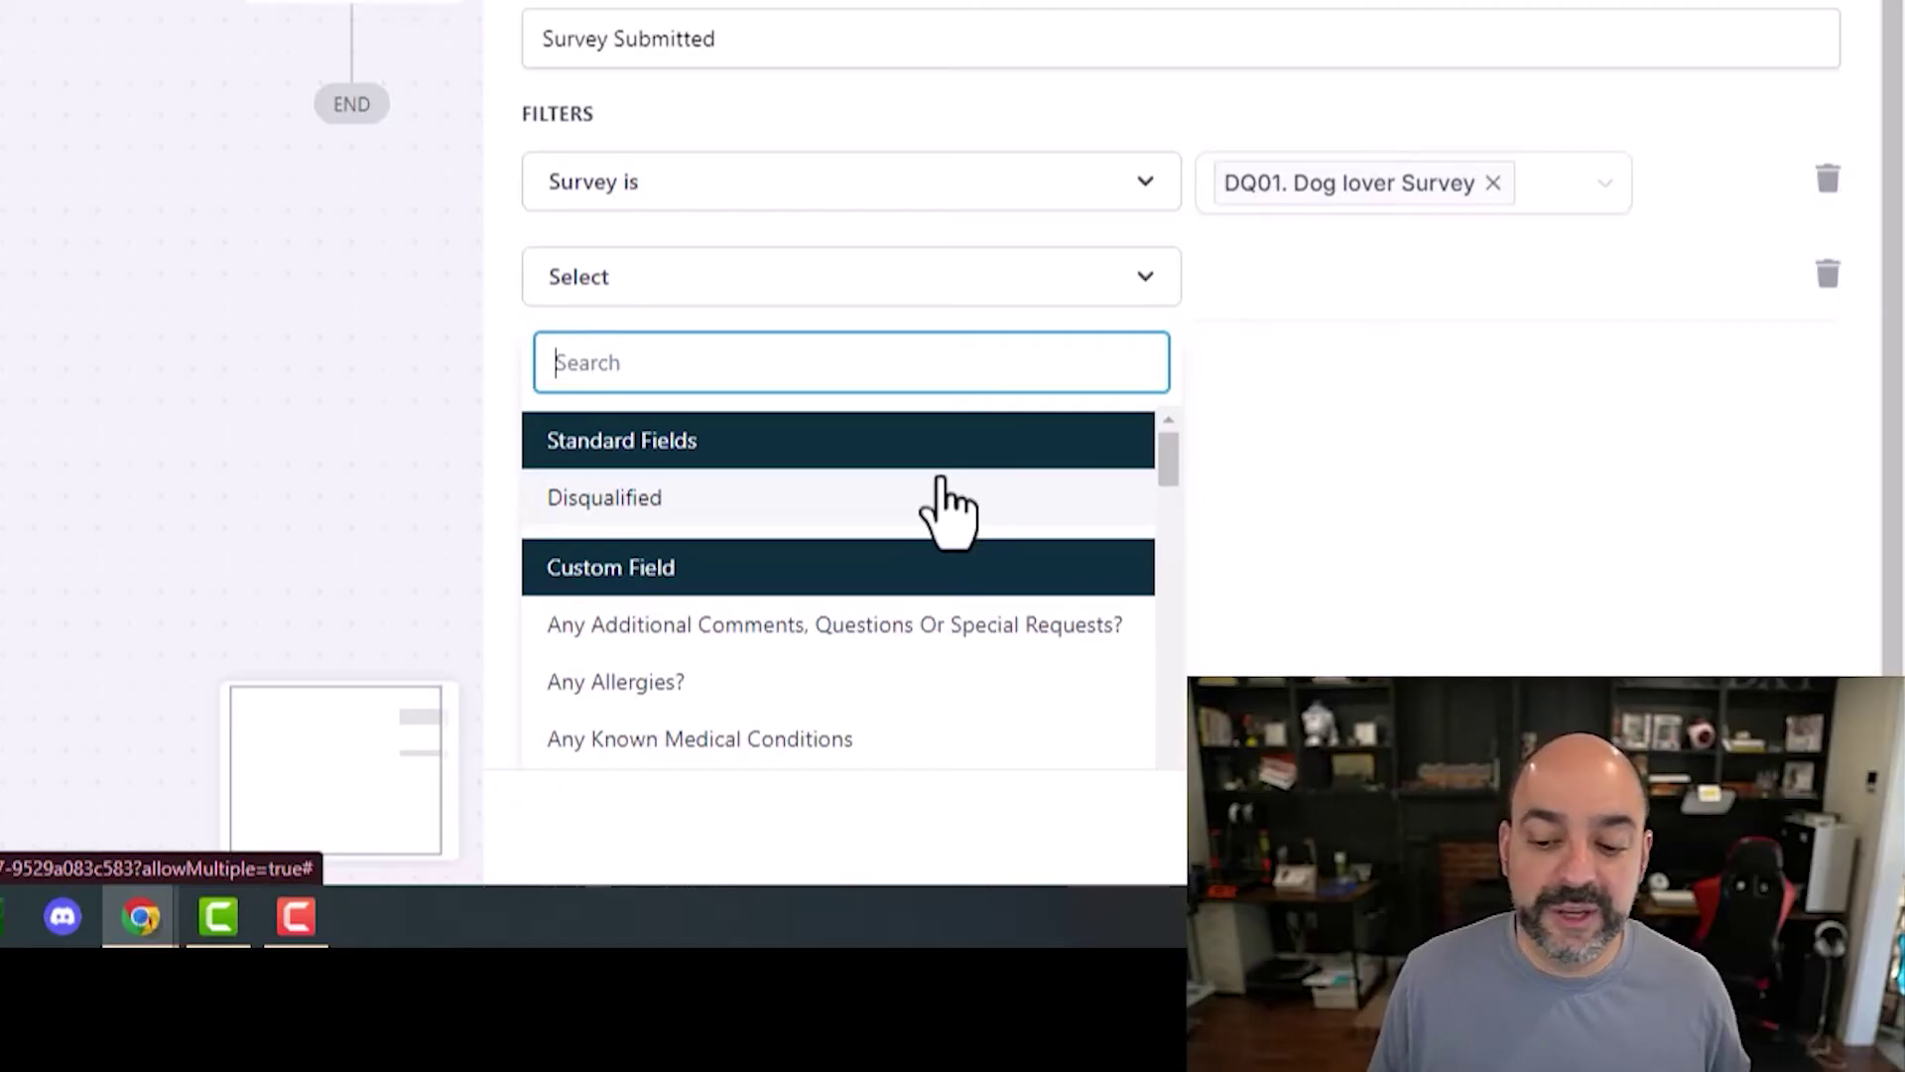
click(1027, 506)
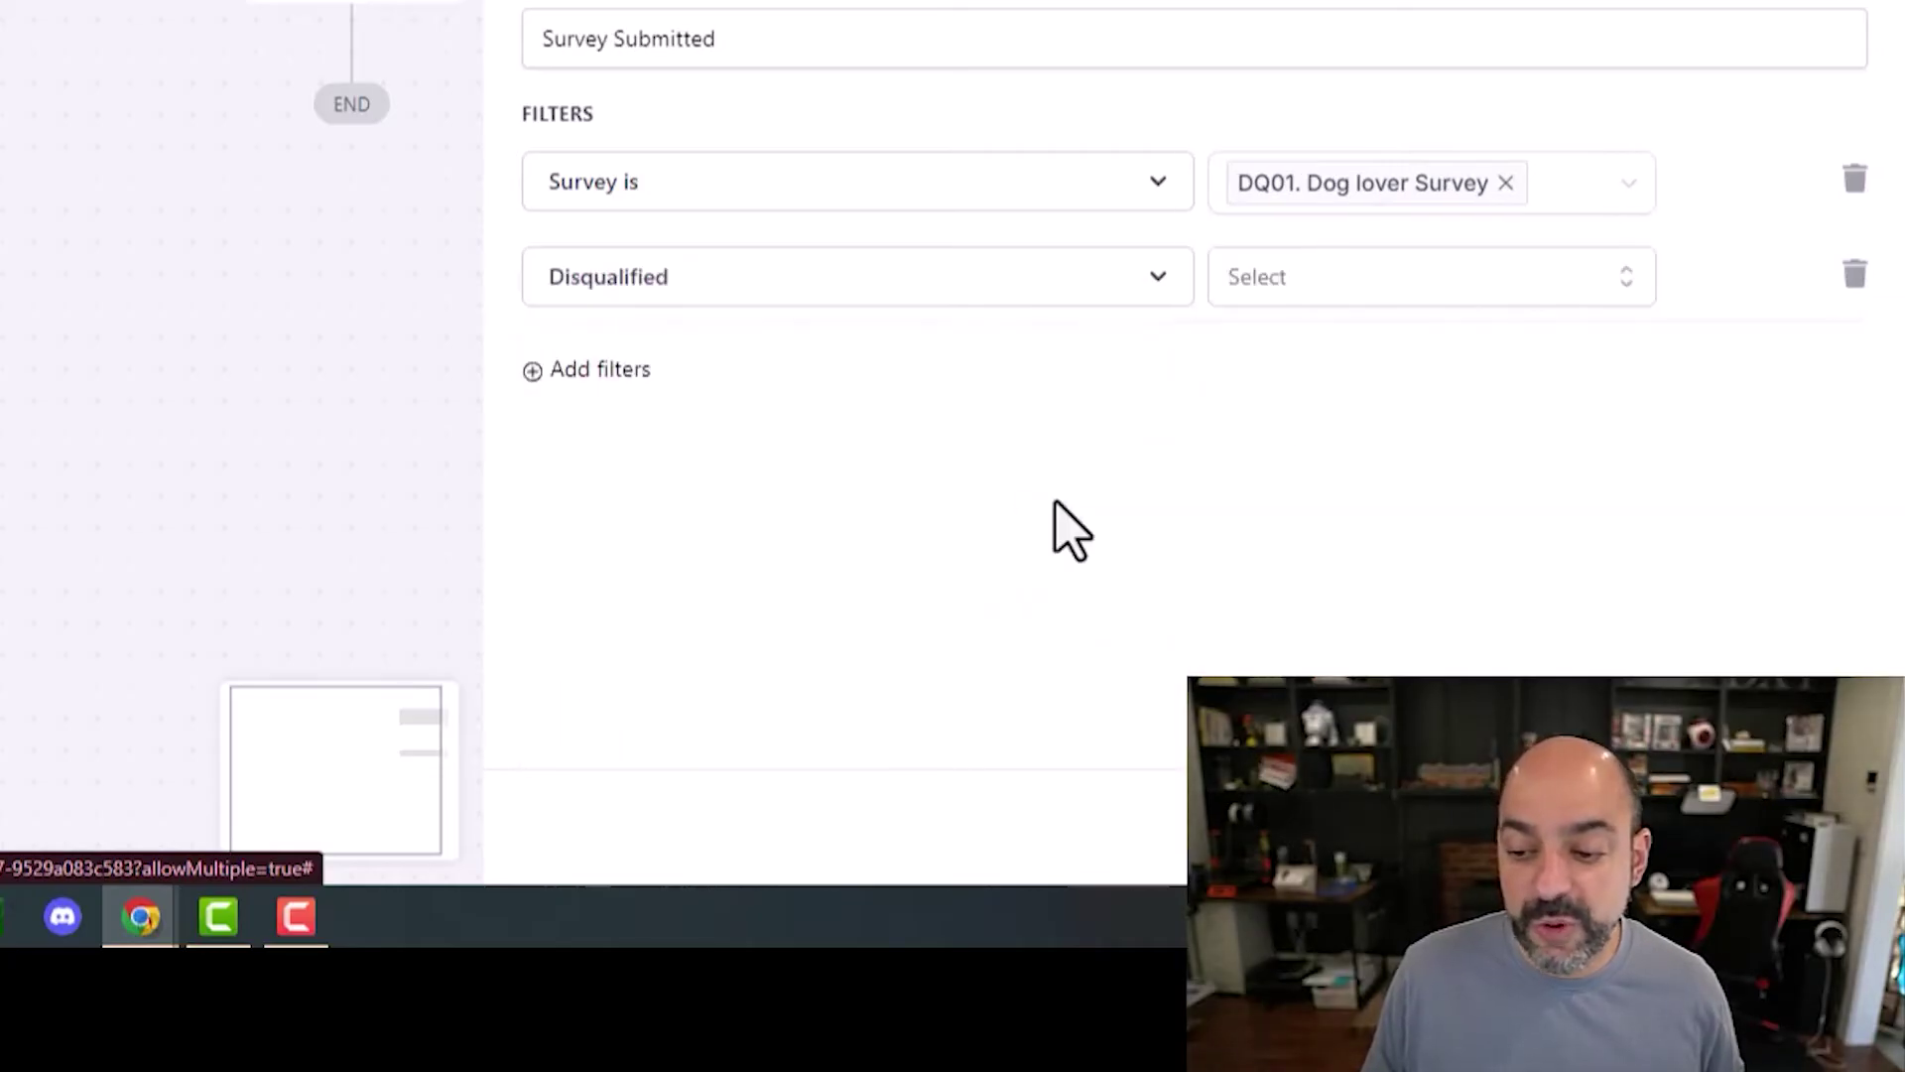
click(1301, 293)
click(1281, 425)
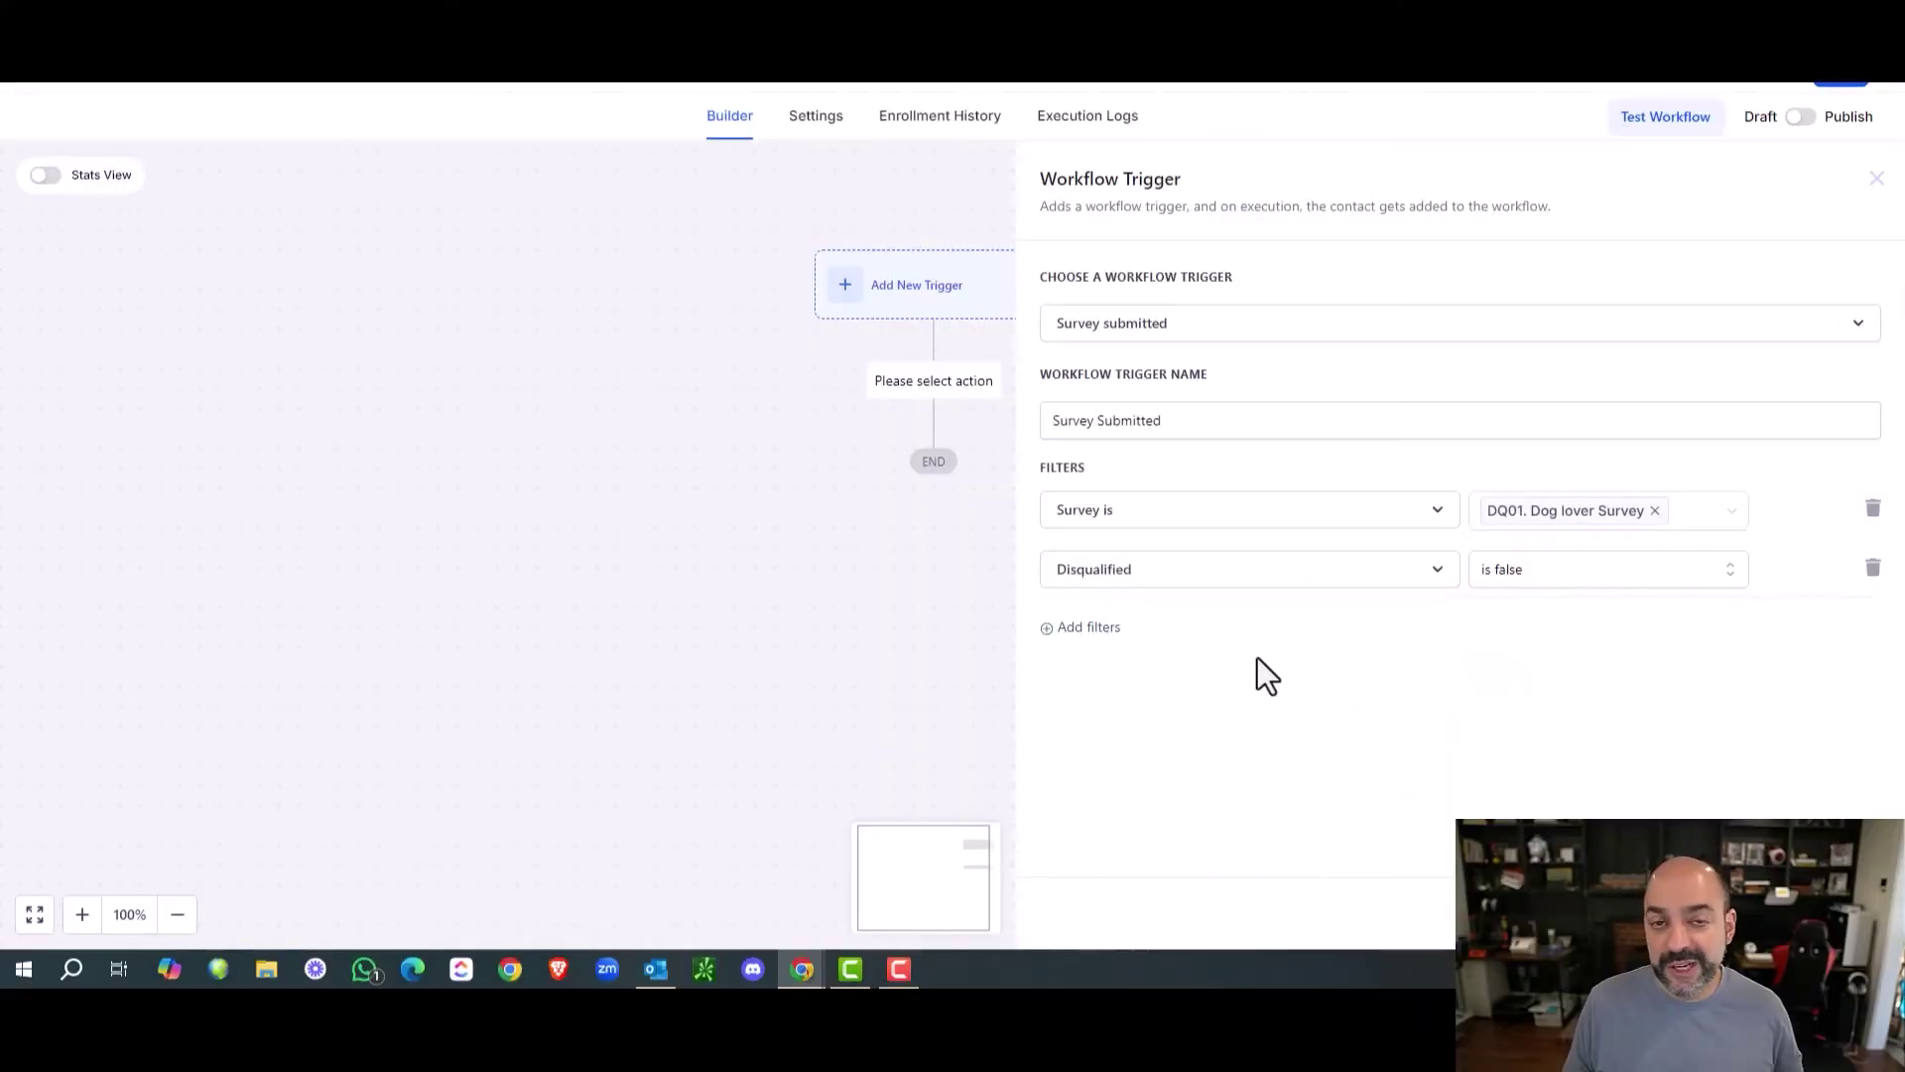
click(1872, 568)
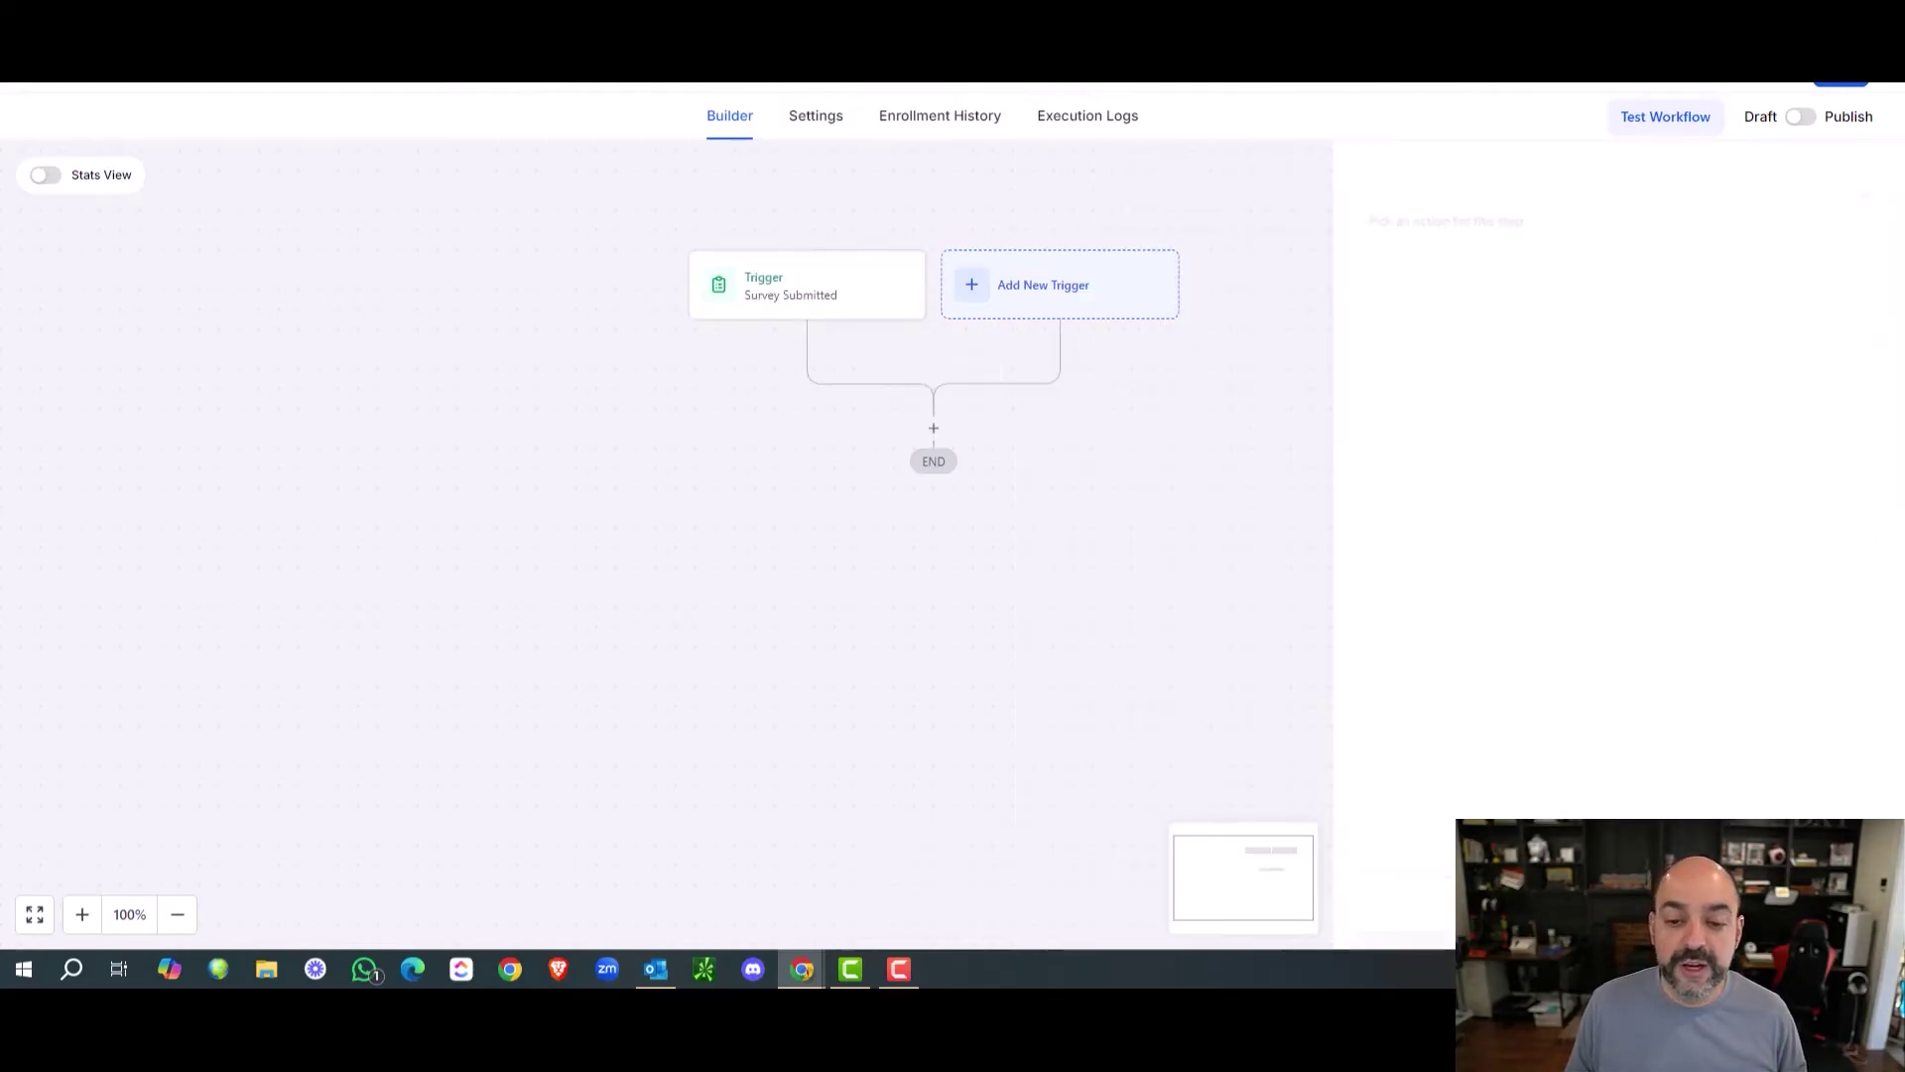
Add an Add Contact Tag action below the trigger that applies a new "dog lover survey" tag.
click(937, 439)
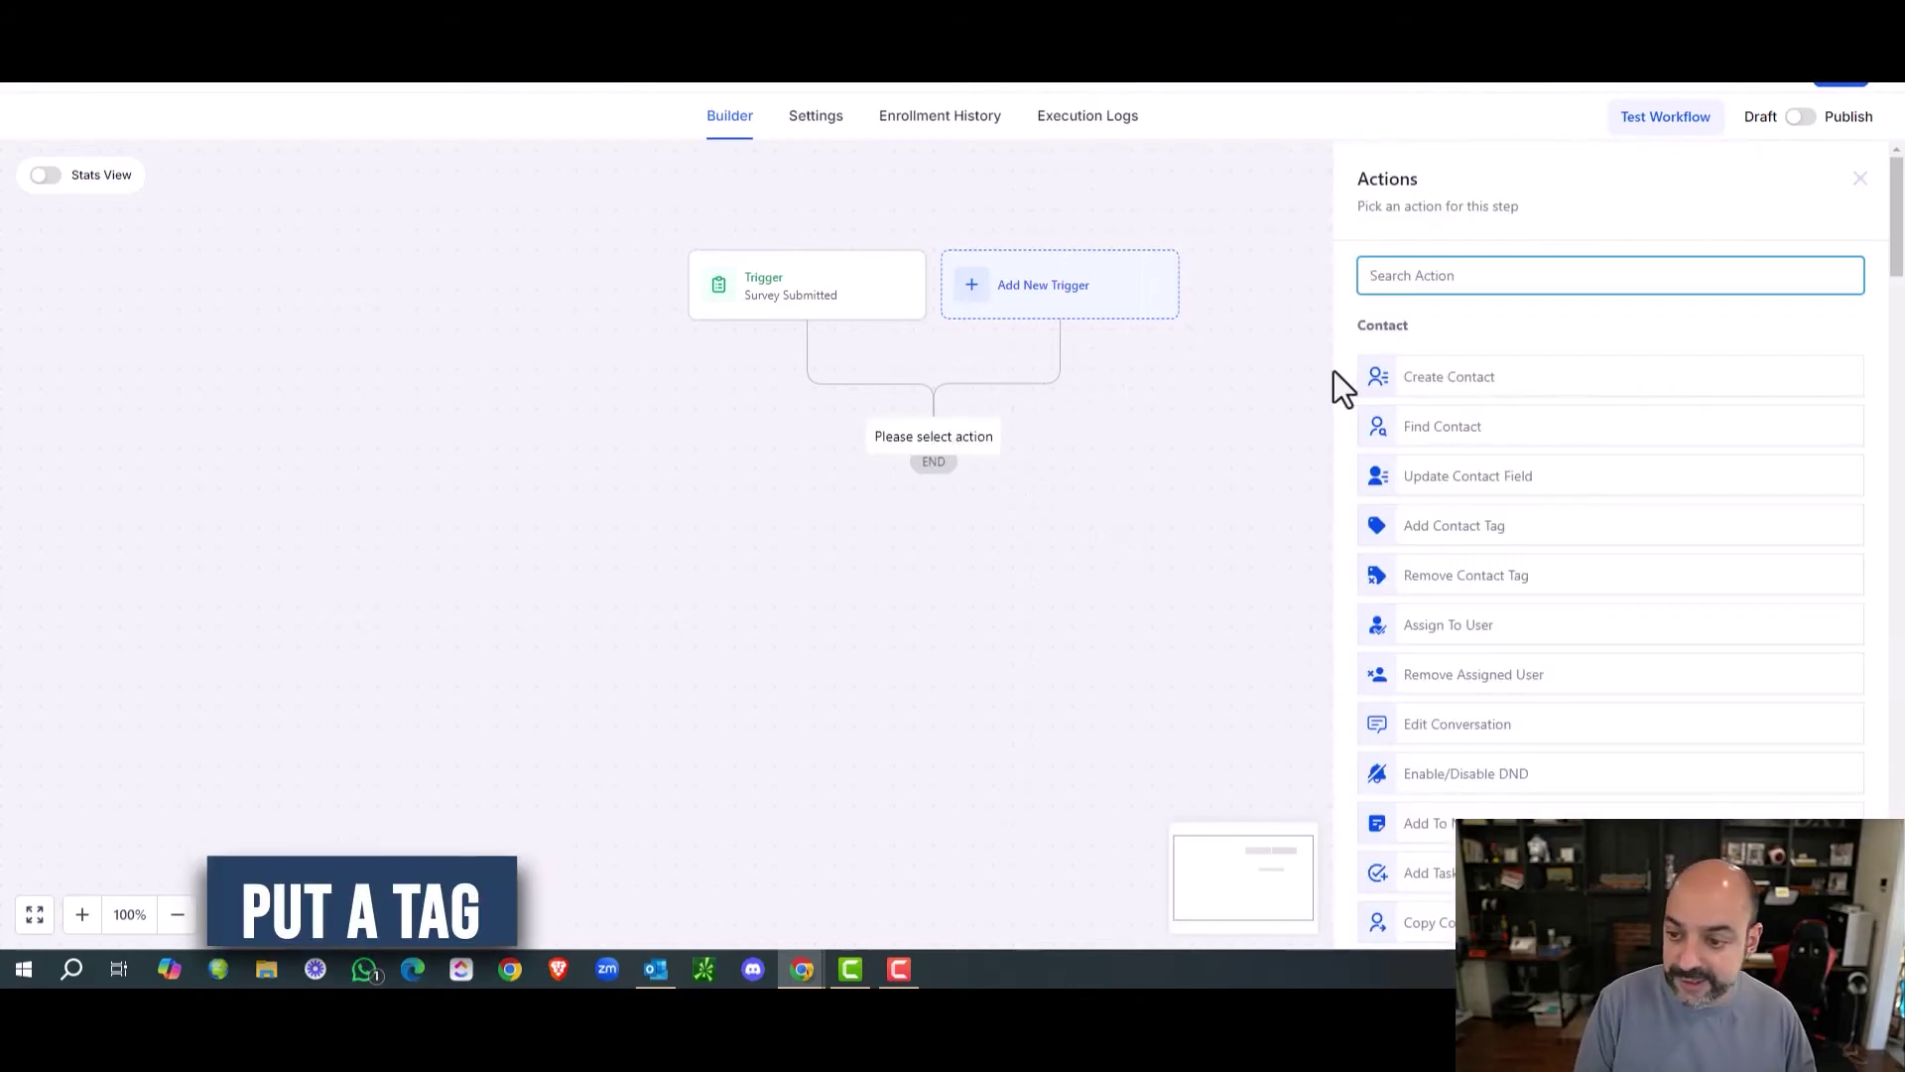
text(tag)
click(1510, 364)
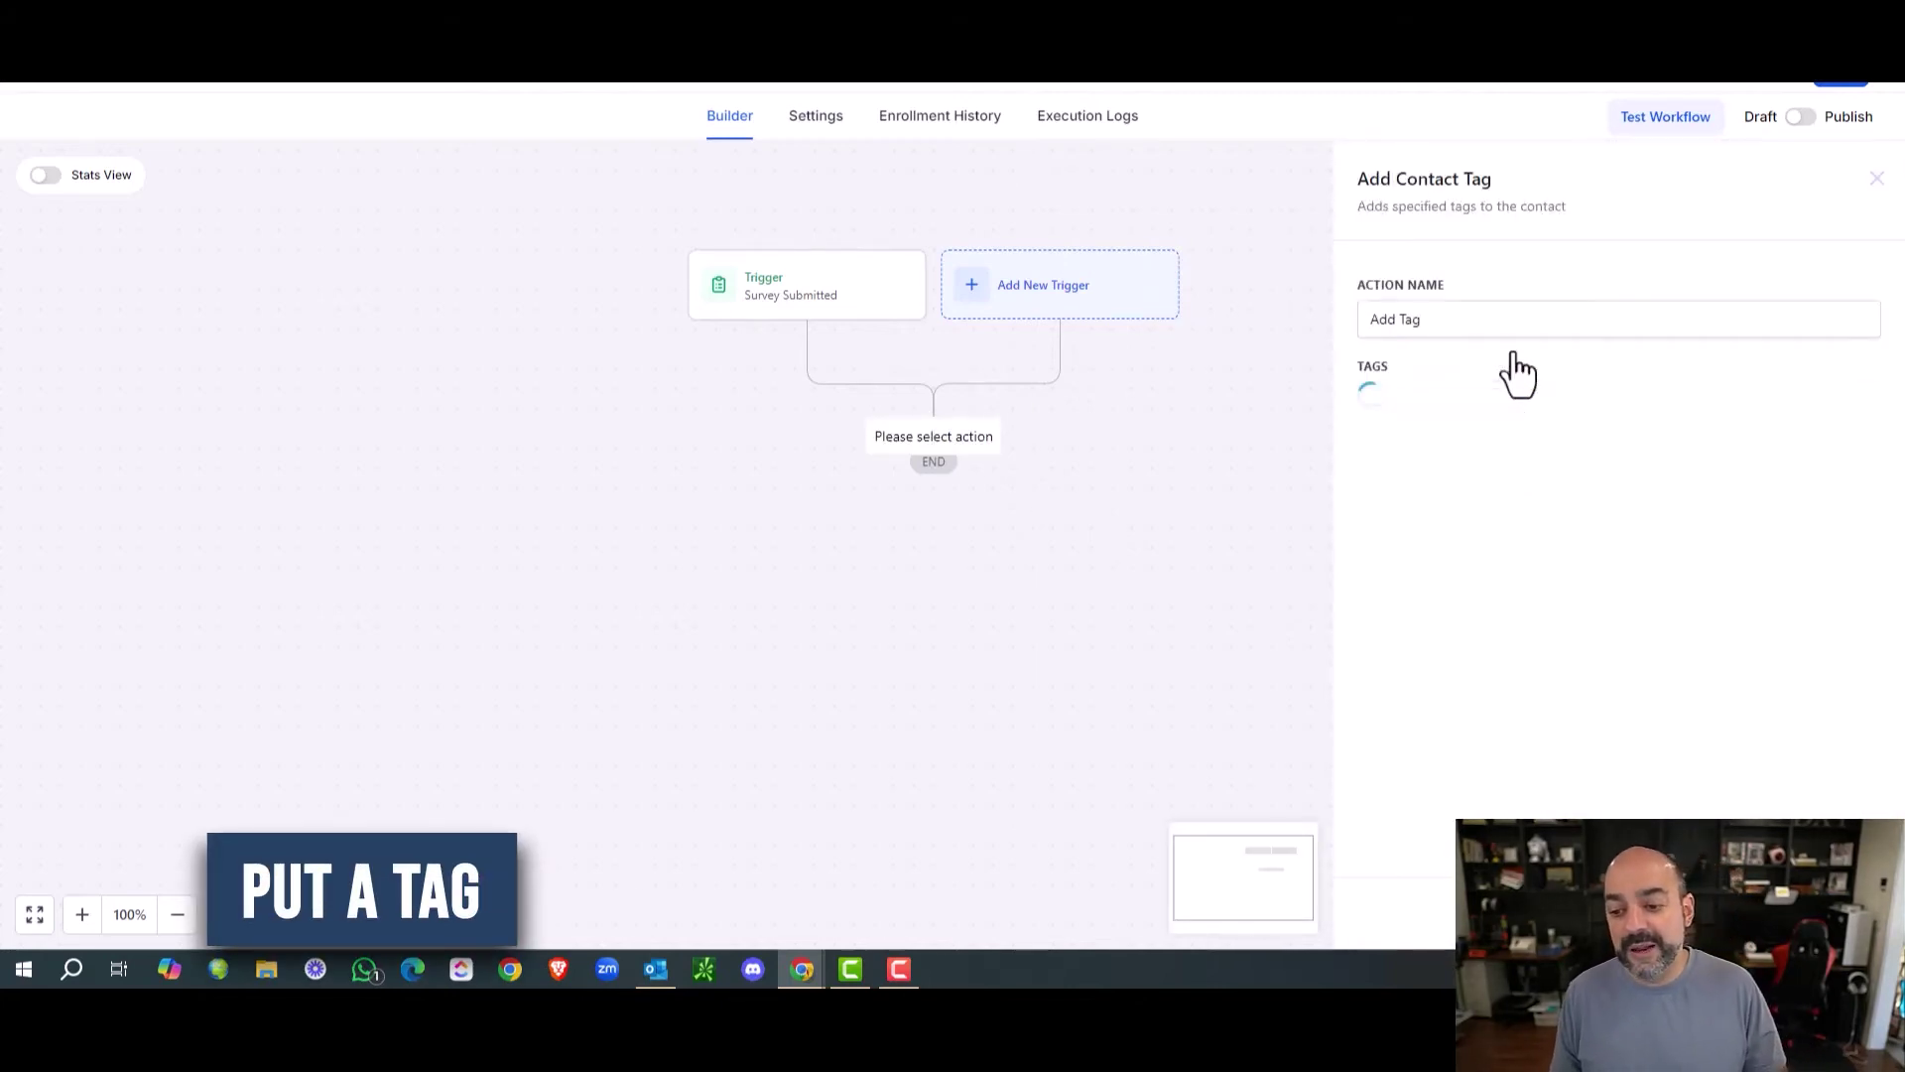
click(1466, 404)
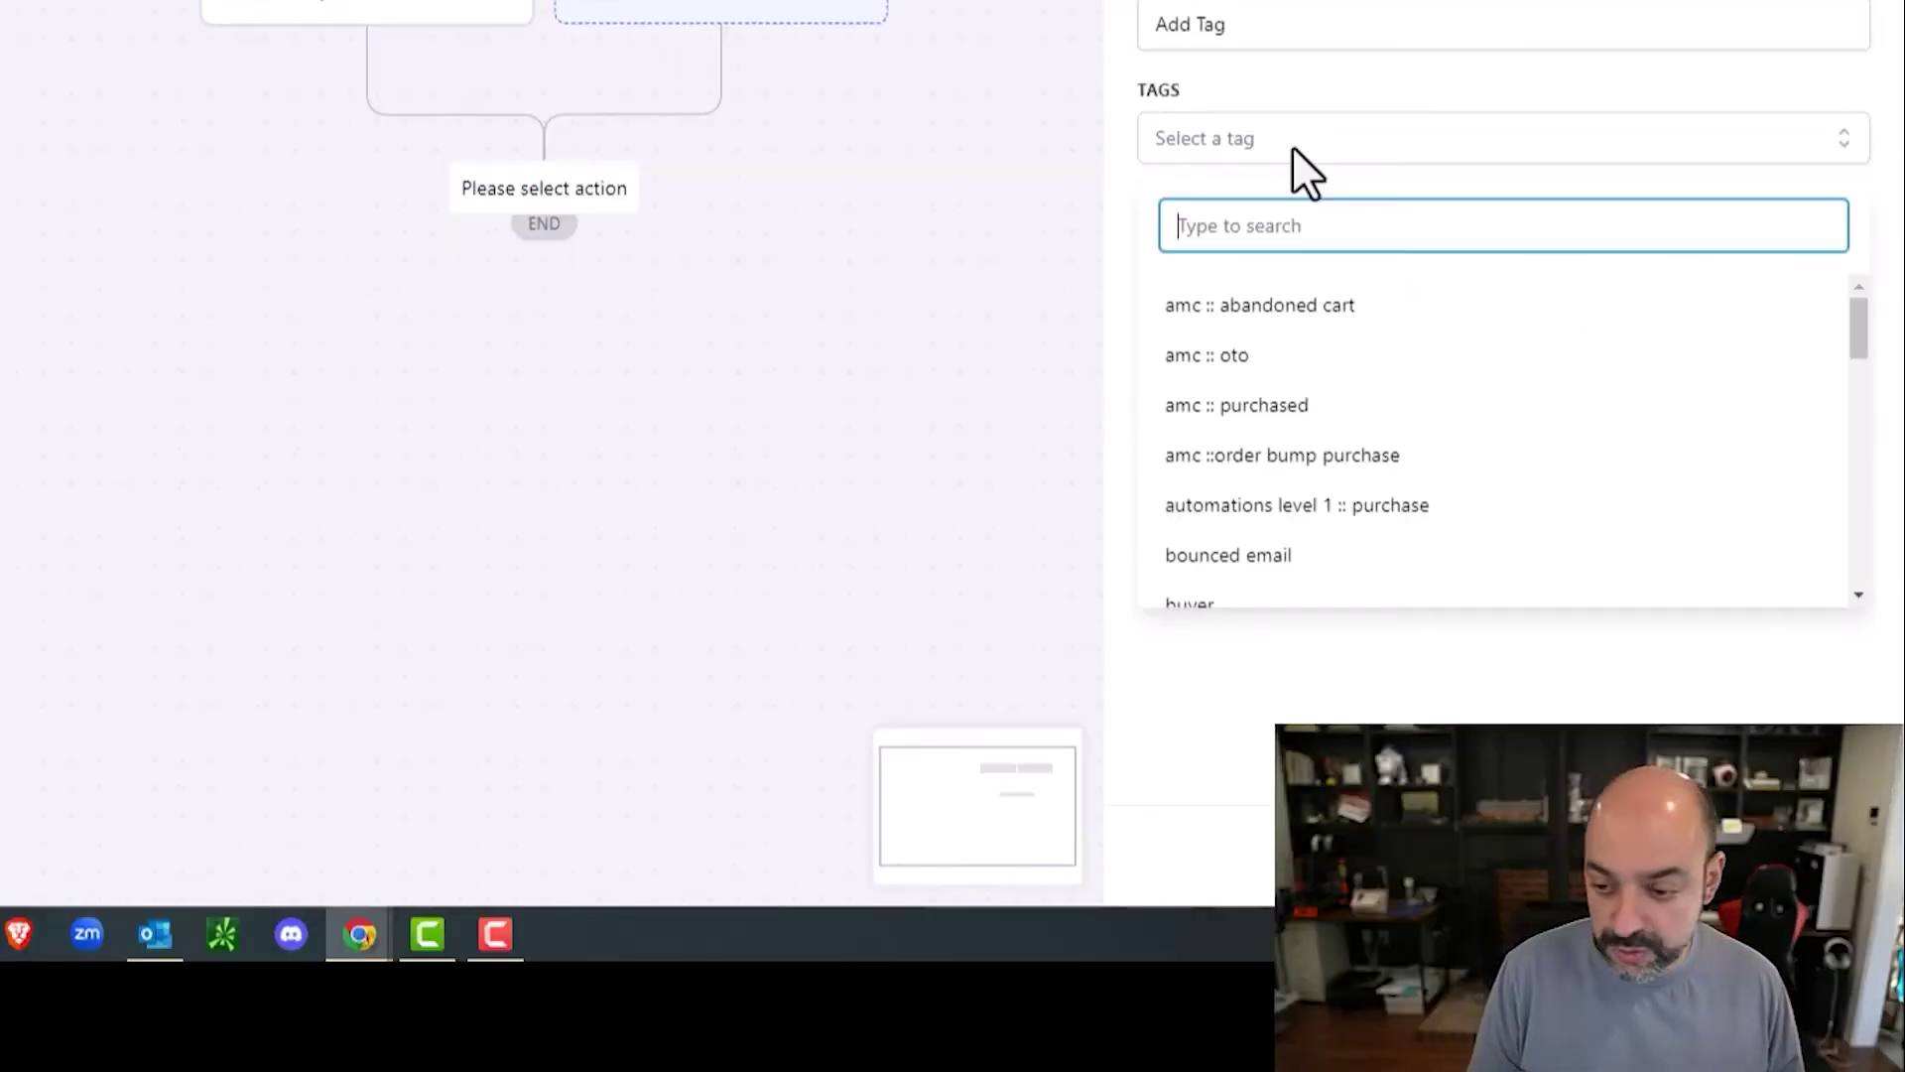
text(dog lover)
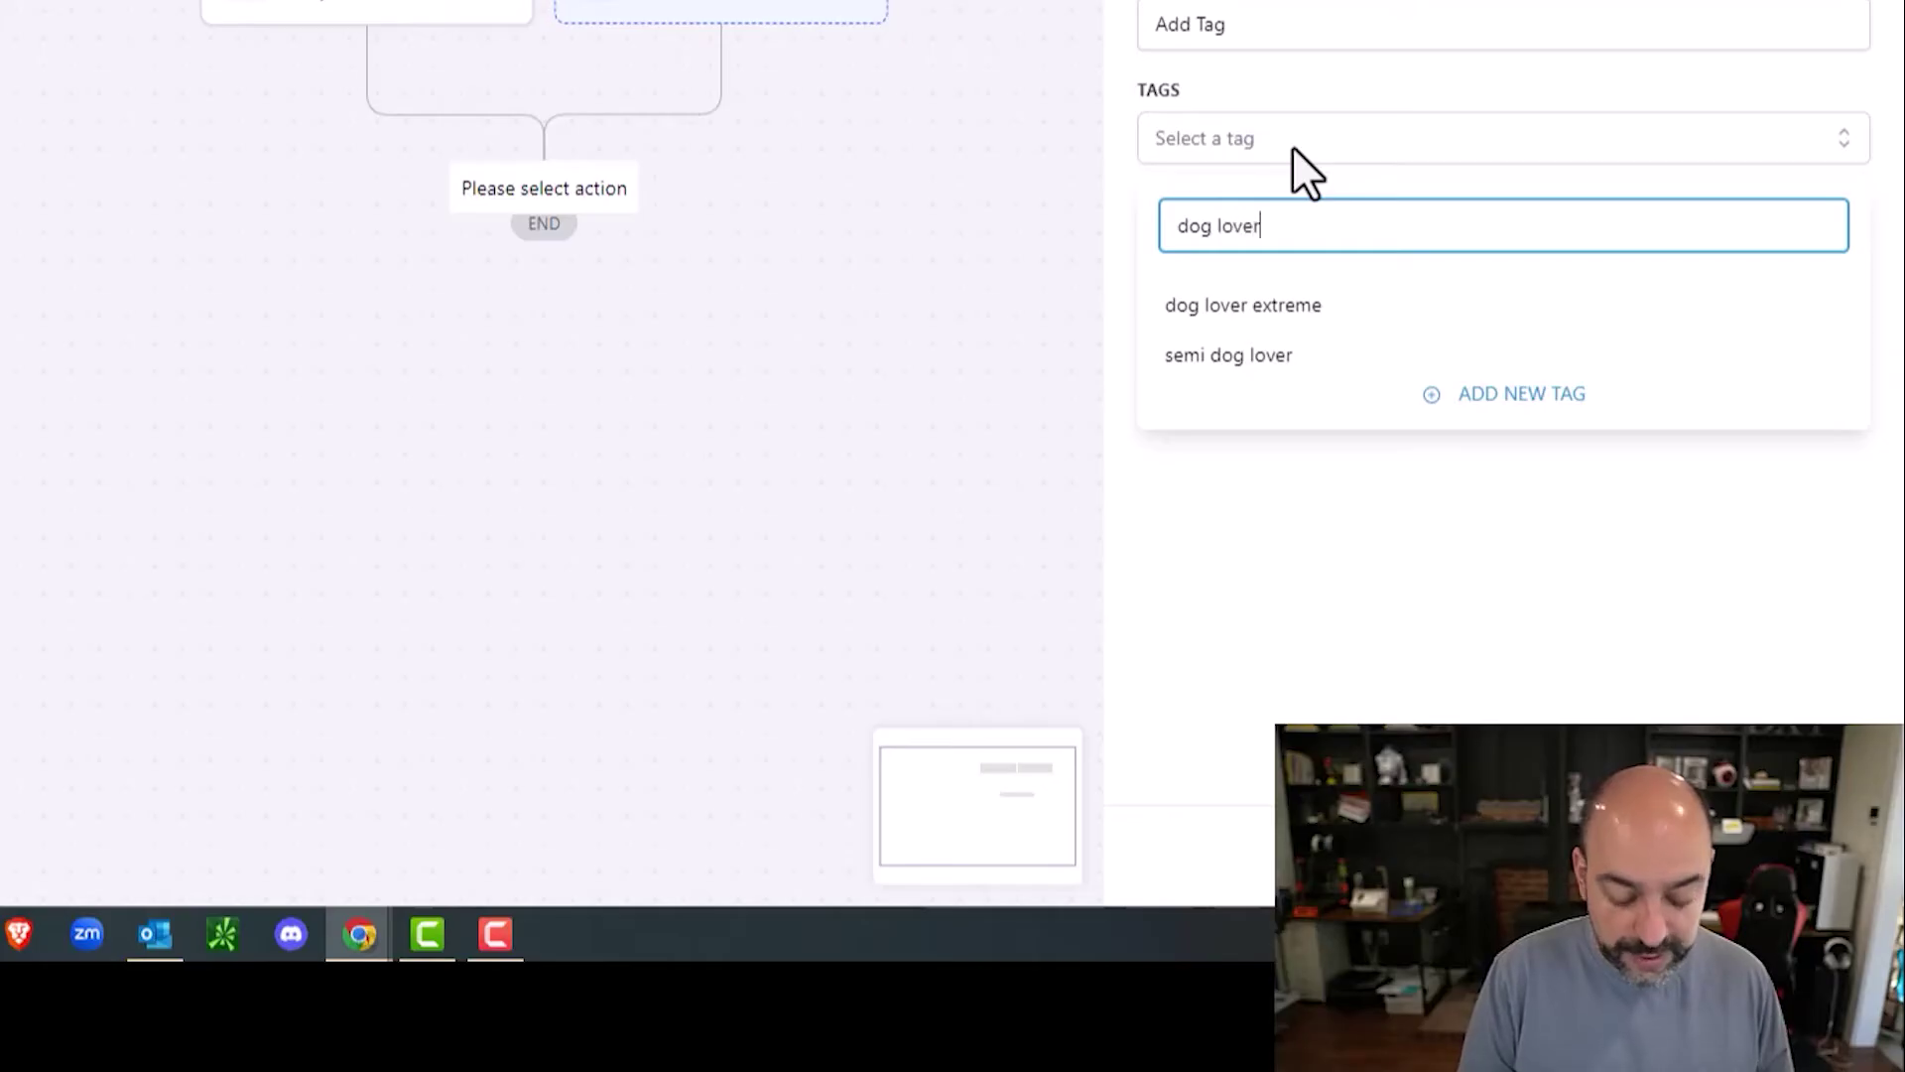
text( survey)
click(1473, 295)
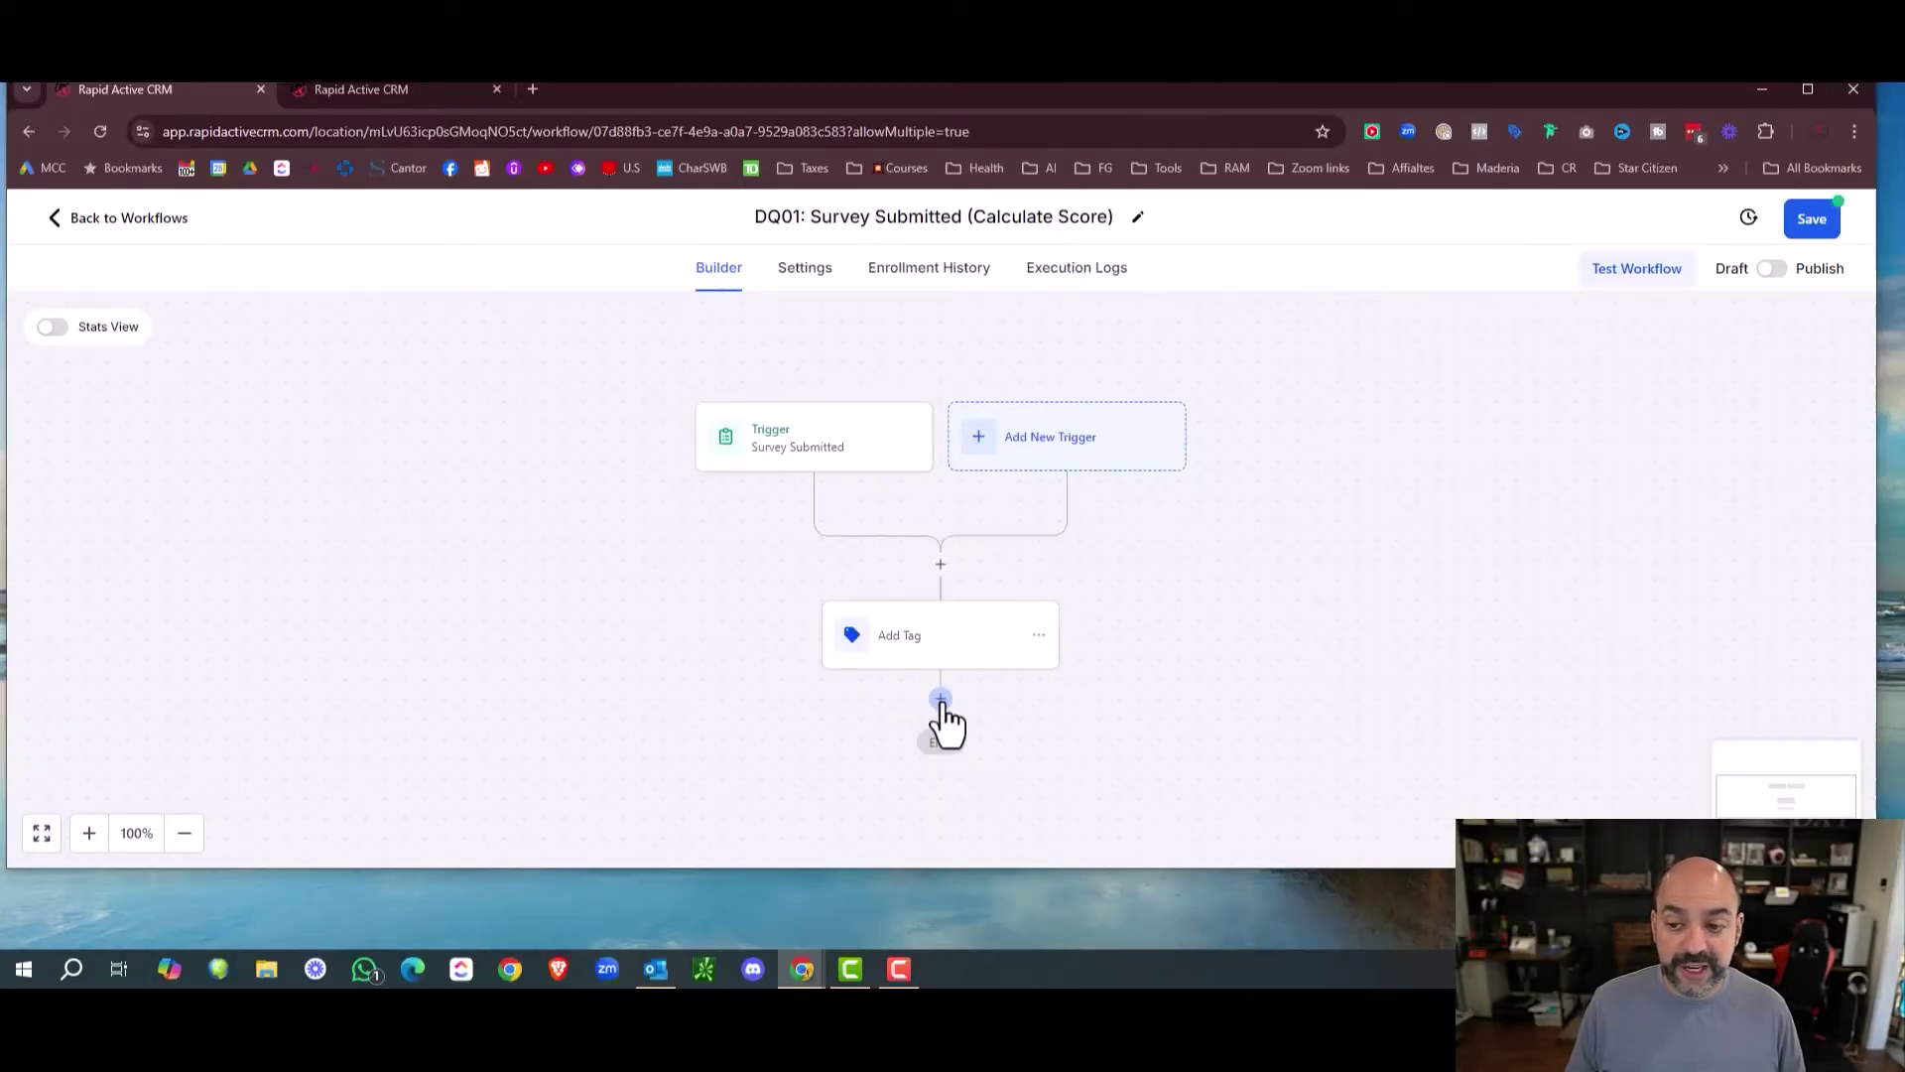
Start another action below the Add Tag step and replace the old second browser tab with a duplicate of the workflow's tab.
click(939, 701)
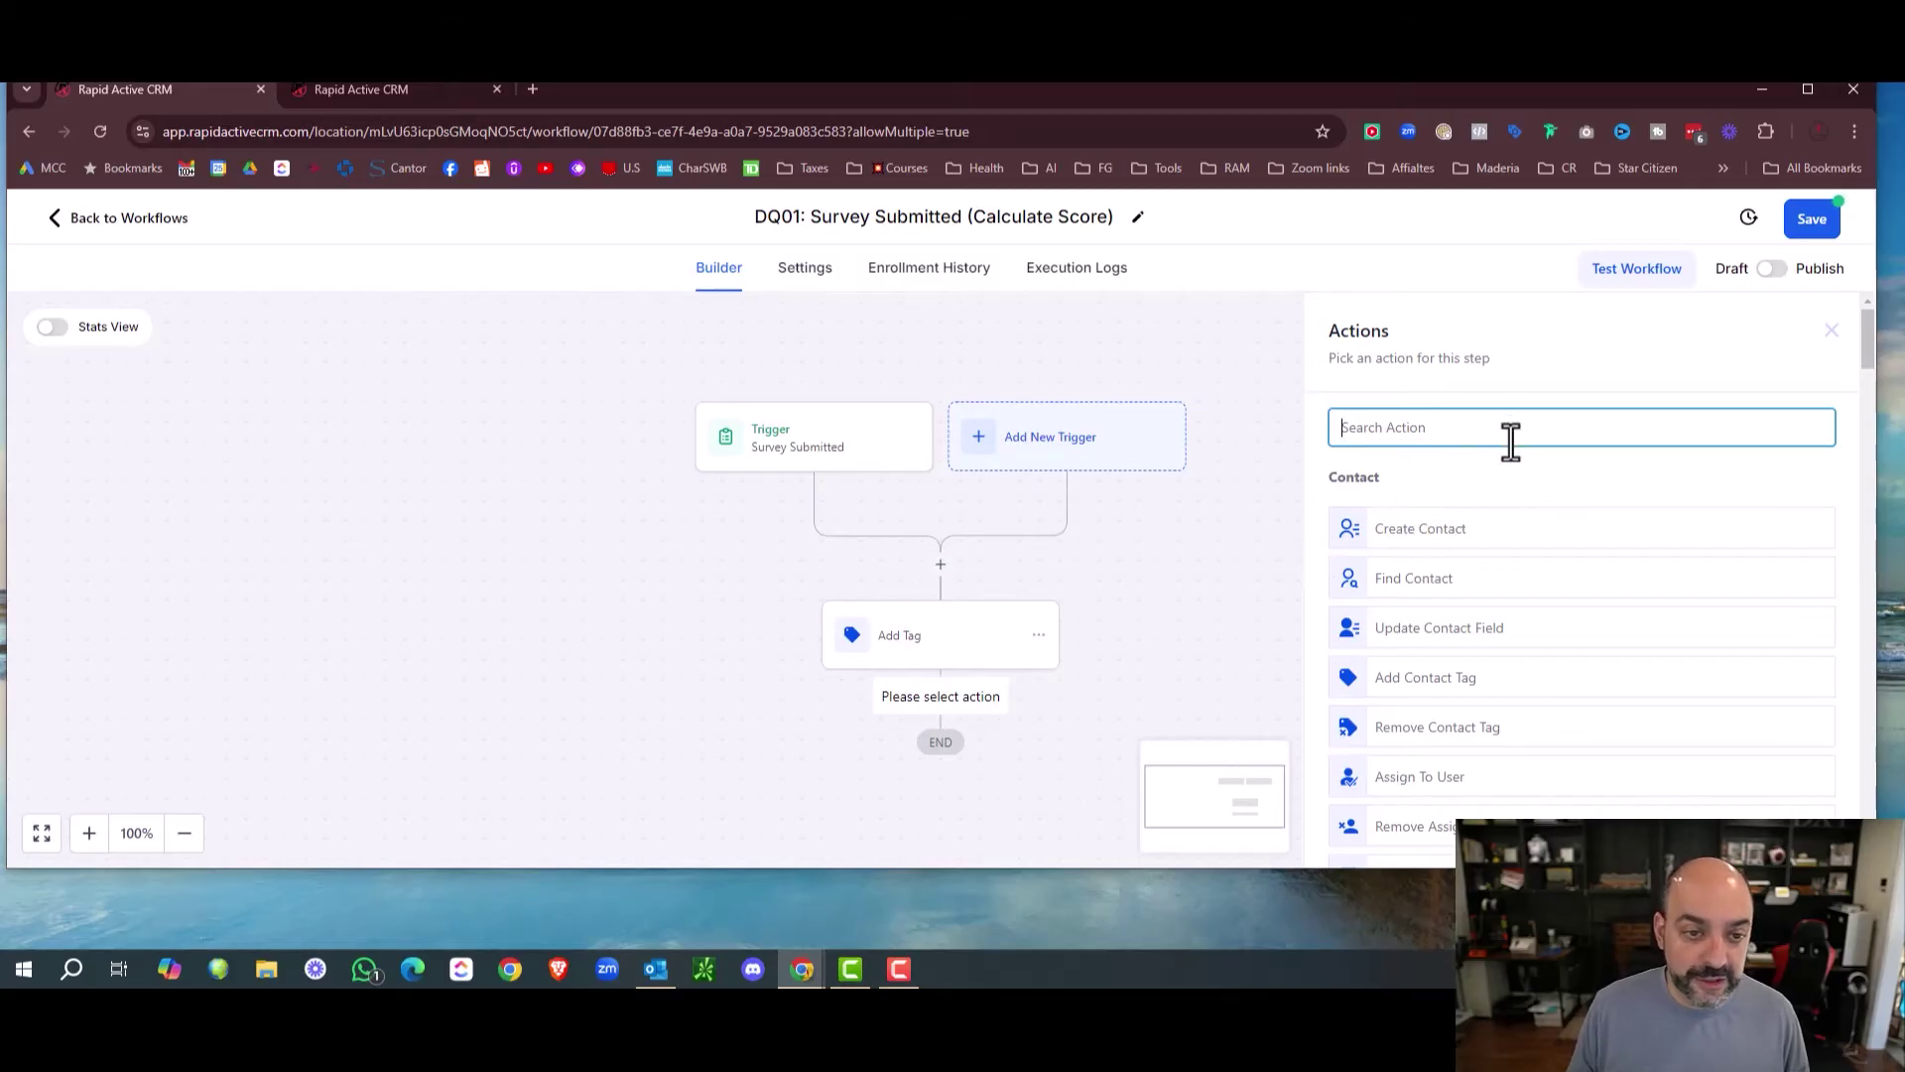
click(496, 89)
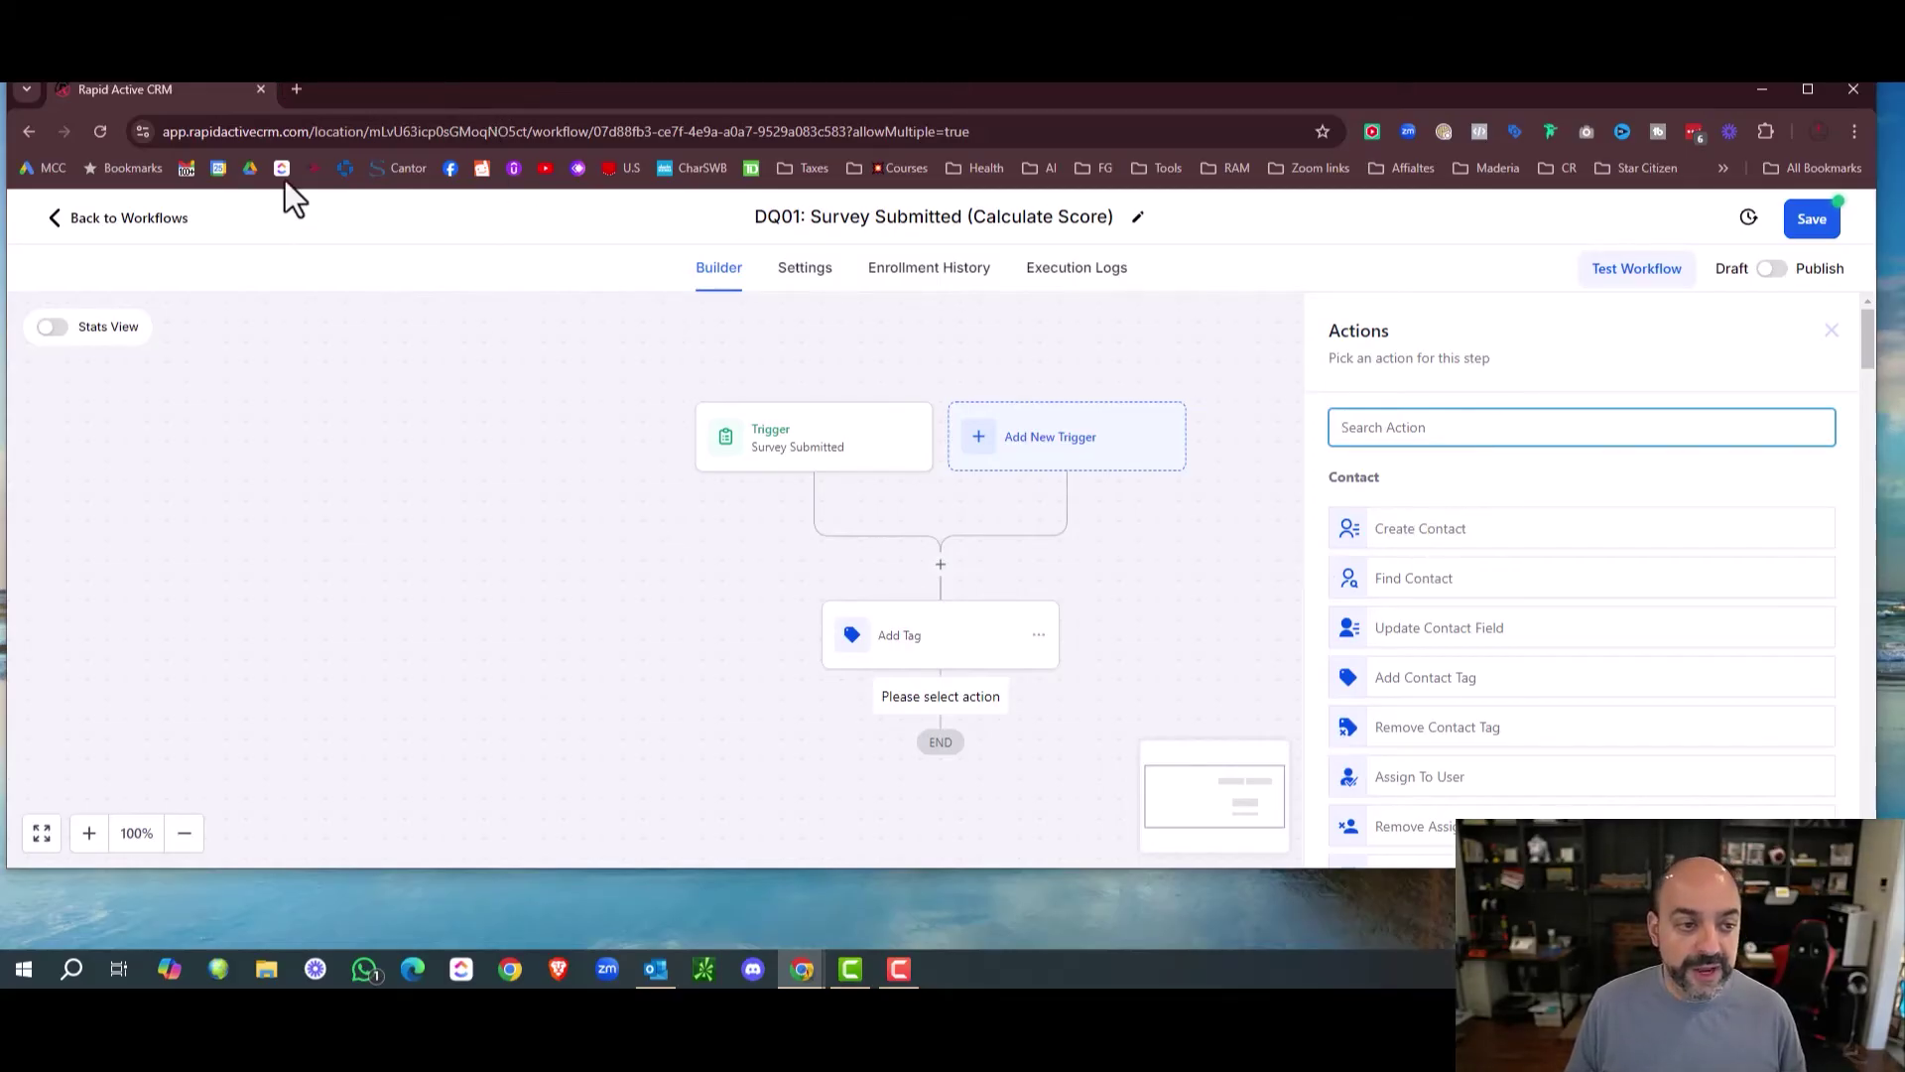
right_click(176, 87)
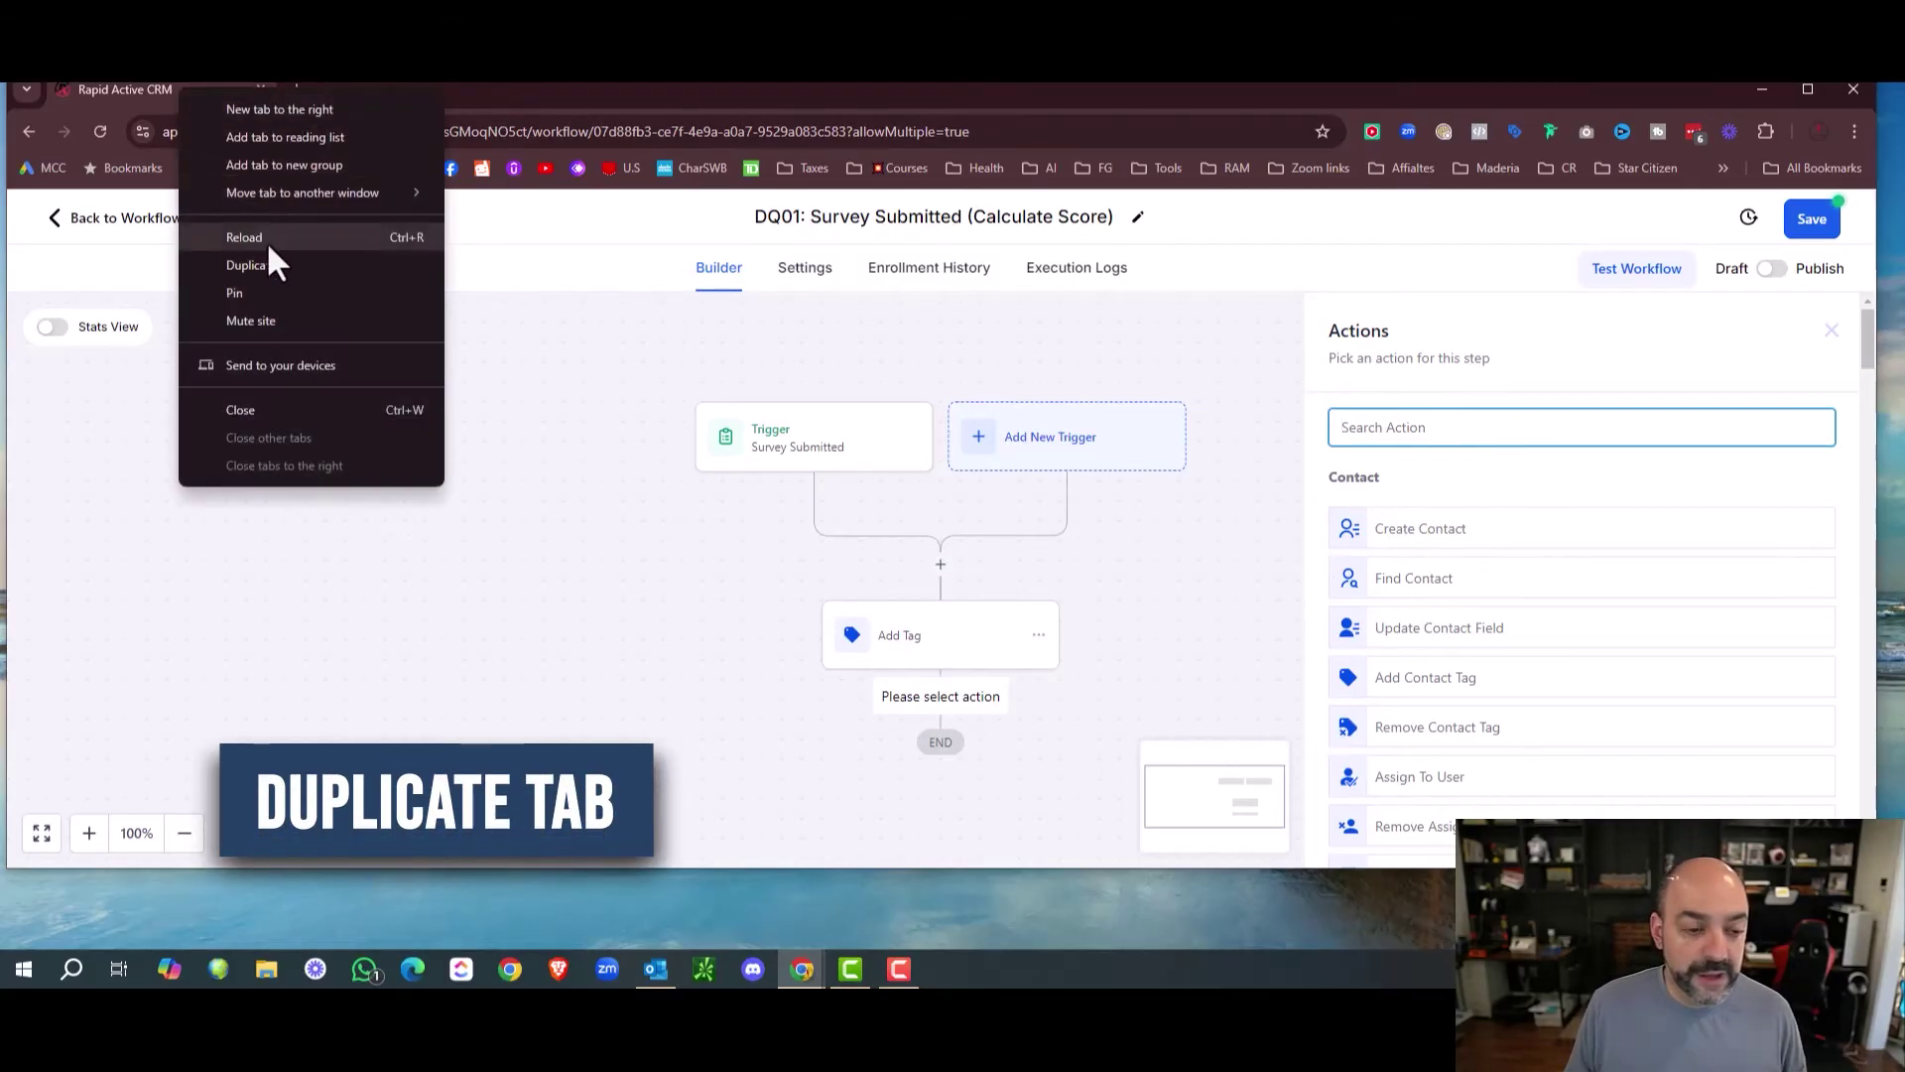
click(266, 240)
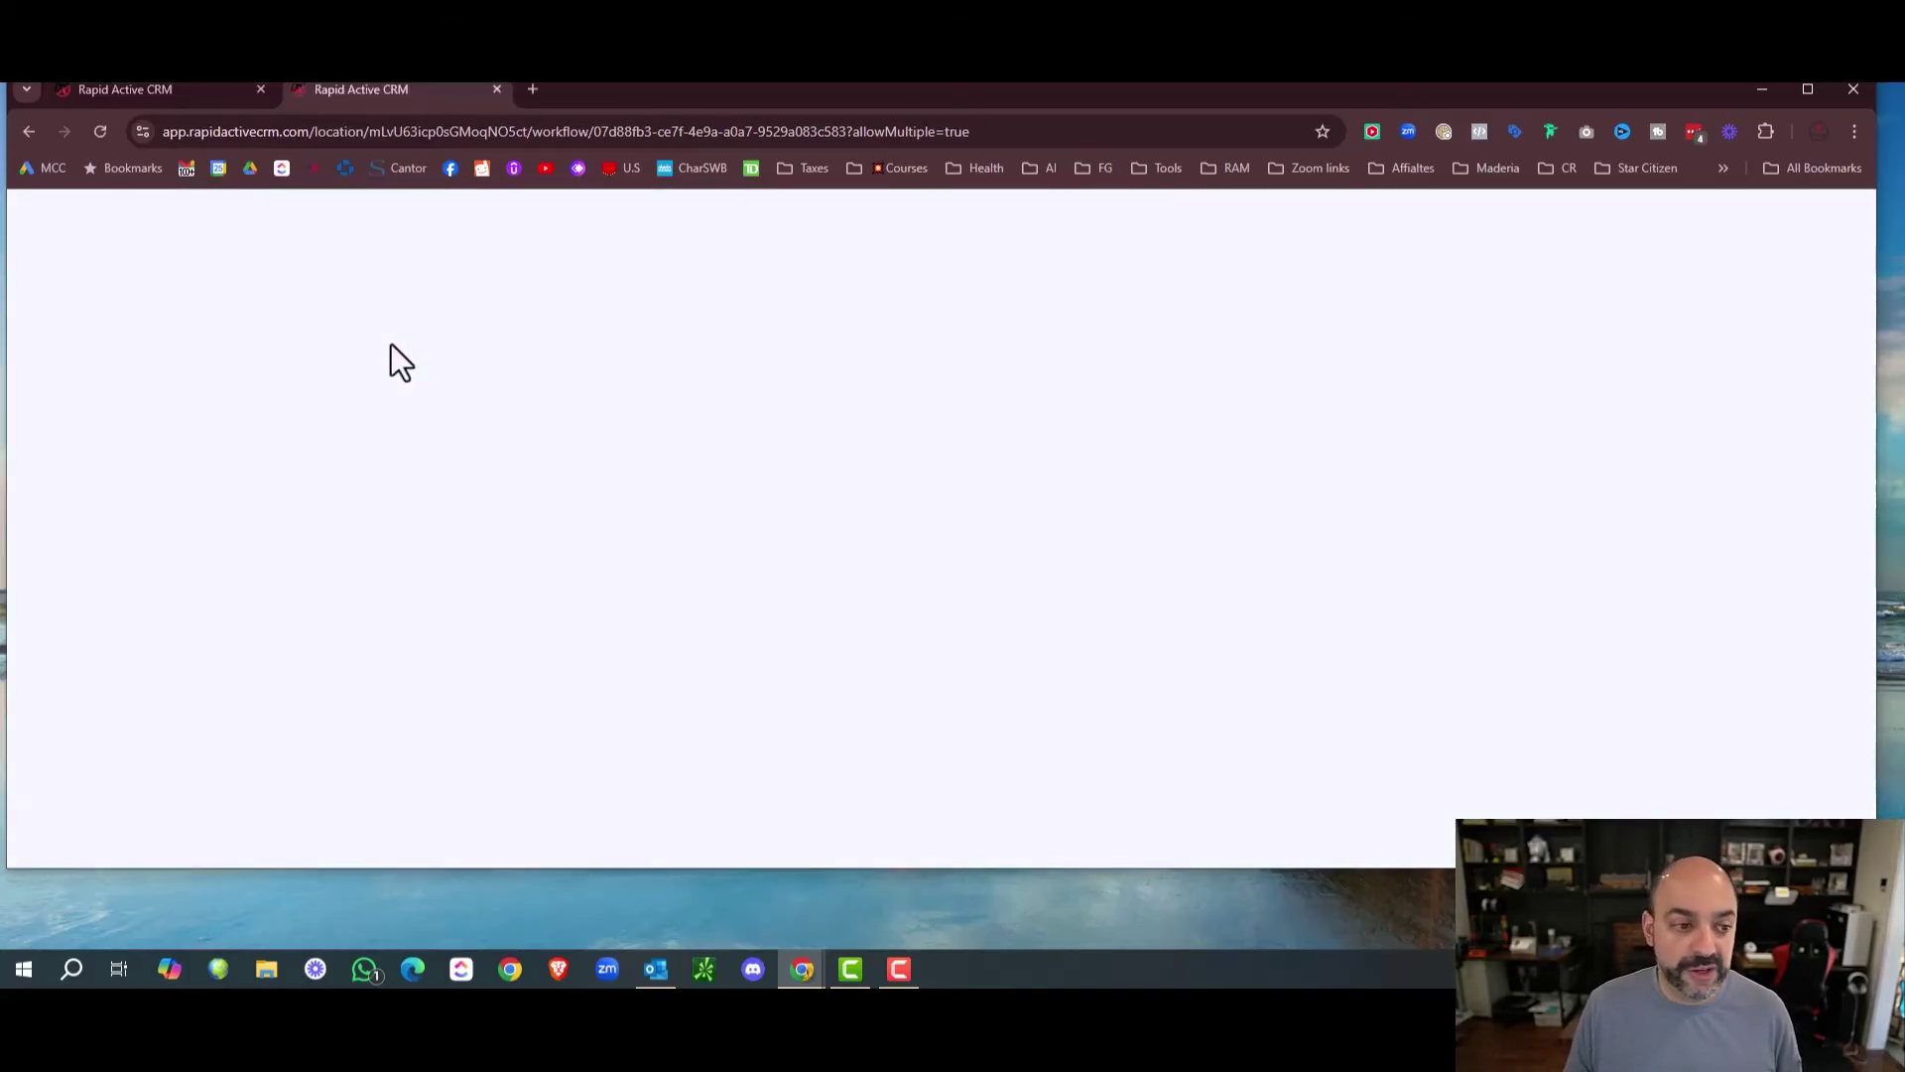
In the duplicated tab, leave the workflow and open "DQ01. Dog lover Survey" in the survey builder.
click(125, 237)
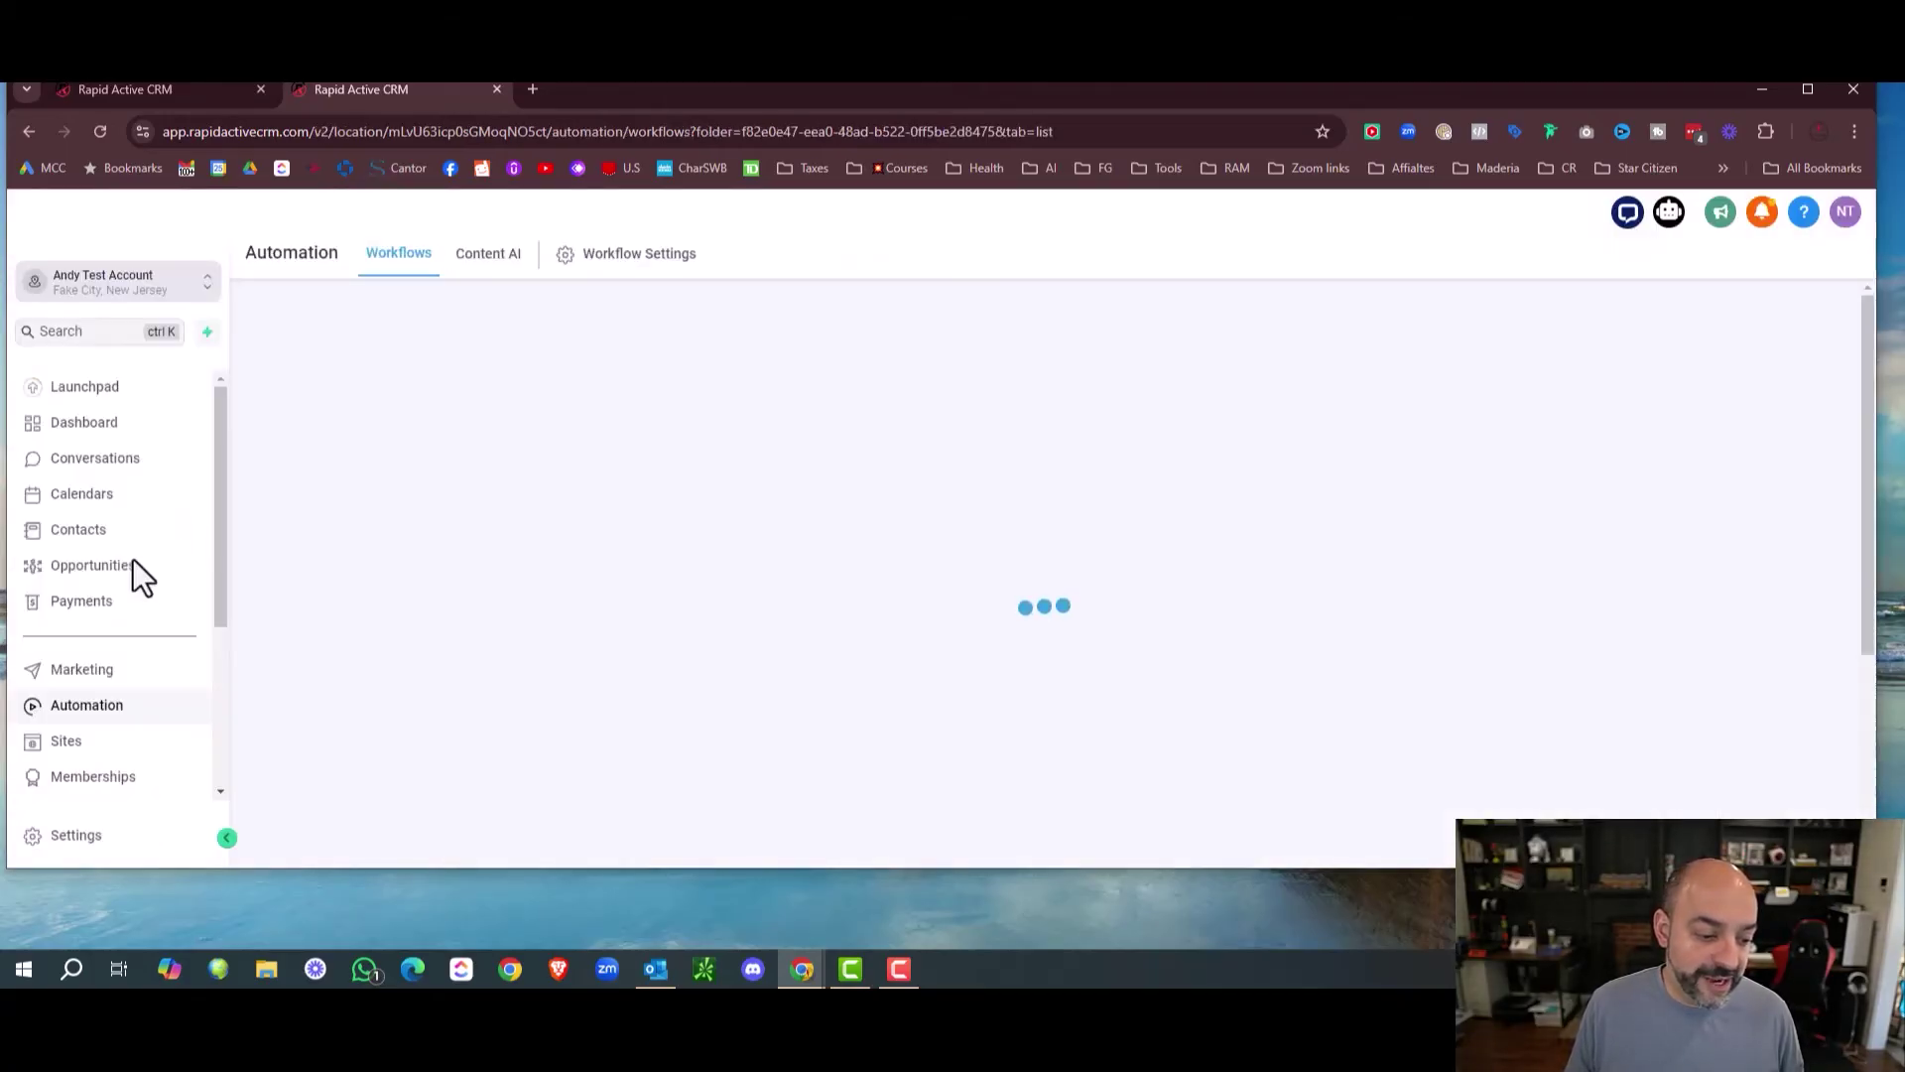
click(66, 742)
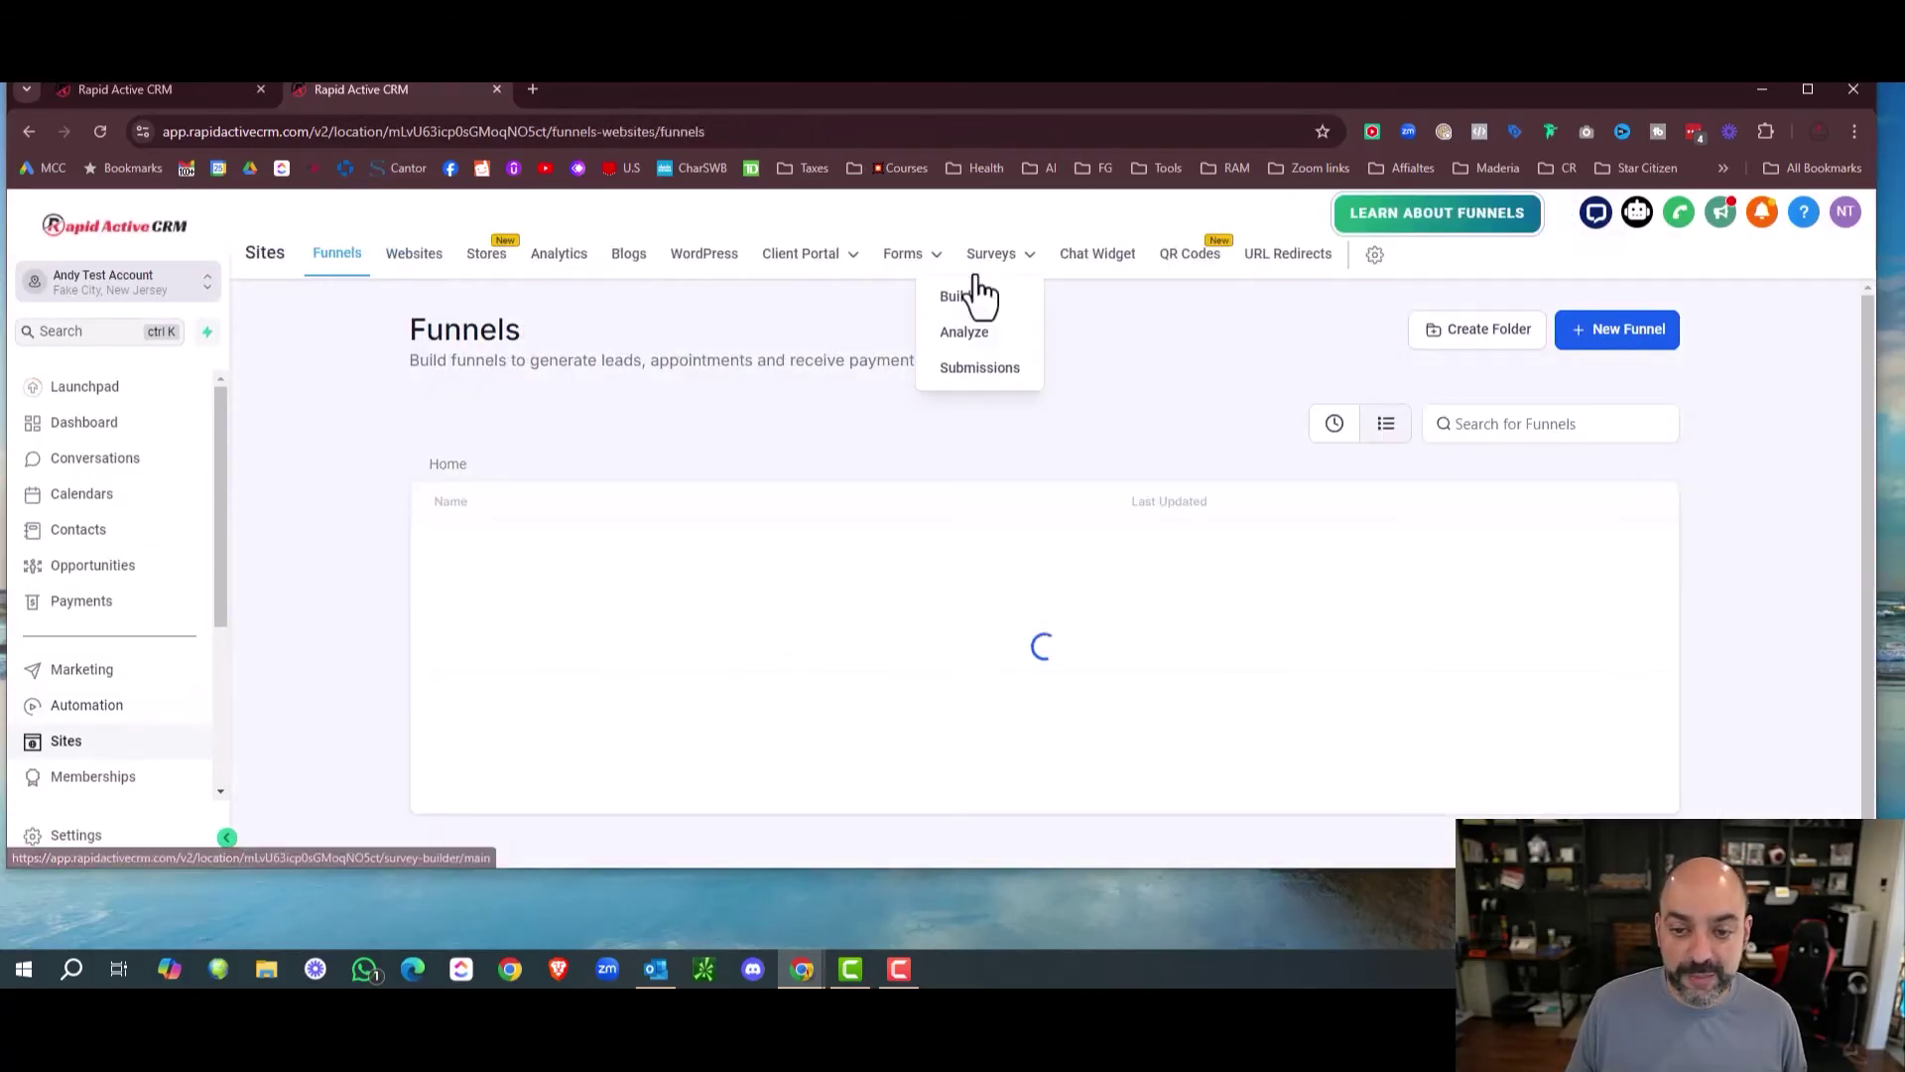
click(980, 303)
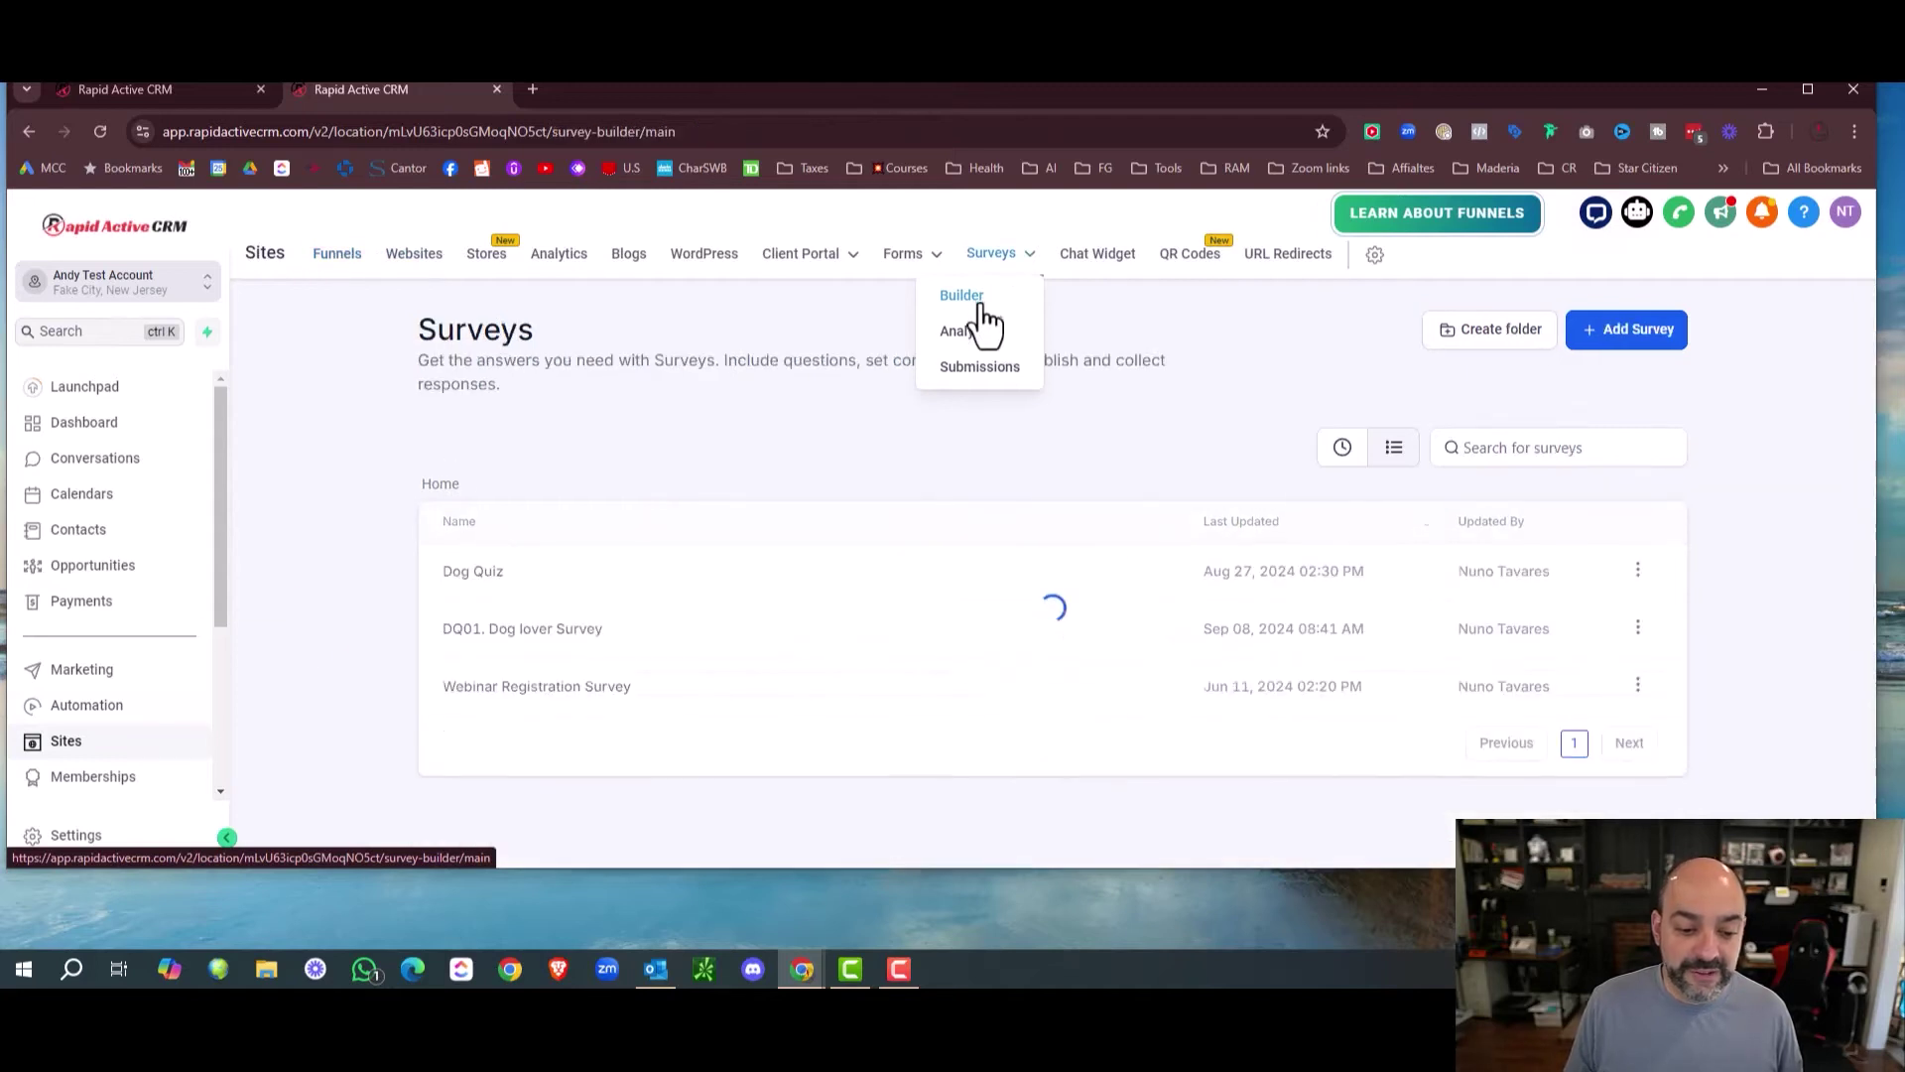
click(557, 627)
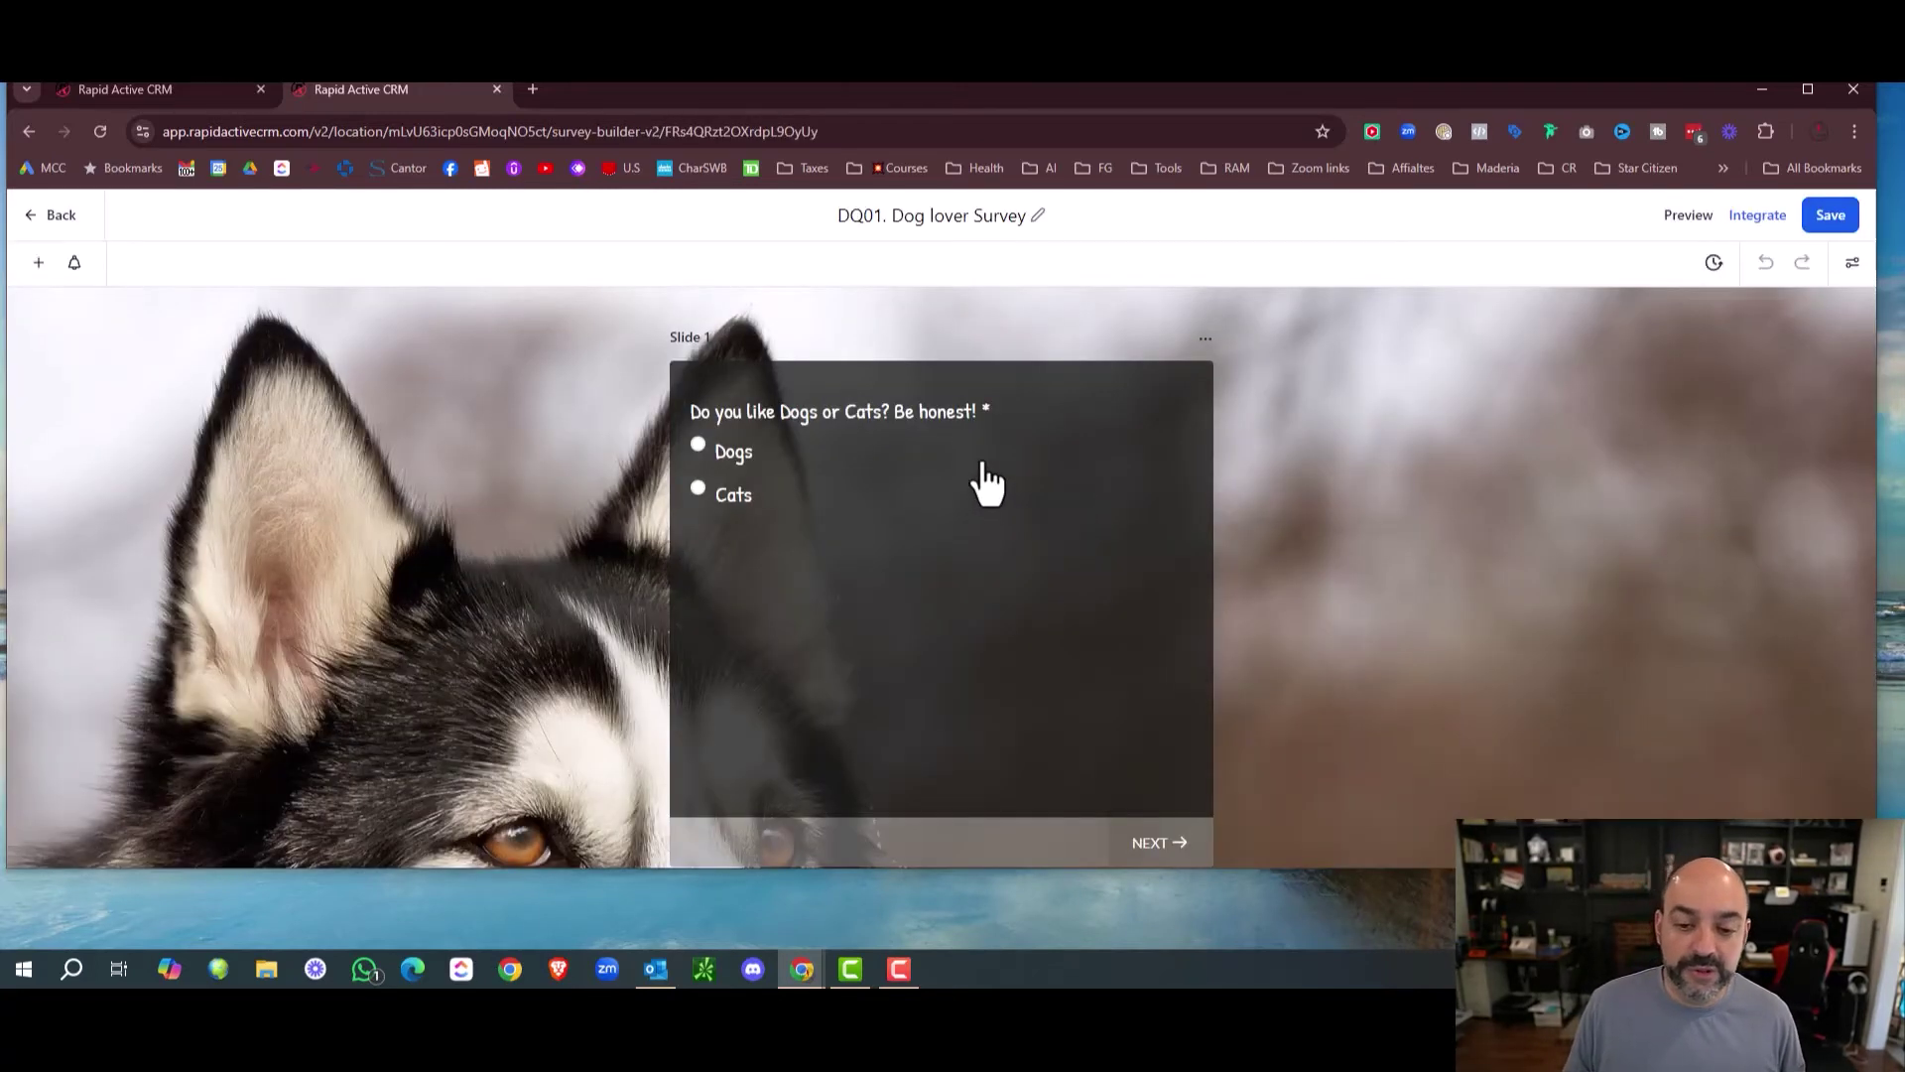
Copy the label text of the "Do you like Dogs or Cats? Be honest!" question on the survey's first slide.
click(893, 422)
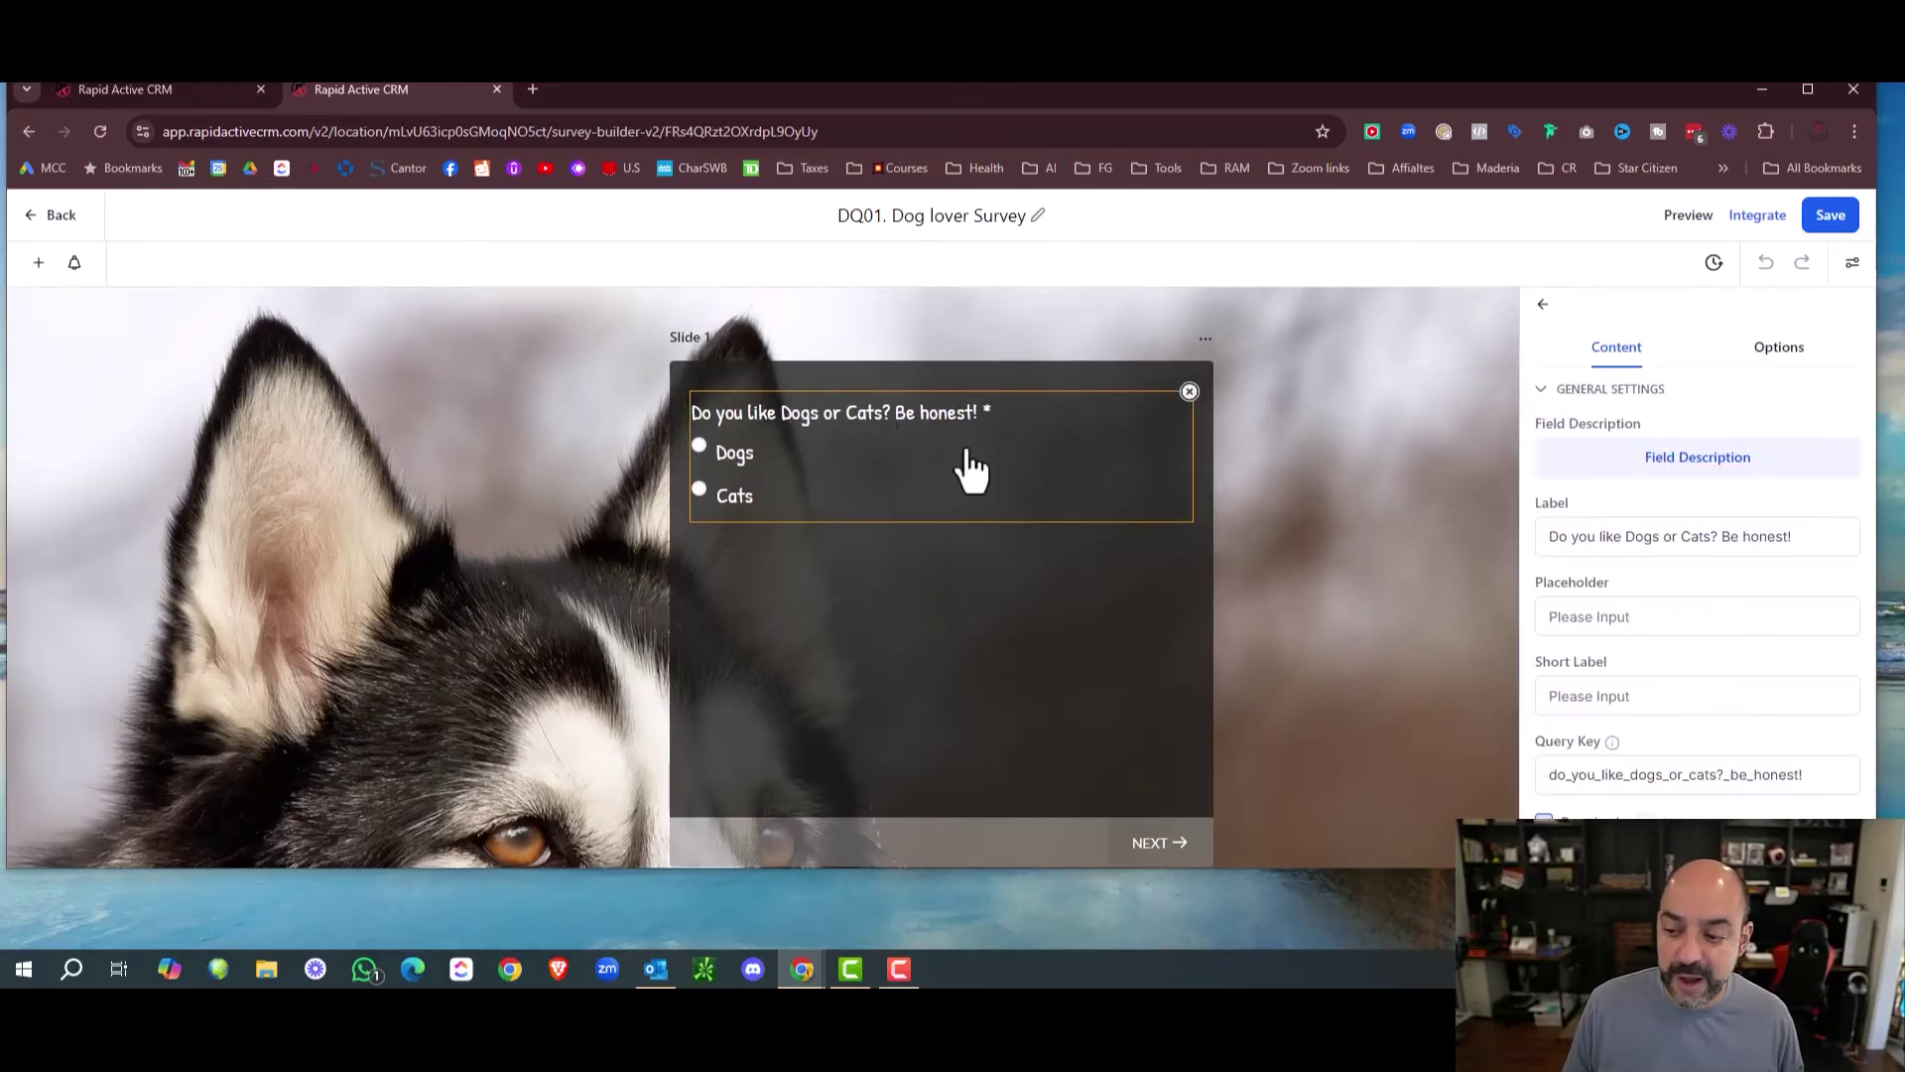
drag(1799, 536, 1539, 548)
key(ctrl+c)
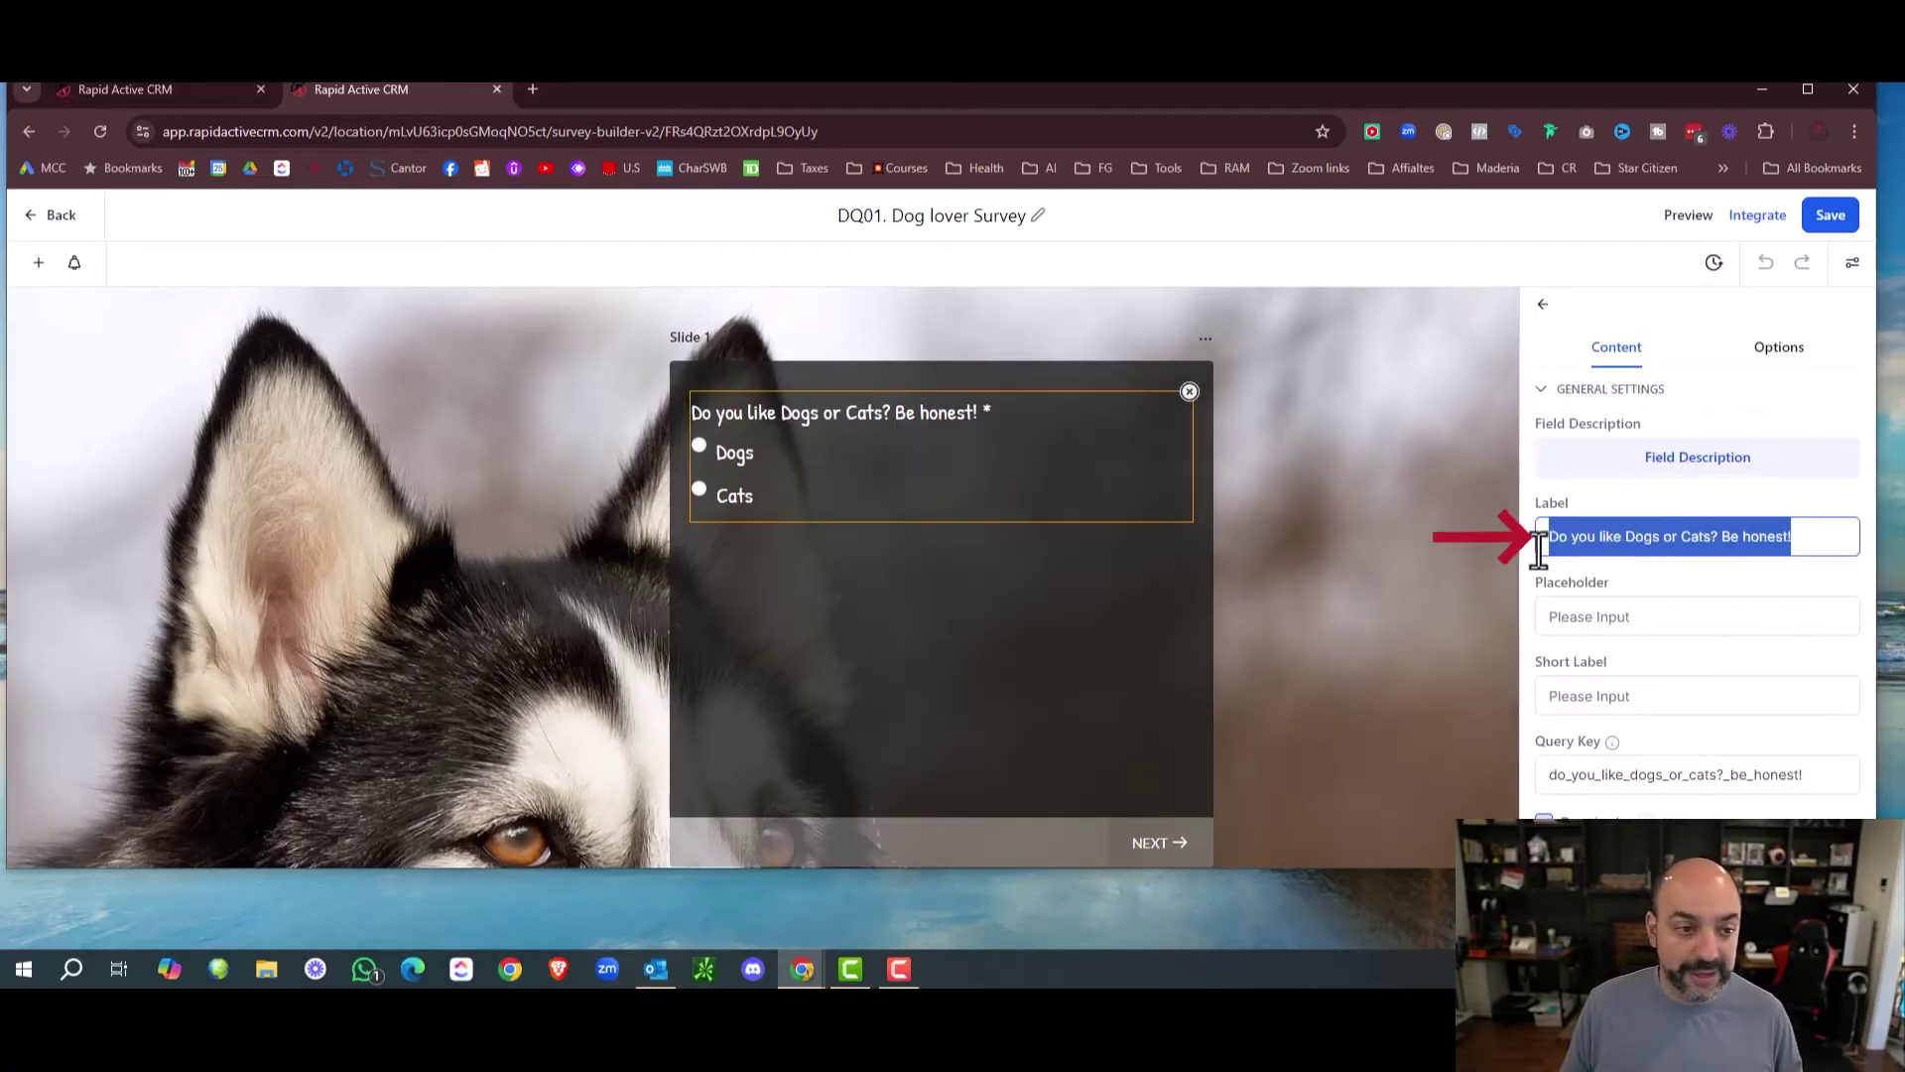
Back in the workflow, add an If / Else action below Add Tag and name it with the copied question "Do you like Dogs or Cats? Be honest!".
click(219, 87)
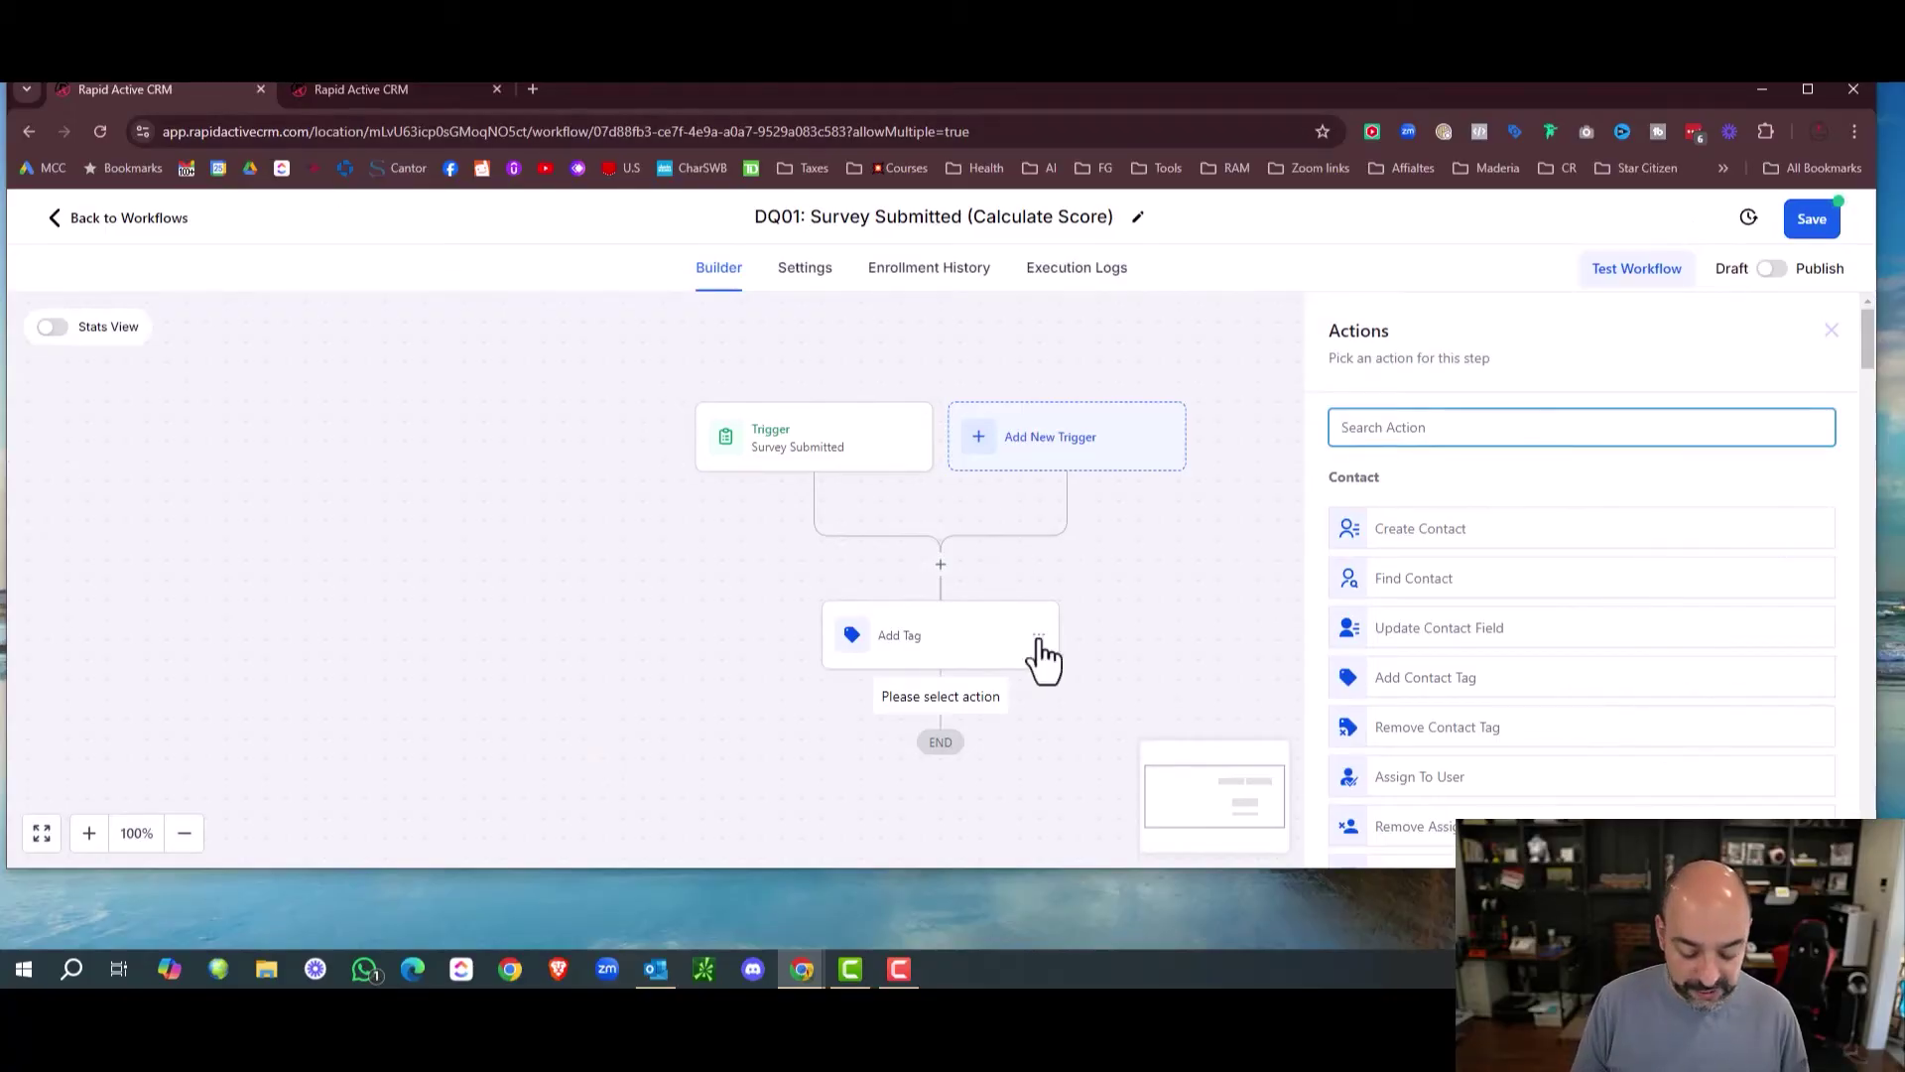
text(if)
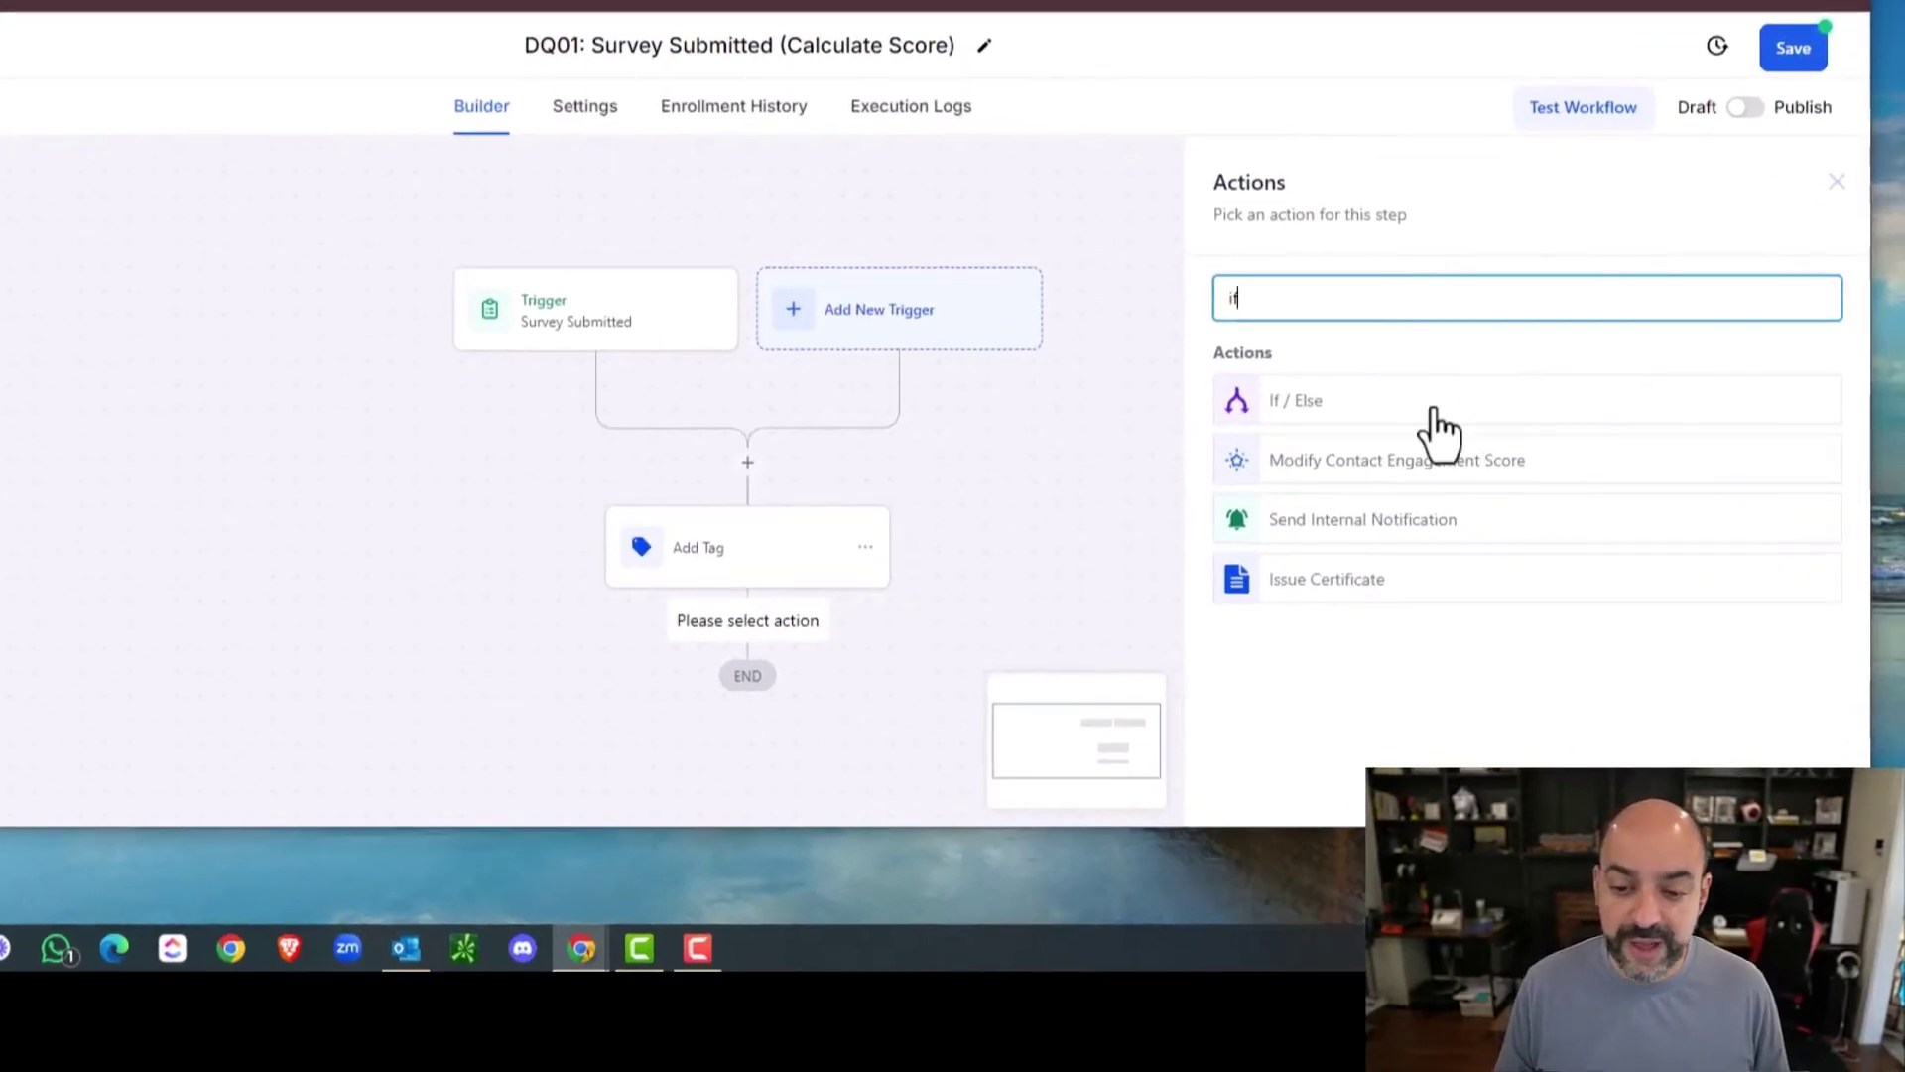
click(1433, 407)
drag(1051, 374, 834, 370)
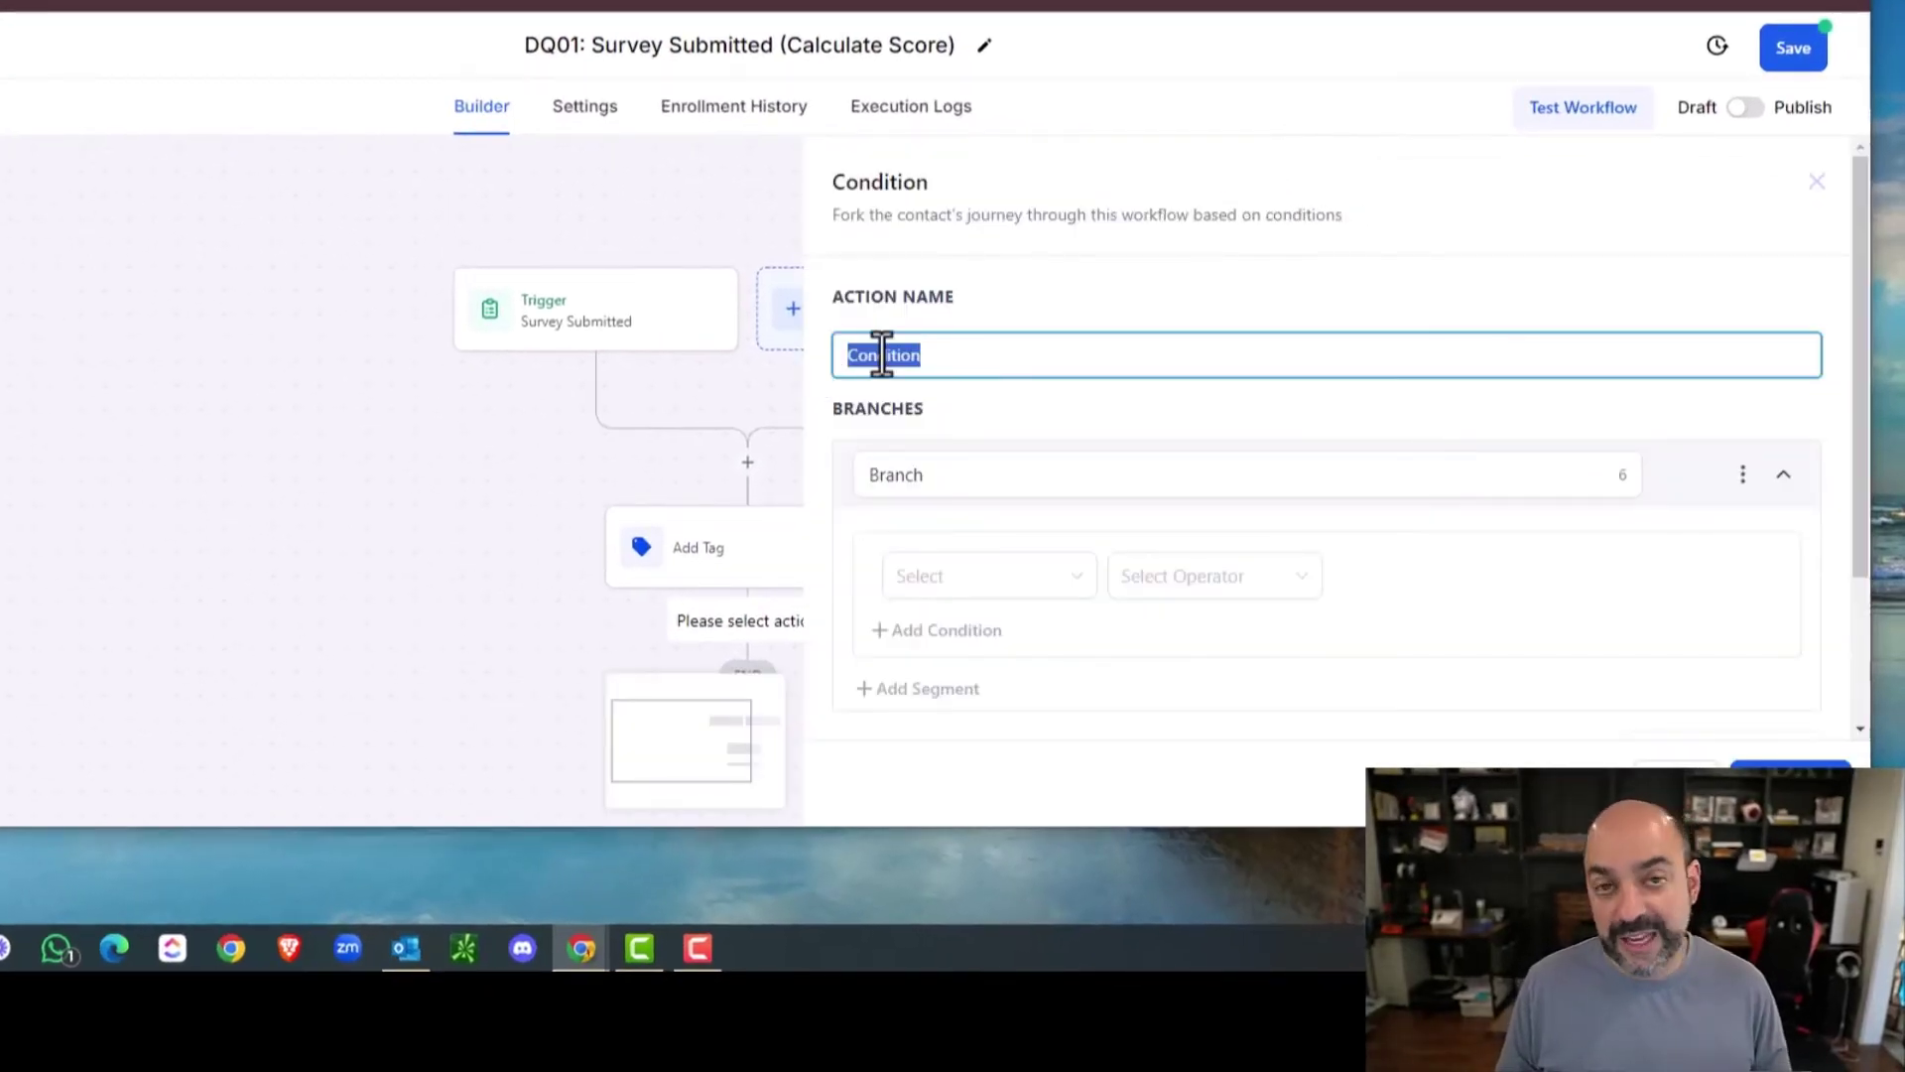
key(ctrl+v)
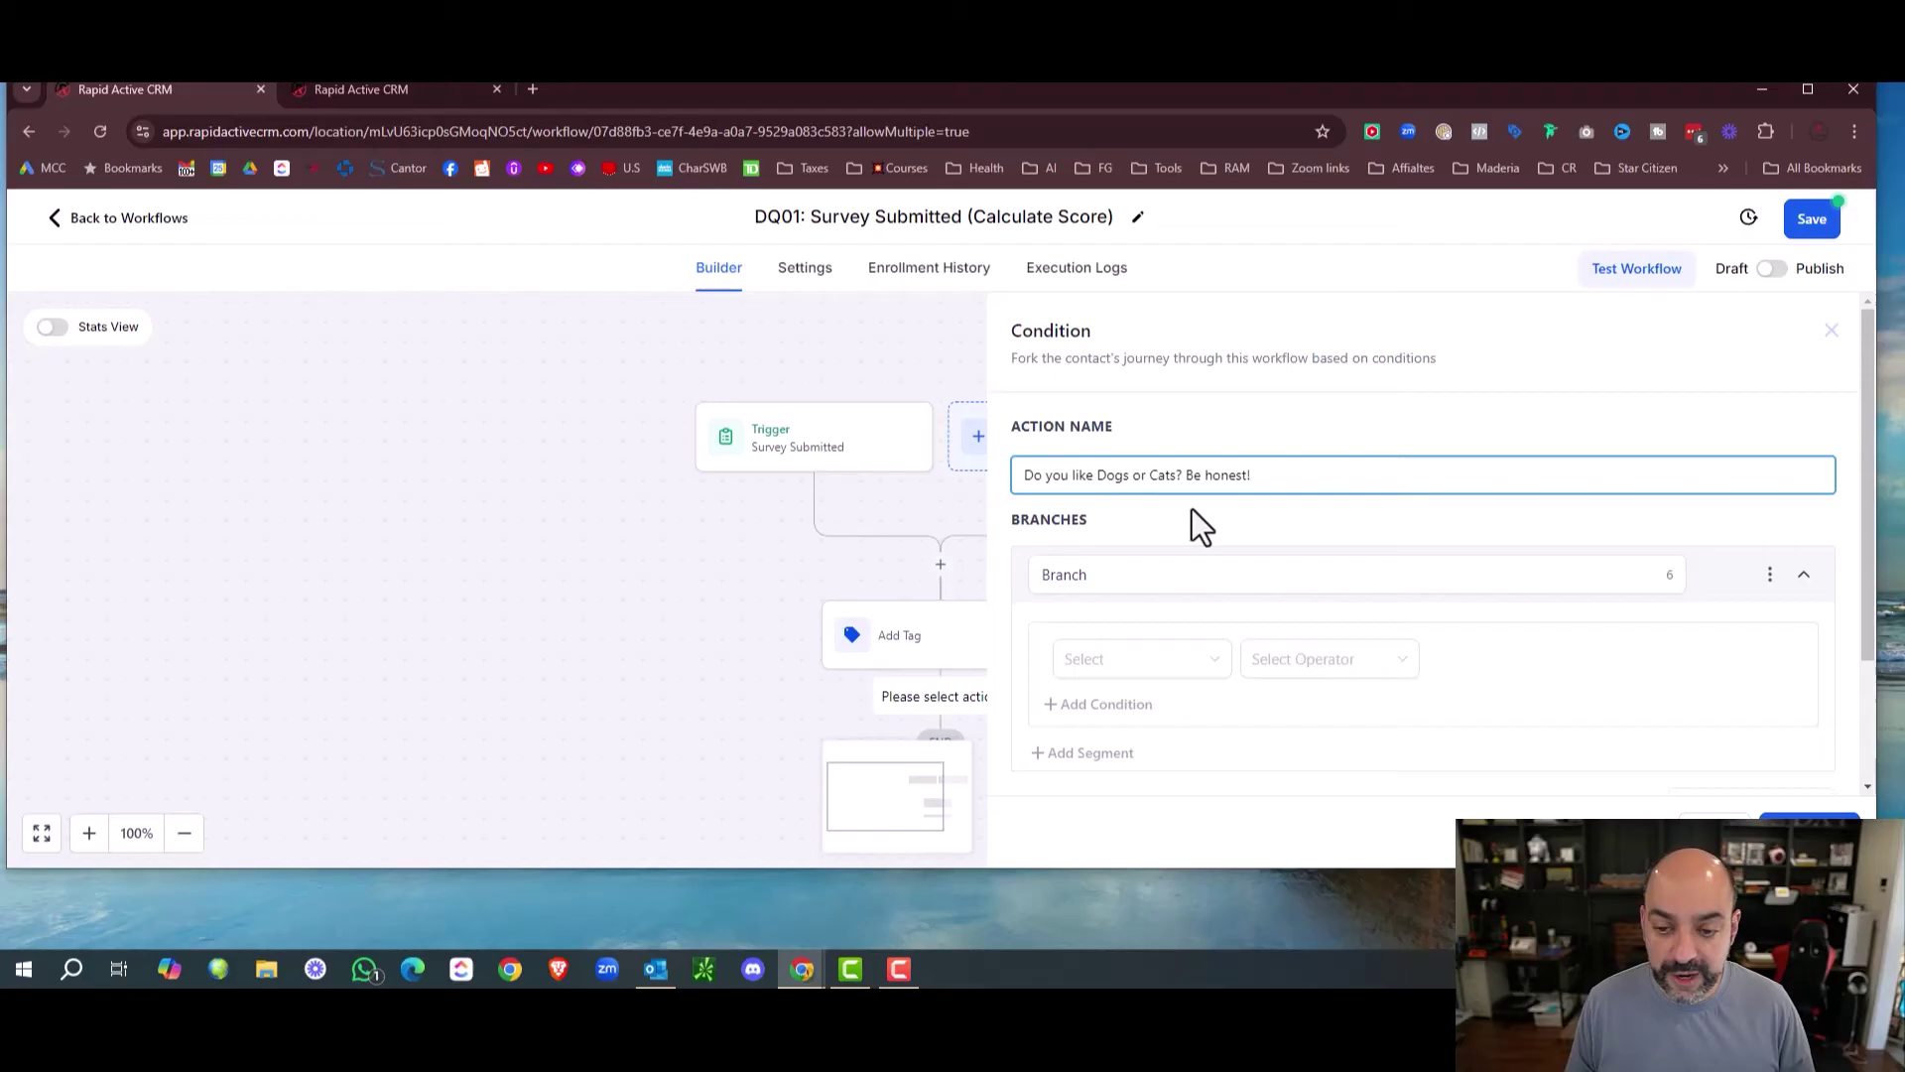
Rename the condition's first branch to "Yes".
scroll(1201, 526, down, 2)
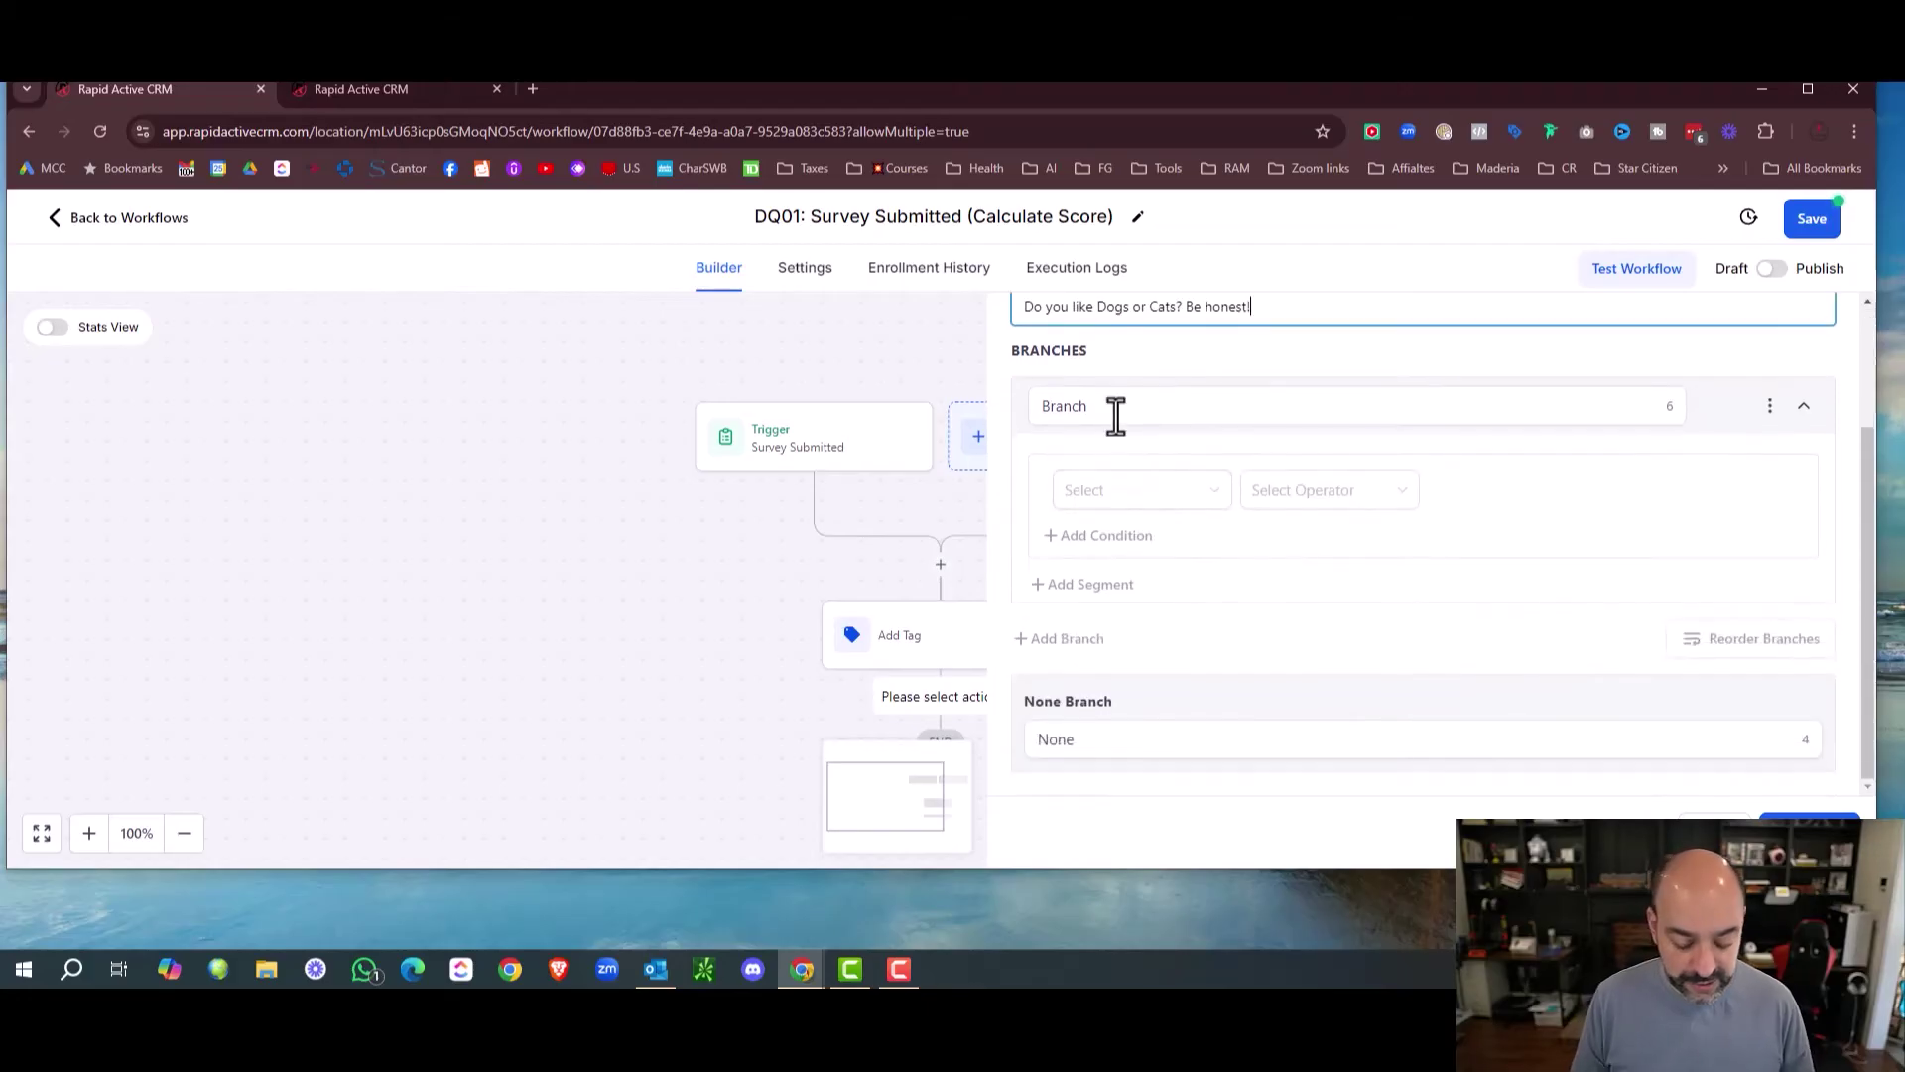
drag(1114, 413, 993, 433)
text(Yes)
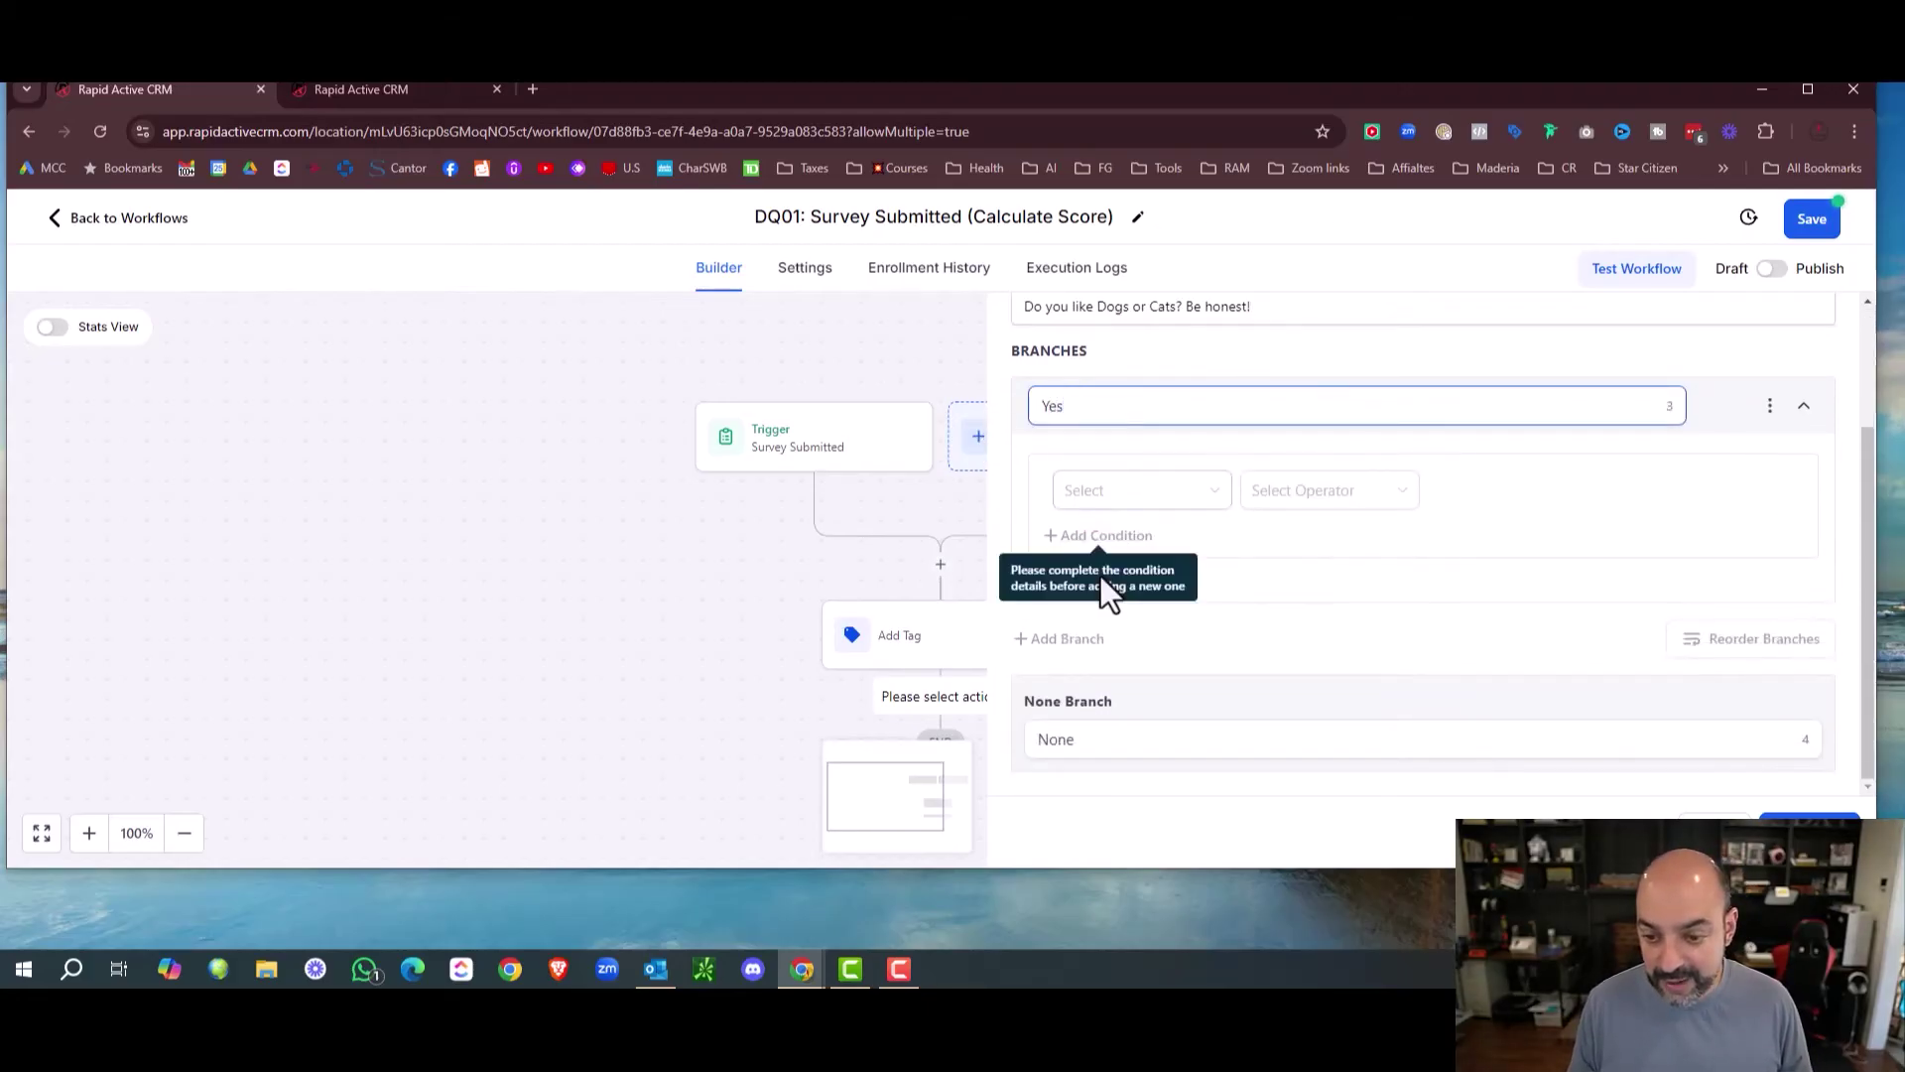
click(1186, 544)
click(1171, 504)
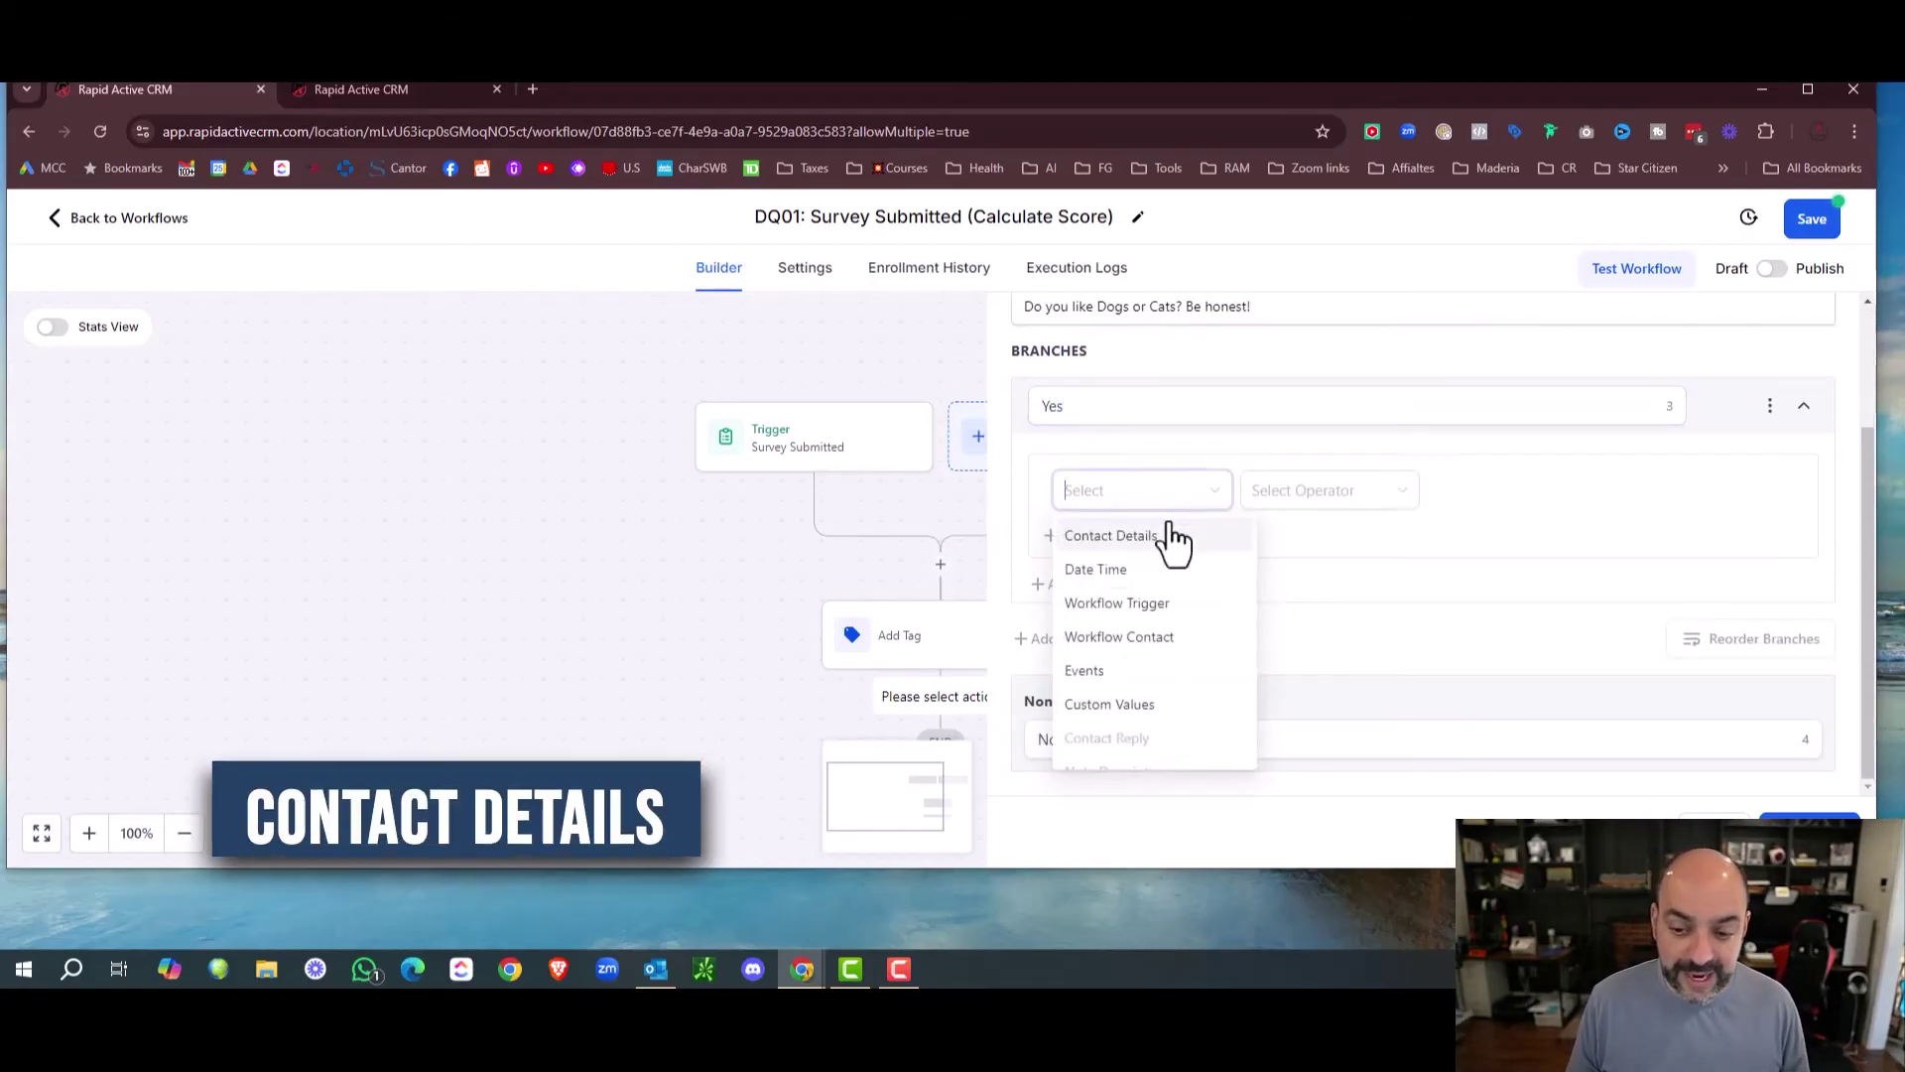
click(1171, 541)
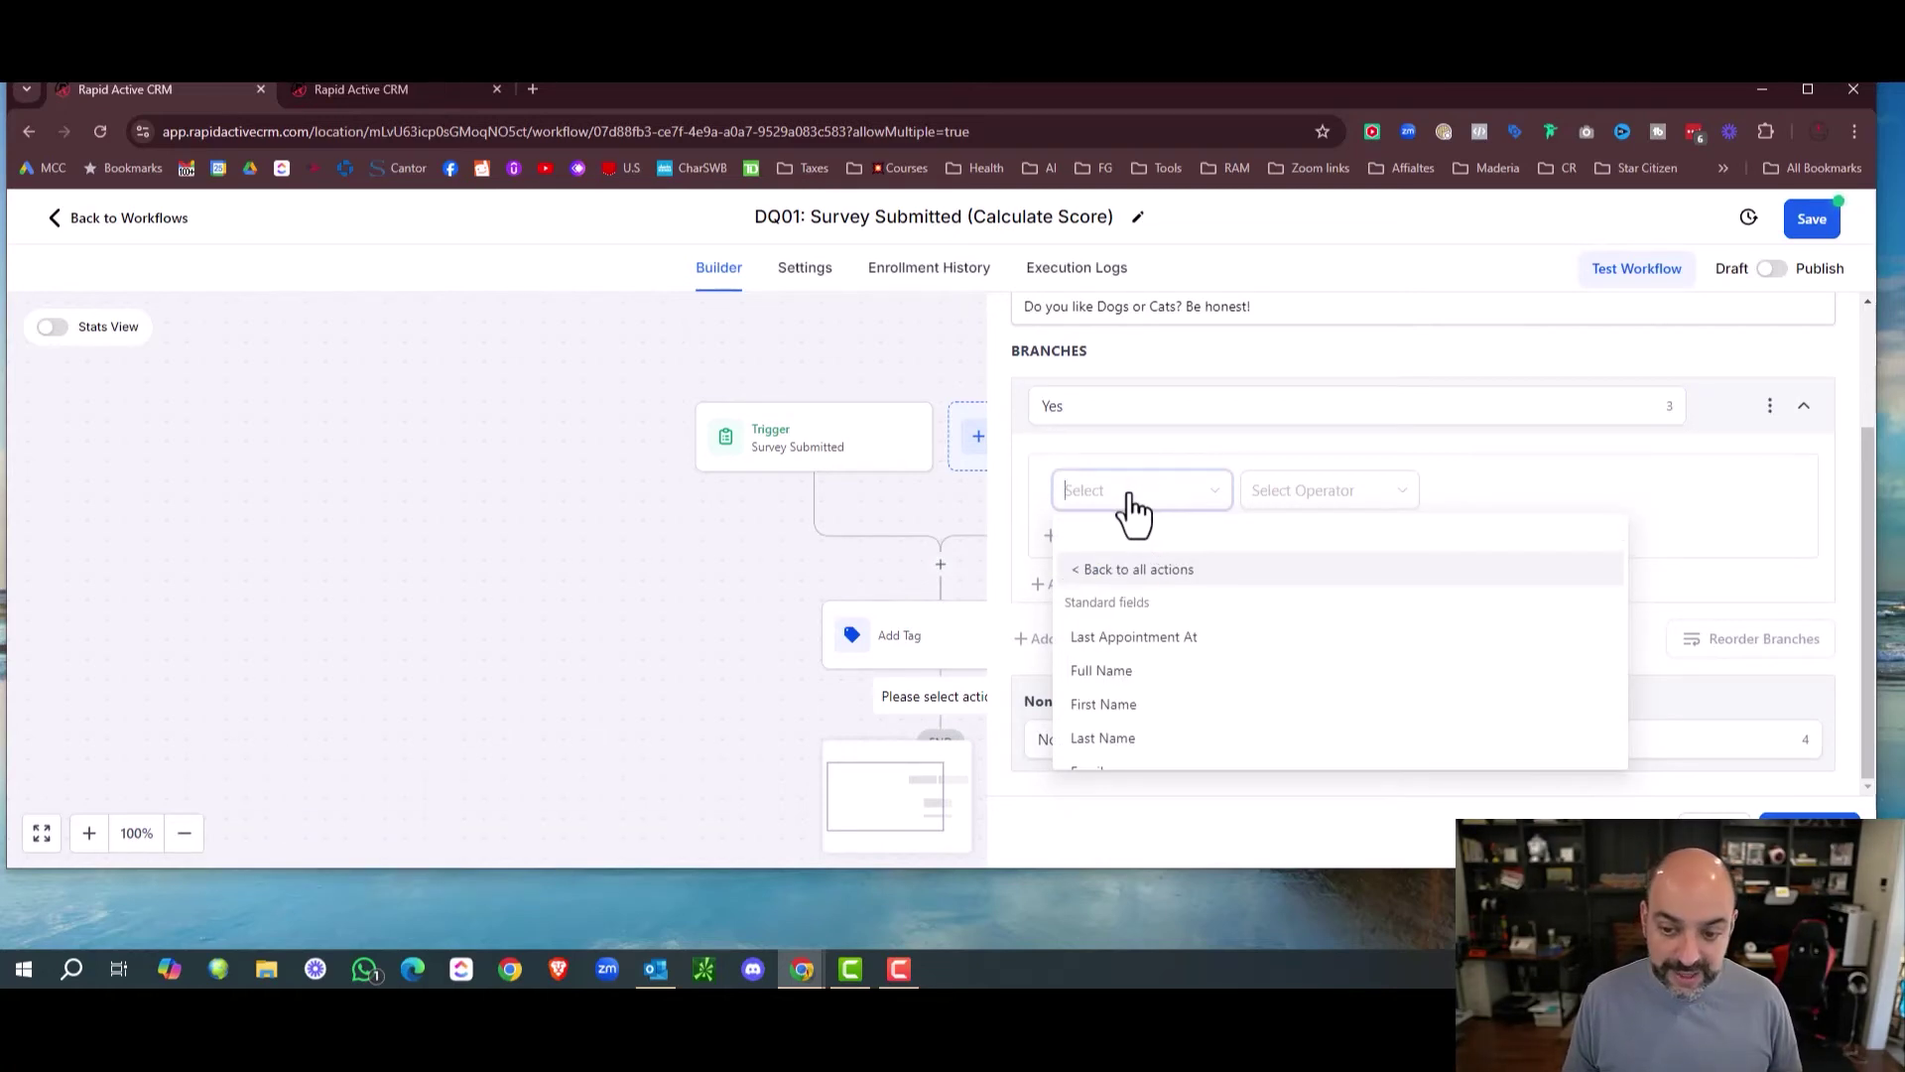
text(Do you like Dogs or Cats? Be honest!)
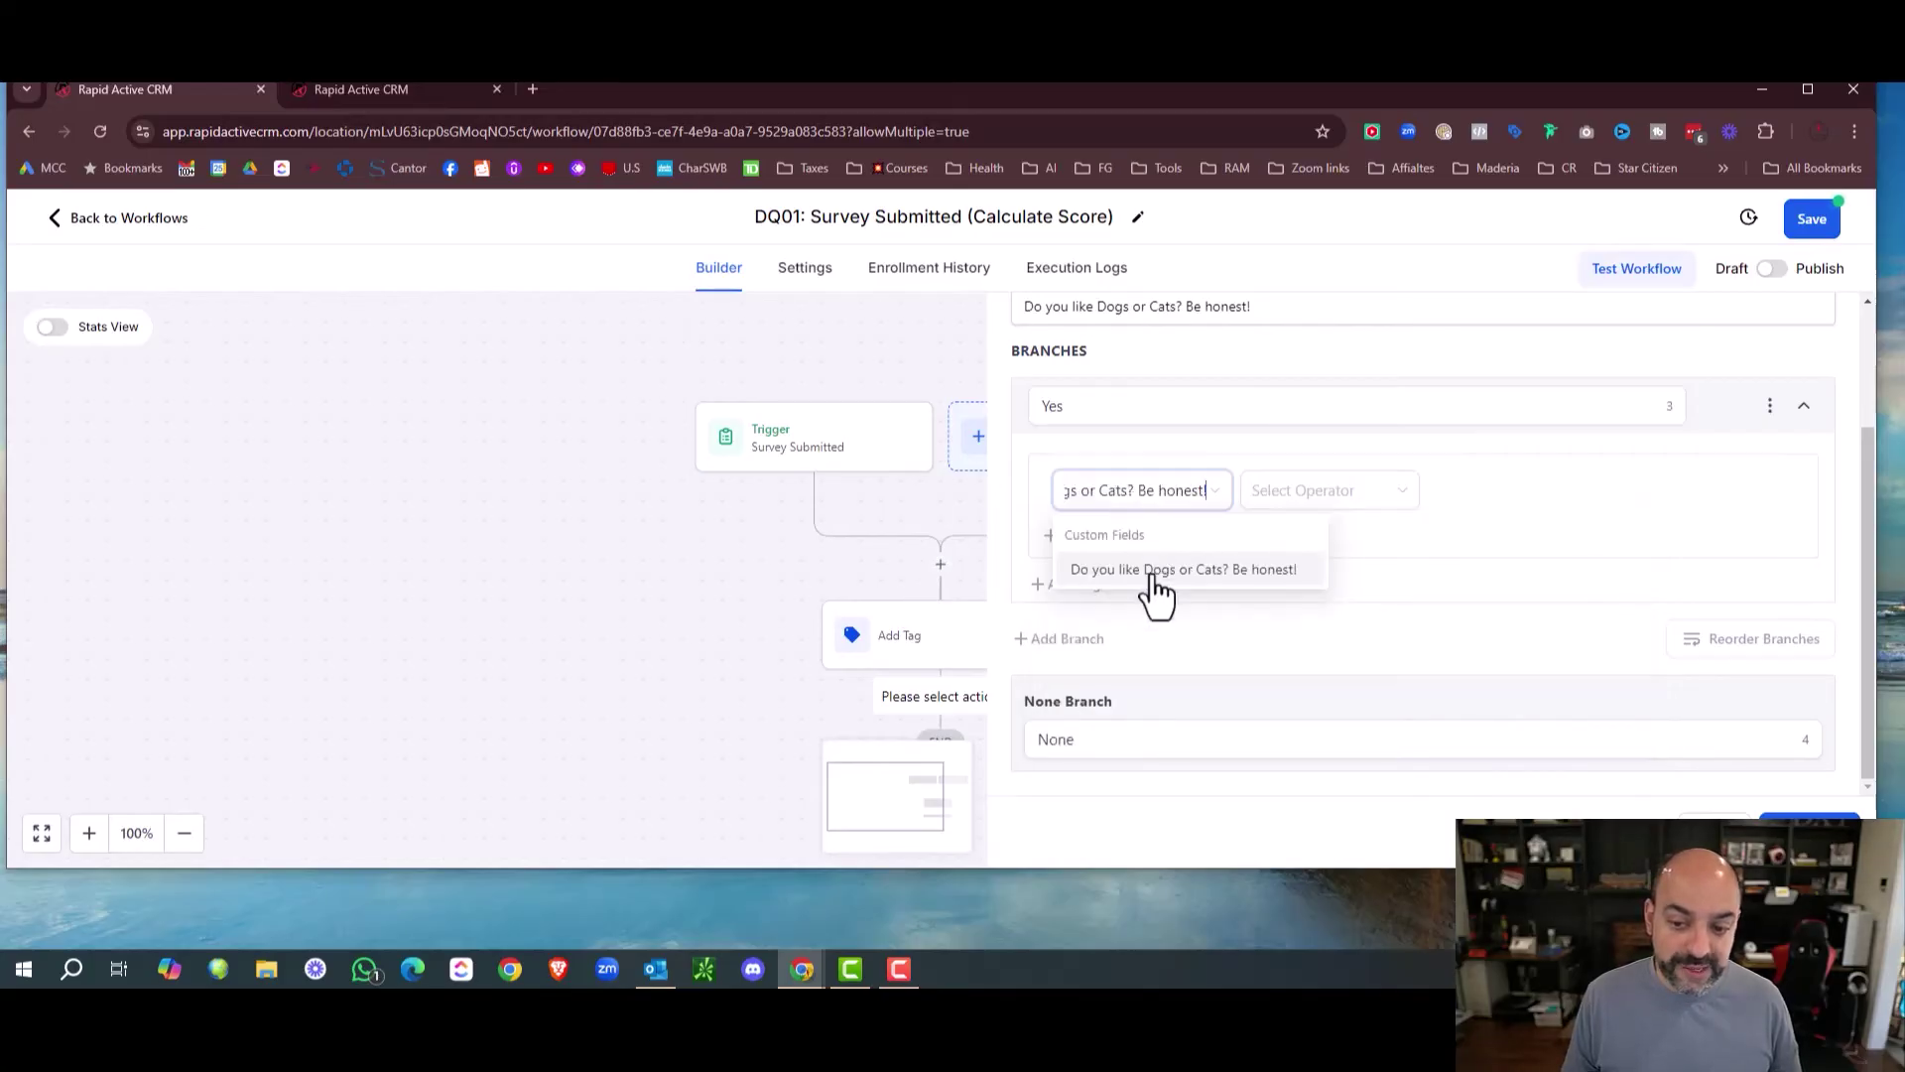
key(BackSpace)
key(BackSpace)
key(BackSpace)
key(BackSpace)
key(BackSpace)
key(BackSpace)
key(BackSpace)
key(BackSpace)
key(BackSpace)
key(BackSpace)
key(BackSpace)
key(BackSpace)
key(BackSpace)
key(BackSpace)
key(BackSpace)
key(BackSpace)
key(BackSpace)
key(BackSpace)
key(BackSpace)
key(BackSpace)
triple_click(1181, 493)
key(BackSpace)
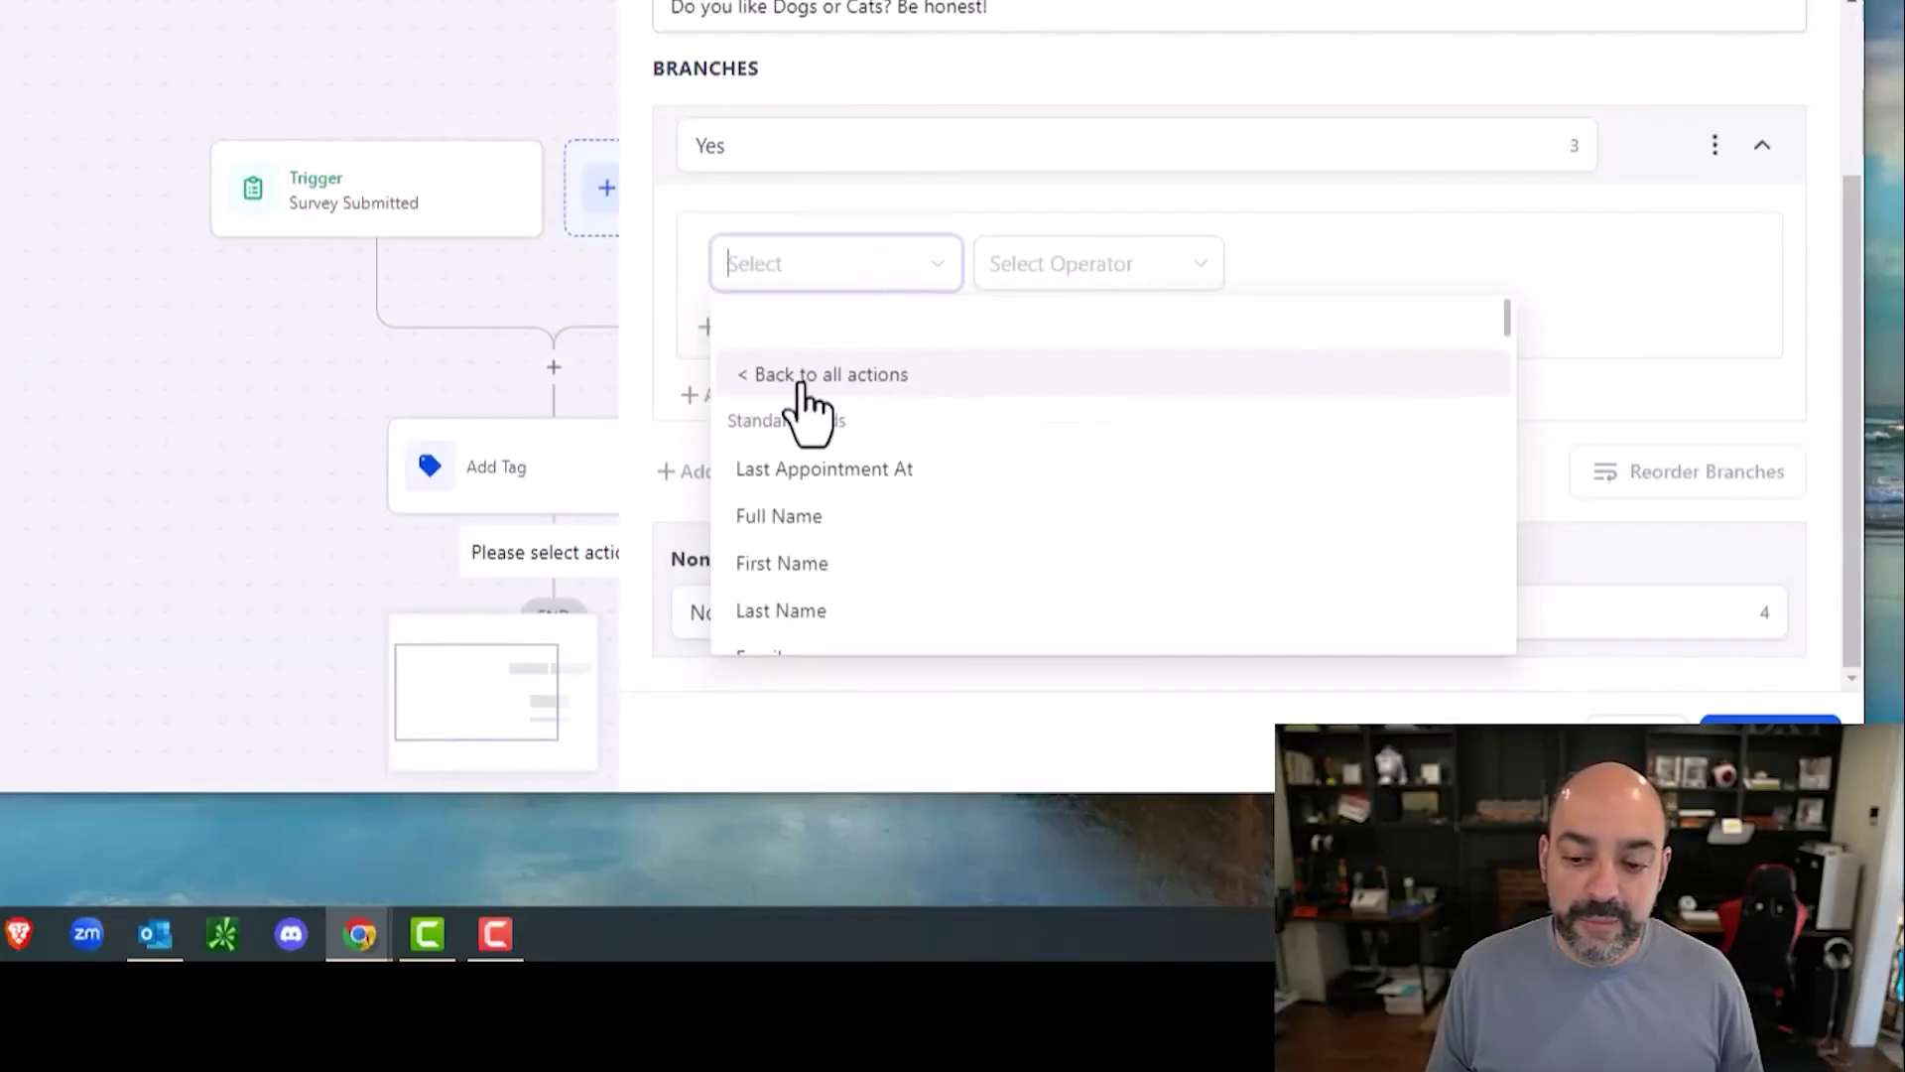
click(1104, 571)
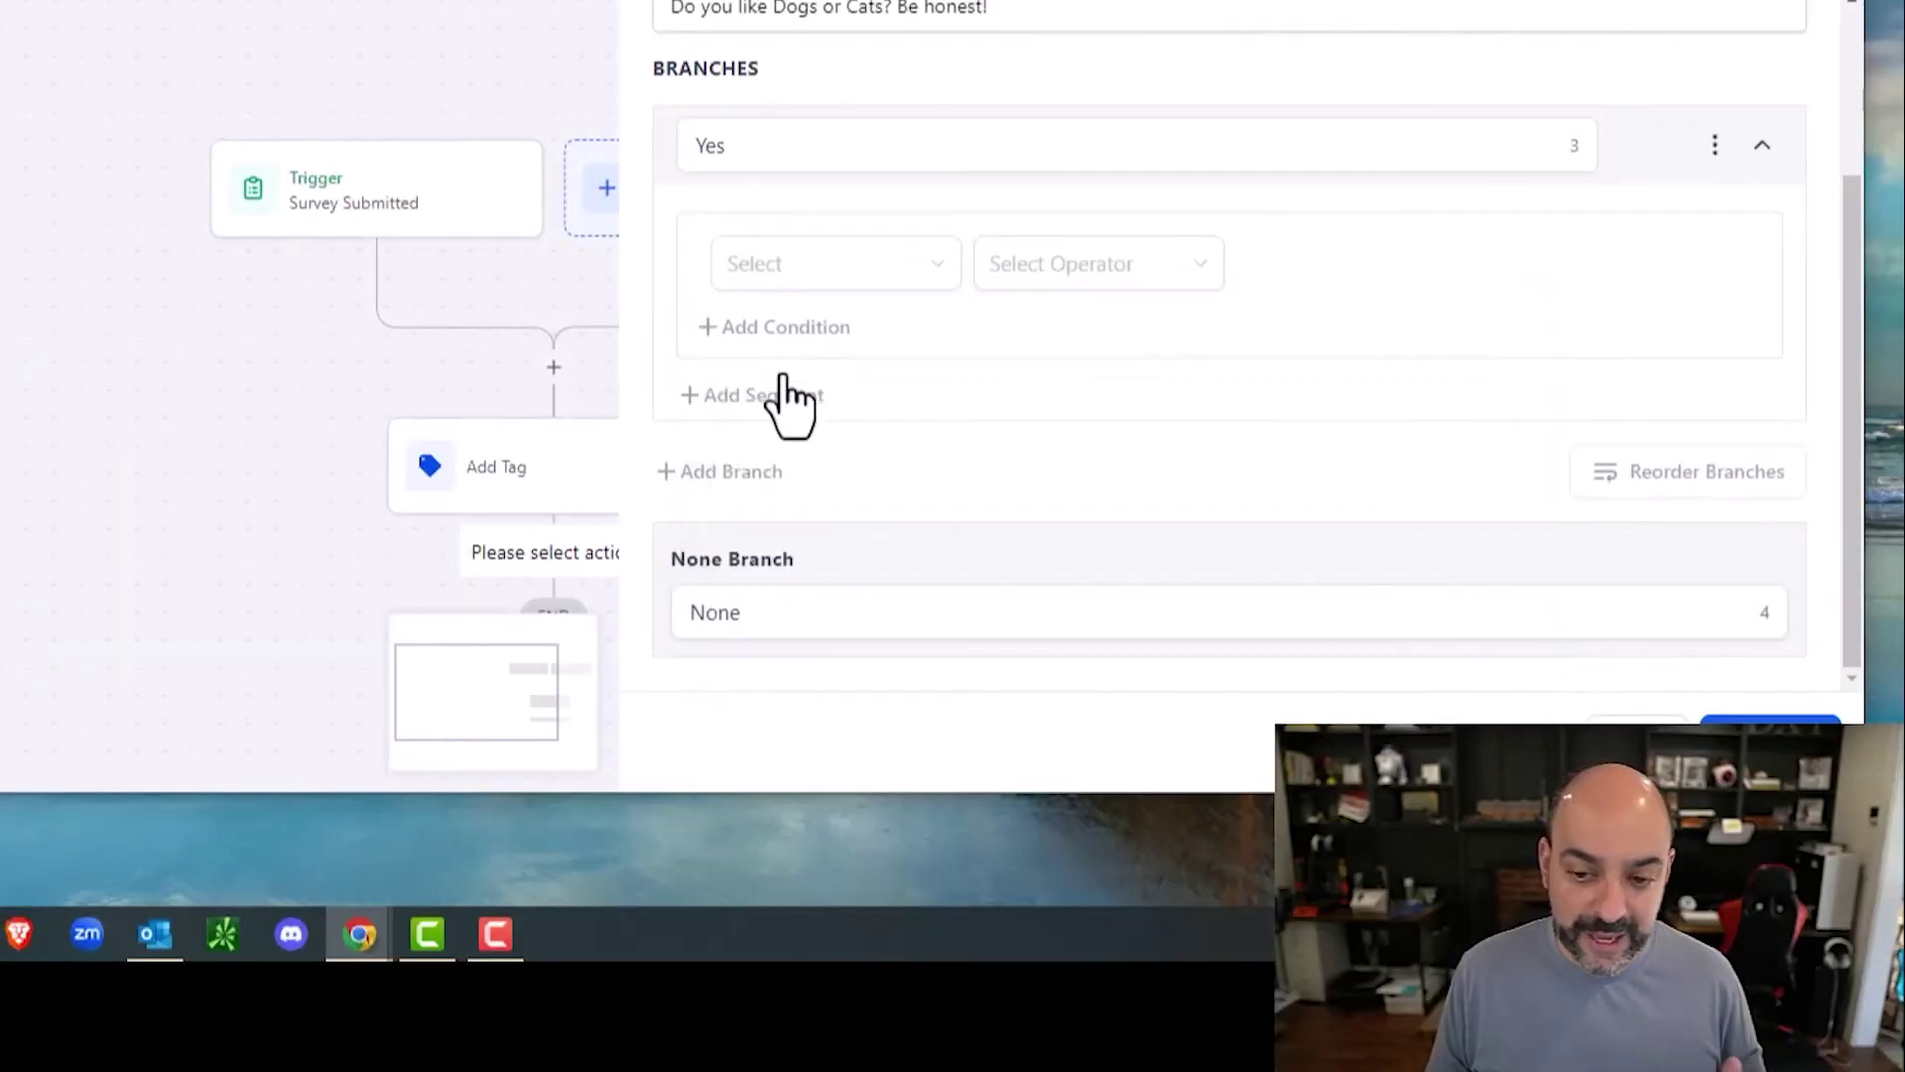
Set the Yes branch condition to the contact field "Do you like Dogs or Cats? Be honest!" Is Dogs.
click(800, 268)
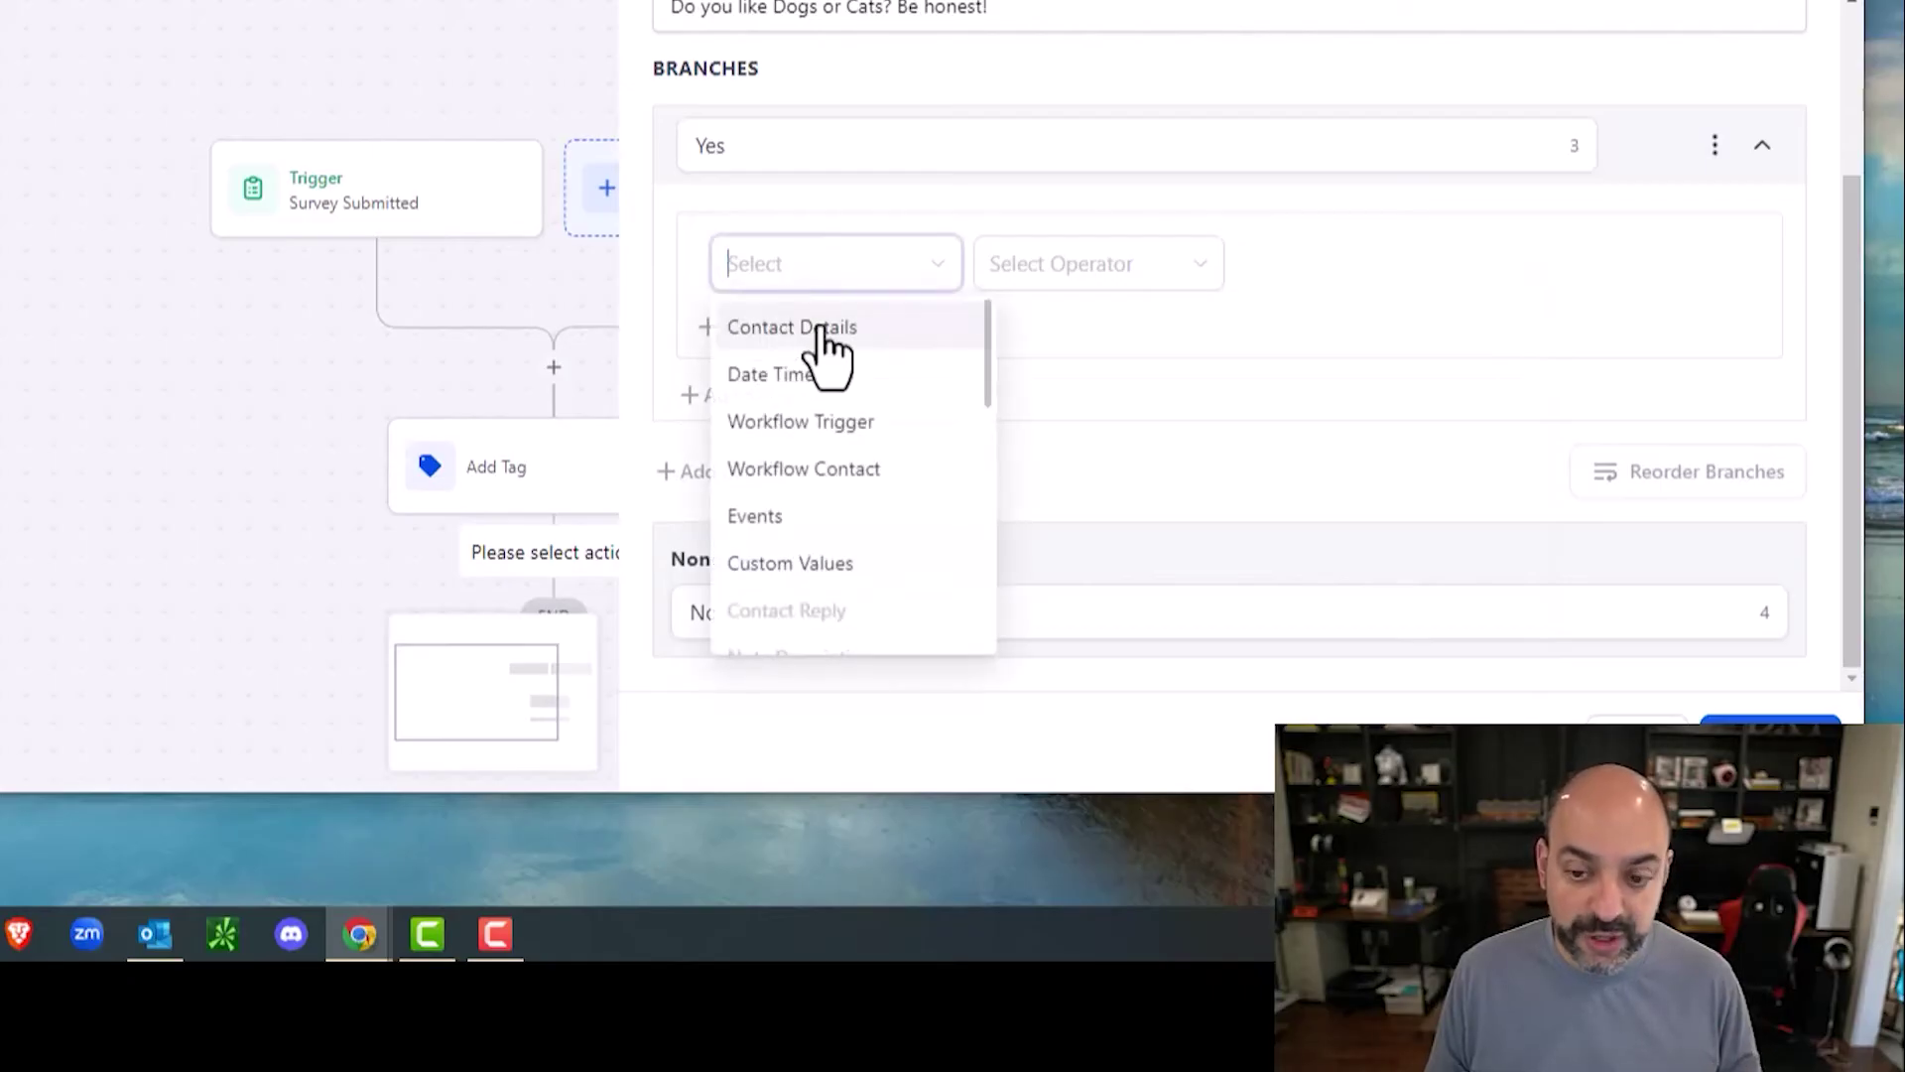
click(821, 331)
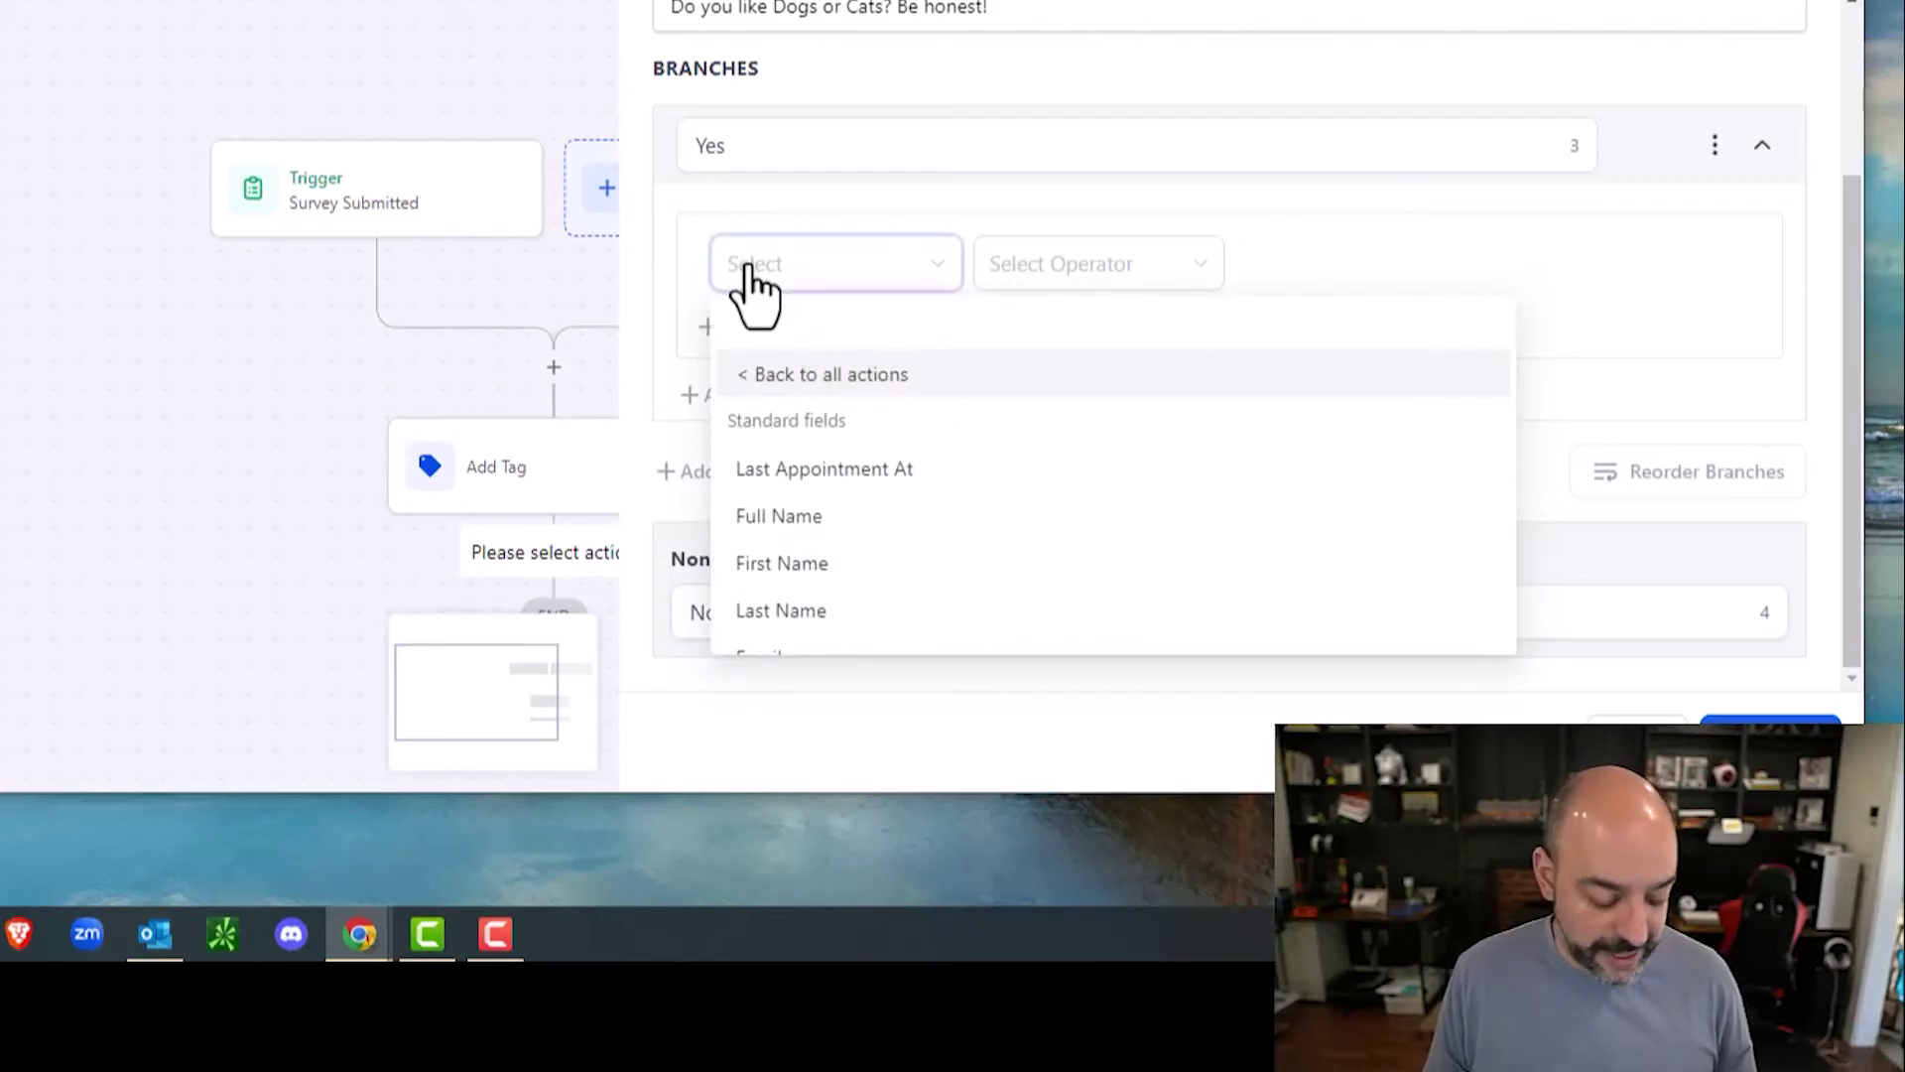
text(Do you like Dogs or Cats? Be honest!)
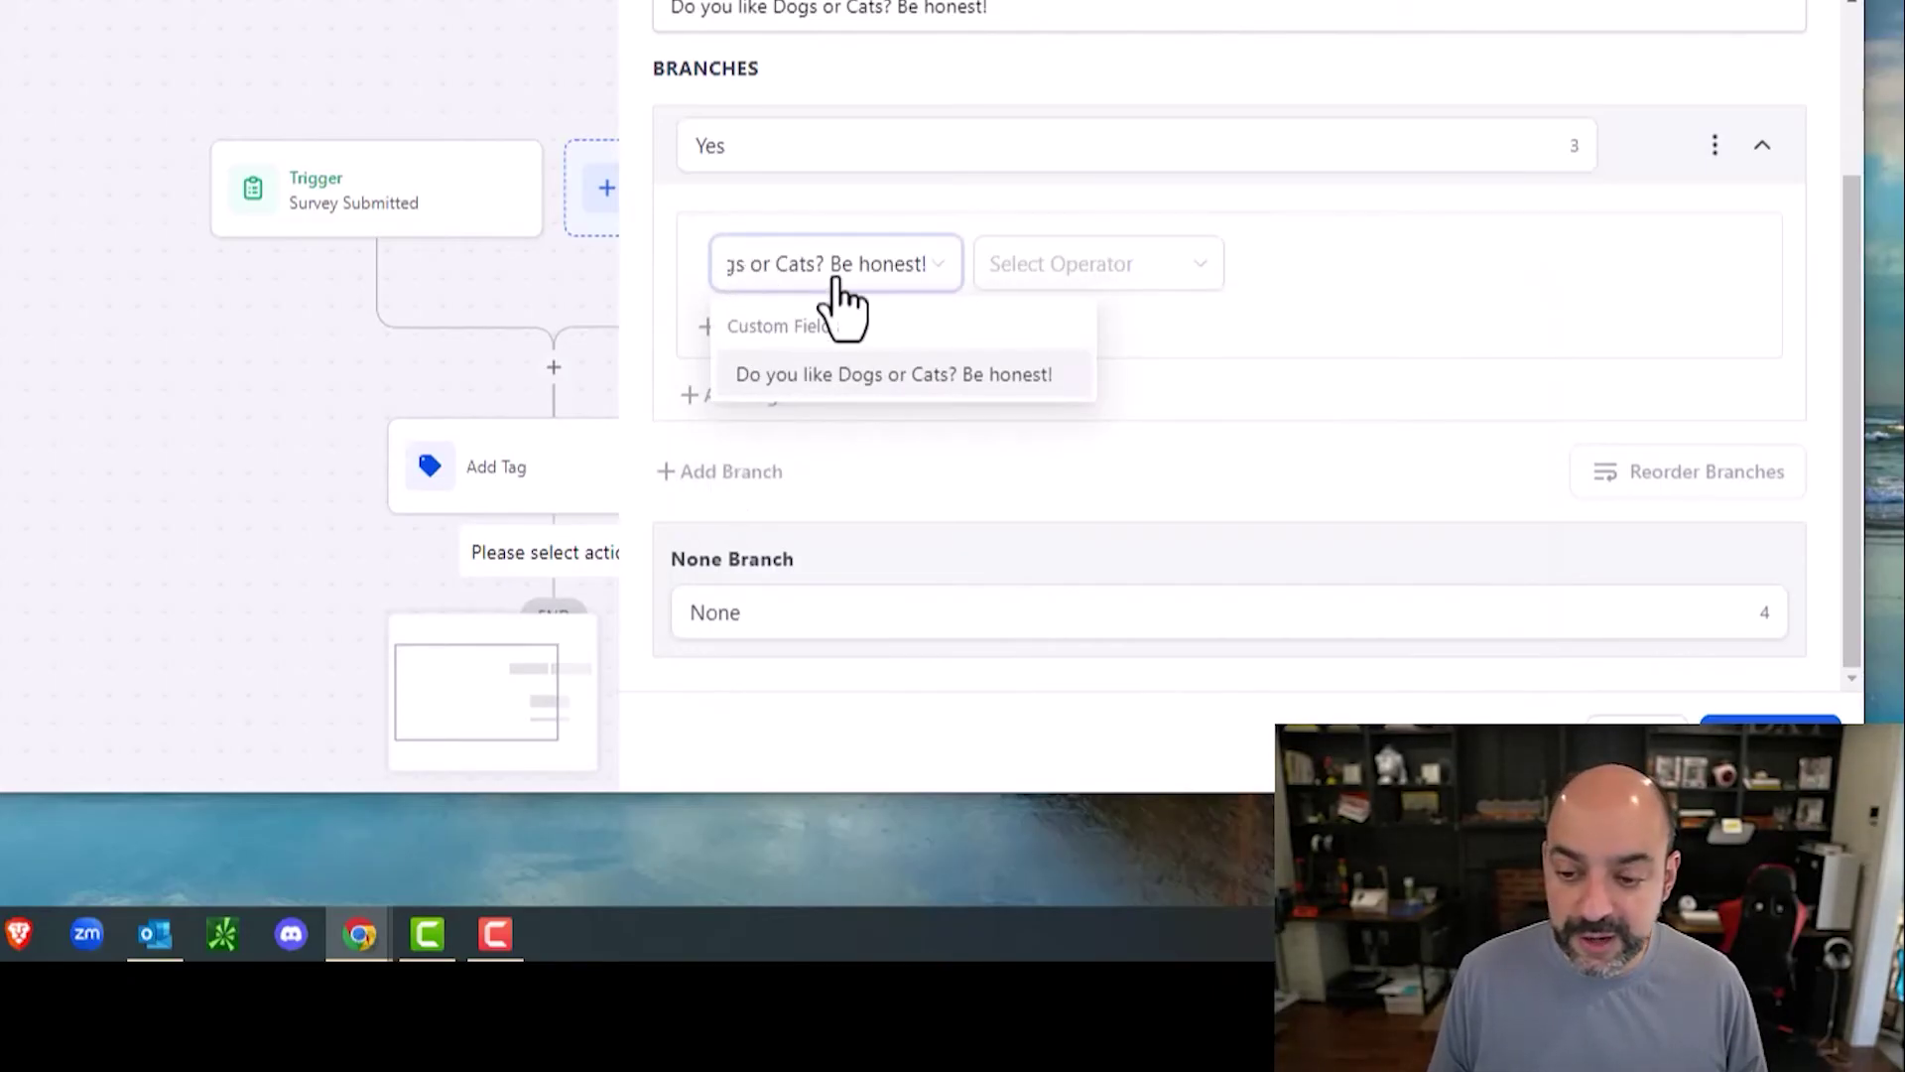
click(940, 377)
click(1109, 287)
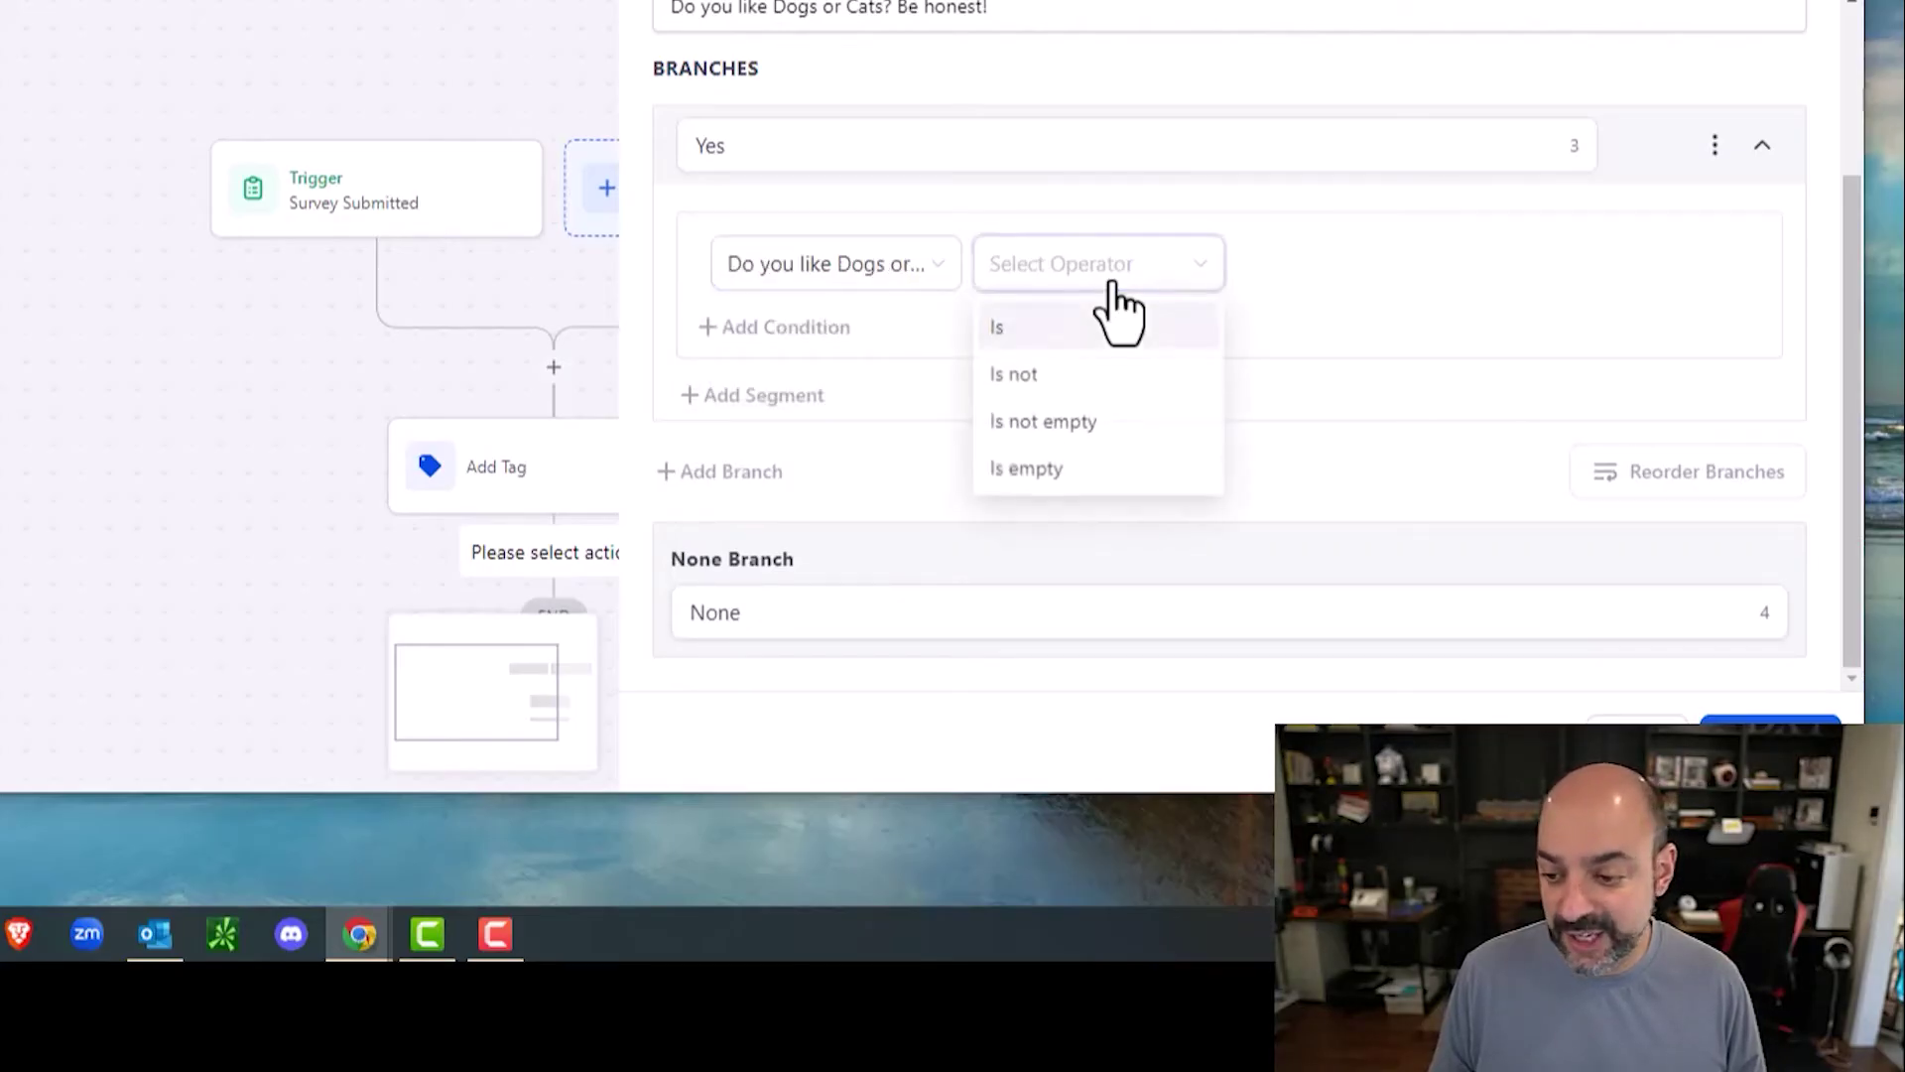
click(1181, 313)
click(1290, 264)
click(1360, 332)
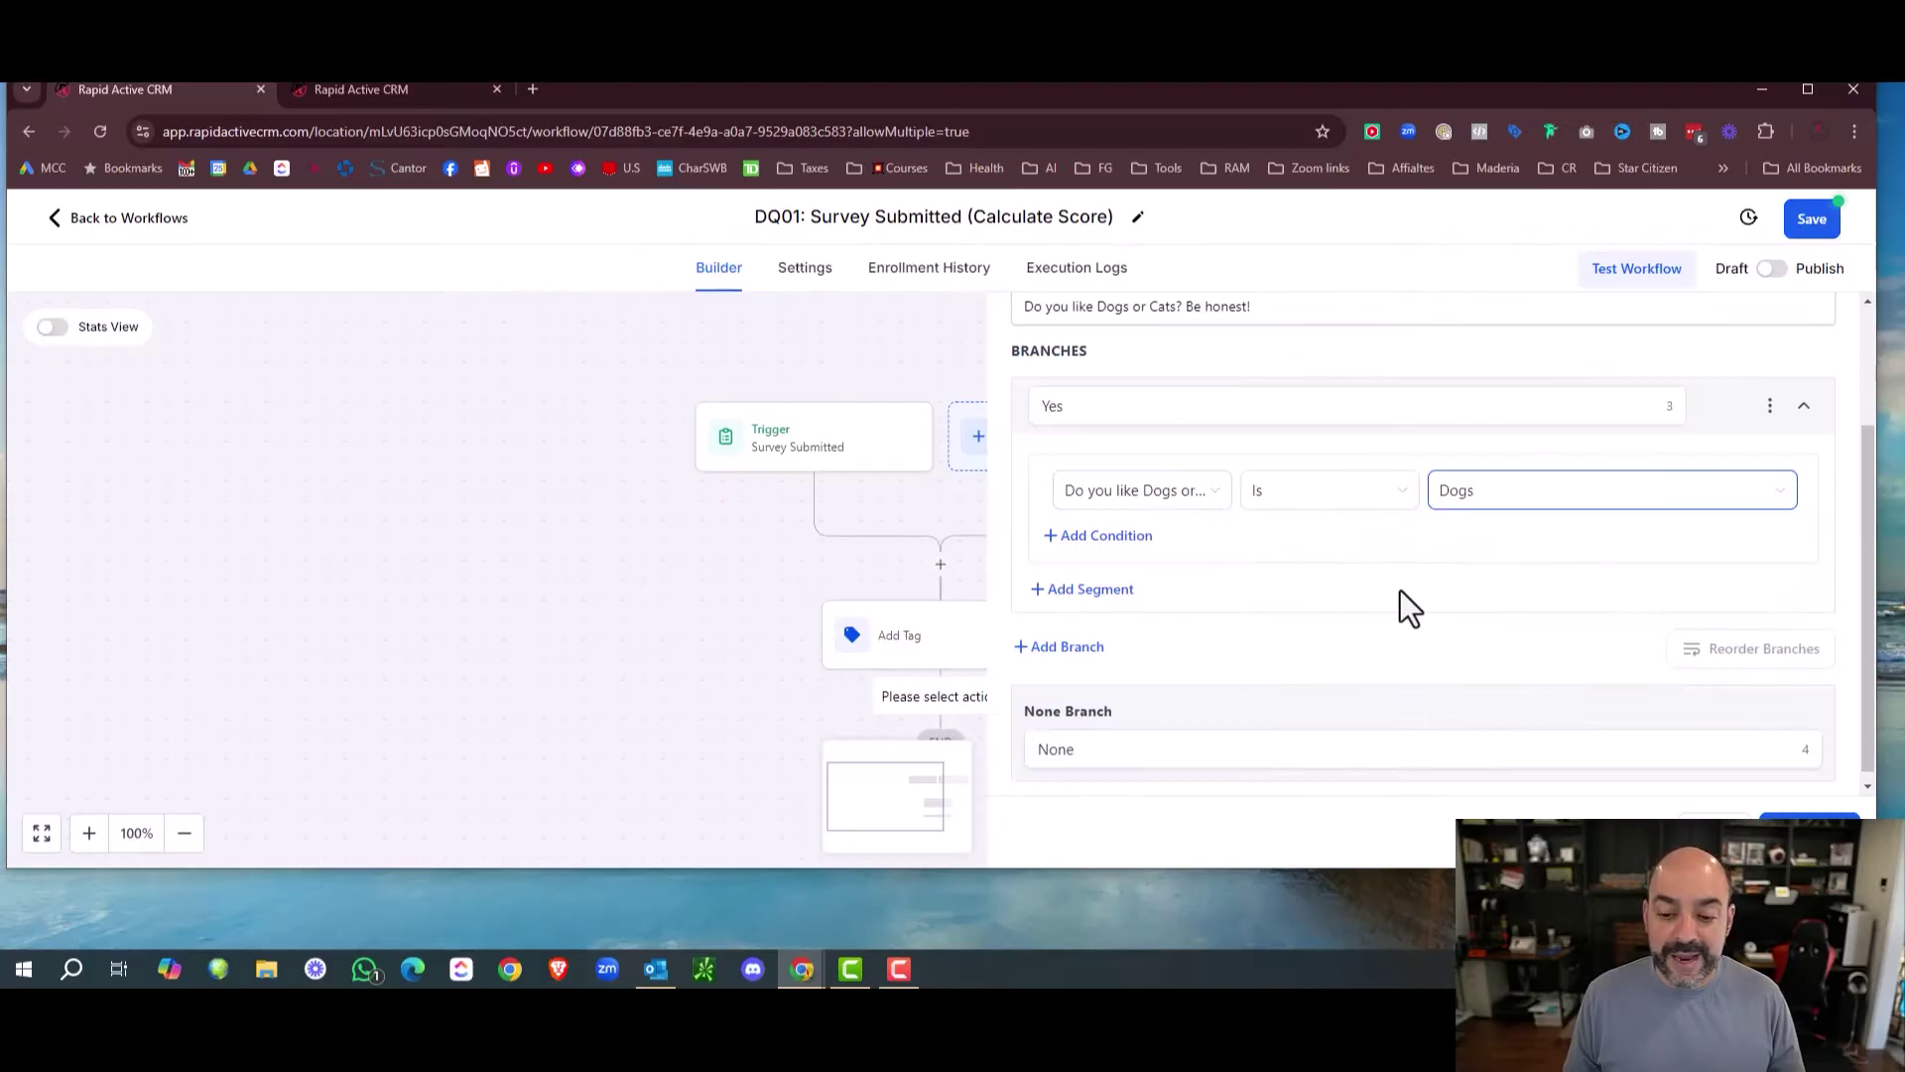
Add a second branch to the condition and name it "No".
click(1052, 649)
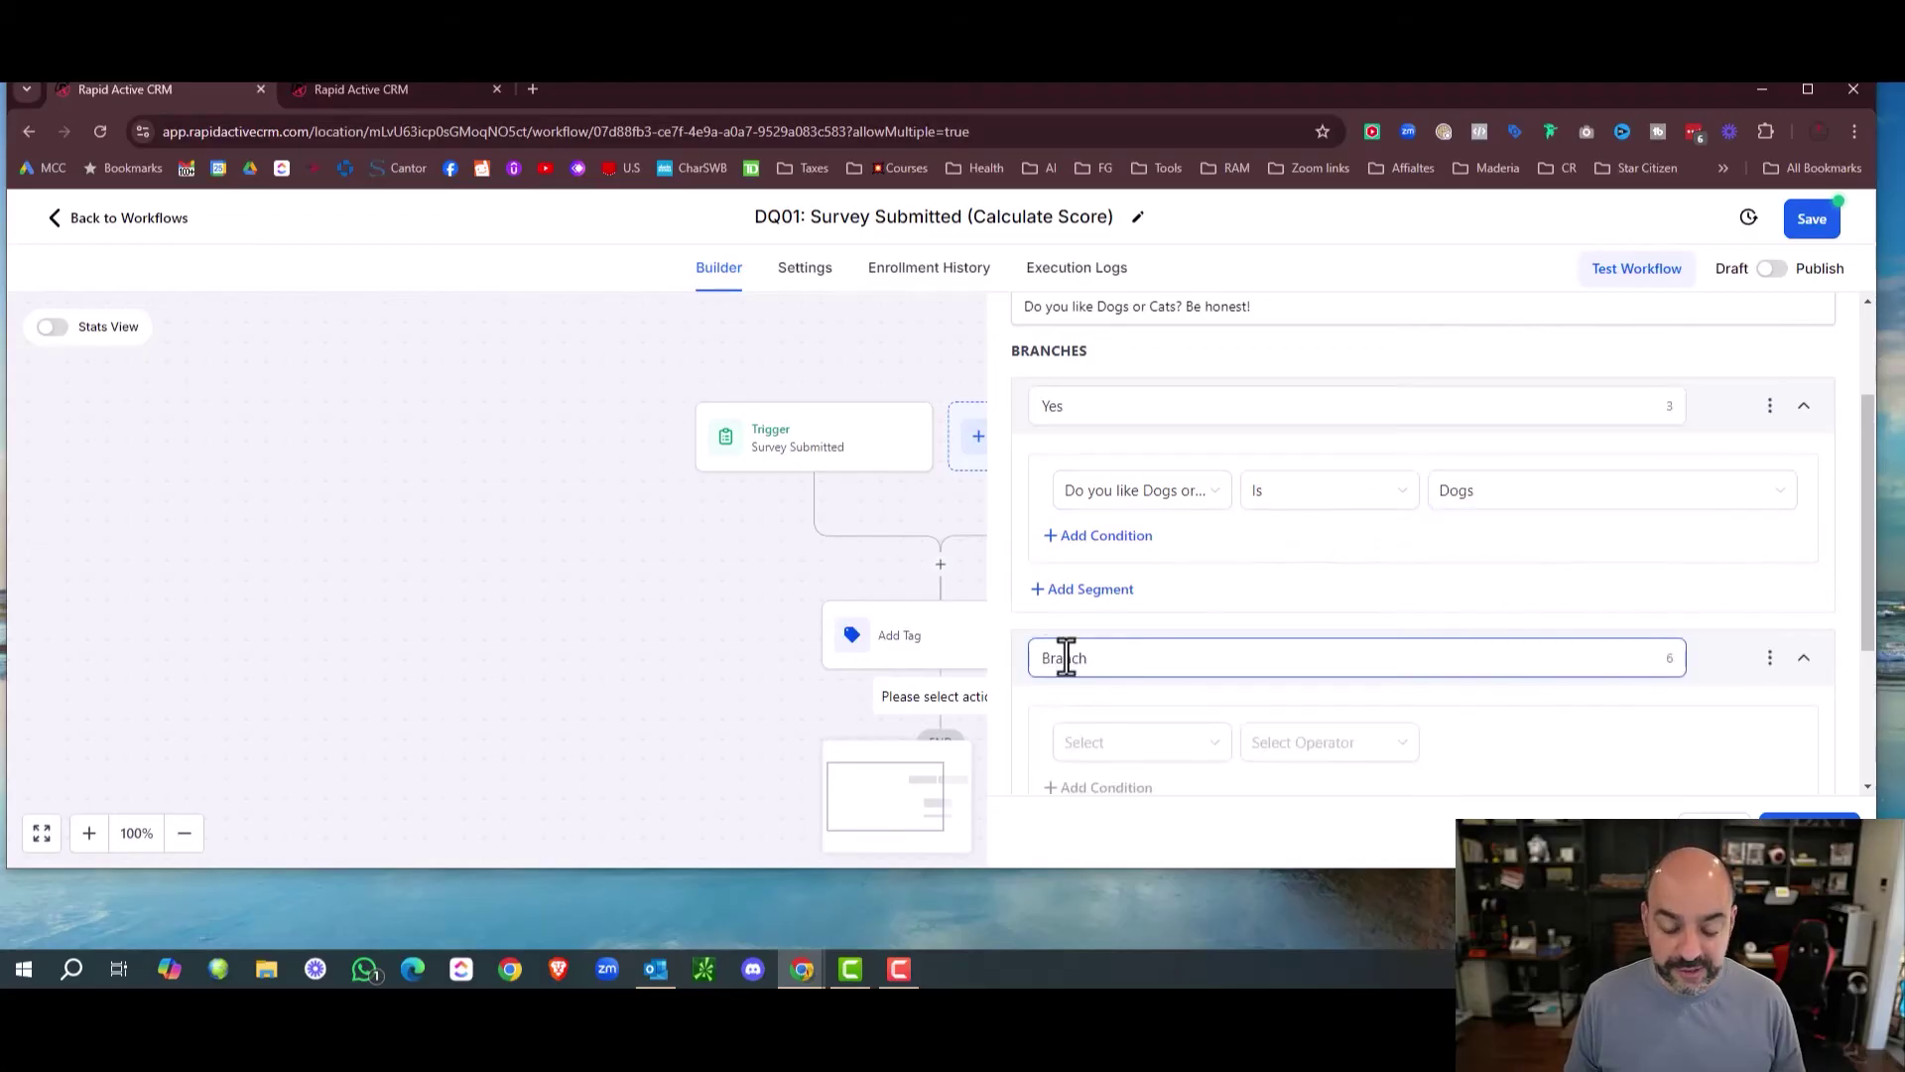
key(ctrl+a)
text(No)
Set the No branch condition to the contact field "Do you like Dogs or Cats? Be honest!" Is Cats.
scroll(1276, 613, down, 3)
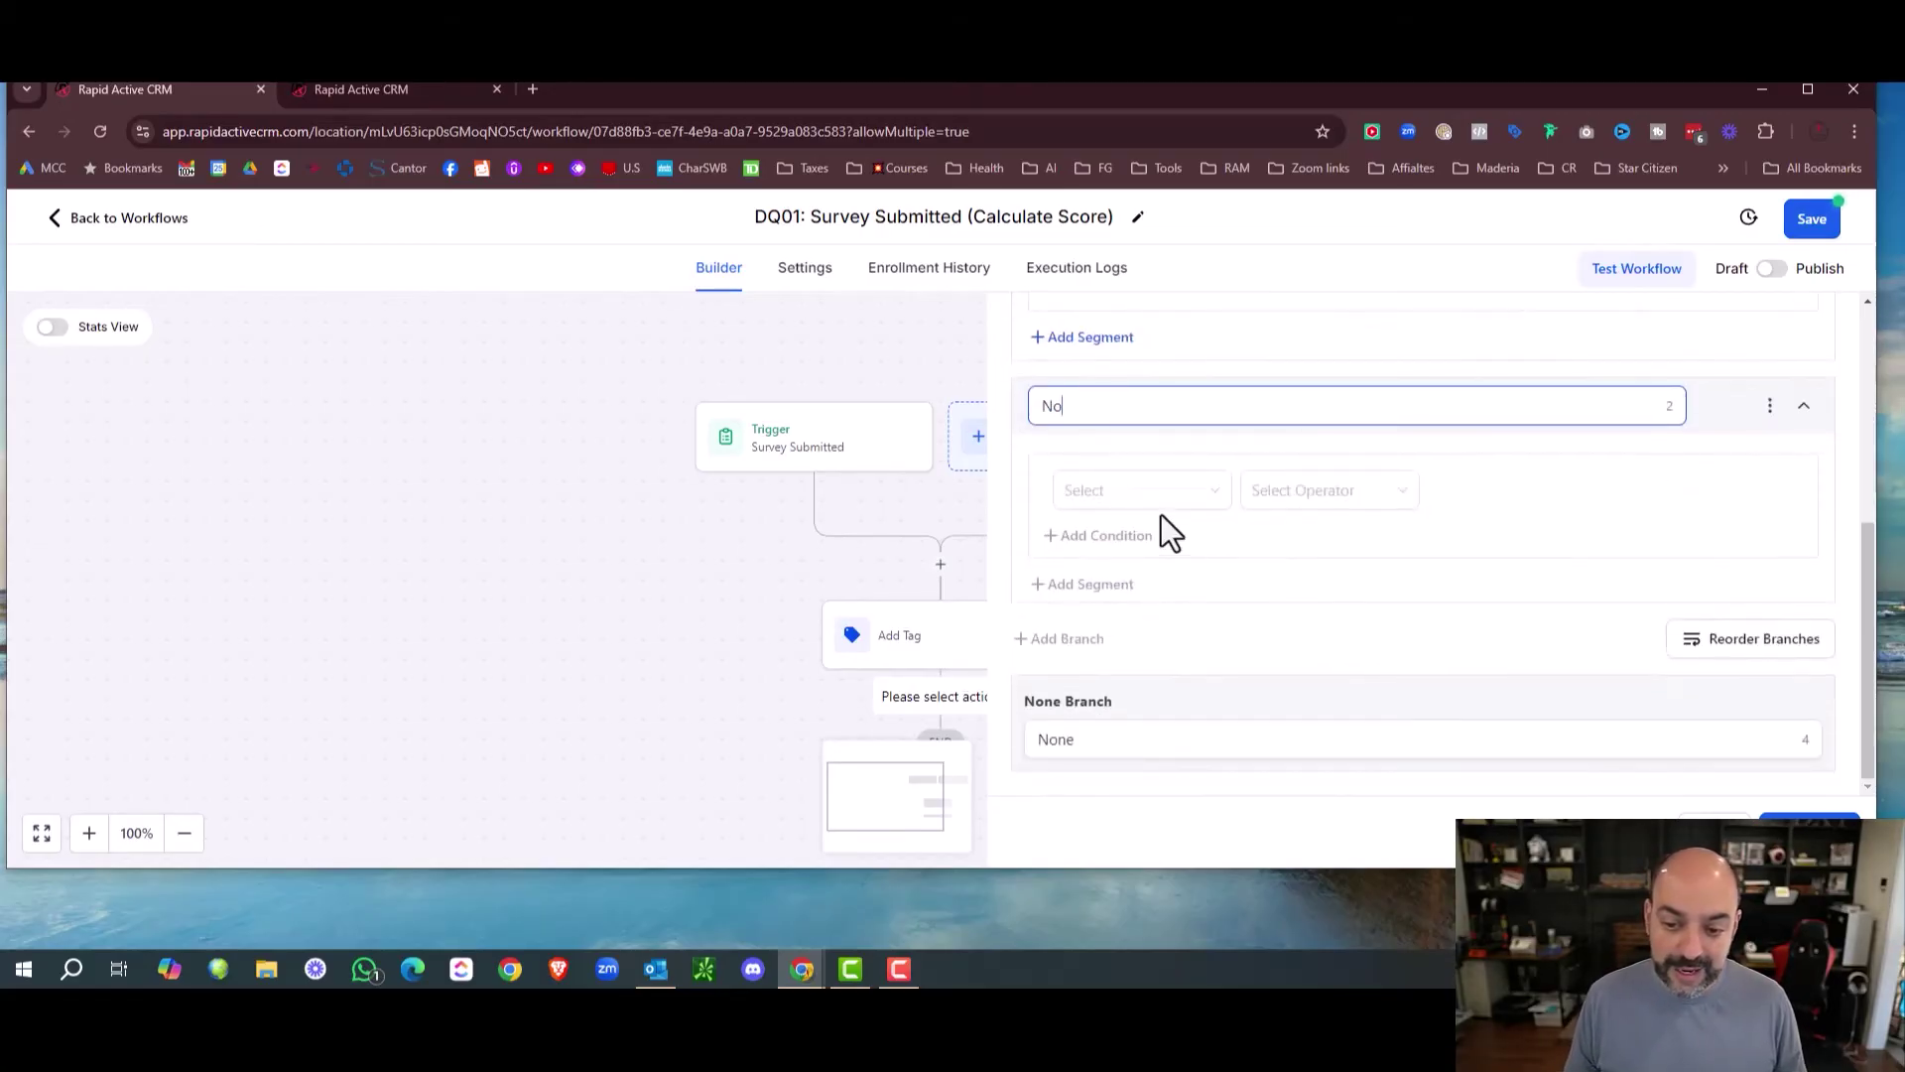
click(1142, 496)
click(1149, 540)
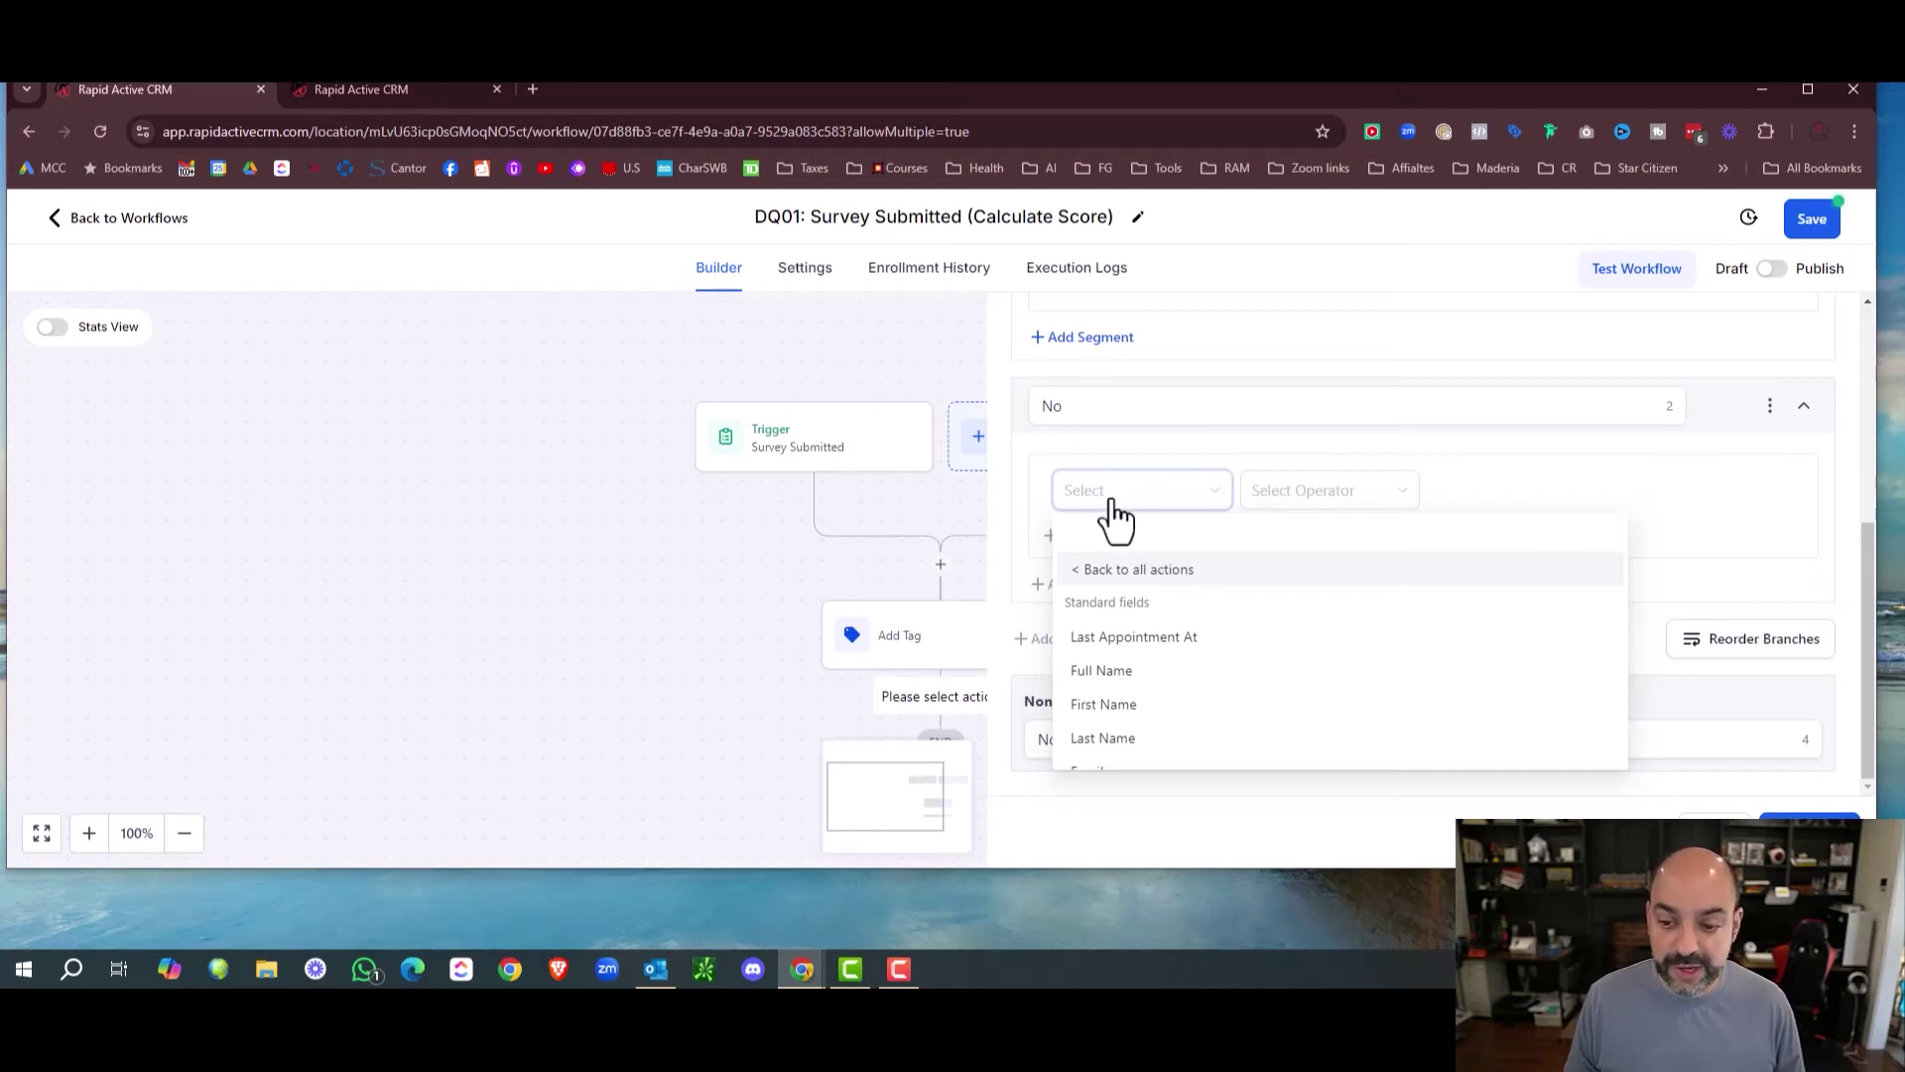
text(Do you like Dogs or Cats? Be honest!)
click(1329, 501)
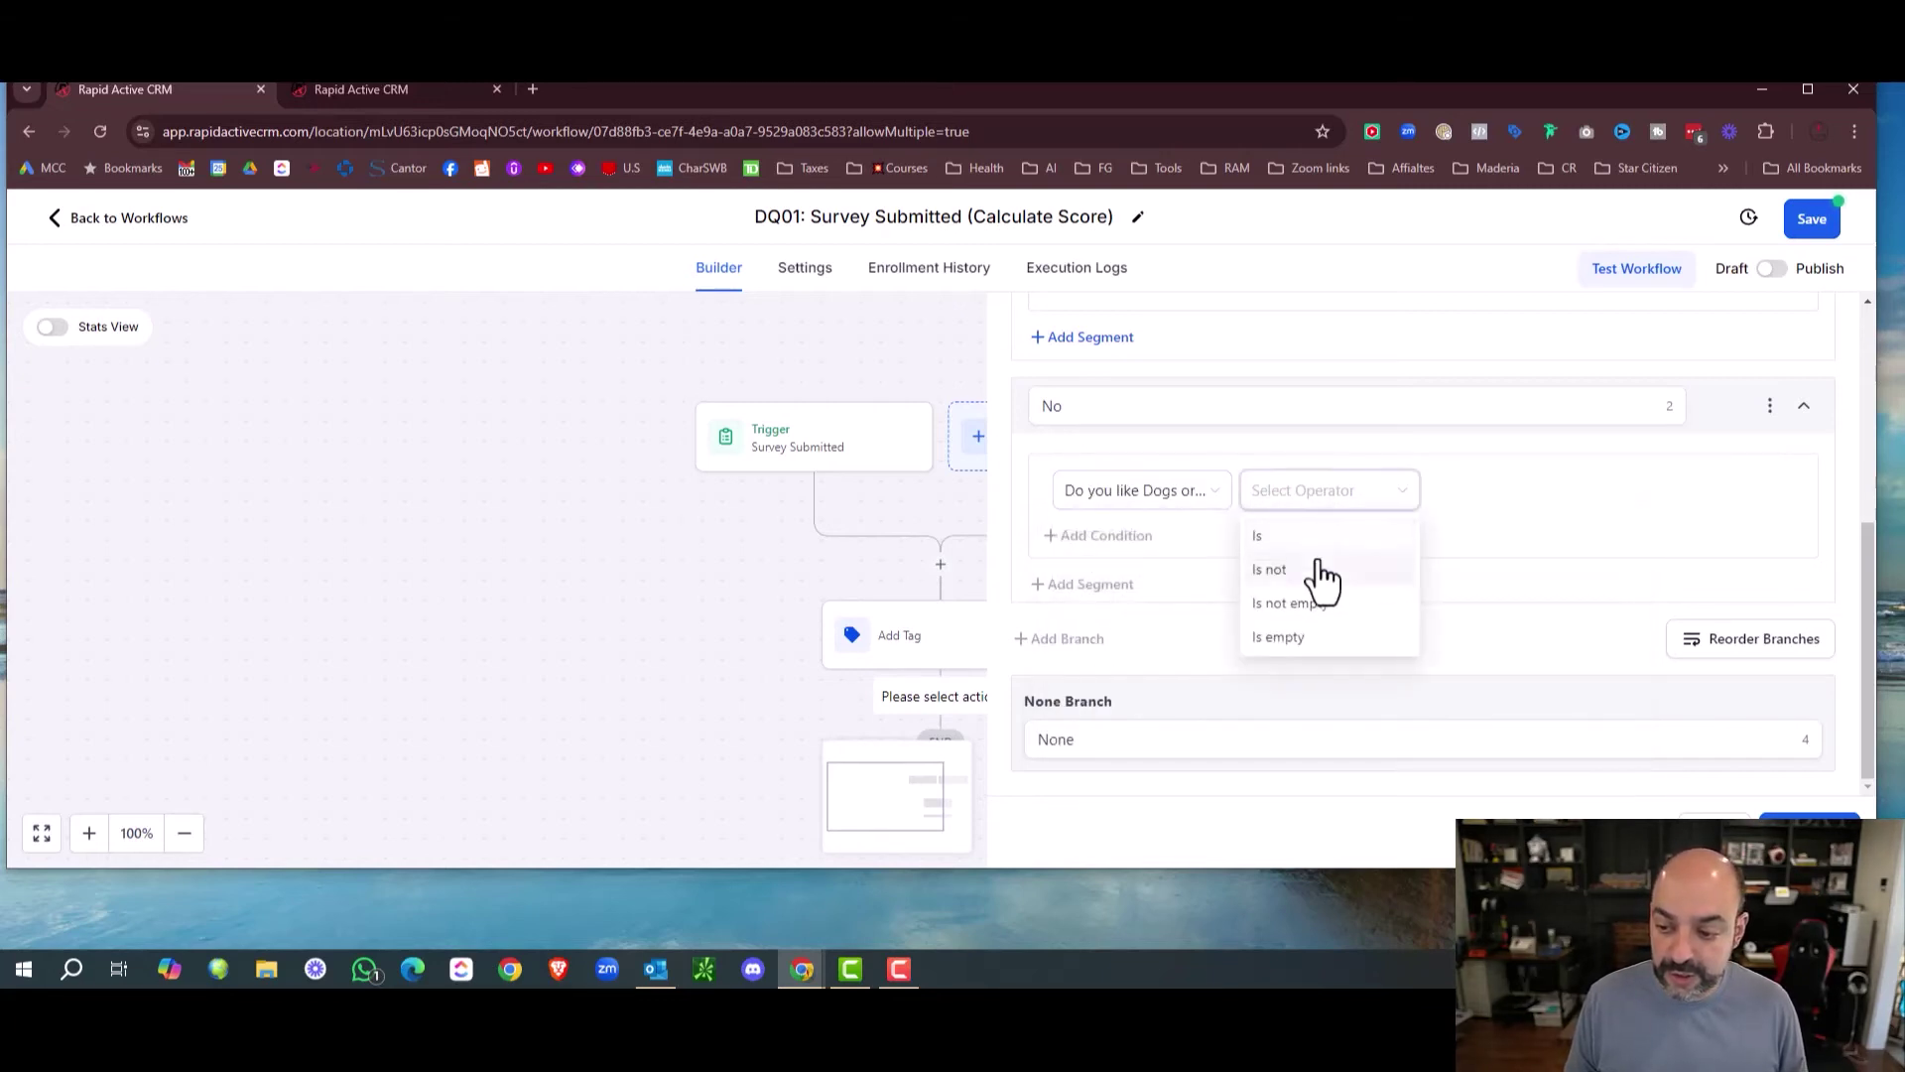
click(1319, 566)
click(1588, 496)
click(1573, 571)
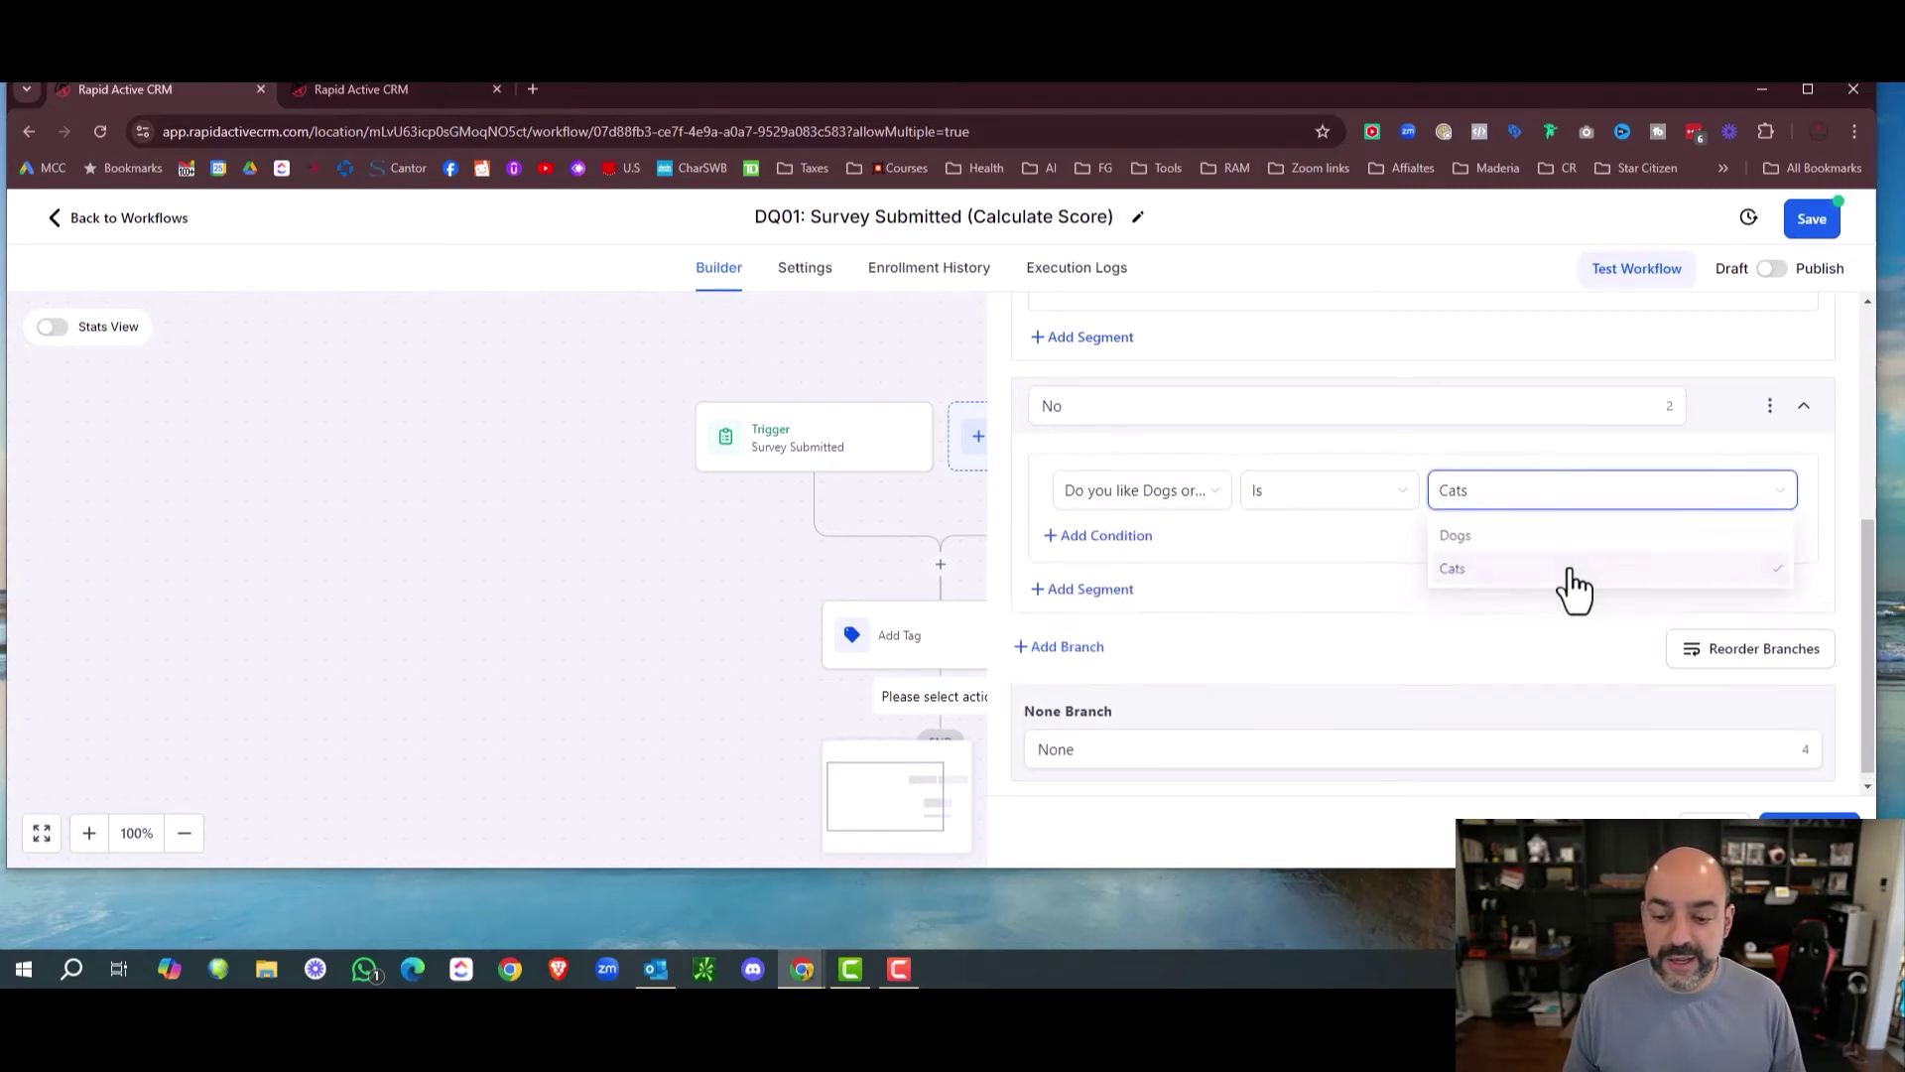
Rename the None branch to "Error" and save the condition action.
click(1125, 746)
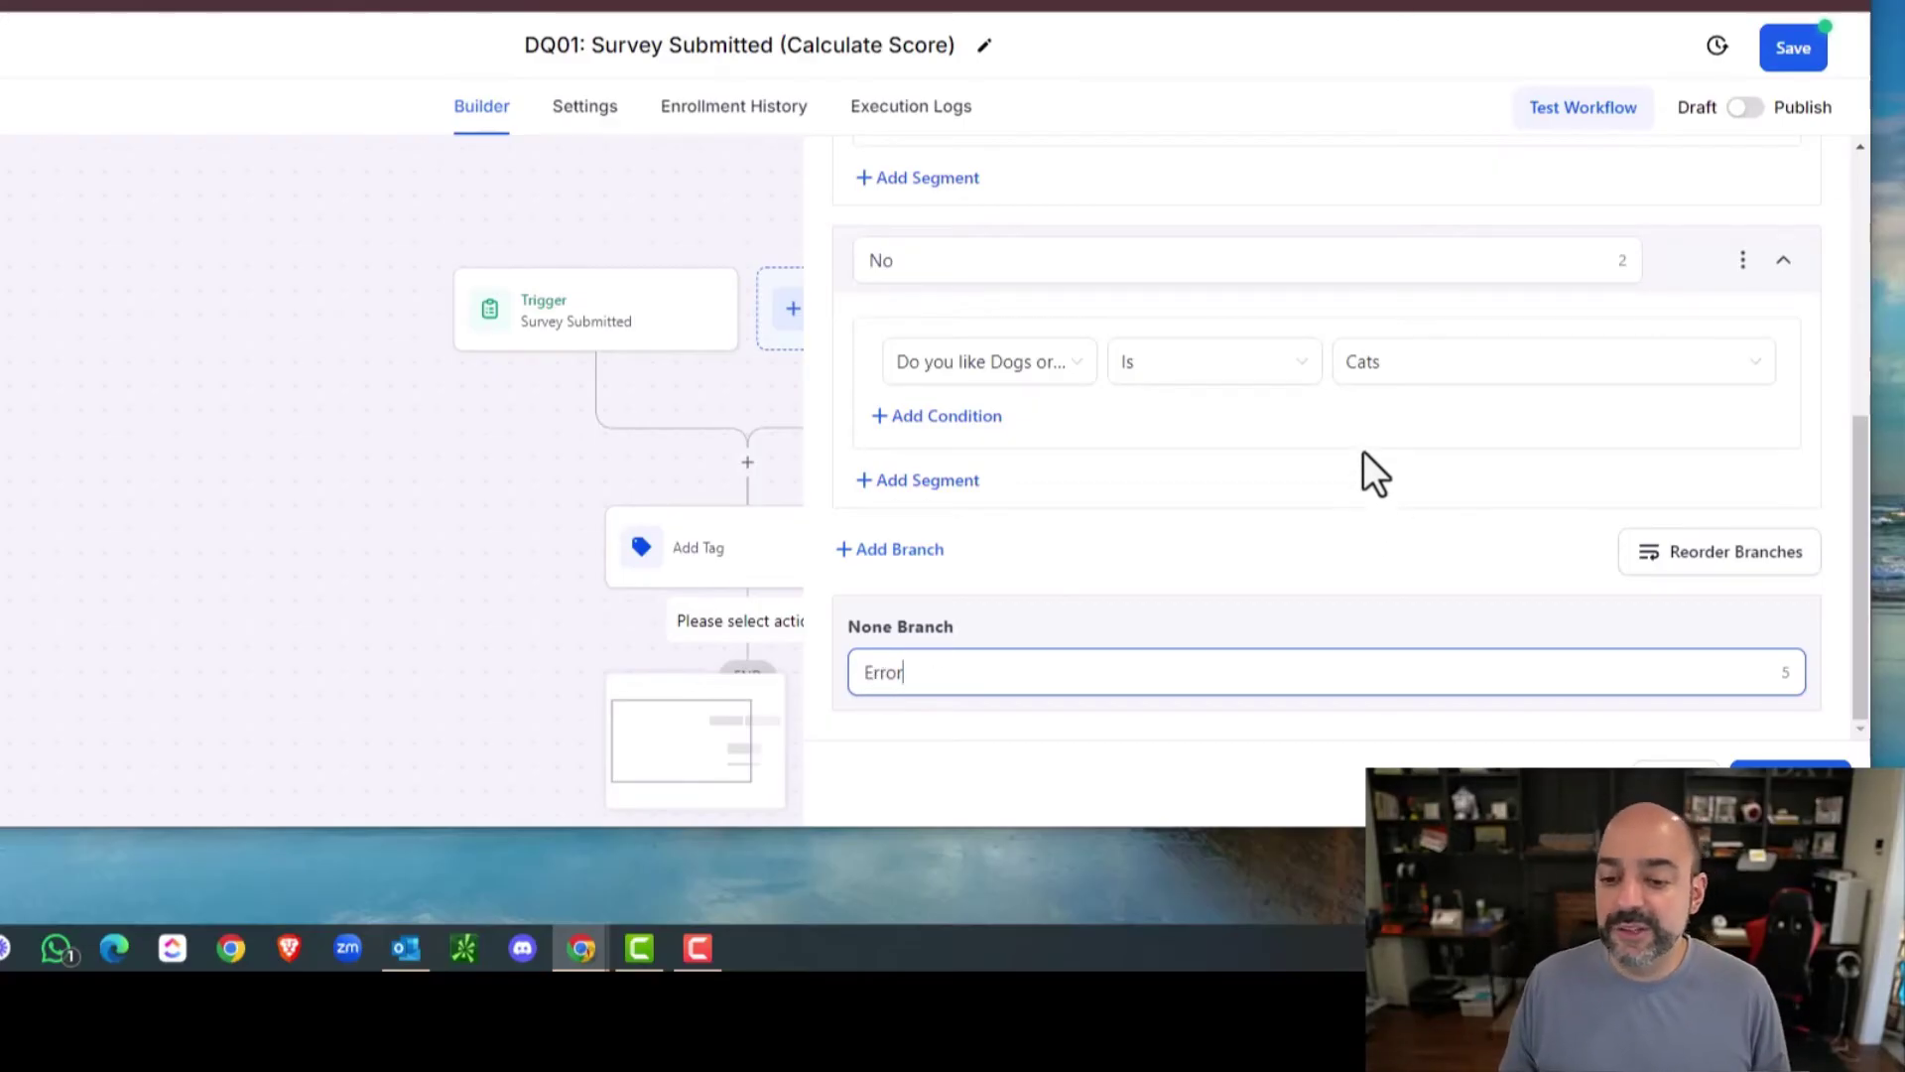
scroll(1381, 420, up, 5)
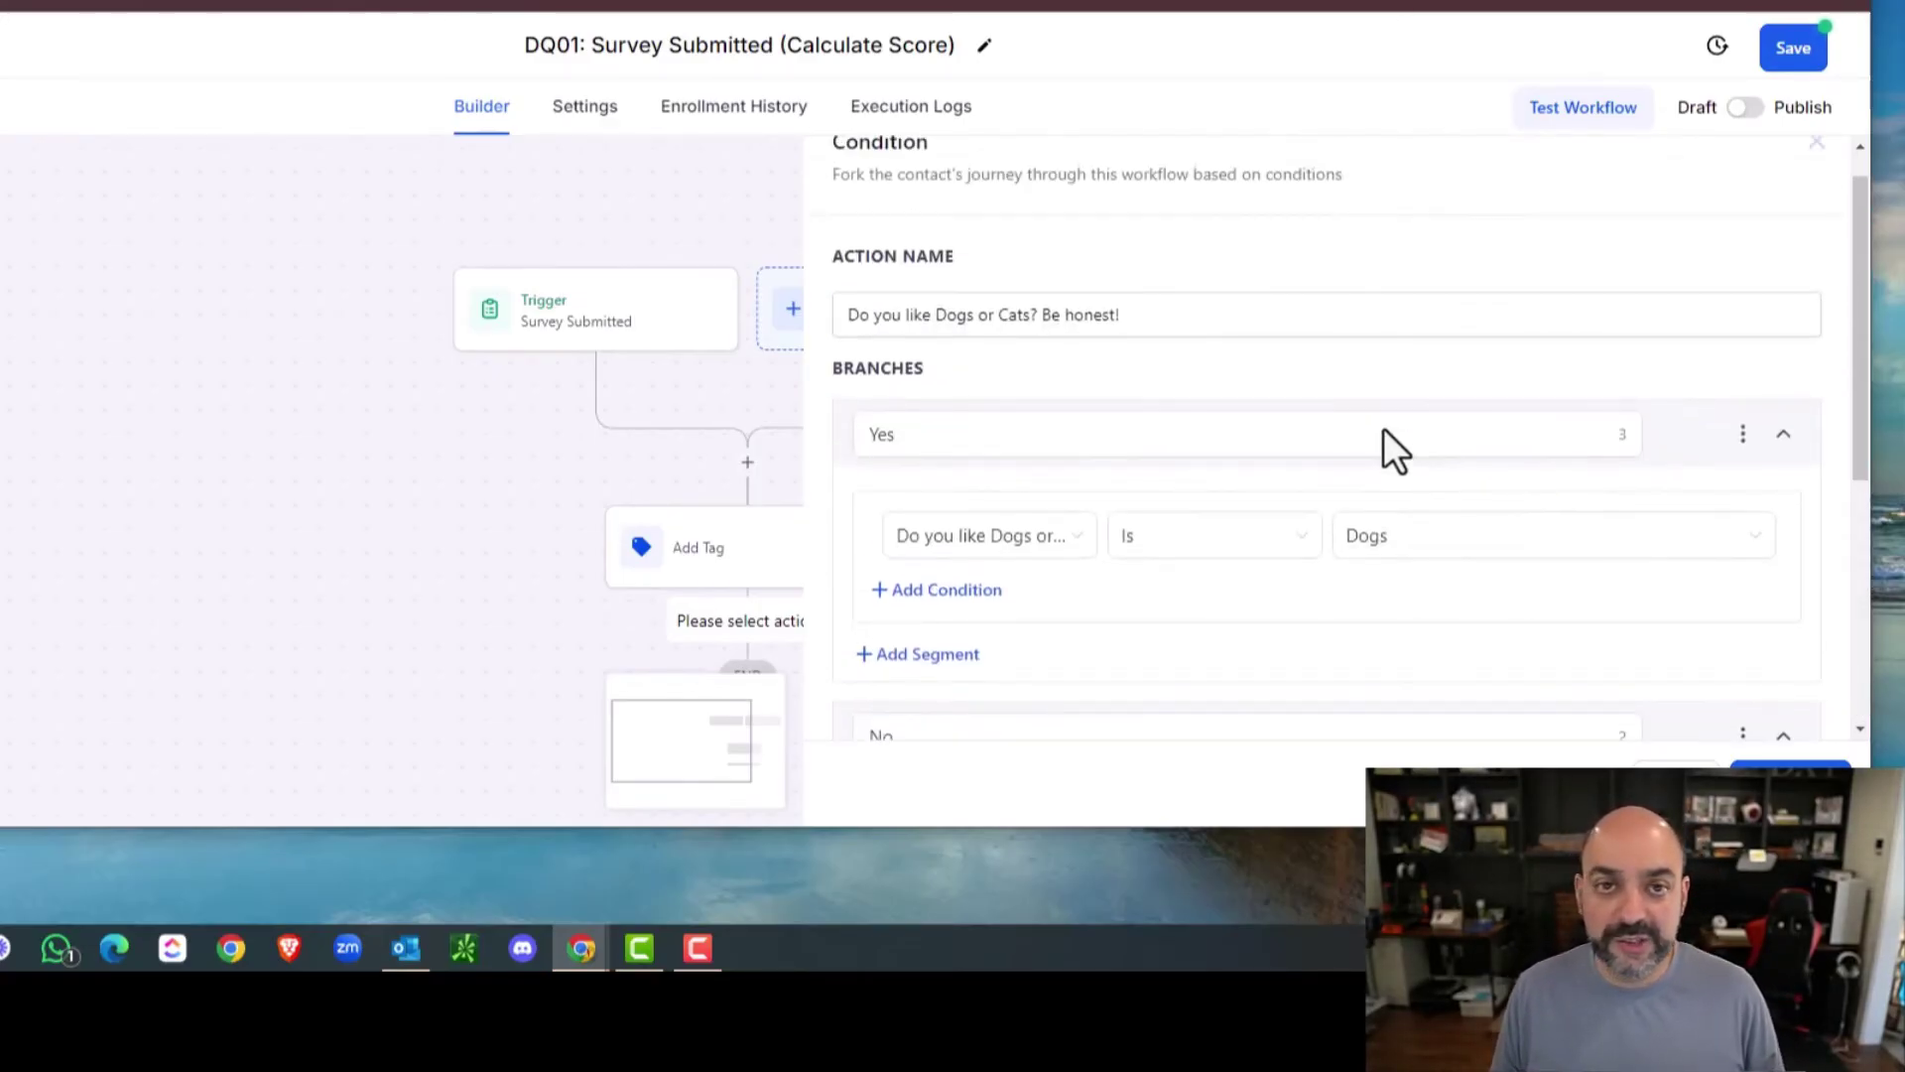
scroll(1383, 427, down, 5)
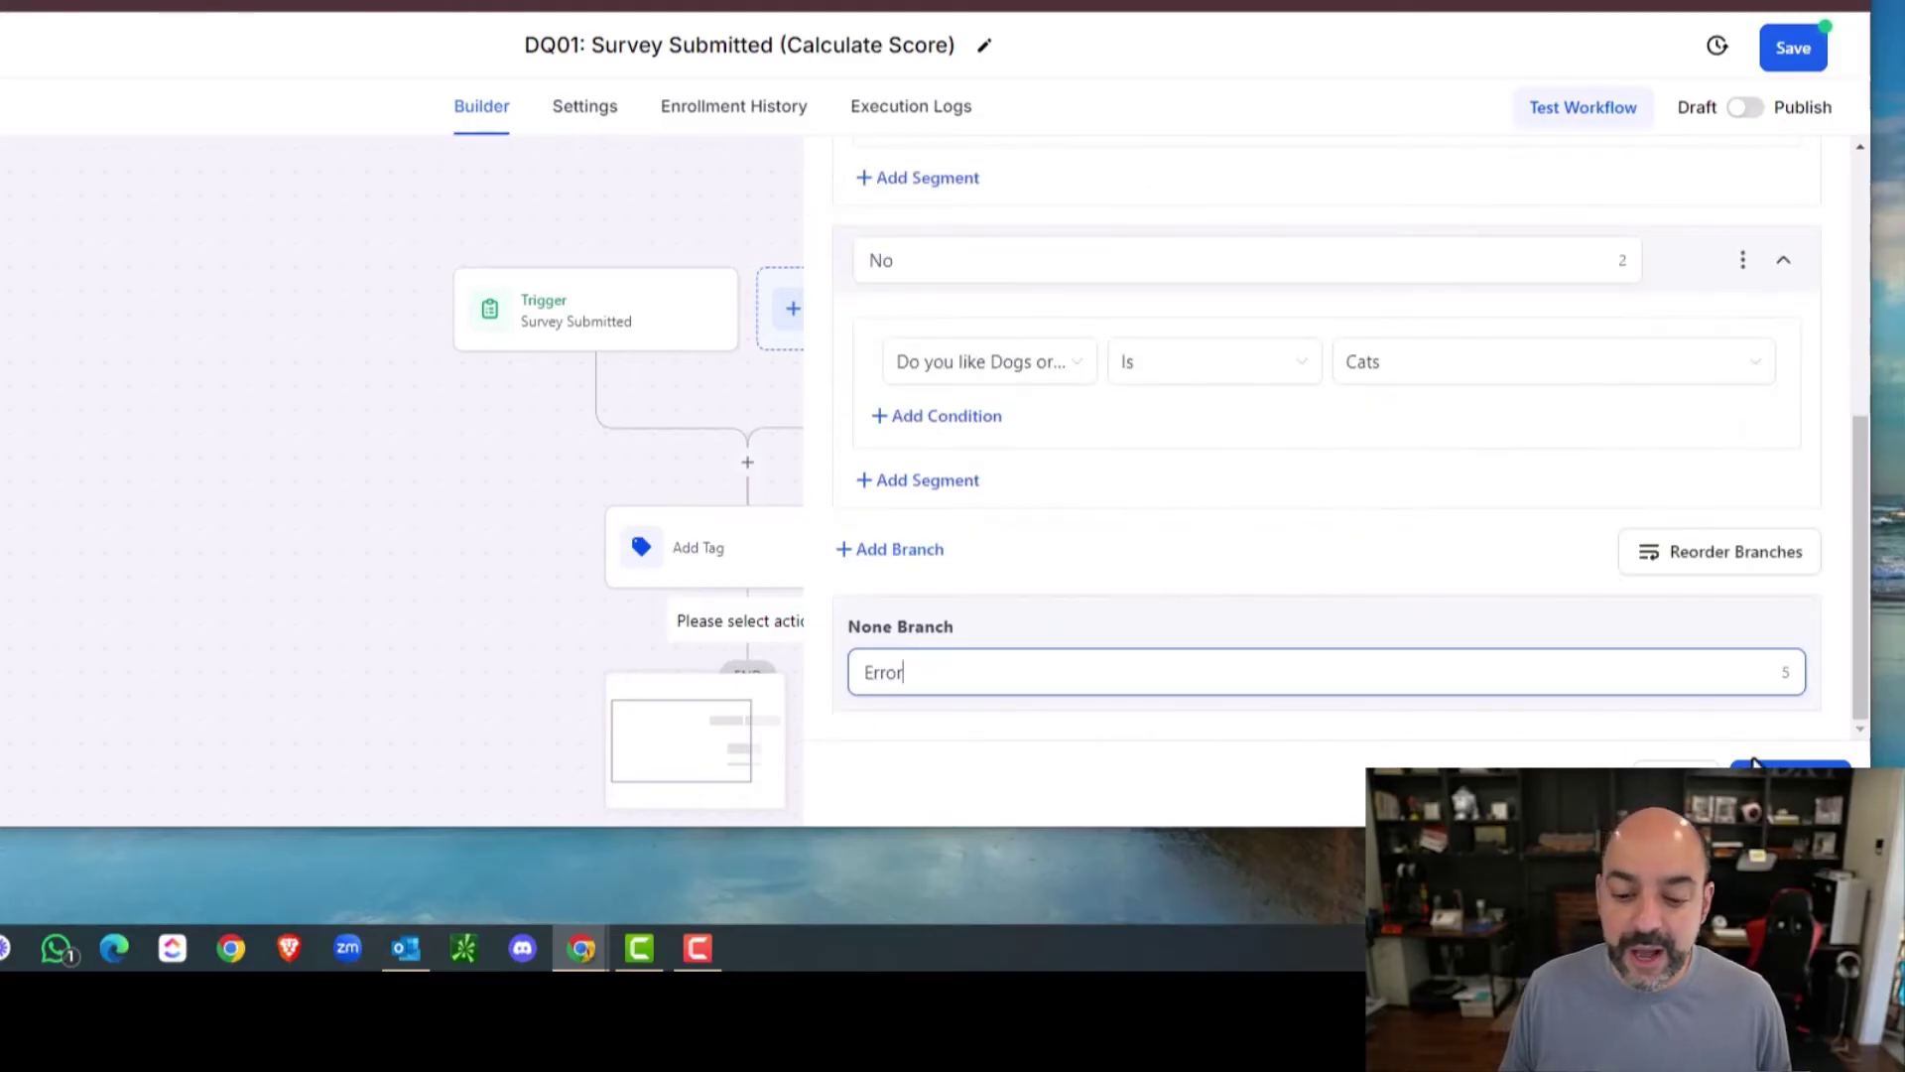
scroll(1492, 569, down, 4)
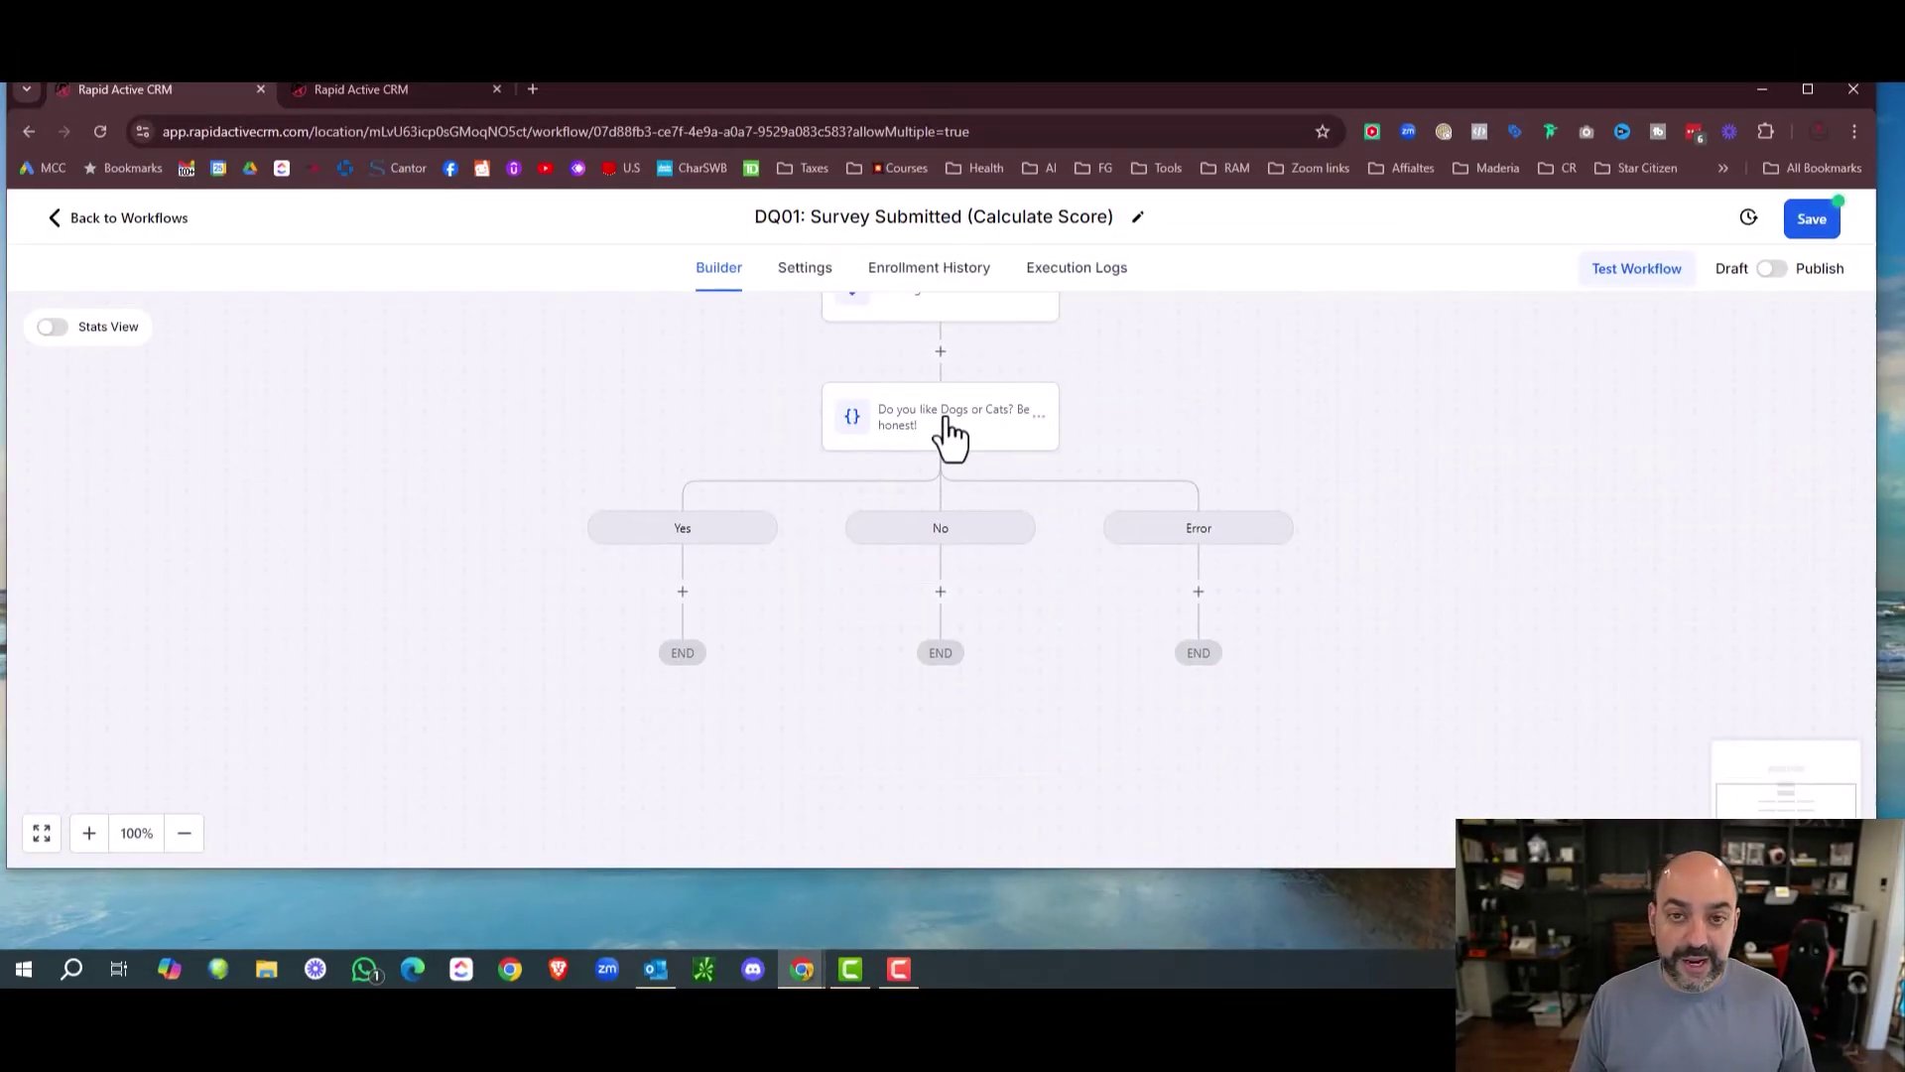
Add a Math Operation action under the Yes branch.
click(683, 592)
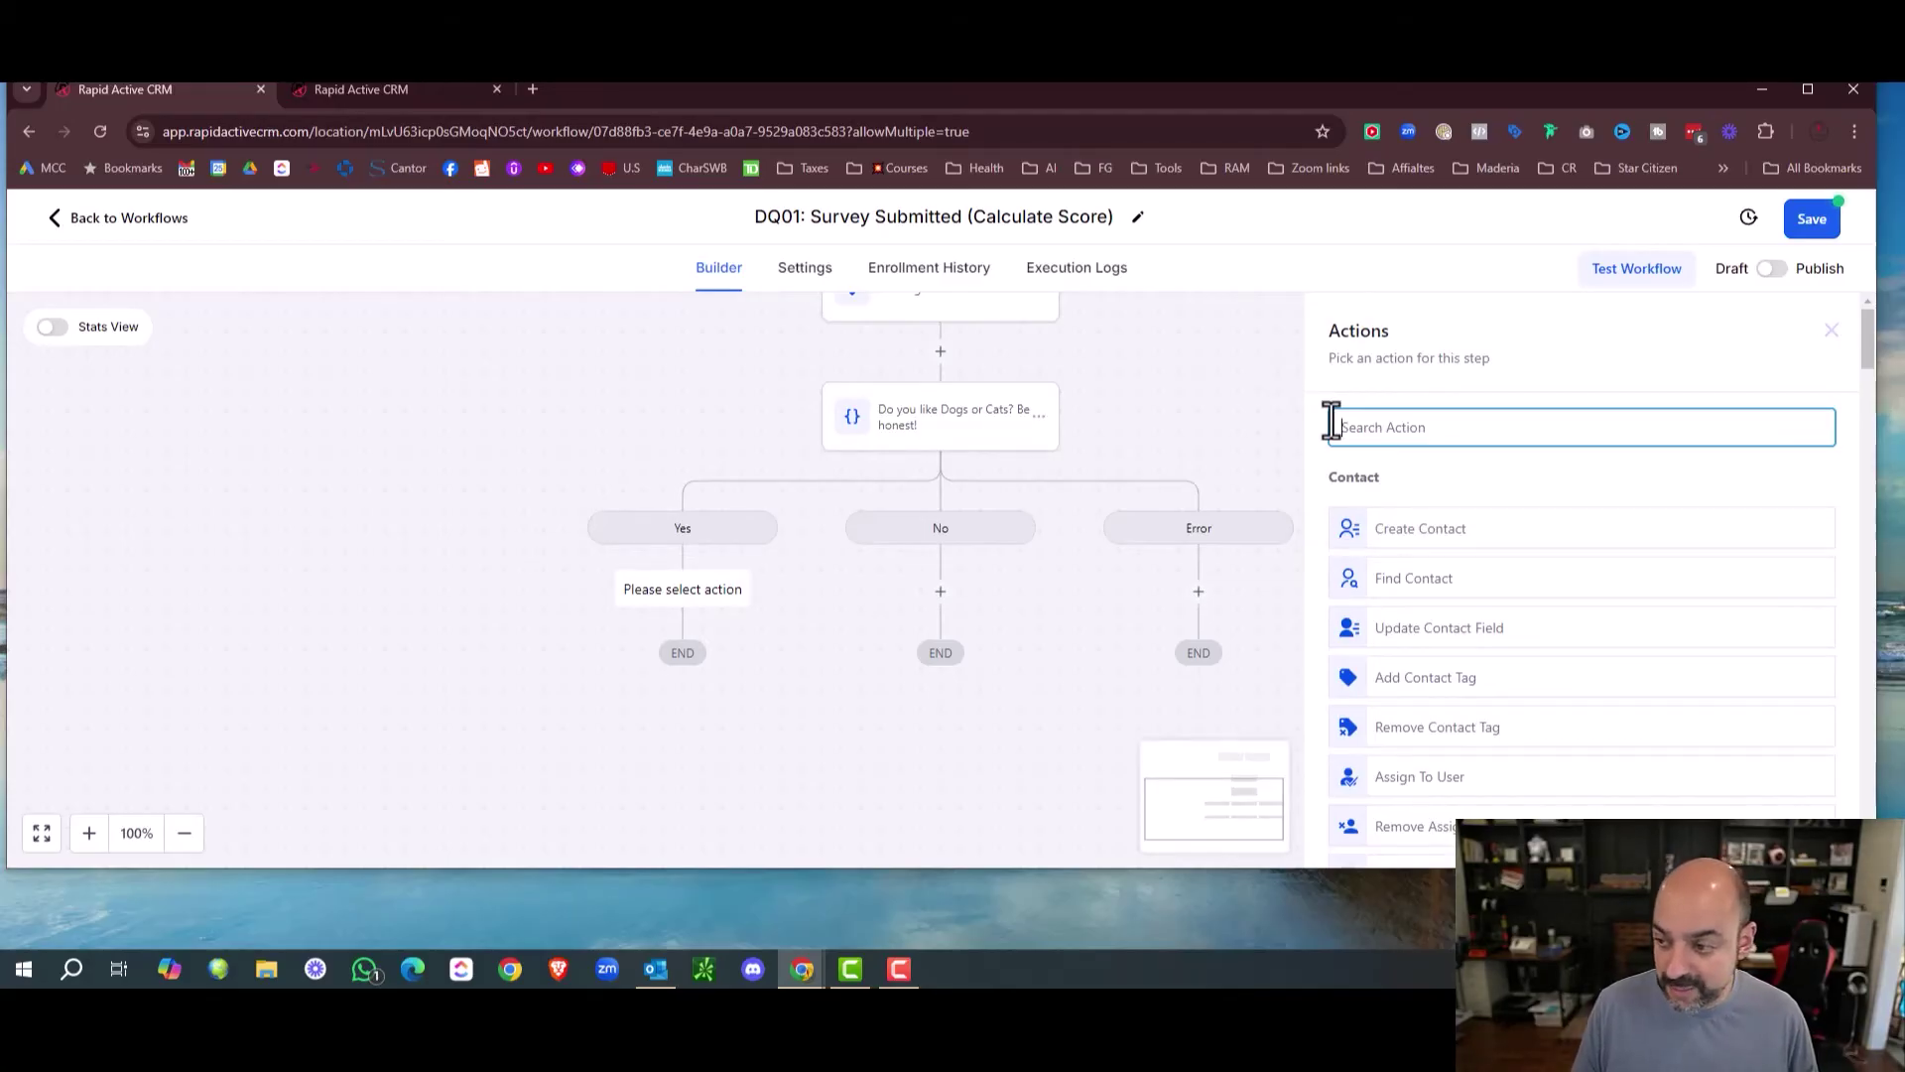
click(1831, 329)
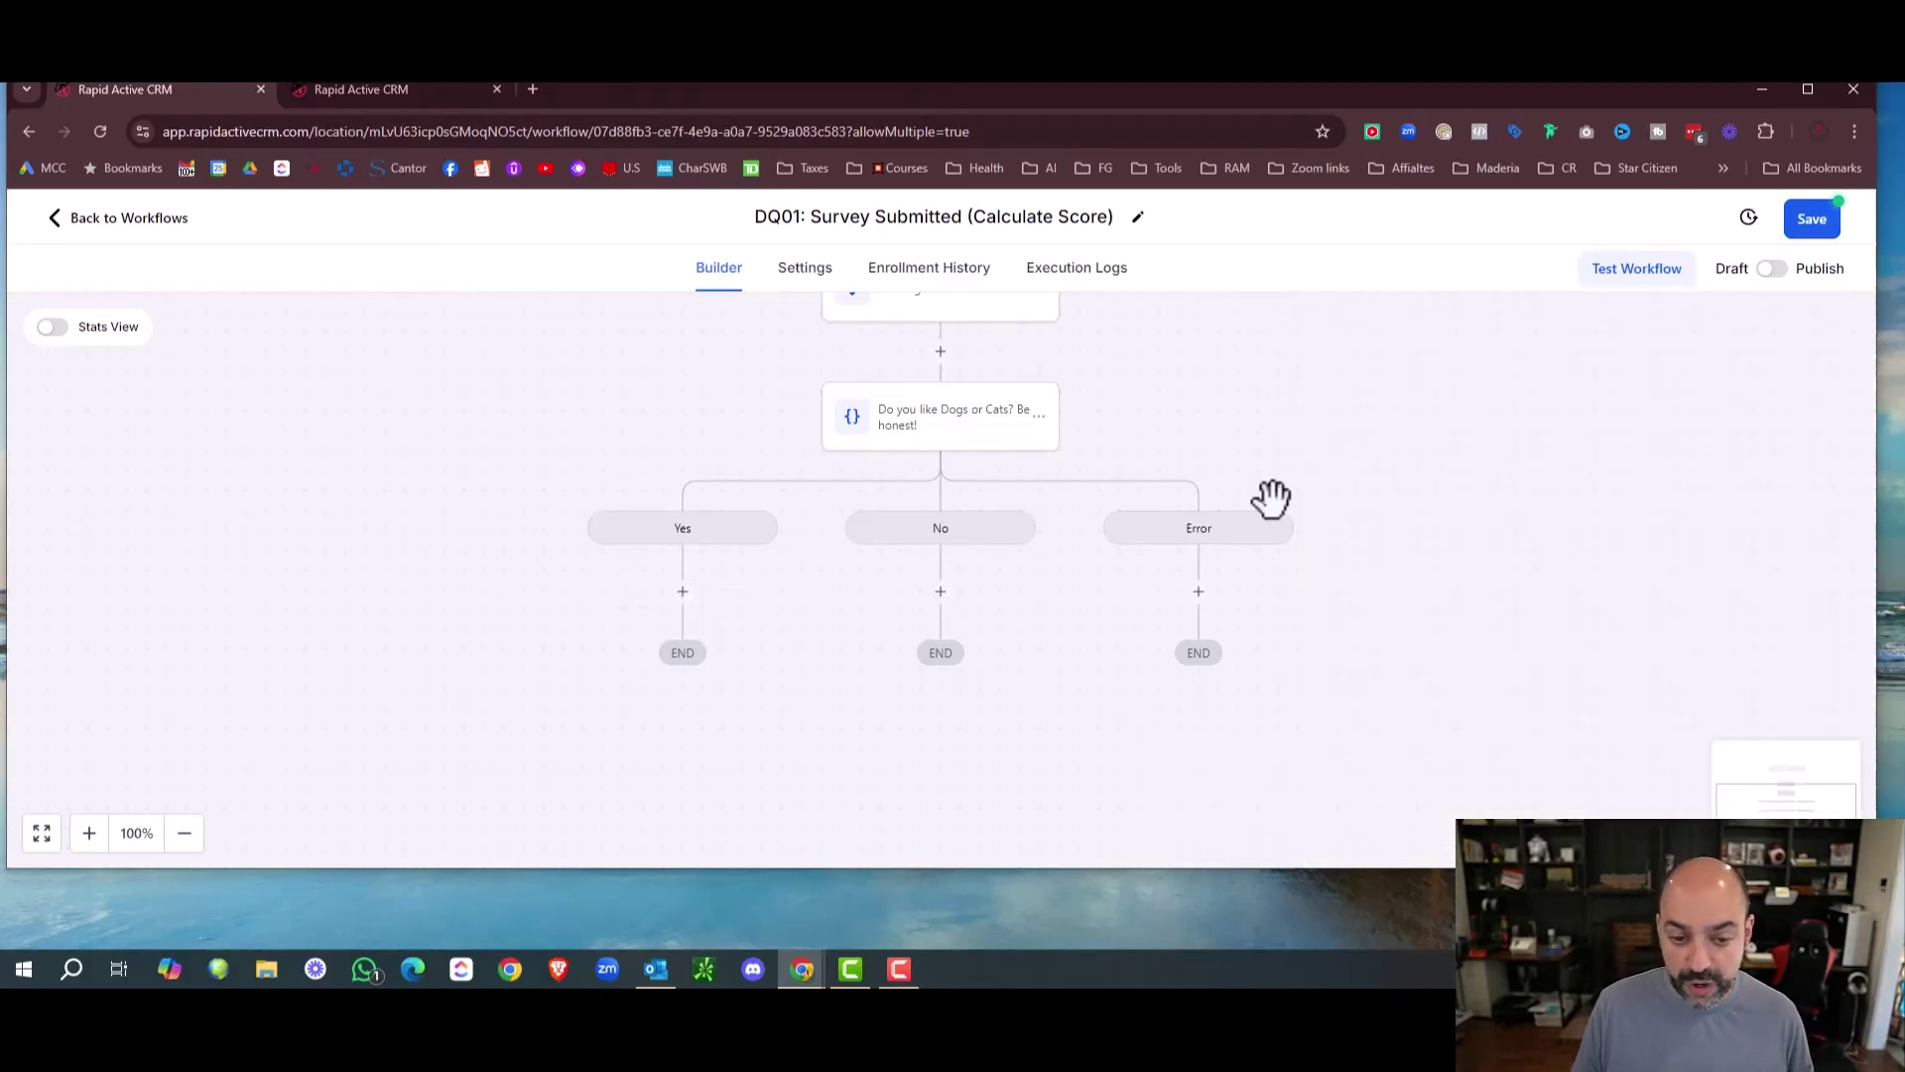
click(683, 593)
text(math)
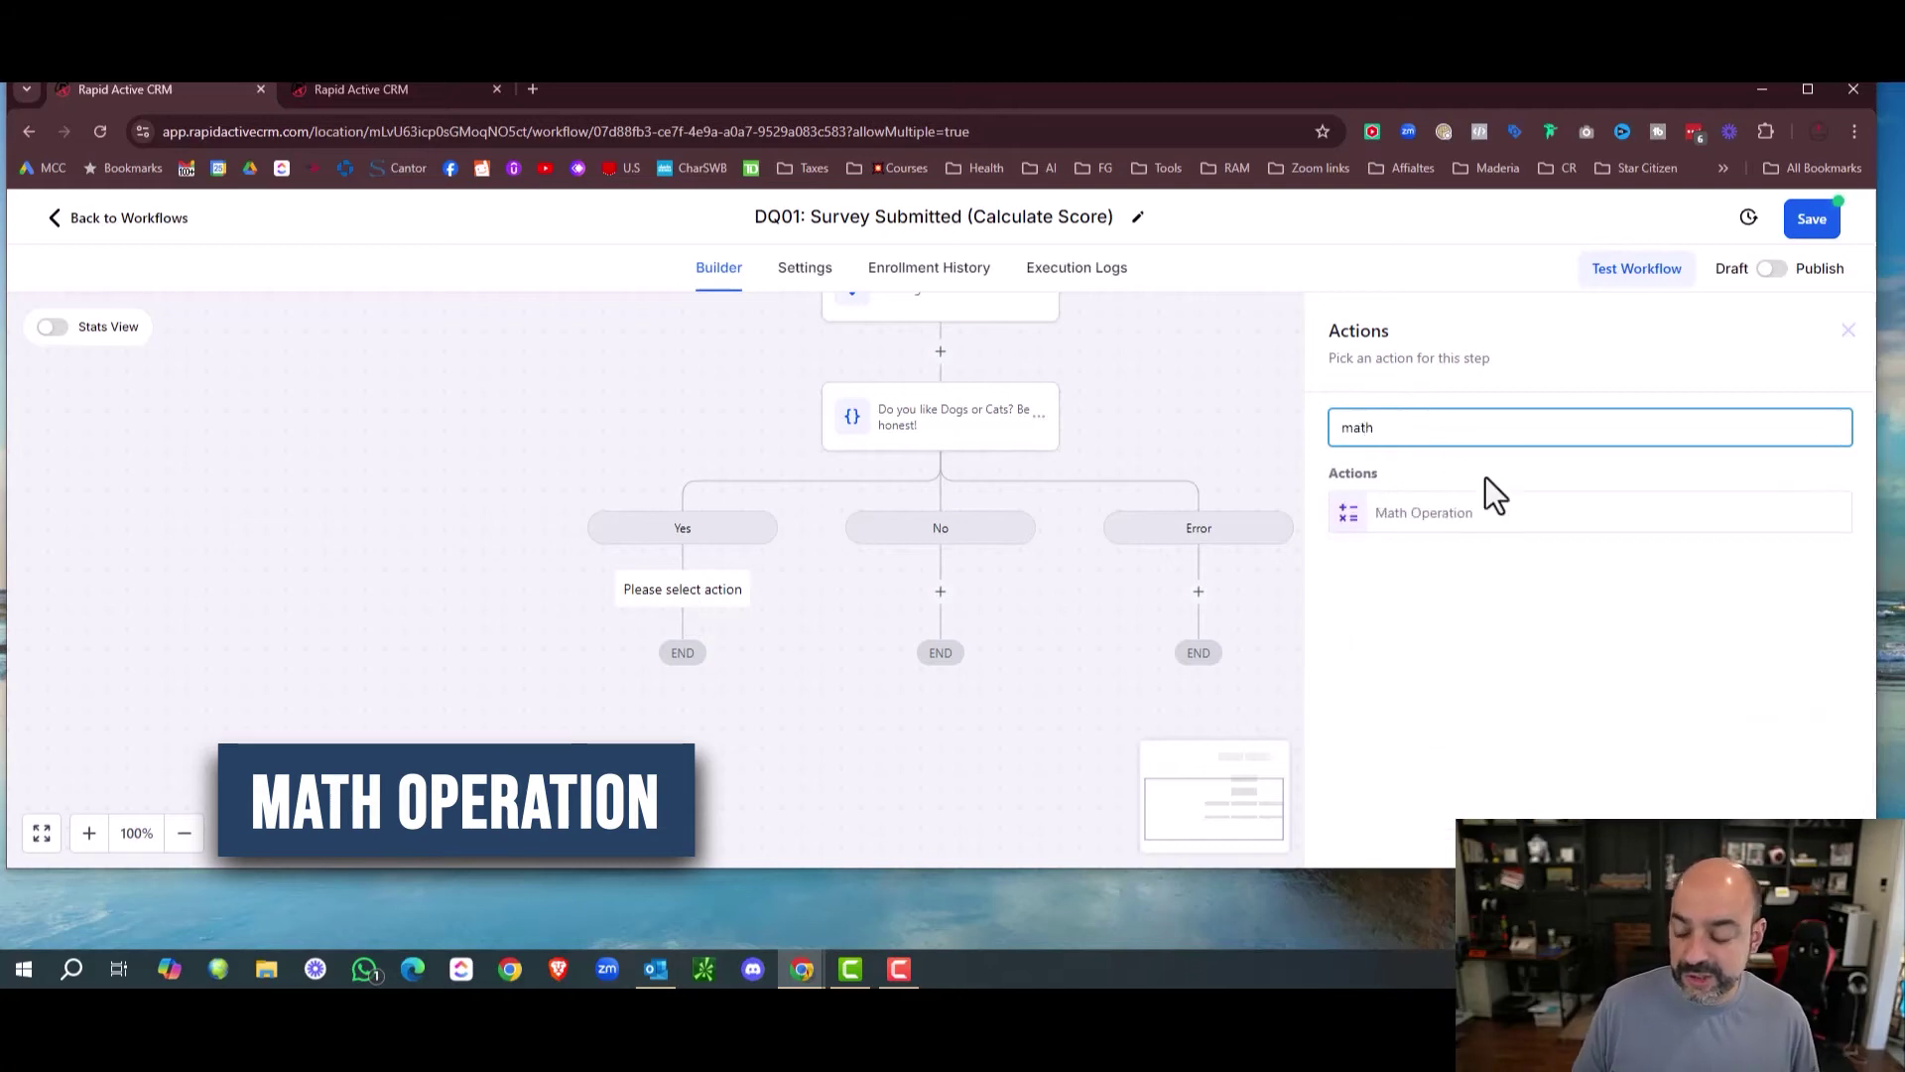
click(1453, 513)
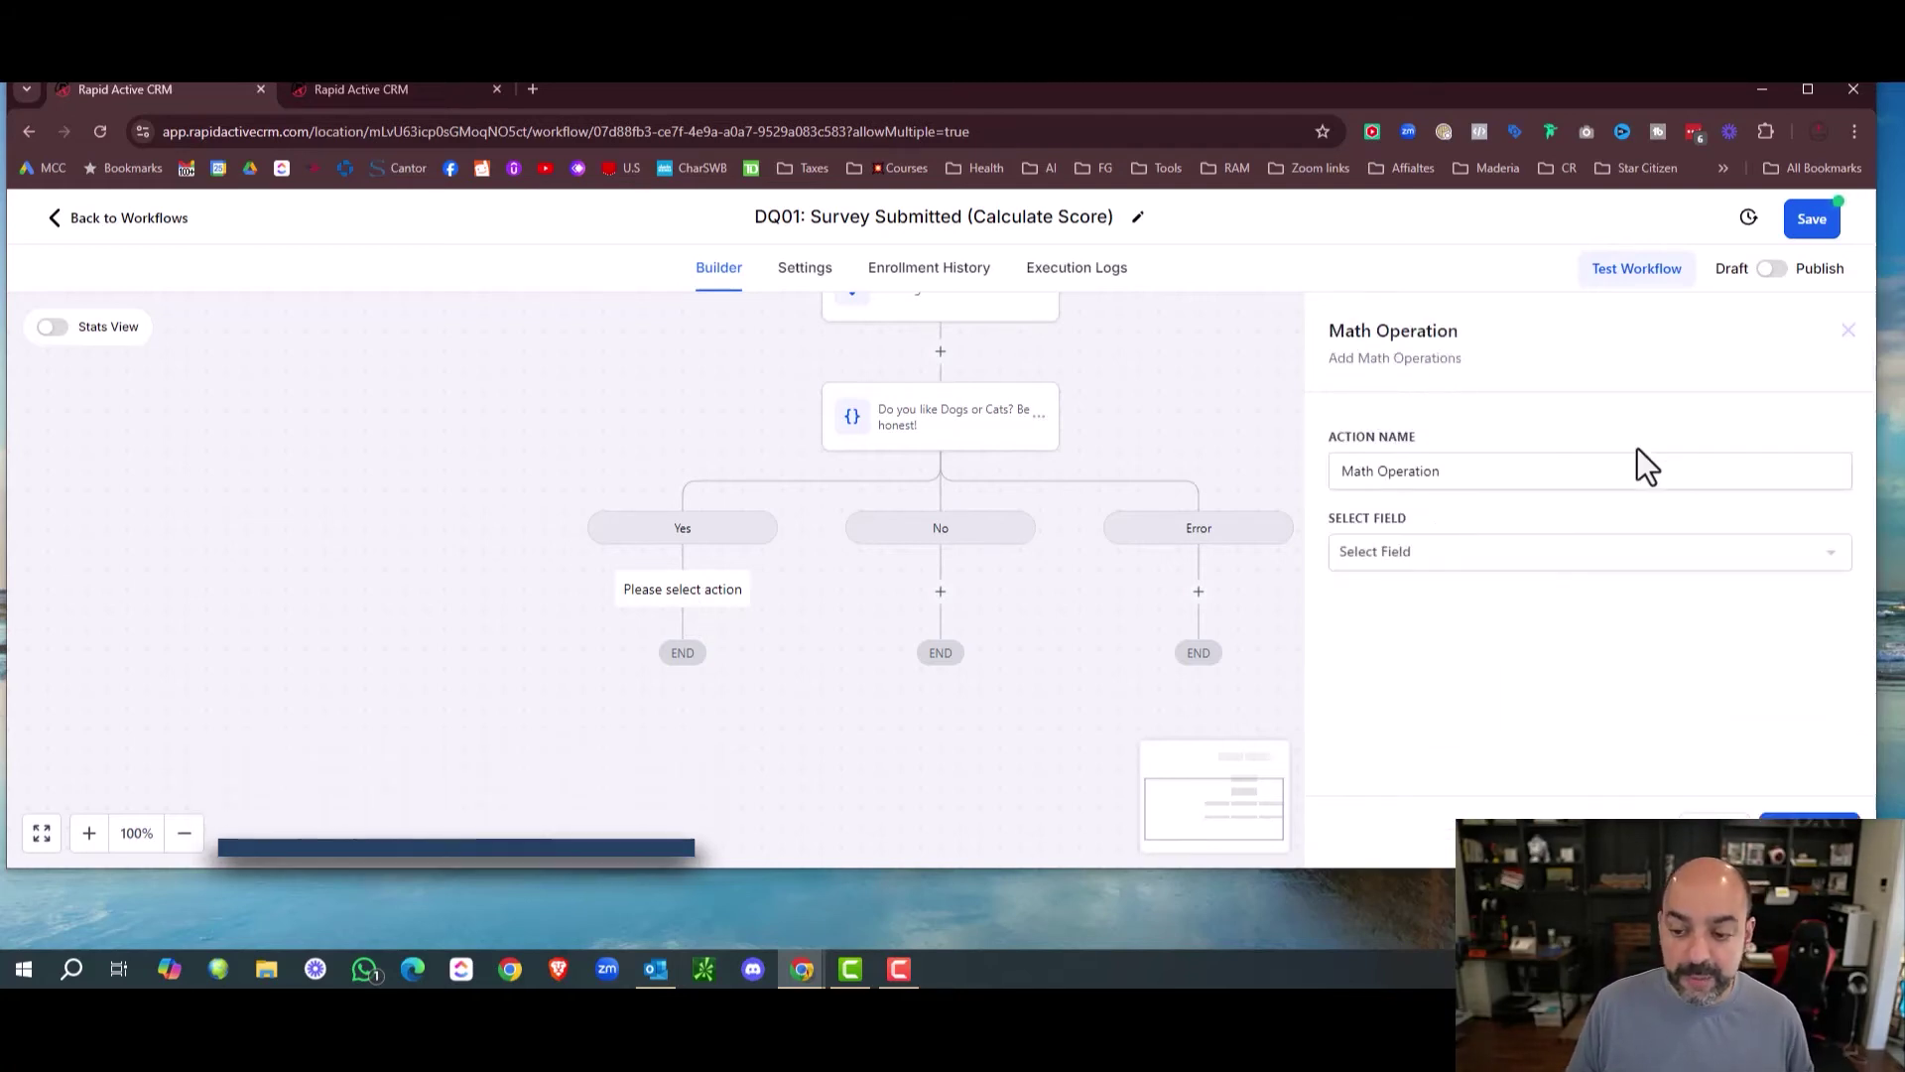
Choose the custom field Dog Love Max Score as the field for the math operation.
click(1500, 553)
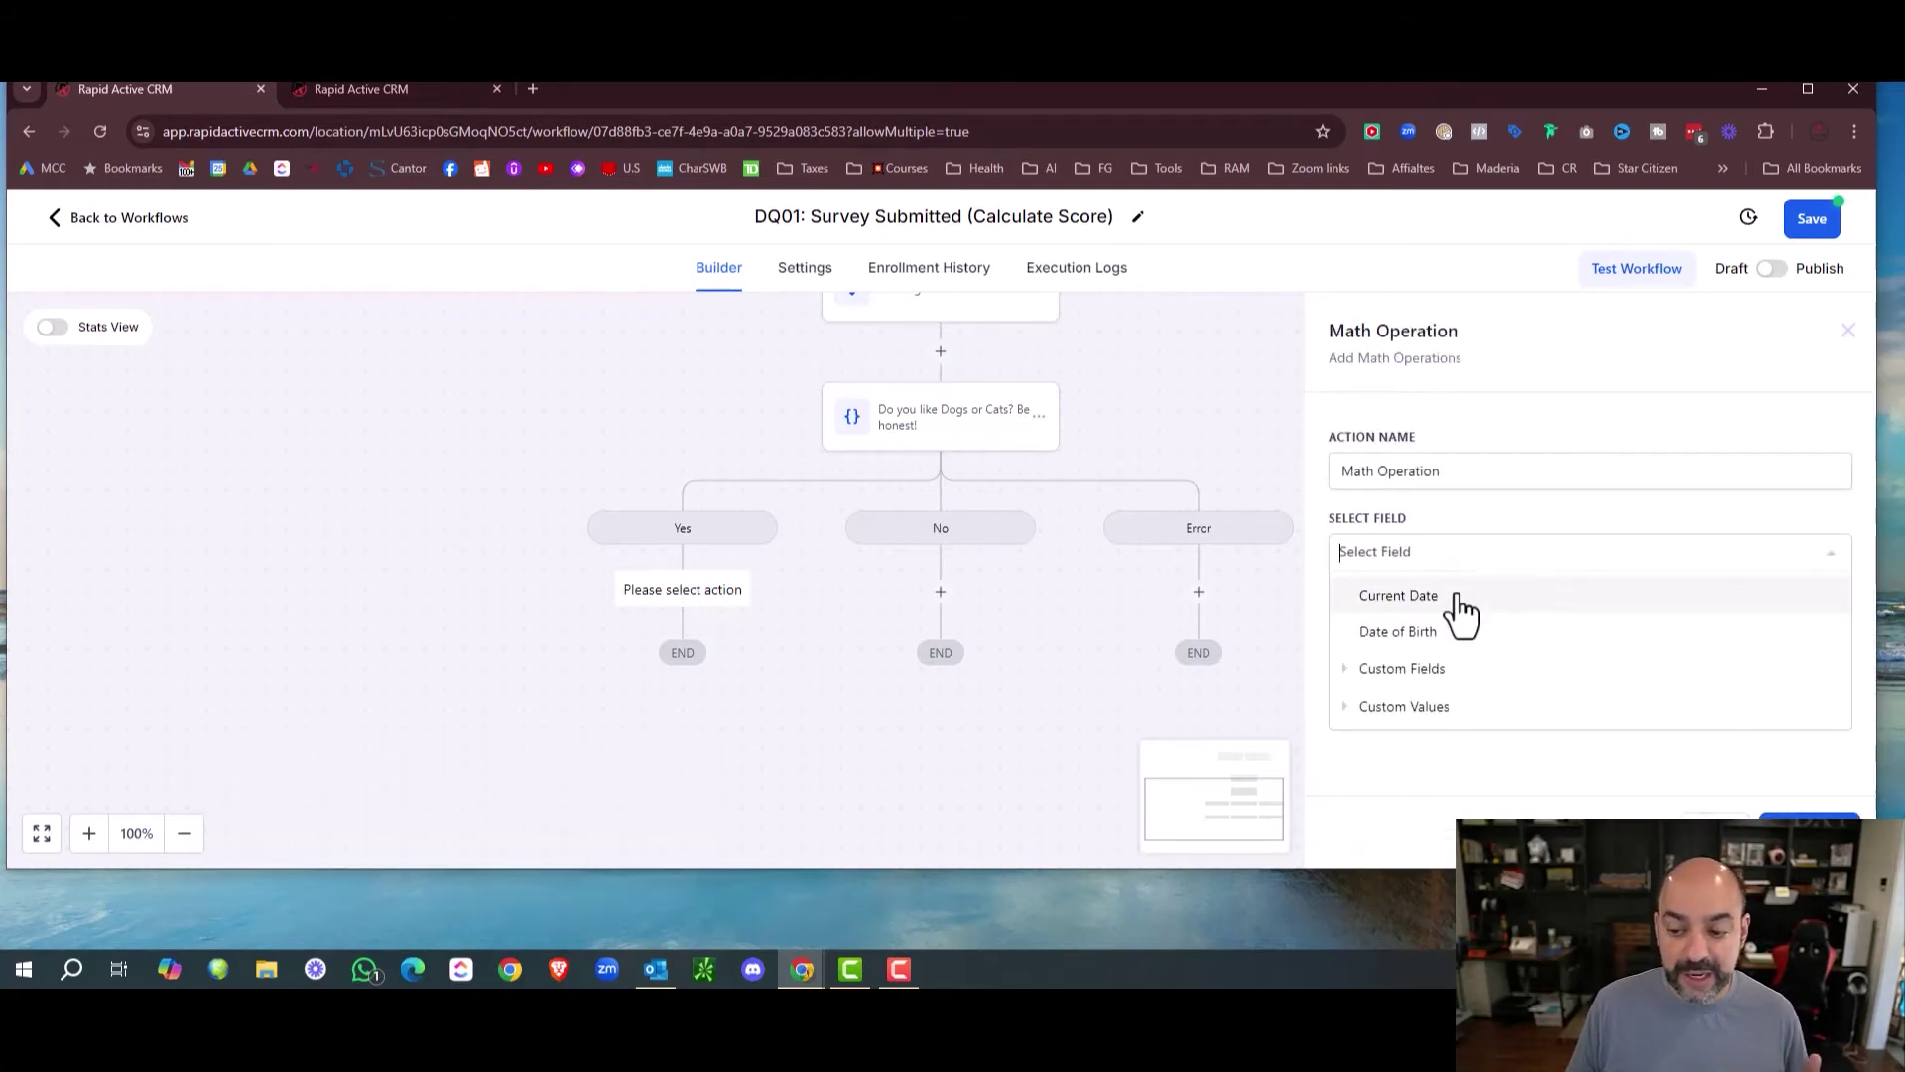
click(1482, 673)
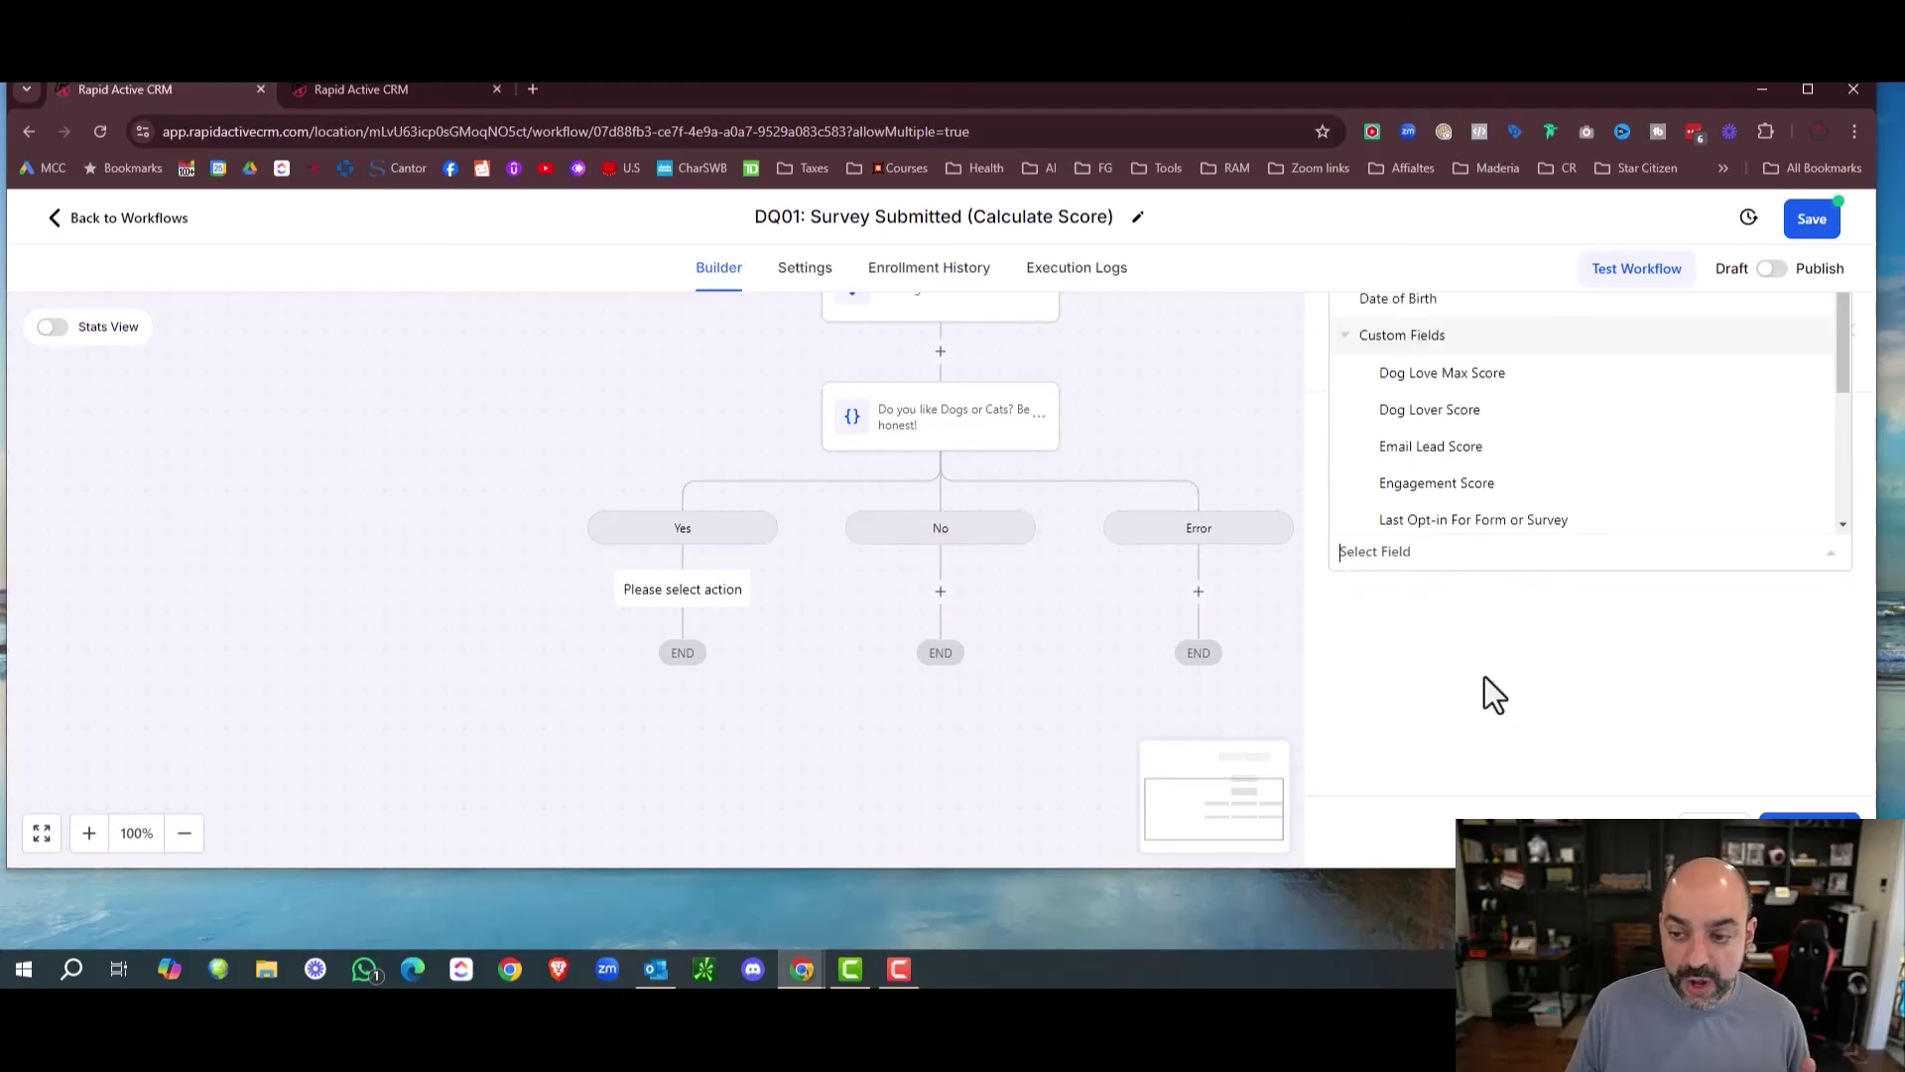
scroll(1445, 413, down, 3)
scroll(1446, 416, up, 1)
scroll(1444, 415, up, 3)
click(1461, 372)
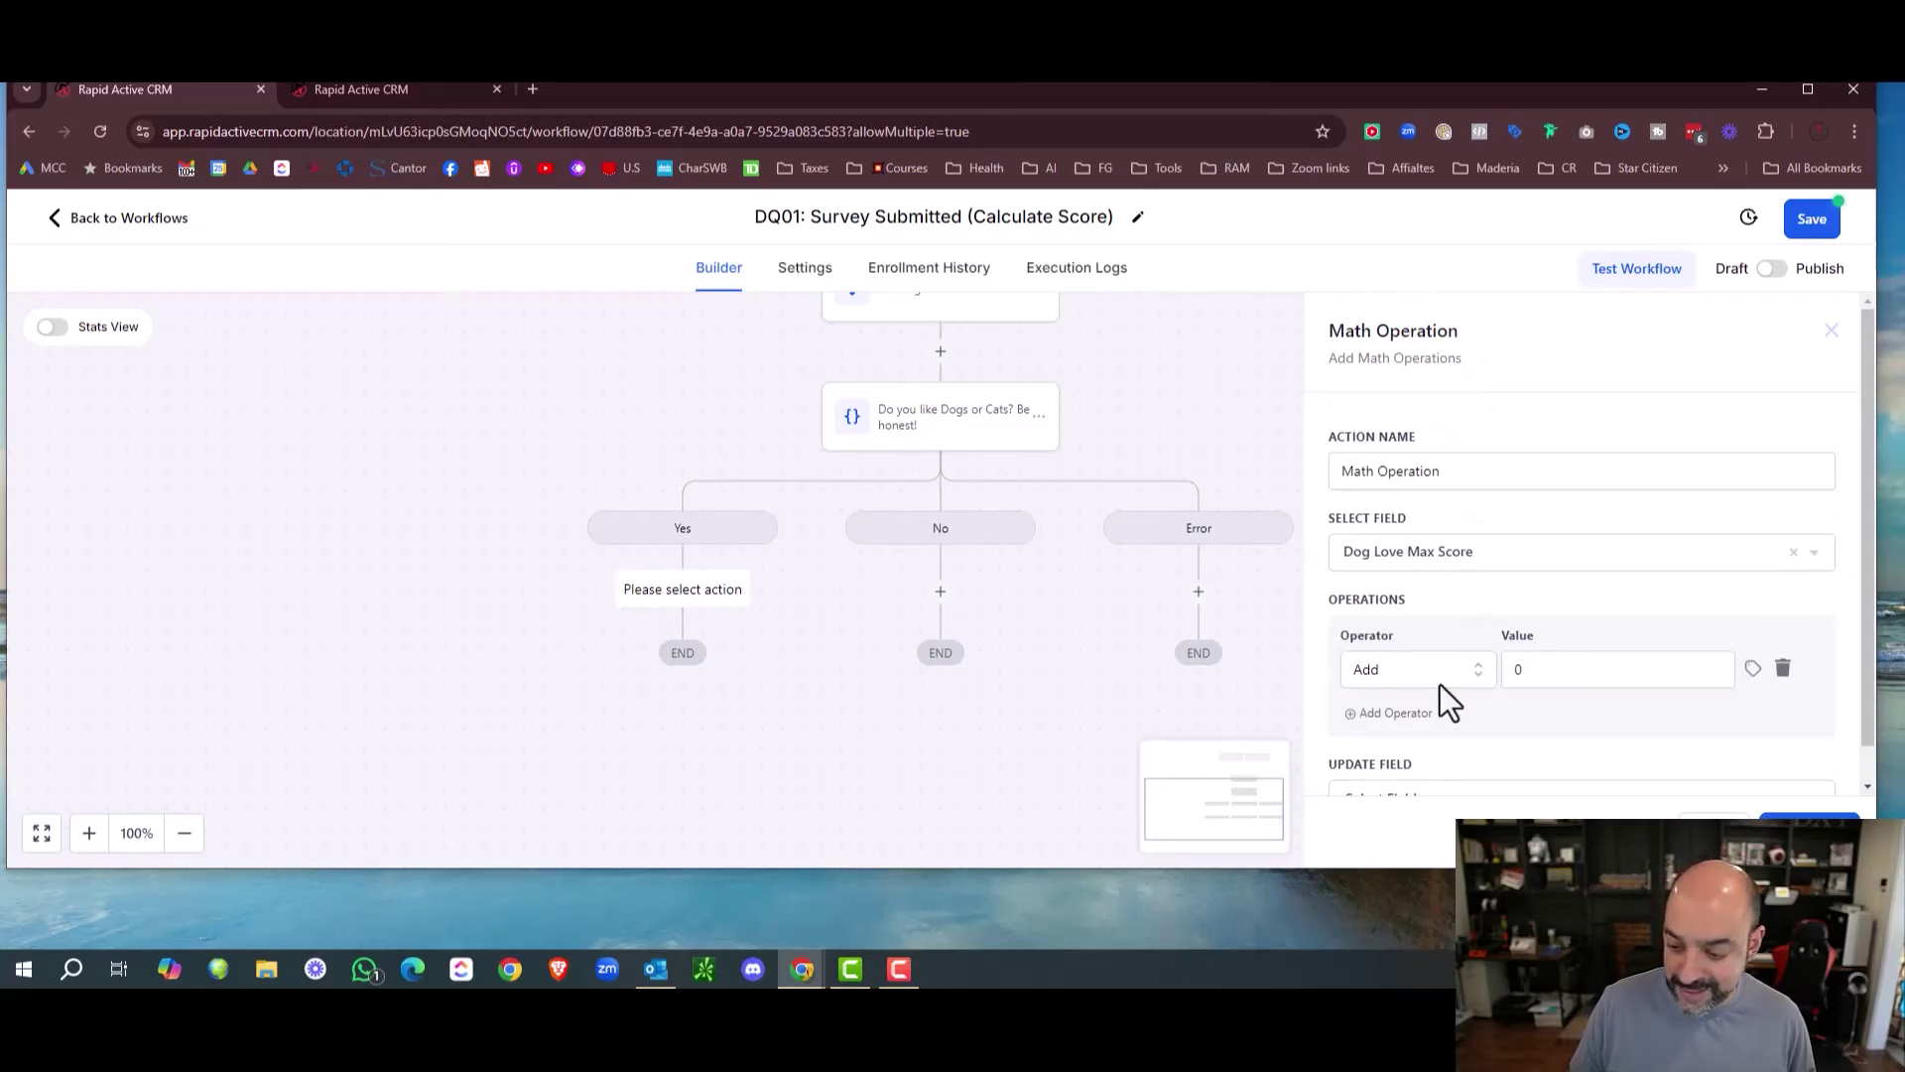
Set the Add operator's value to 10 and choose Dog Love Max Score as the field to update.
text(10)
scroll(1480, 633, down, 1)
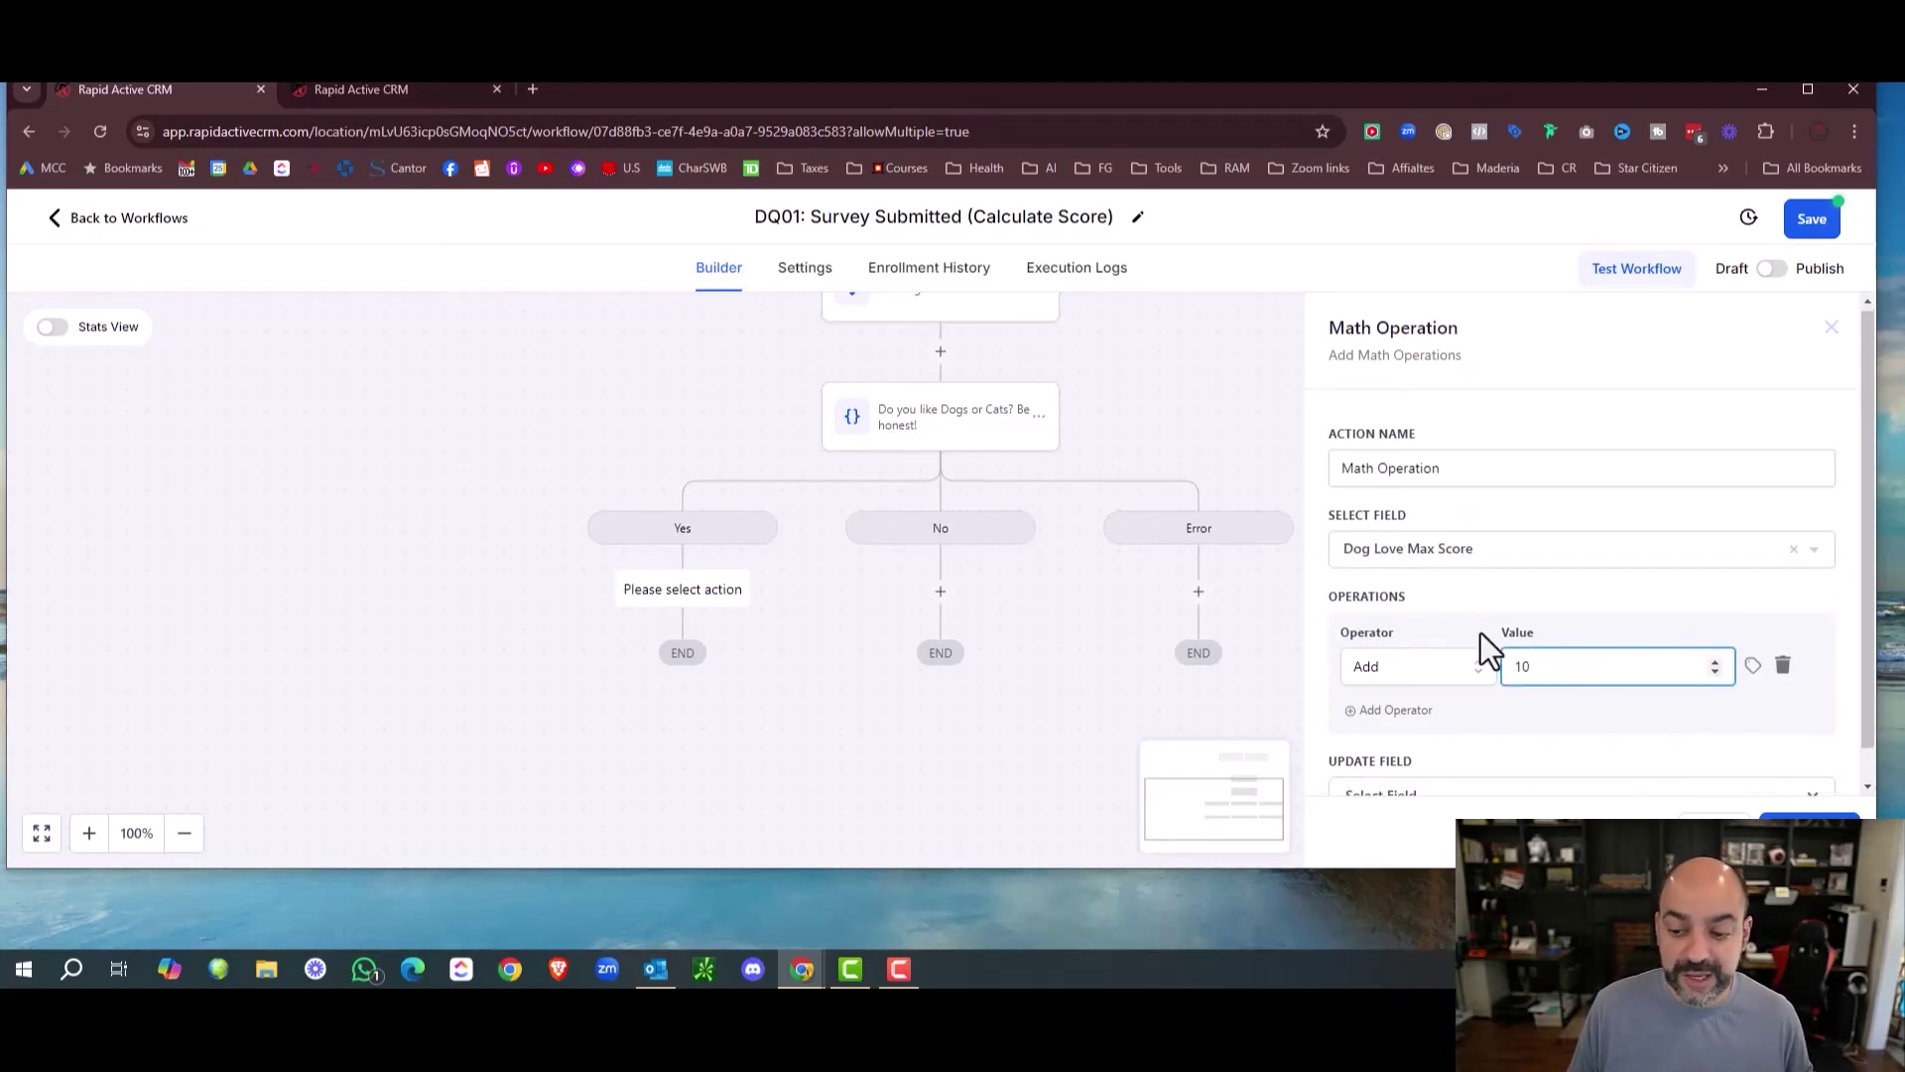
click(1479, 764)
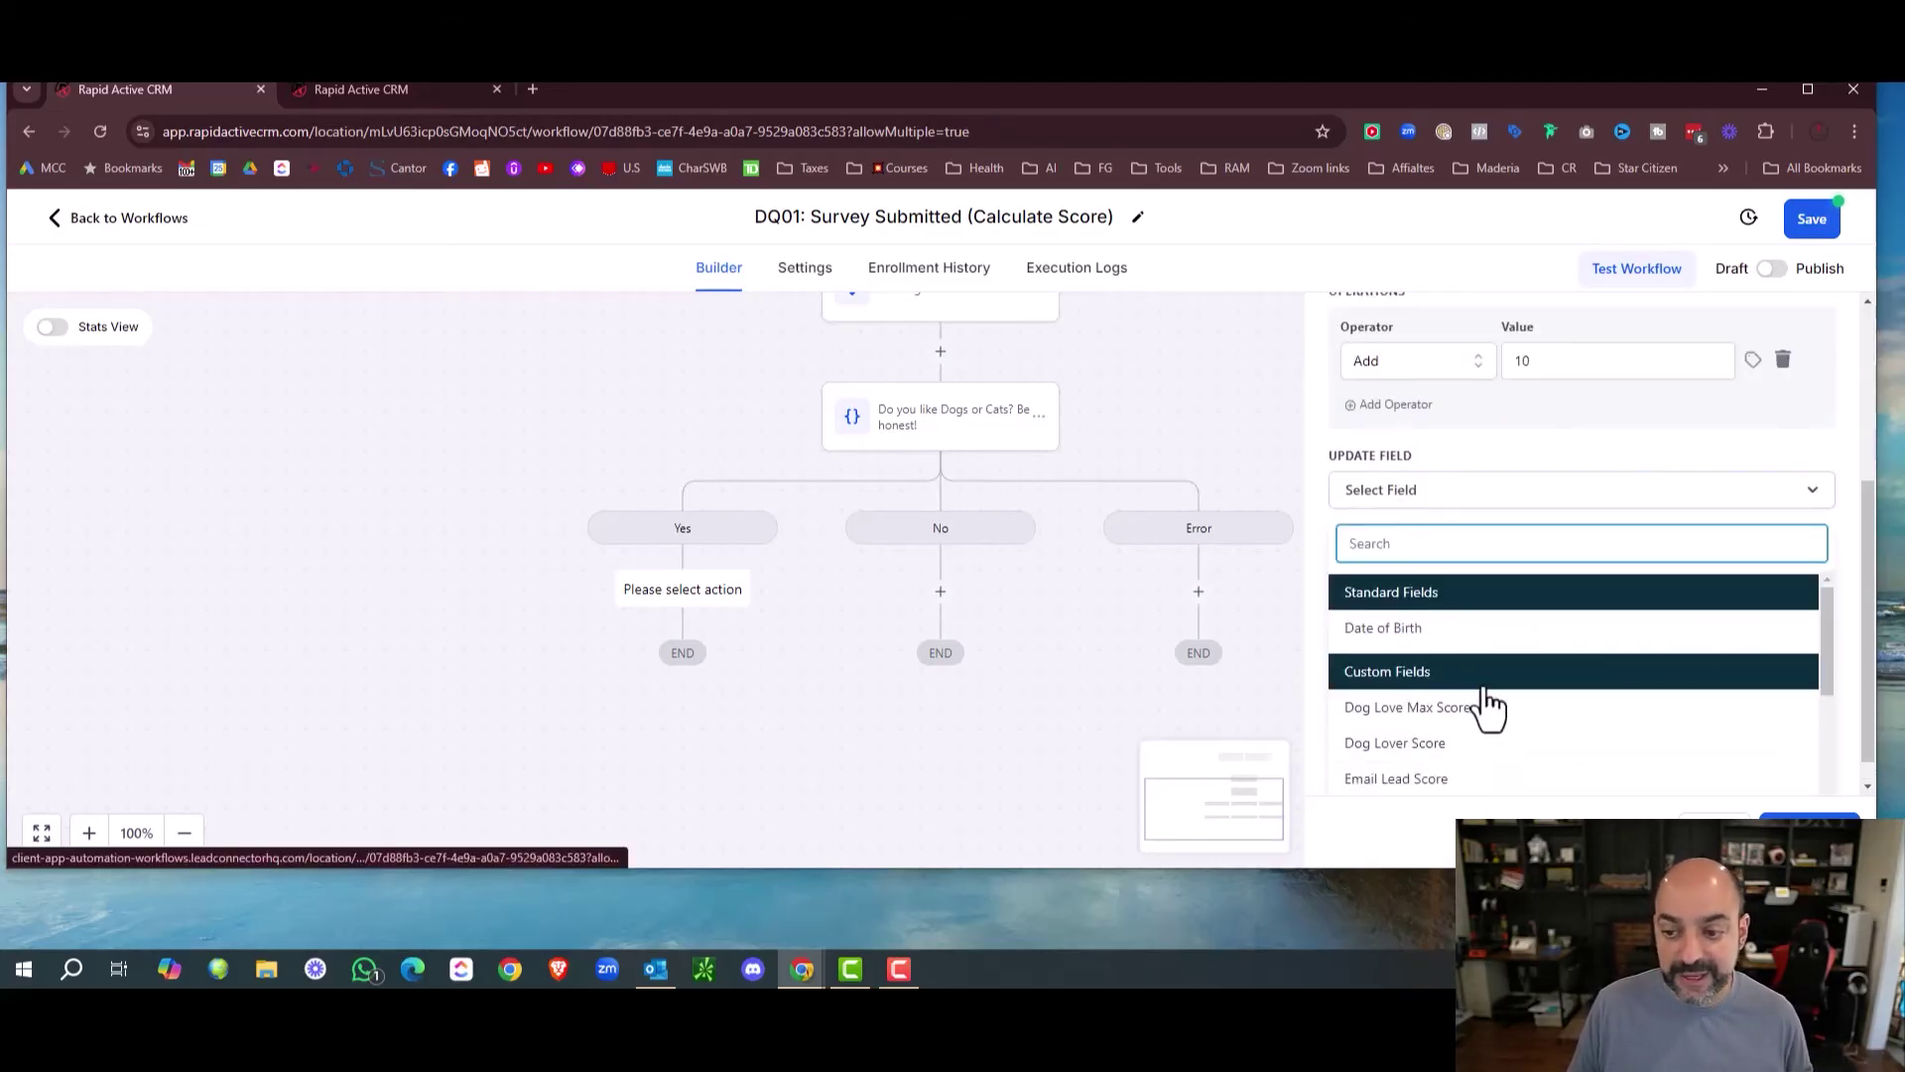
click(1484, 702)
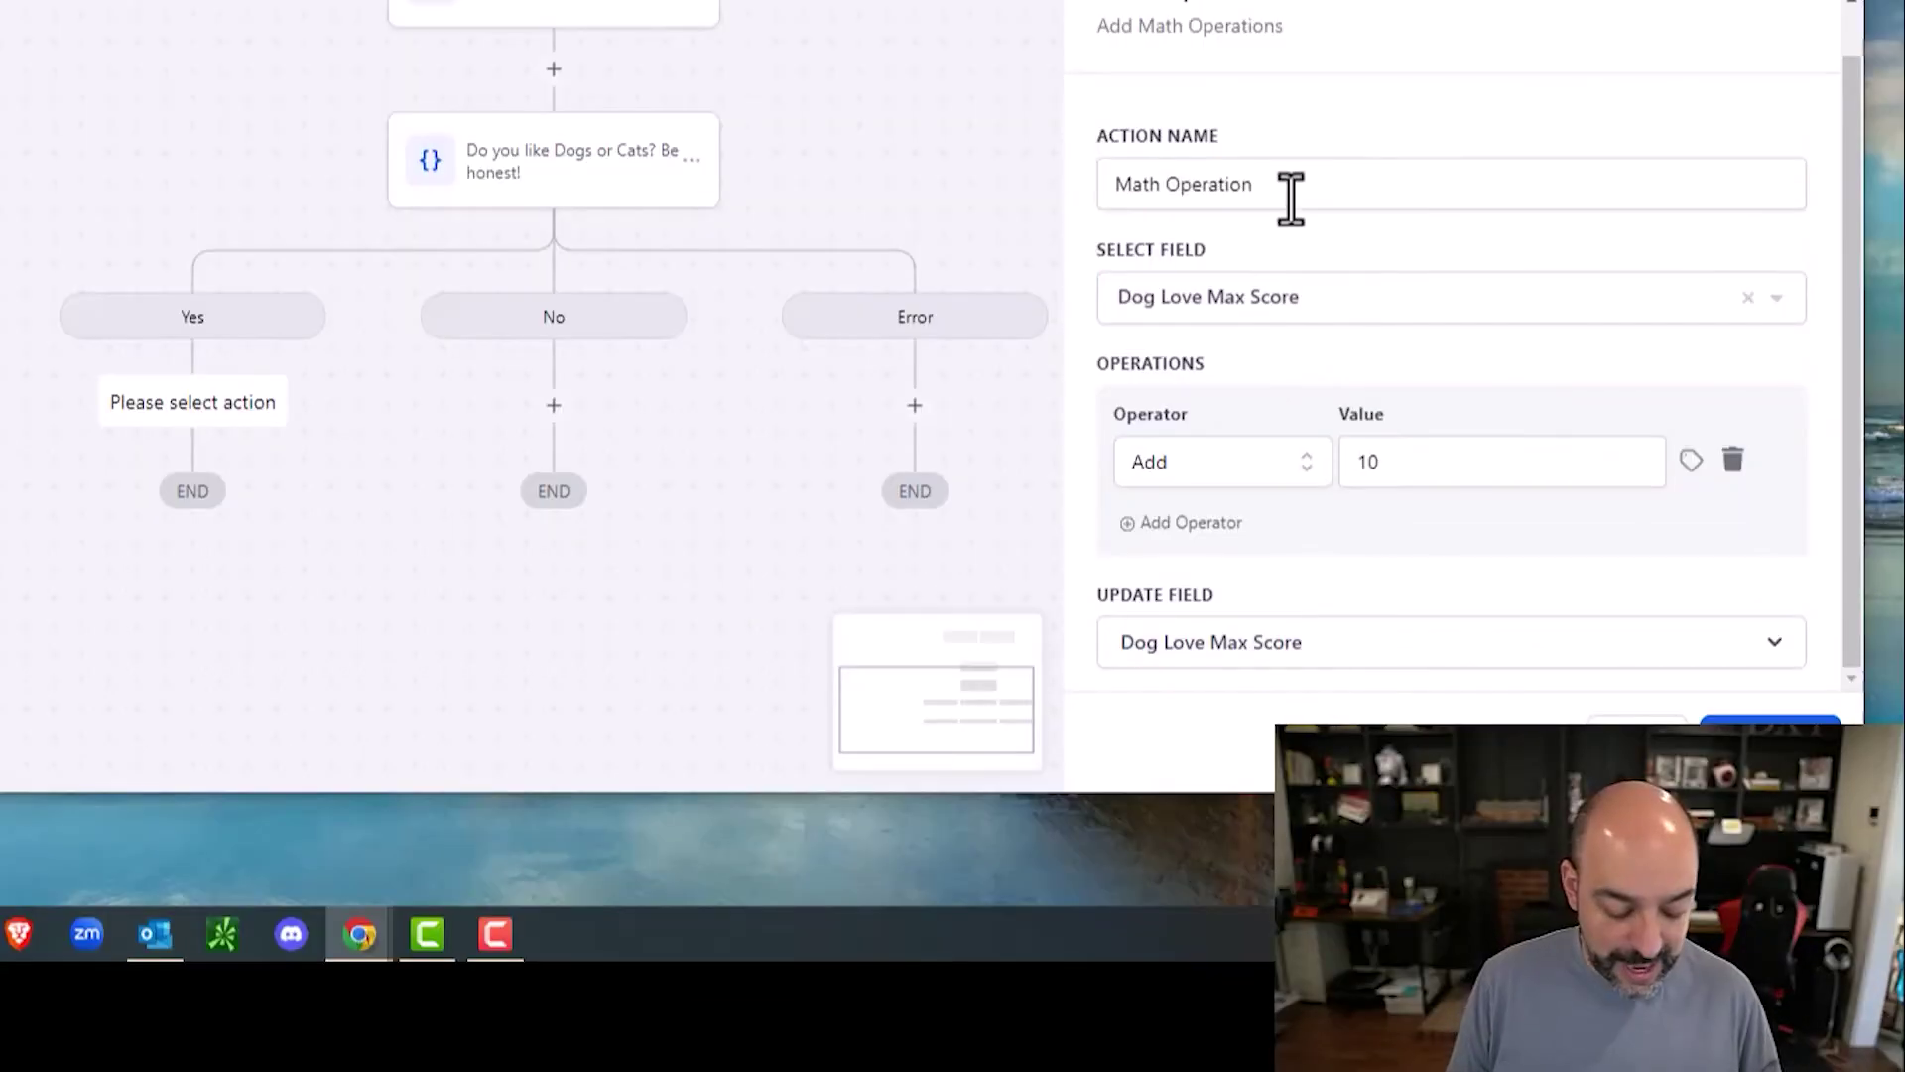
Name the math operation "Dog Lover Score" and save the action.
drag(1465, 441, 1289, 428)
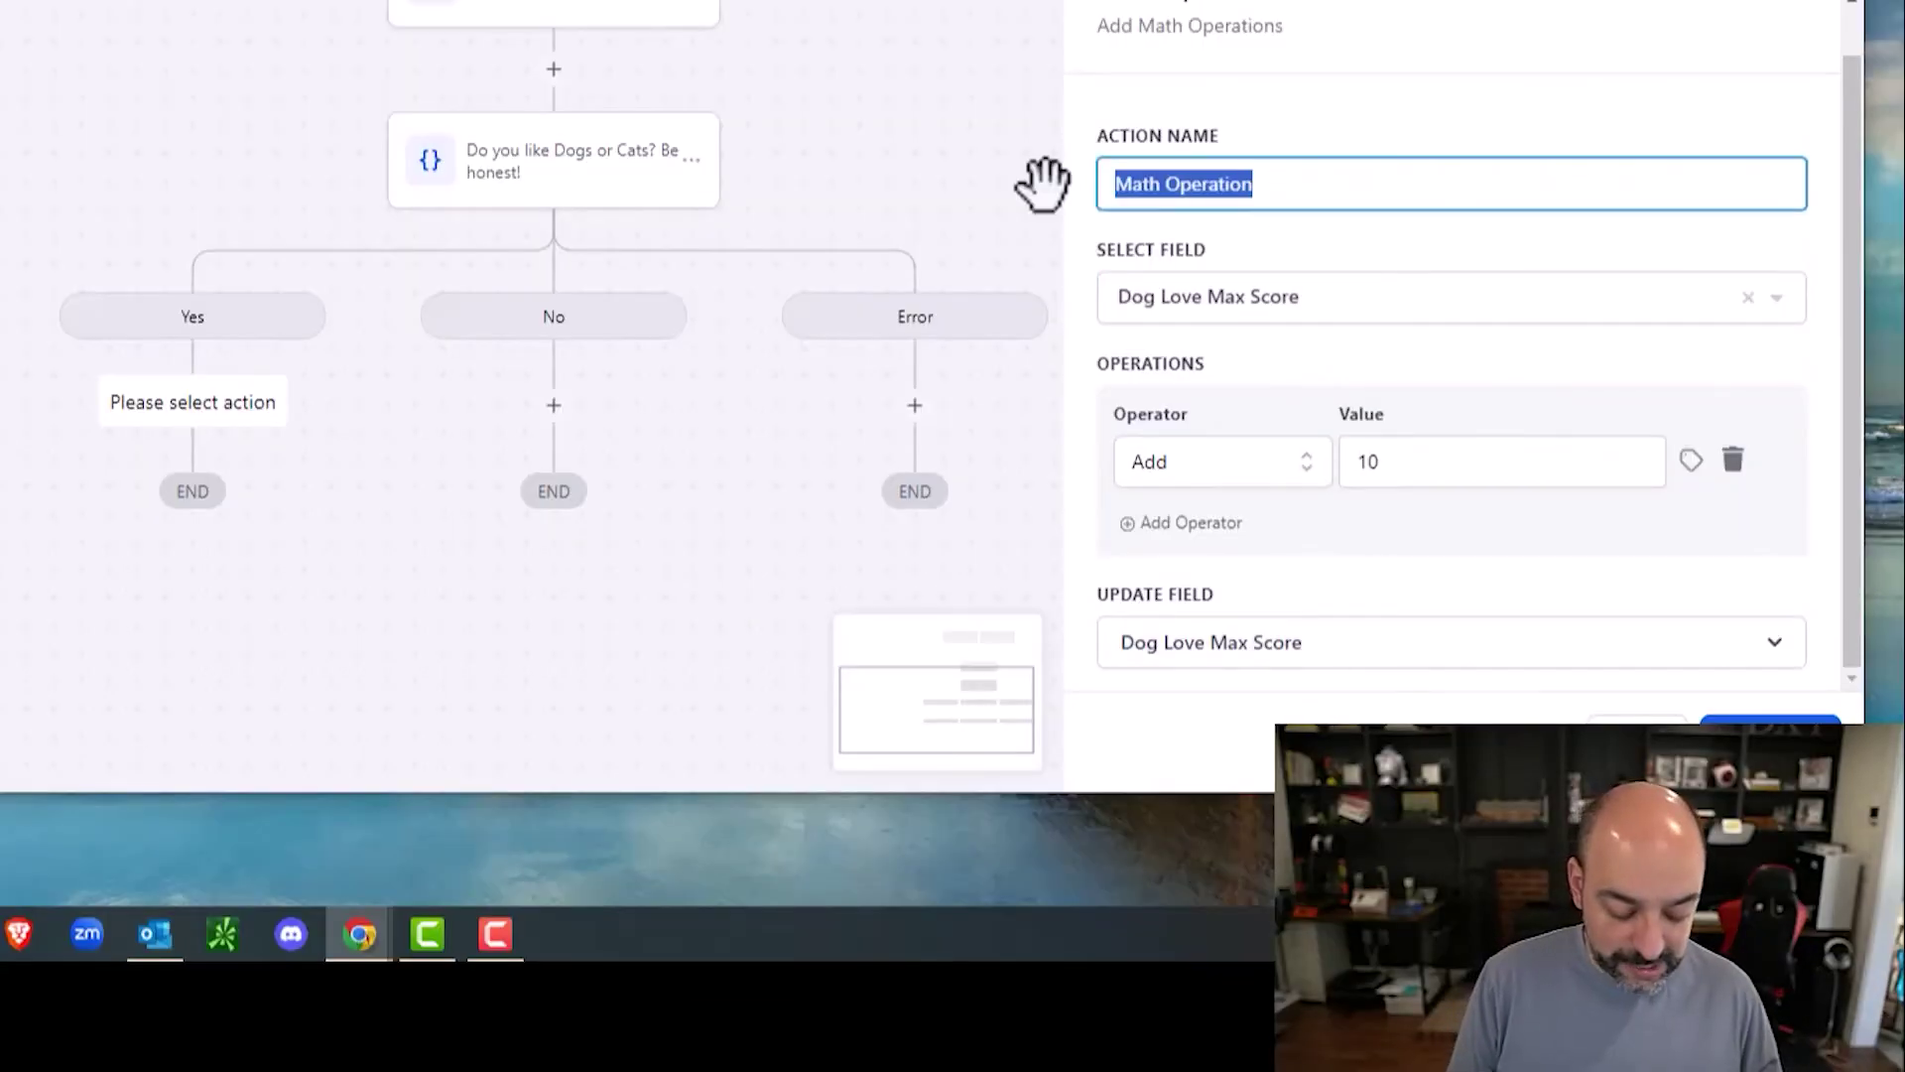
text(Dog Lover Score)
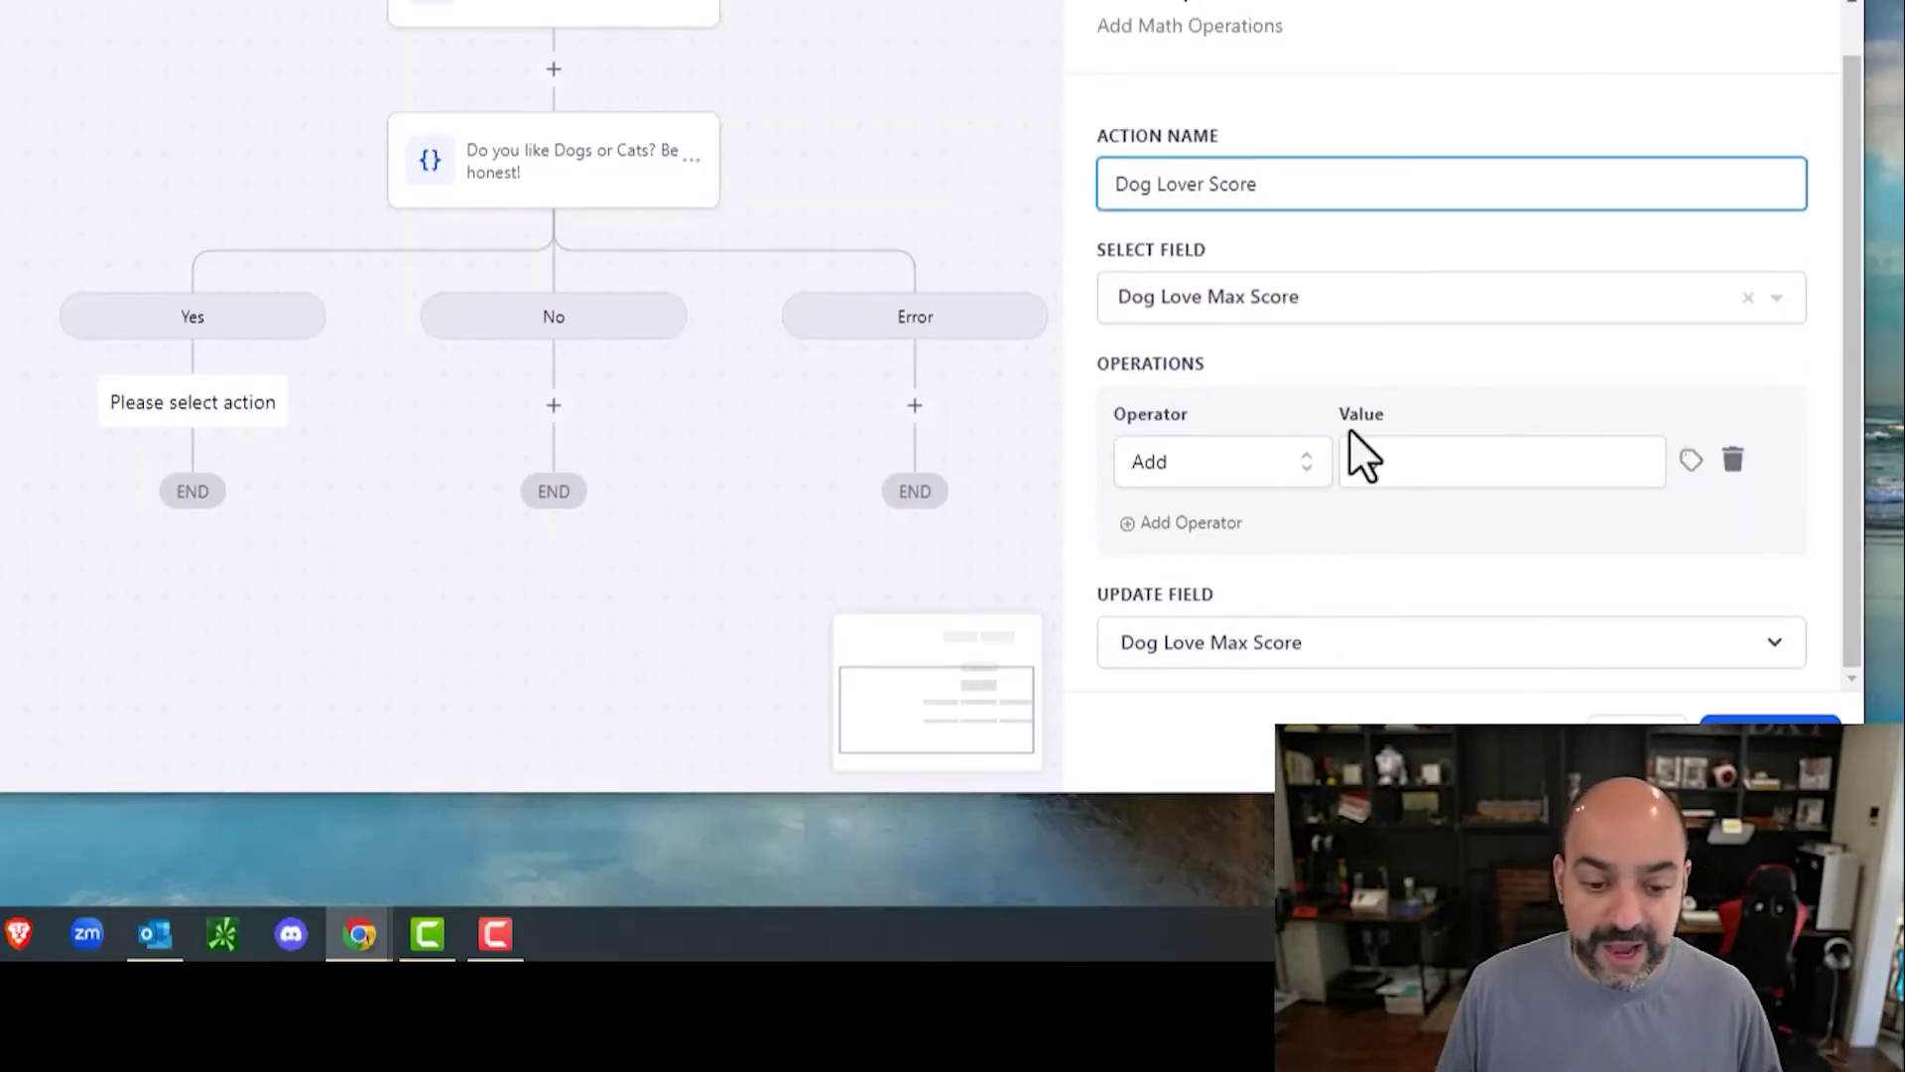
click(1770, 733)
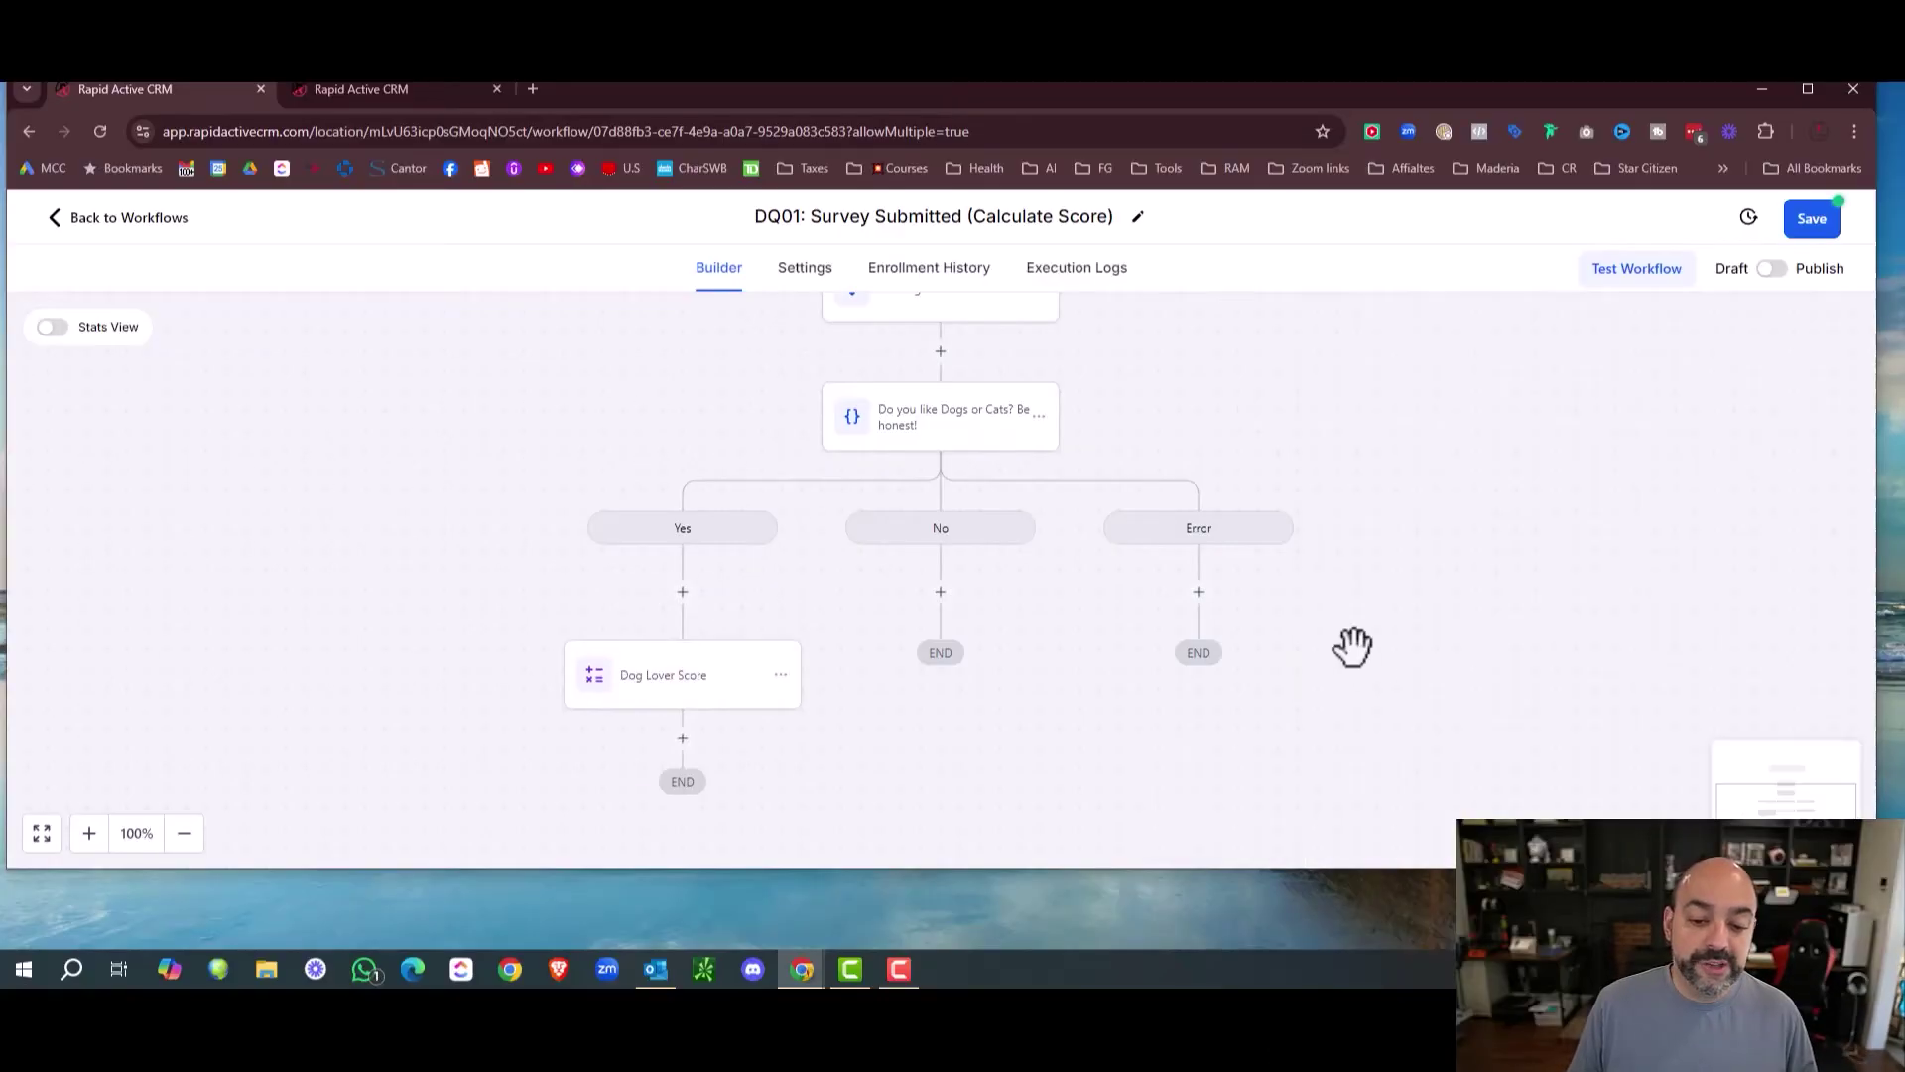
Copy the Dog Lover Score action from the Yes branch into the No branch and open the copy's settings.
scroll(722, 595, down, 3)
click(780, 528)
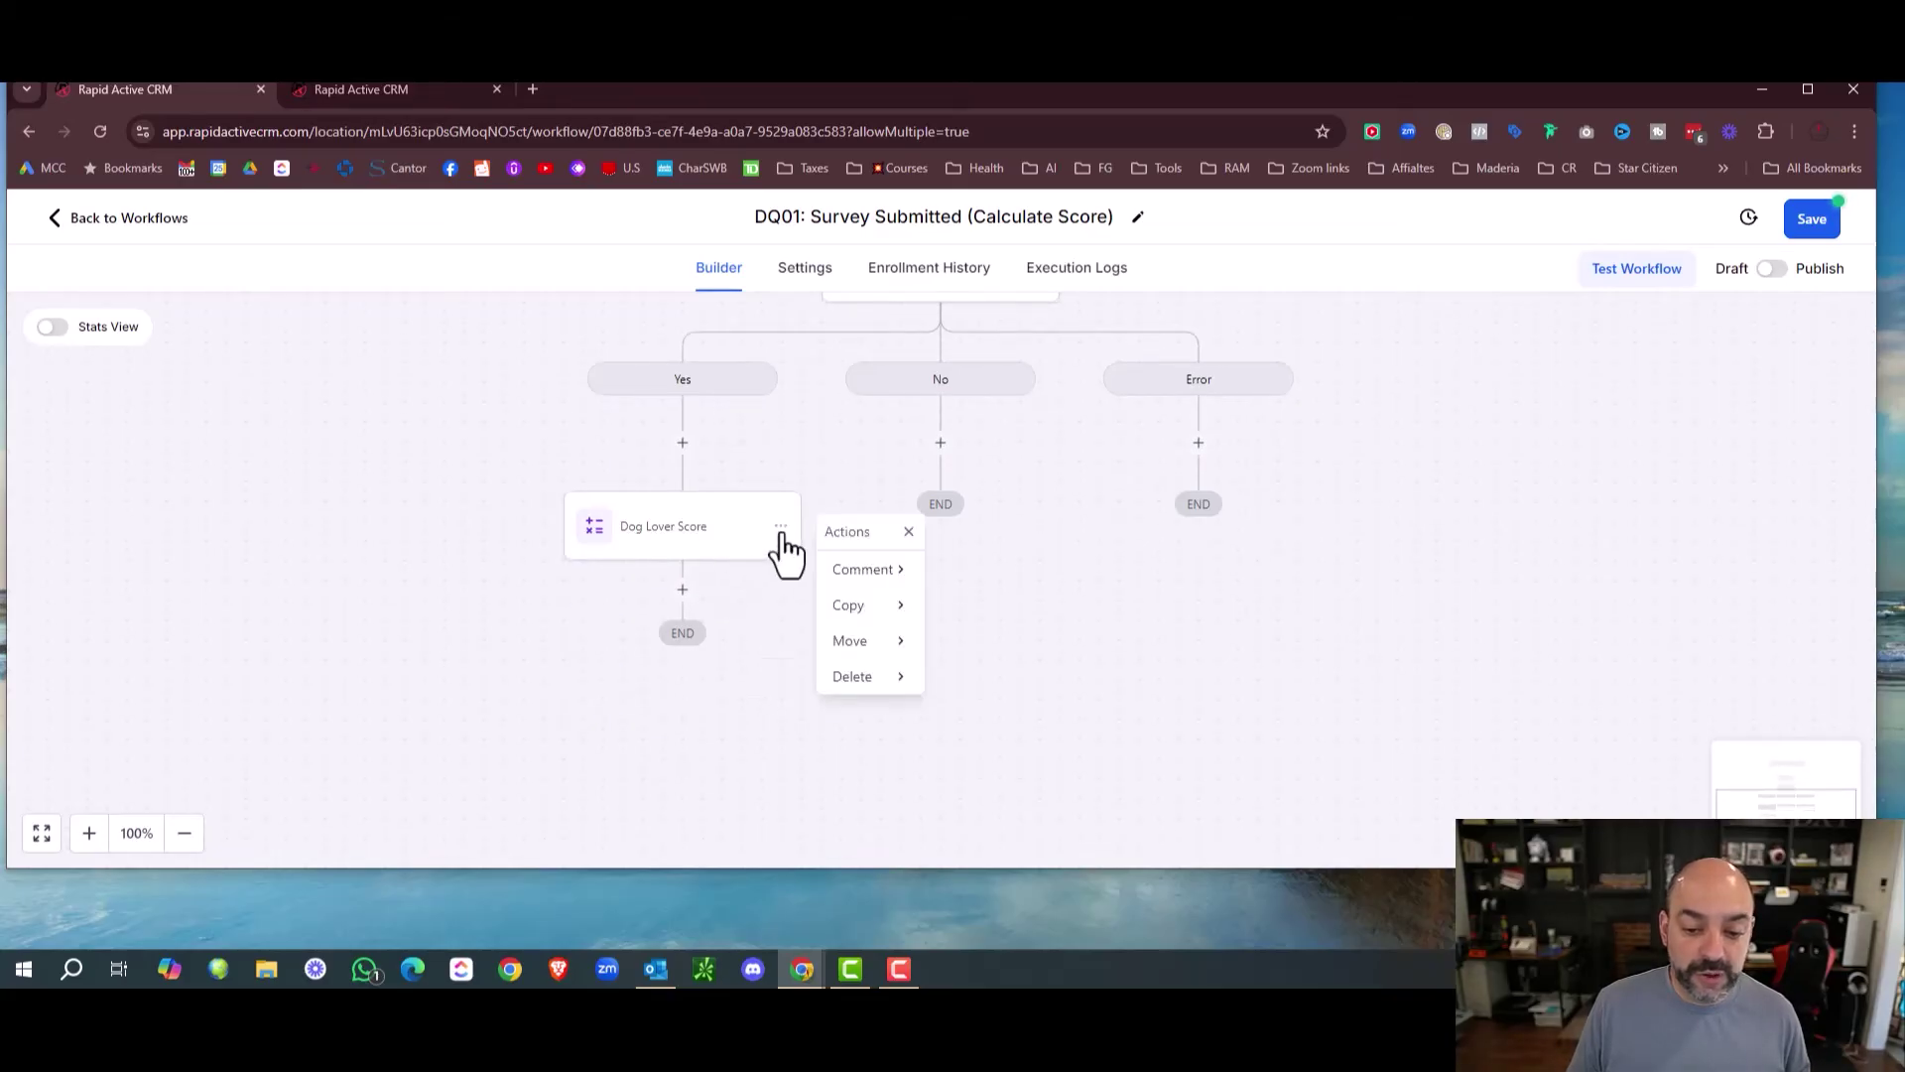
click(859, 605)
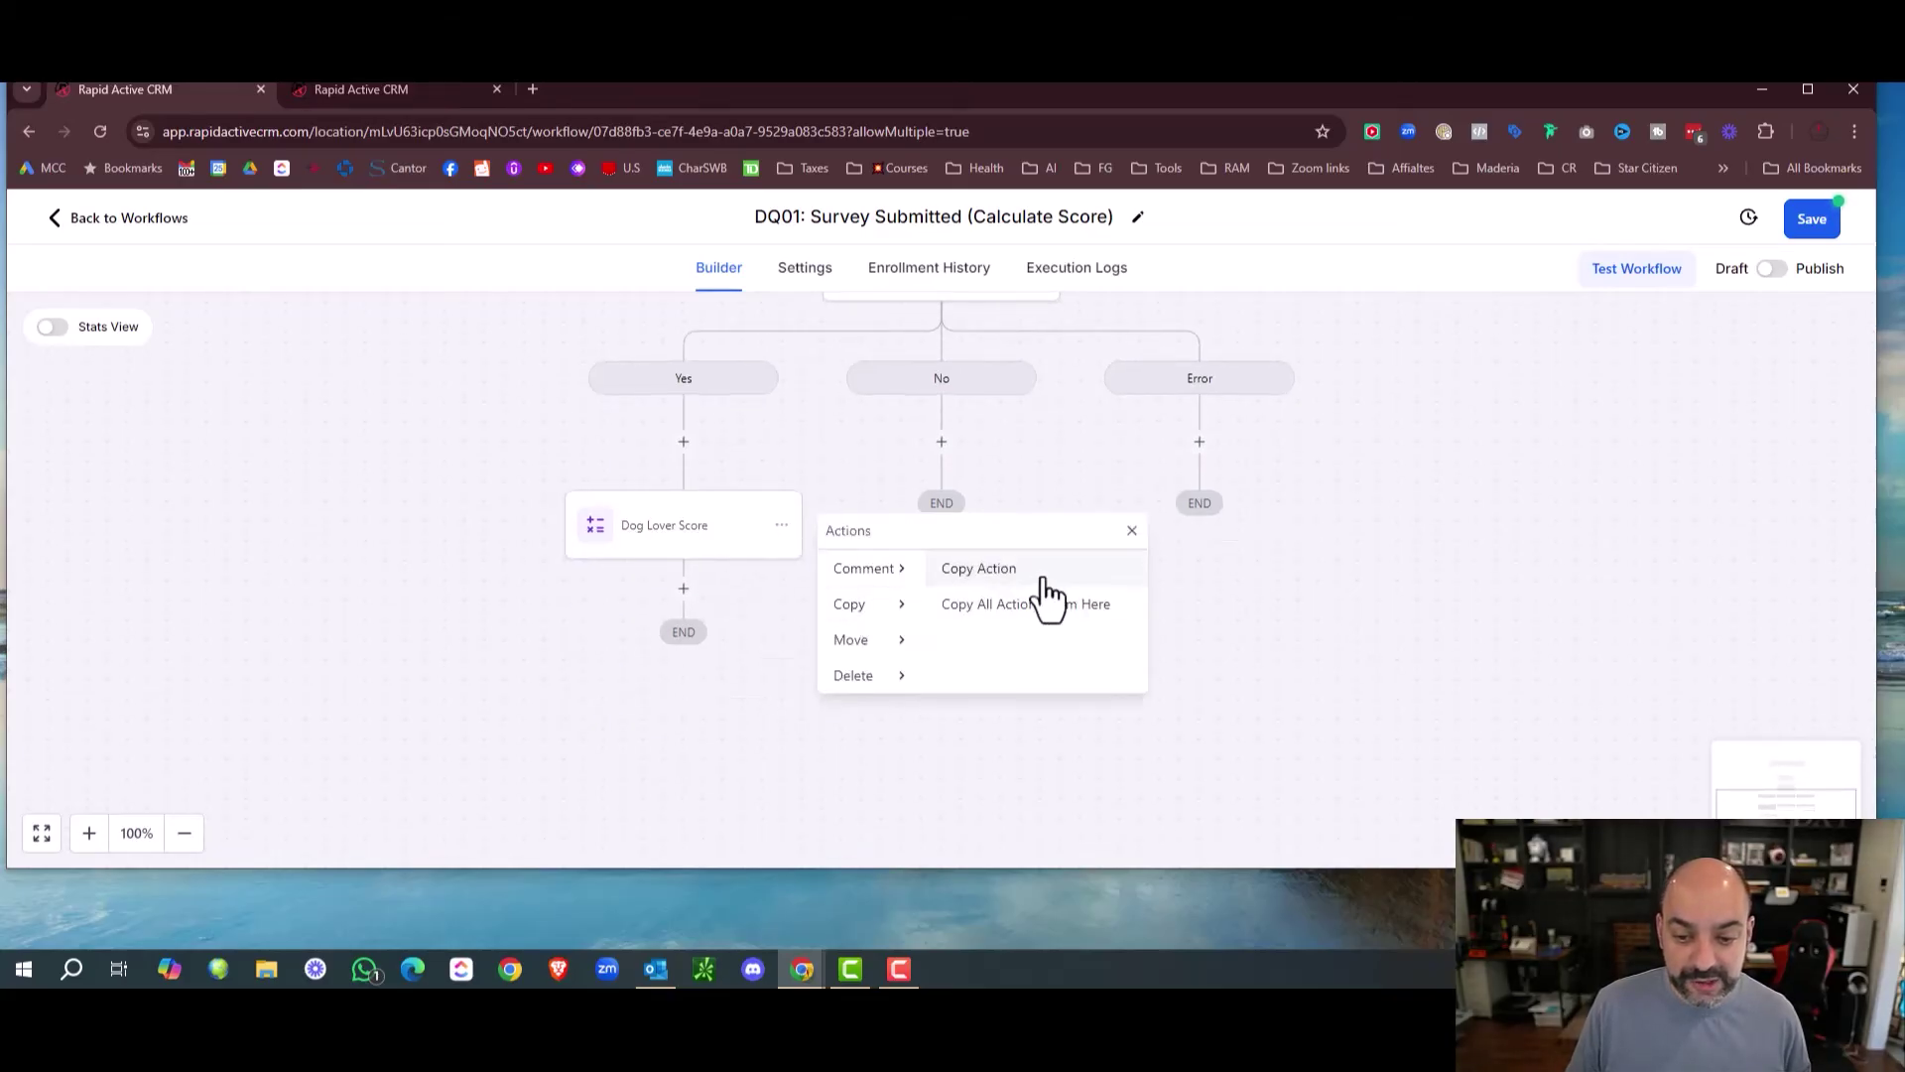
click(1037, 572)
click(962, 448)
click(963, 548)
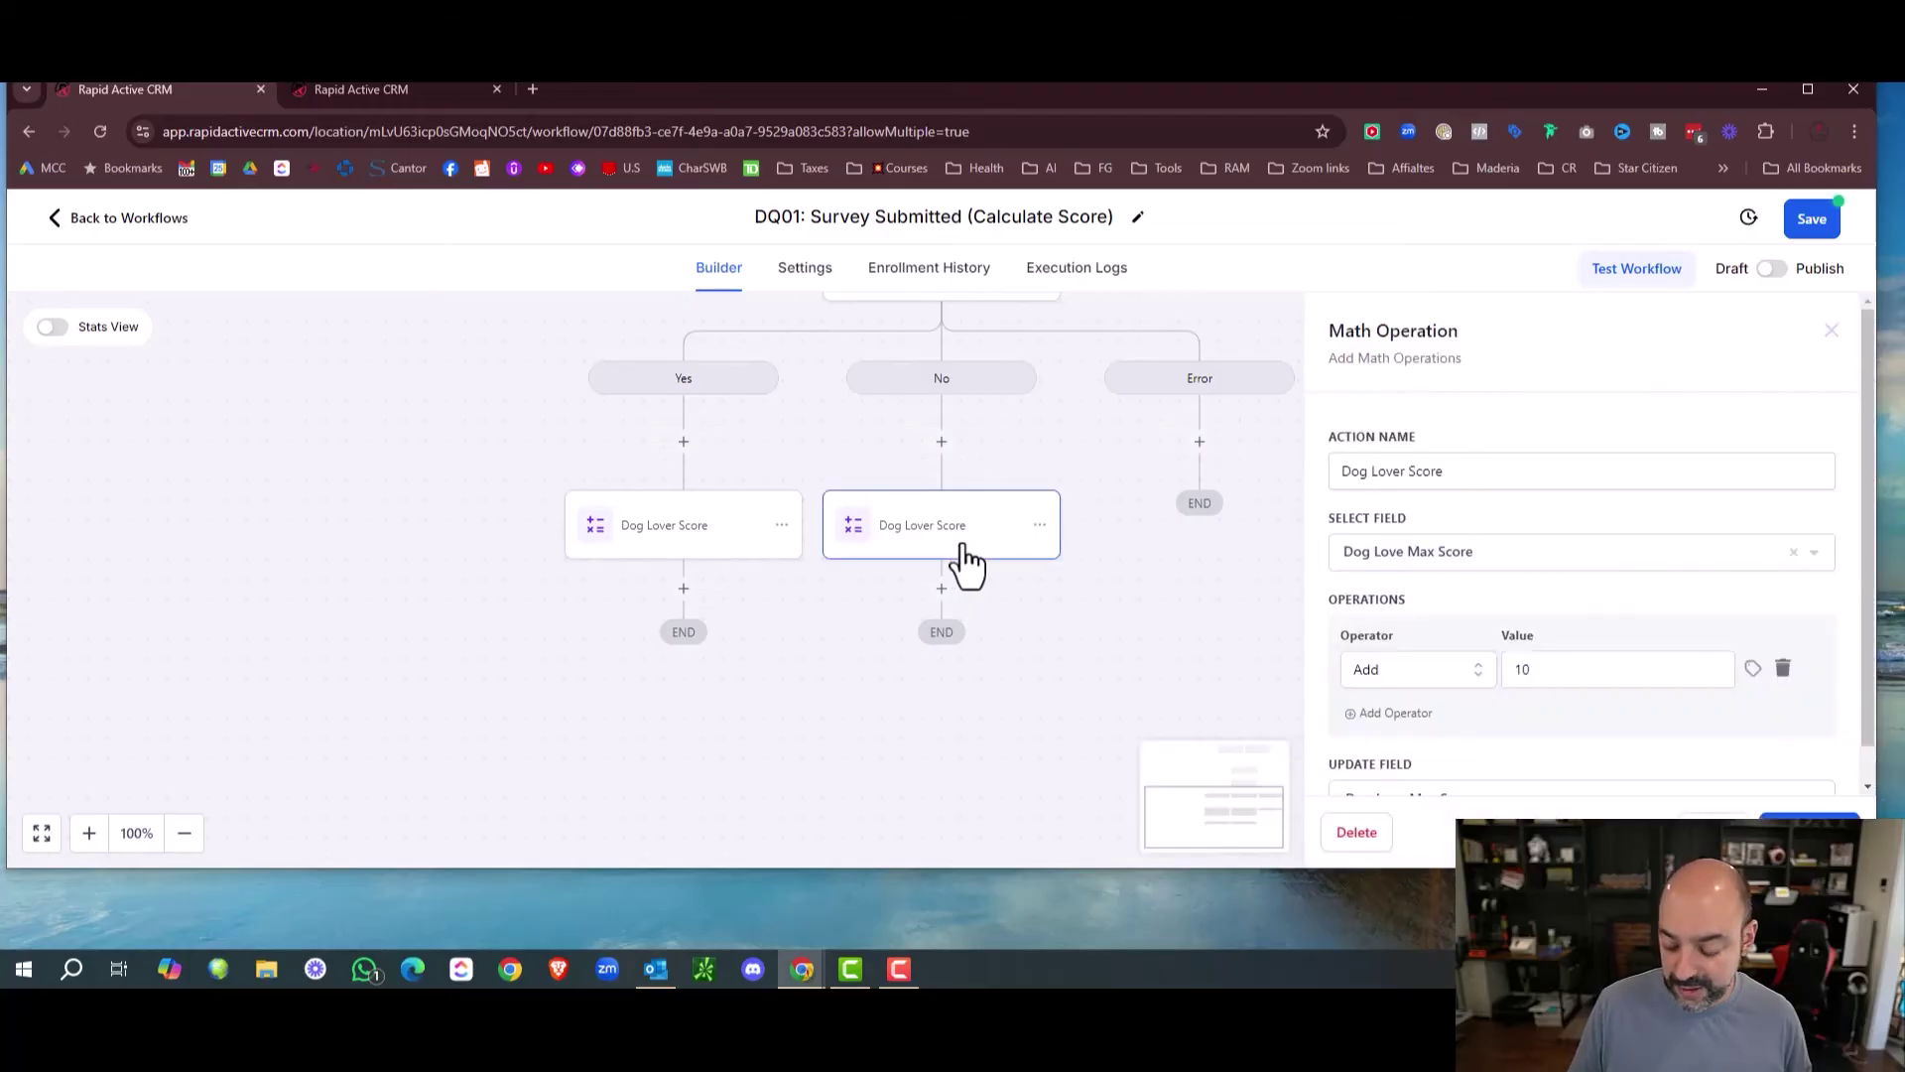
Set the Add operator's value to 0 in the No branch's Dog Lover Score action and save it.
text(0)
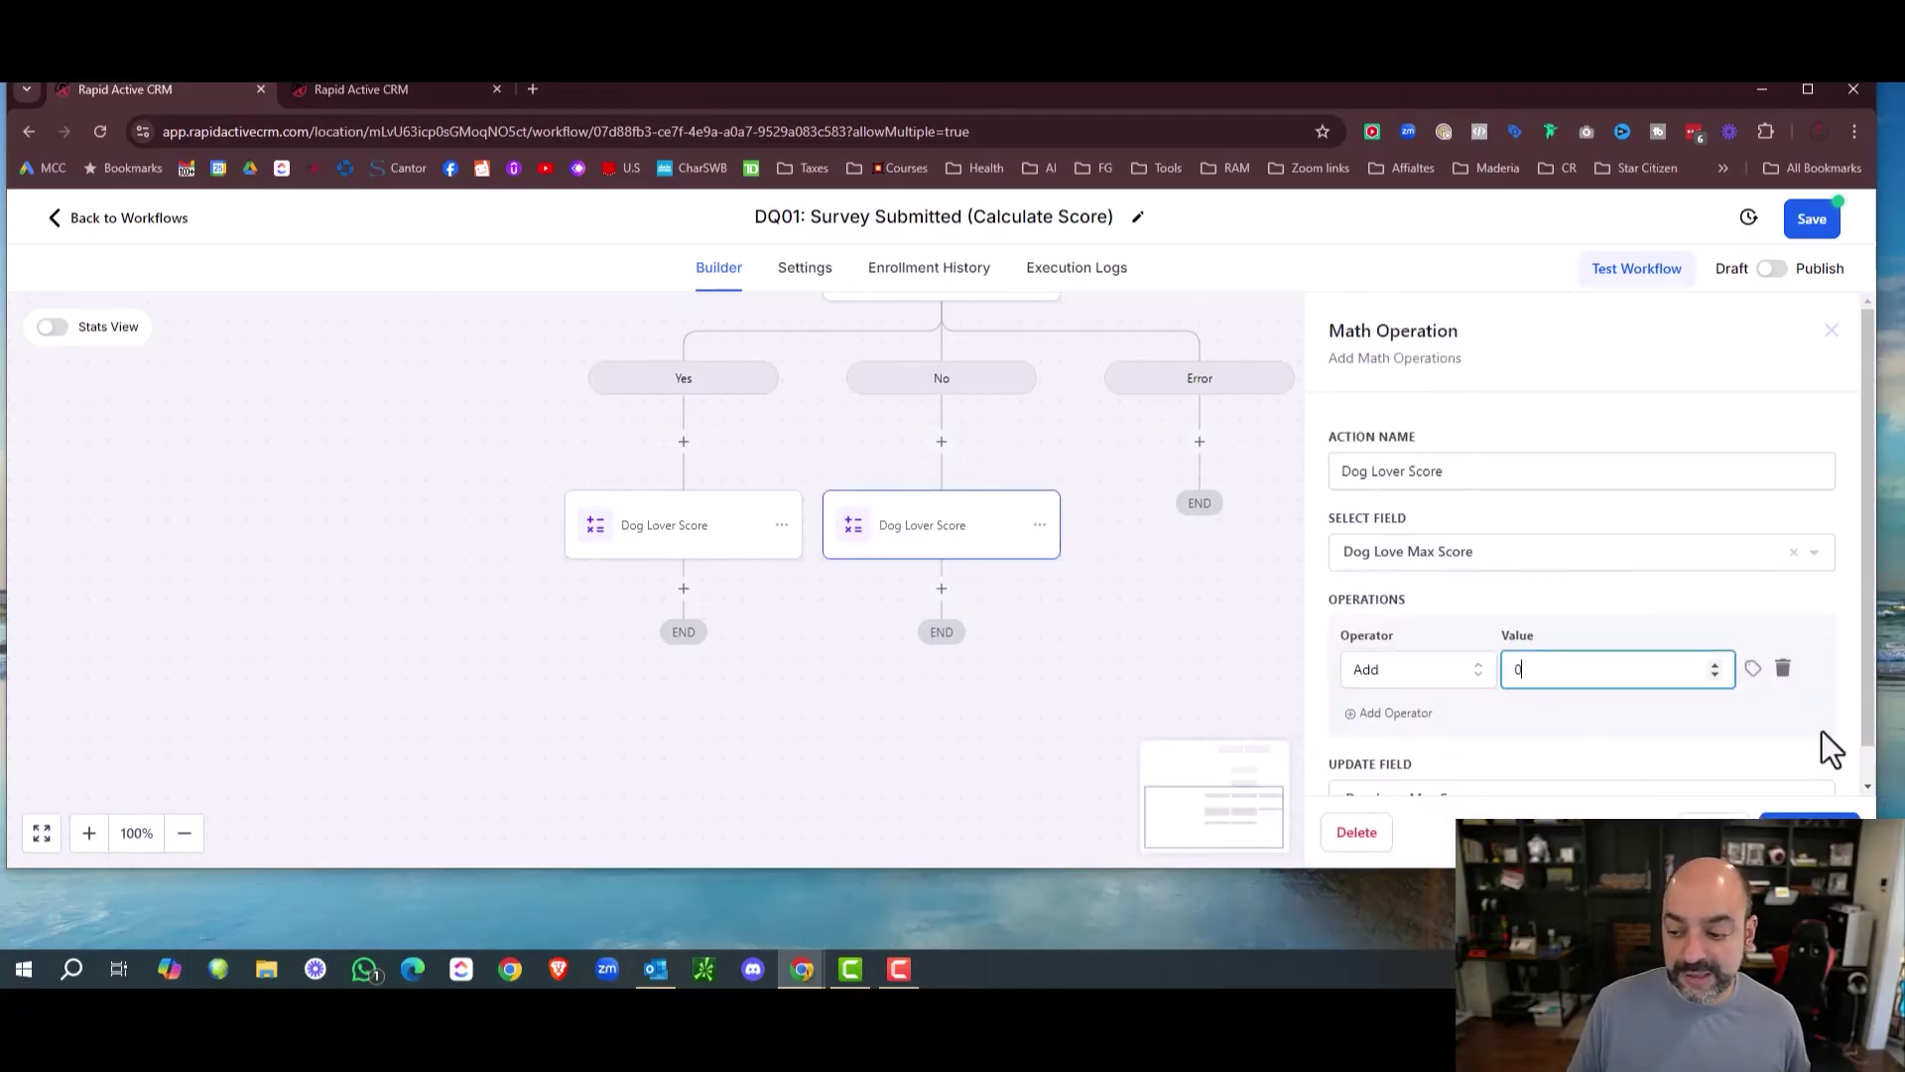
scroll(1822, 730, down, 1)
click(1807, 829)
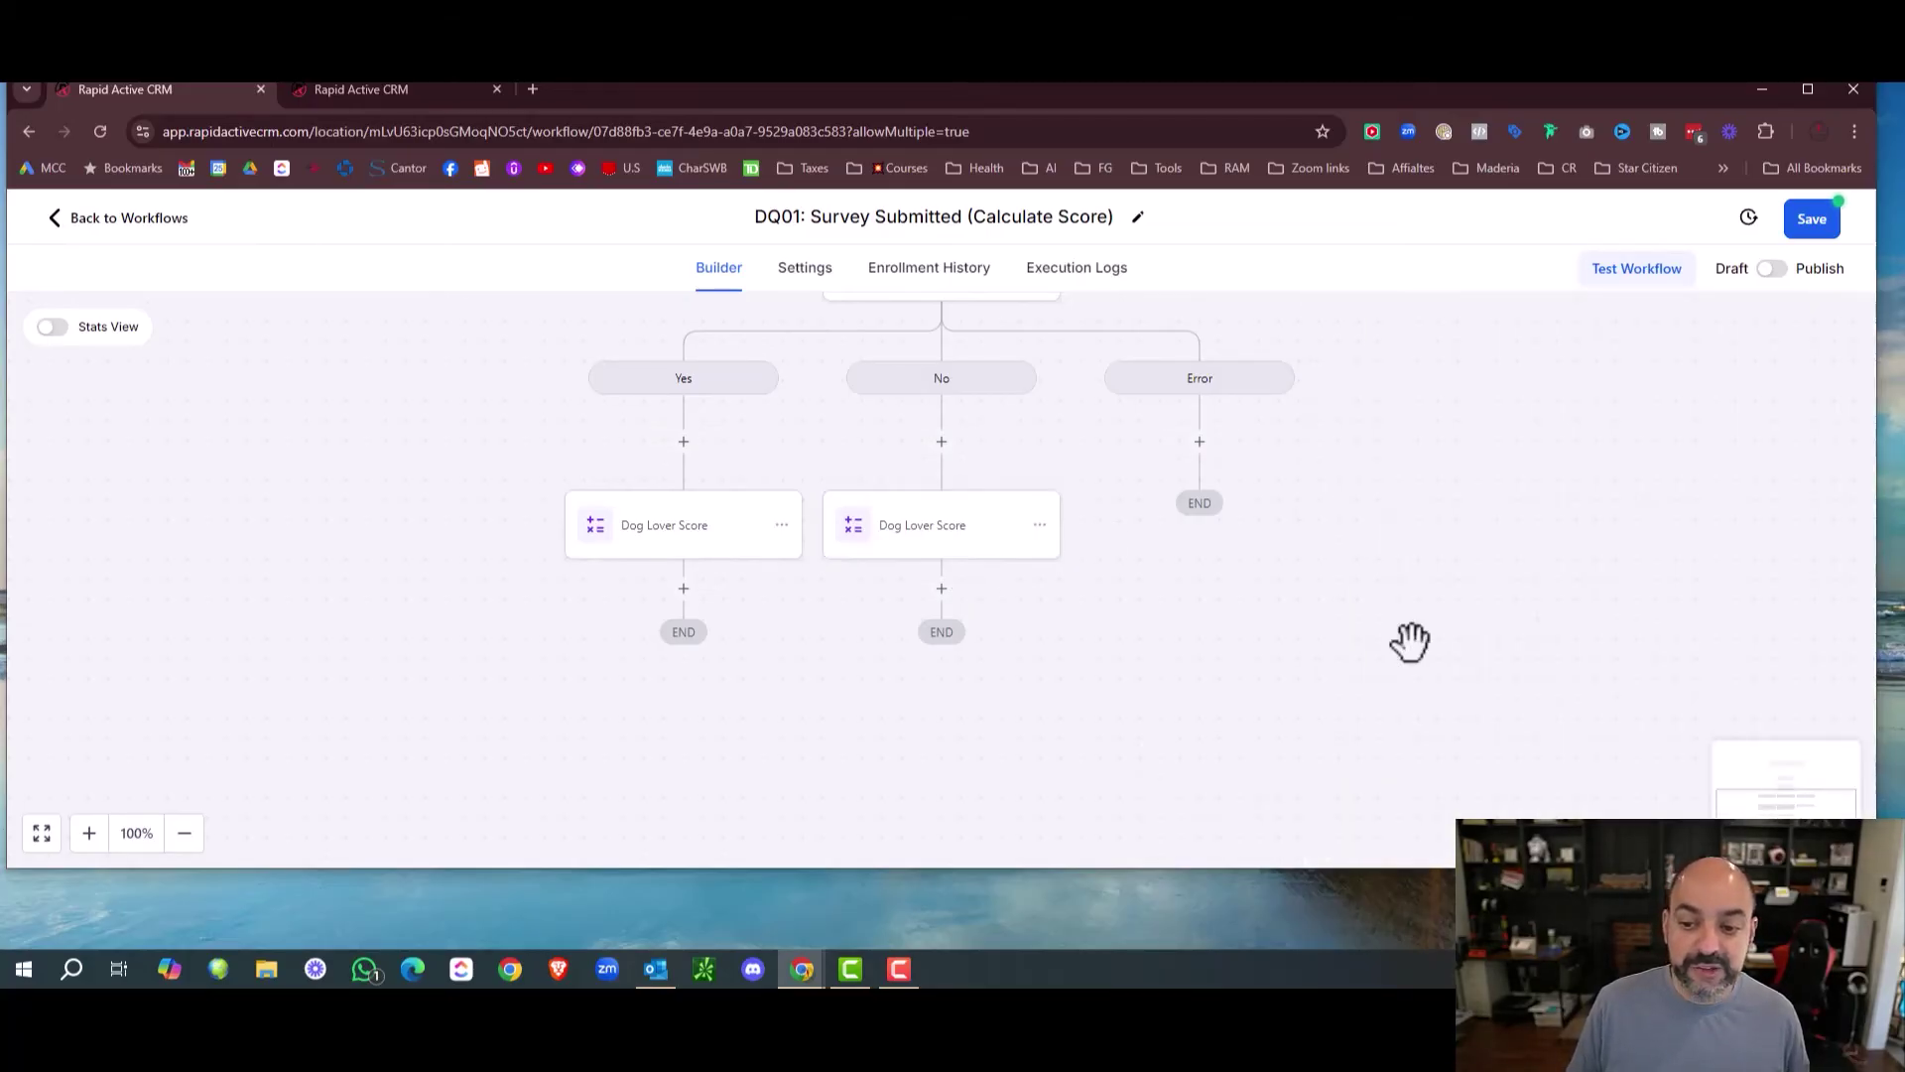
Add an internal notification action to the Error branch and set its notification type to Email.
click(1199, 442)
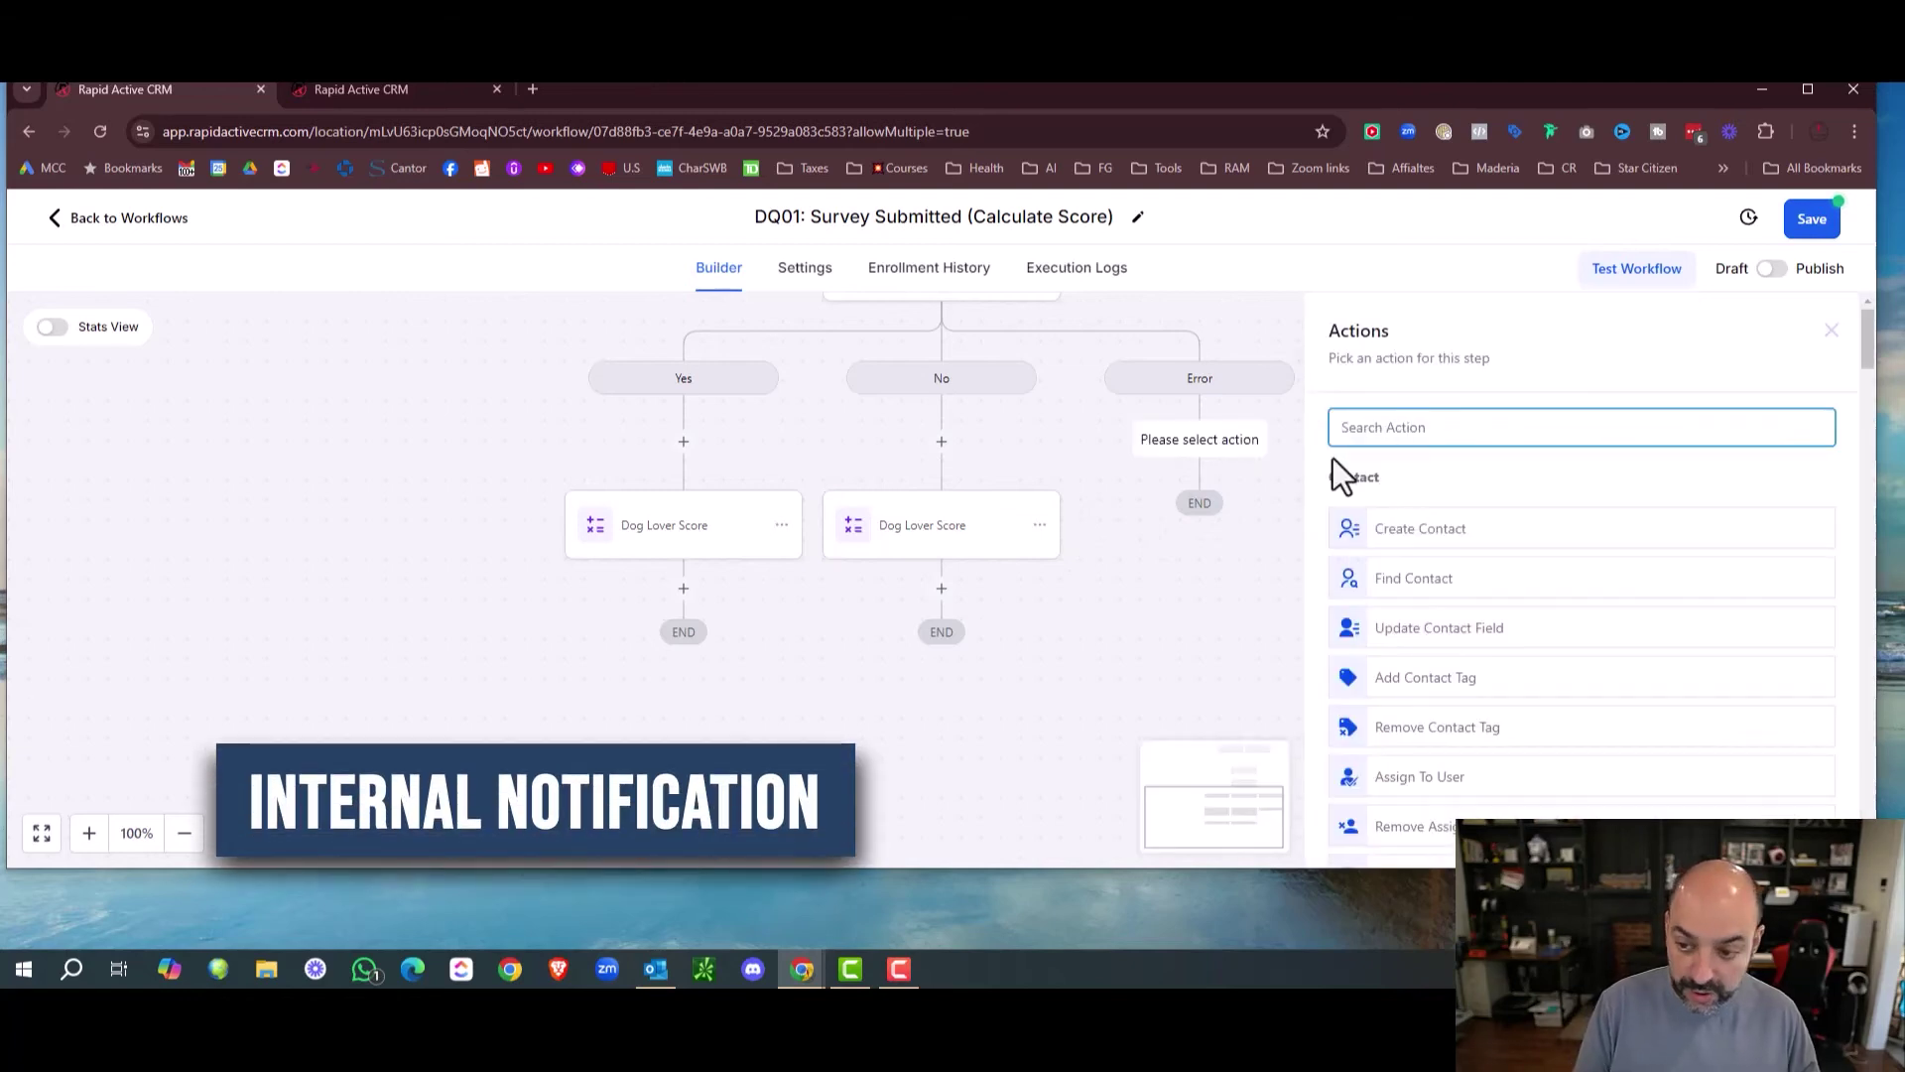
text(internal)
click(1362, 513)
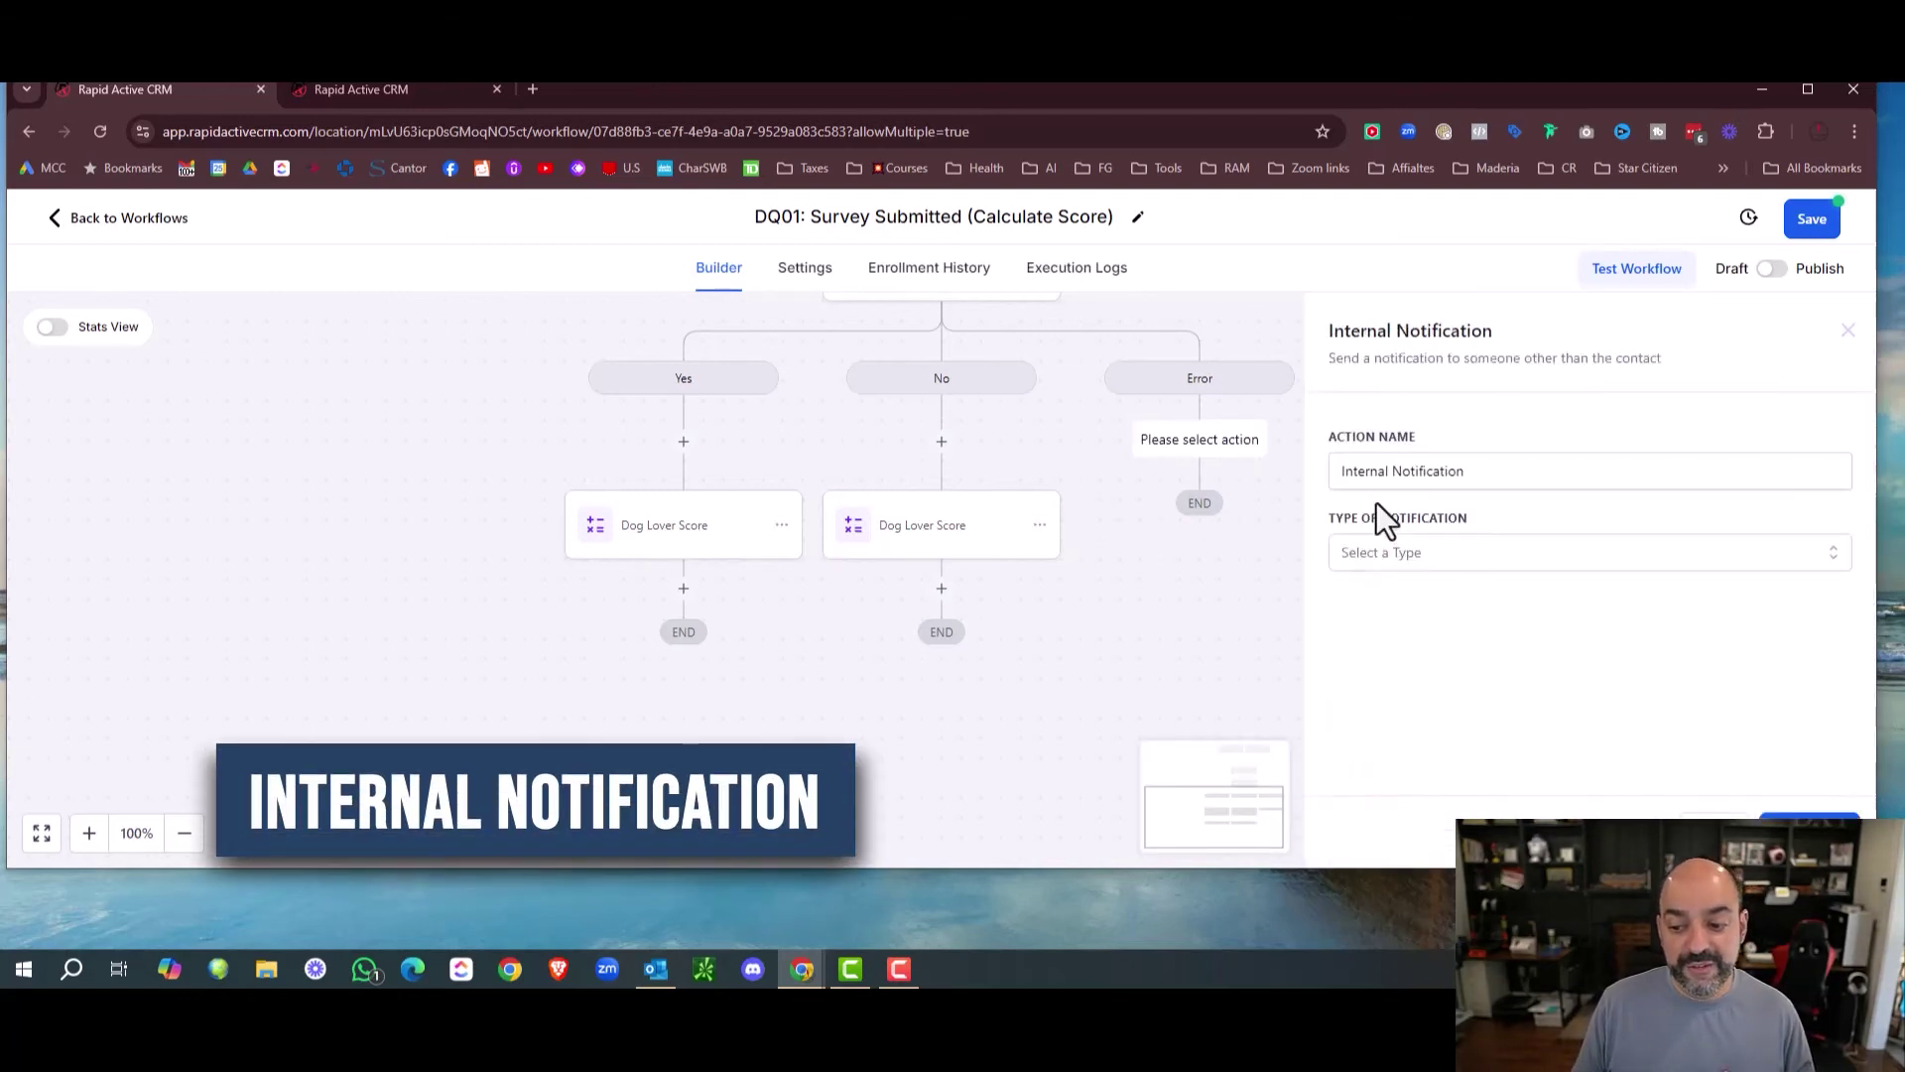
click(1389, 558)
click(1399, 596)
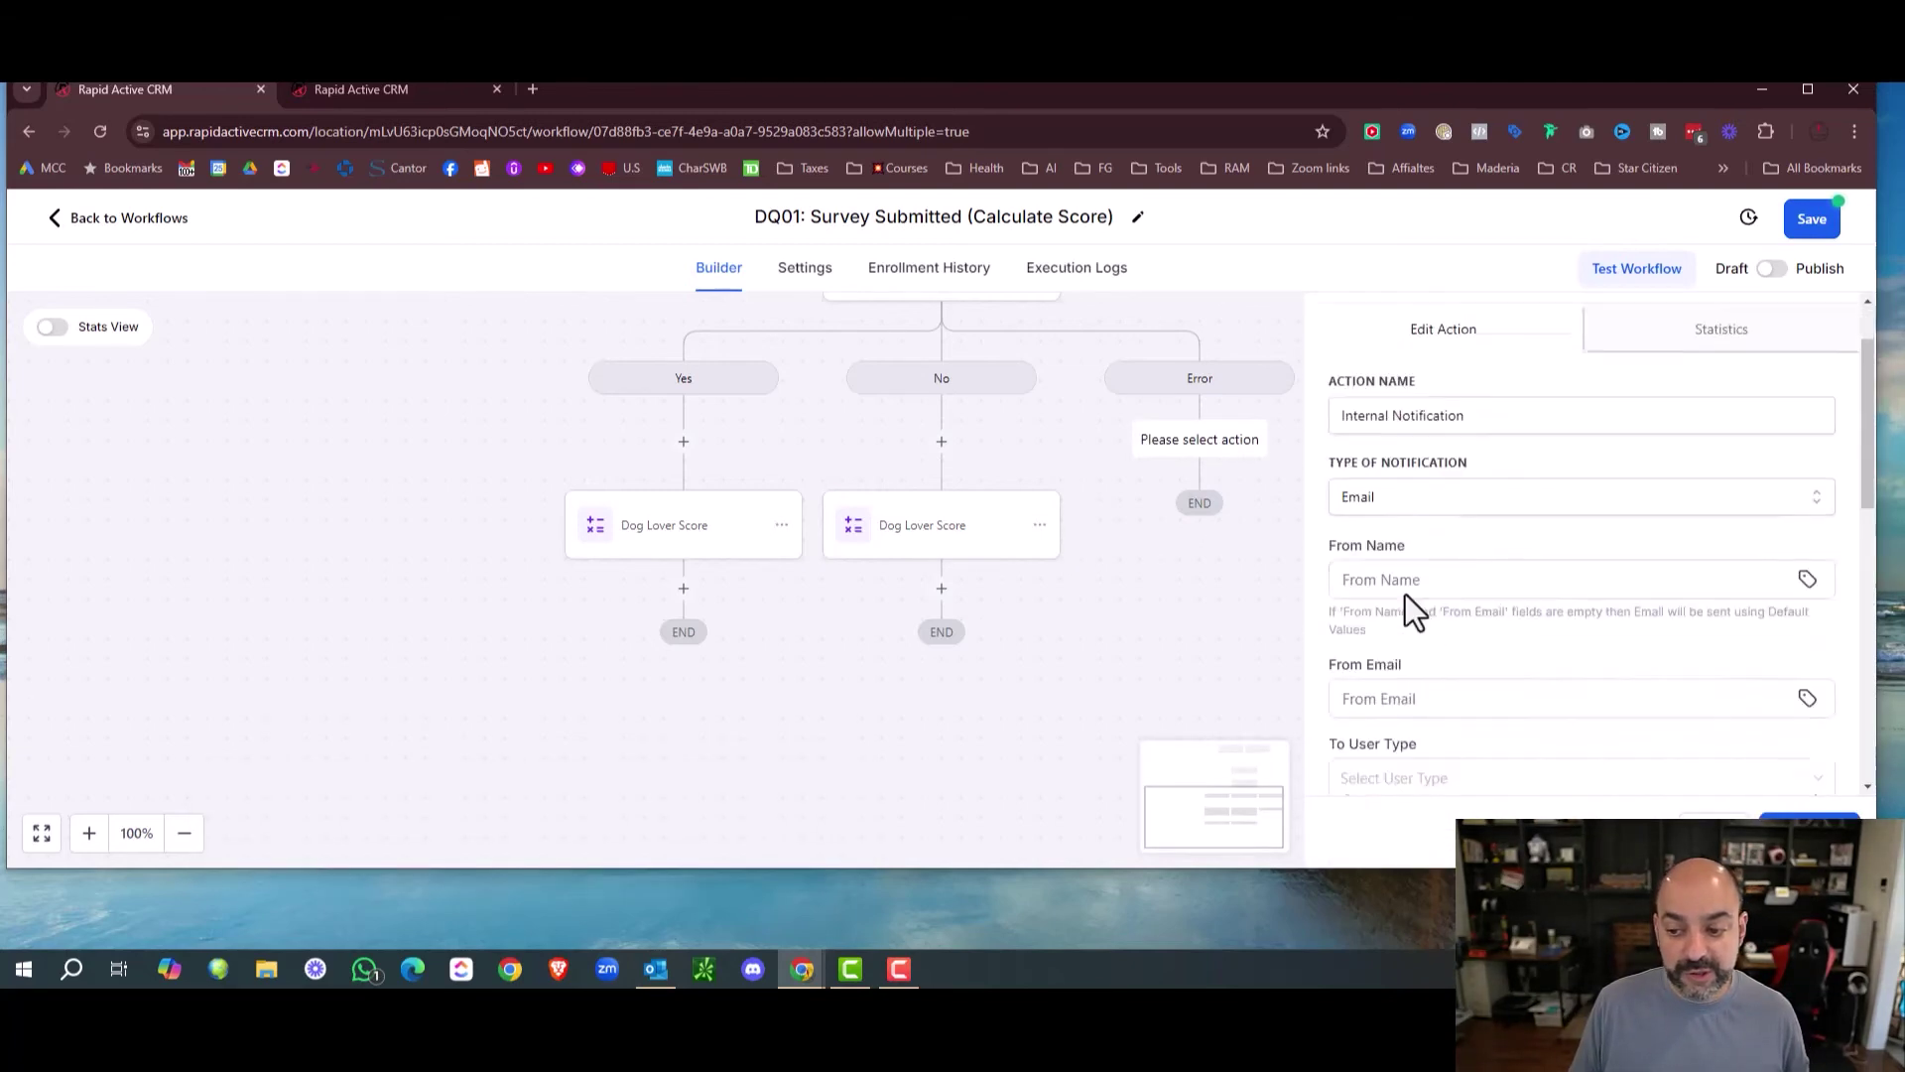
Address the notification email to a Particular User and select the account owner as the recipient.
scroll(1407, 601, down, 3)
click(1414, 587)
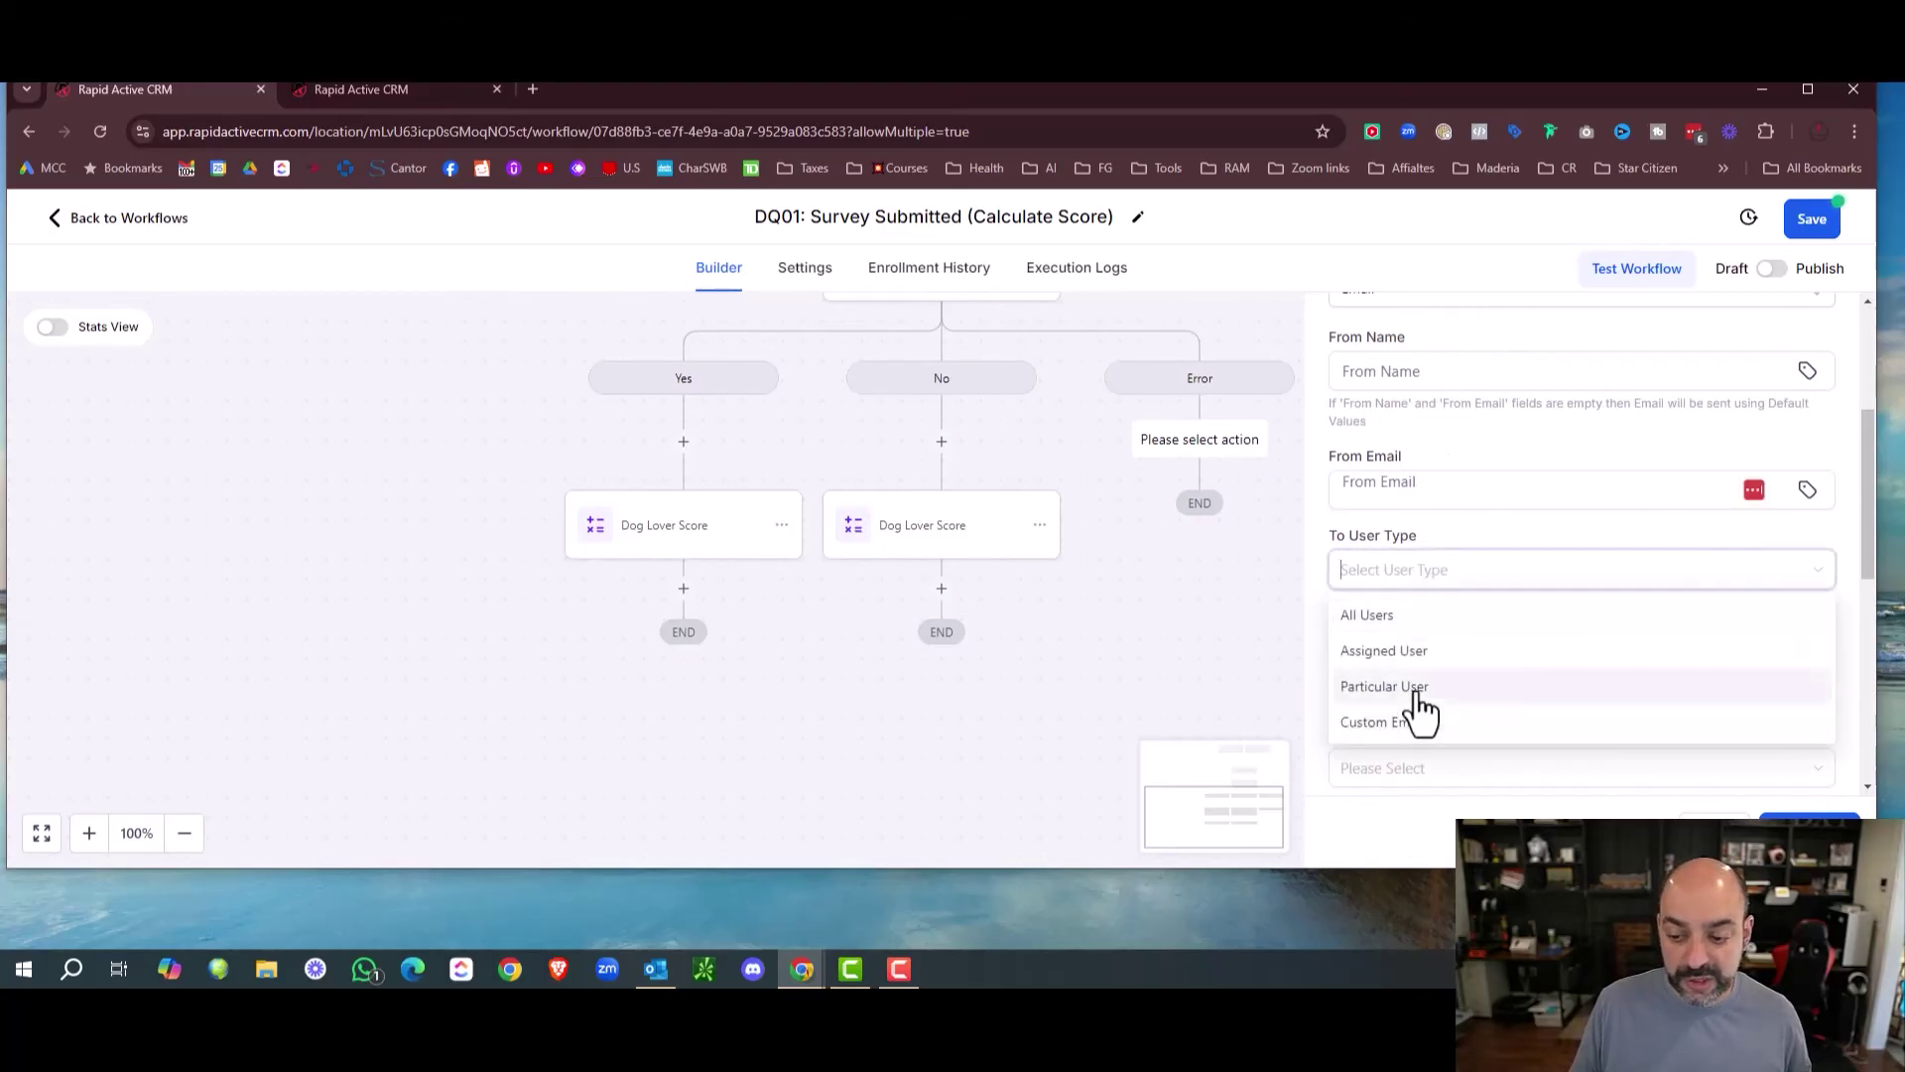
click(1415, 711)
click(1425, 660)
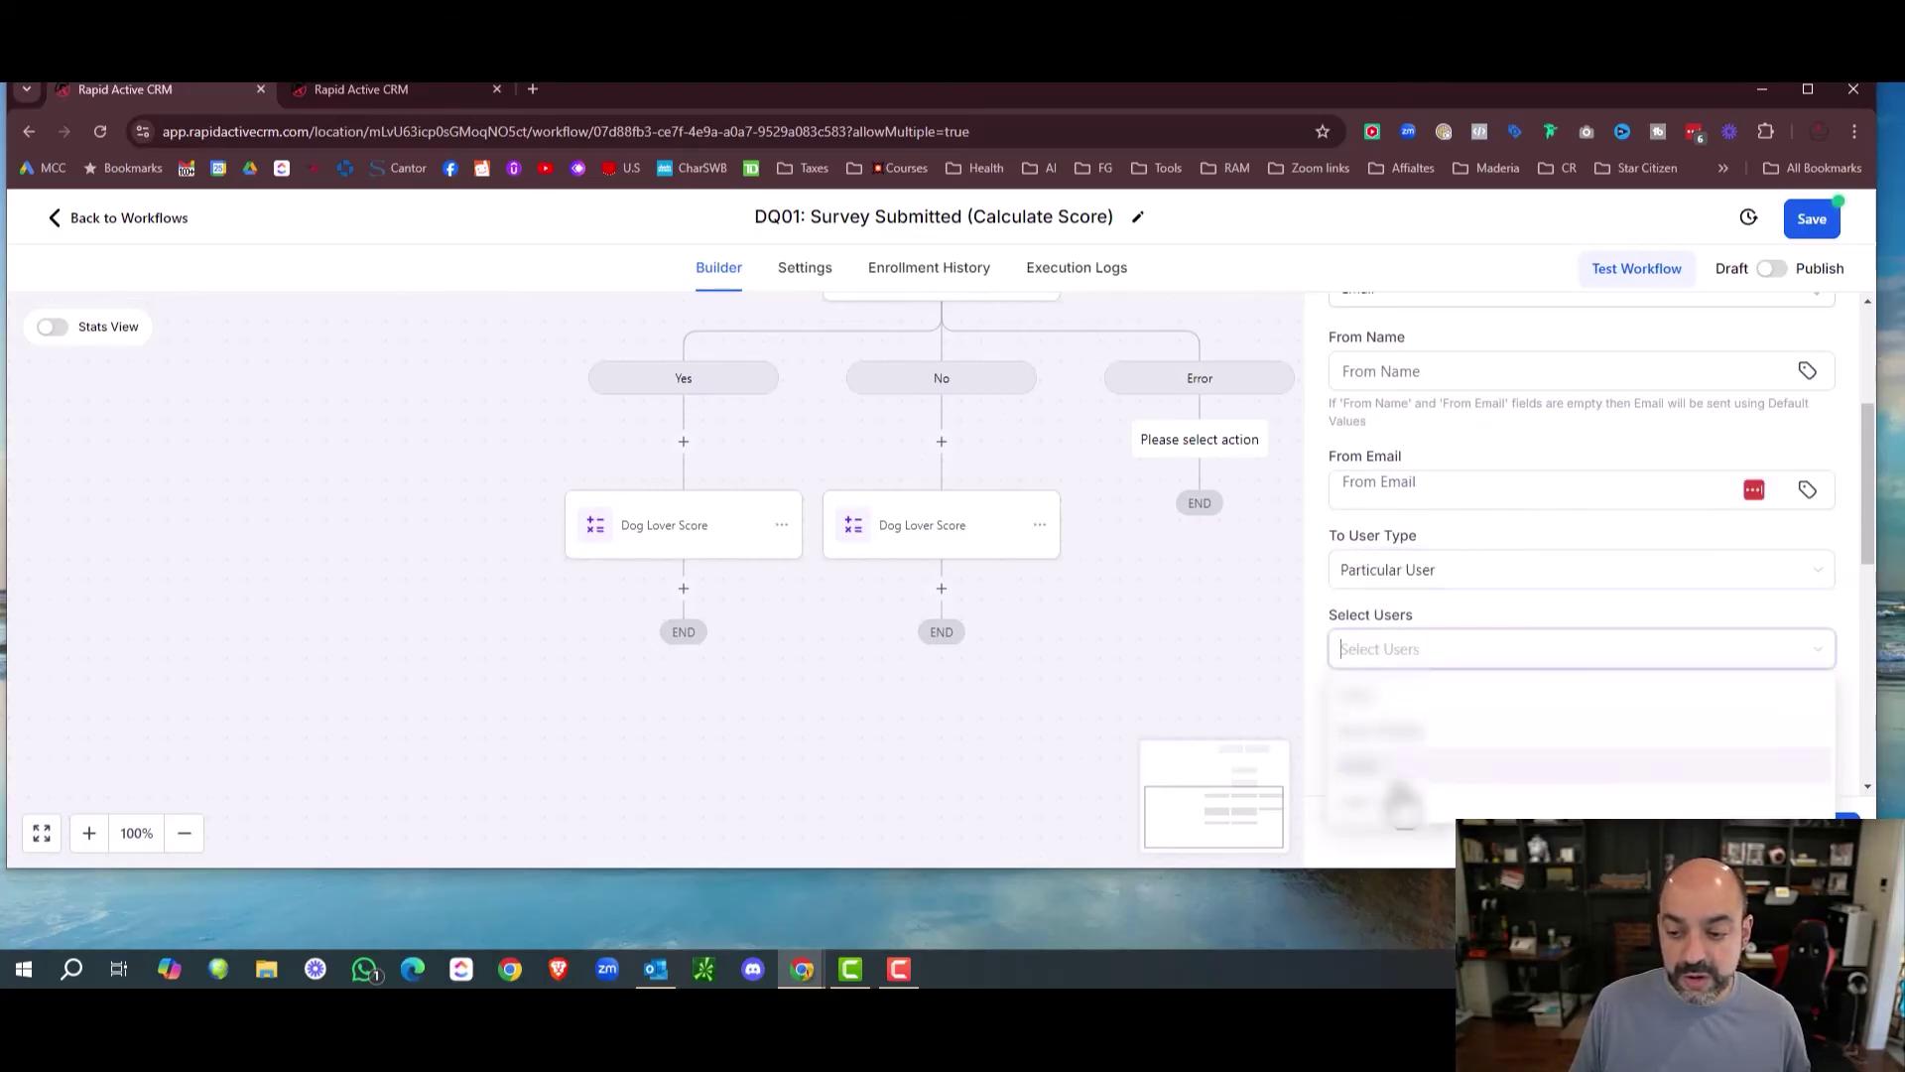
click(1394, 732)
click(1505, 602)
Enter "There is a problem with your dog survey" as the notification email's subject.
scroll(1494, 635, down, 2)
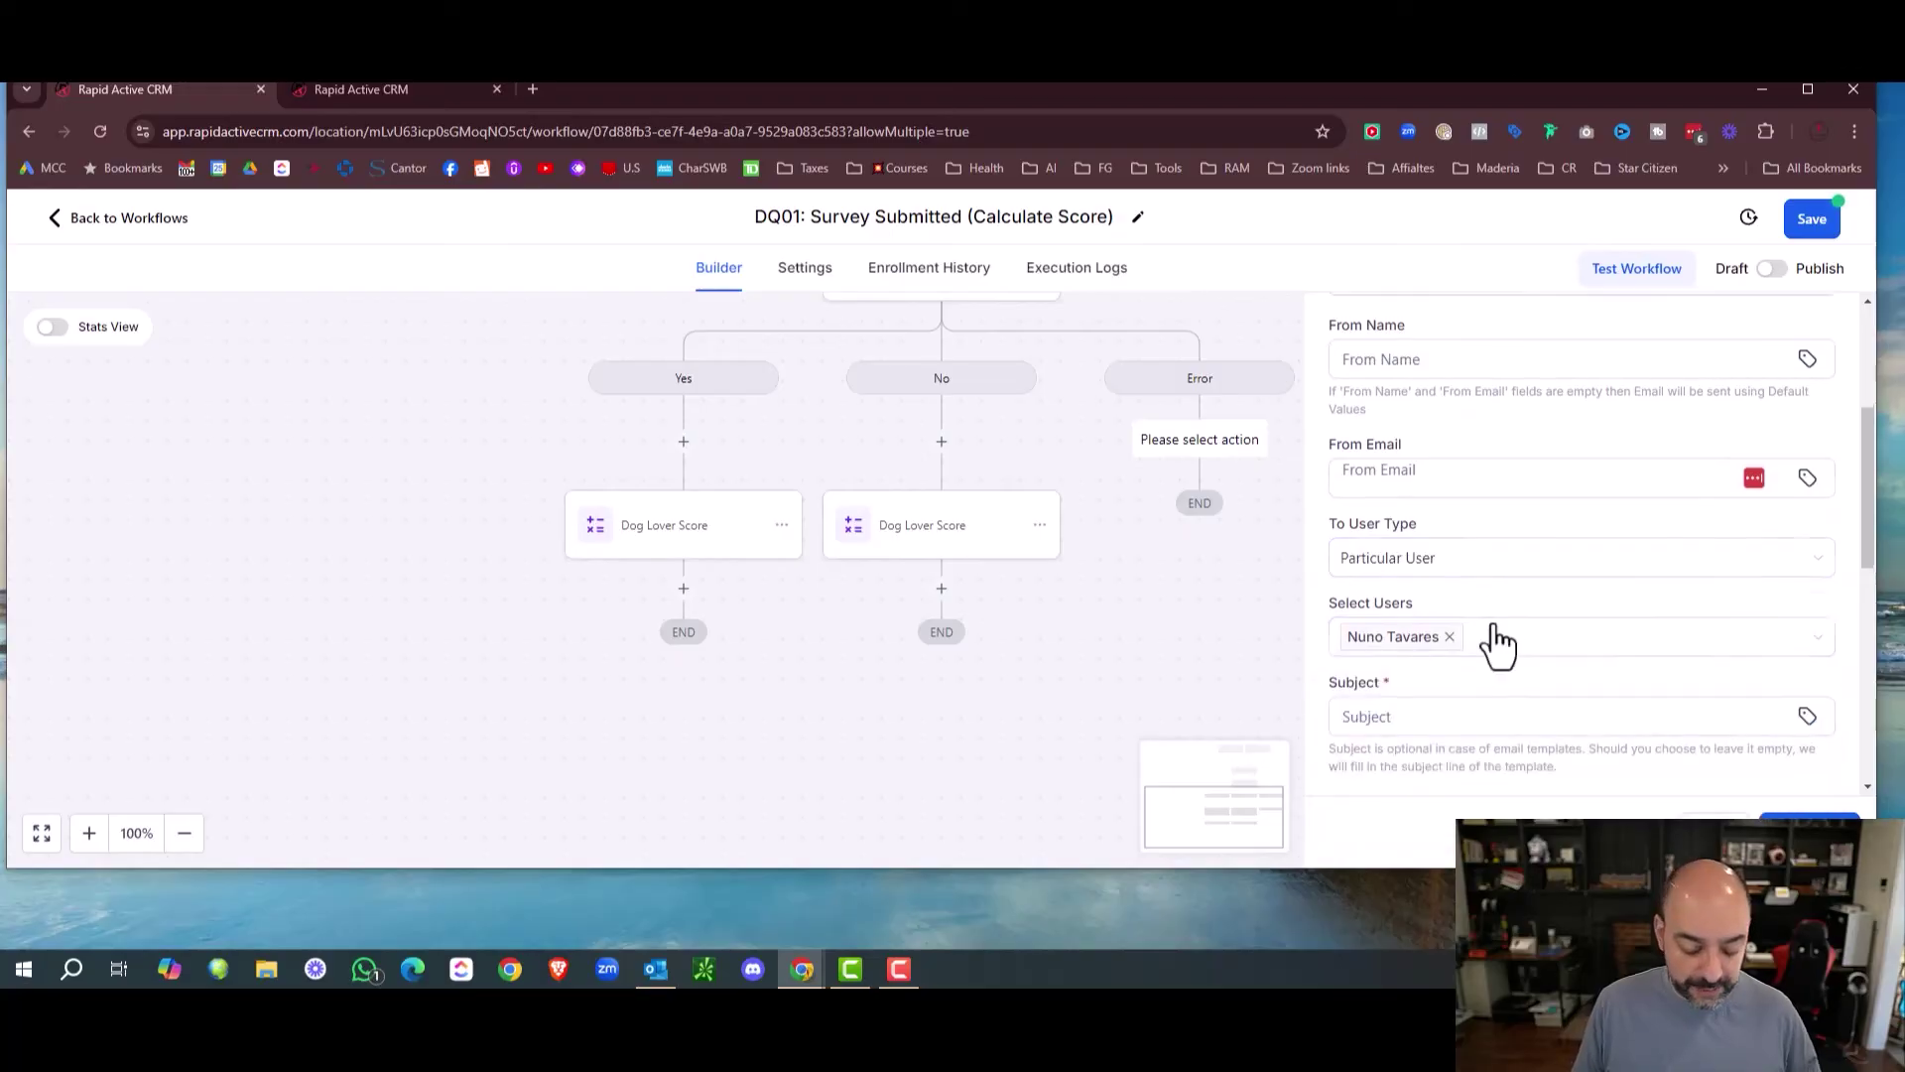
click(1409, 534)
text(There i)
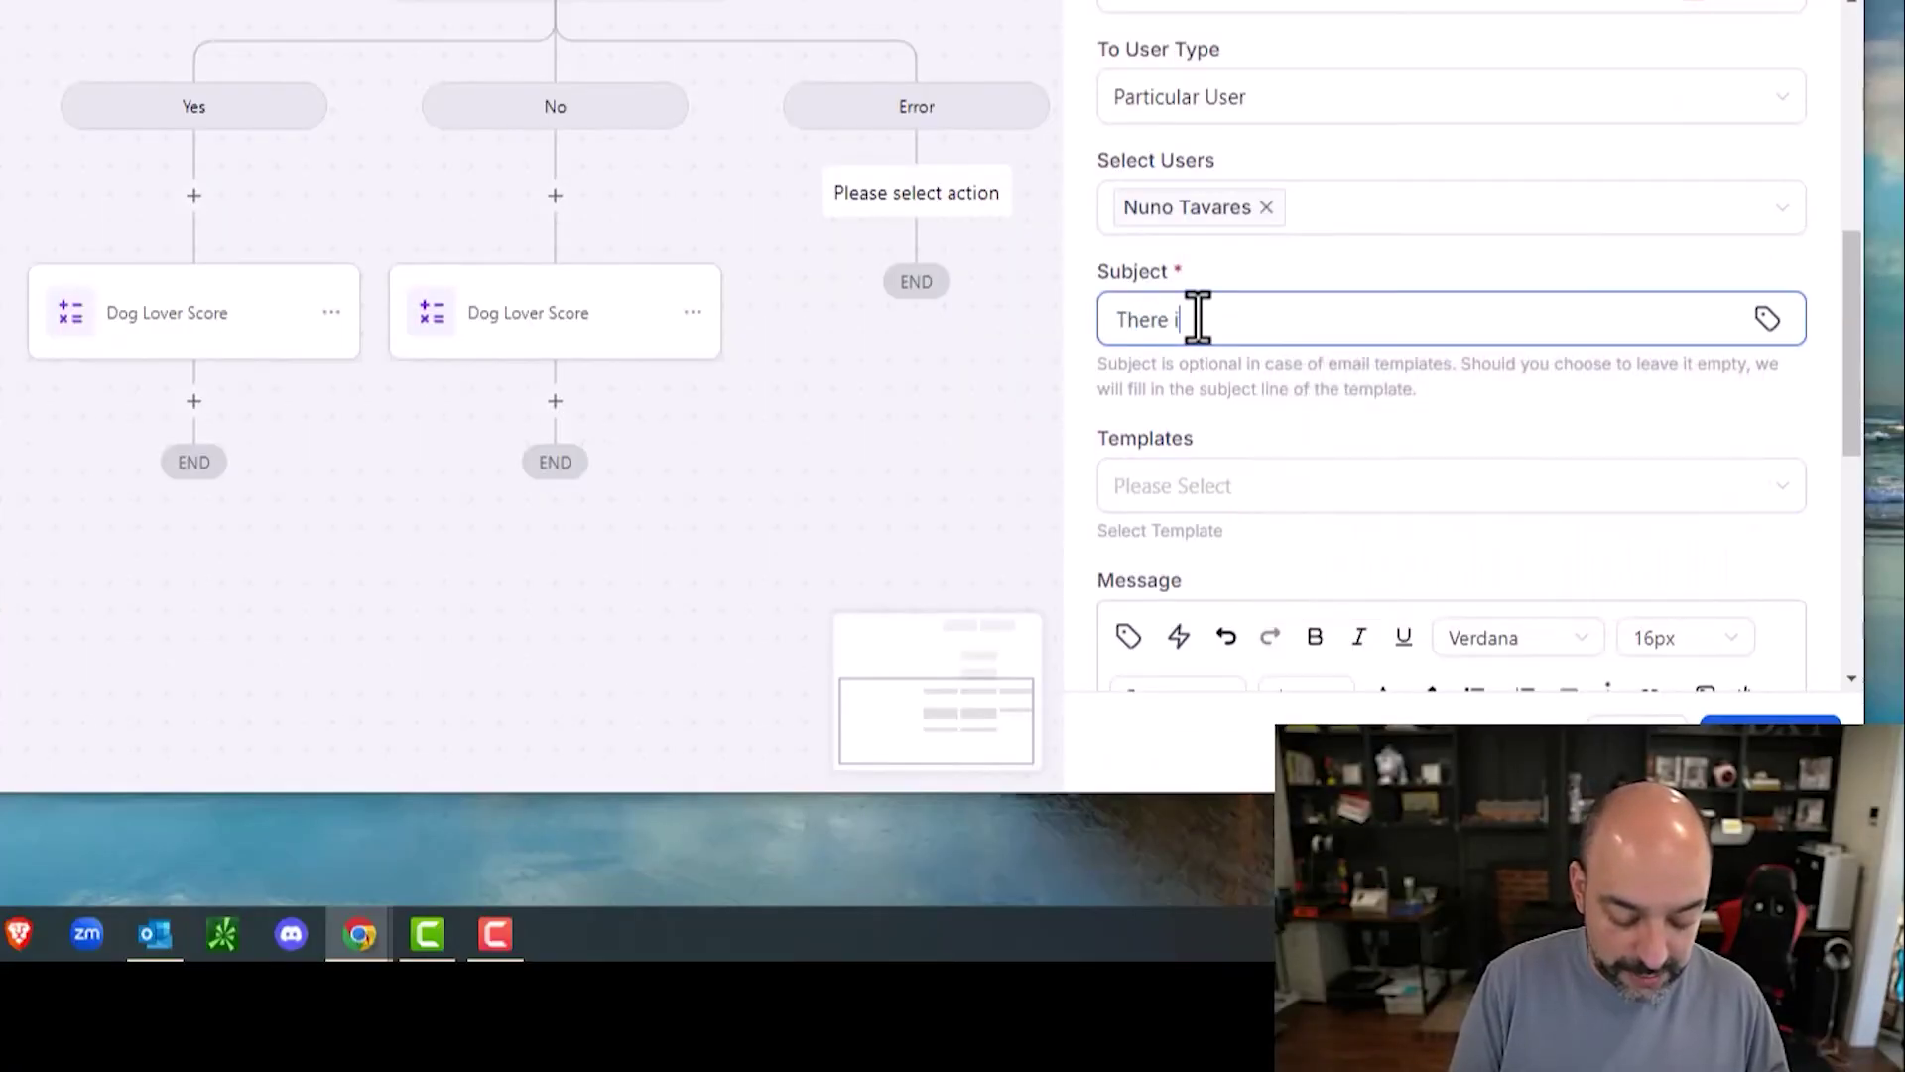
text(s a porblem wi)
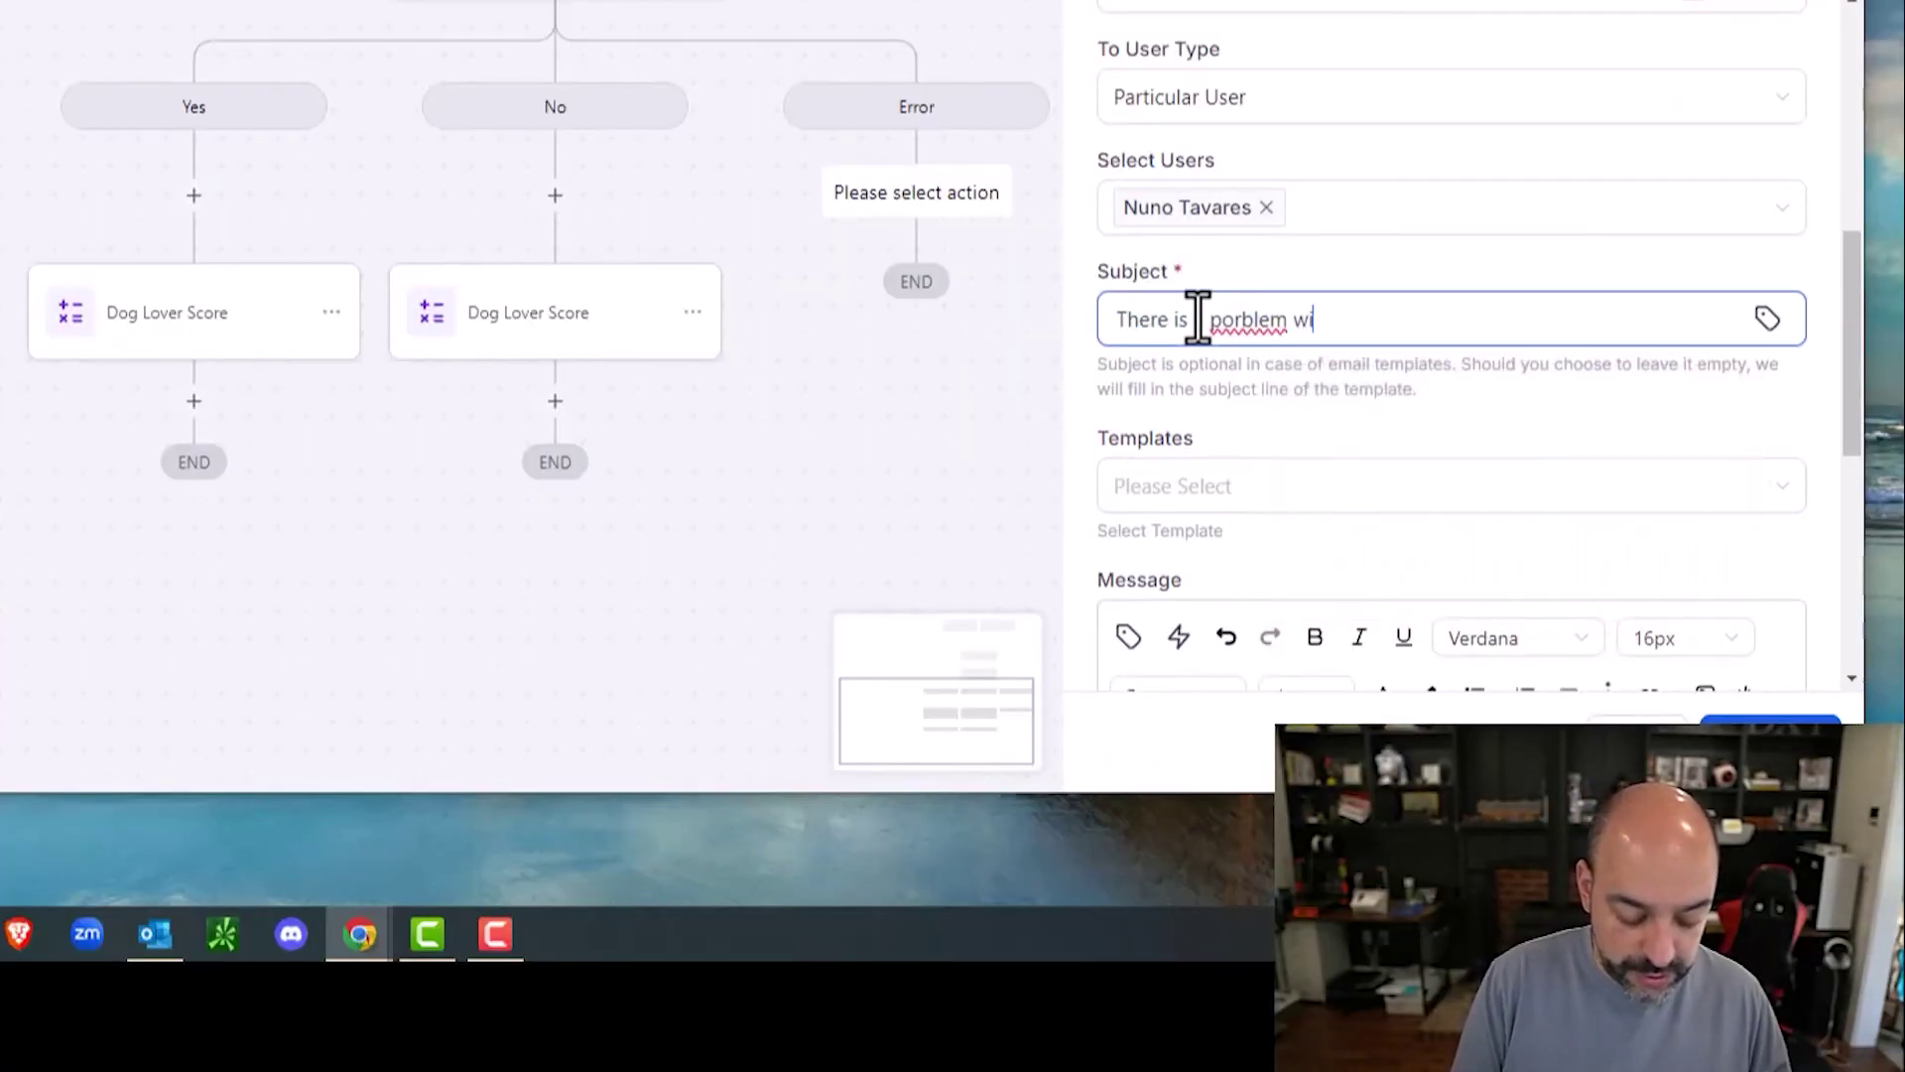
text(th your dog survey)
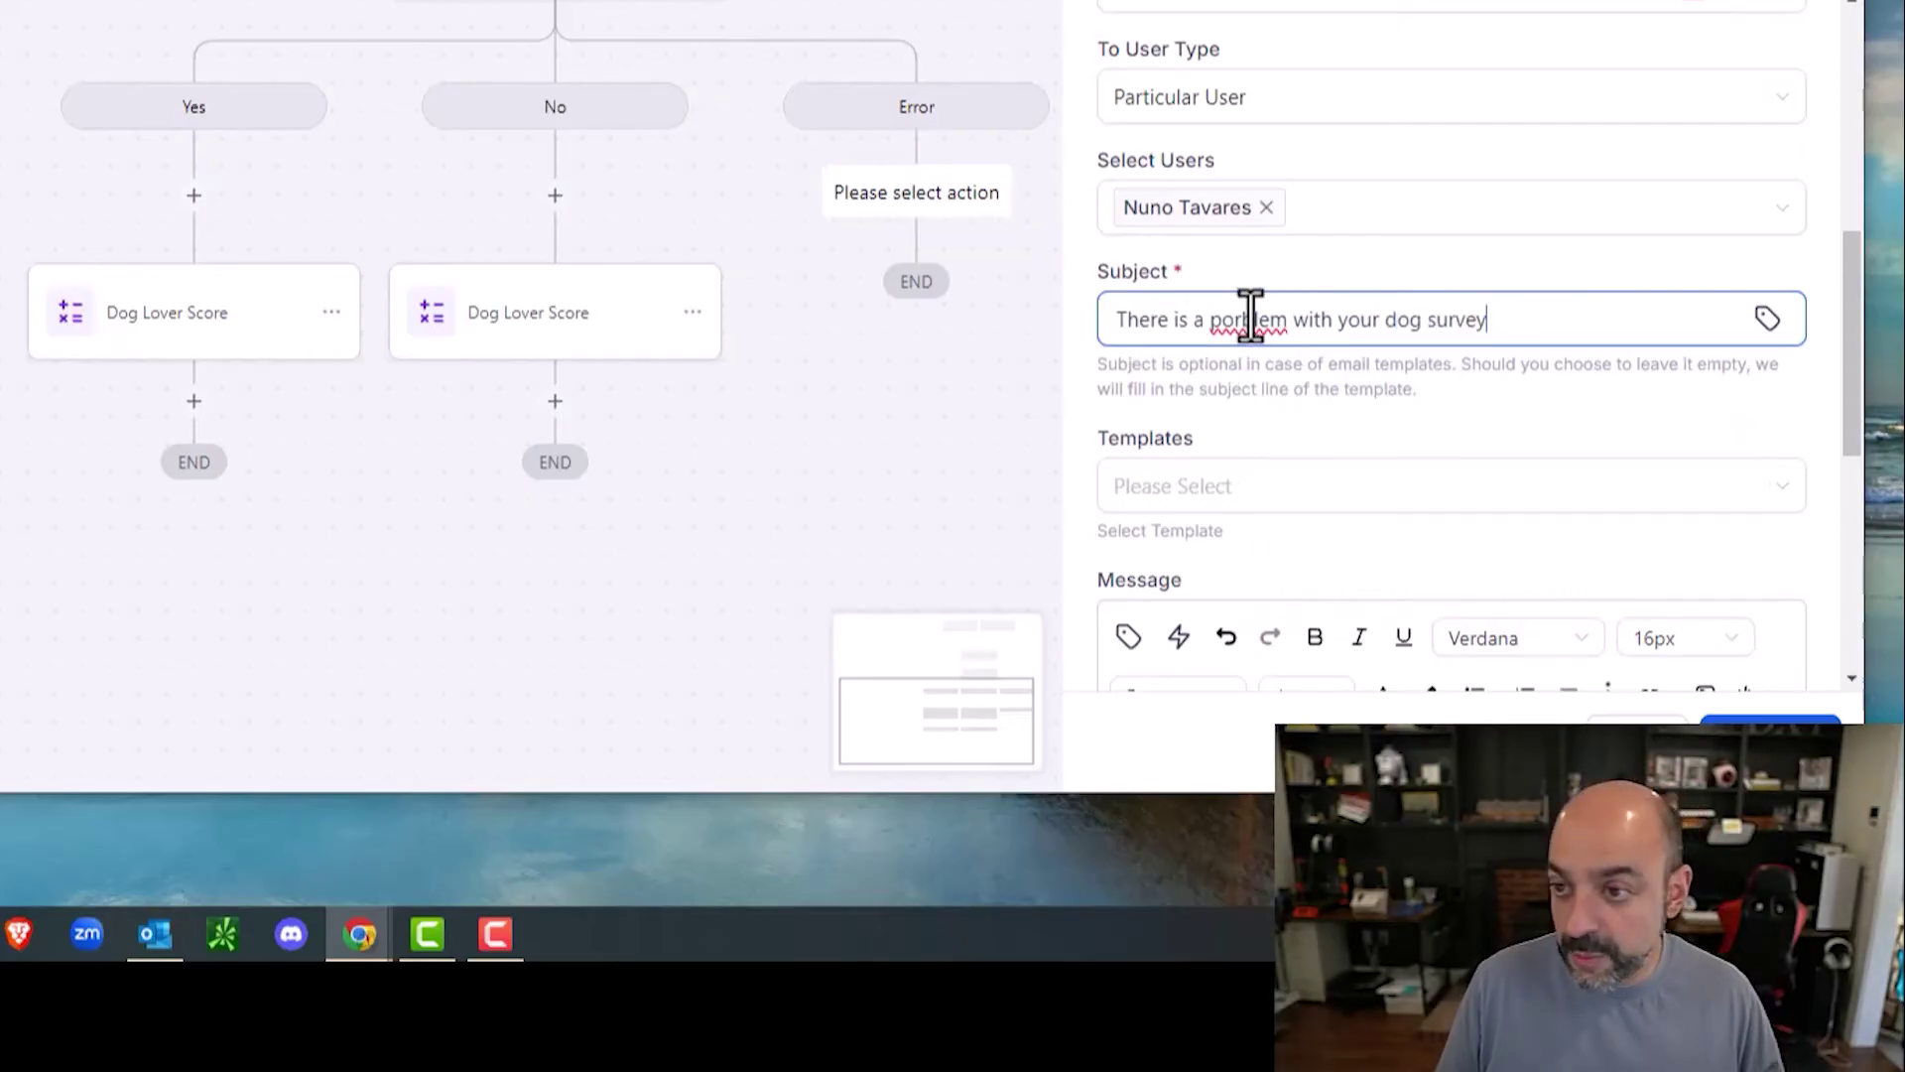
right_click(1250, 317)
click(1459, 2)
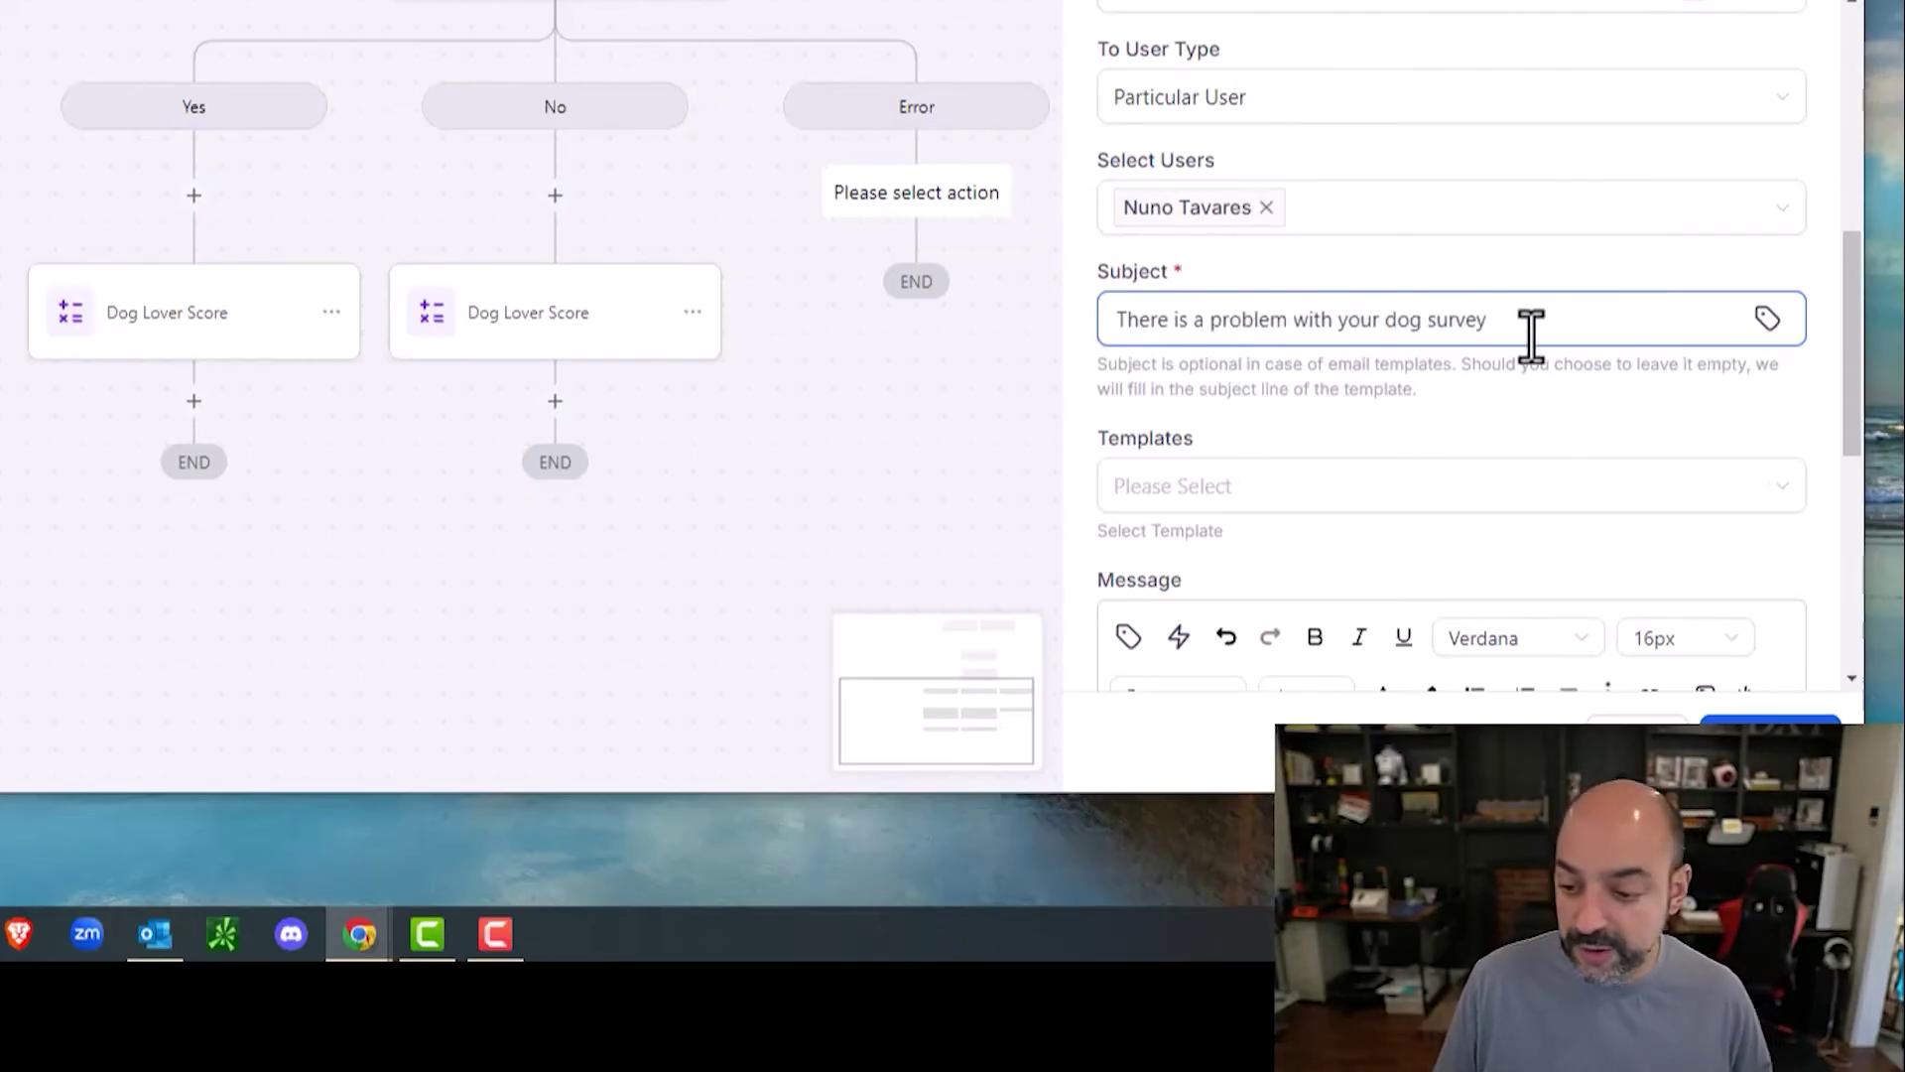
Copy the notification's subject text into its message body and save the action.
drag(1531, 326, 1097, 323)
key(ctrl+c)
scroll(1194, 391, down, 5)
click(1205, 294)
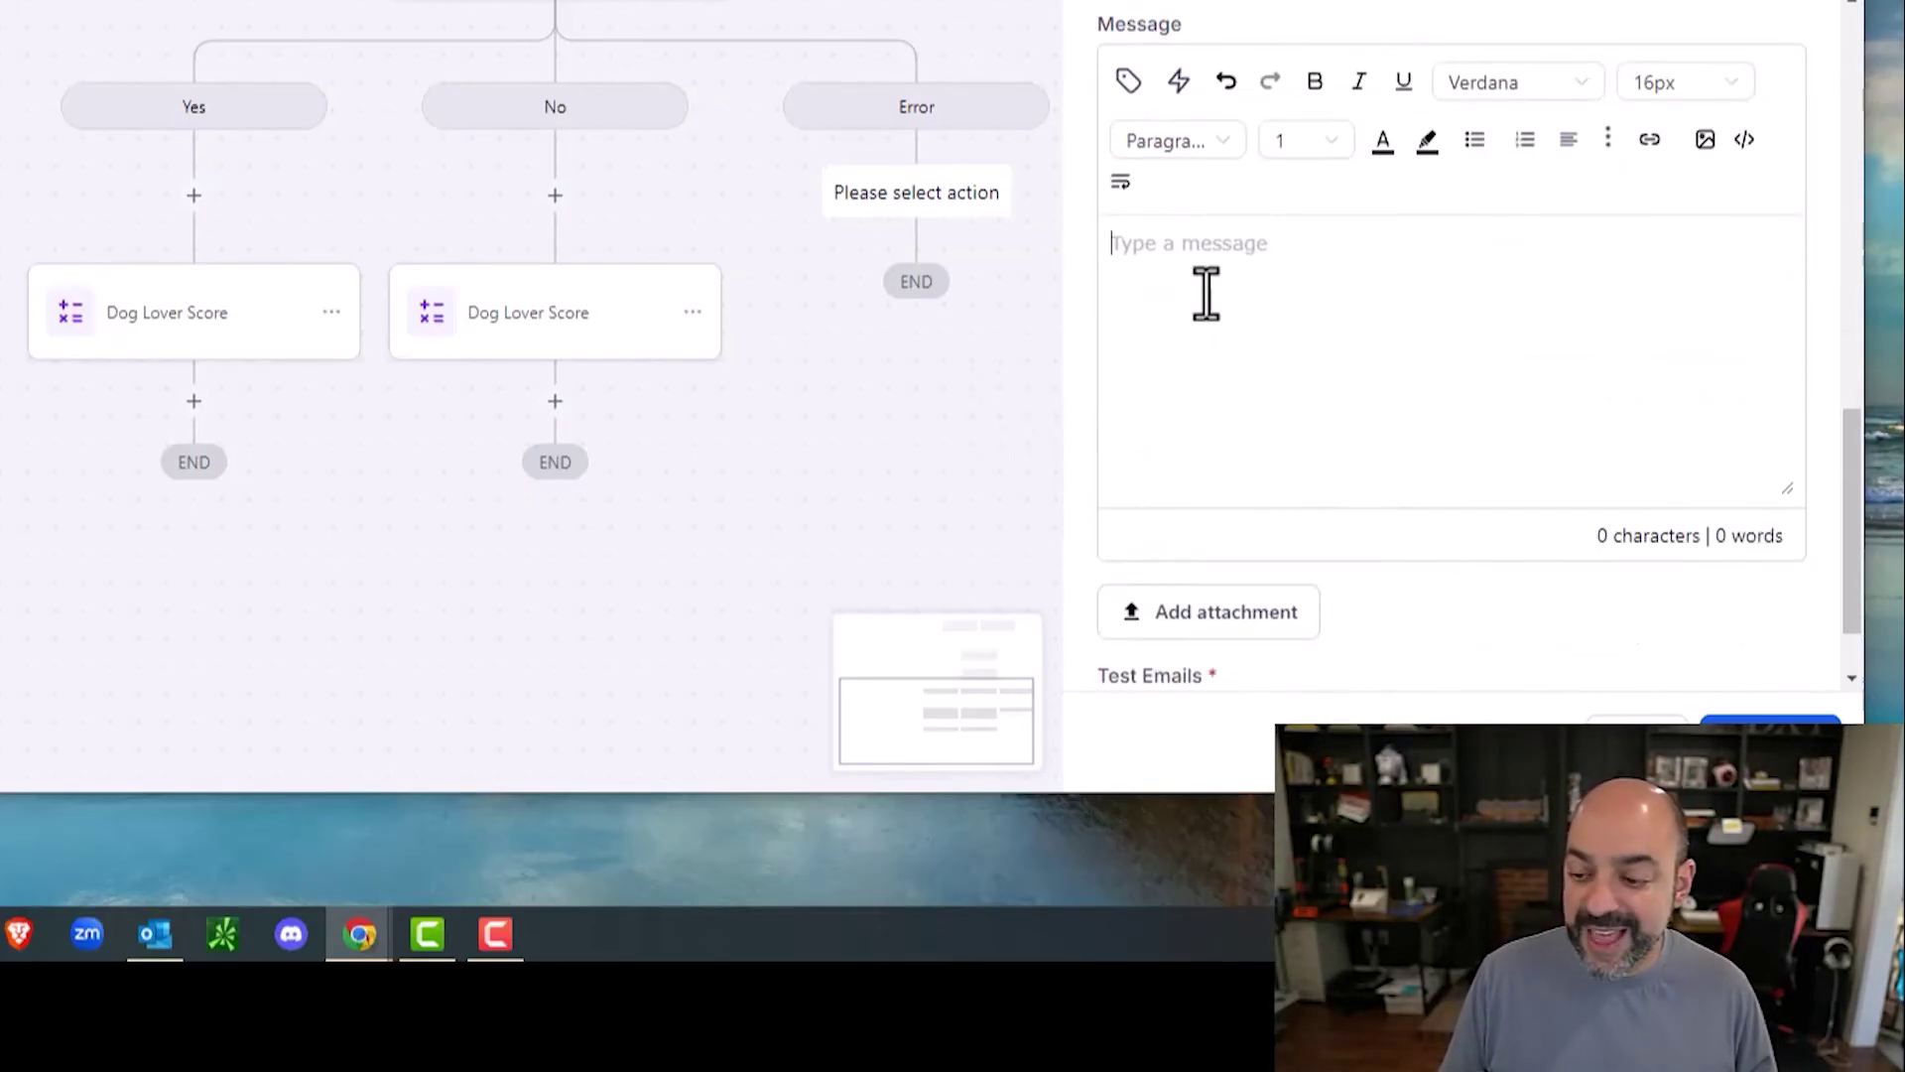
key(ctrl+v)
click(1771, 729)
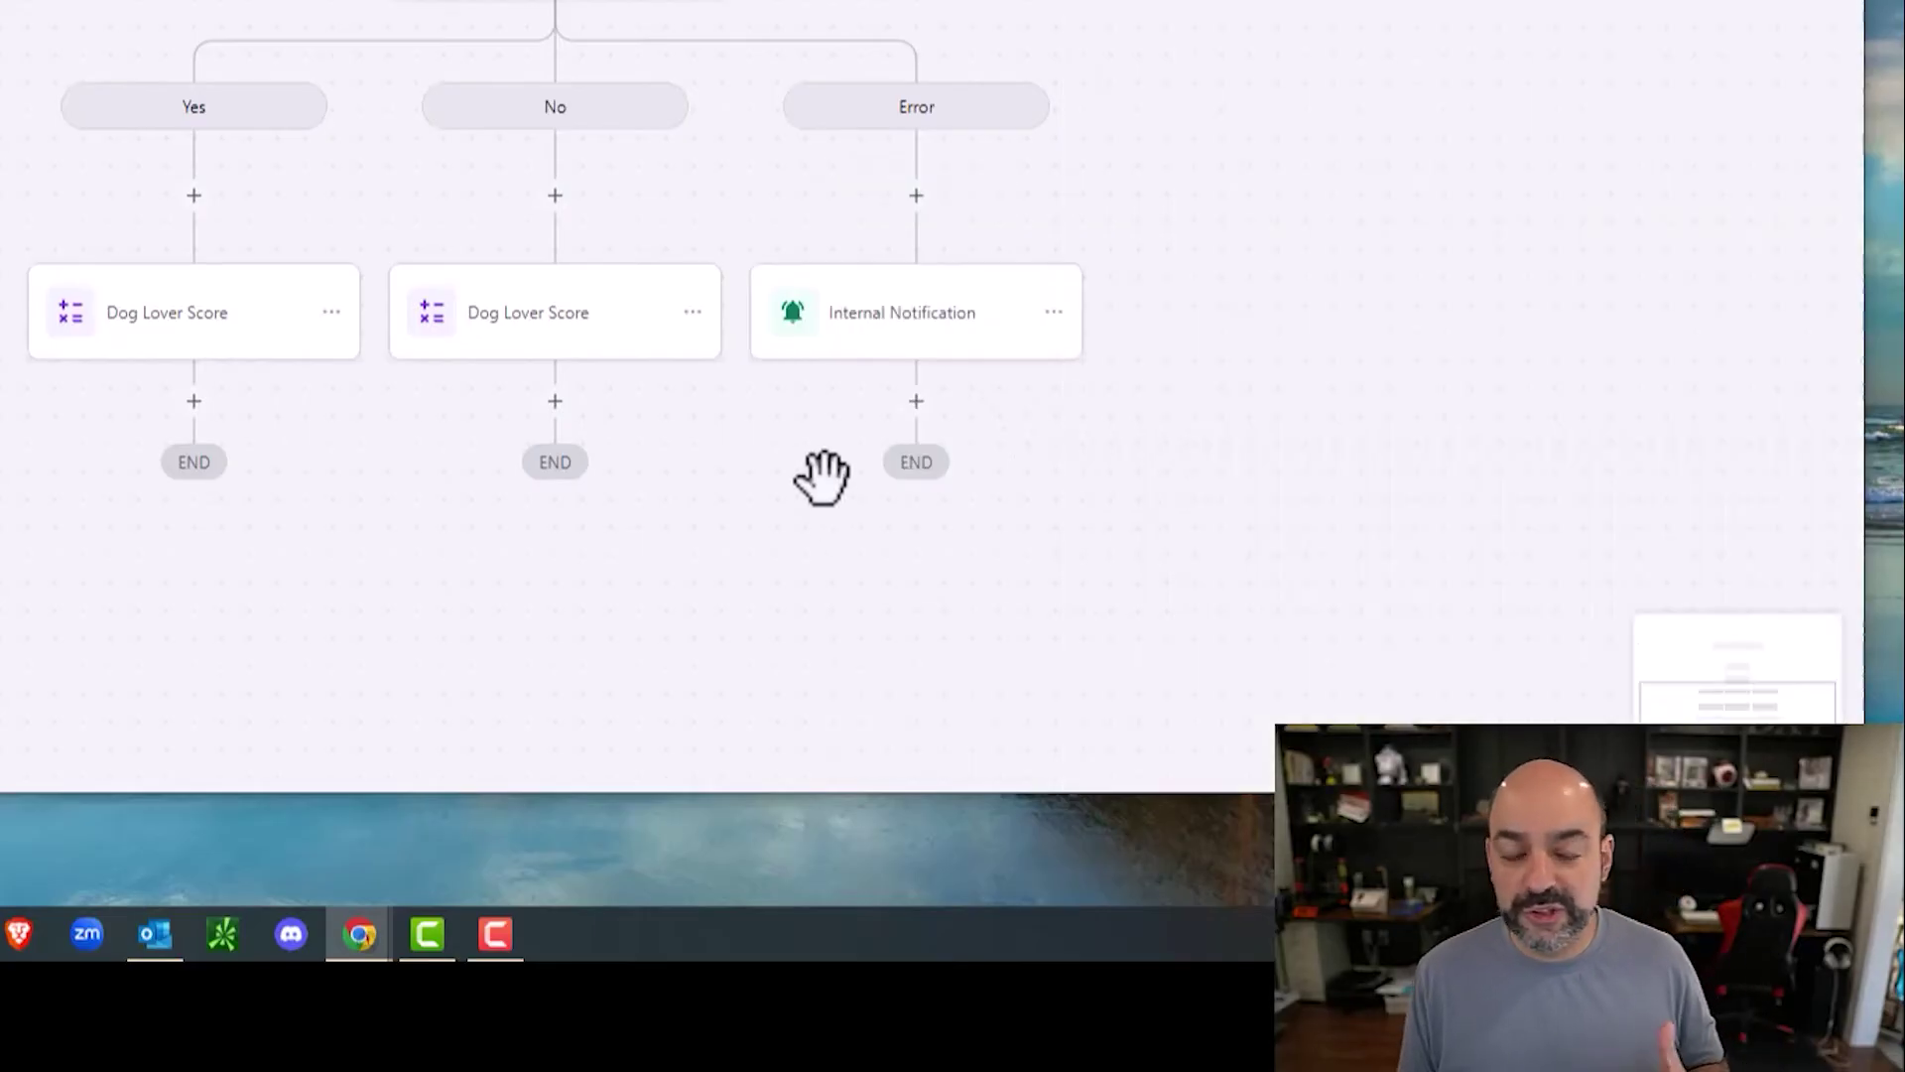
scroll(1108, 602, up, 1)
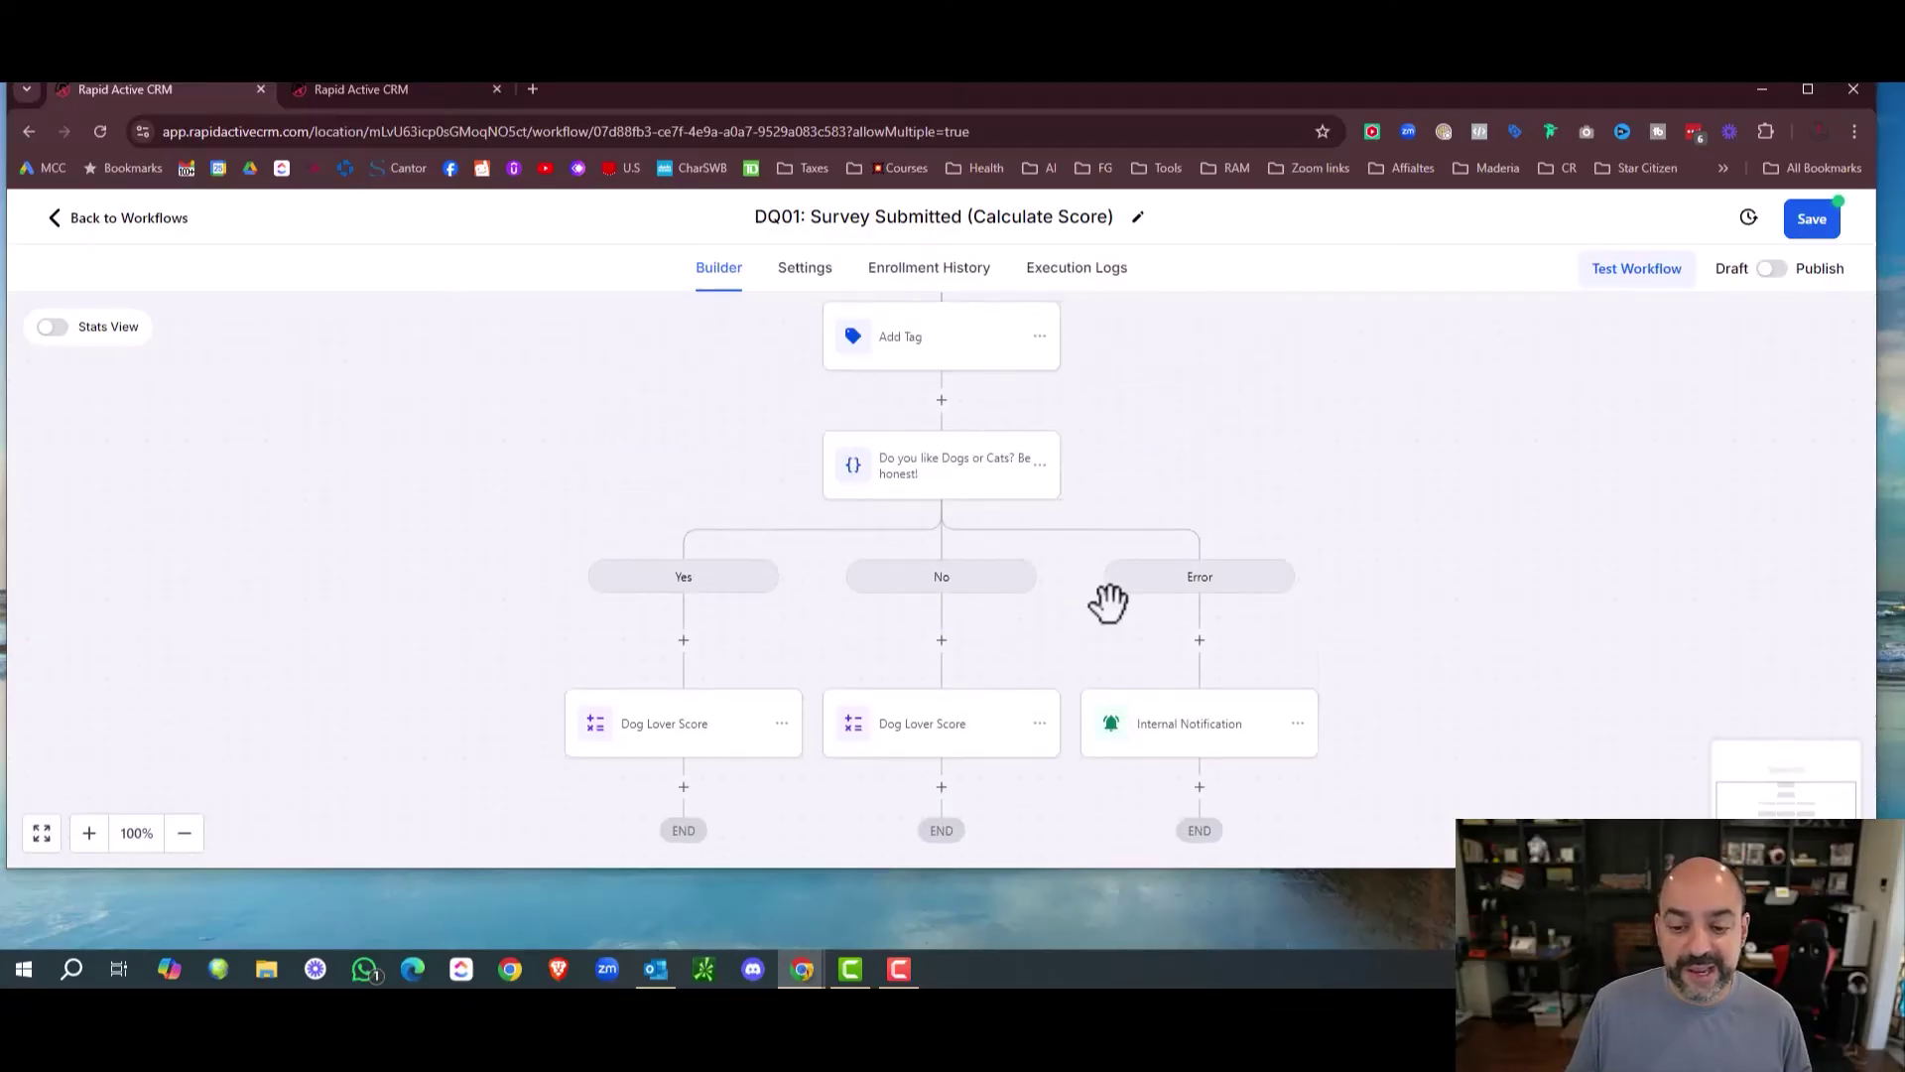
scroll(1109, 602, down, 2)
scroll(1046, 586, up, 2)
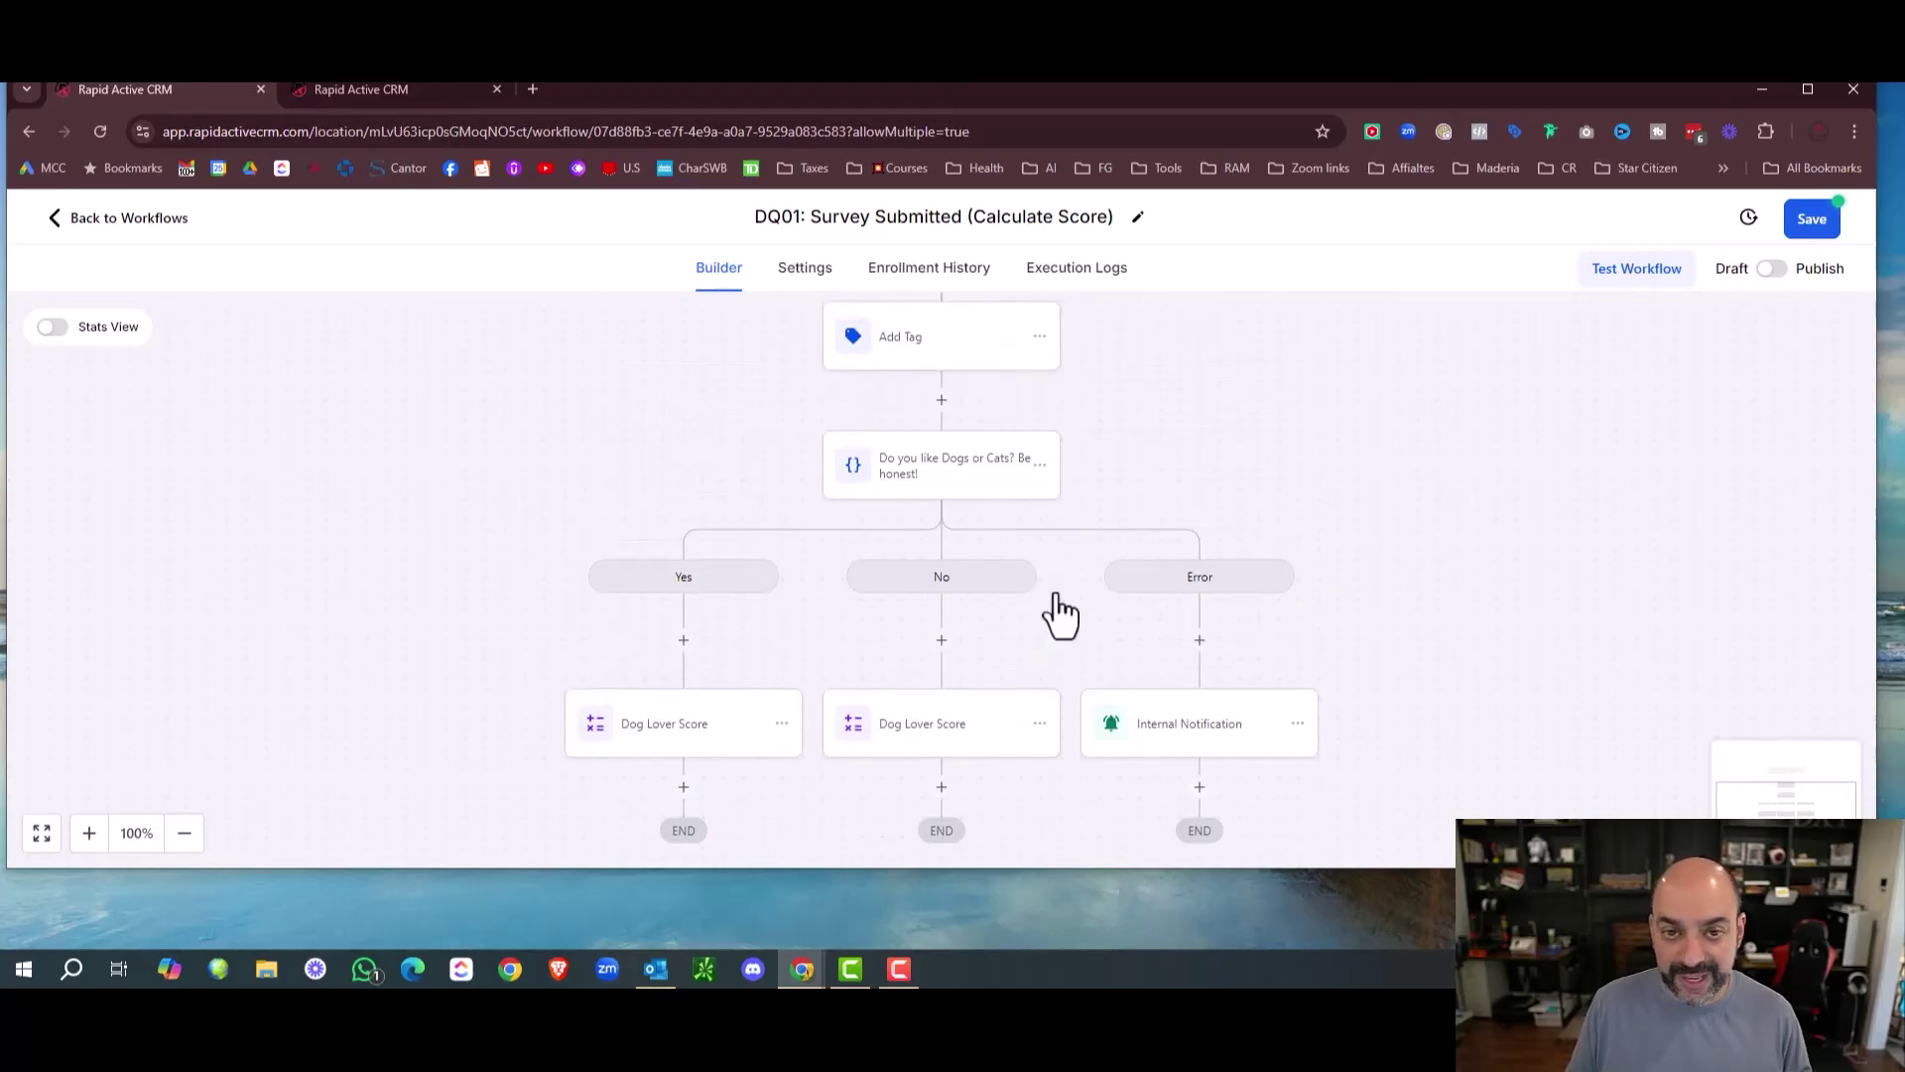
scroll(1092, 607, down, 1)
scroll(1214, 591, down, 2)
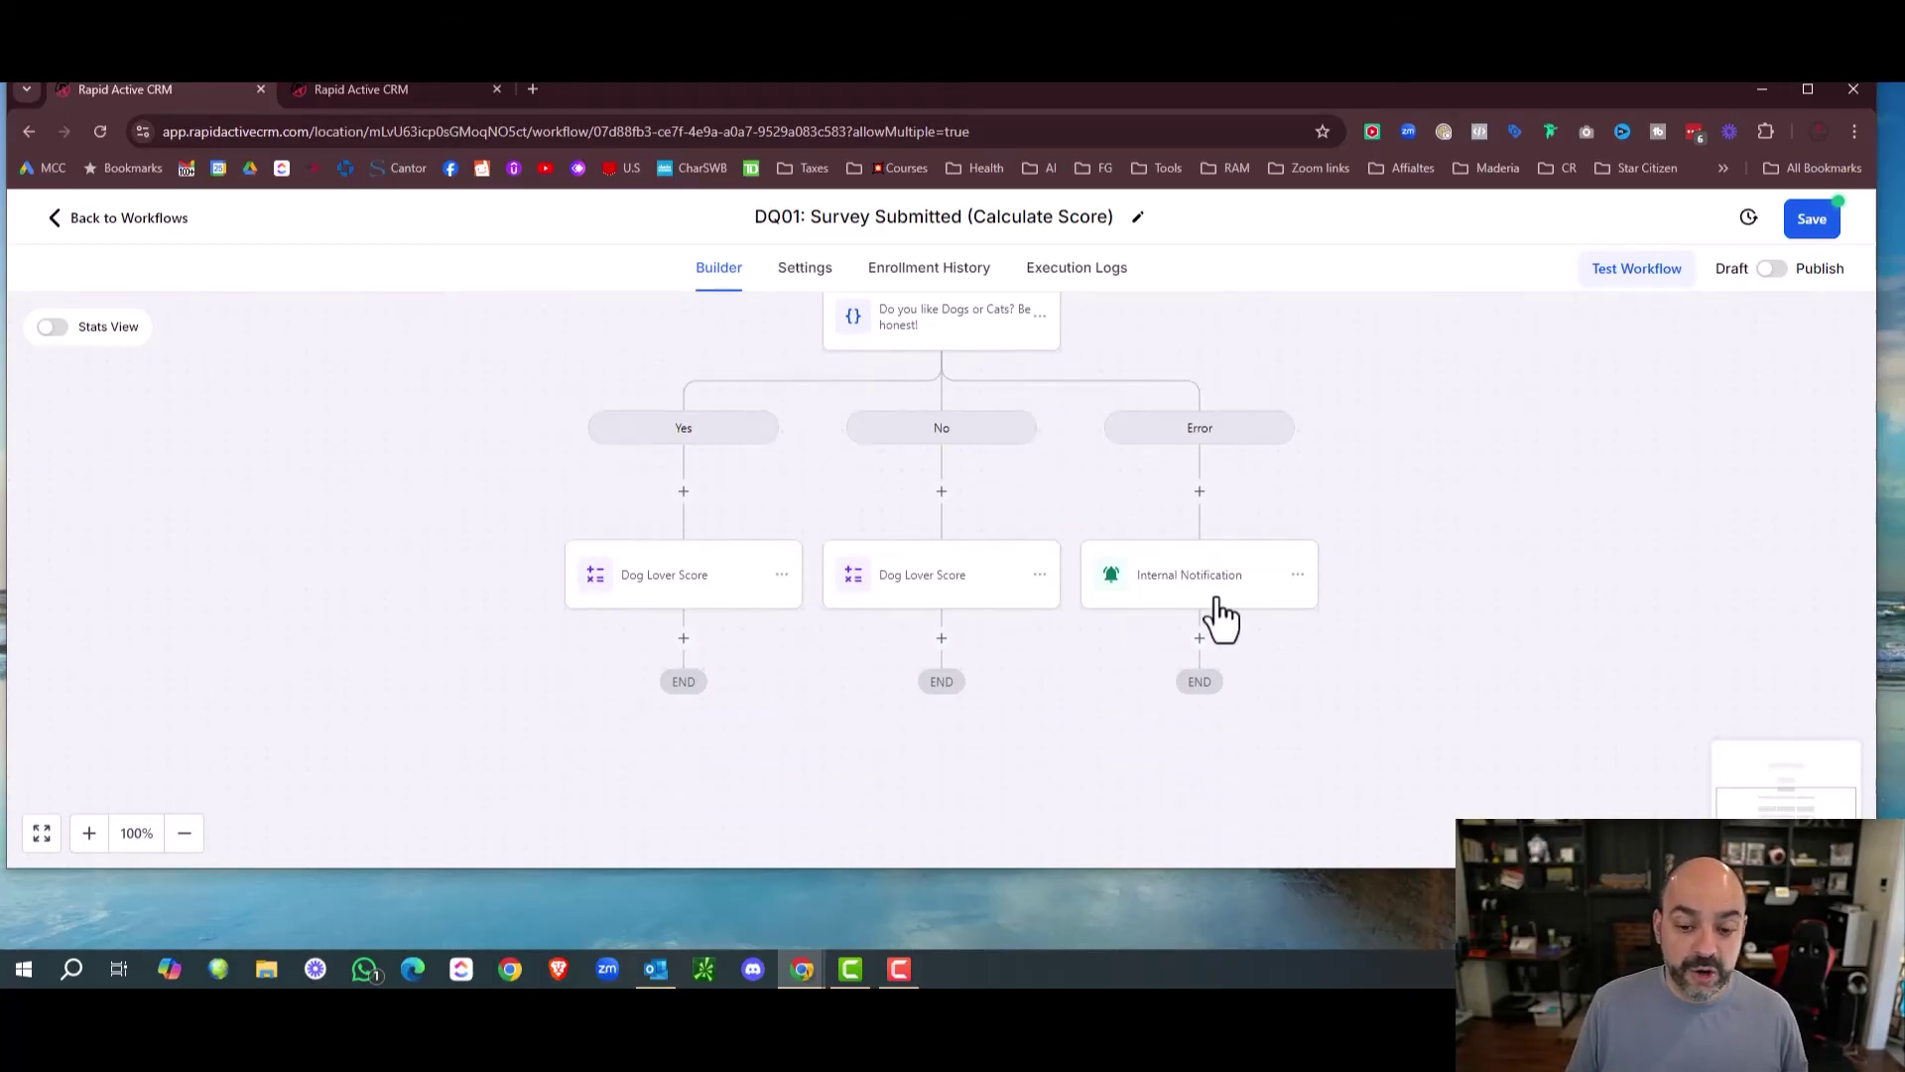
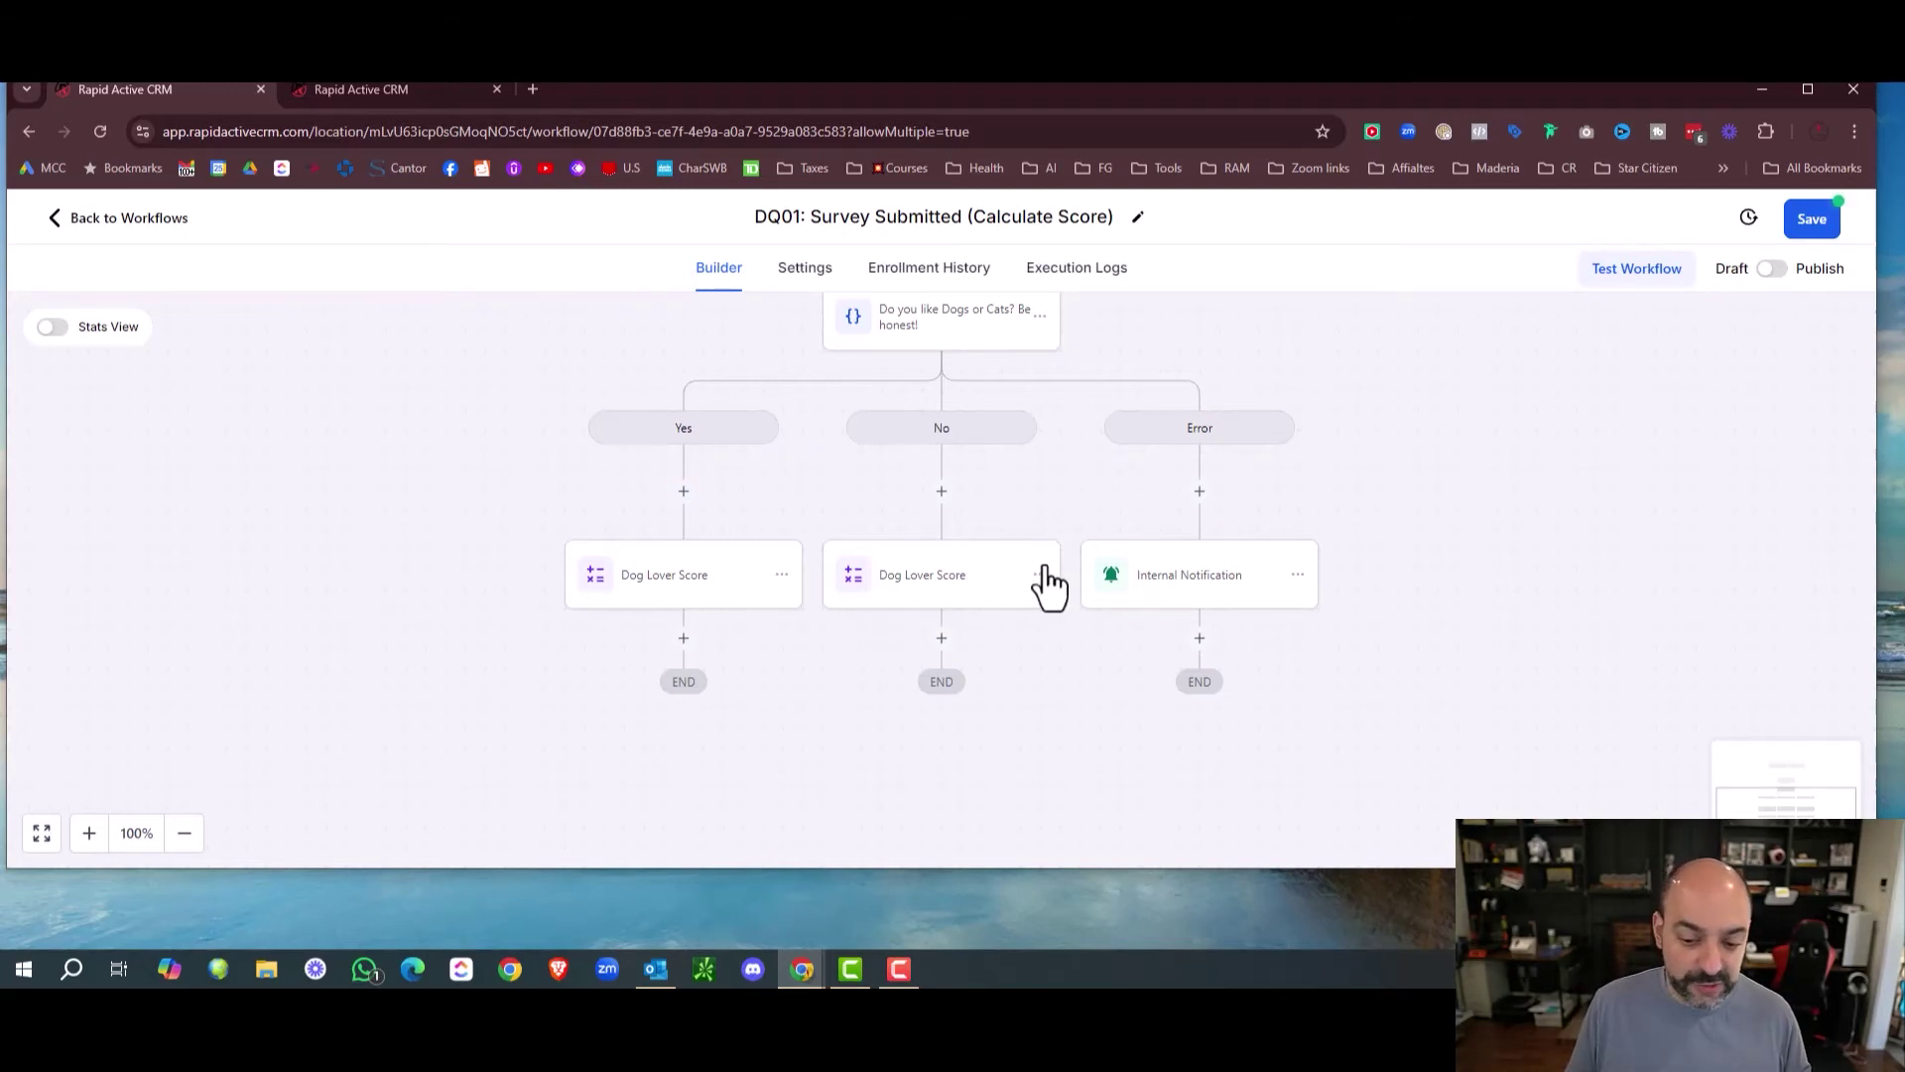
Add an If / Else condition below the Dog Lover Score action in the No branch.
click(942, 638)
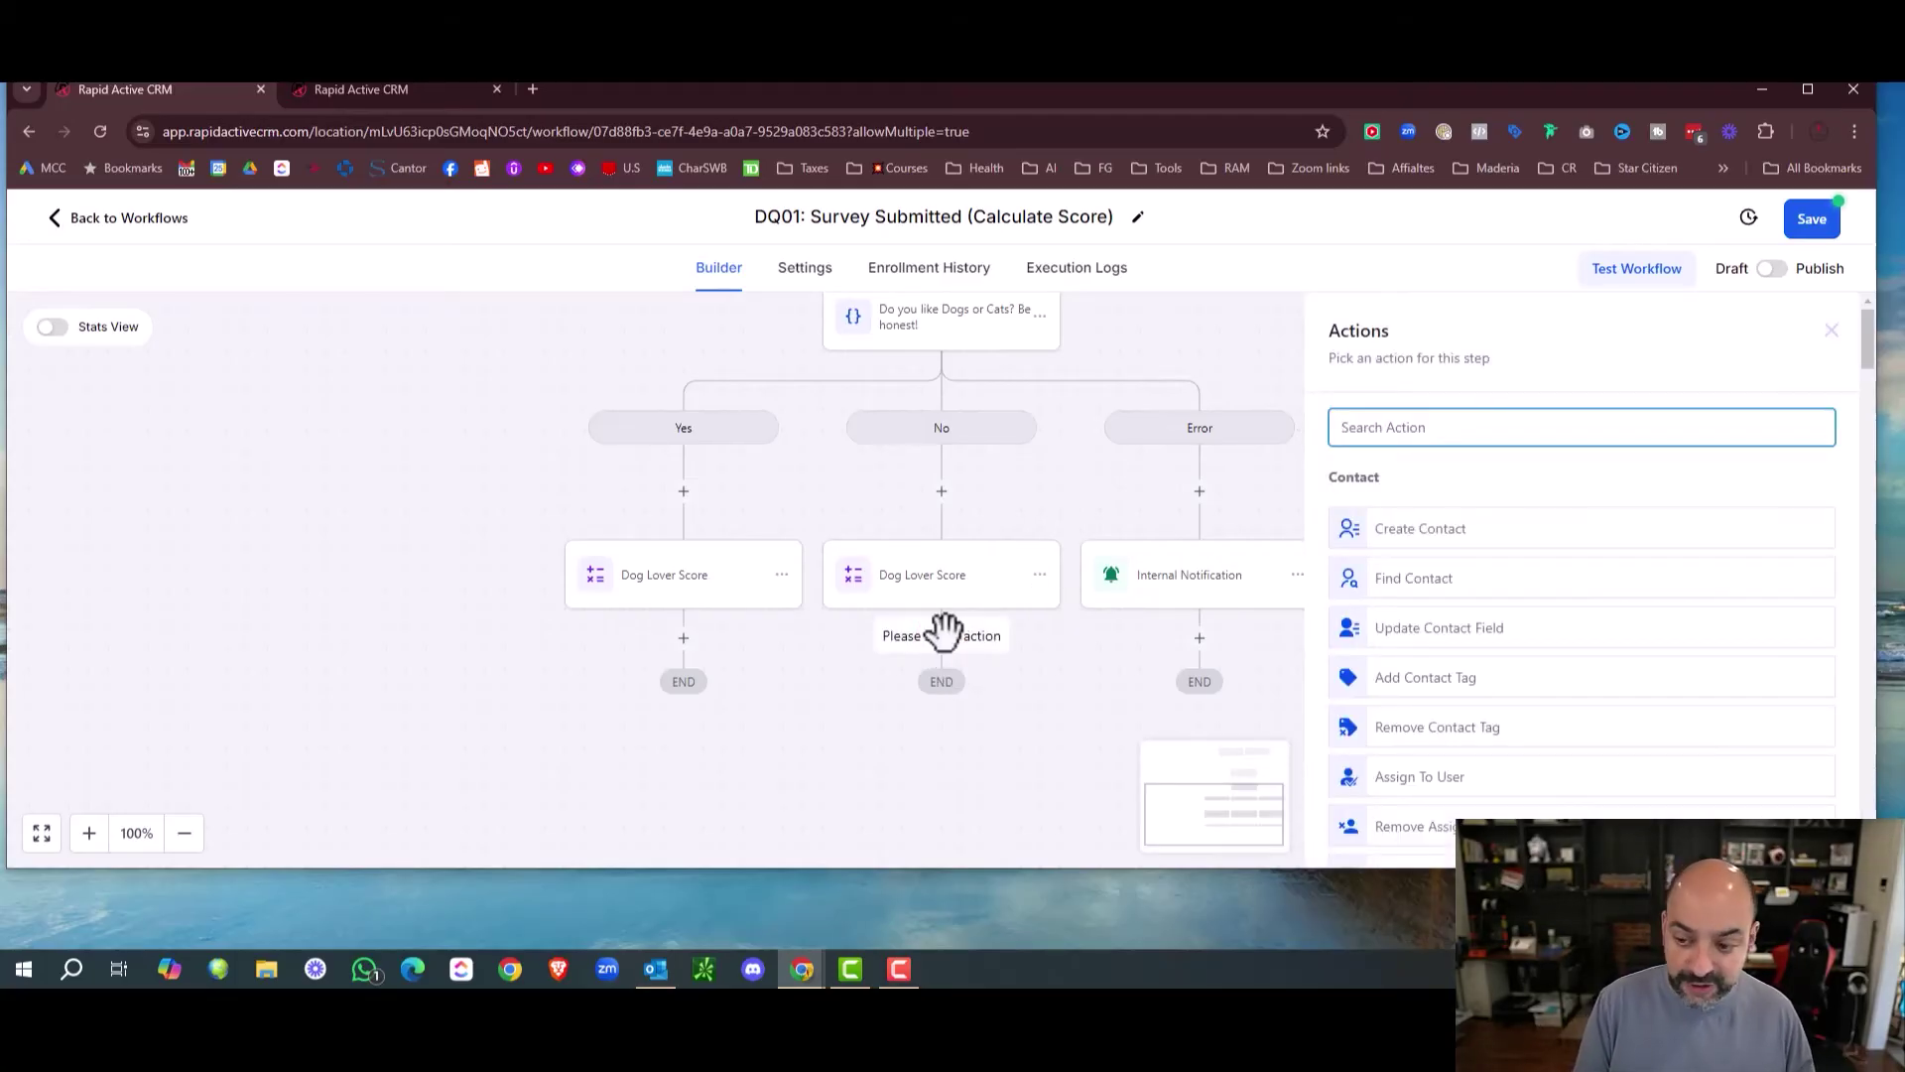
text(if)
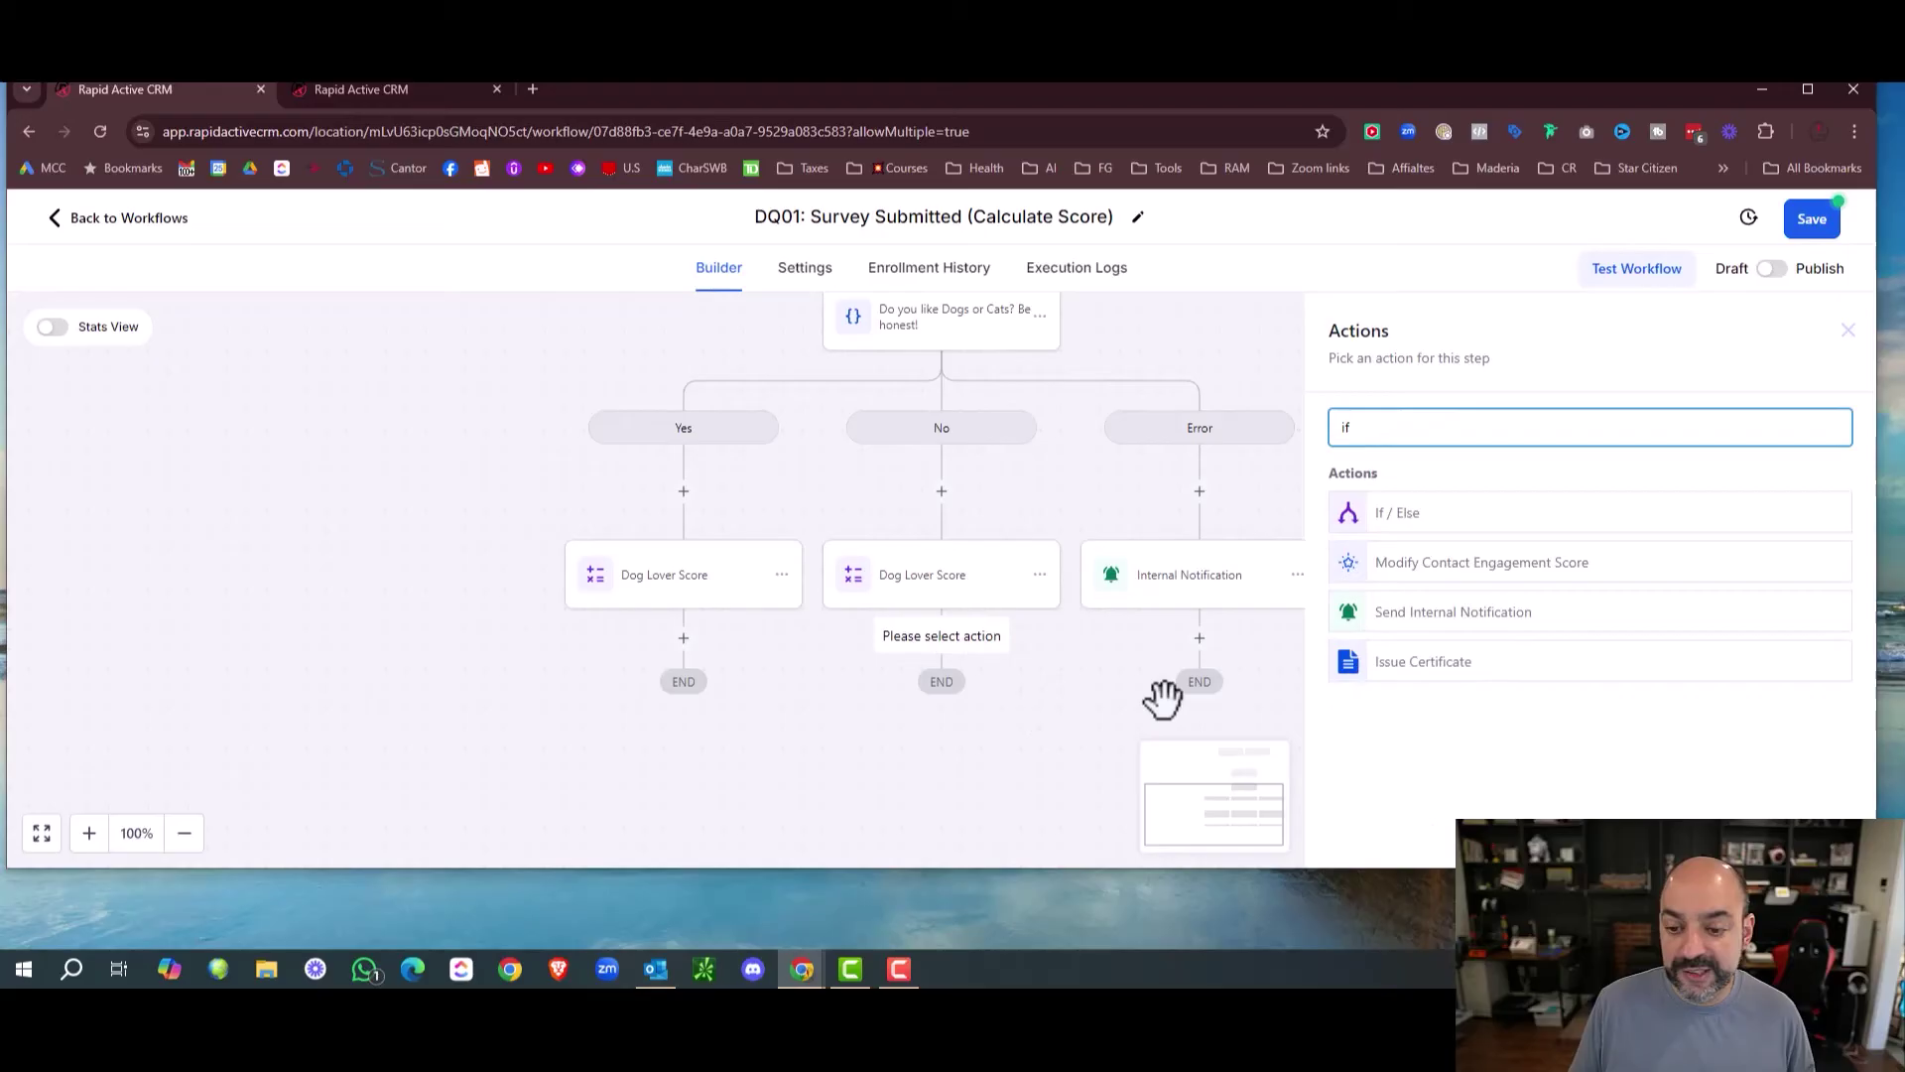
click(1414, 529)
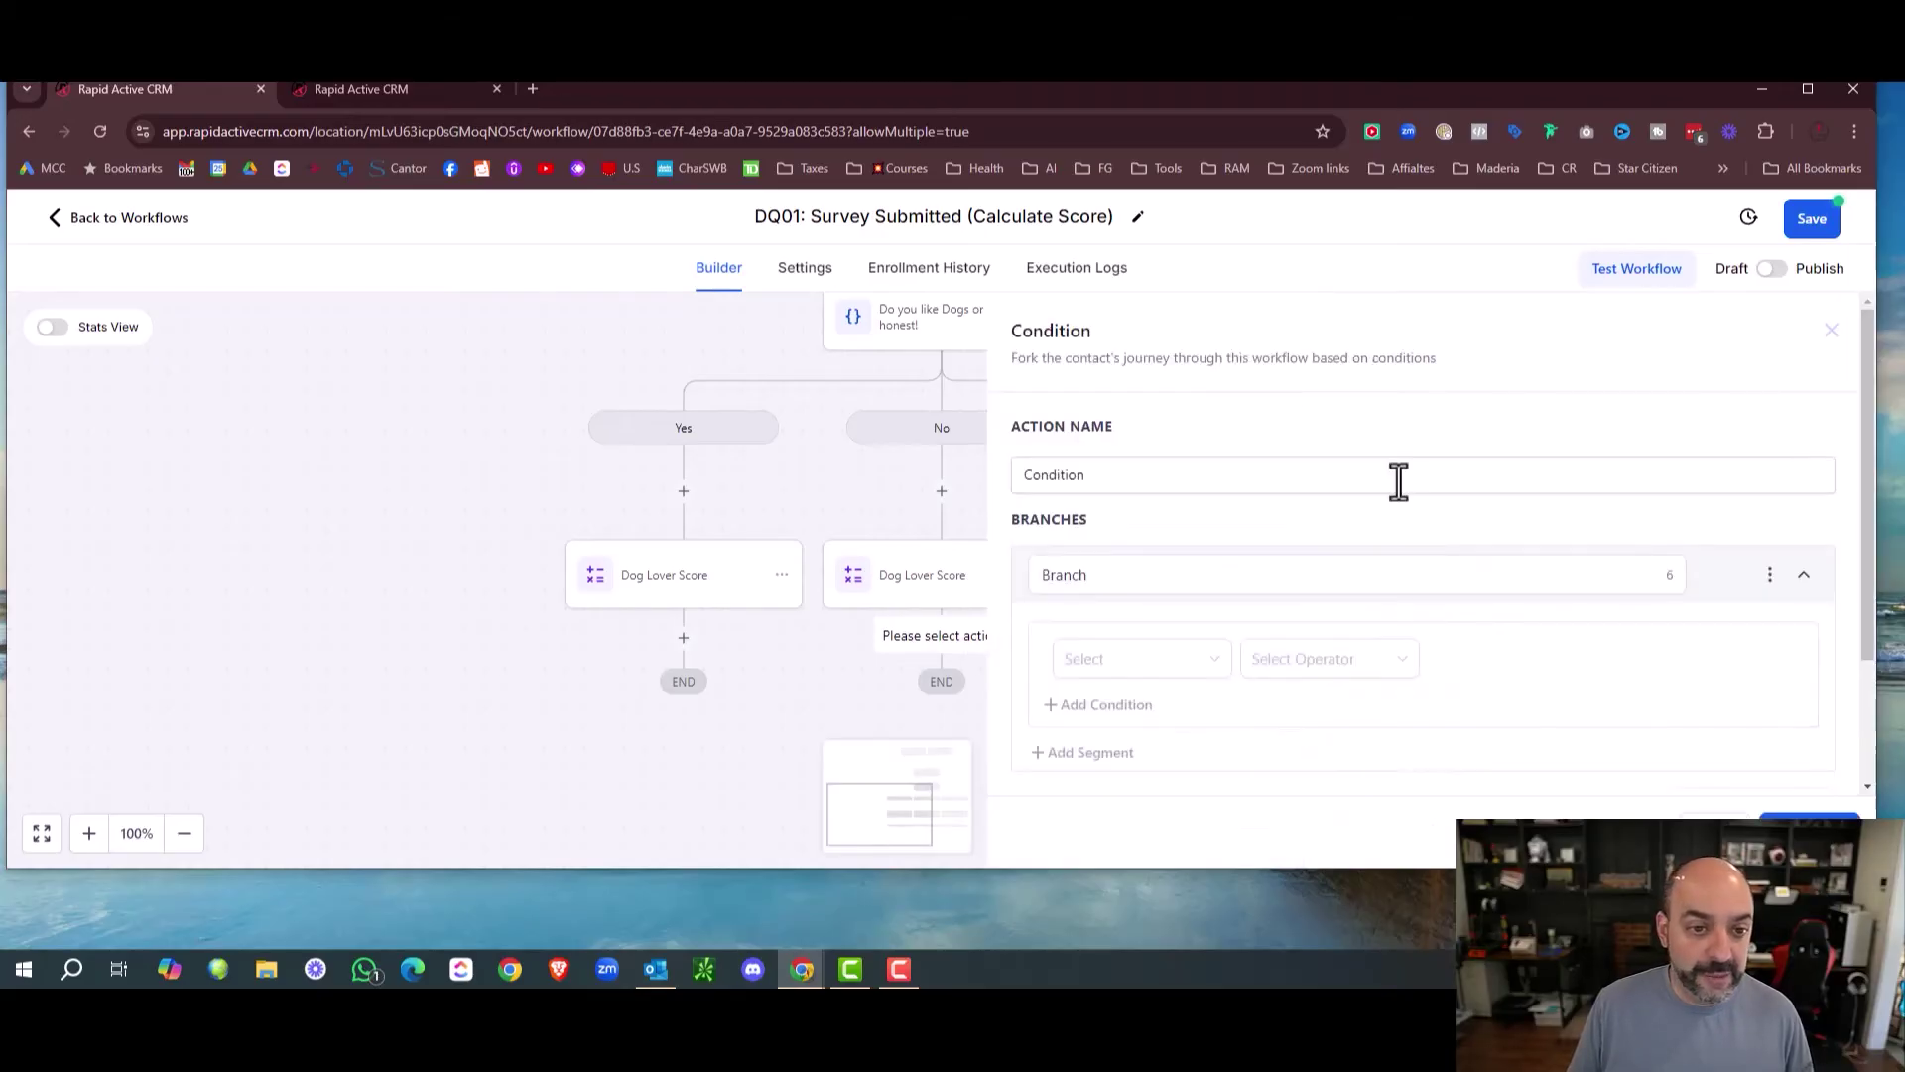
Copy the label "What do you feed your dog?" from the survey's second slide and use it as the condition's action name.
click(473, 99)
scroll(943, 490, down, 6)
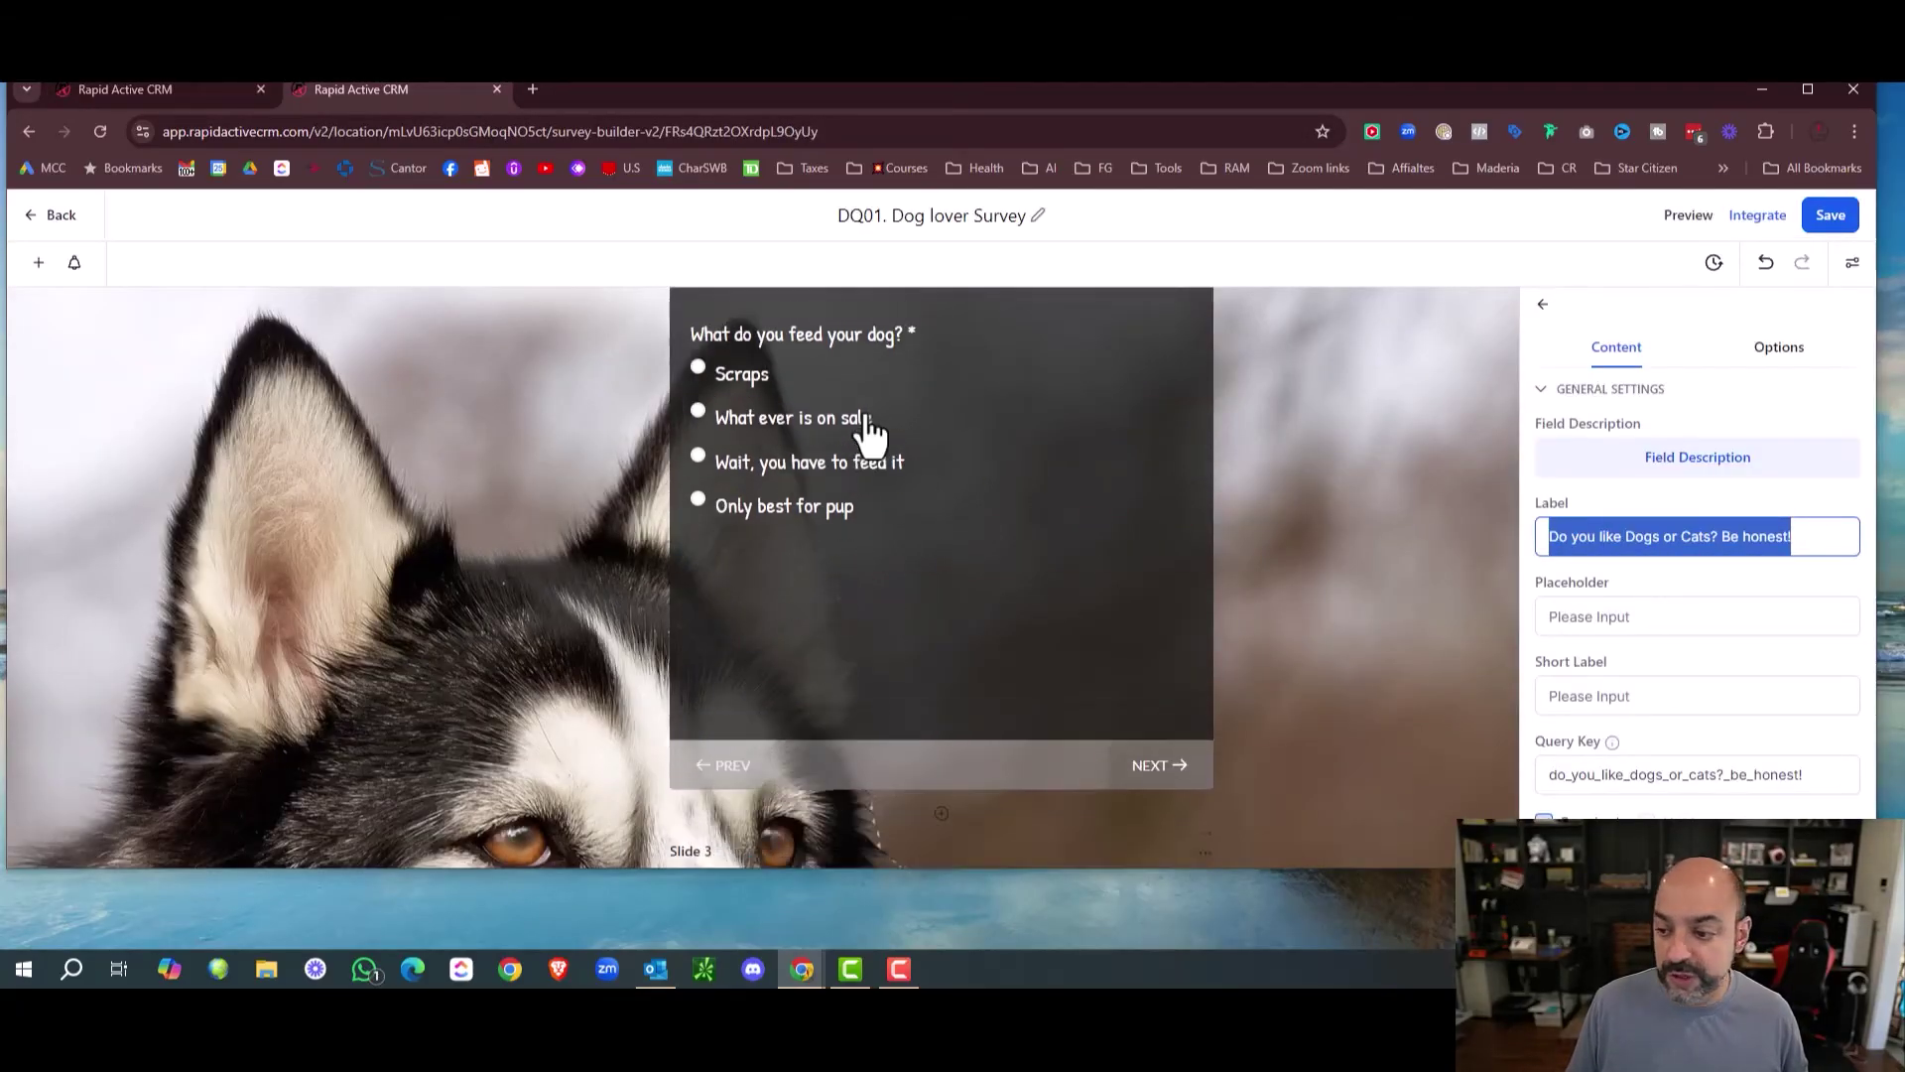
scroll(873, 430, up, 2)
click(1070, 518)
drag(1736, 536, 1546, 536)
key(ctrl+c)
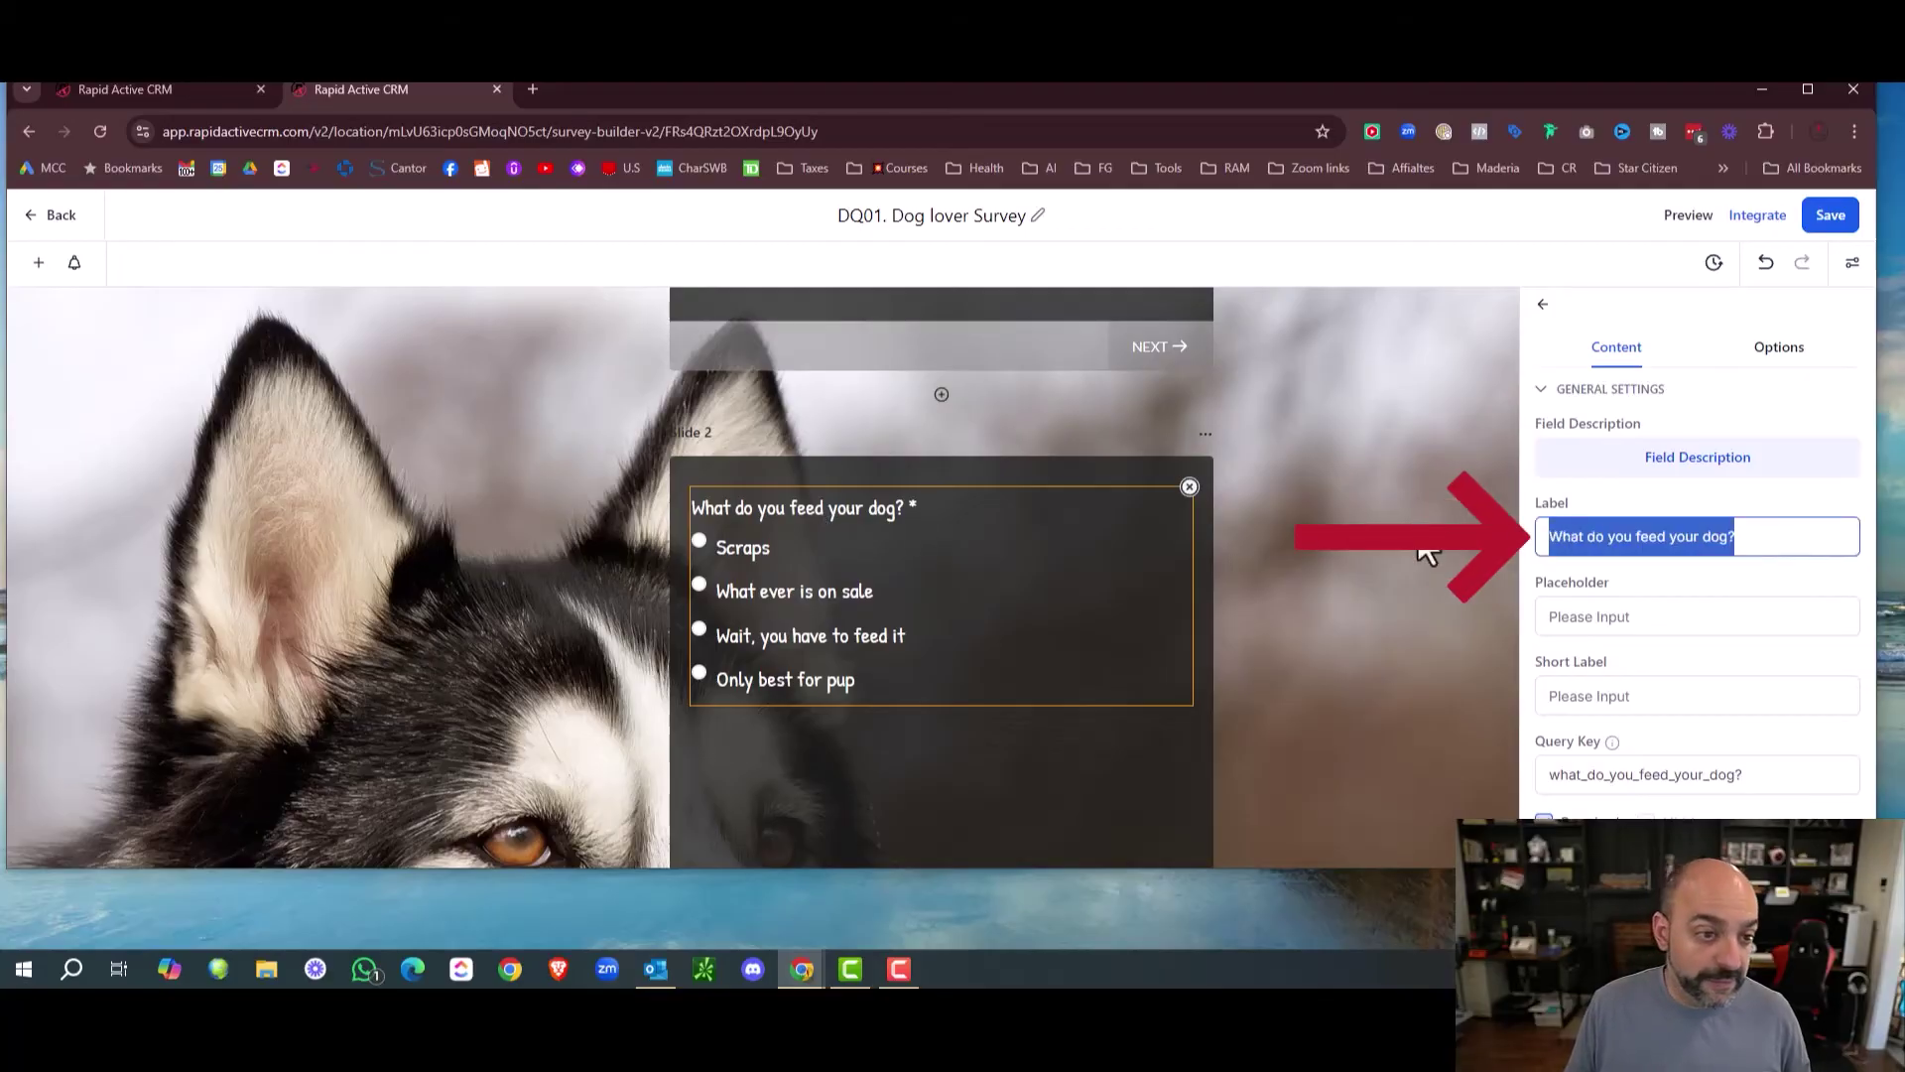
click(238, 91)
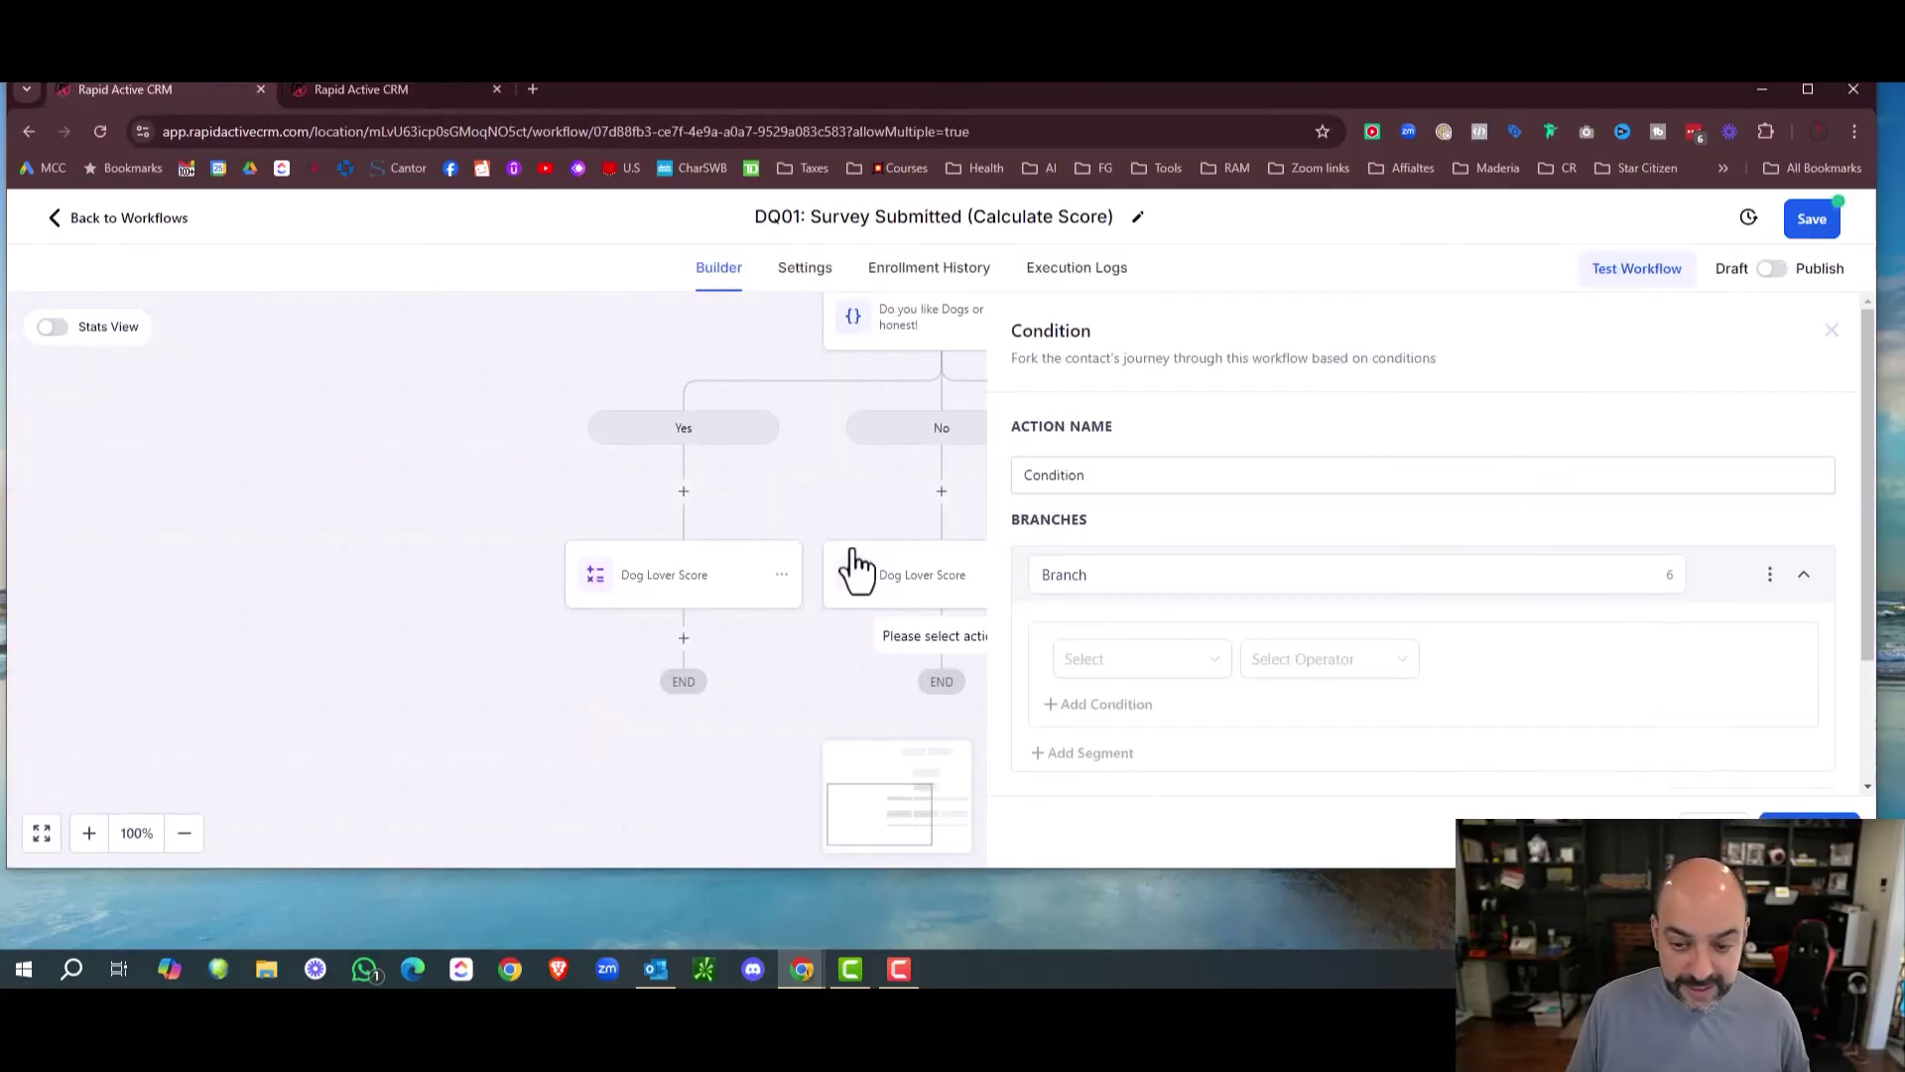
key(Tab)
key(ctrl+v)
Name the condition's first branch "Scraps", taken from the first answer option of the survey's dog food question.
drag(1097, 574, 1075, 574)
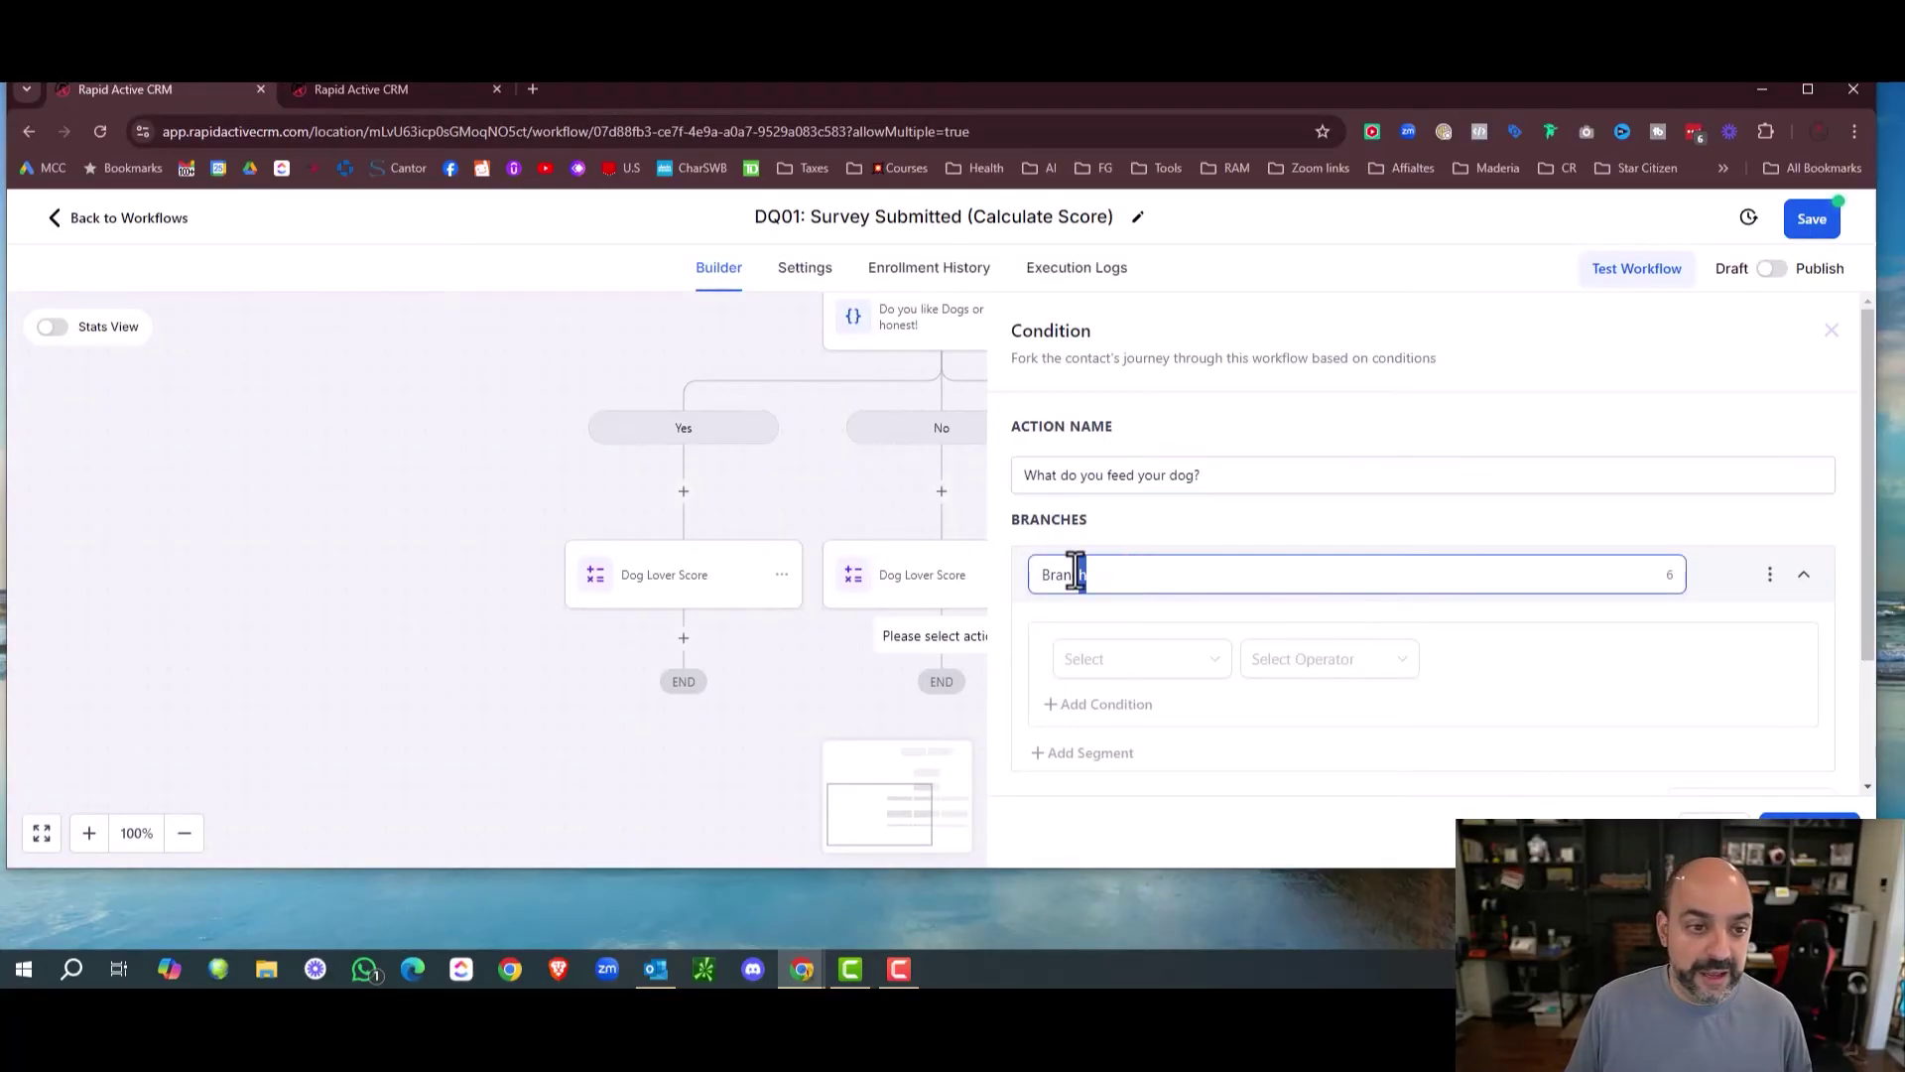
click(402, 91)
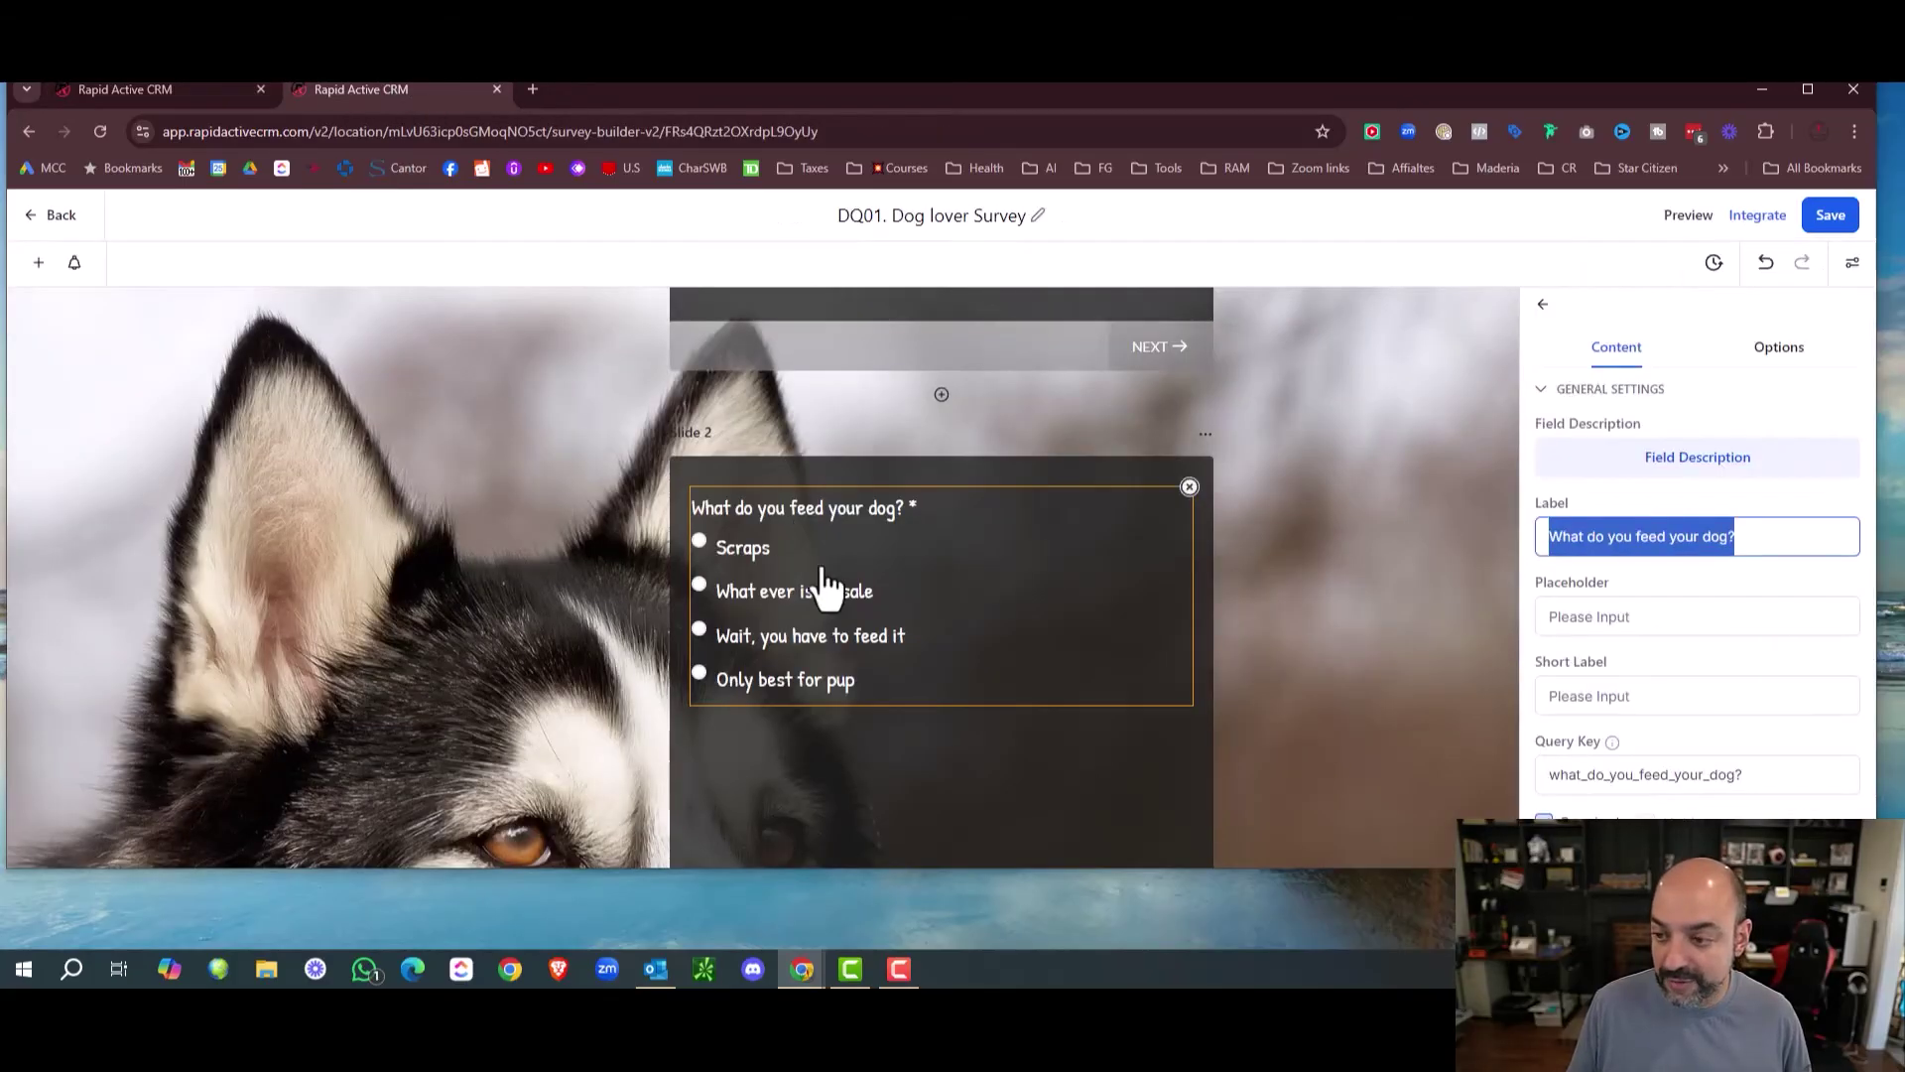
scroll(1684, 574, down, 2)
scroll(1716, 496, up, 2)
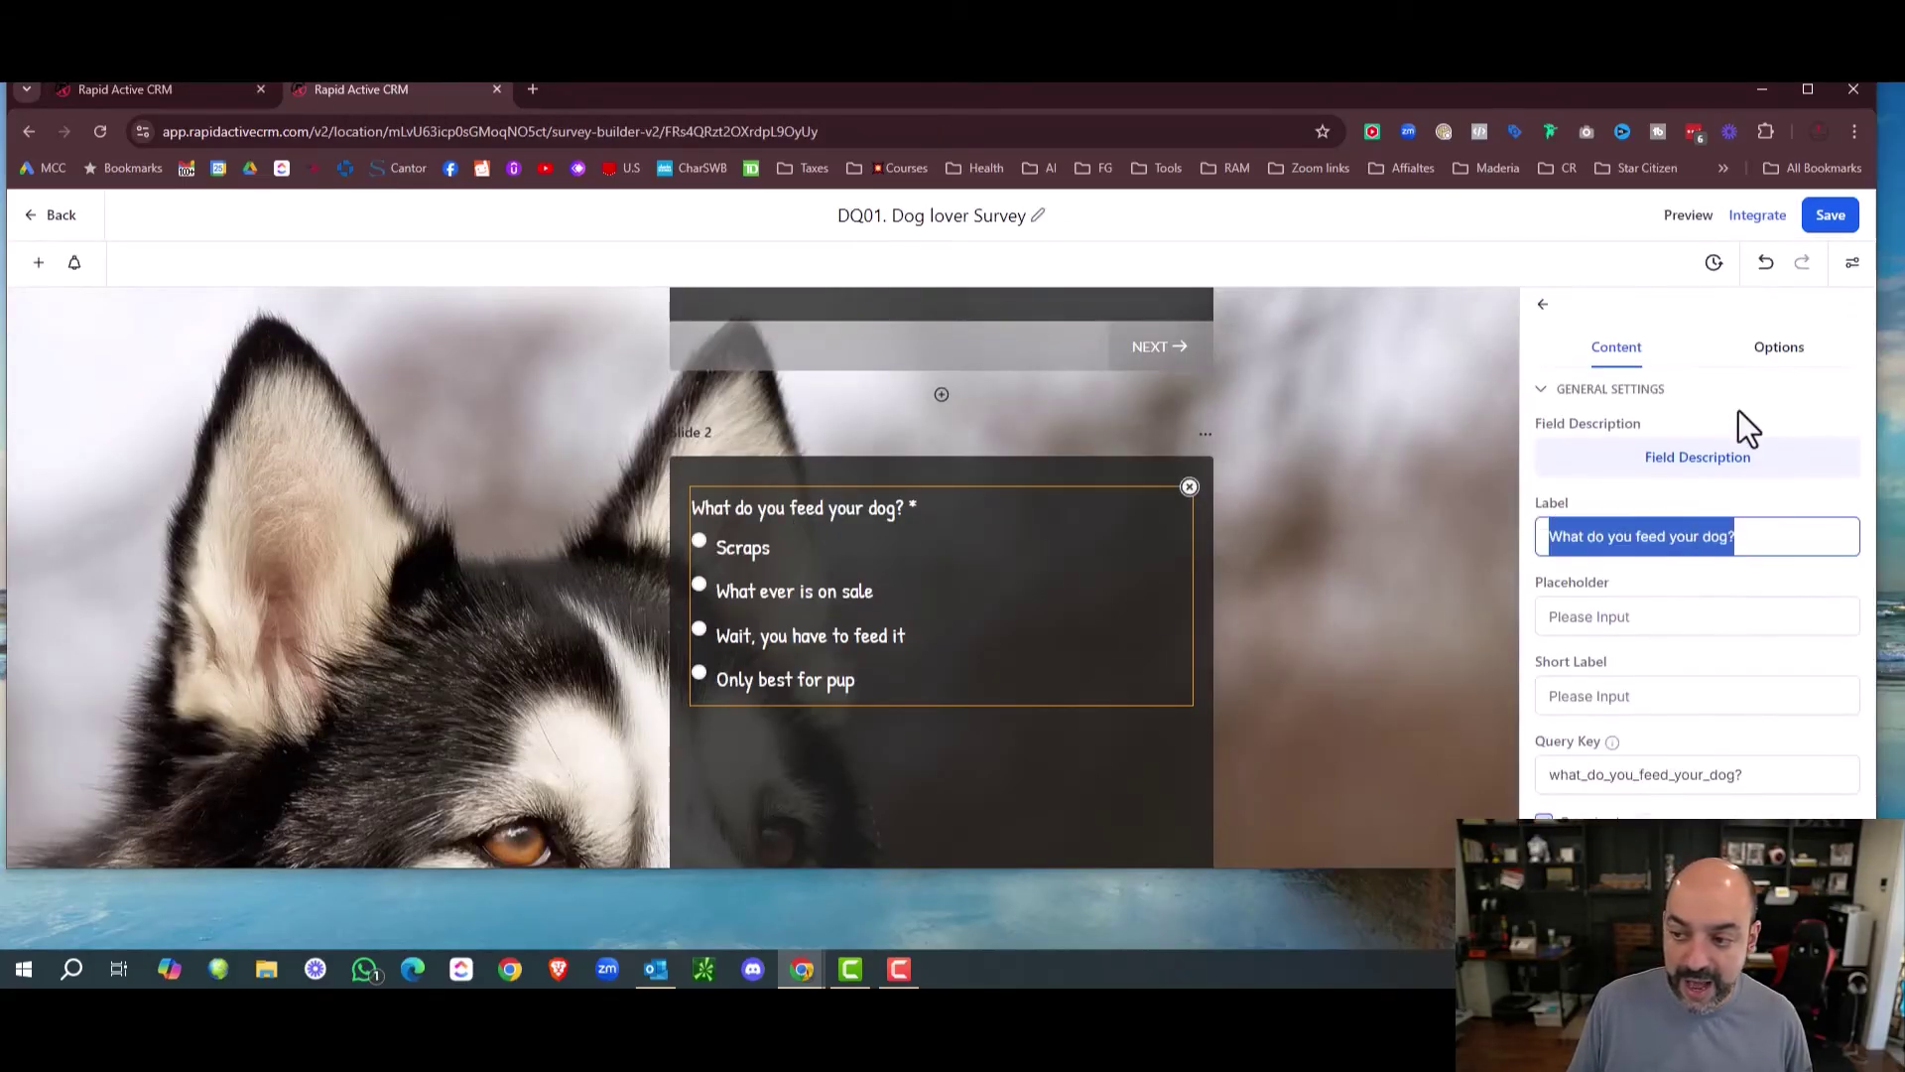
click(1777, 346)
drag(1647, 409, 1560, 409)
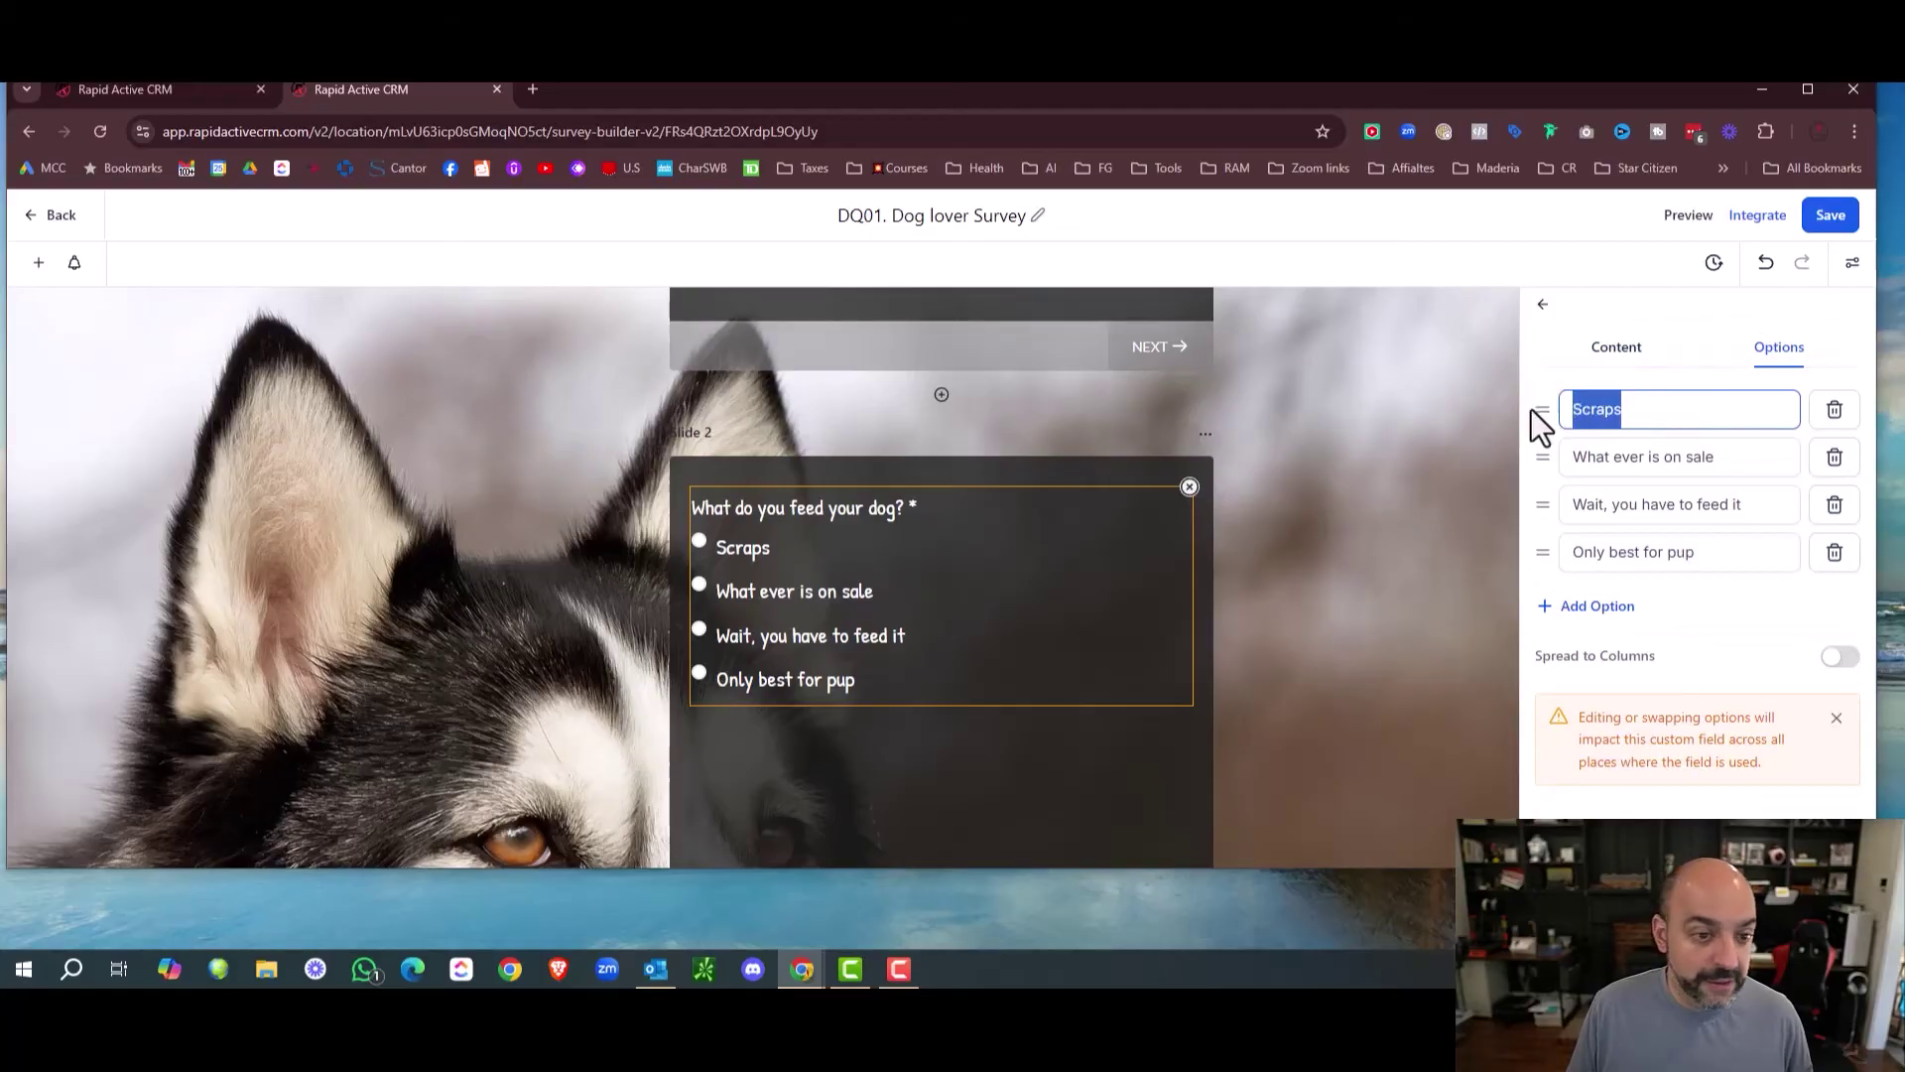
click(133, 99)
text(Scraps)
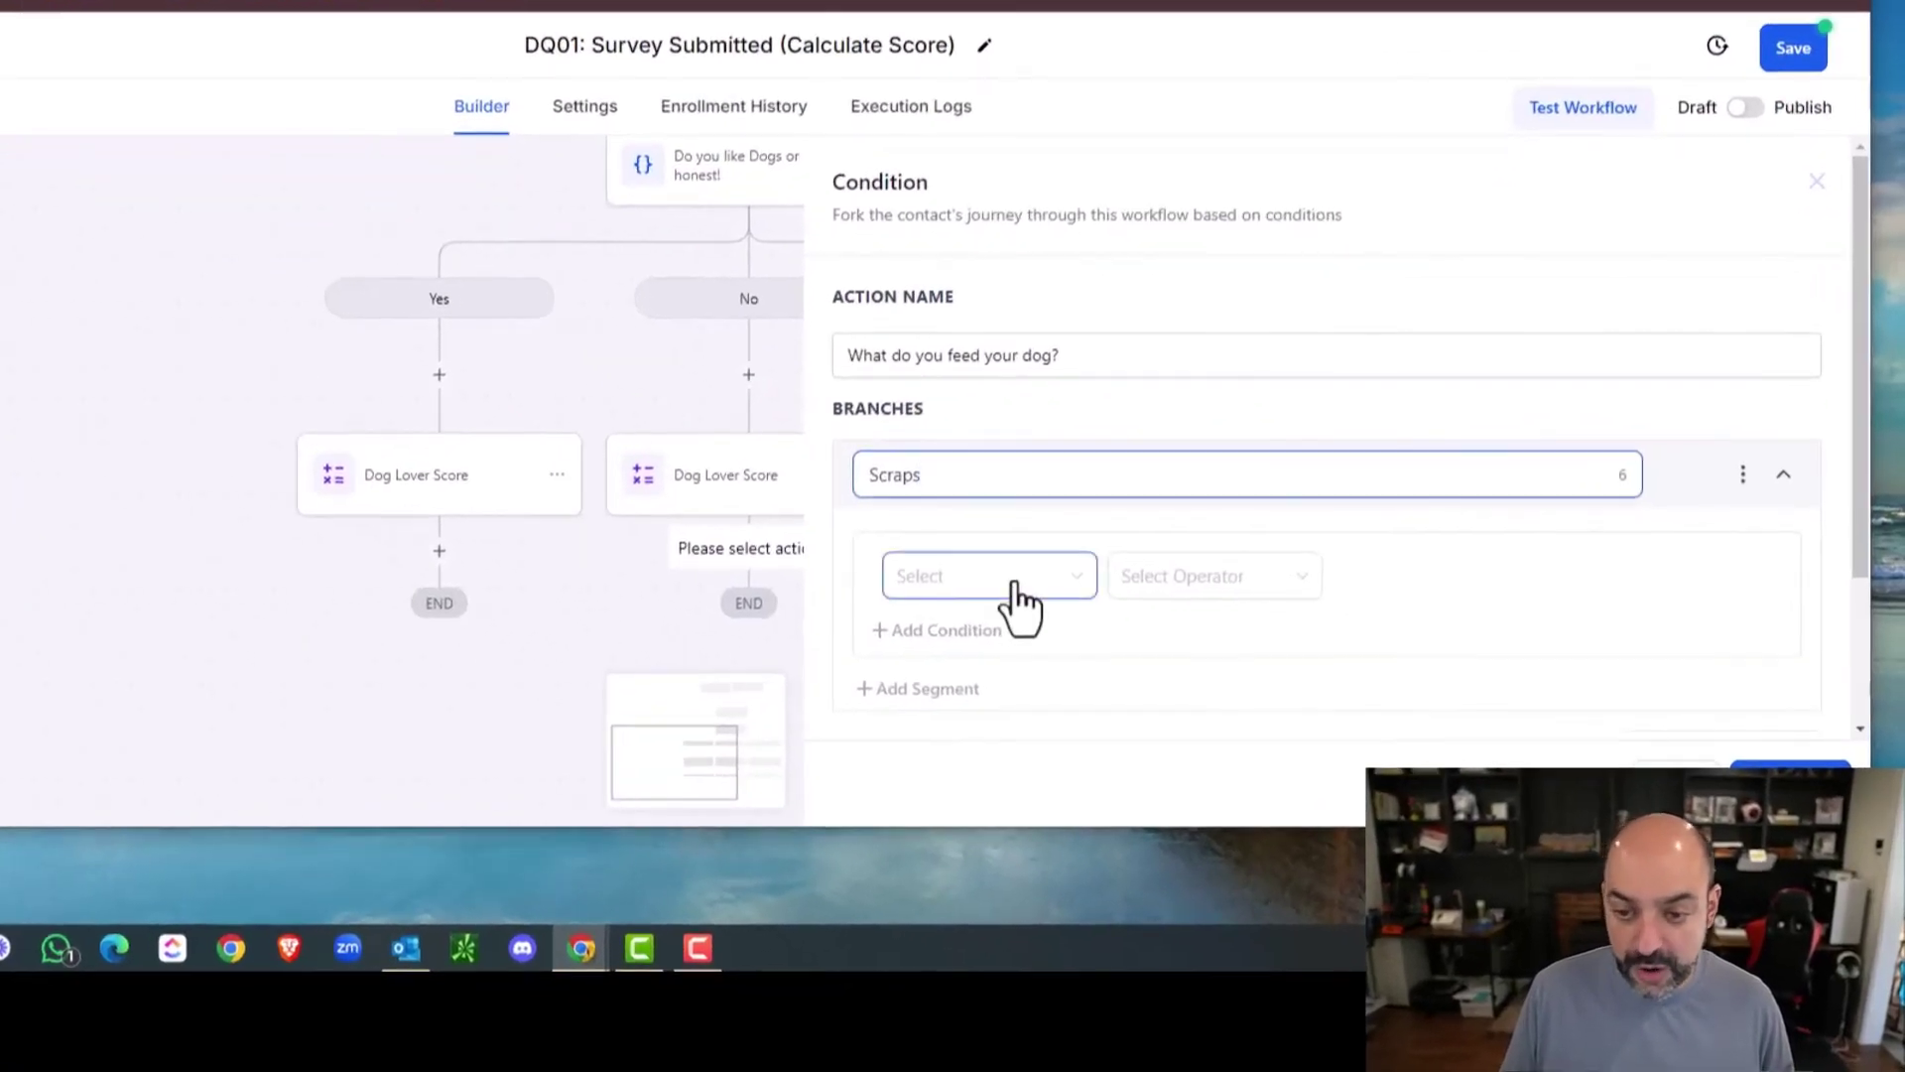
Set the Scraps branch's condition to the contact detail field "What do you feed your dog?" Is "Scraps".
click(1014, 585)
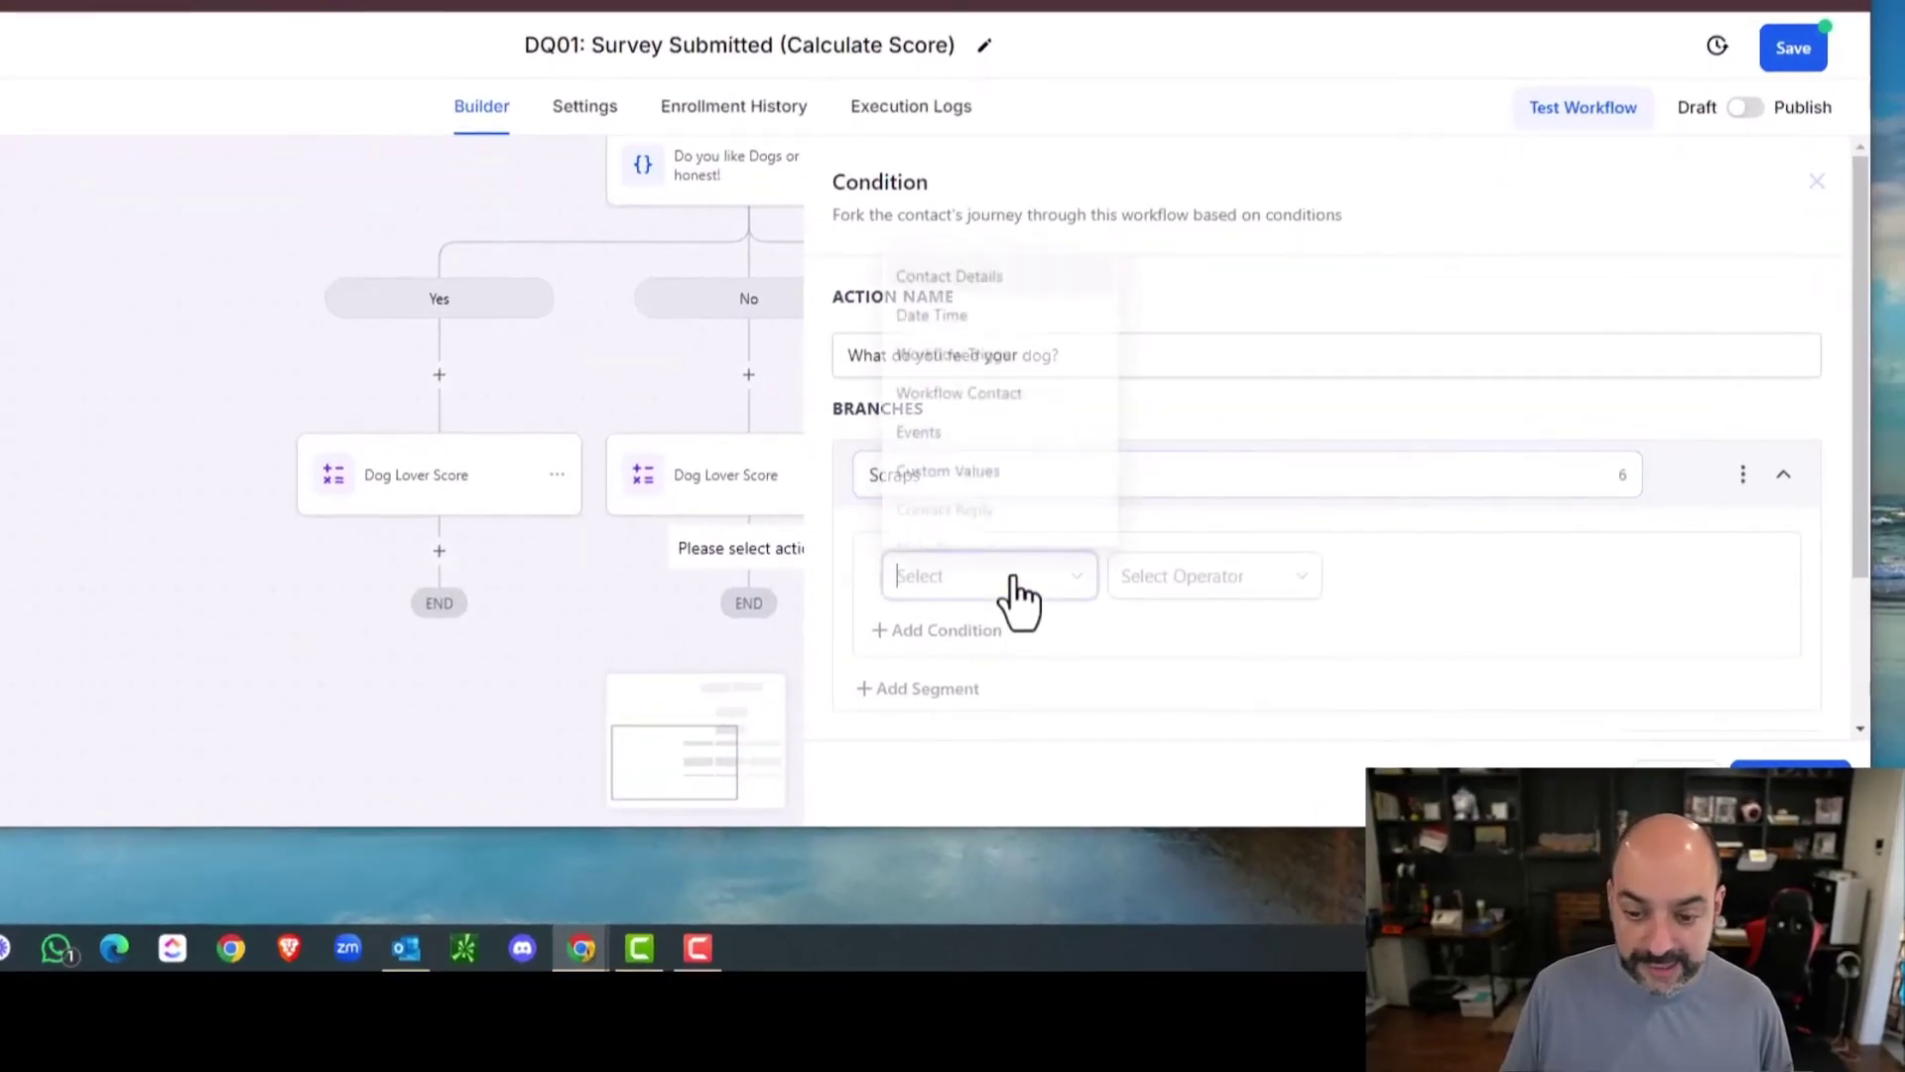
click(954, 270)
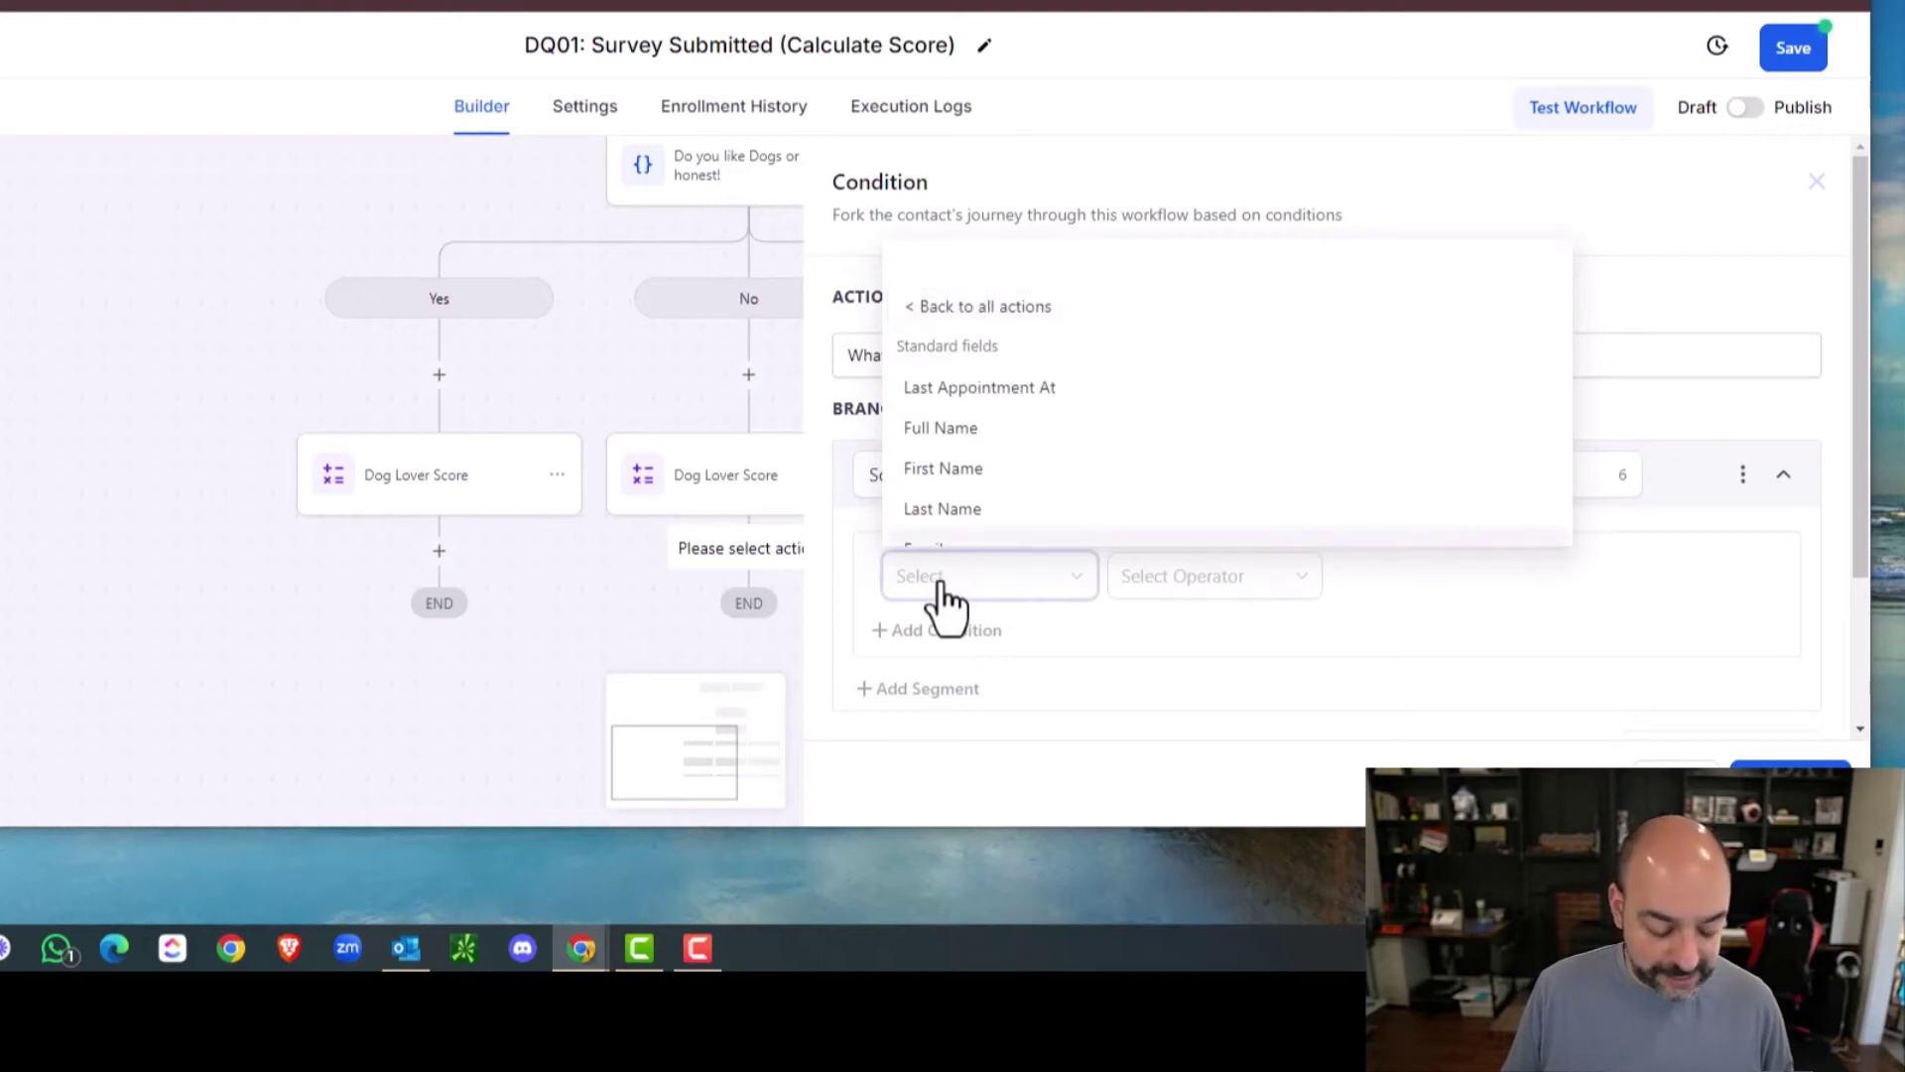
text(Scraps)
drag(988, 583, 899, 583)
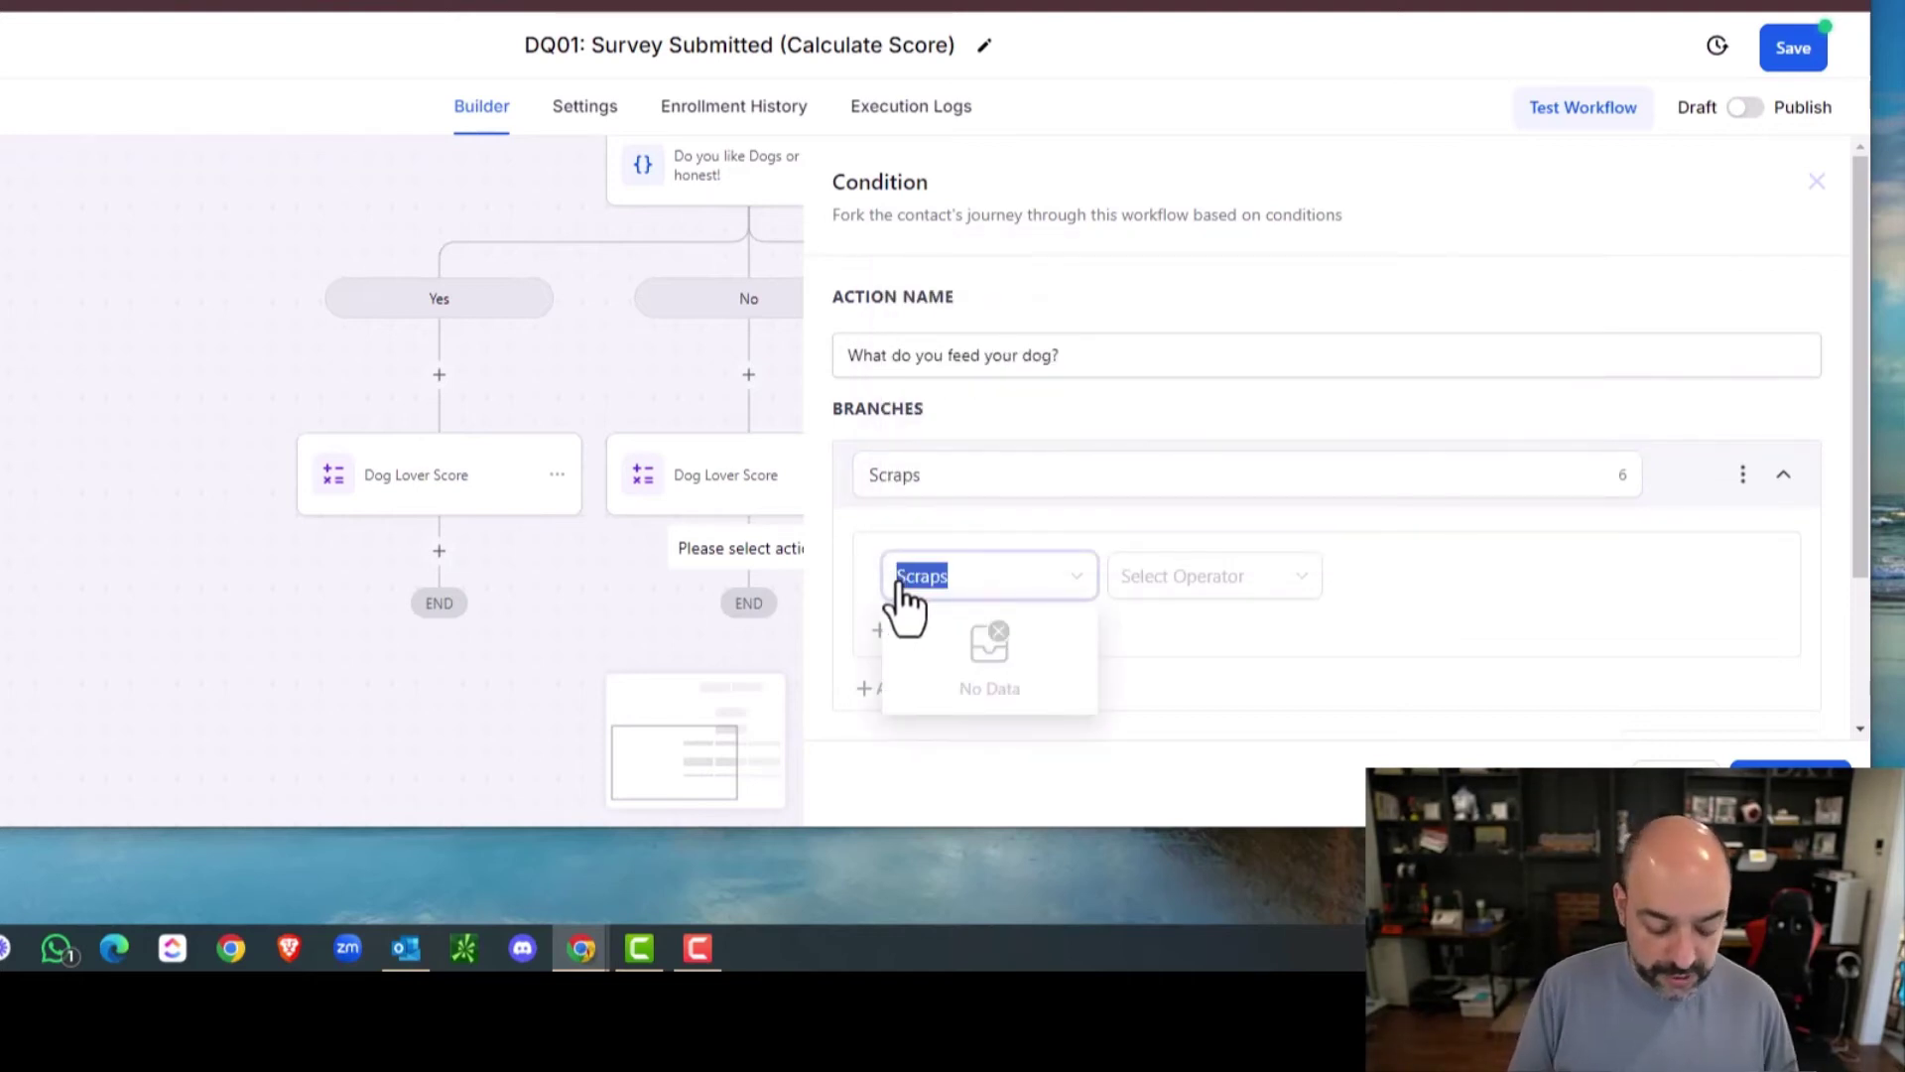
key(BackSpace)
text(What do you)
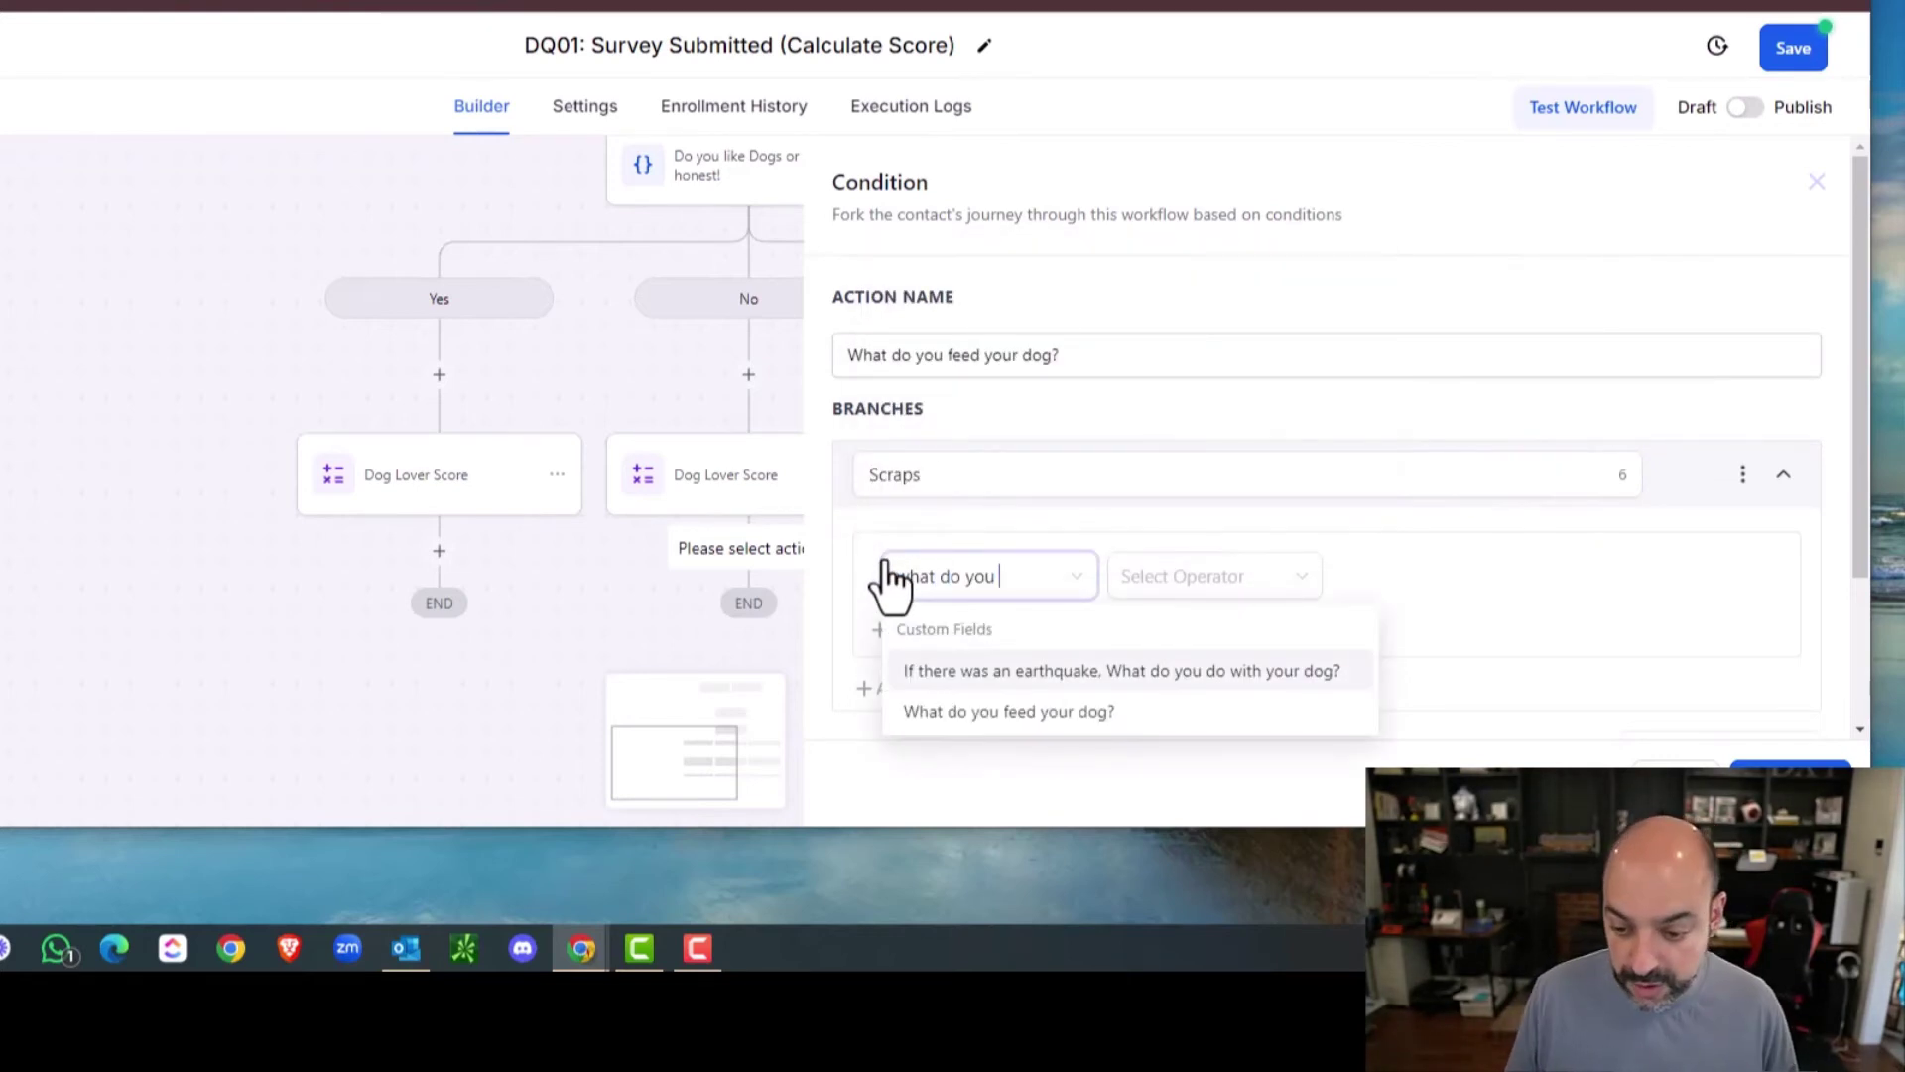
click(1032, 712)
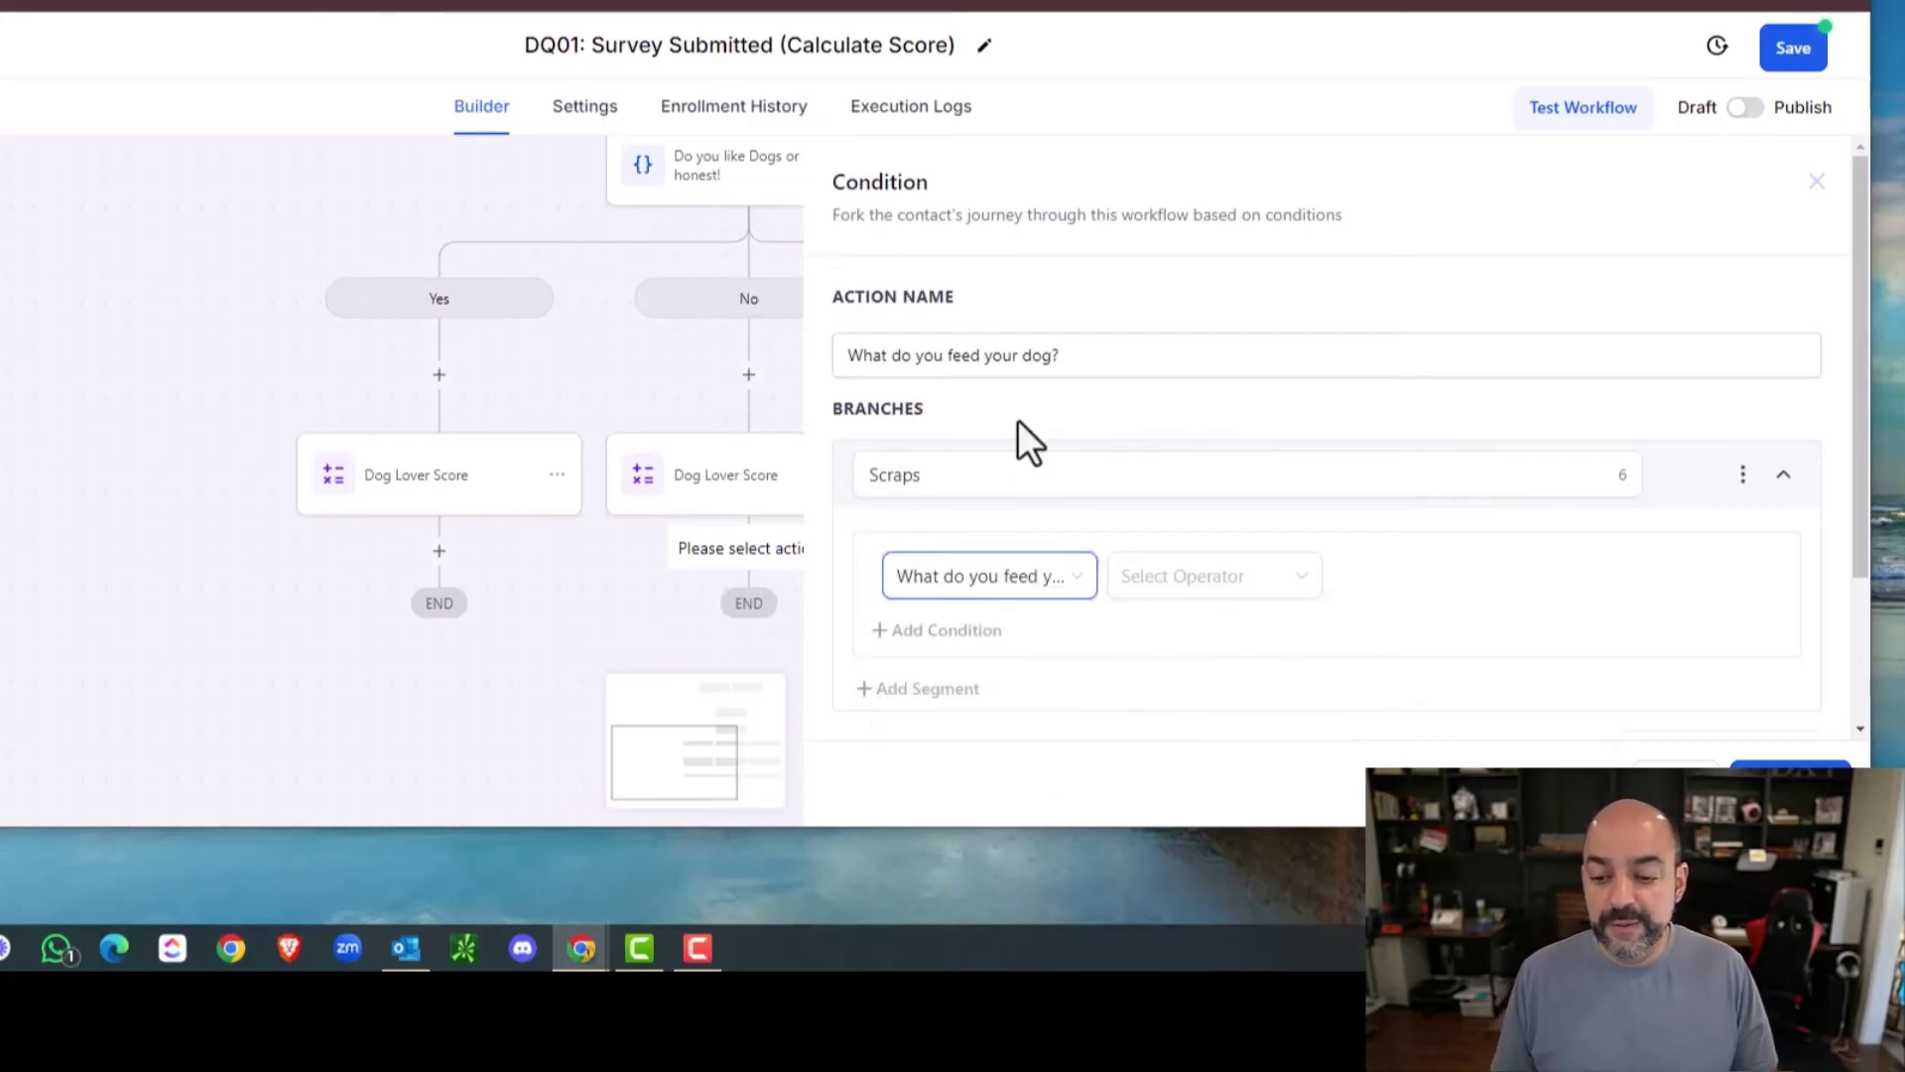
click(1182, 586)
click(1167, 640)
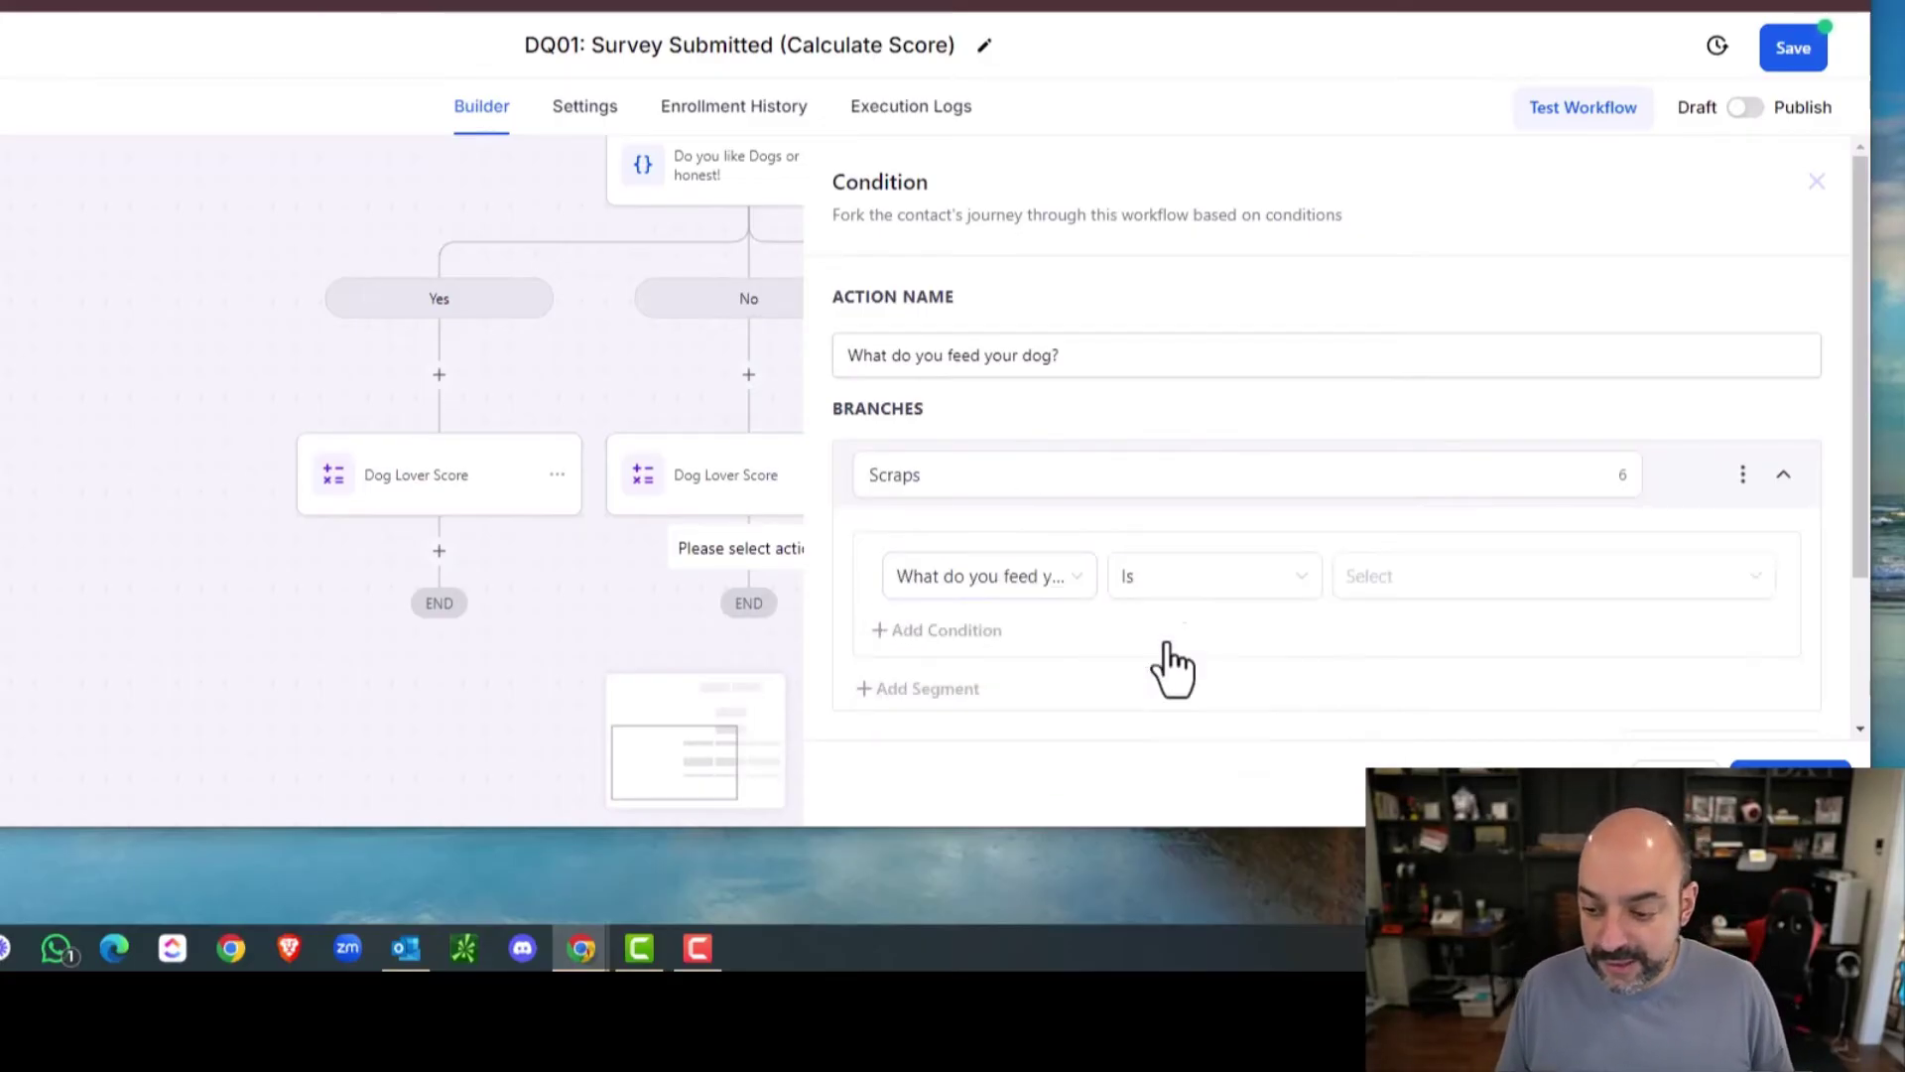
click(1474, 590)
click(1454, 631)
Add a second branch and name it "What ever is on sale", copied from the survey question's second answer option.
scroll(1026, 504, down, 2)
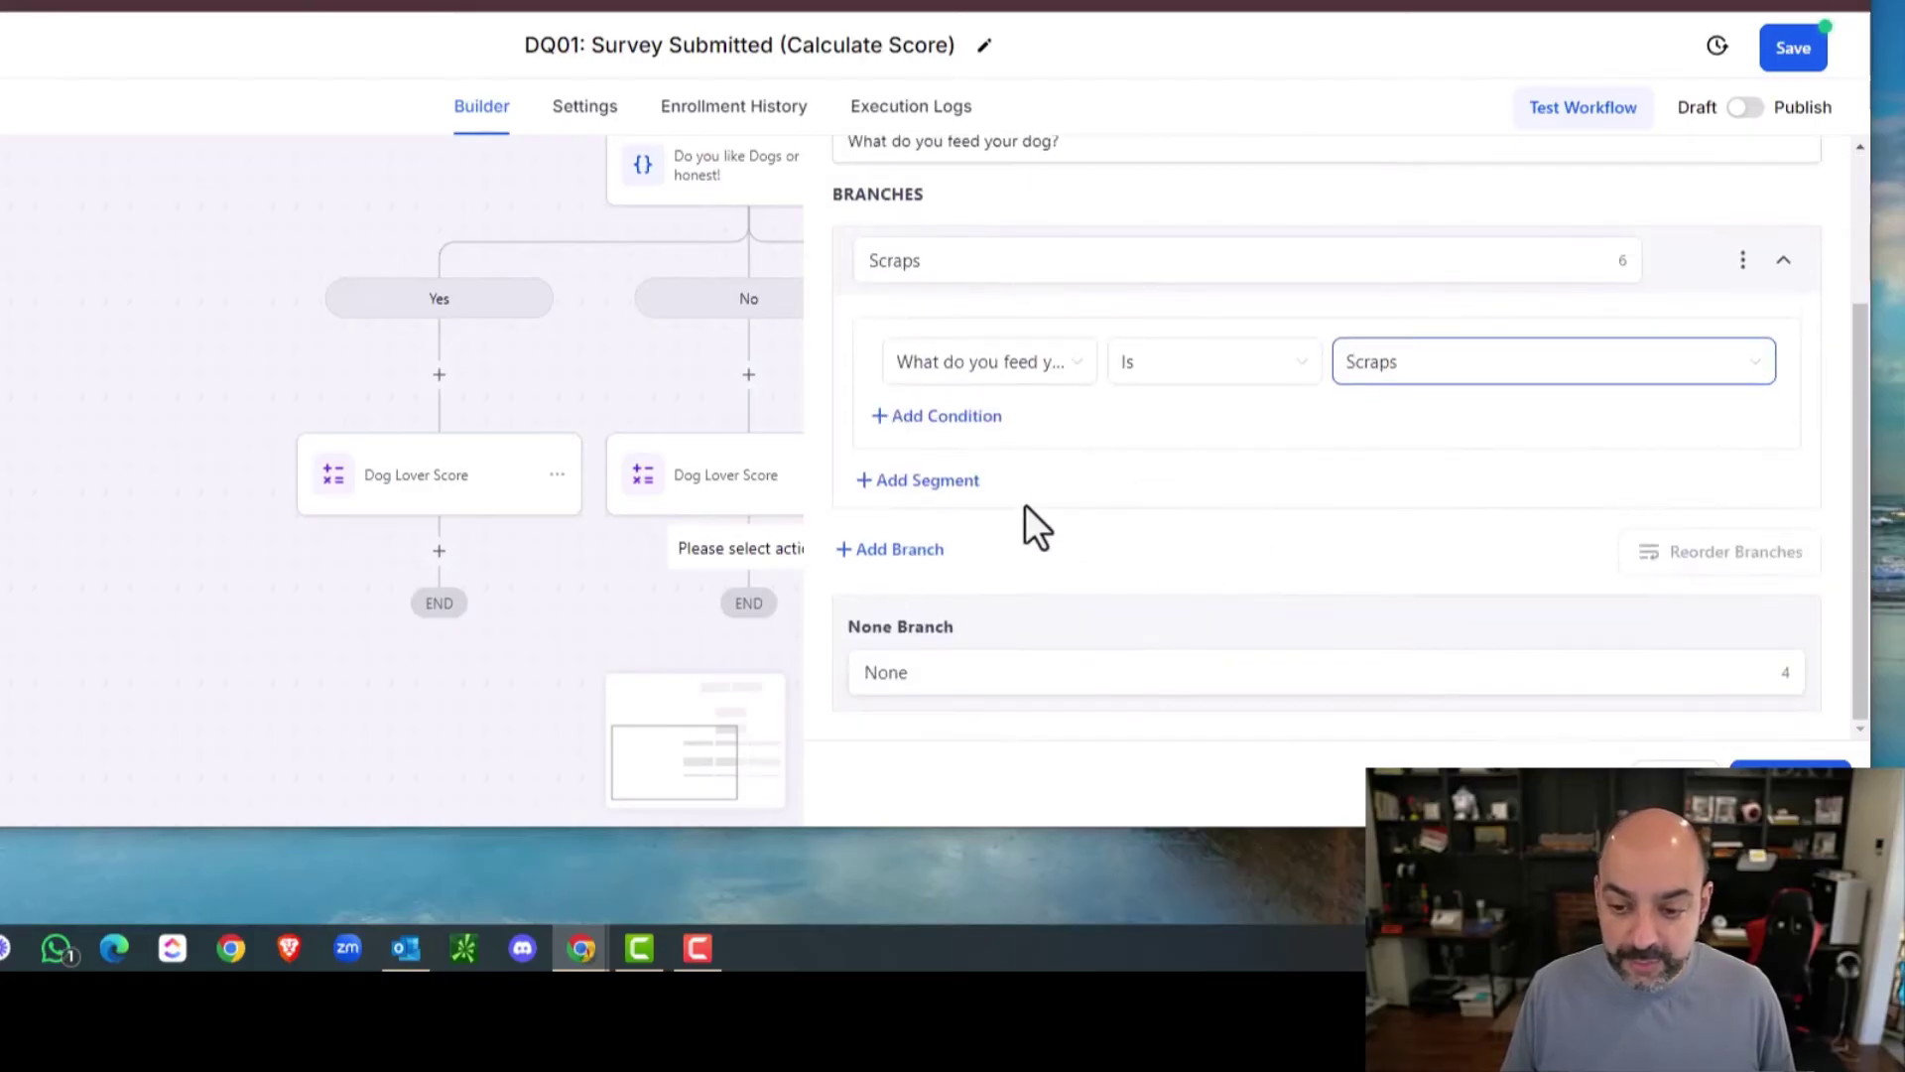
click(899, 551)
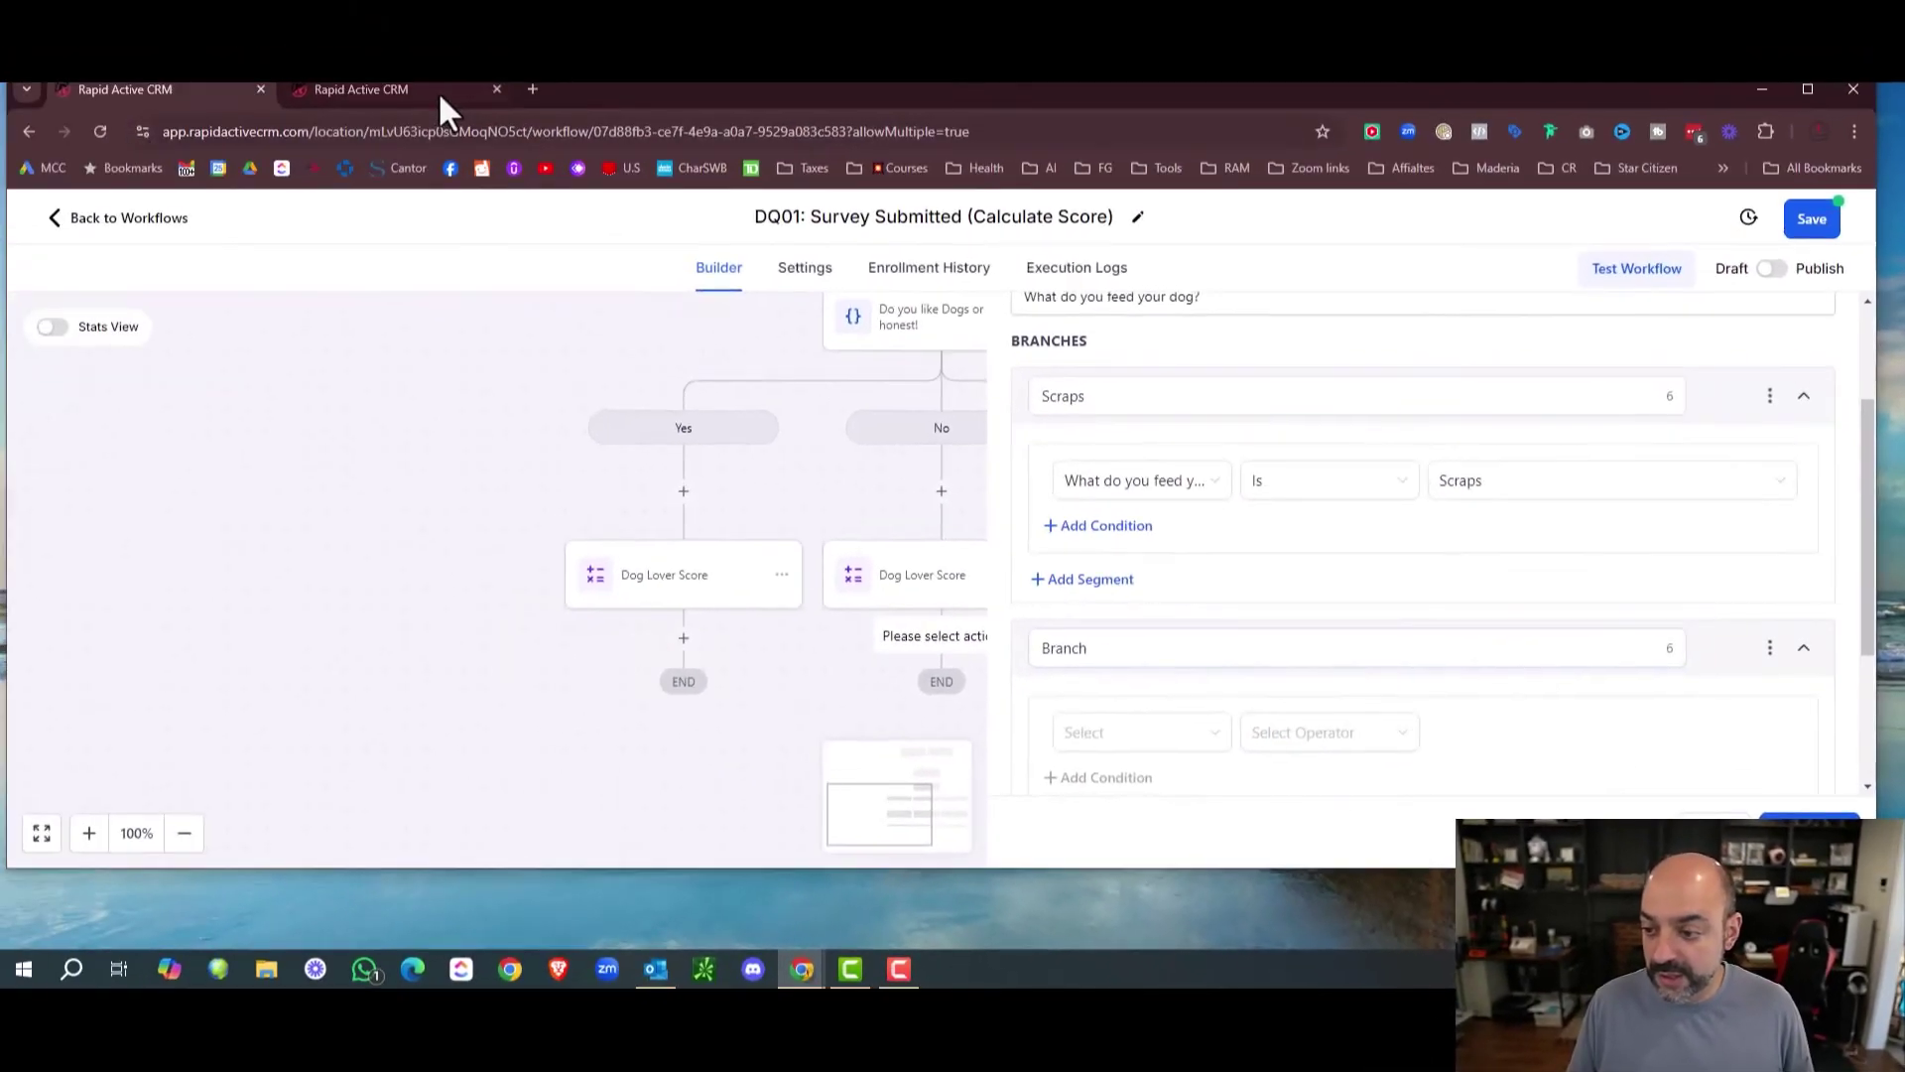
click(439, 92)
triple_click(1763, 460)
key(ctrl+c)
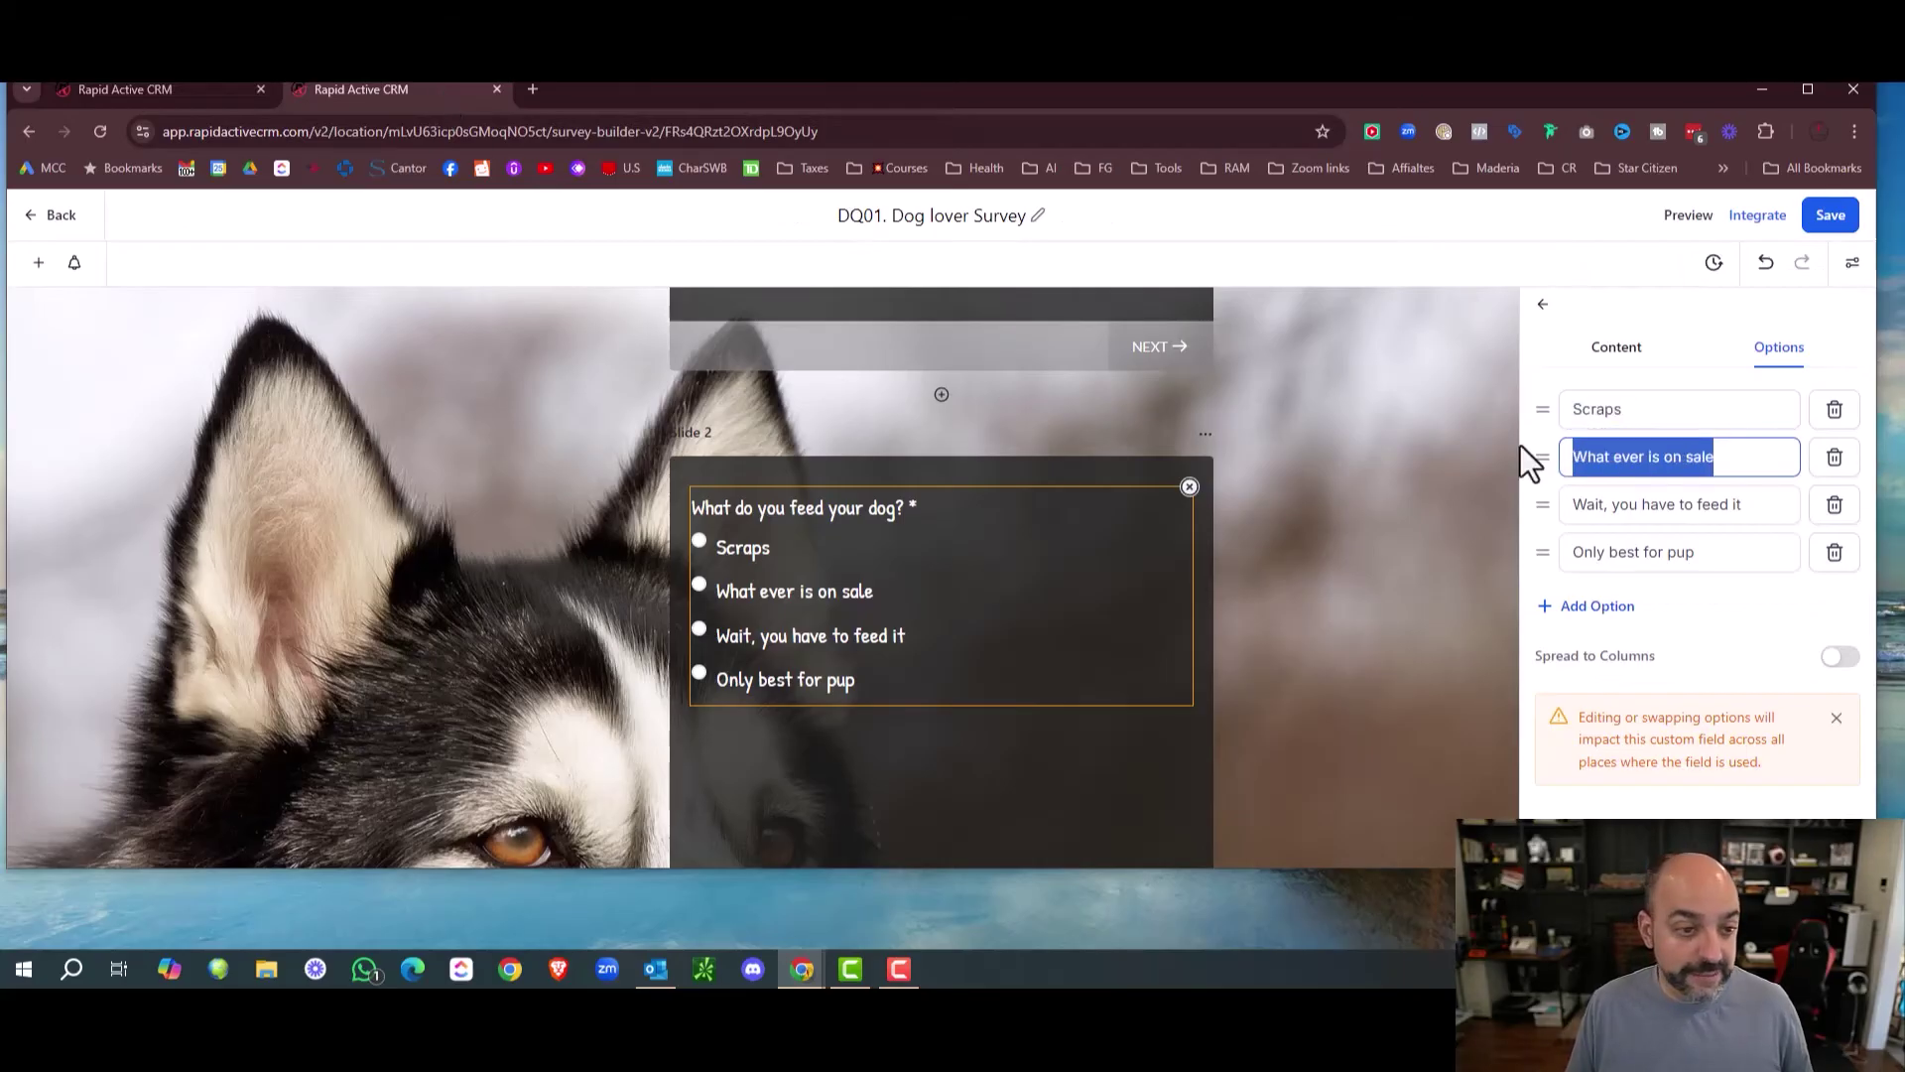
click(219, 90)
scroll(1151, 665, down, 2)
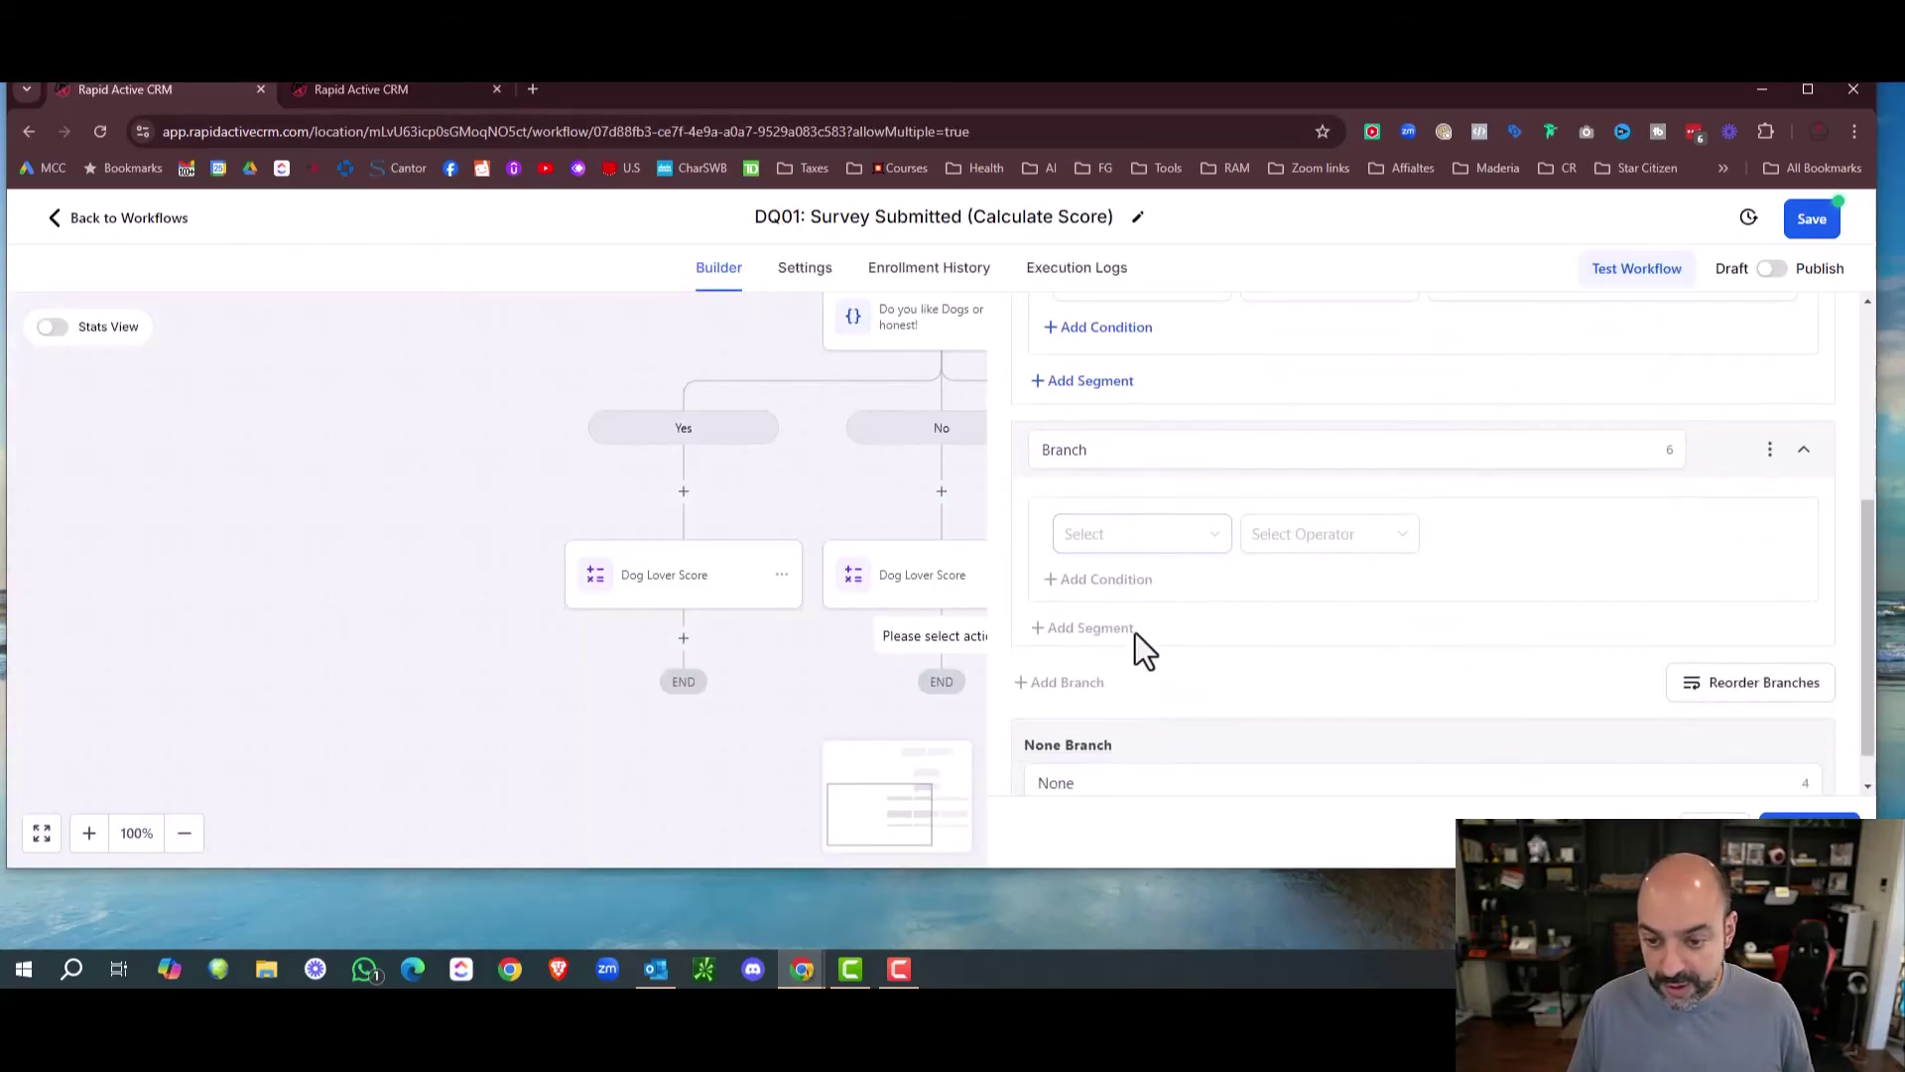
triple_click(1114, 448)
scroll(1224, 522, up, 2)
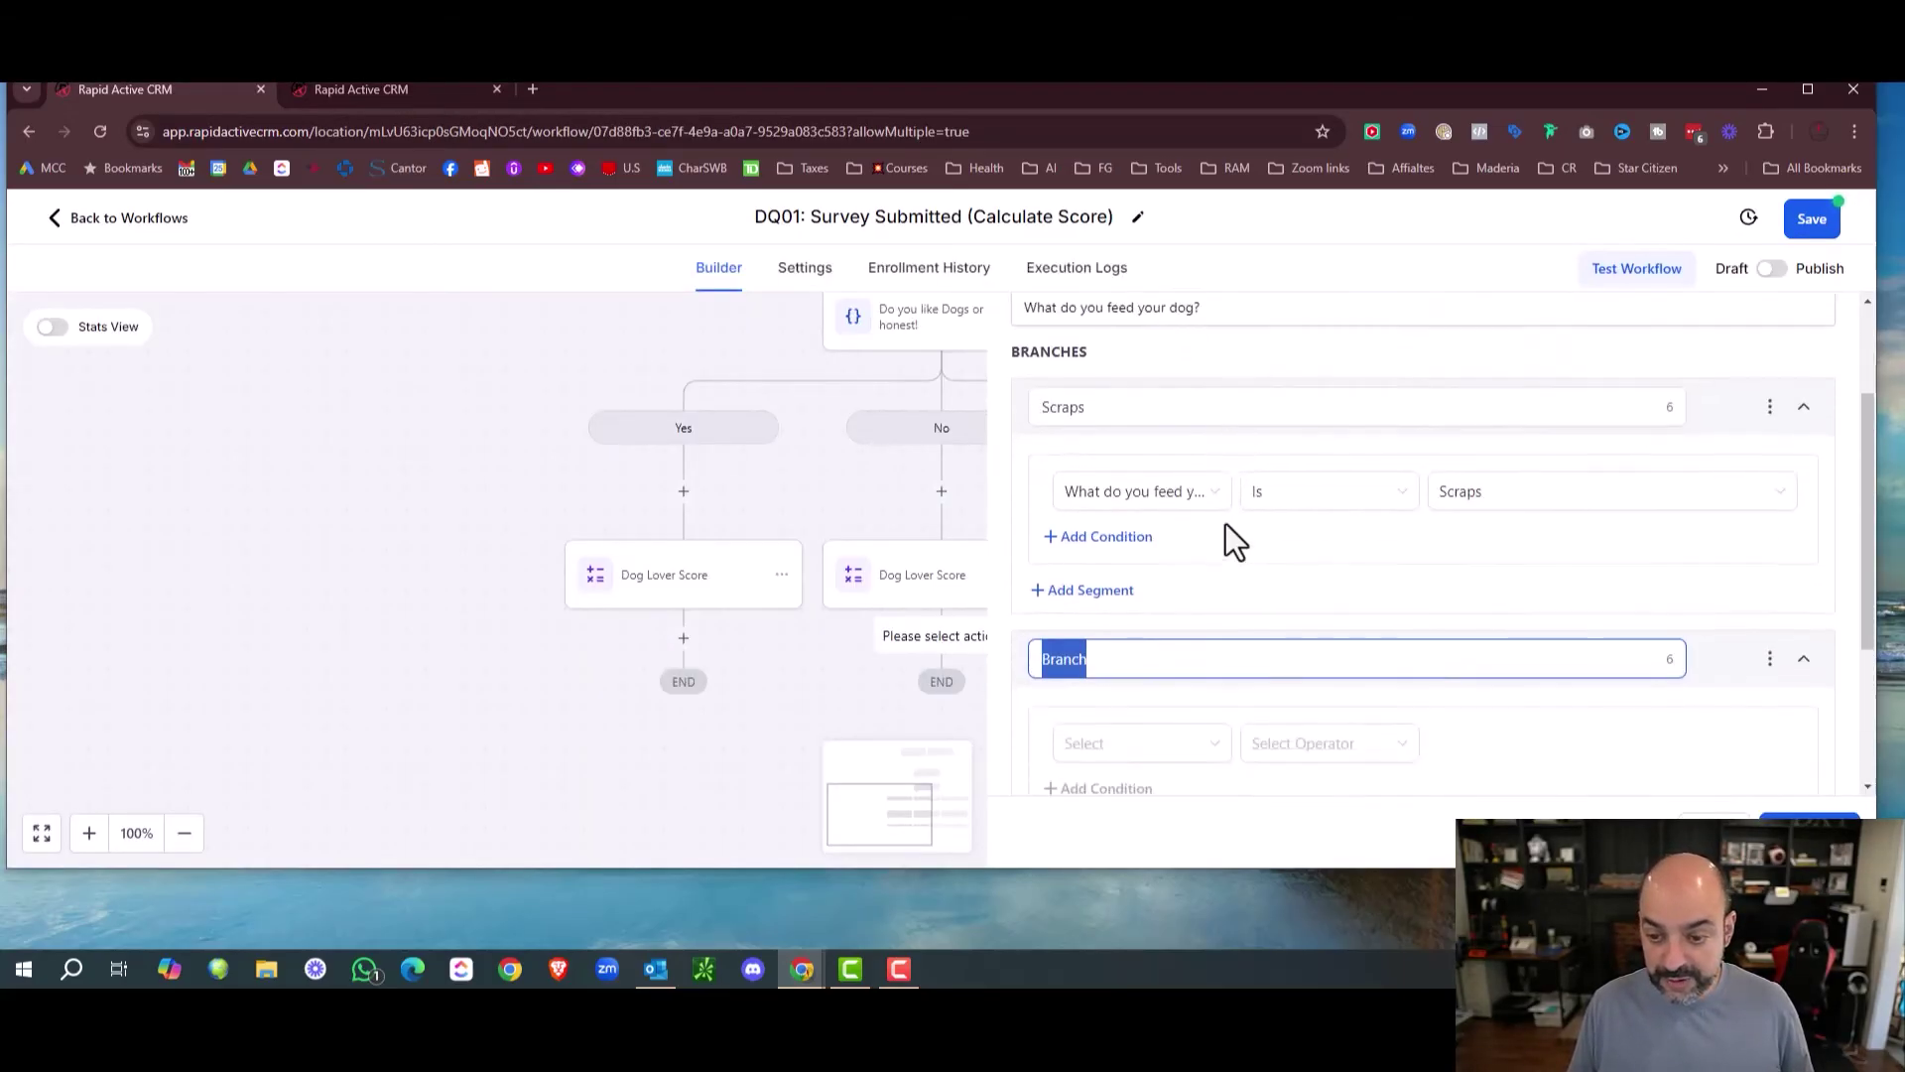
scroll(1221, 532, down, 1)
key(ctrl+v)
Set the second branch's condition to the contact detail field "What do you feed your dog?" Is "What ever is on sale".
click(1173, 640)
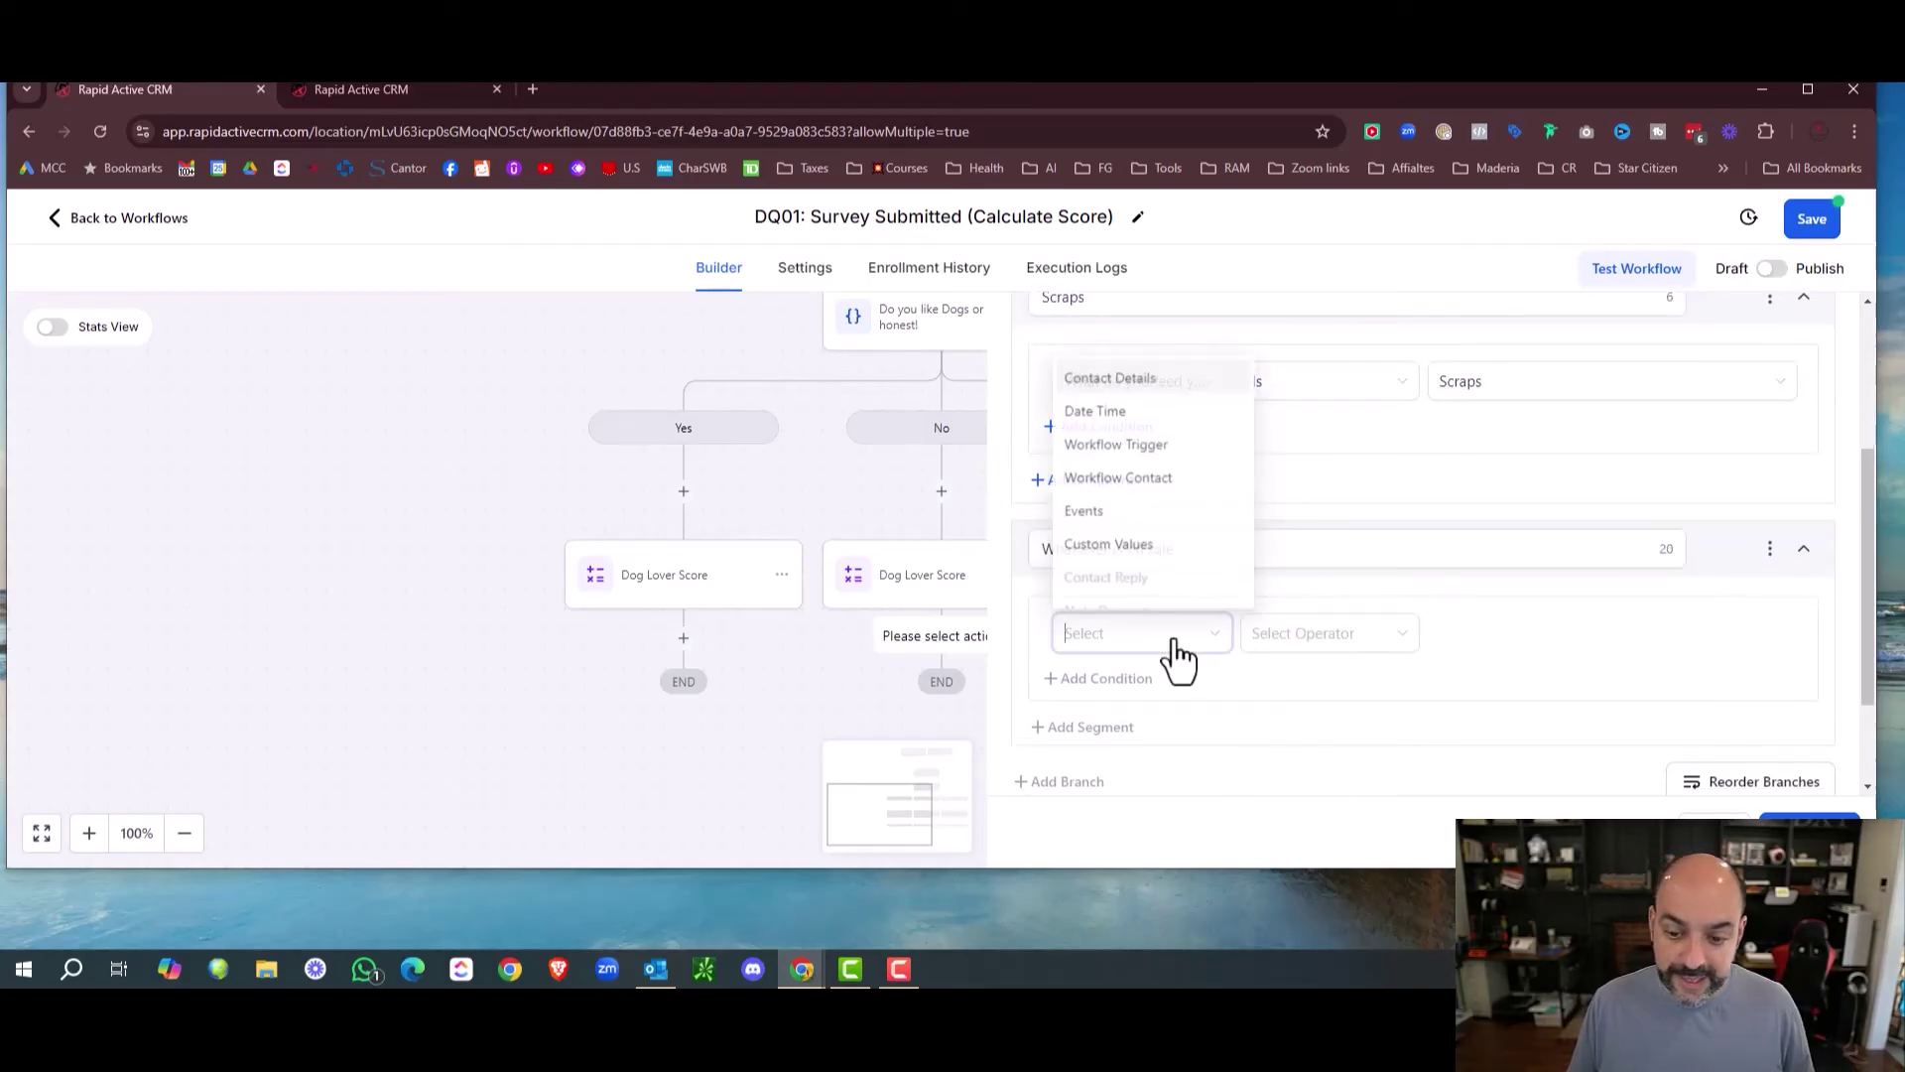
click(1153, 383)
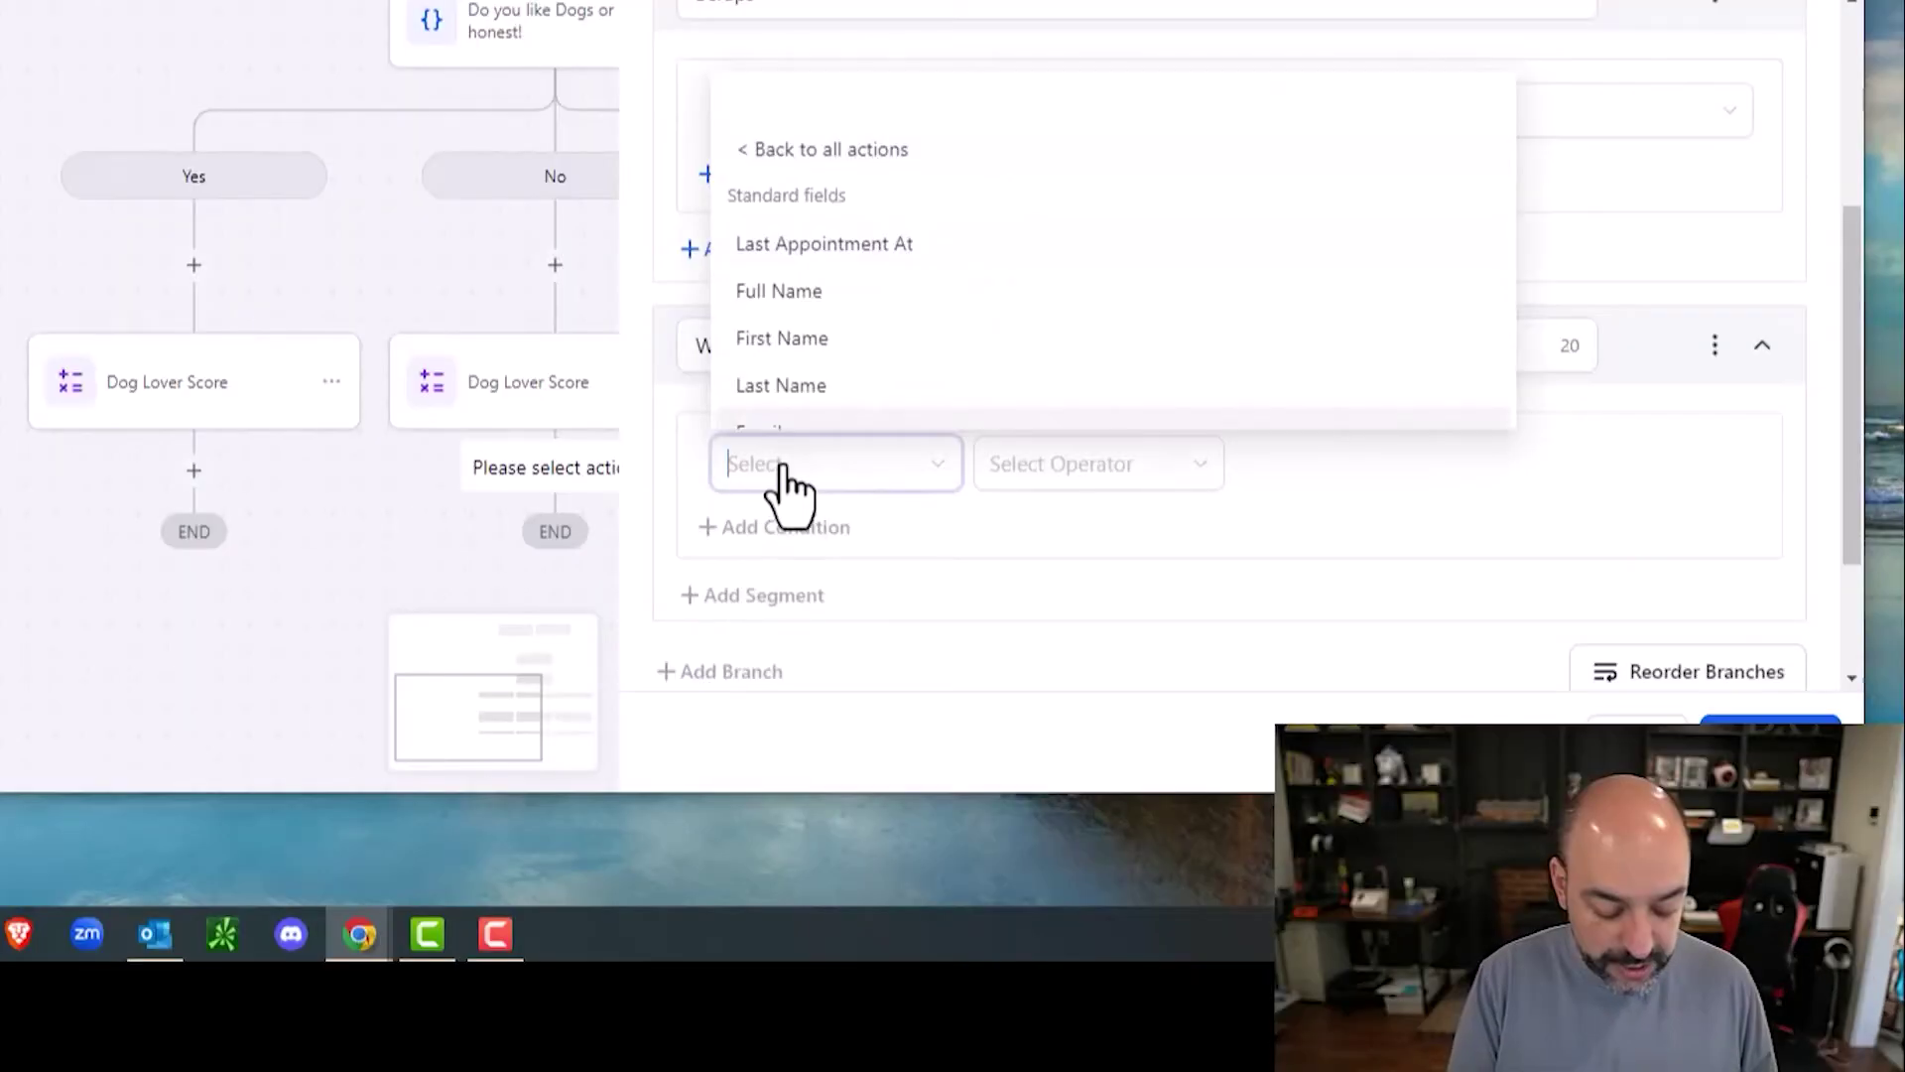
text(what do)
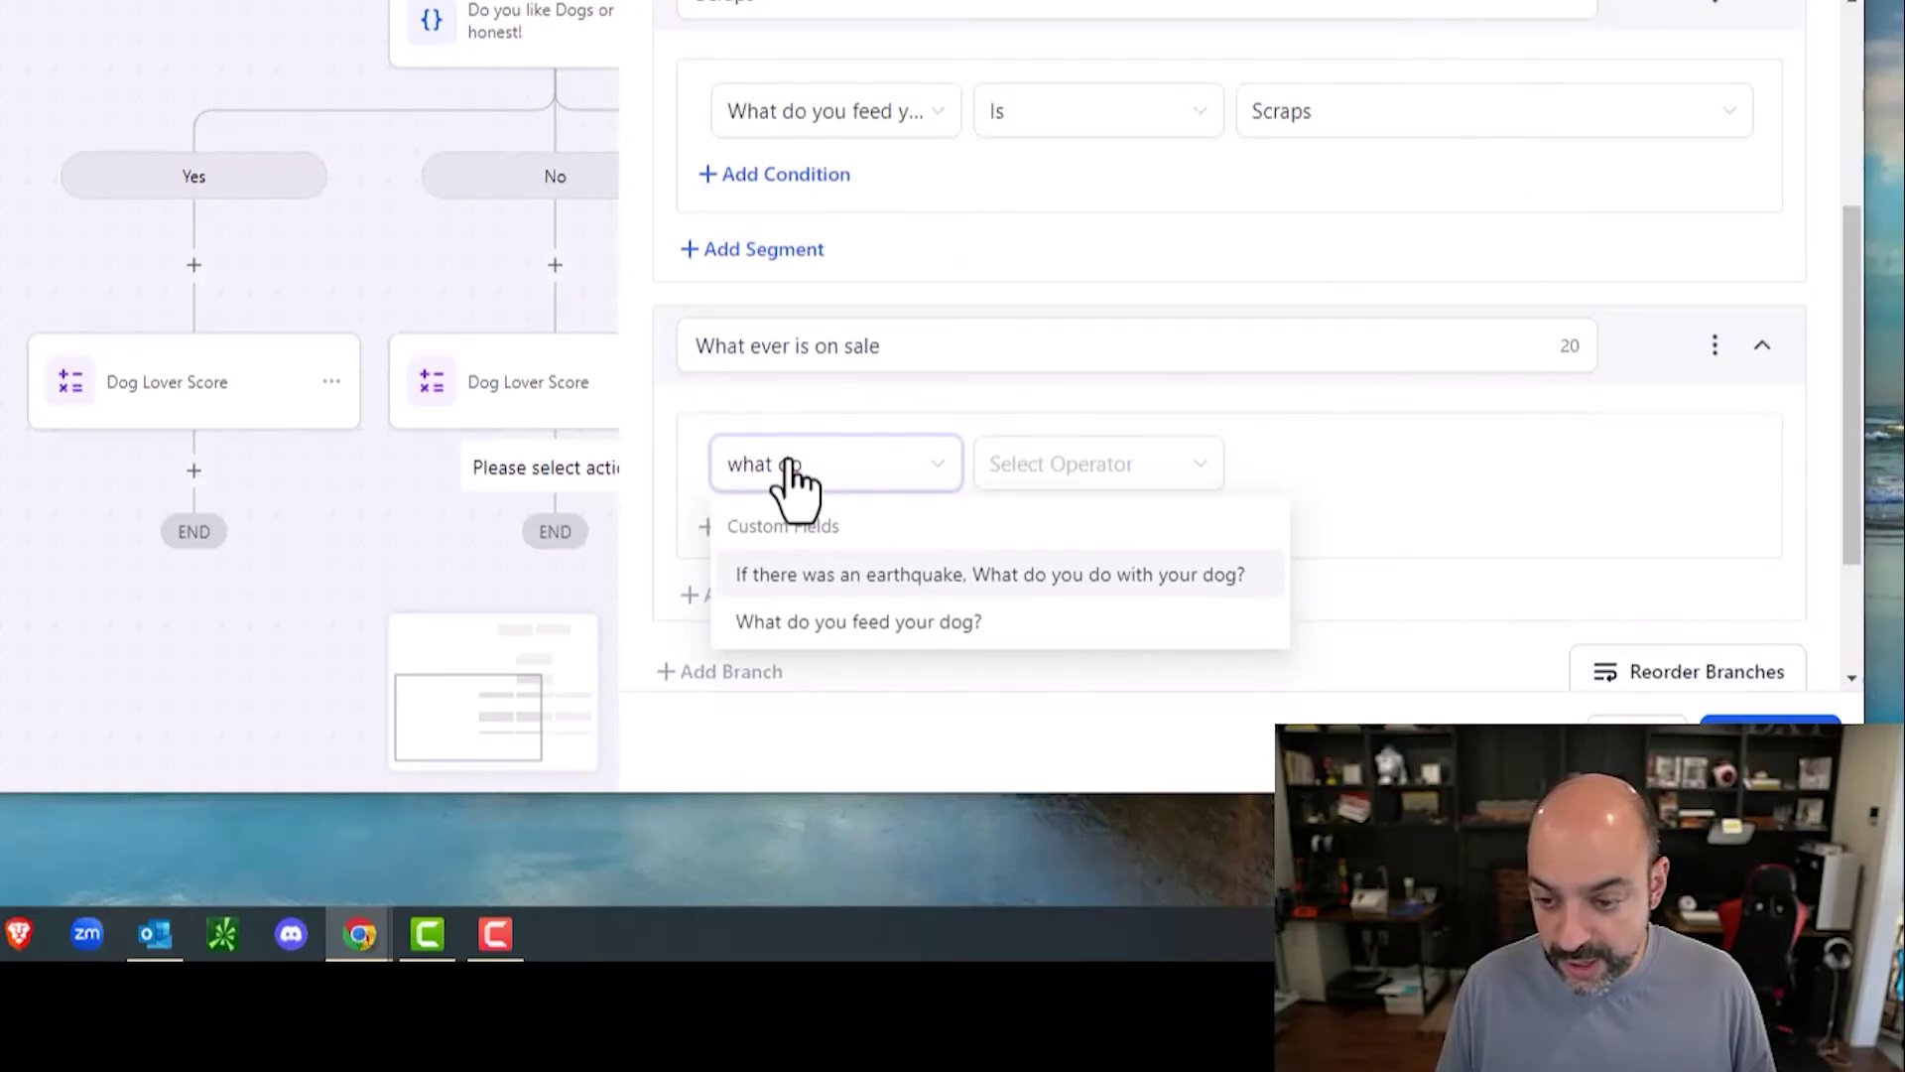
click(879, 625)
click(1119, 475)
click(1124, 524)
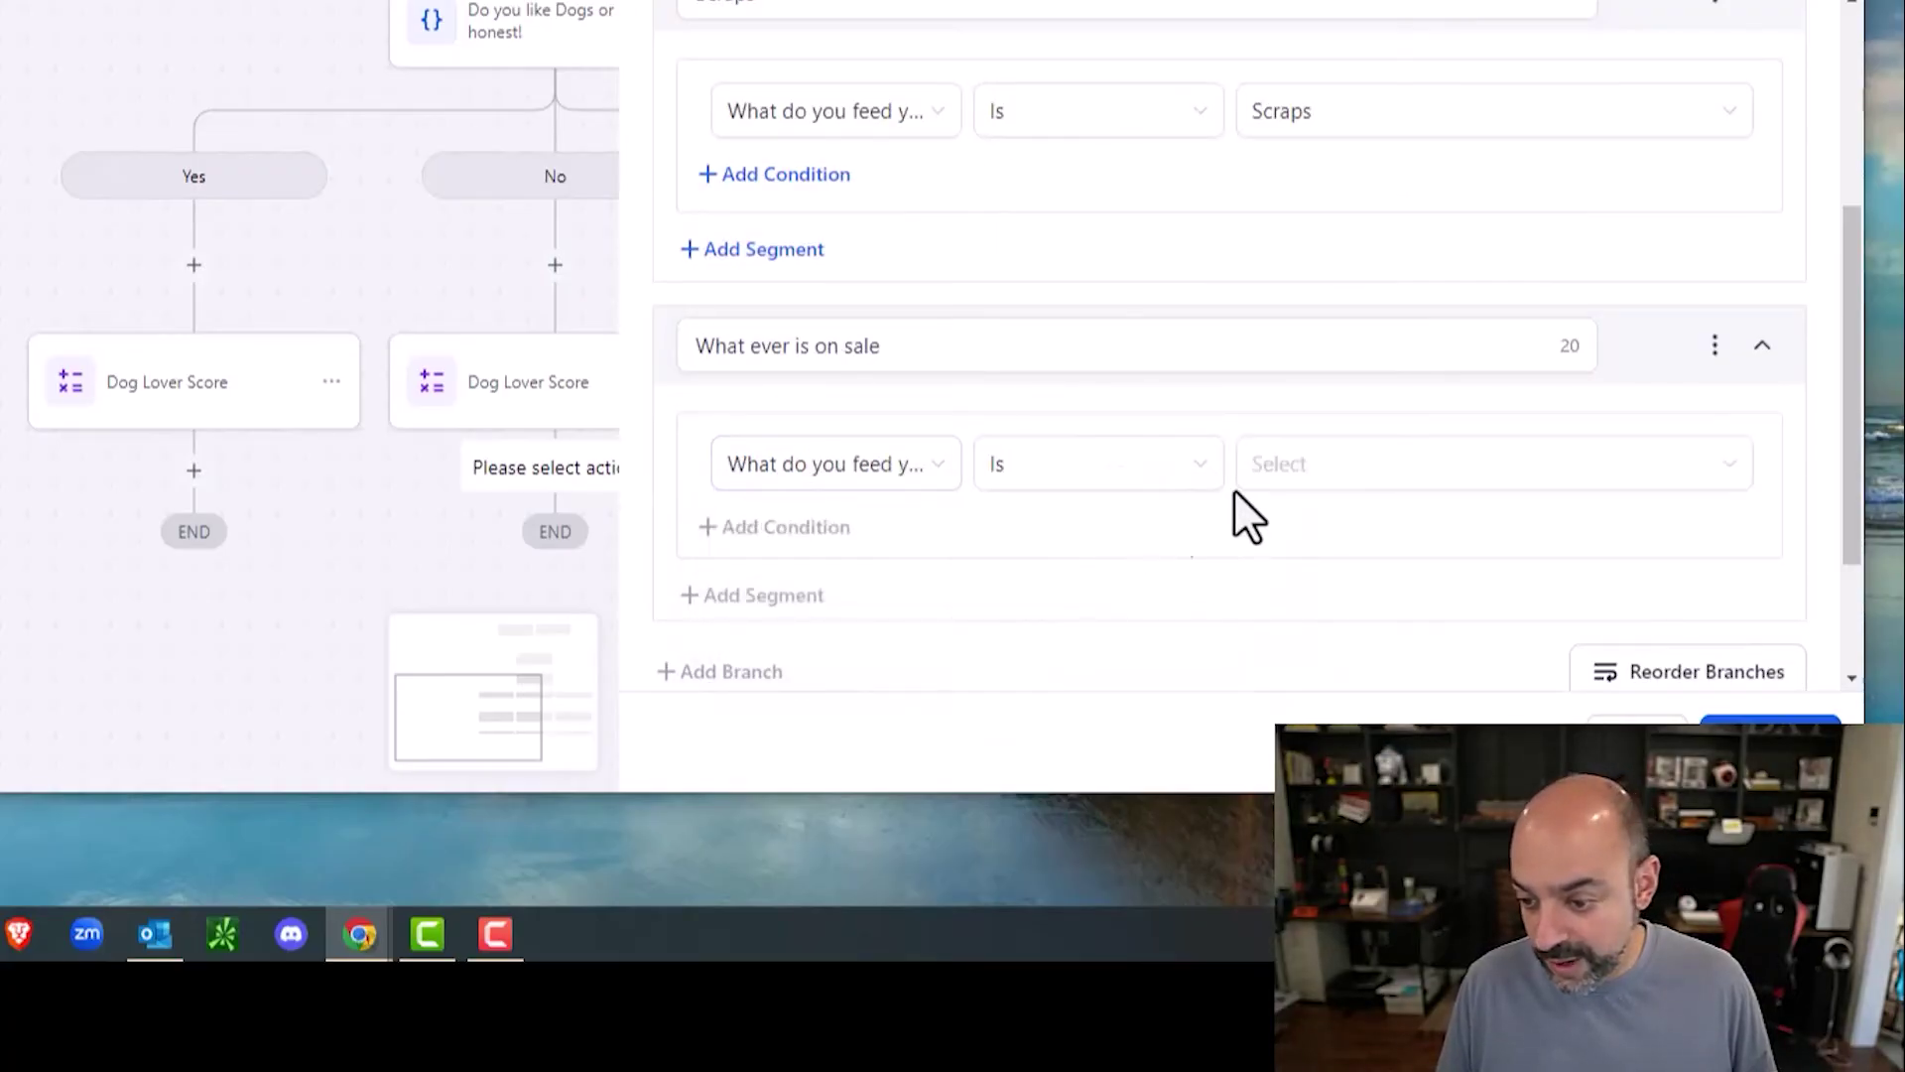
click(1373, 476)
click(1339, 606)
Add a third branch and name it "Wait, you have to feed it", copied from the survey question's third answer option.
scroll(1077, 405, down, 2)
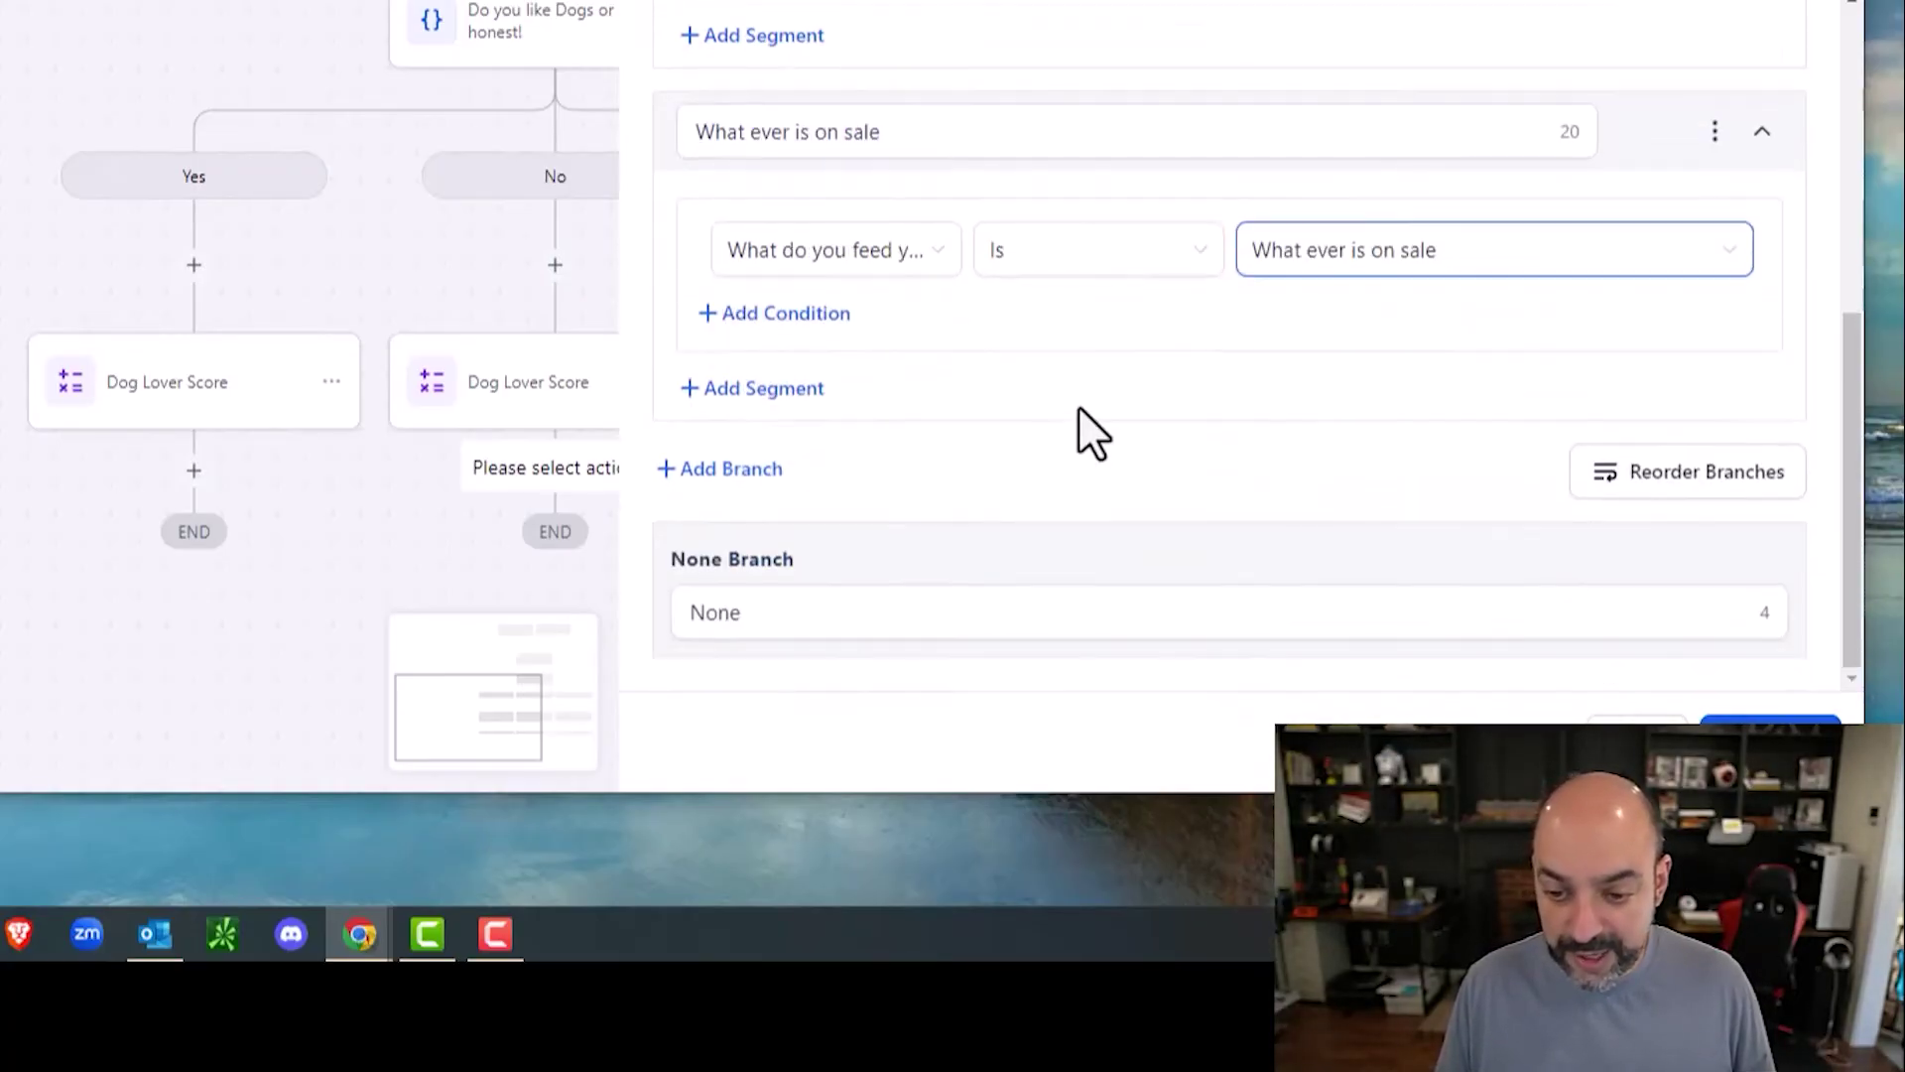
click(724, 468)
scroll(907, 362, down, 3)
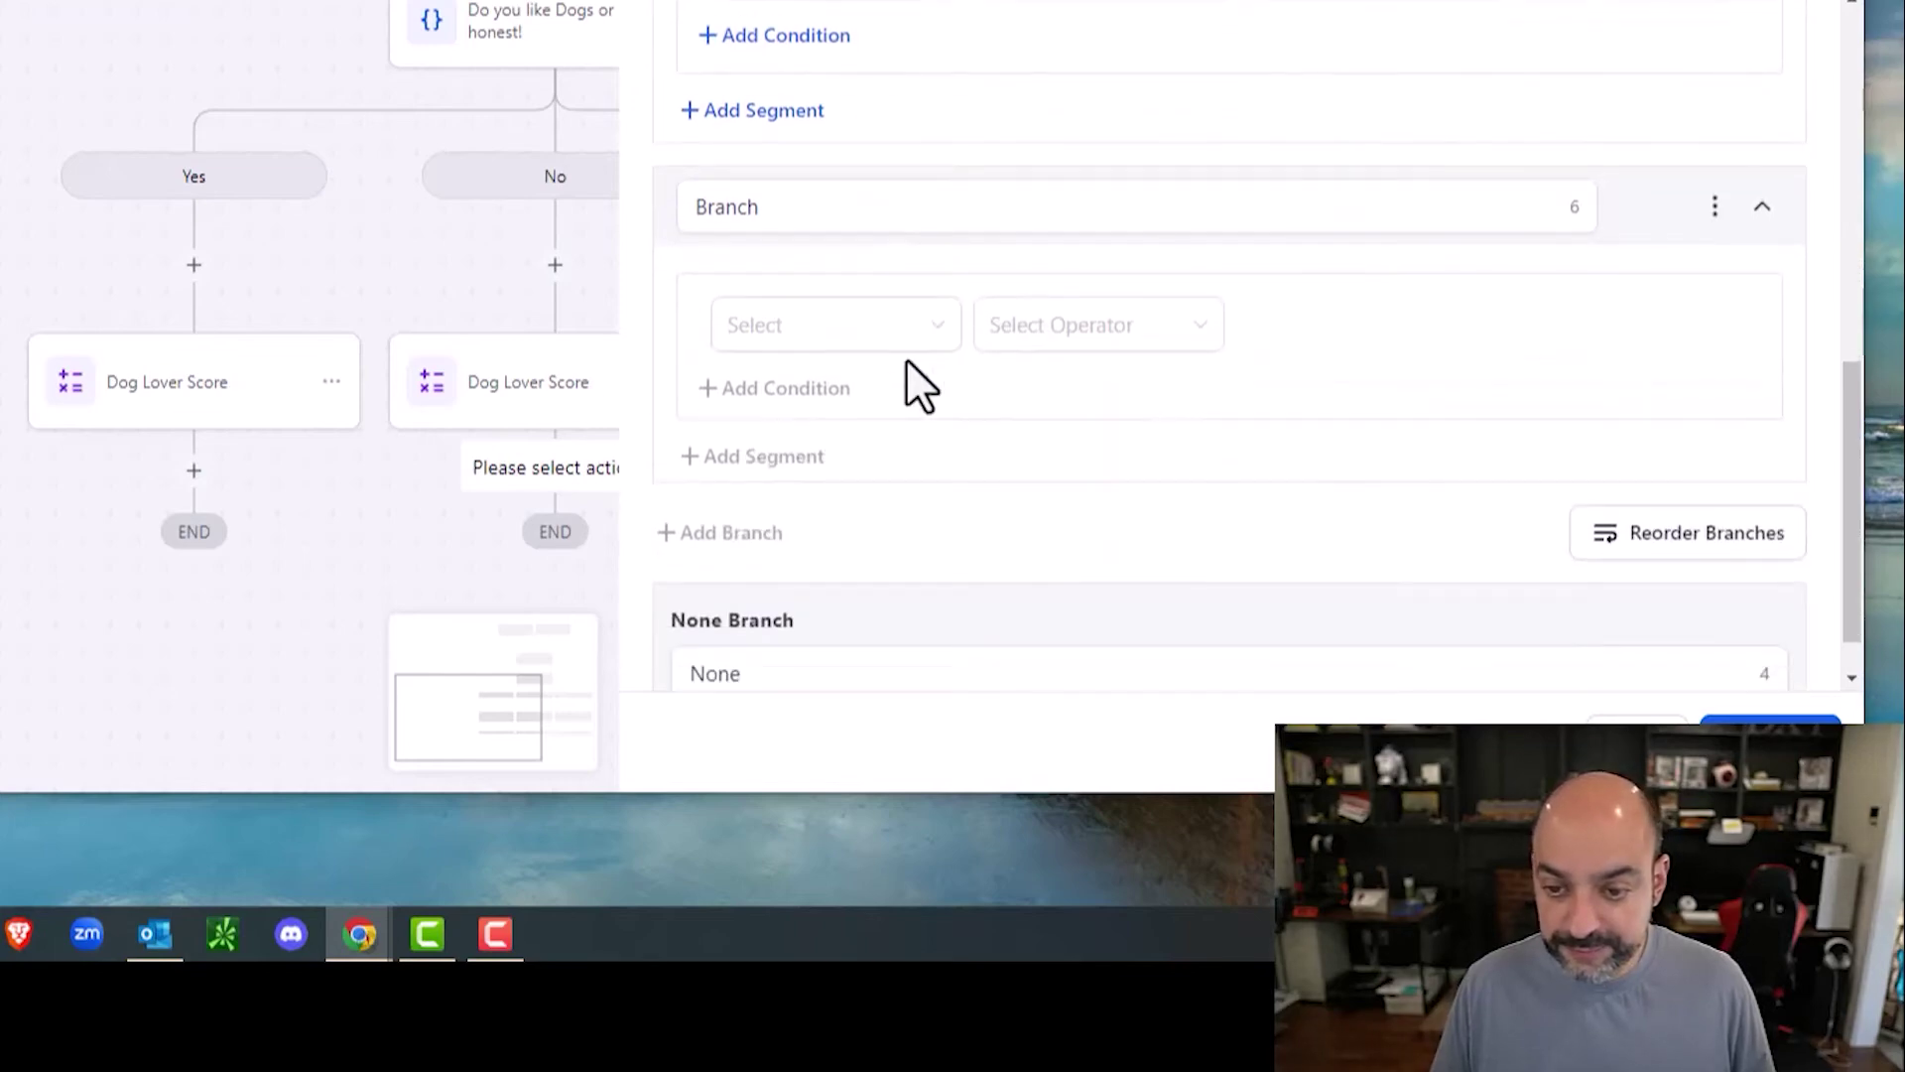
scroll(824, 212, up, 3)
drag(904, 131, 685, 131)
click(397, 94)
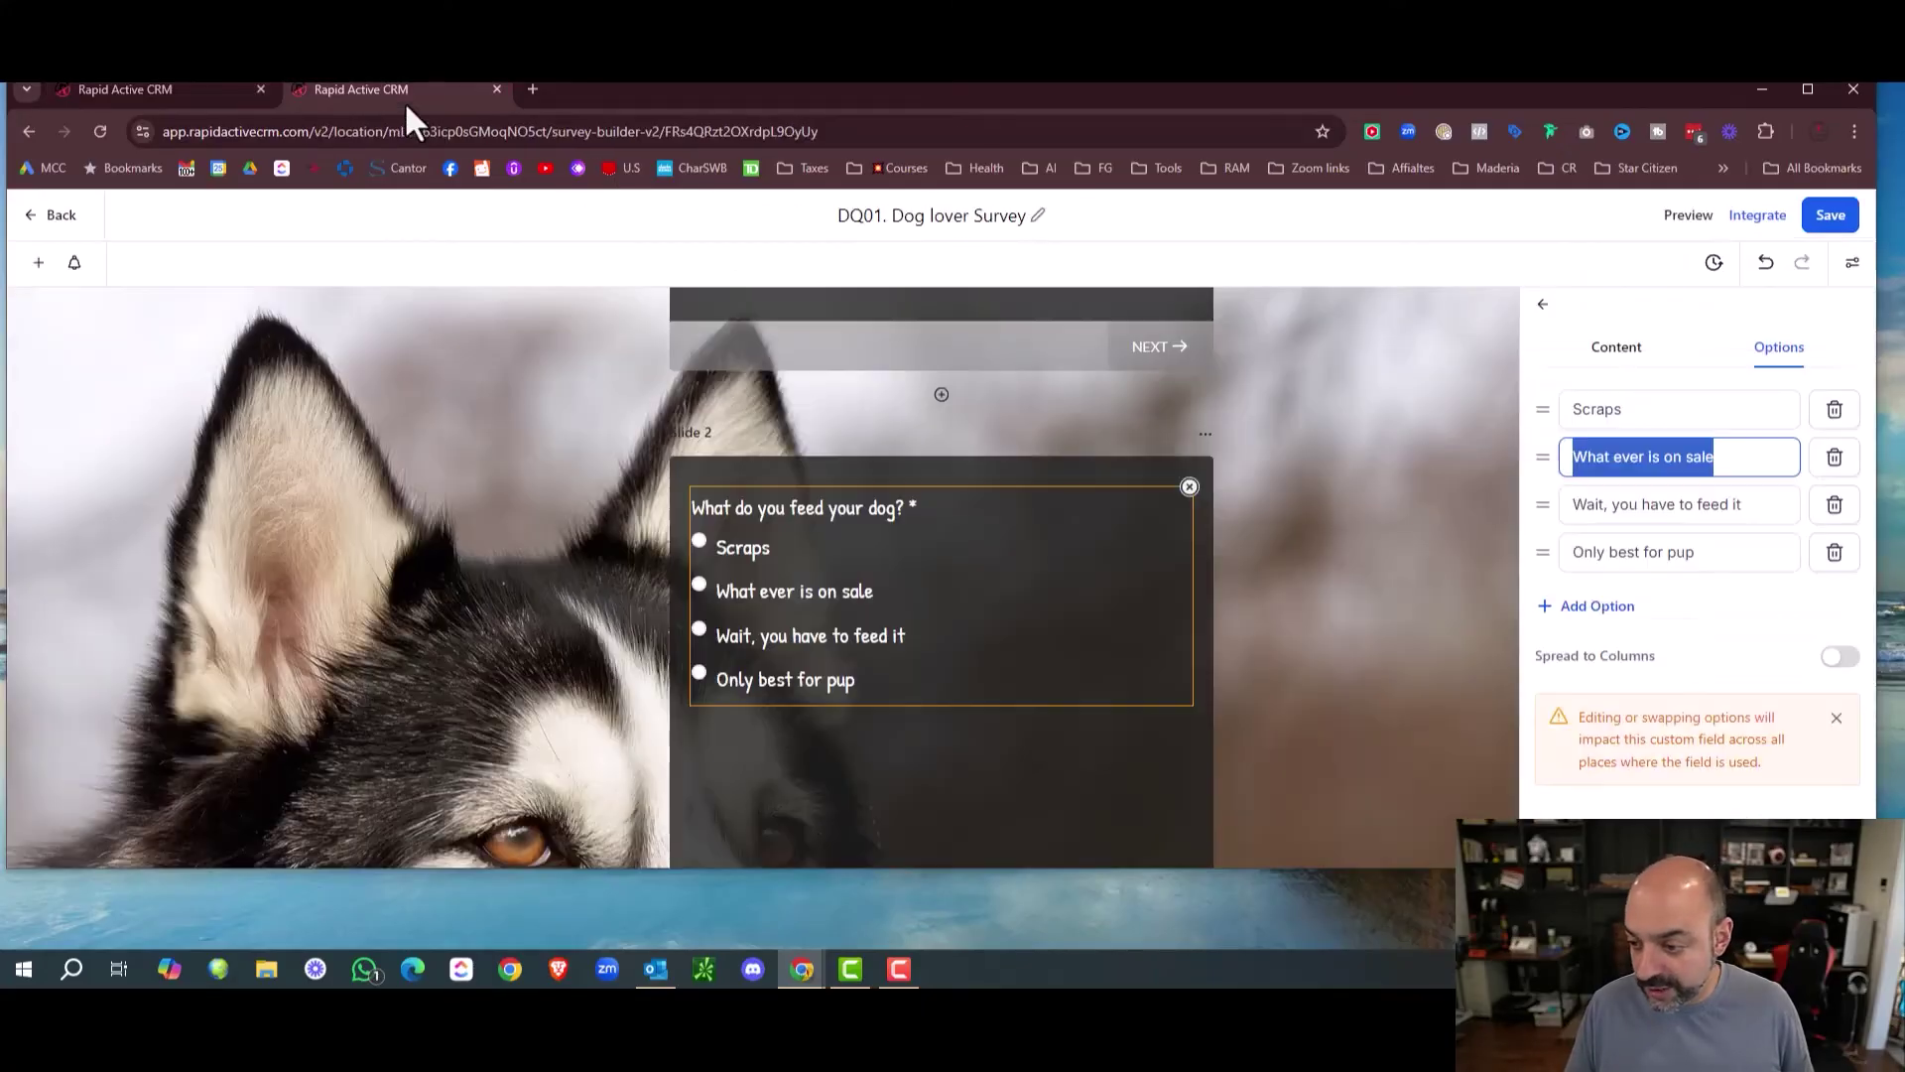
drag(1758, 504, 1419, 516)
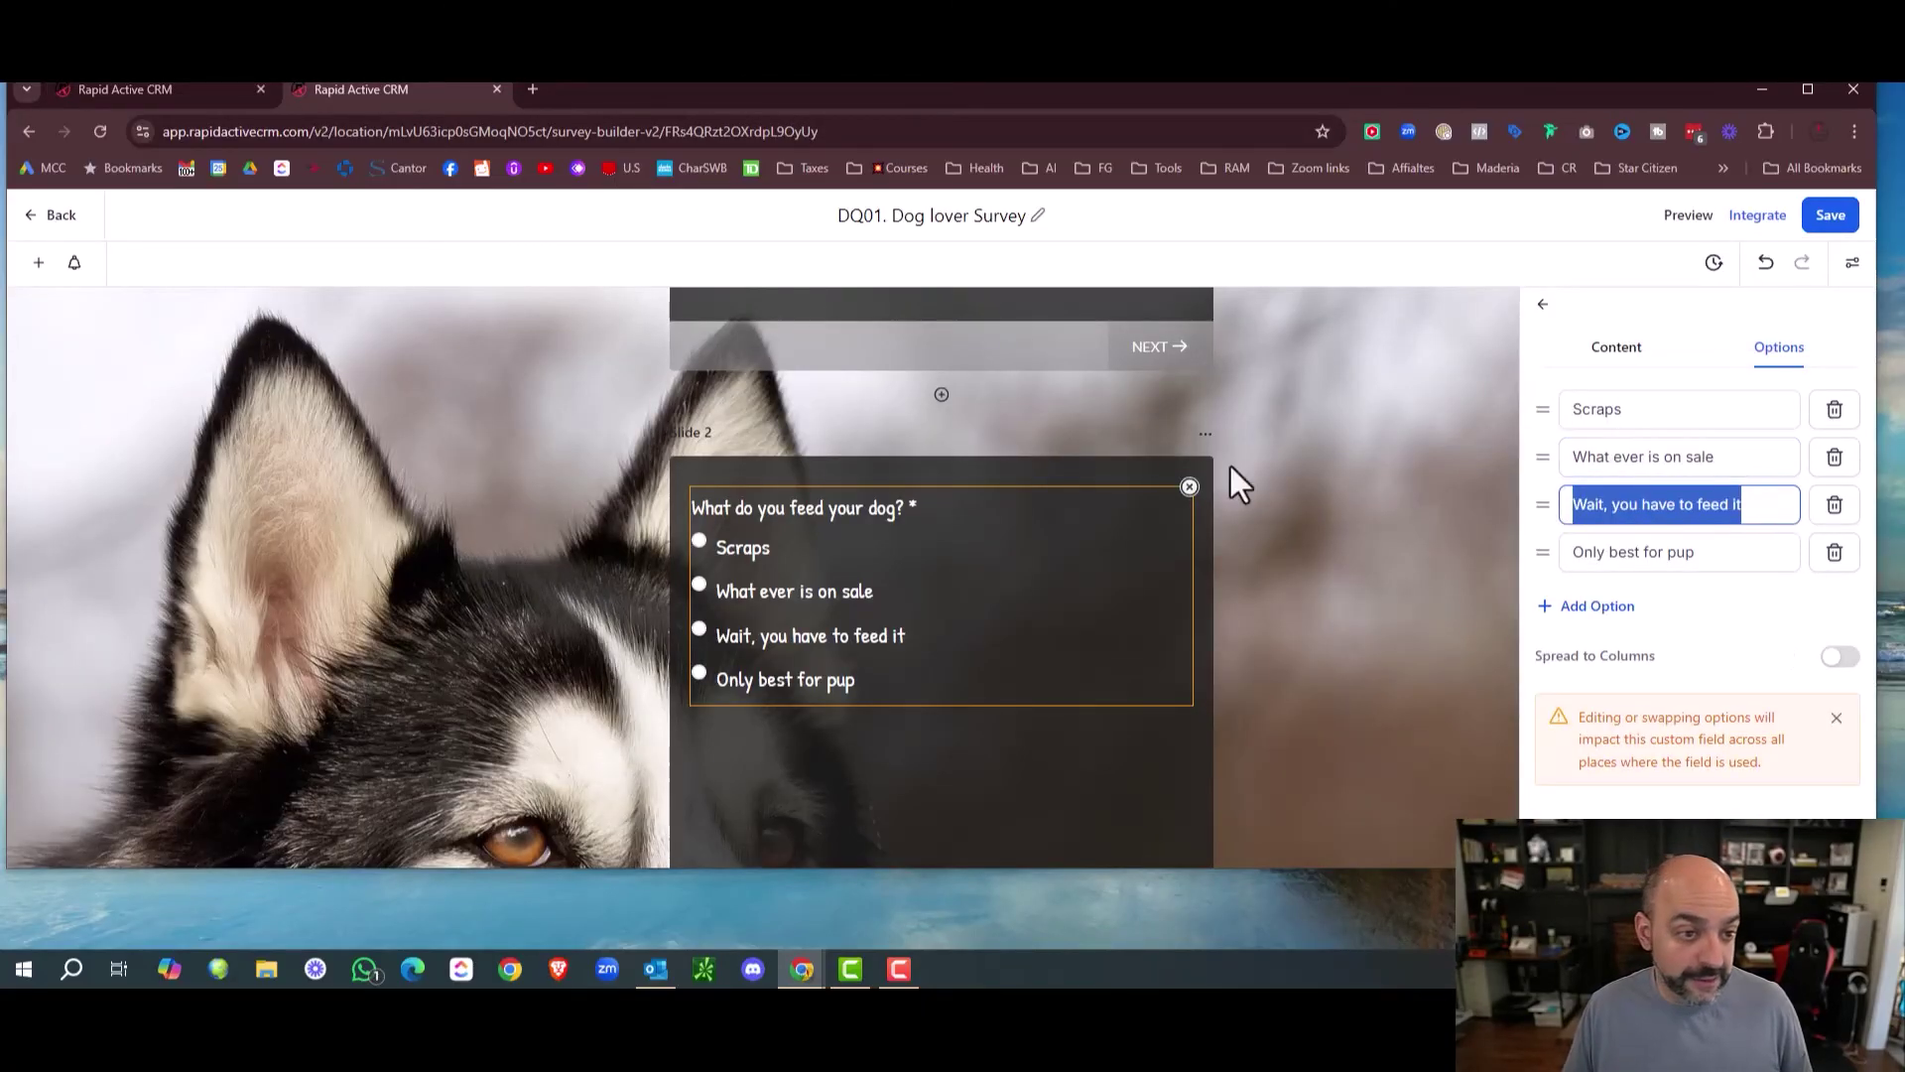
click(198, 89)
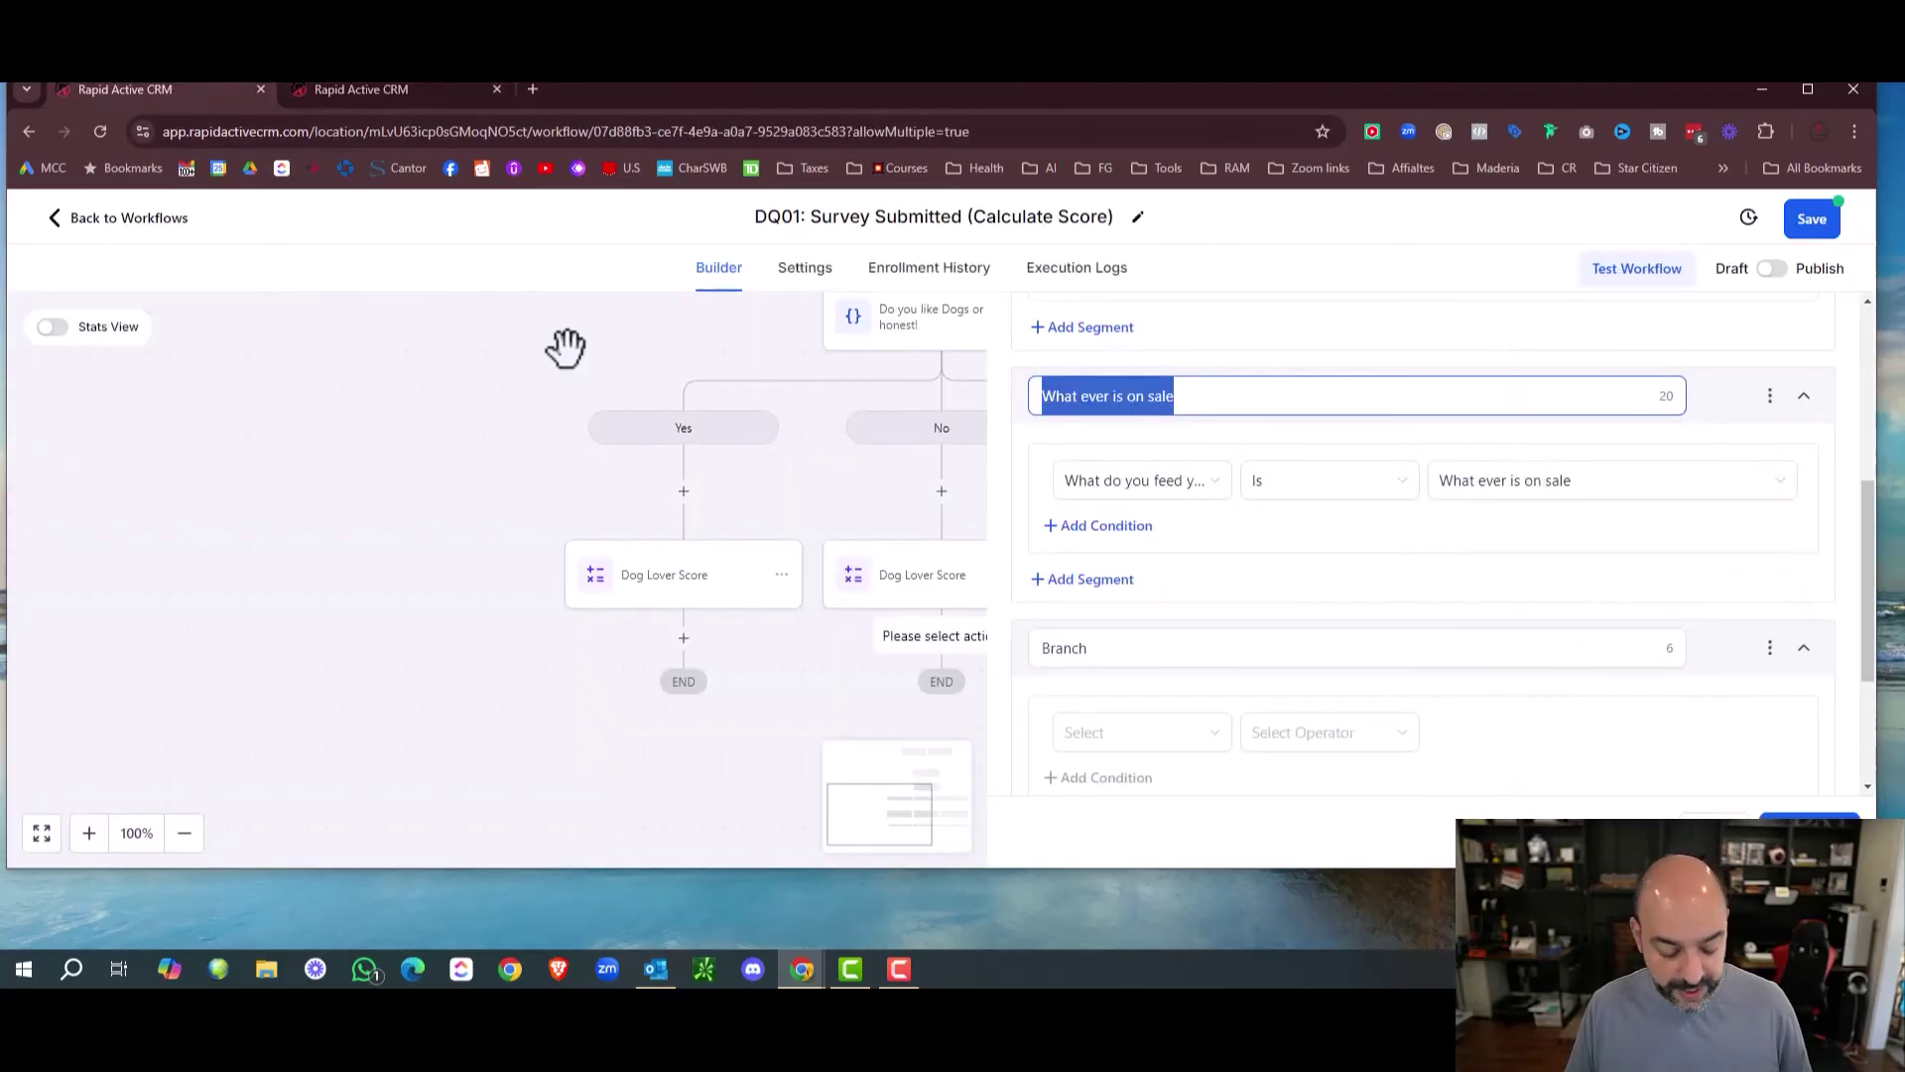
double_click(1120, 647)
Set the third branch's condition to the contact detail field "What do you feed your dog?" Is "Wait, you have to feed it".
click(1131, 734)
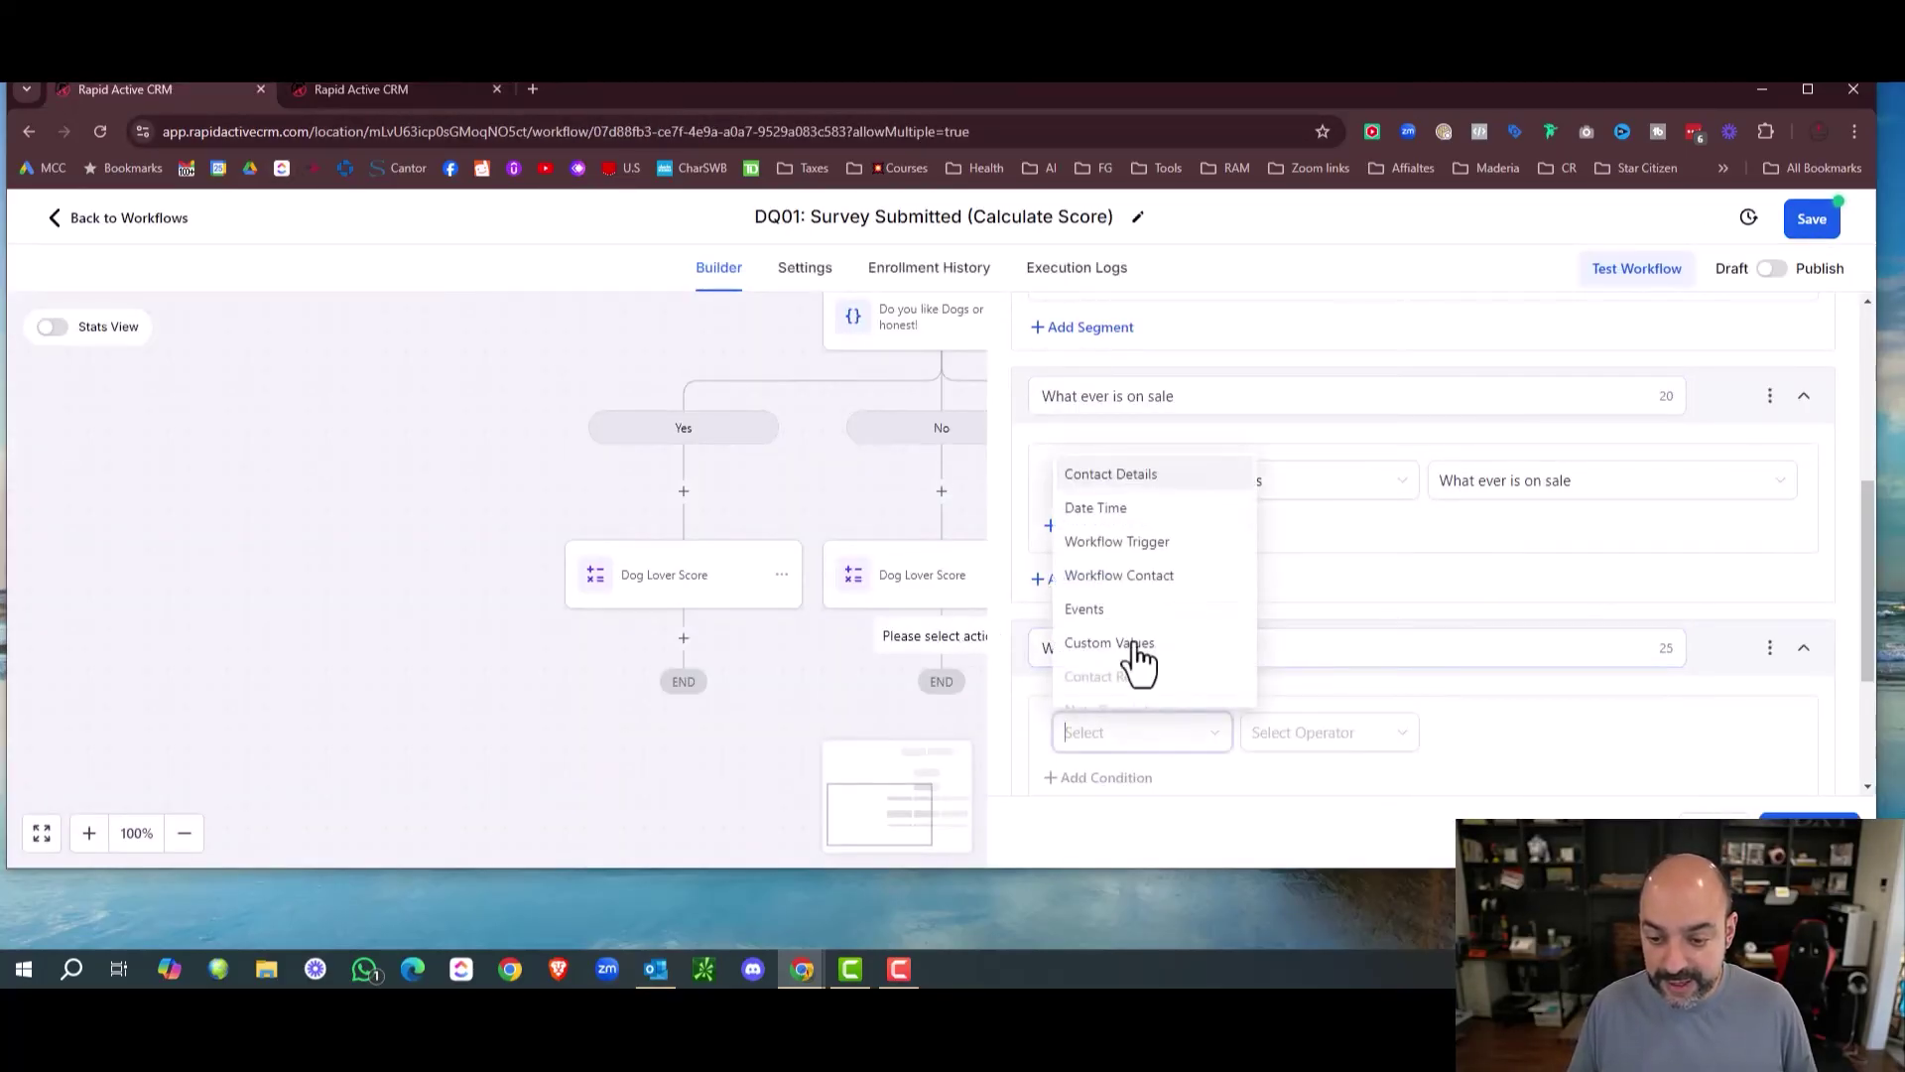
click(1133, 486)
text(w)
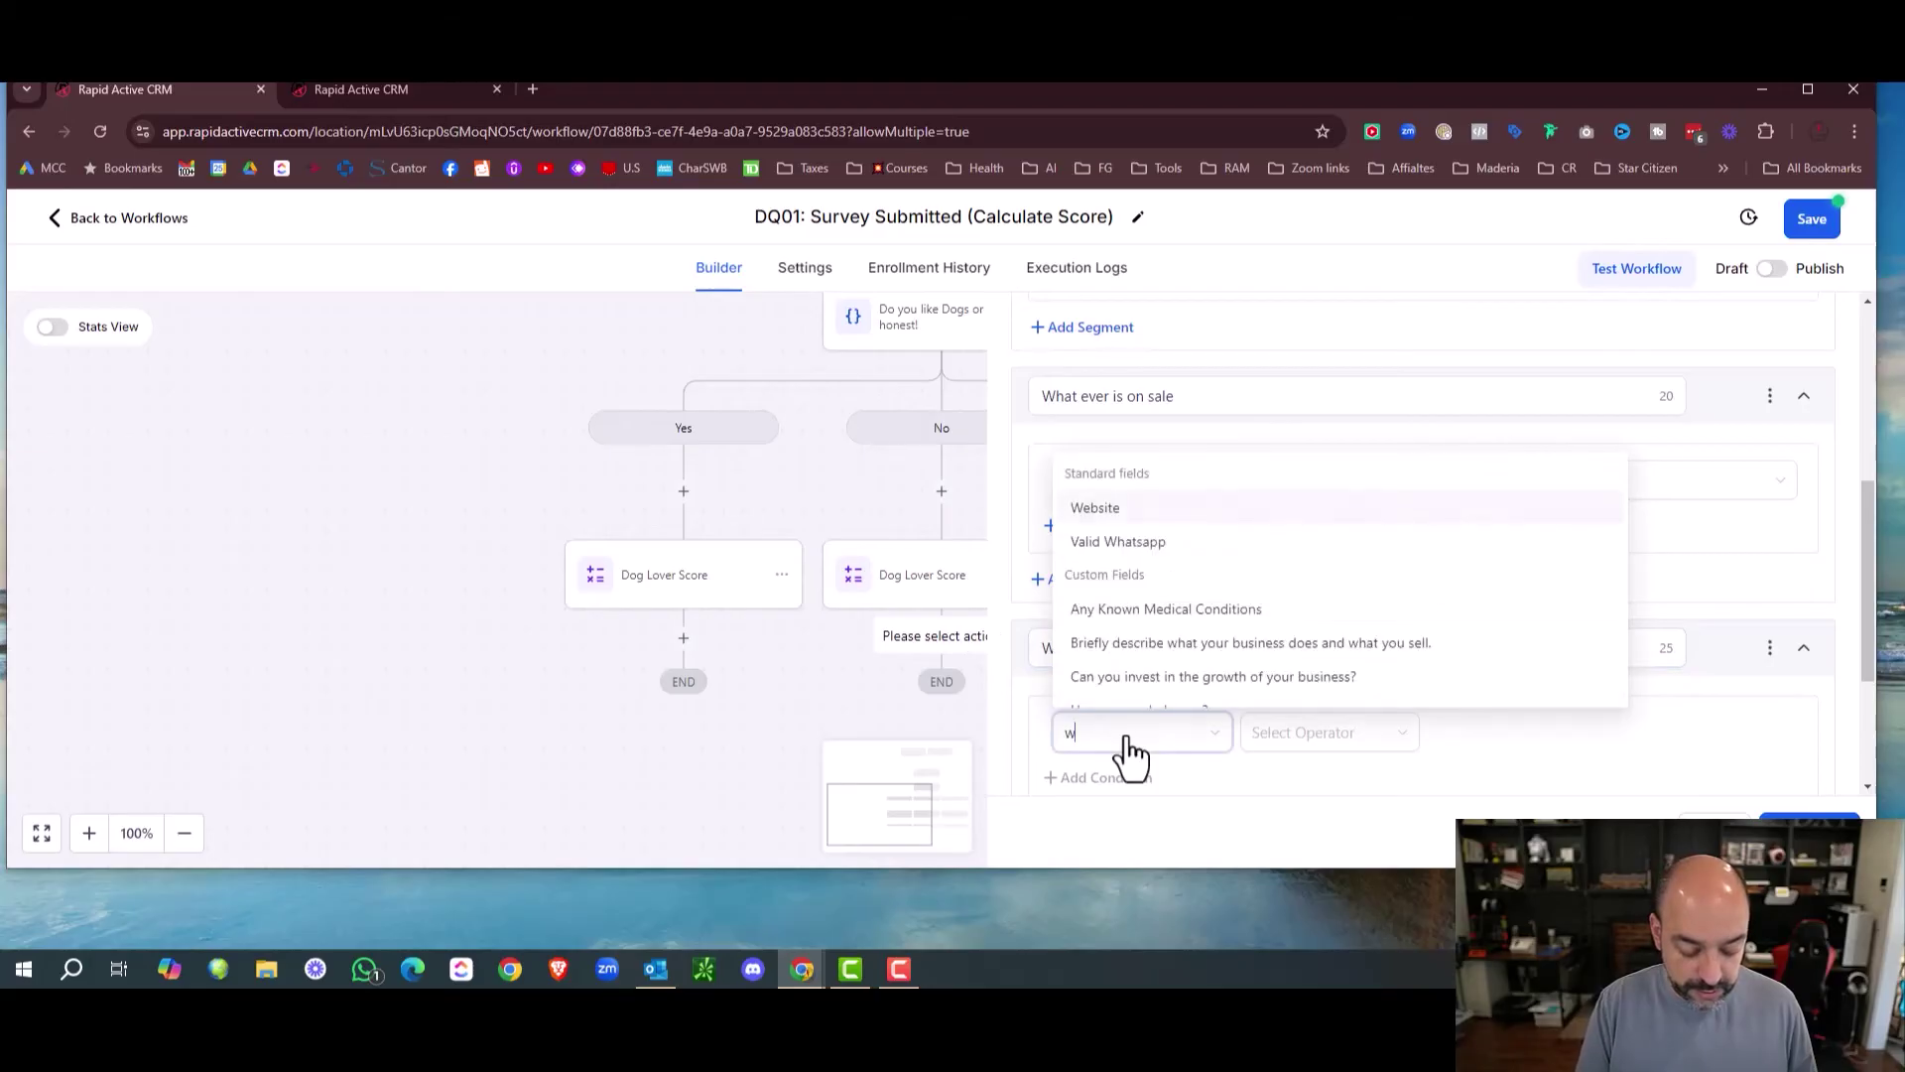
text(hat do you)
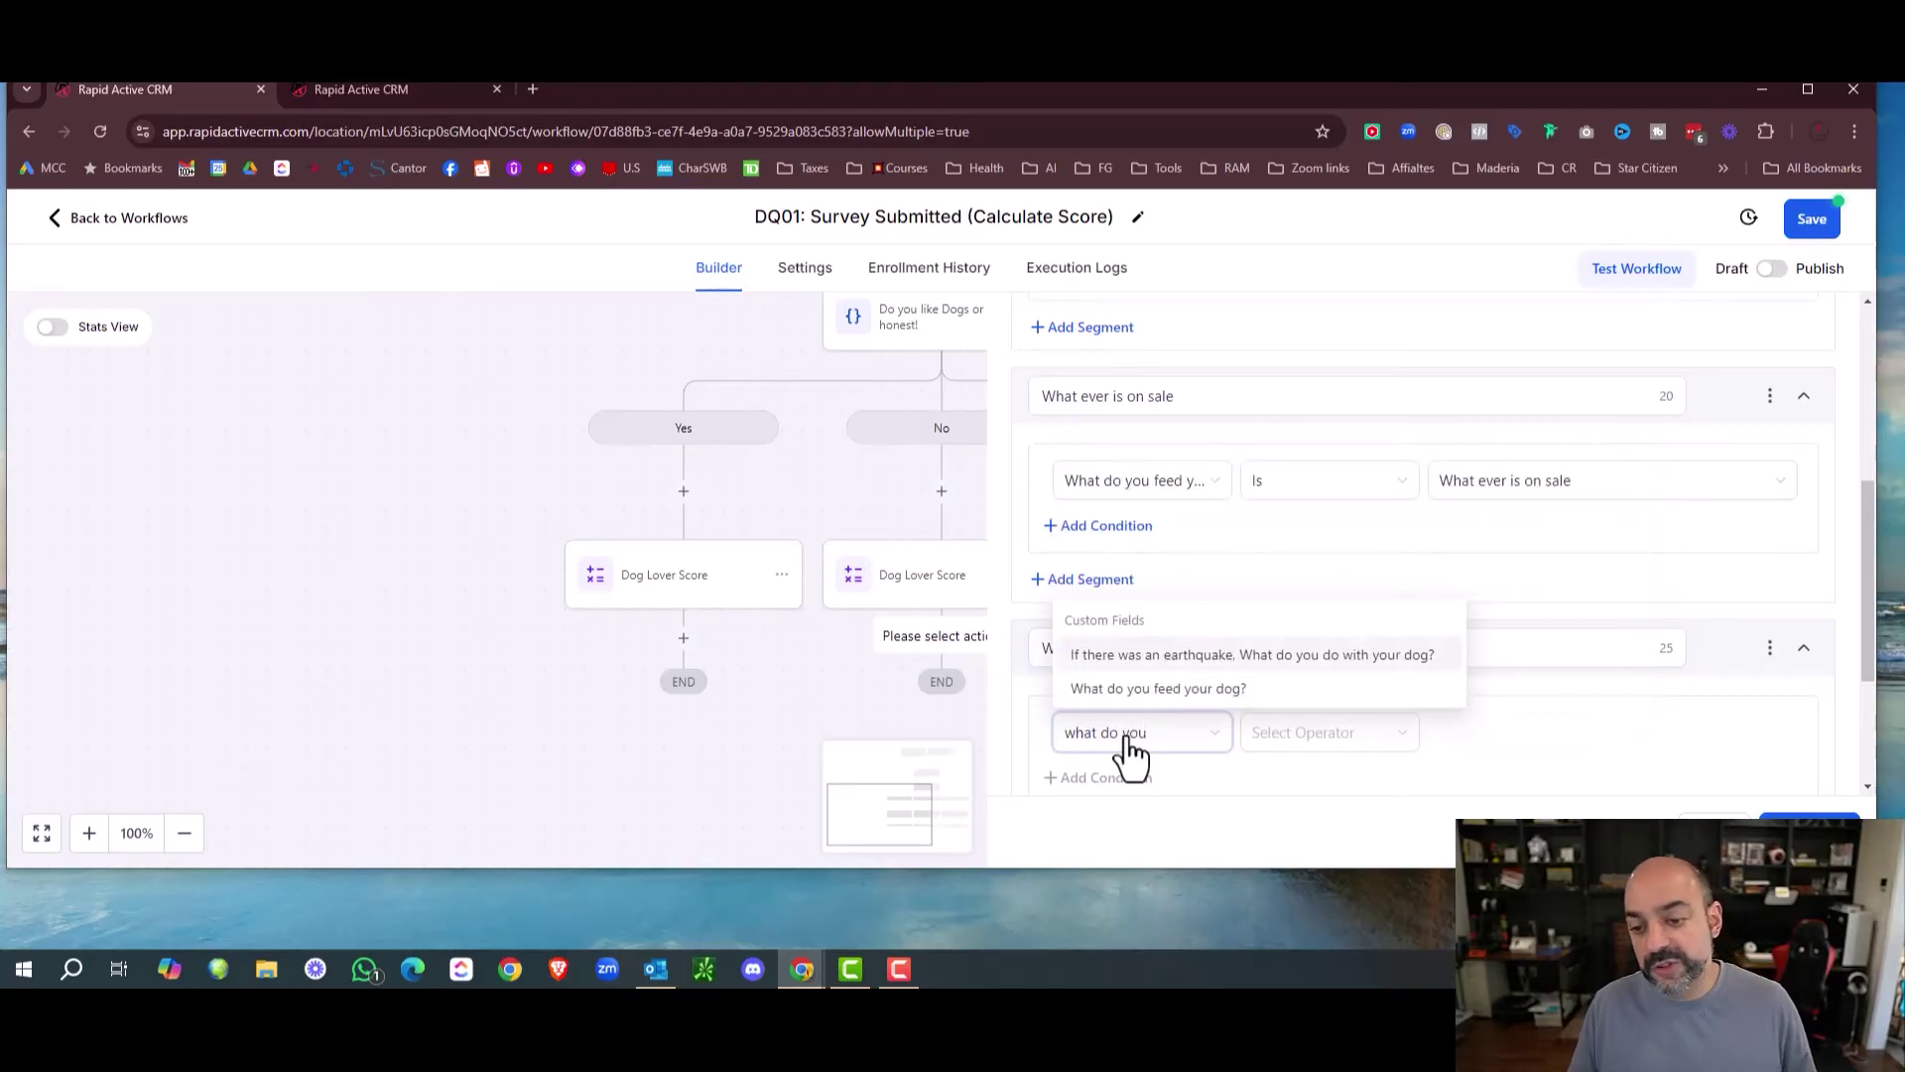
click(1179, 688)
scroll(1189, 567, up, 3)
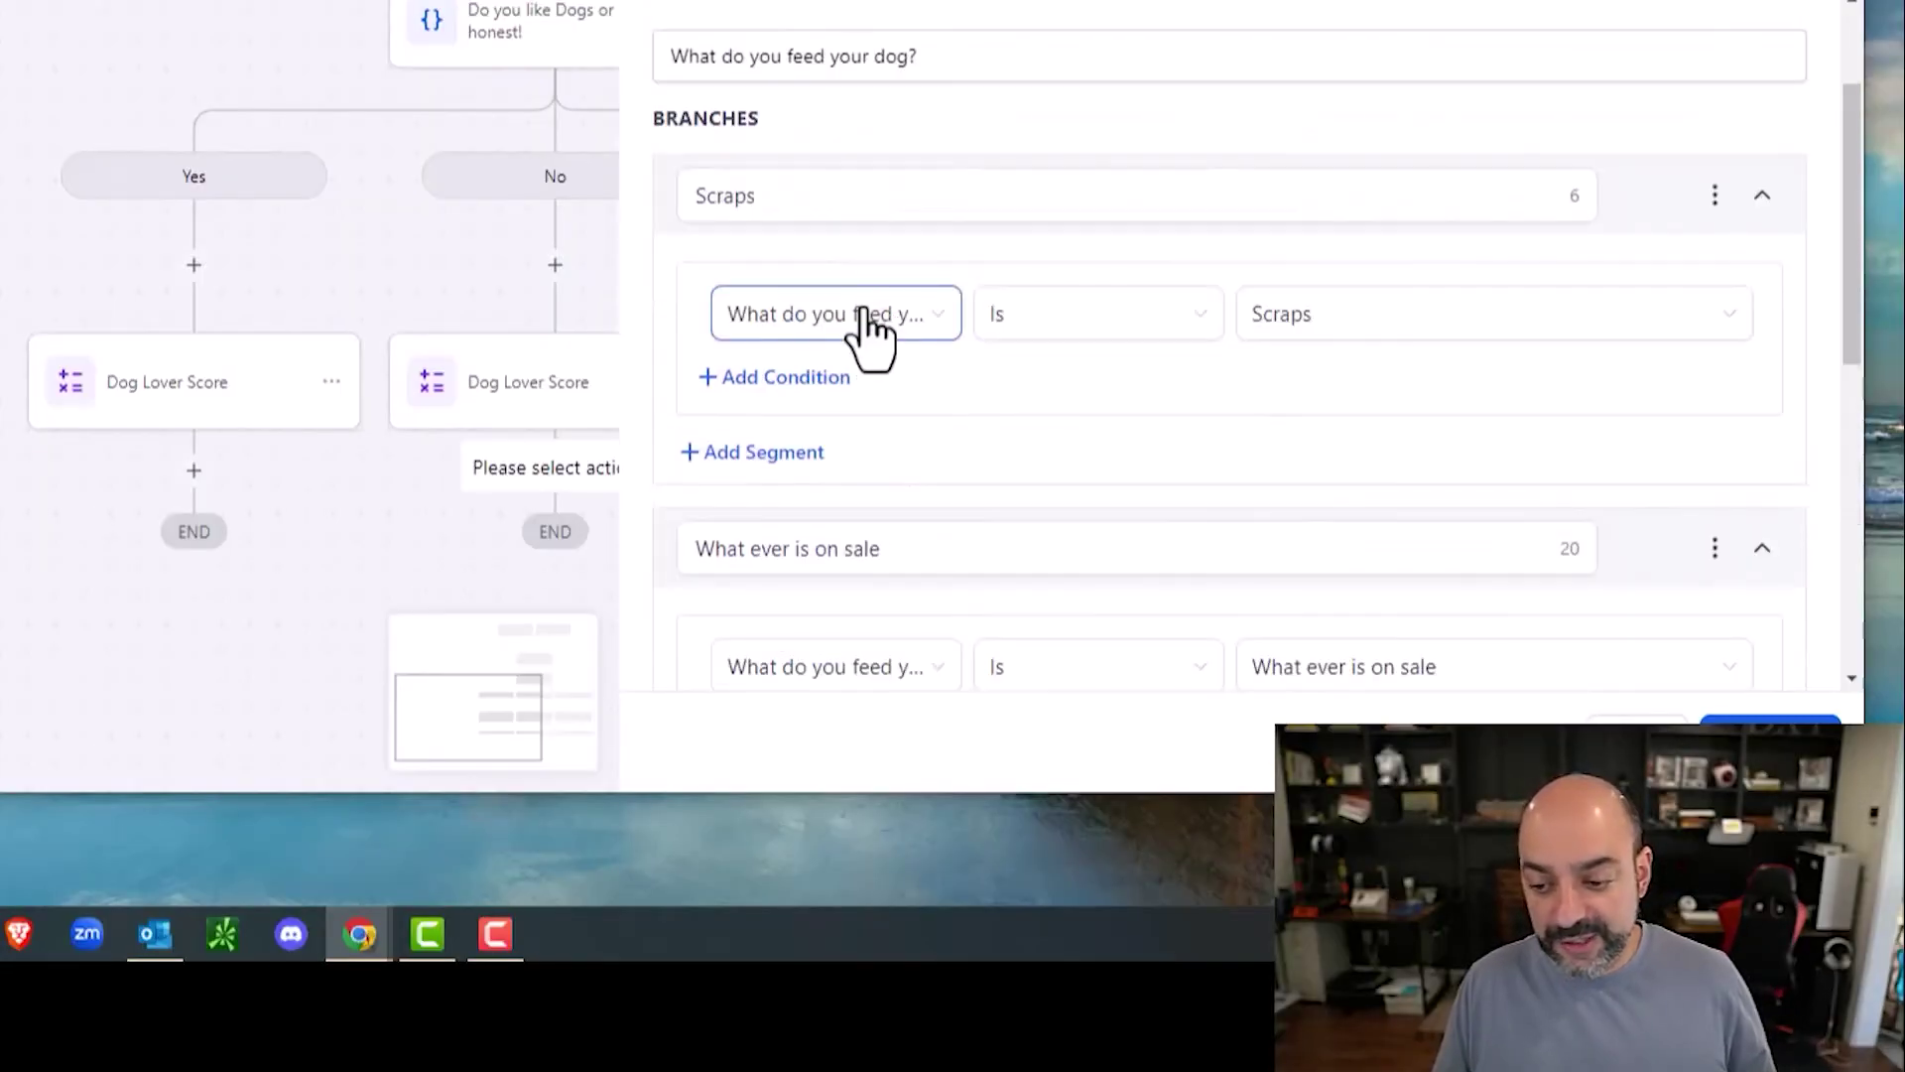
scroll(808, 502, down, 2)
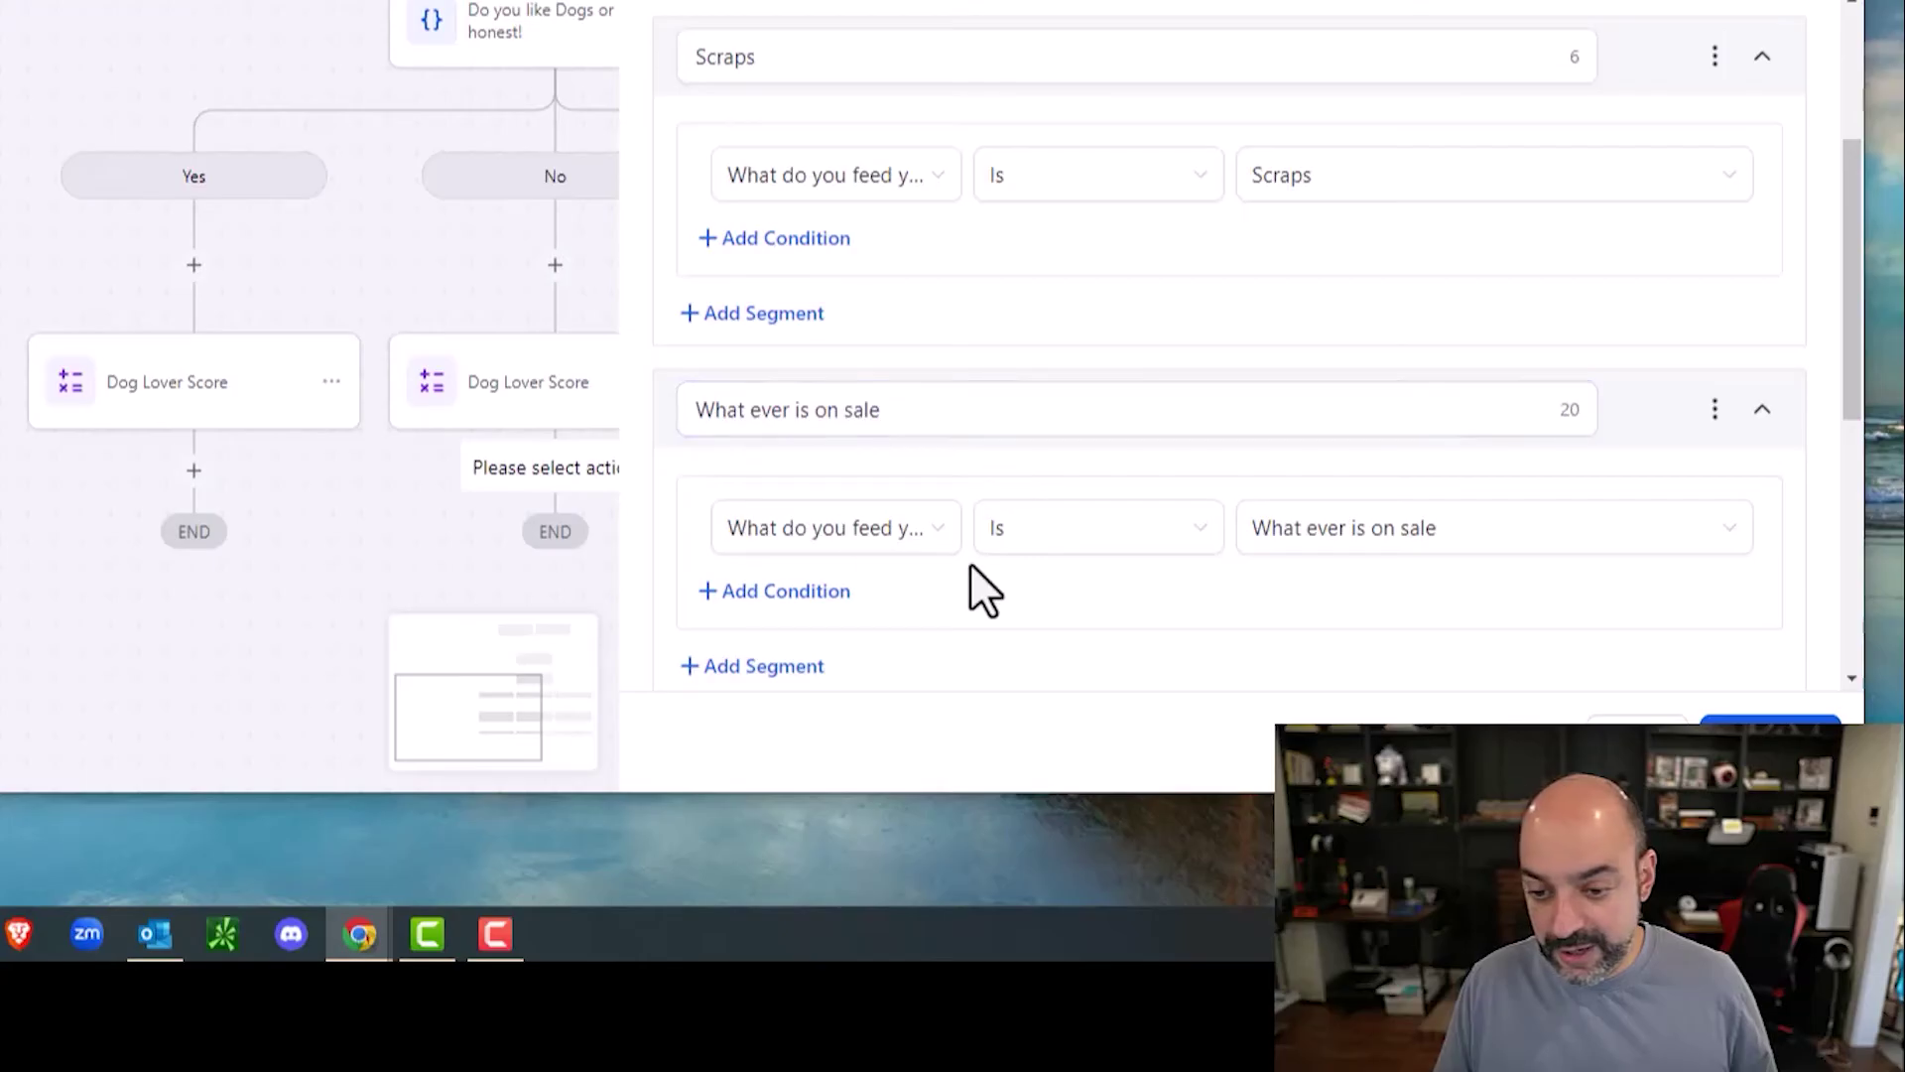
click(853, 427)
scroll(820, 456, down, 4)
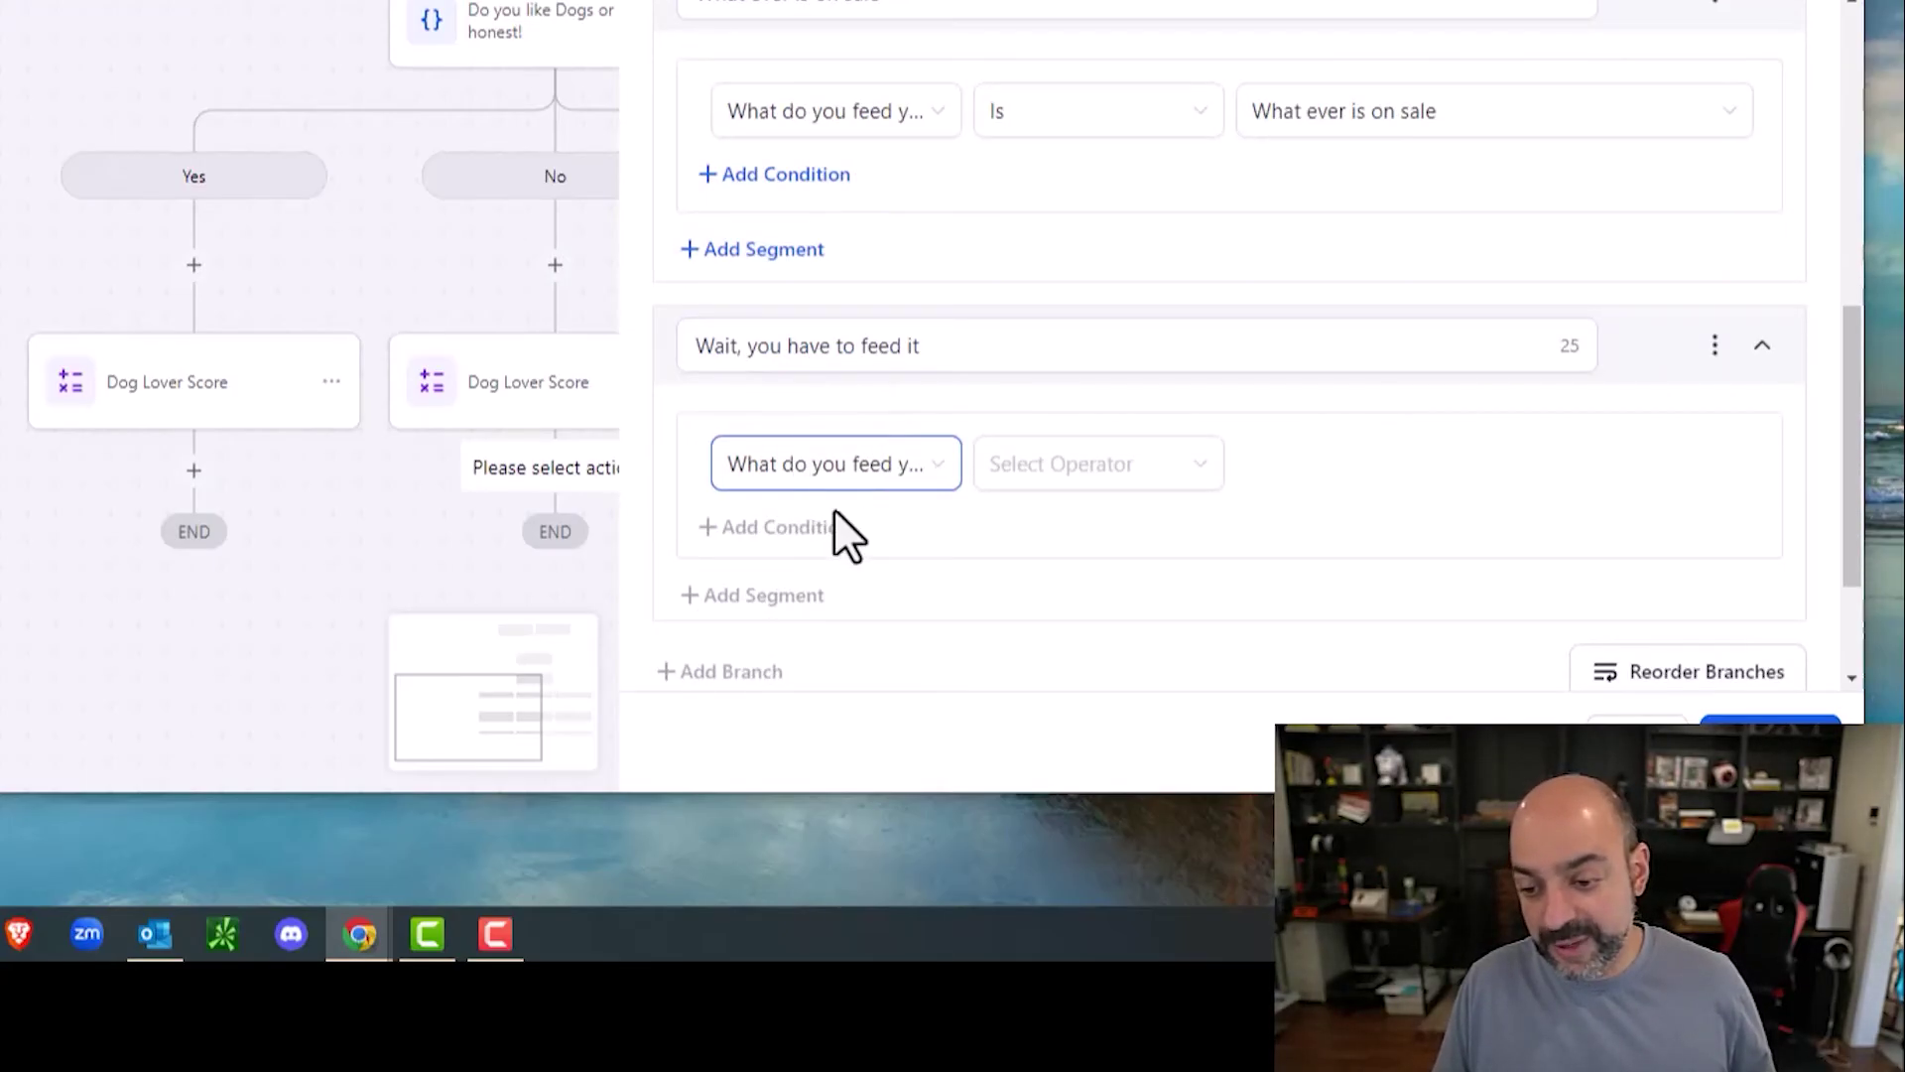
click(1127, 474)
click(1101, 528)
click(1320, 466)
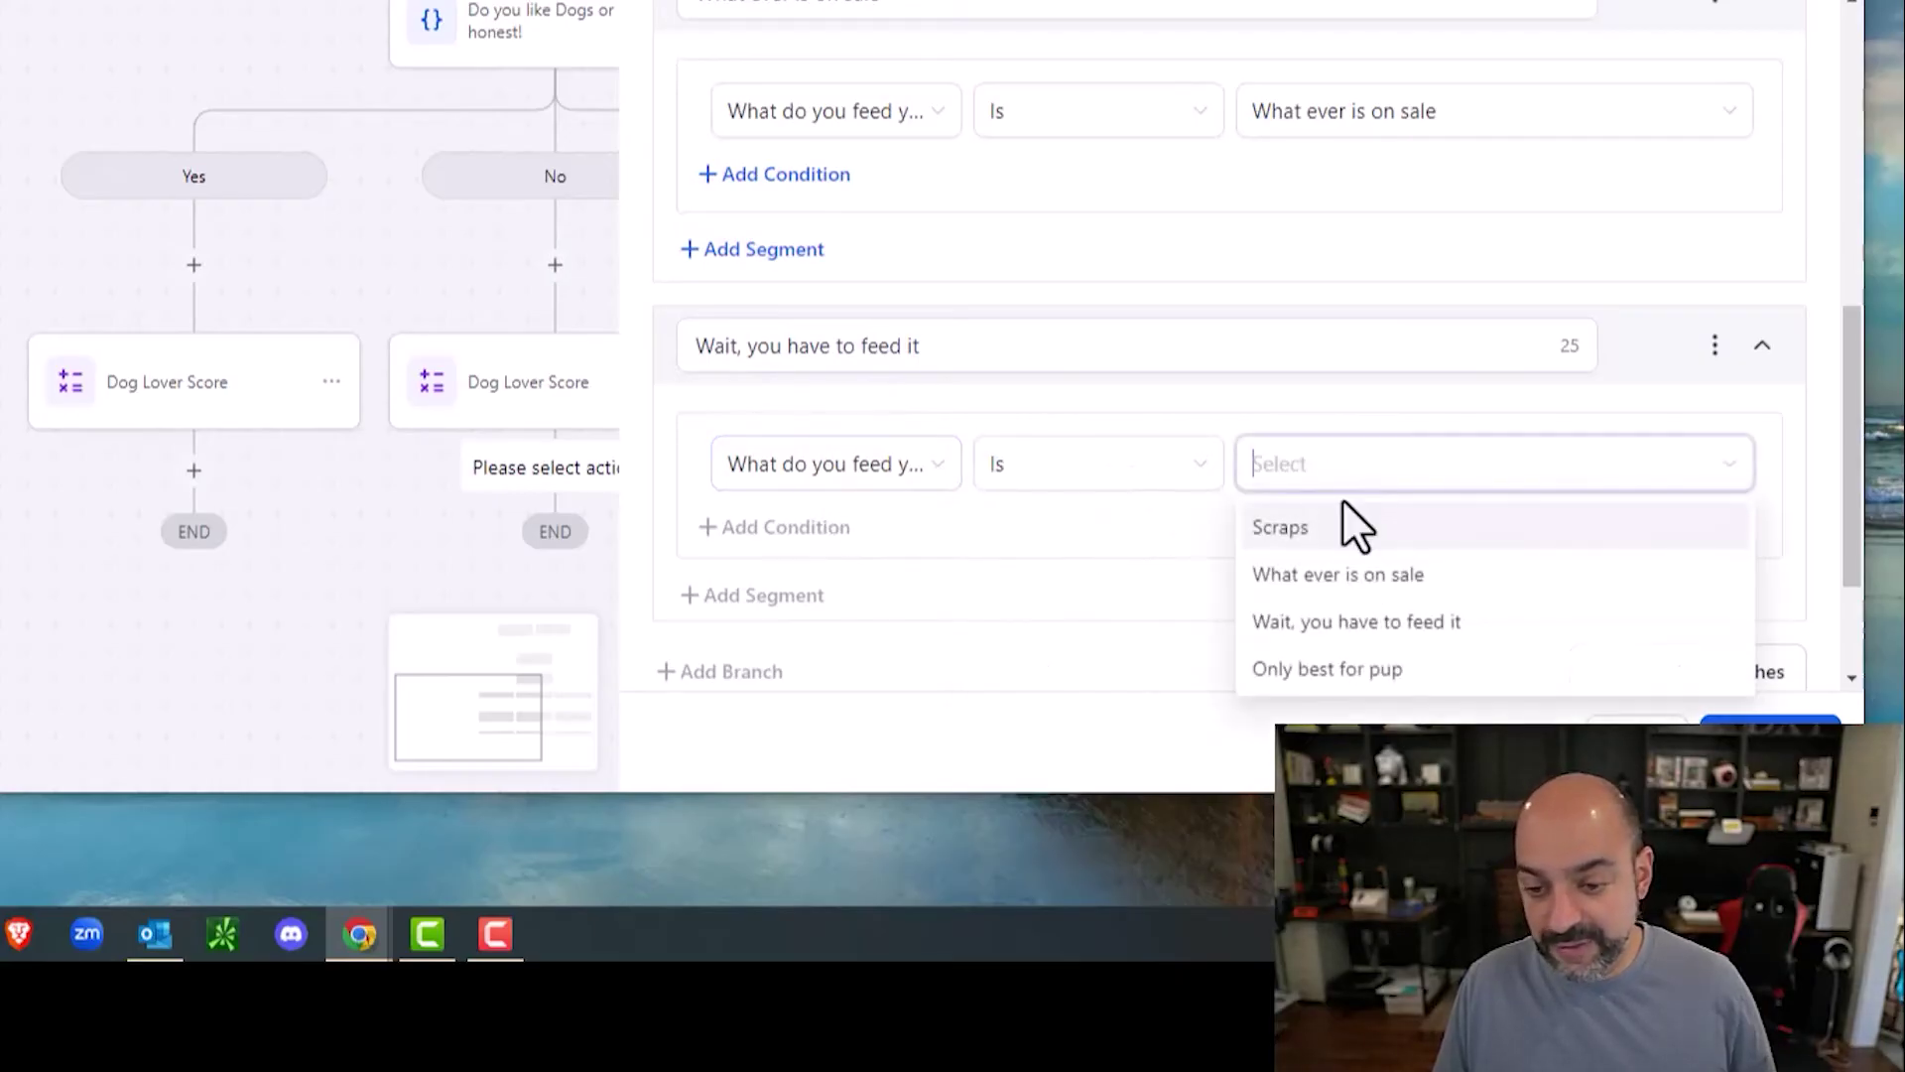
click(1368, 626)
Add a fourth branch and name it "Only best for pup", copied from the survey question's last answer option.
scroll(1148, 540, down, 2)
click(729, 467)
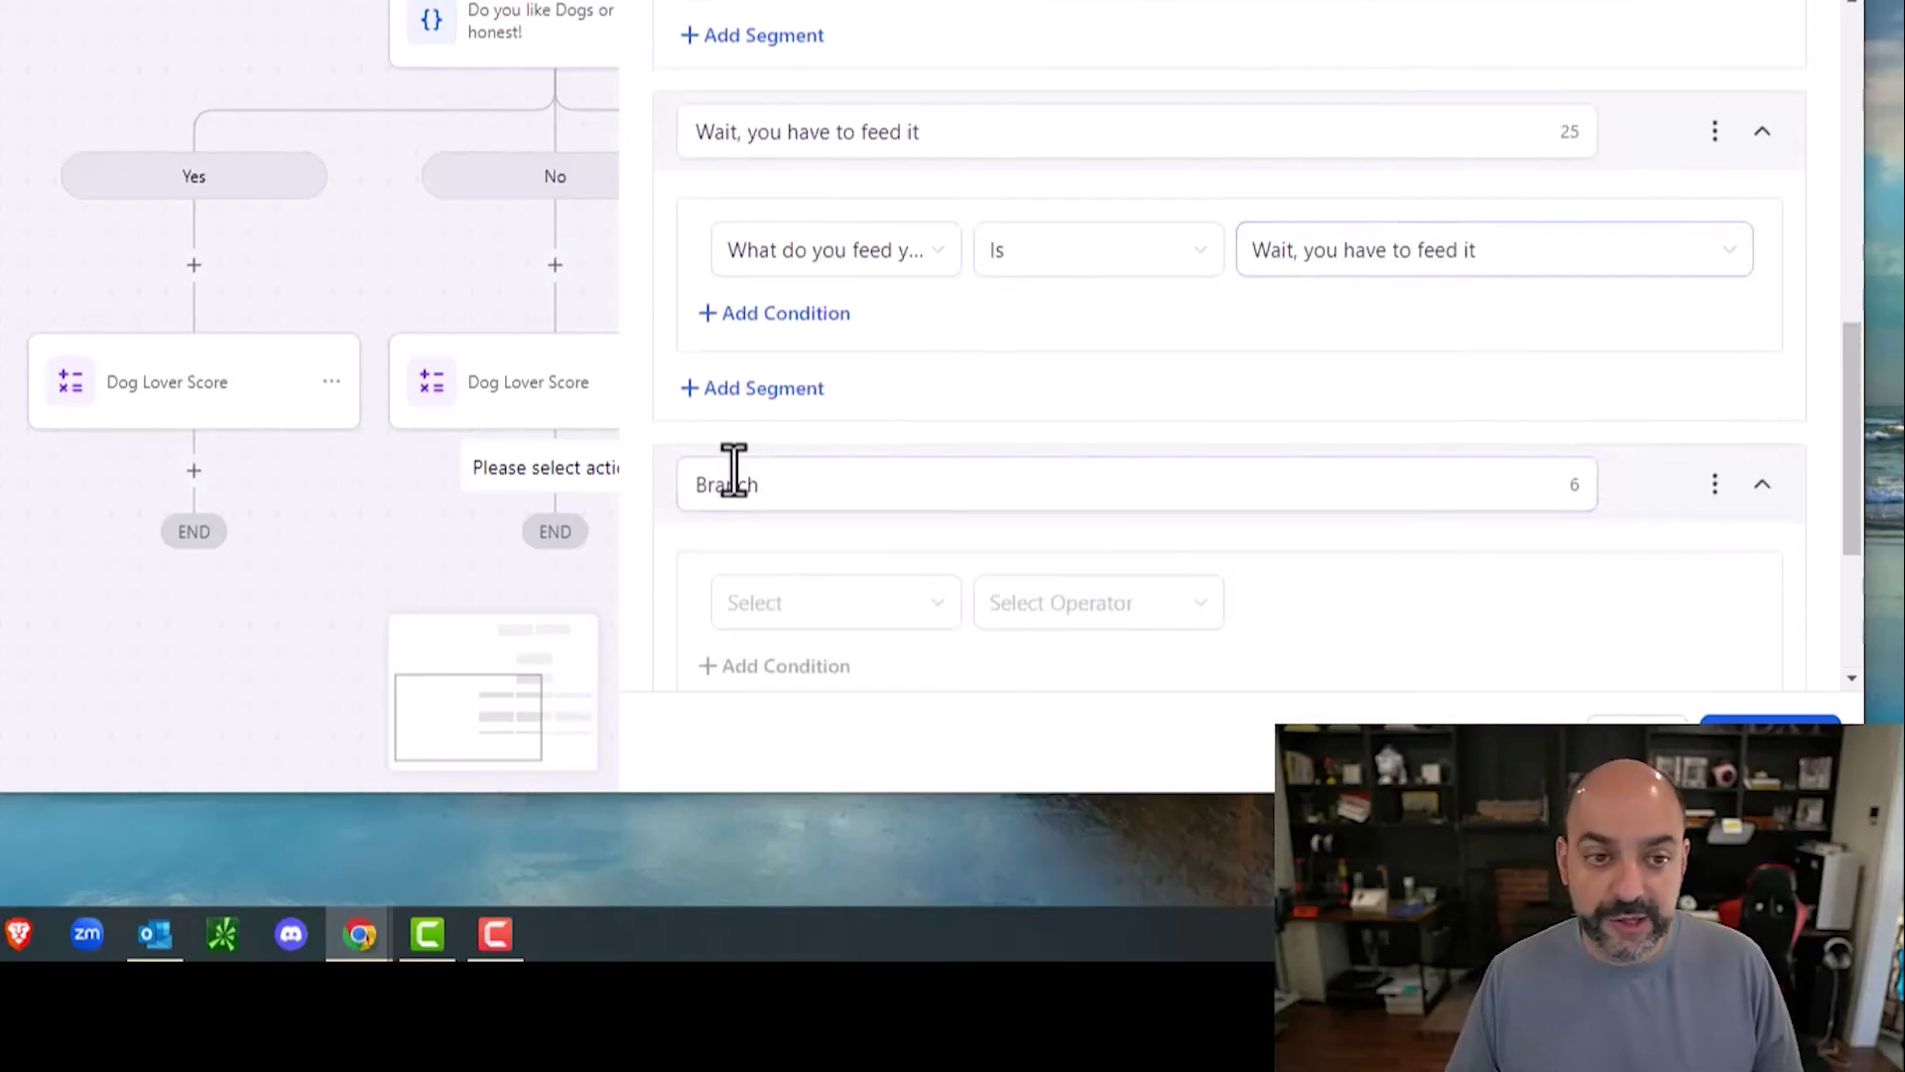
click(733, 470)
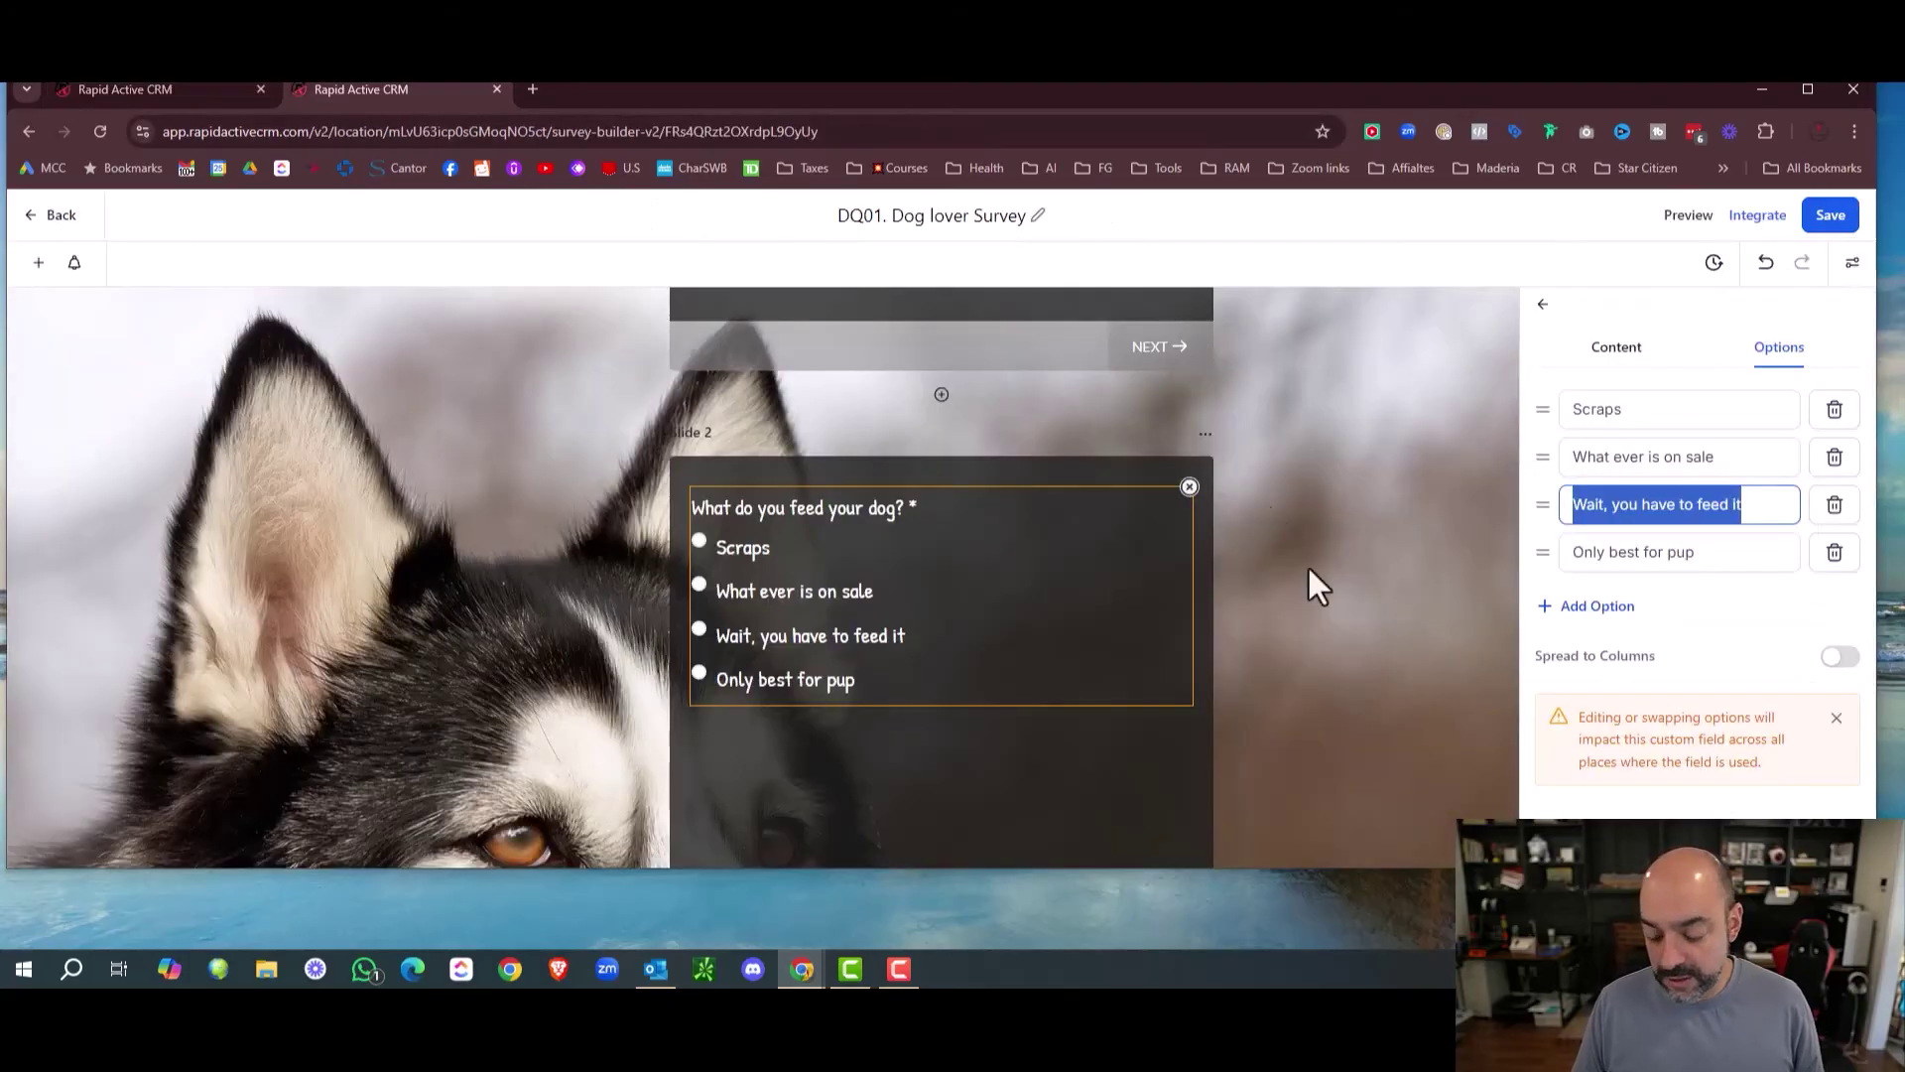
drag(1692, 558, 1535, 545)
key(ctrl+c)
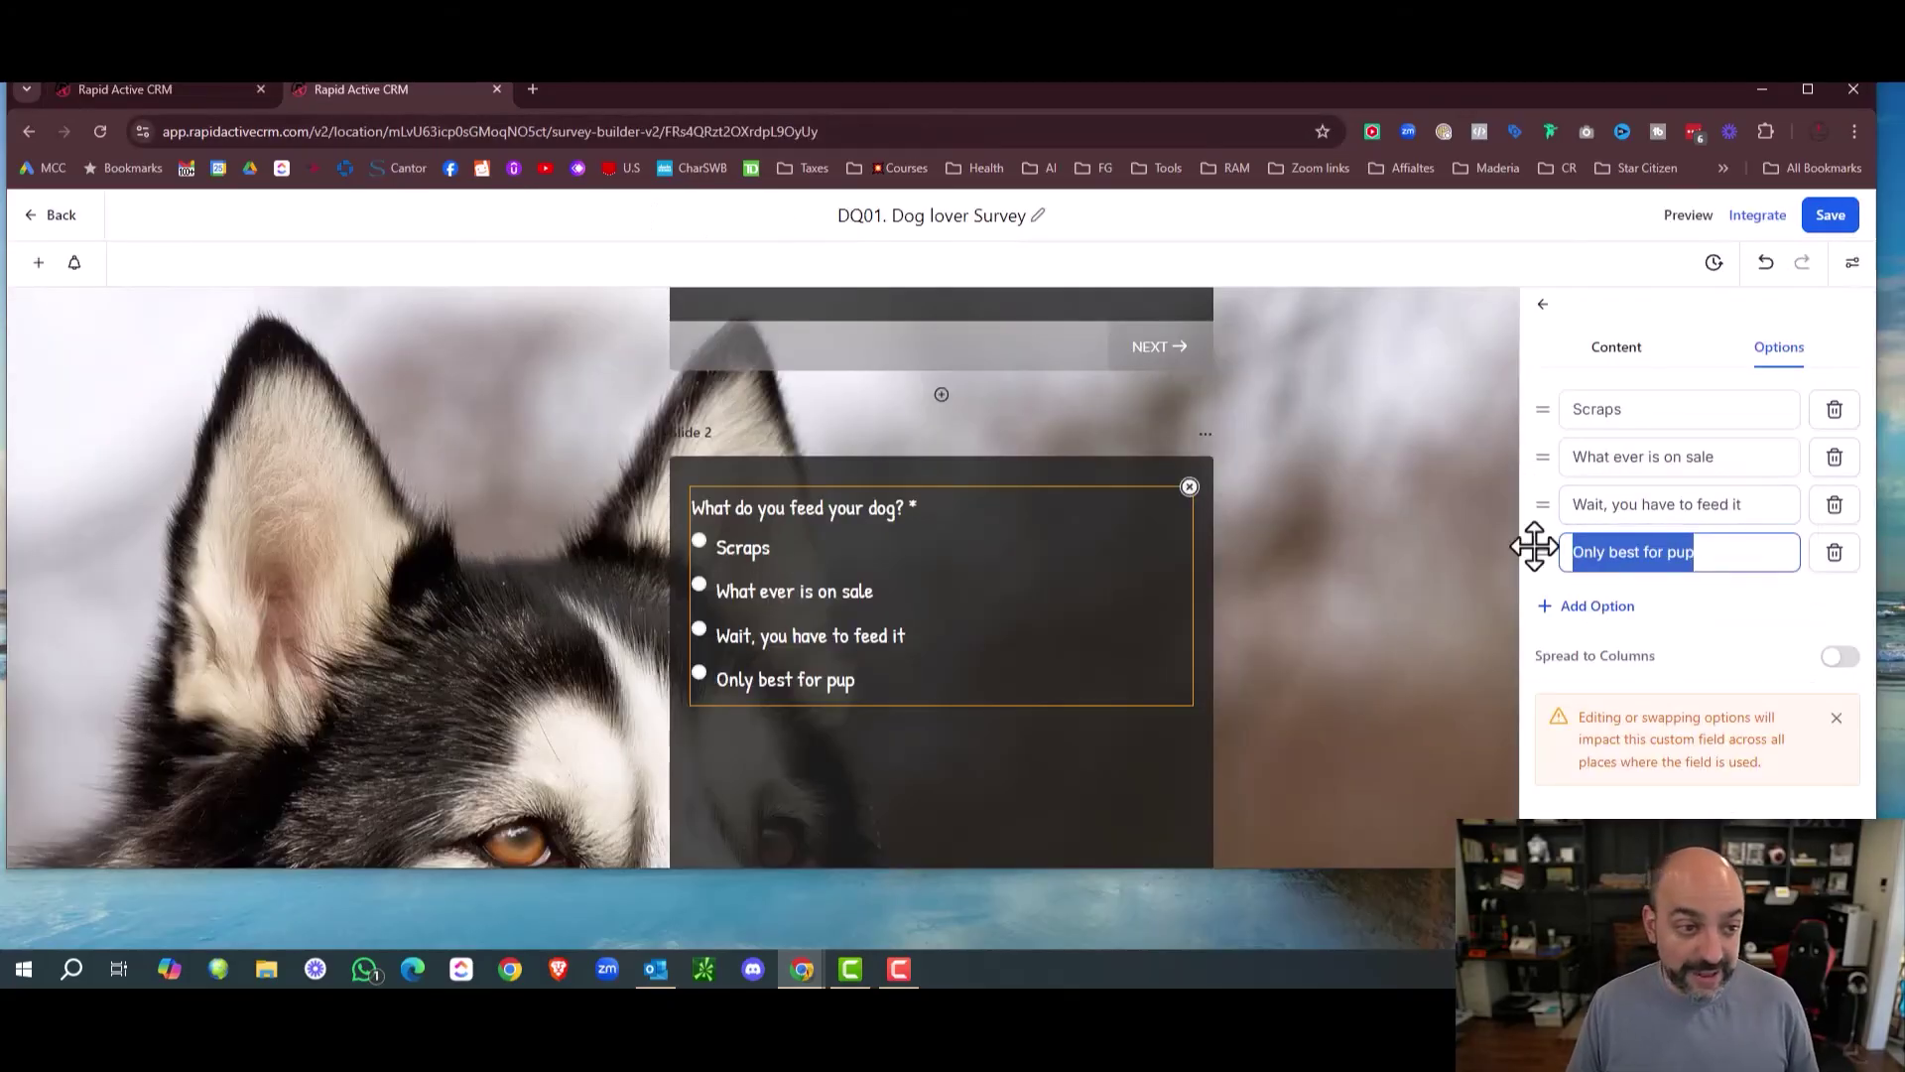
click(134, 89)
drag(1109, 646, 983, 640)
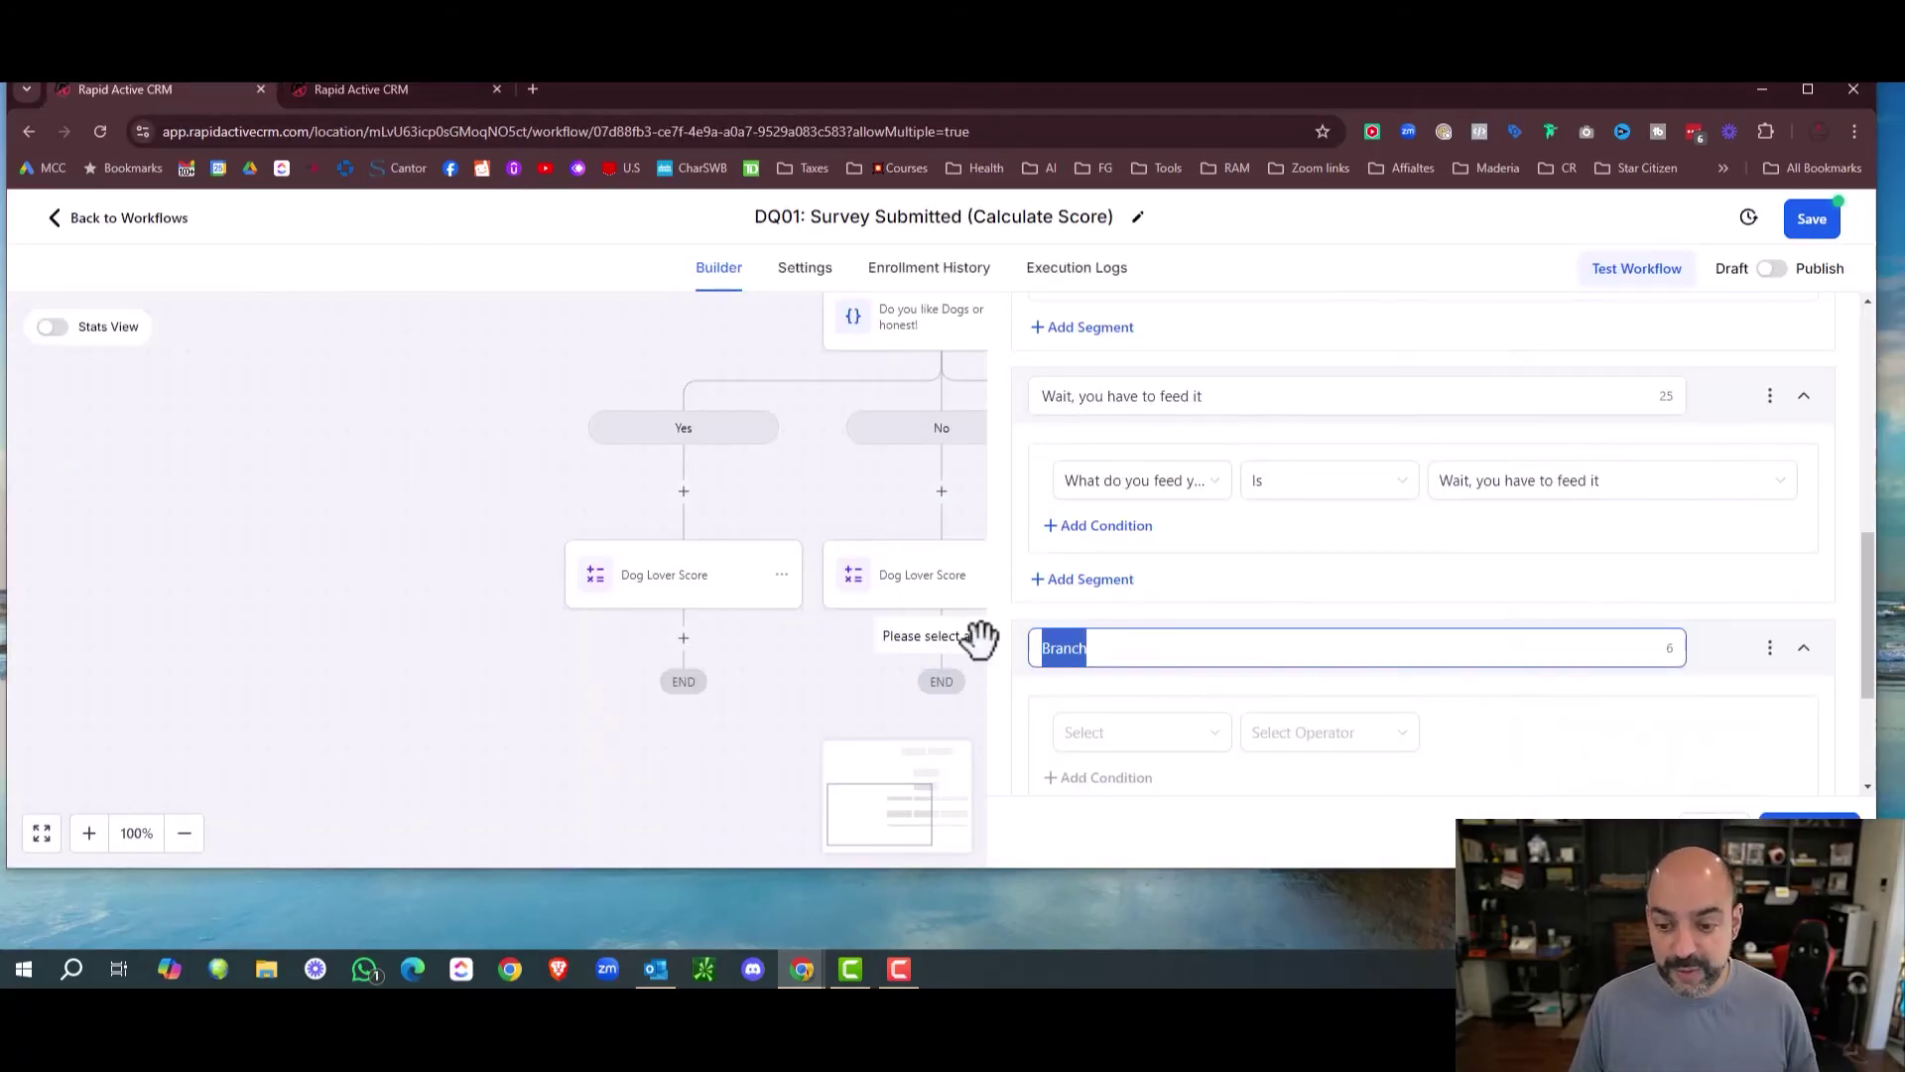
key(ctrl+v)
Set the fourth branch's condition to the contact detail field "What do you feed your dog?" Is "Only best for pup".
scroll(1092, 735, down, 1)
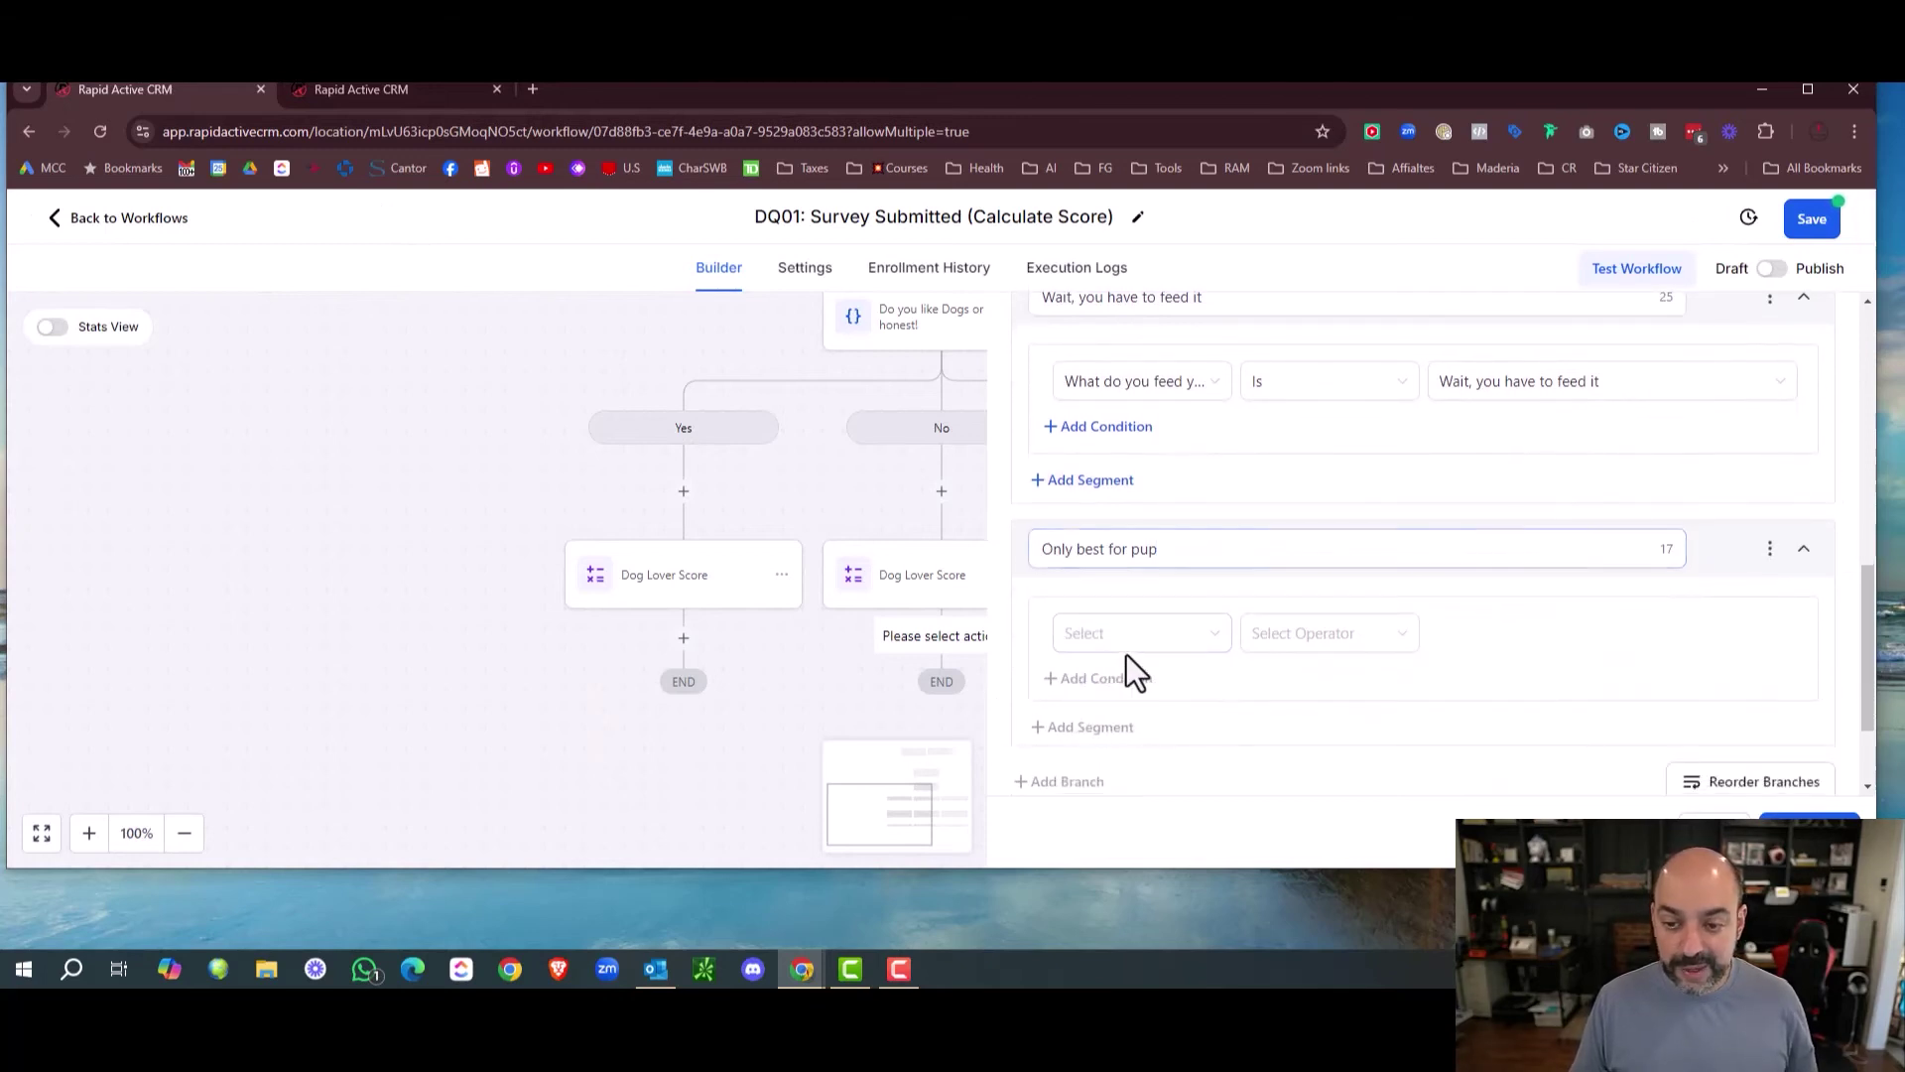
click(1136, 643)
click(1112, 379)
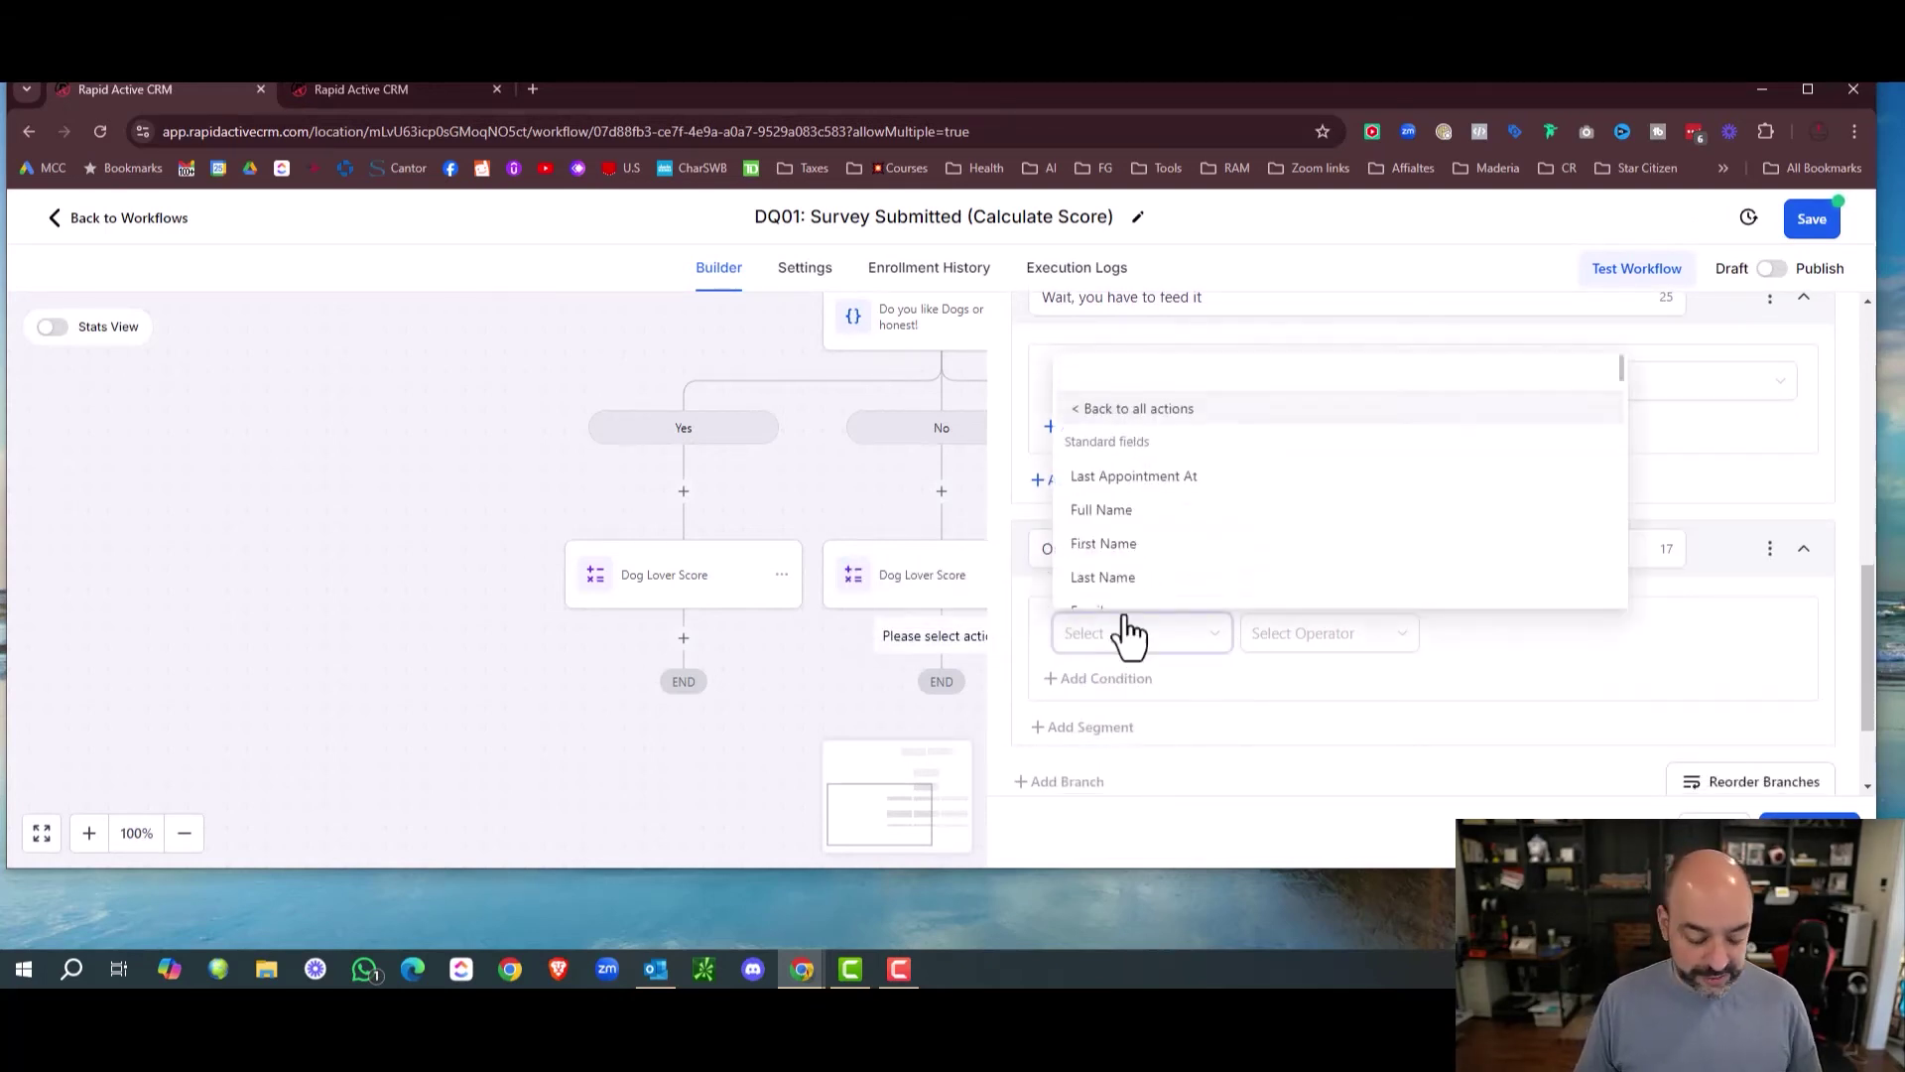
text(what)
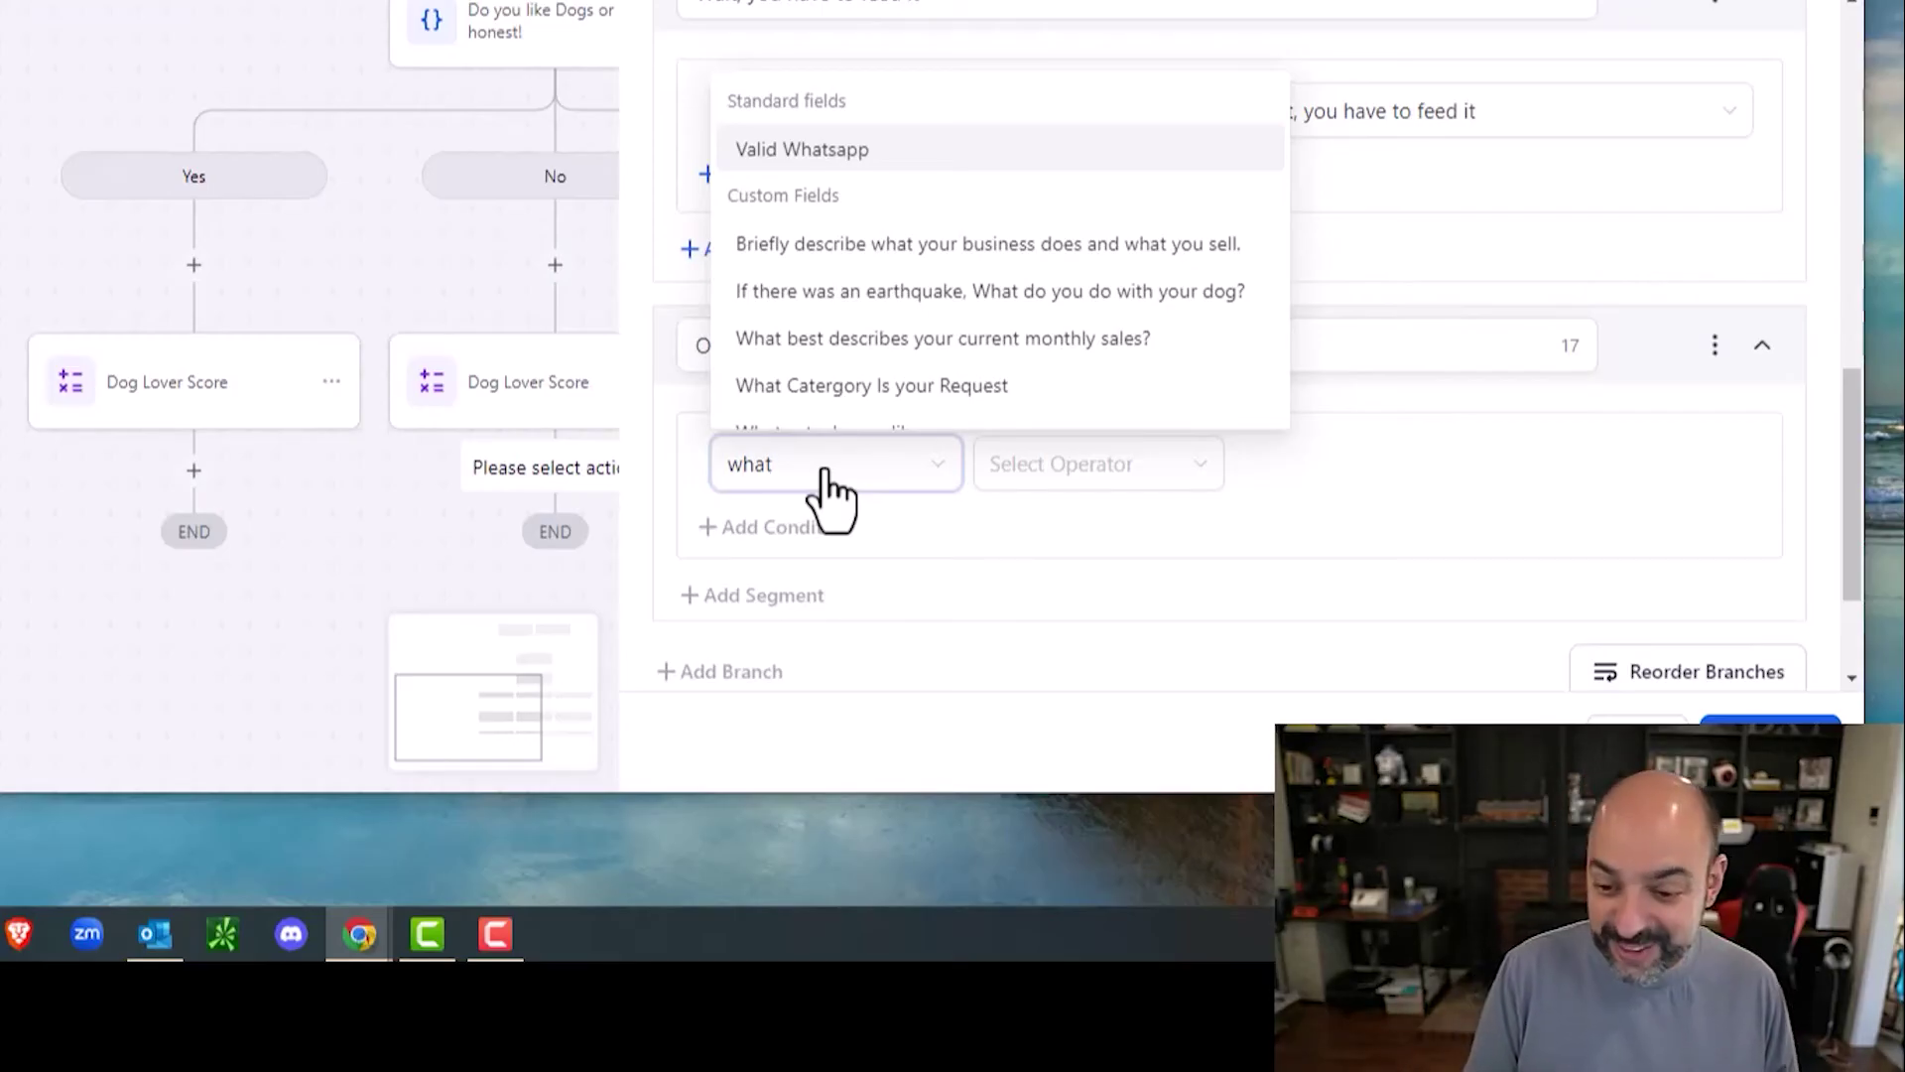
text(do)
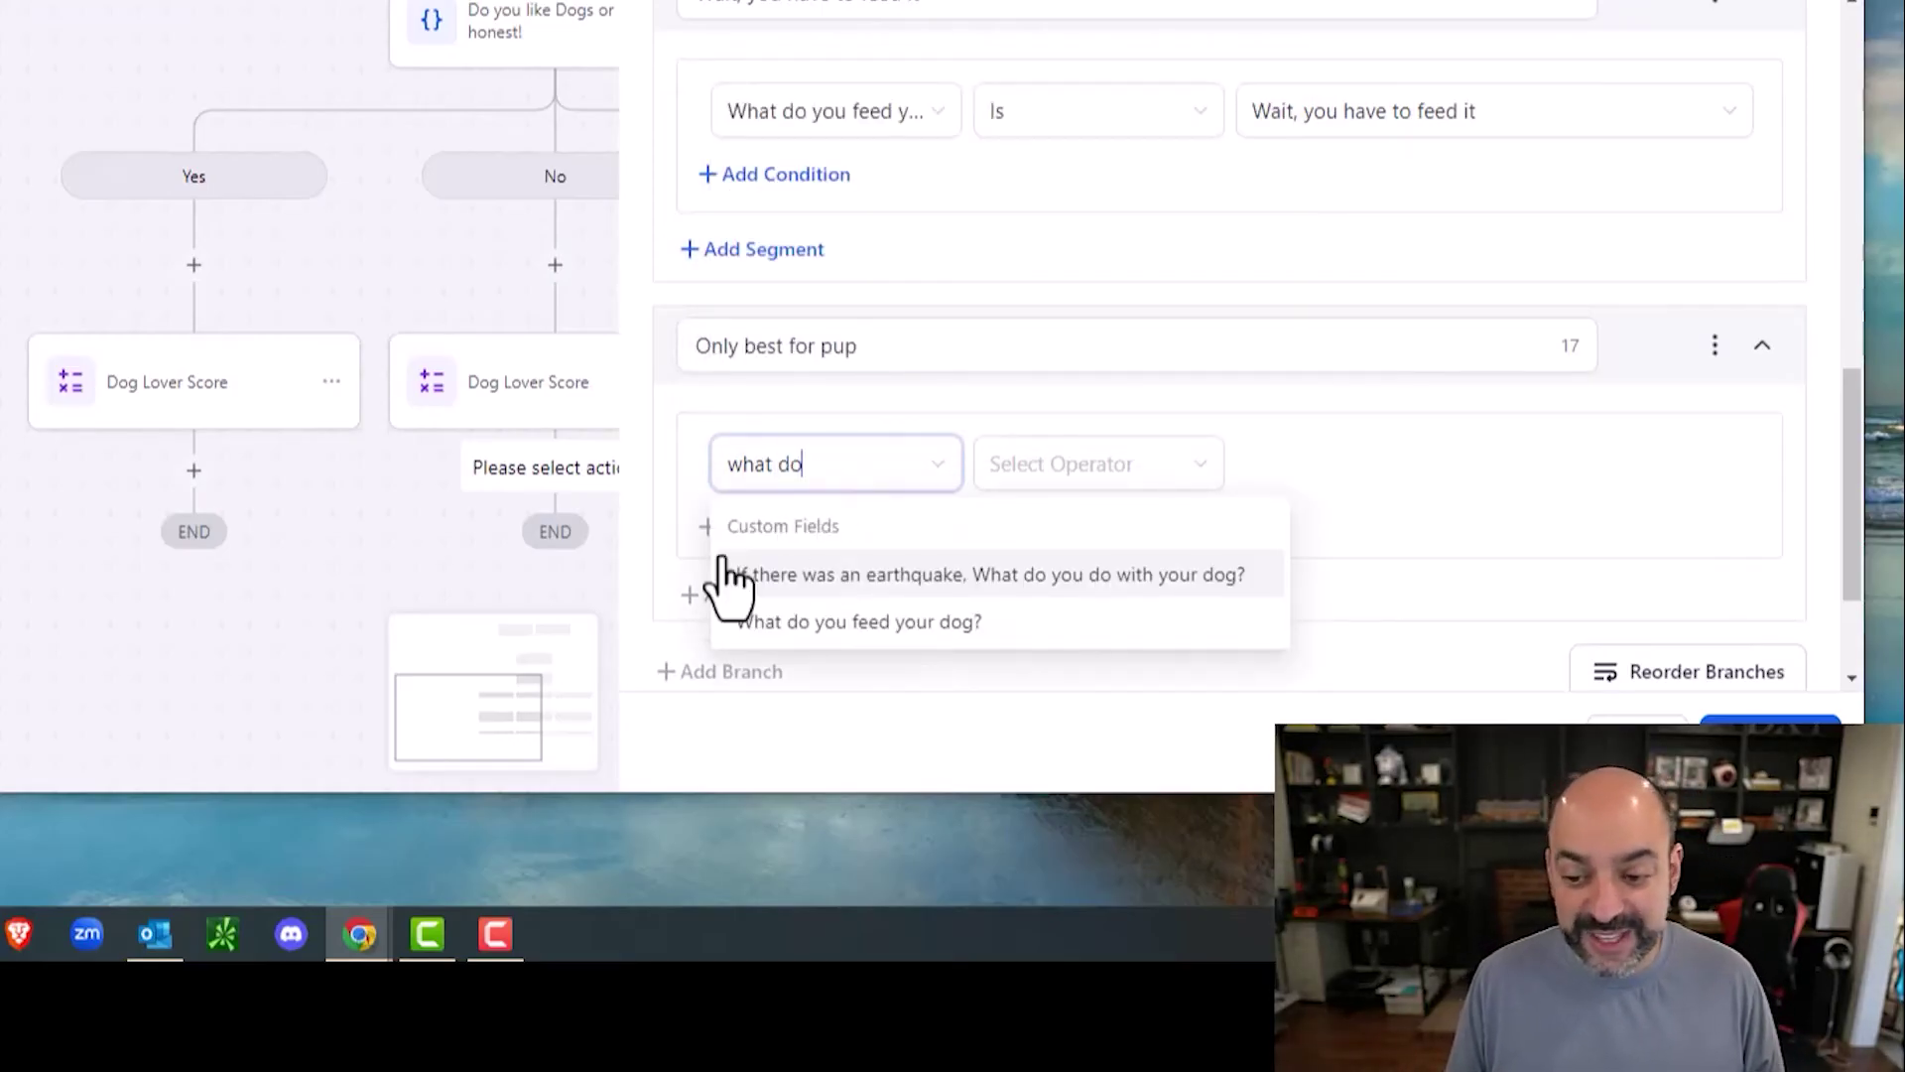
click(898, 621)
click(1062, 486)
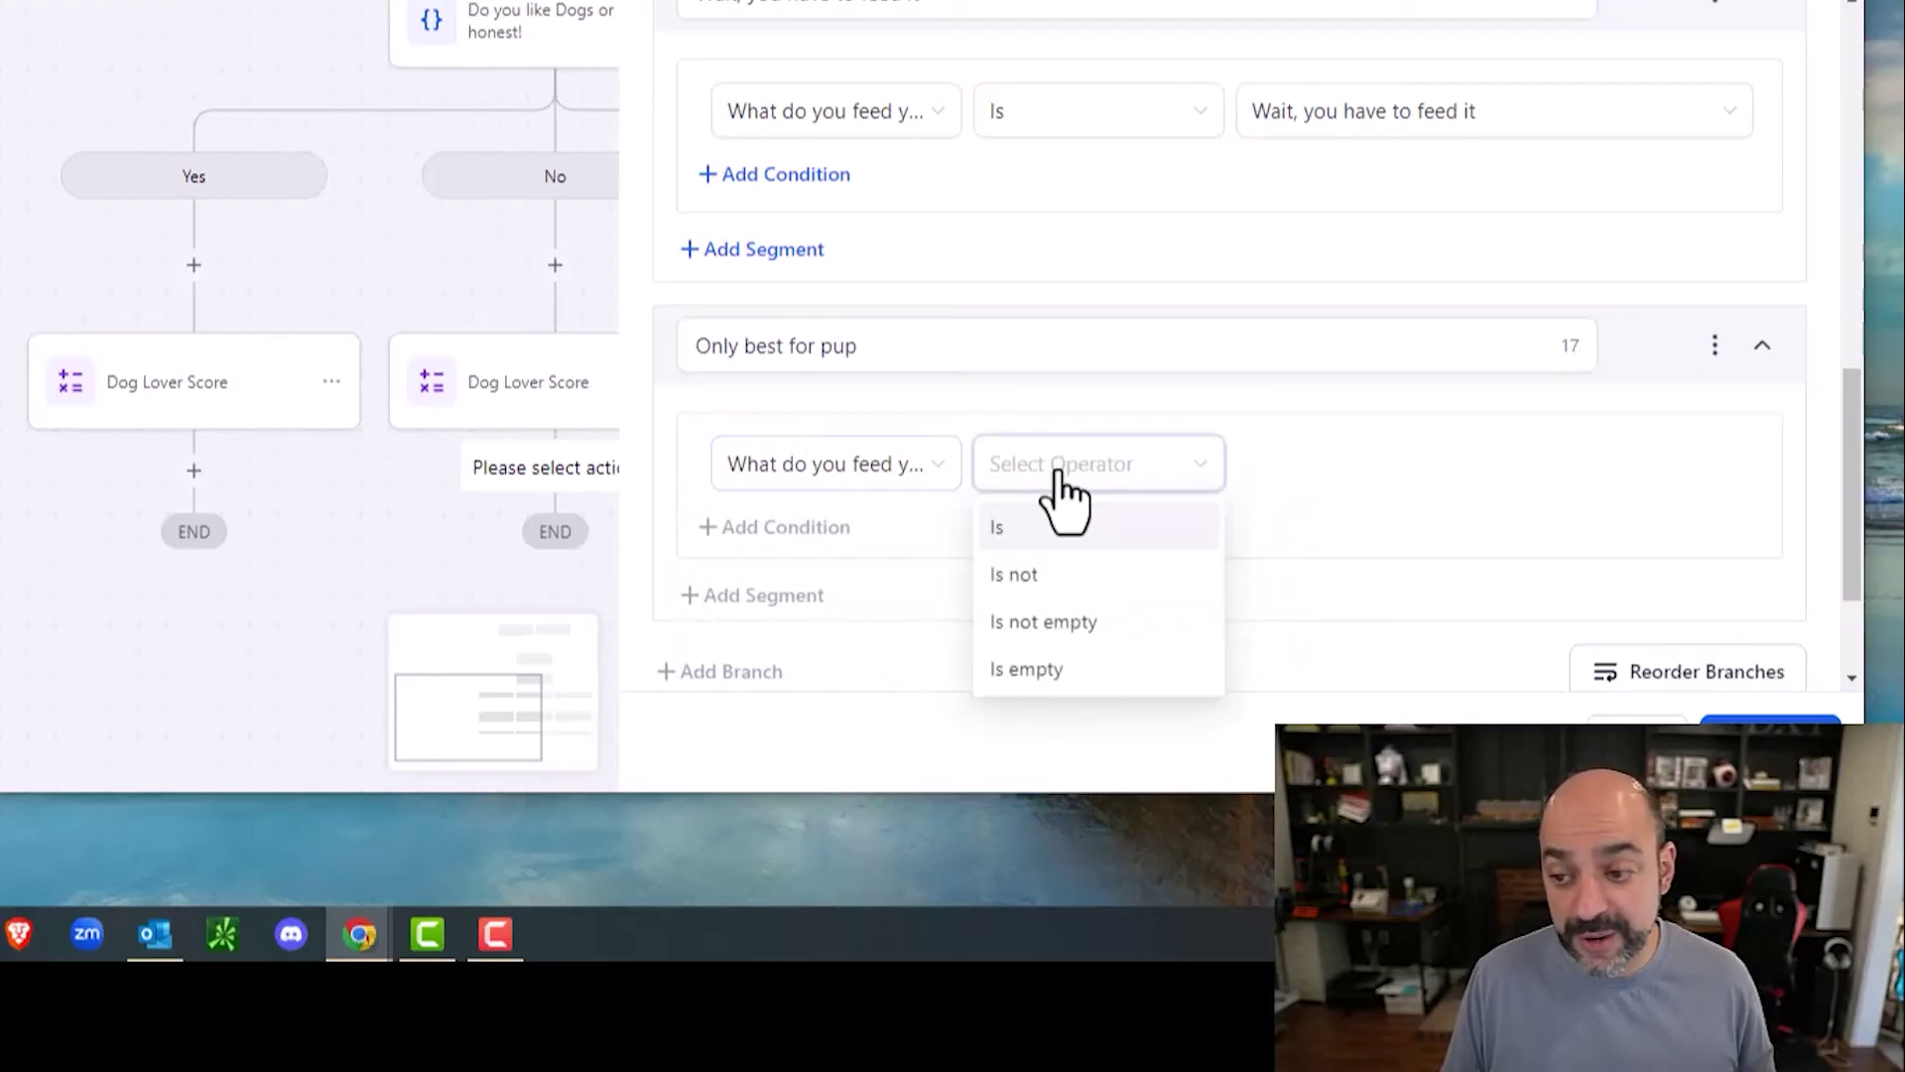
click(1038, 528)
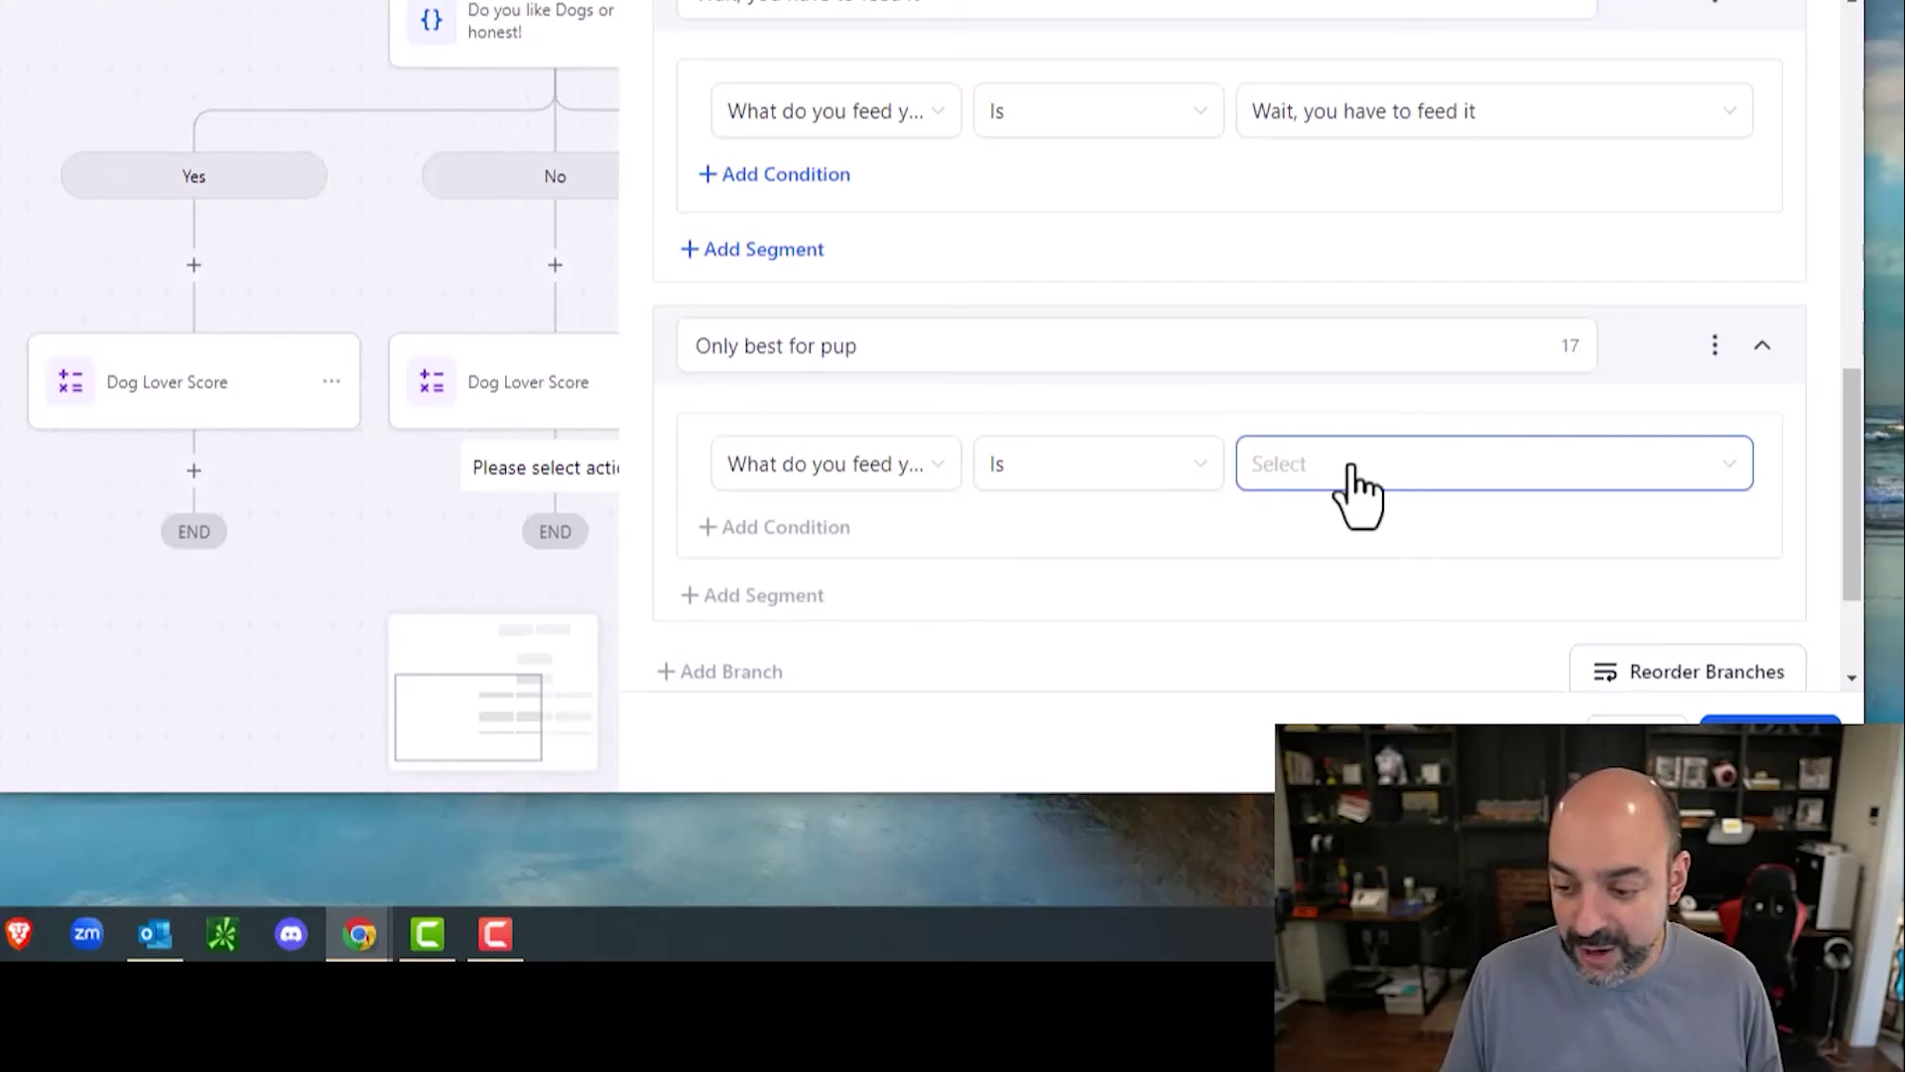
click(1339, 486)
click(1370, 668)
Rename the None branch as "Error Branch" and save the feeding question condition.
scroll(1194, 655, down, 2)
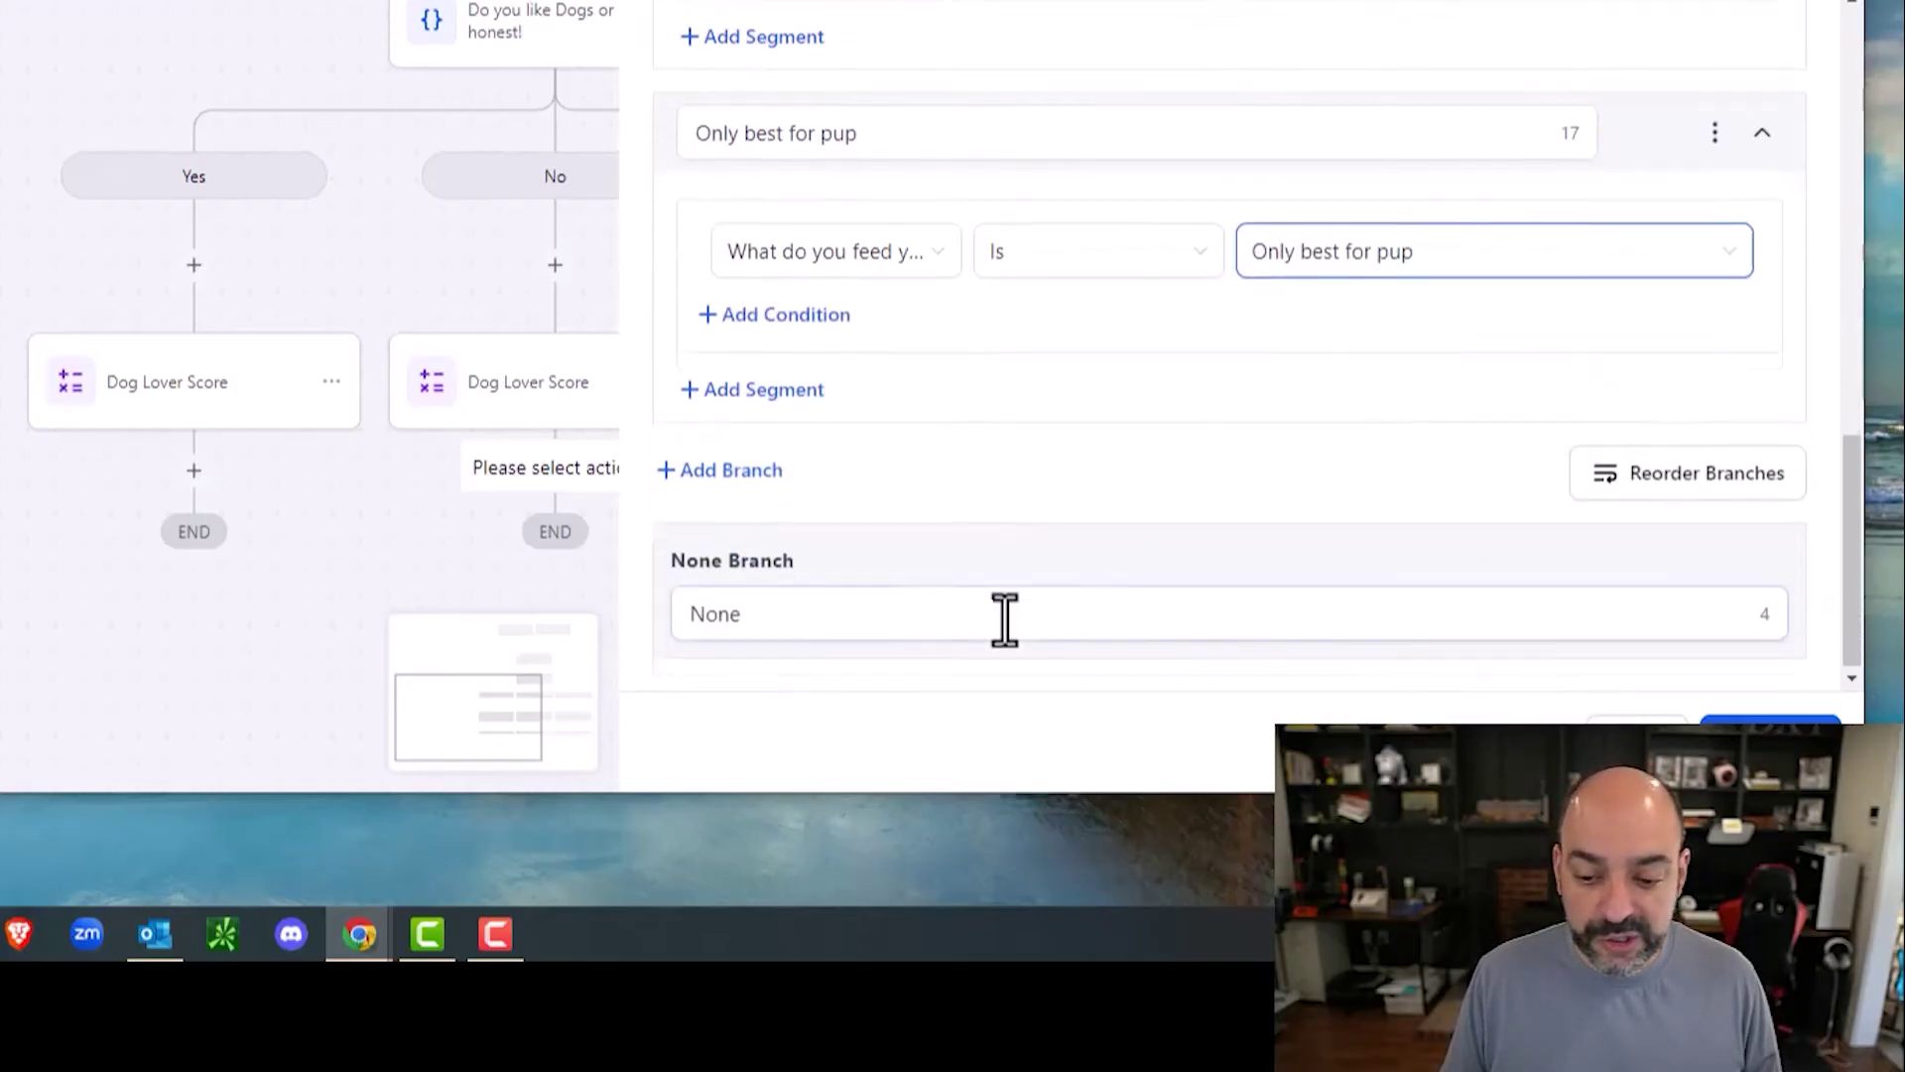
double_click(739, 610)
text(W)
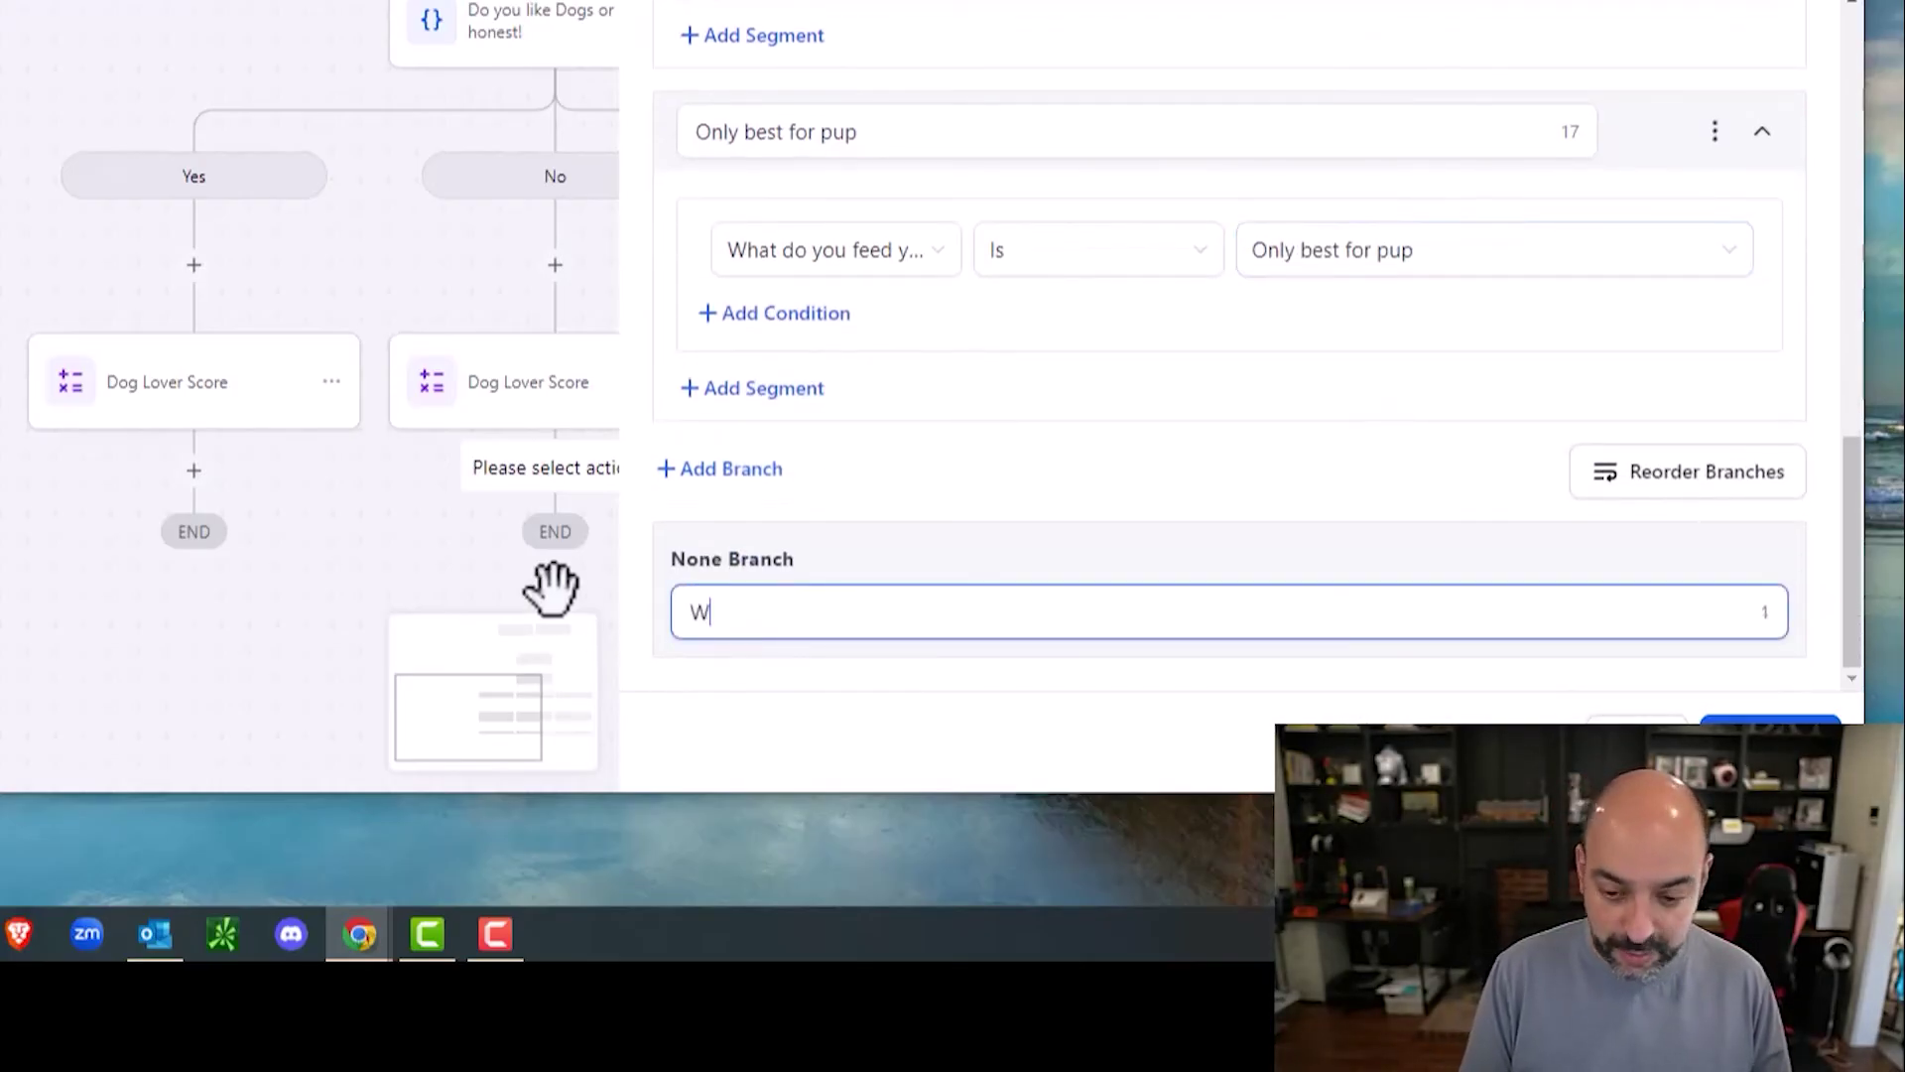
key(BackSpace)
text(Error Branch)
click(1770, 742)
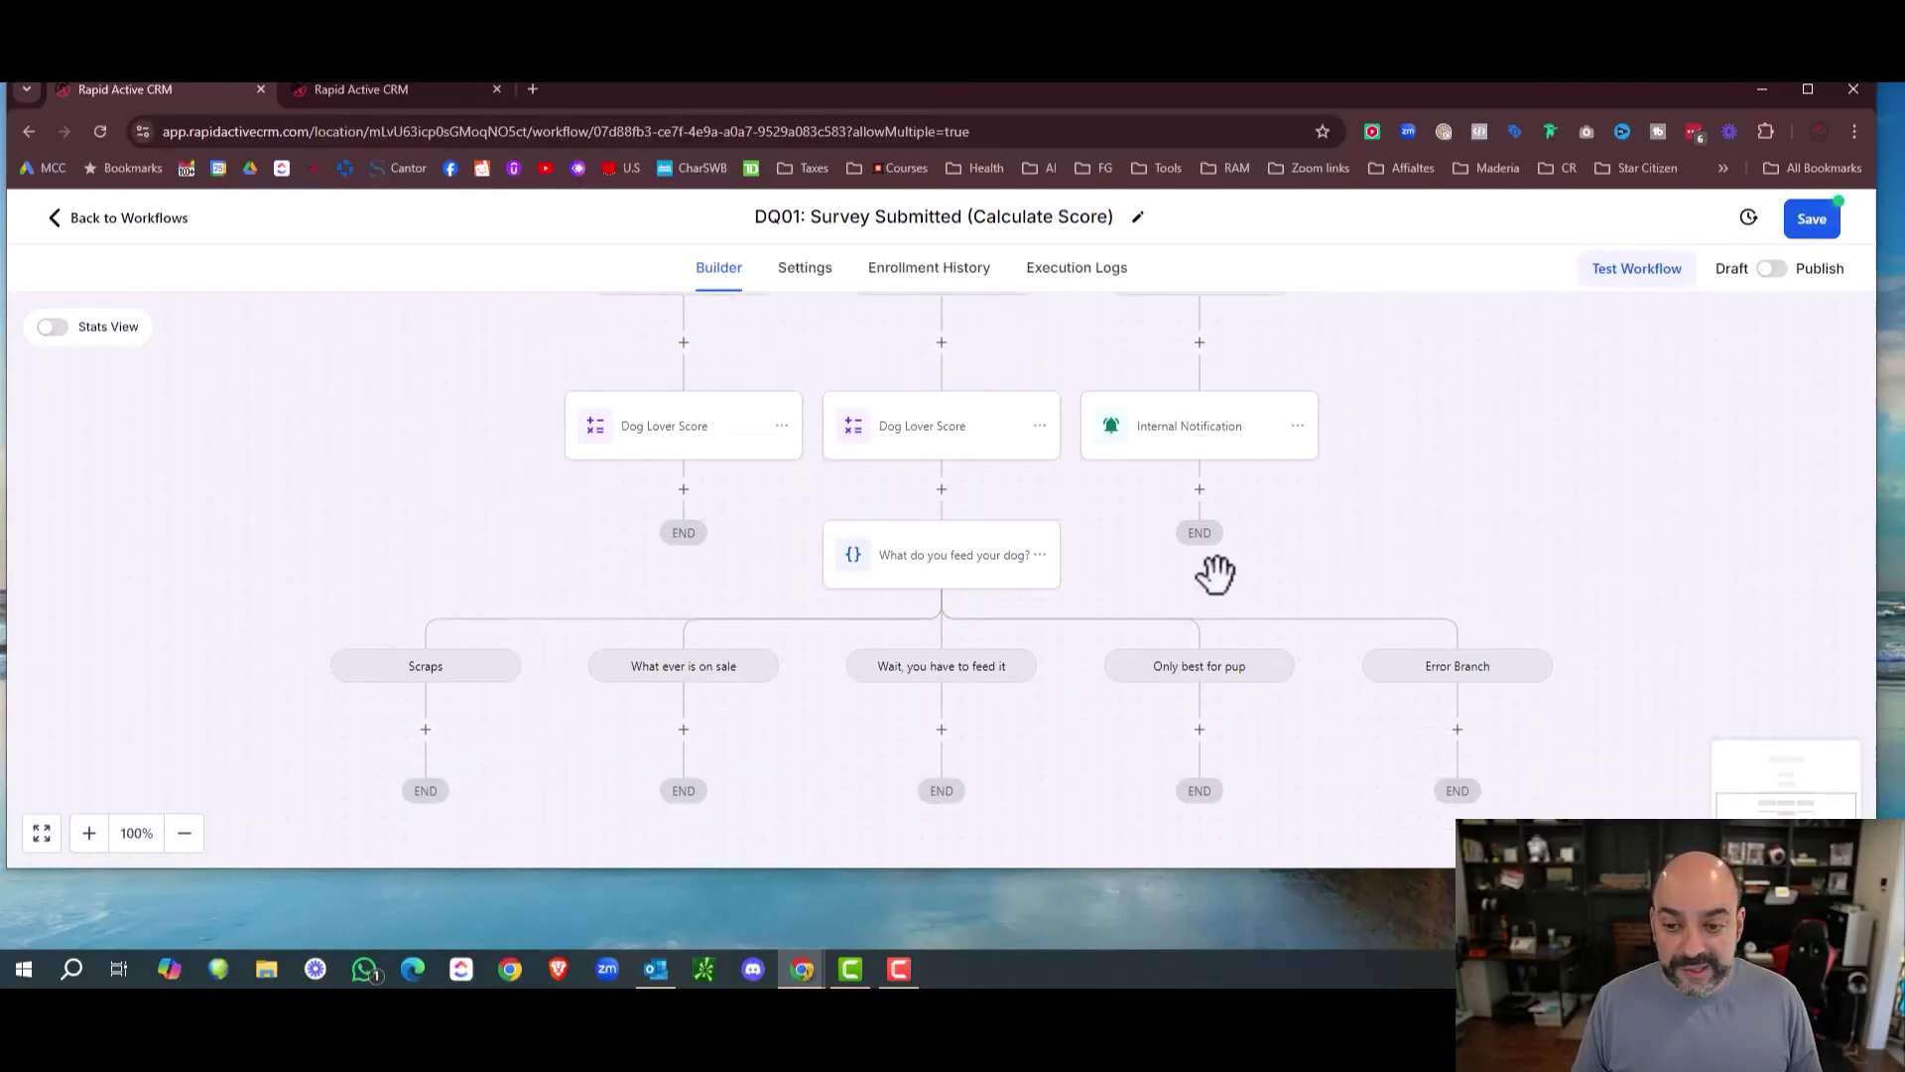
Add a Go To action after the Yes branch's Dog Lover Score, with "What do you feed your dog?" as its destination.
scroll(1216, 574, down, 1)
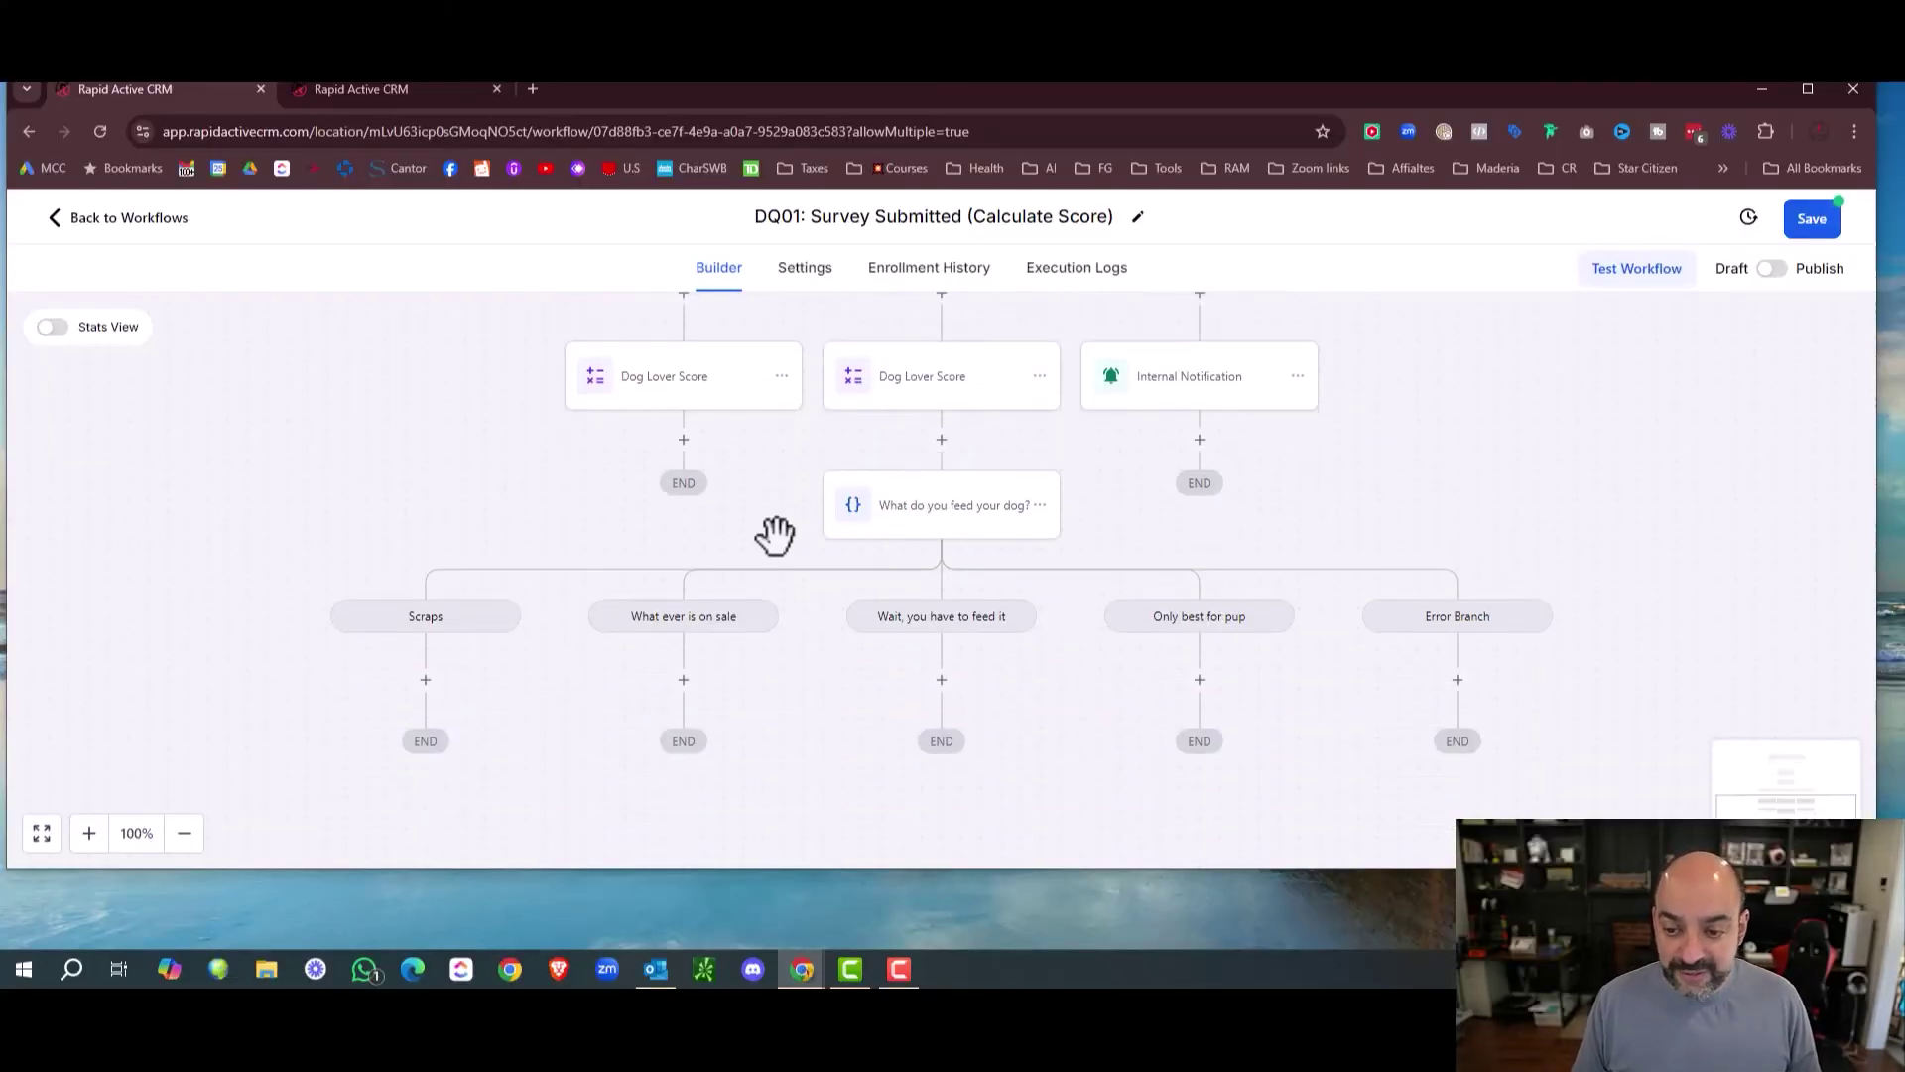
scroll(1161, 424, up, 2)
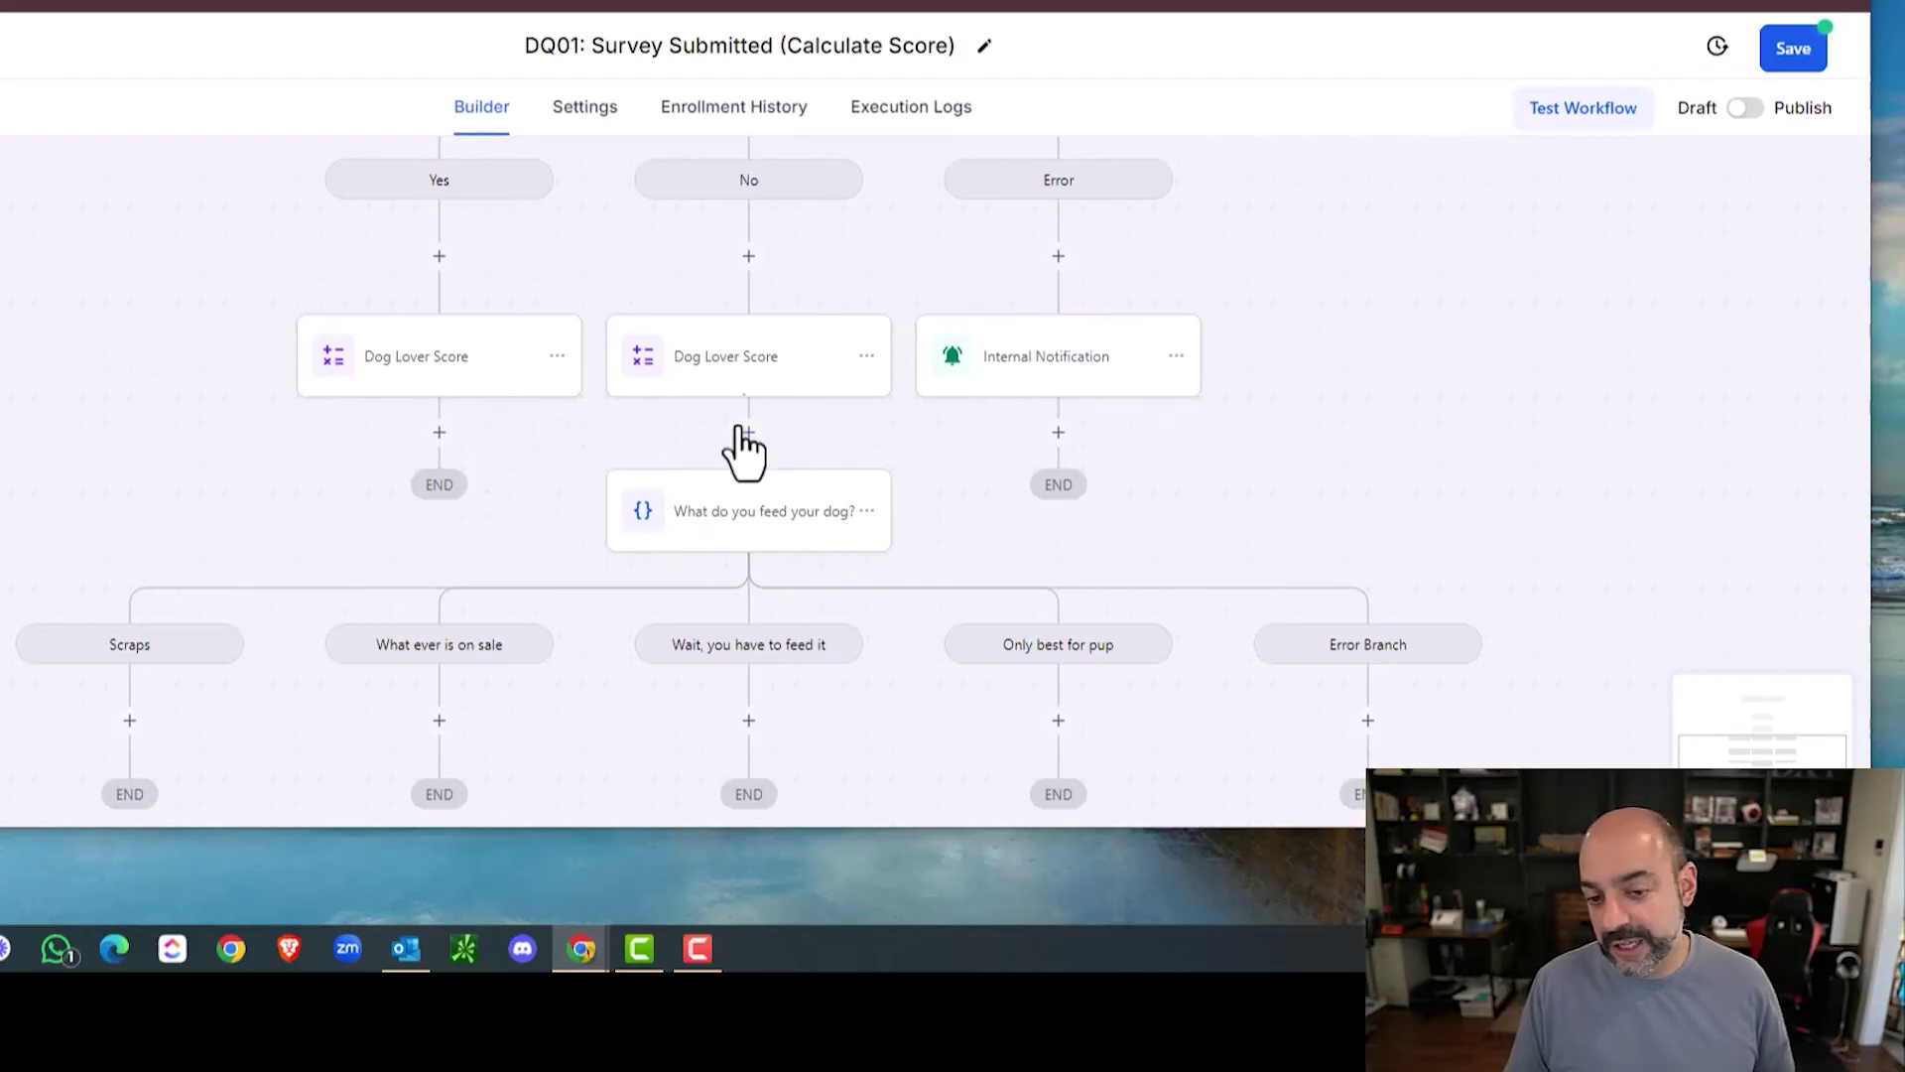
scroll(744, 322, up, 2)
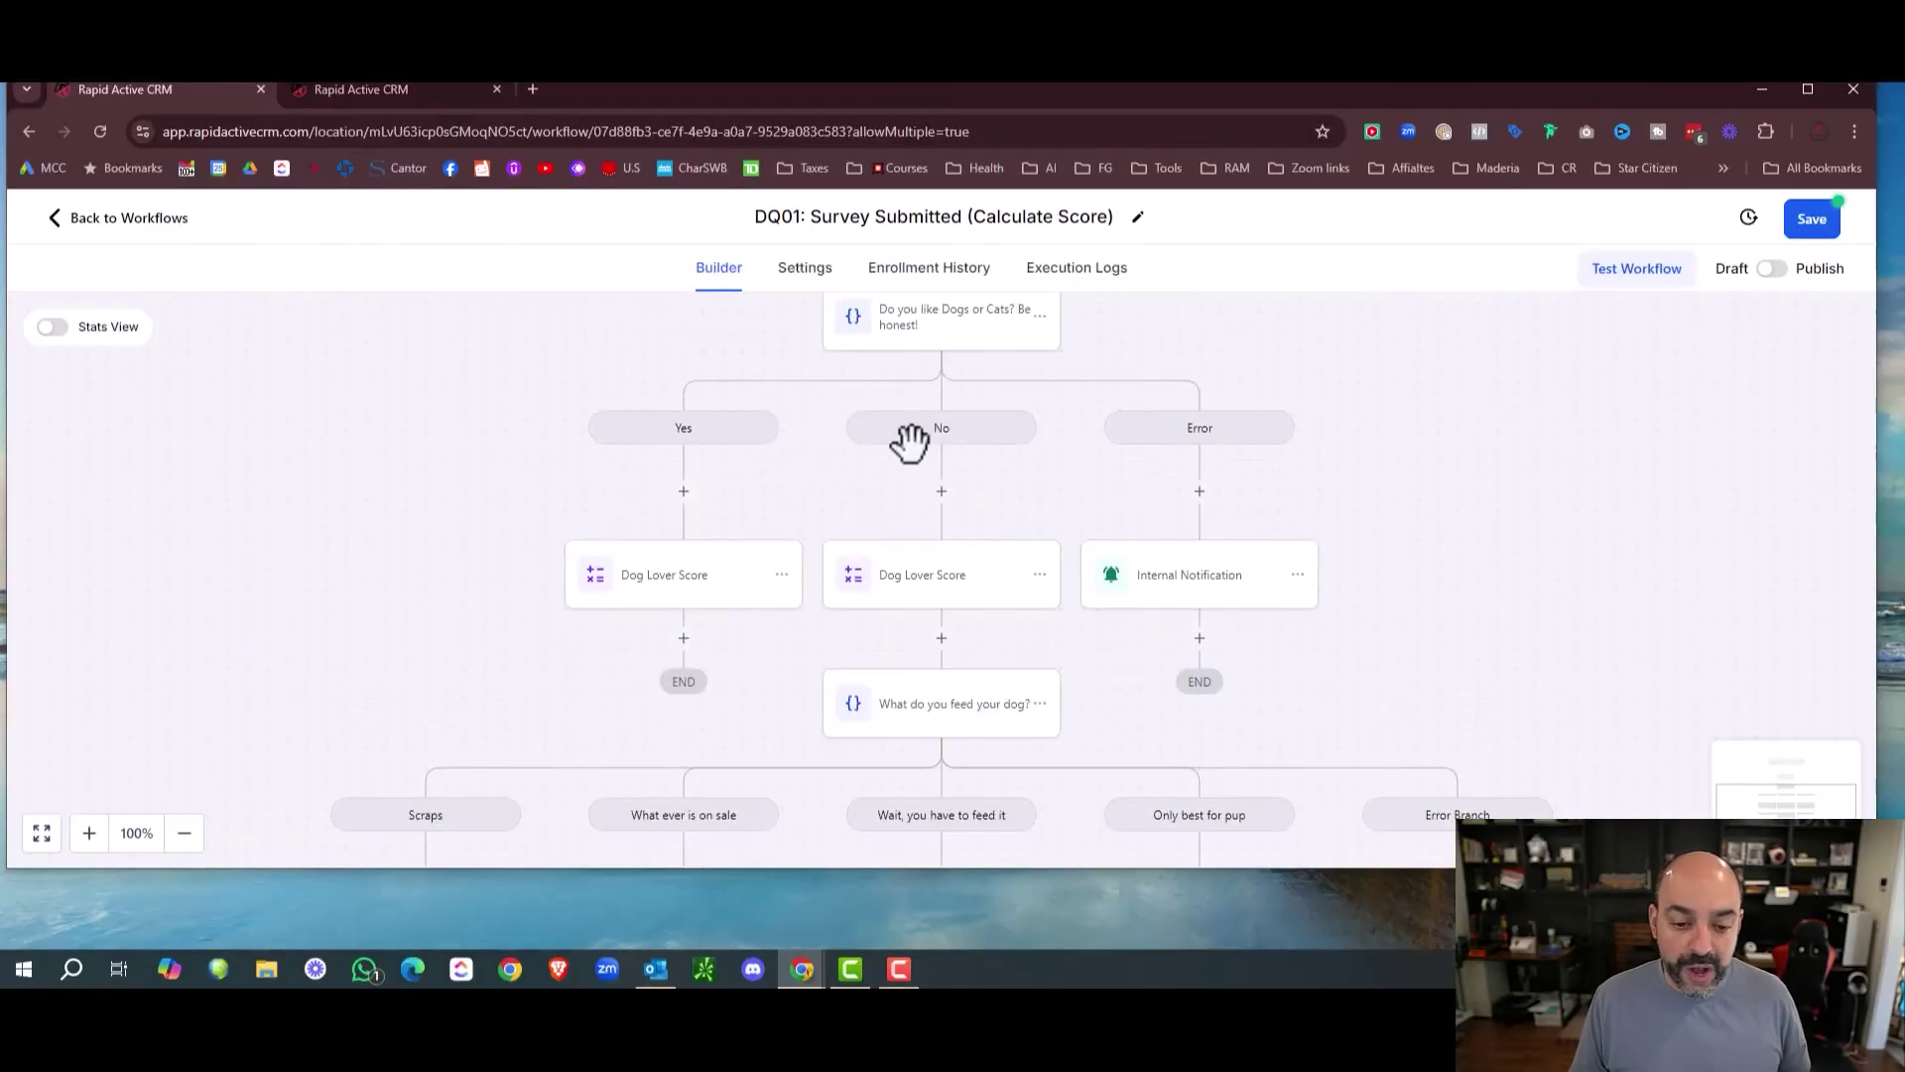
scroll(707, 311, down, 1)
click(683, 539)
click(1374, 426)
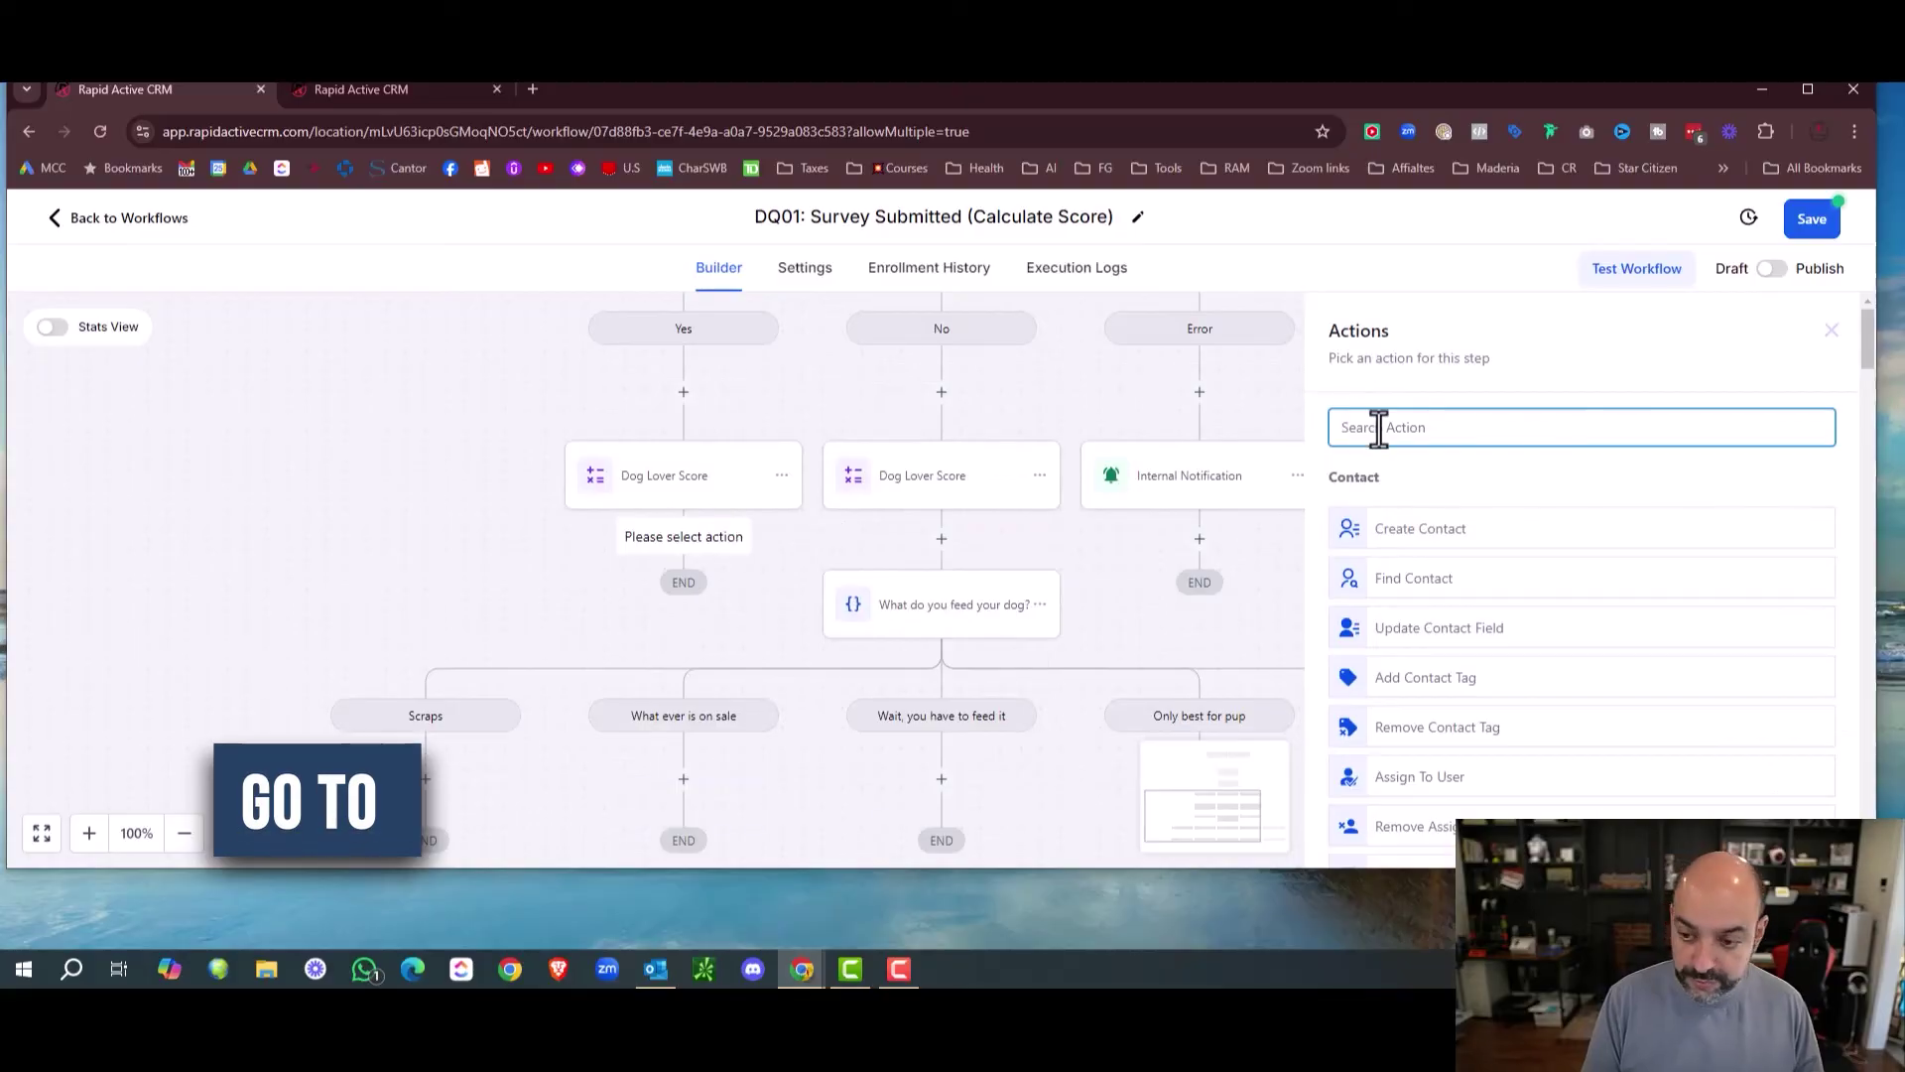
text(go to)
click(1462, 514)
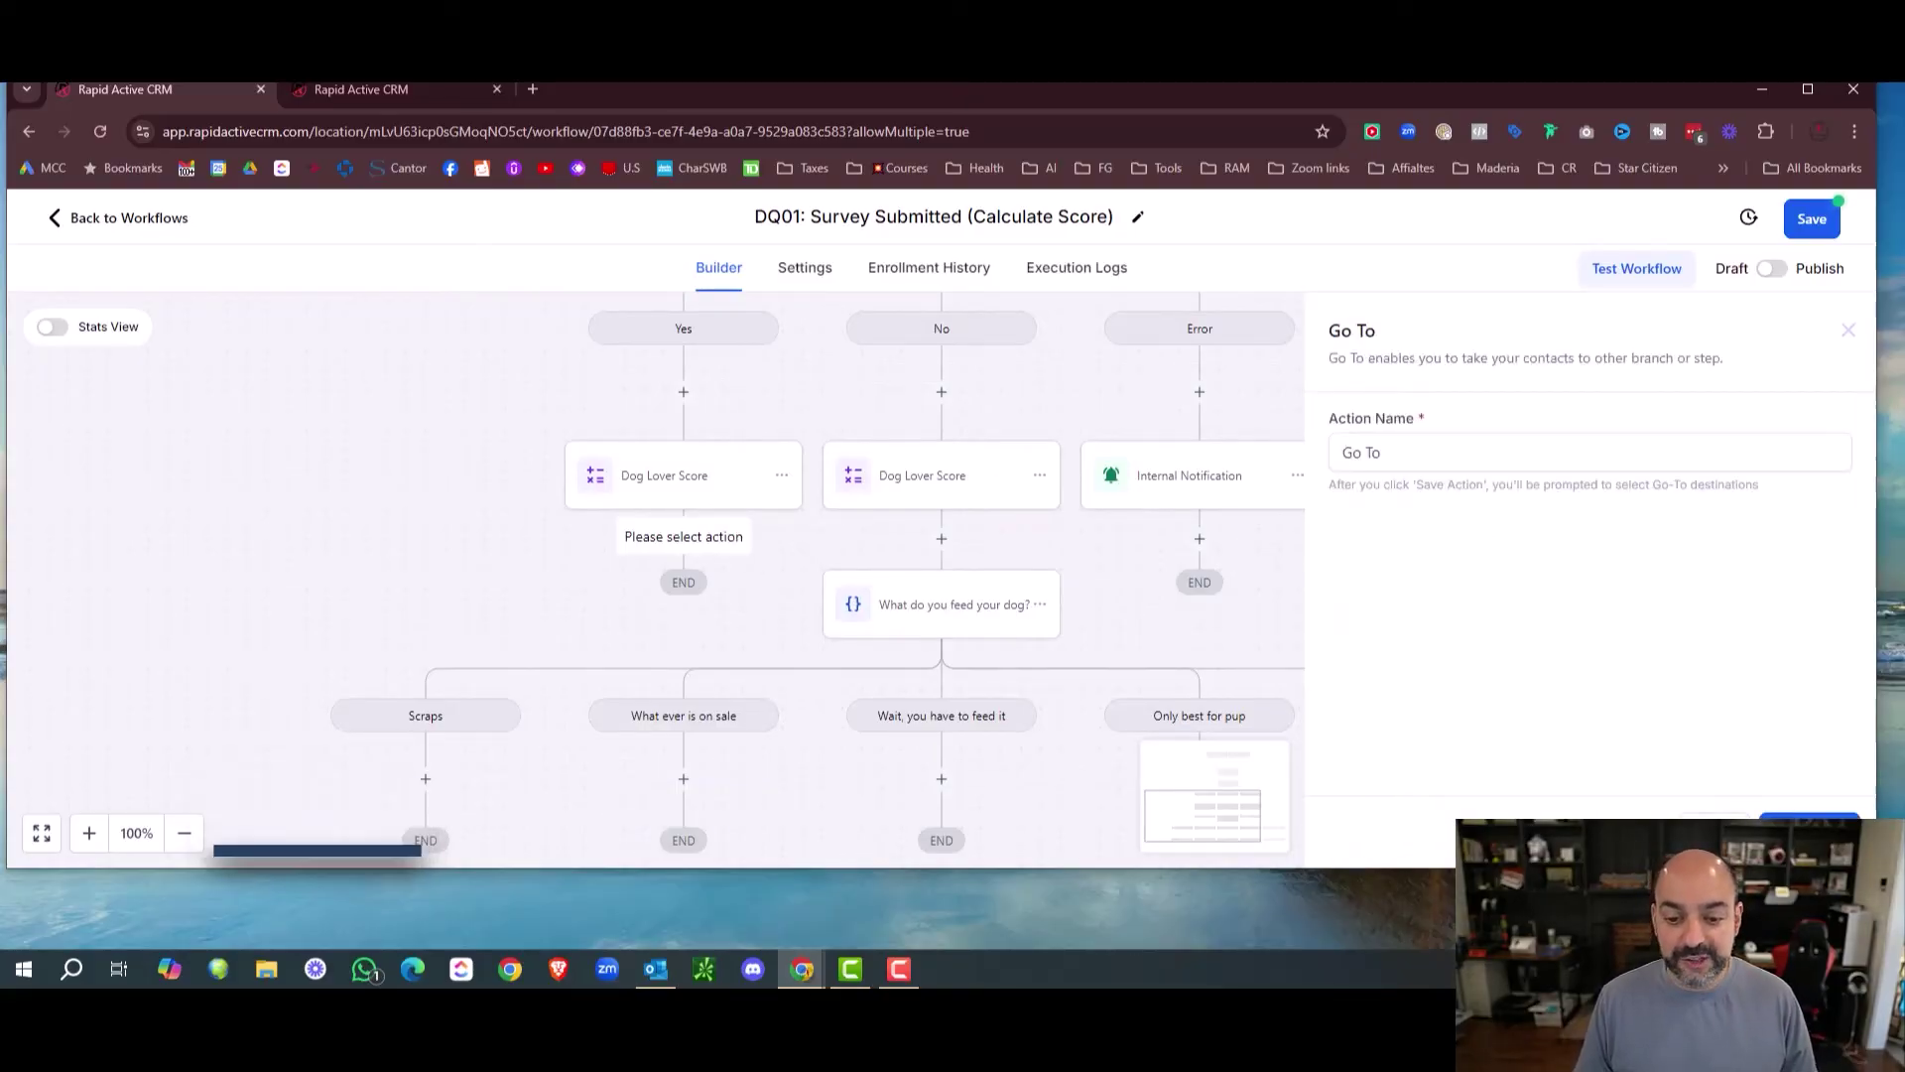
click(1808, 835)
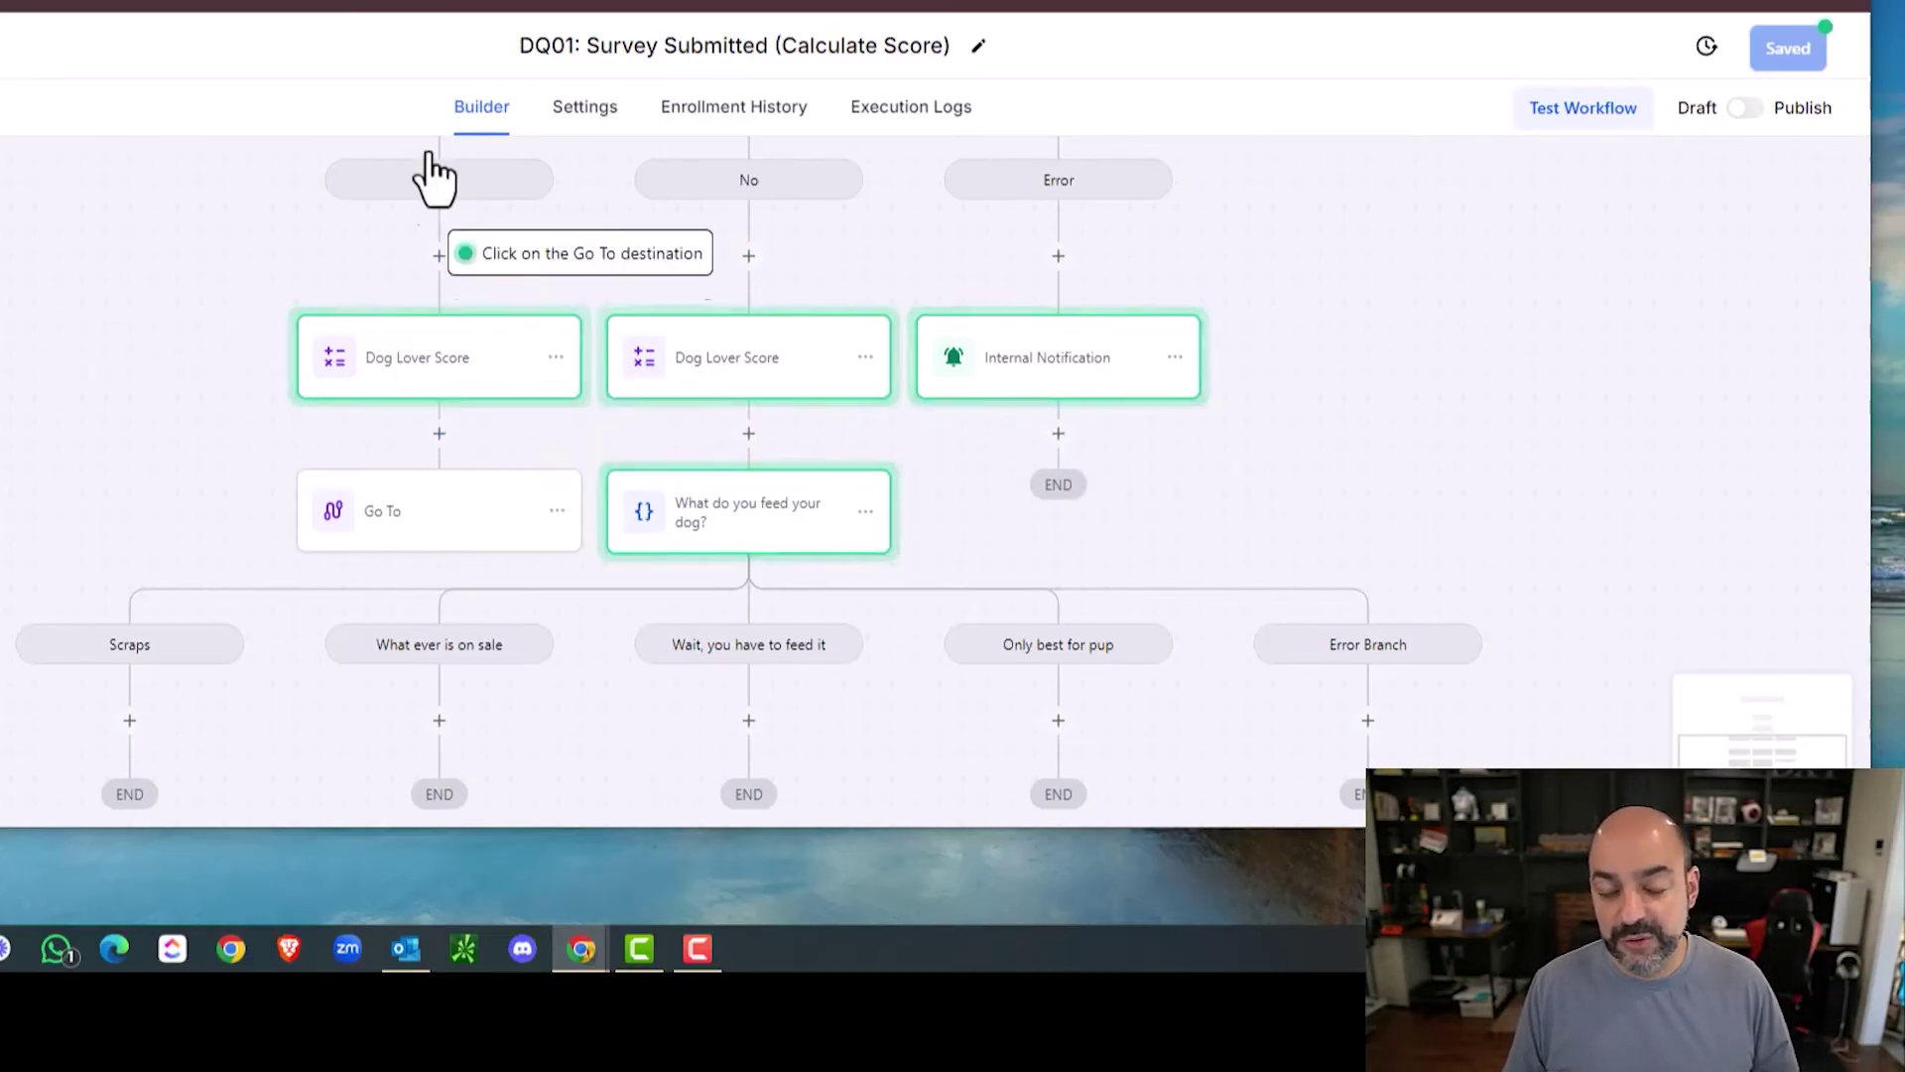
click(881, 496)
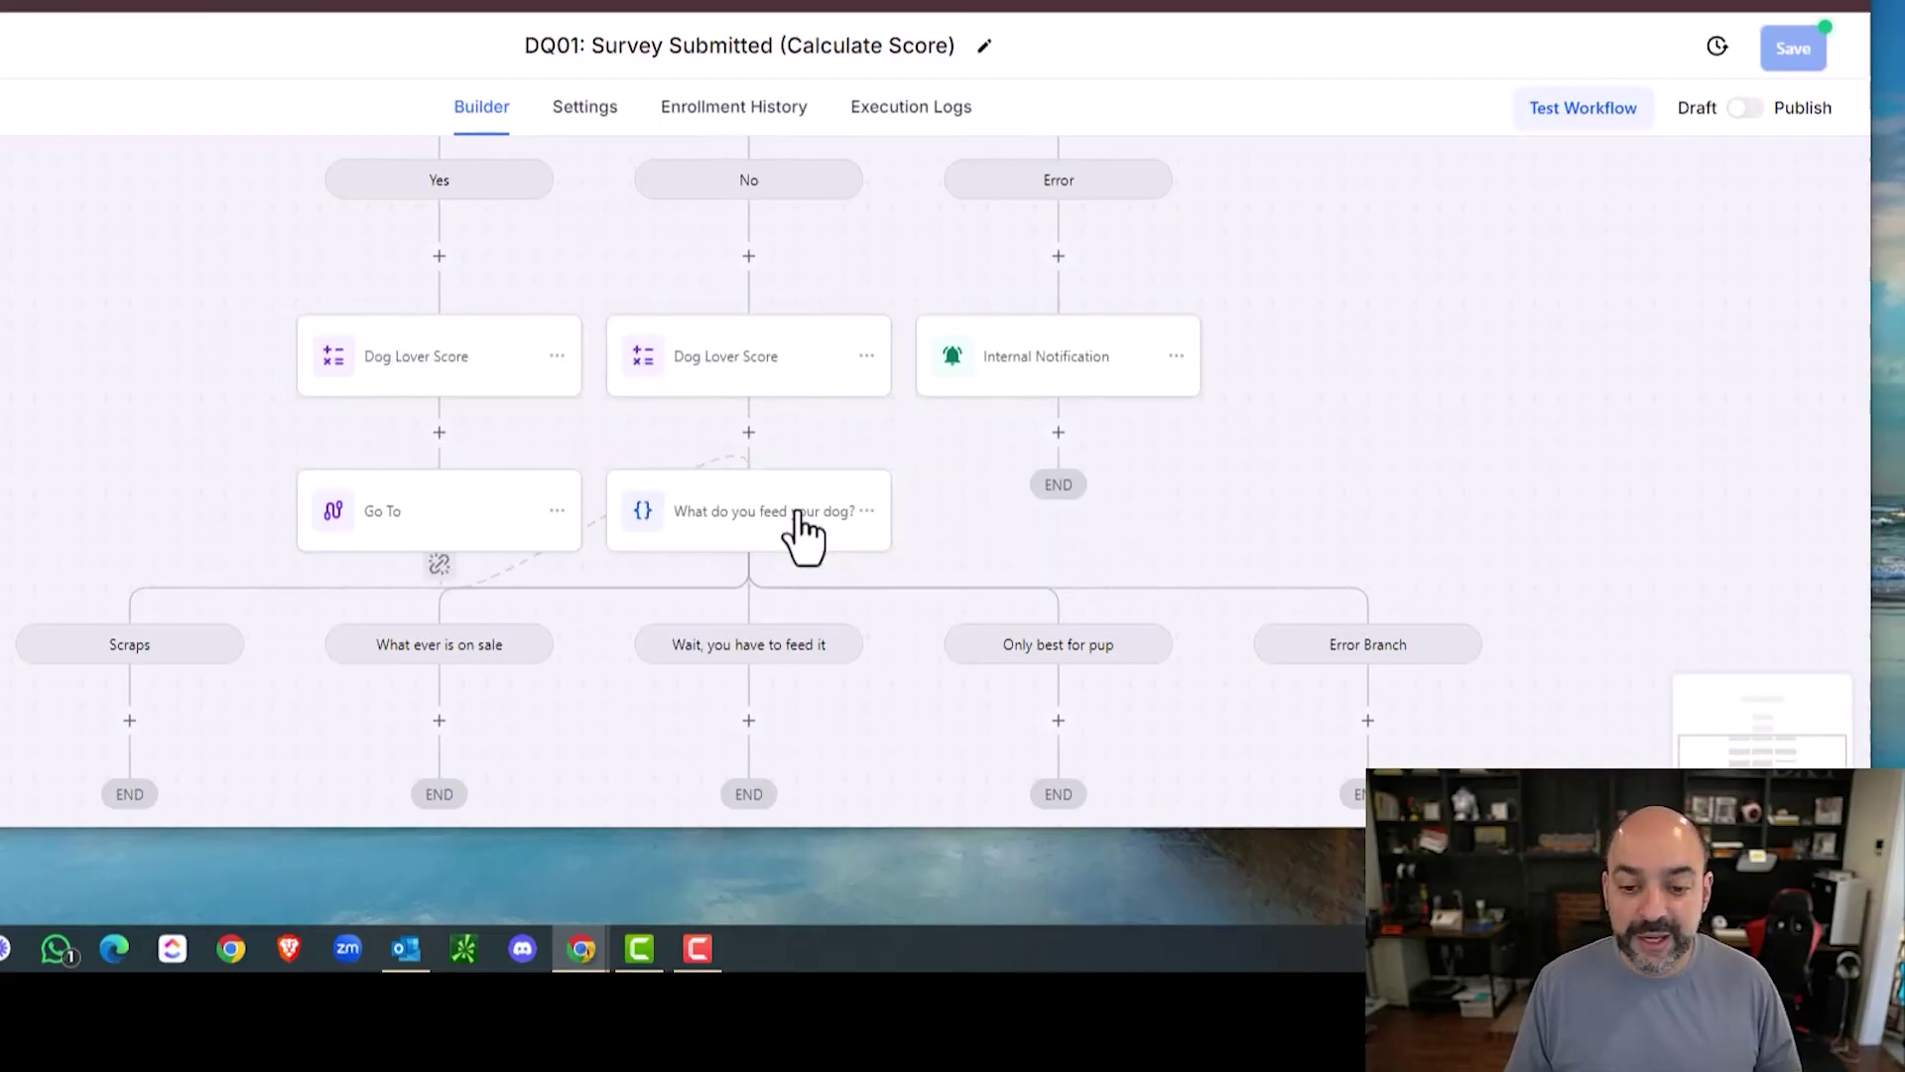
Copy the Yes branch's Dog Lover Score math operation into the Scraps branch.
scroll(797, 496, down, 1)
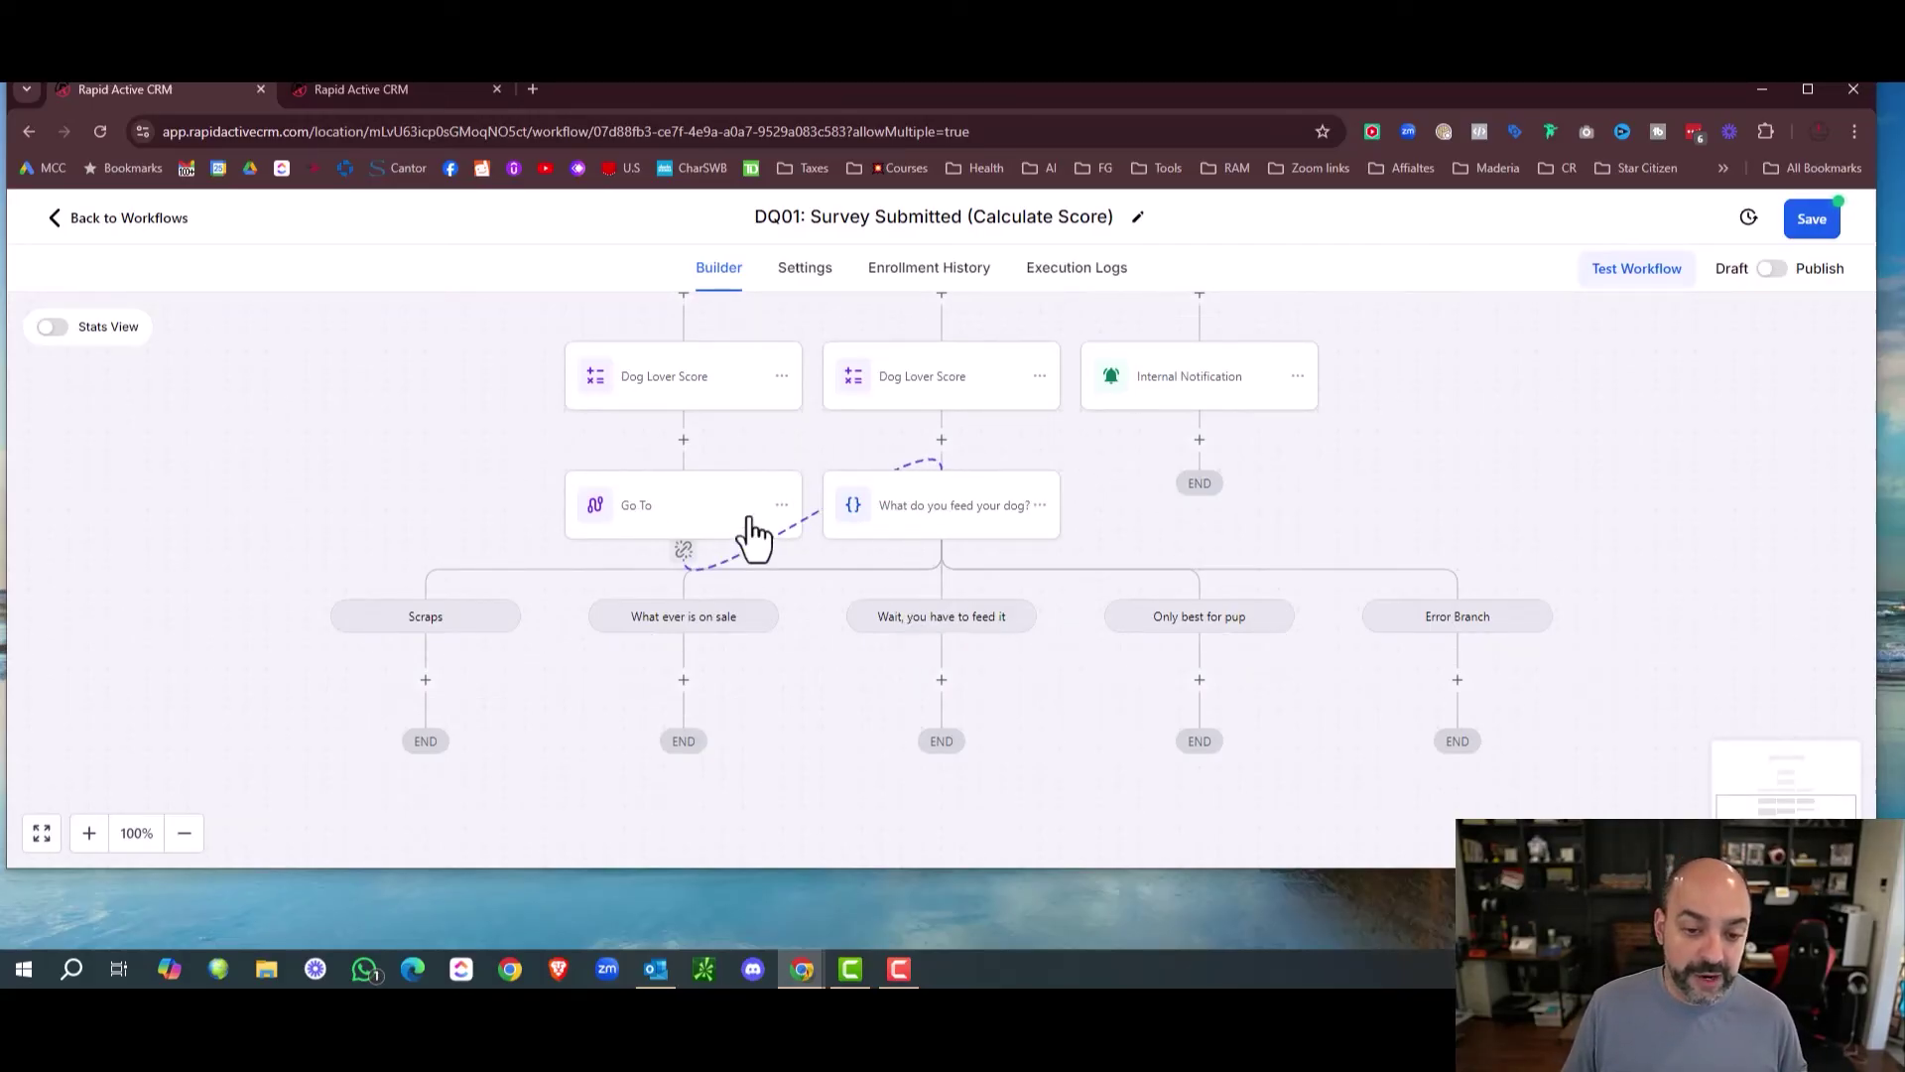
click(783, 377)
mouse_move(897, 456)
click(1039, 427)
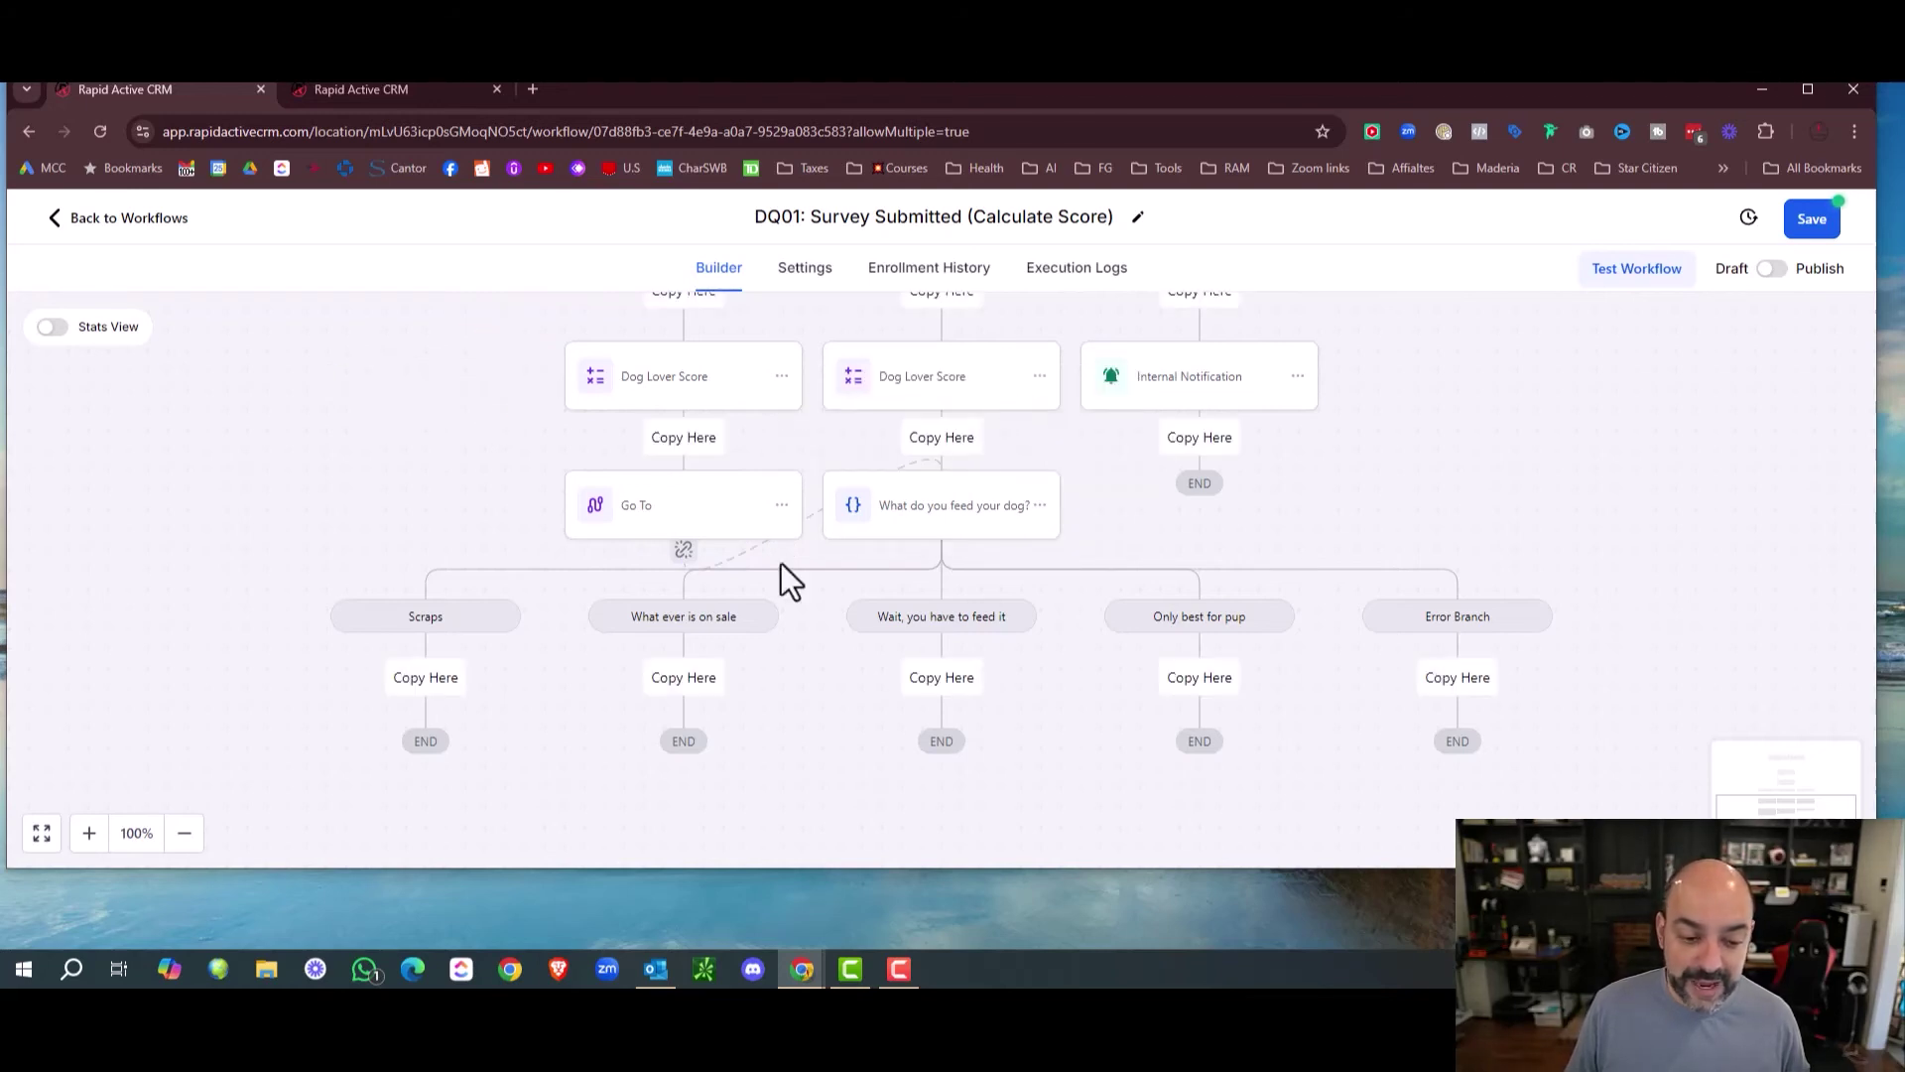
click(449, 685)
scroll(466, 699, down, 1)
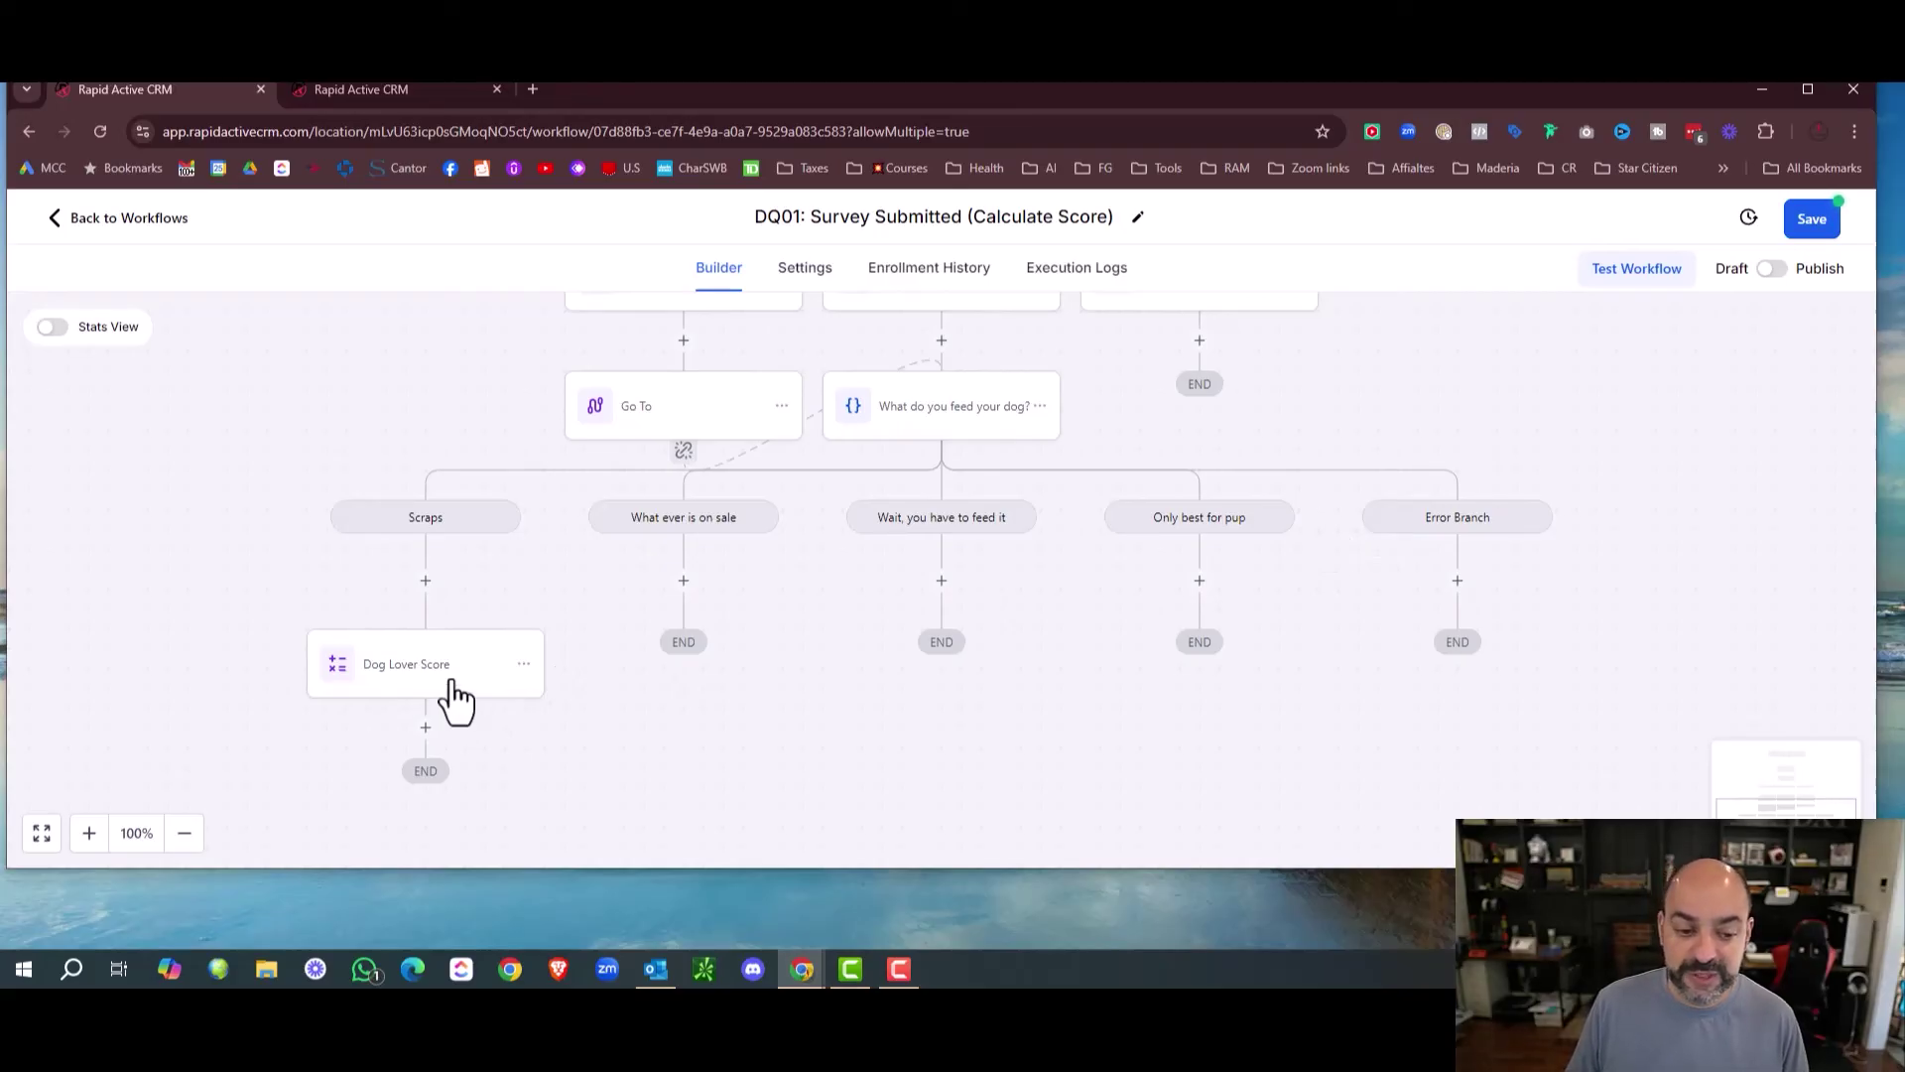
Set the Scraps branch's Dog Lover Score operation to add 7, save it and check the stored value.
click(457, 700)
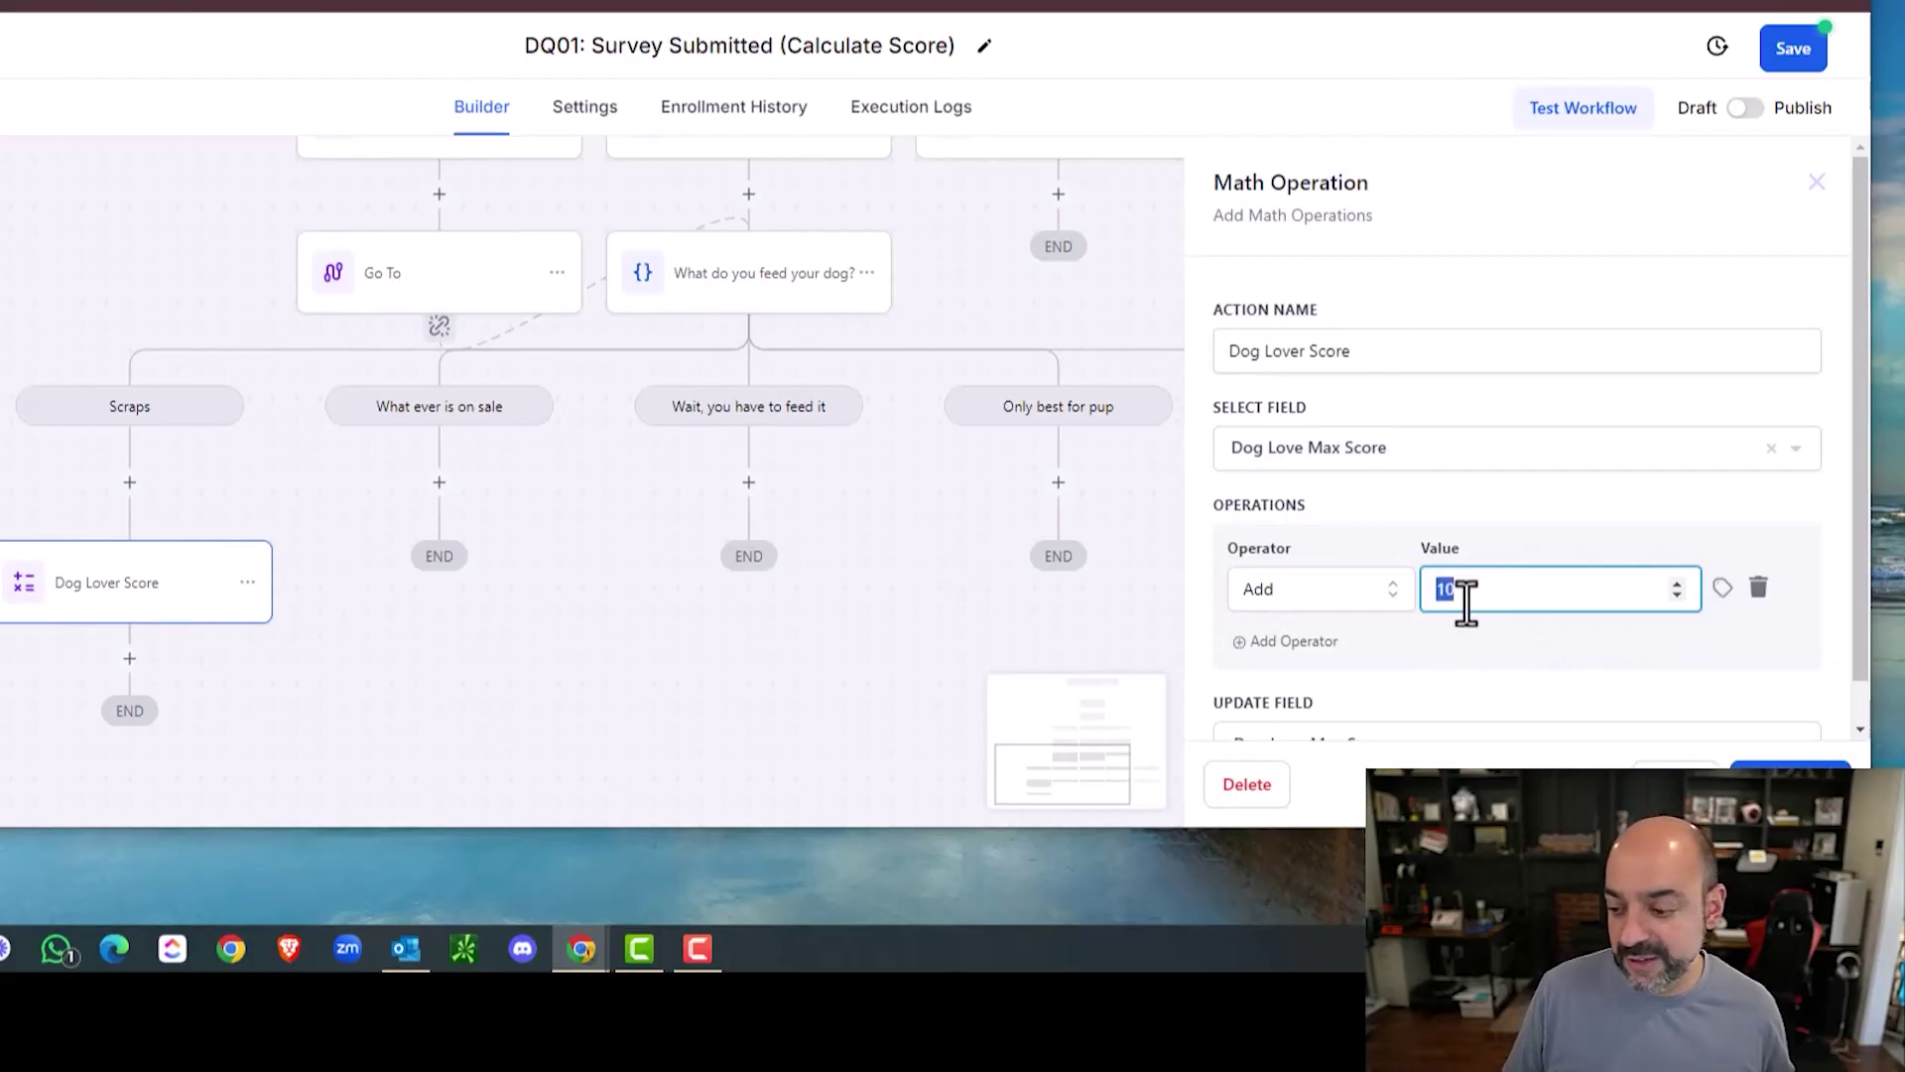
text(7)
click(649, 582)
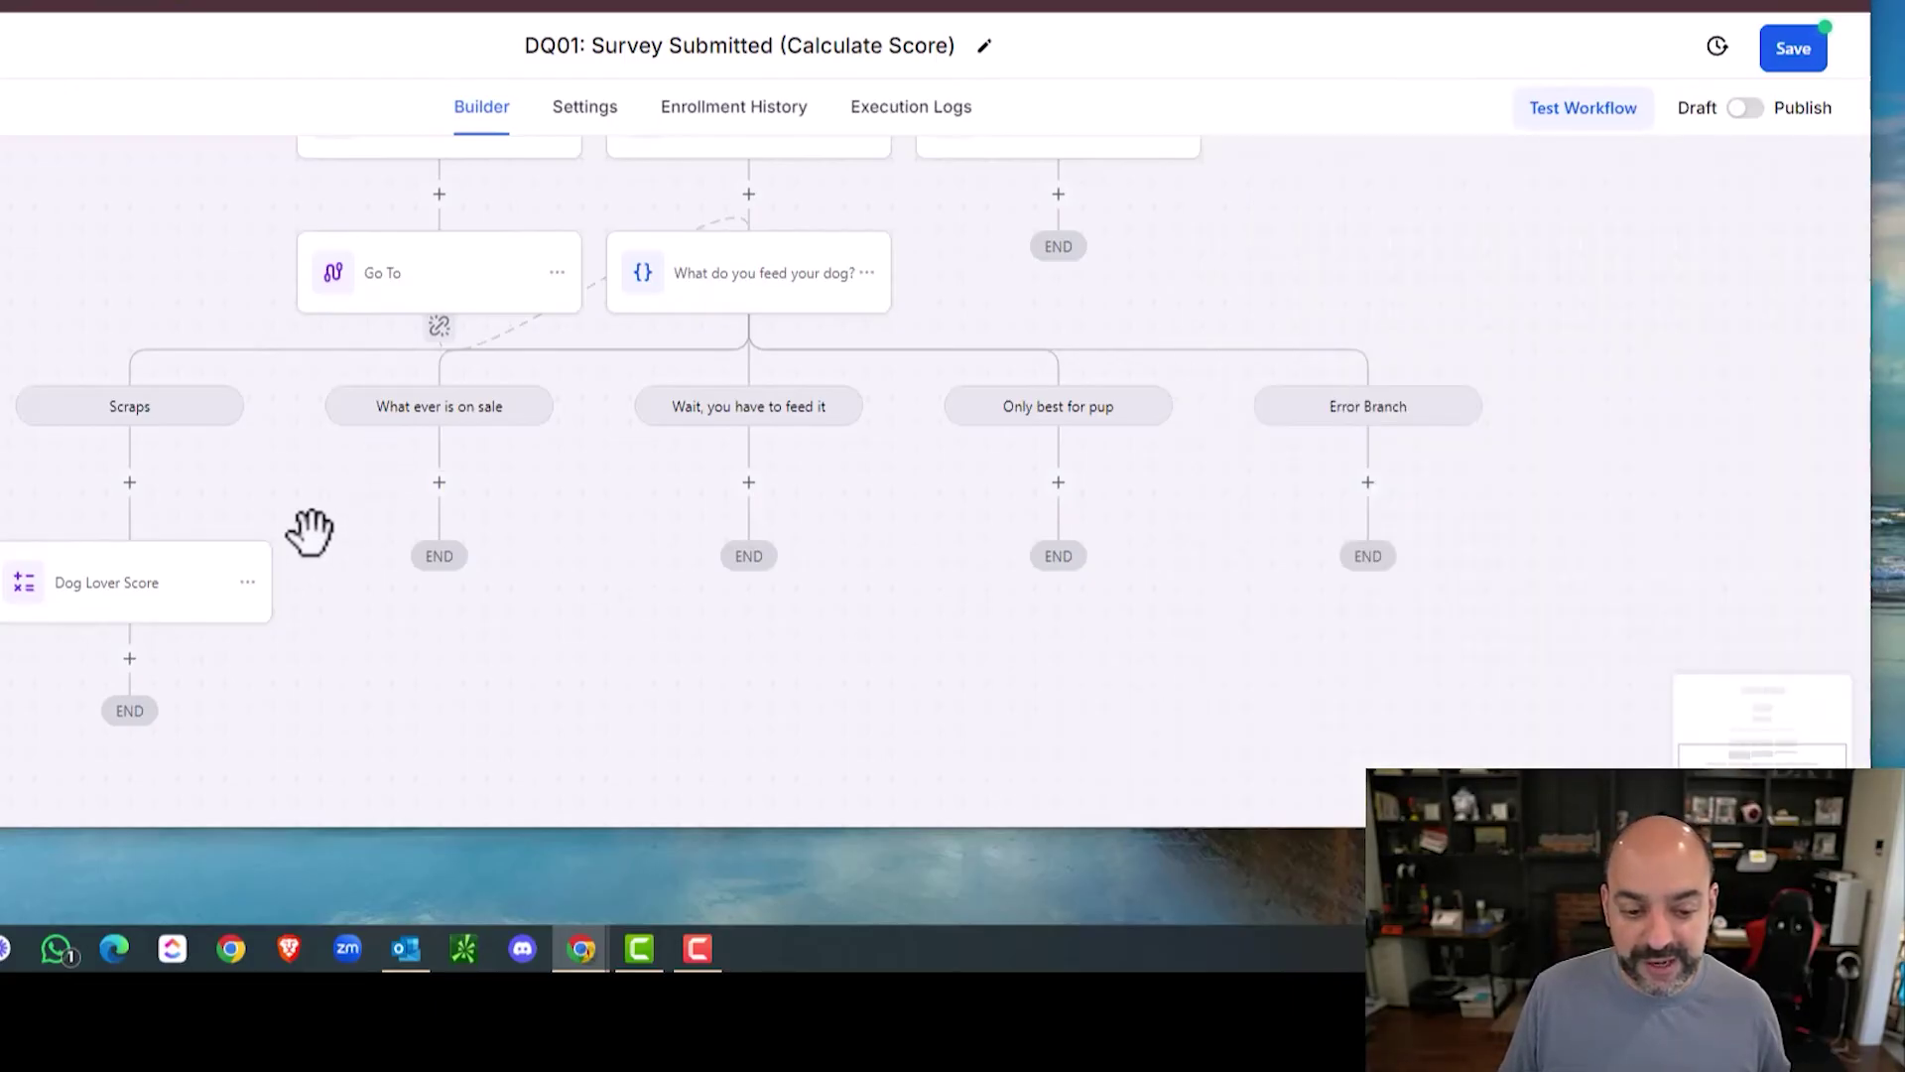
click(264, 582)
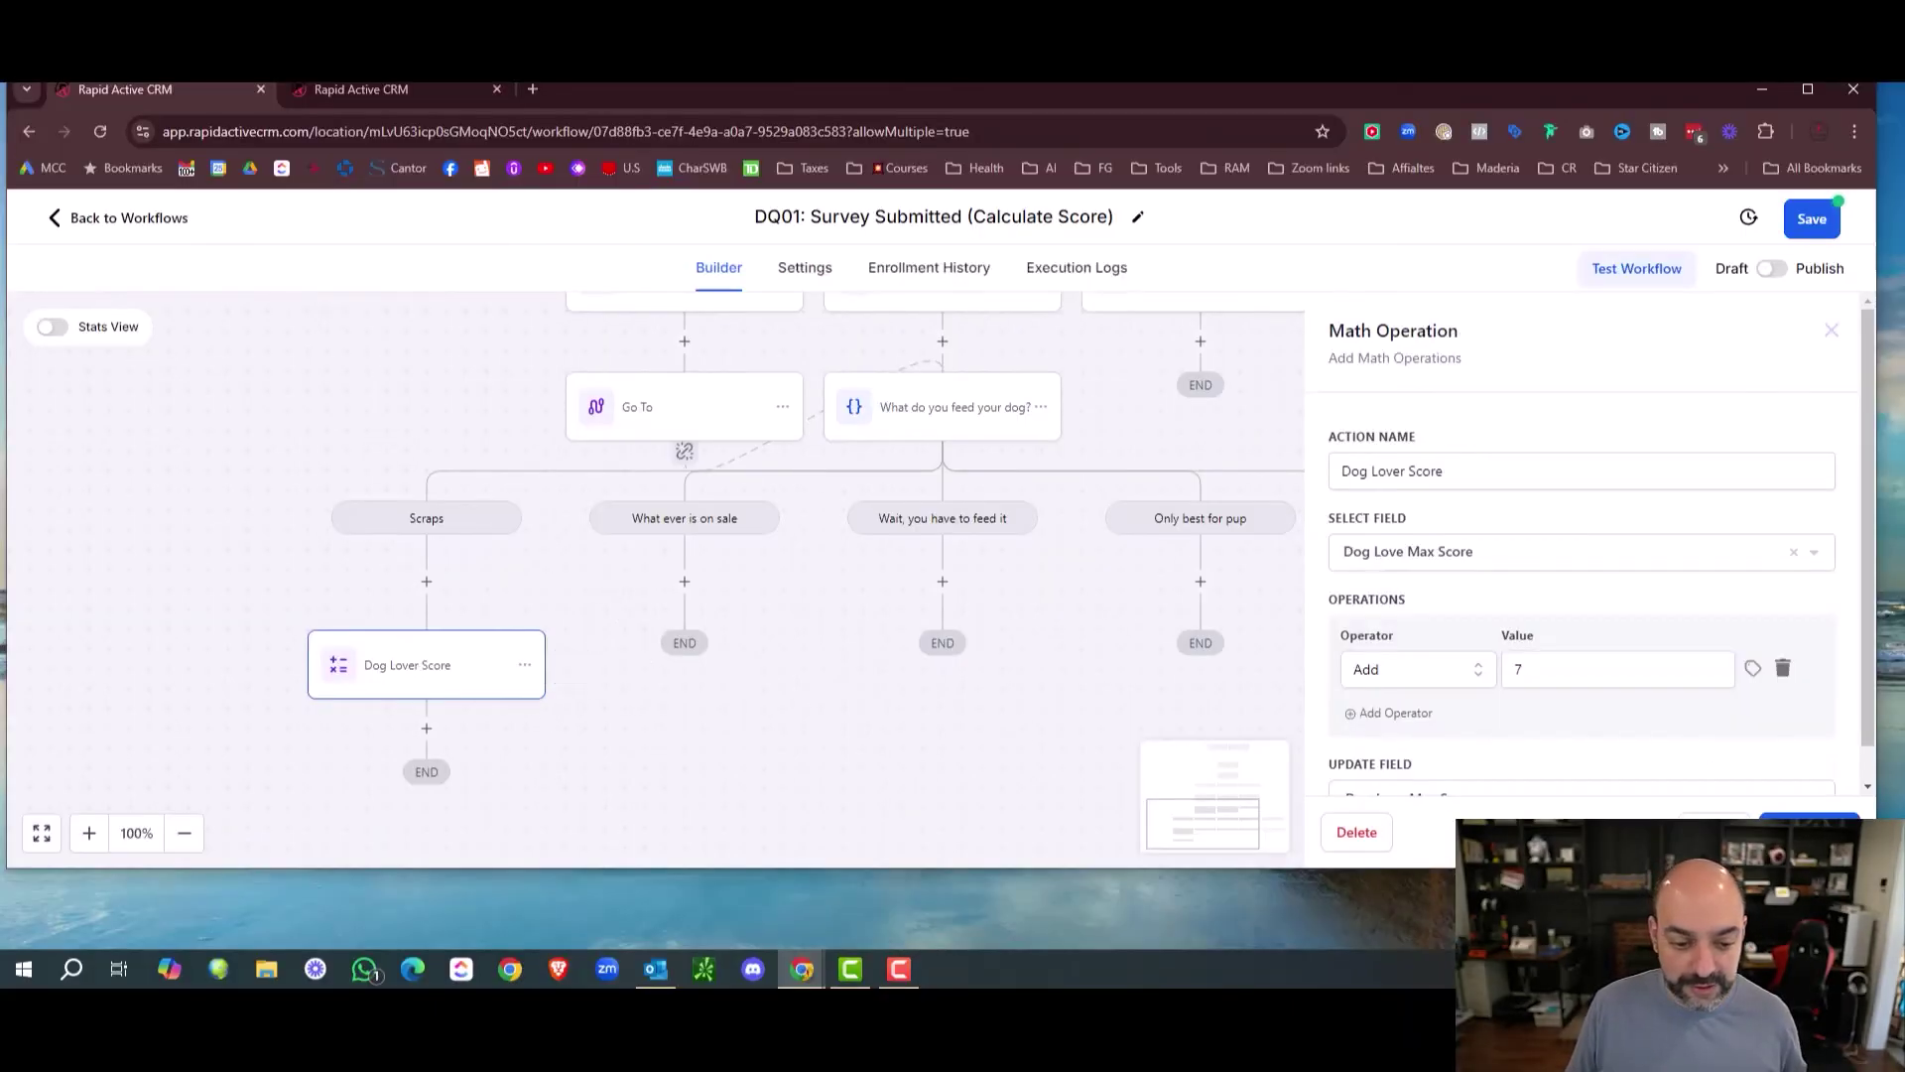
click(470, 695)
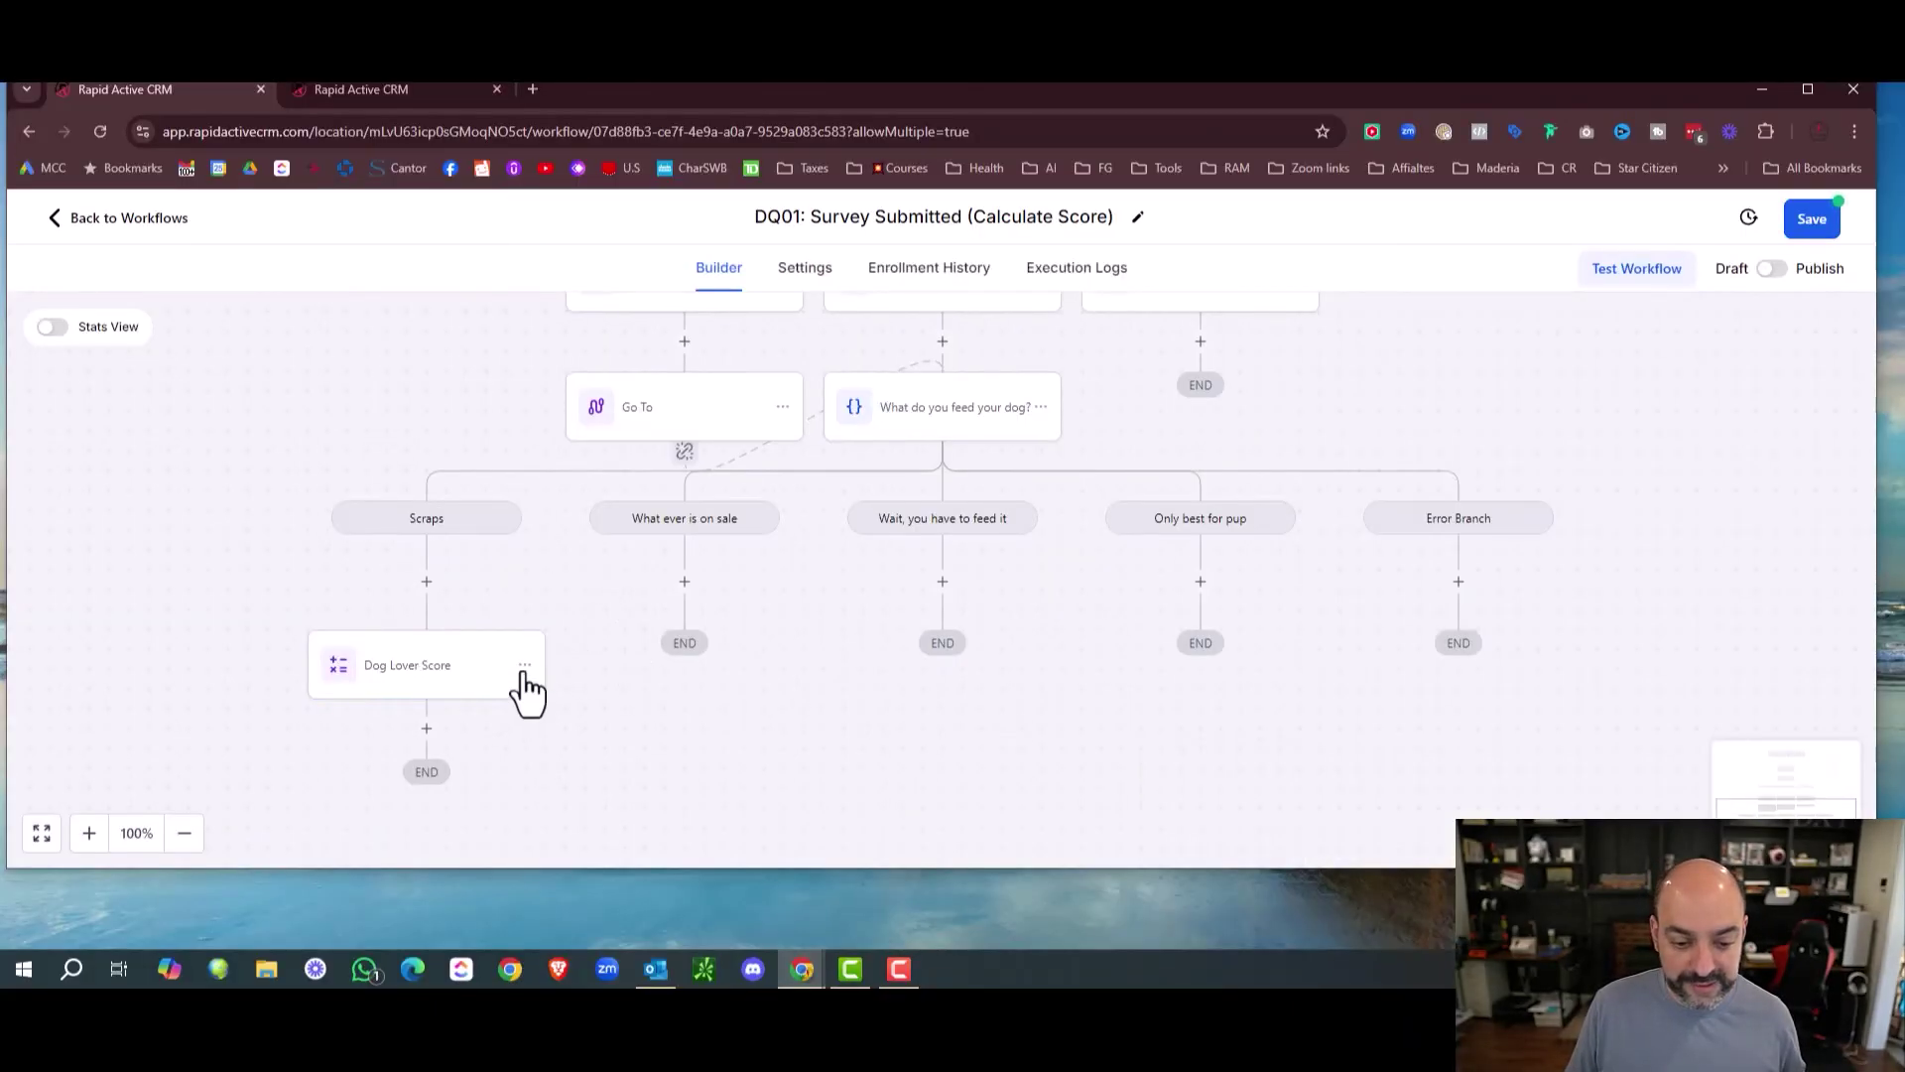
Copy the Scraps score operation into the "What ever is on sale" branch and set it to add 5.
click(525, 667)
click(613, 746)
click(695, 582)
click(711, 682)
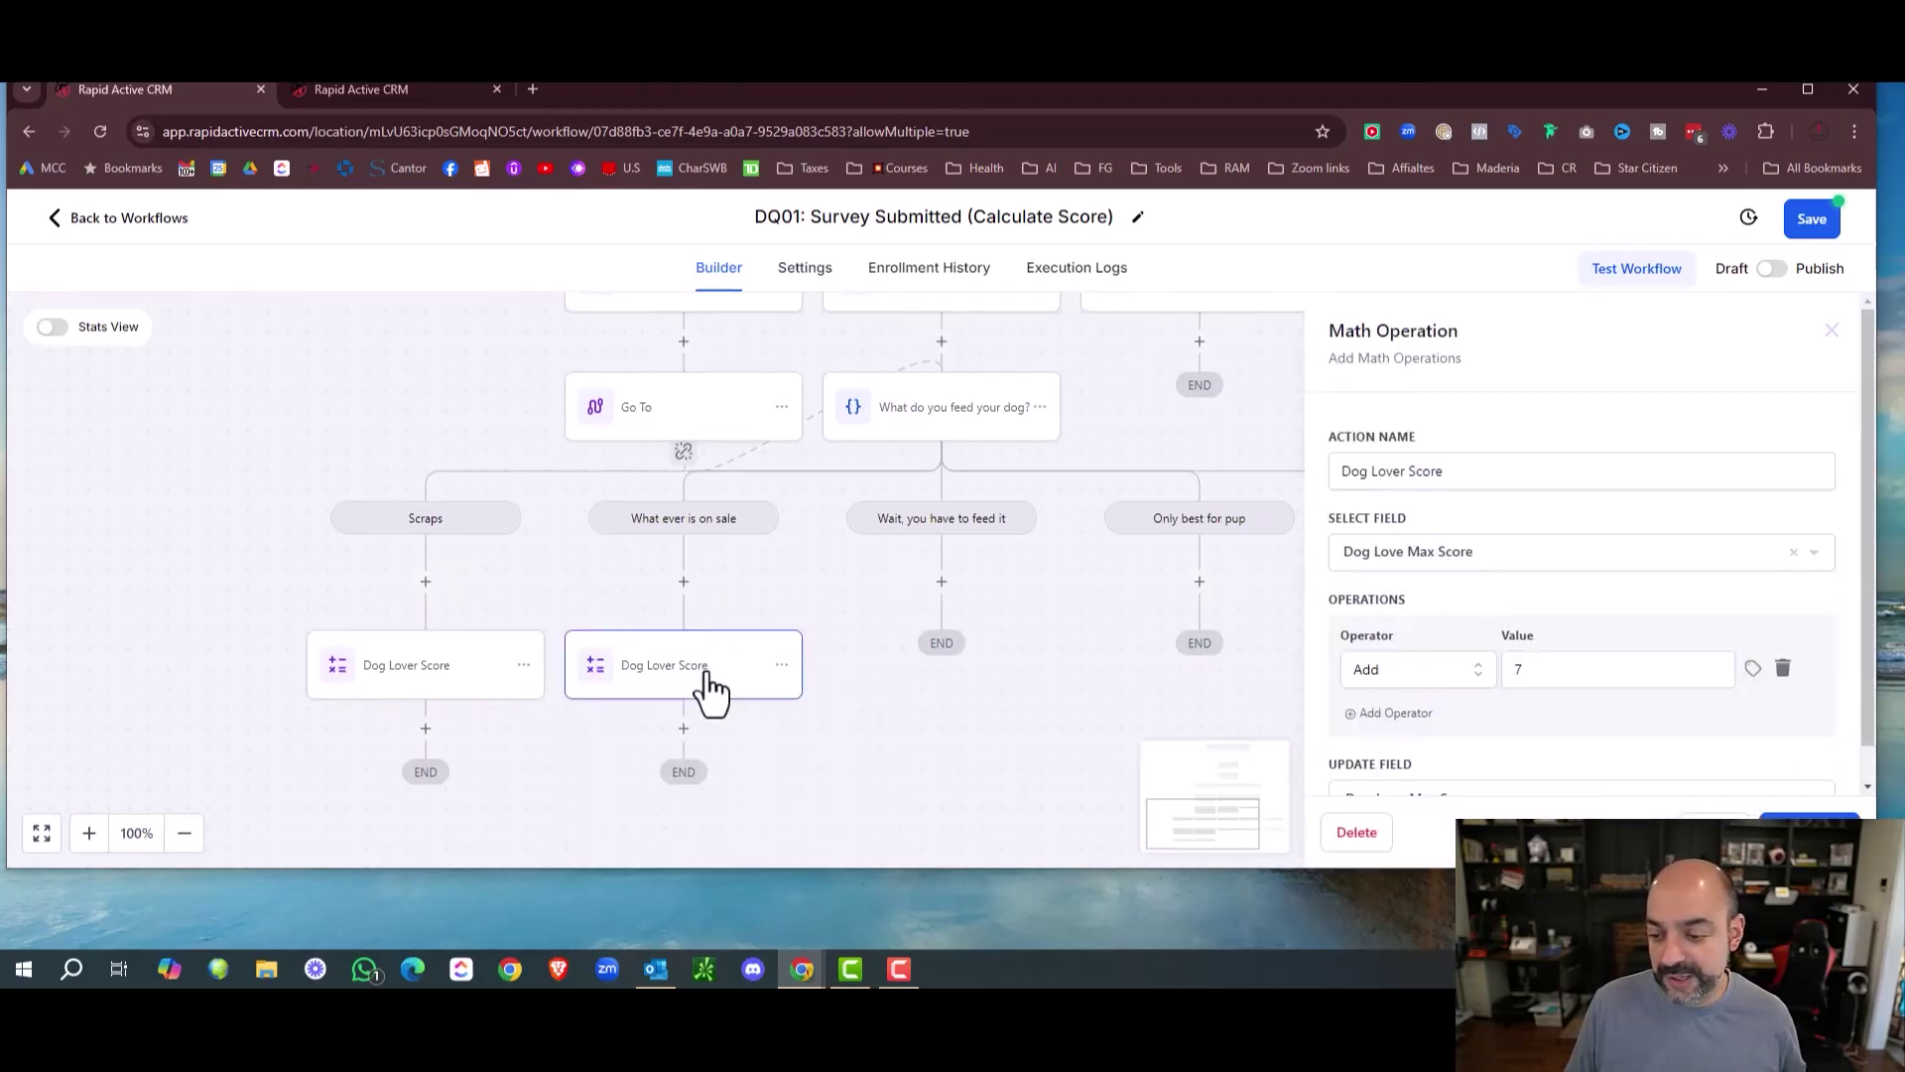
double_click(1510, 670)
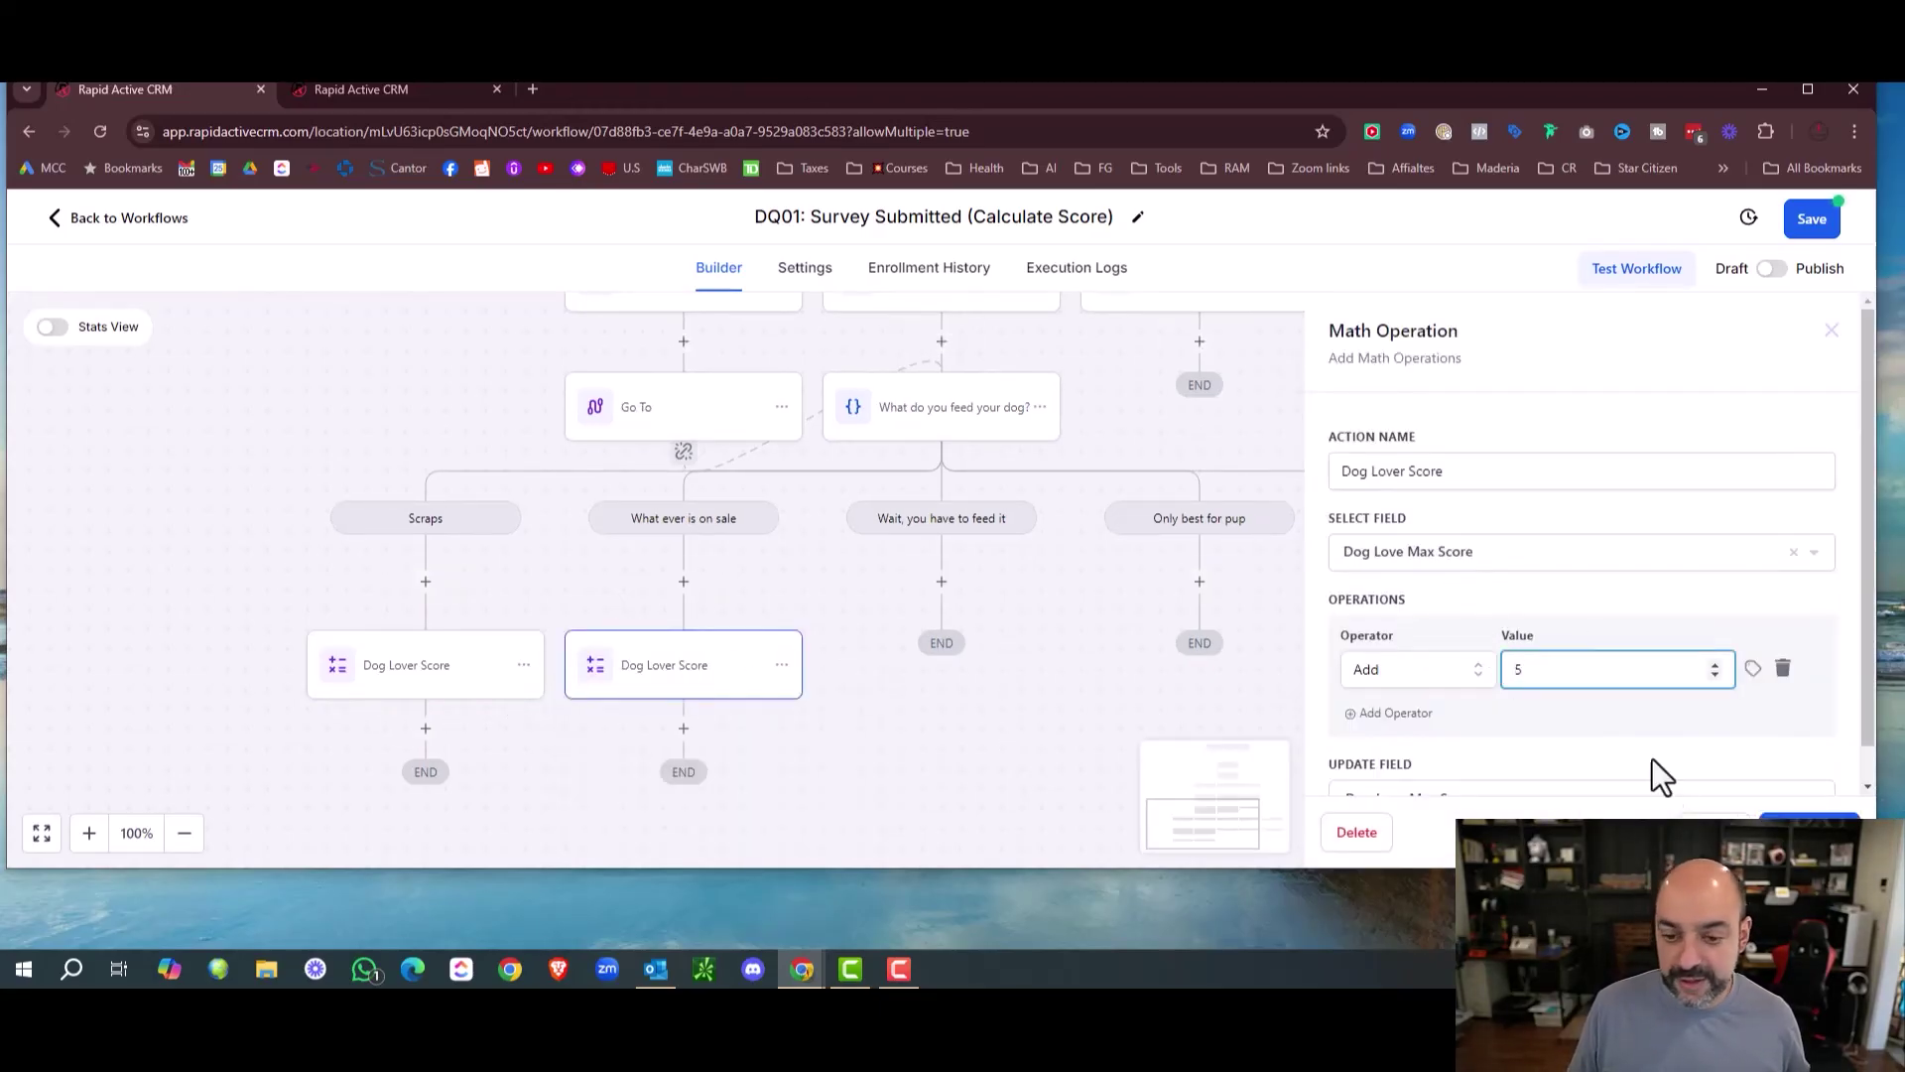
click(1801, 825)
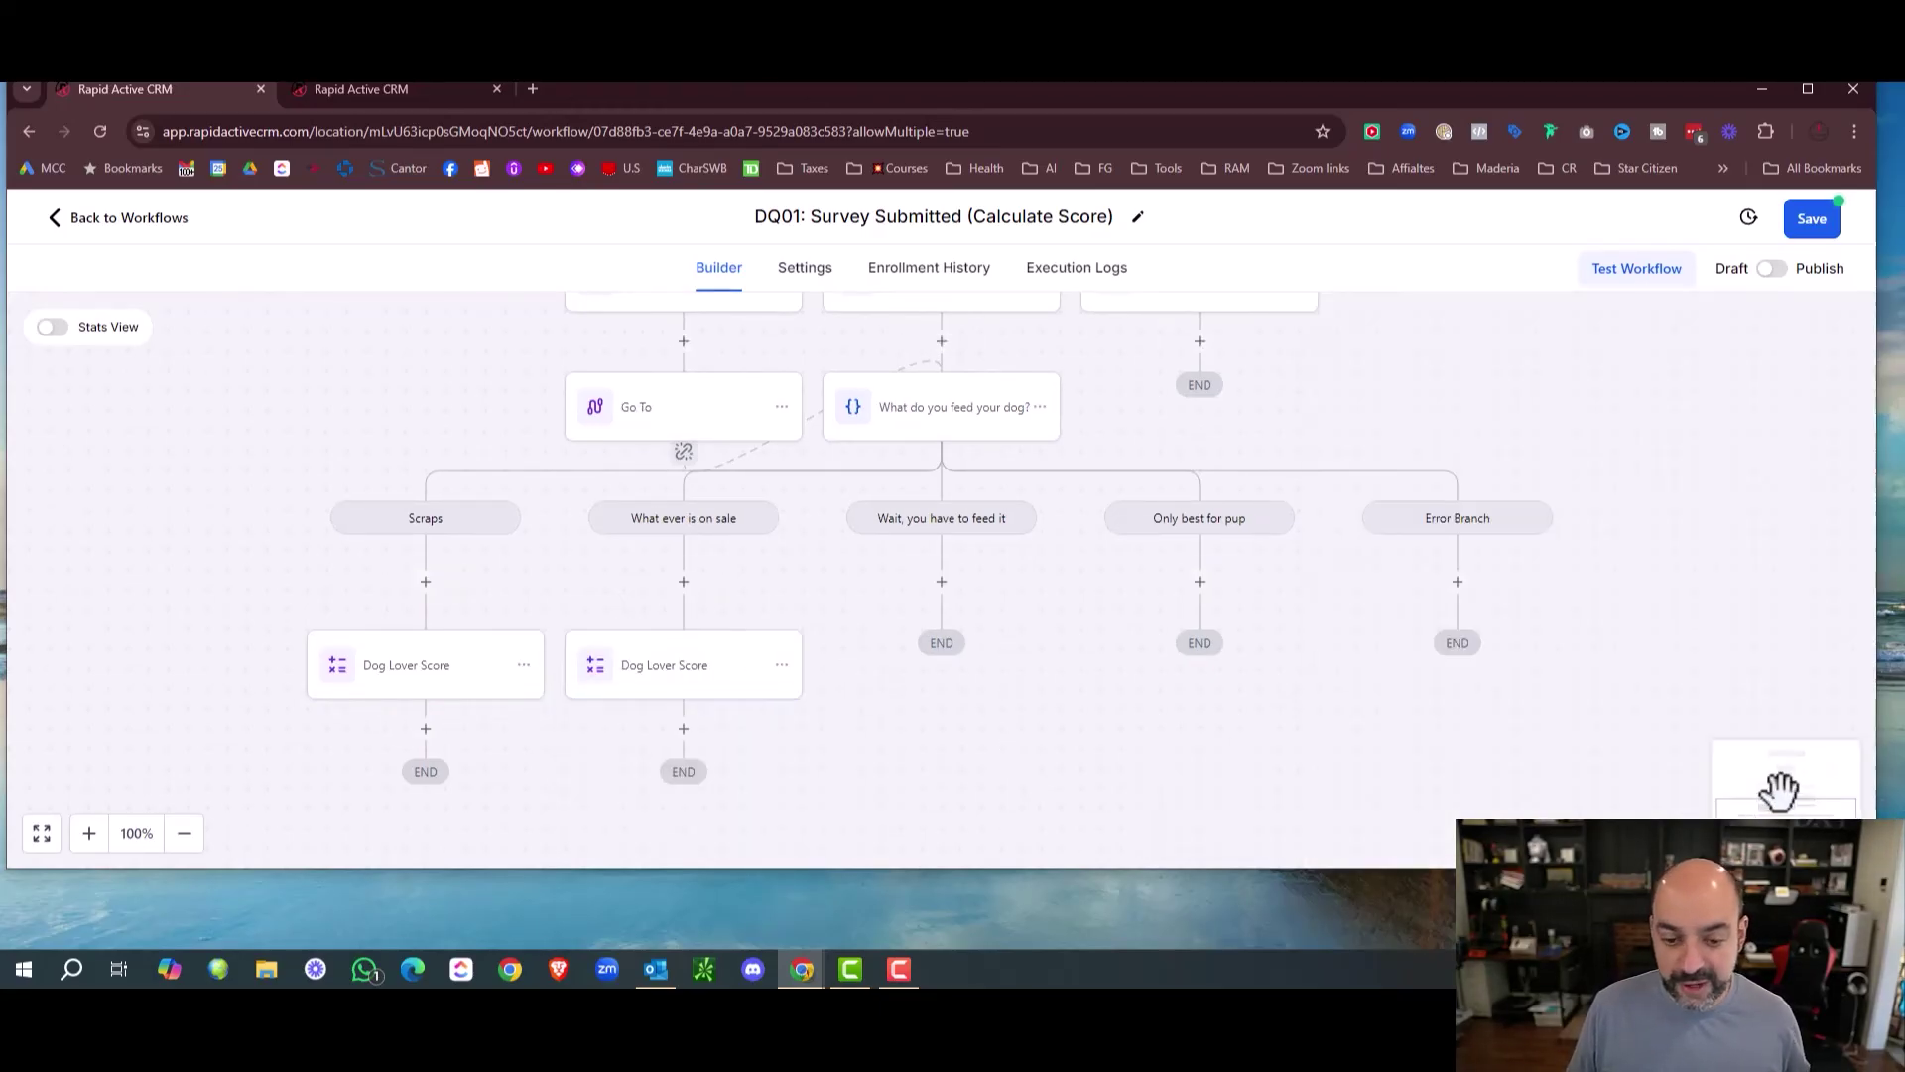
Copy the "What ever is on sale" score operation into the "Wait, you have to feed it" branch, edit its added value and save it.
click(781, 665)
mouse_move(846, 740)
click(992, 708)
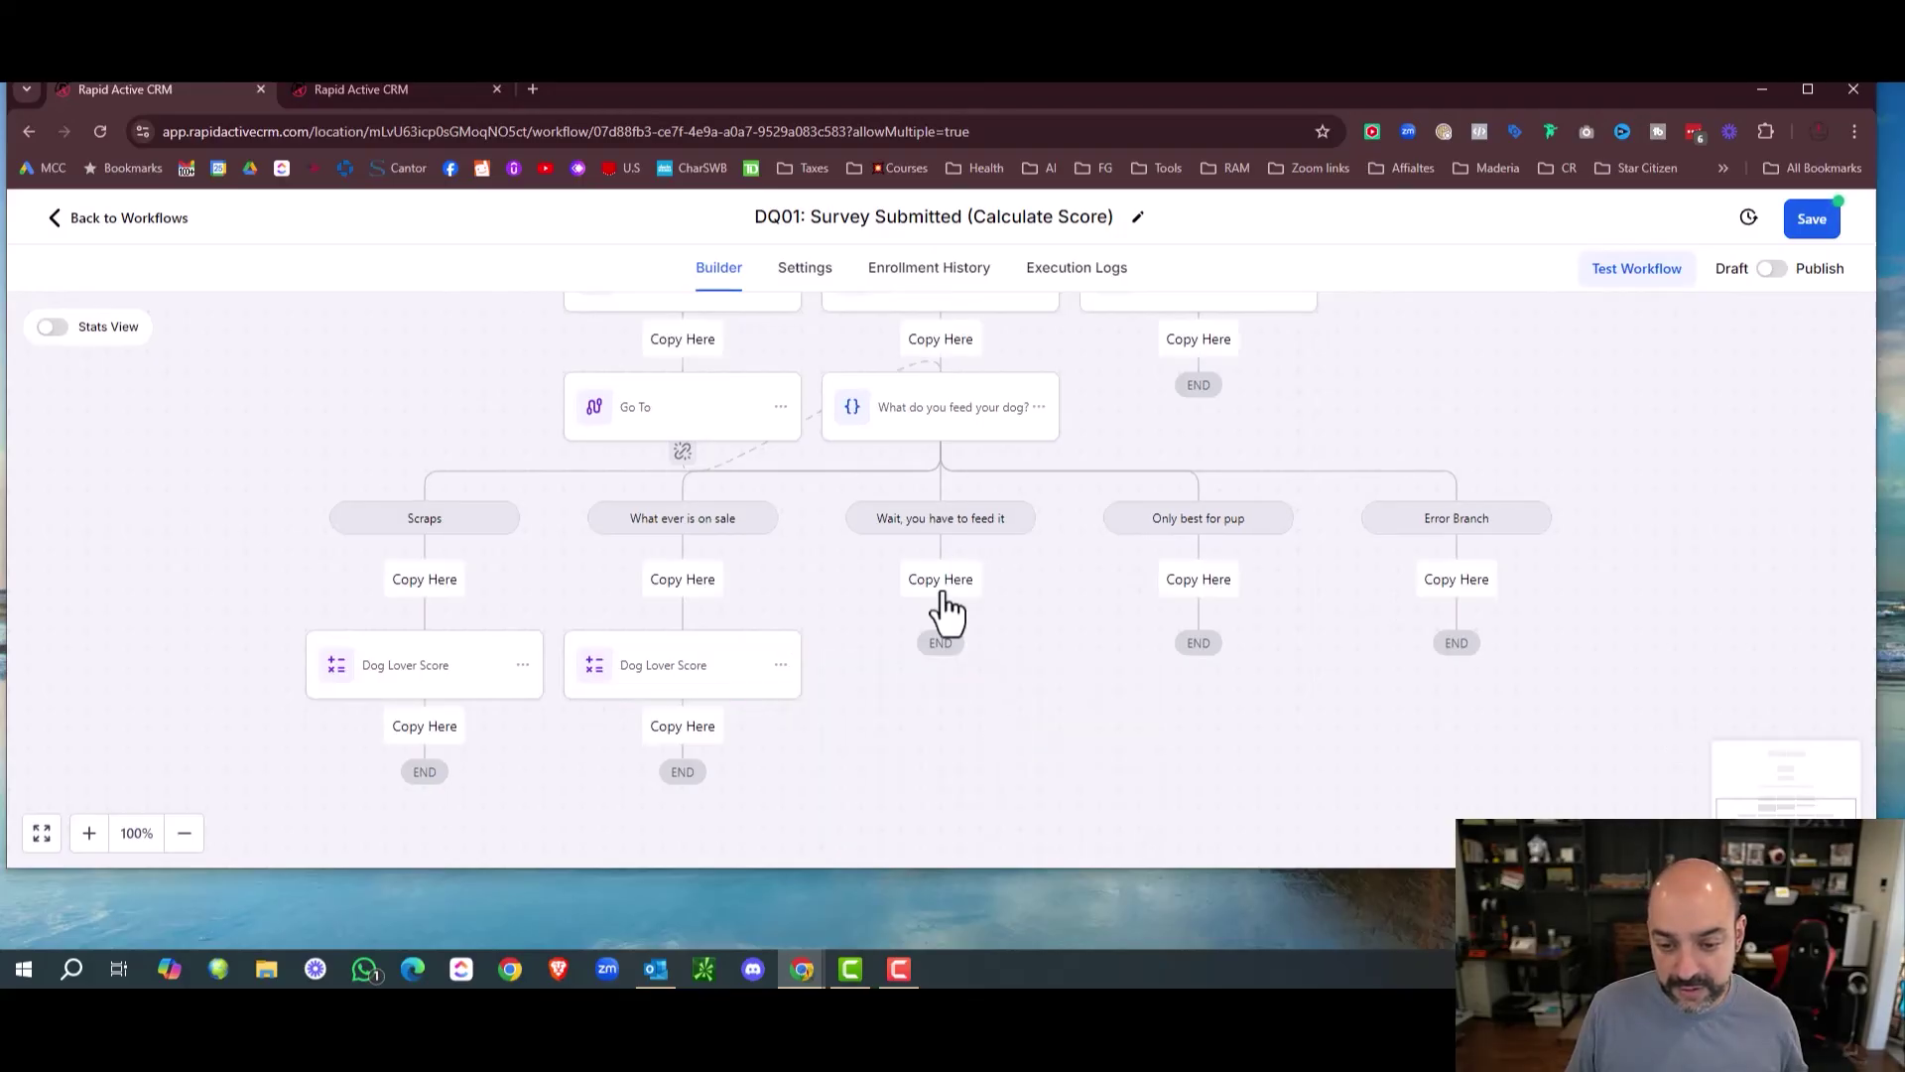
click(941, 585)
click(971, 687)
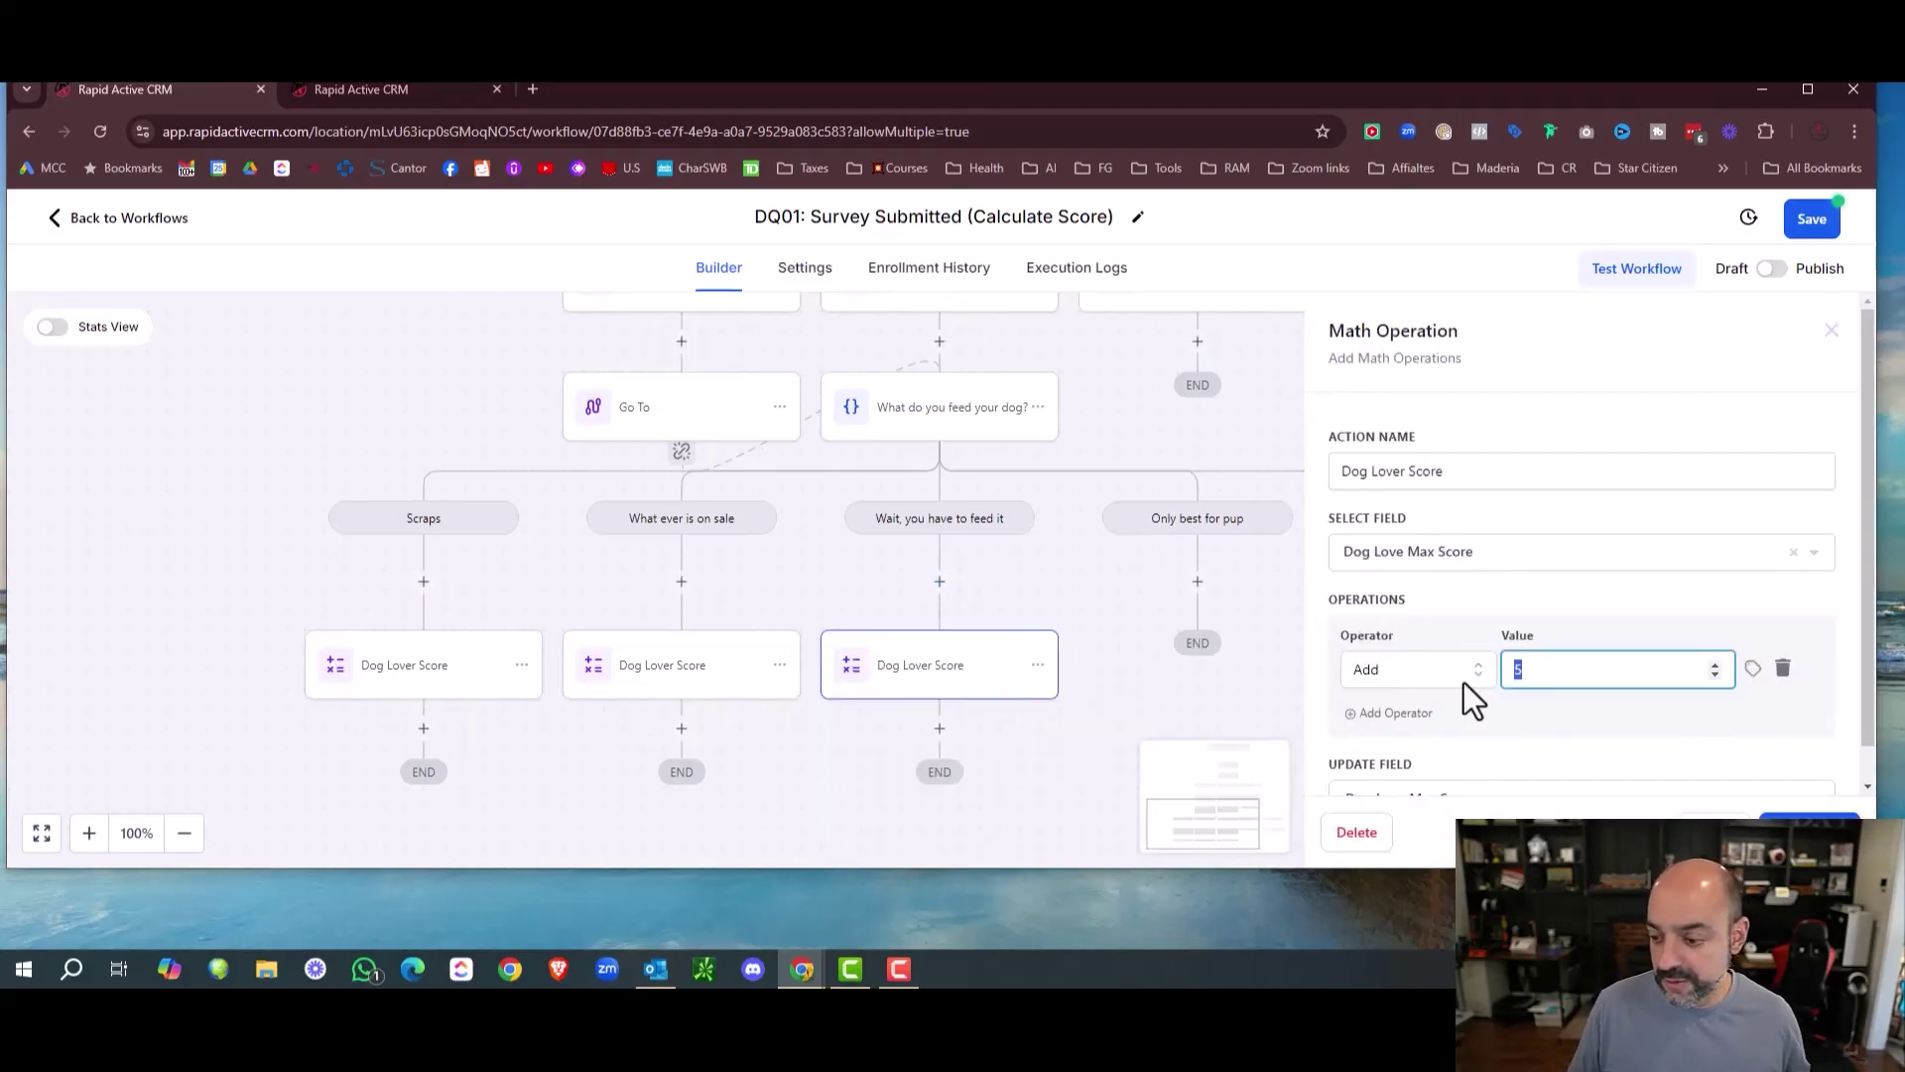
click(1796, 825)
Copy the "Wait, you have to feed it" score operation into the "Only best for pup" branch and set it to add 10.
click(1037, 665)
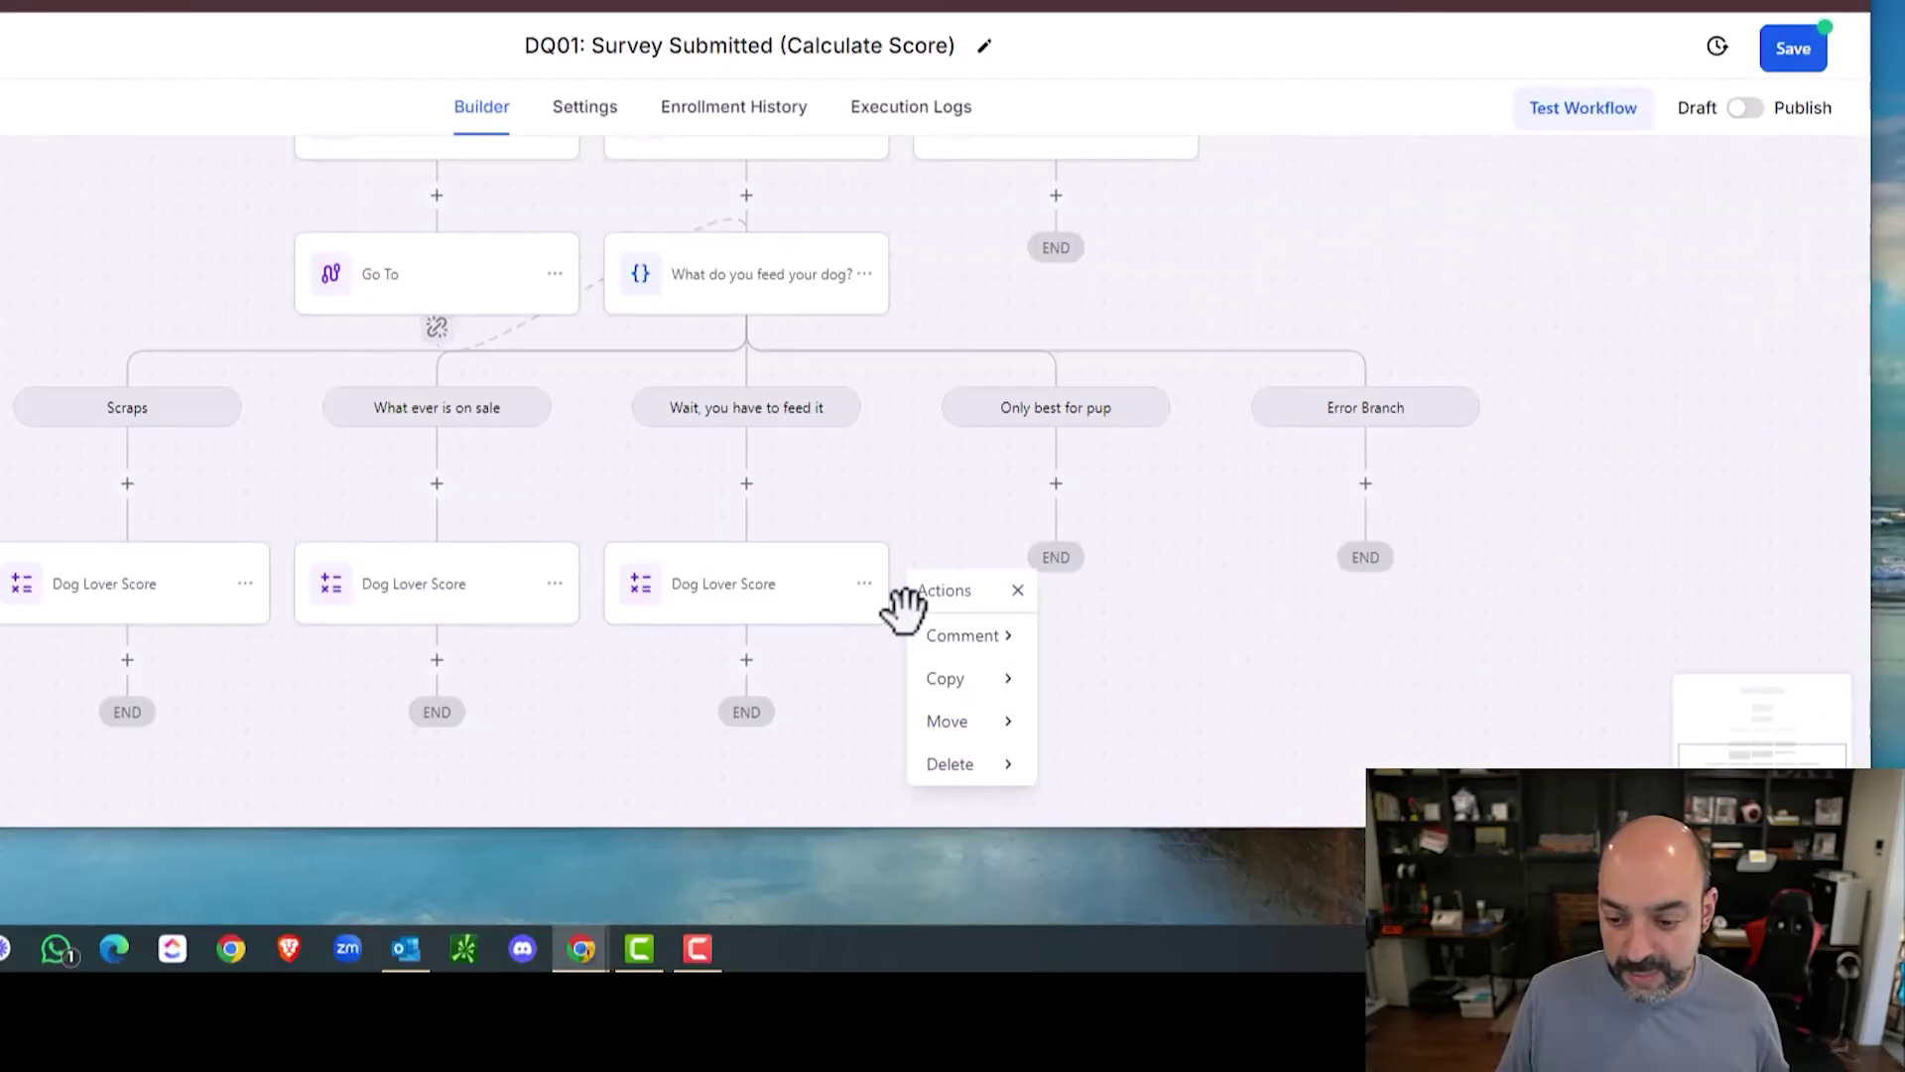
mouse_move(981, 685)
click(1121, 633)
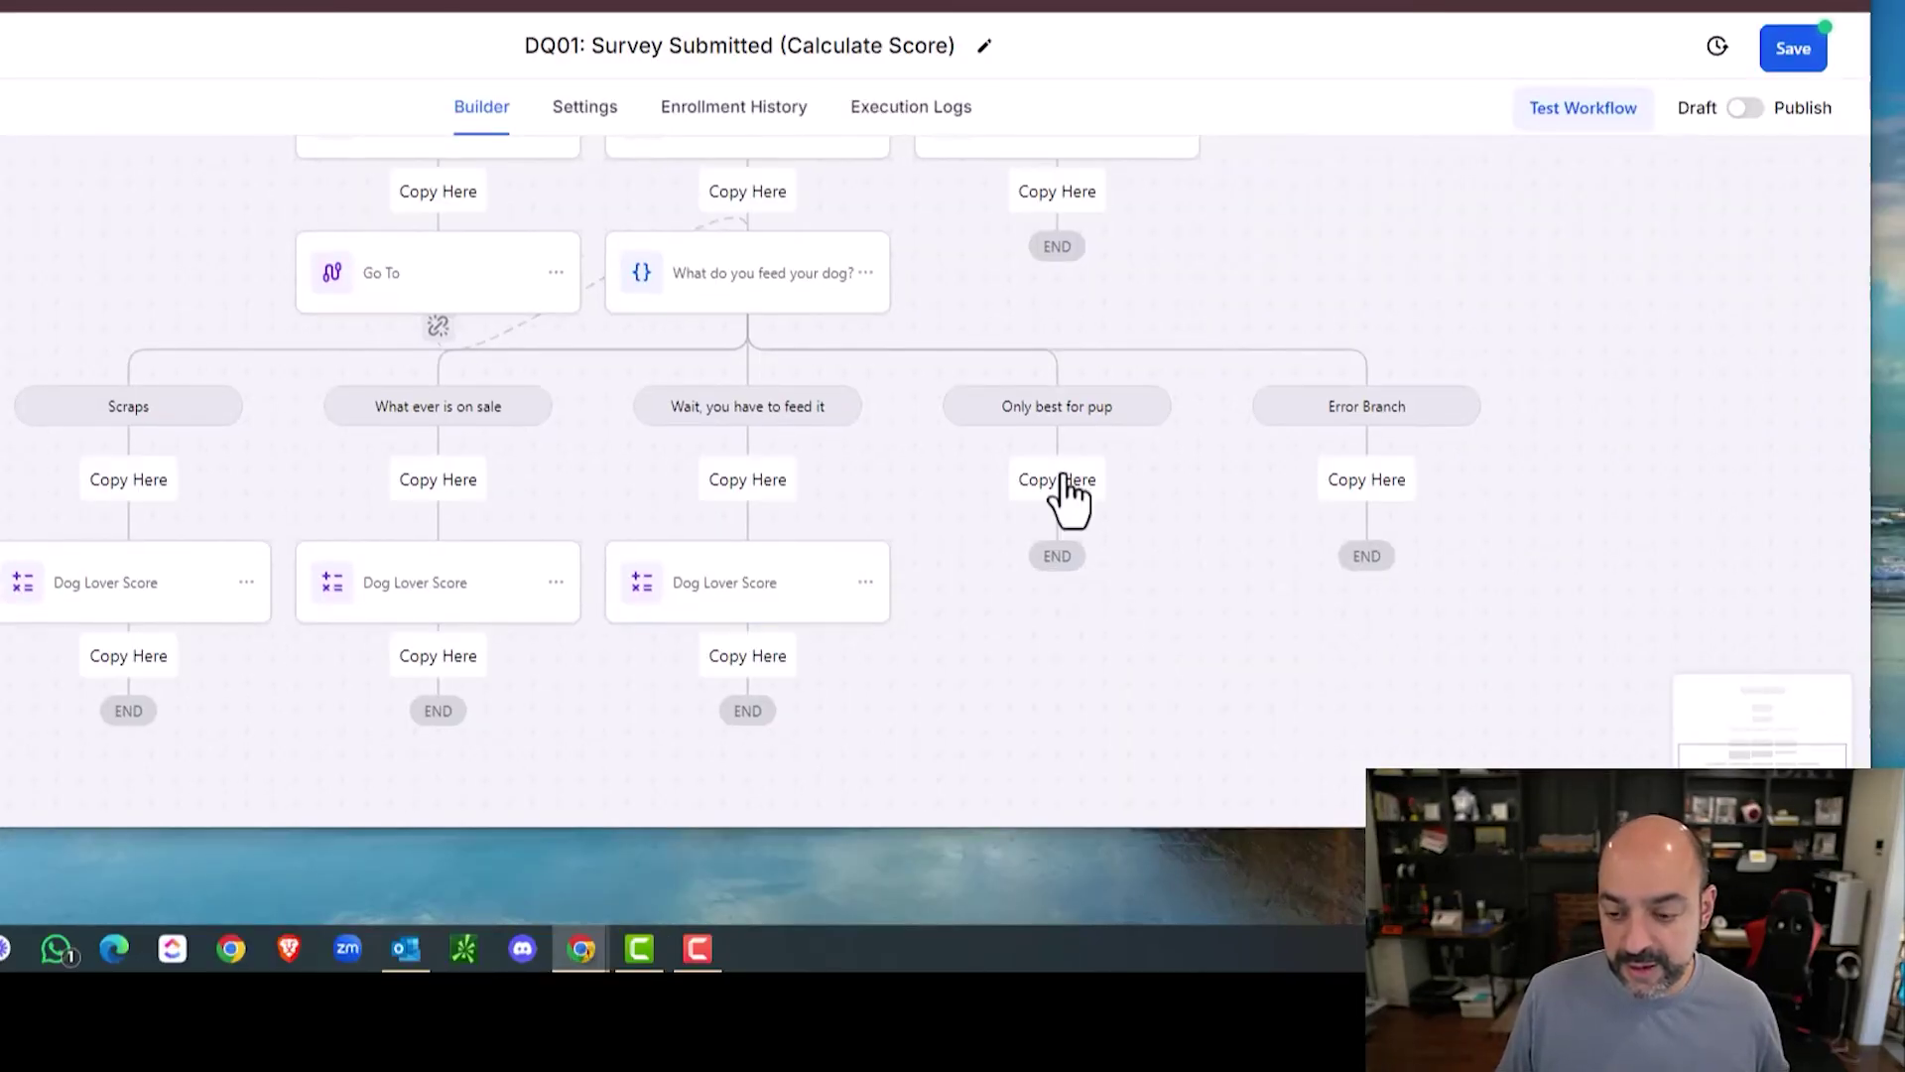
click(1067, 491)
click(1098, 612)
double_click(1492, 586)
text(10)
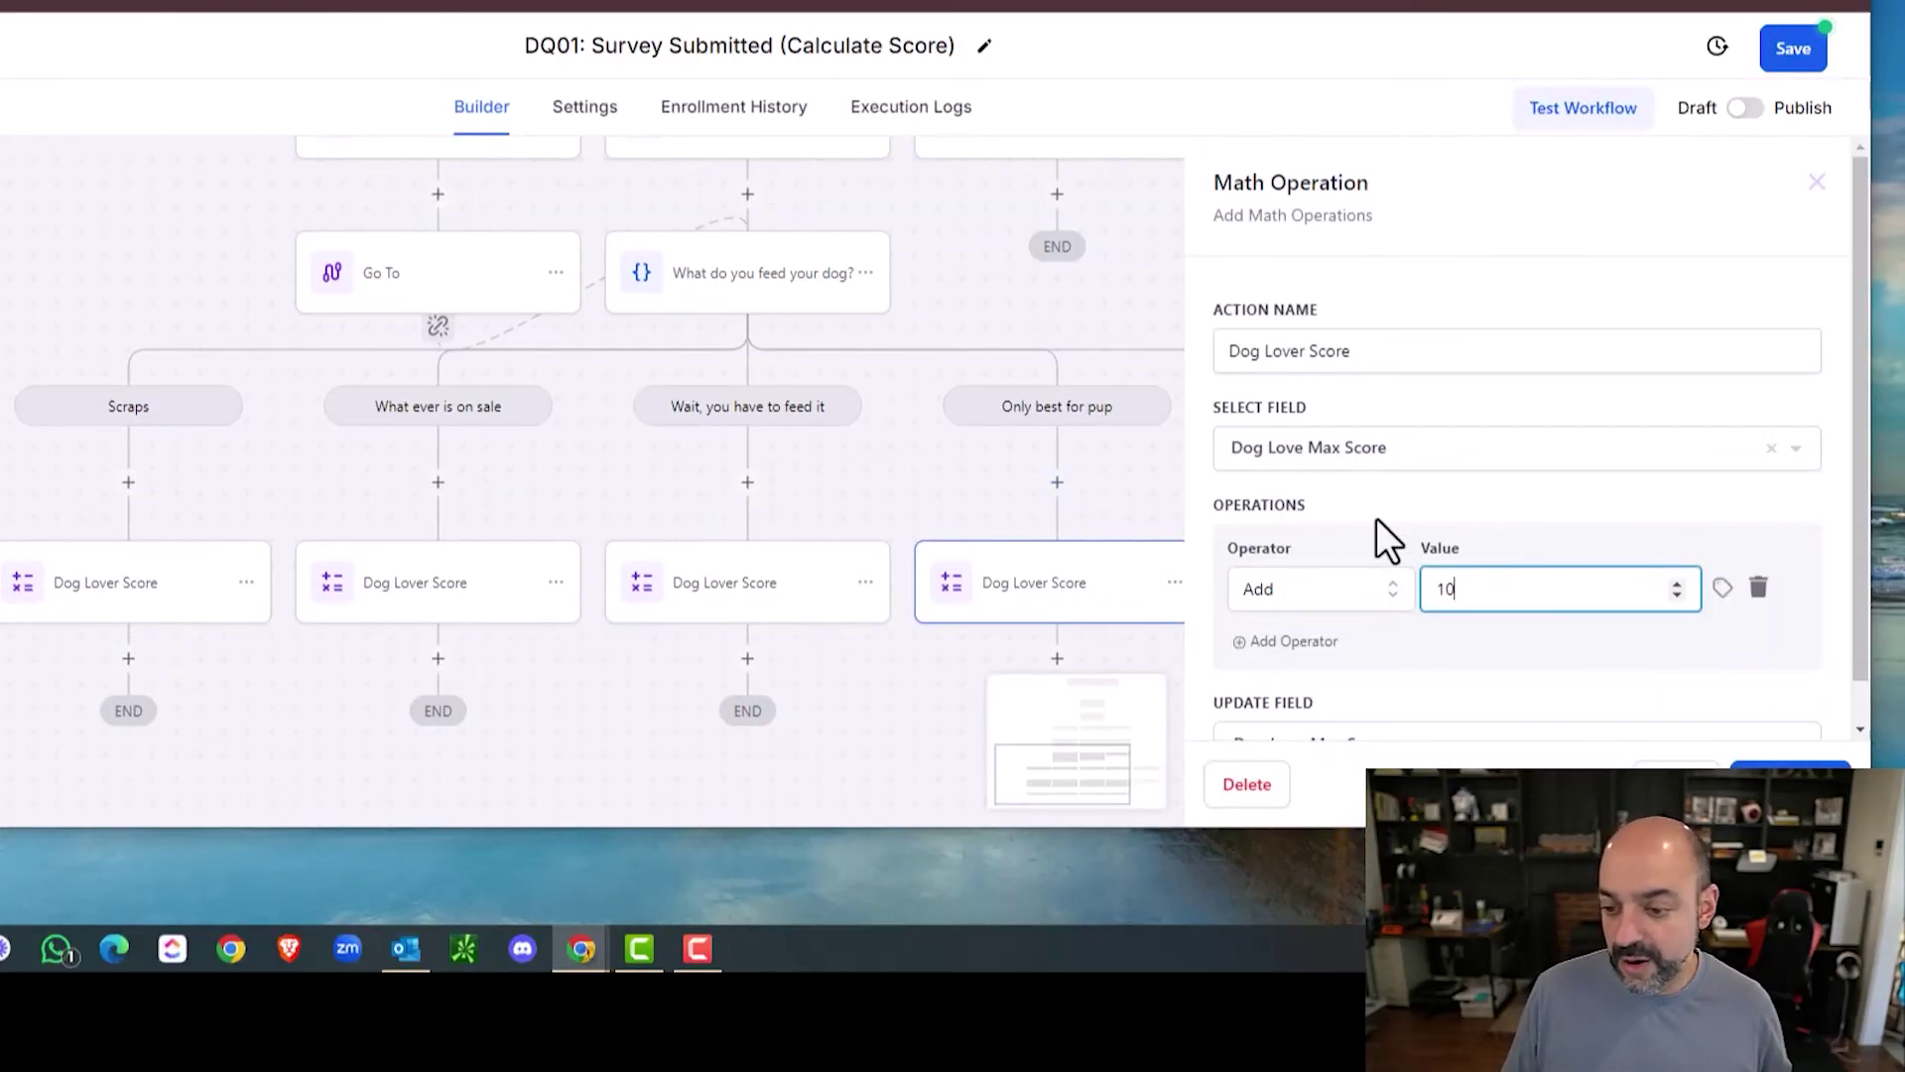
click(1791, 784)
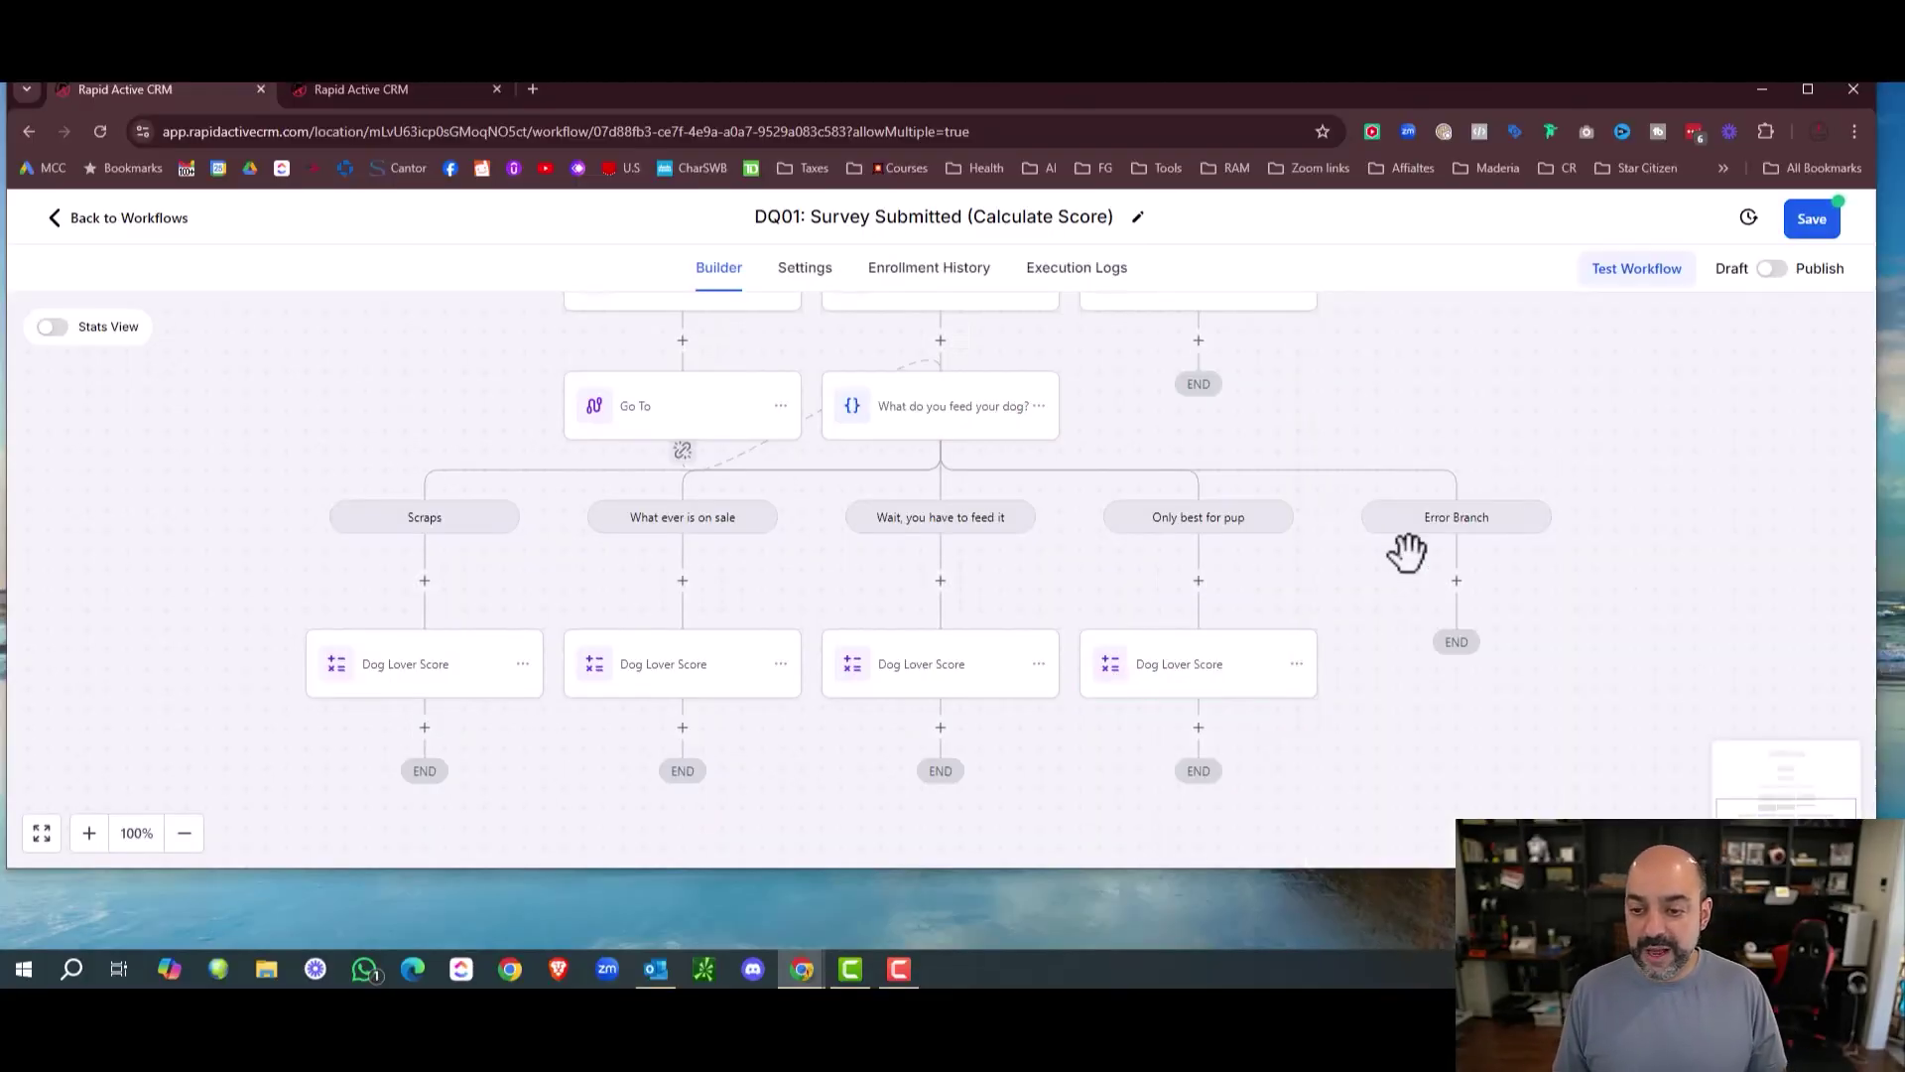
Copy the Internal Notification from the first question's Error branch into the feeding question's Error Branch.
scroll(1407, 551, up, 1)
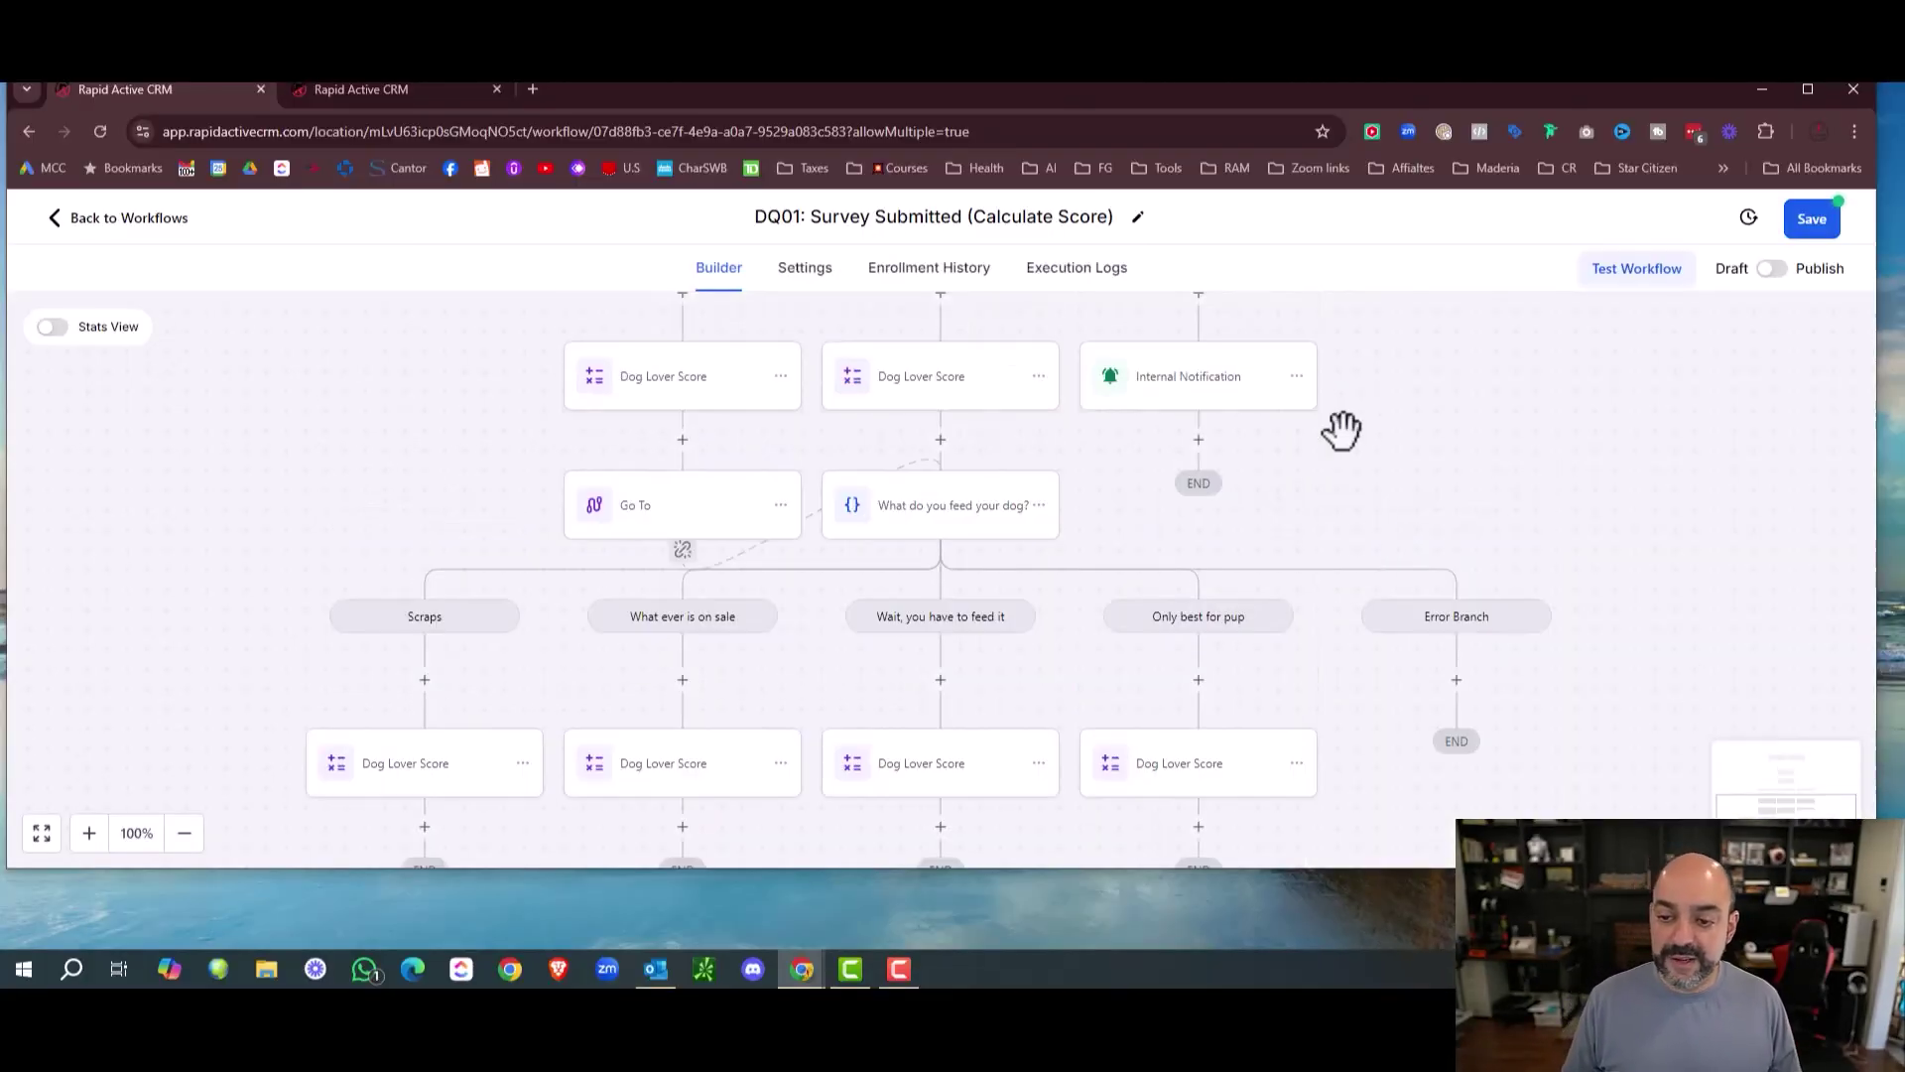
click(1297, 377)
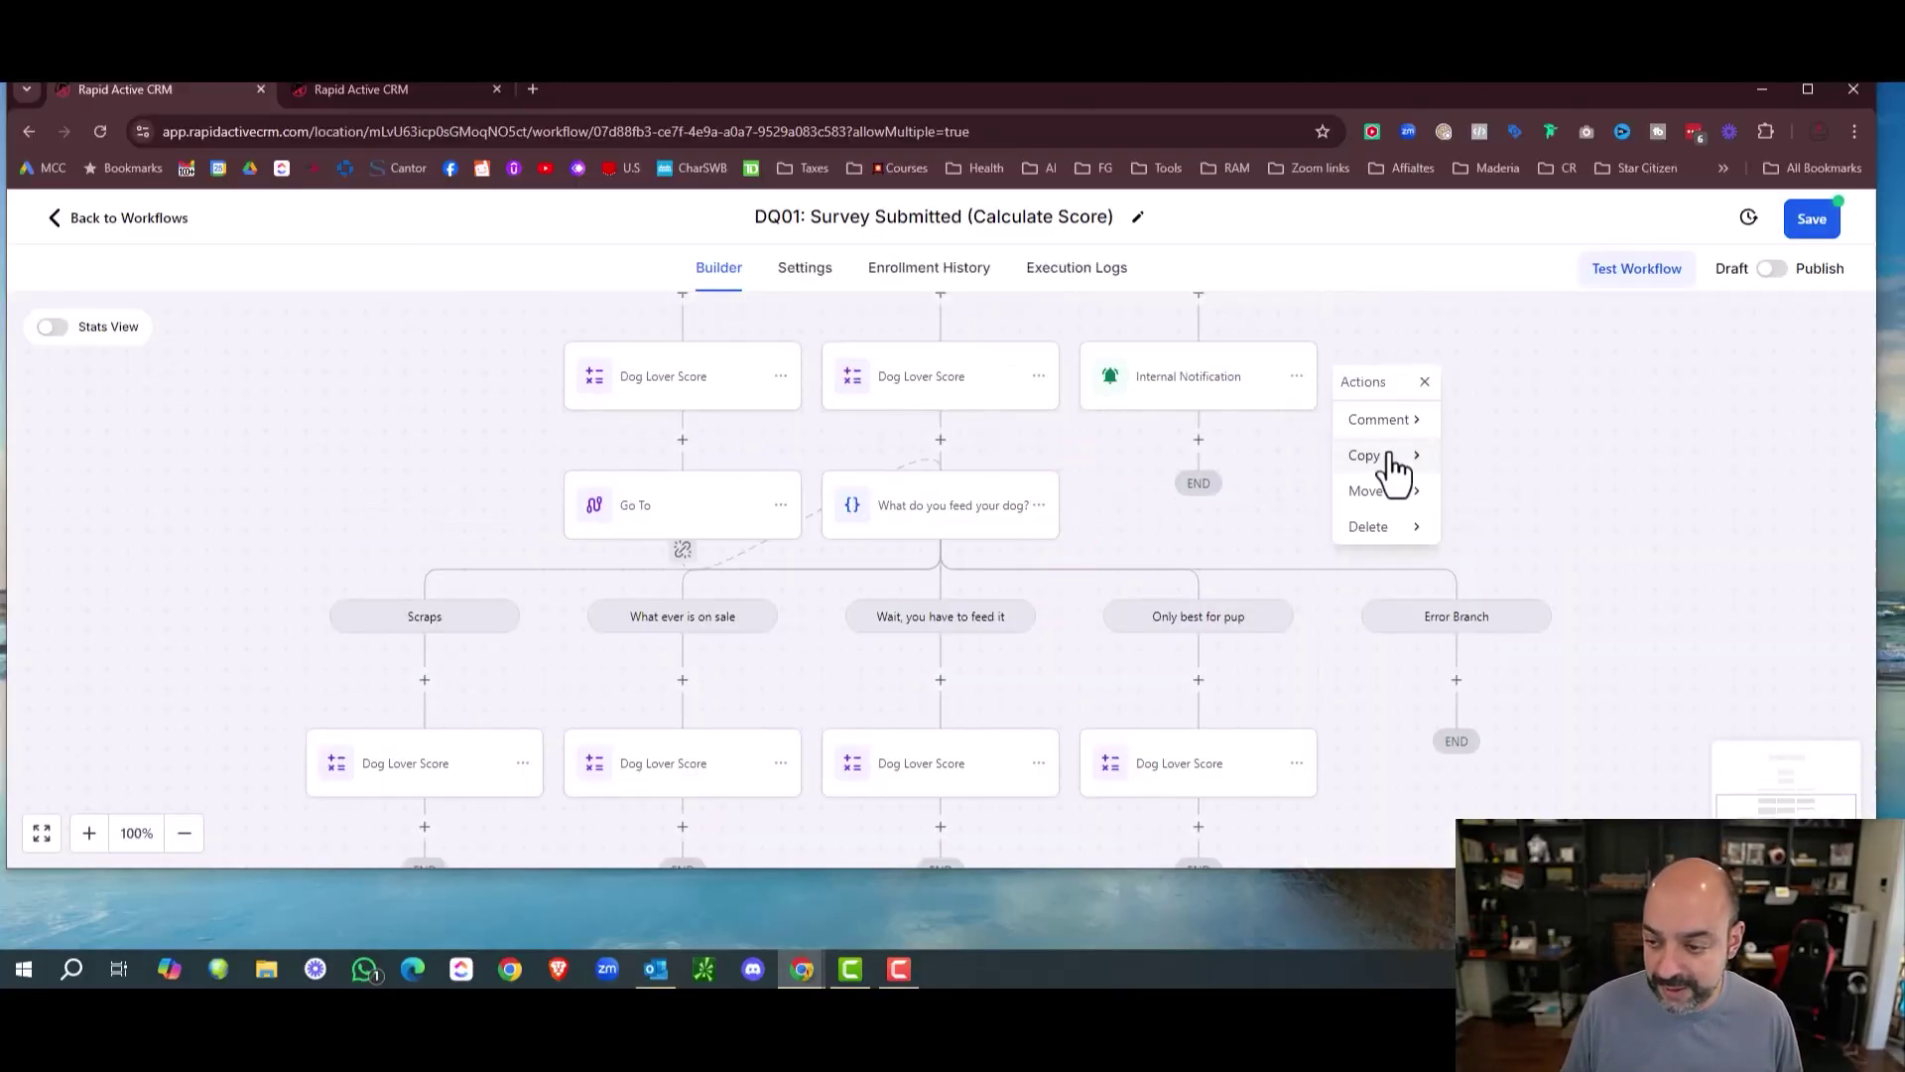
mouse_move(1390, 455)
click(1546, 456)
click(1455, 712)
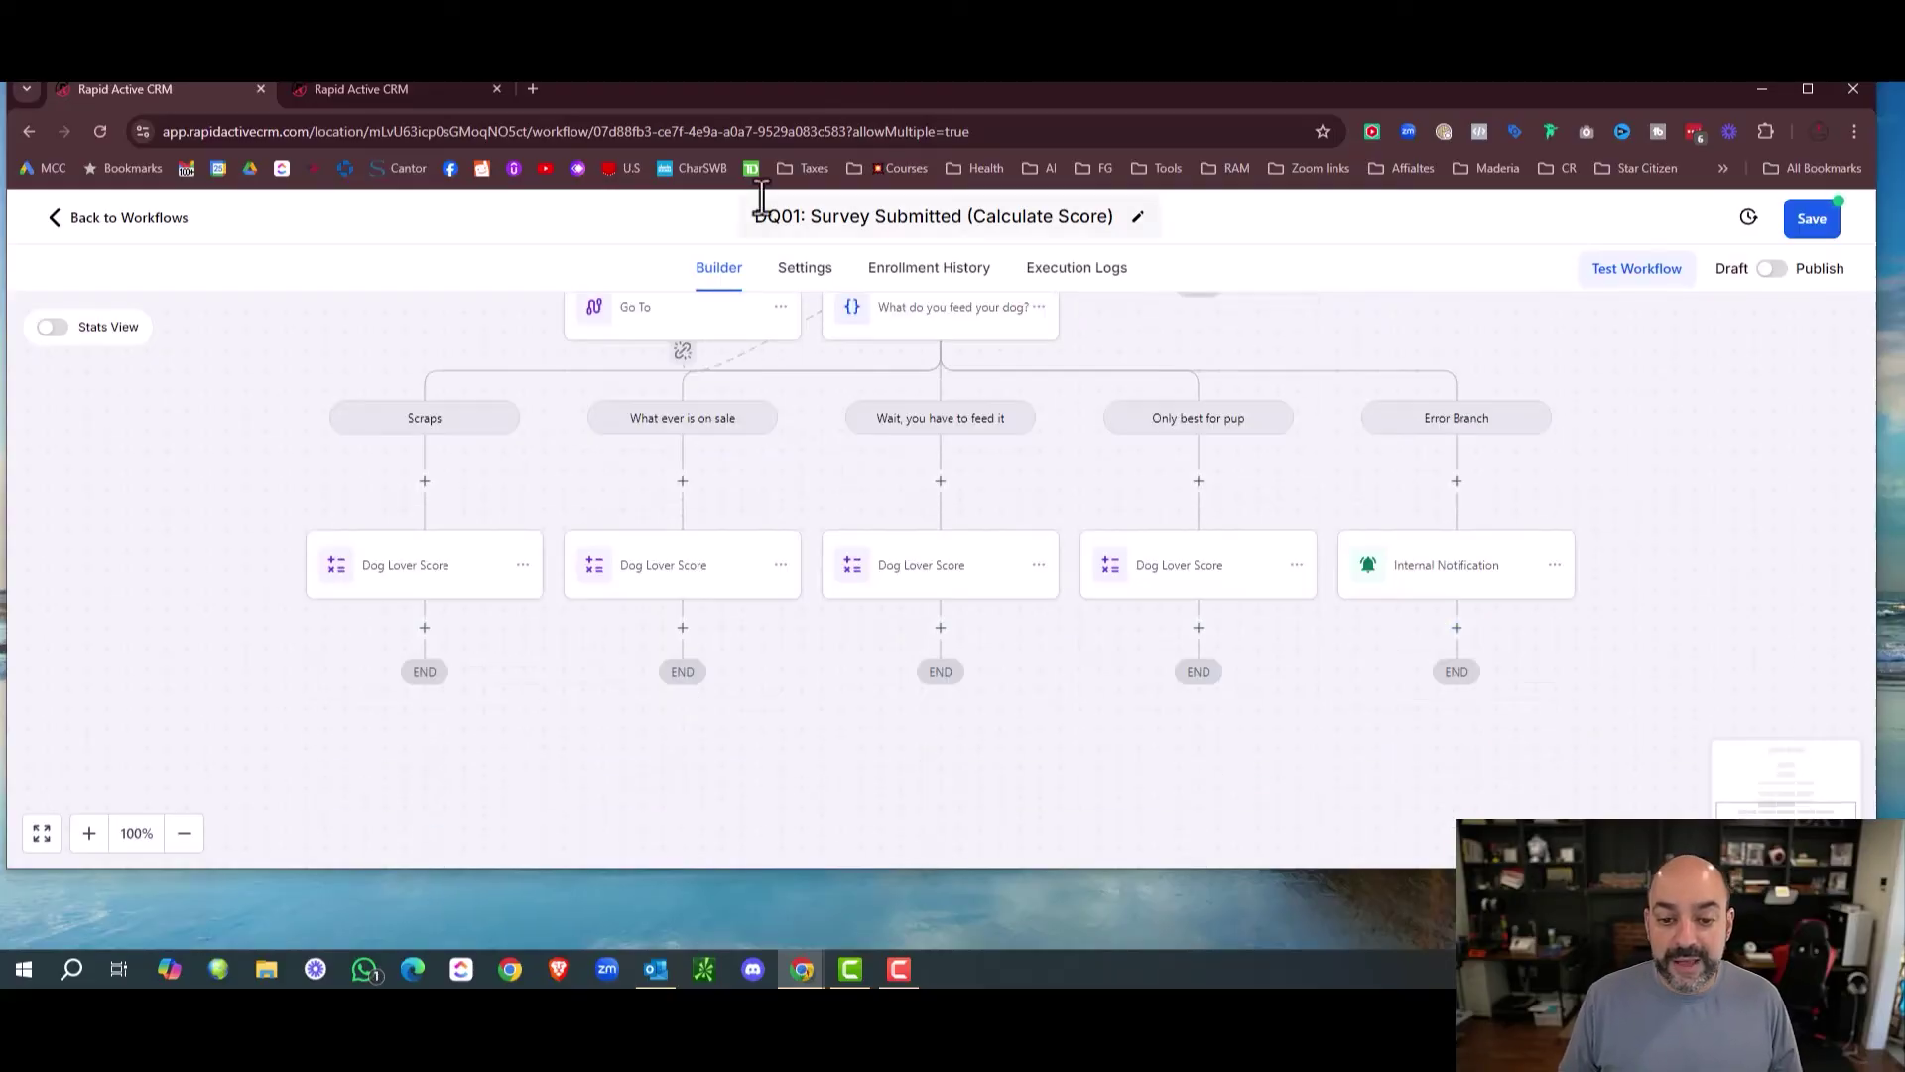
Add an If / Else condition after the Dog Lover Score operation in the "Wait, you have to feed it" branch.
scroll(1007, 546, down, 3)
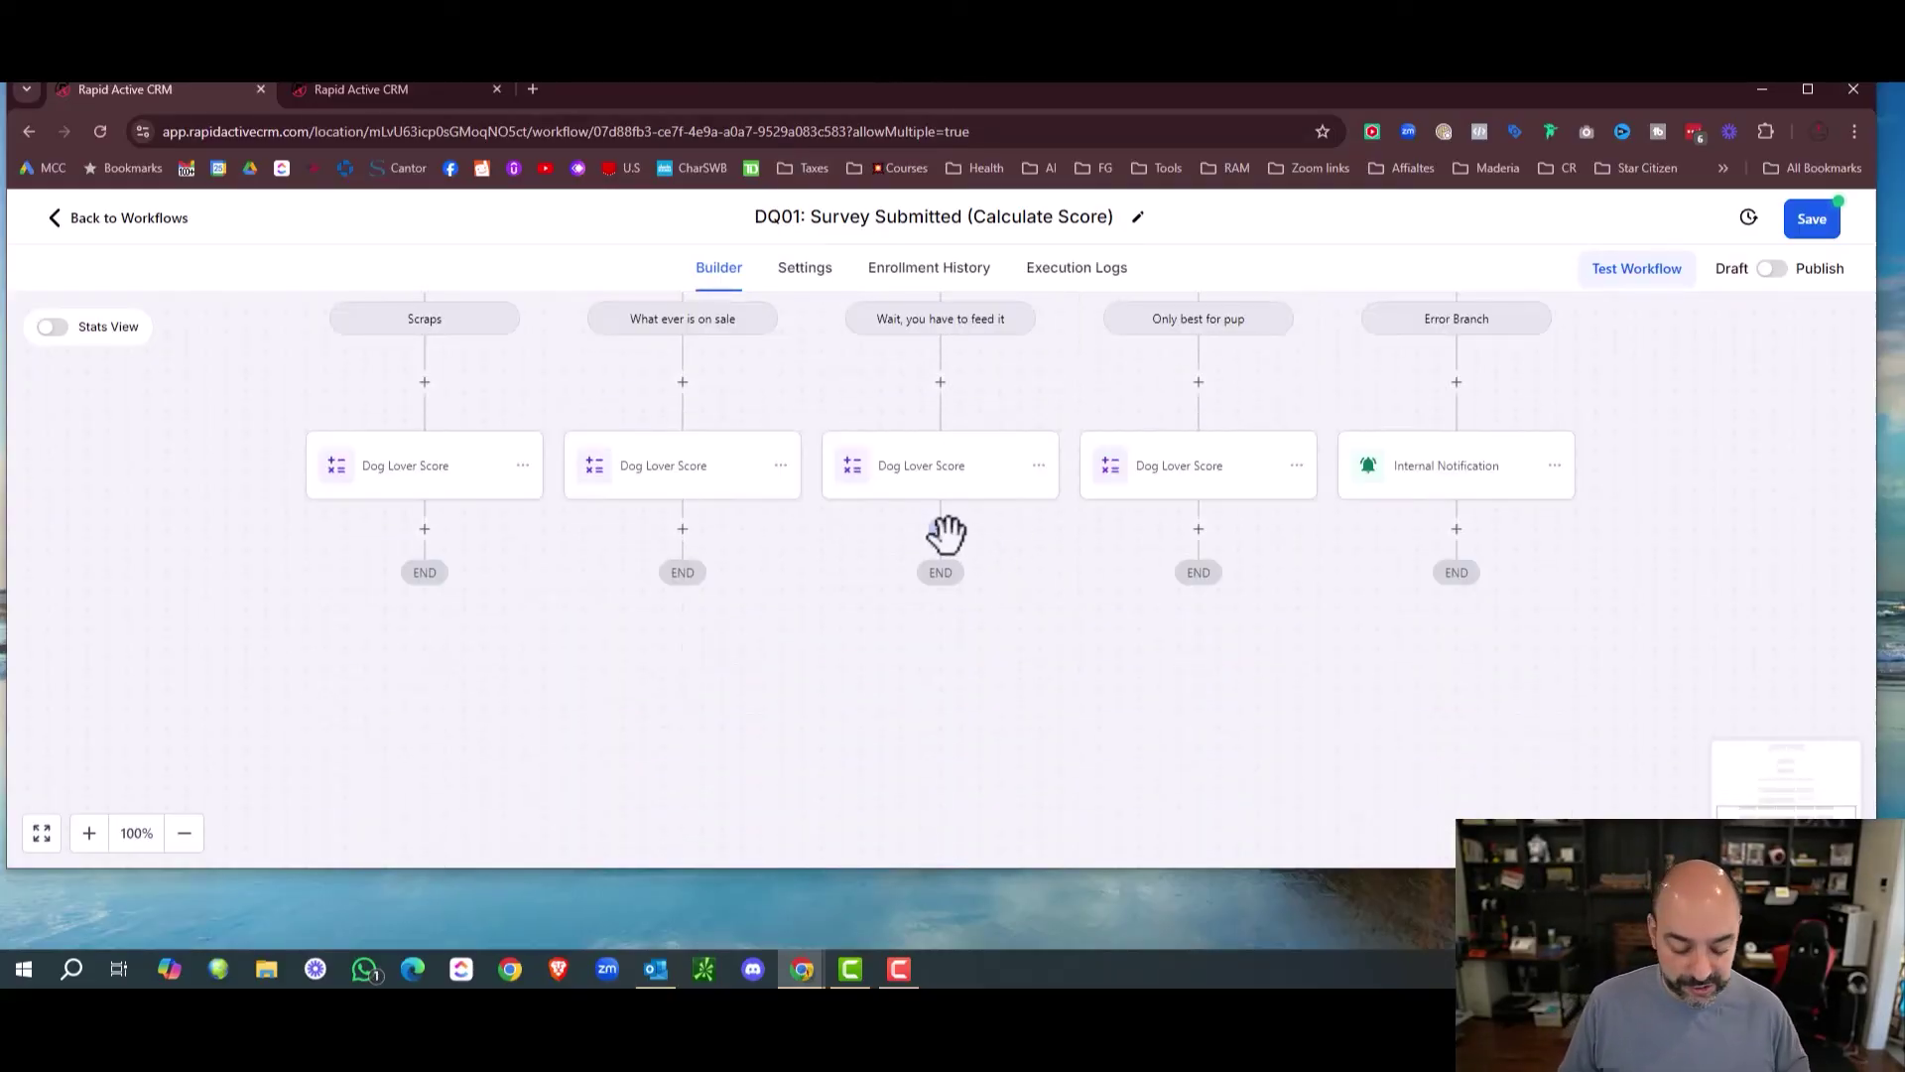
click(942, 530)
text(if)
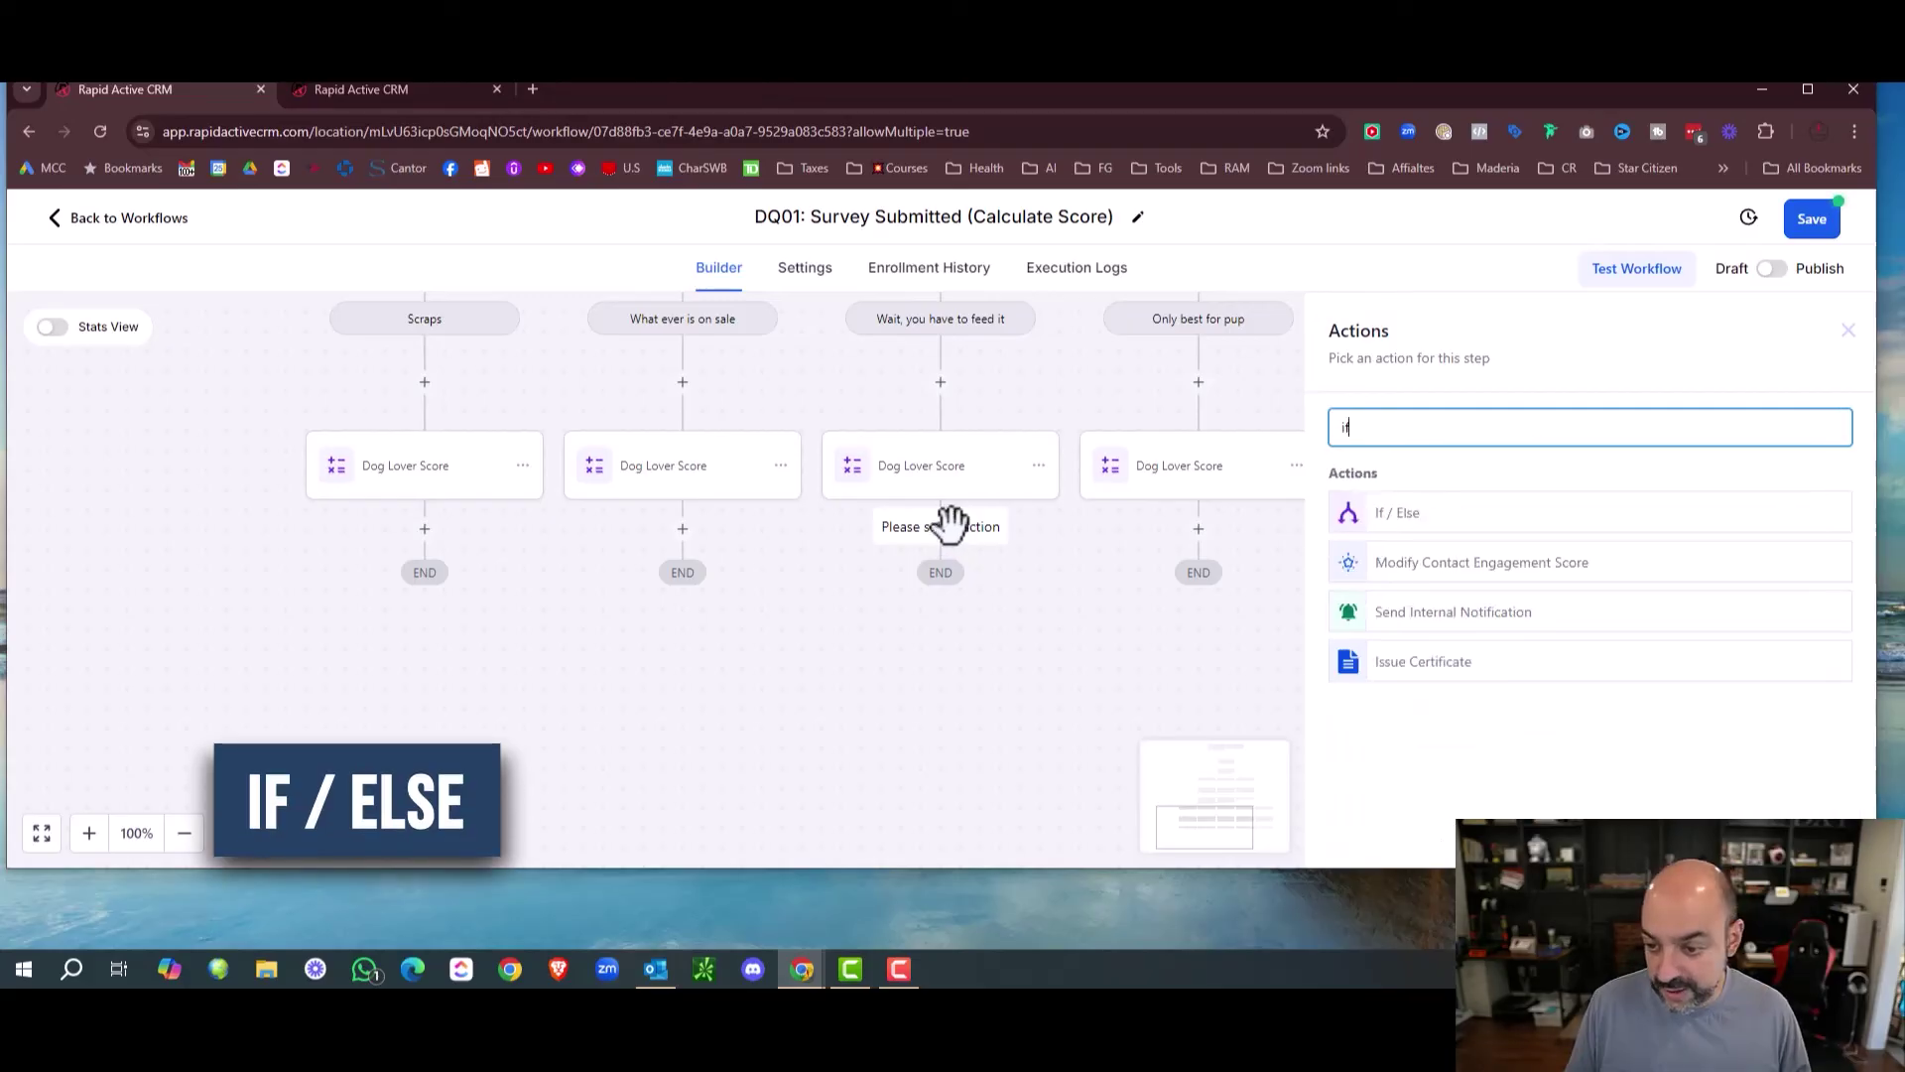
click(1412, 536)
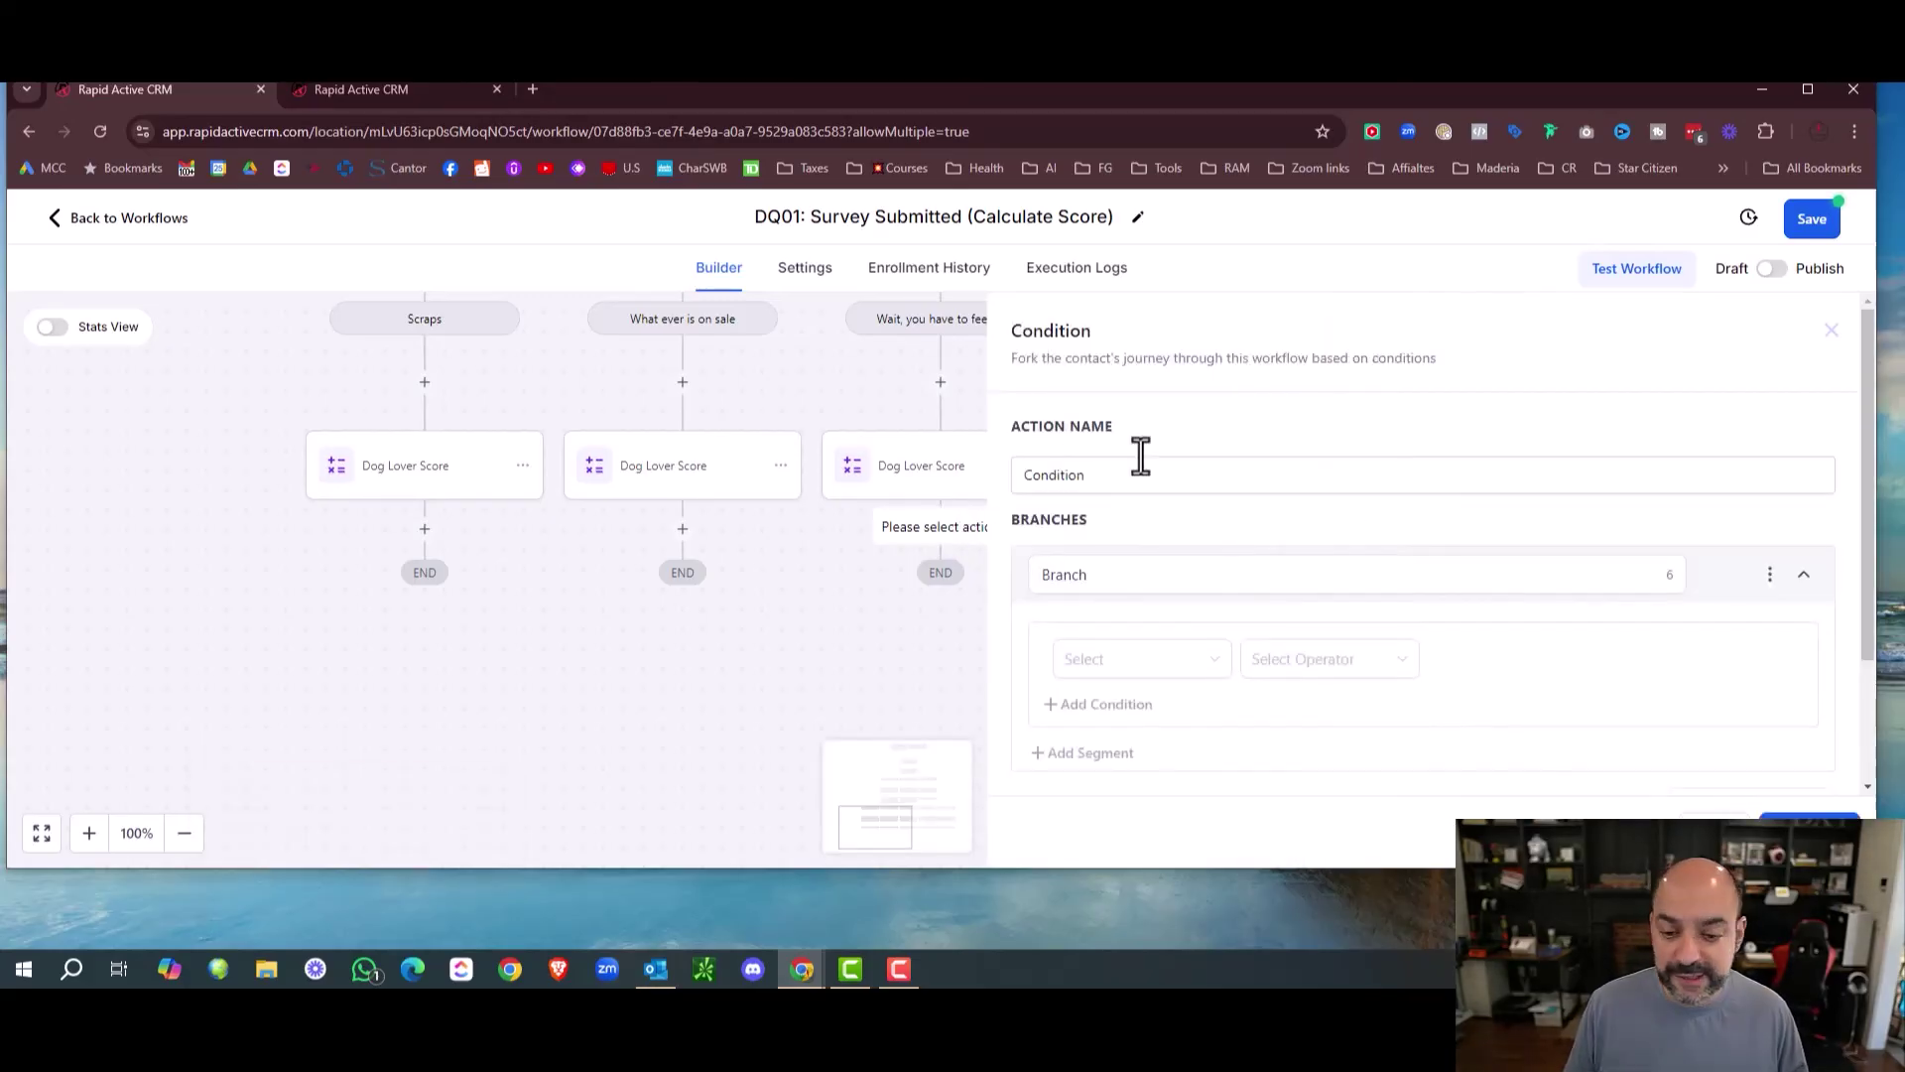
Copy the label of the survey's dog toys question and name the new condition "Do you let your dog have toys" with it.
click(446, 96)
scroll(1011, 504, down, 4)
click(908, 625)
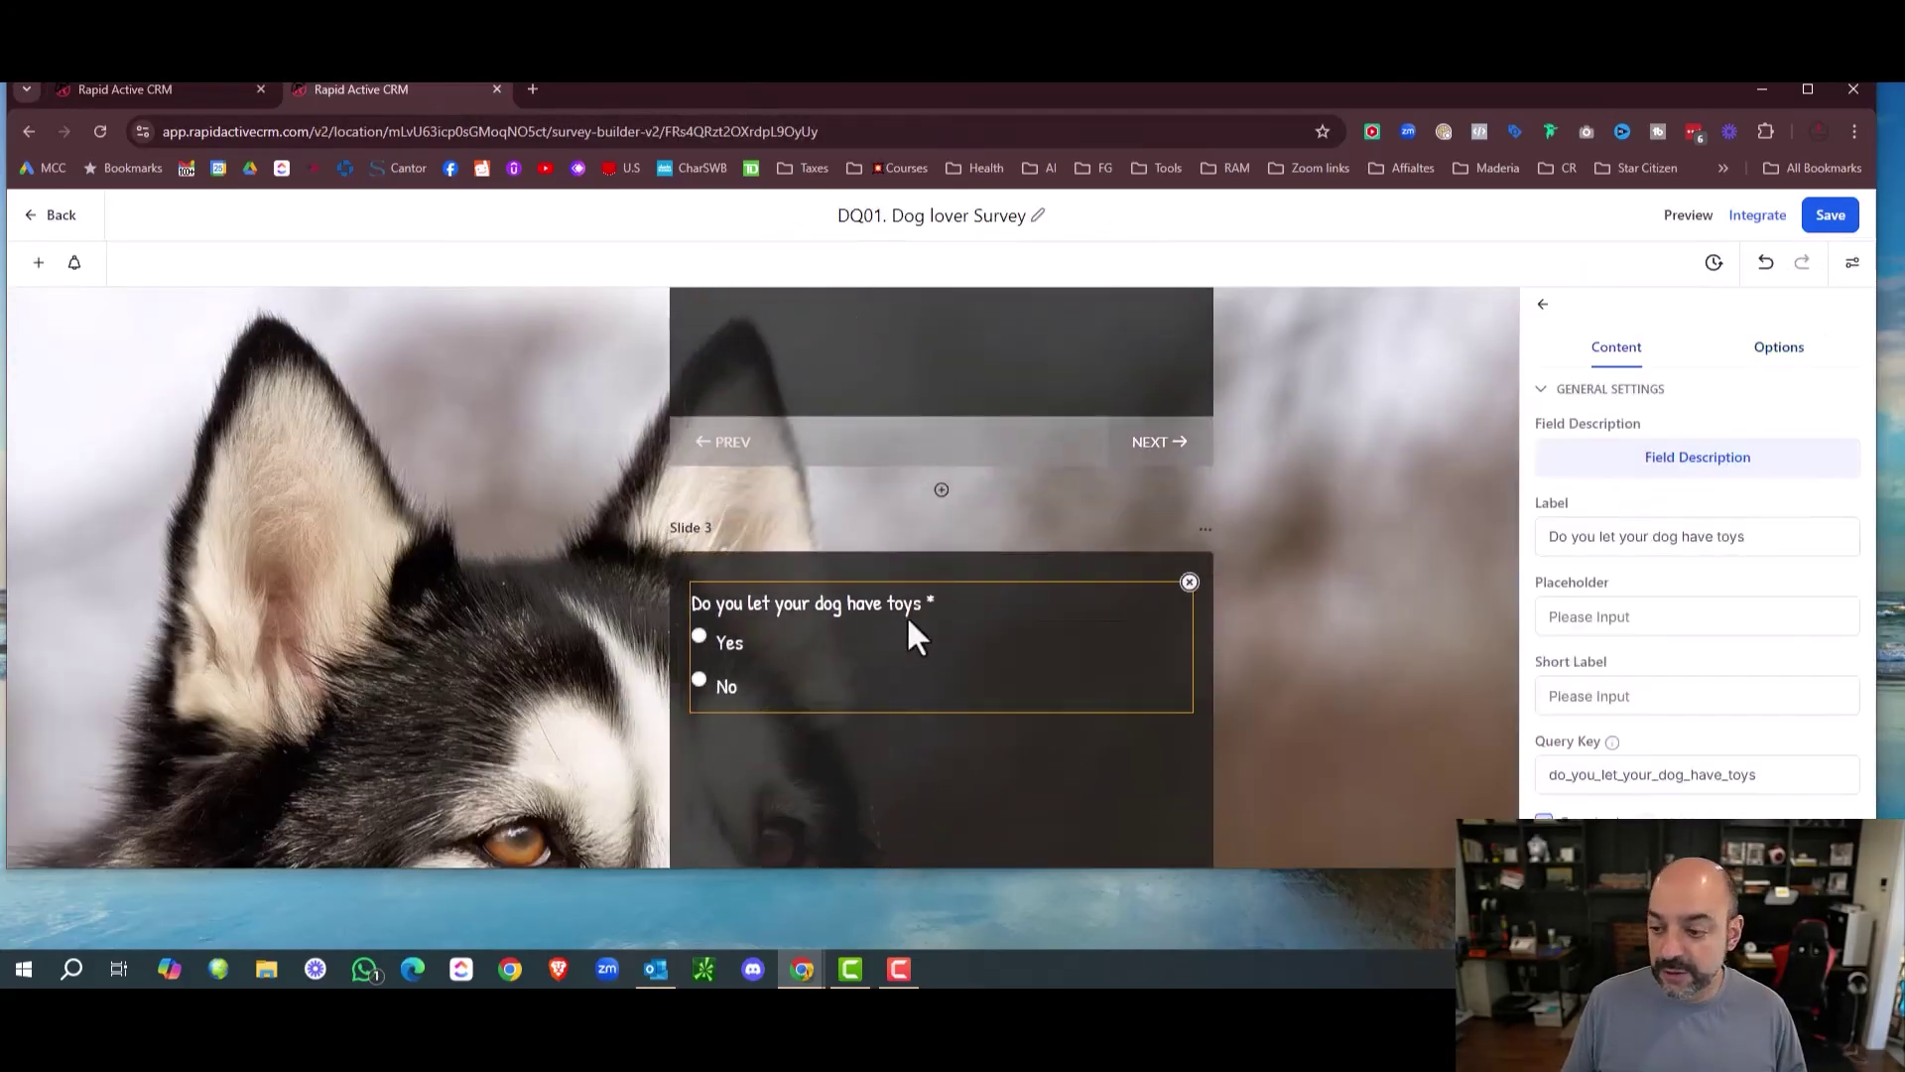
drag(1787, 536, 1506, 528)
key(ctrl+c)
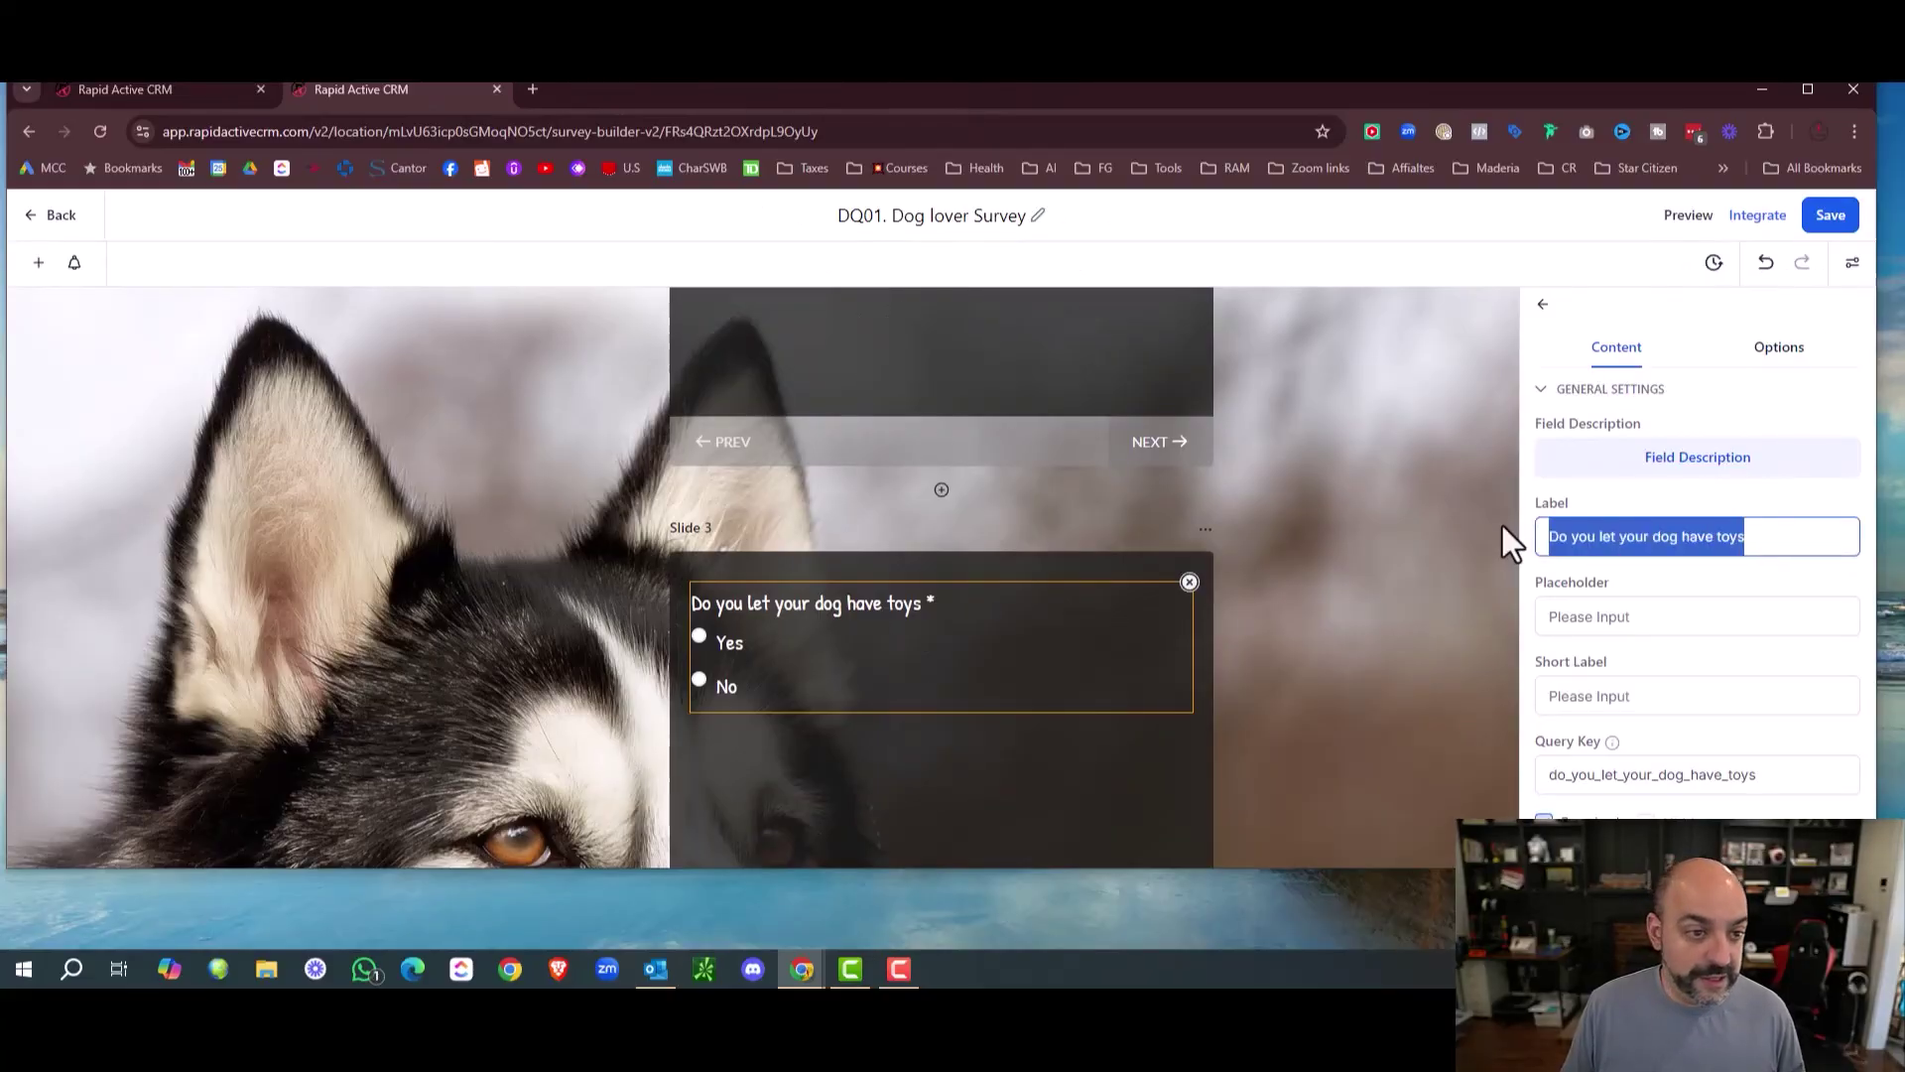
click(212, 89)
click(1075, 476)
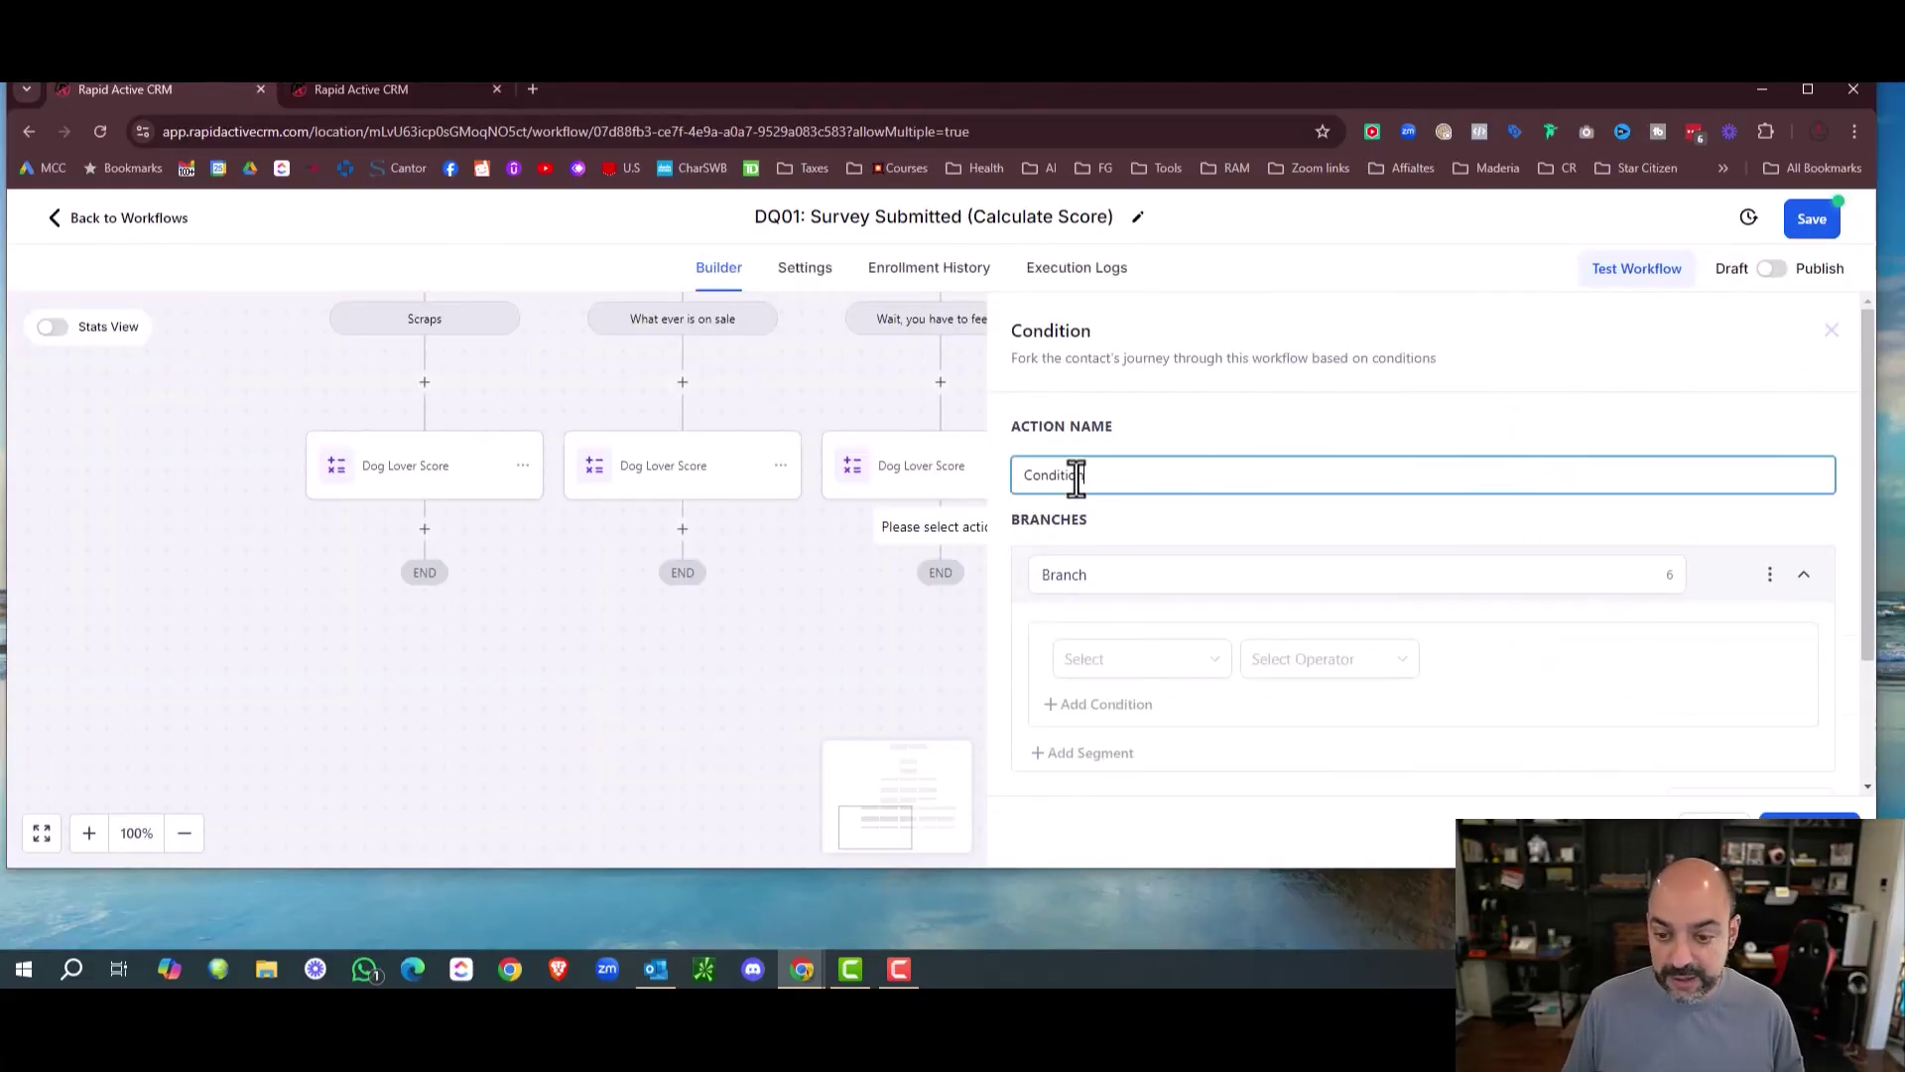
drag(1076, 476, 982, 474)
key(ctrl+v)
Name the first branch Yes and set its condition to the contact field "Do you let your dog have toys" Is Yes.
drag(1071, 555, 1000, 553)
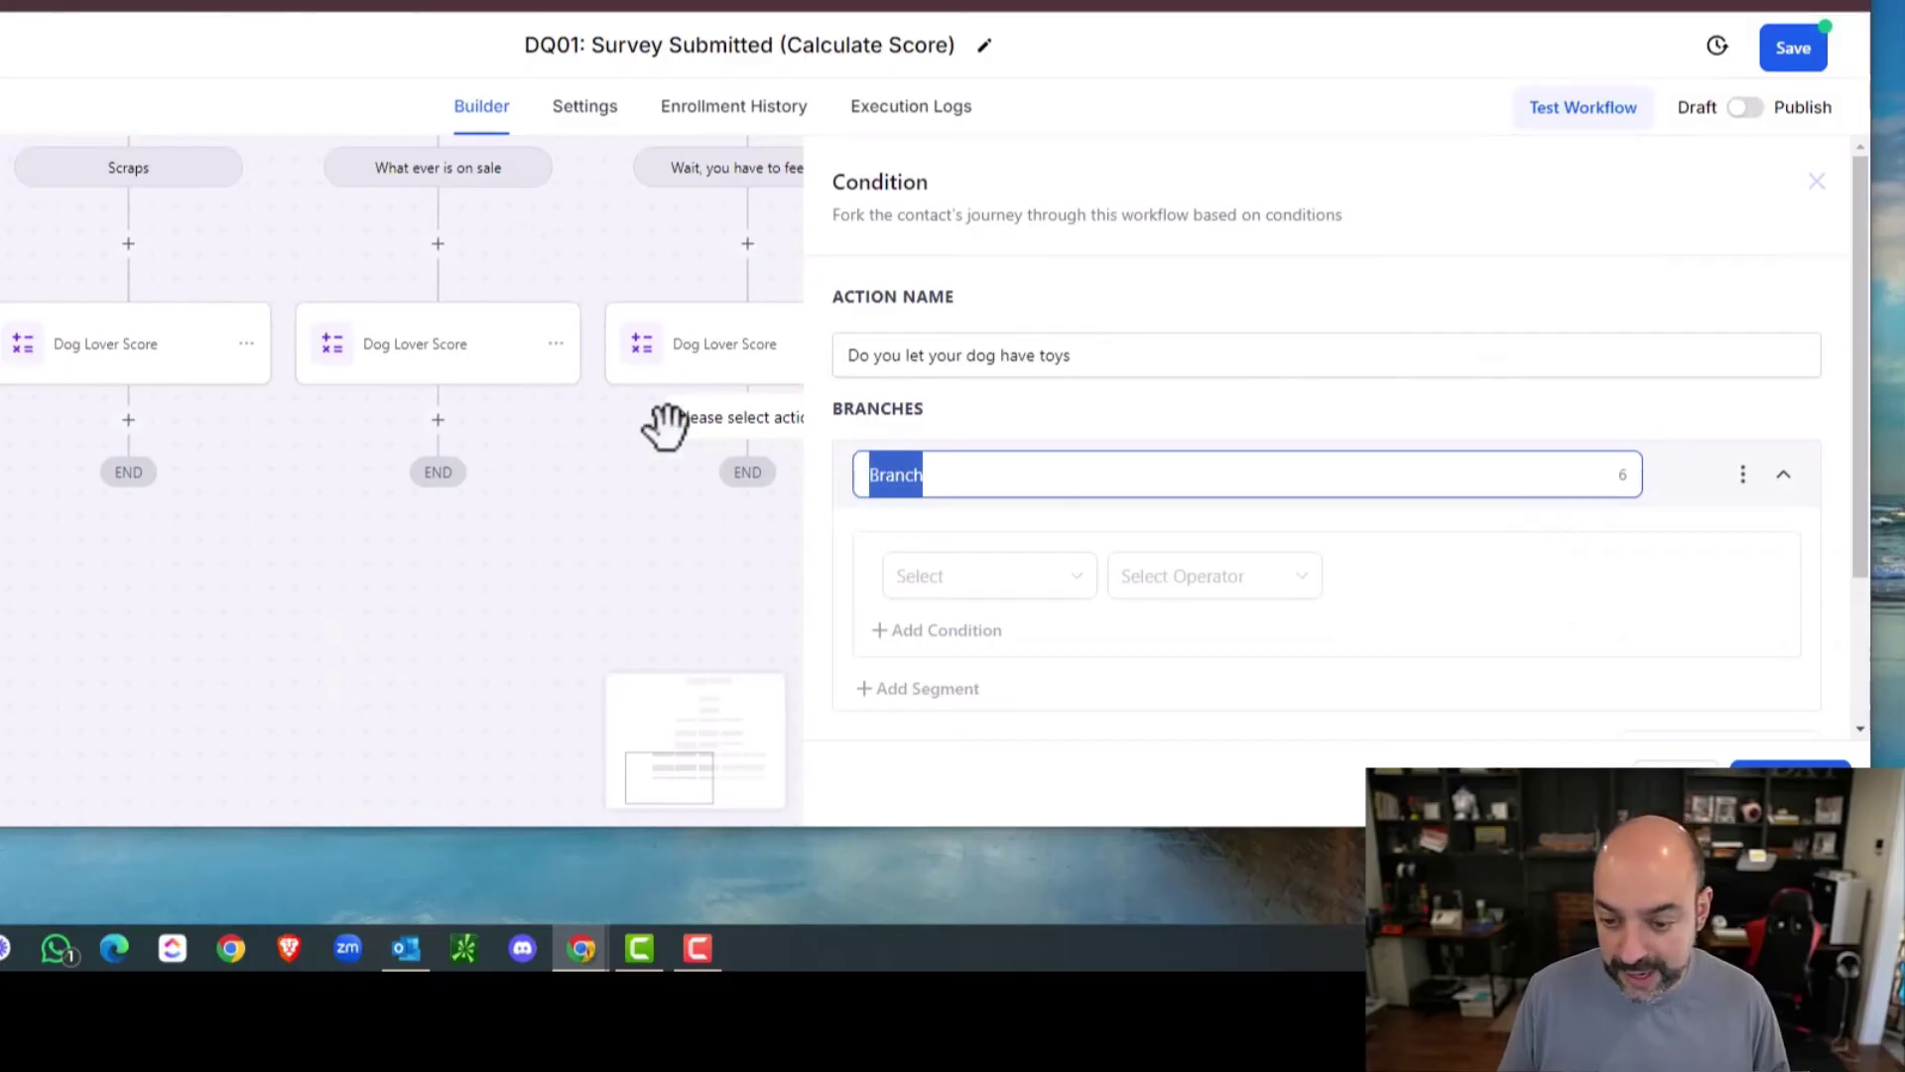
text(Yes)
click(973, 580)
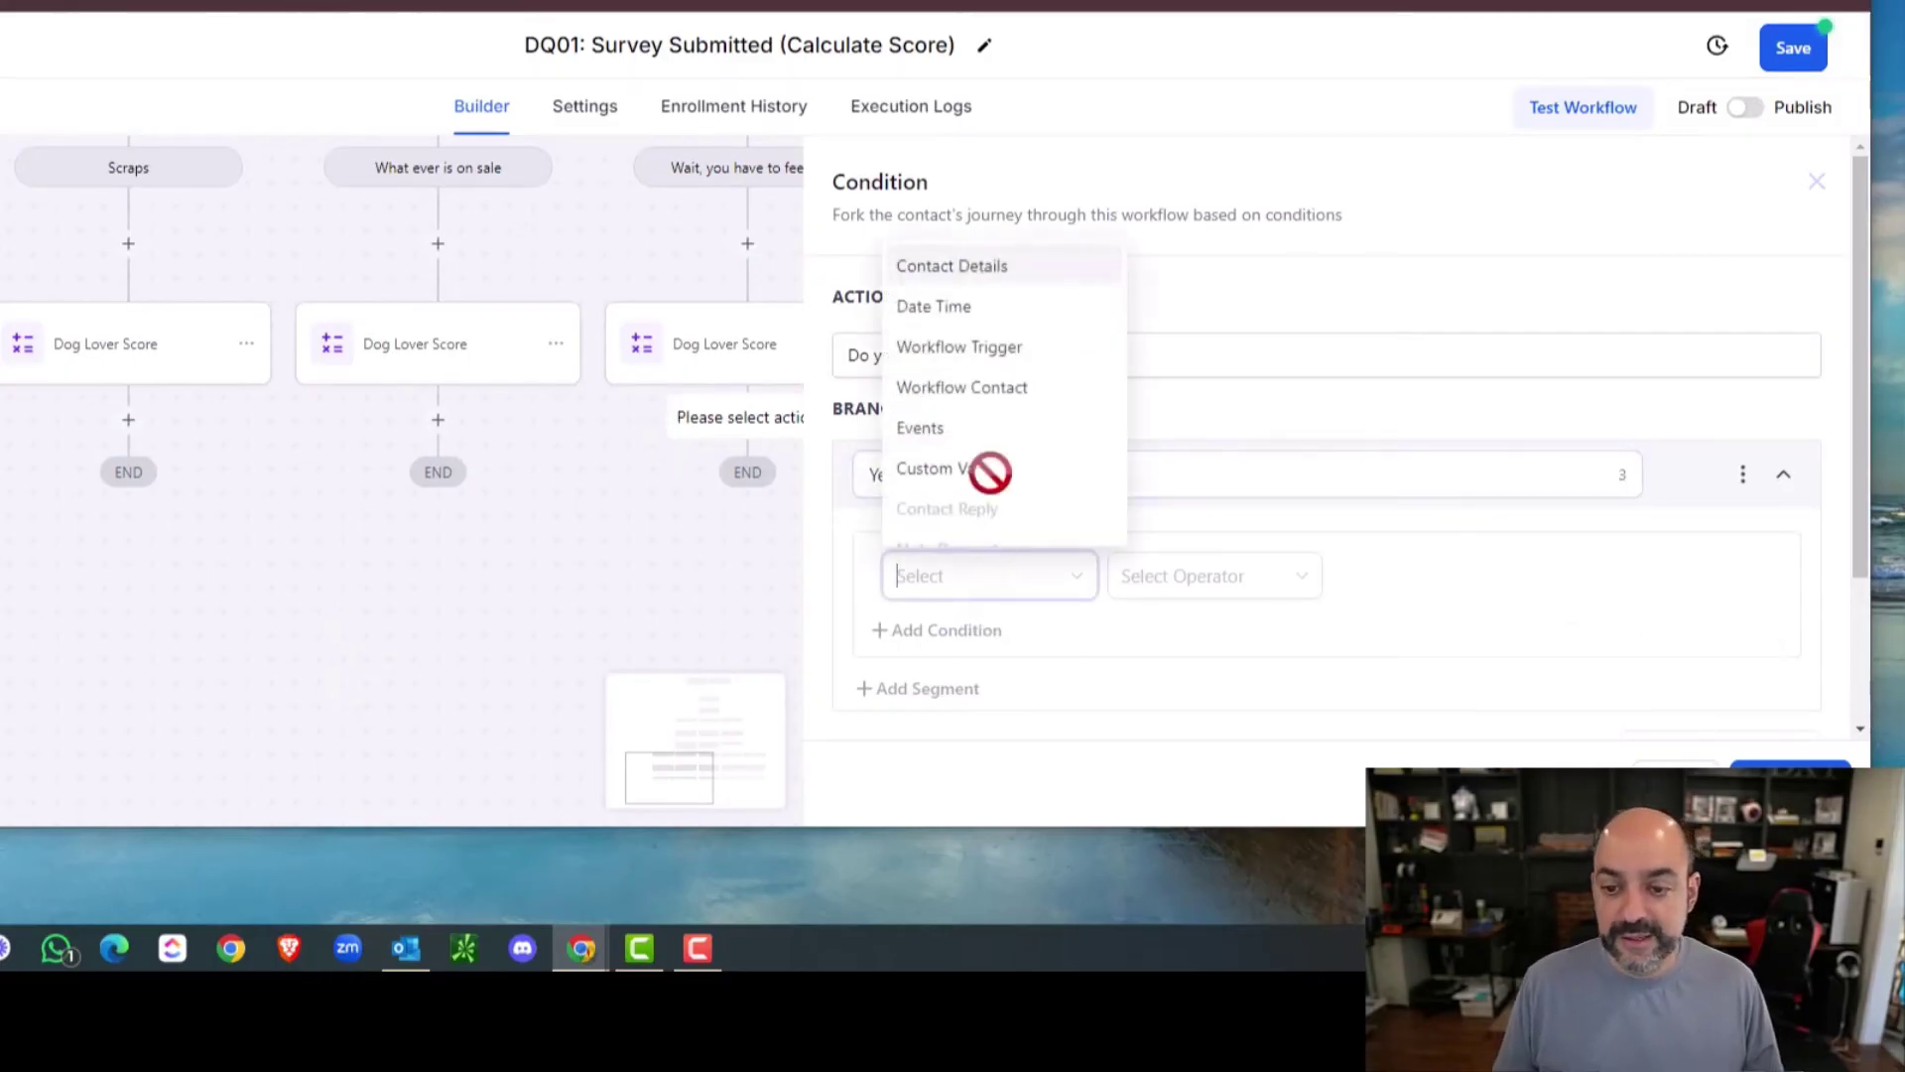
click(985, 268)
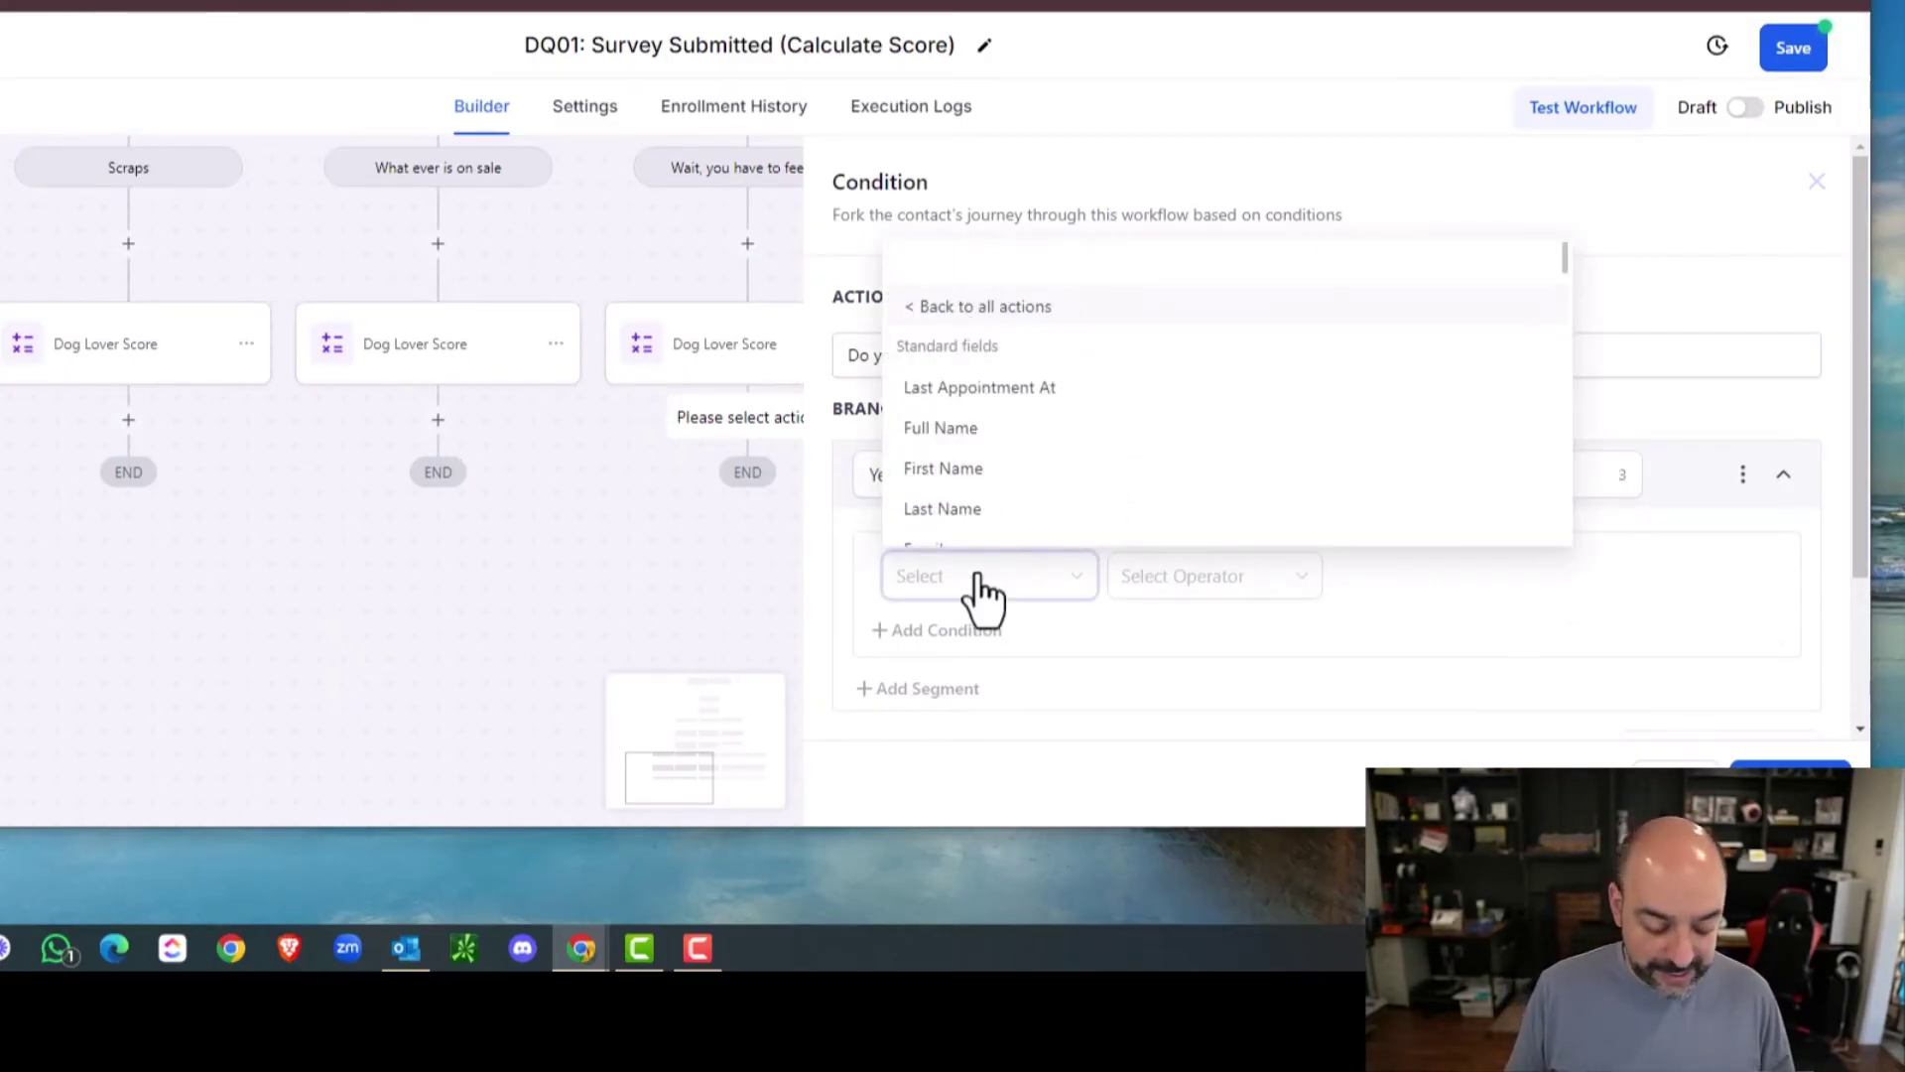
text(do you let)
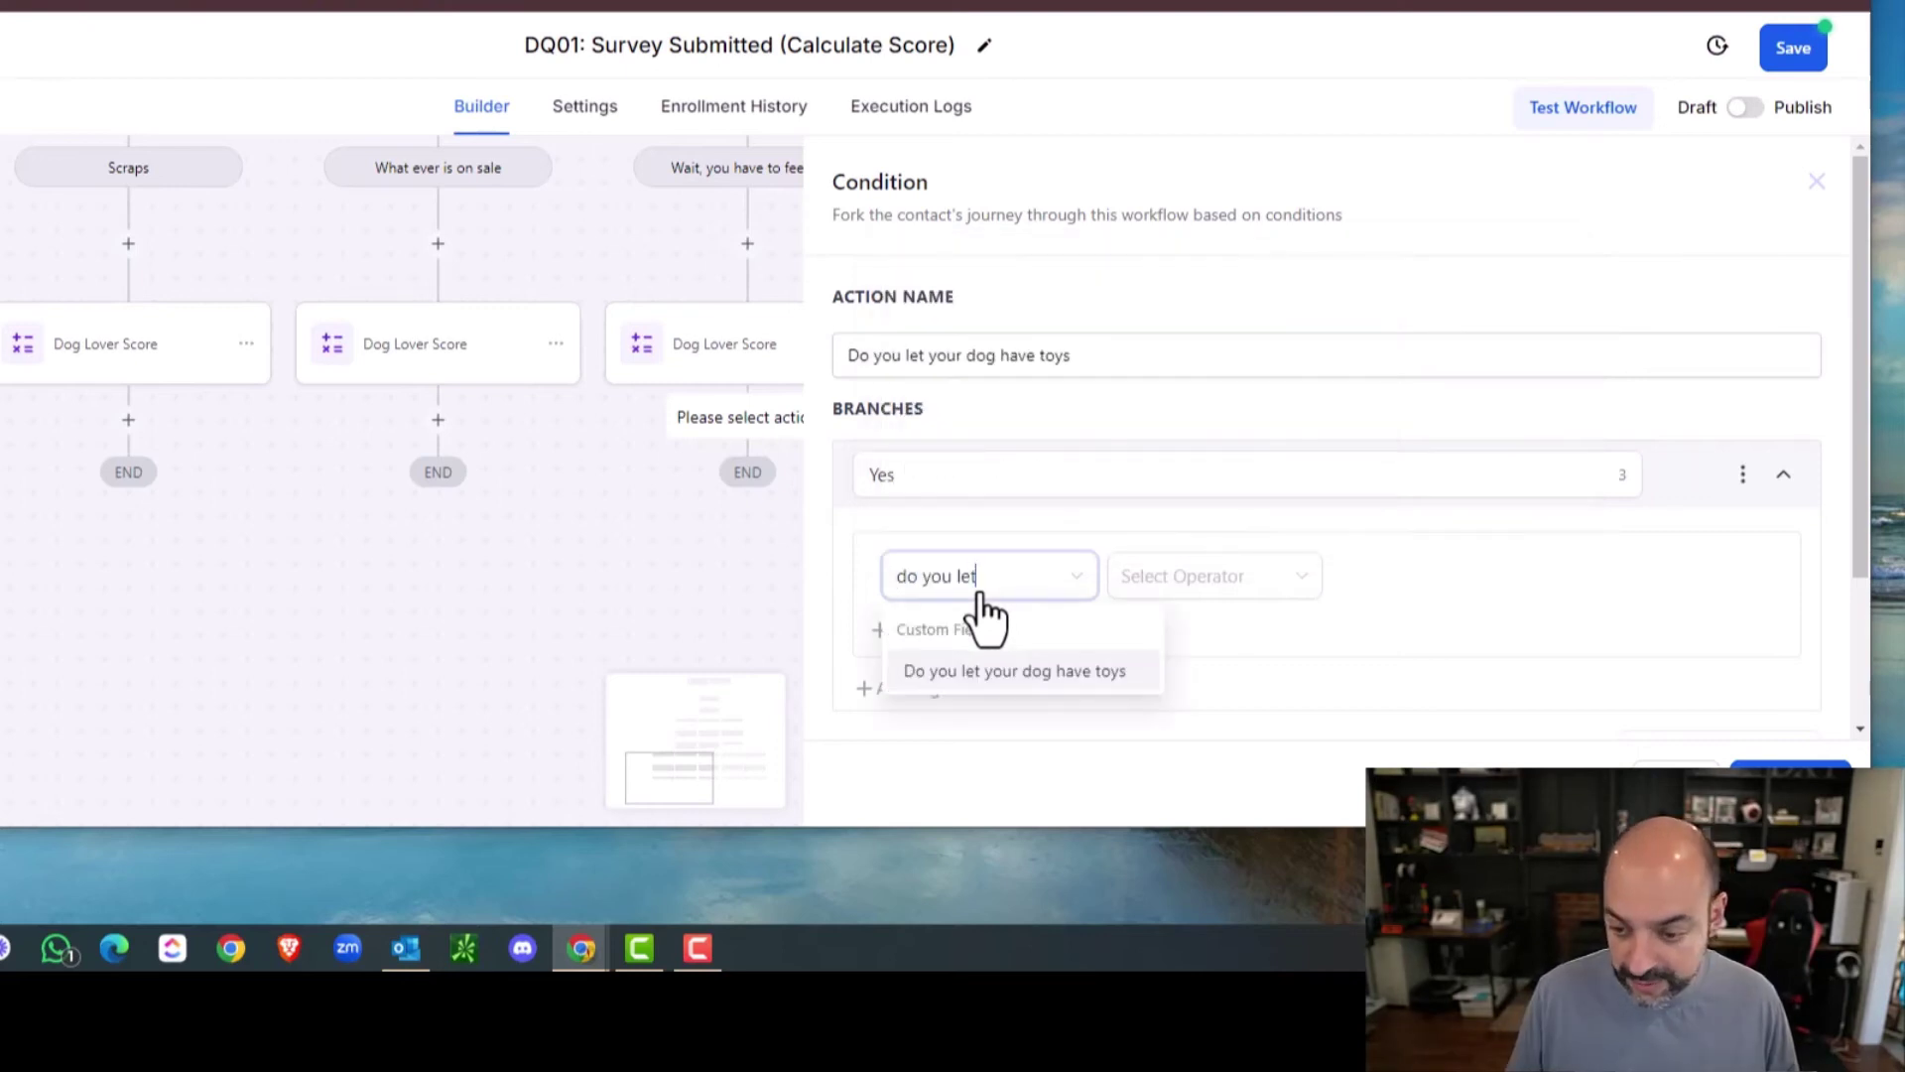
click(1031, 671)
click(1196, 585)
click(1246, 627)
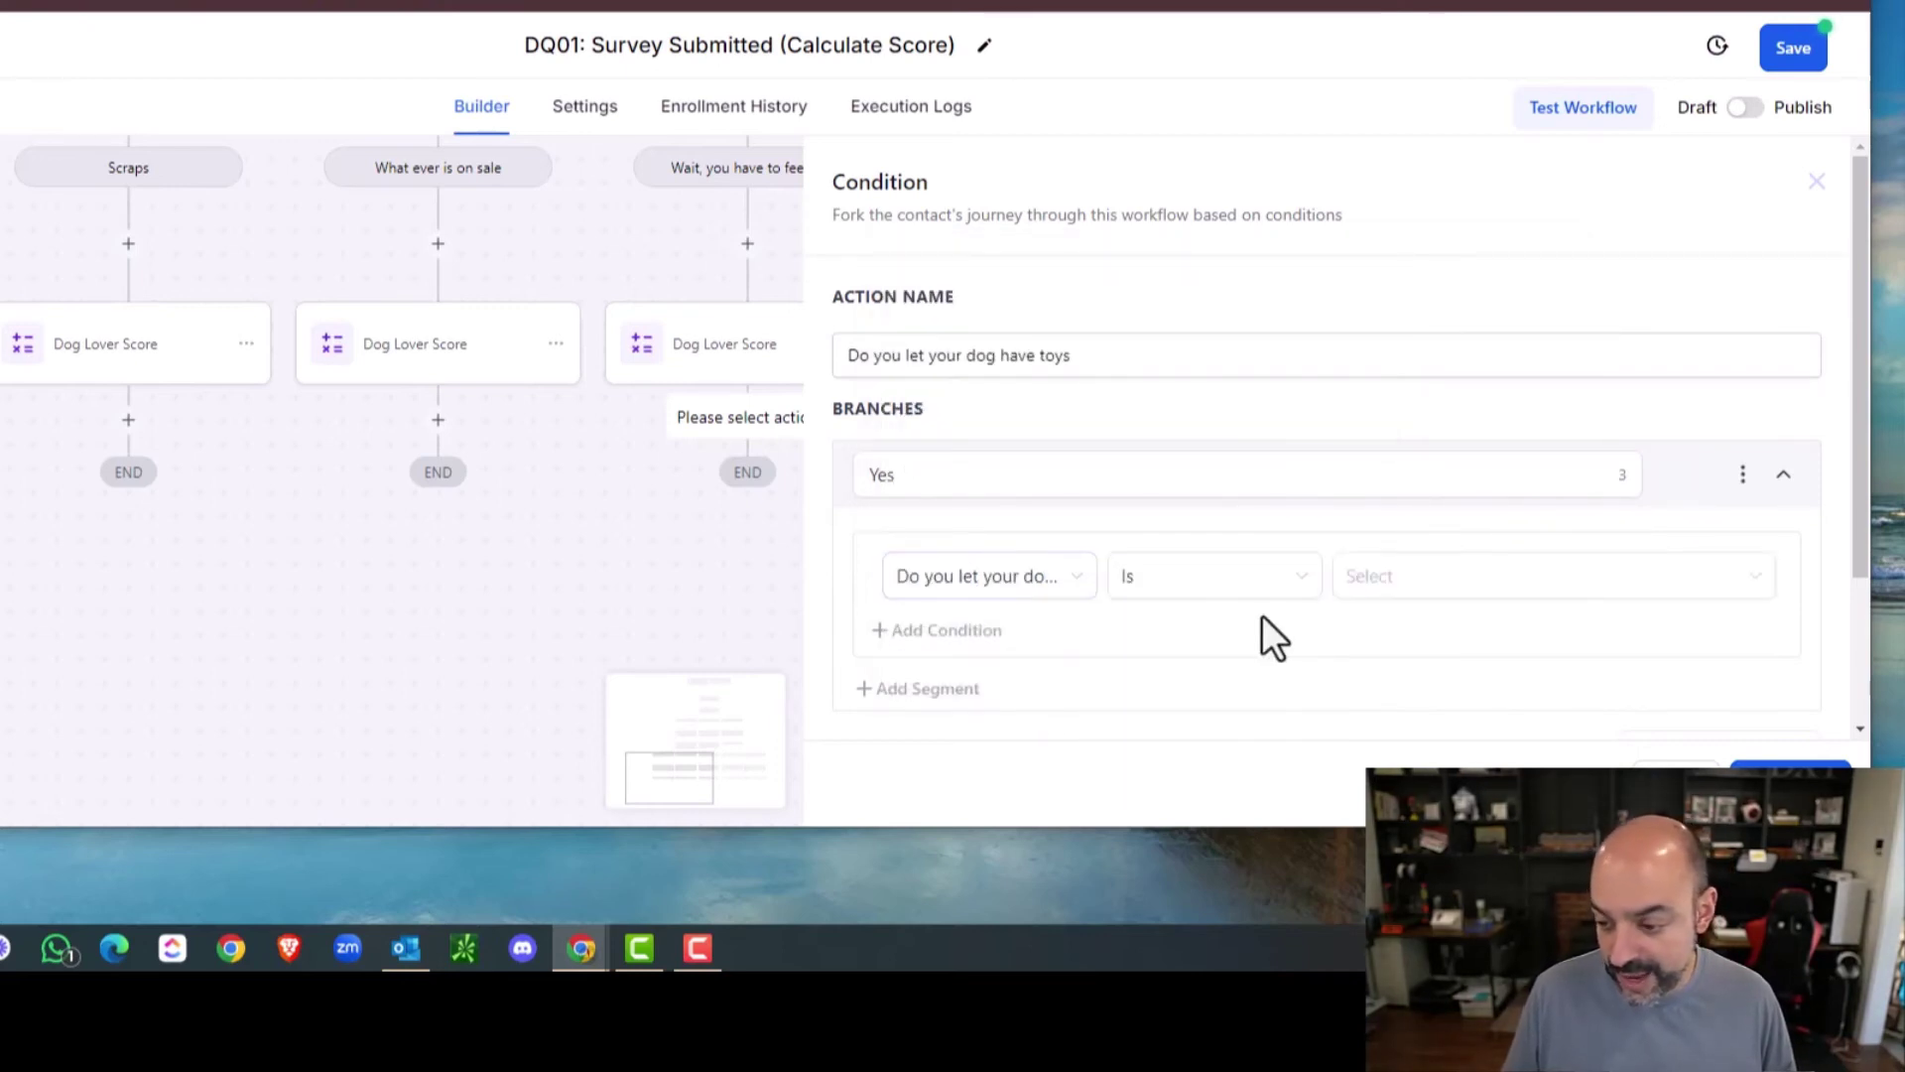
click(1444, 590)
click(1456, 635)
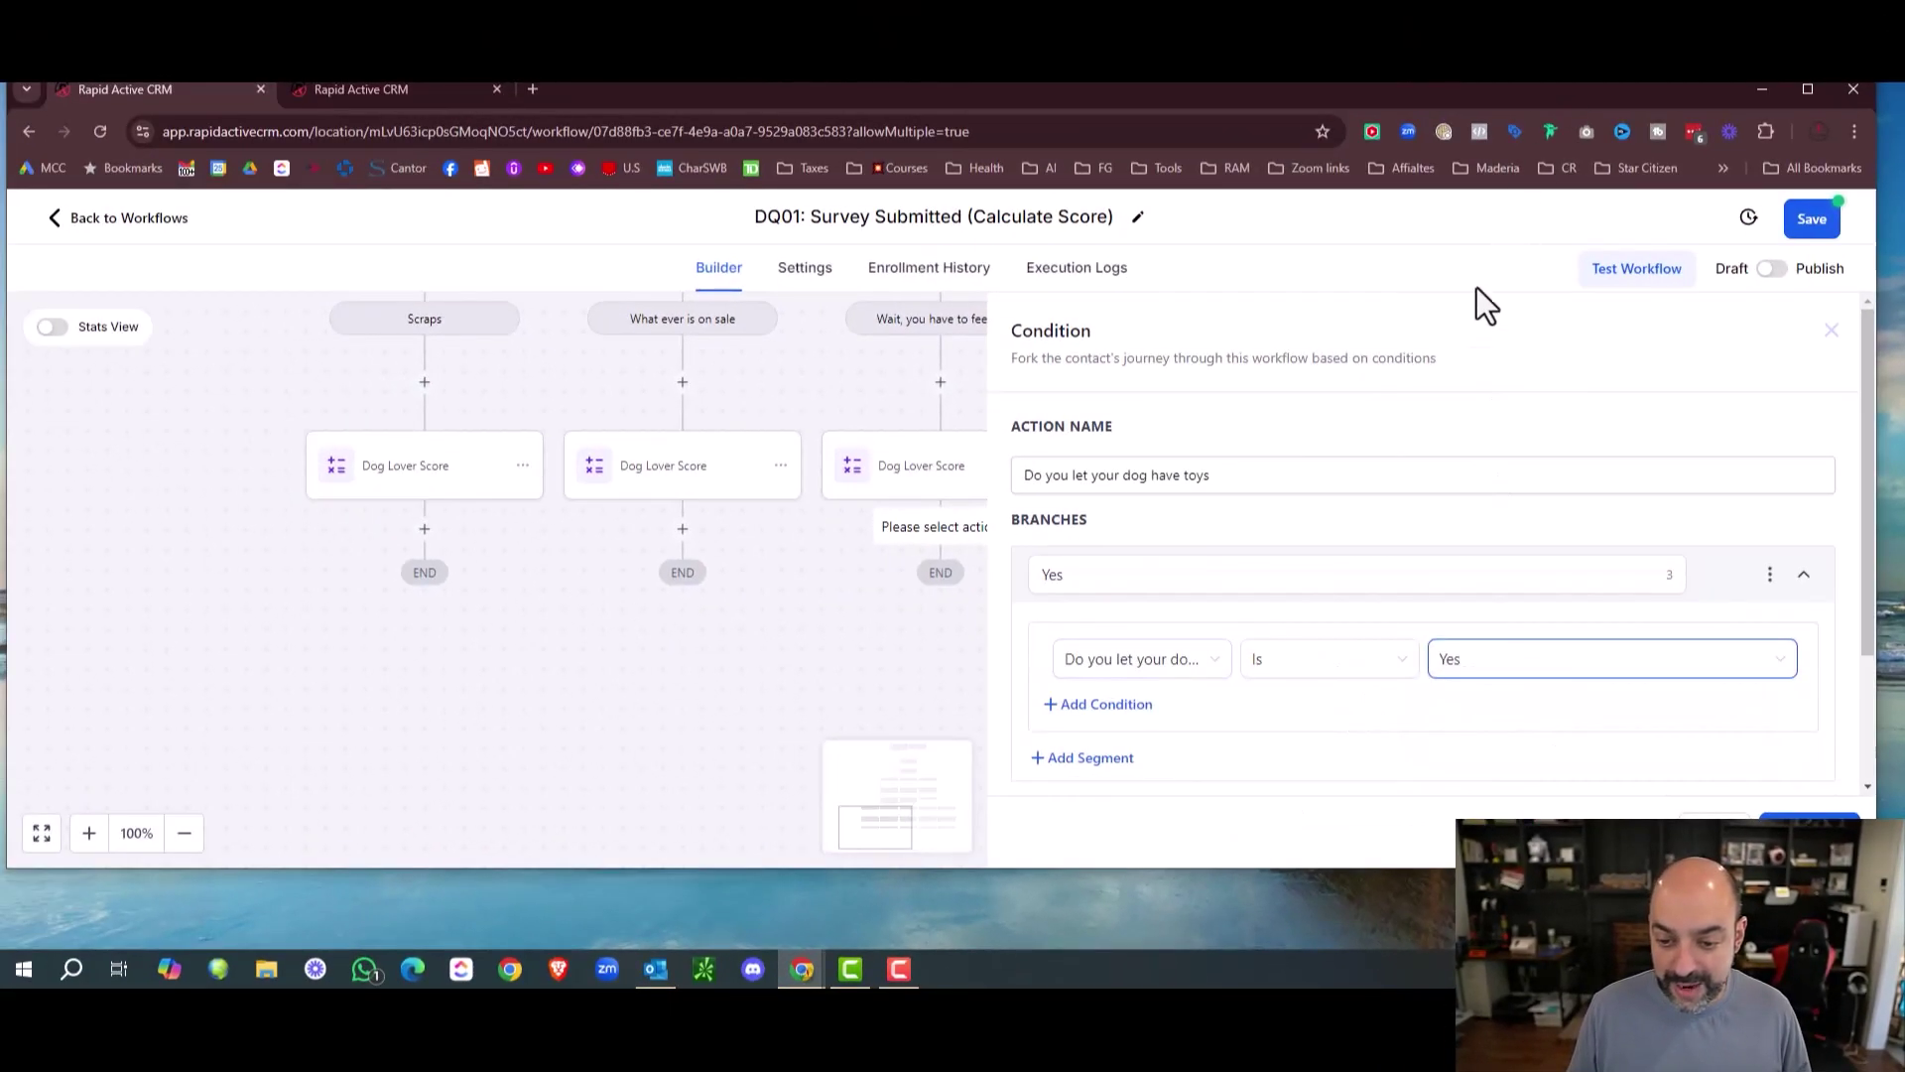
Name the second branch No and set its condition to the contact field "Do you let your dog have toys" Is No.
scroll(1050, 617, down, 2)
click(1086, 636)
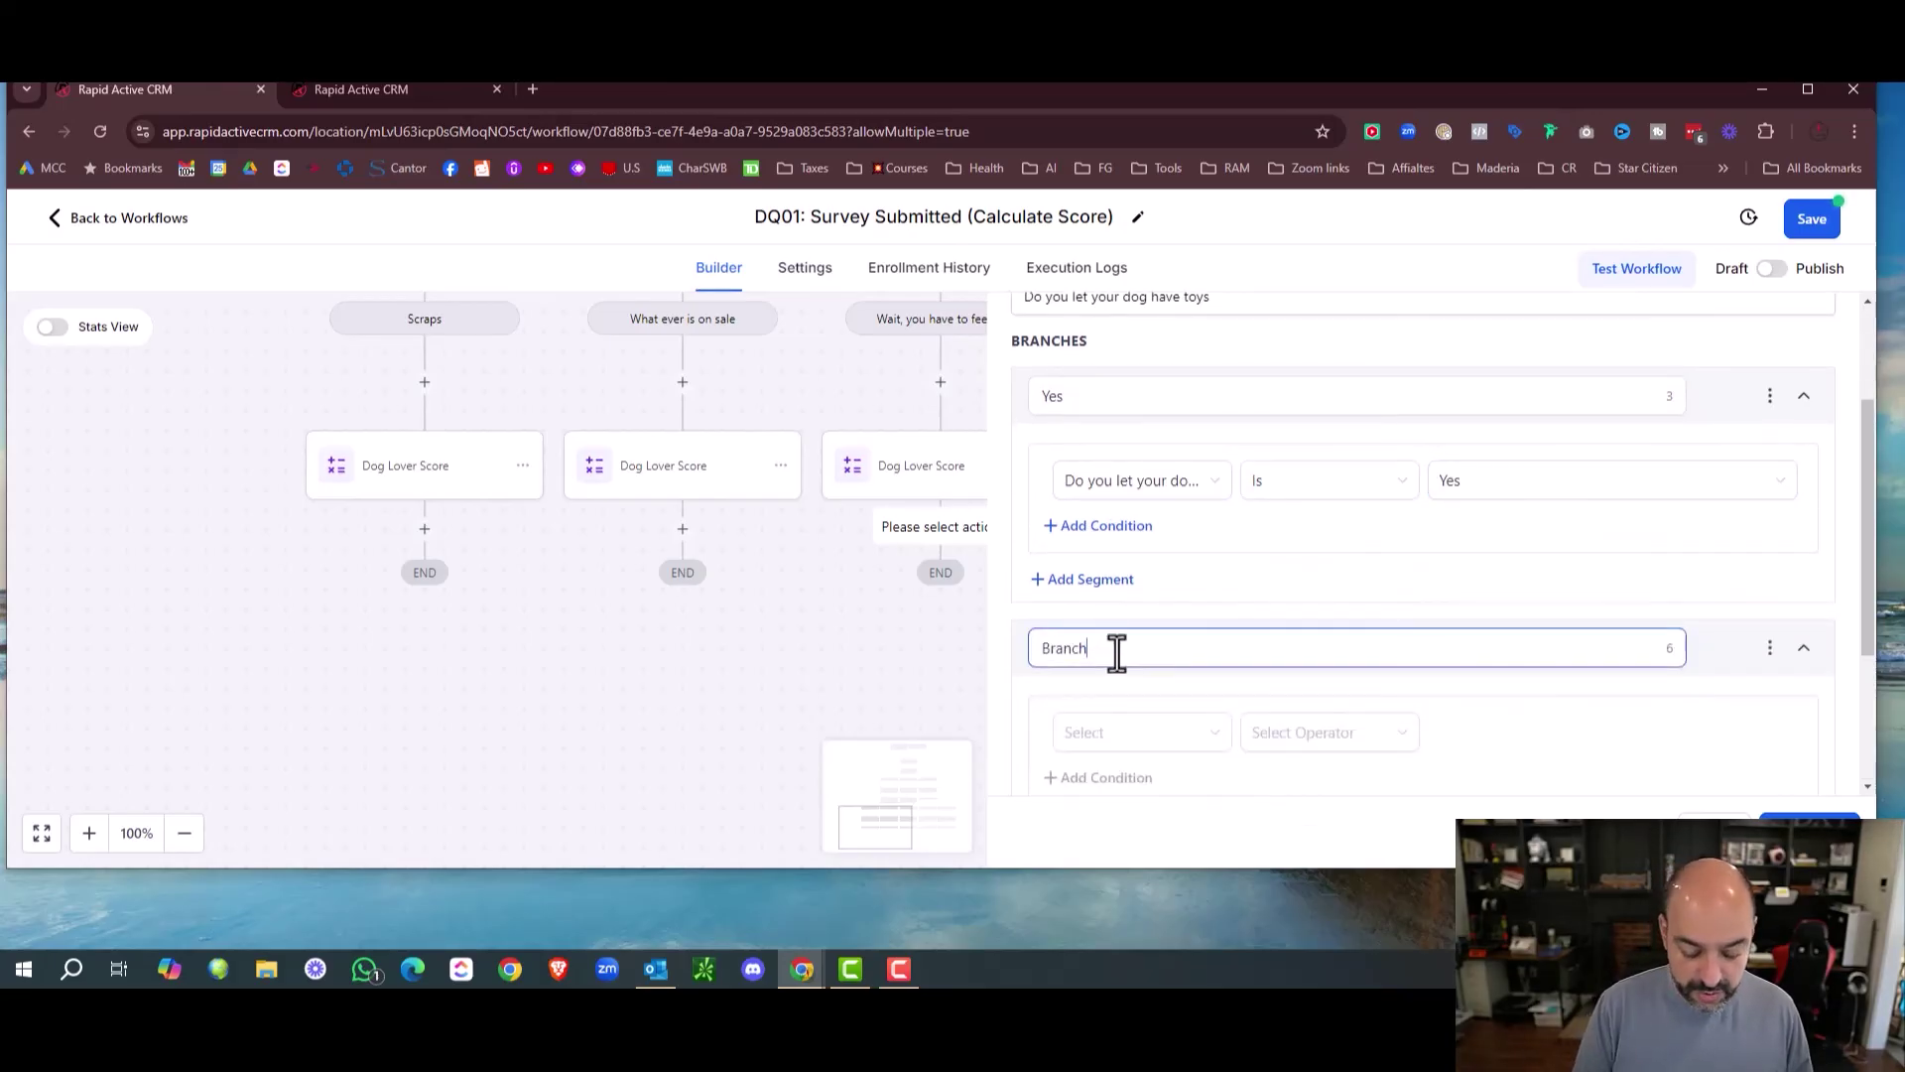
text(No)
click(1171, 734)
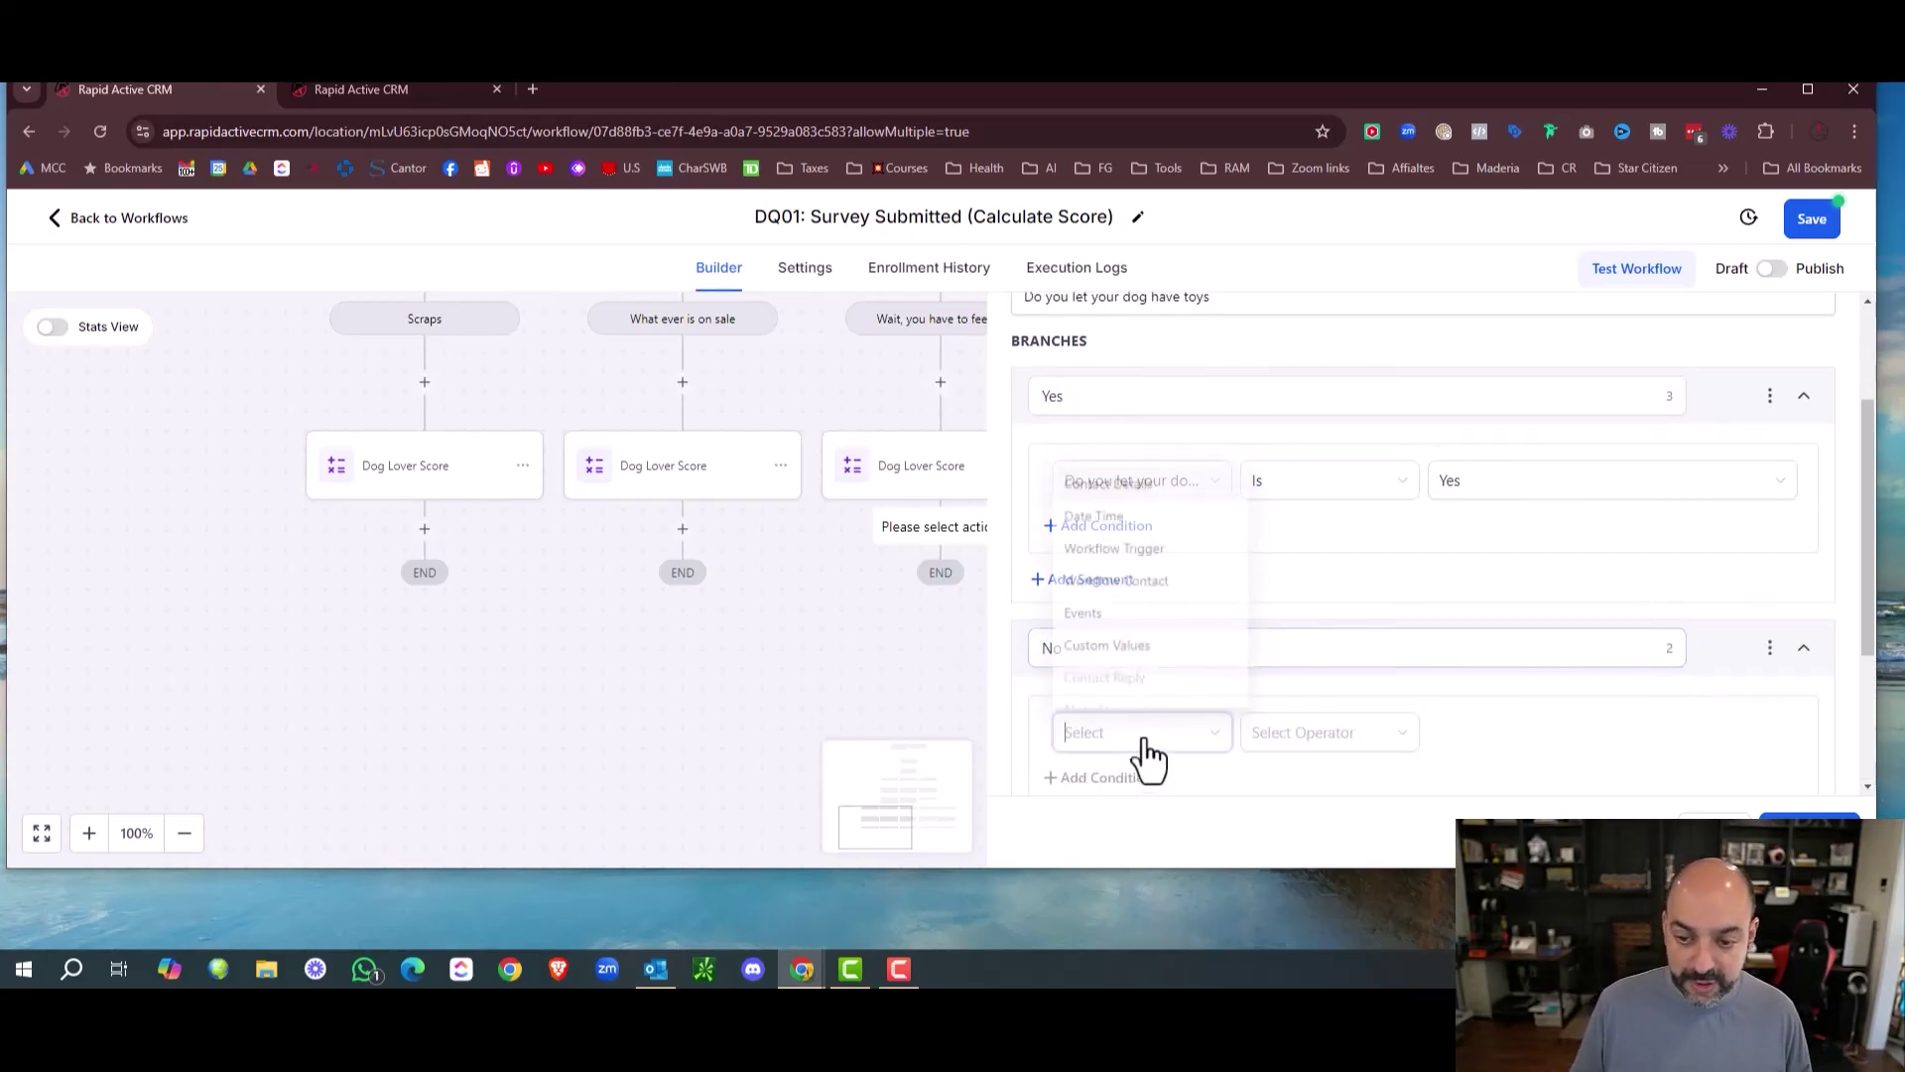
click(1157, 502)
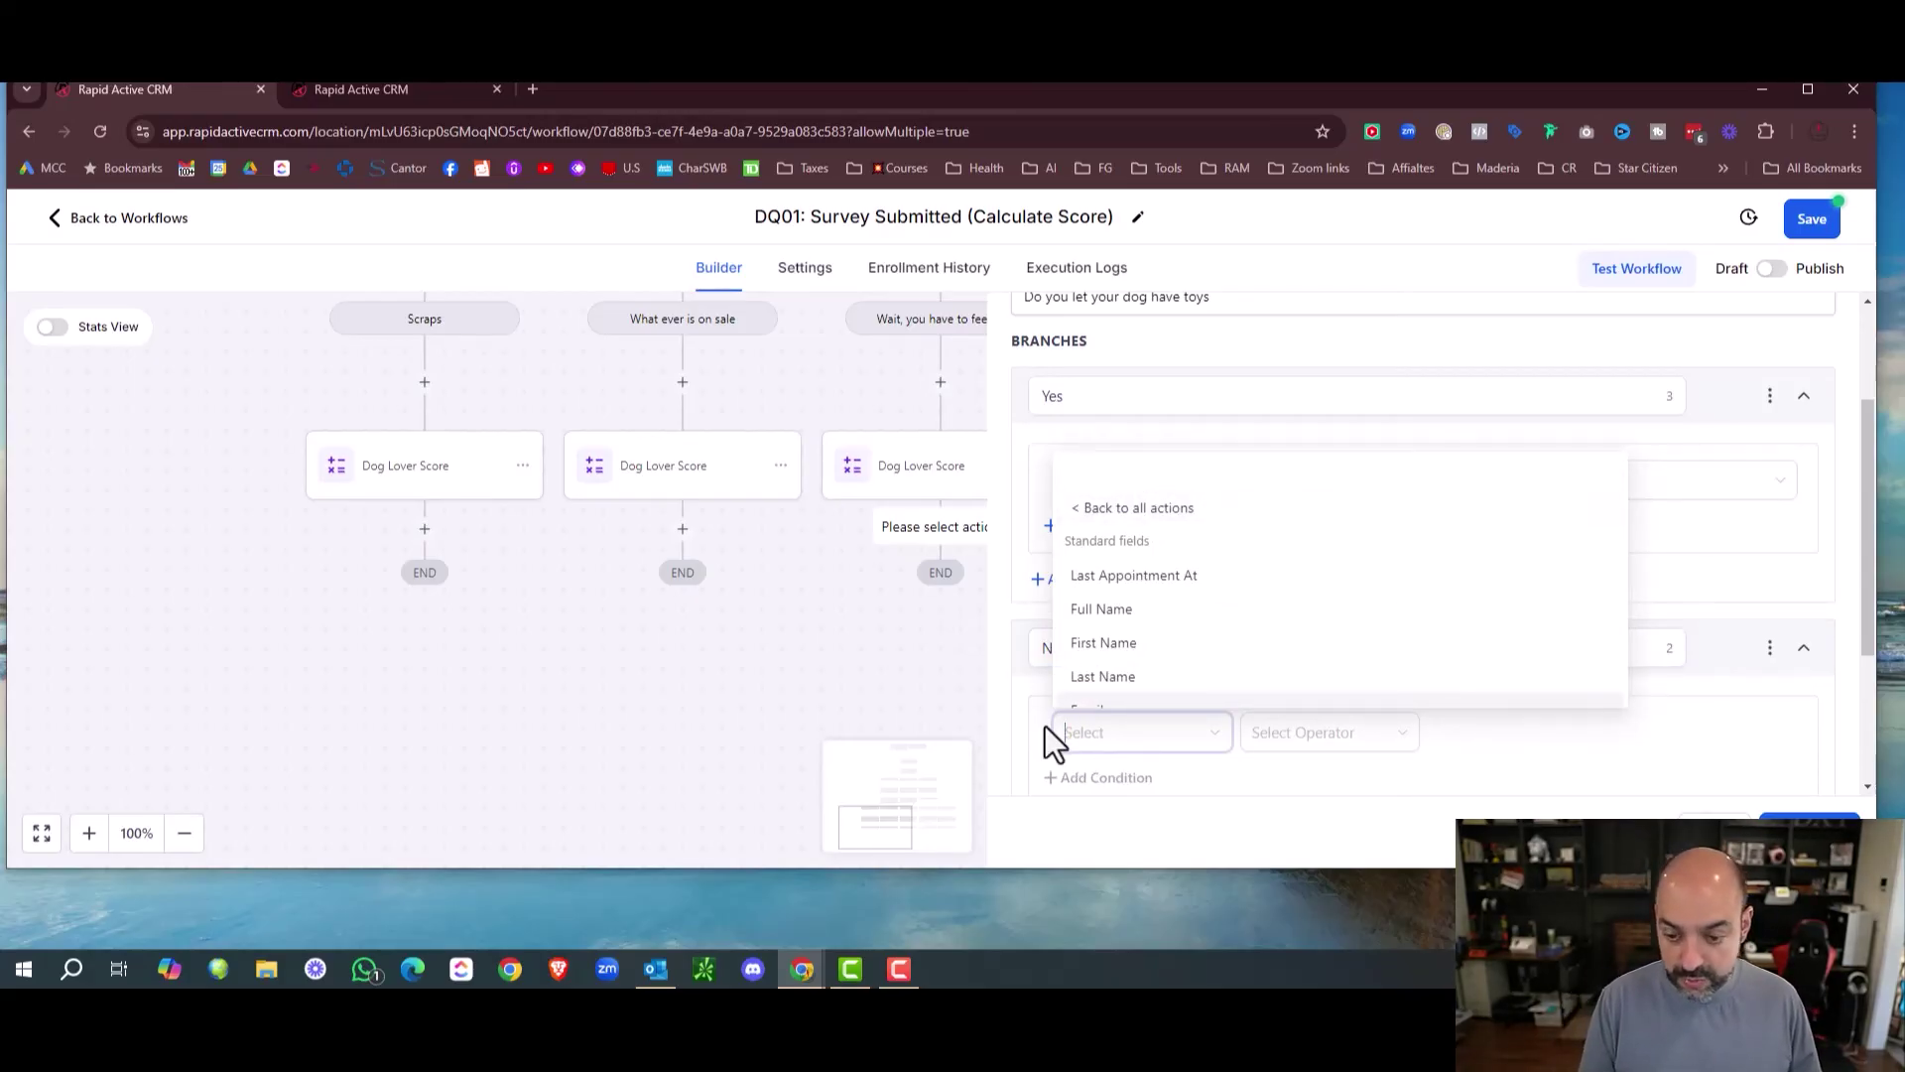
text(No)
key(BackSpace)
key(BackSpace)
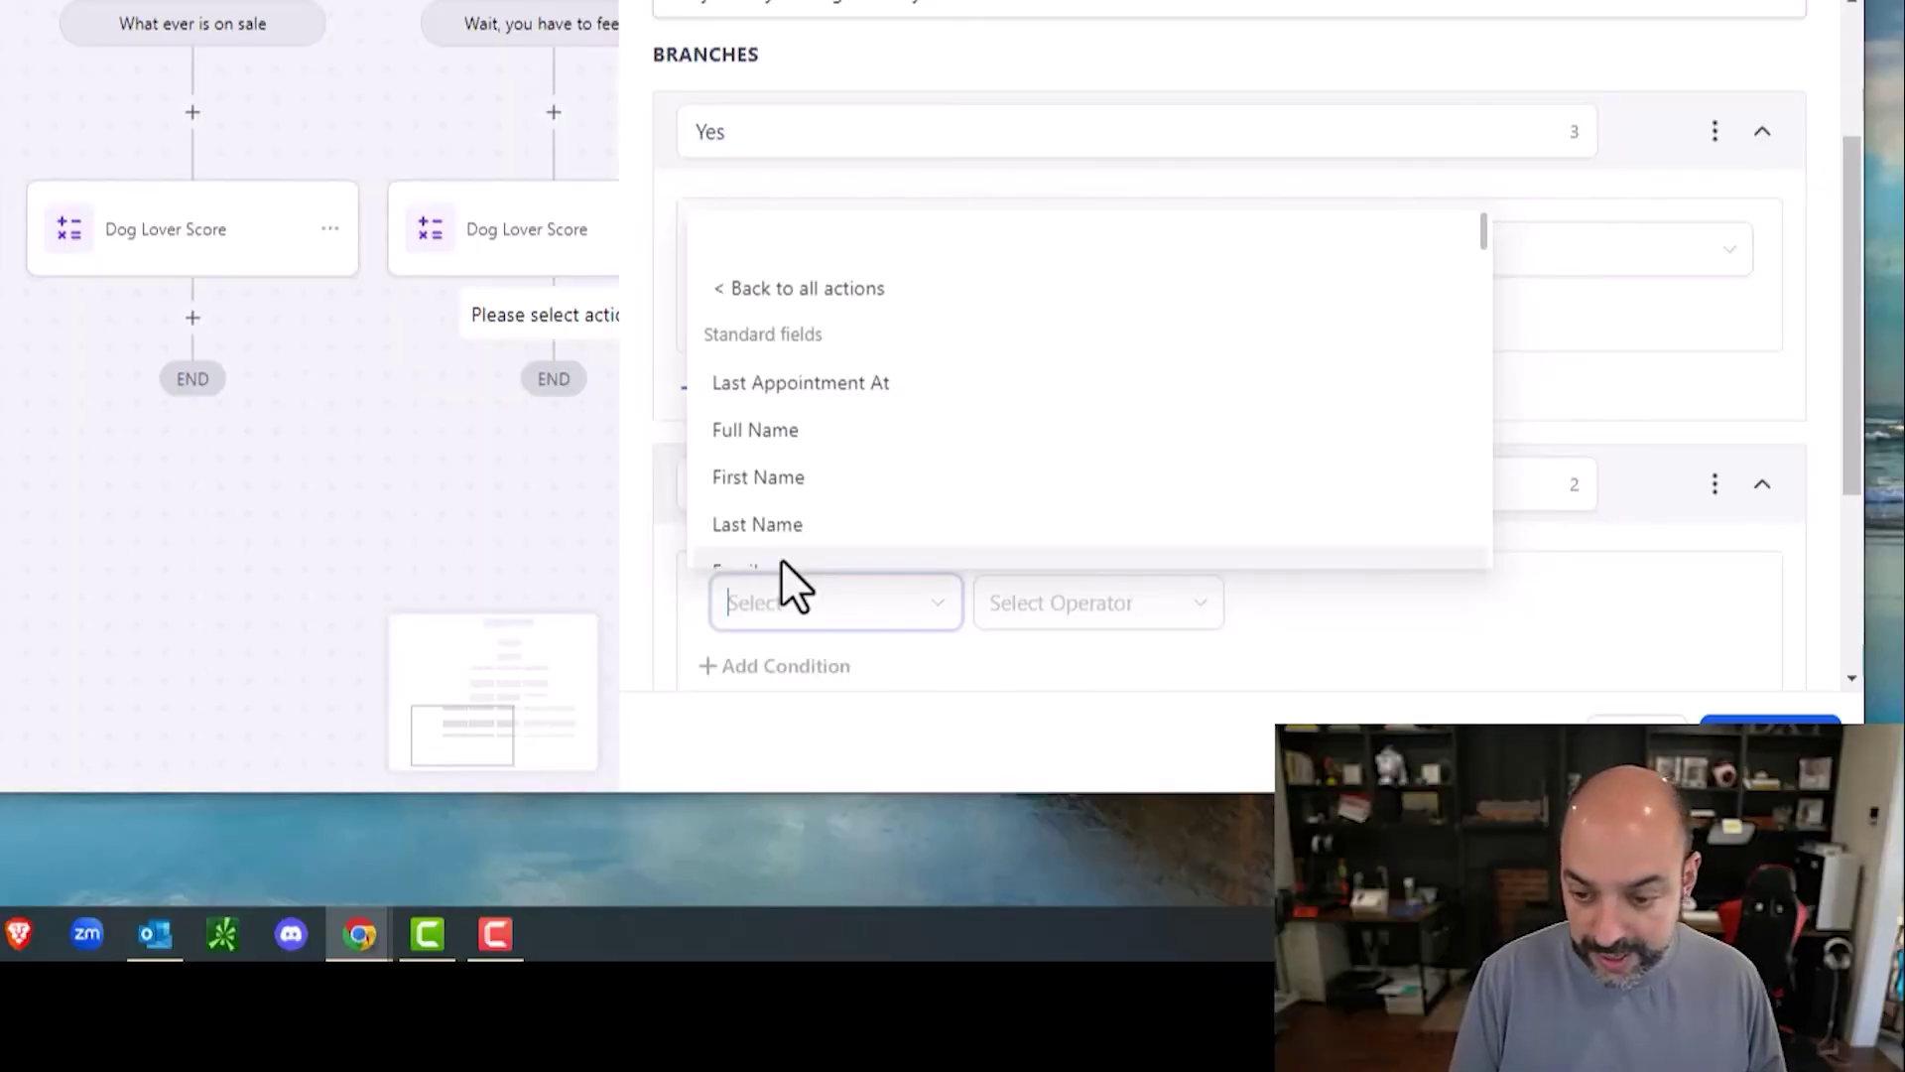
text(do you le)
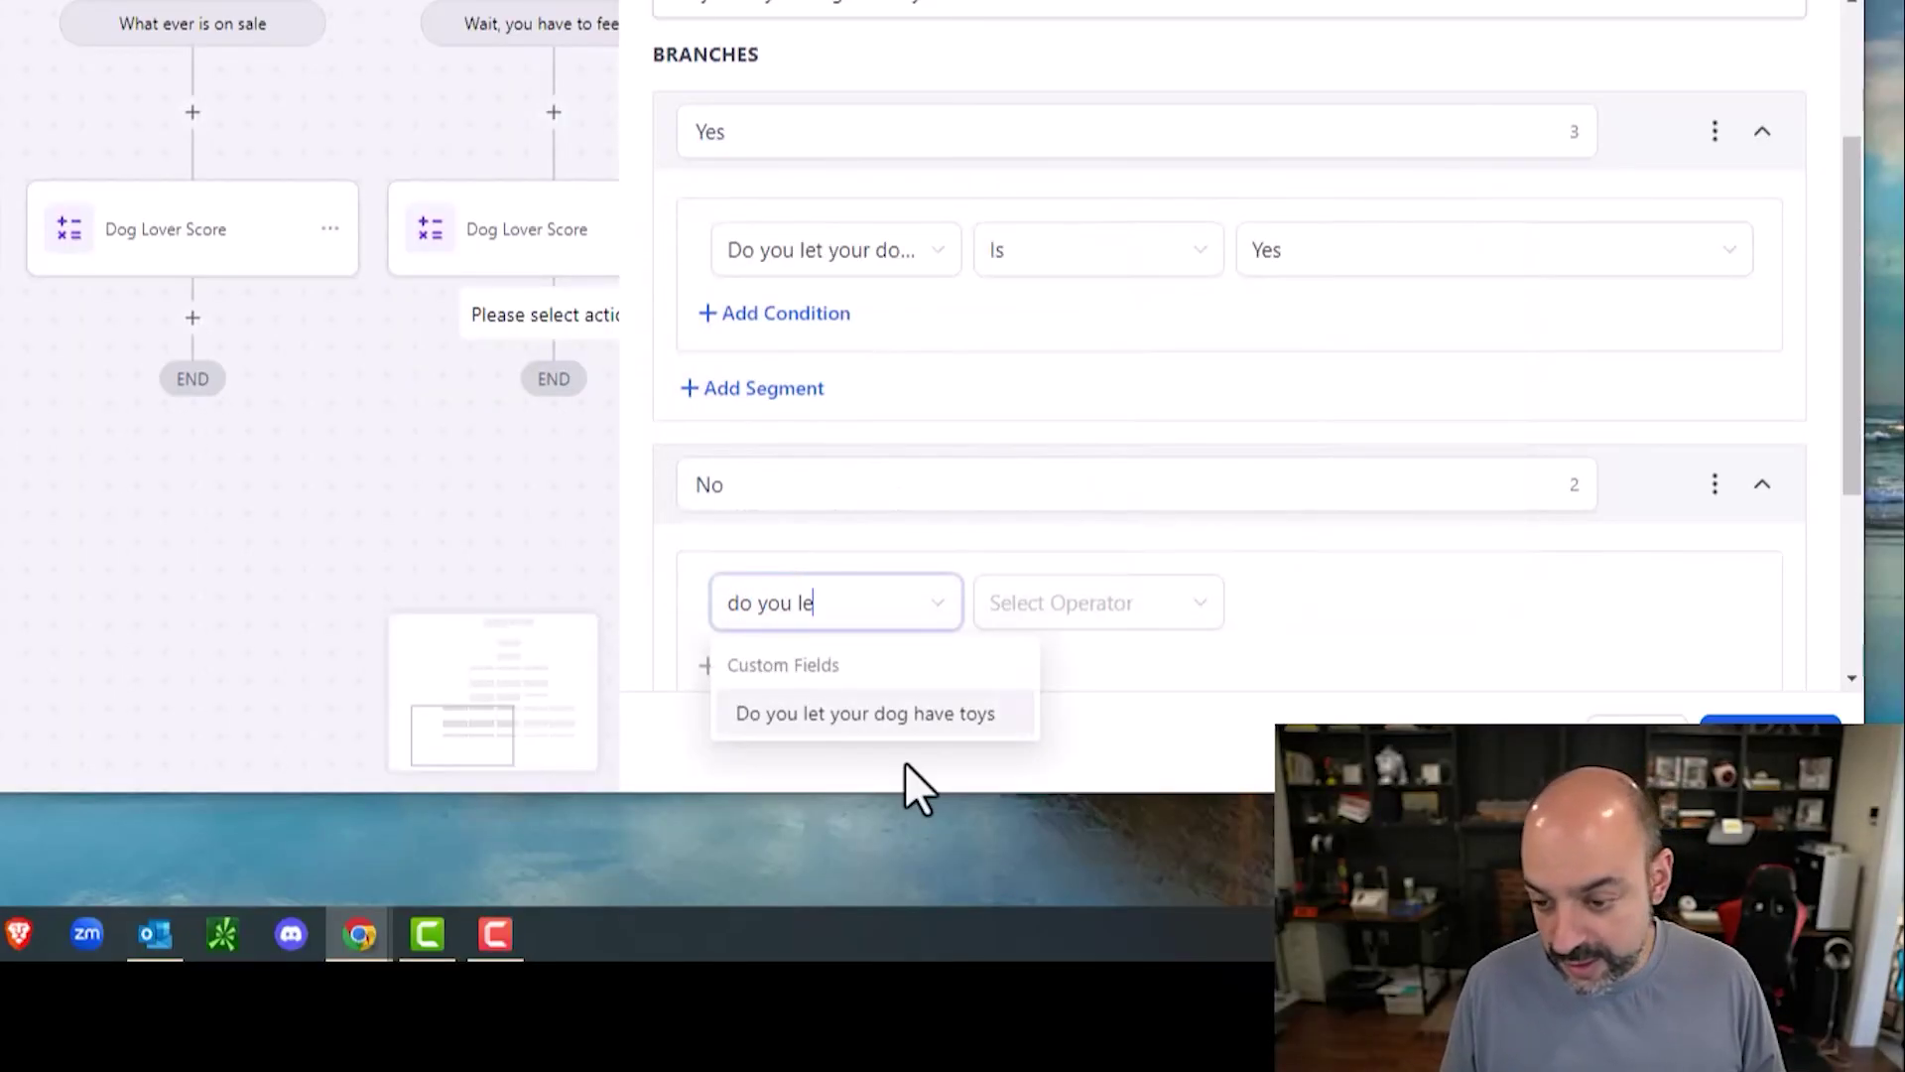
click(930, 717)
click(1091, 603)
click(1067, 402)
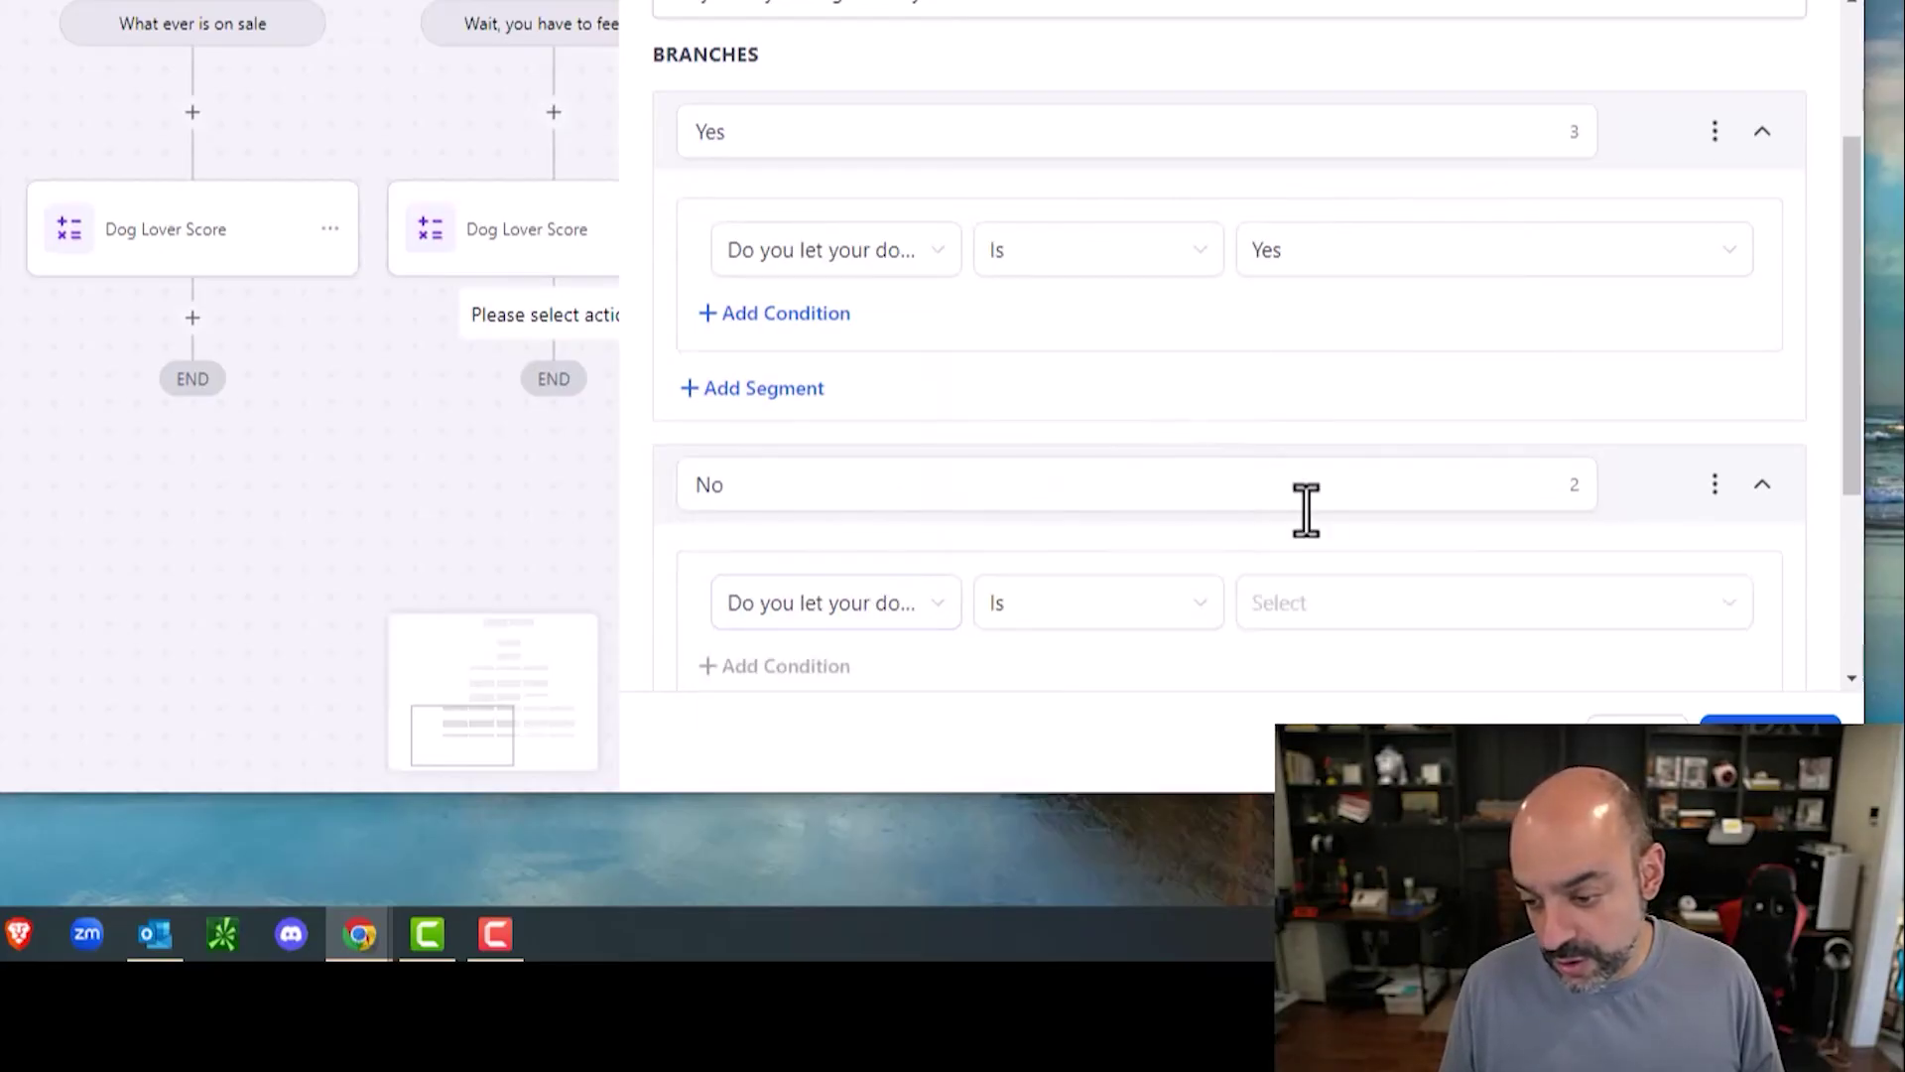
click(1373, 615)
click(1343, 711)
Rename the toys condition's None branch to Error and save the condition.
scroll(1041, 545, down, 3)
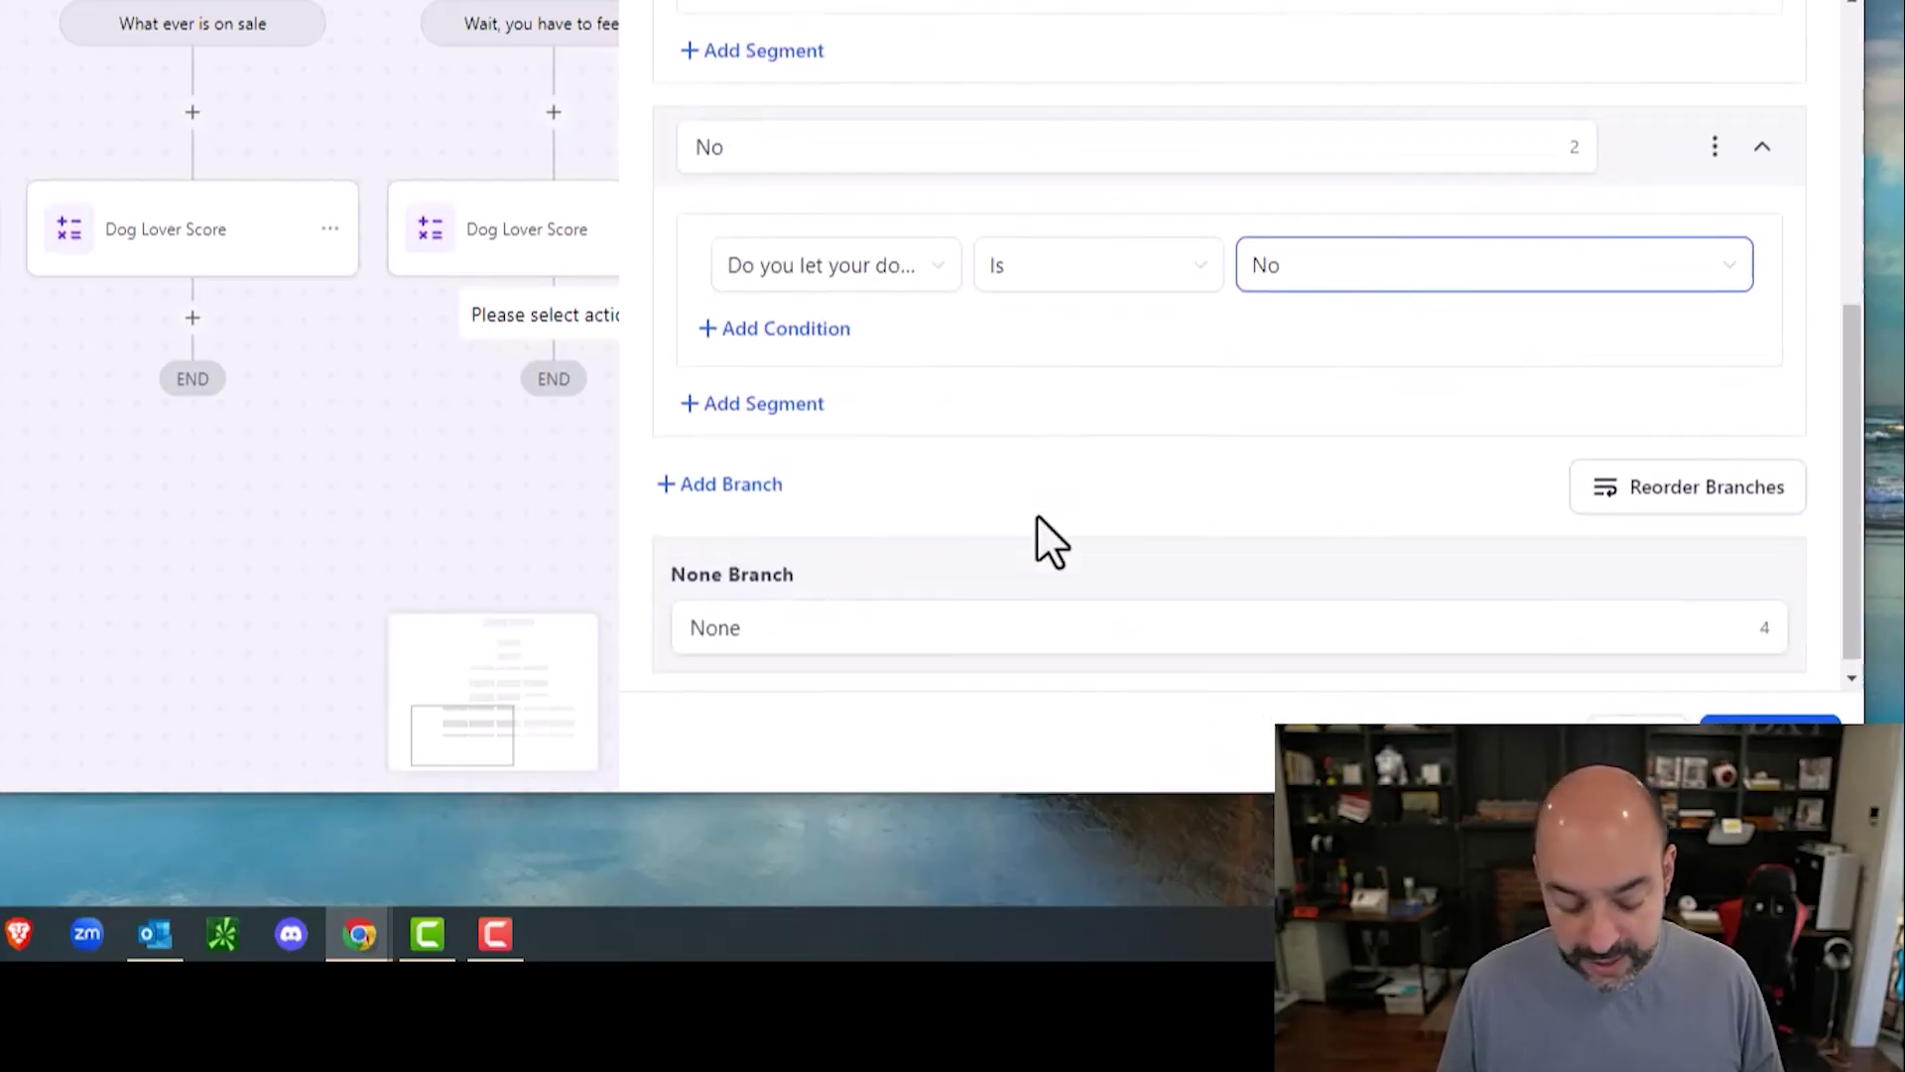
drag(788, 600, 659, 608)
text(Error)
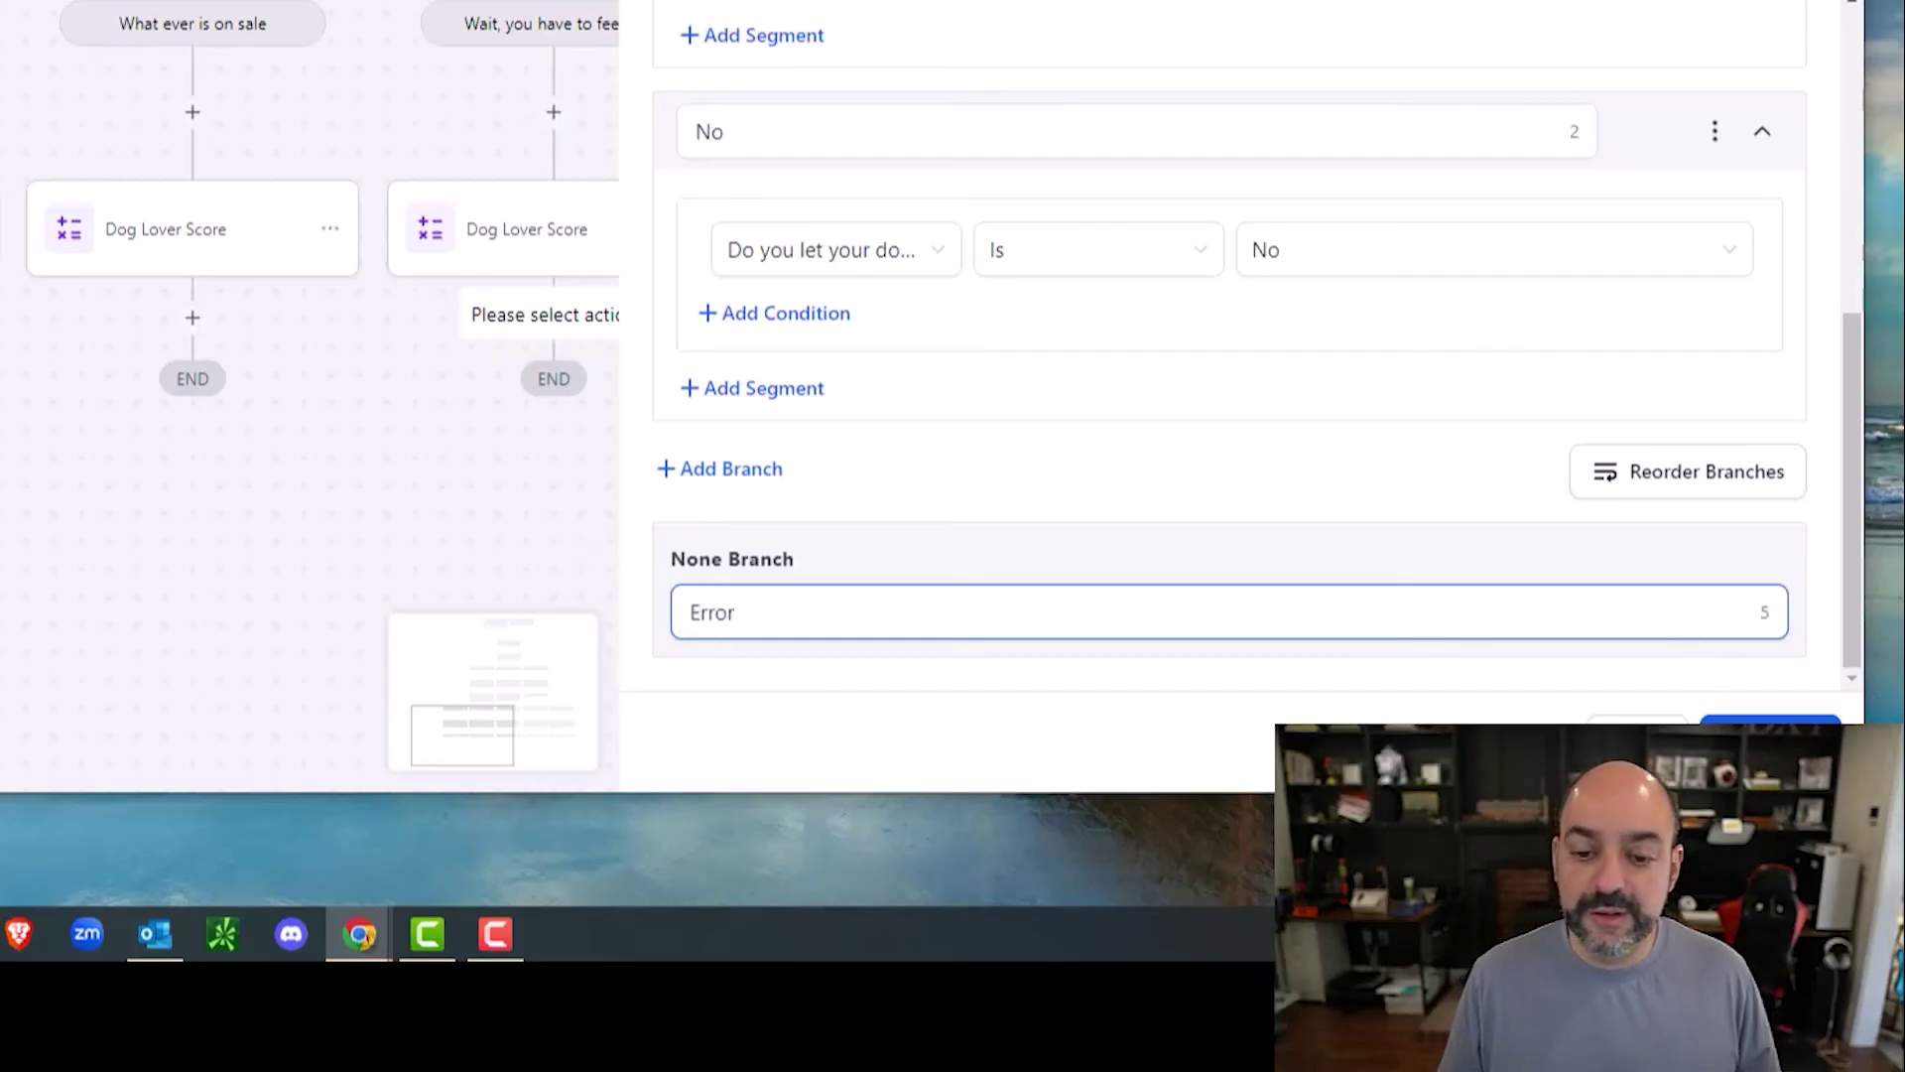
click(1771, 739)
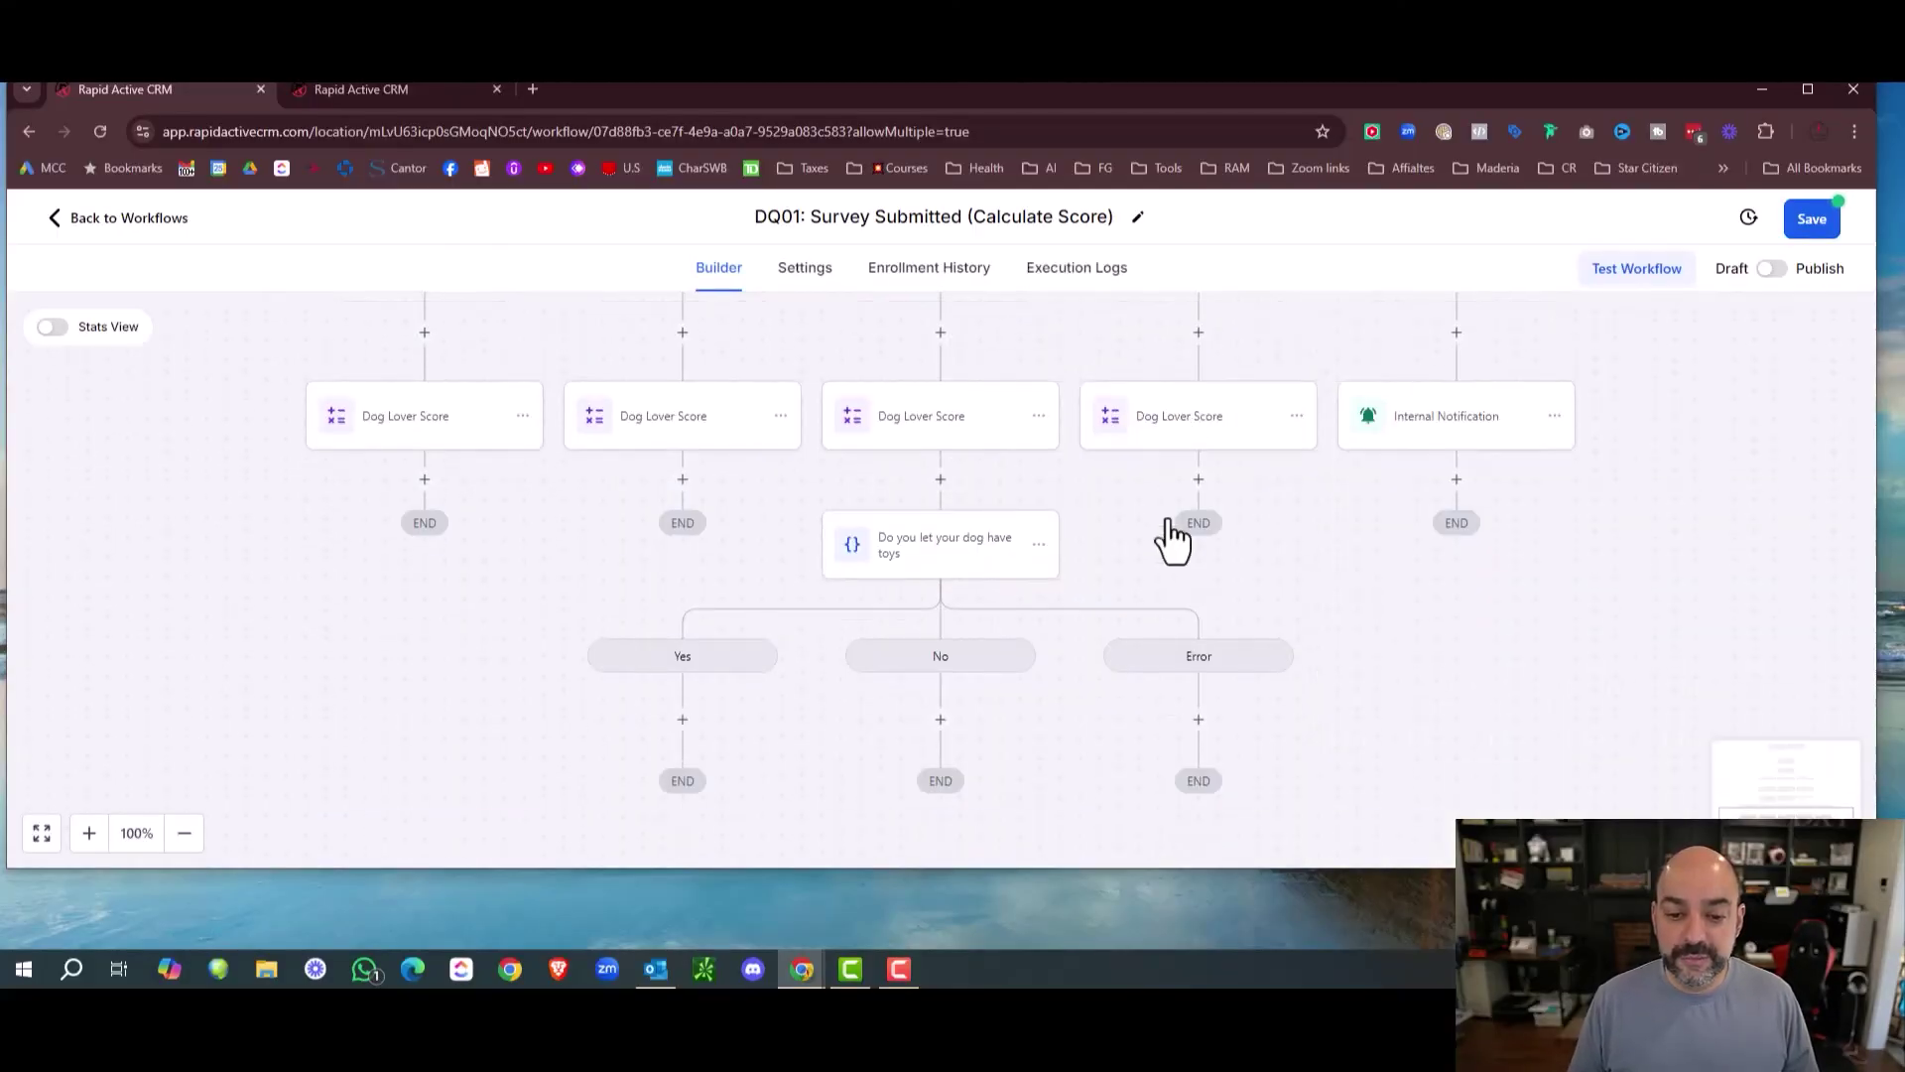
Add a Go To action after the Scraps score operation and point it to the "Do you let your dog have toys" condition.
scroll(804, 512, up, 2)
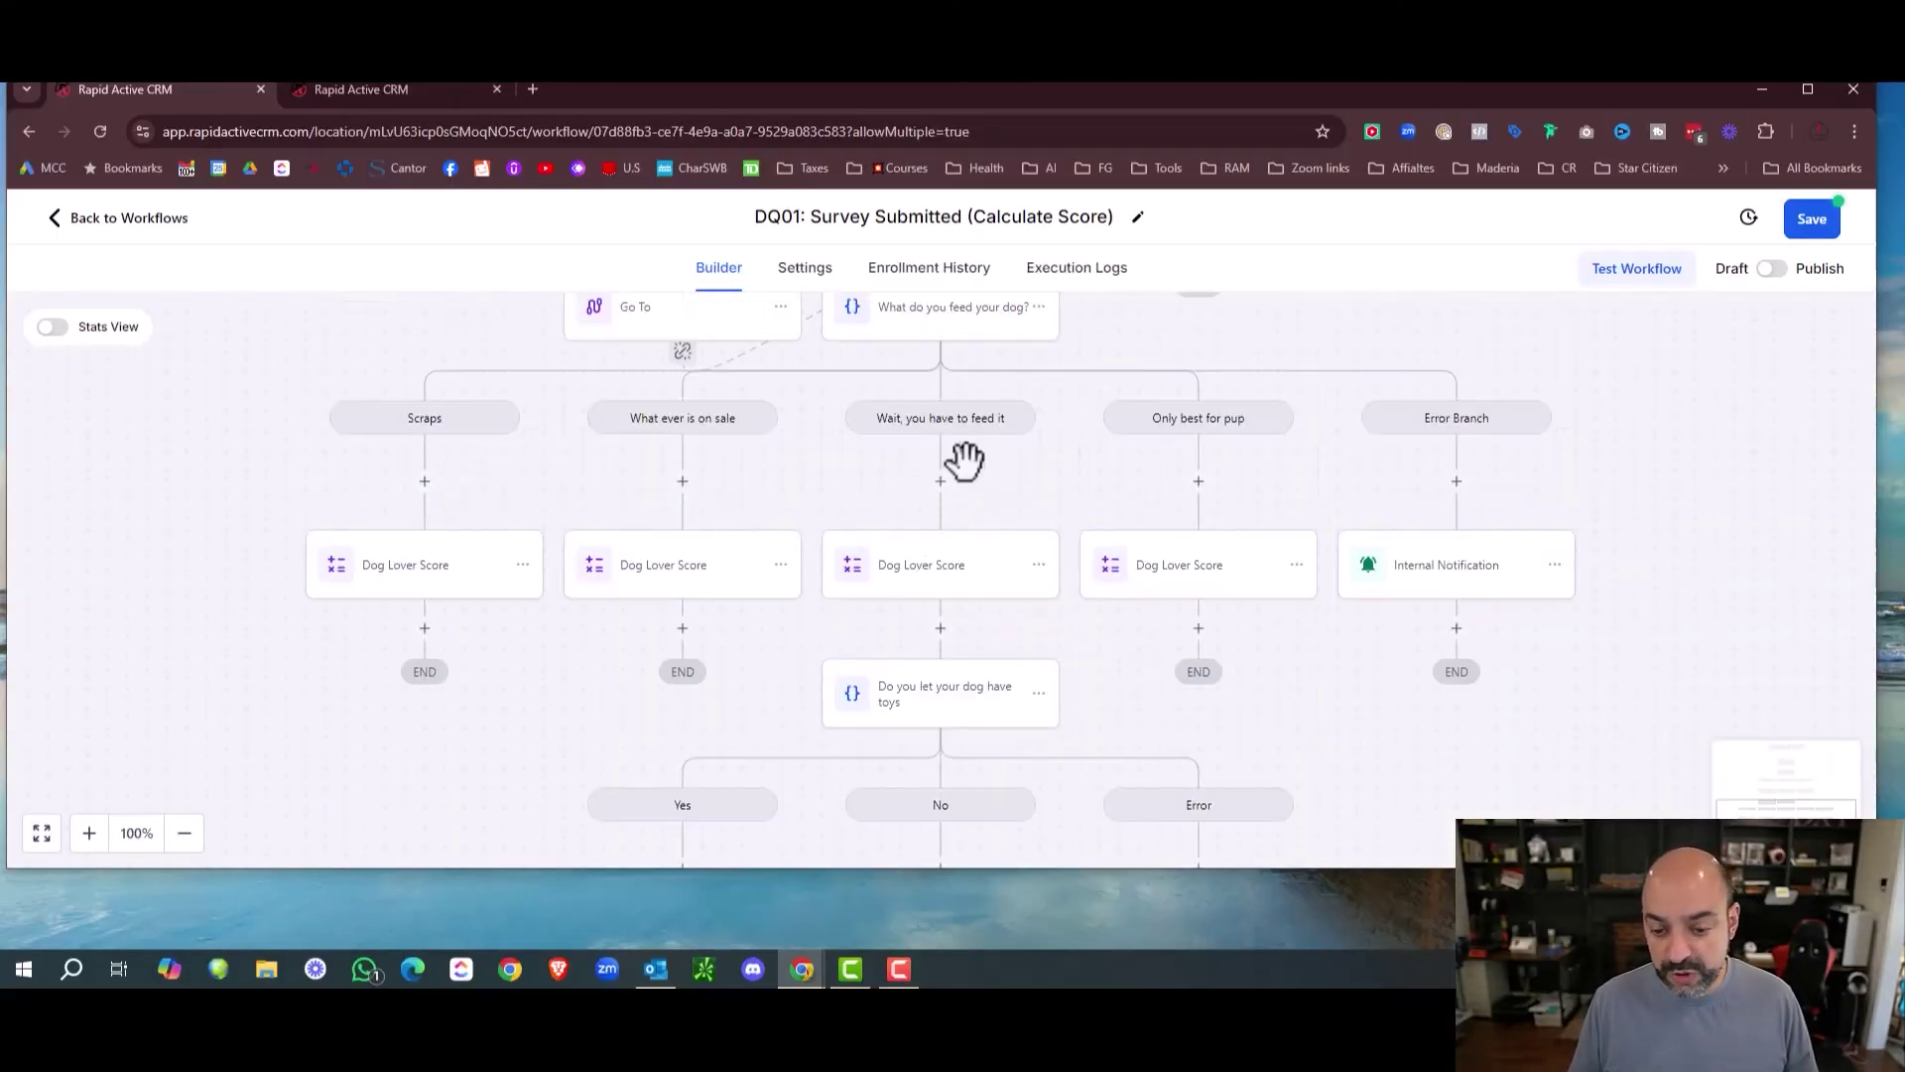
scroll(965, 458, up, 2)
scroll(987, 816, down, 1)
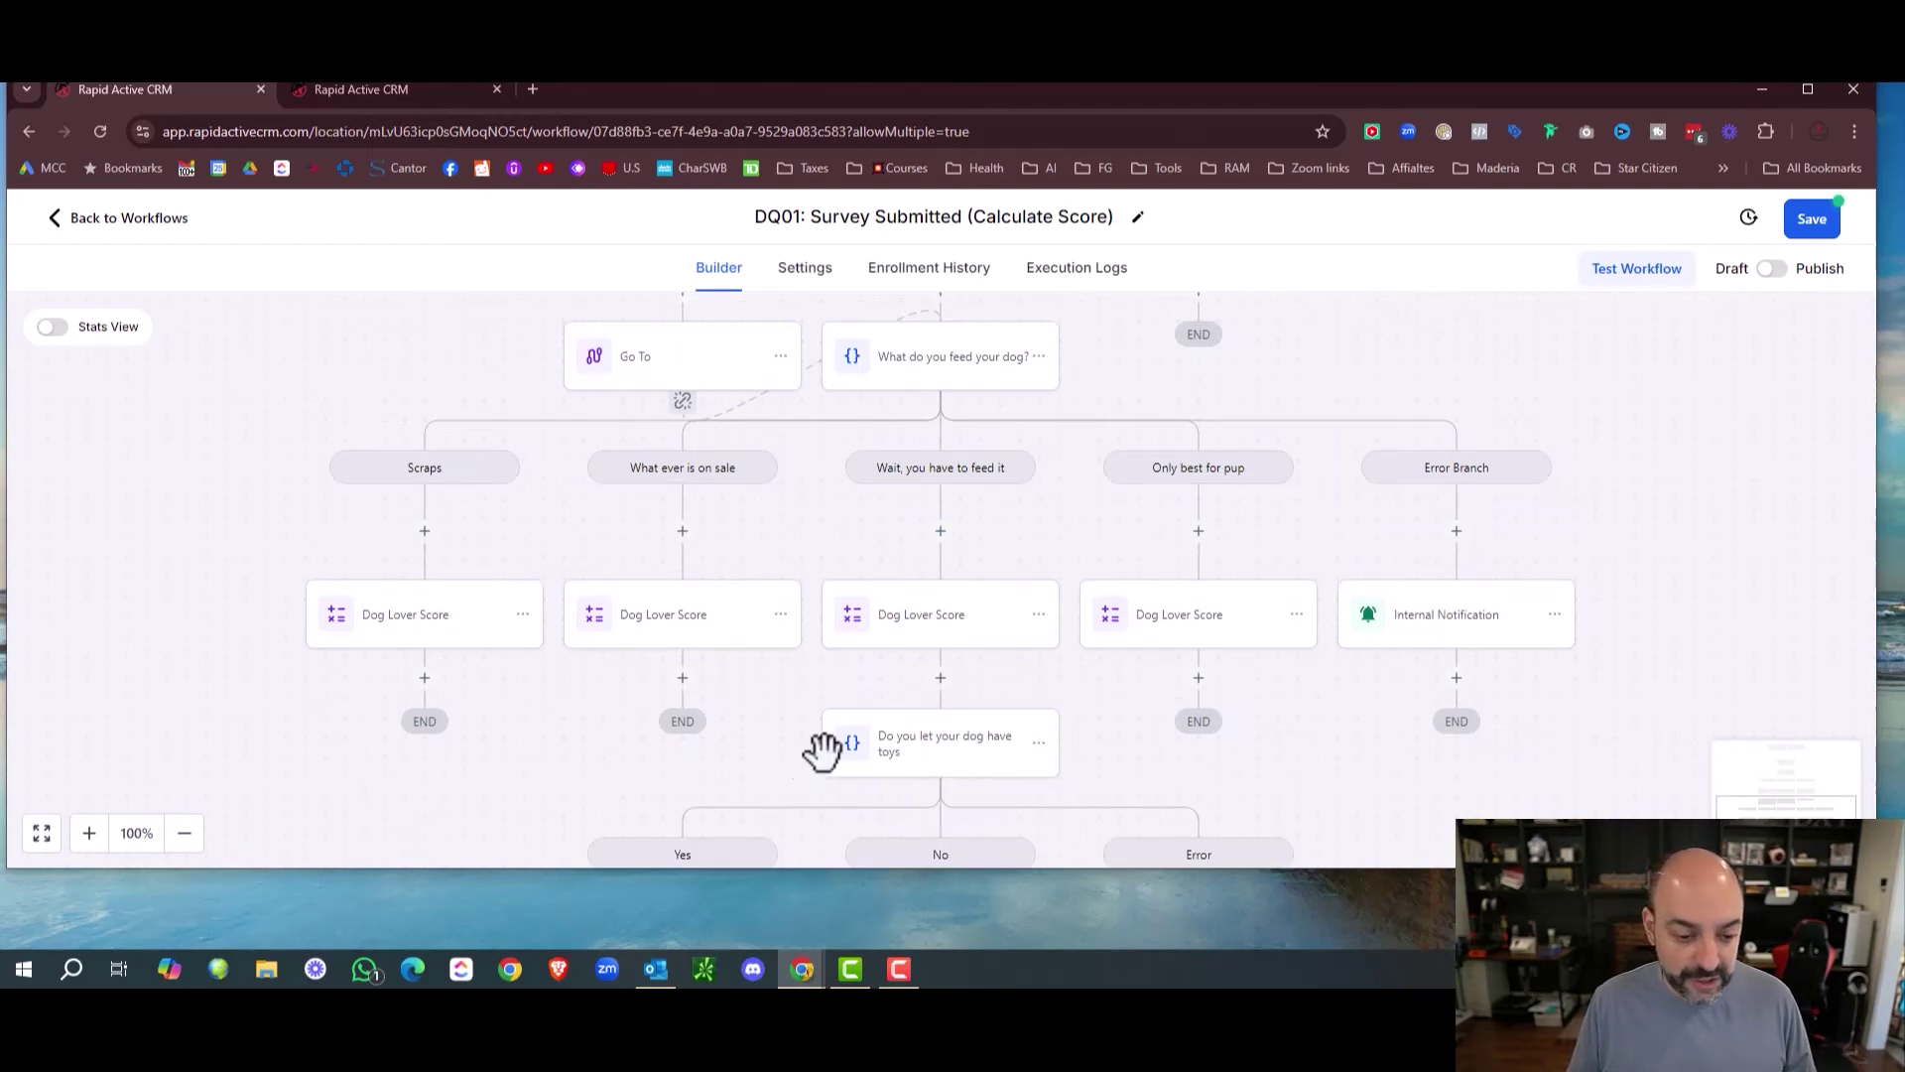
click(423, 679)
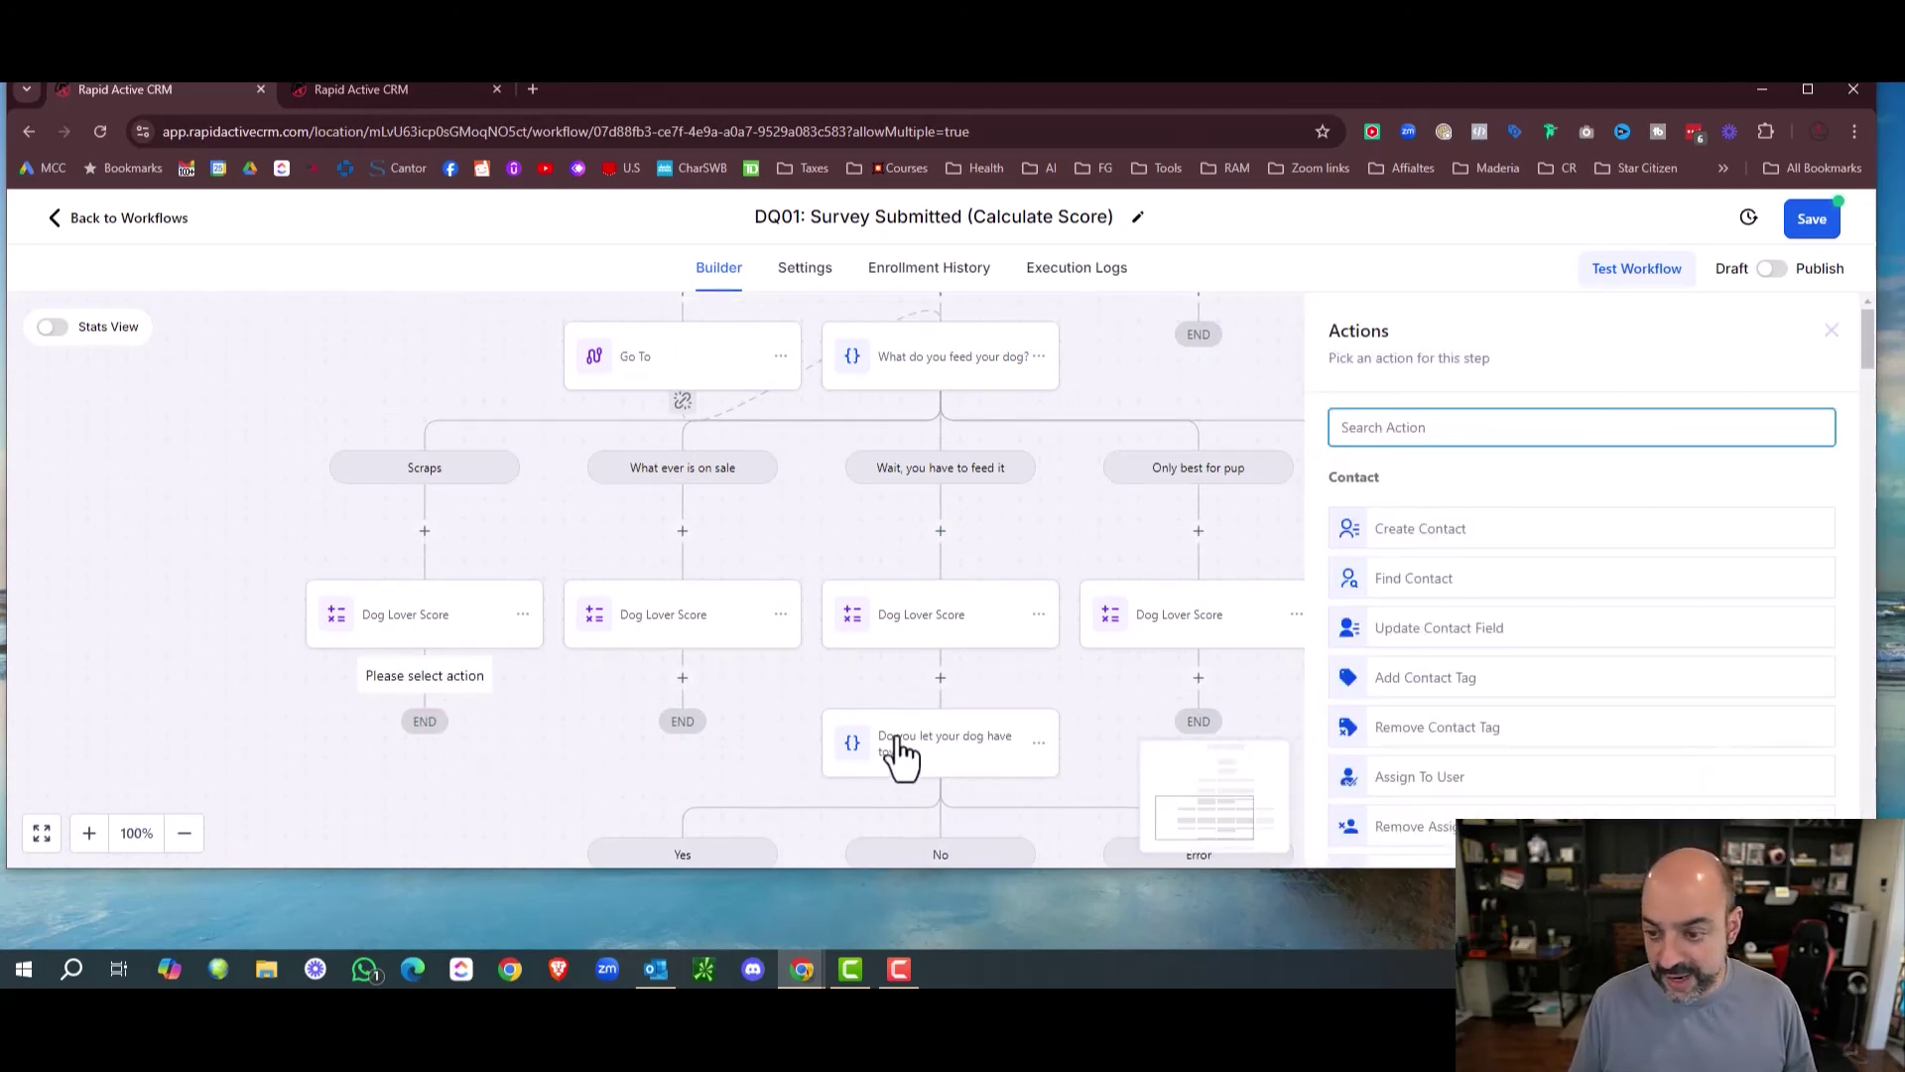
text(go)
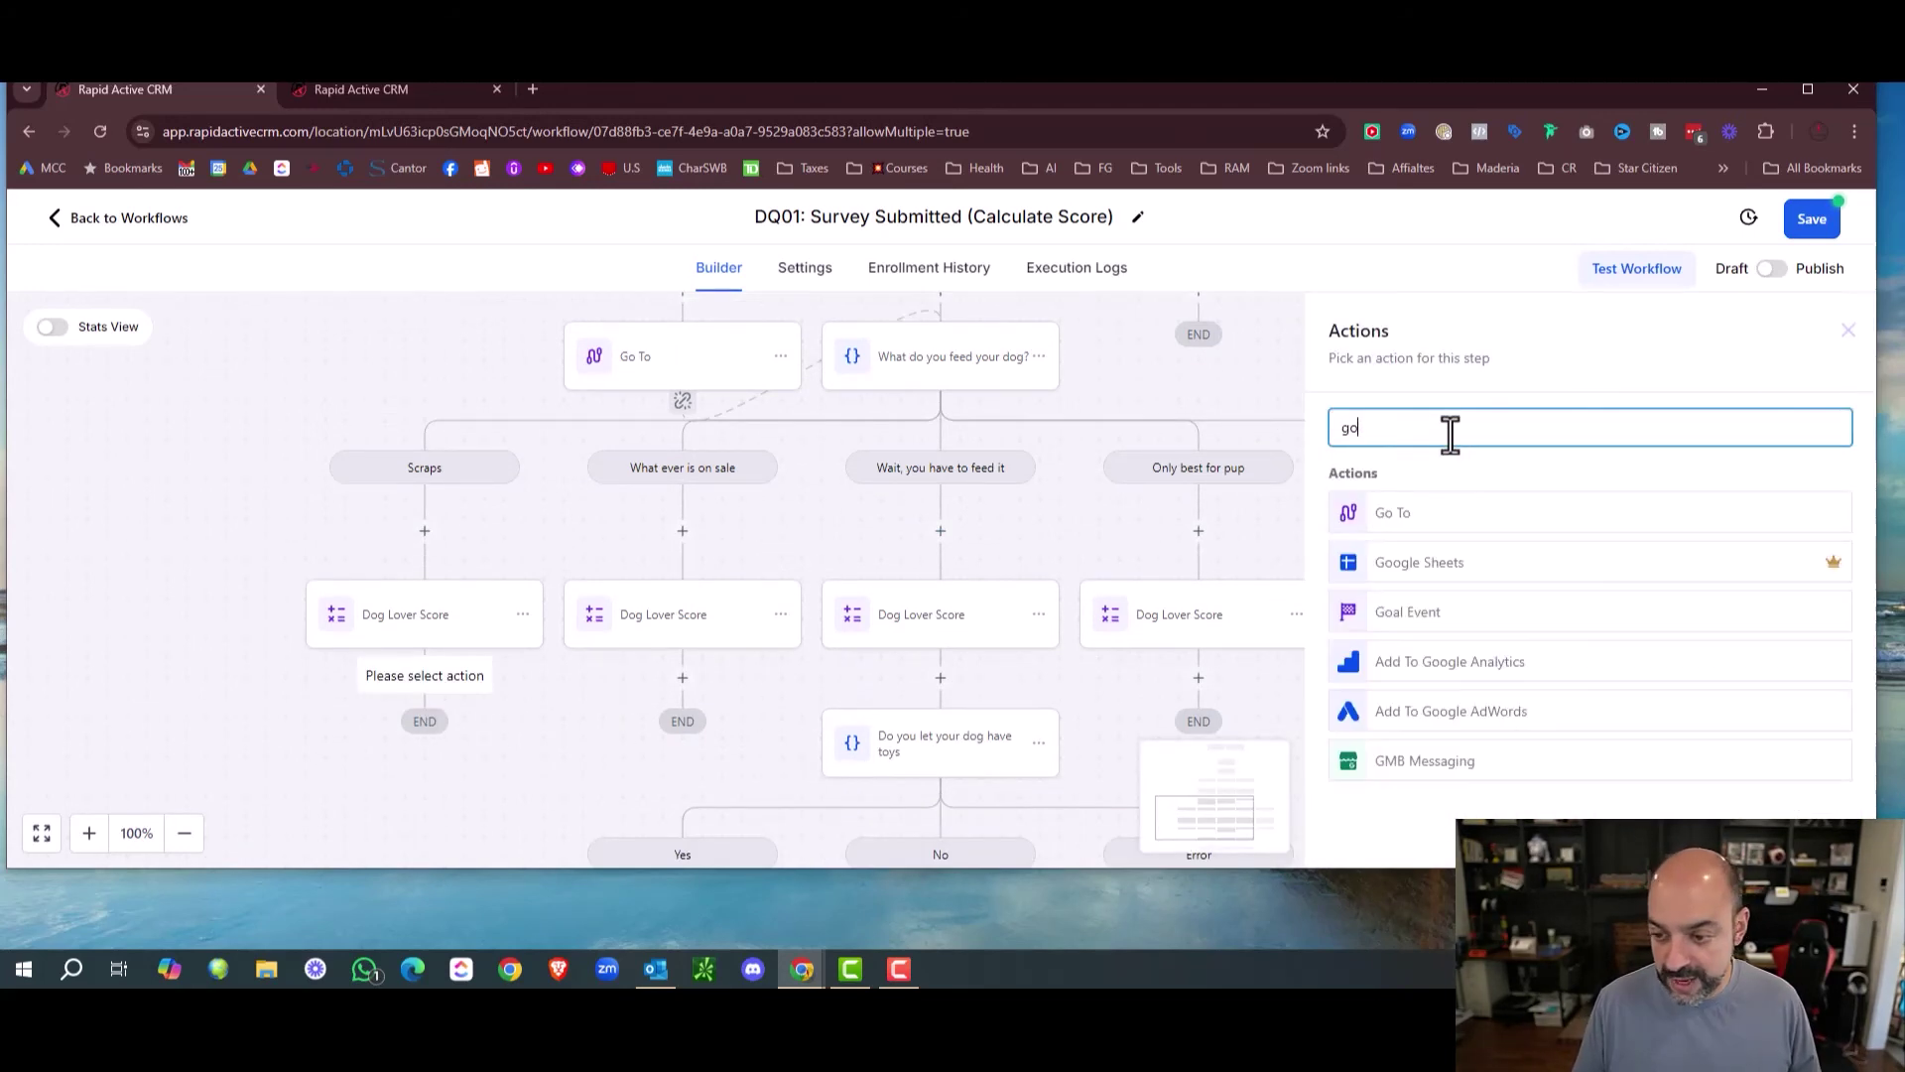
click(1497, 505)
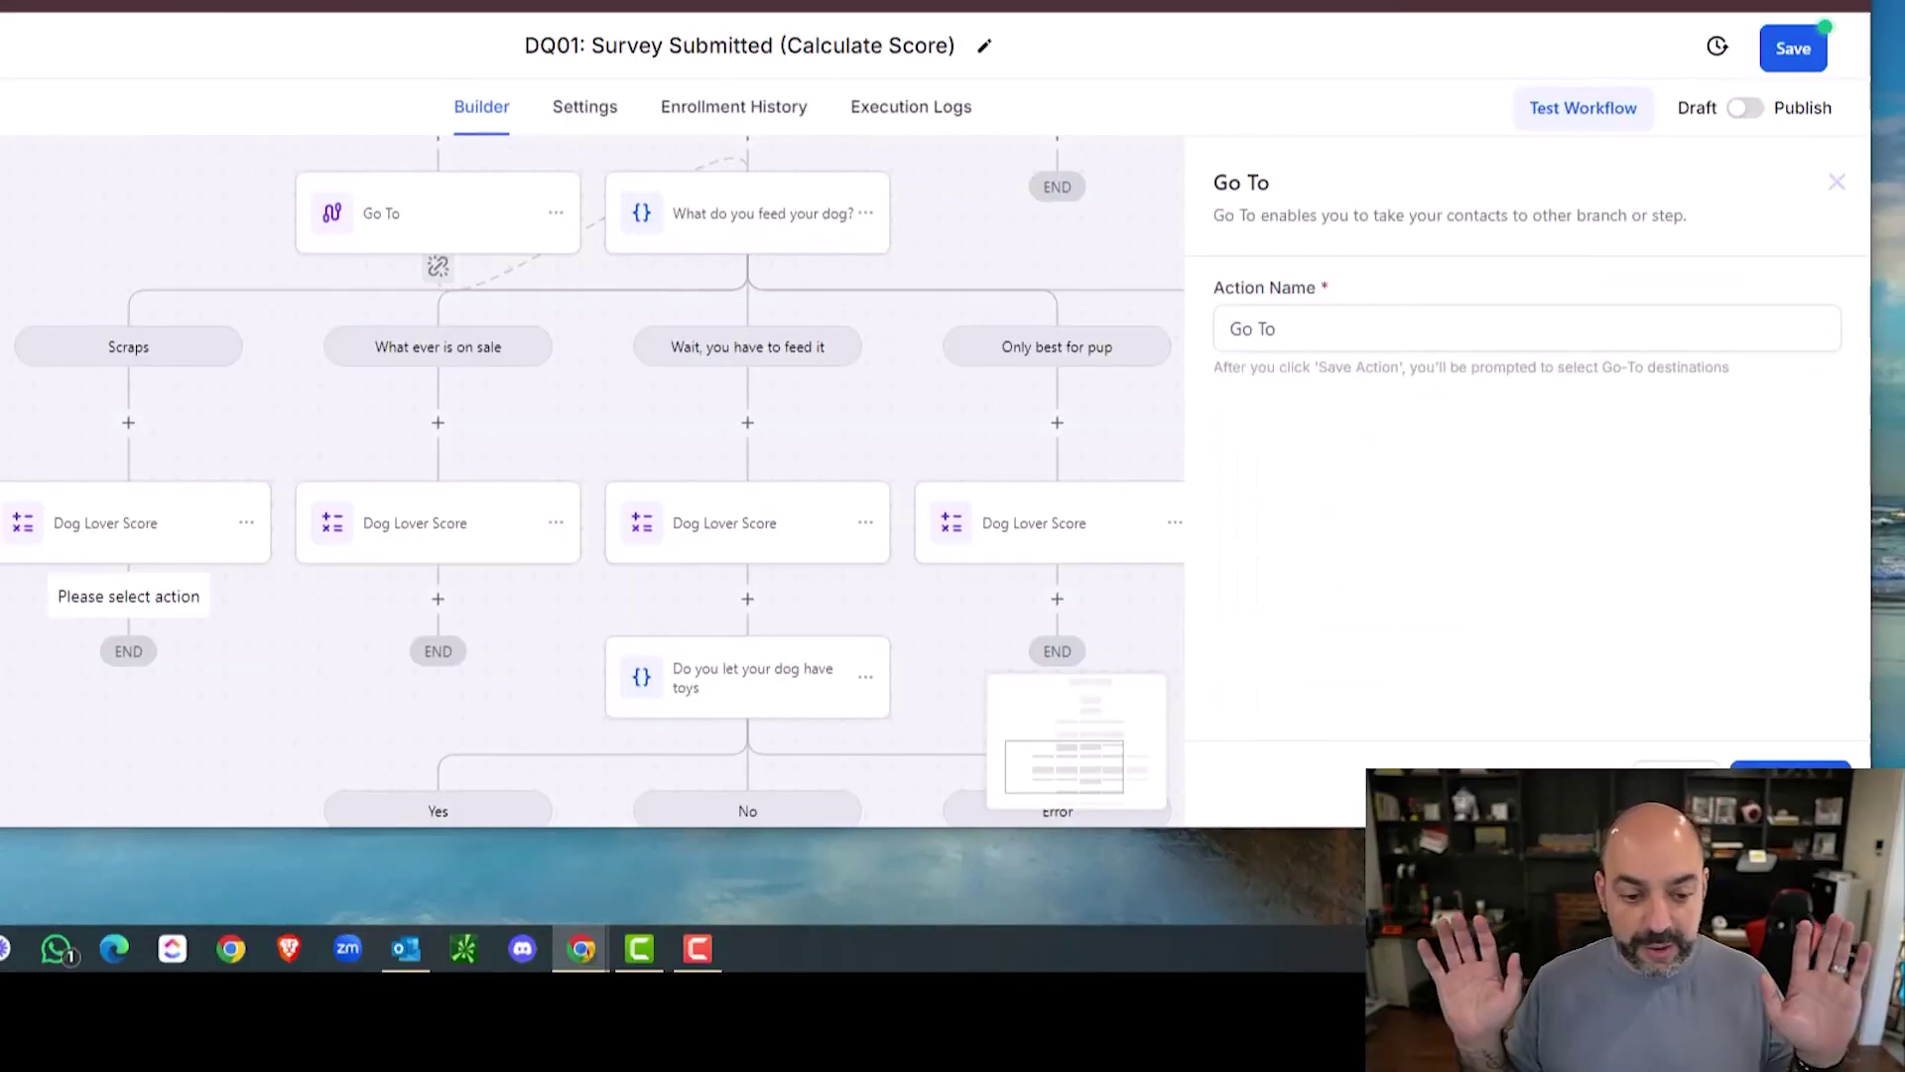
click(1813, 827)
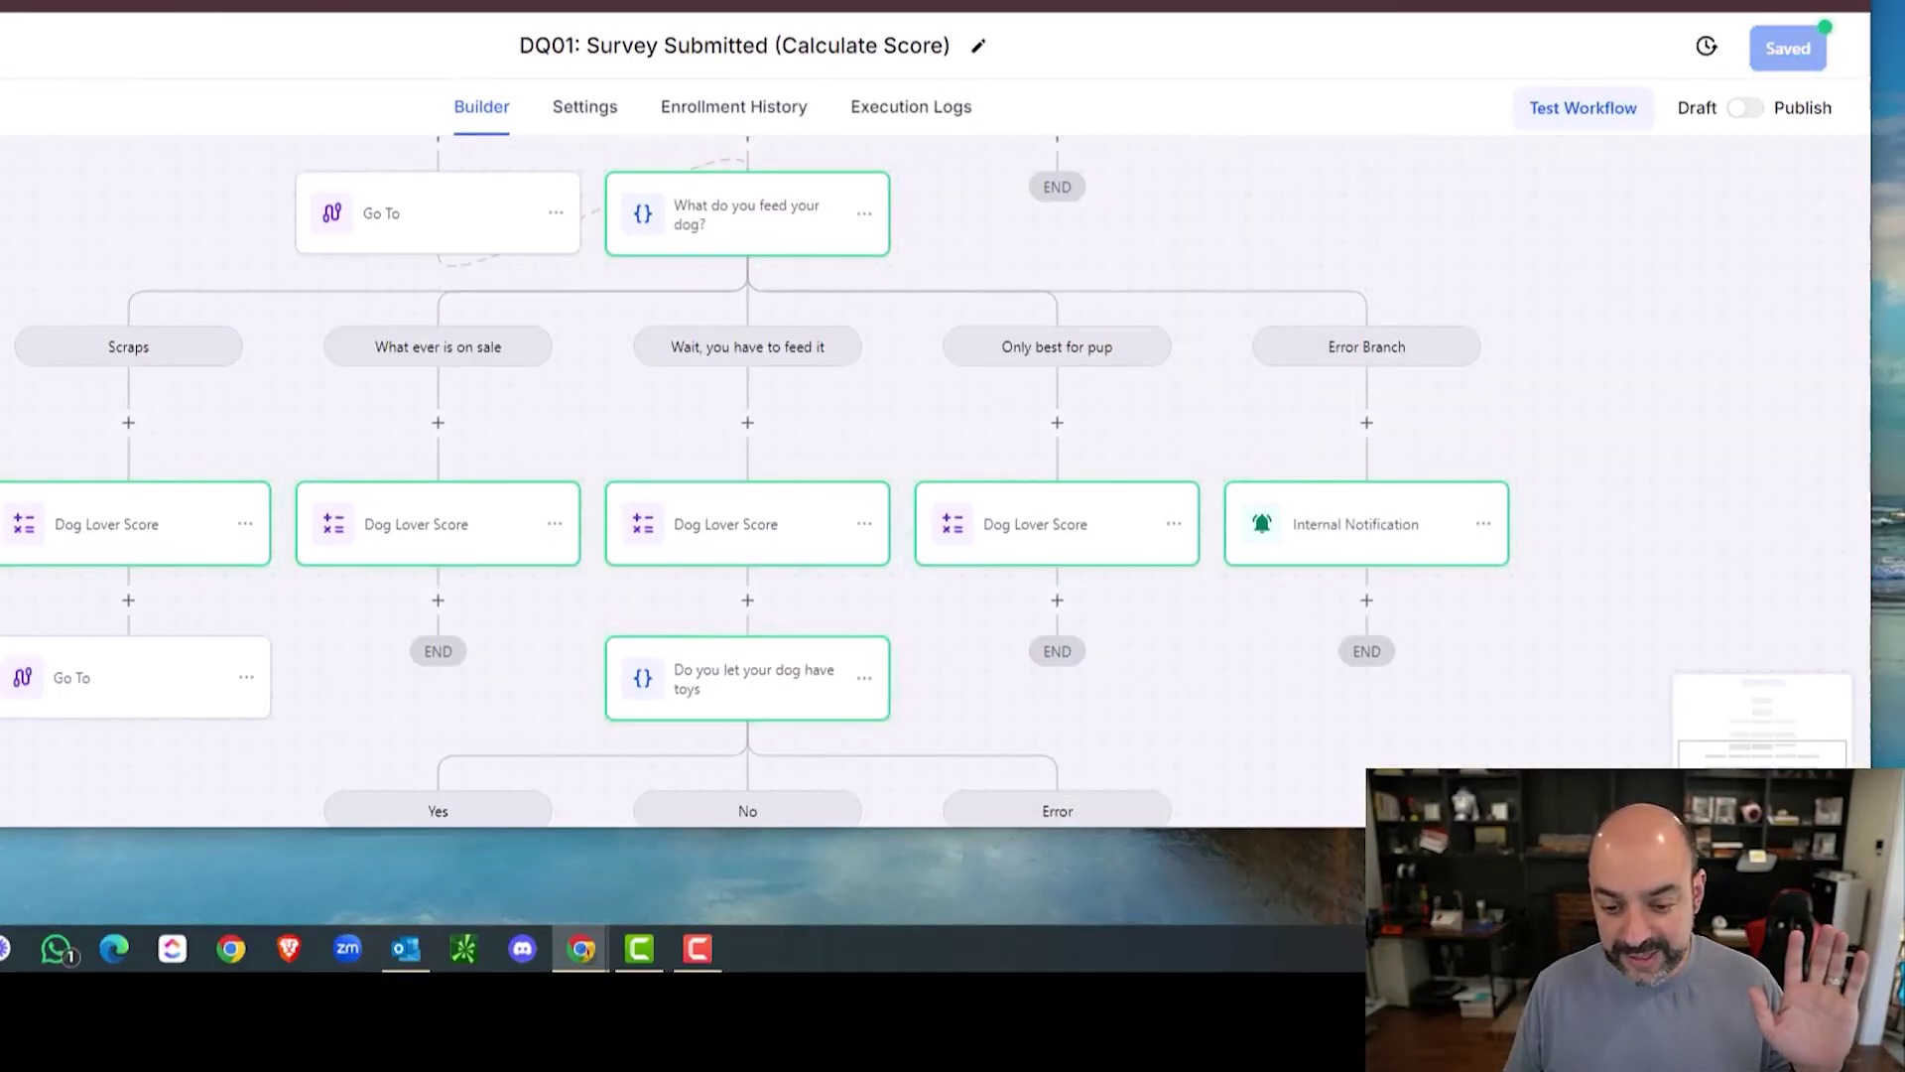
click(759, 693)
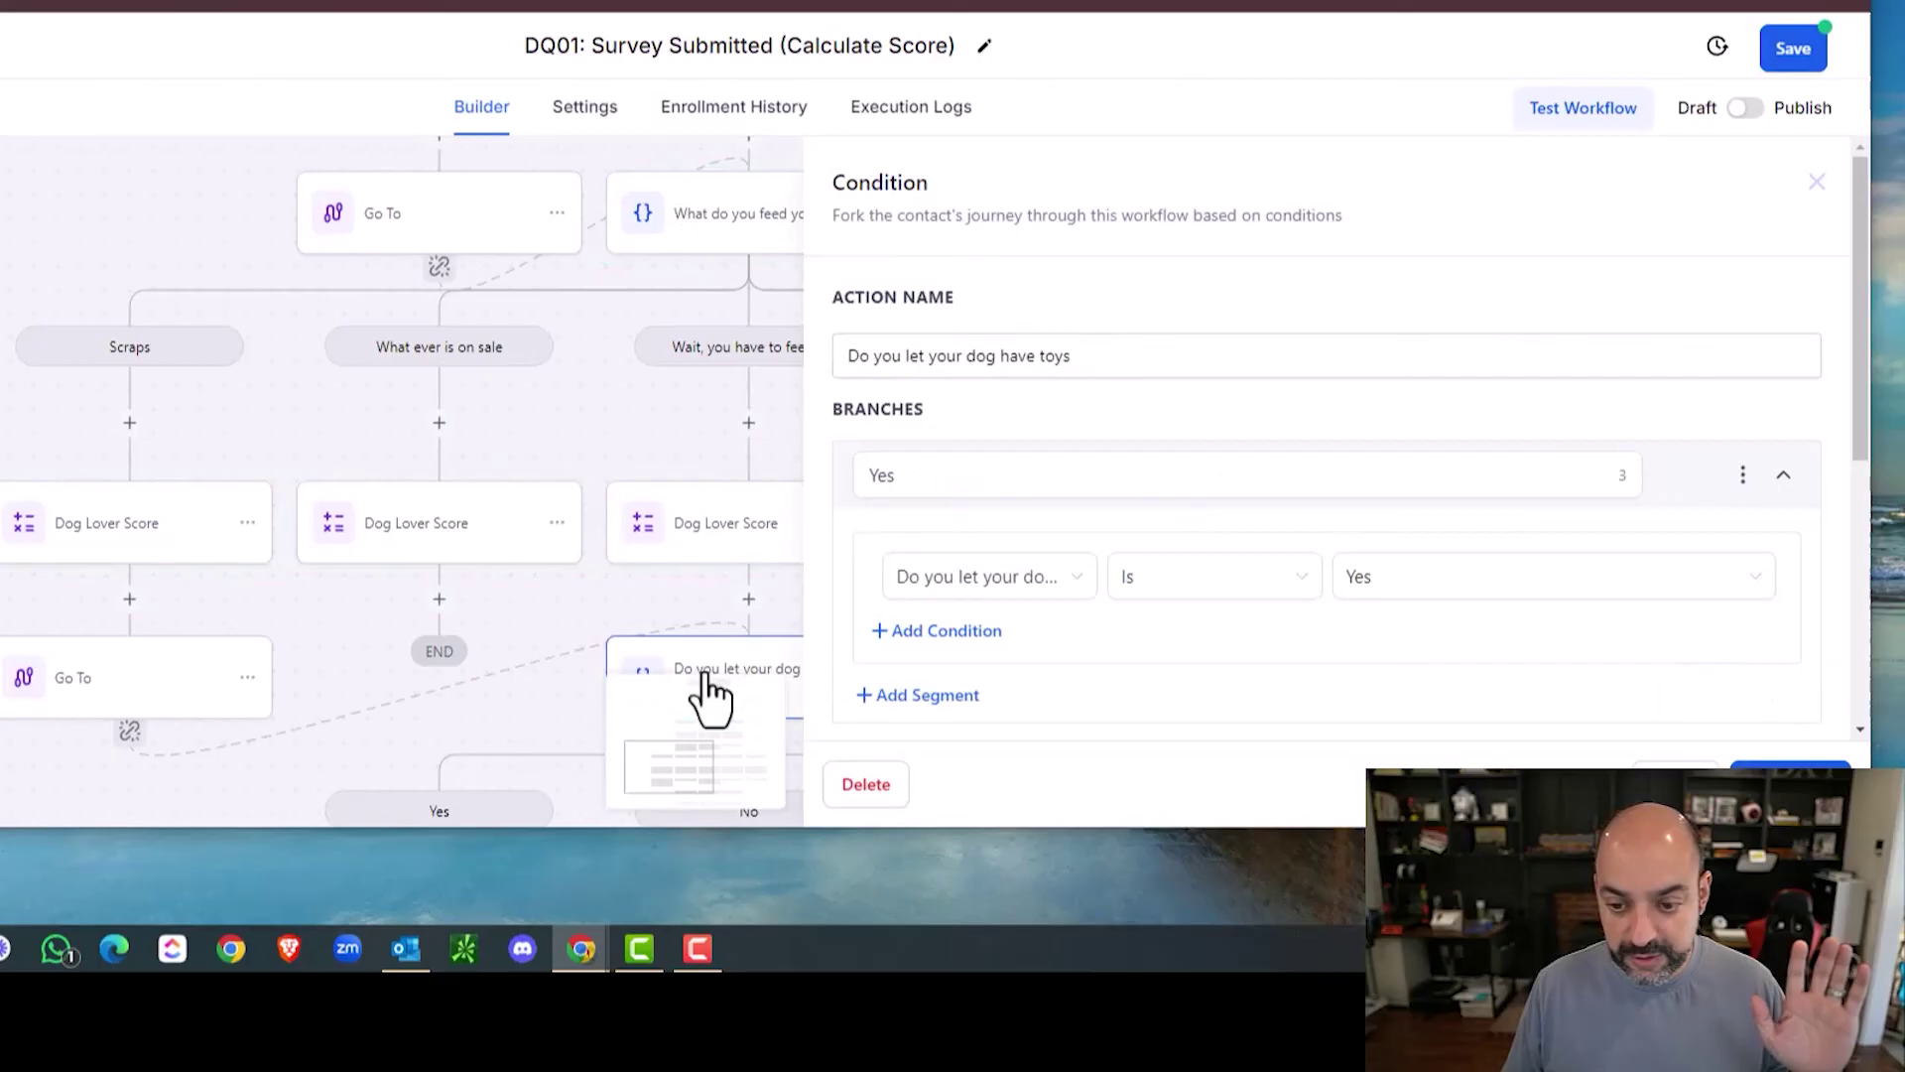
Add a Go To action after the "What ever is on sale" score operation, leading to the "Do you let your dog have toys" condition.
click(437, 600)
text(goto)
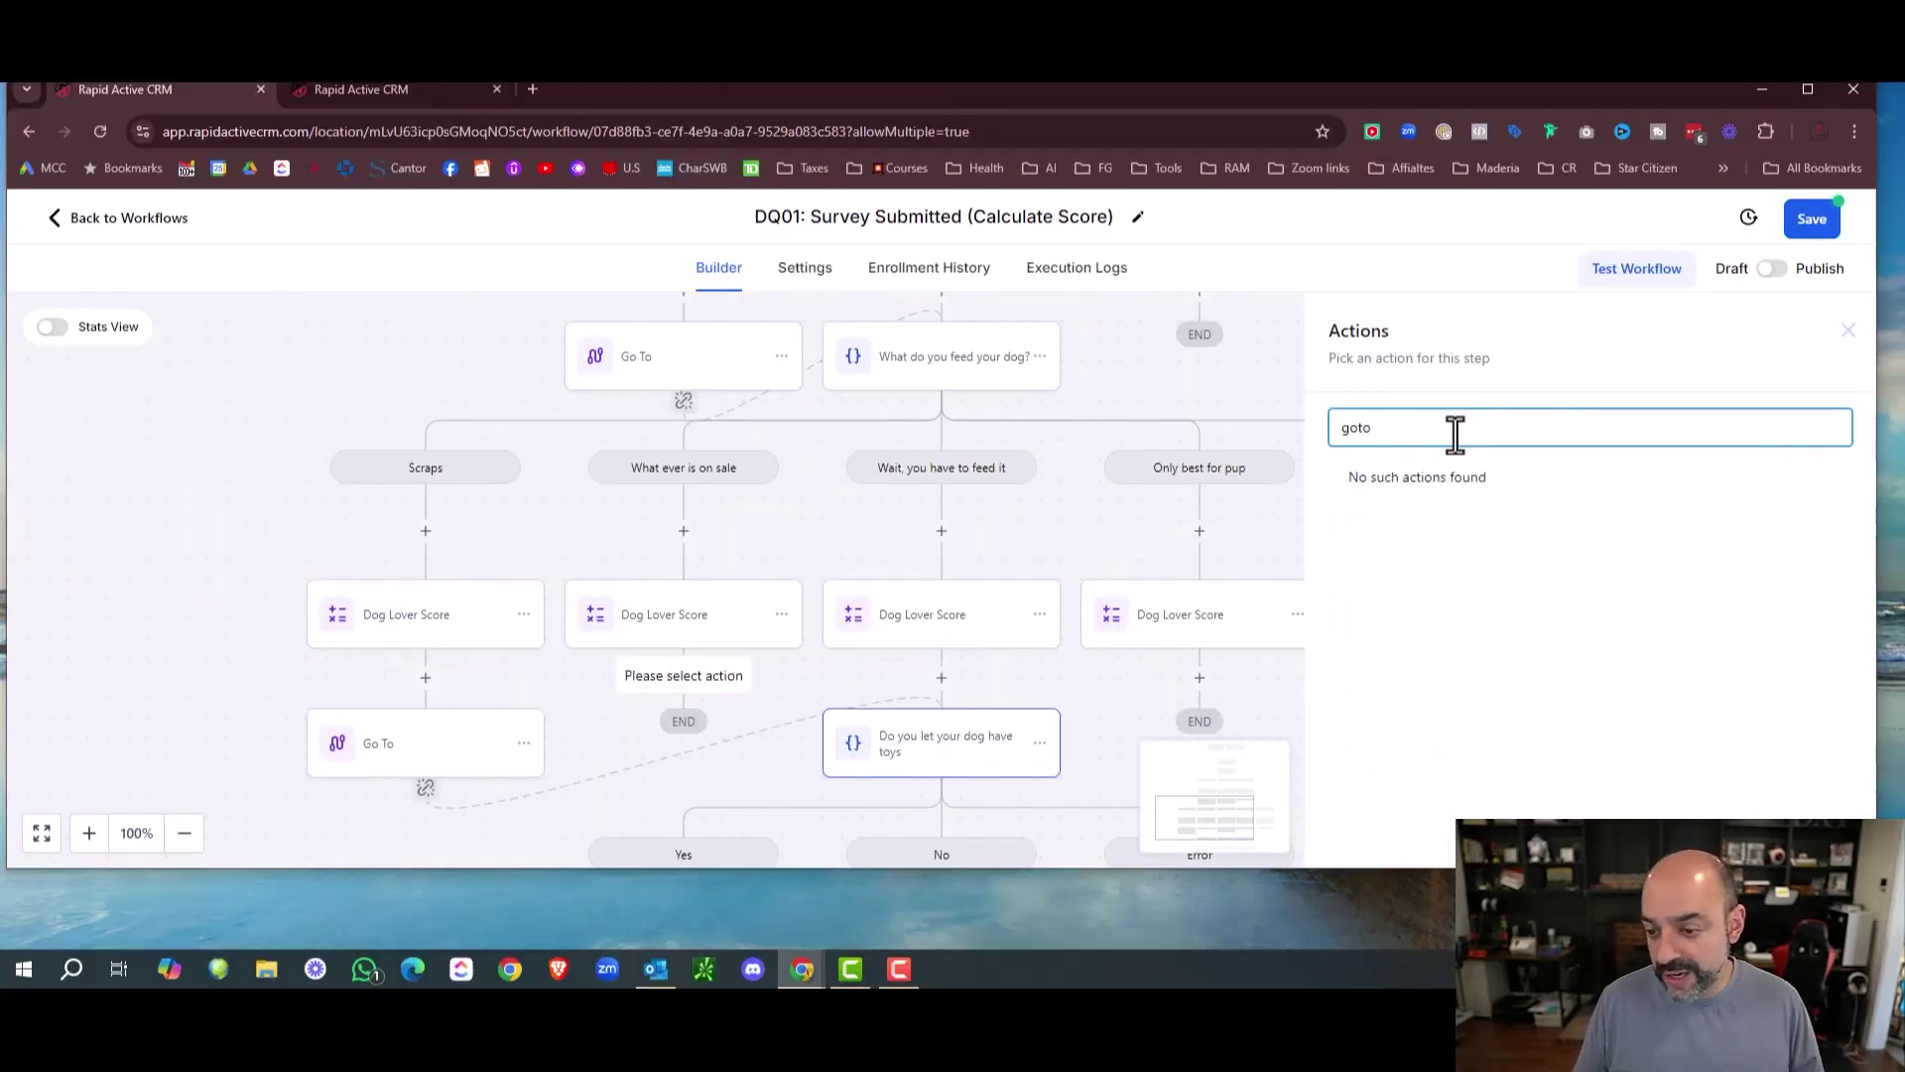
key(BackSpace)
key(BackSpace)
click(1488, 512)
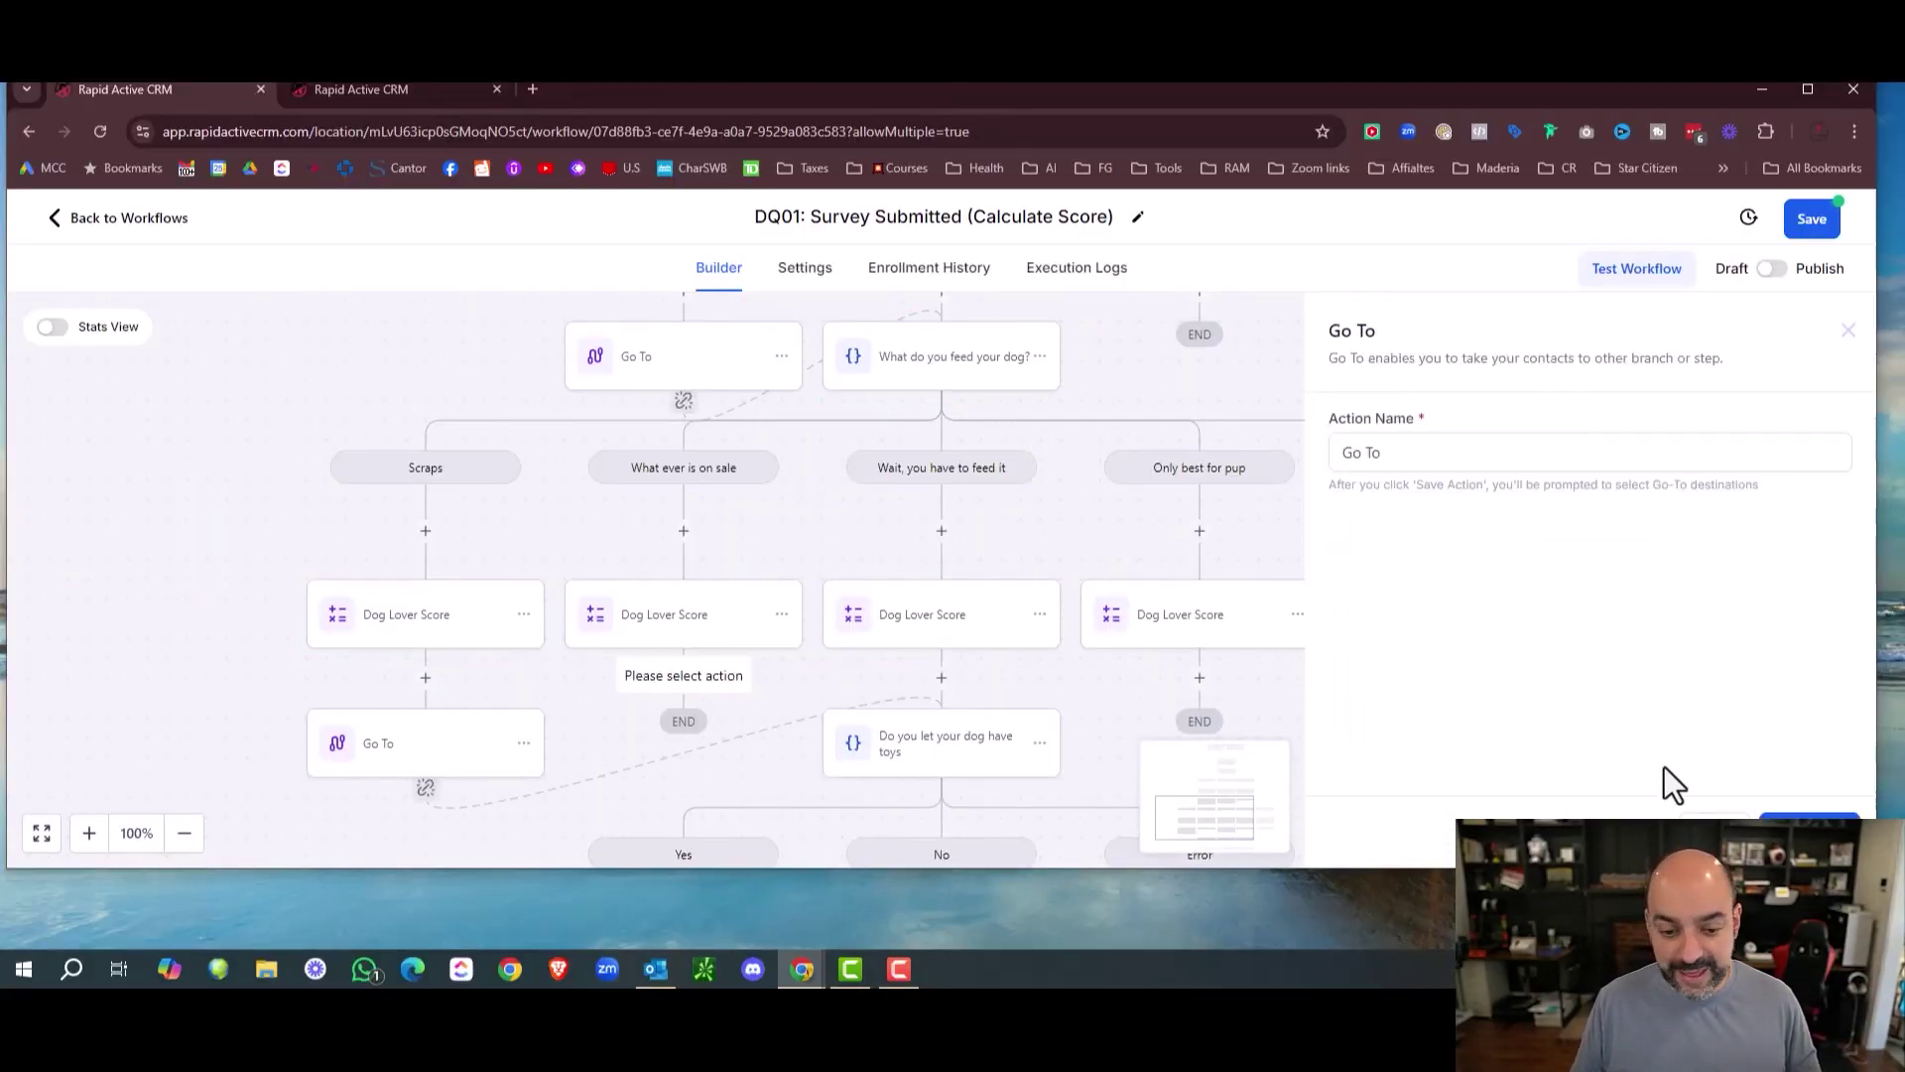
click(1801, 823)
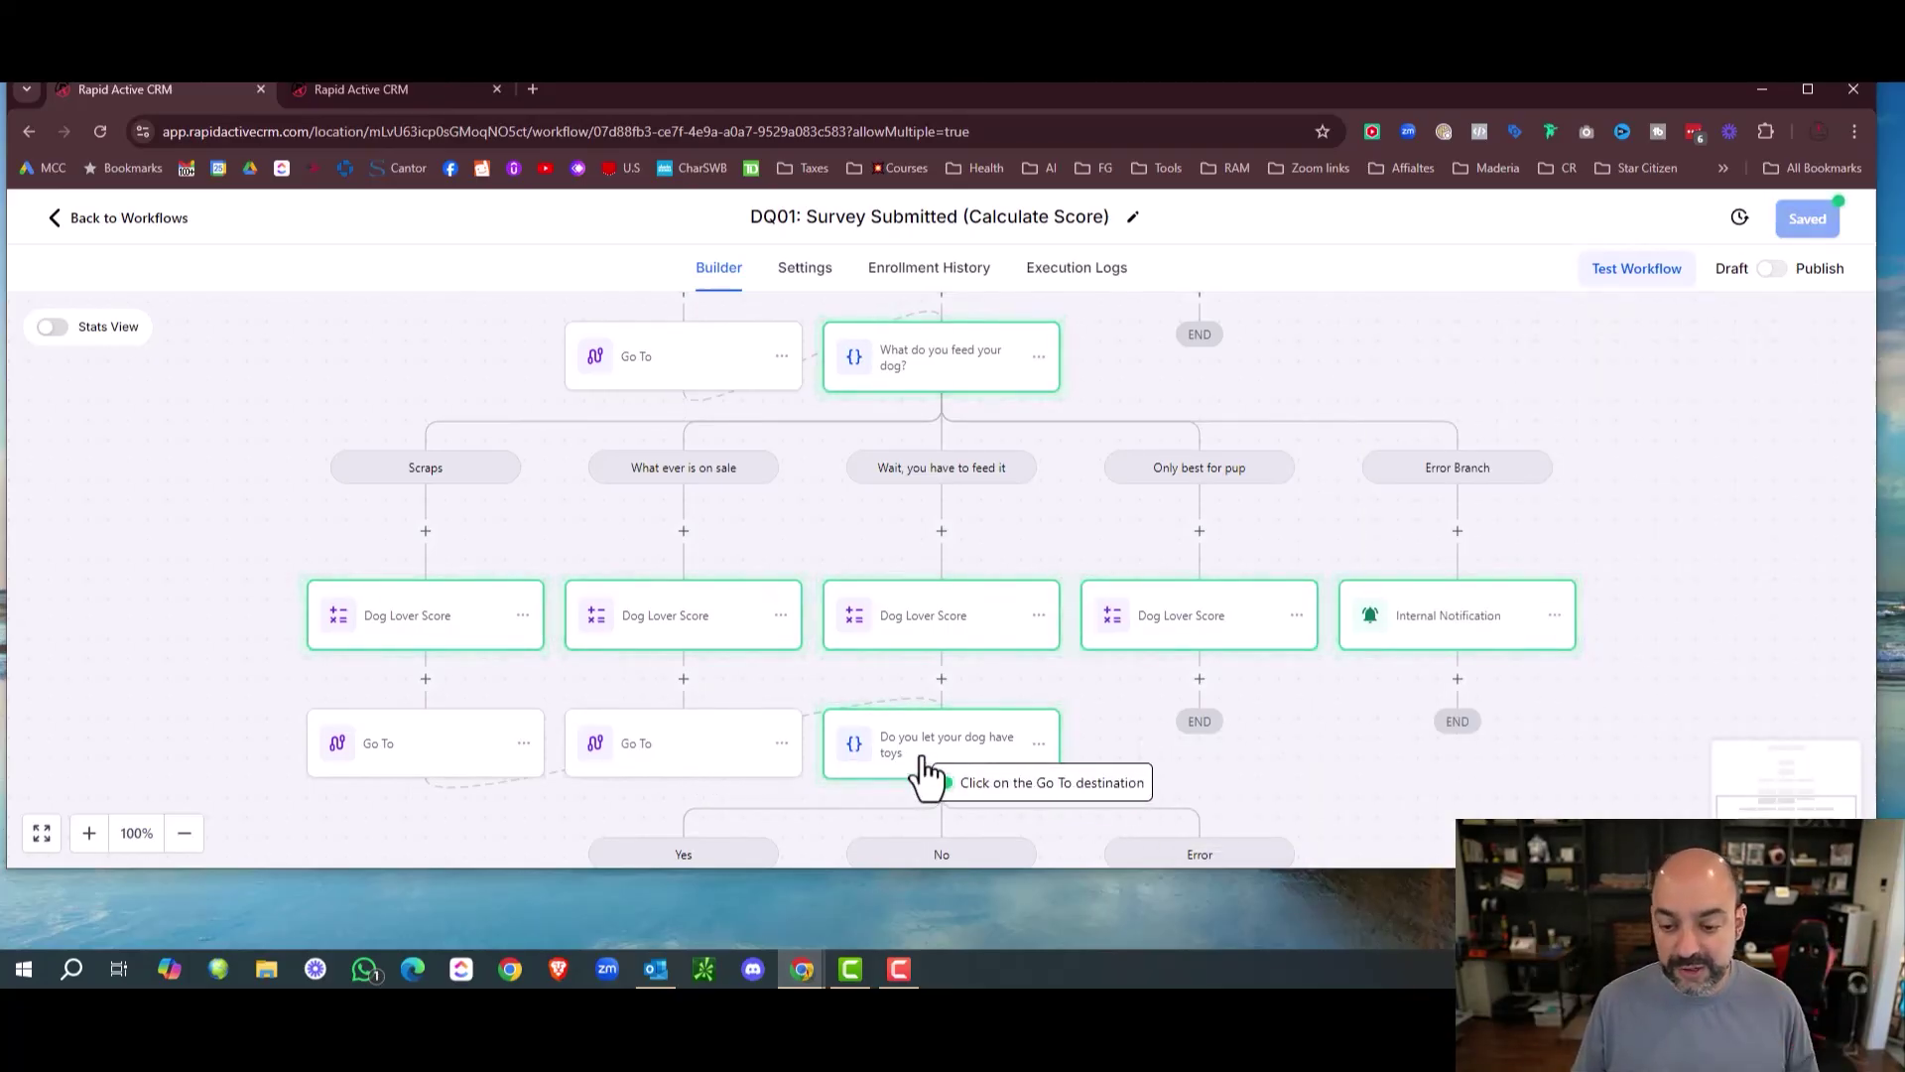
click(926, 776)
Add a Go To action after the "Only best for pup" score operation, leading to the "Do you let your dog have toys" condition.
click(1200, 677)
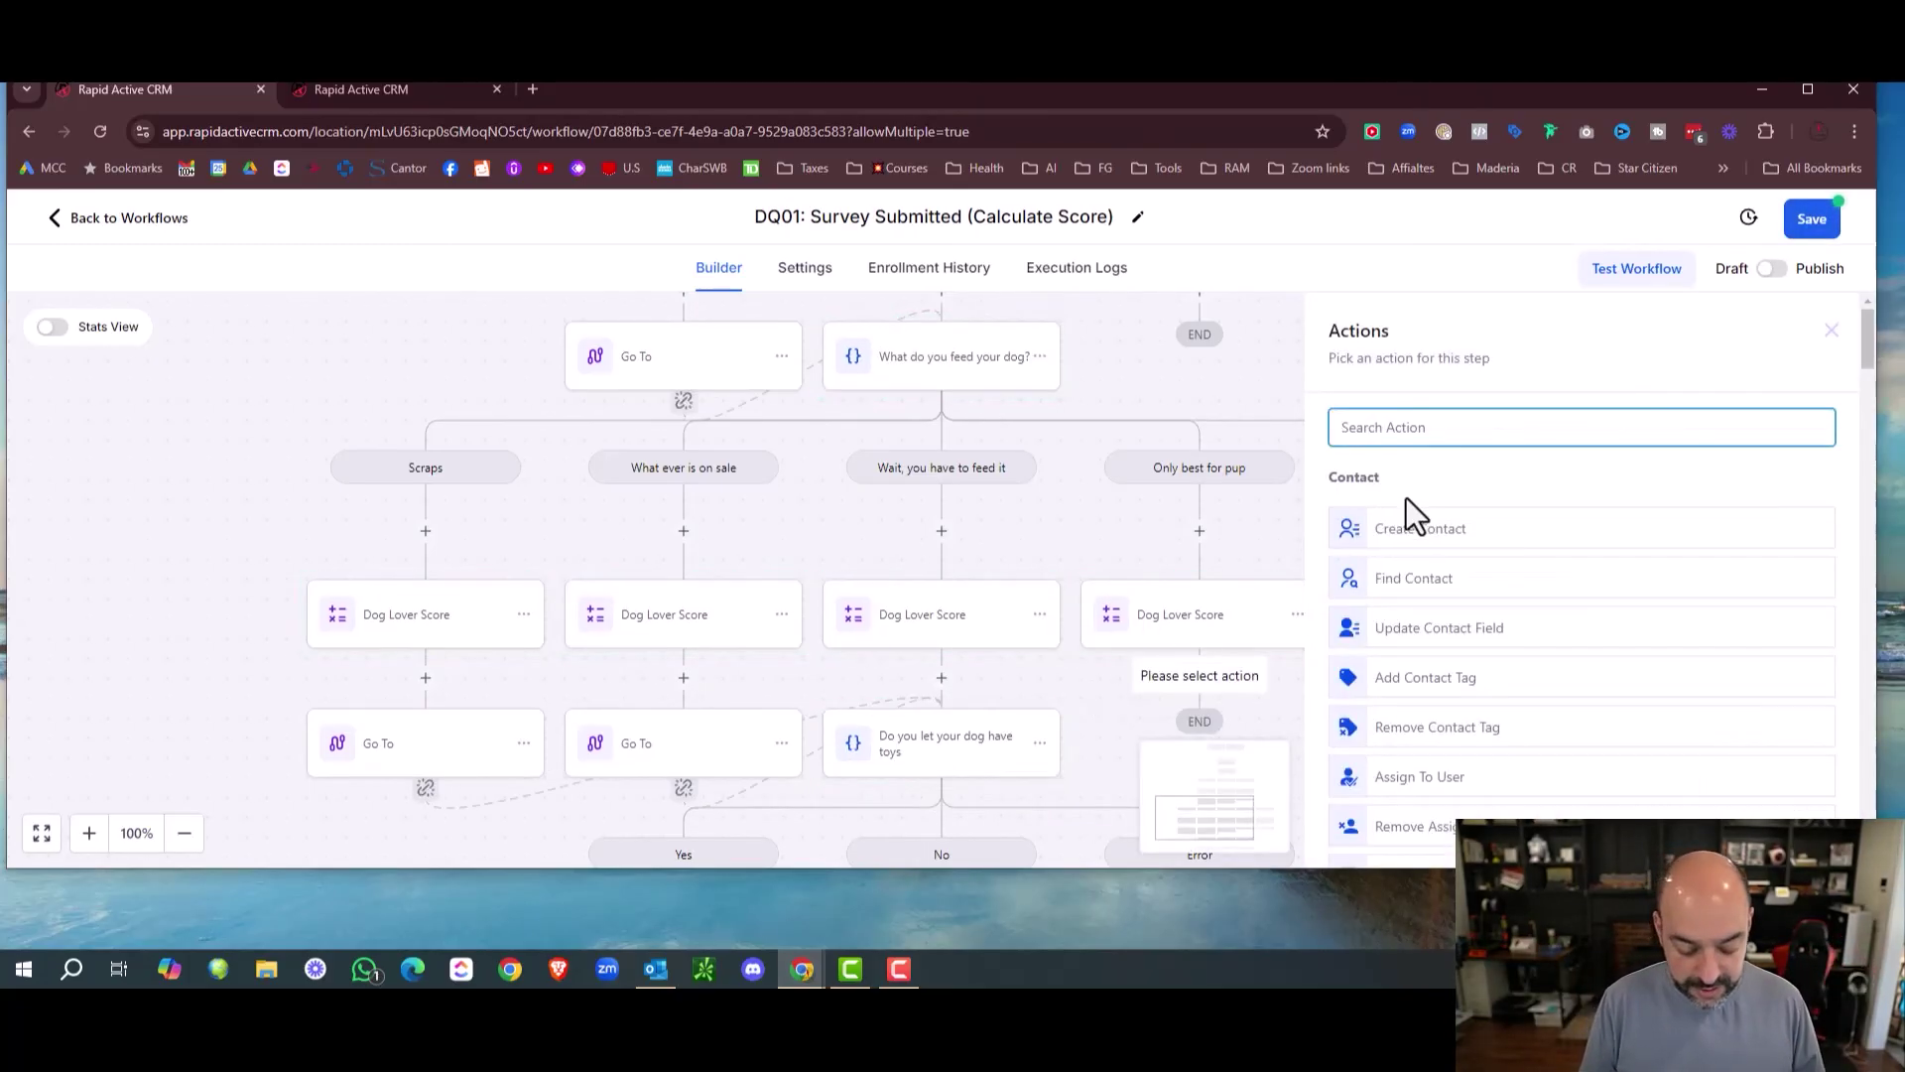
text(go)
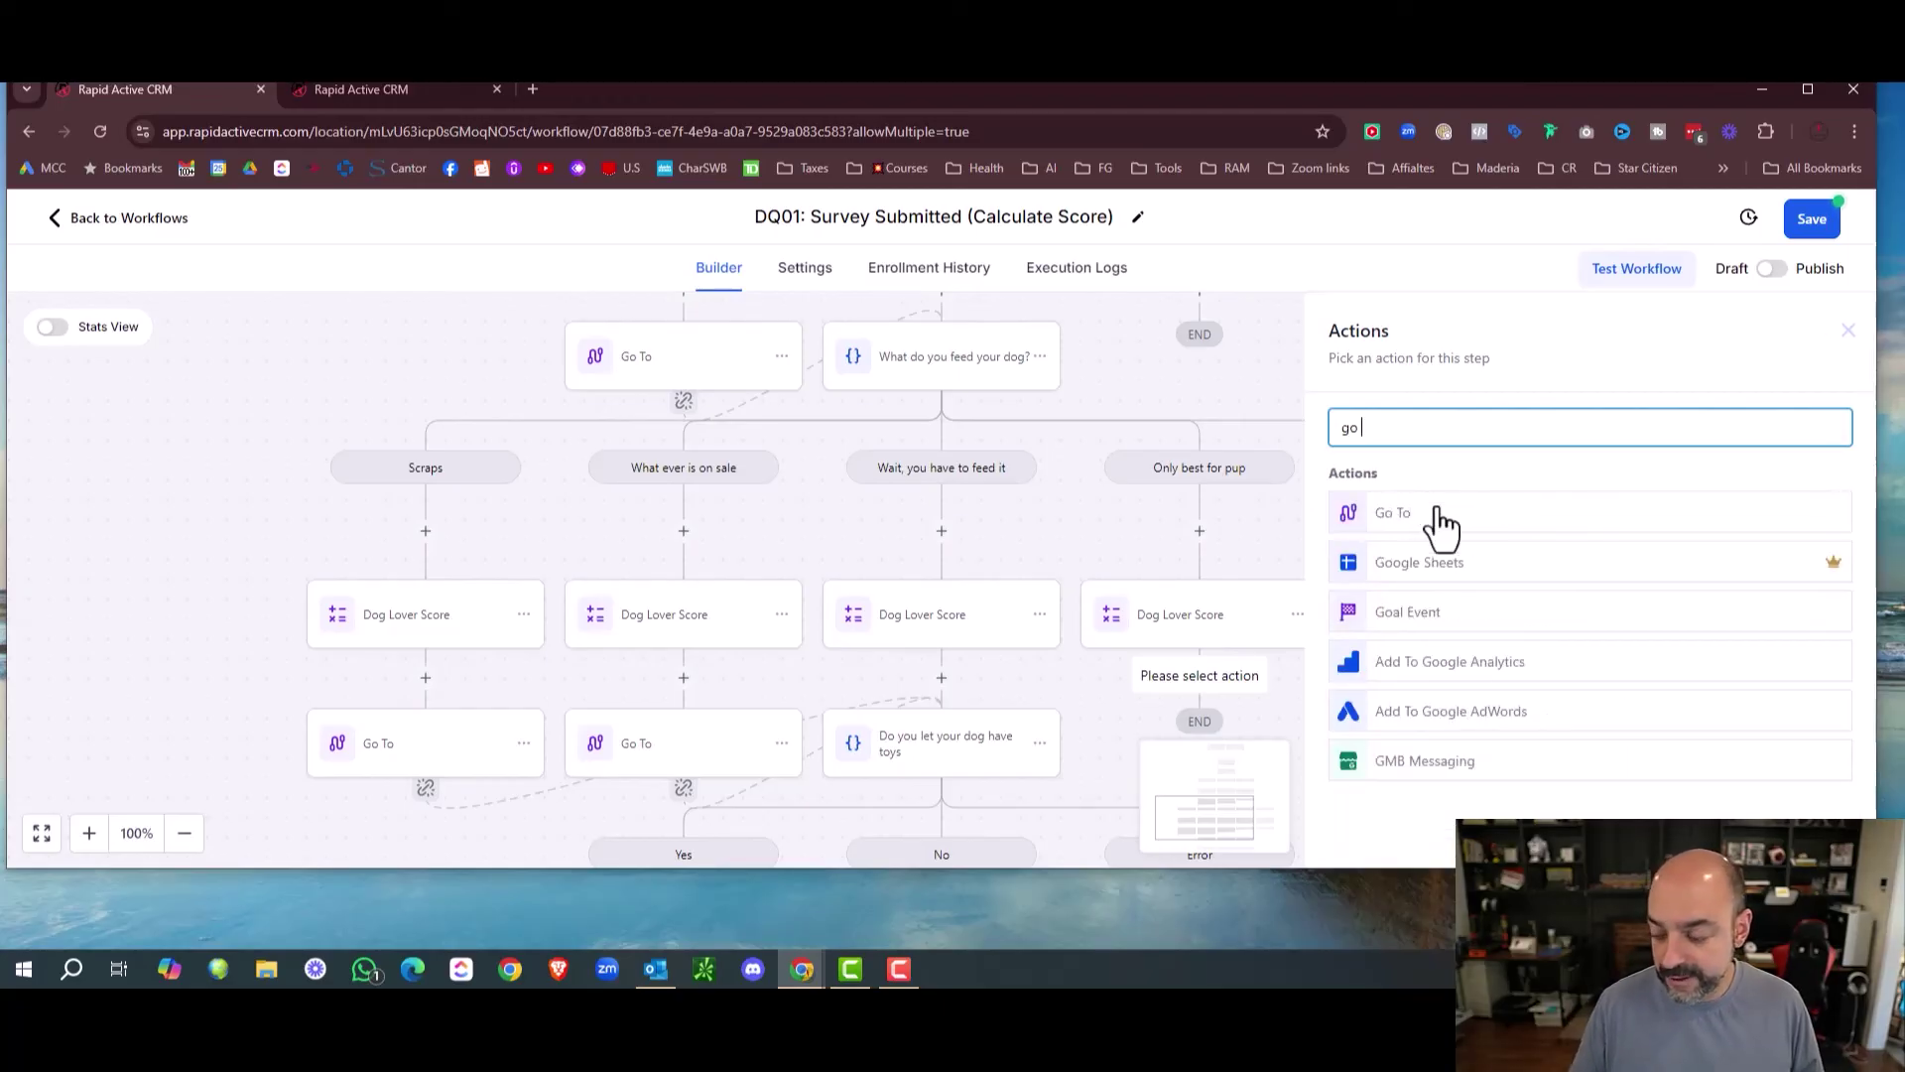
click(1438, 518)
click(1801, 823)
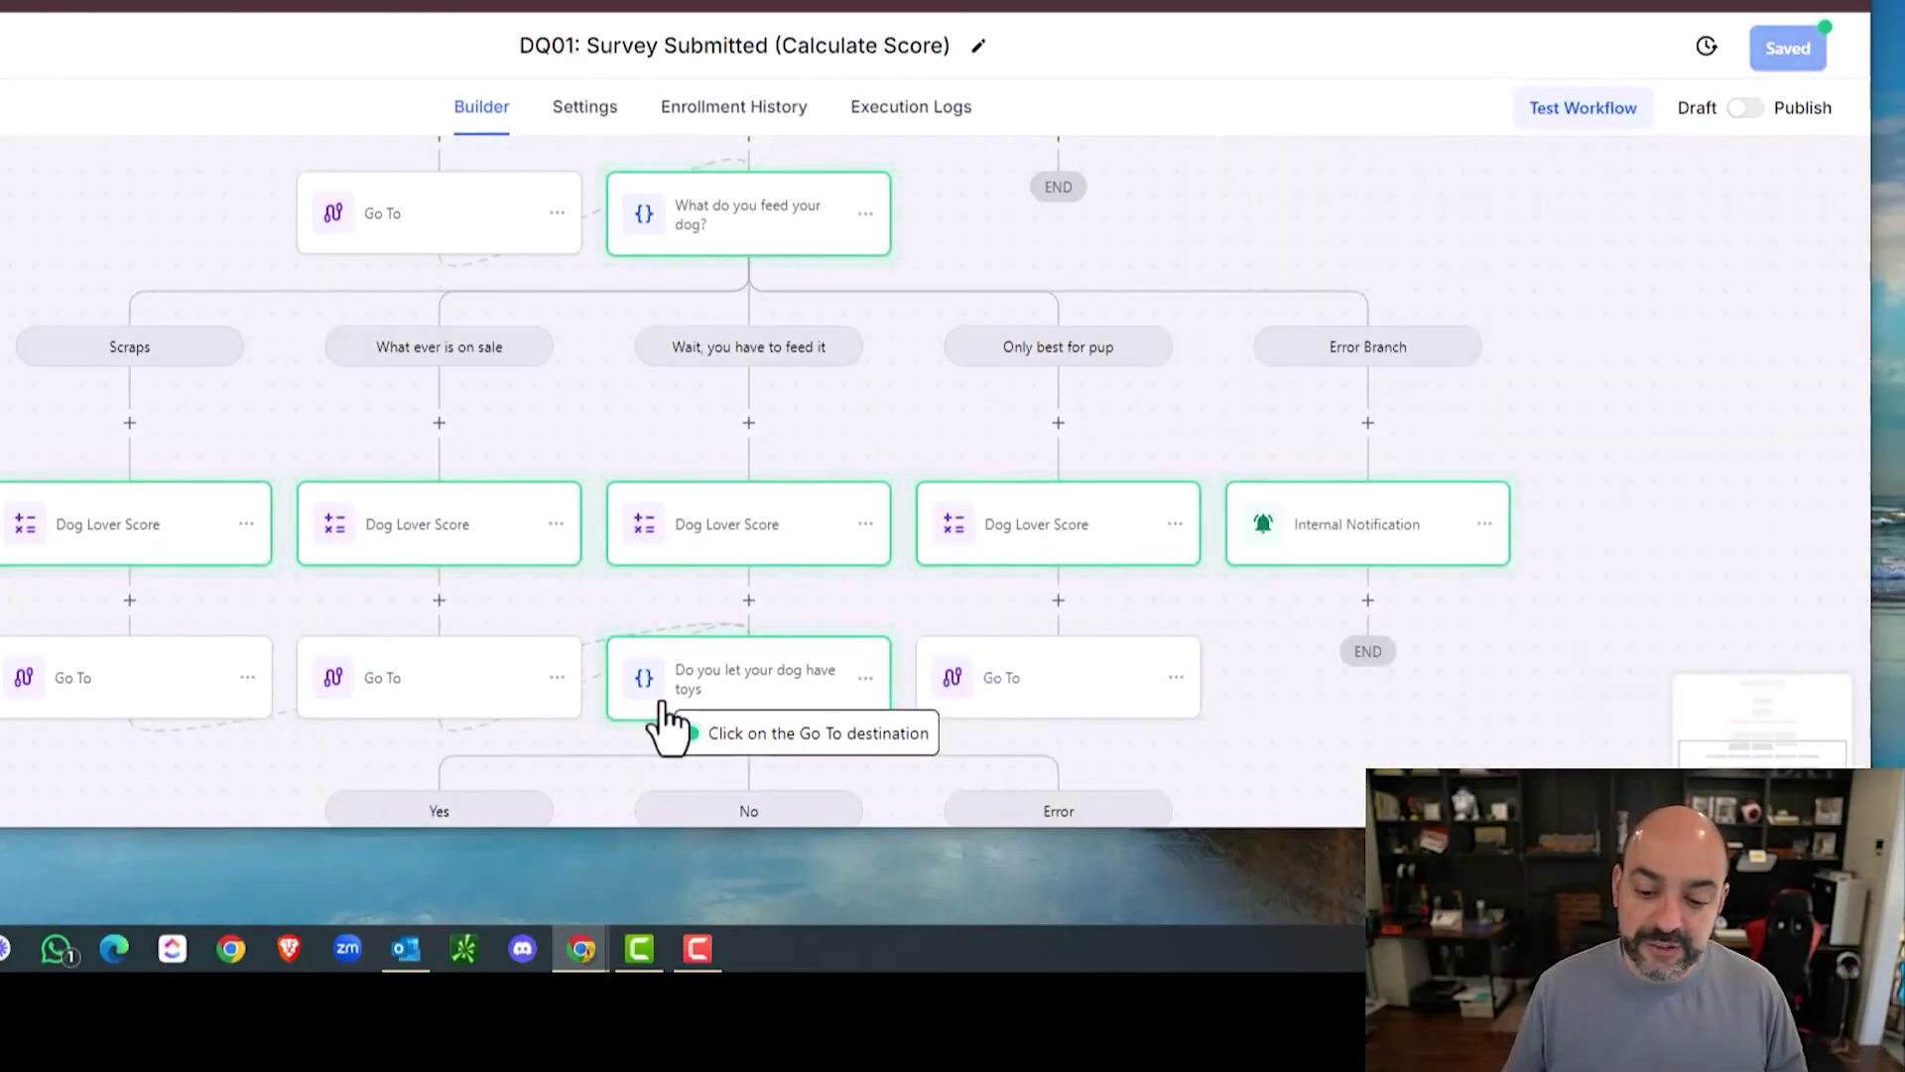
click(813, 685)
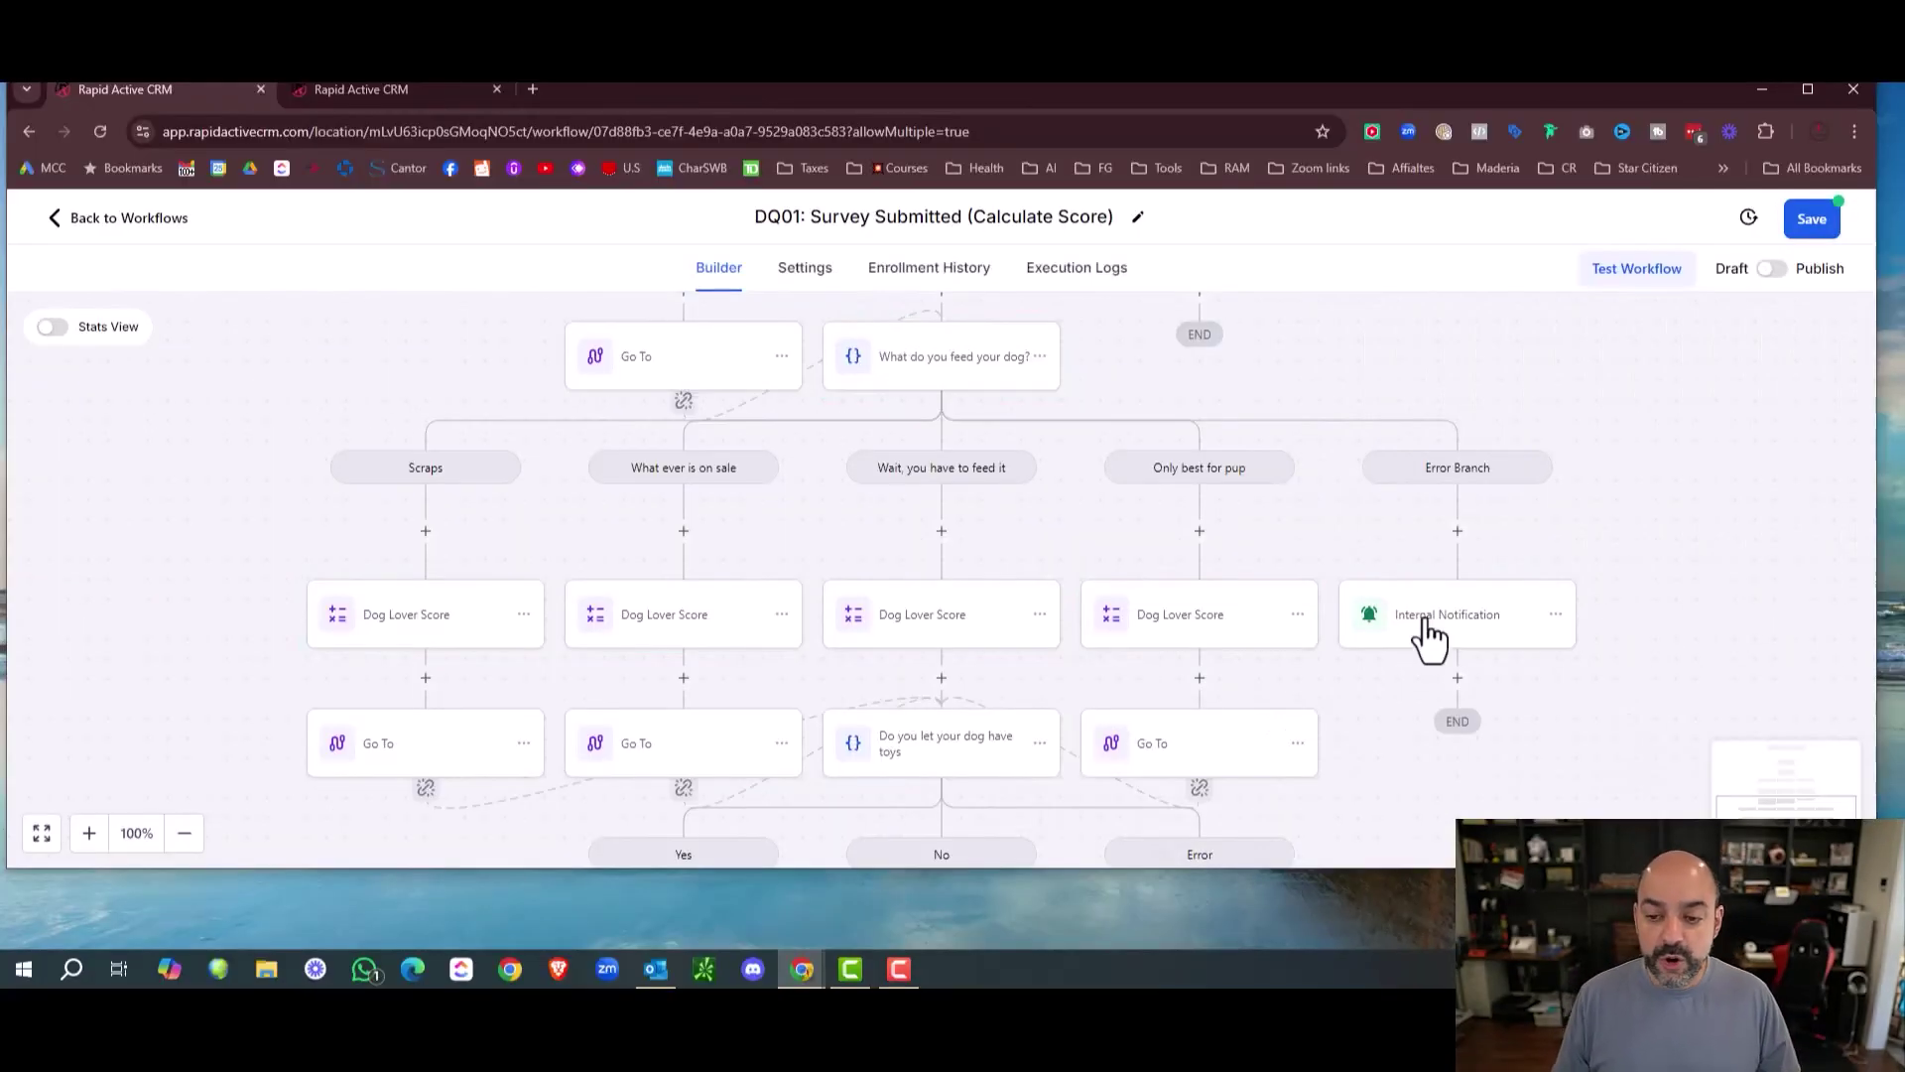
Copy the Scraps branch's Dog Lover Score operation into the Yes branch of the toys condition and open its settings.
scroll(1237, 476, down, 1)
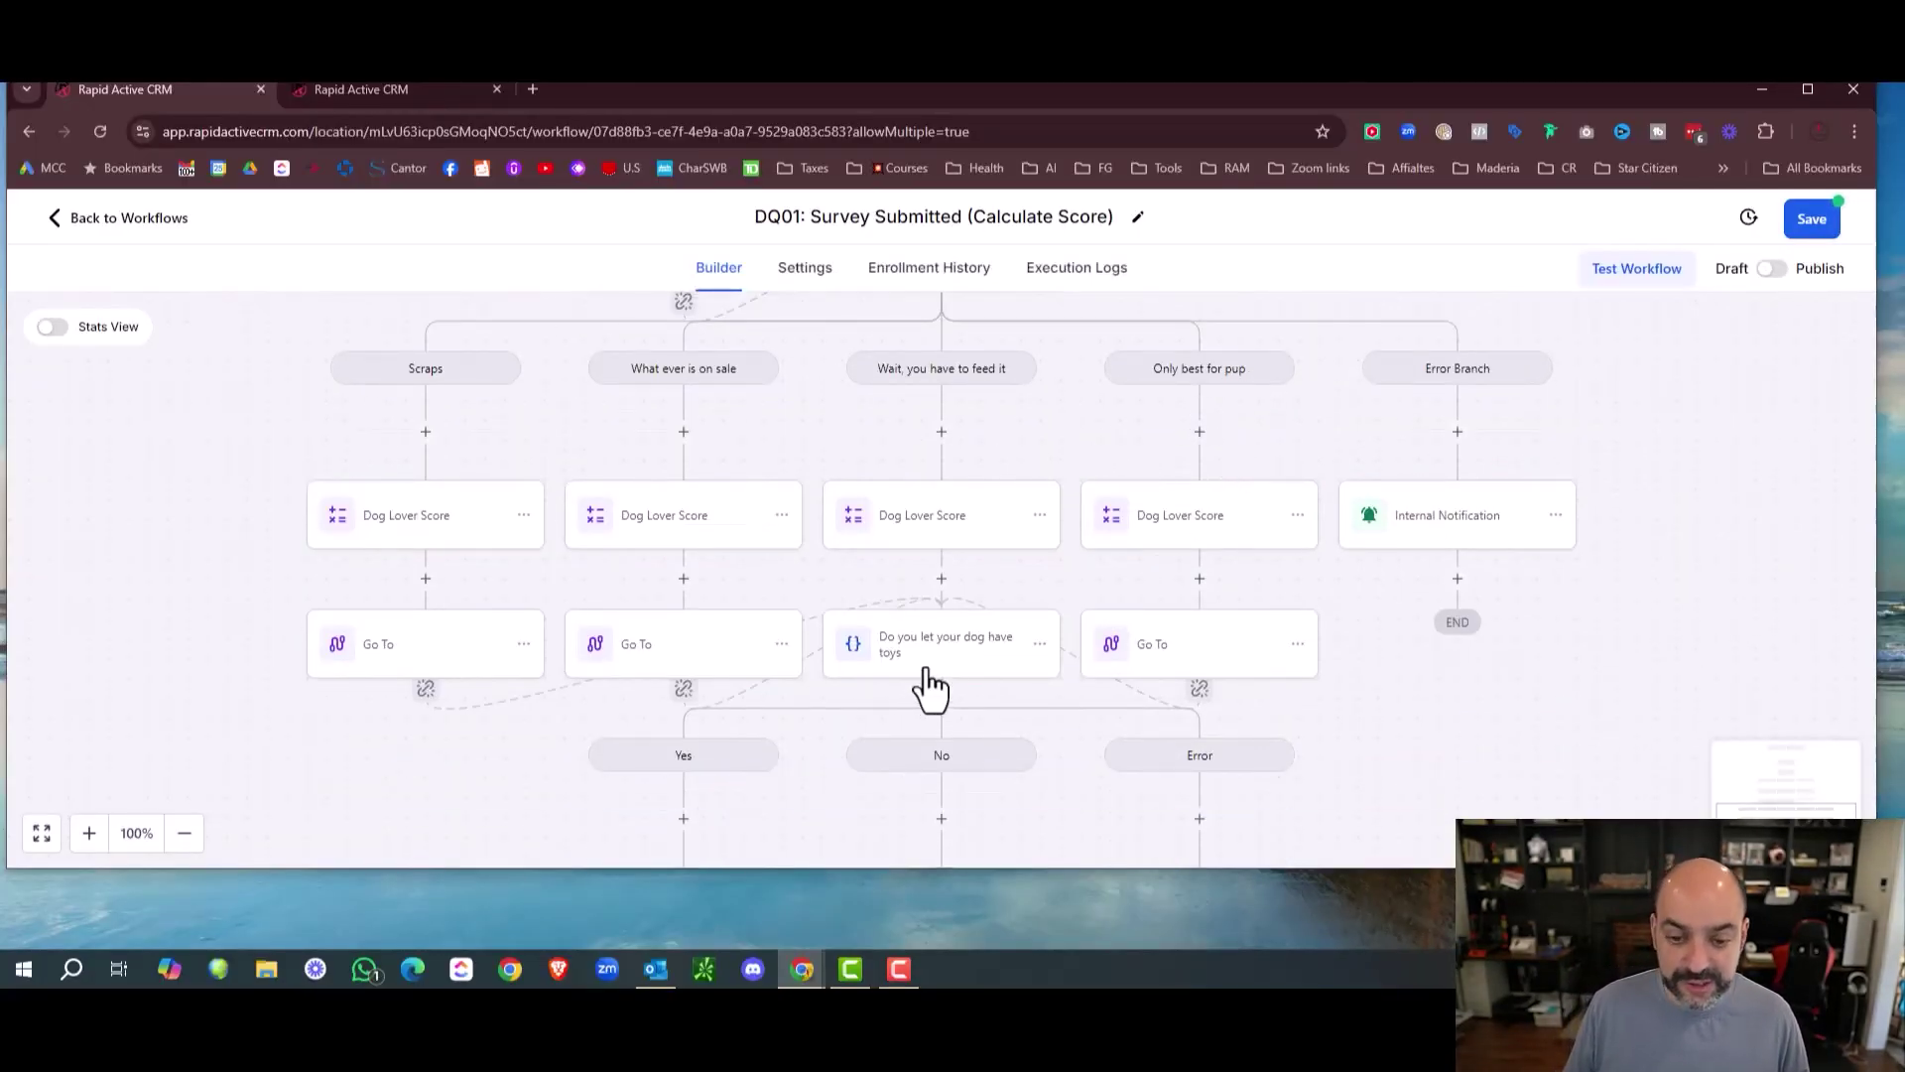
scroll(932, 675, down, 2)
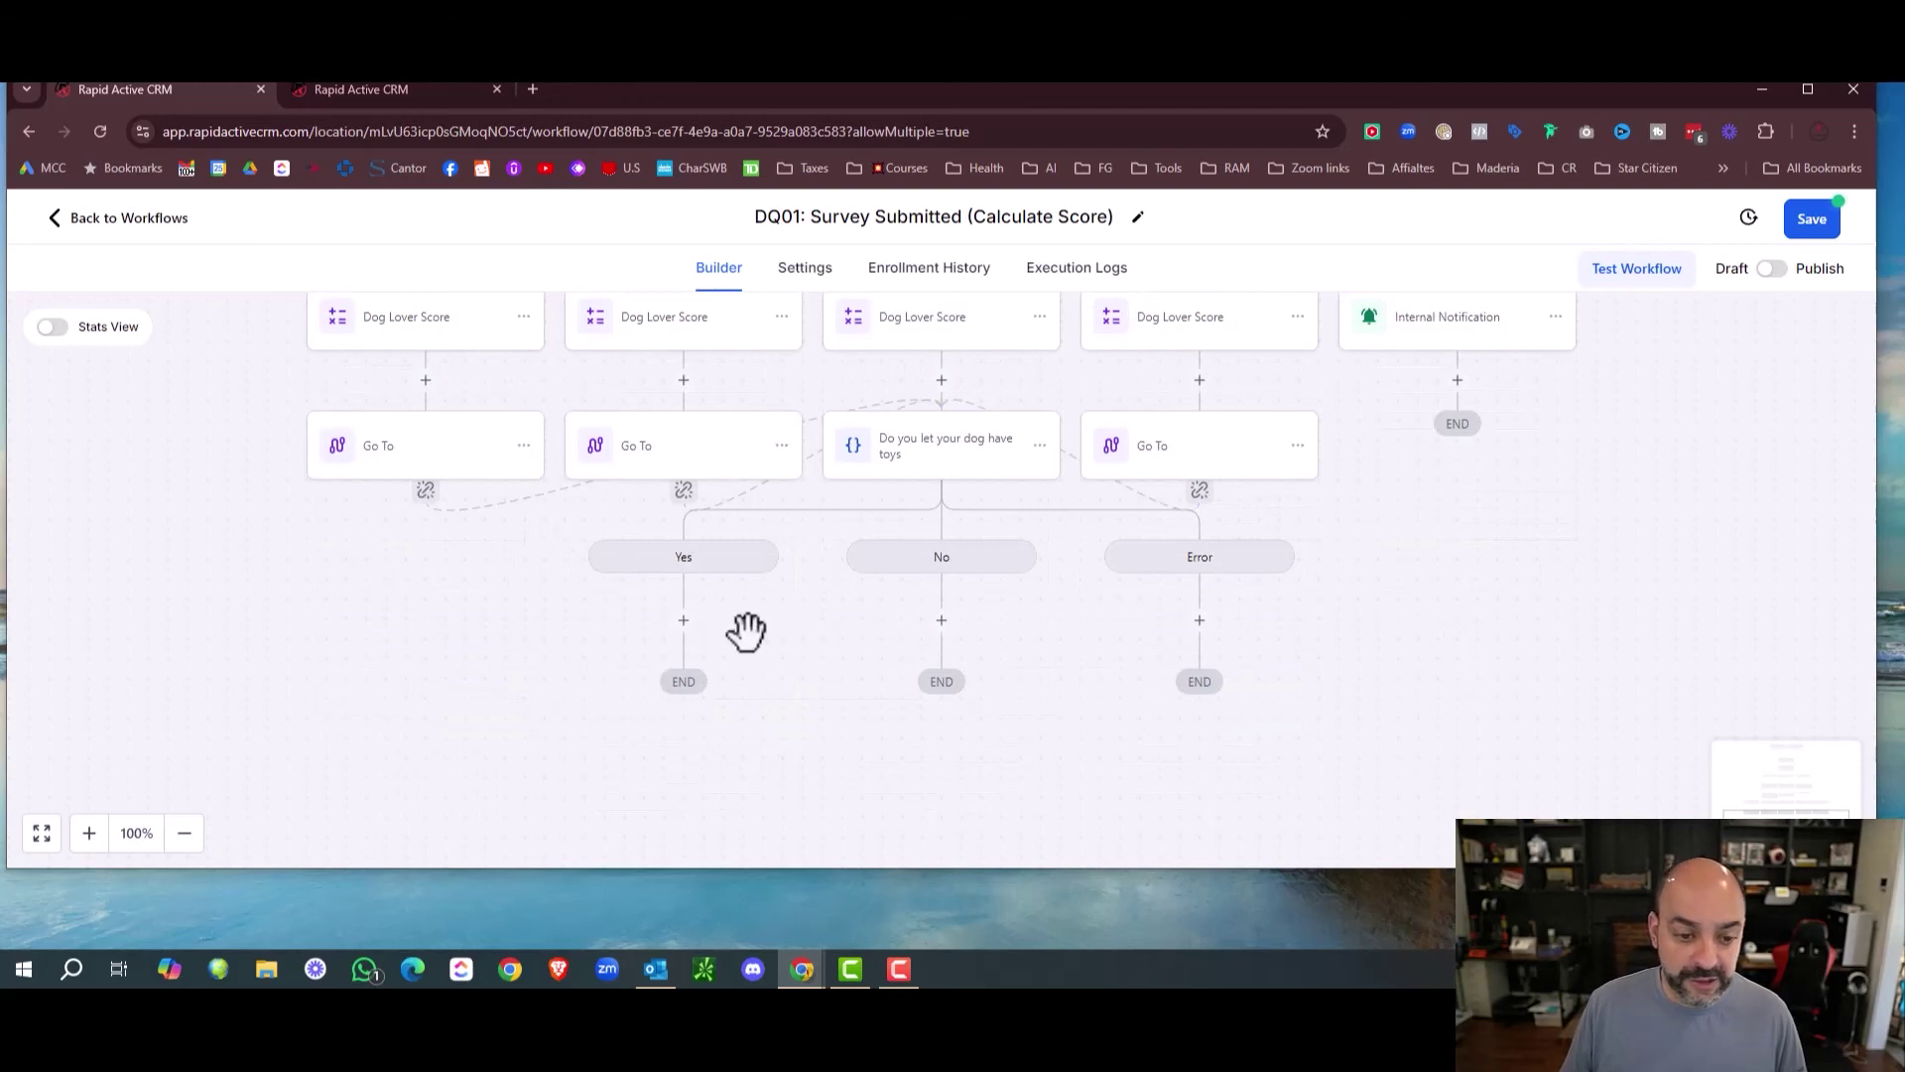
scroll(436, 475, up, 1)
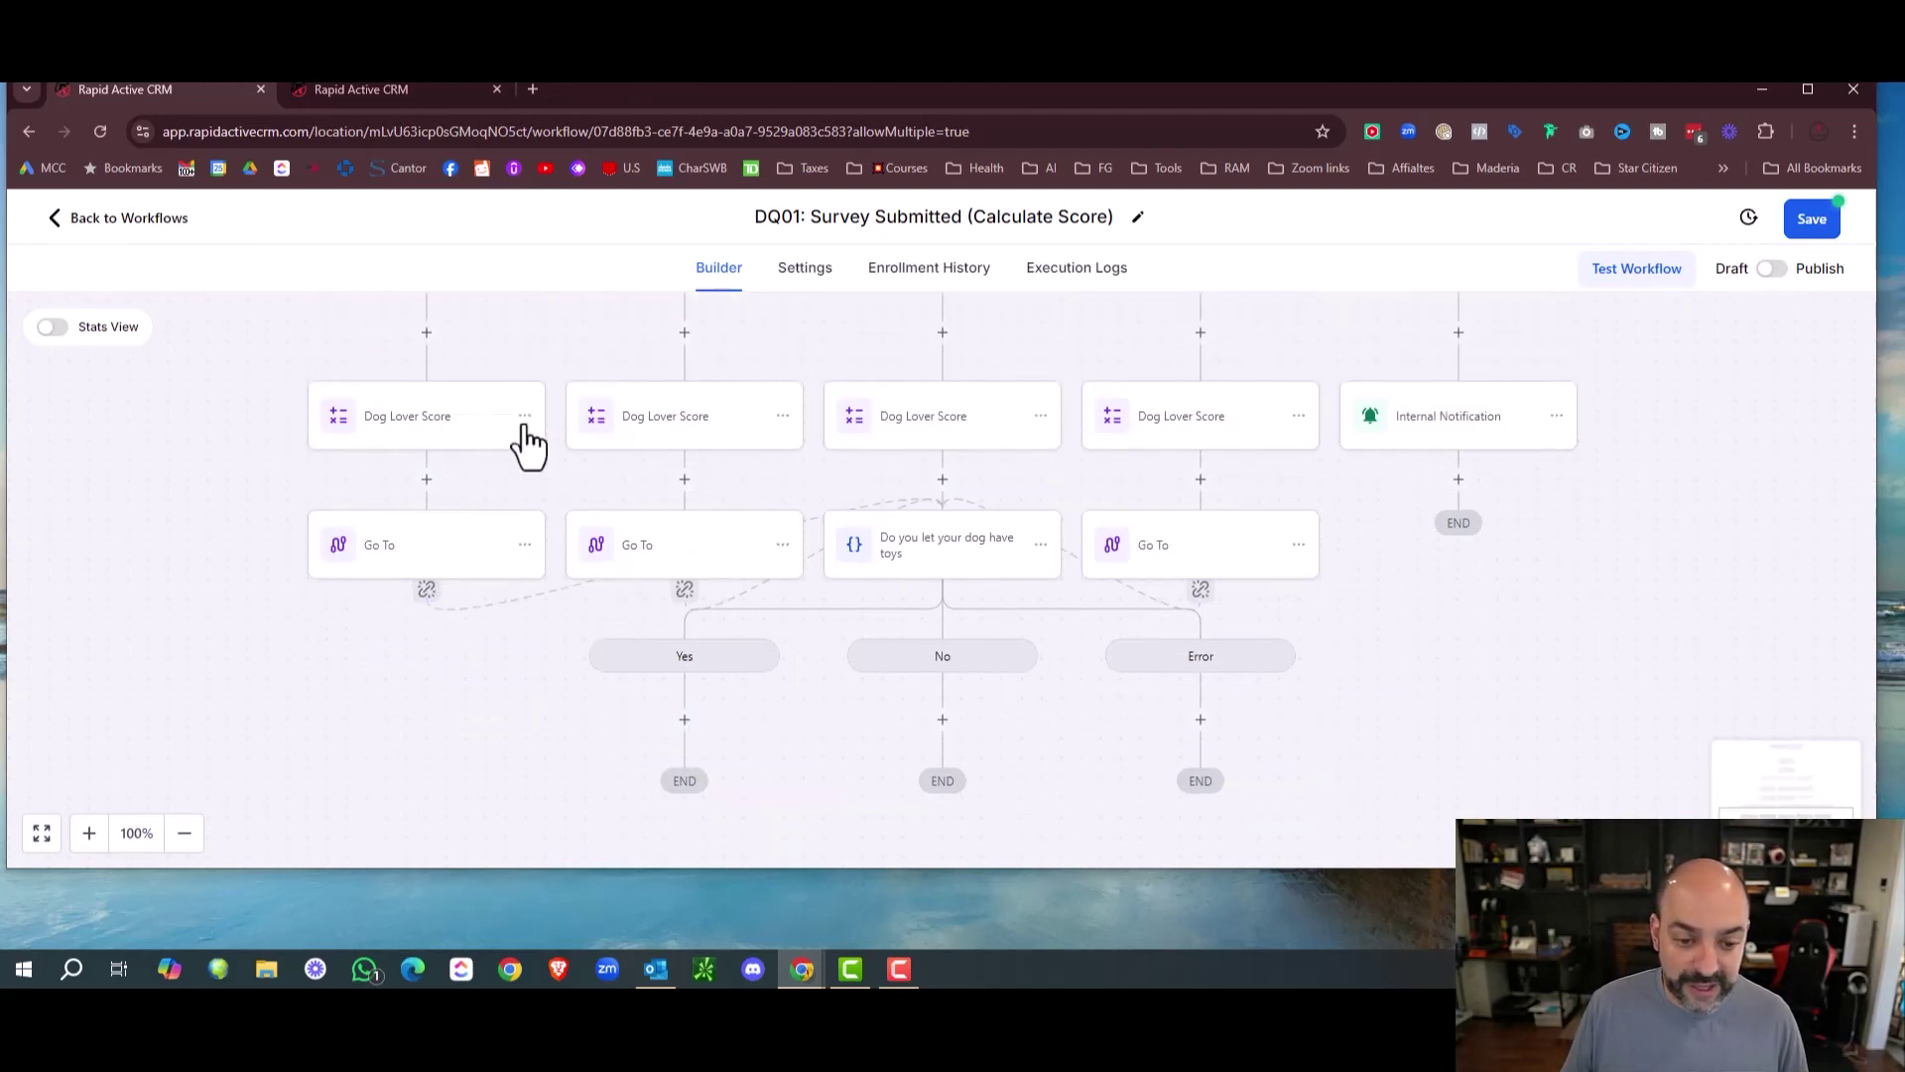
click(524, 416)
mouse_move(604, 501)
click(723, 466)
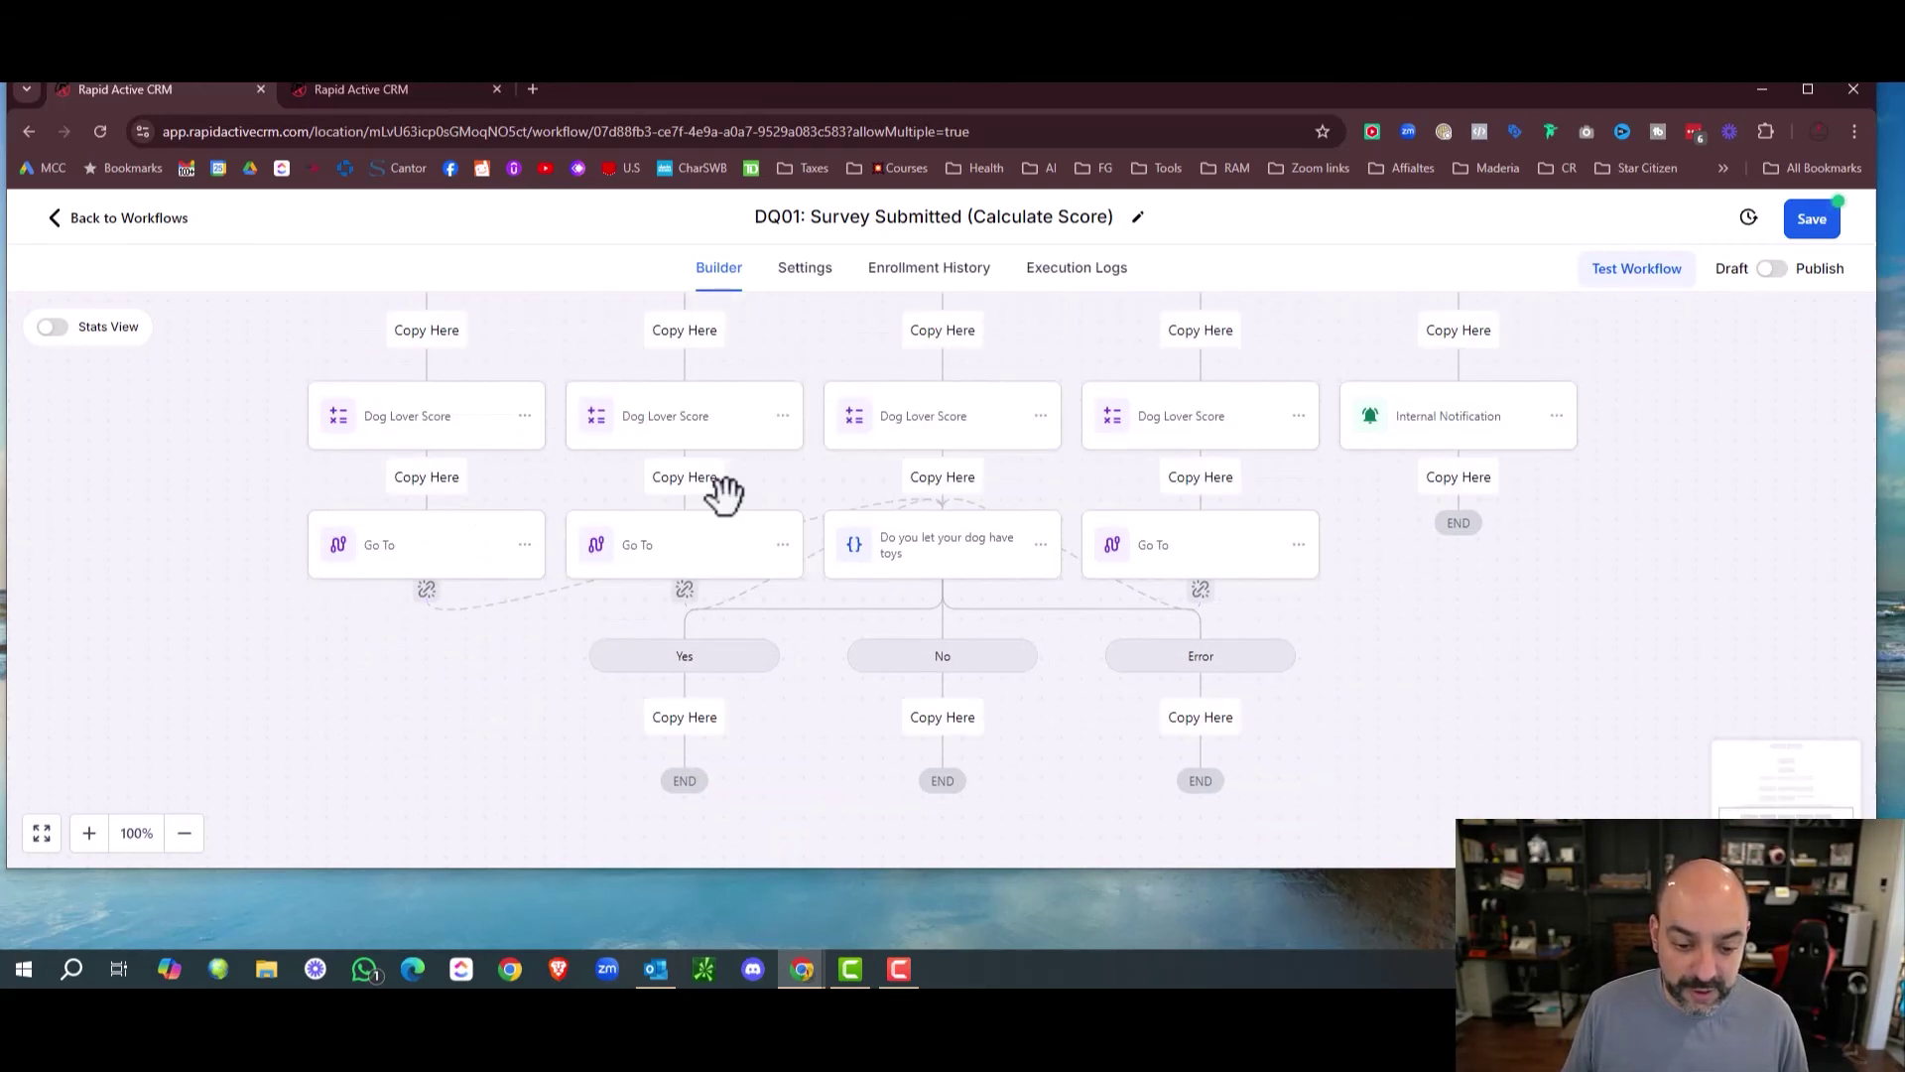
click(684, 717)
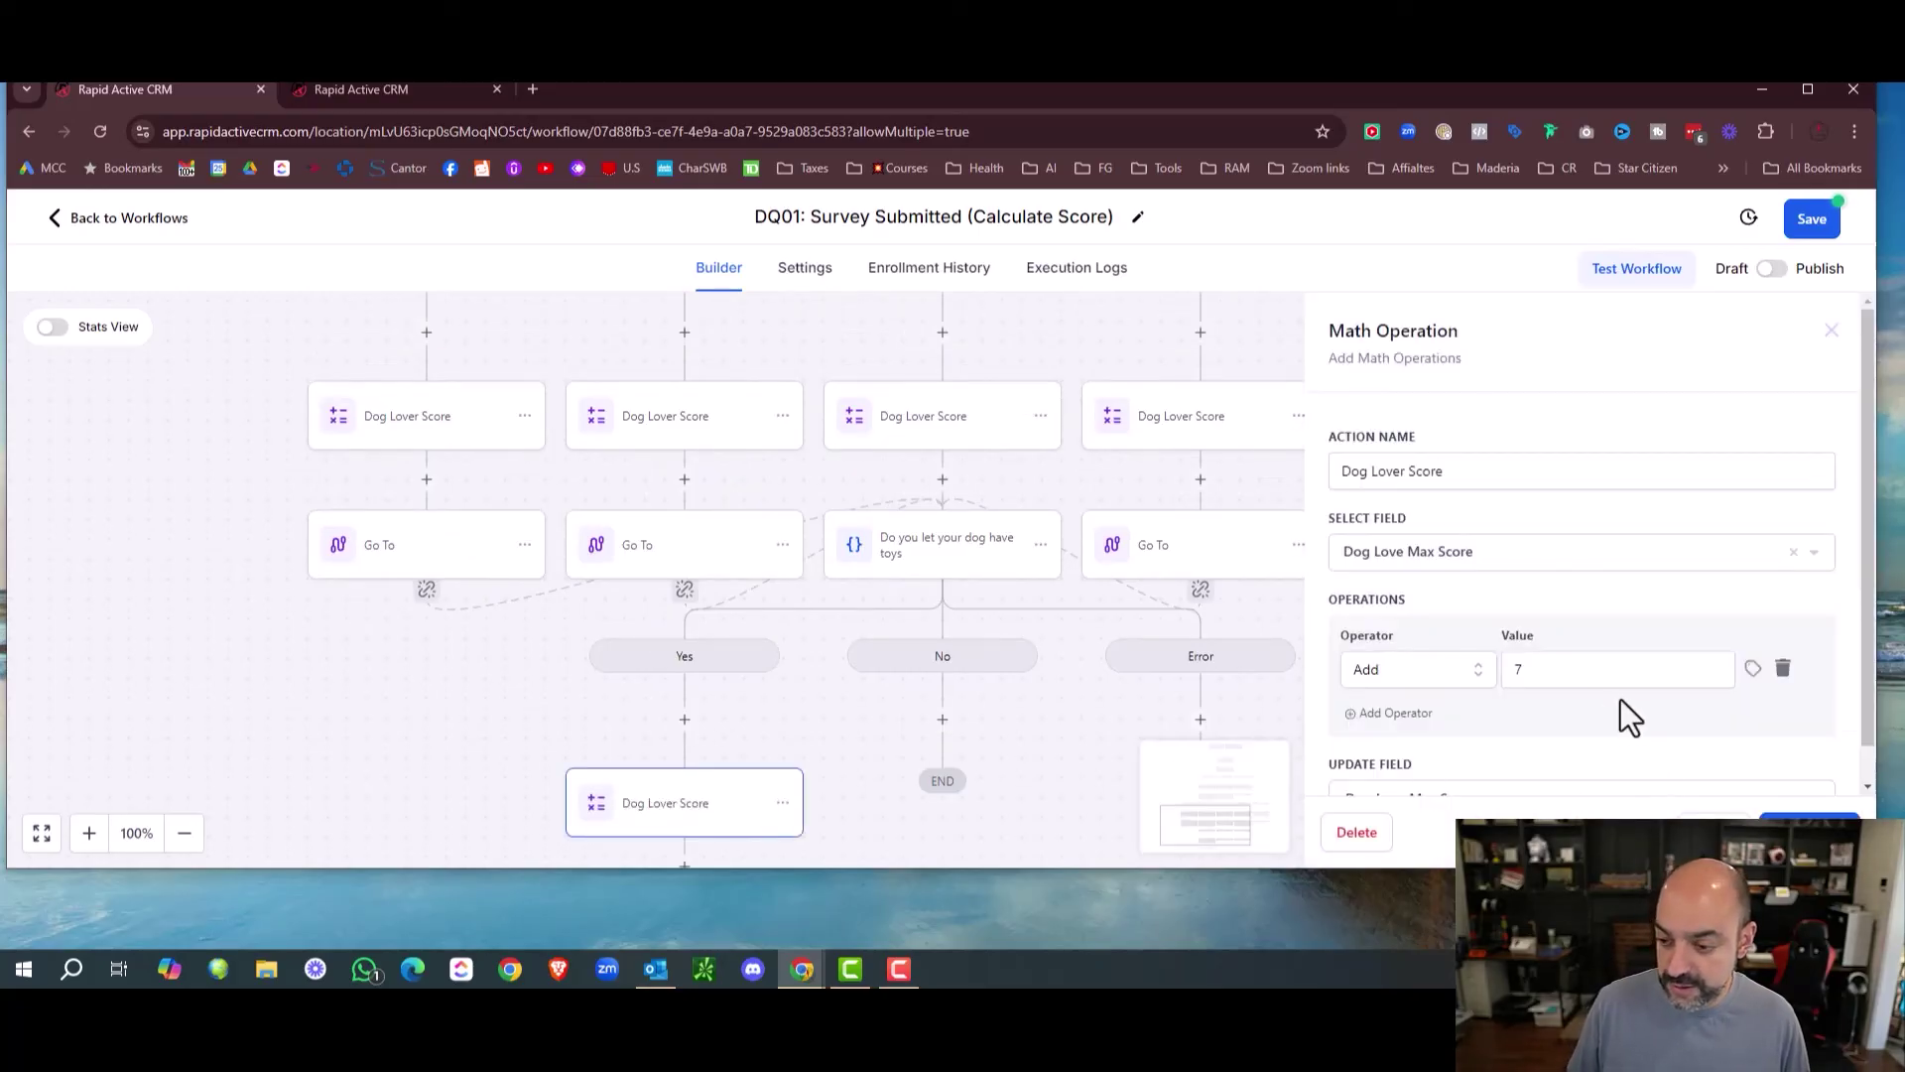
click(1505, 660)
scroll(927, 702, down, 1)
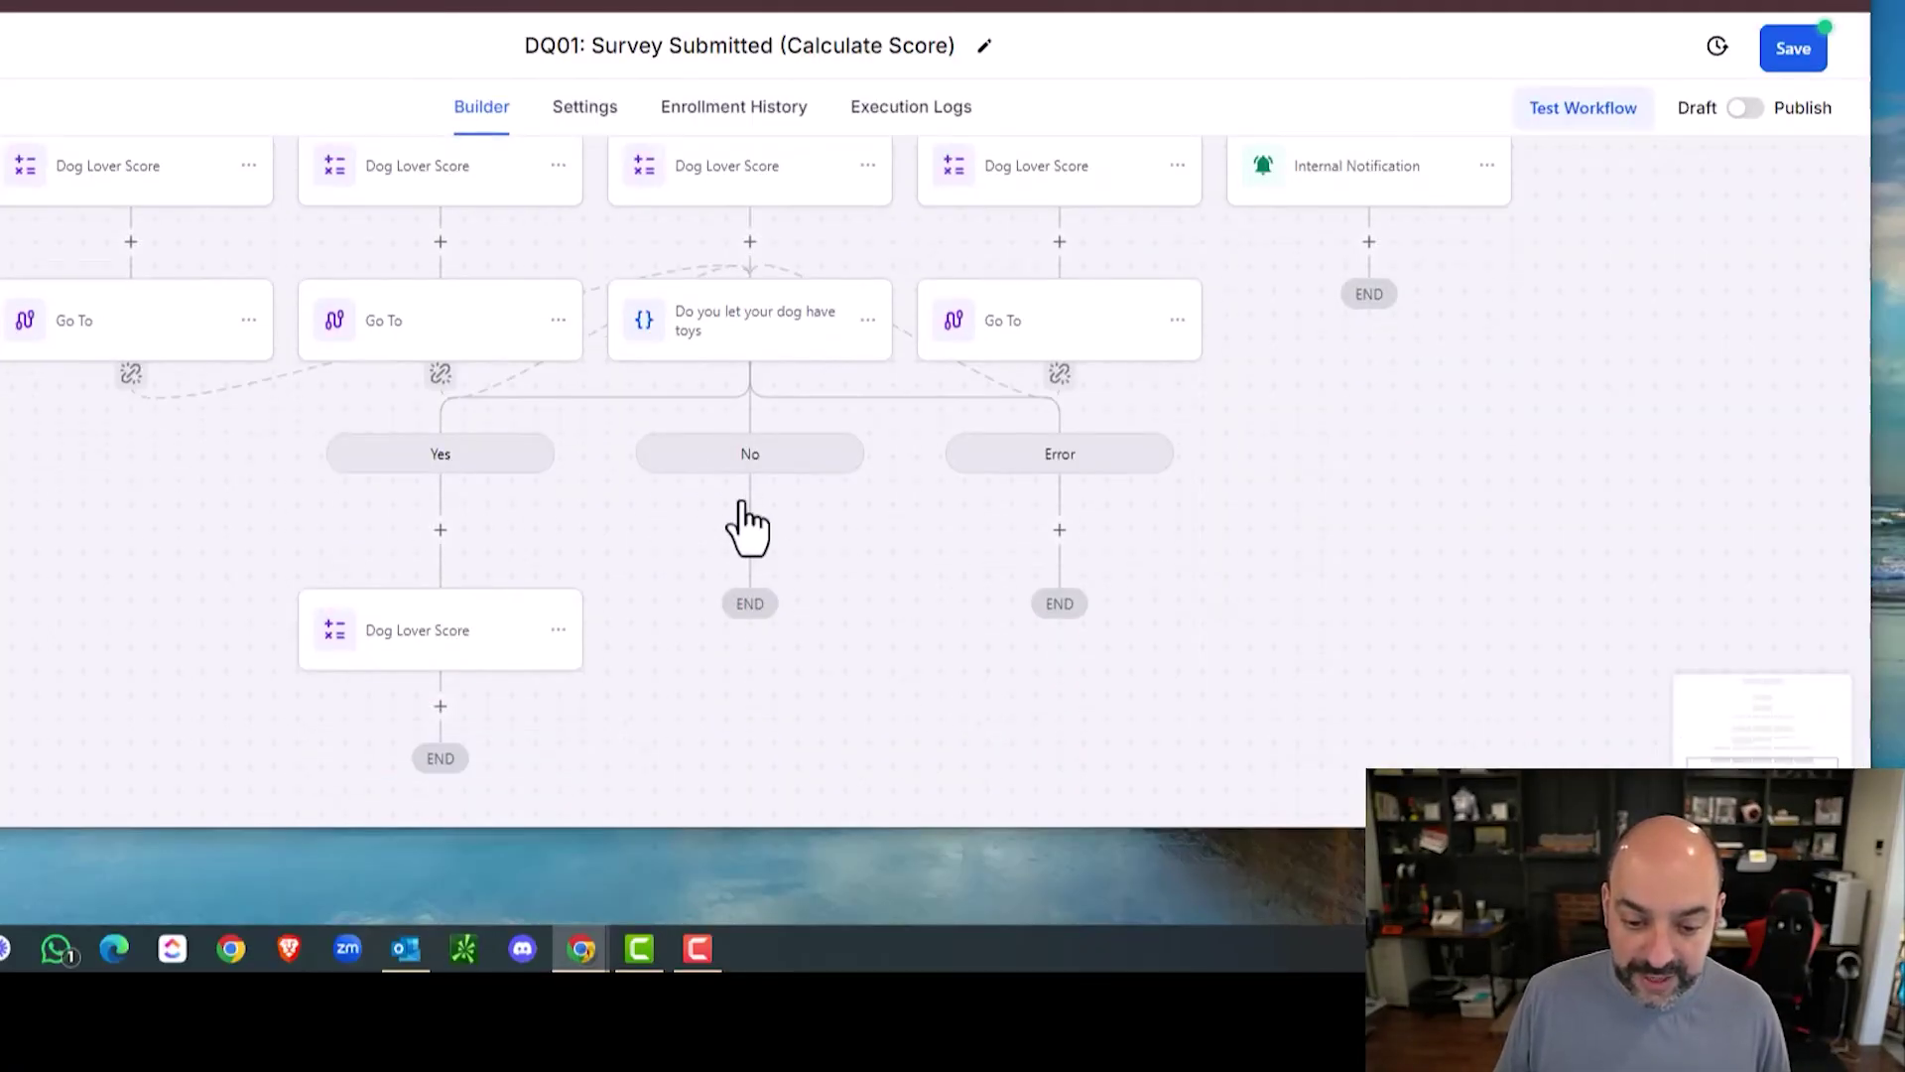
Copy the Yes branch's Dog Lover Score operation into the No branch and set the copy's value to 2.
click(558, 631)
mouse_move(651, 728)
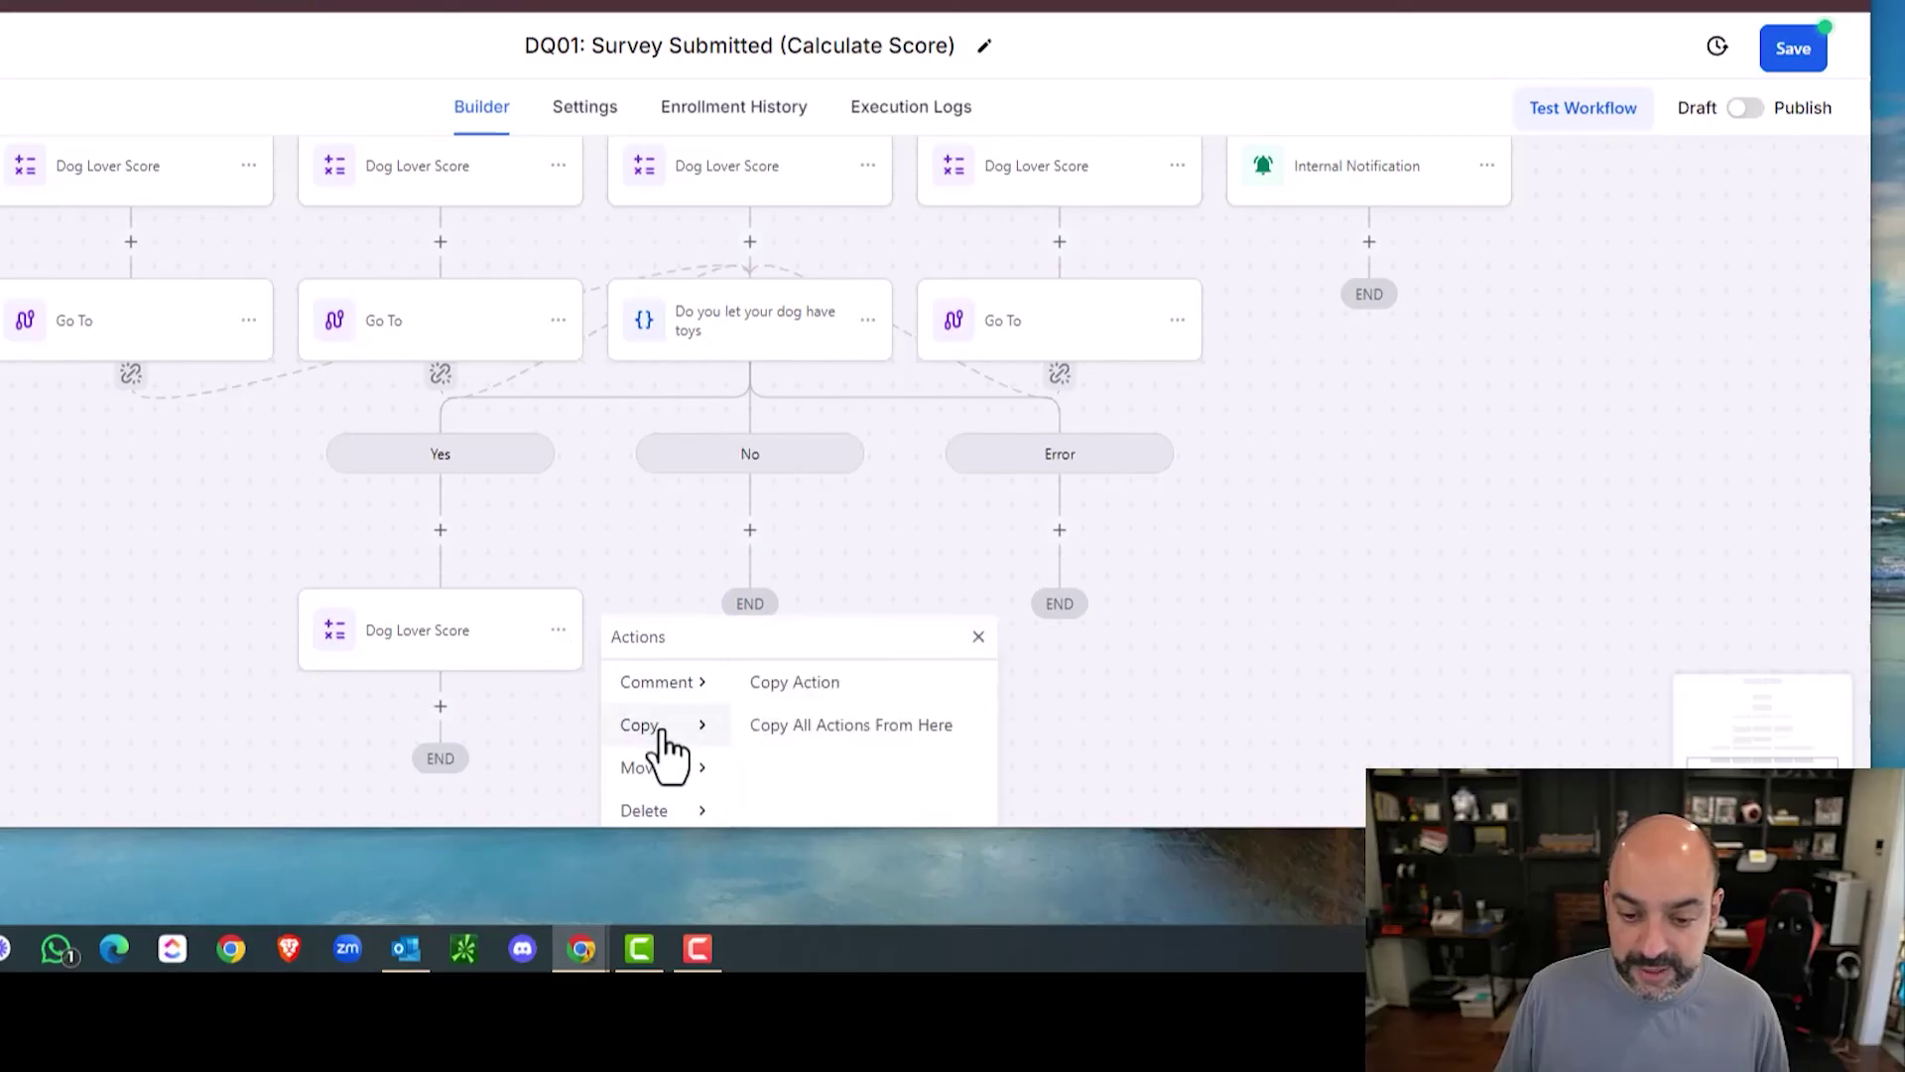
click(844, 685)
click(750, 532)
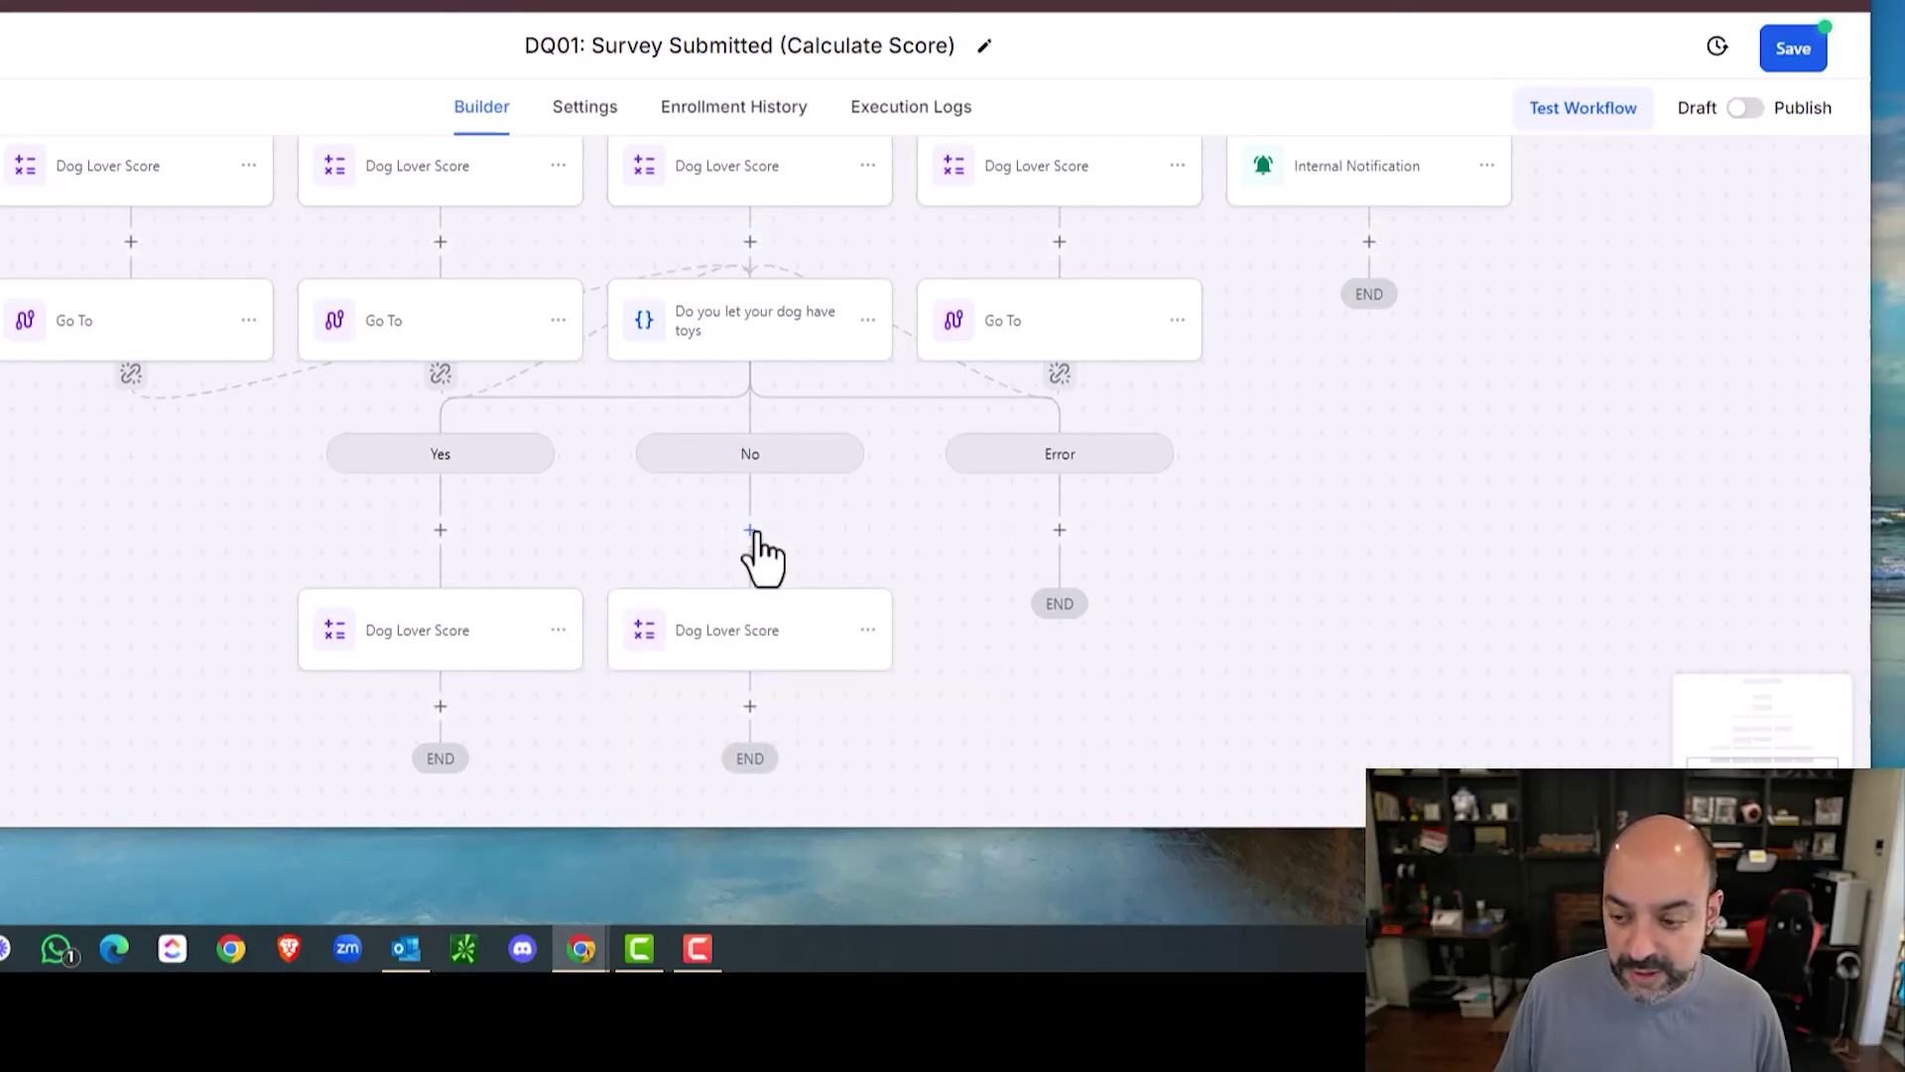
click(867, 630)
click(776, 660)
double_click(1544, 595)
text(2)
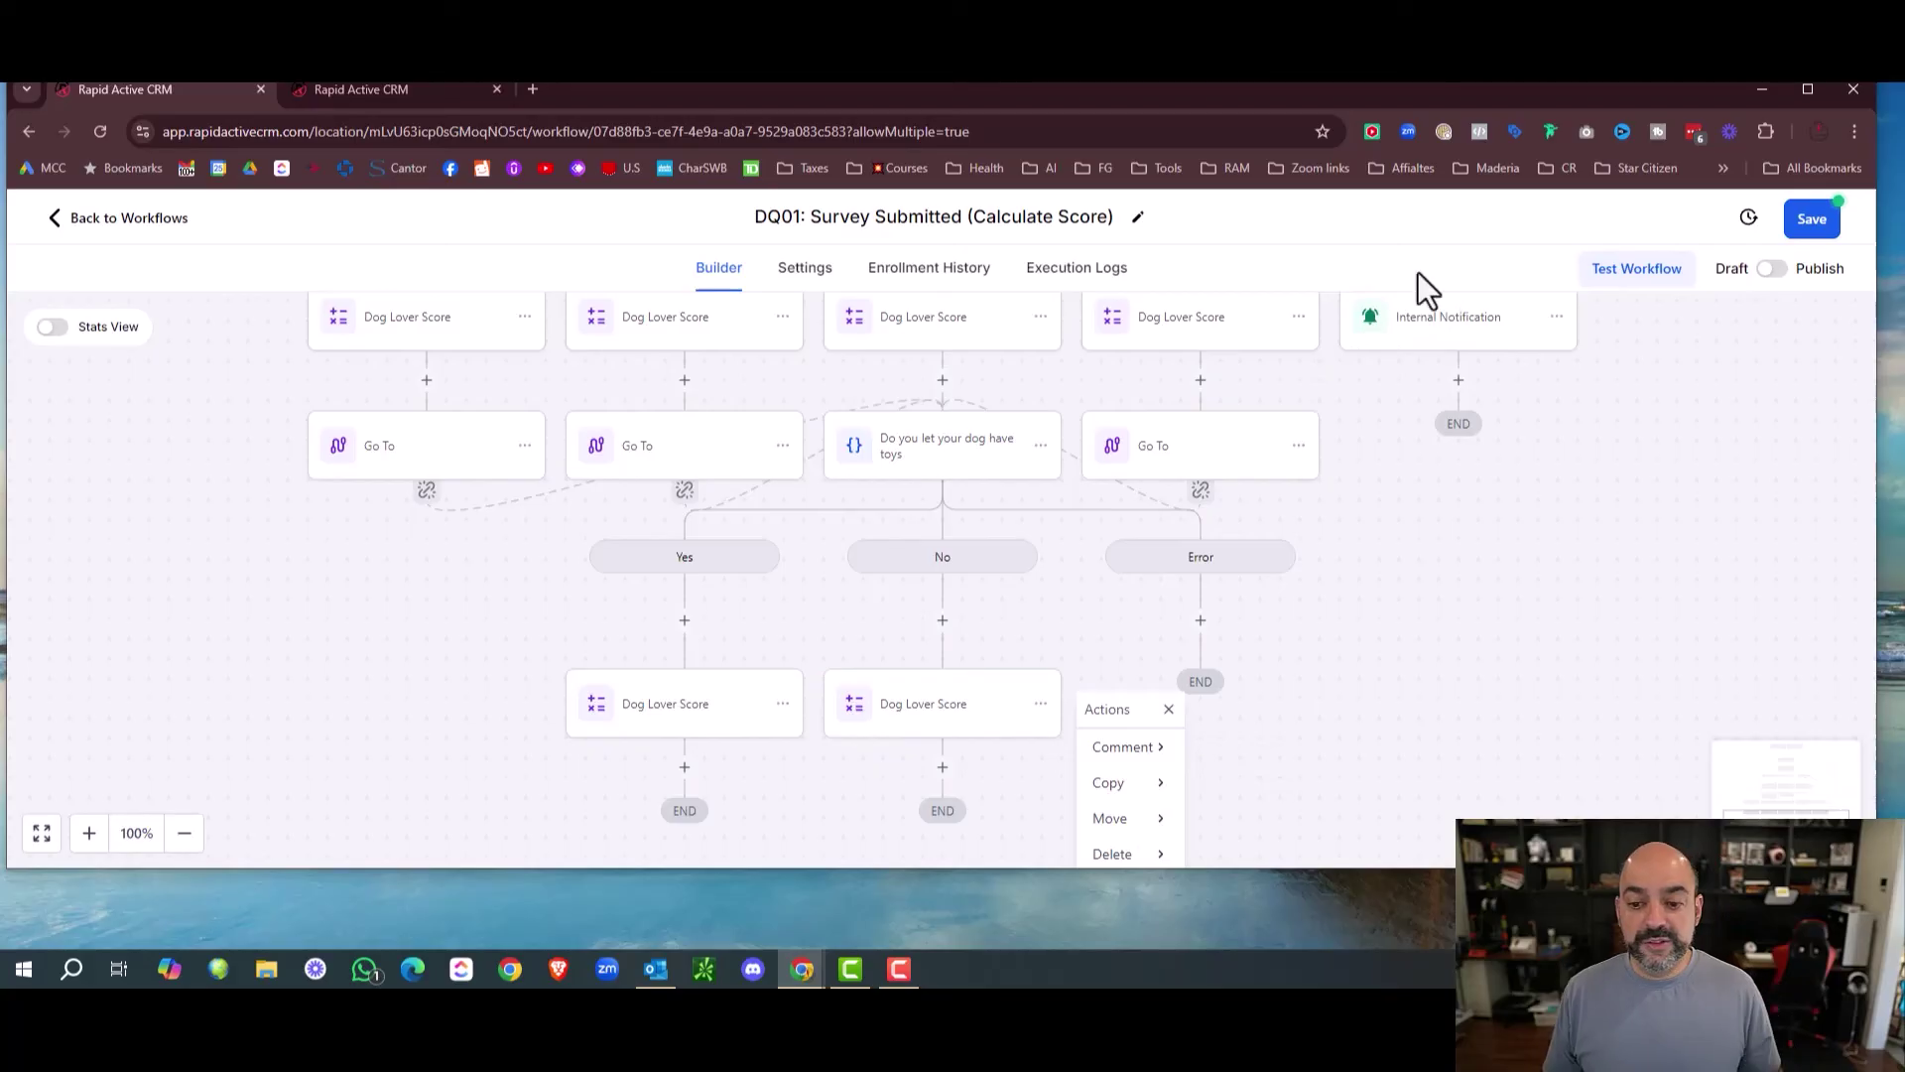
Copy the Internal Notification from the food question's Error Branch into the Error branch of the toys condition.
scroll(1479, 489, down, 3)
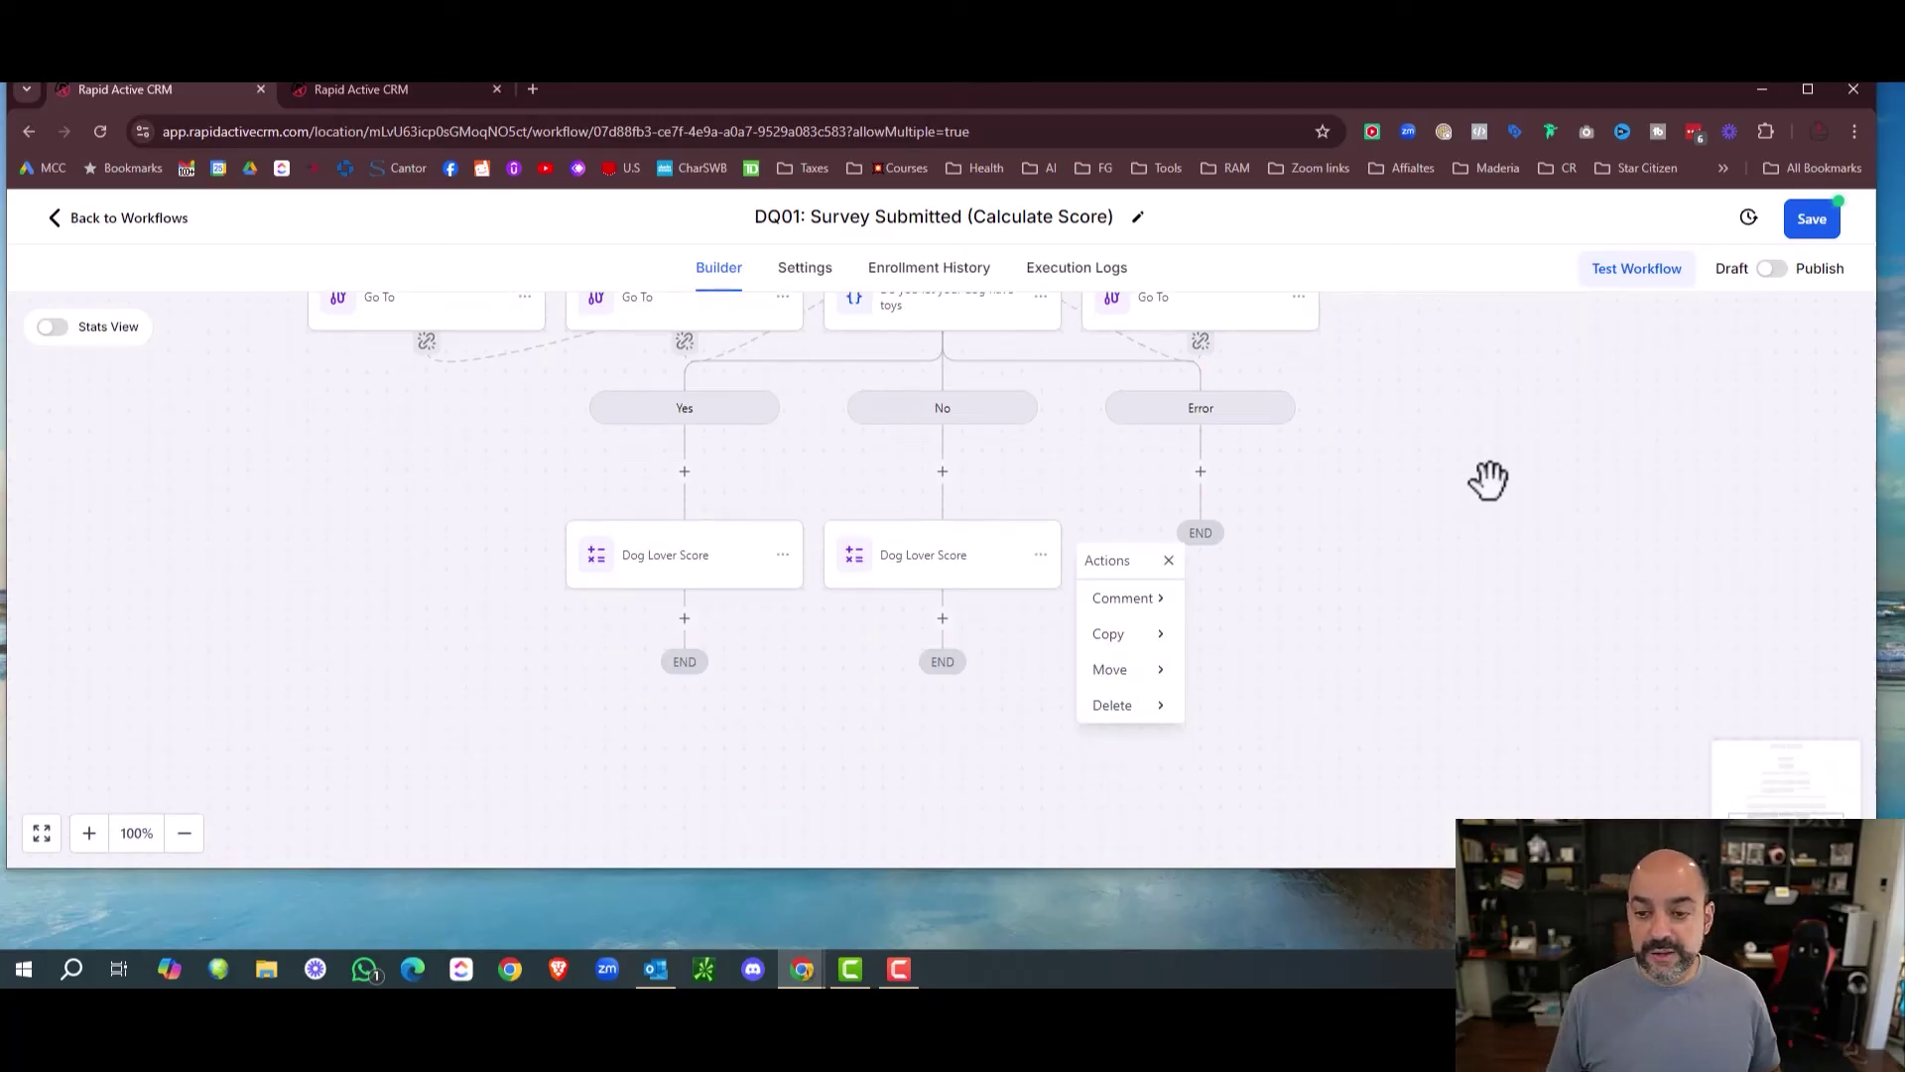
scroll(1416, 560, up, 3)
click(1557, 317)
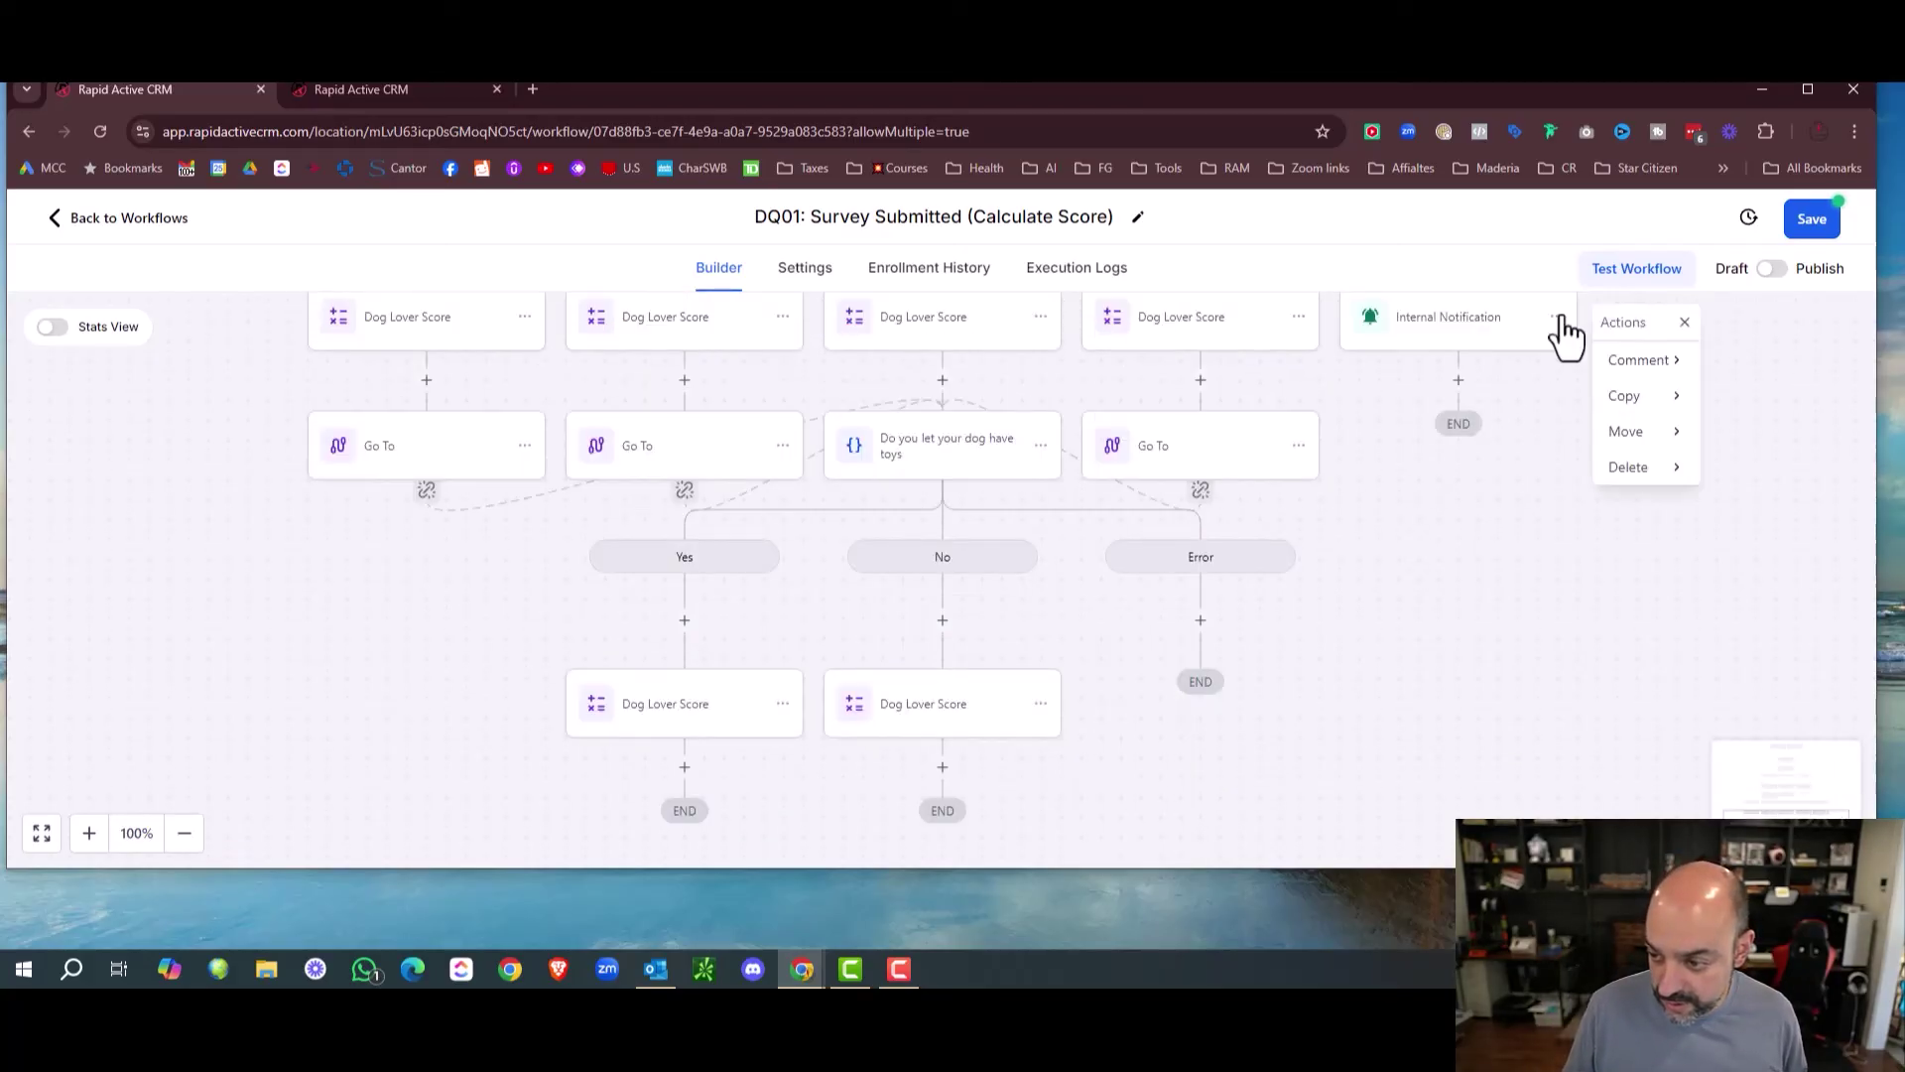
mouse_move(1687, 391)
click(1746, 369)
click(1200, 617)
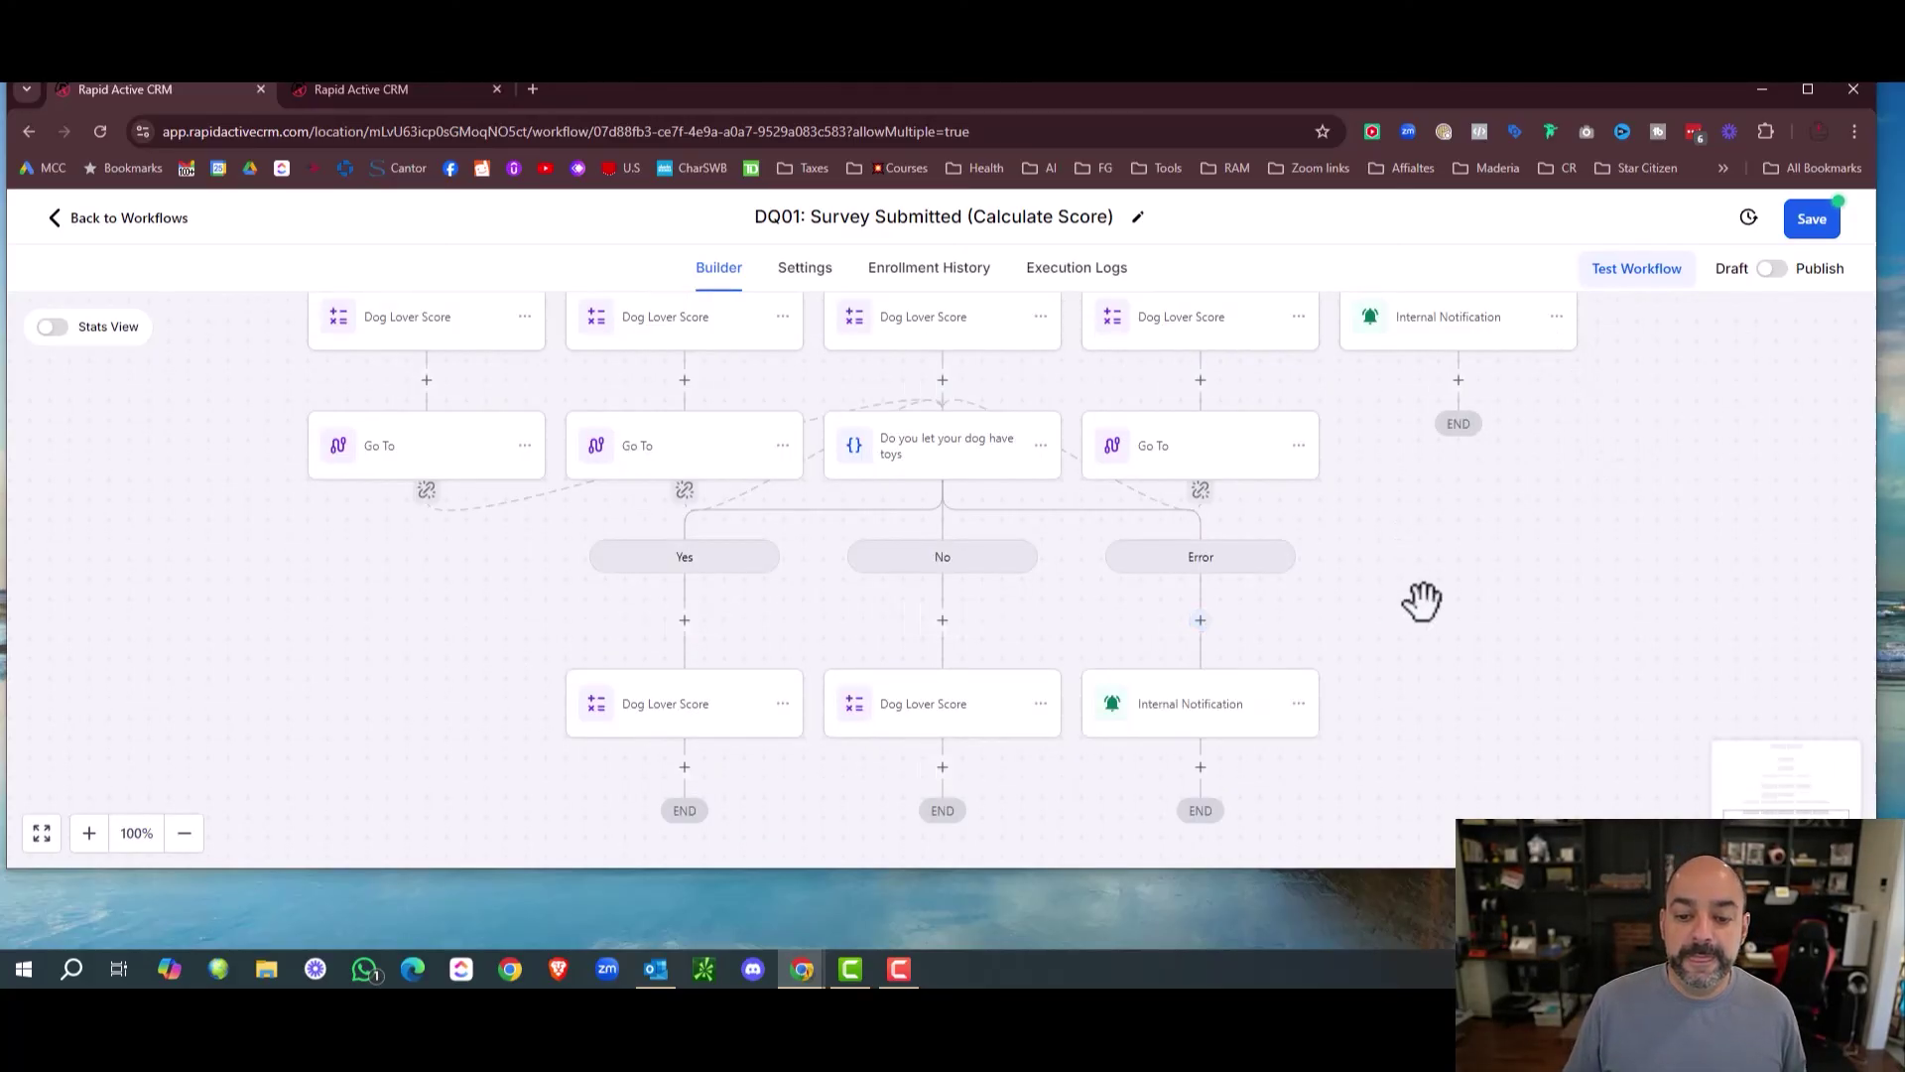
Add an If / Else condition after the No branch's Dog Lover Score operation and name the action Score.
scroll(957, 595, down, 2)
scroll(933, 615, up, 1)
scroll(942, 585, down, 2)
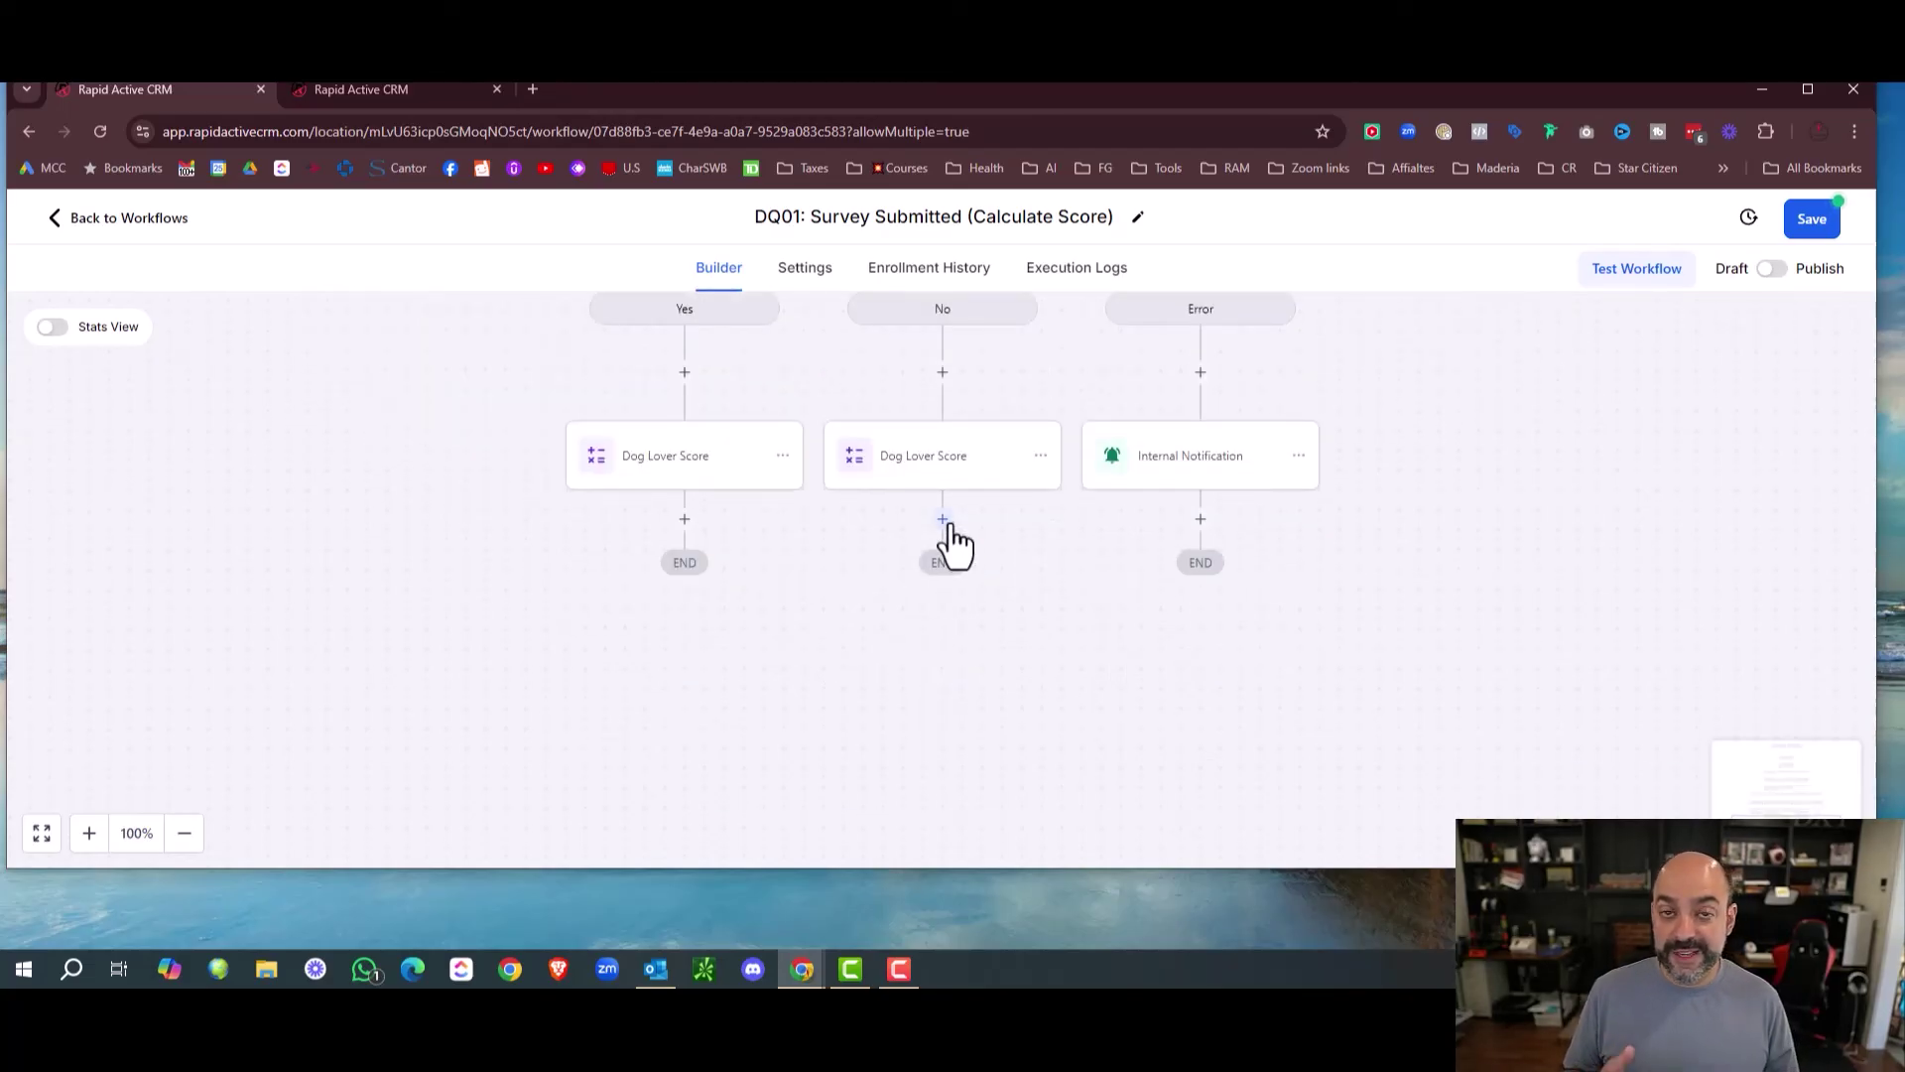
click(943, 518)
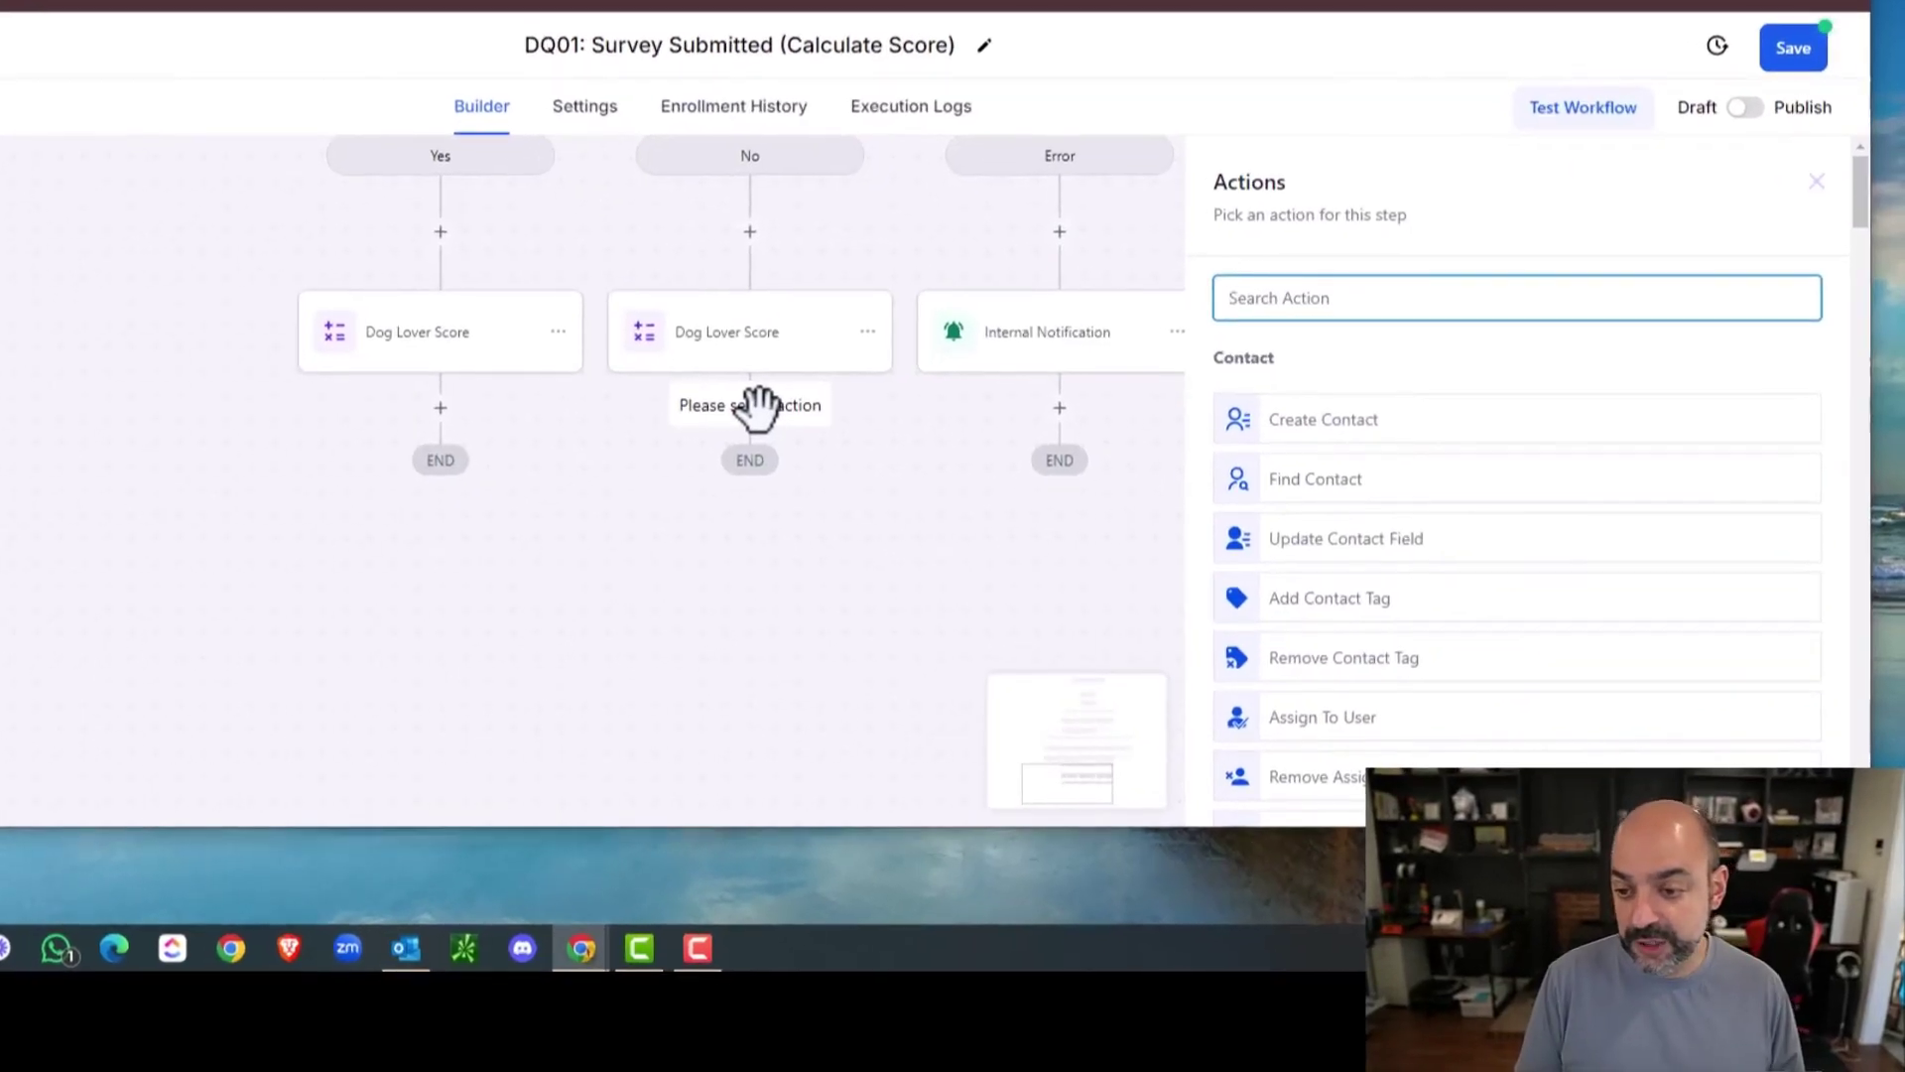
scroll(757, 406, up, 1)
text(if)
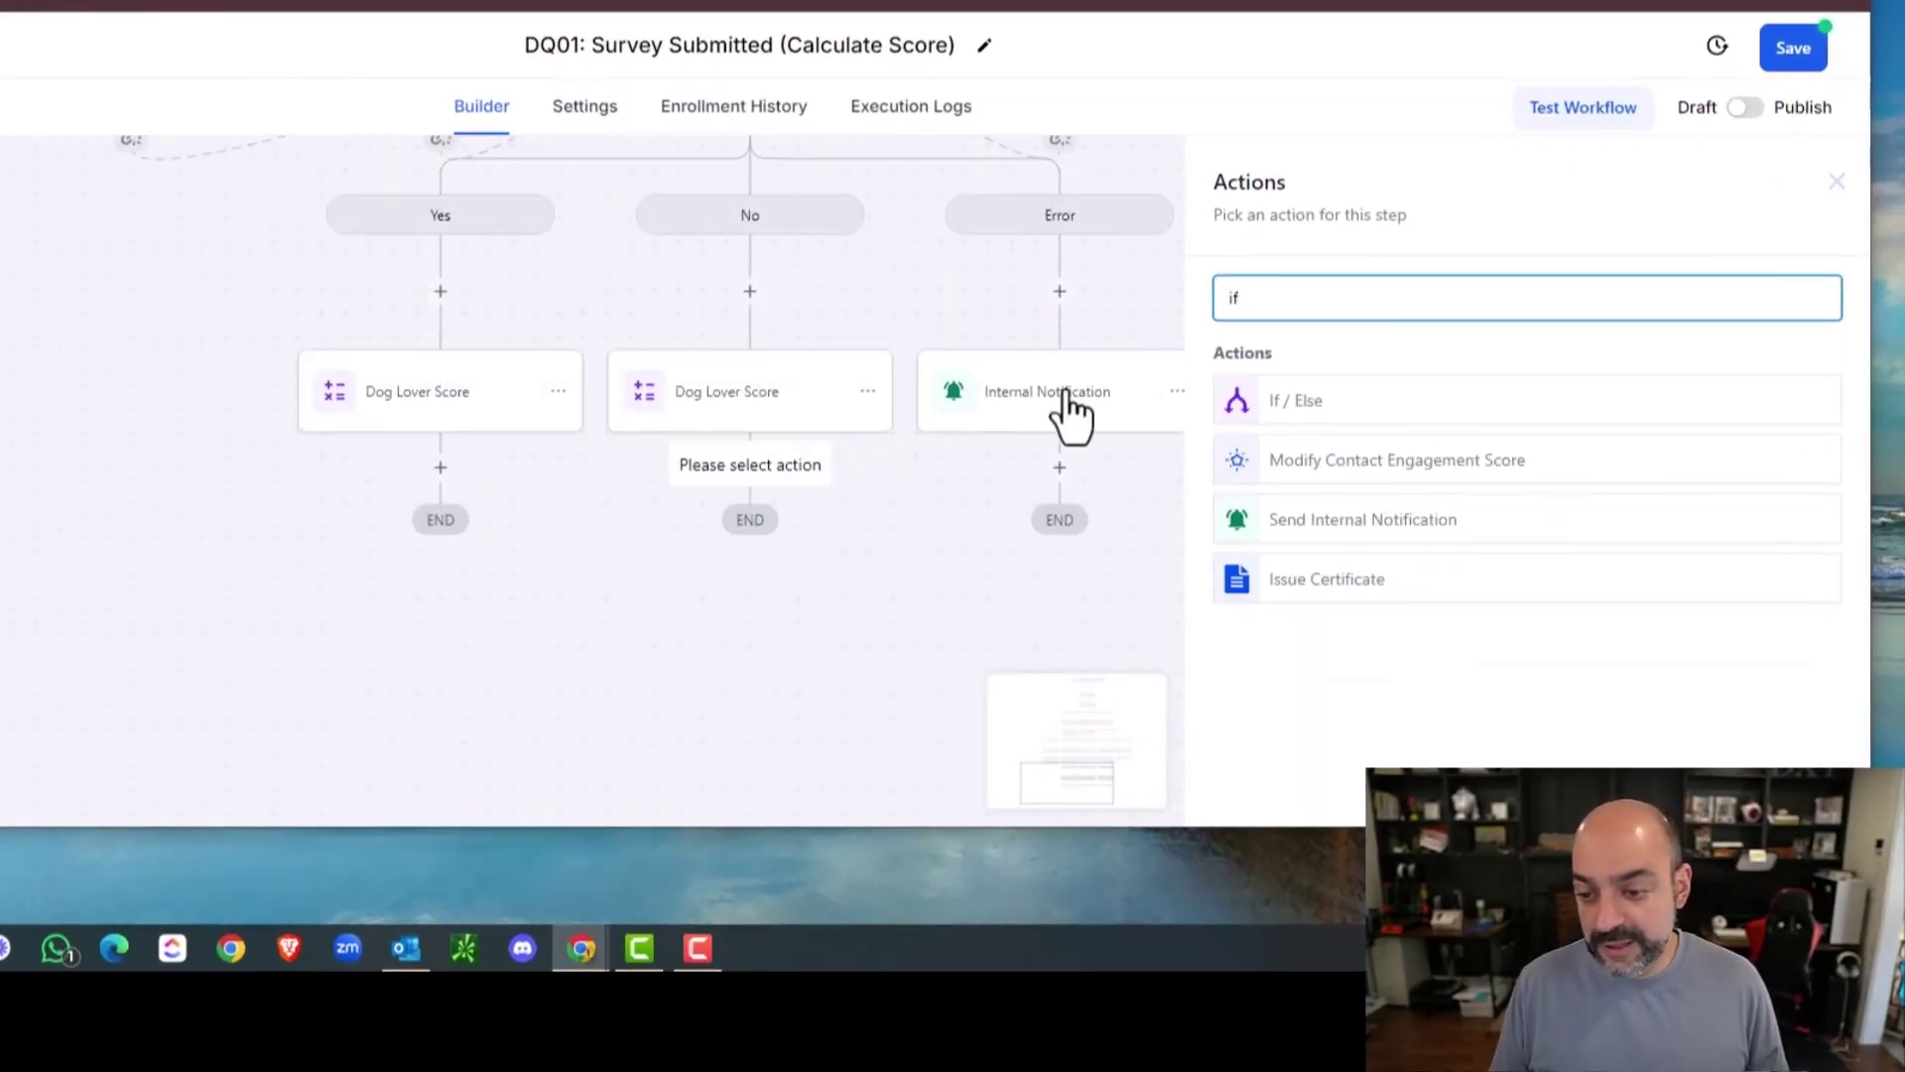
click(1352, 407)
double_click(970, 359)
text(Score)
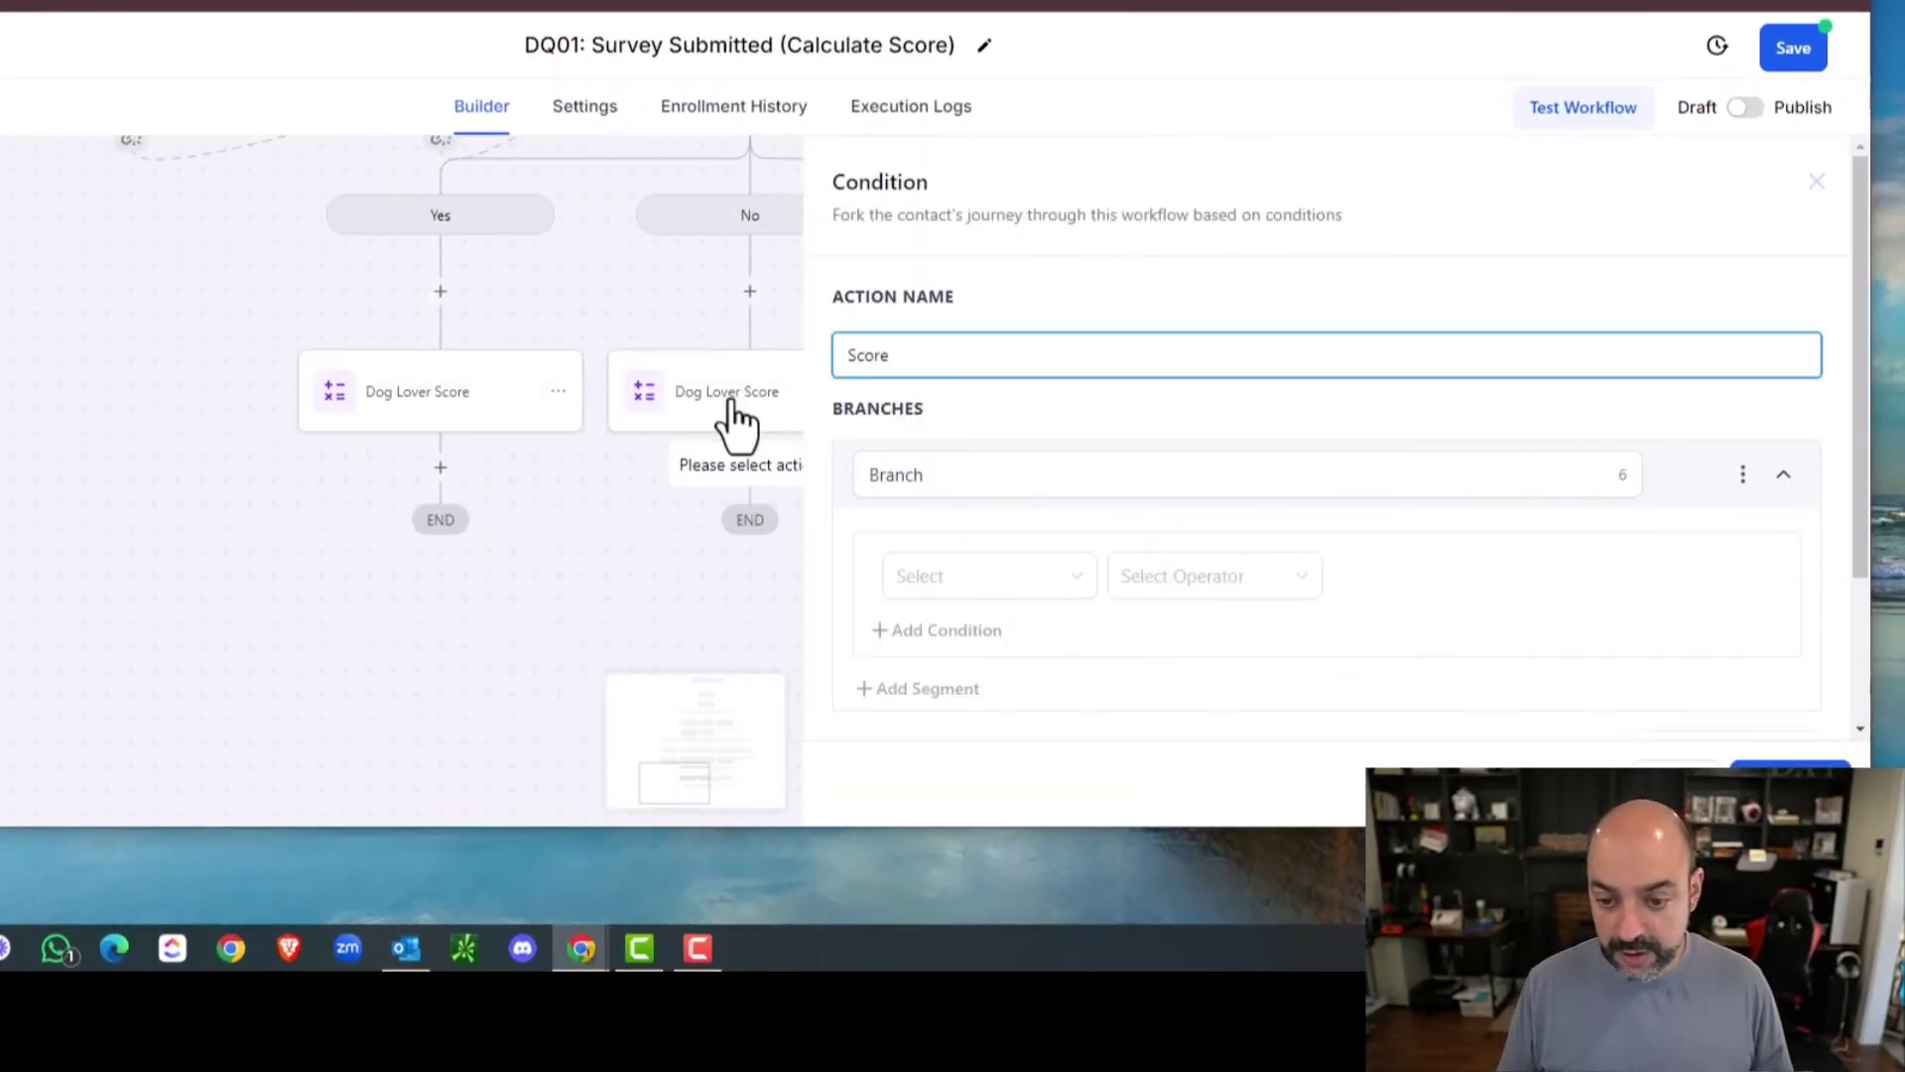
Name the first branch of the Score condition "Score Is 30 (Max)".
scroll(967, 486, down, 3)
drag(978, 274, 740, 275)
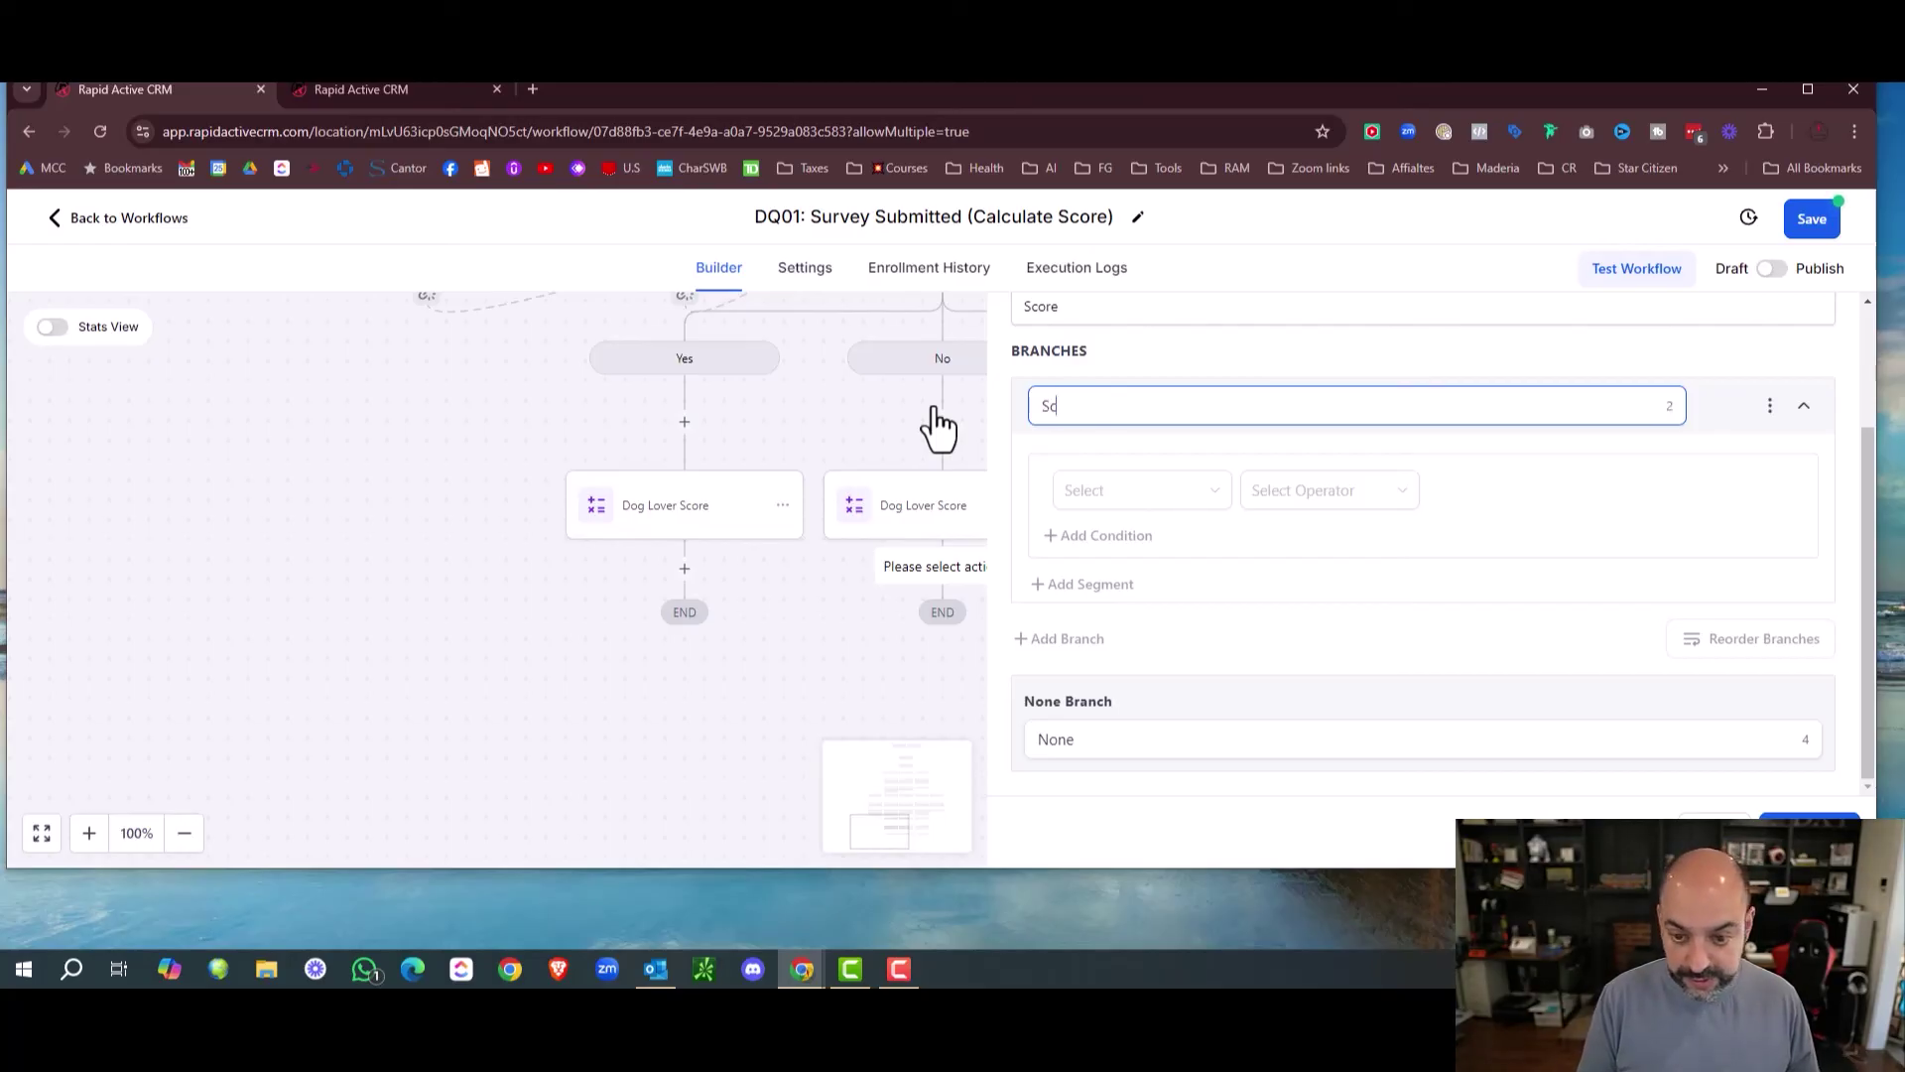
text(ore Is 30 (Max)
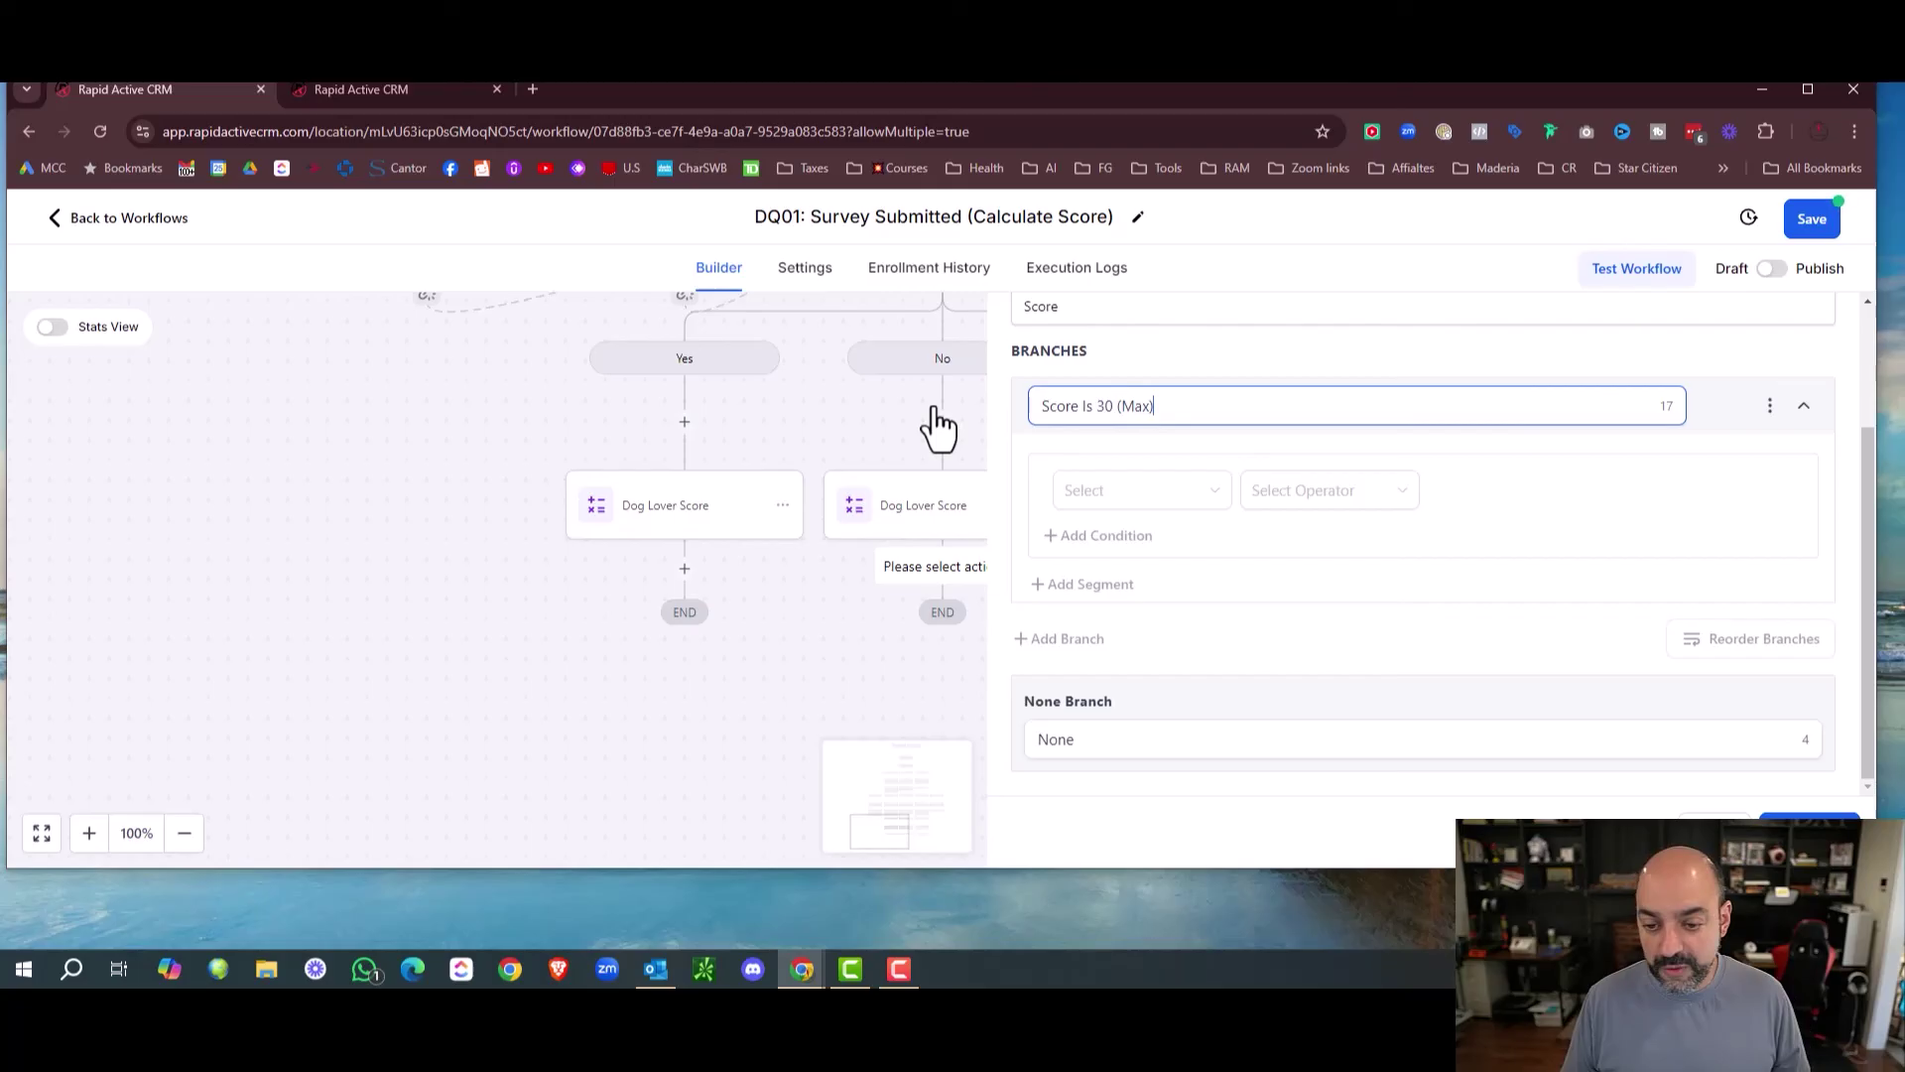
Set the "Score Is 30 (Max)" branch to require the contact's Dog Love Max Score field to equal 30.
click(1171, 493)
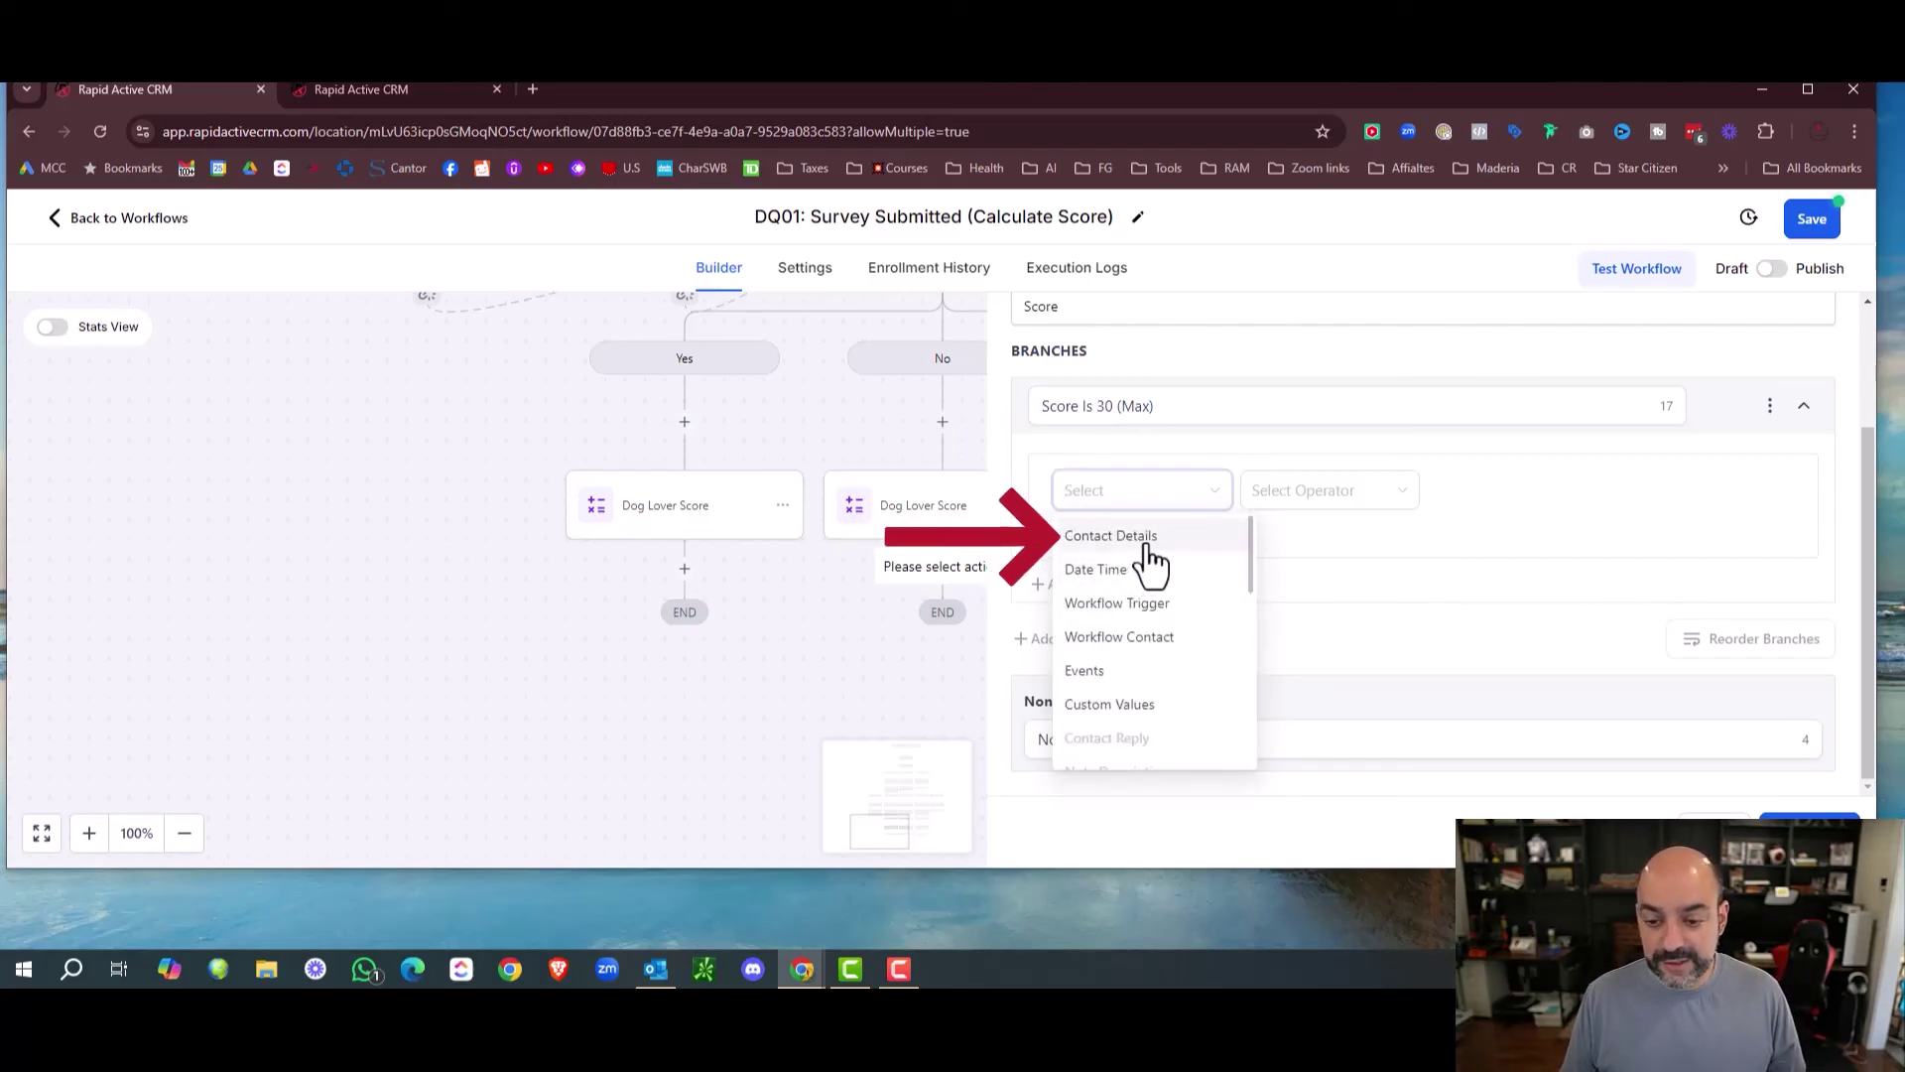
click(1149, 544)
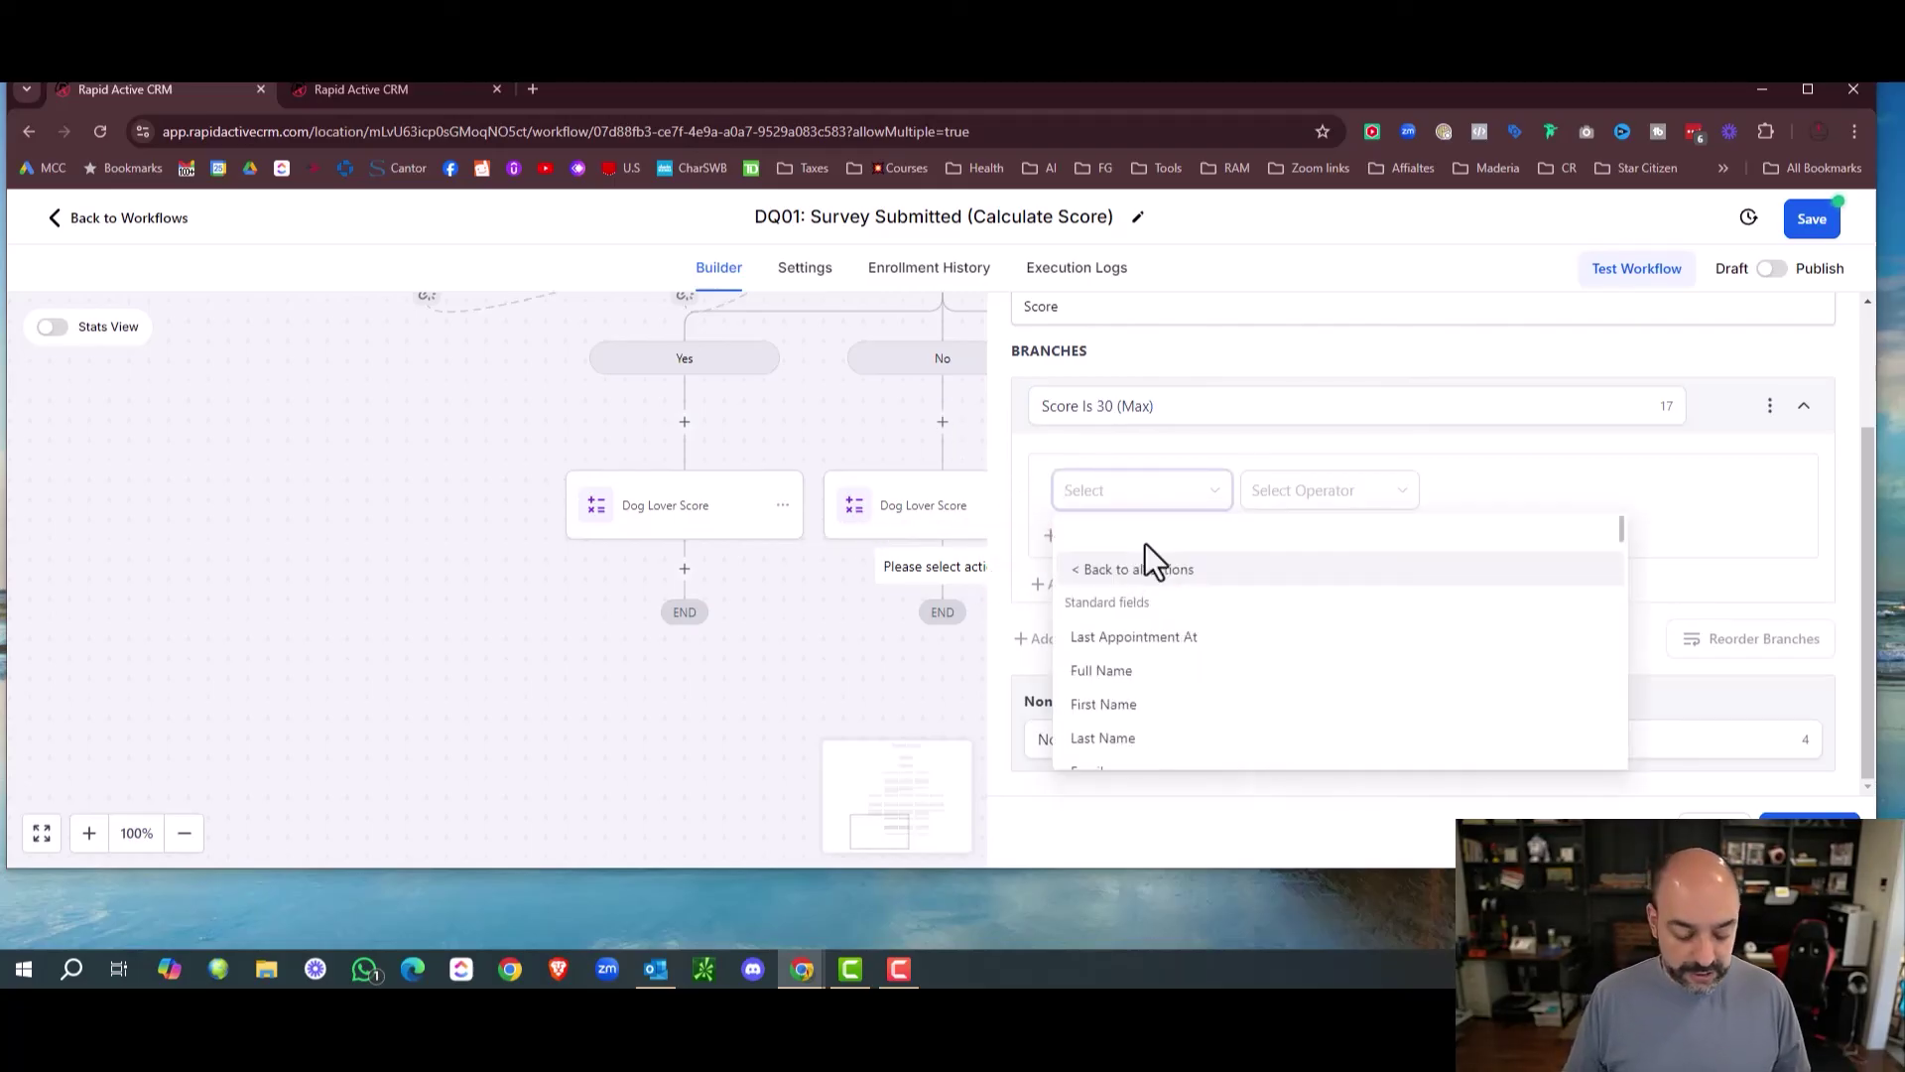
text(dog)
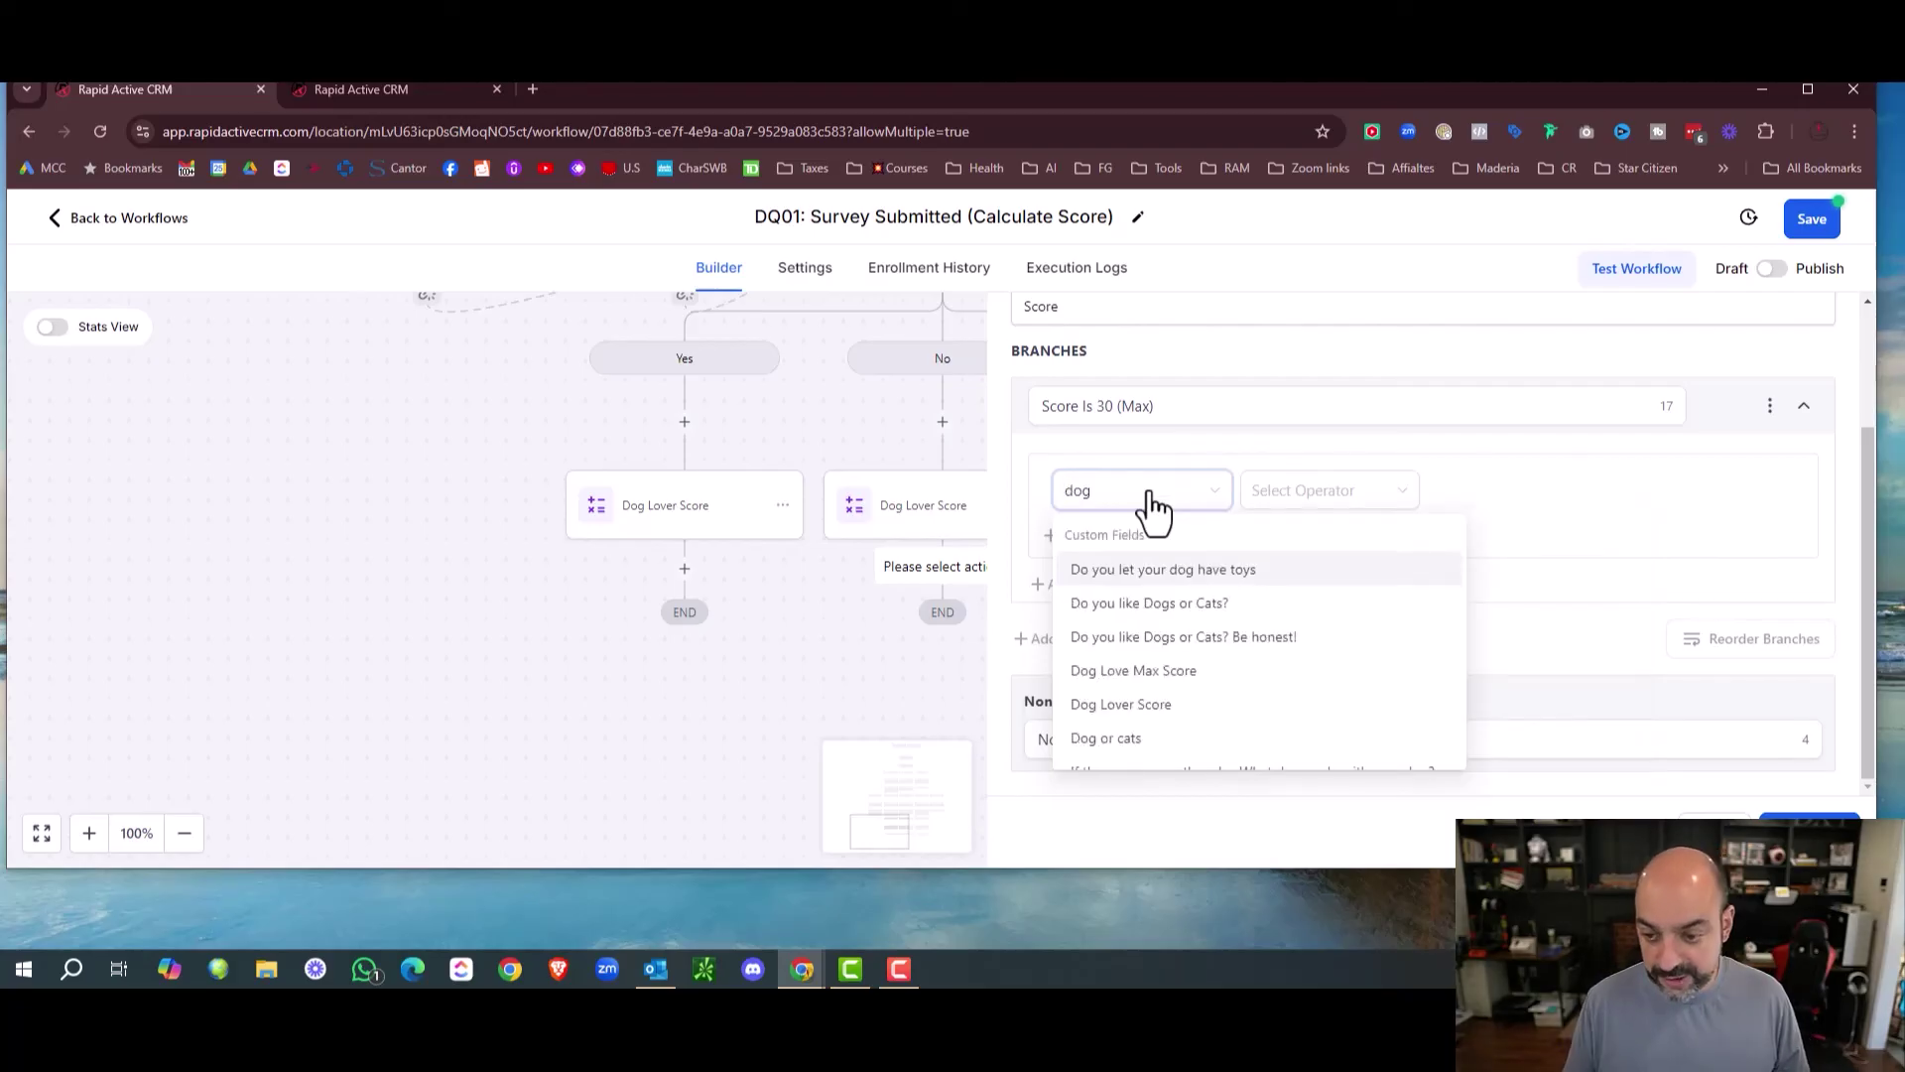
click(1176, 671)
click(1362, 496)
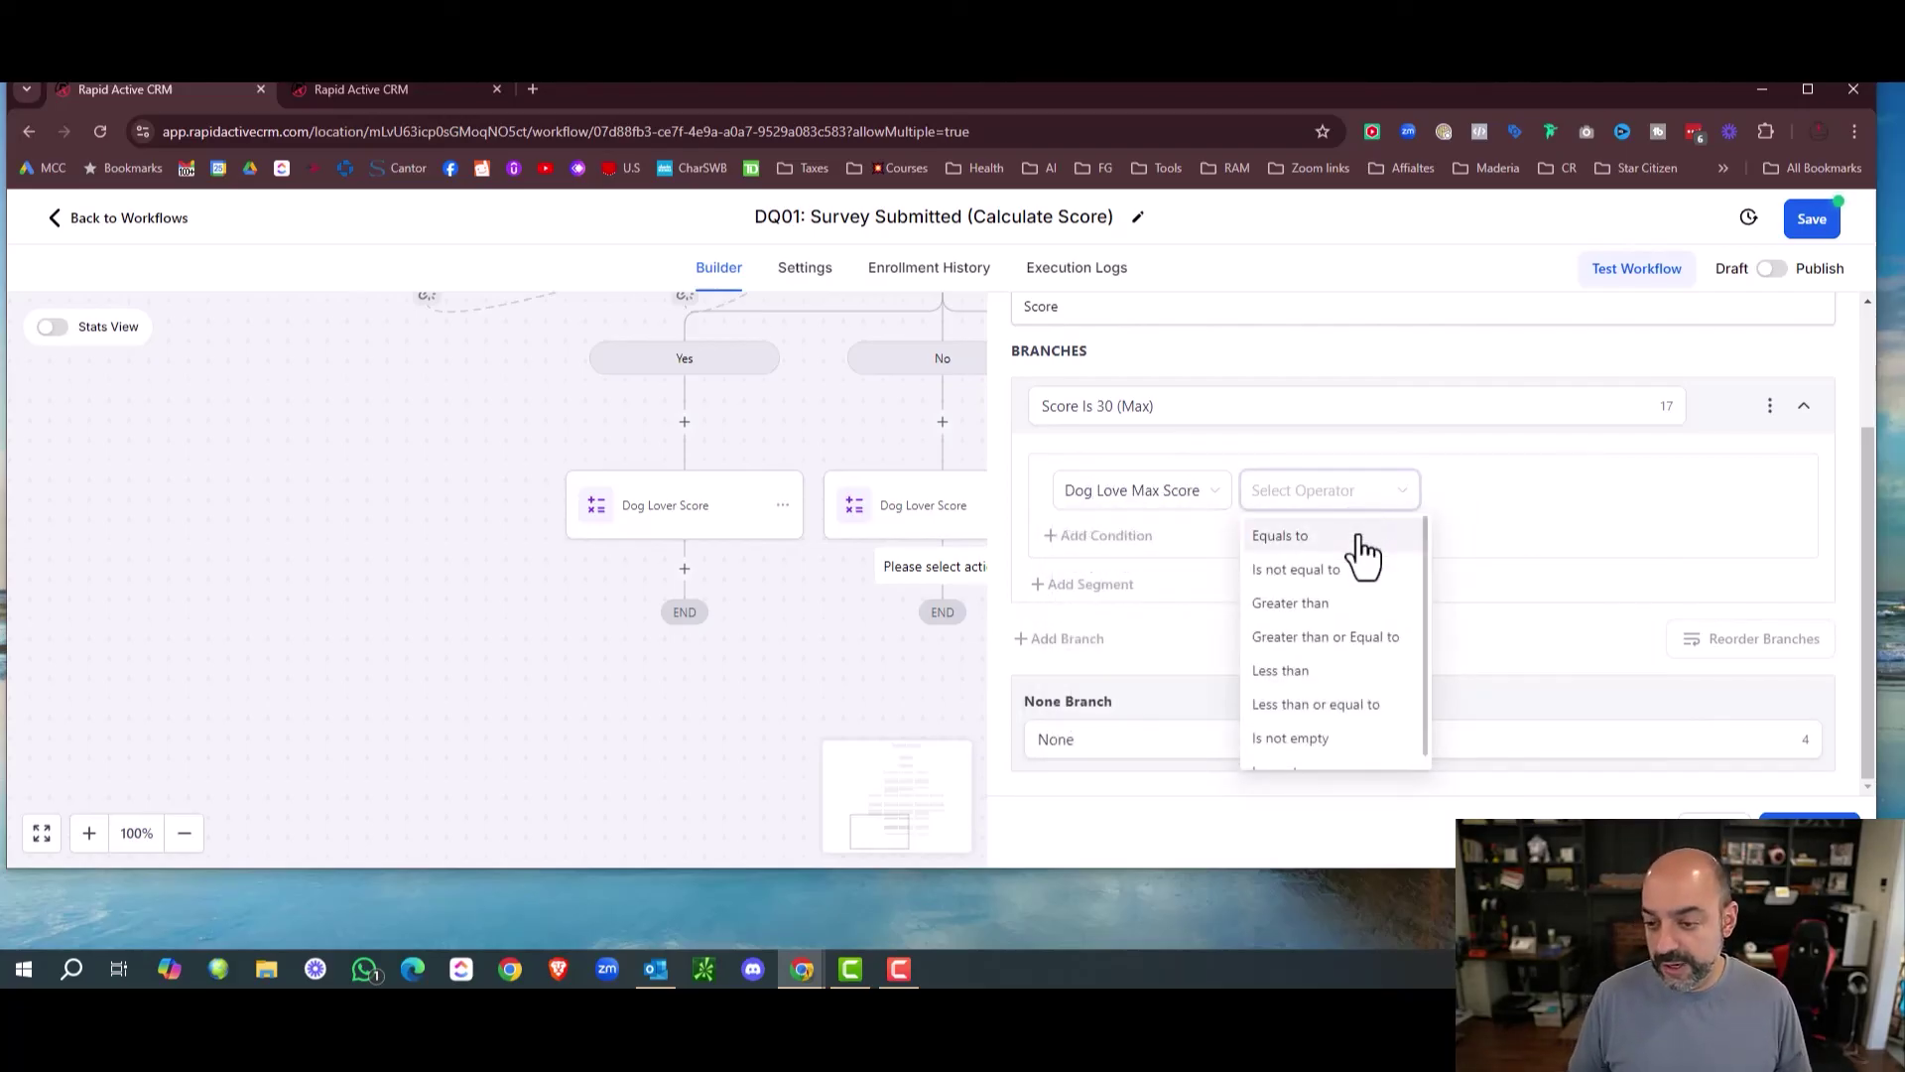
click(1280, 535)
click(1522, 477)
text(30)
scroll(1246, 629, up, 1)
scroll(1141, 664, down, 1)
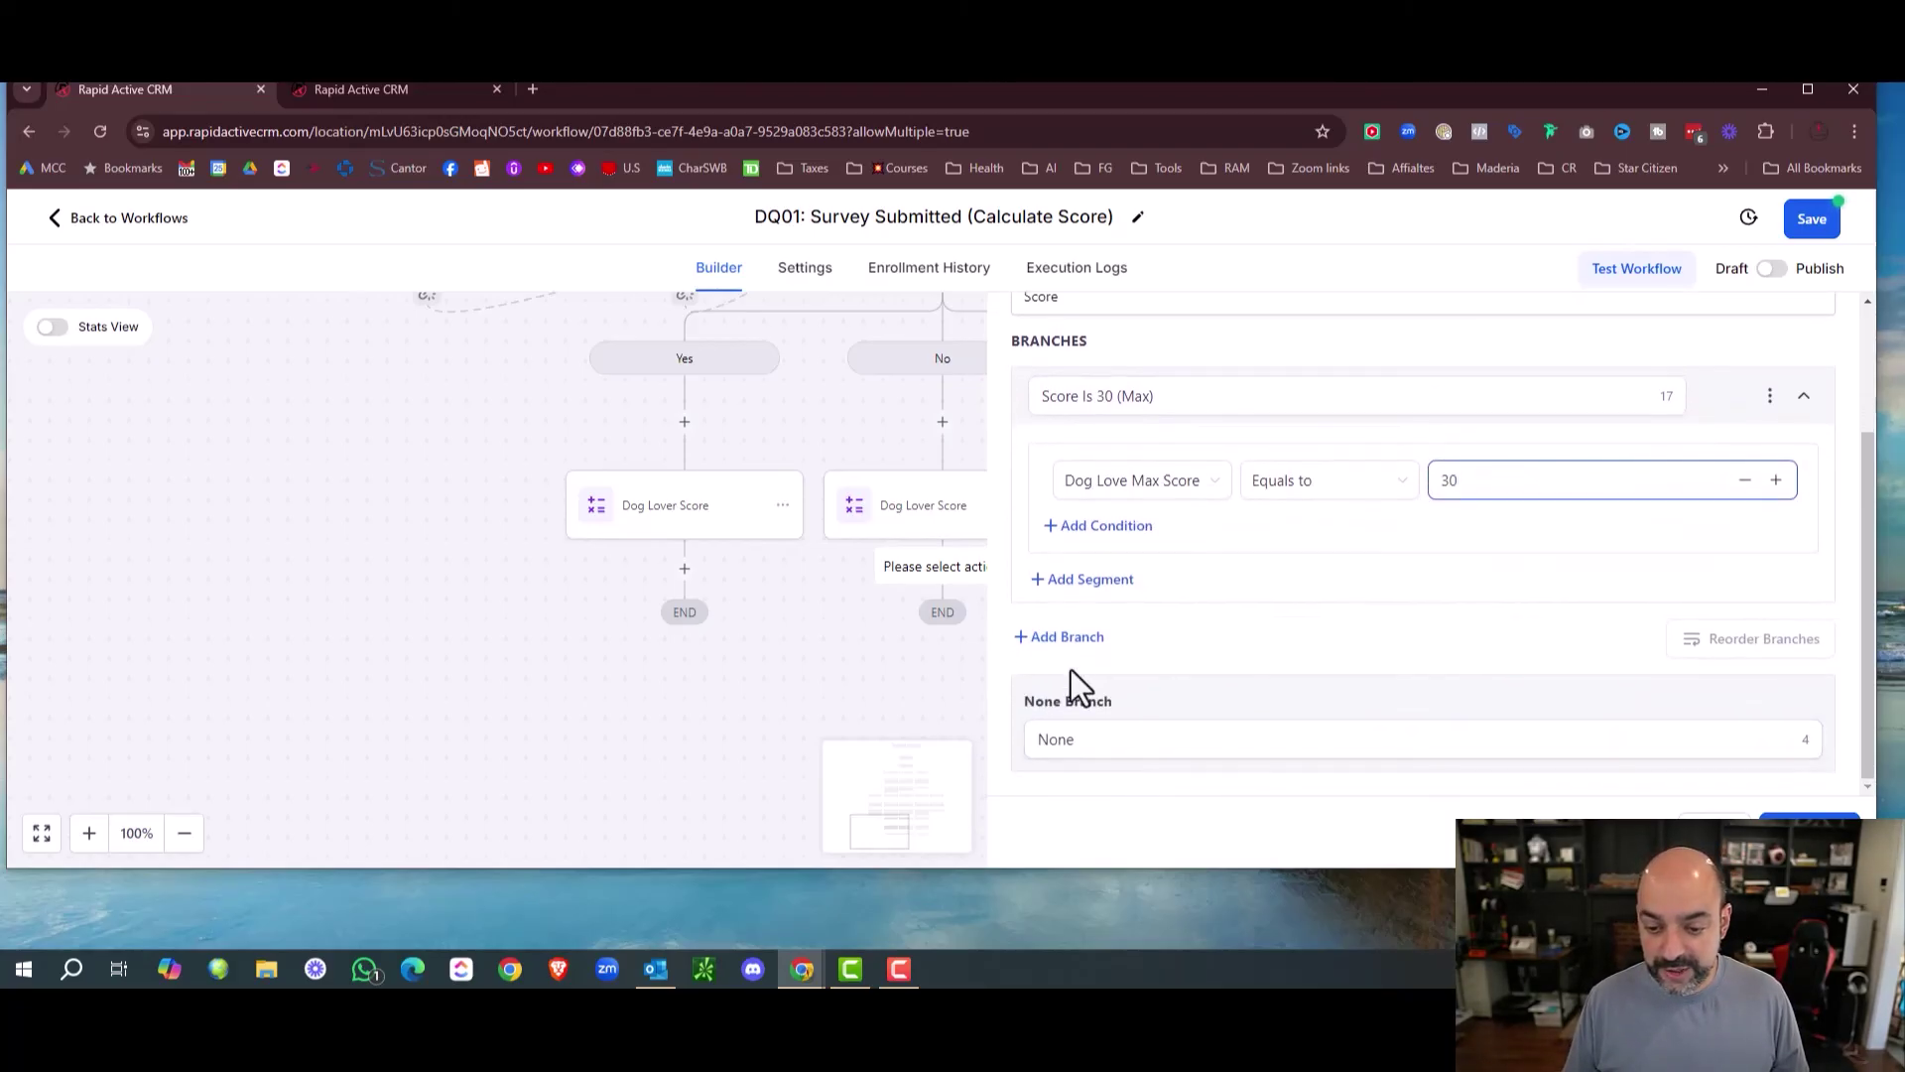
Add a second branch to the Score condition and name it "Ok Dog Lover".
click(1072, 655)
key(BackSpace)
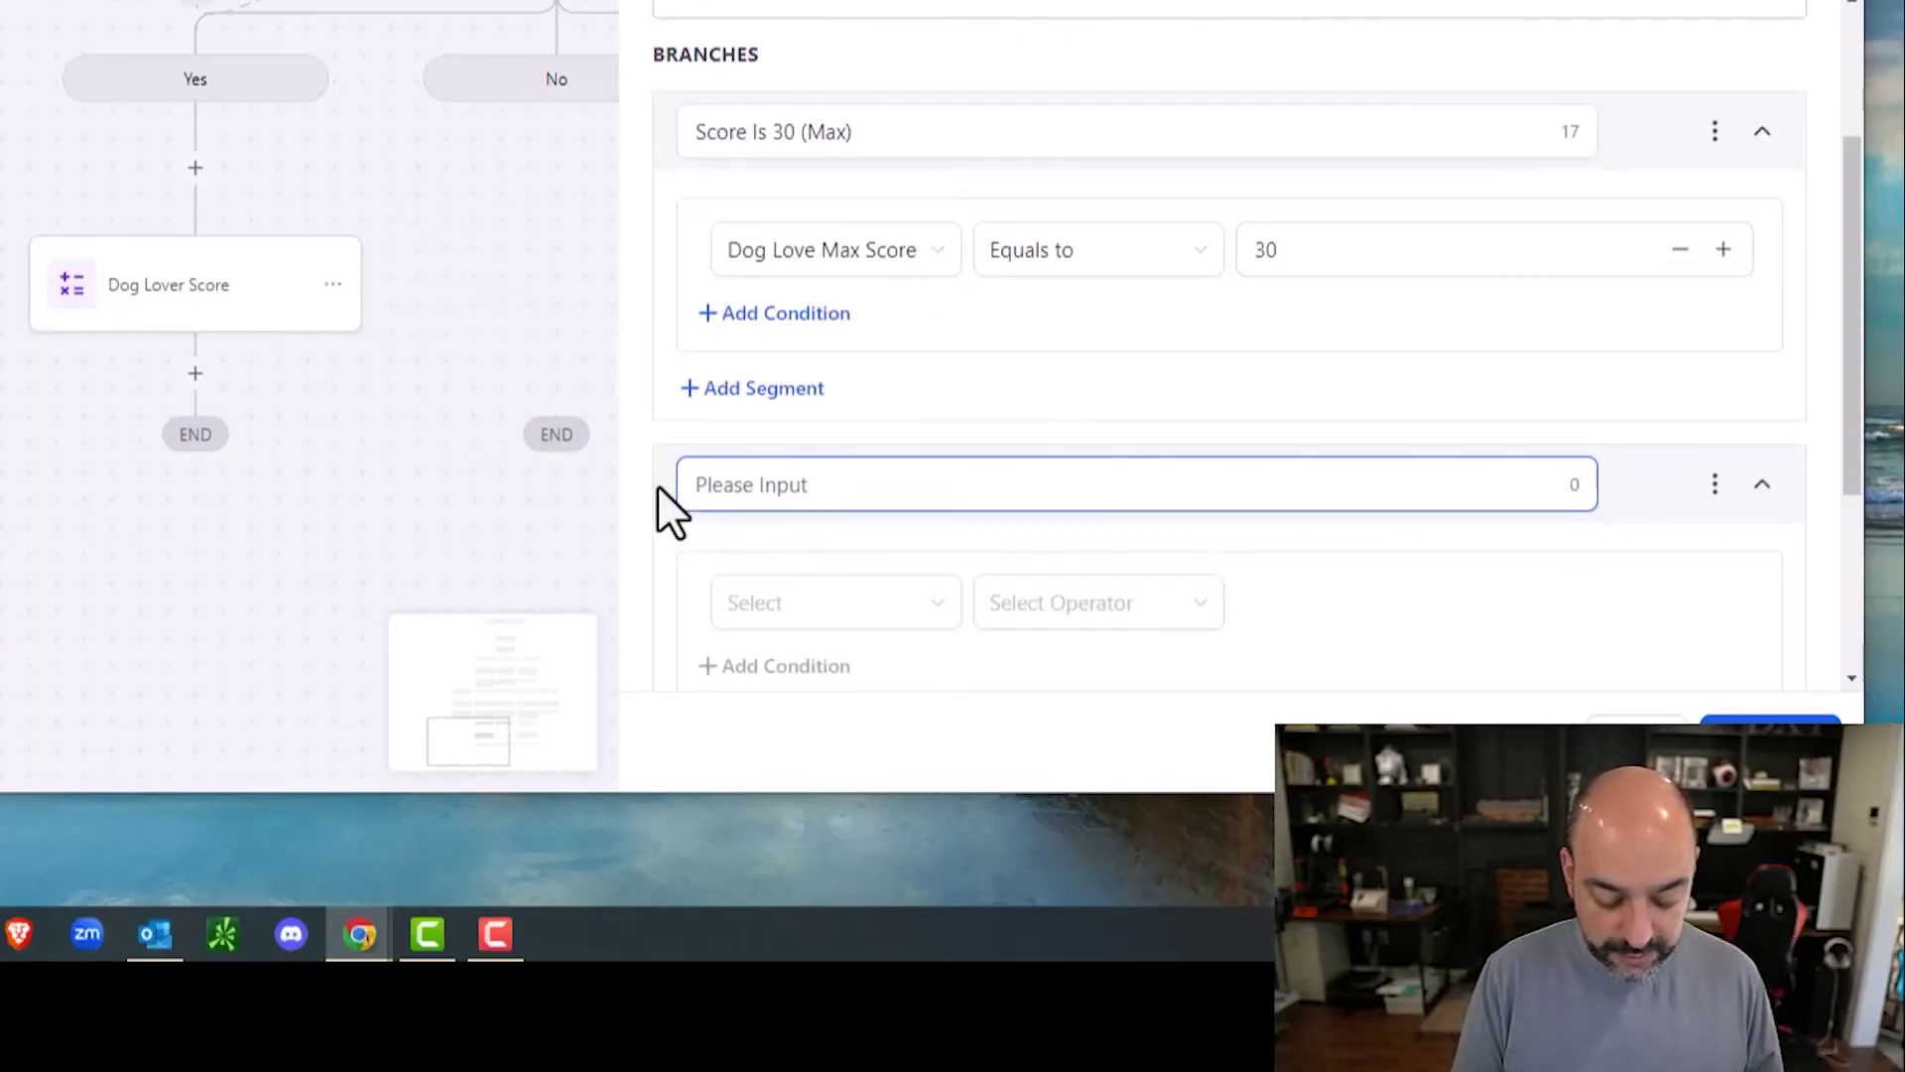
text(Ok Dog Lover)
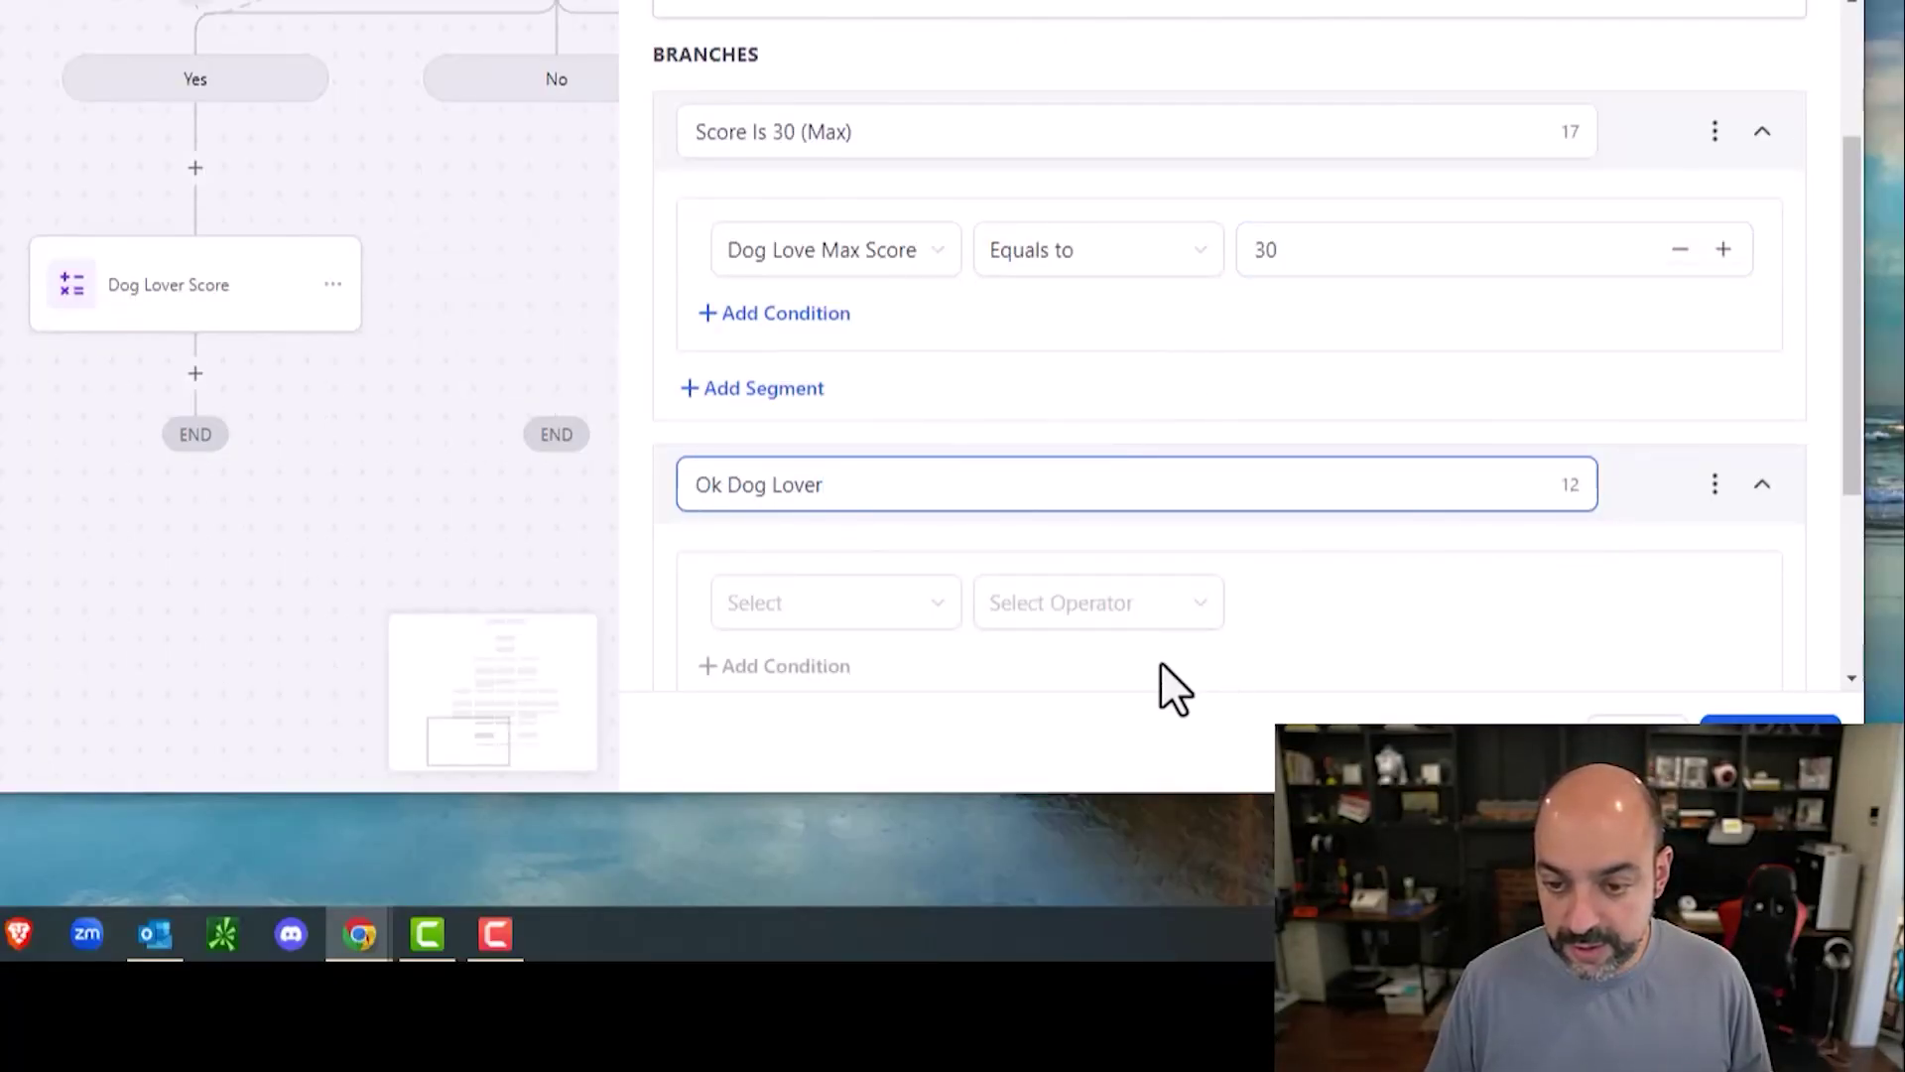
Set the "Ok Dog Lover" branch to require the contact's Dog Lover Score field to be less than or equal to 29.
scroll(1169, 684, down, 3)
click(851, 263)
click(832, 326)
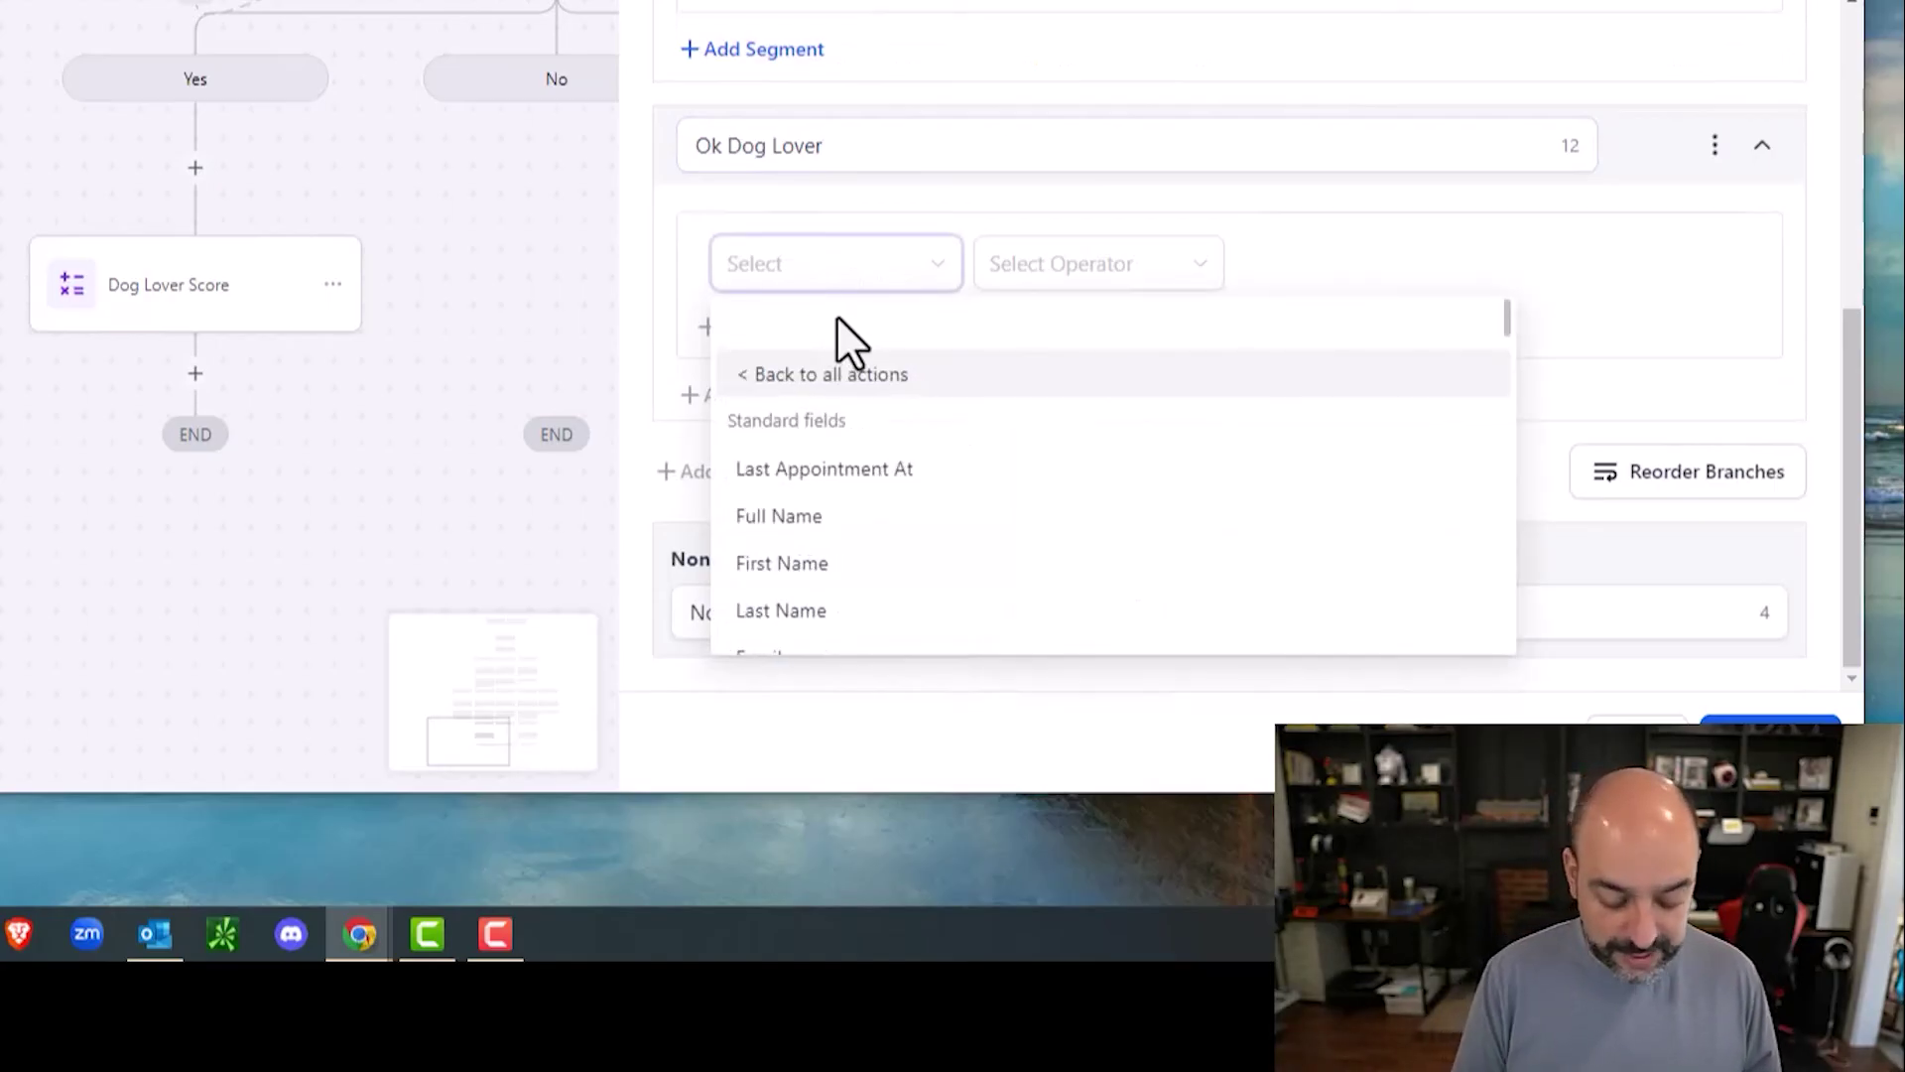
text(dog lover)
click(893, 377)
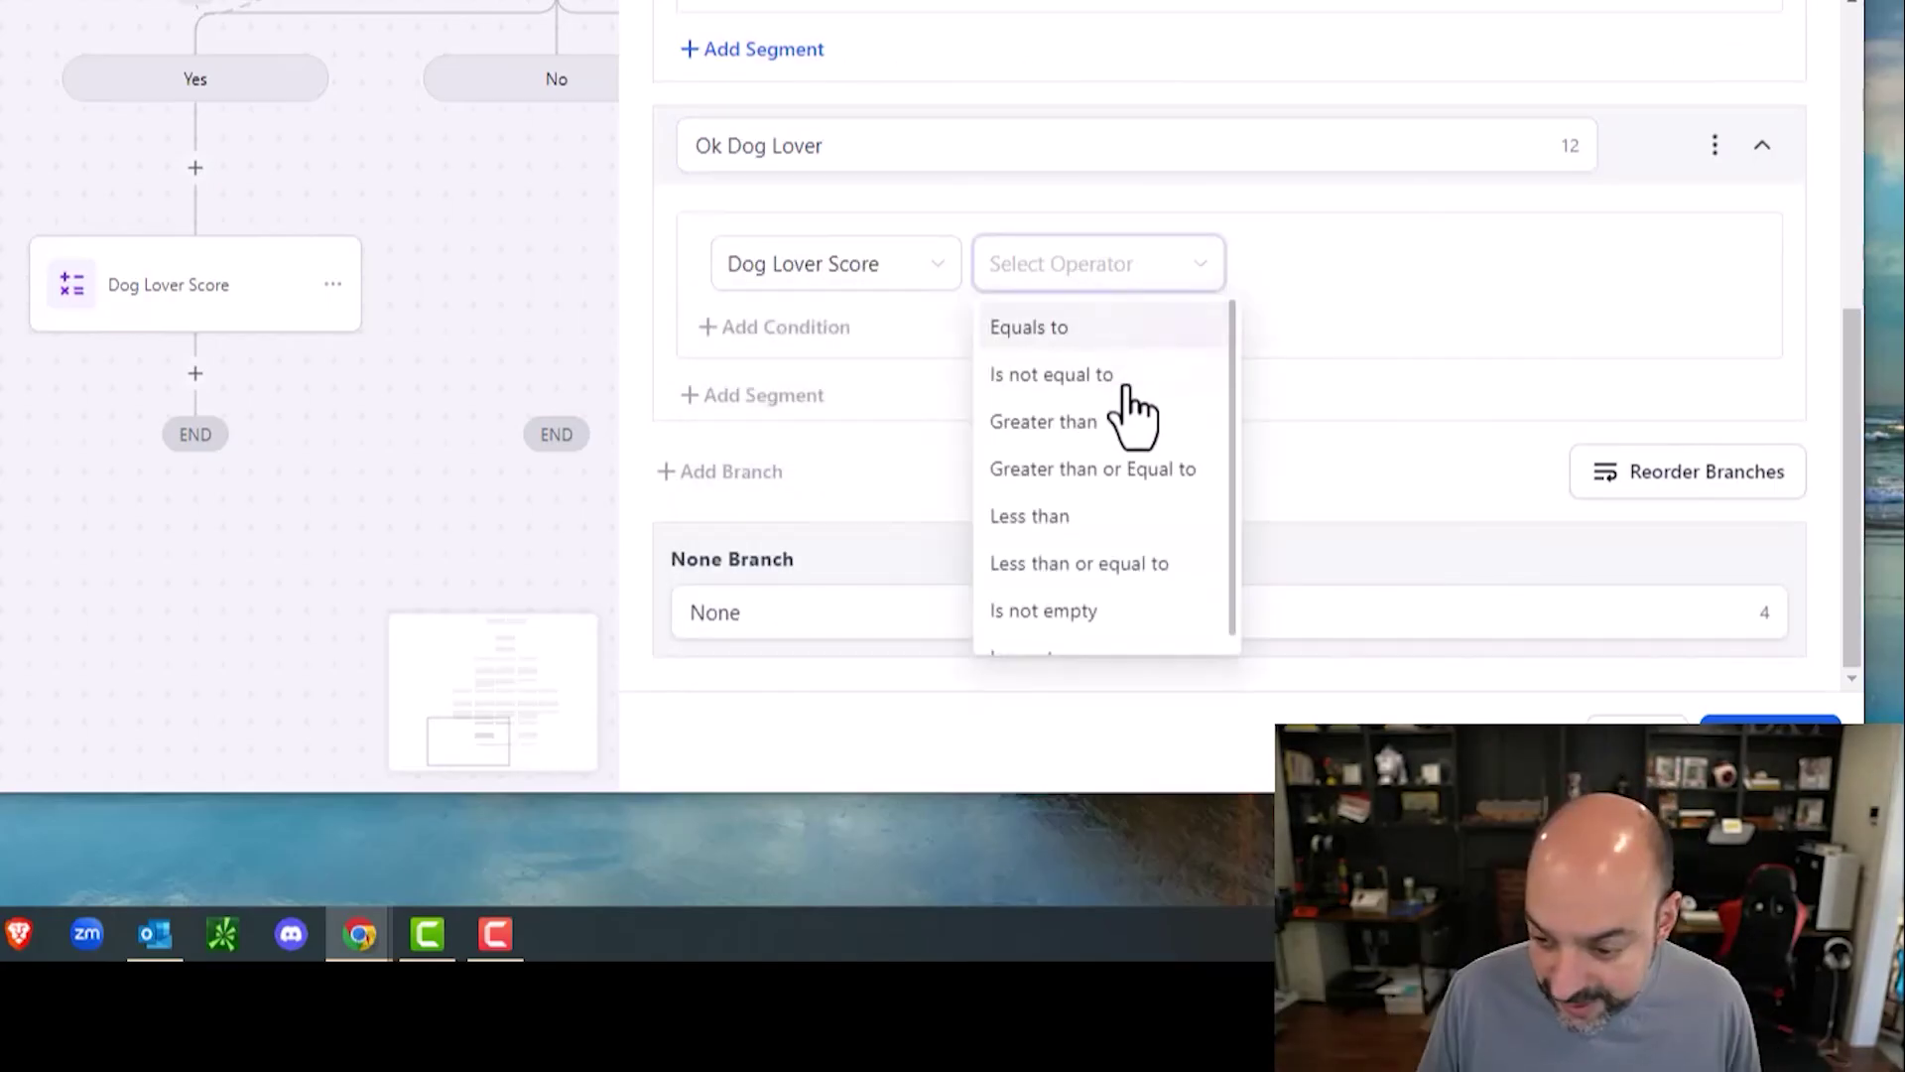
click(1131, 563)
click(1384, 263)
text(29)
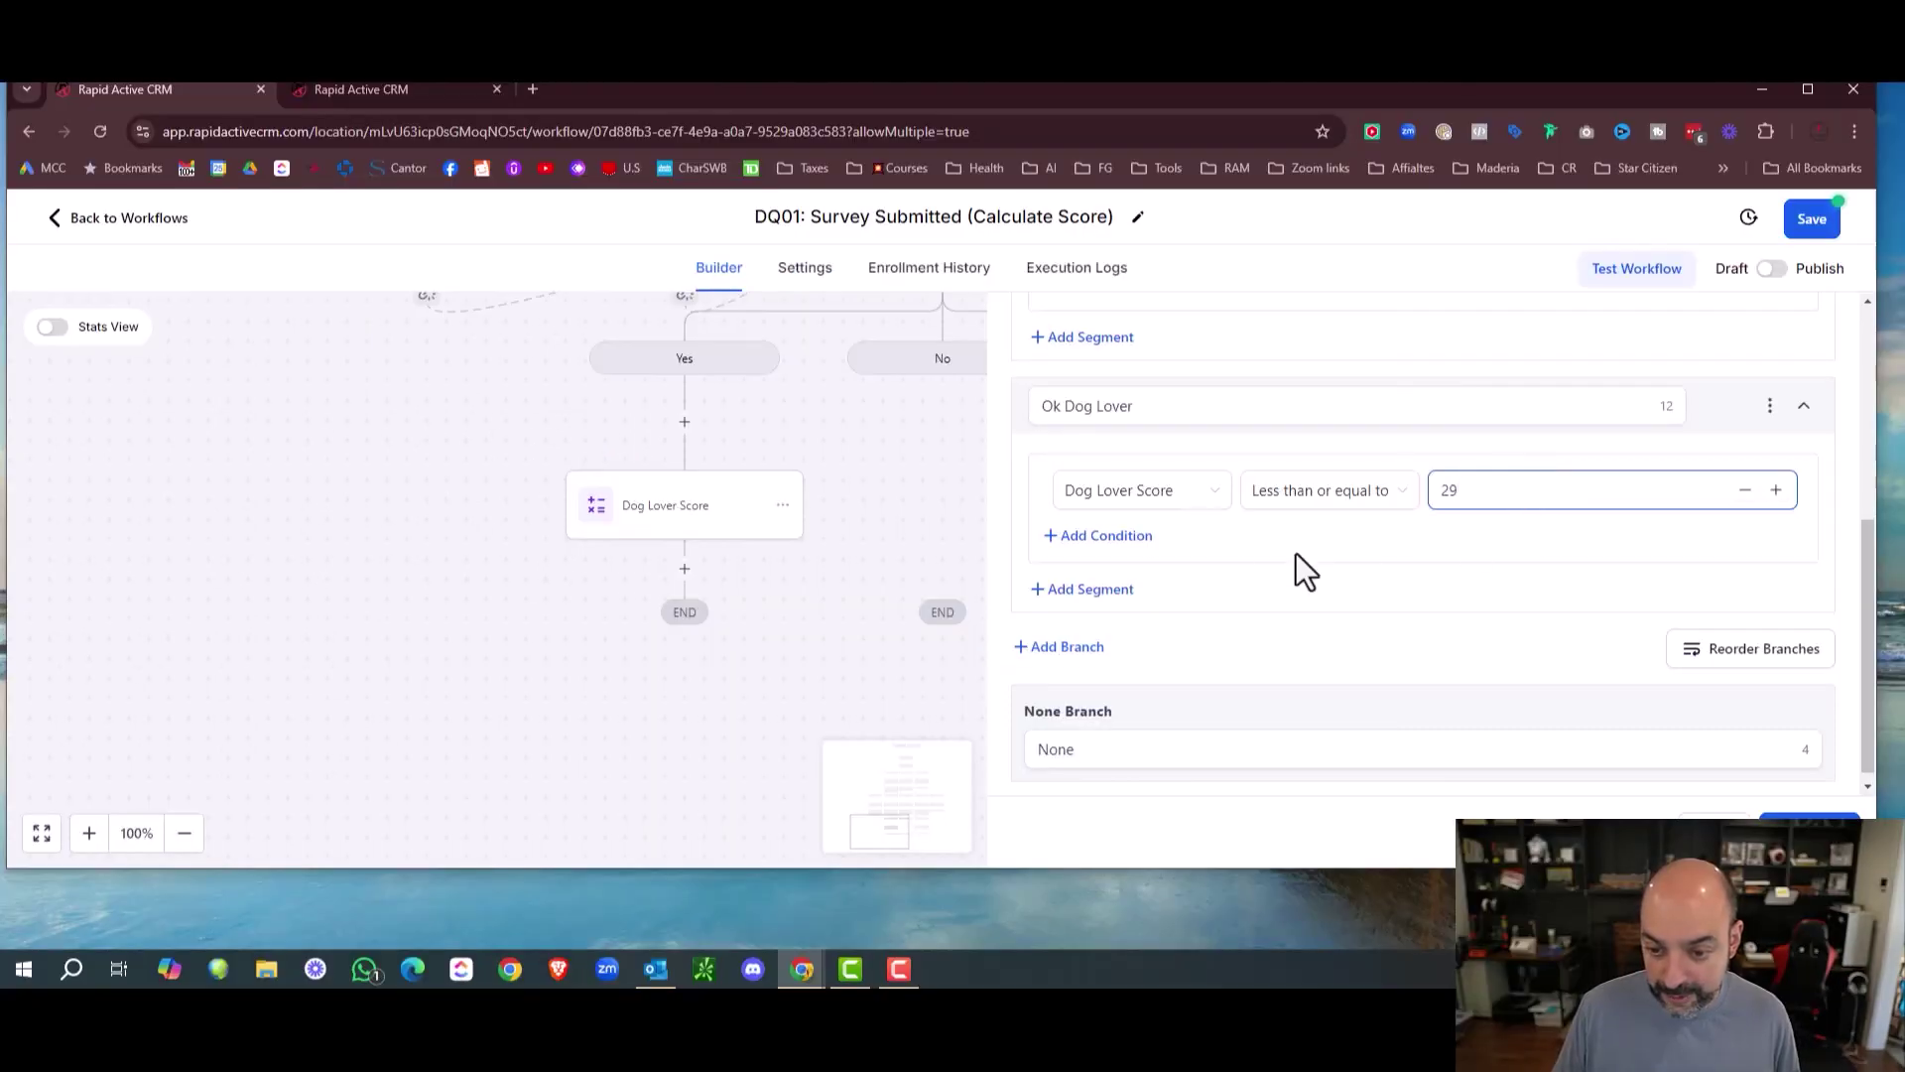
Add an AND condition on the contact's Dog Love Max Score field to the "Ok Dog Lover" branch.
click(1143, 538)
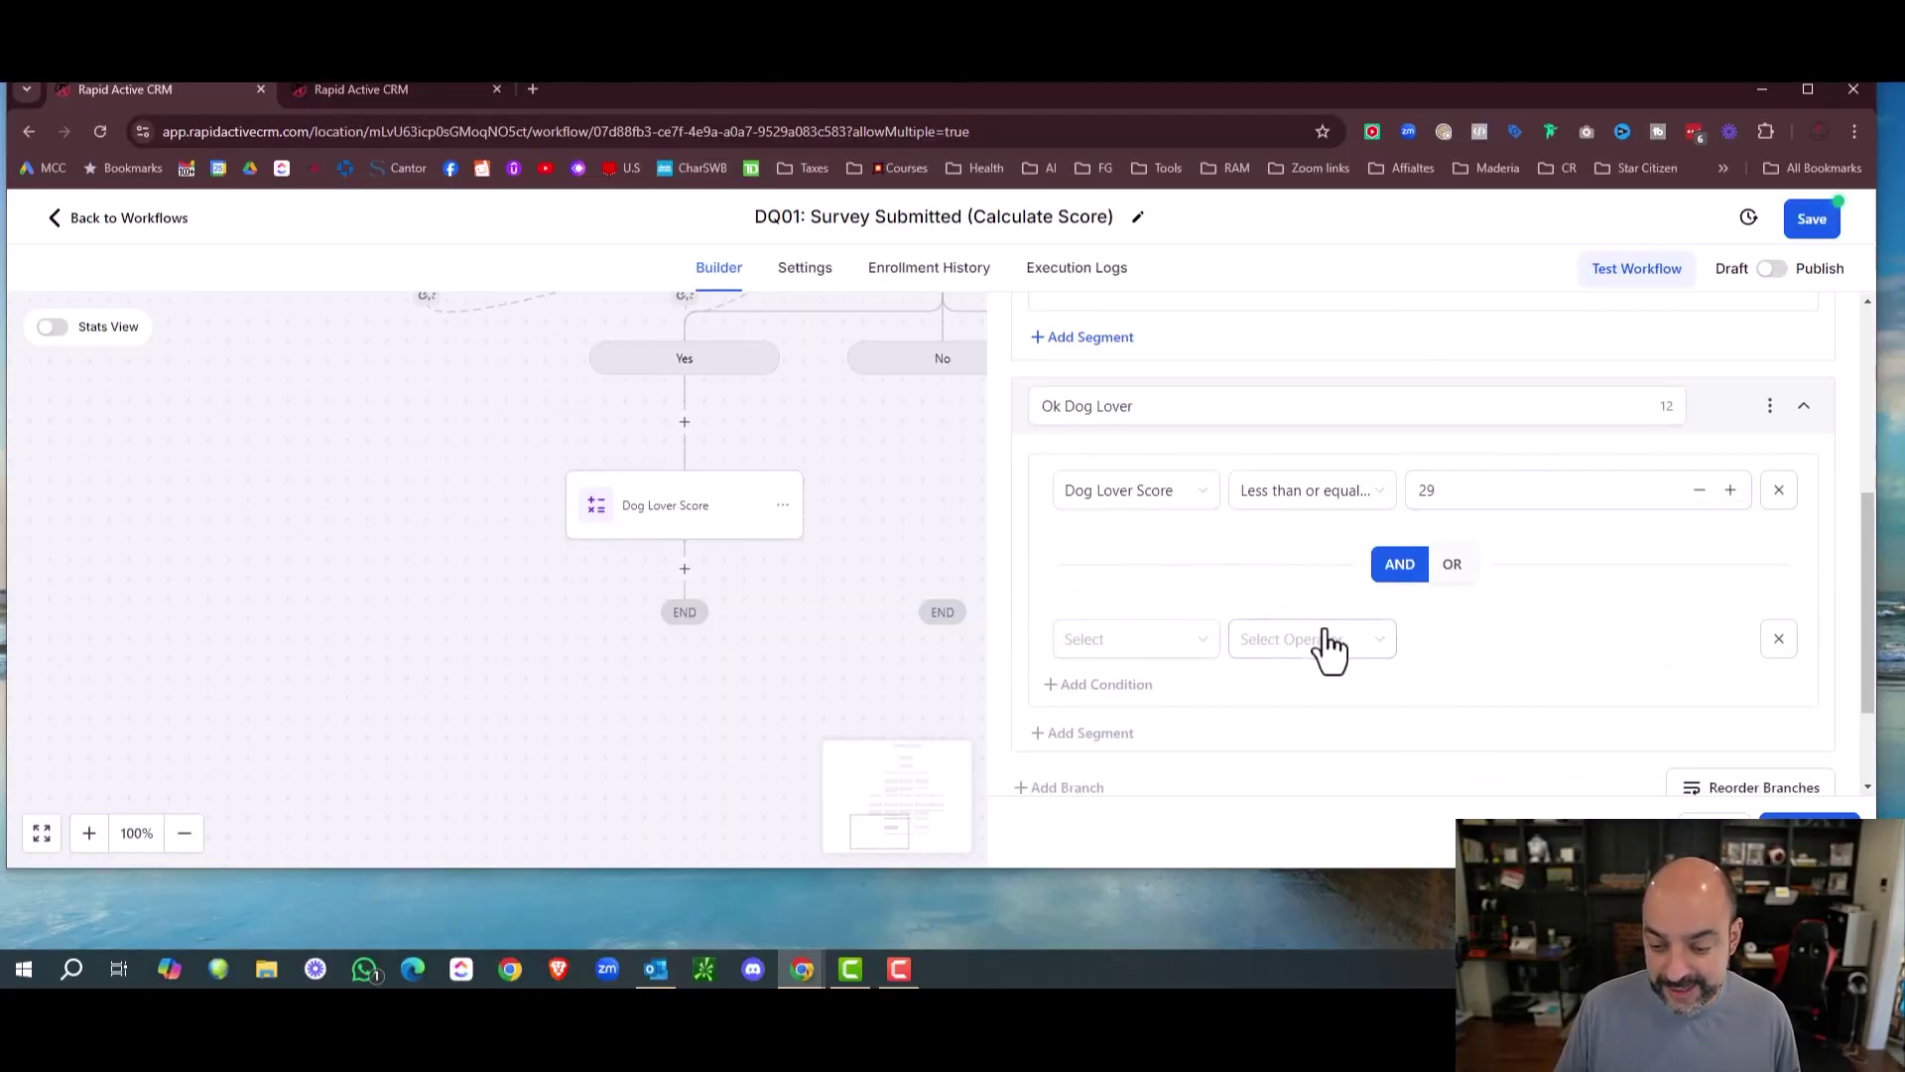
click(1128, 643)
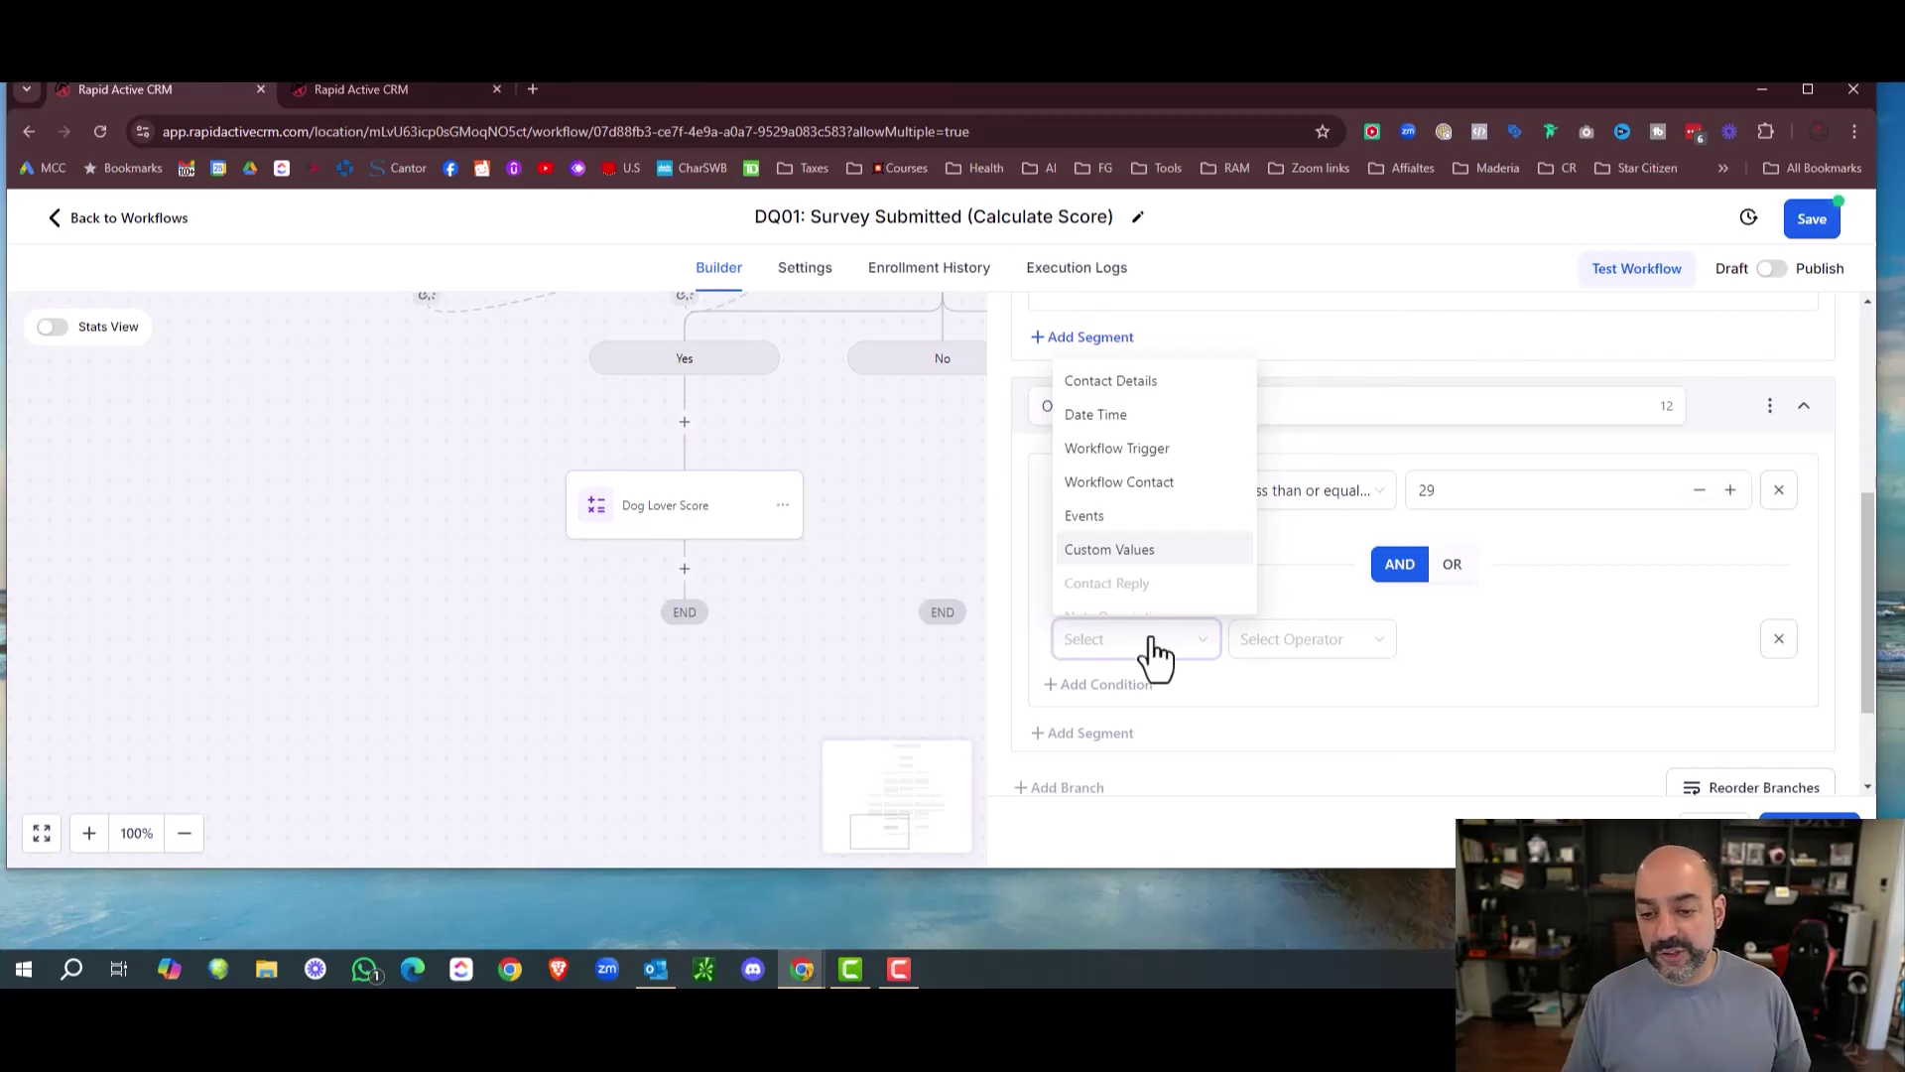
scroll(1150, 635, up, 3)
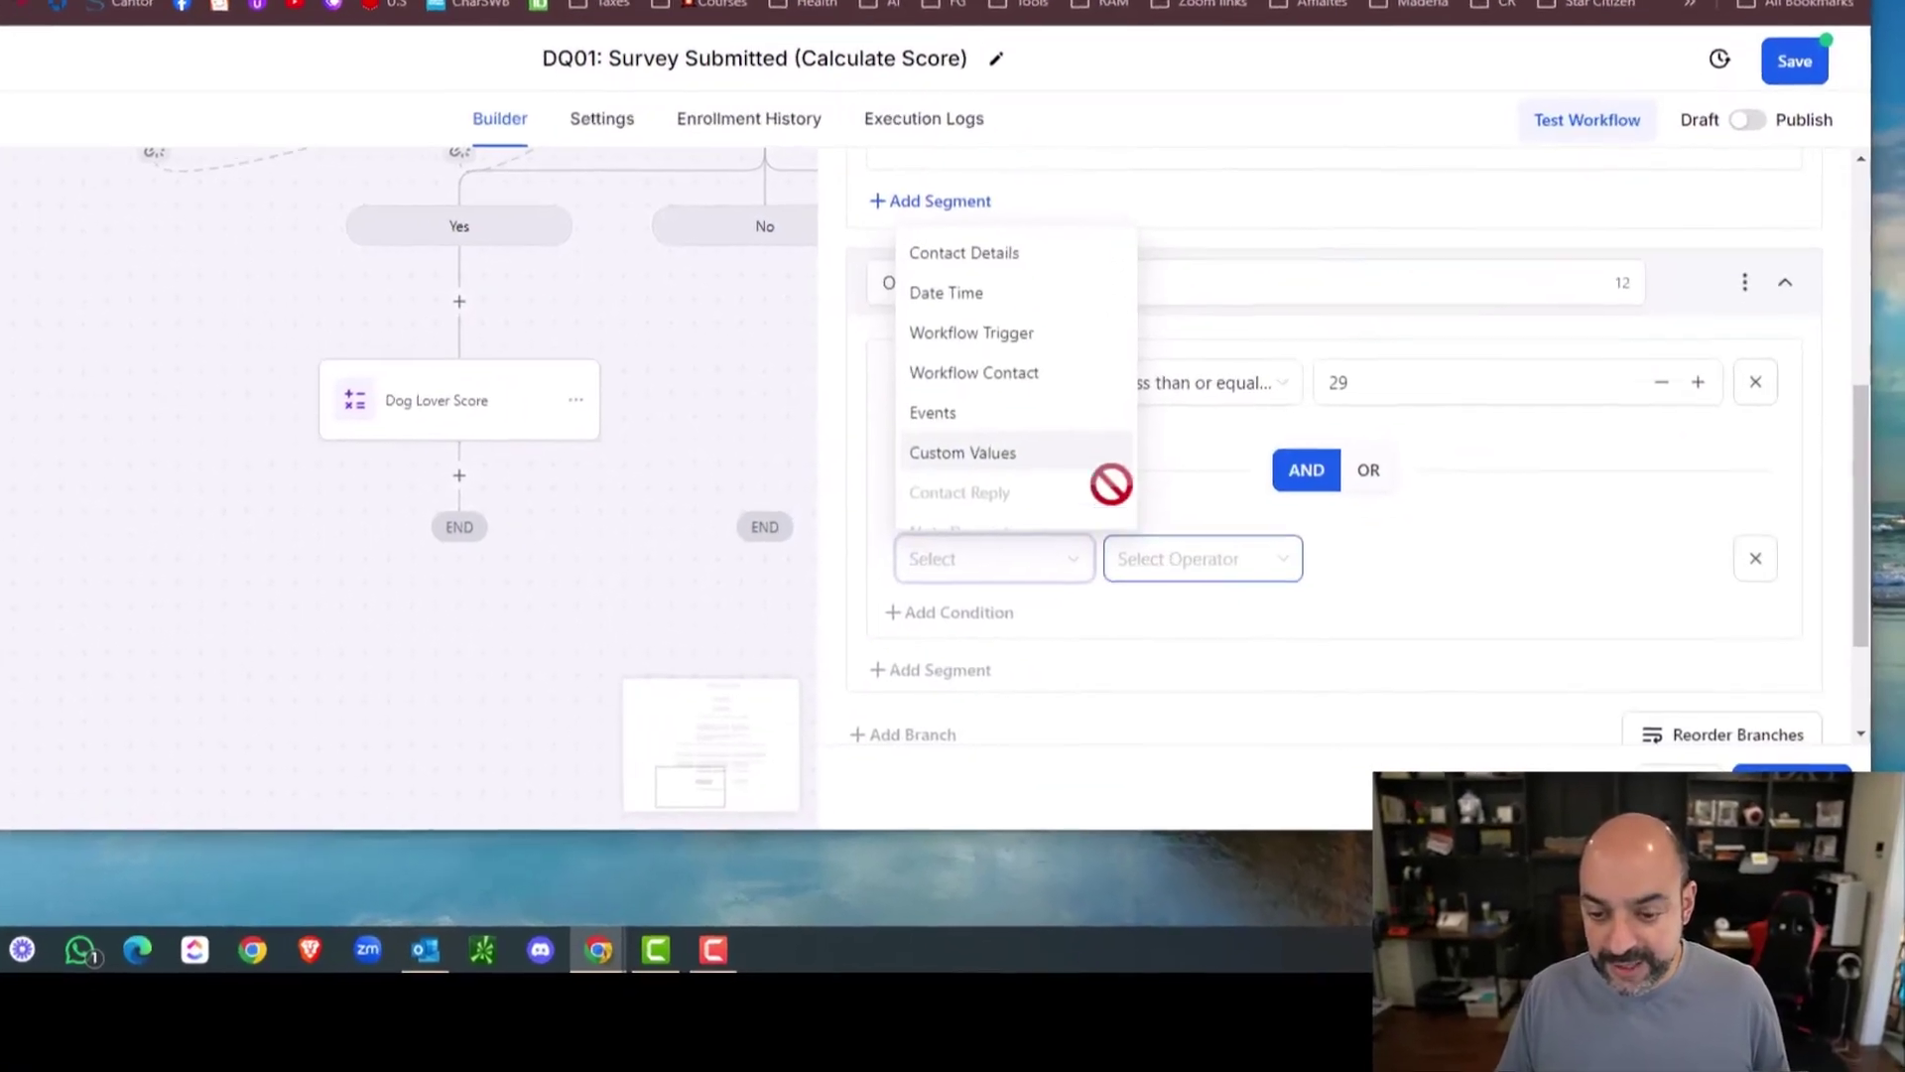
click(1008, 246)
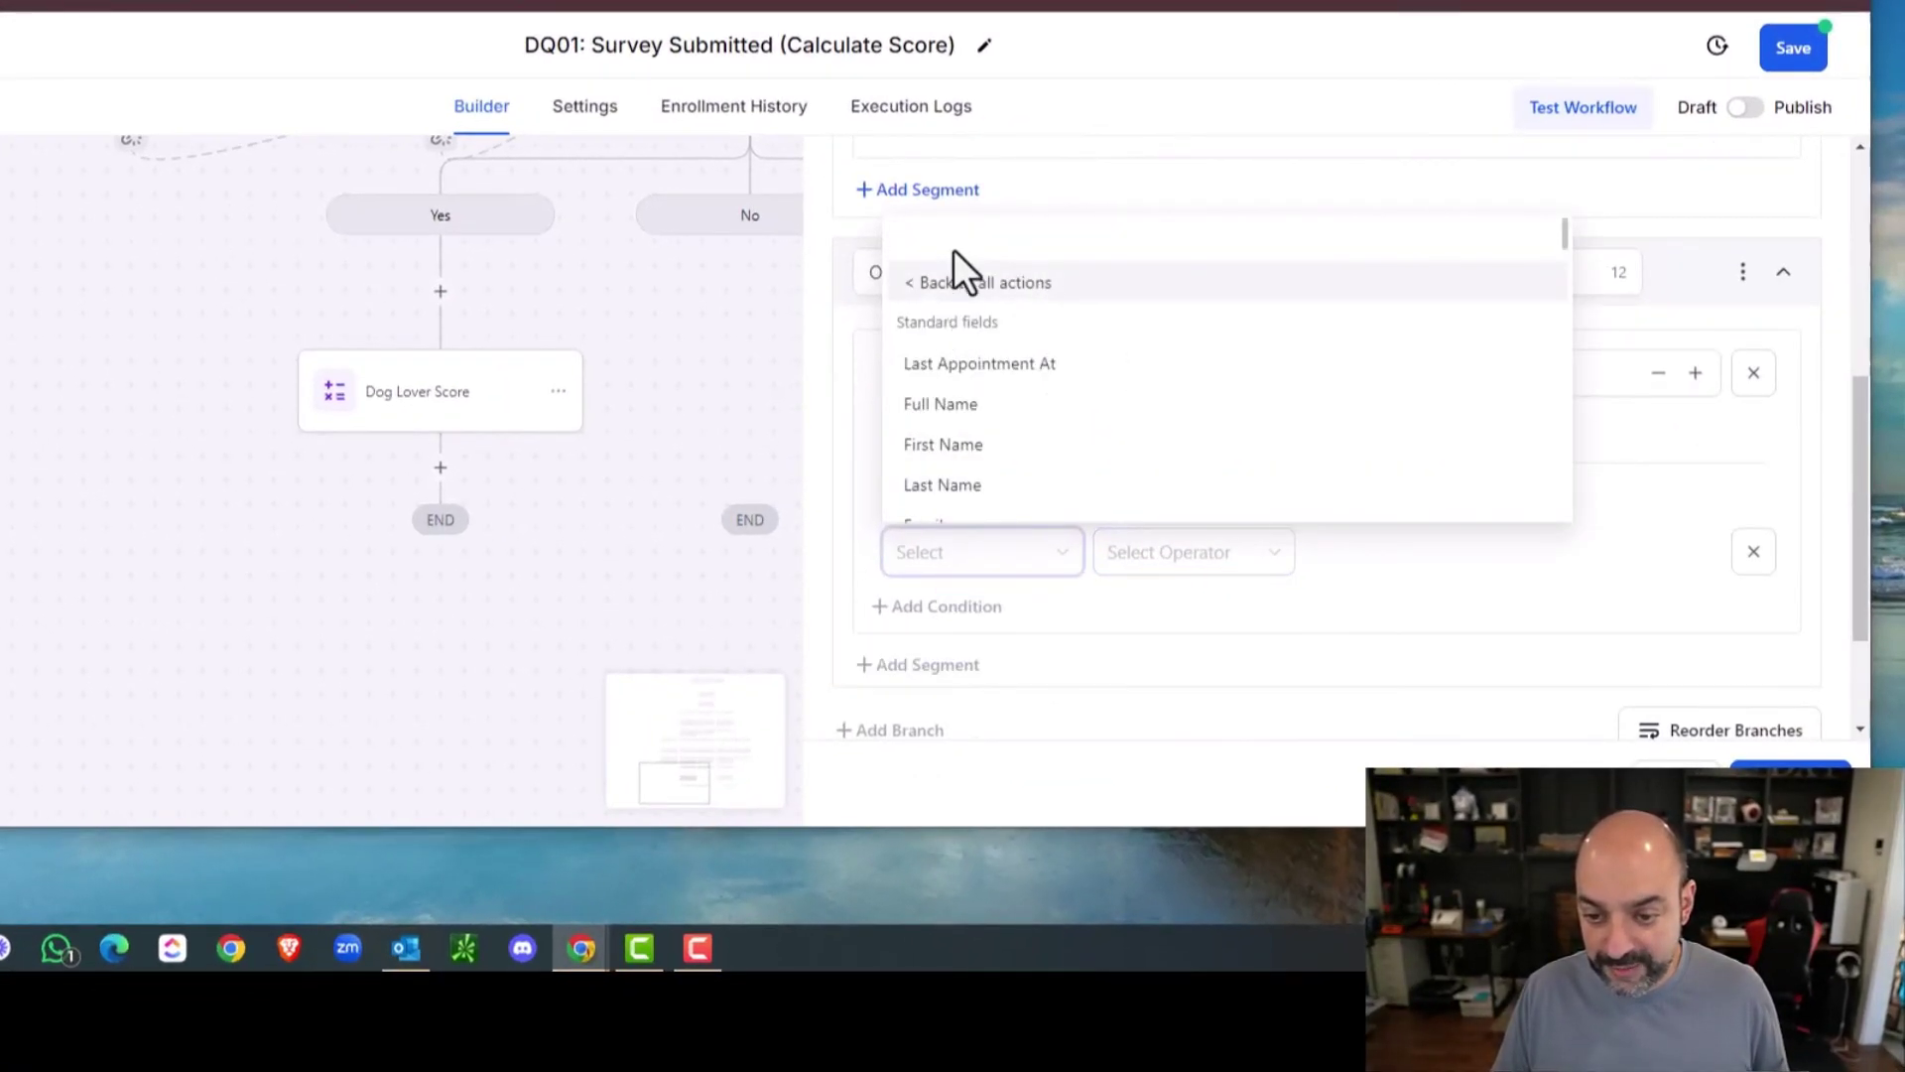
click(955, 284)
click(972, 554)
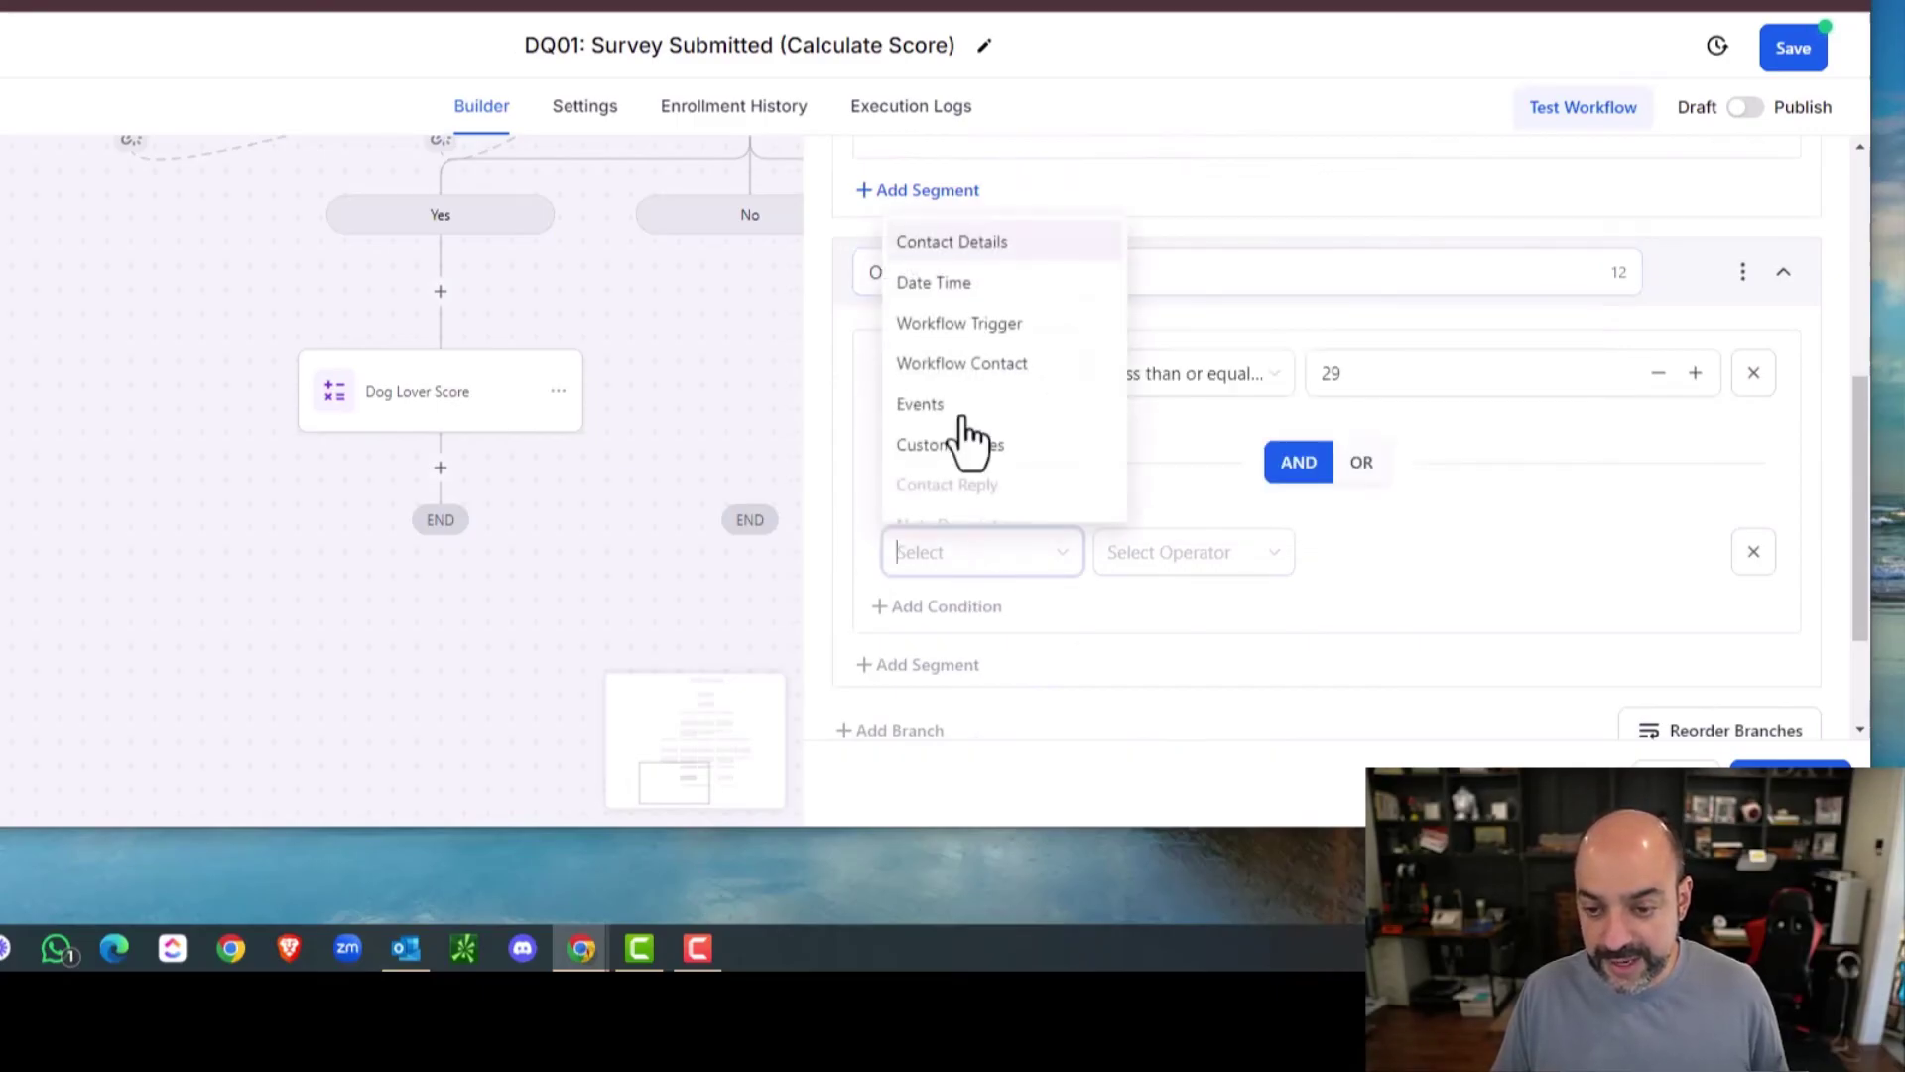
click(967, 244)
text(dog)
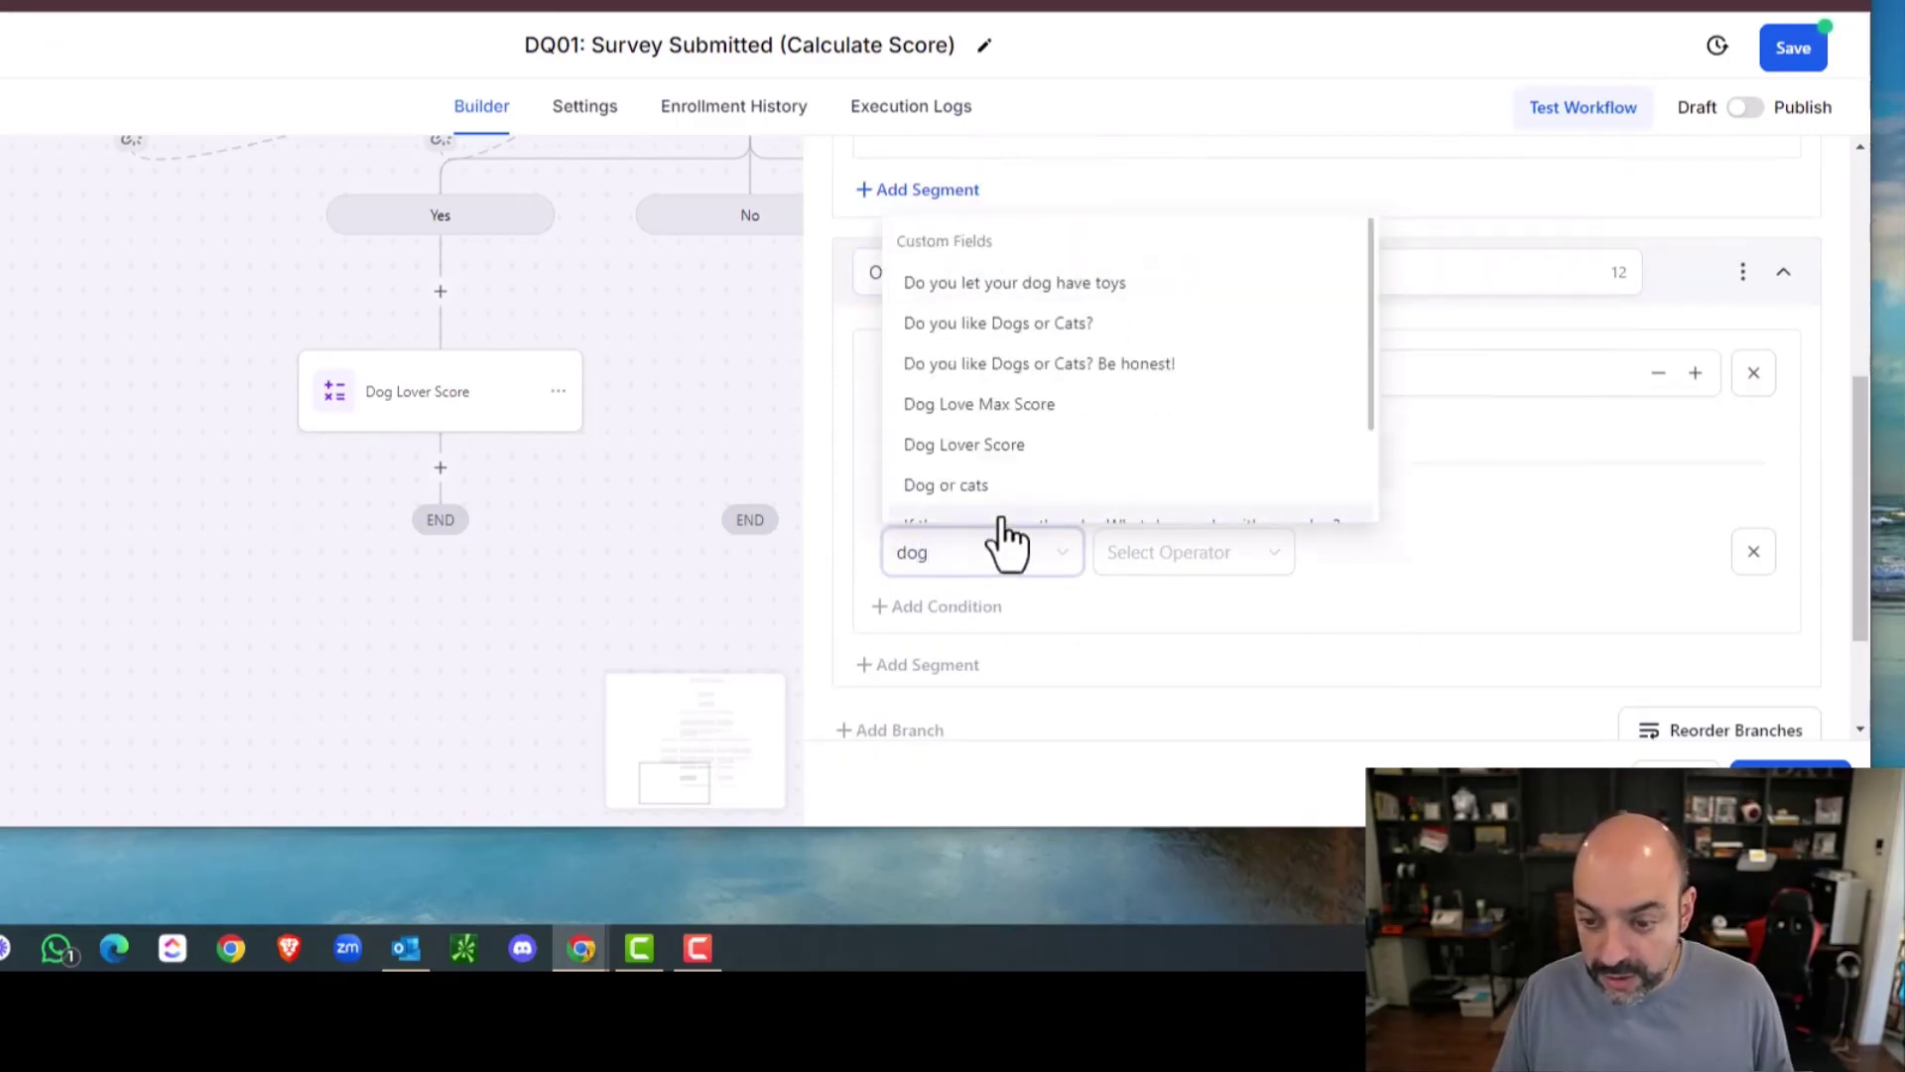
click(1042, 407)
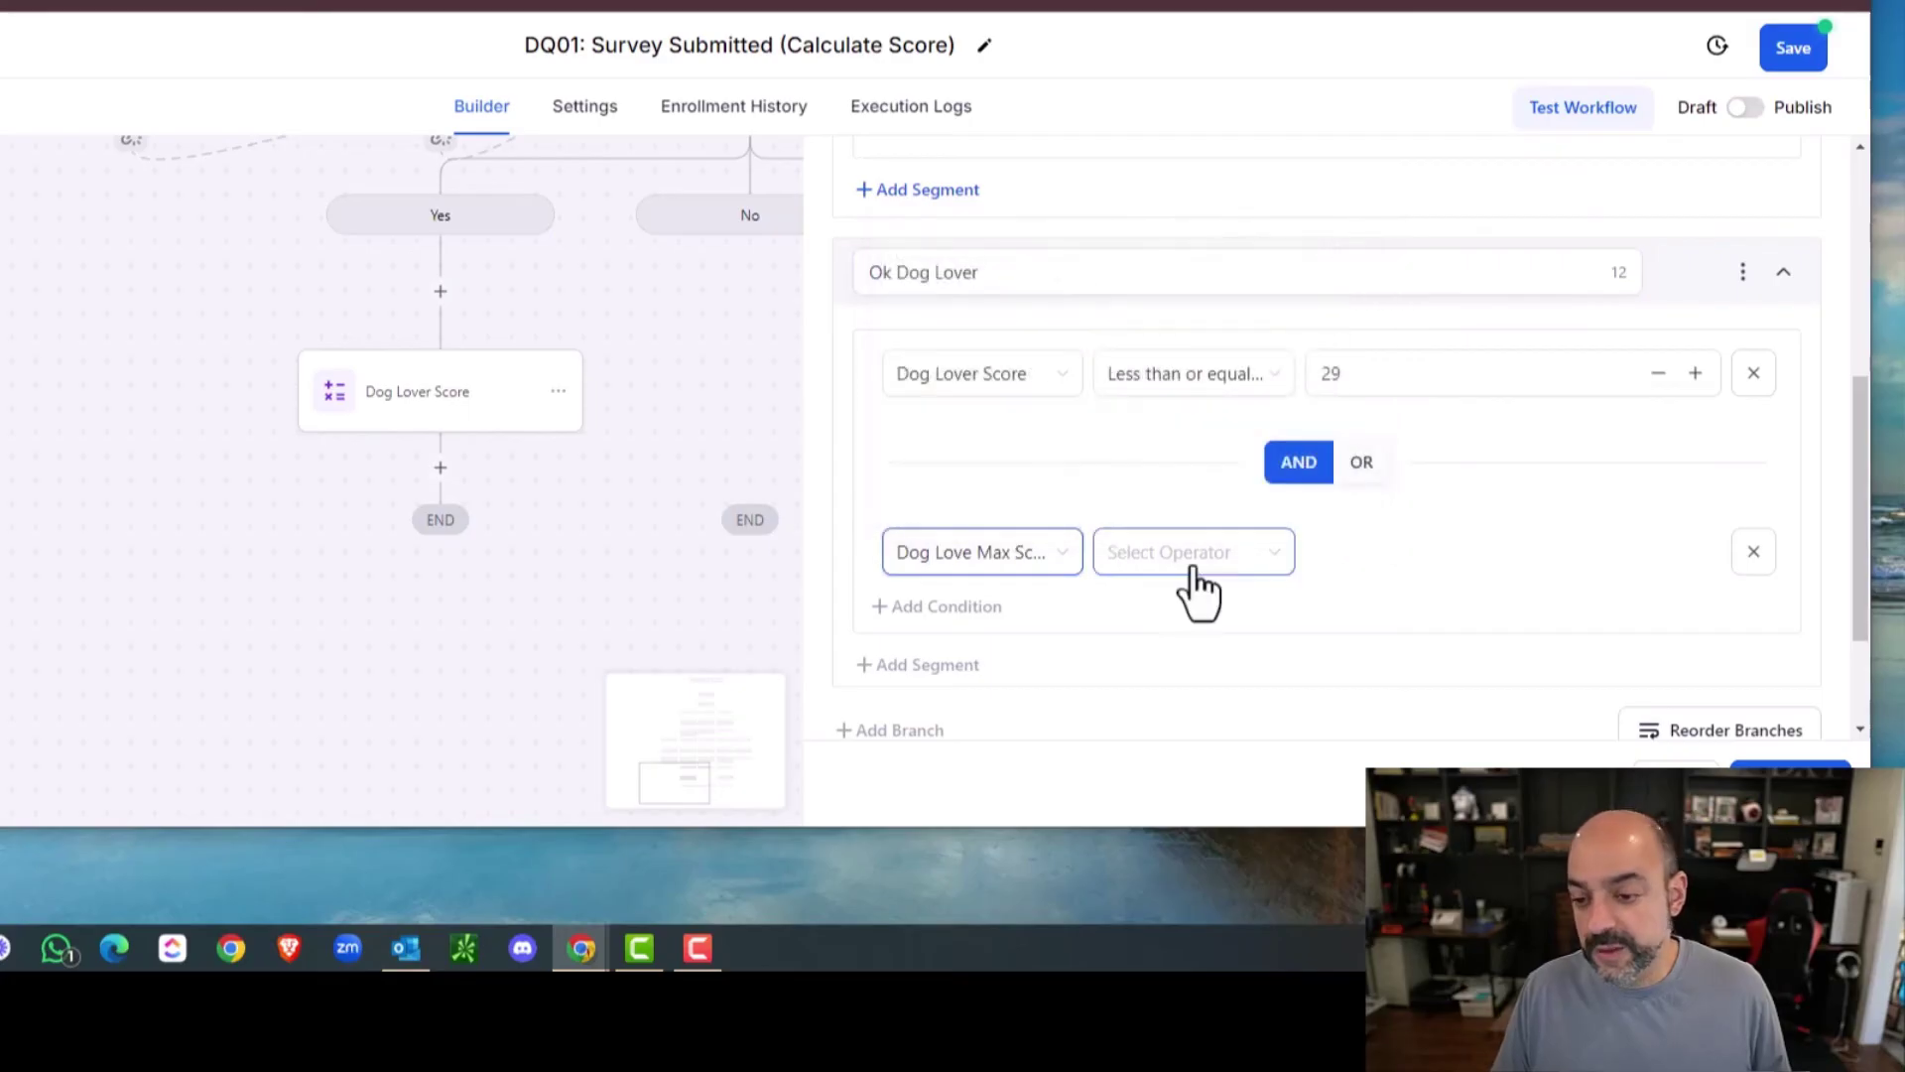
Require Dog Love Max Score to be greater than or equal to 5 in the "Ok Dog Lover" branch and save the action.
click(1194, 561)
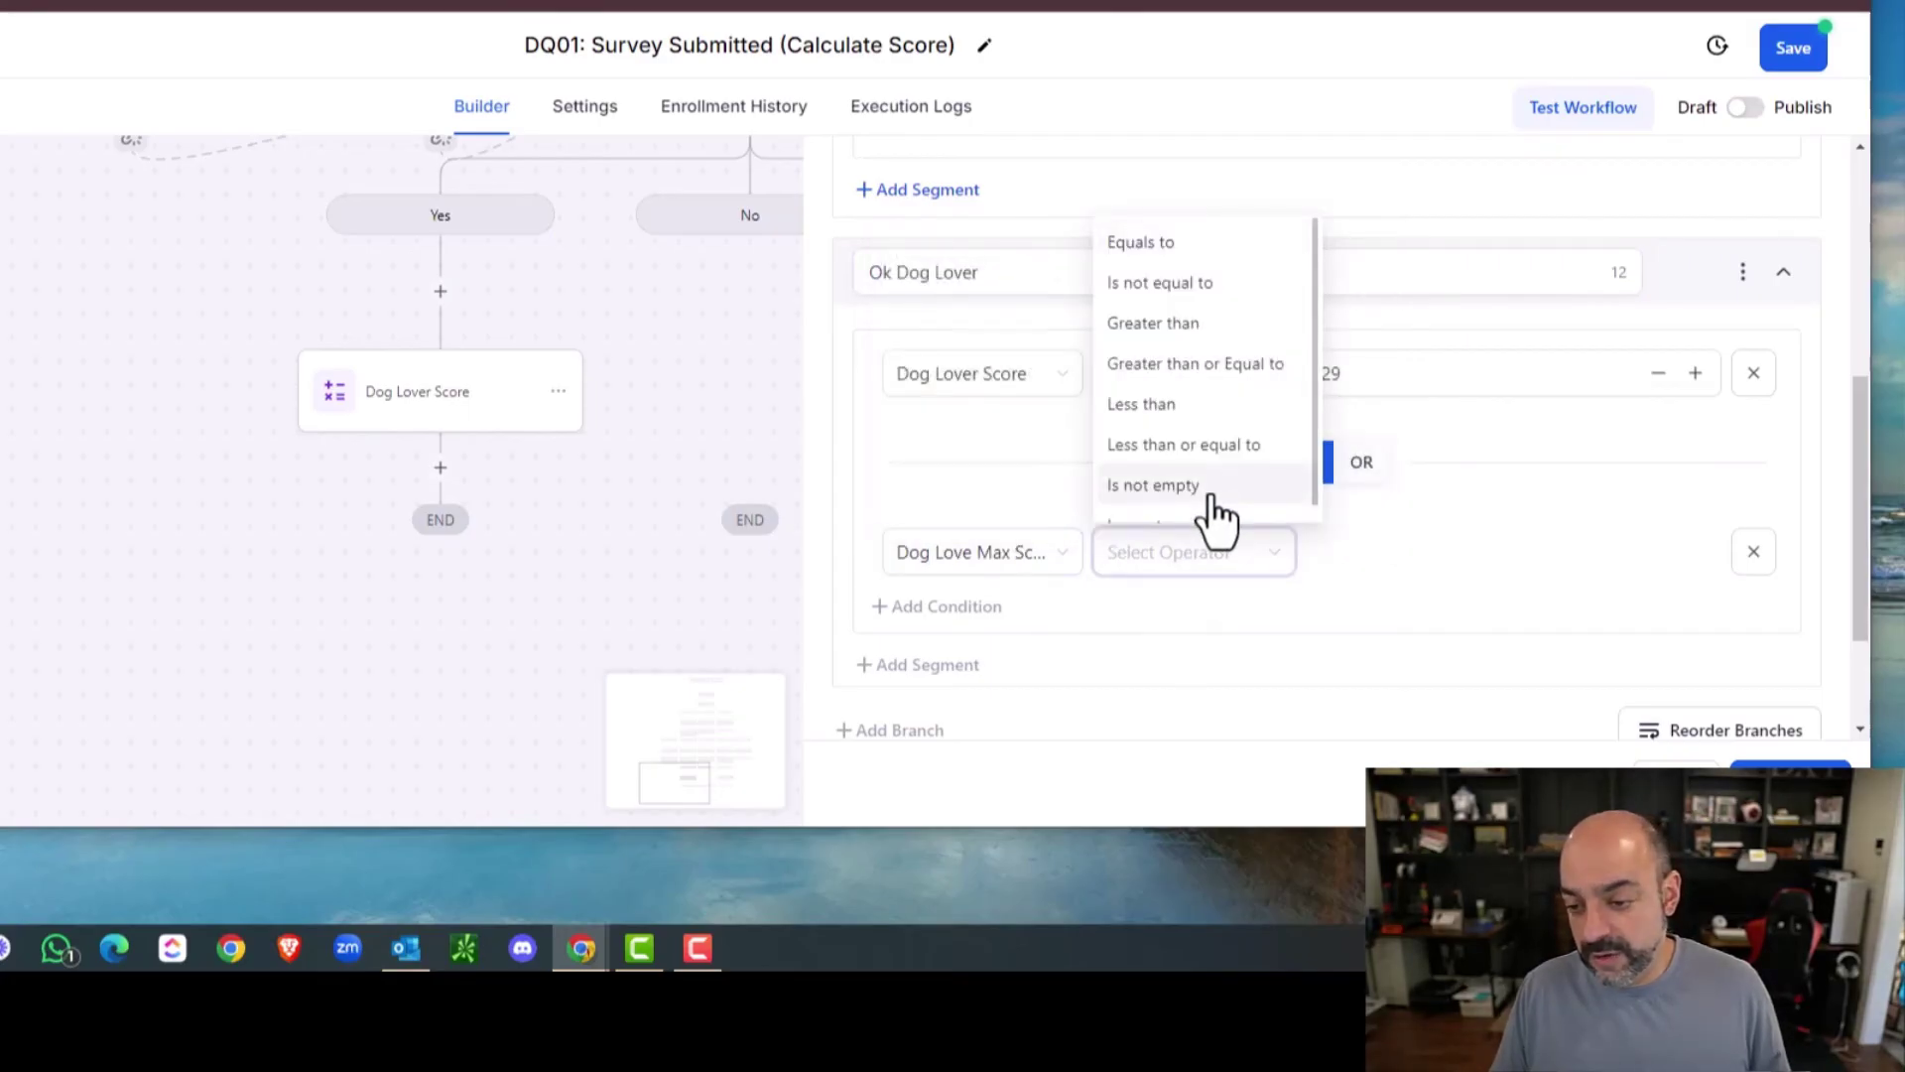
click(1222, 369)
click(1373, 553)
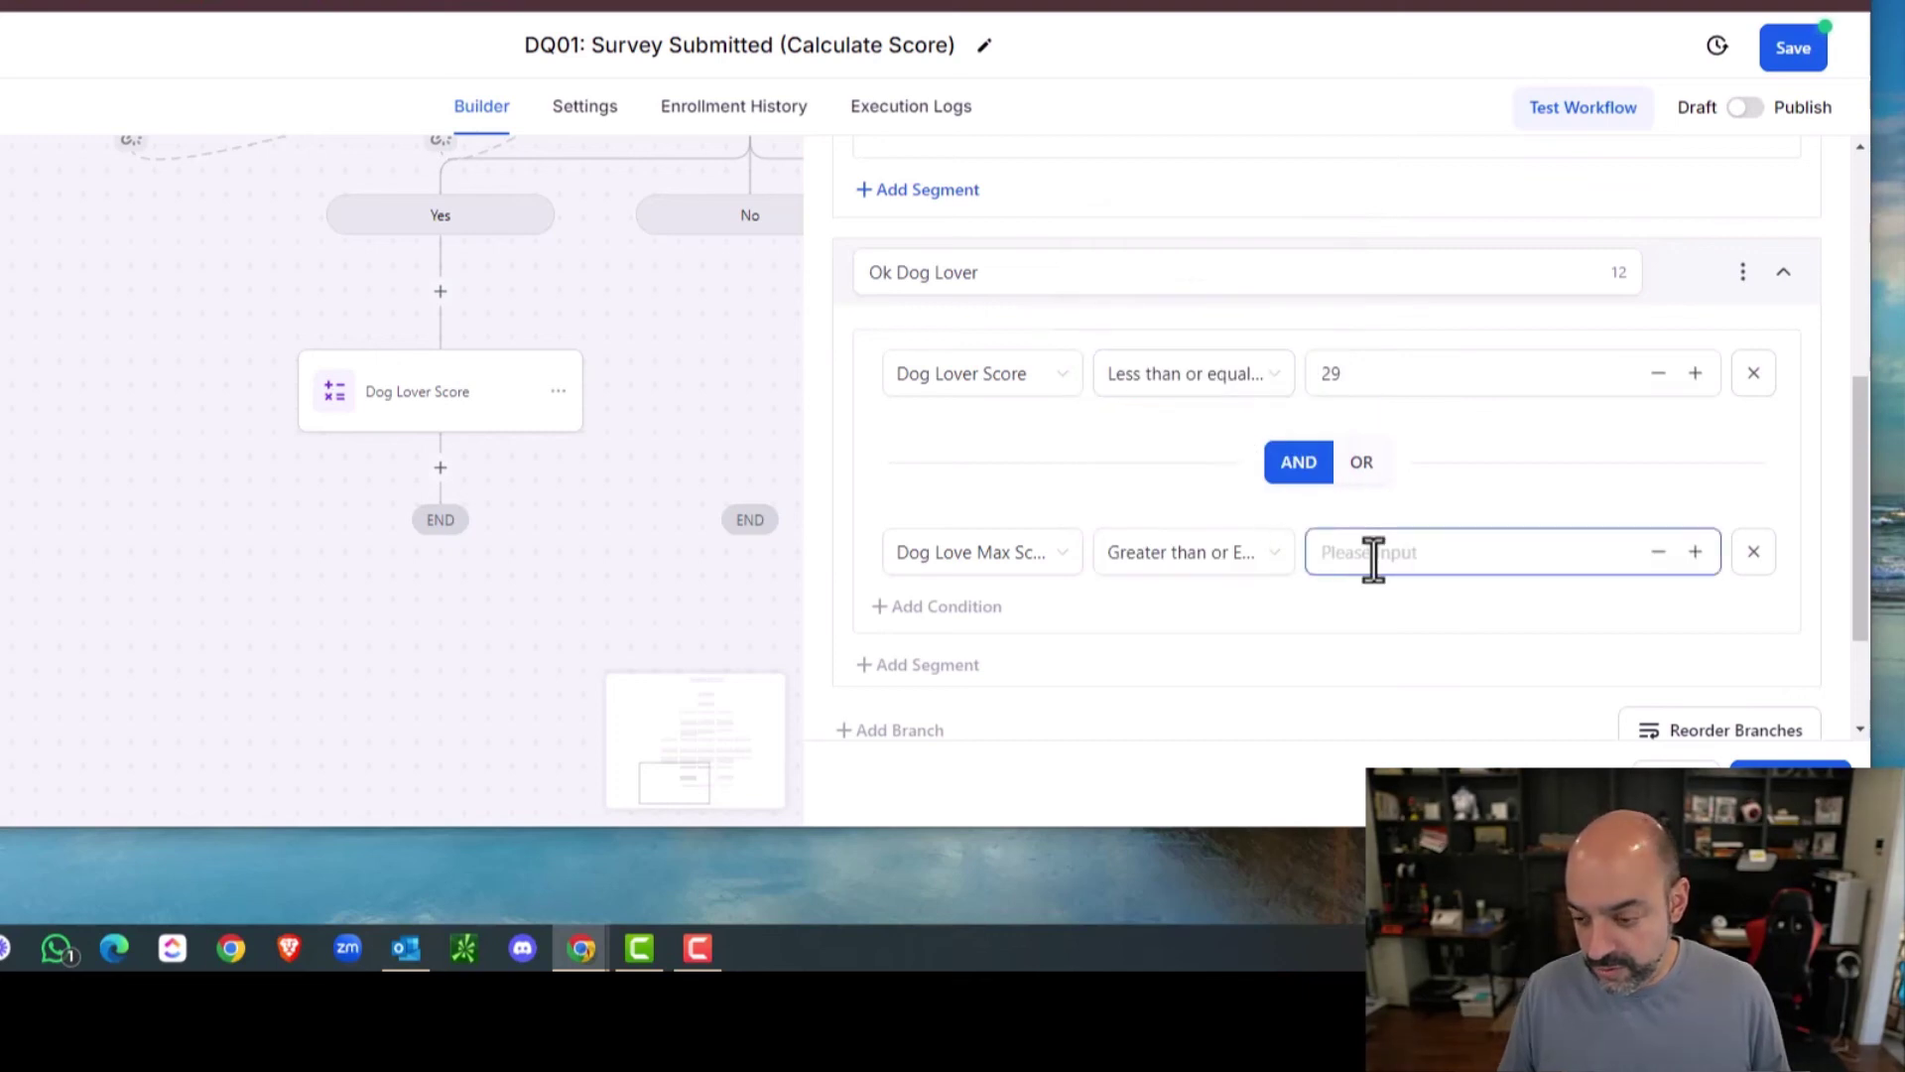
text(2)
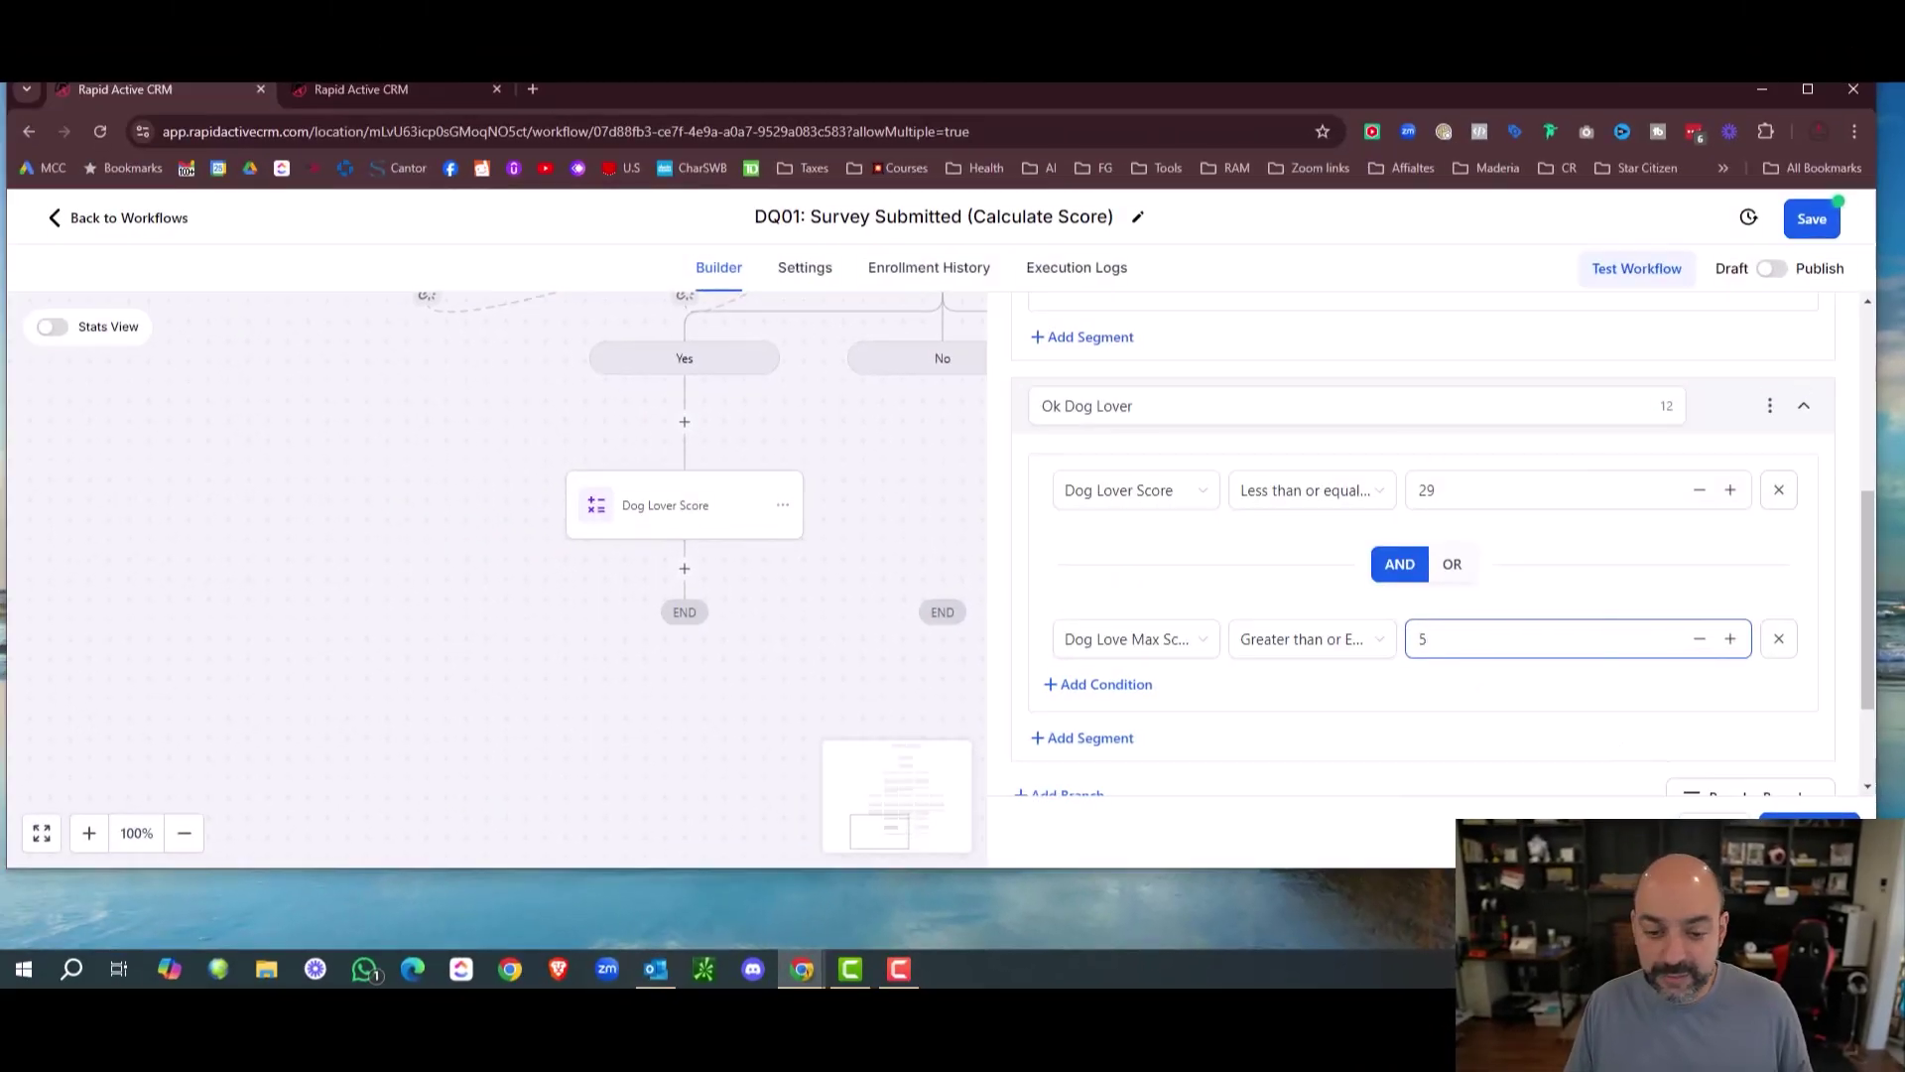
click(1790, 781)
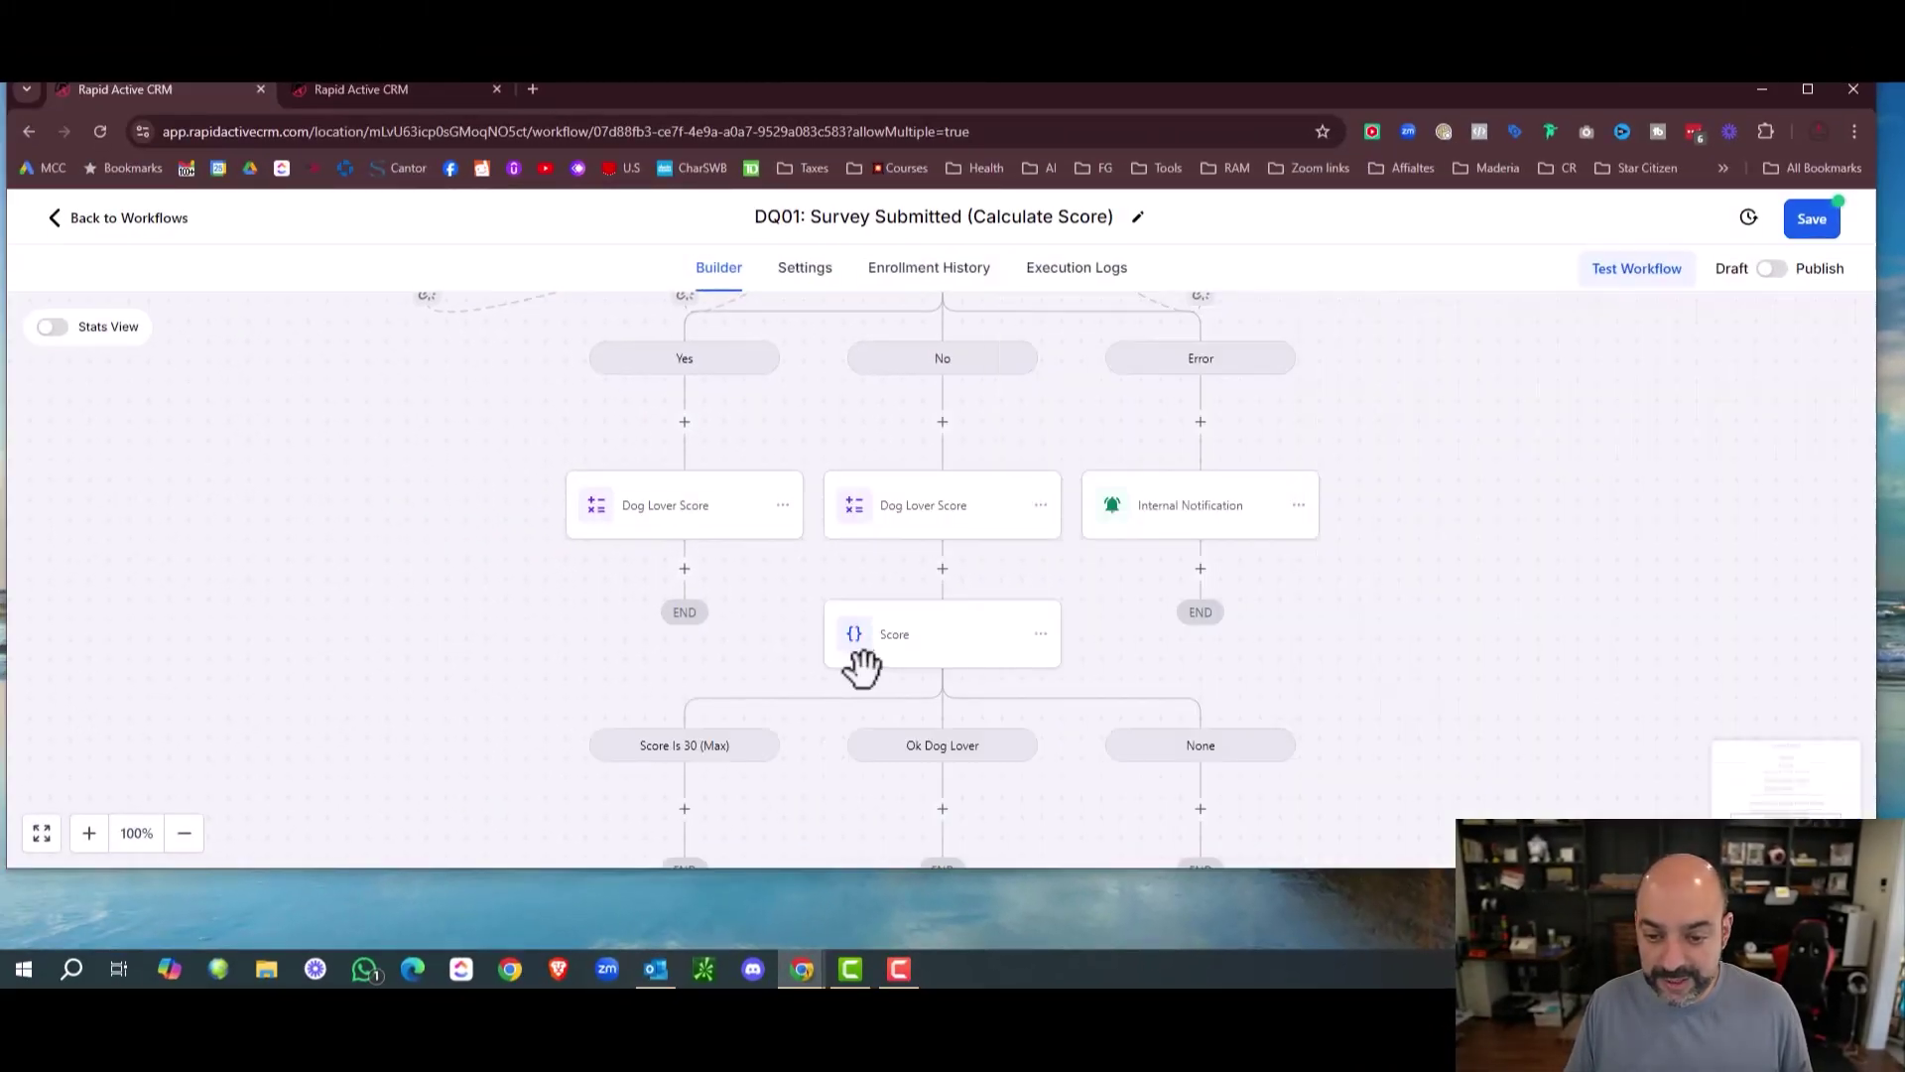
Reopen the Score condition, add a third branch and name it "Not a Dog Lover-".
scroll(861, 666, down, 2)
click(1054, 458)
scroll(1407, 480, down, 5)
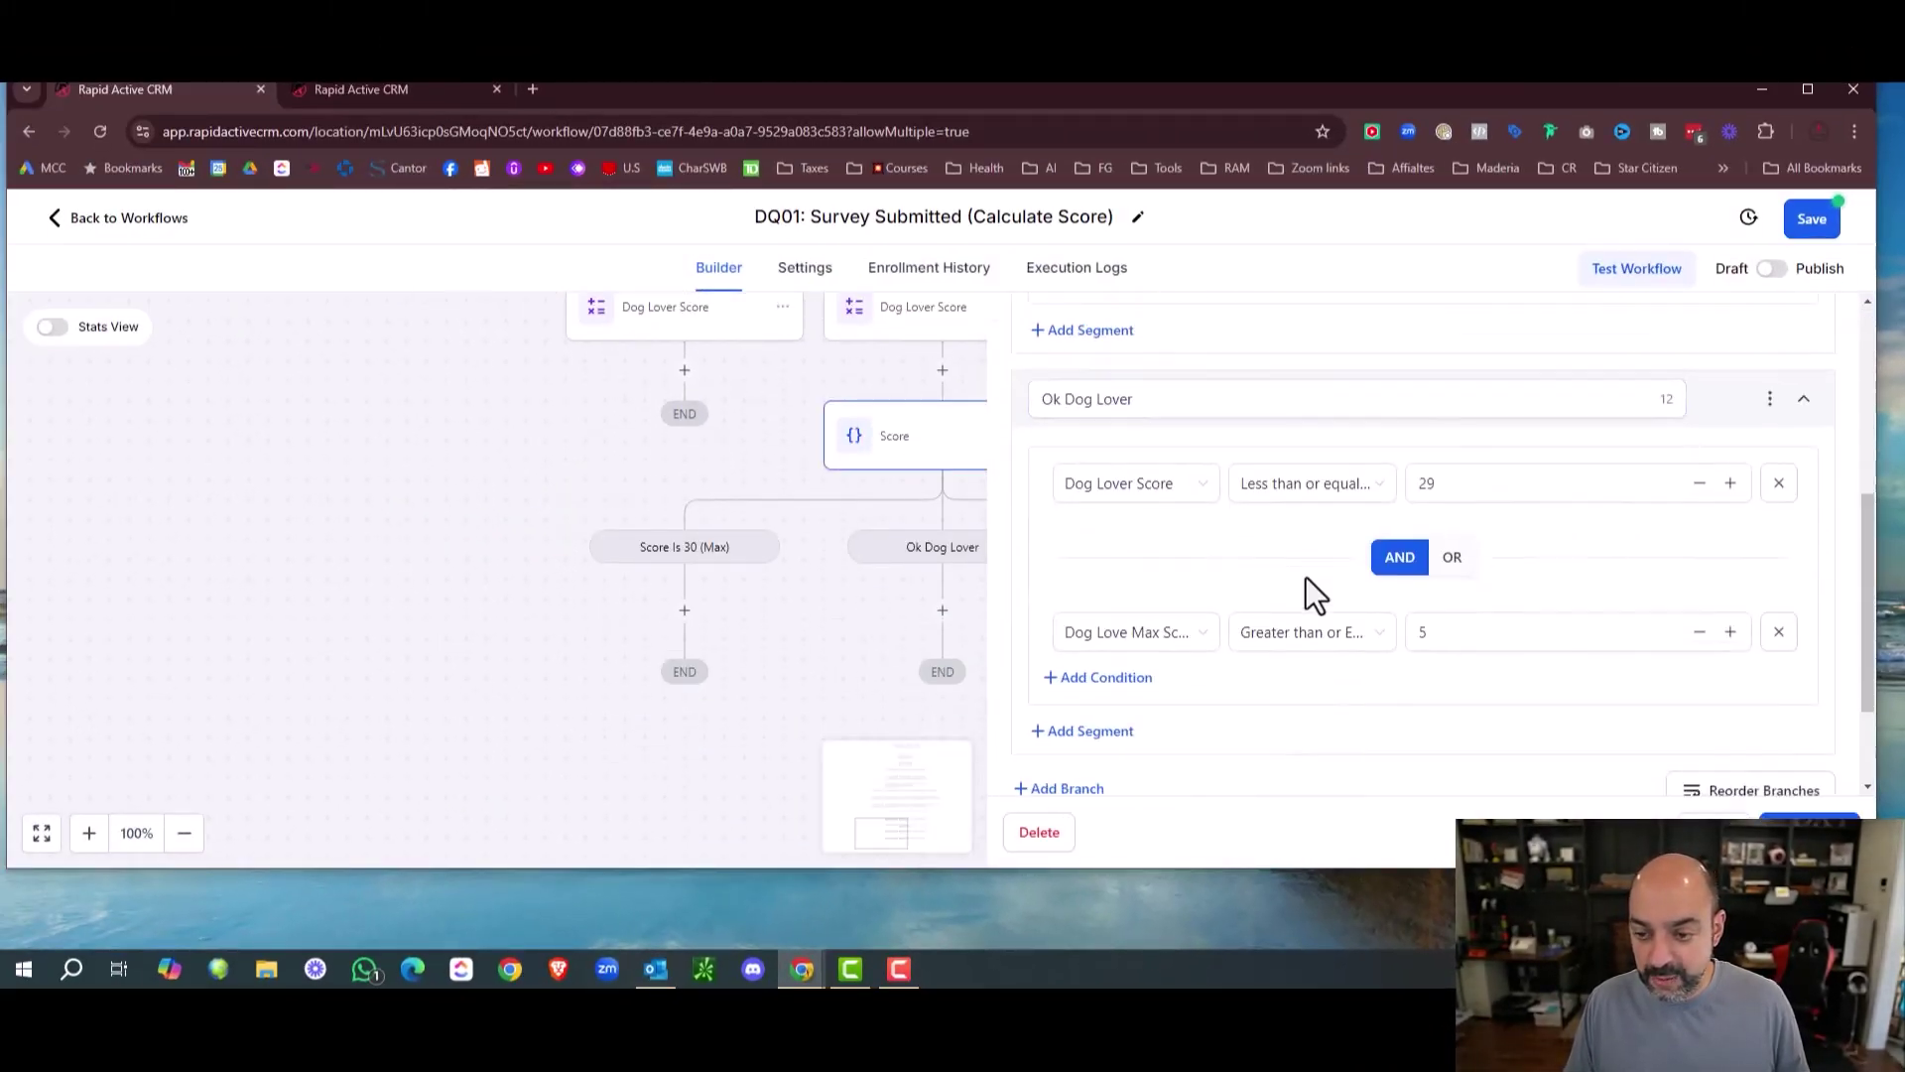
scroll(1306, 591, down, 2)
click(1084, 640)
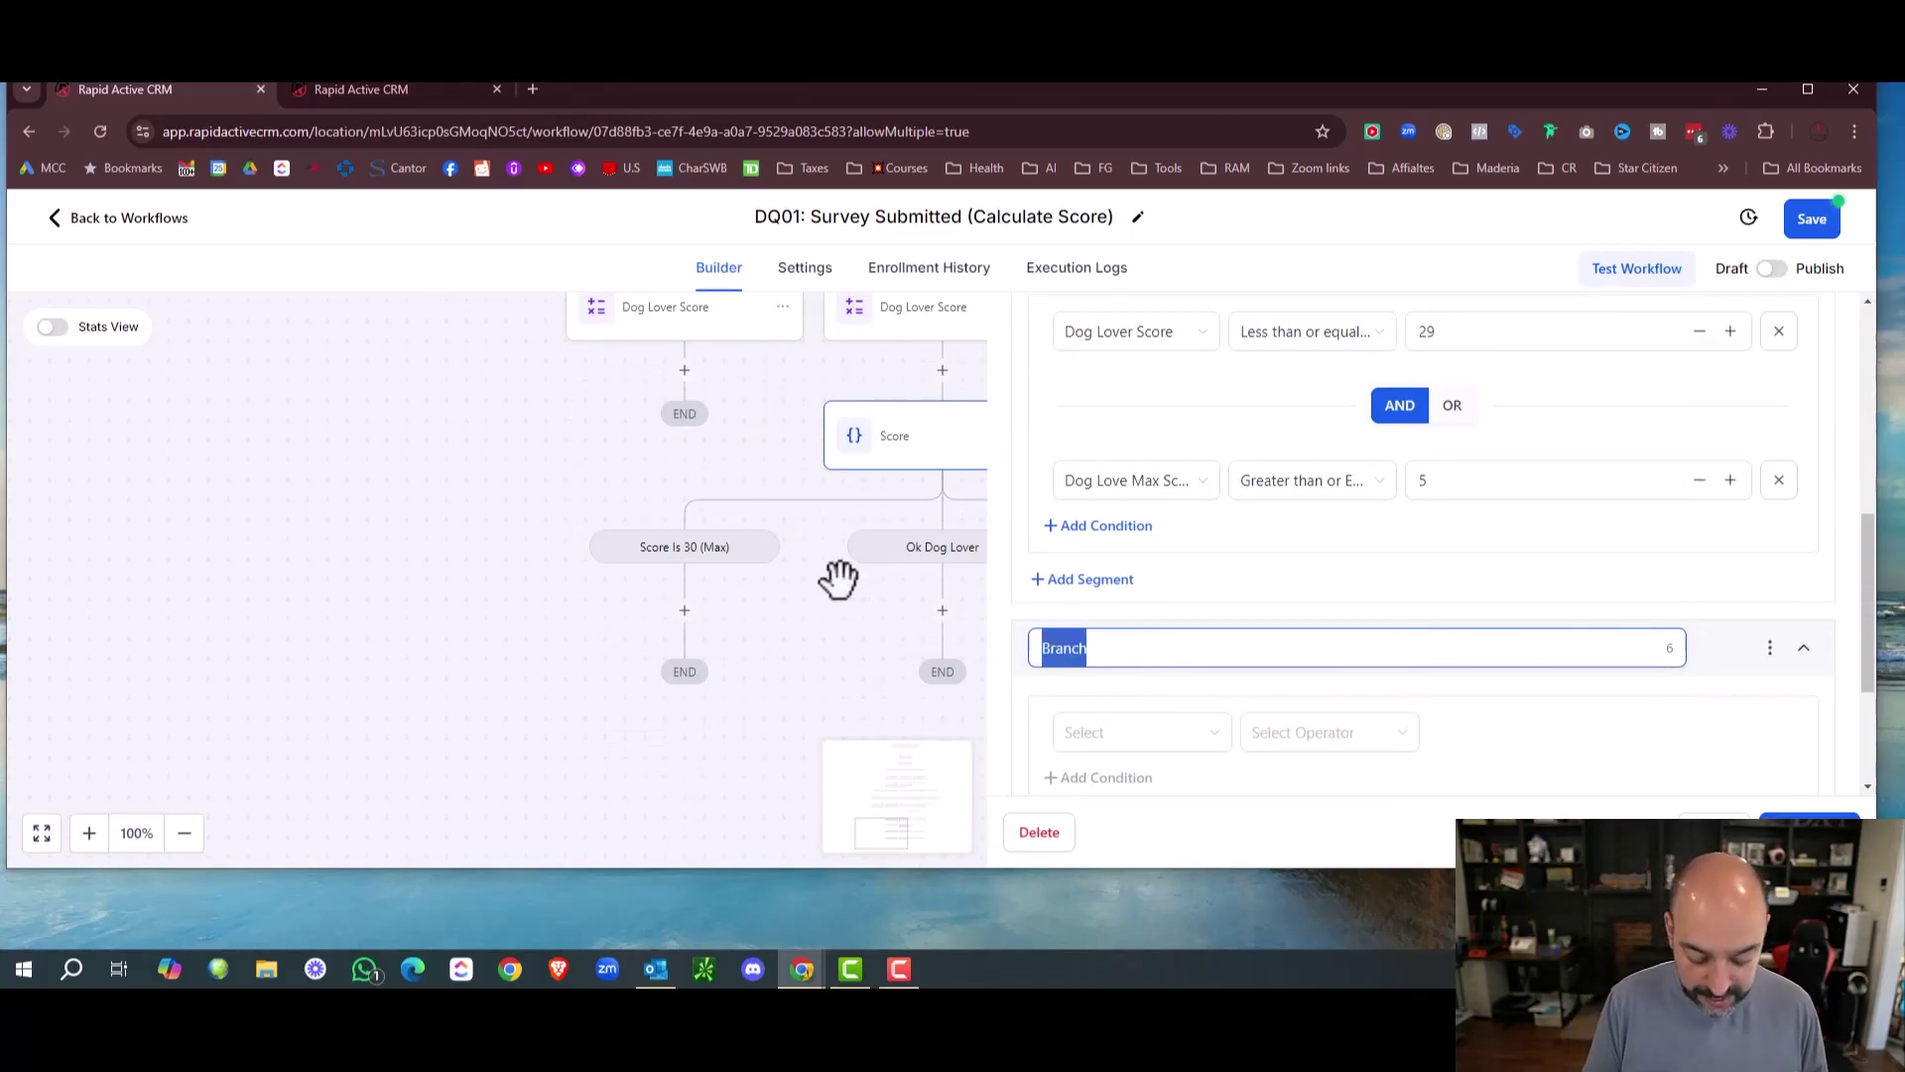
text(Not a Dog Lover-)
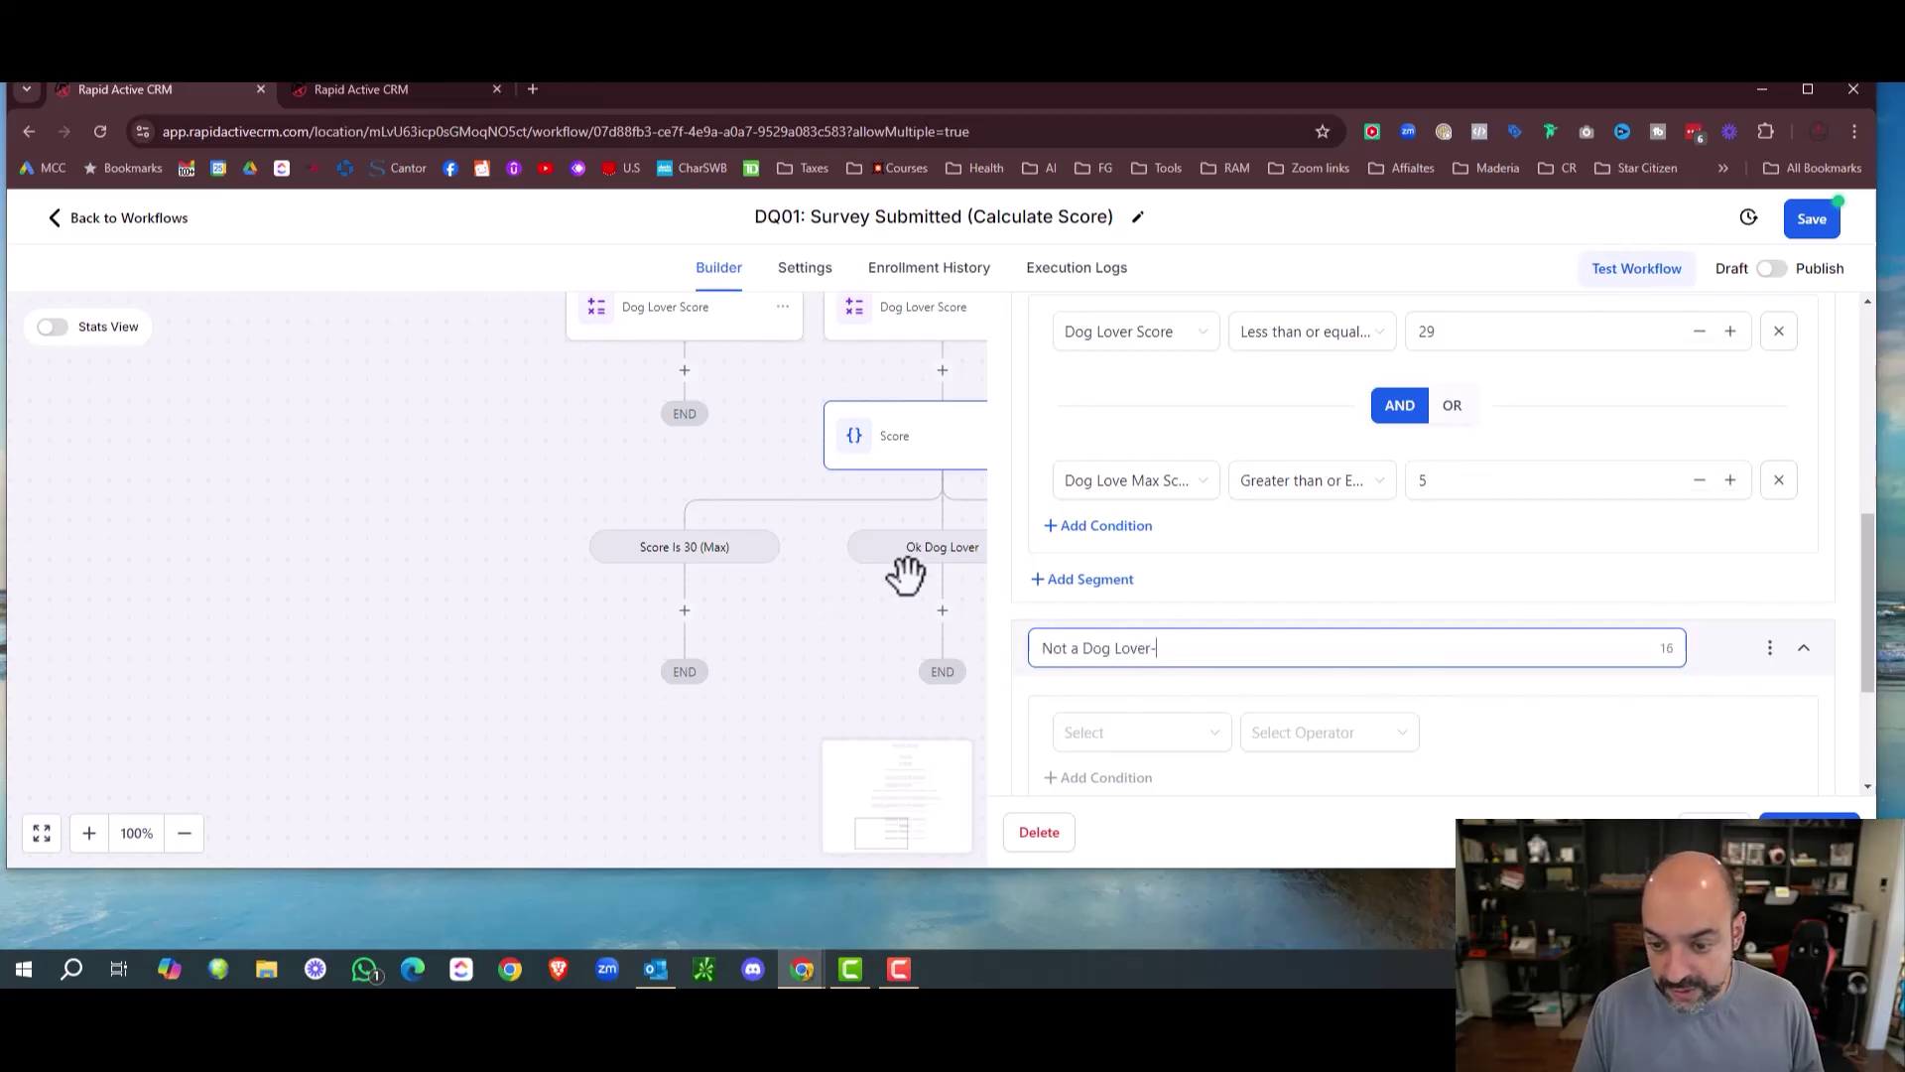
Base the "Not a Dog Lover-" branch's condition on the contact's Dog Love Max Score field.
scroll(1150, 447, up, 3)
scroll(1141, 546, down, 5)
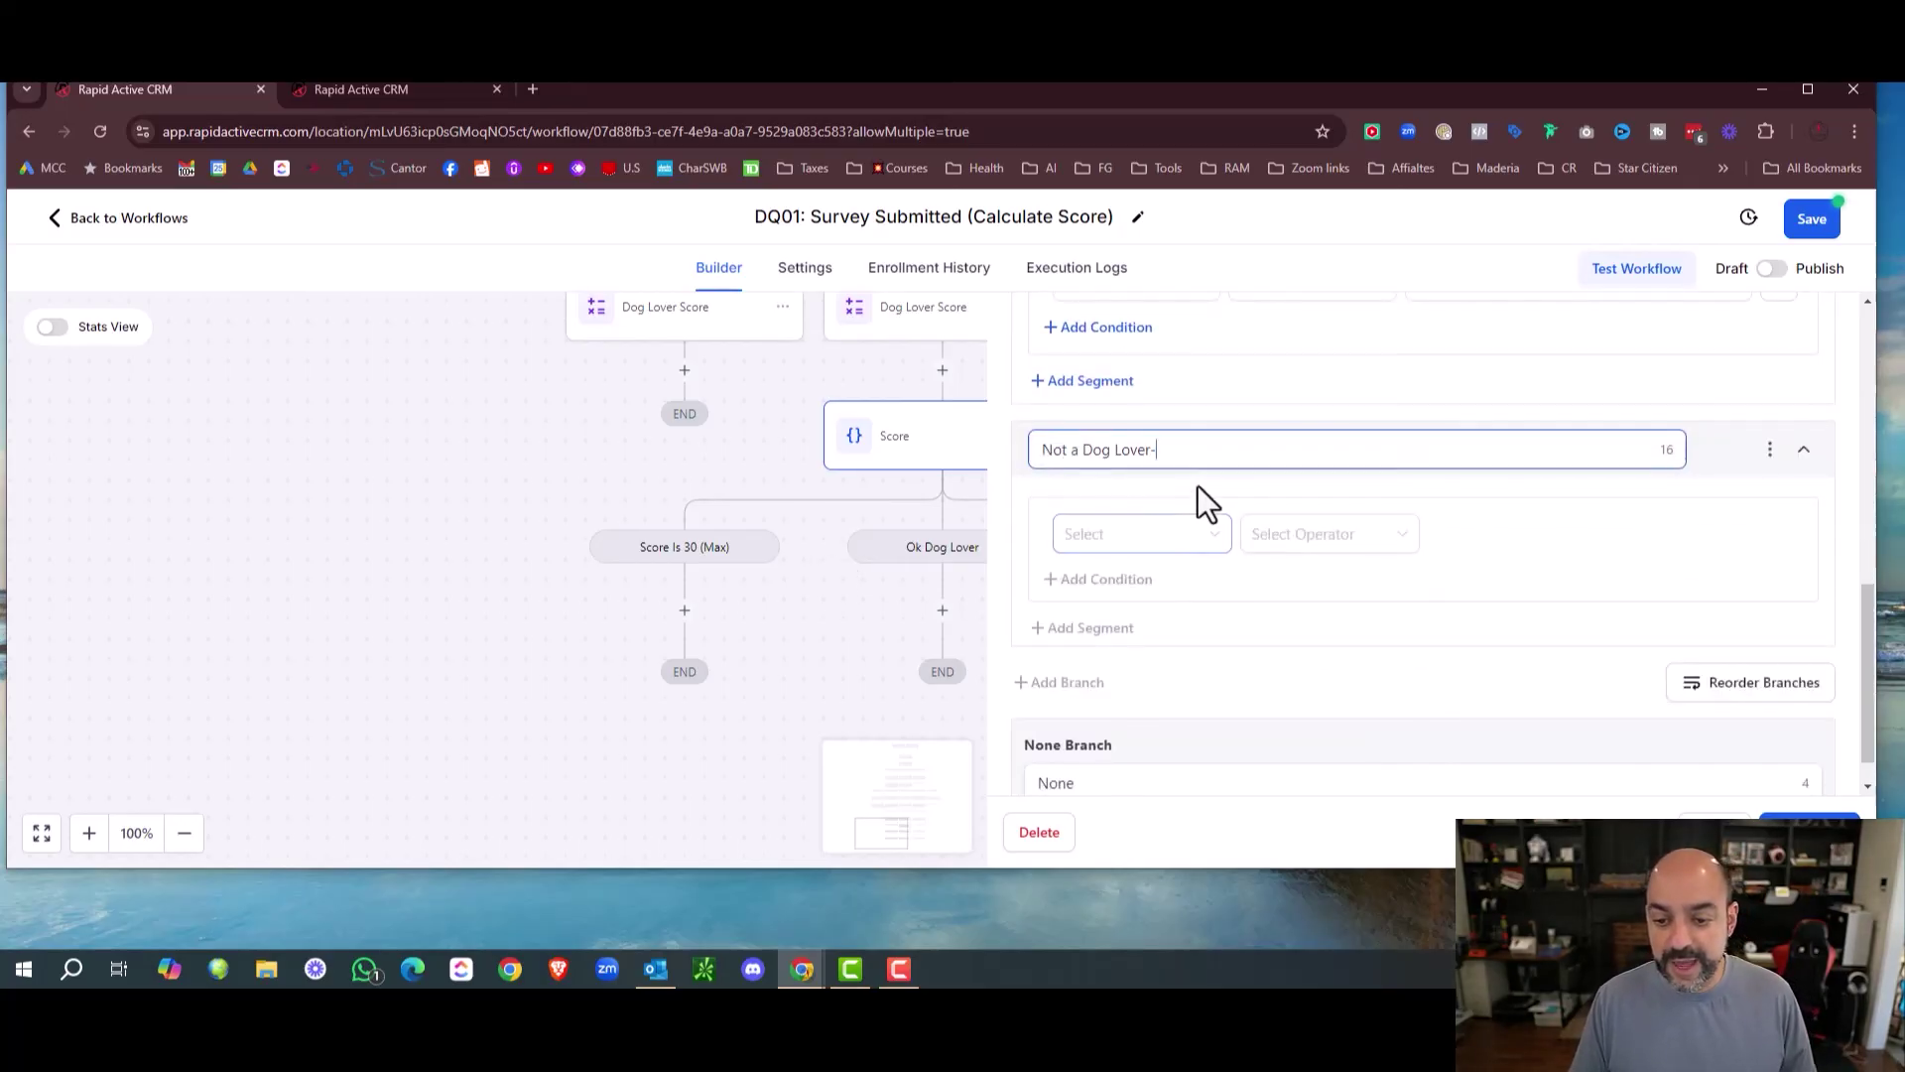
click(1193, 541)
click(1139, 584)
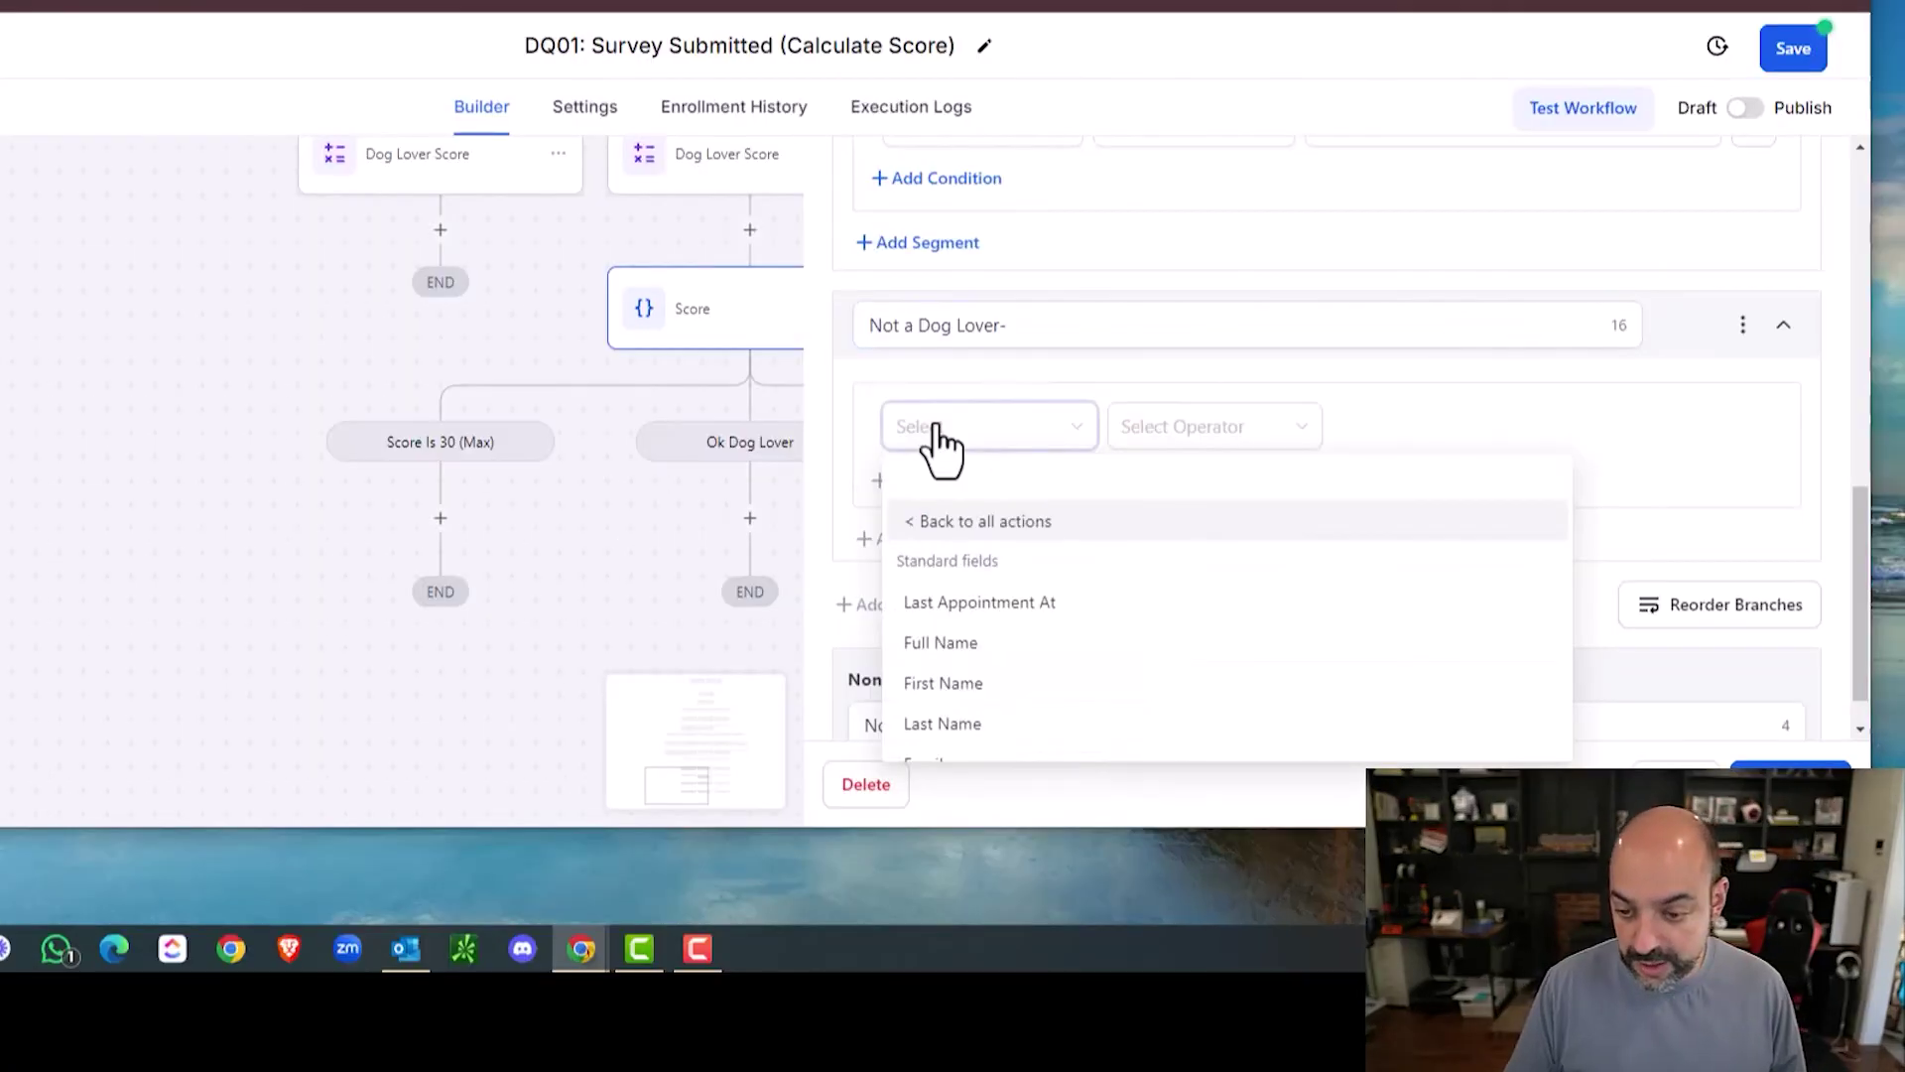
click(938, 436)
text(dog lov)
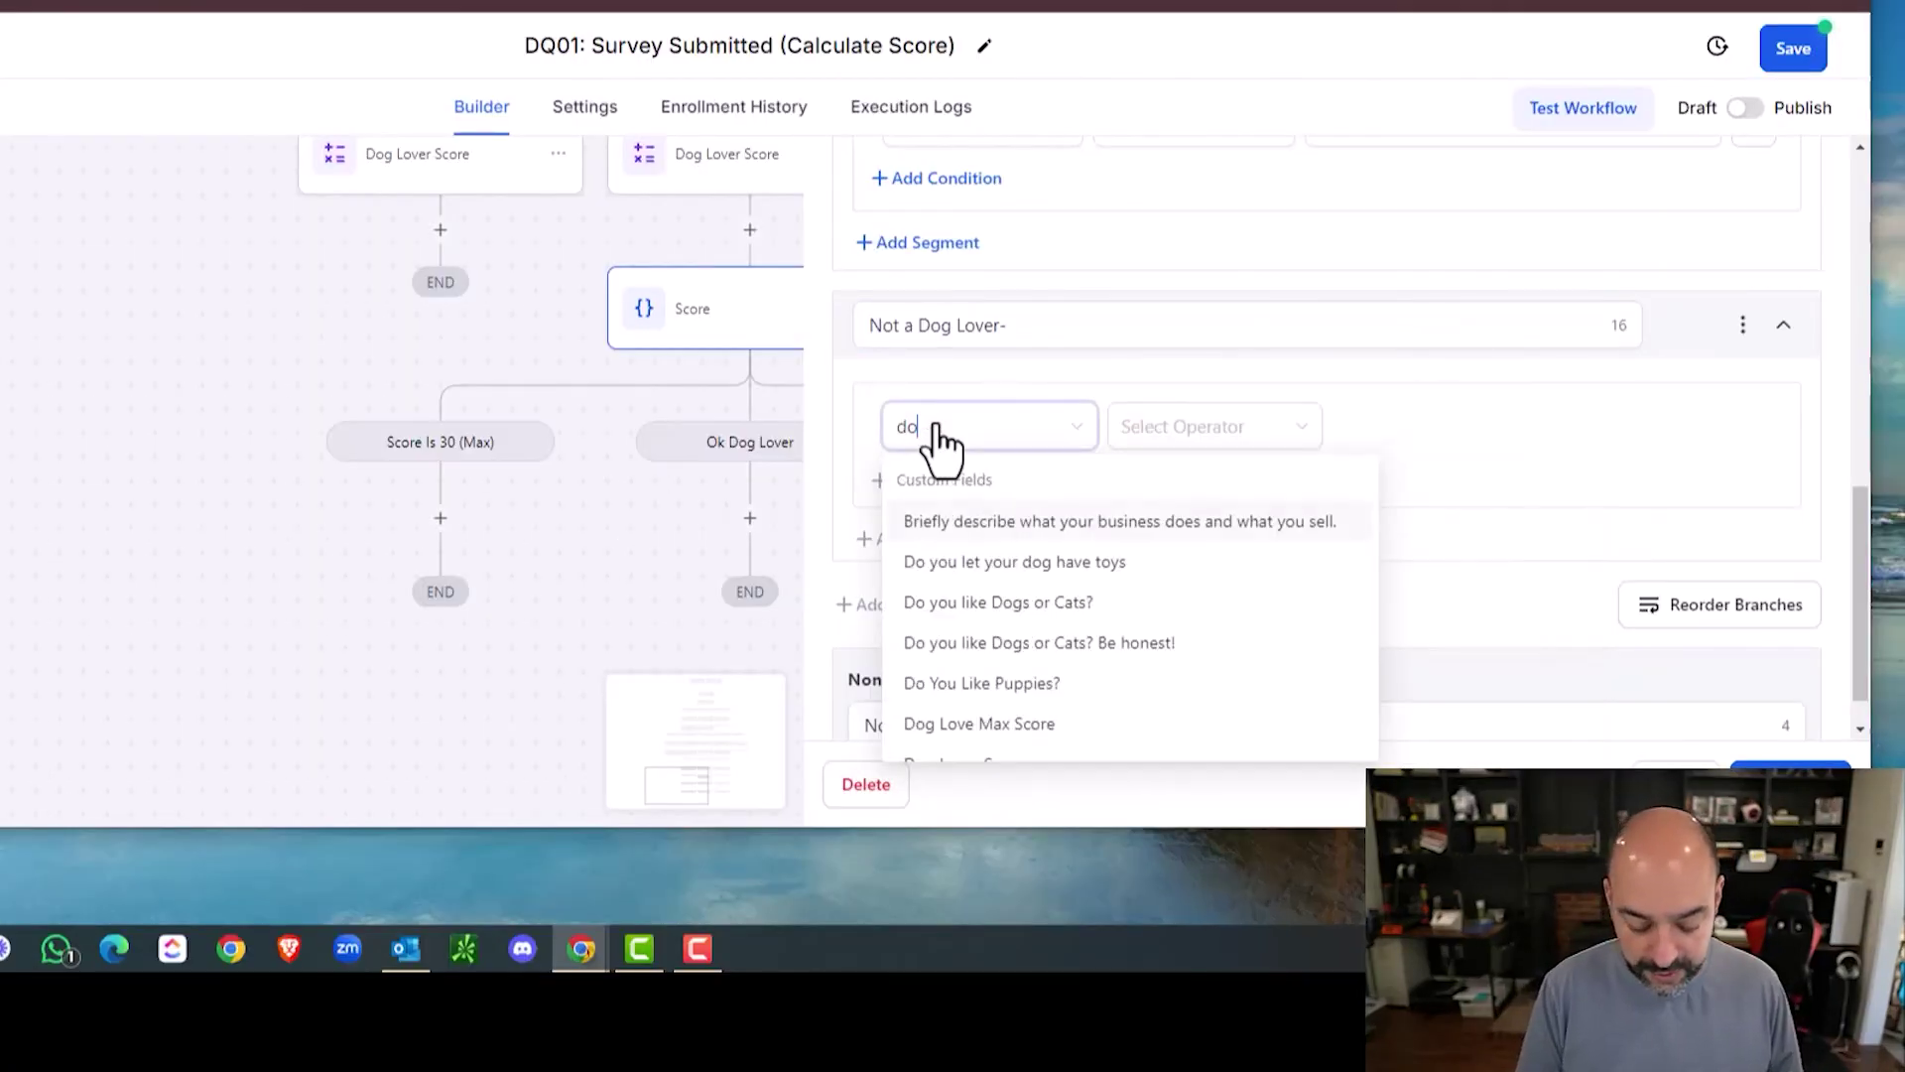
click(1050, 522)
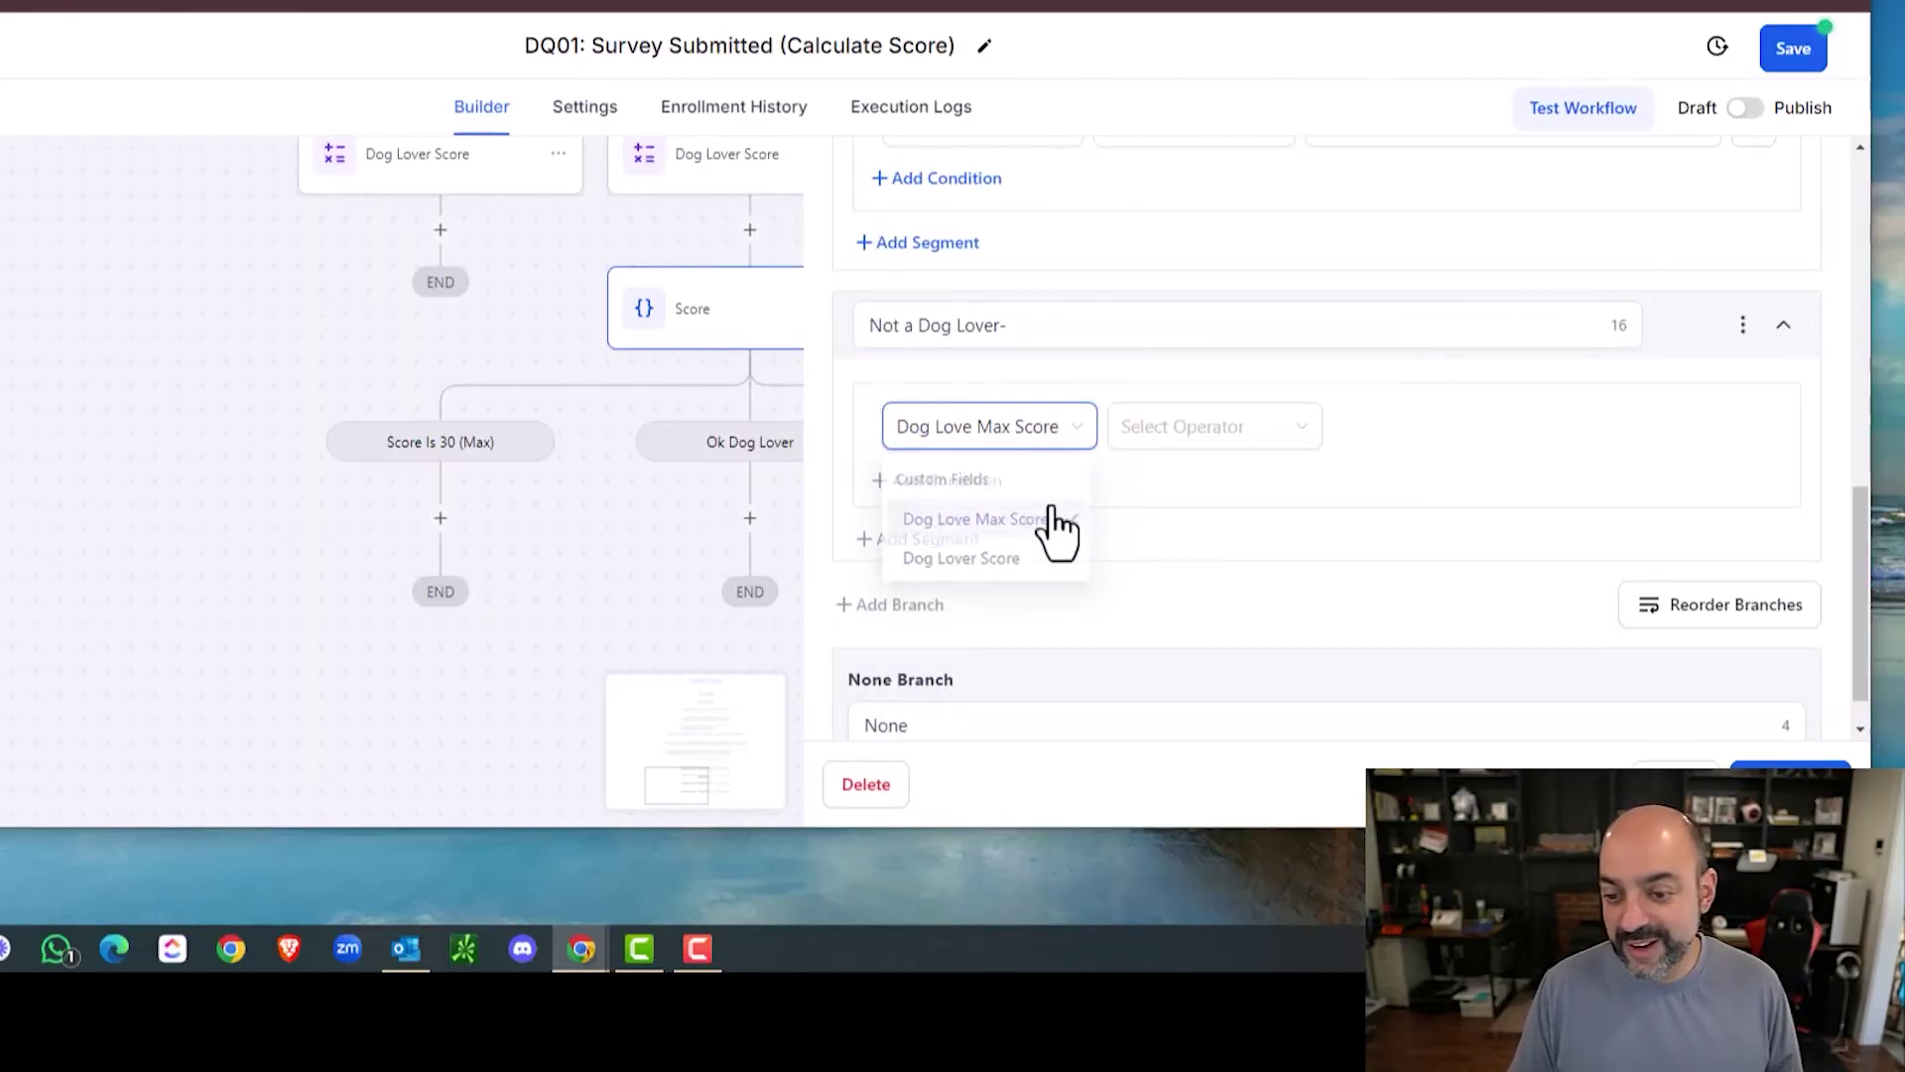
Set the "Not a Dog Lover-" branch's condition to less than or equal to 4.
click(1191, 456)
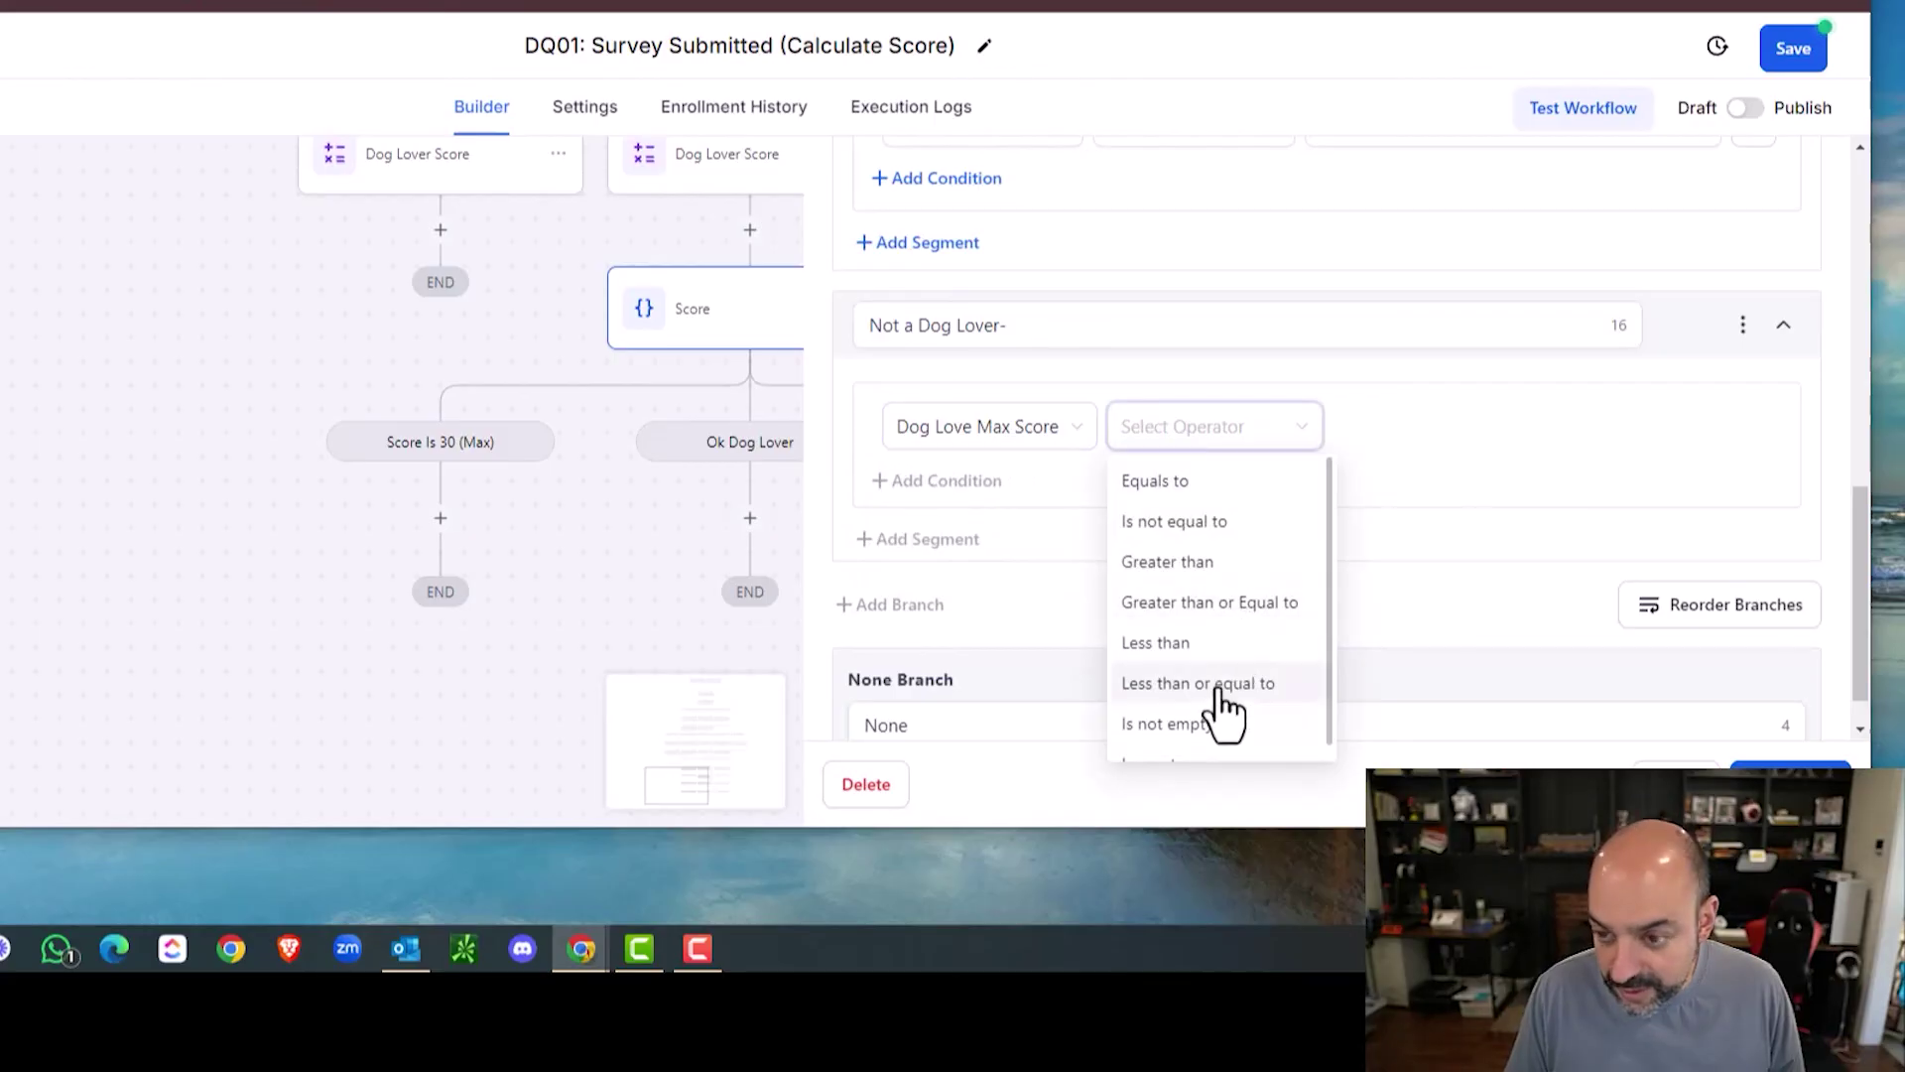
scroll(1374, 387, up, 3)
scroll(1389, 407, down, 2)
scroll(1409, 407, up, 2)
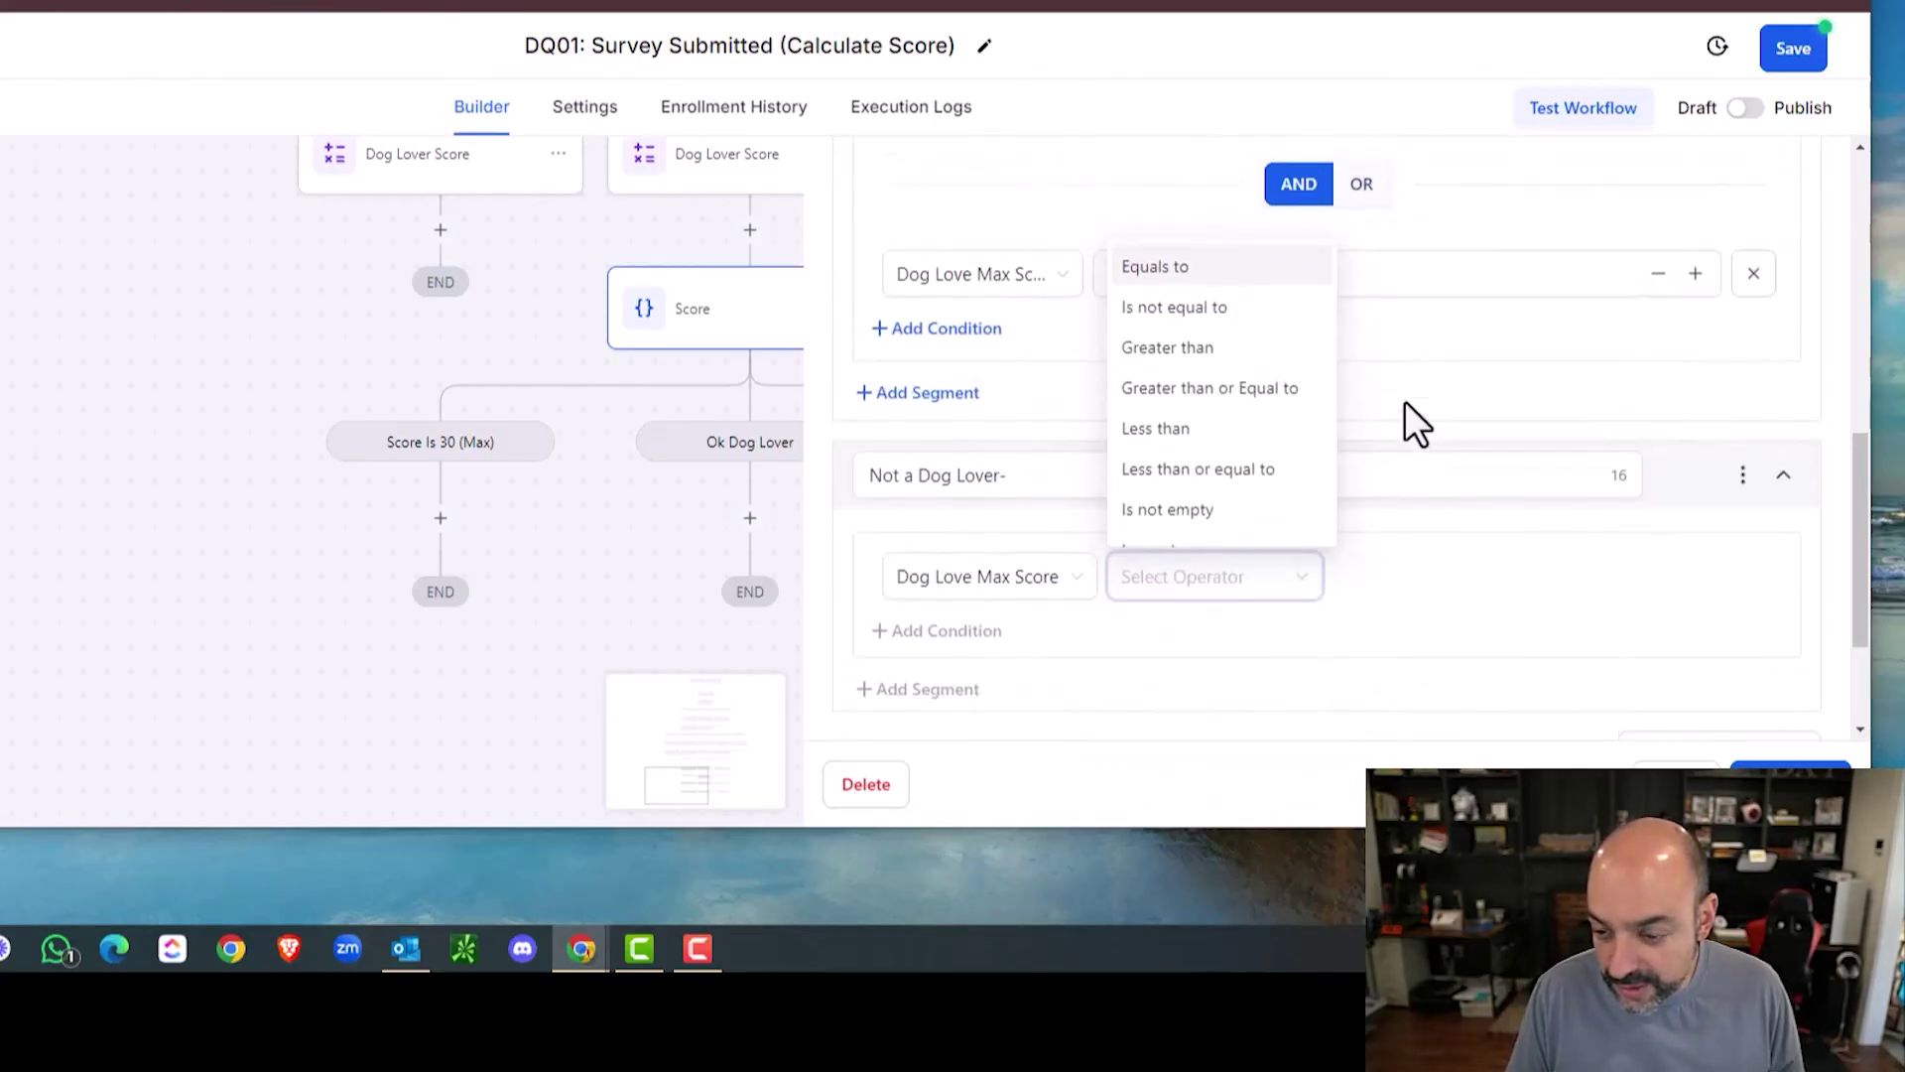
scroll(1444, 407, down, 3)
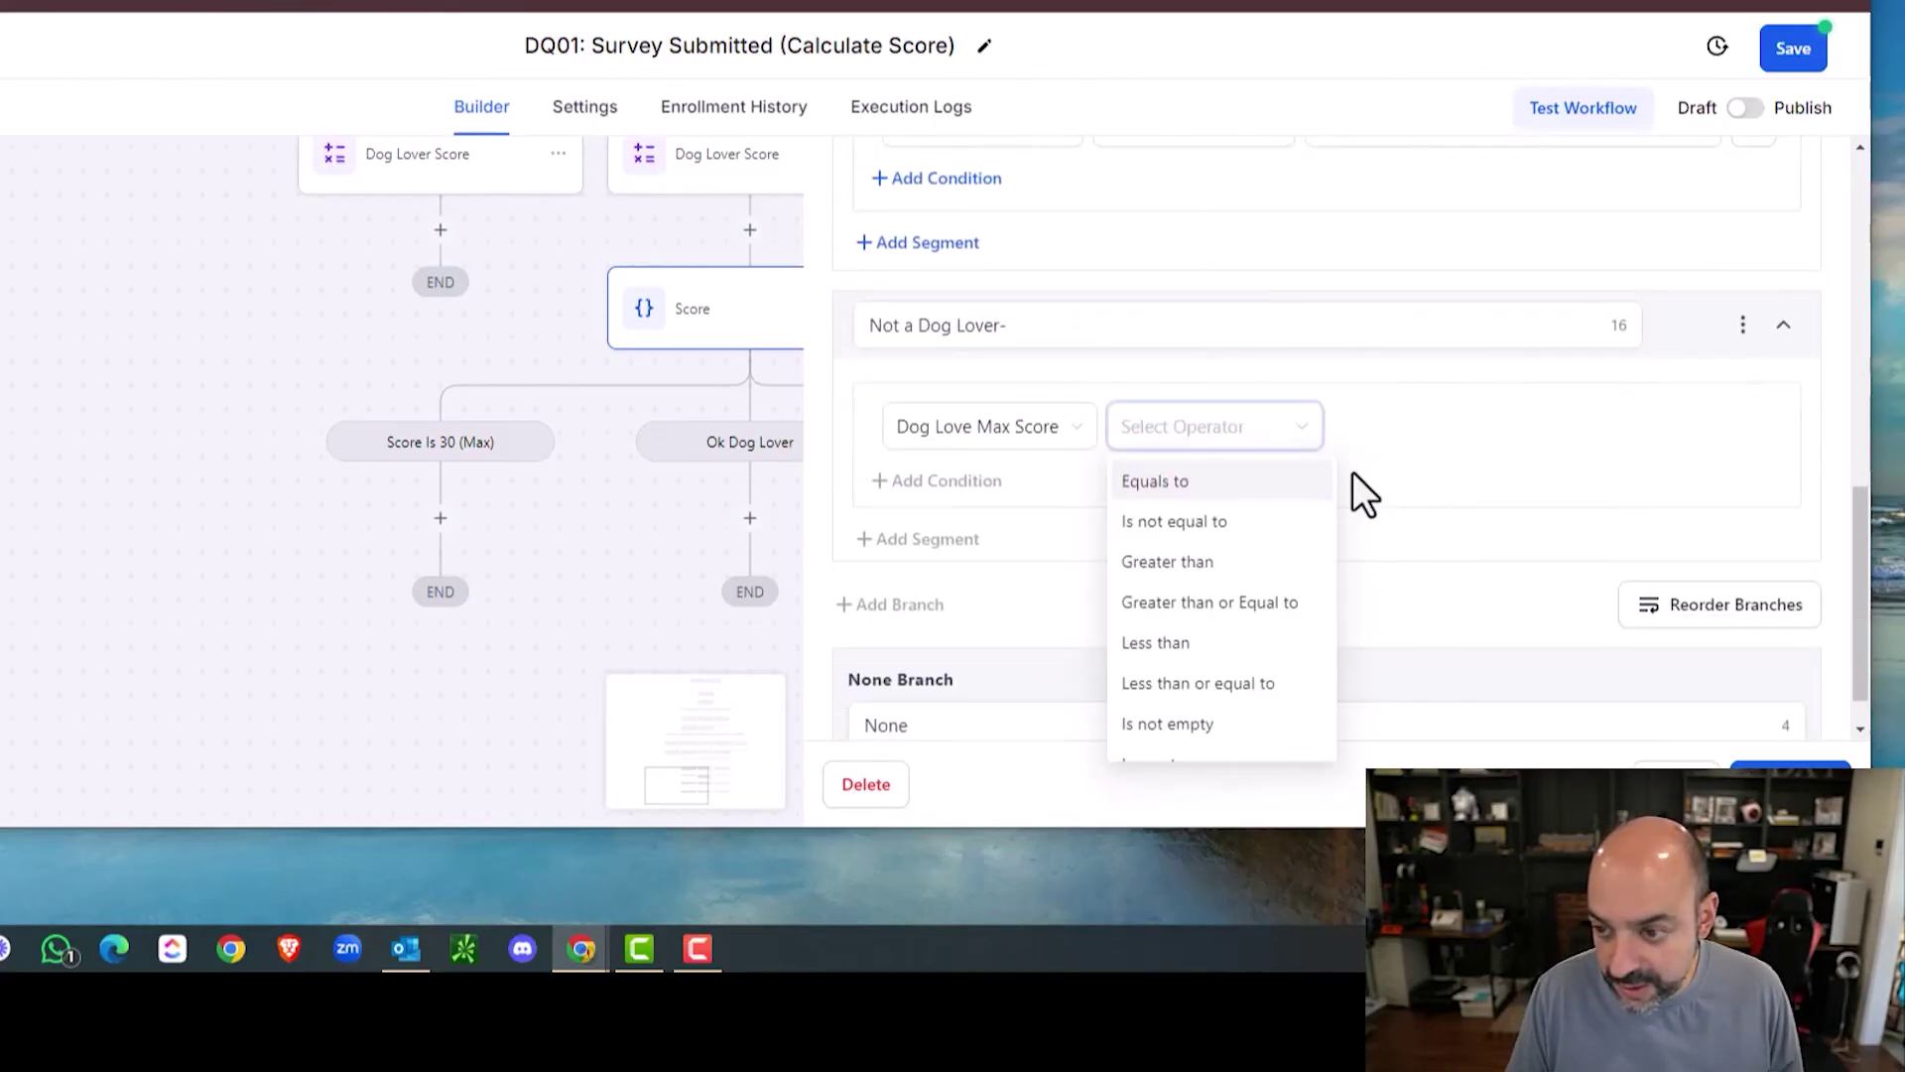
scroll(1353, 472, up, 2)
scroll(1343, 430, down, 2)
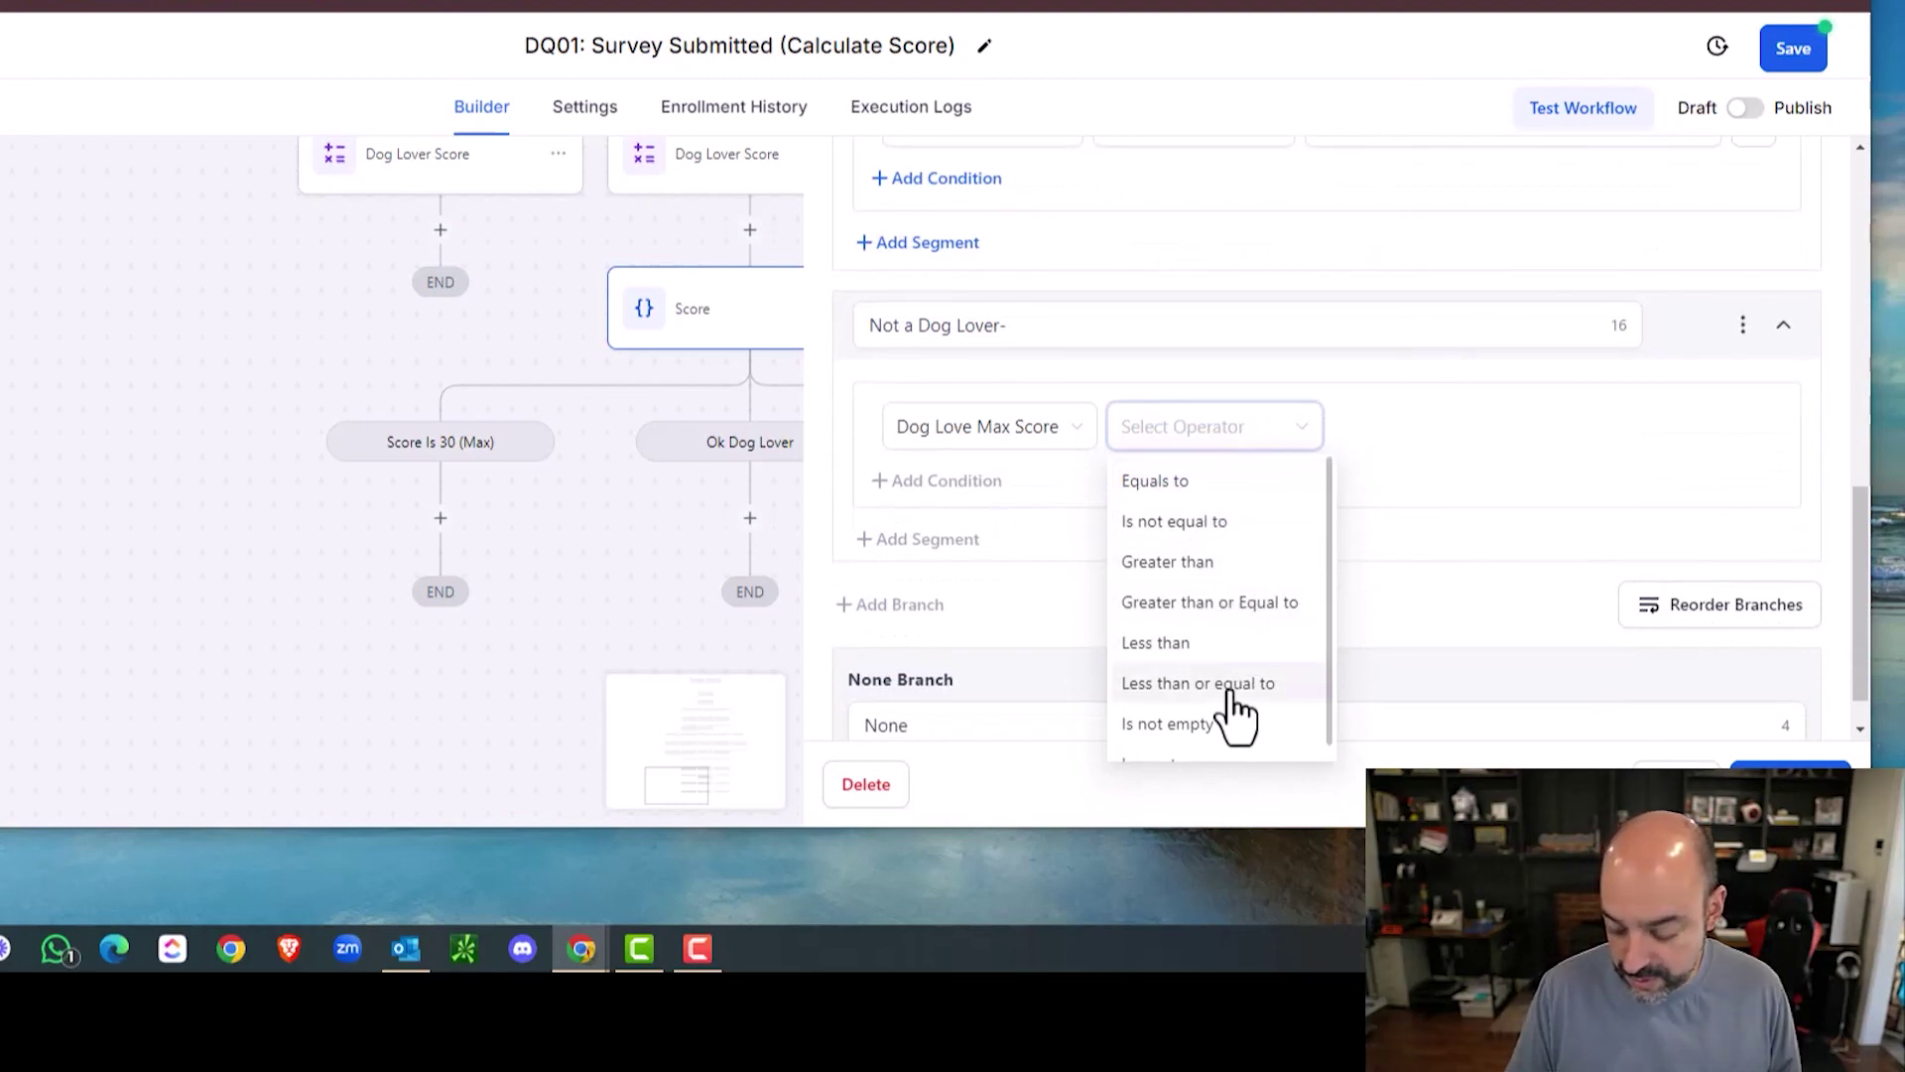
click(1230, 685)
click(1409, 437)
text(4)
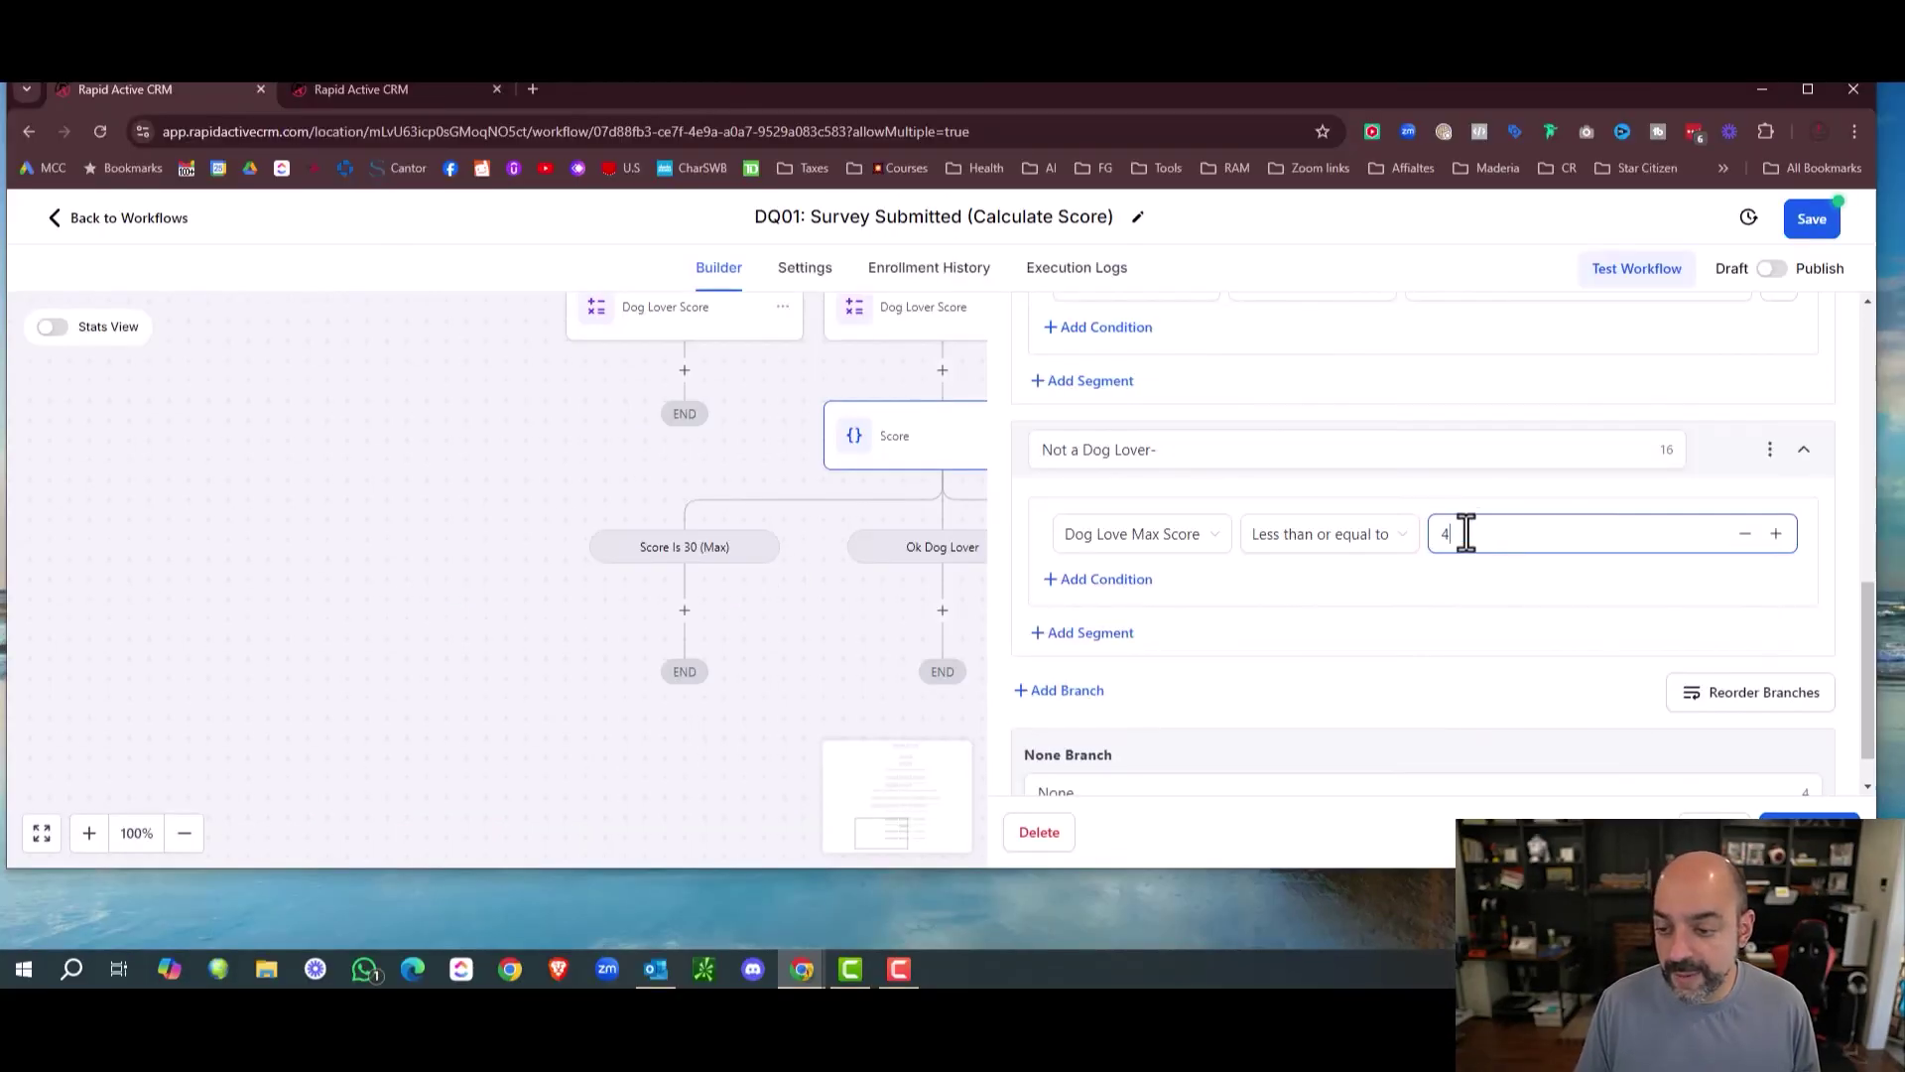
Rename the Score condition's none branch "Error" and save the action.
scroll(1466, 532, up, 3)
scroll(1483, 568, down, 4)
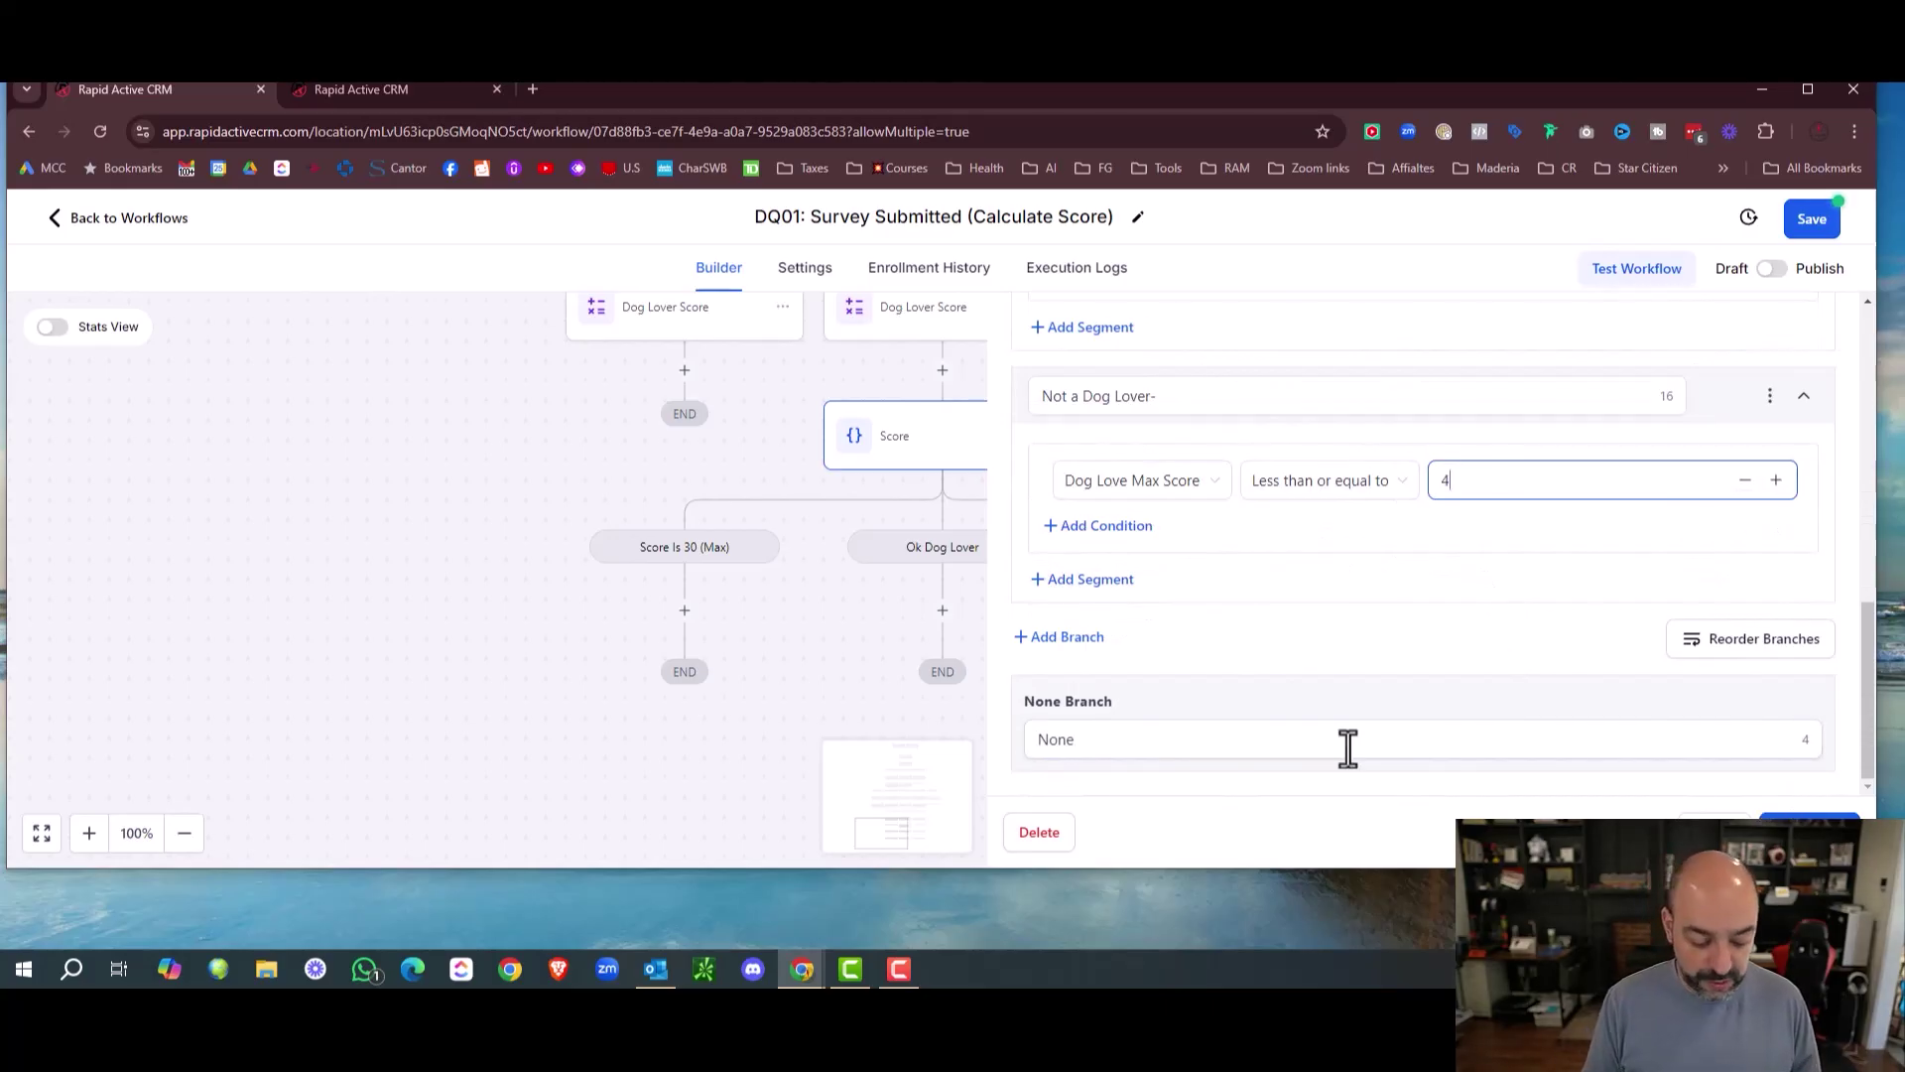
double_click(1347, 742)
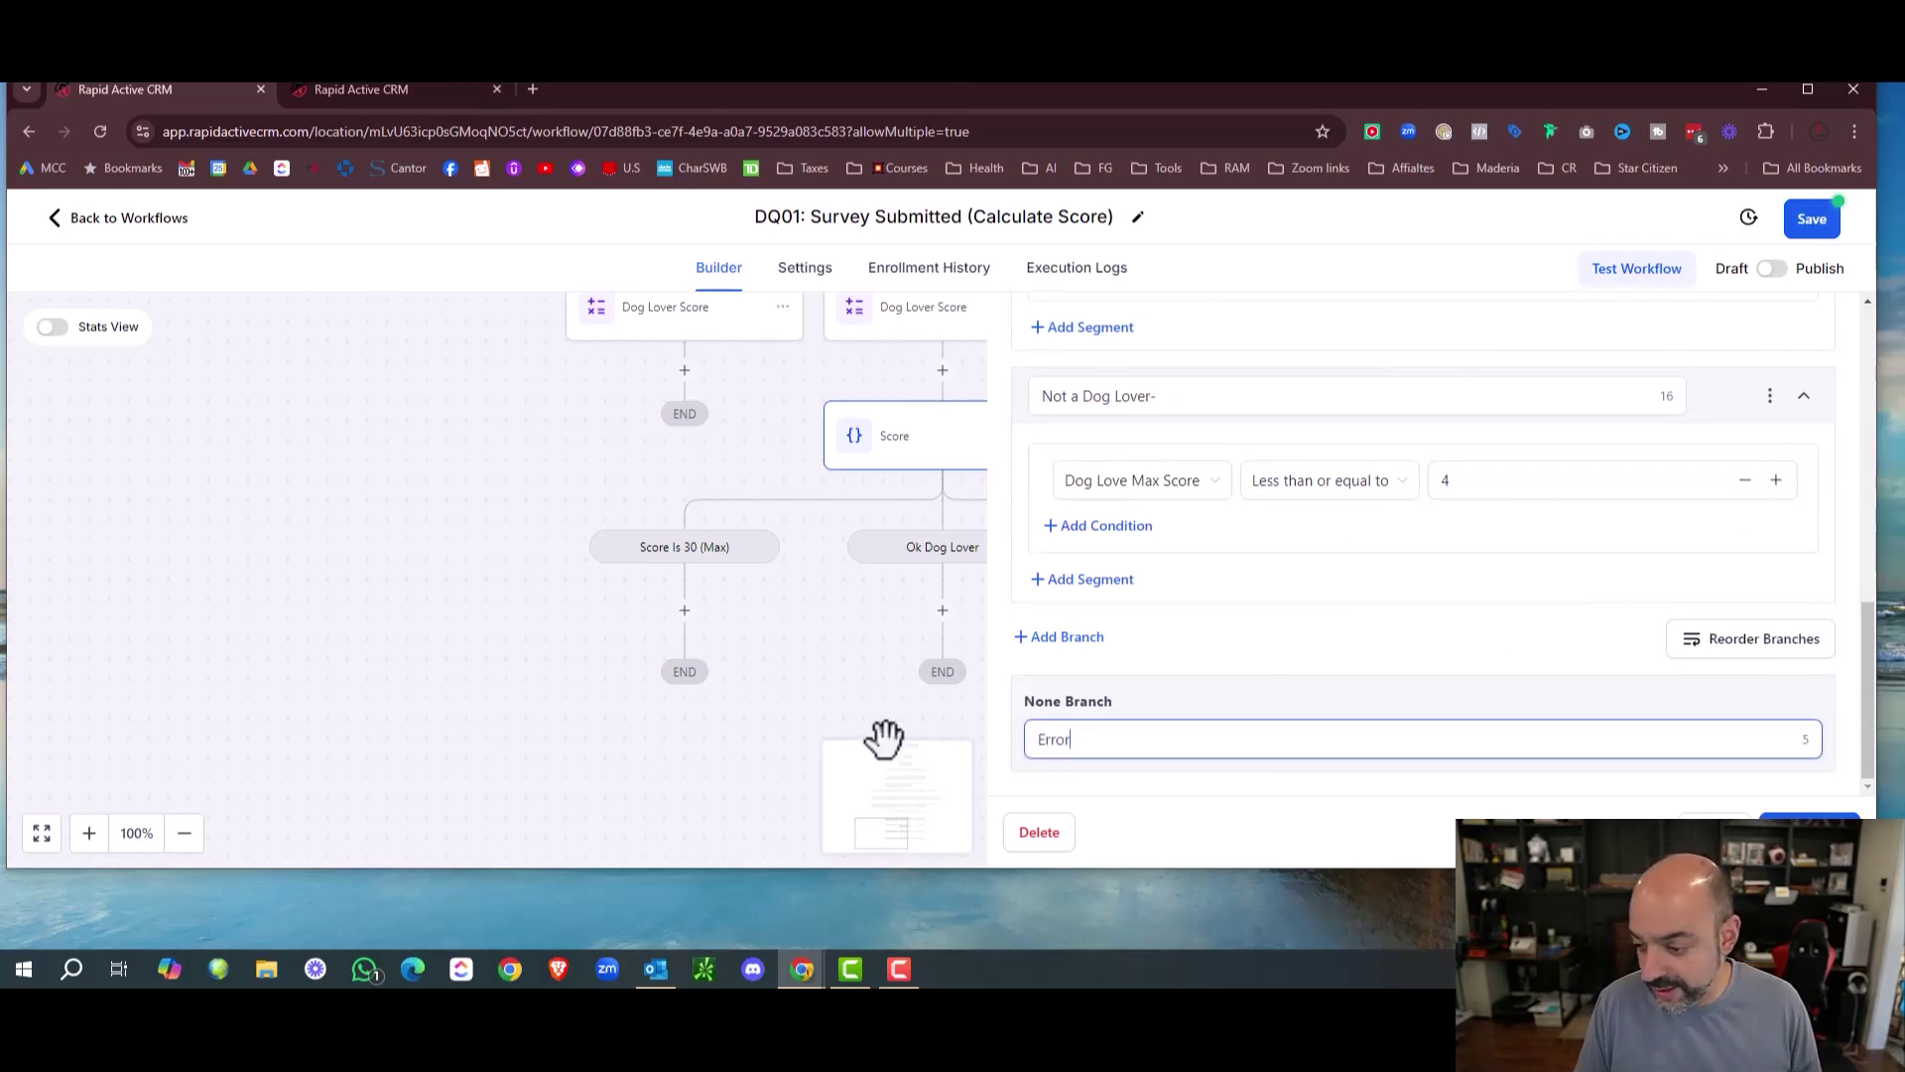
click(1808, 827)
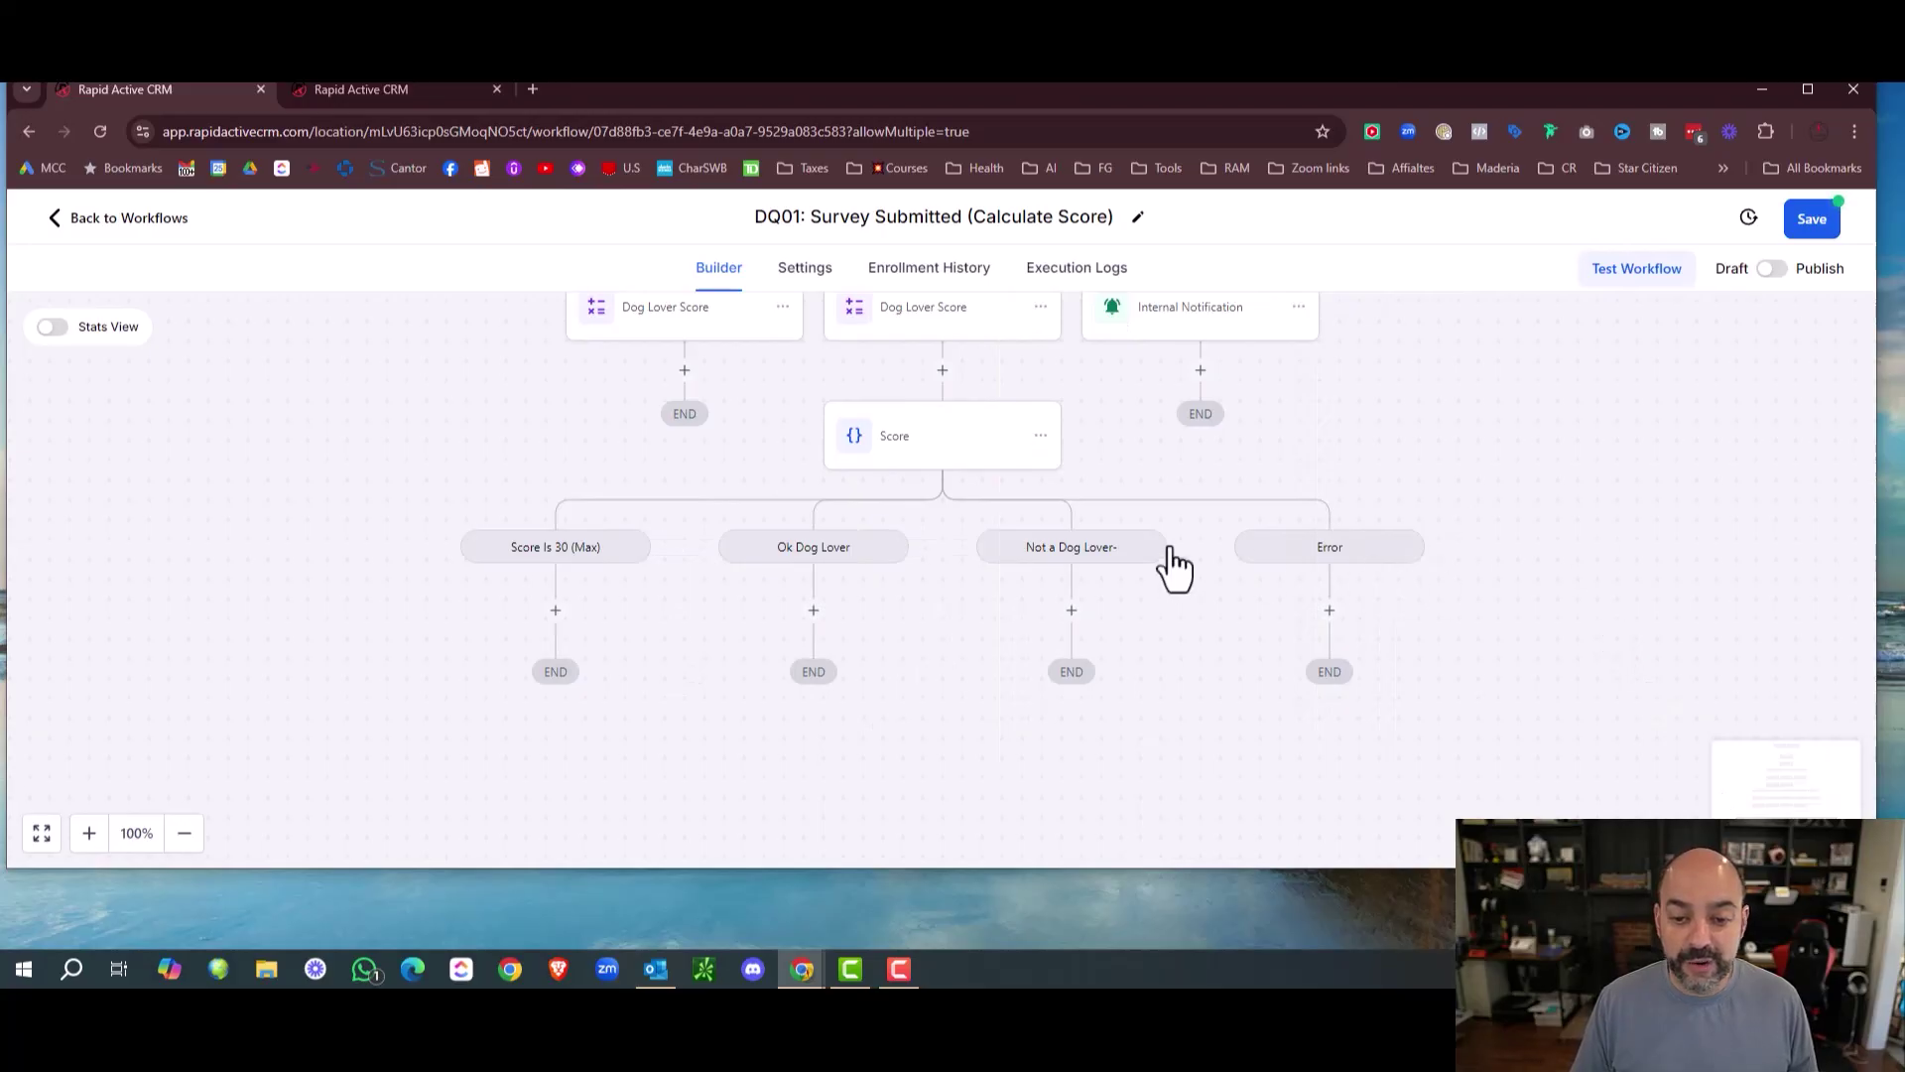
Add an Add Contact Tag action with the tag "dog lover extreme" under the "Score Is 30 (Max)" branch and save it.
scroll(804, 584, down, 1)
click(558, 562)
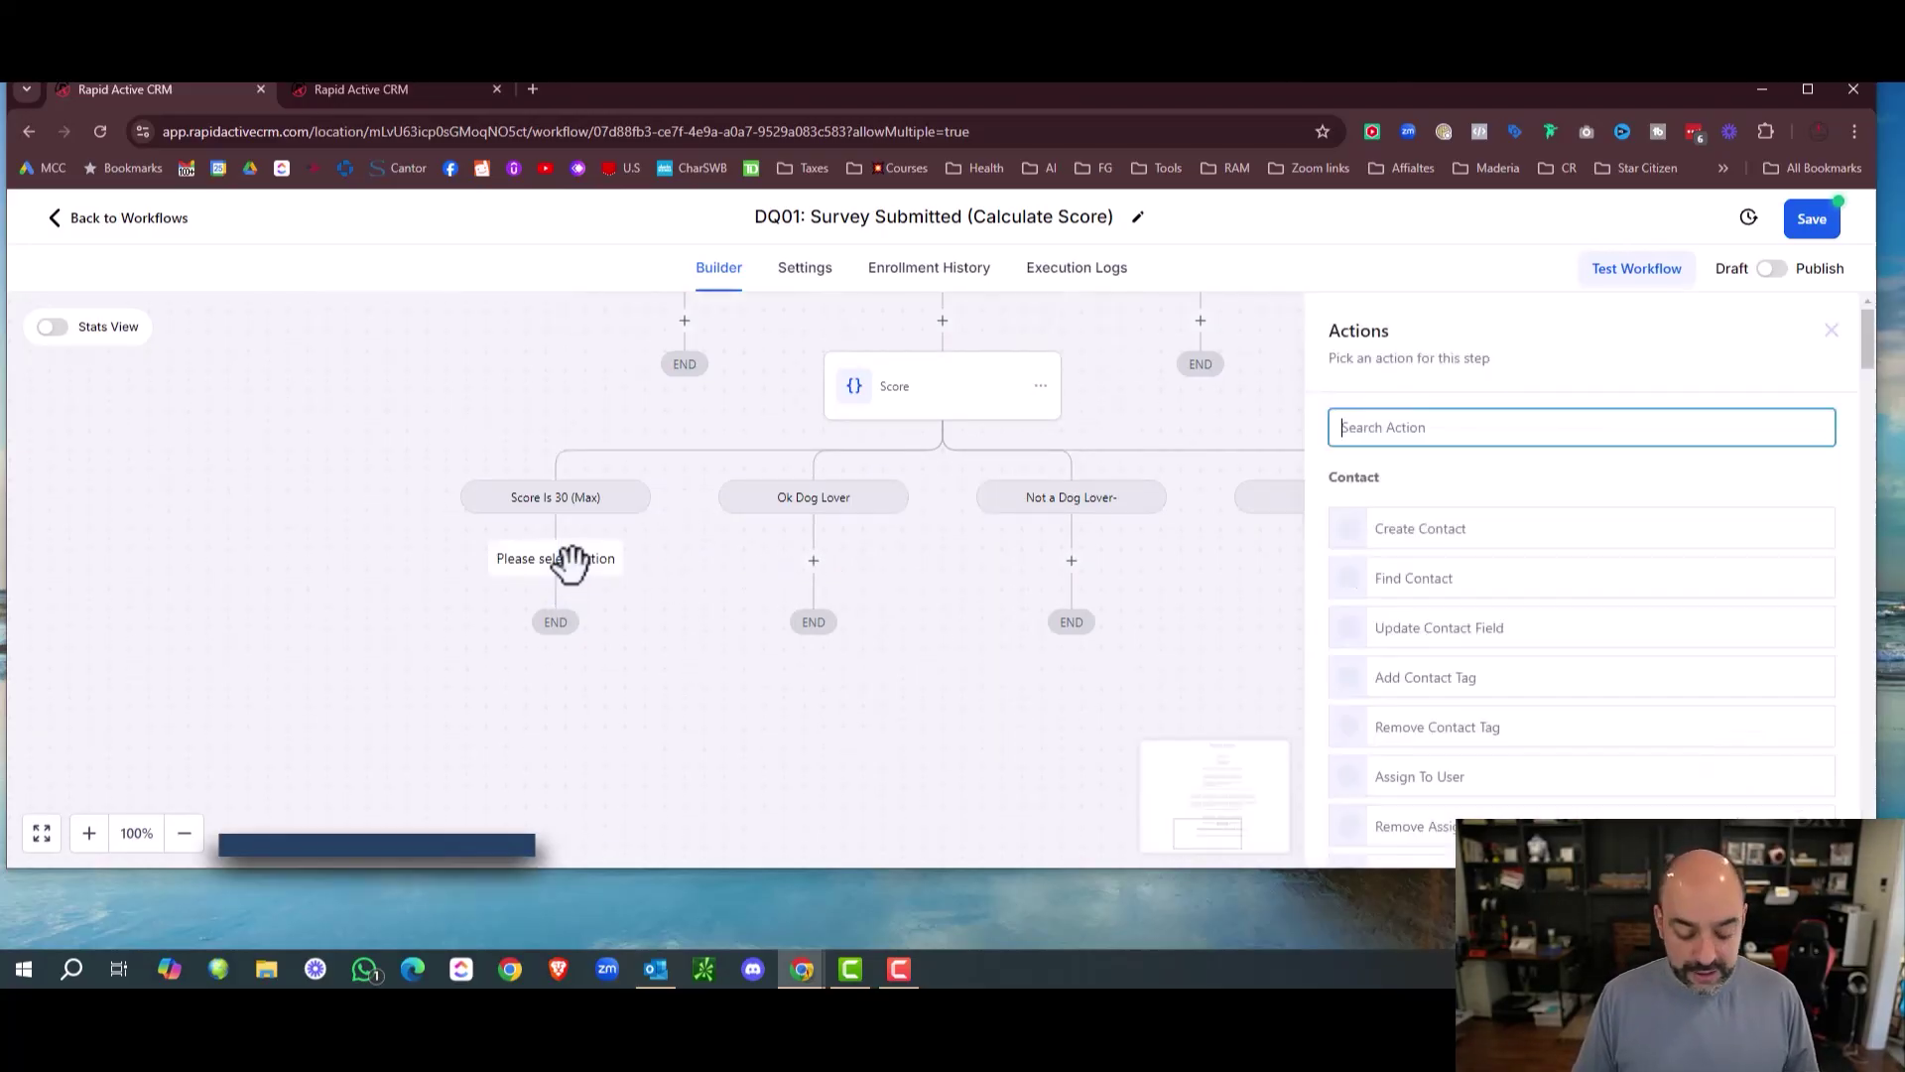
text(tag)
click(1401, 522)
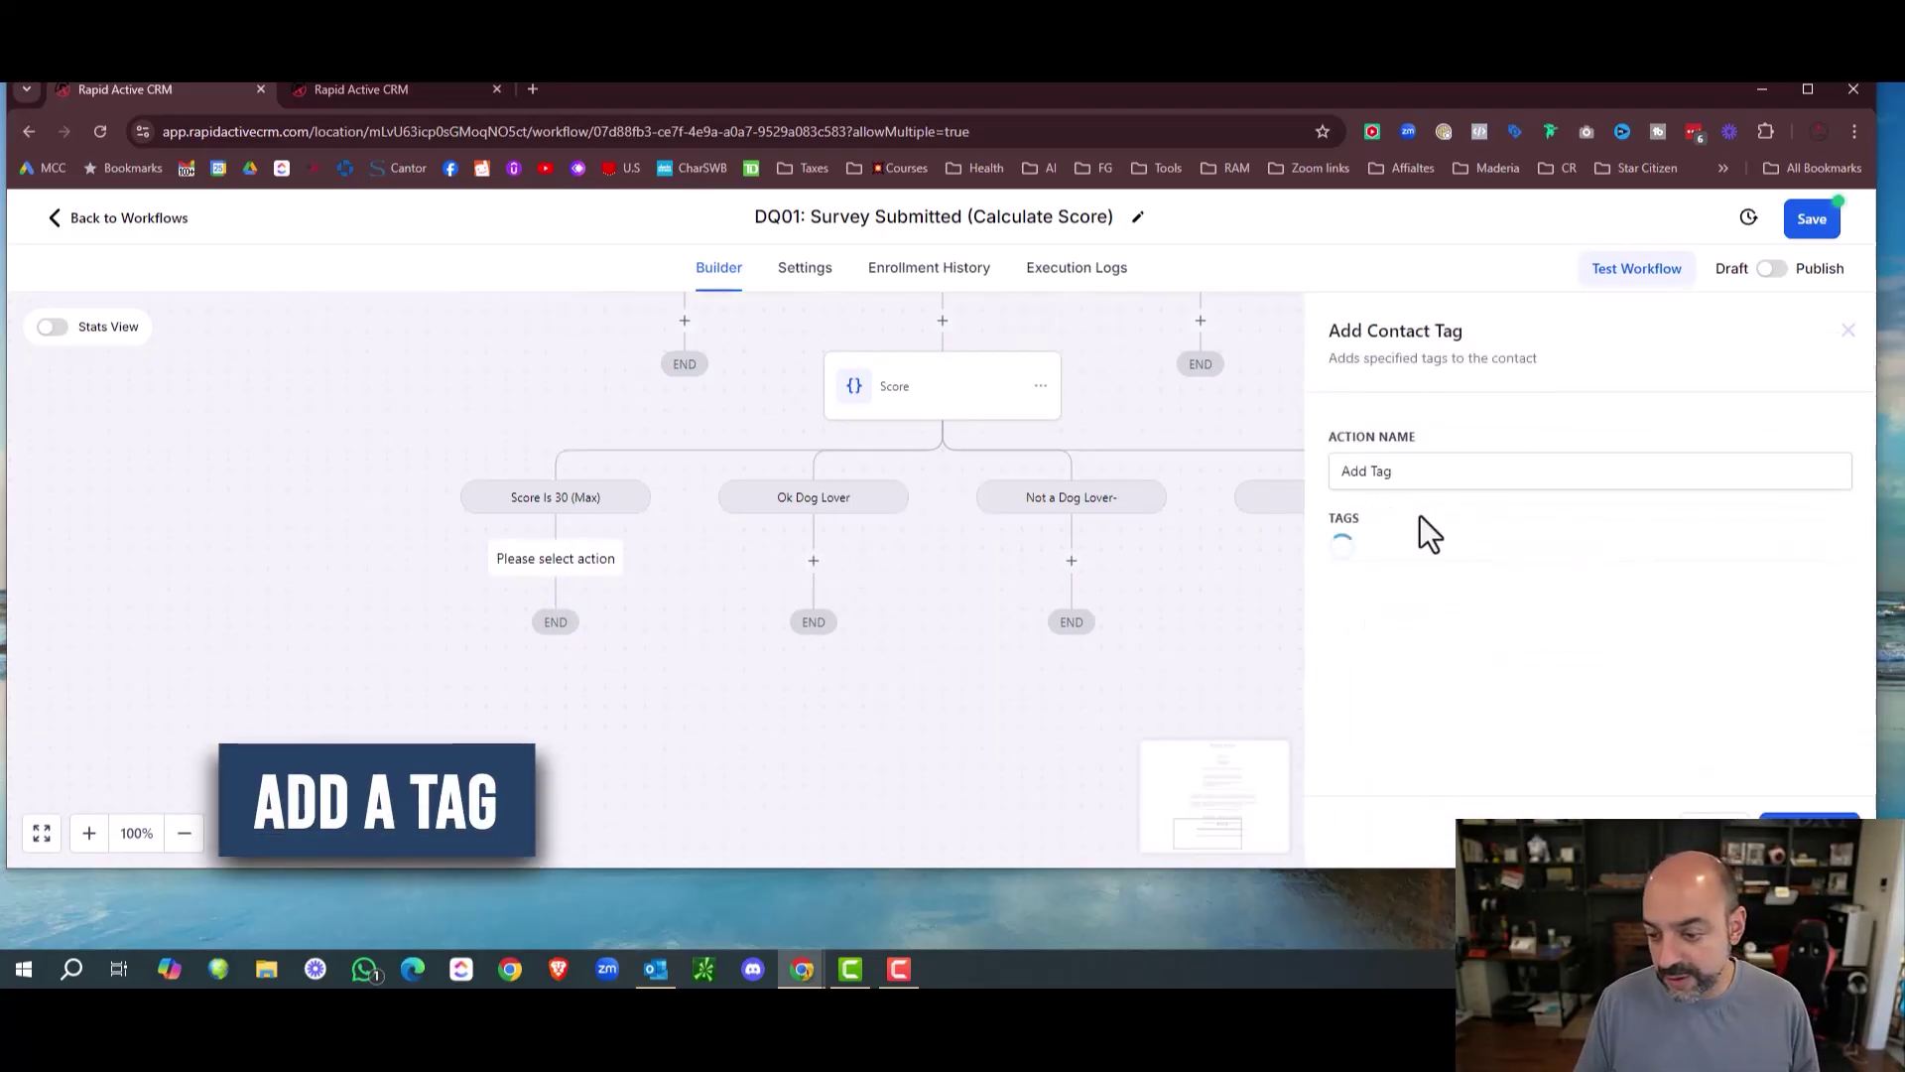
click(1435, 556)
text(dog)
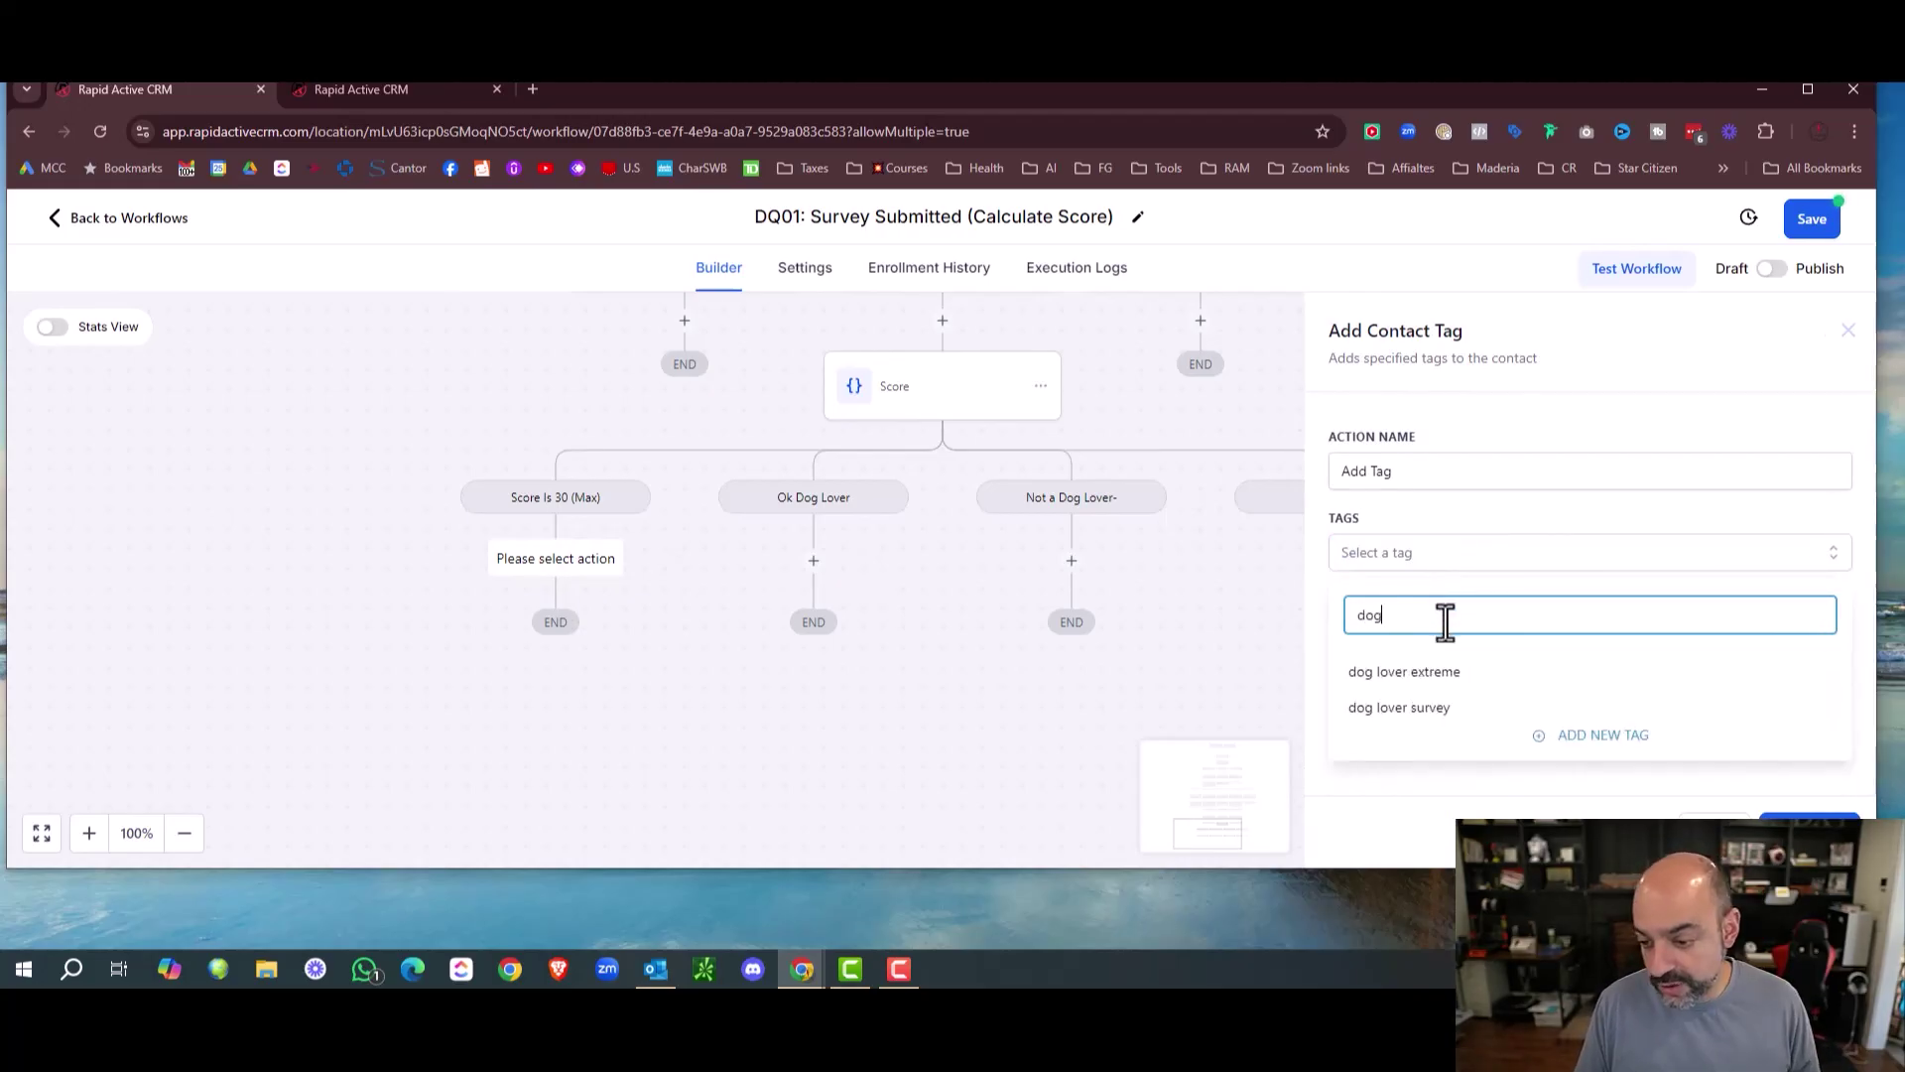
click(1493, 672)
click(1809, 826)
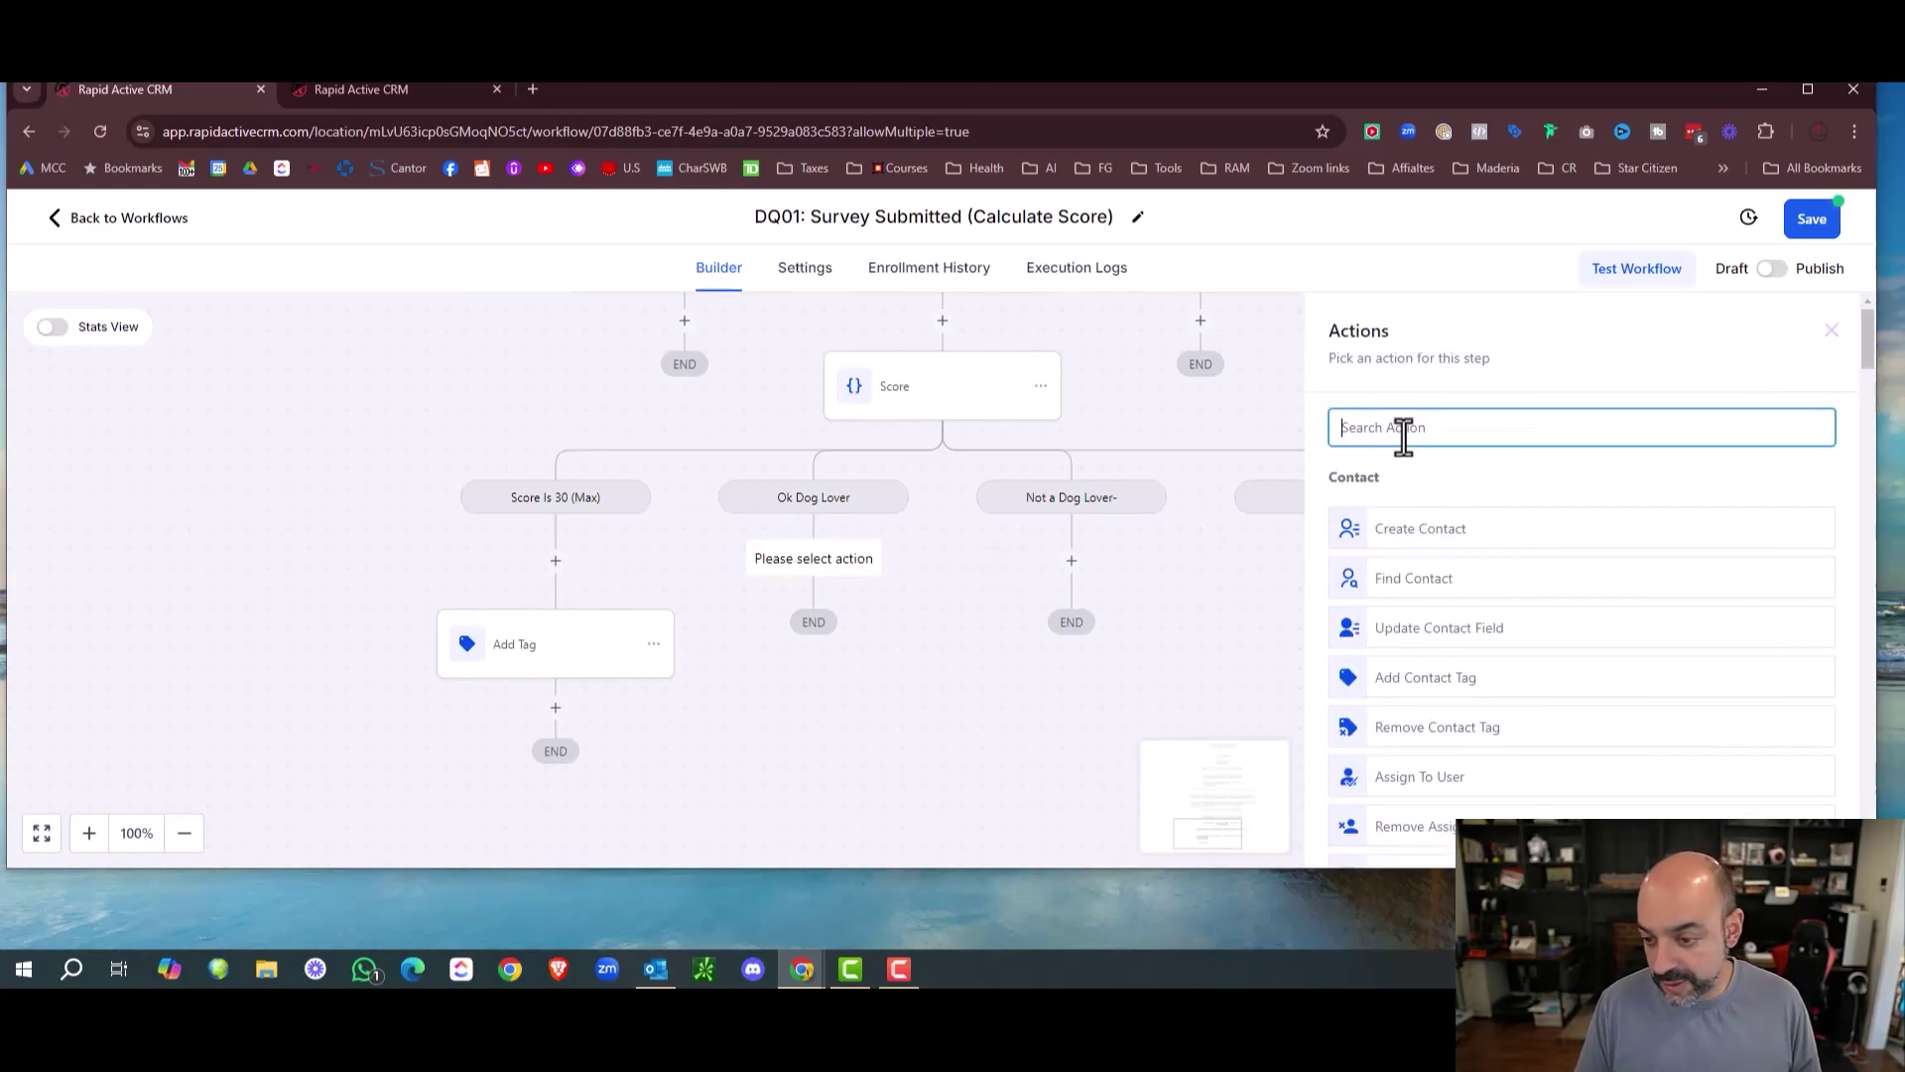
Add an Add Contact Tag action under the "Ok Dog Lover" branch with the new tag "dog lover ok" and save it.
text(tag)
click(1419, 516)
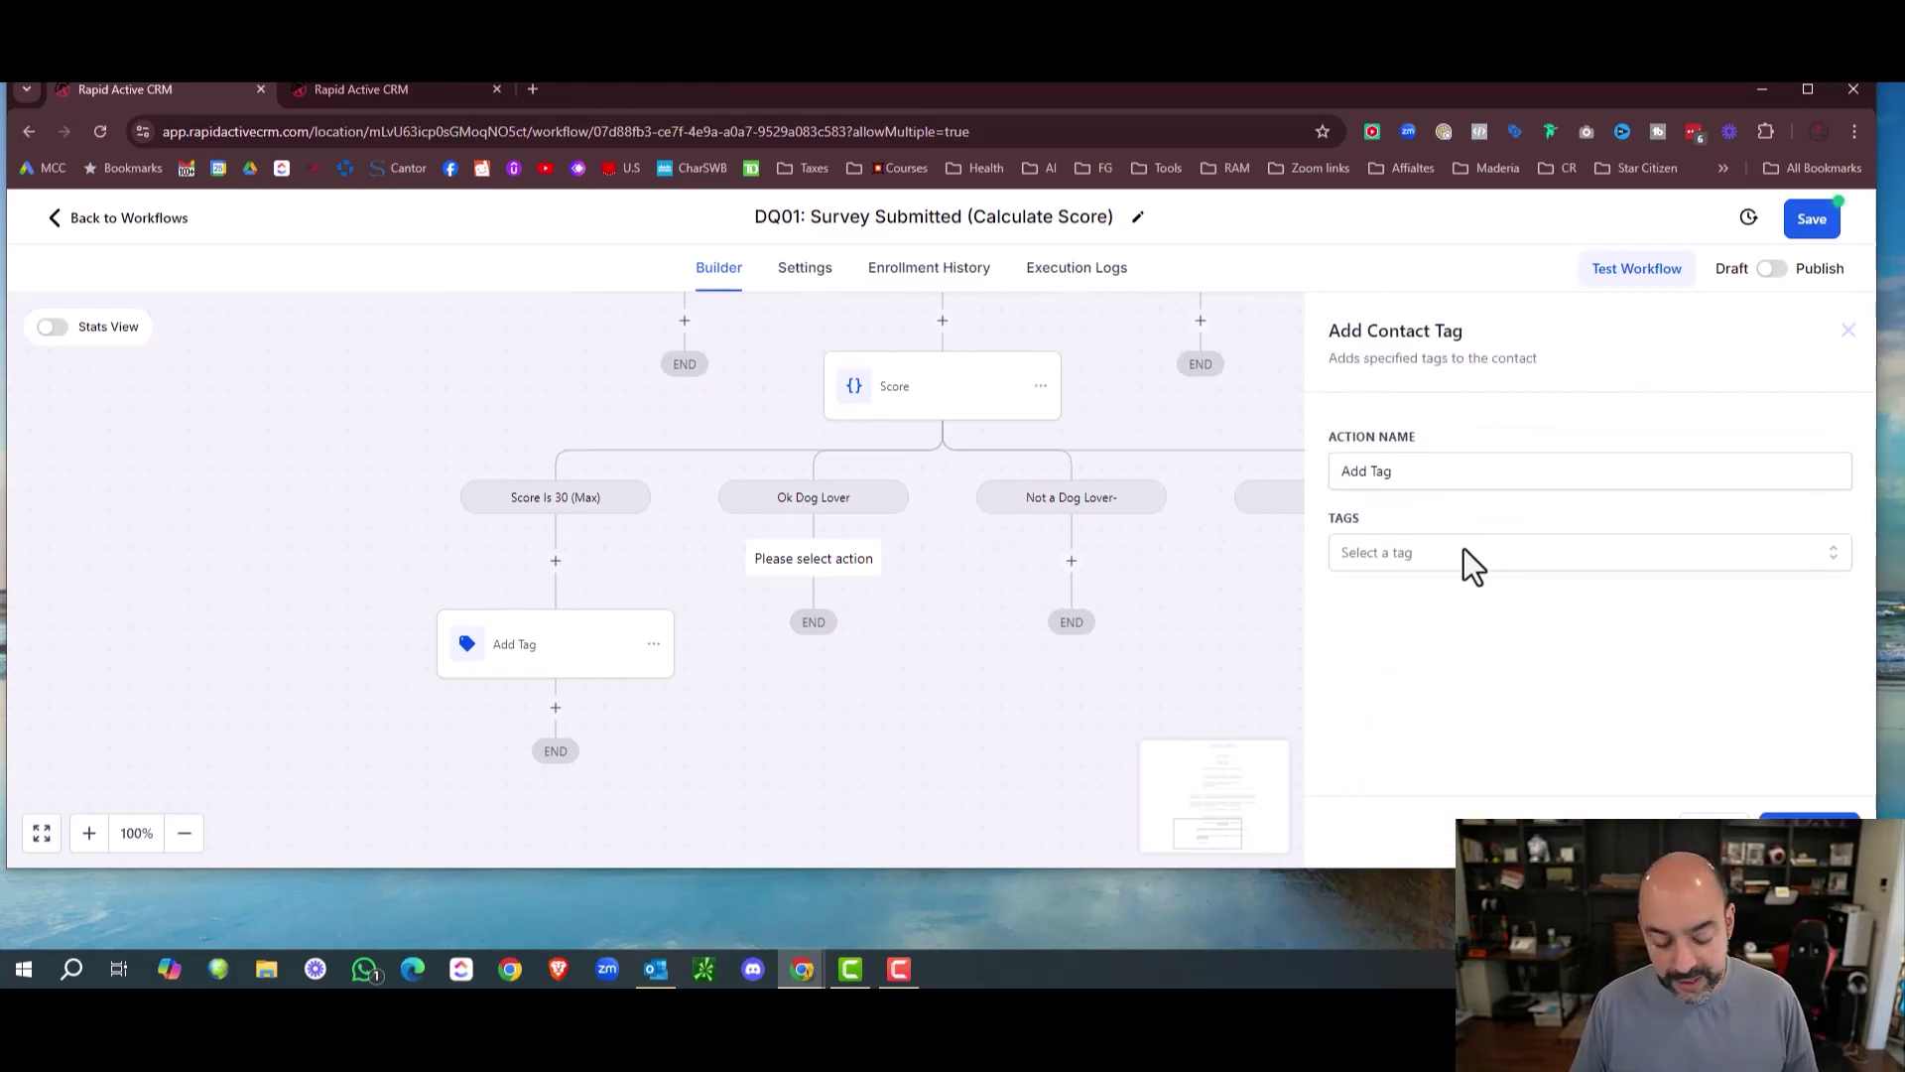
click(1463, 552)
text(dog ok)
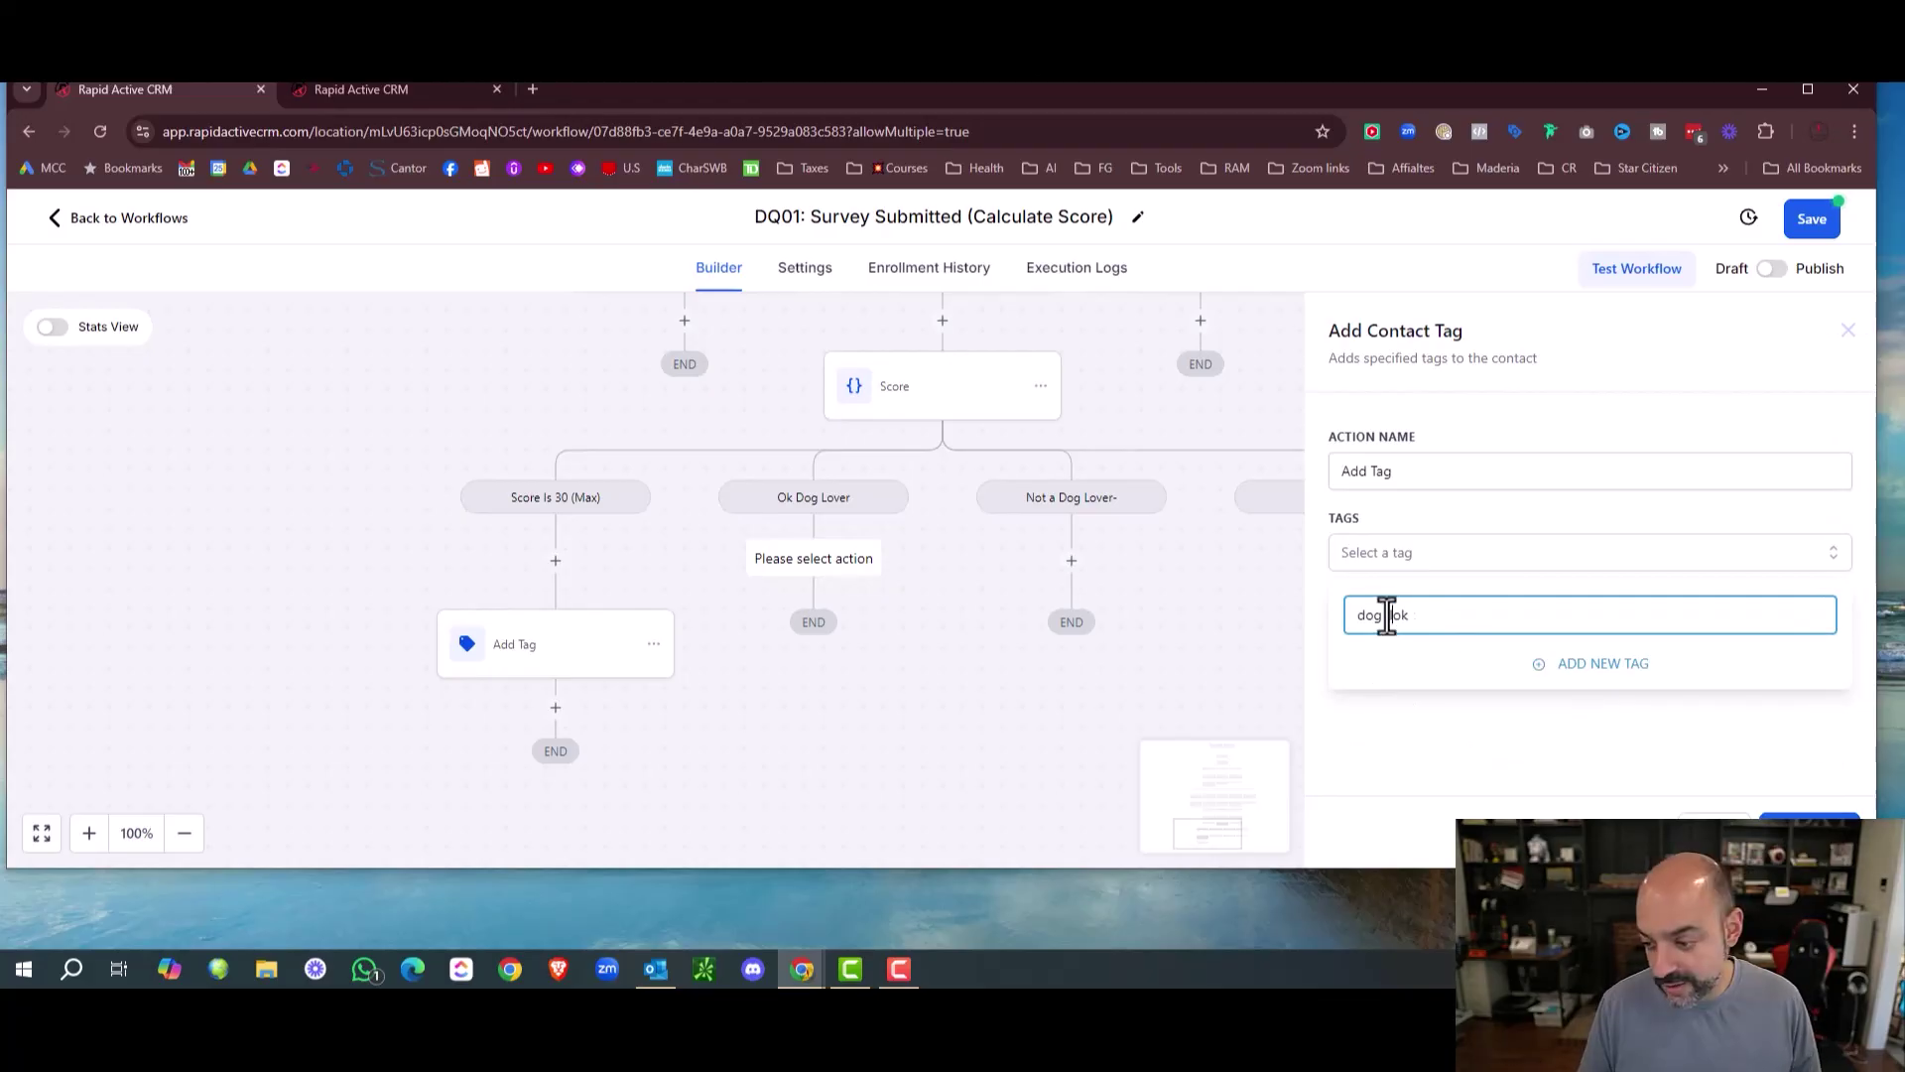
click(1798, 831)
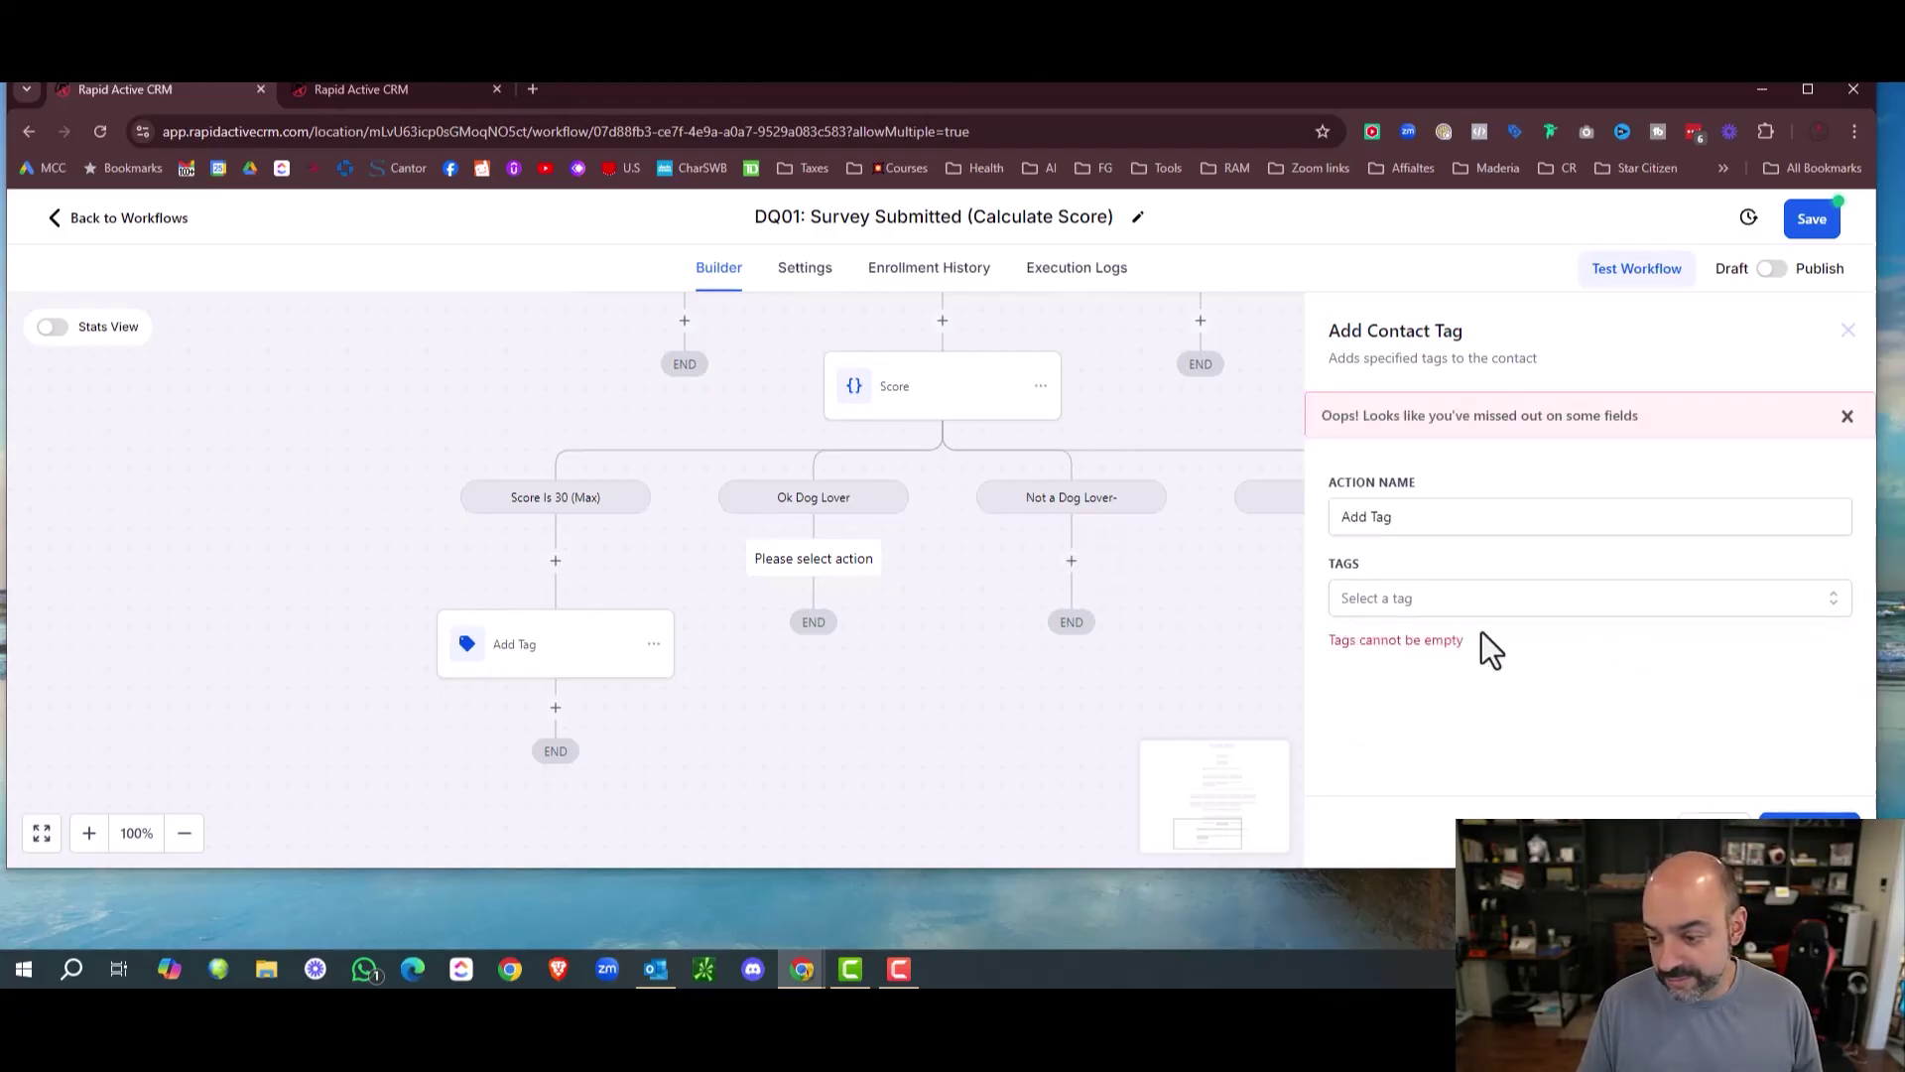
click(1461, 610)
click(1558, 709)
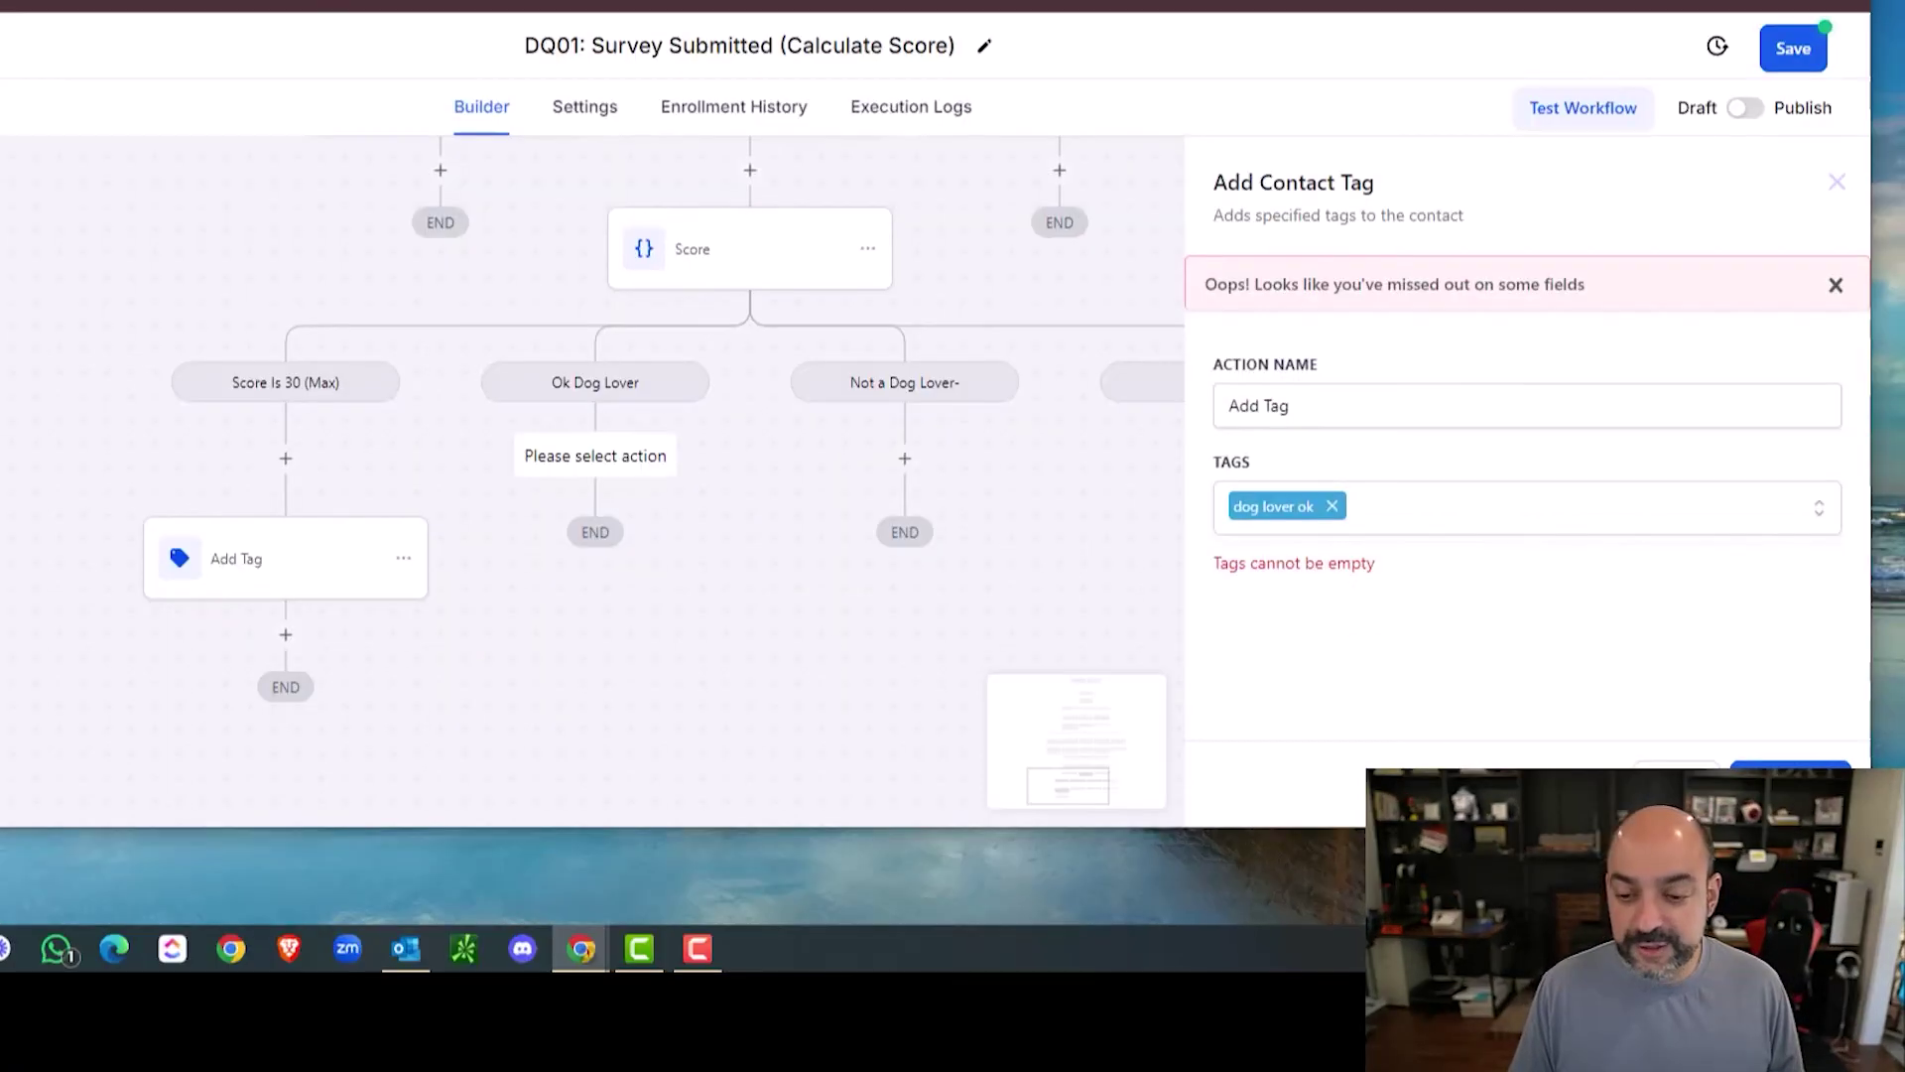
click(1790, 779)
Add an Add Contact Tag action under the "Not a Dog Lover-" branch with the new tag "you like cats" and save it.
click(905, 457)
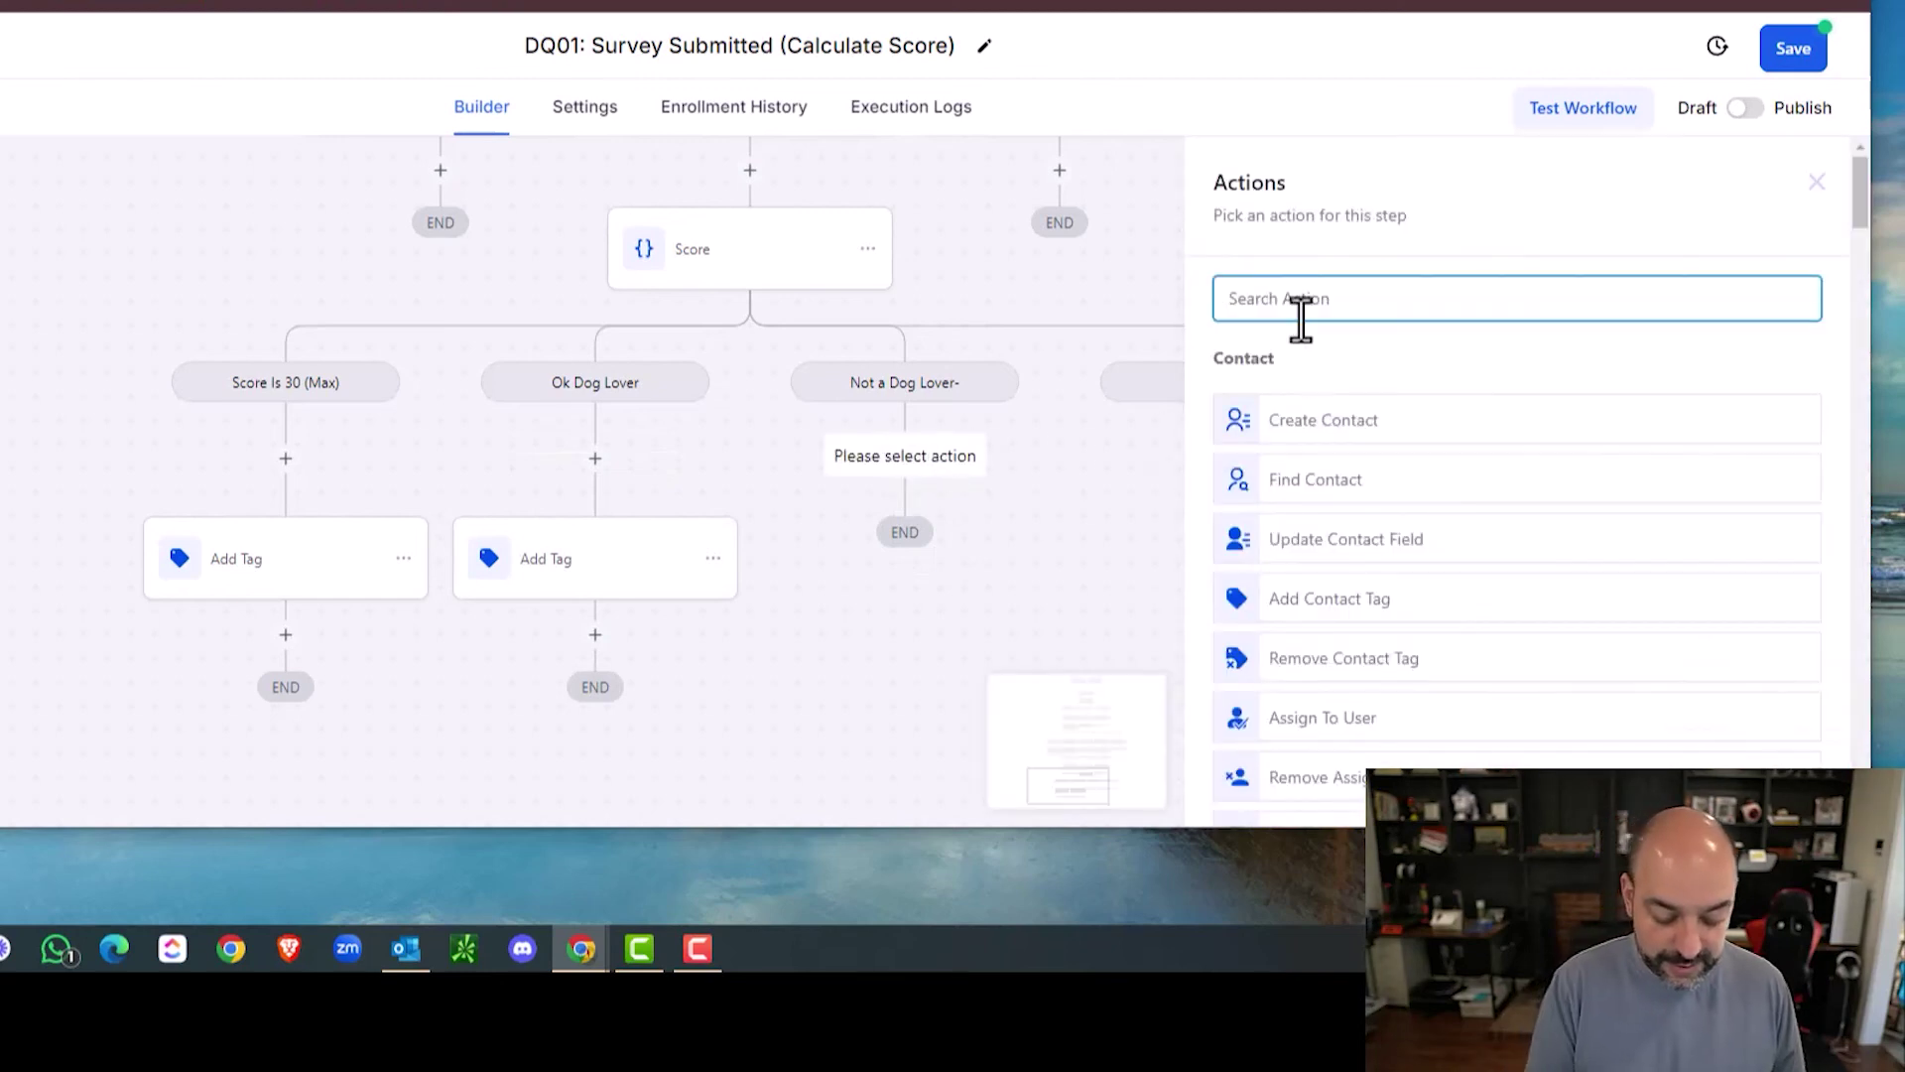
text(tag)
click(1312, 402)
click(1416, 451)
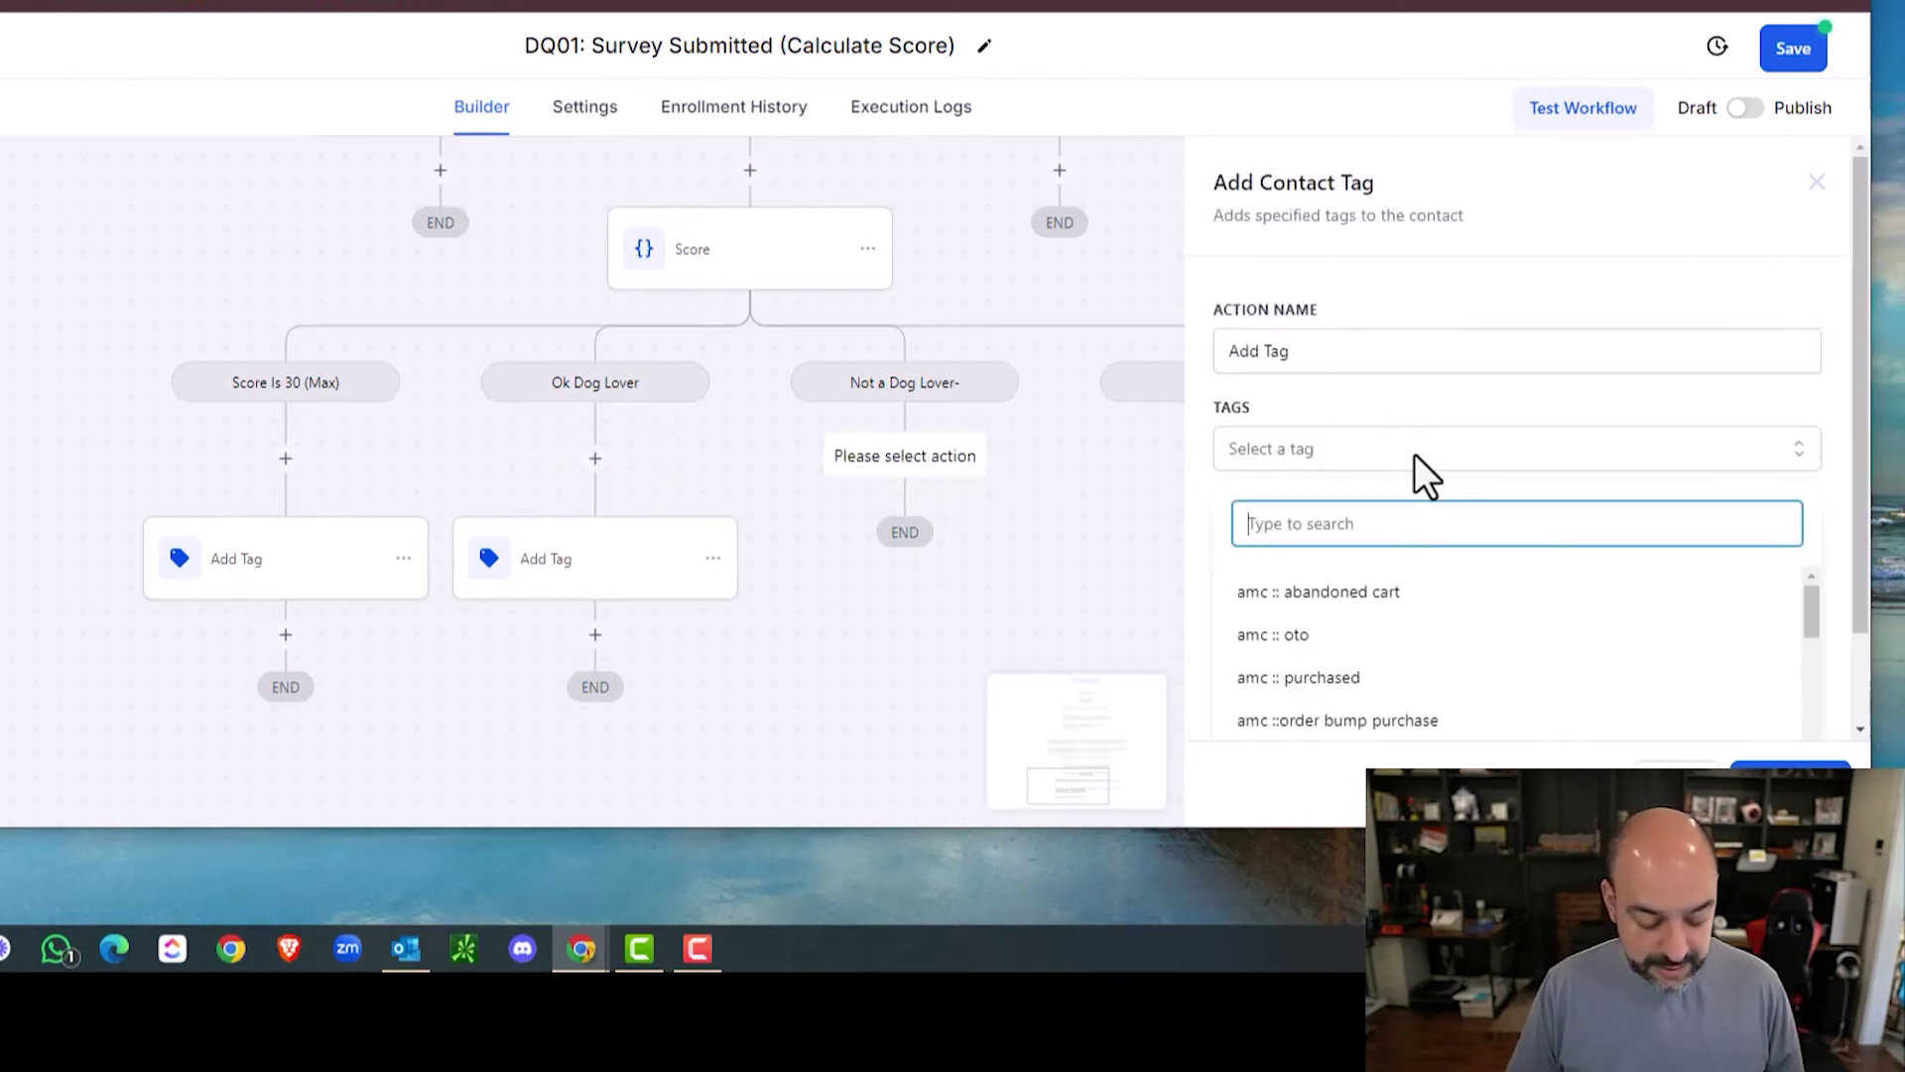
text(cats)
click(1248, 525)
text(you like)
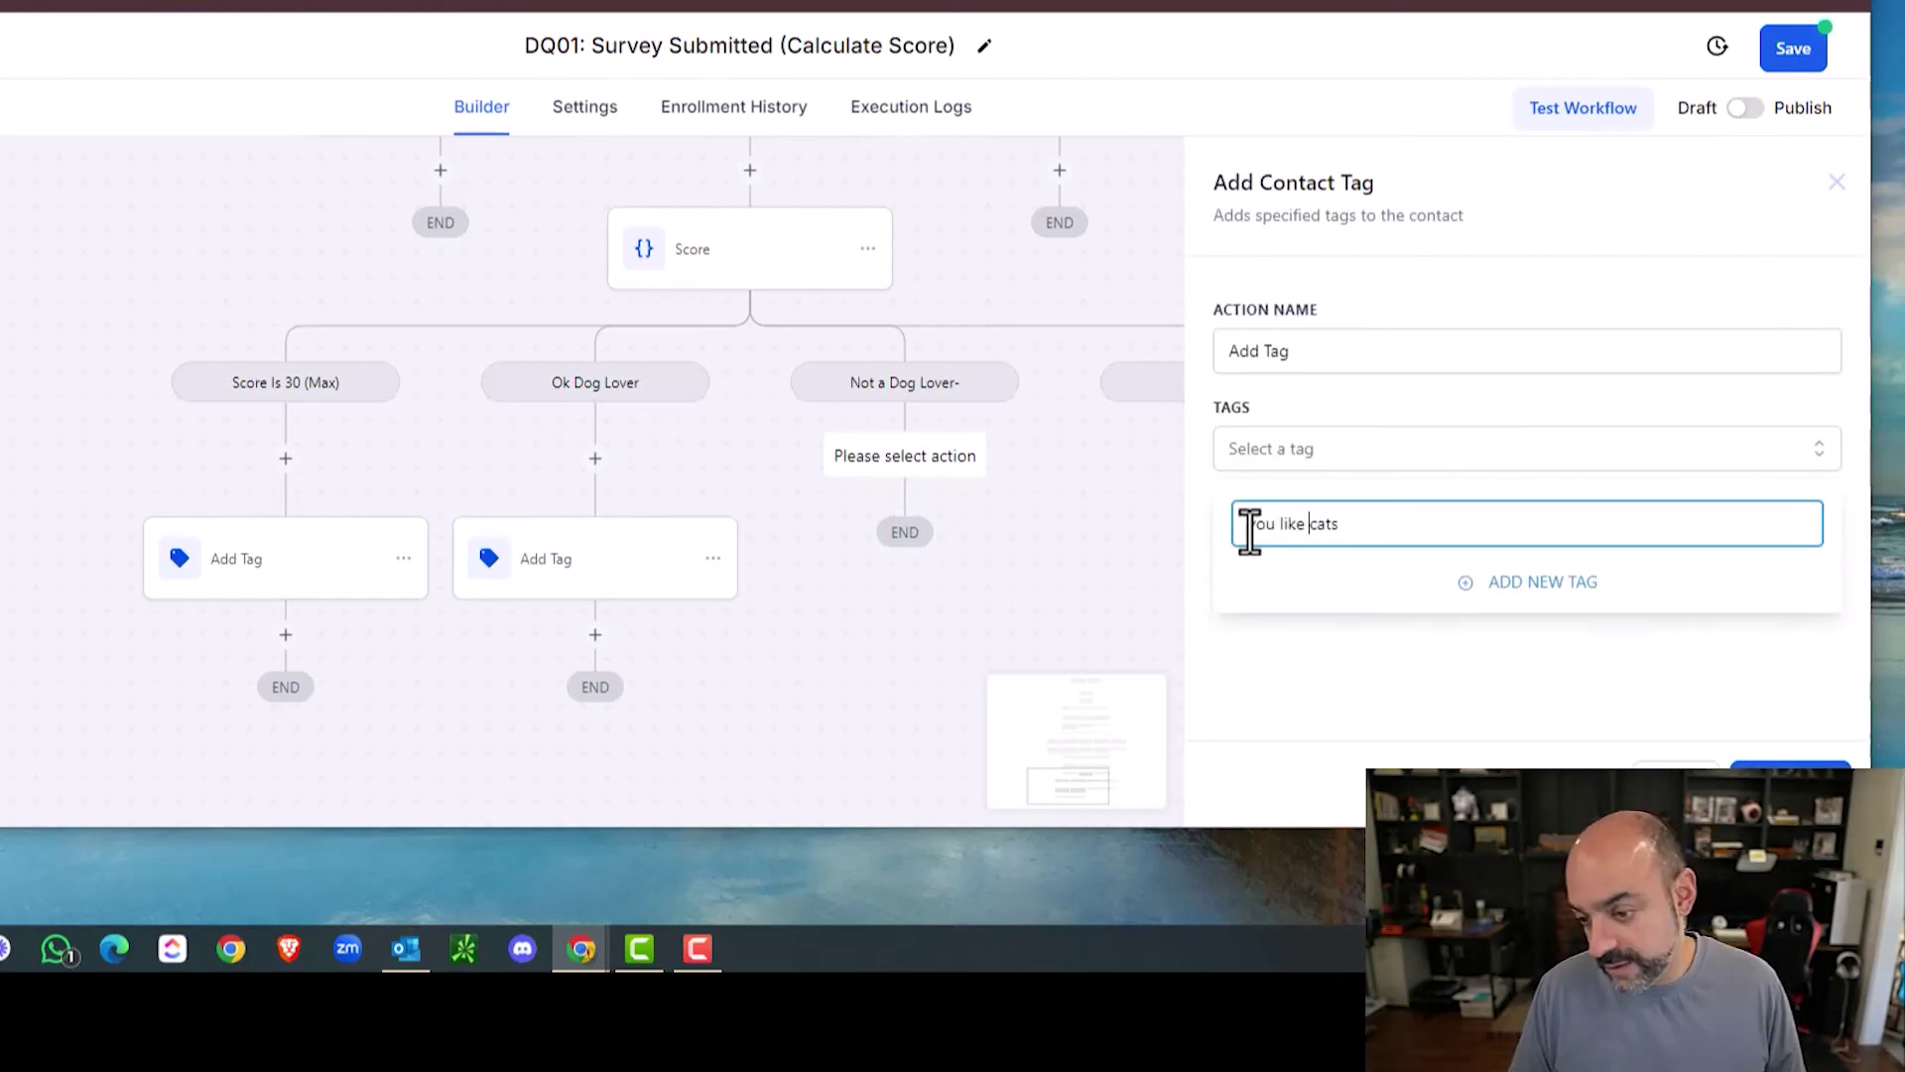
click(1535, 571)
click(1773, 766)
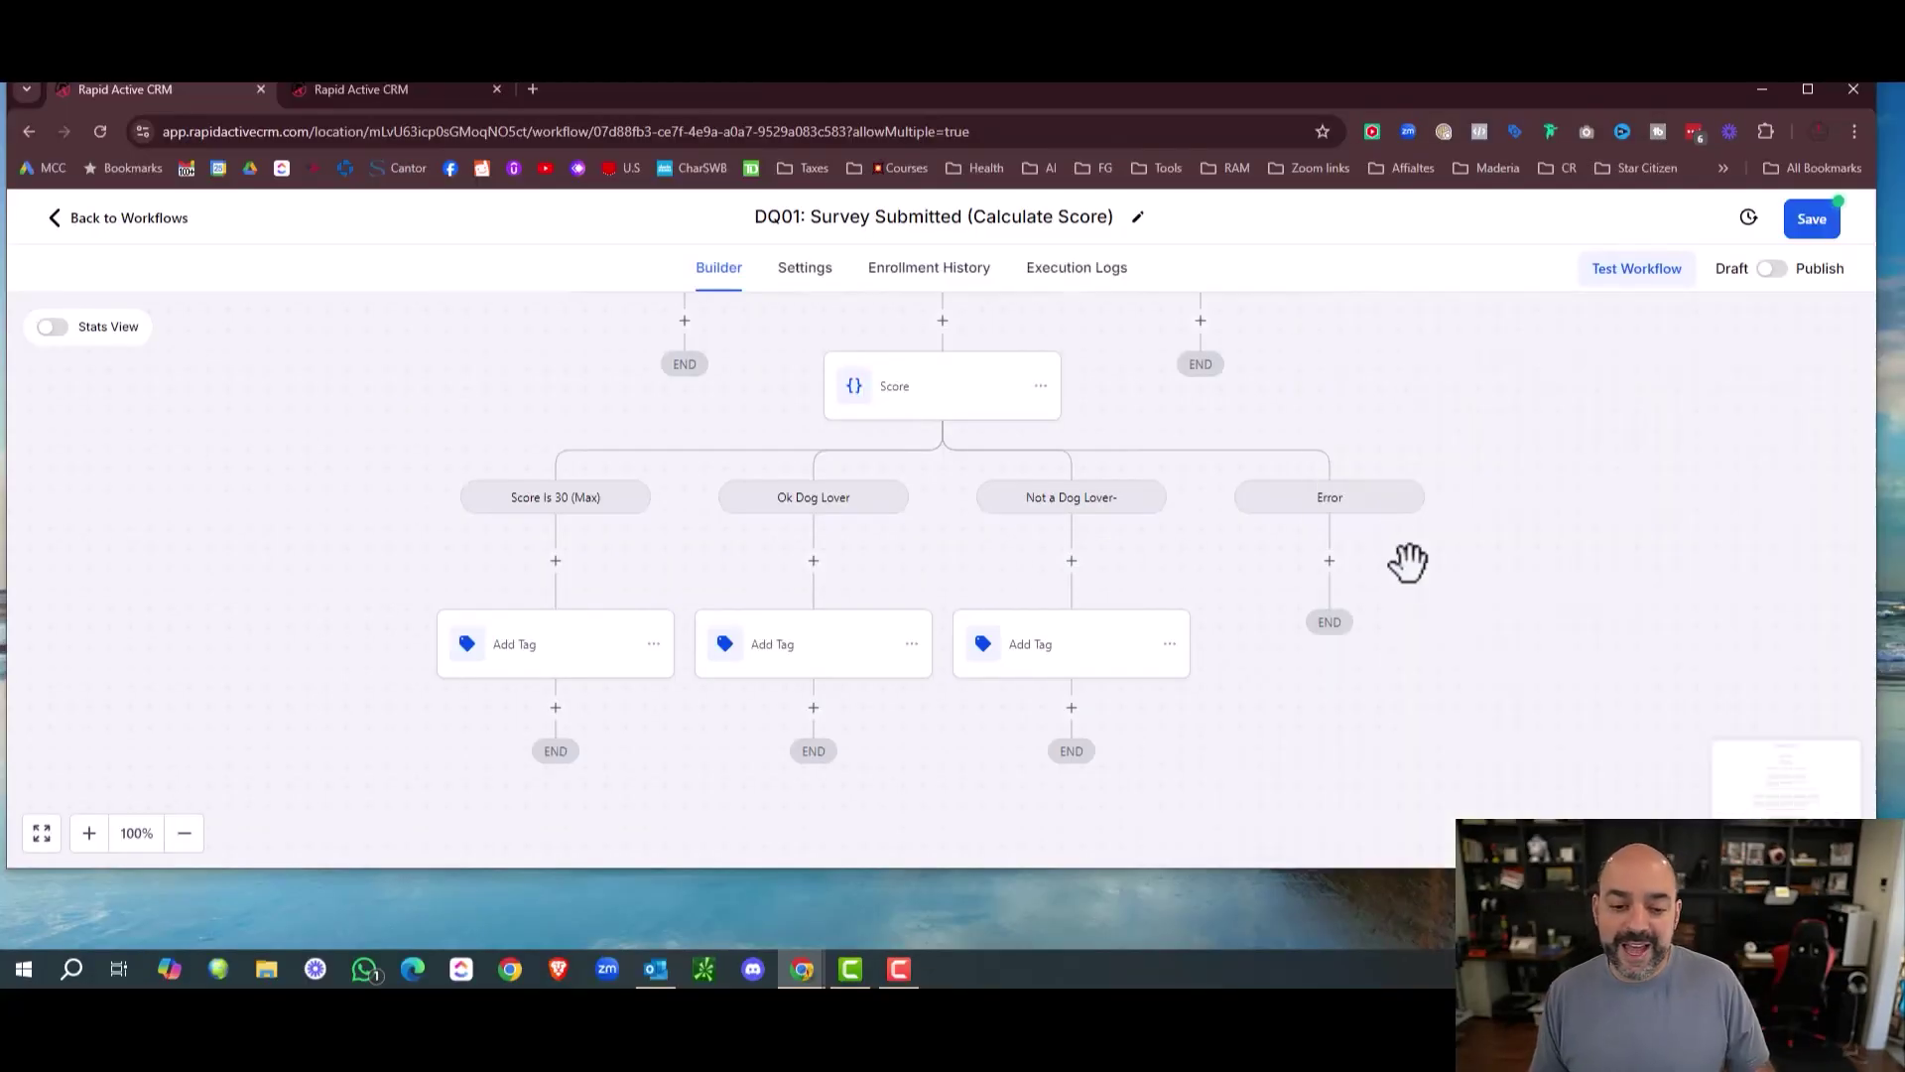
scroll(411, 513, down, 2)
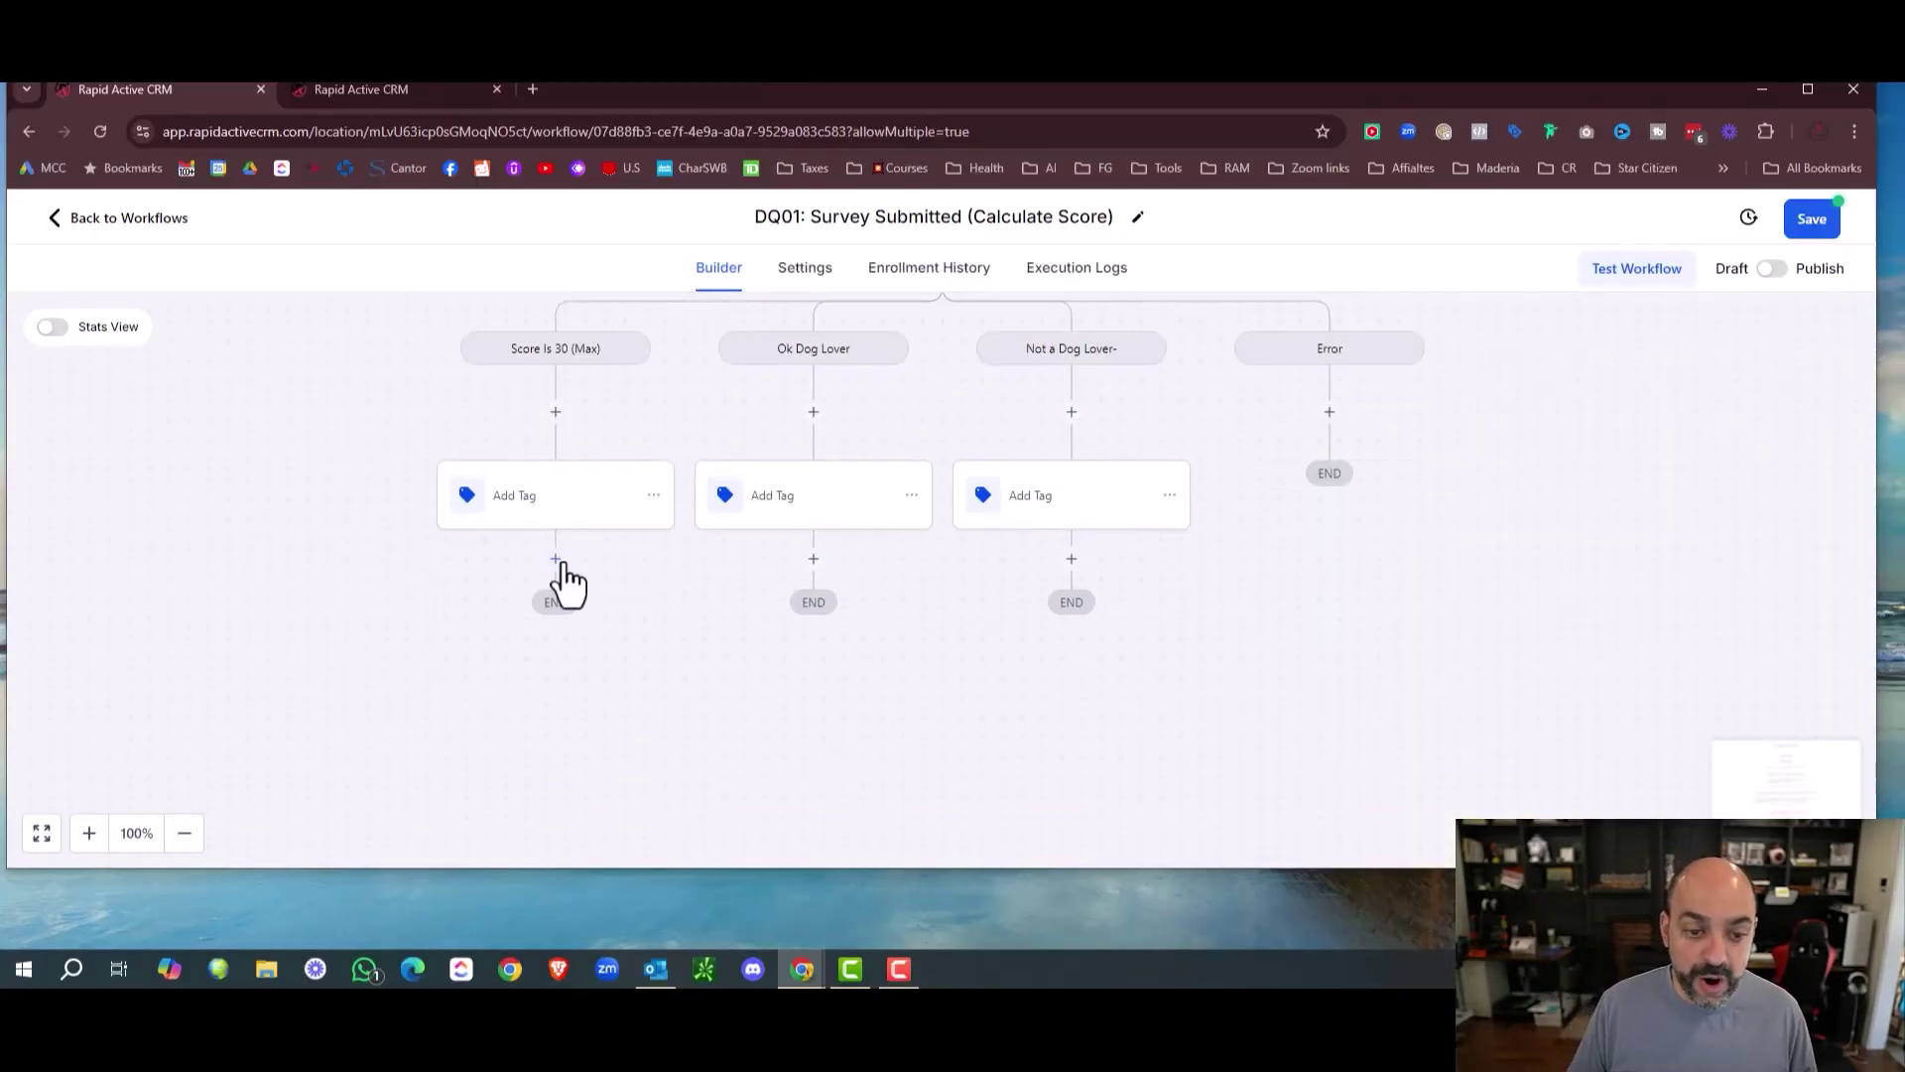
click(556, 559)
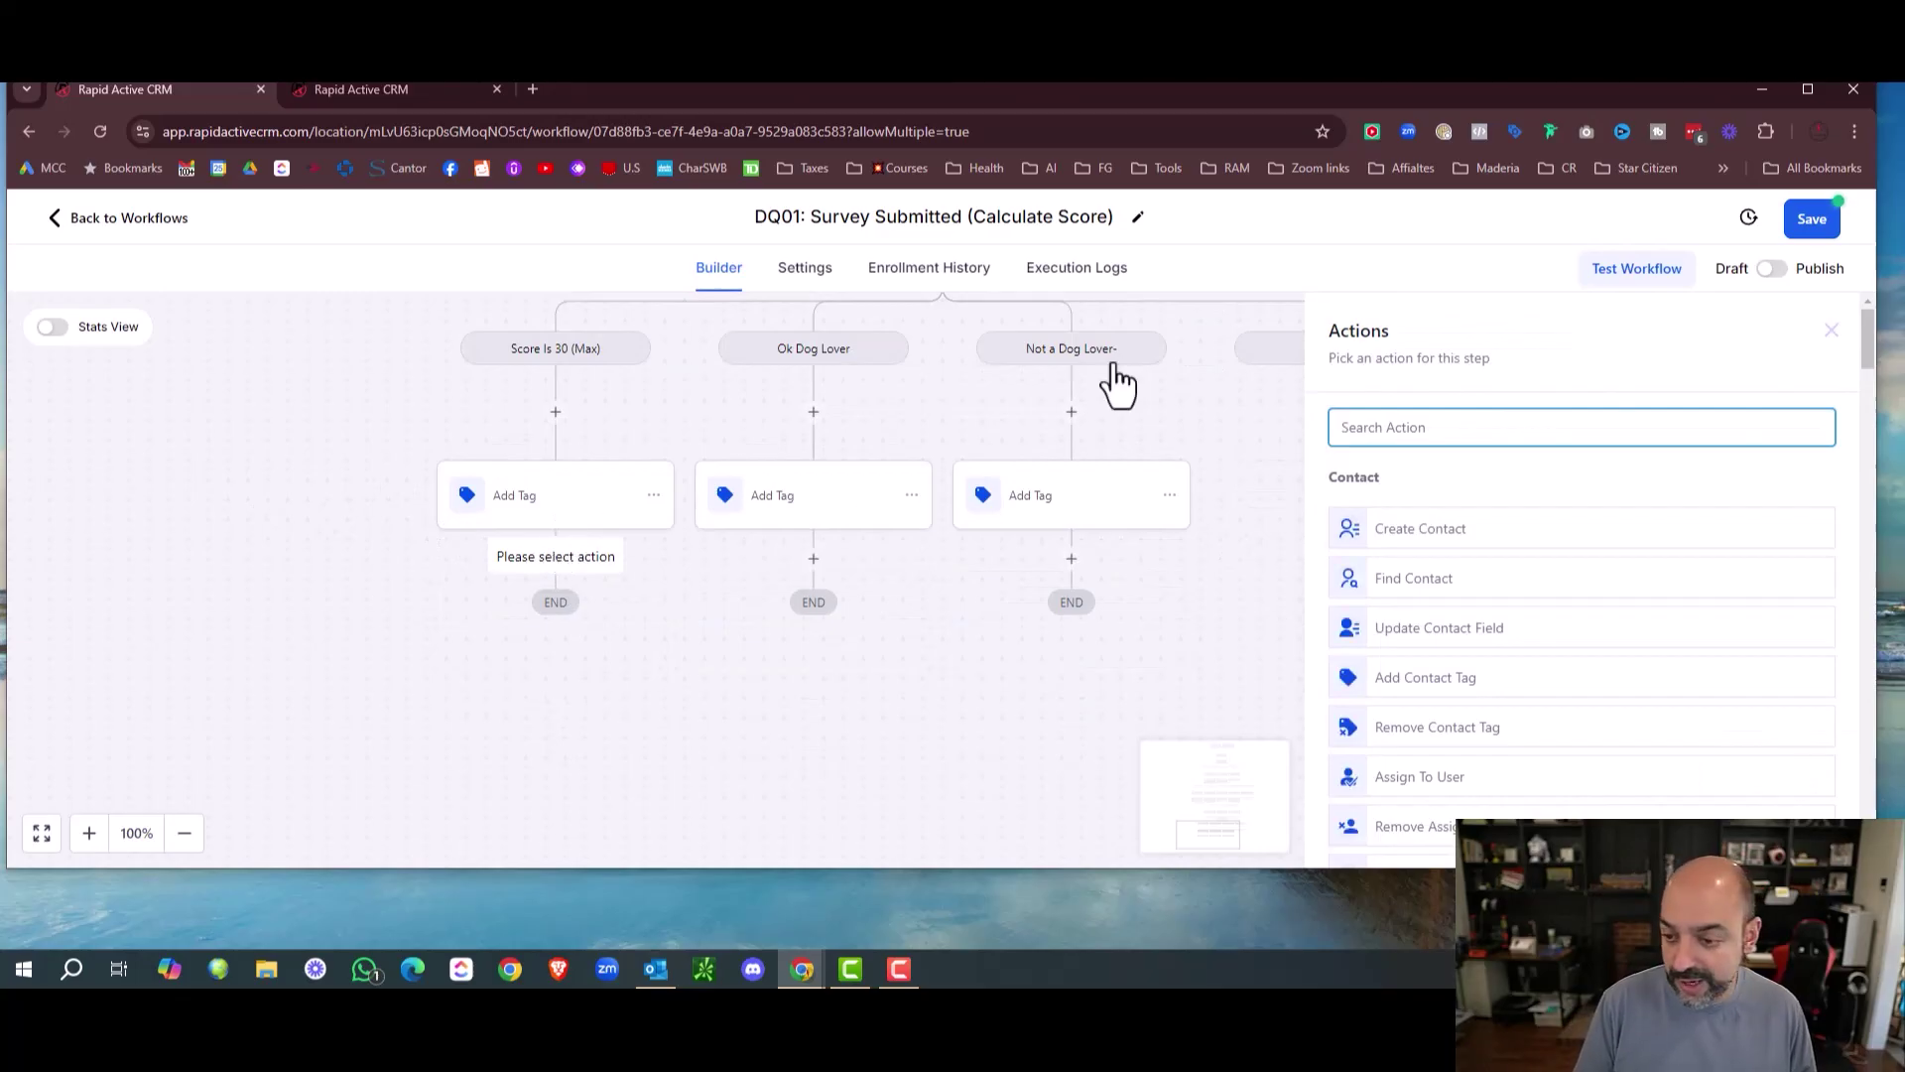
text(email)
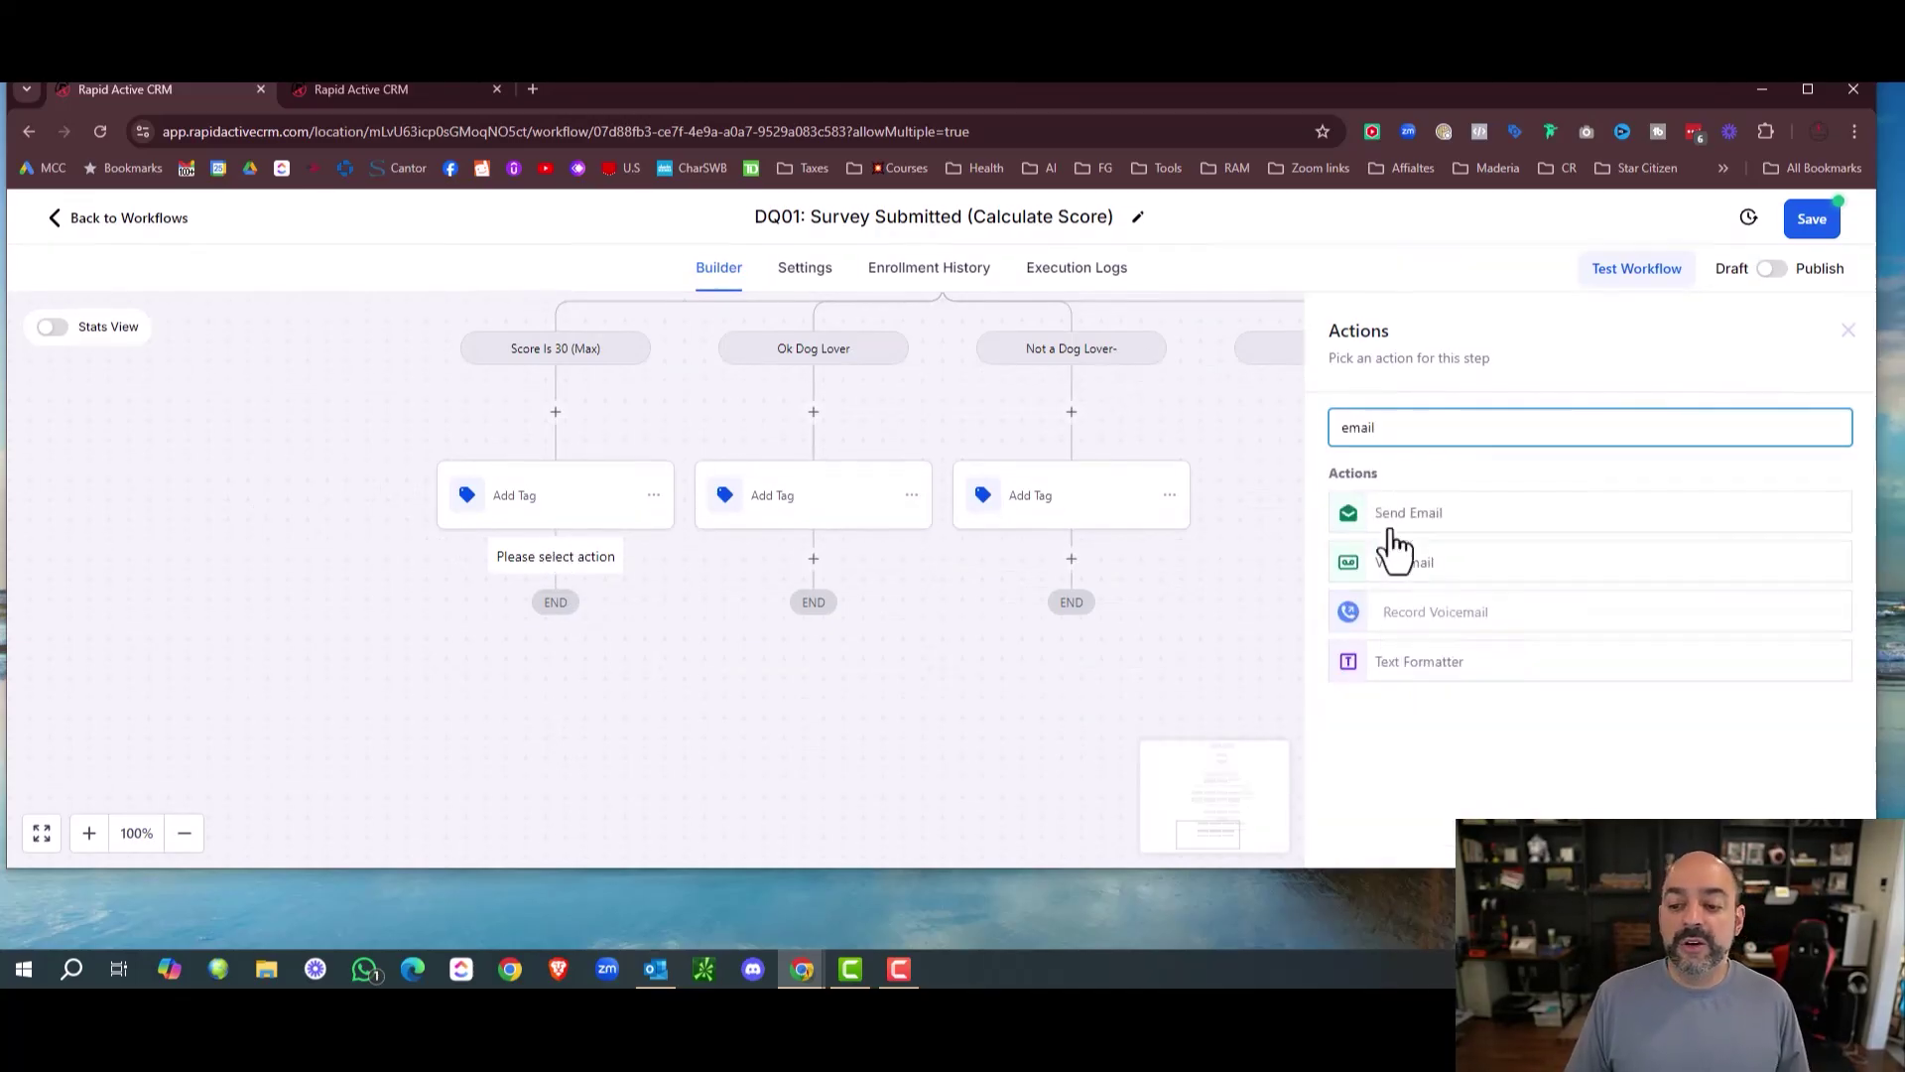
click(1394, 531)
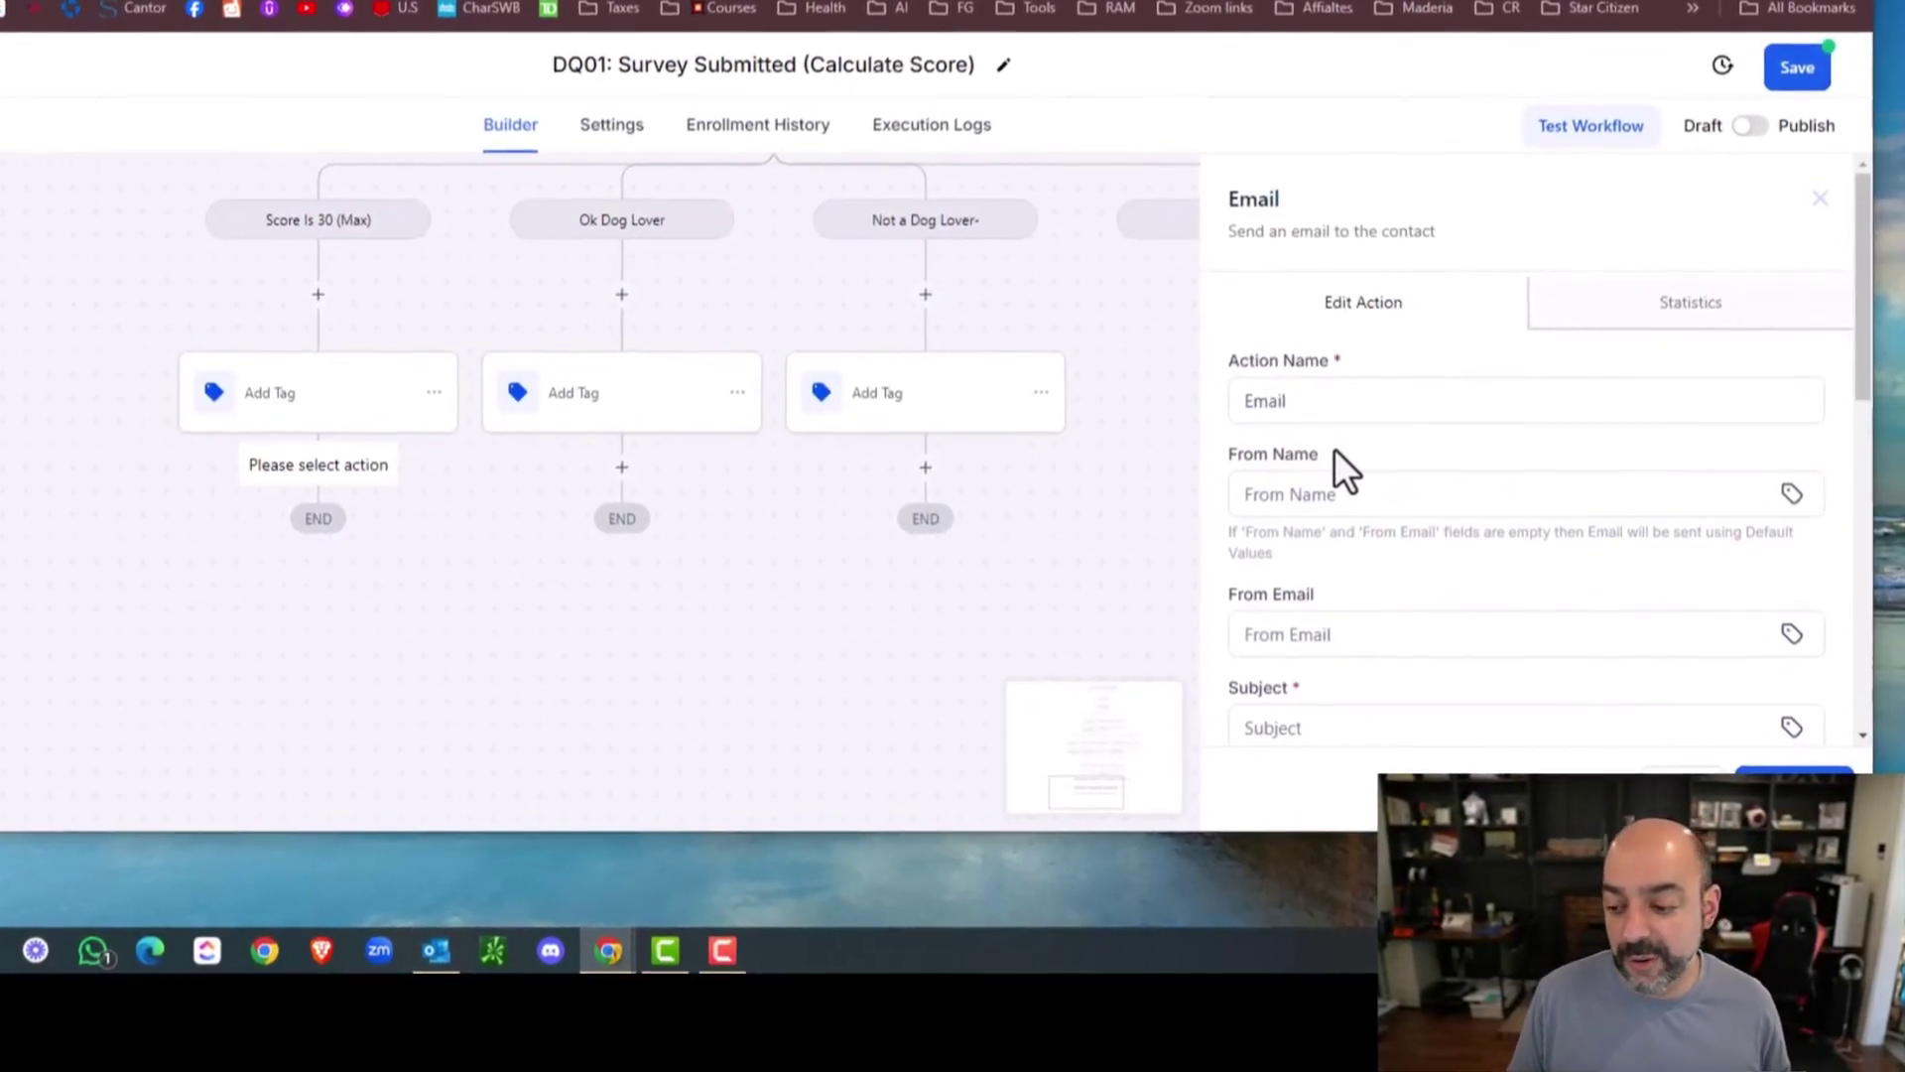
click(1135, 554)
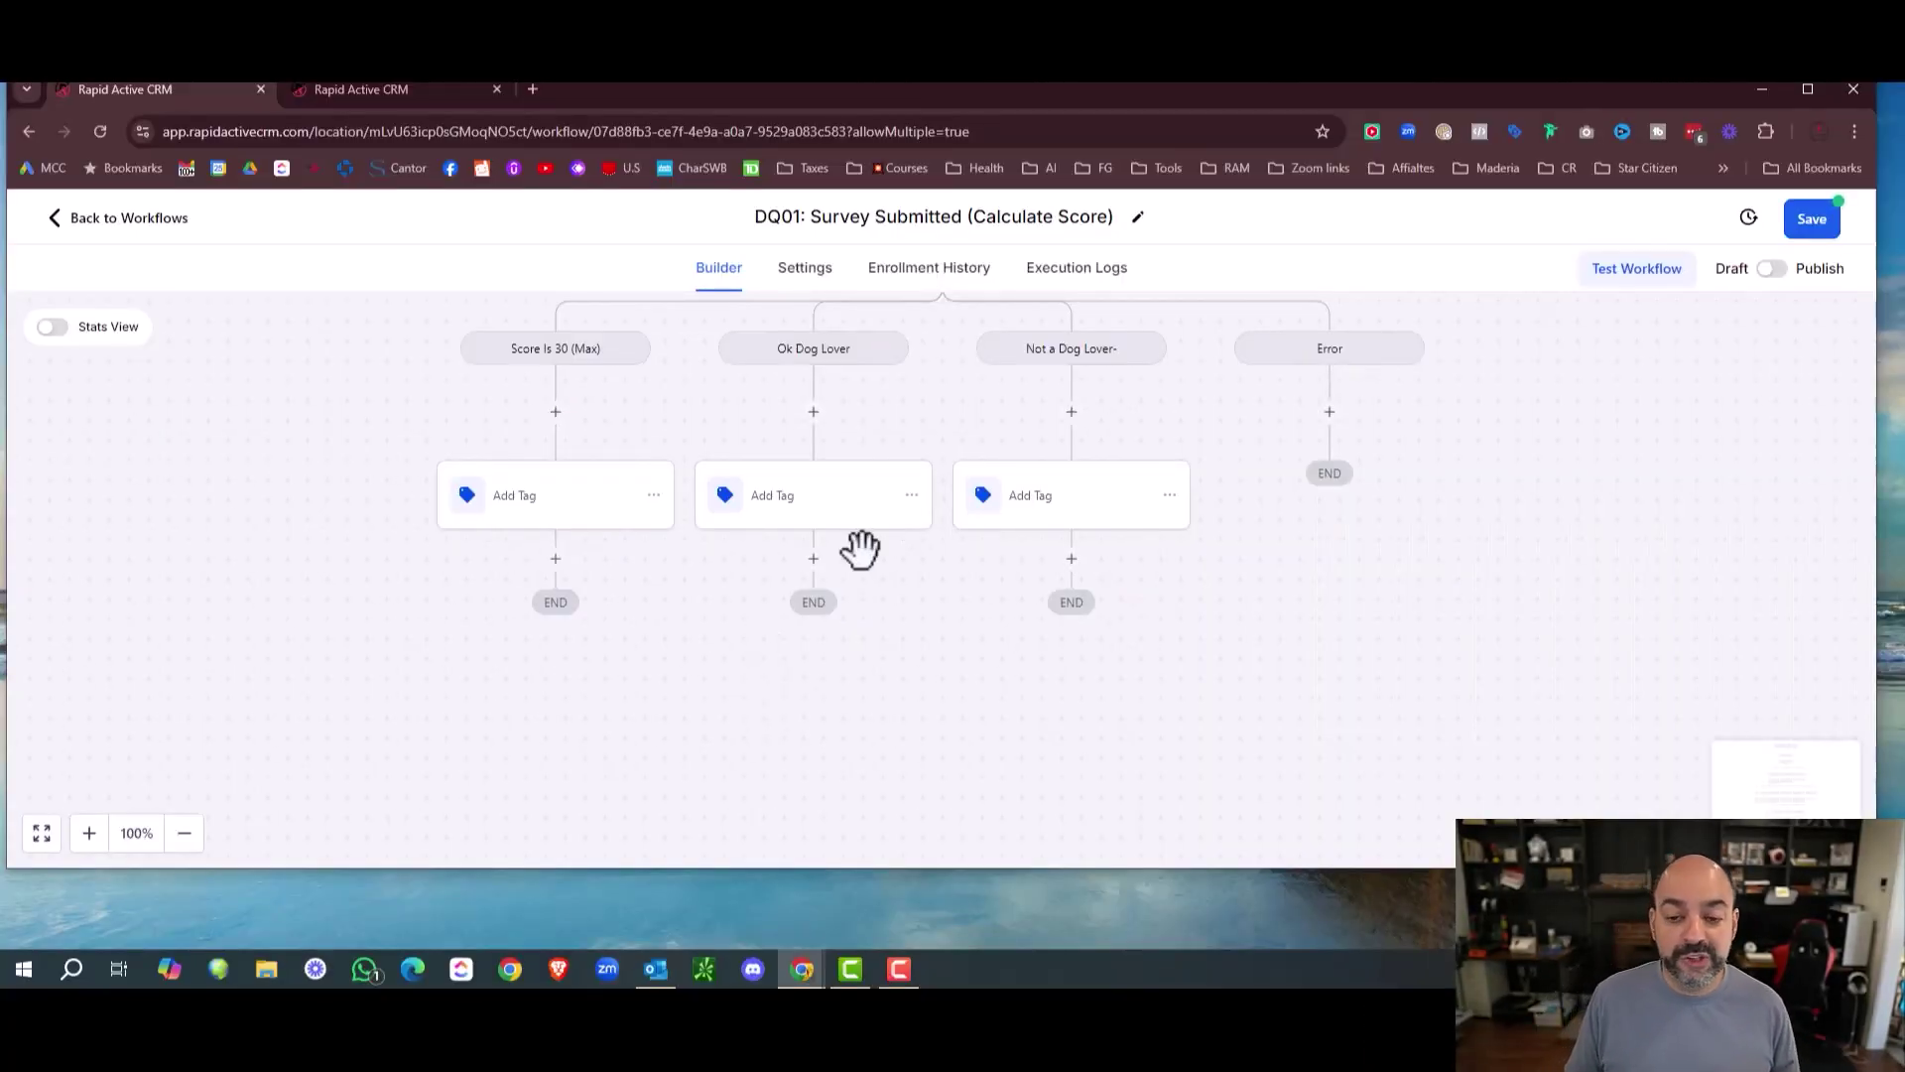
Examine the dog toys question's Yes, No and Error branches and how they lead into the Score condition.
scroll(880, 565, up, 2)
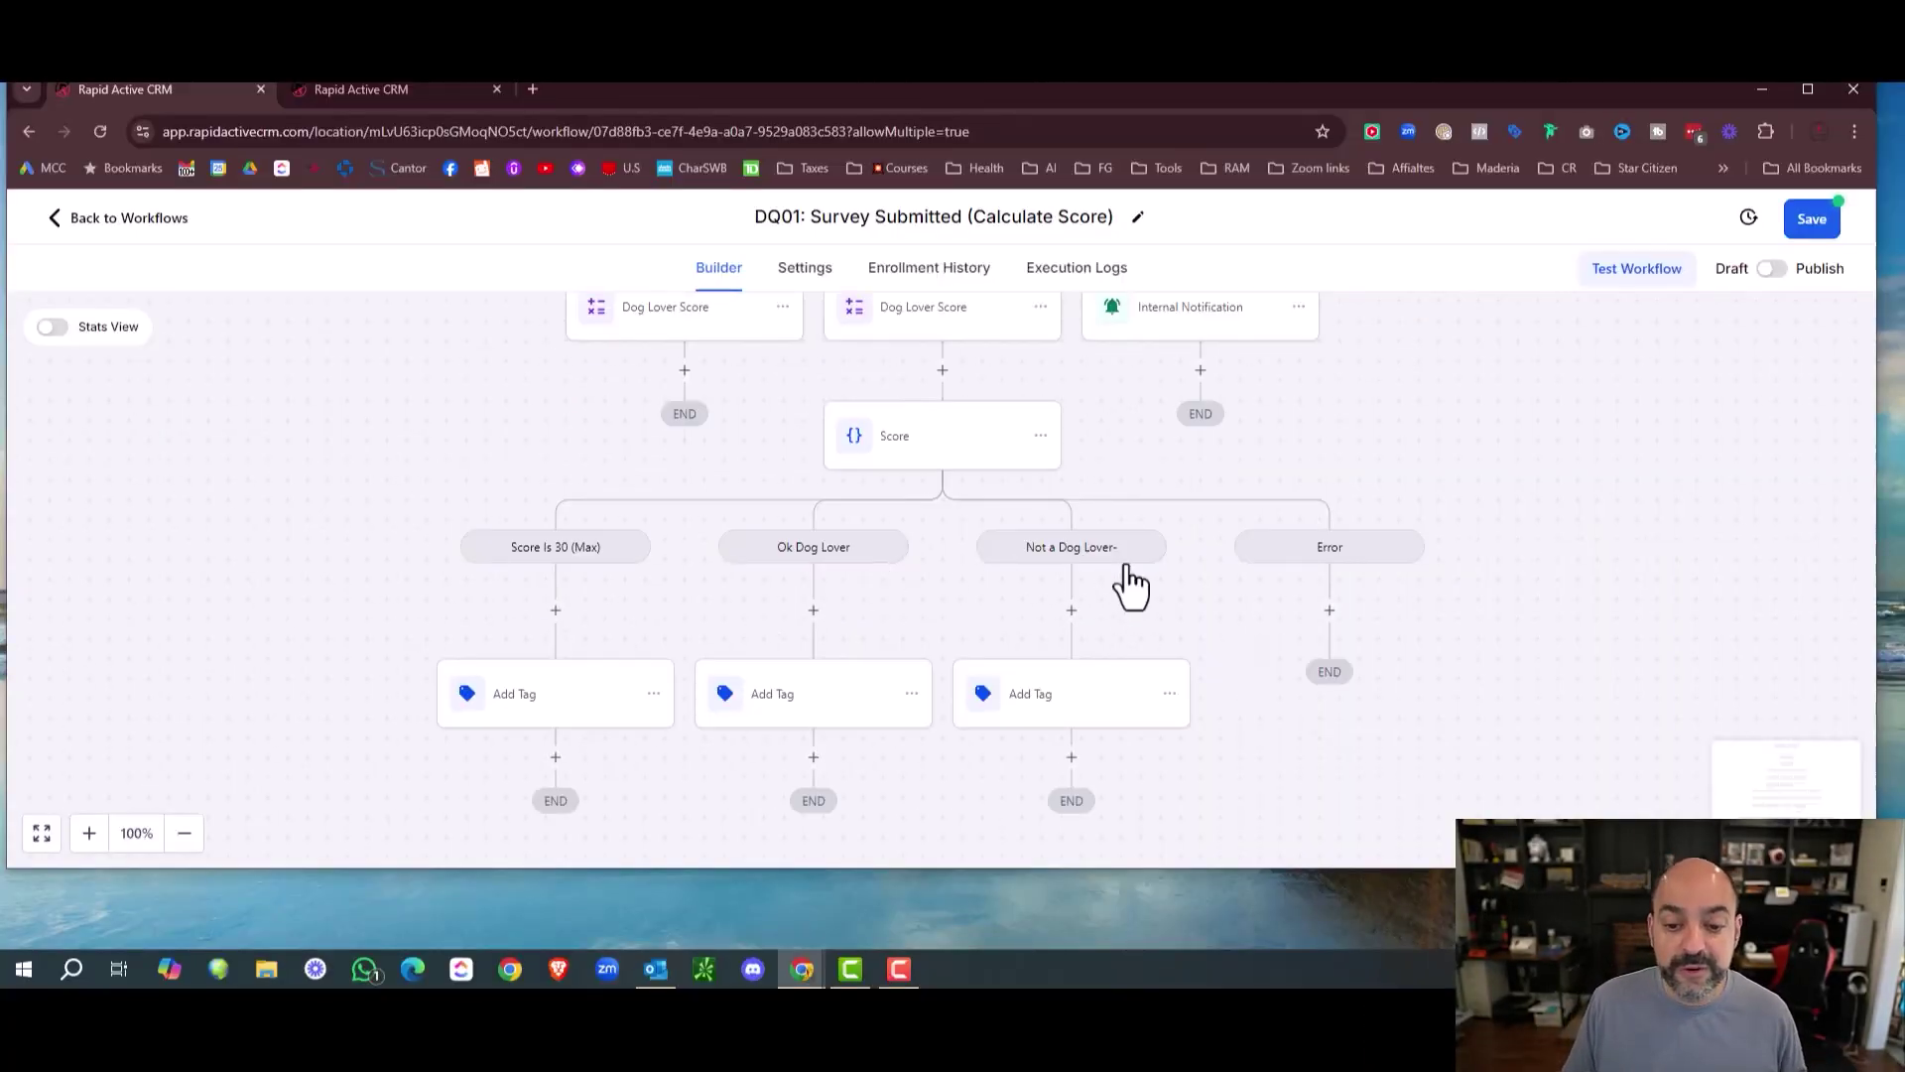
scroll(1129, 571, up, 2)
scroll(1126, 559, down, 1)
scroll(1114, 553, up, 2)
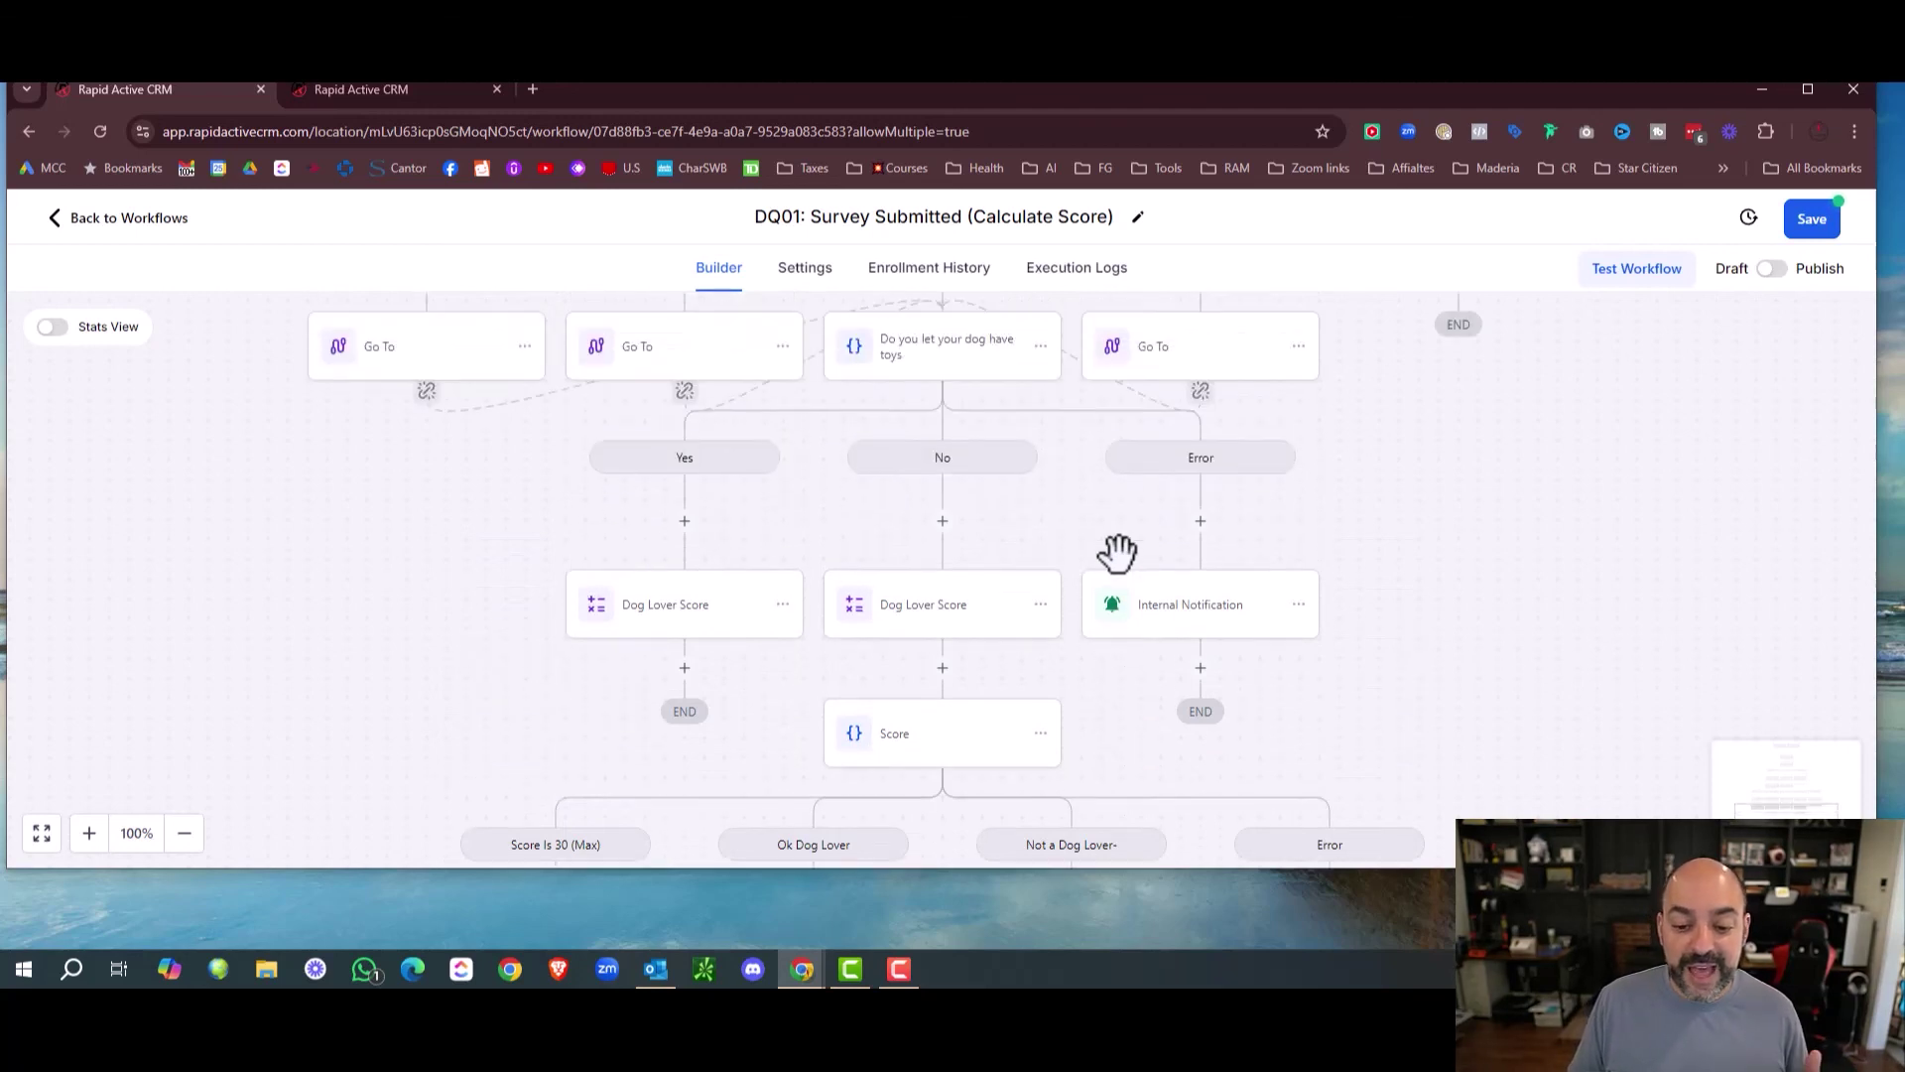
scroll(1115, 553, down, 2)
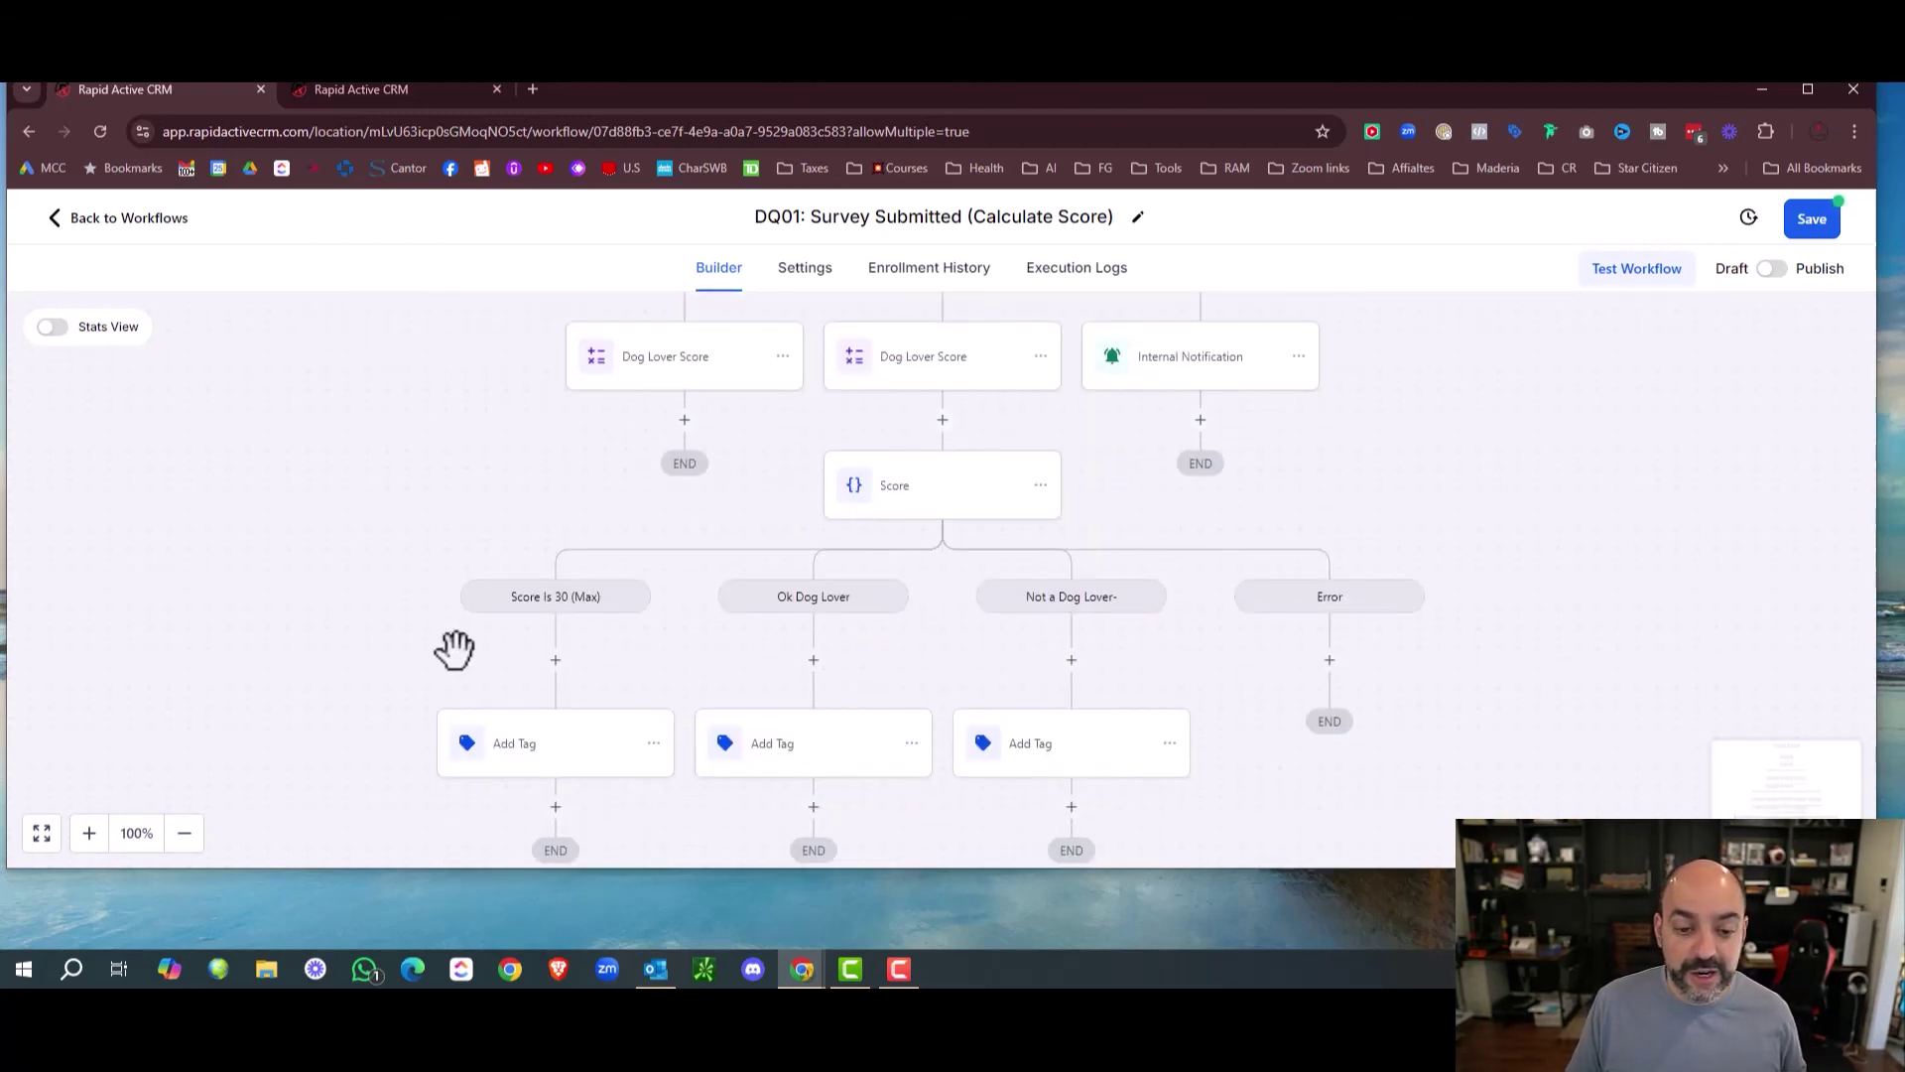
scroll(722, 581, up, 2)
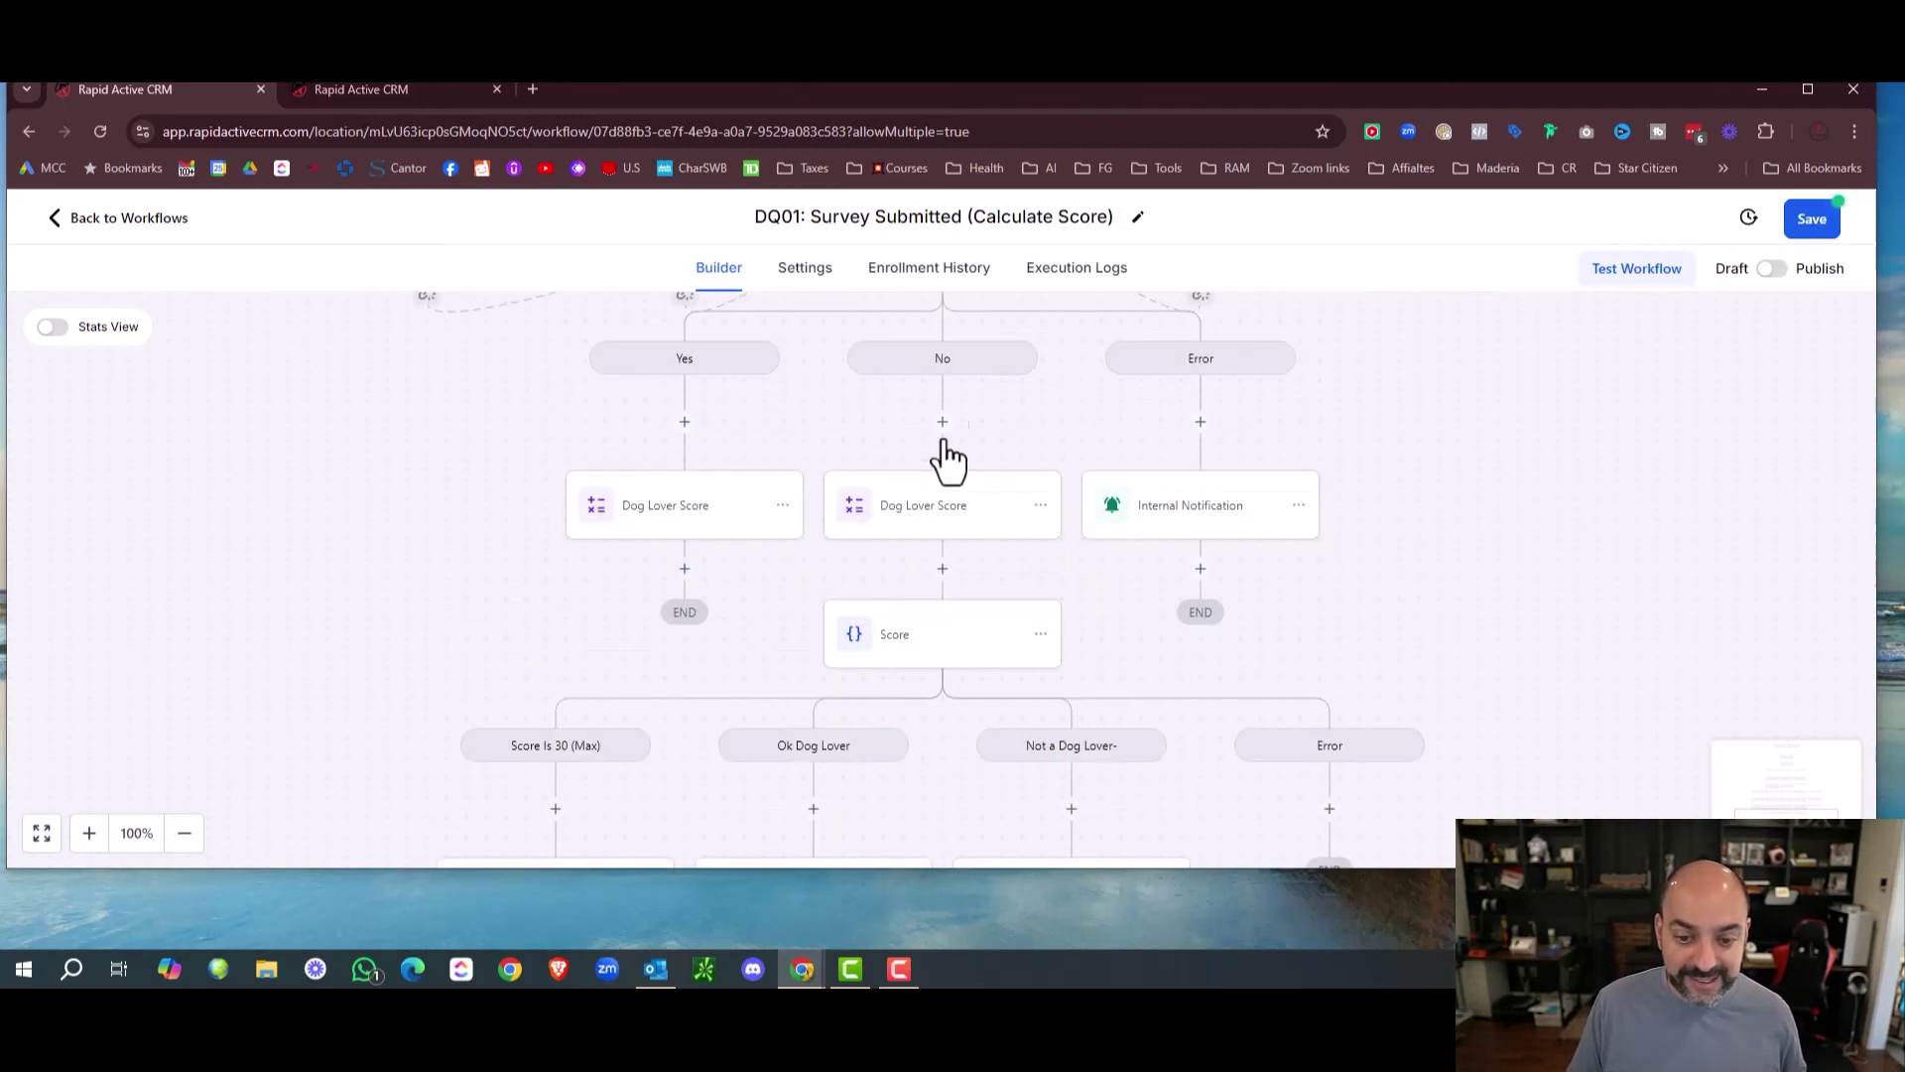
scroll(877, 477, up, 1)
scroll(681, 586, down, 1)
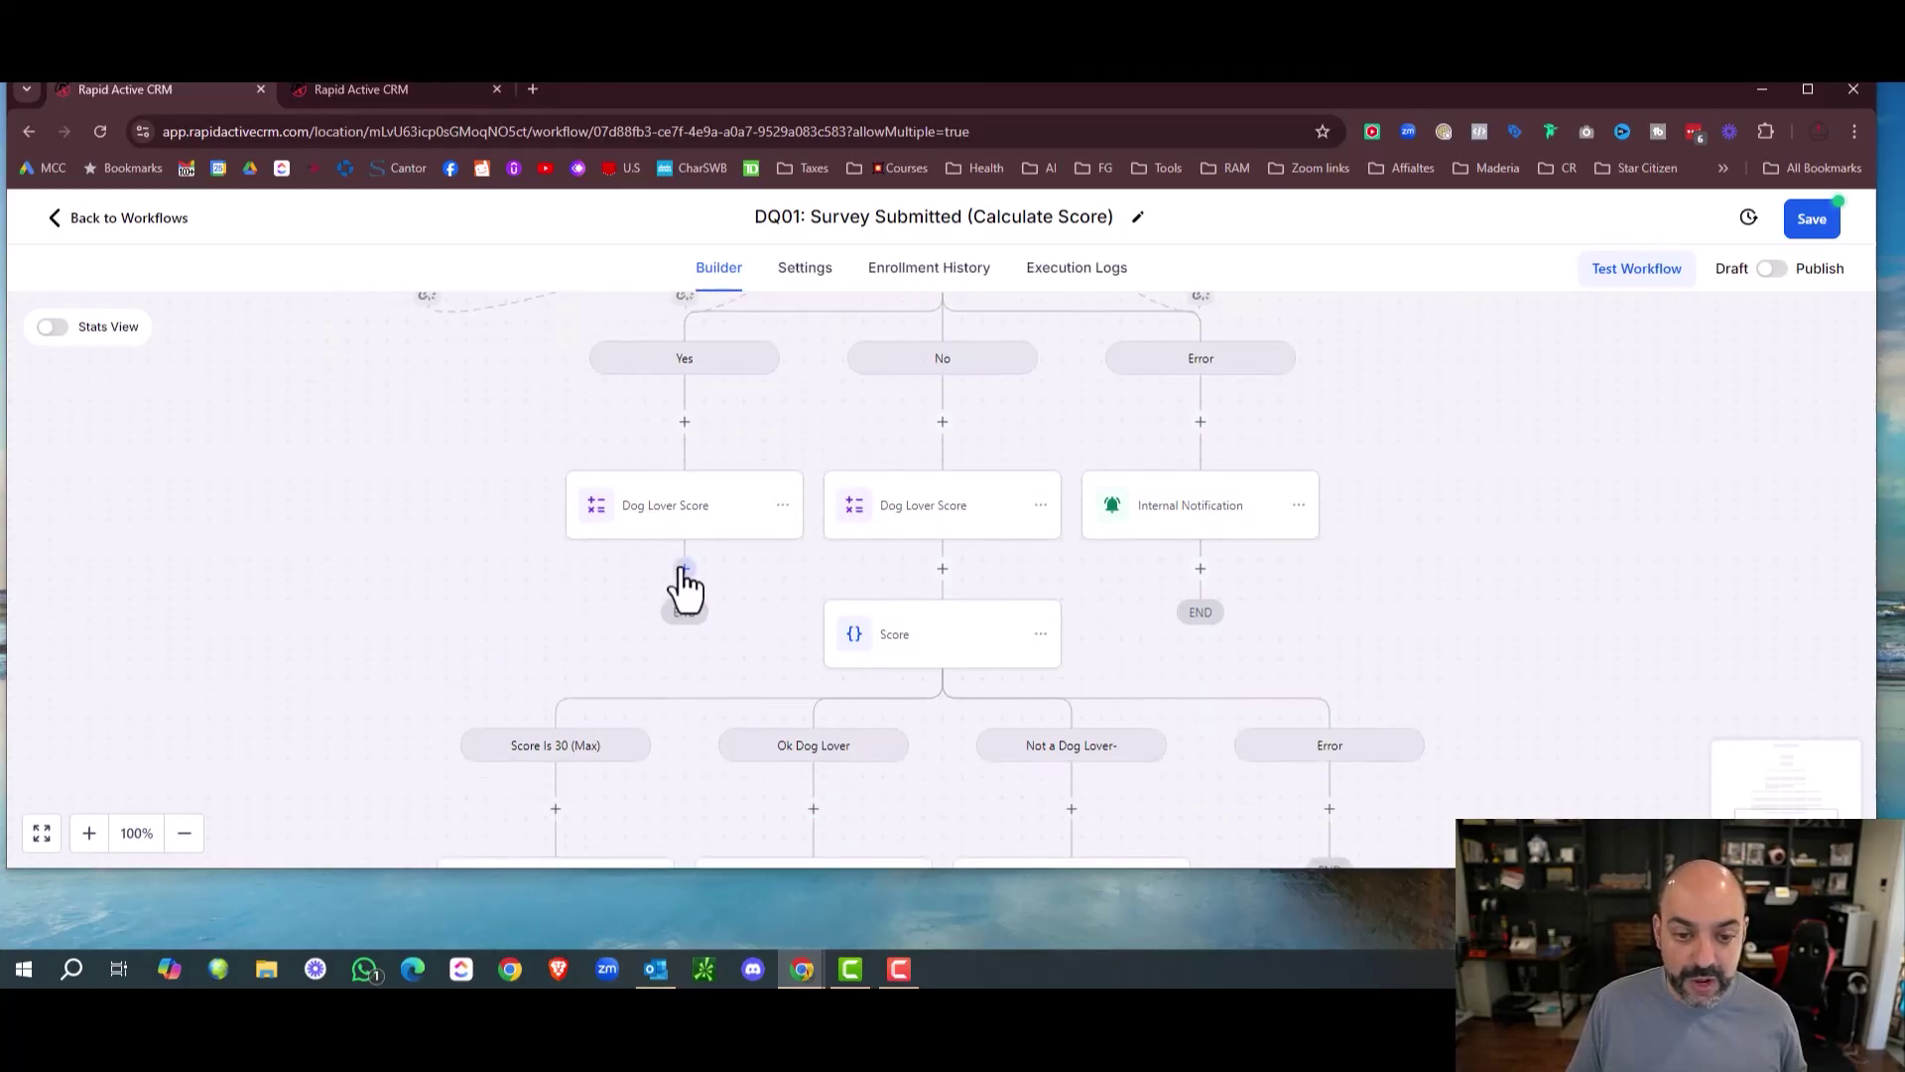
Add a Go To action after the dog toys question's Yes branch score calculation and point it to the Score condition.
click(445, 402)
scroll(694, 349, up, 2)
scroll(702, 374, down, 1)
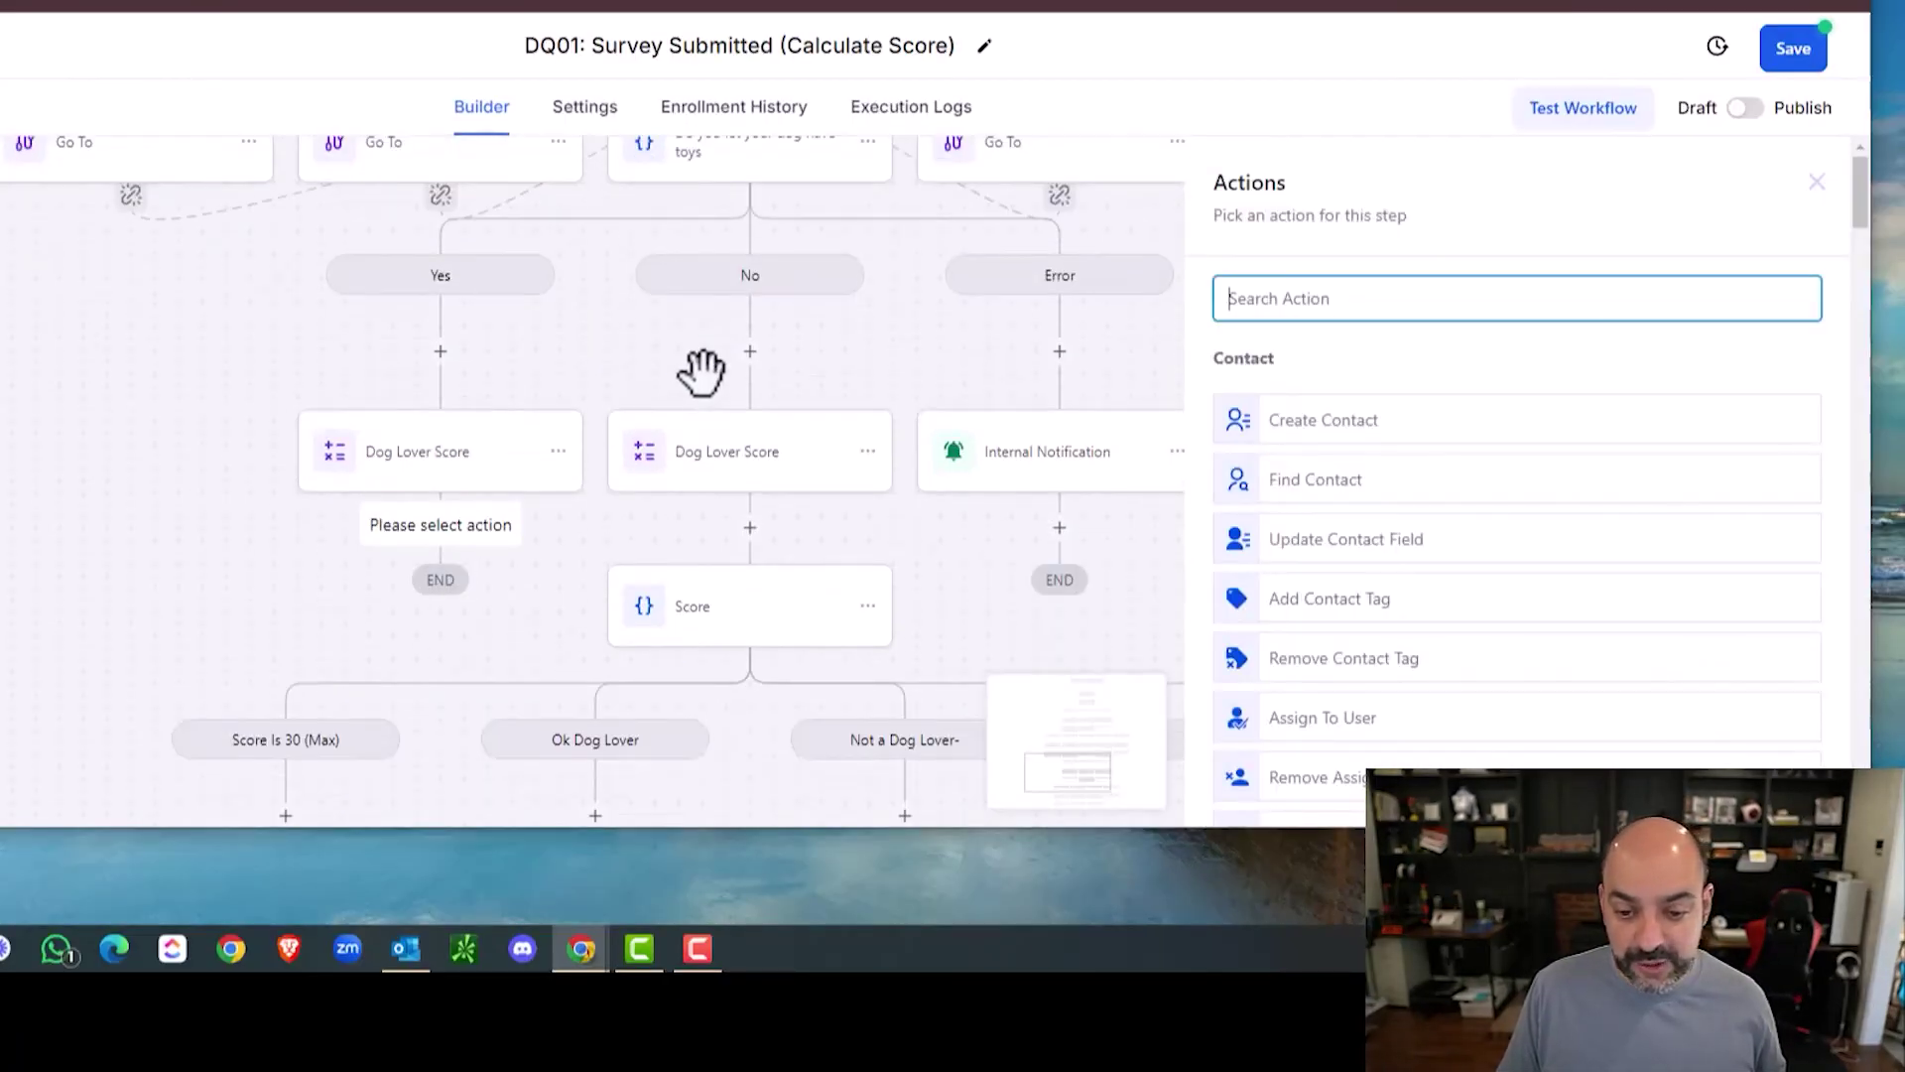
scroll(739, 402, up, 2)
scroll(739, 401, down, 2)
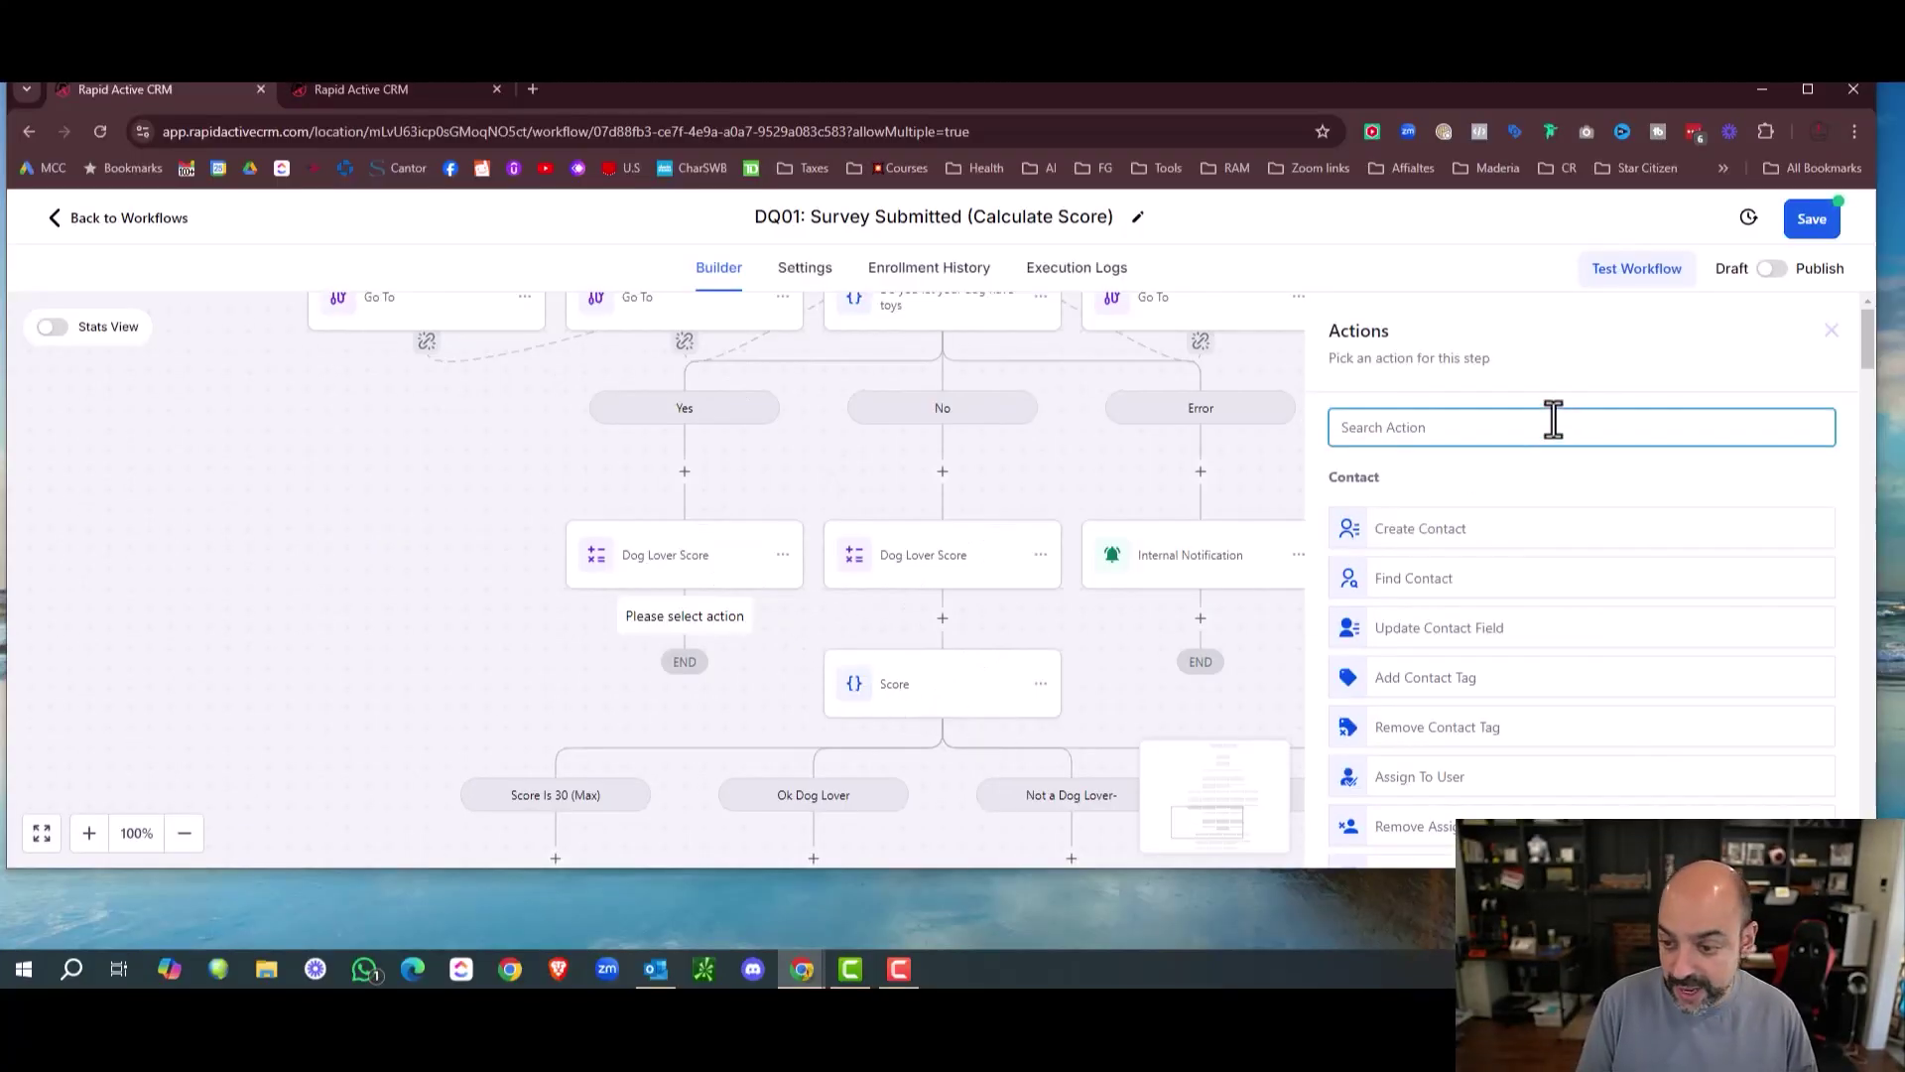
text(go to)
click(1536, 523)
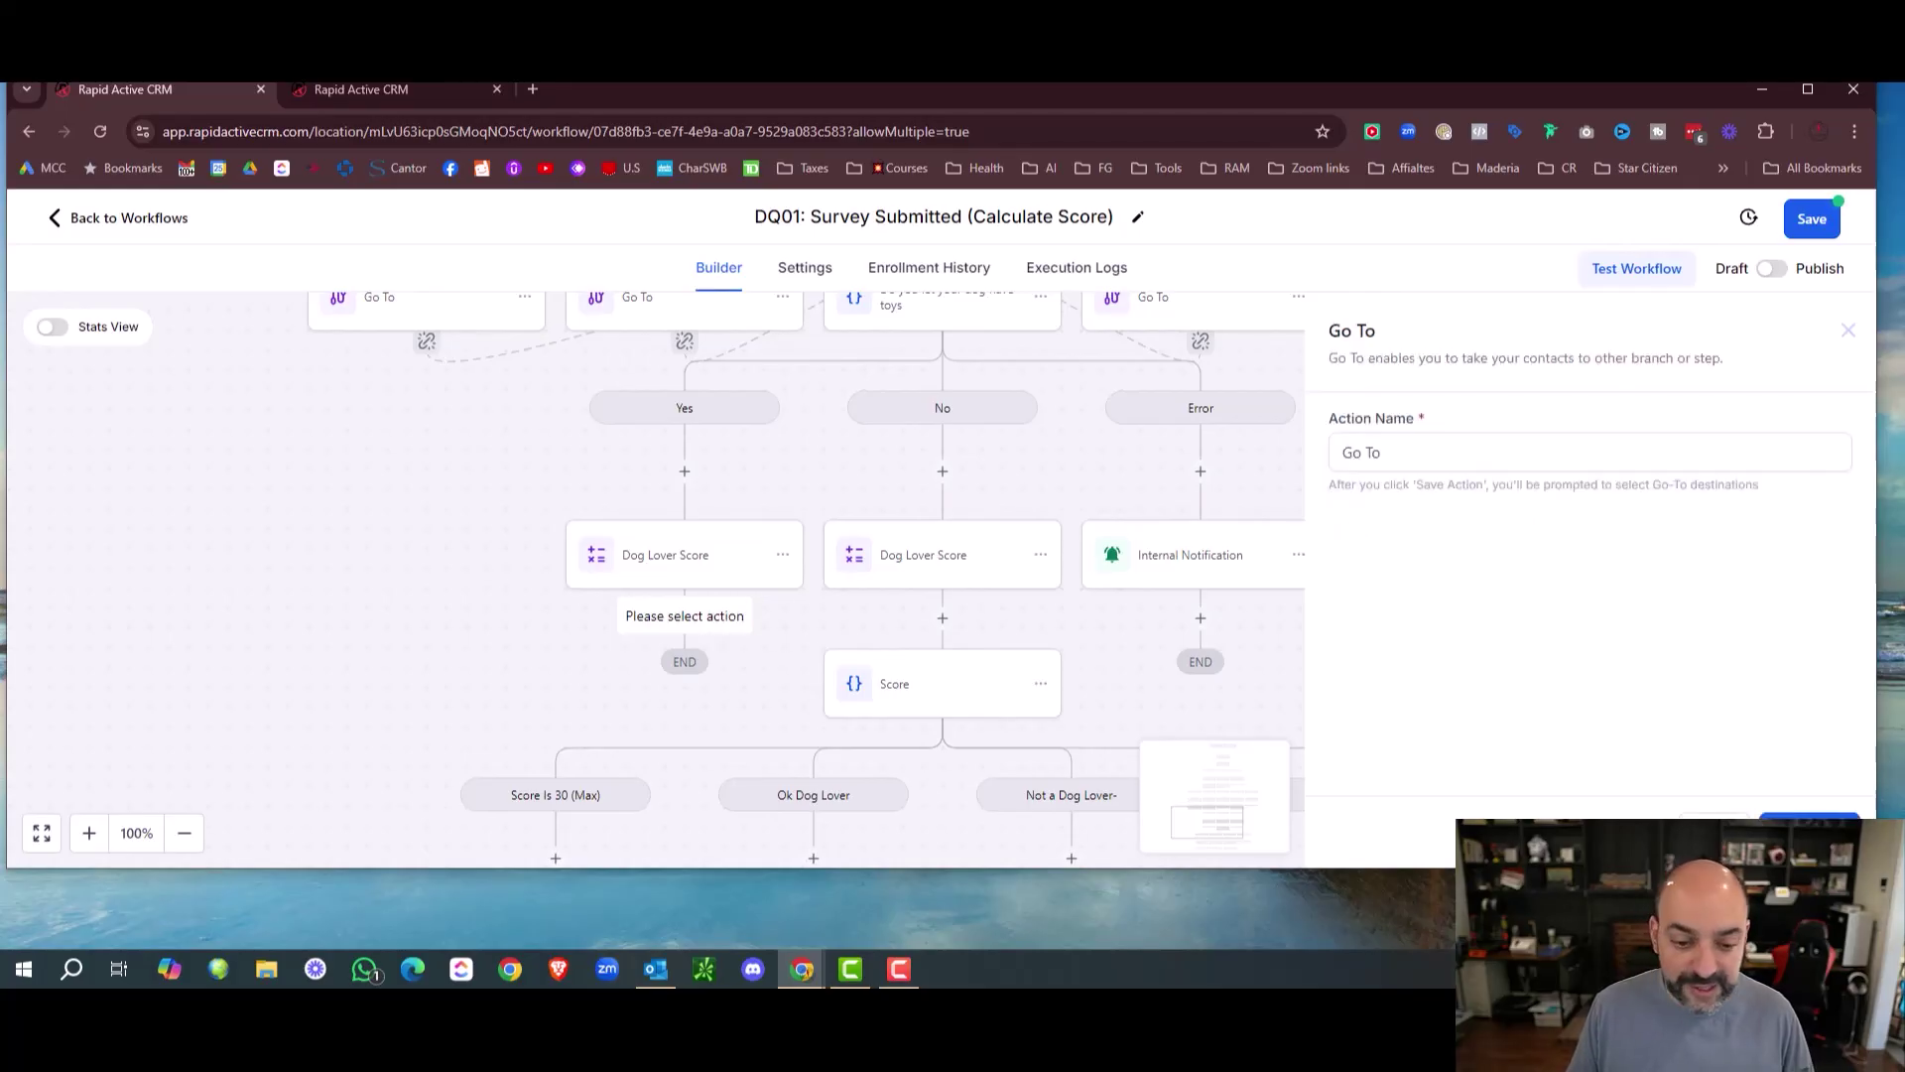
click(1809, 829)
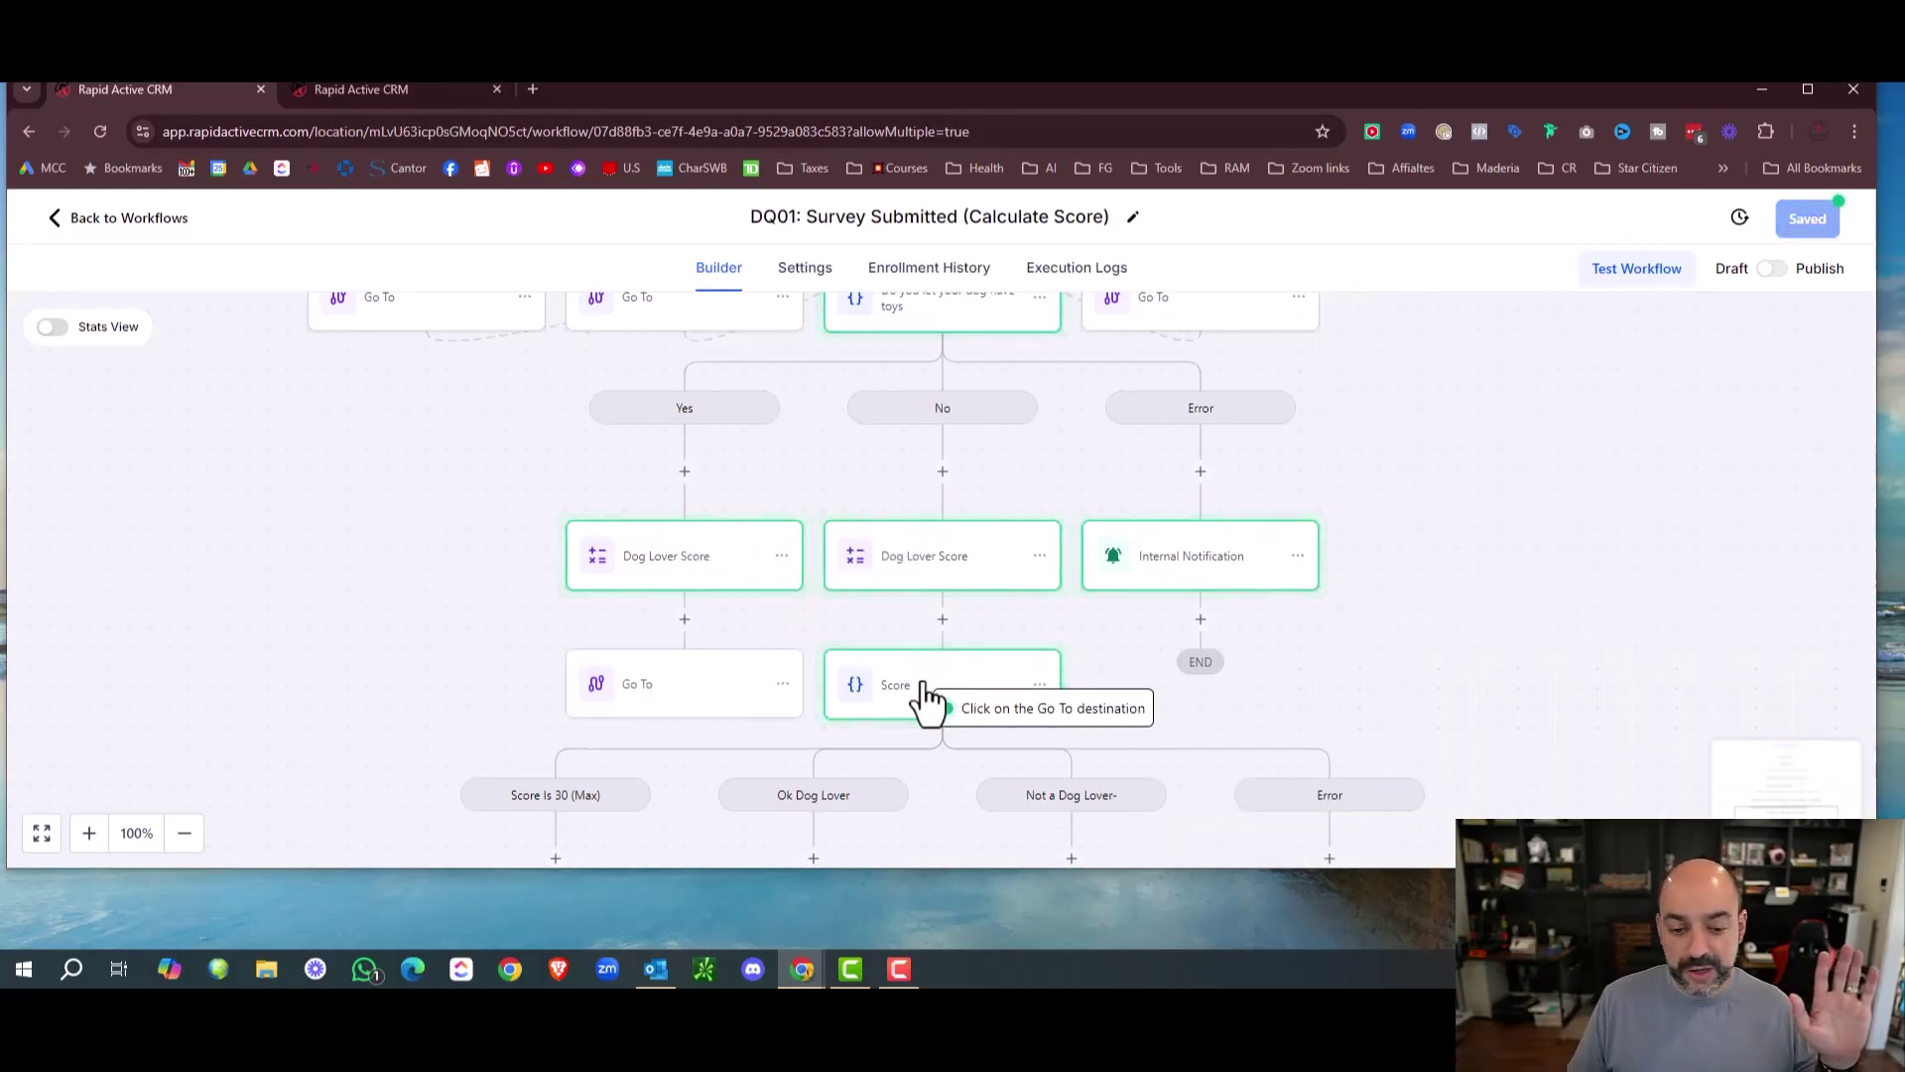
click(952, 703)
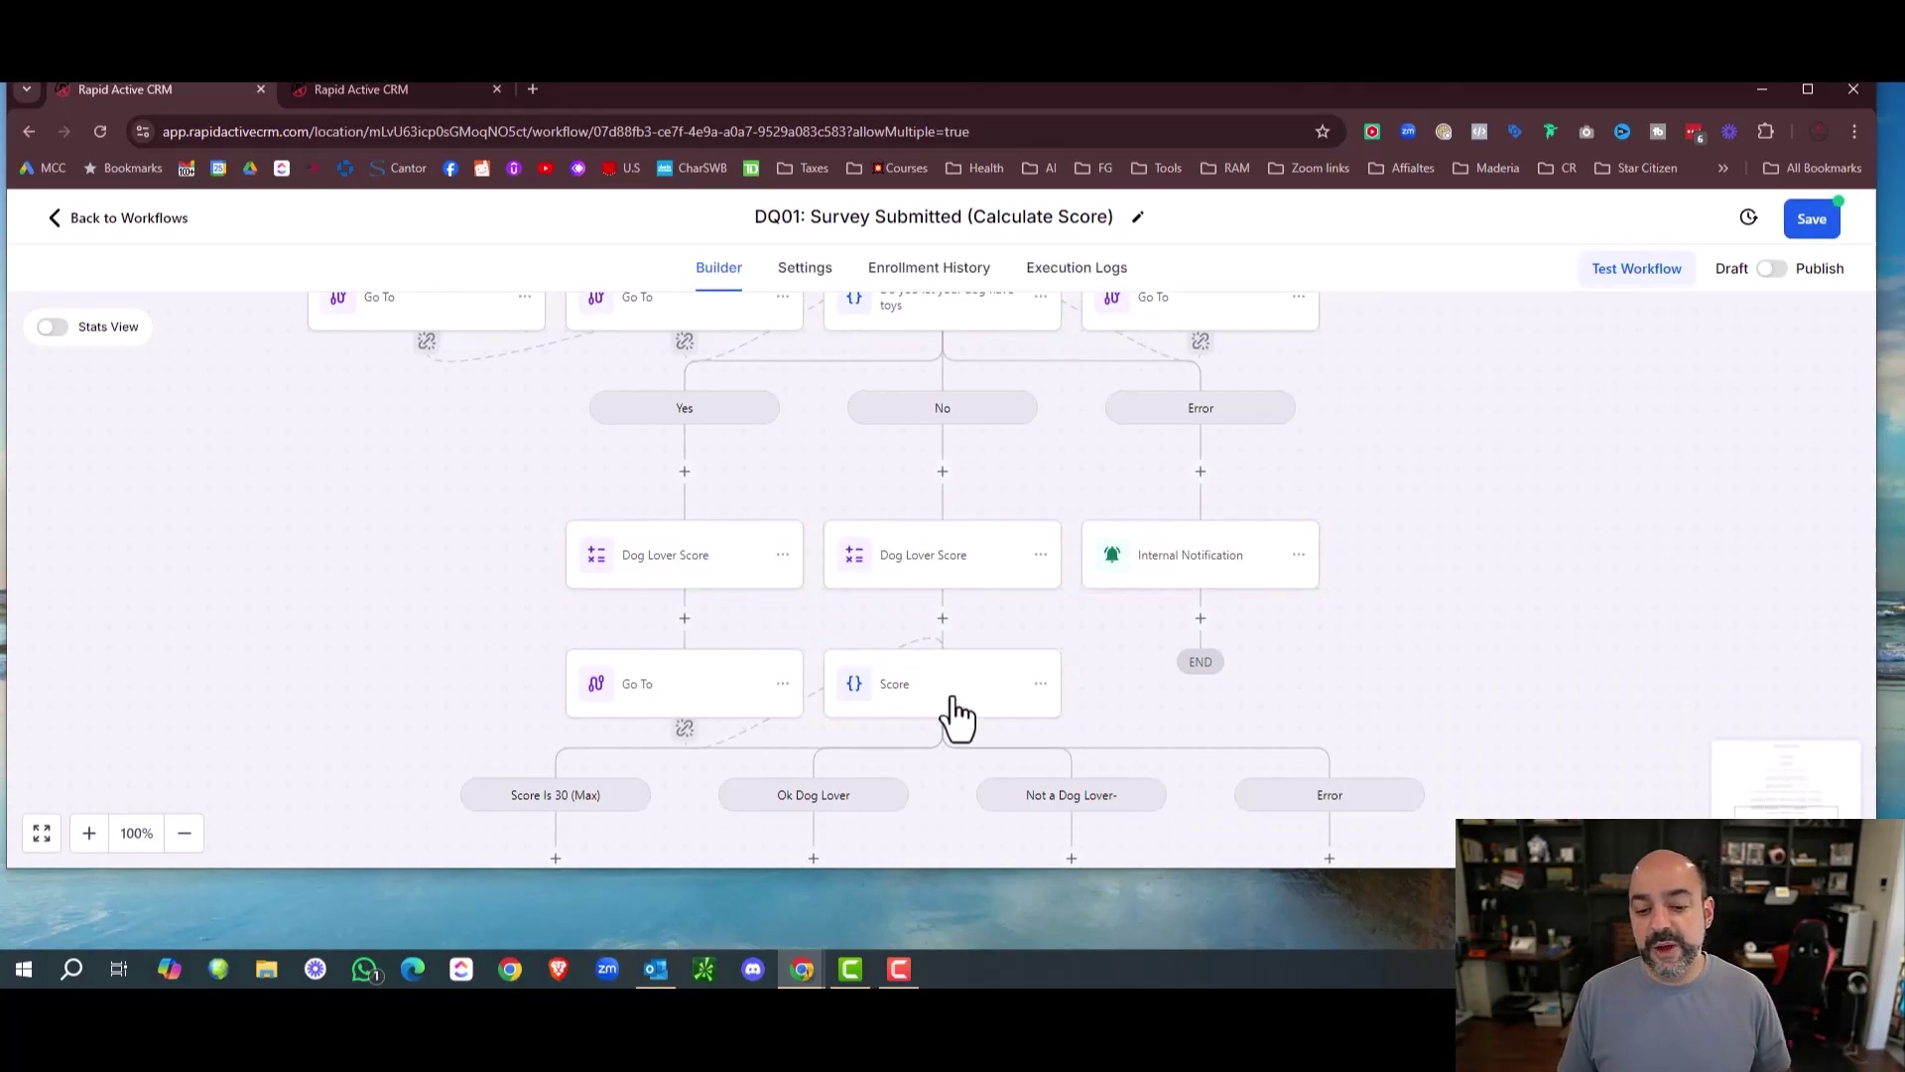
scroll(1128, 672, down, 3)
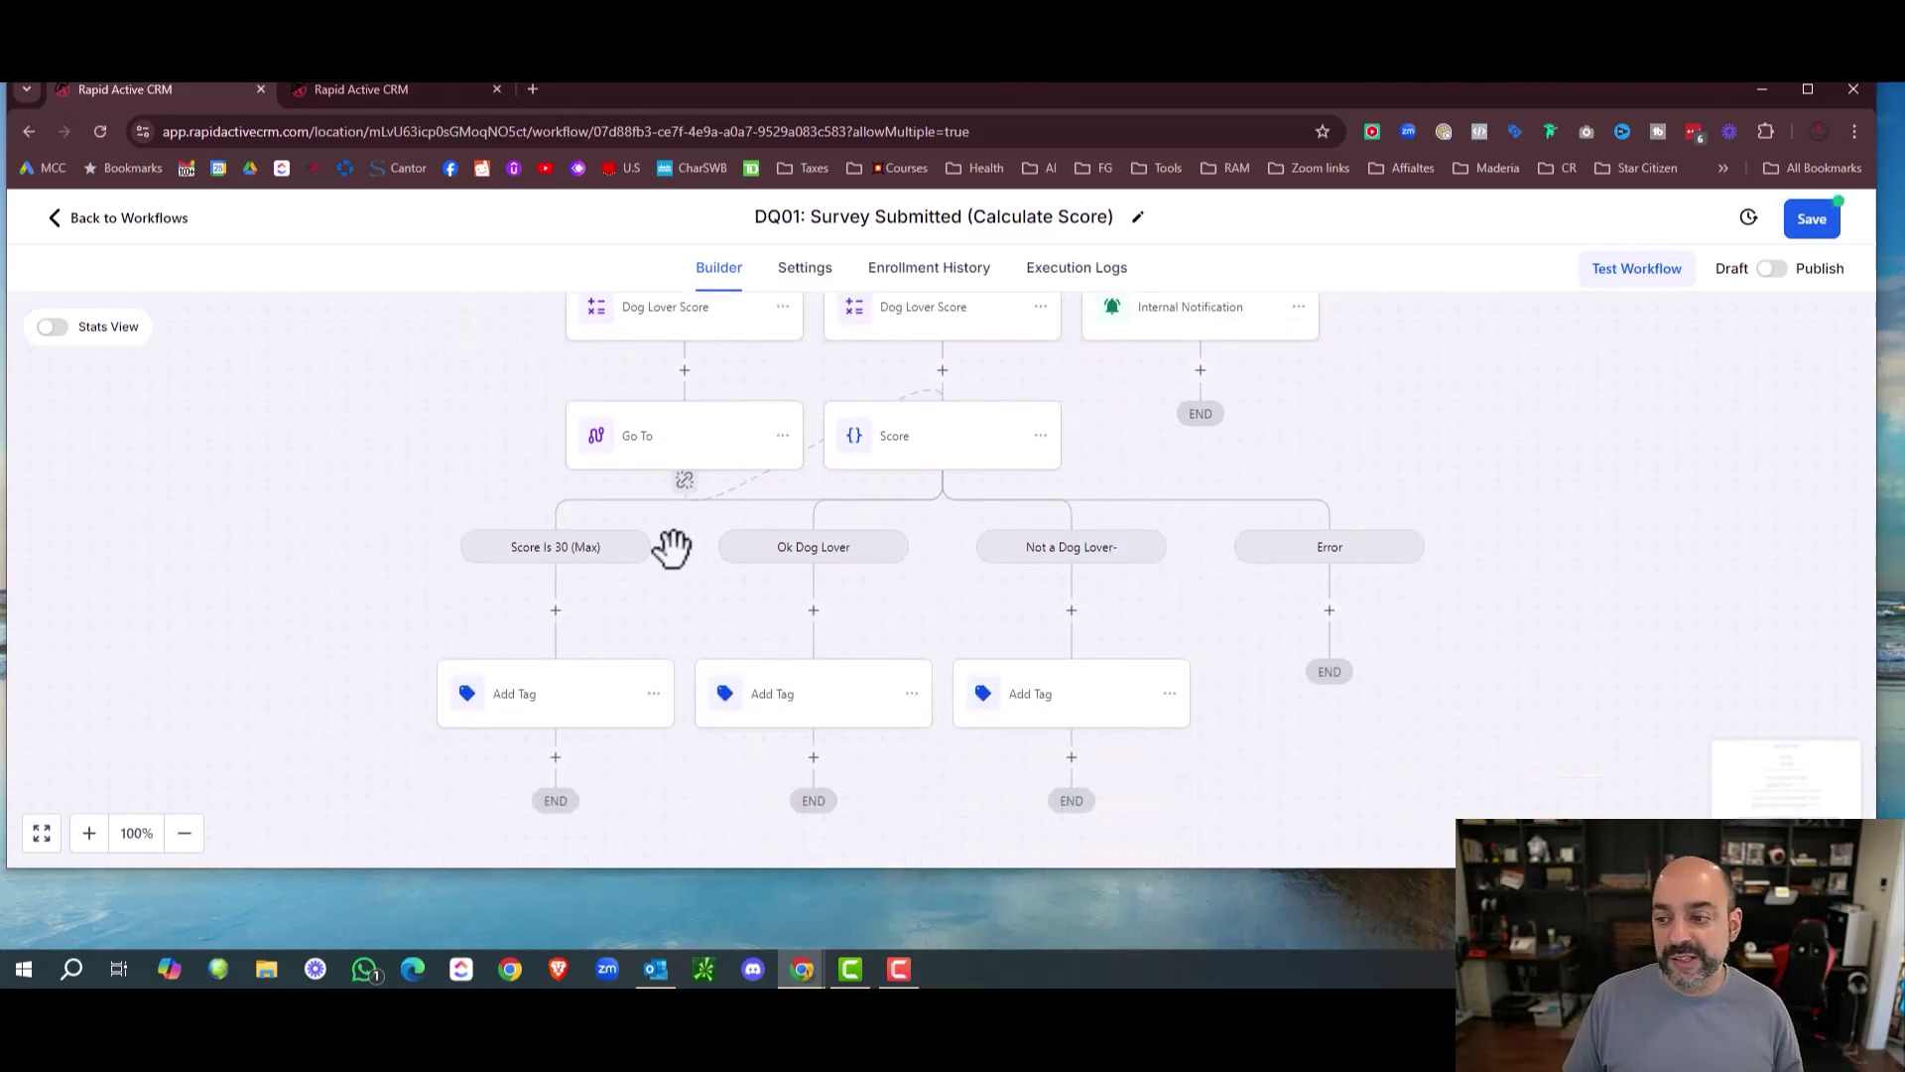